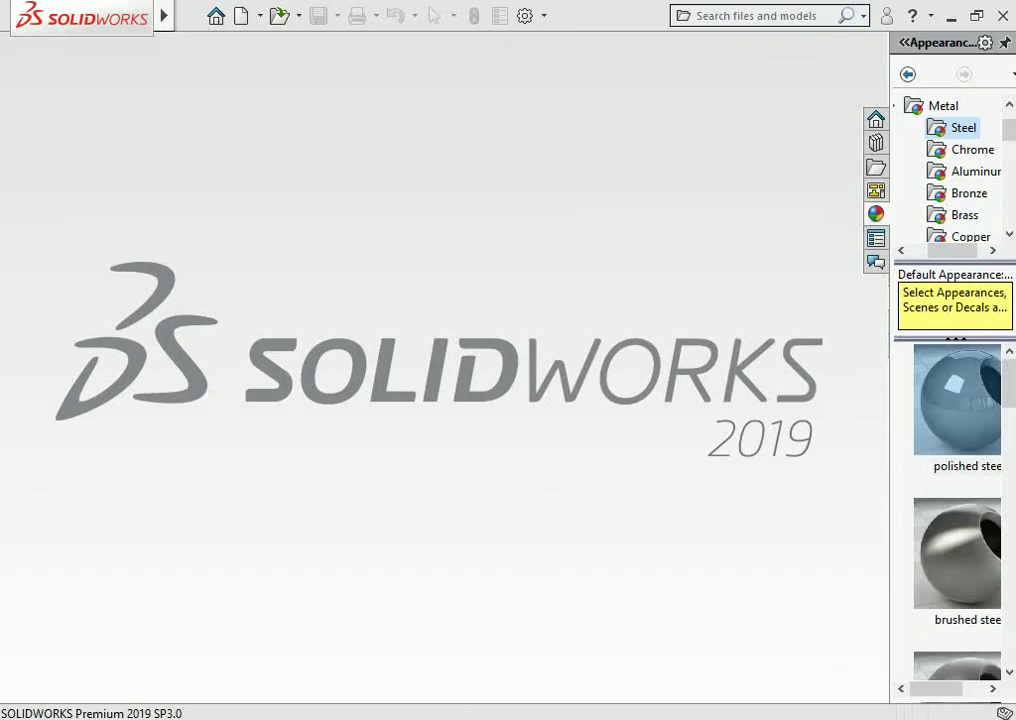
# Create a new part and start a sketch on the Top Plane
pyautogui.click(241, 15)
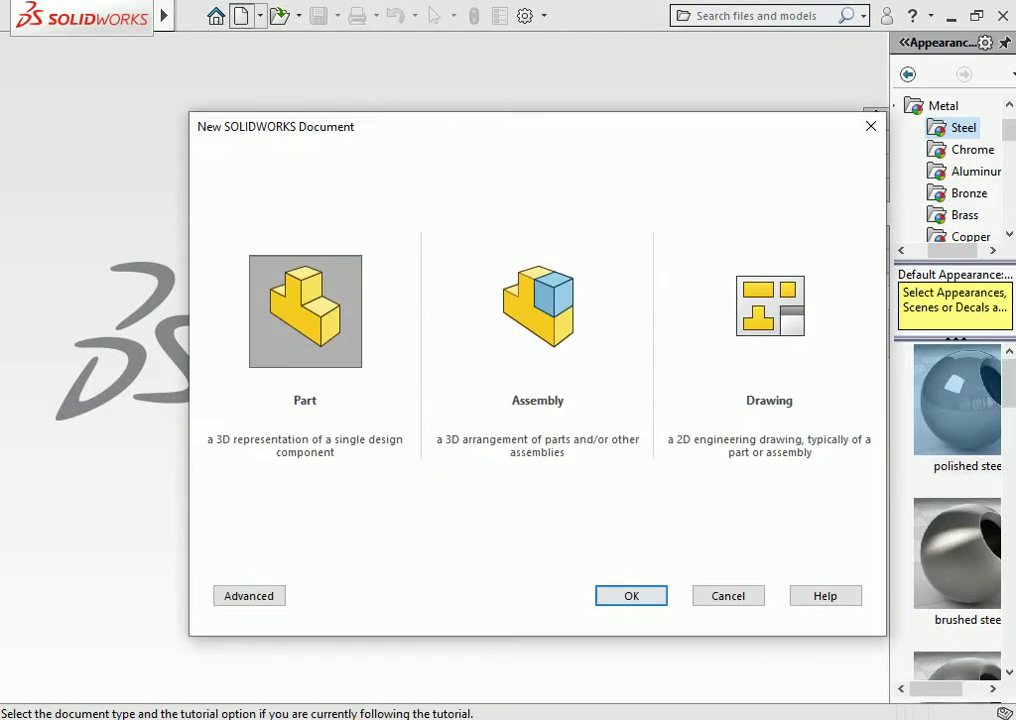
pyautogui.press('Return')
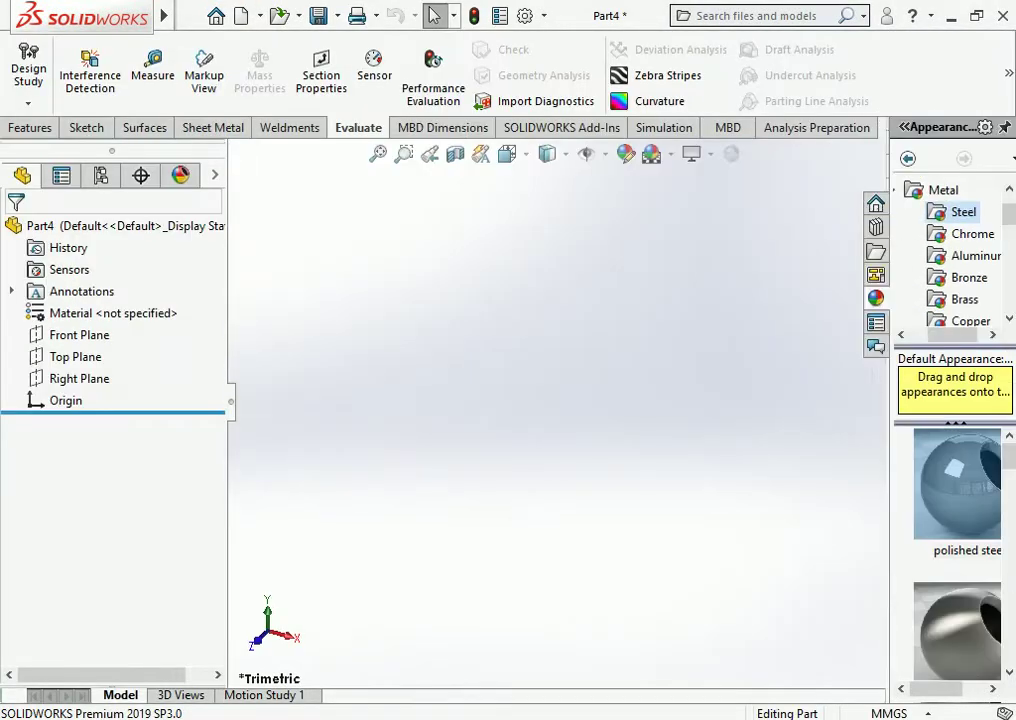
pyautogui.click(75, 356)
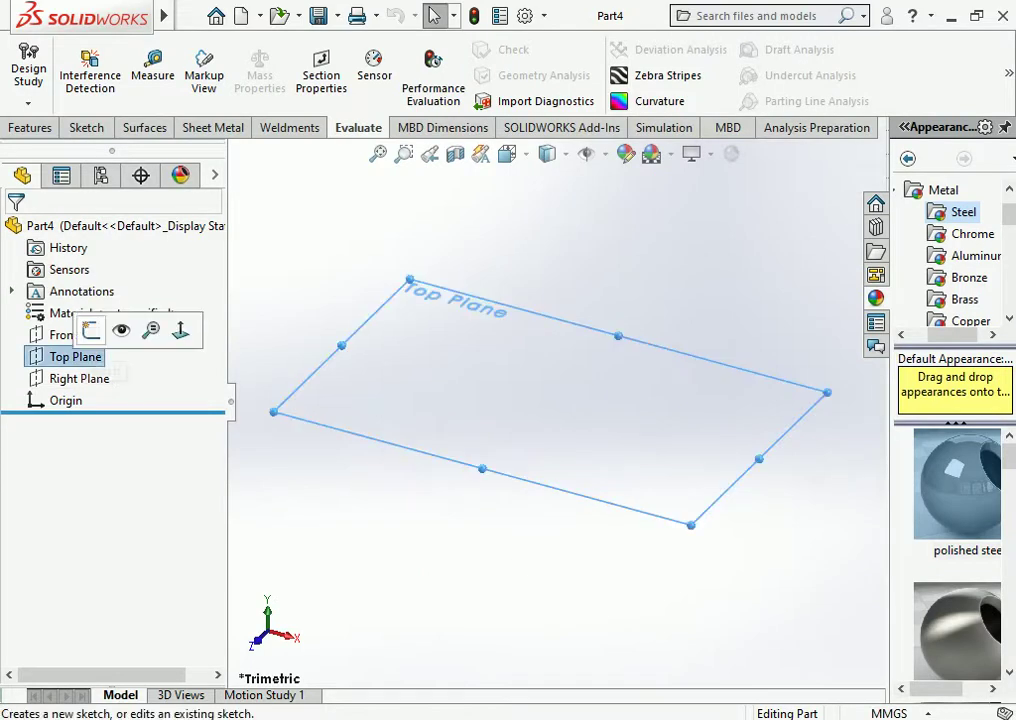
pyautogui.click(93, 331)
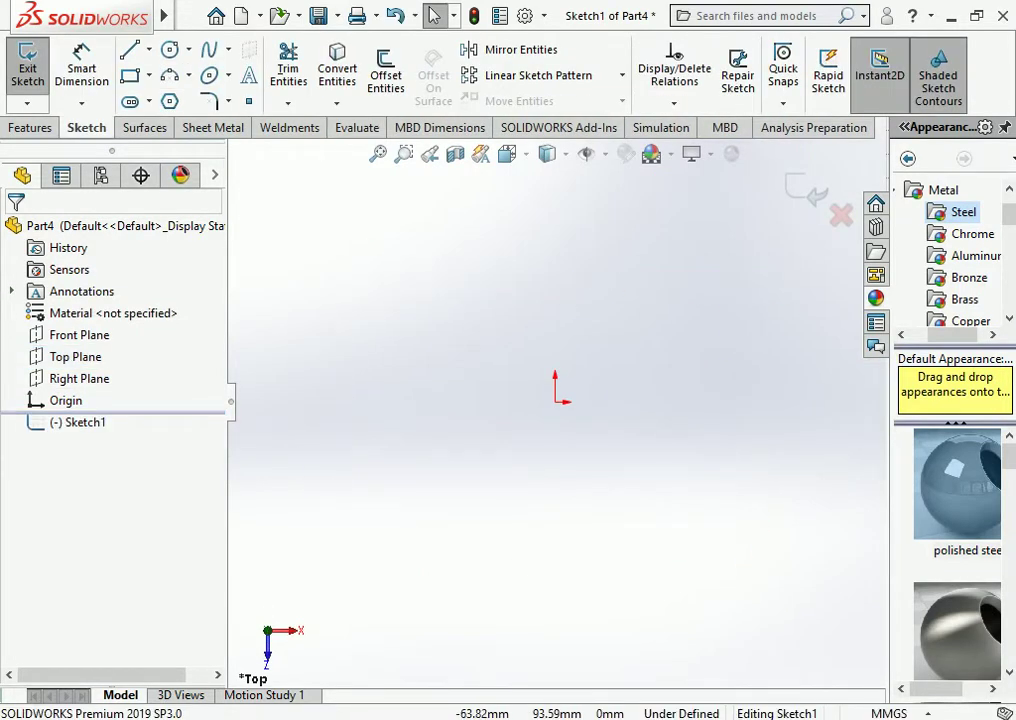
# Draw a center rectangle anchored on the origin
pyautogui.click(130, 75)
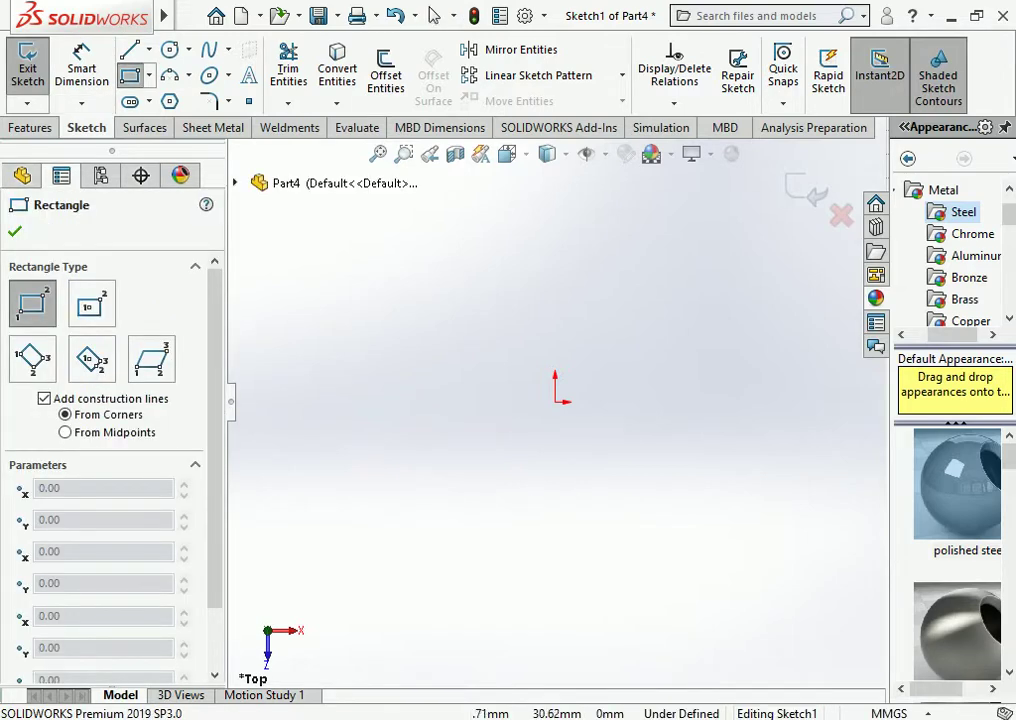
pyautogui.click(555, 400)
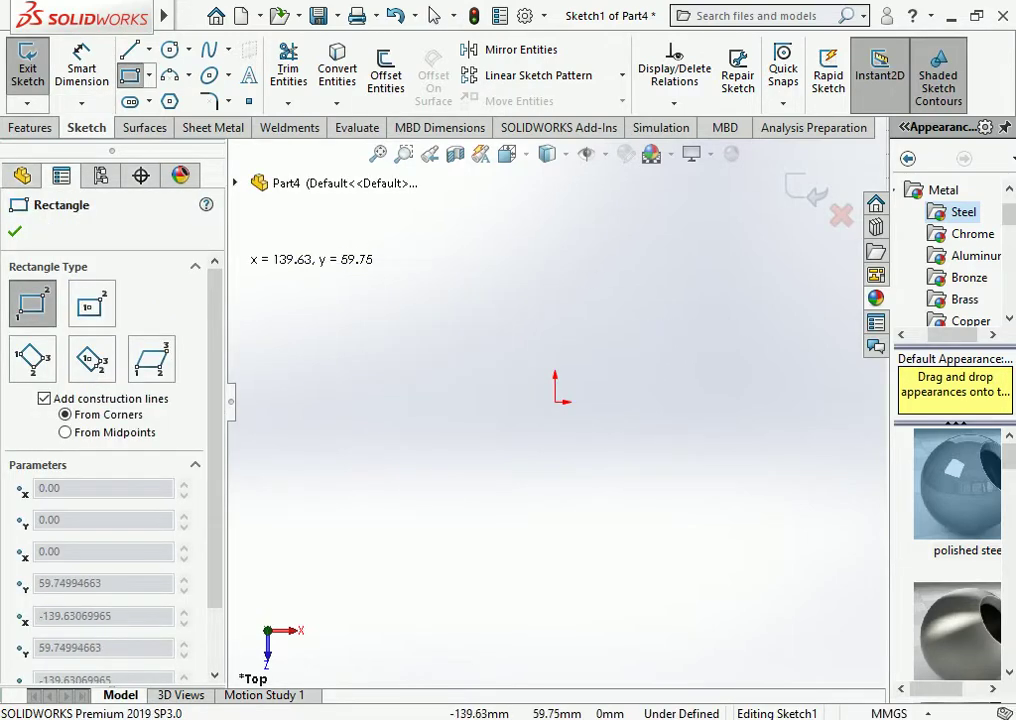
pyautogui.click(92, 305)
pyautogui.click(556, 401)
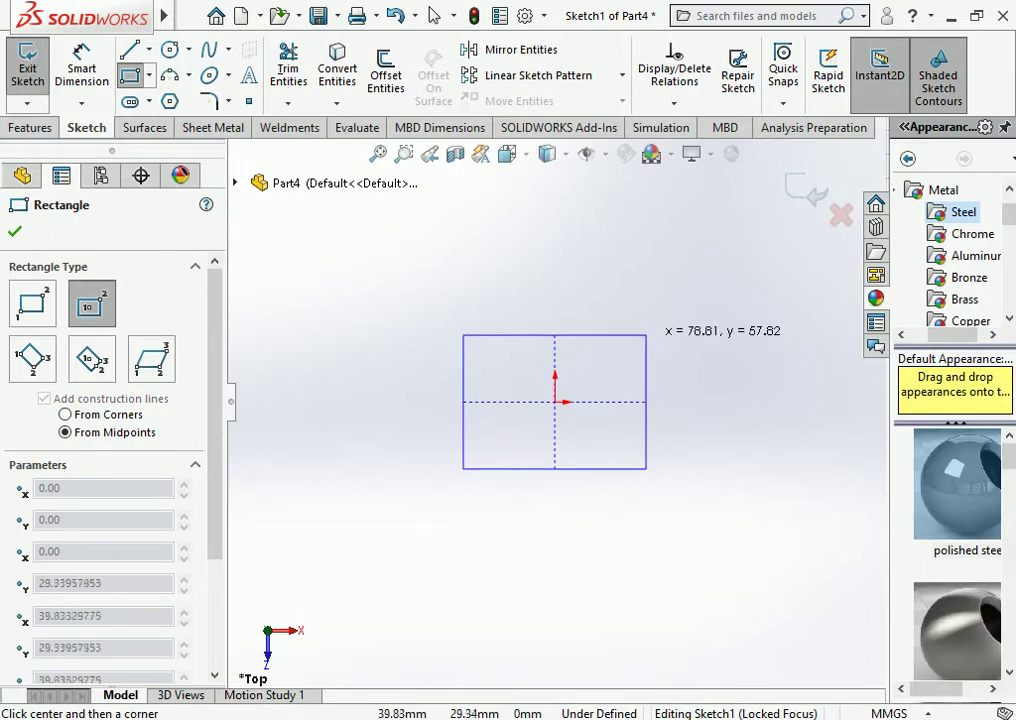
pyautogui.click(644, 316)
# Dimension the rectangle's left and bottom edges to 200 mm each, forming a 200 × 200 square
pyautogui.click(82, 70)
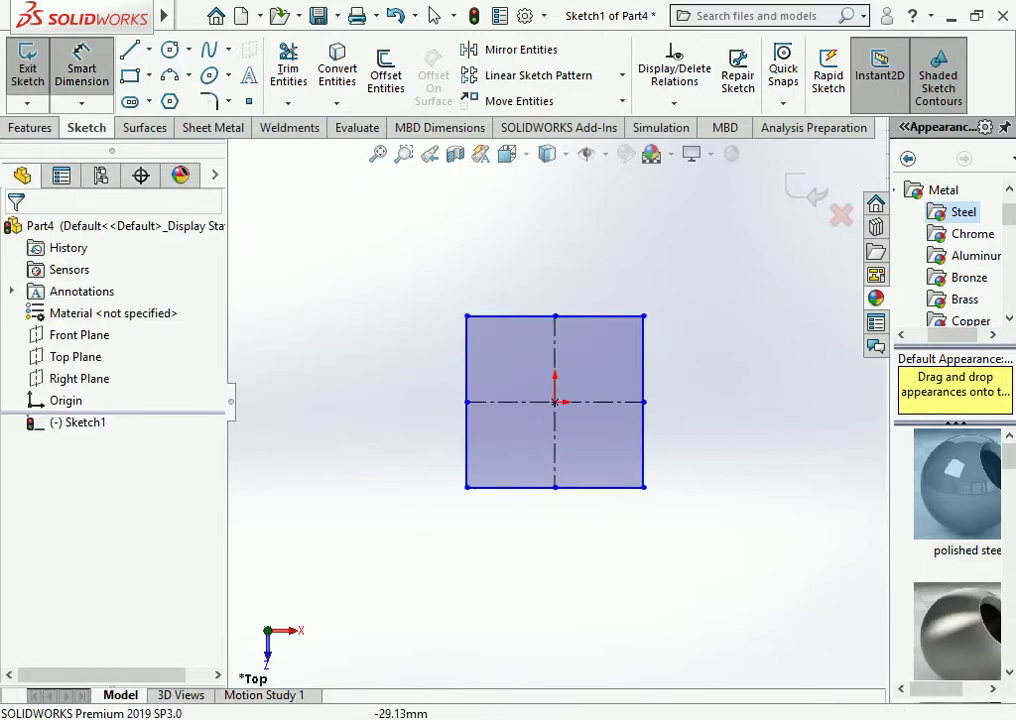
pyautogui.click(467, 440)
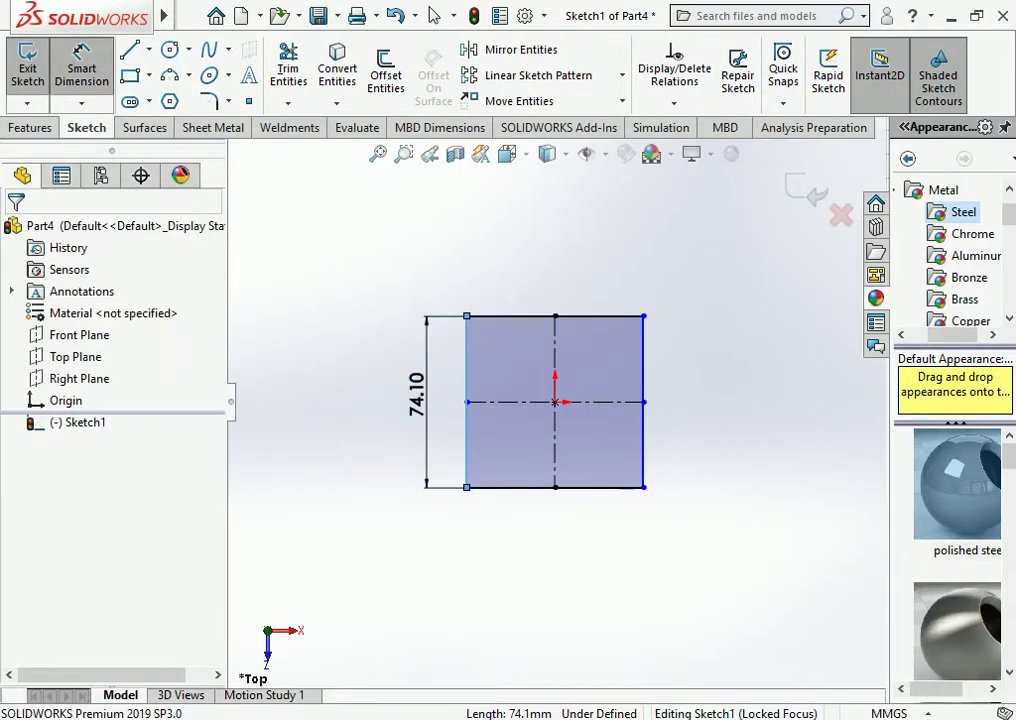
pyautogui.click(416, 398)
pyautogui.write('200')
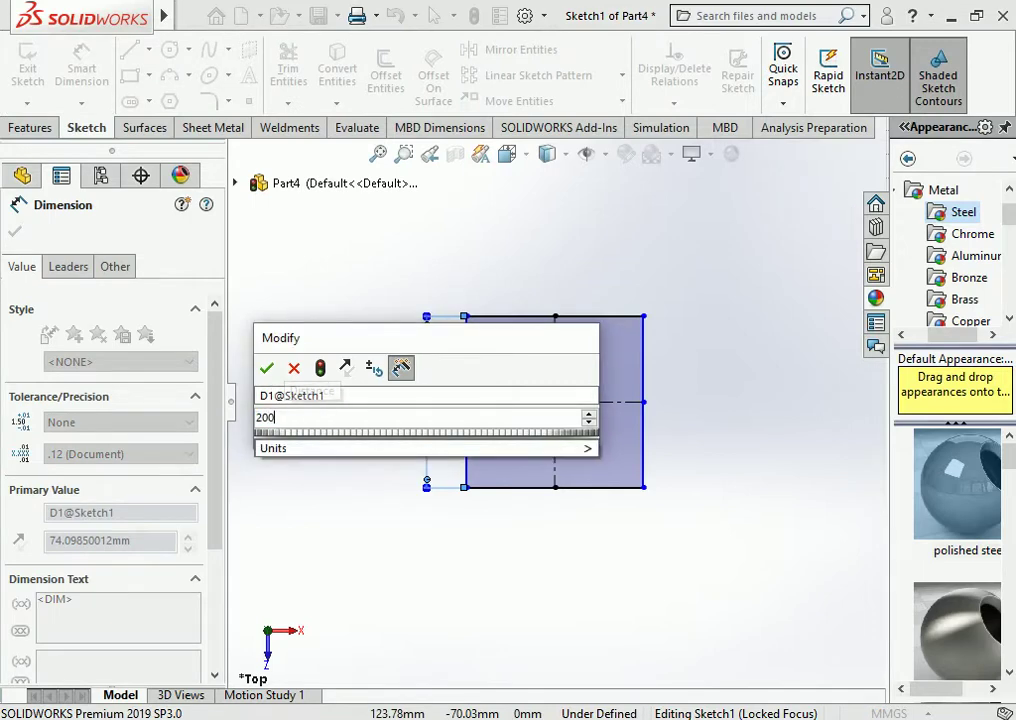
pyautogui.press('Return')
pyautogui.press('Escape')
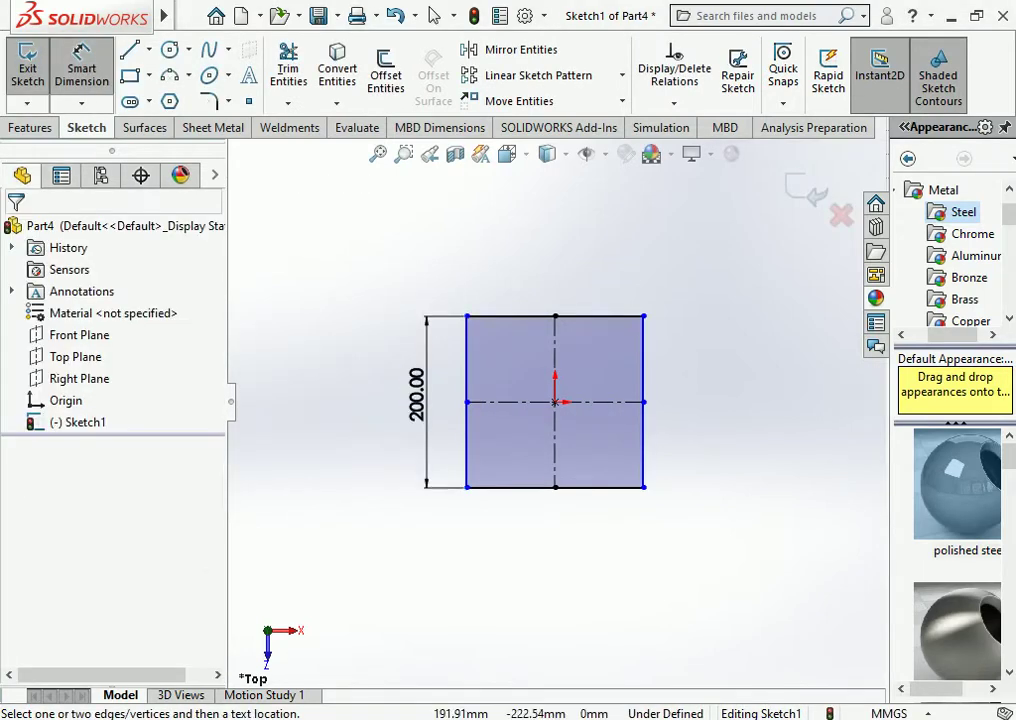
pyautogui.click(600, 487)
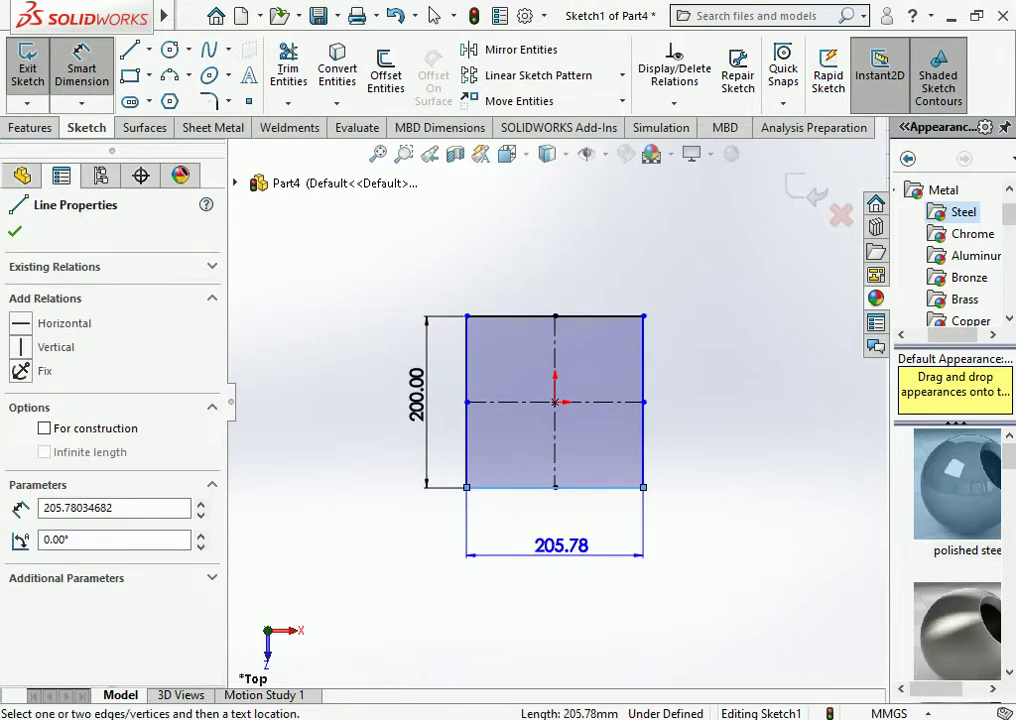
pyautogui.click(561, 545)
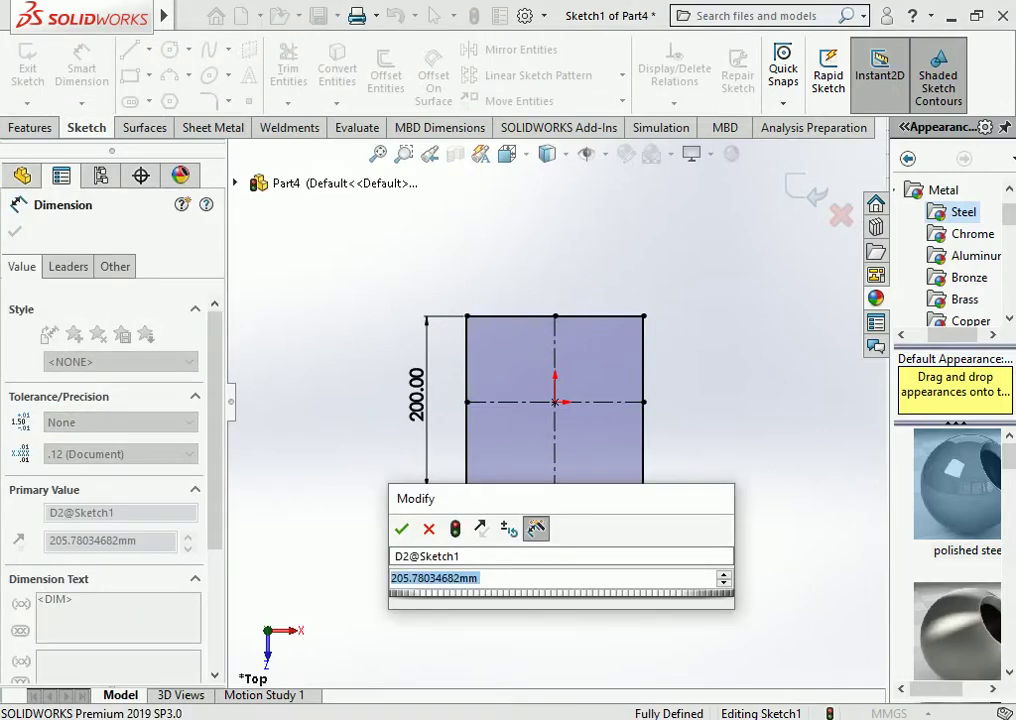
pyautogui.write('200')
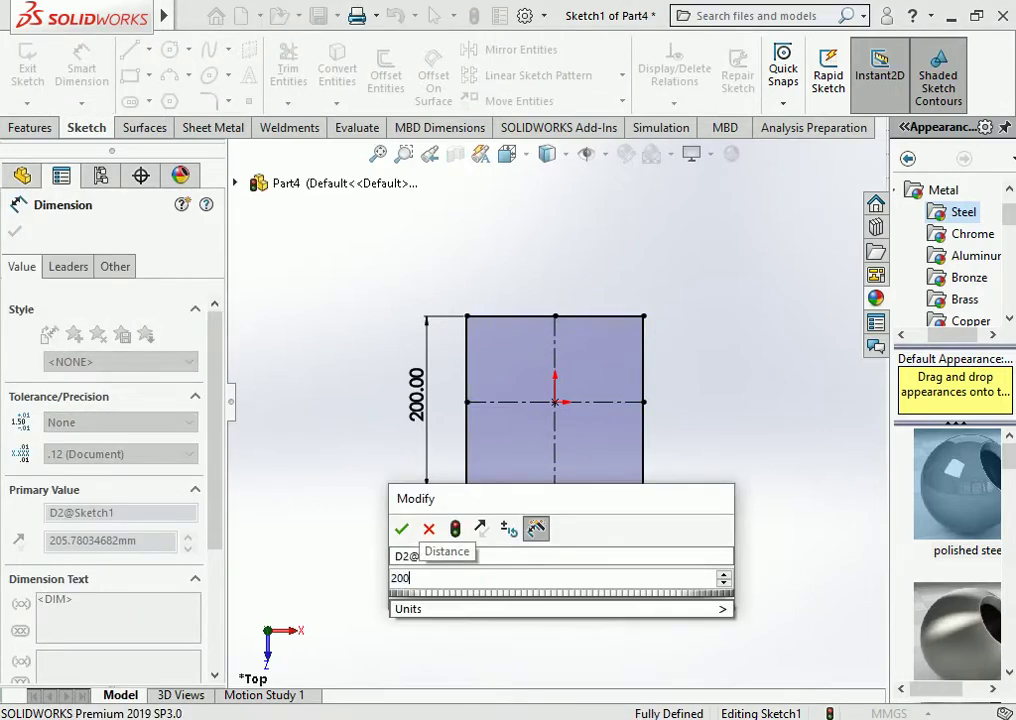
pyautogui.press('Return')
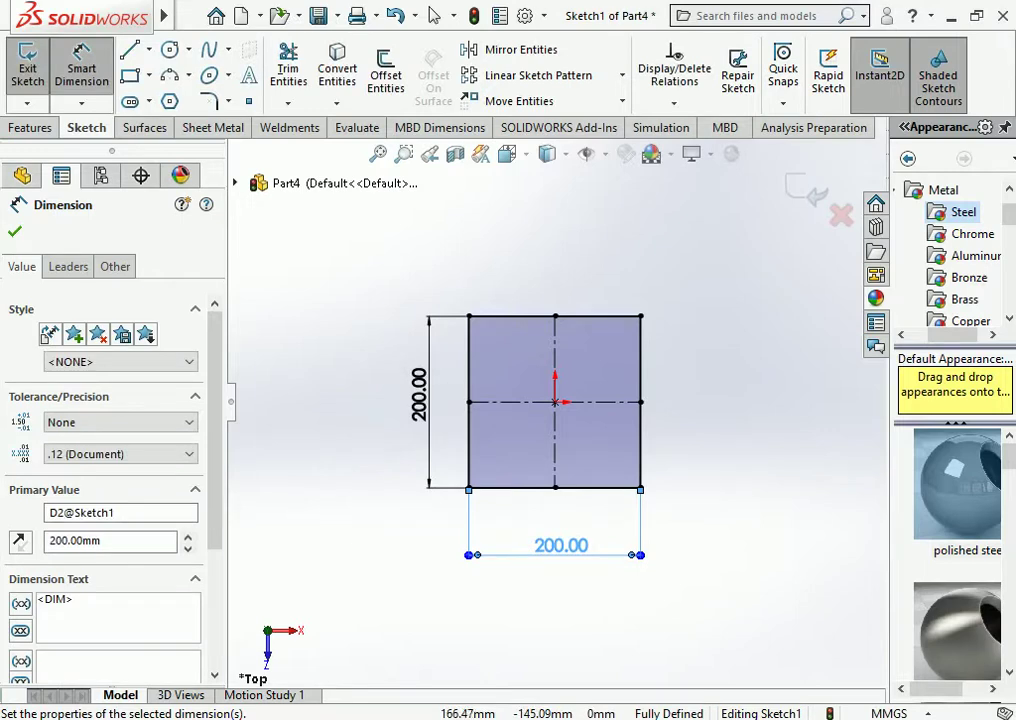
pyautogui.press('Escape')
# Draw an origin-centred construction circle touching the square's sides
pyautogui.click(170, 49)
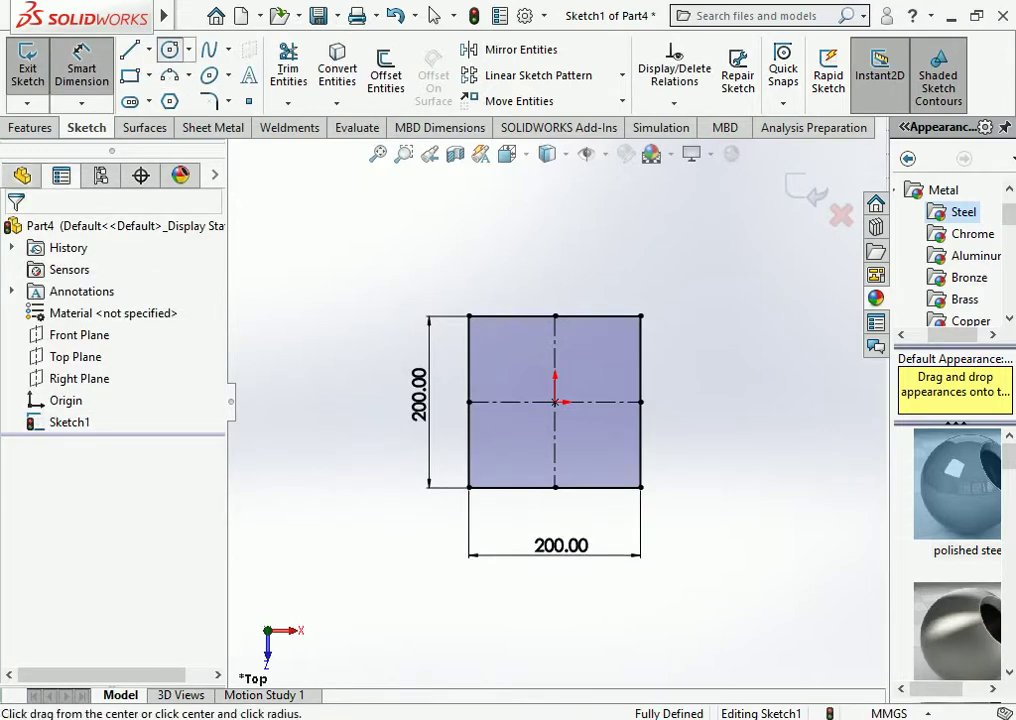
pyautogui.click(555, 401)
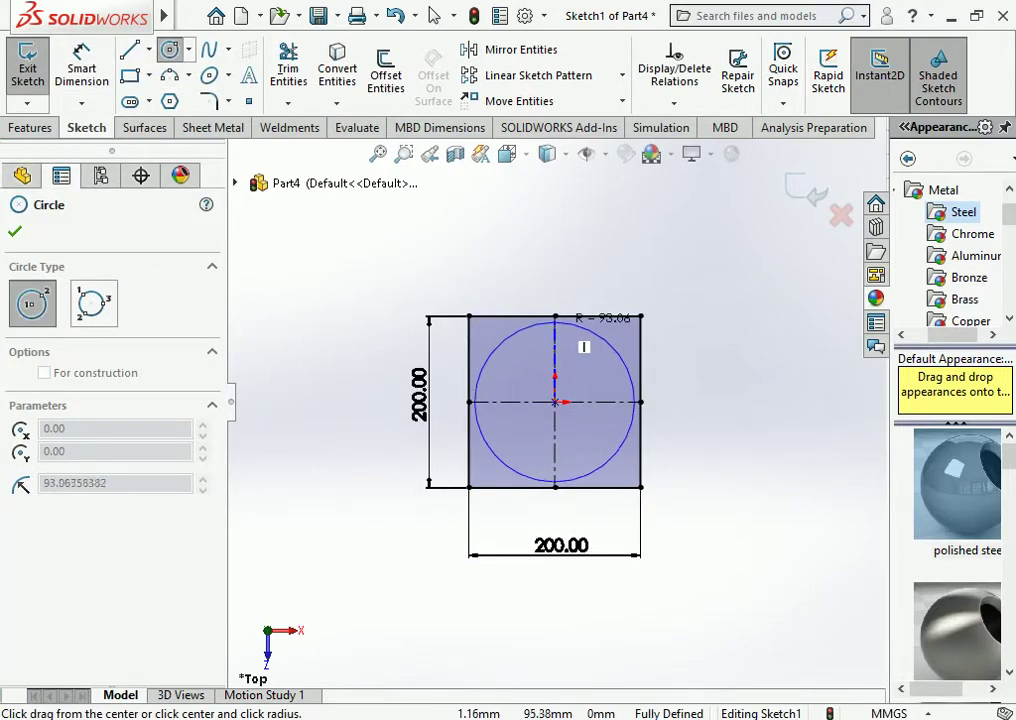
pyautogui.click(586, 337)
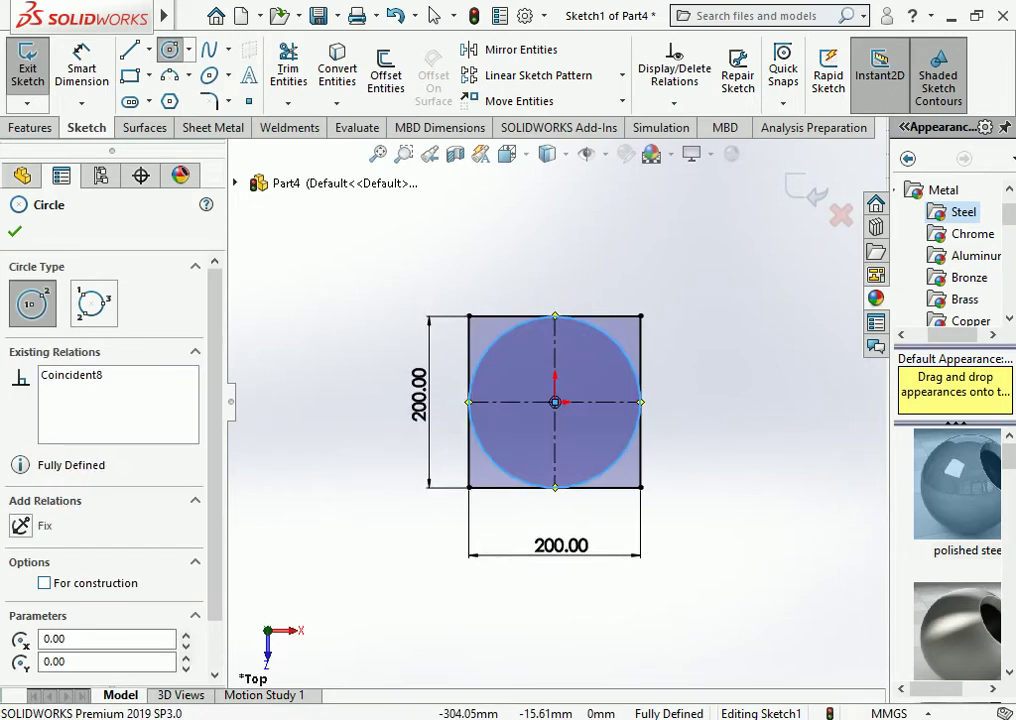
pyautogui.click(44, 583)
pyautogui.click(82, 68)
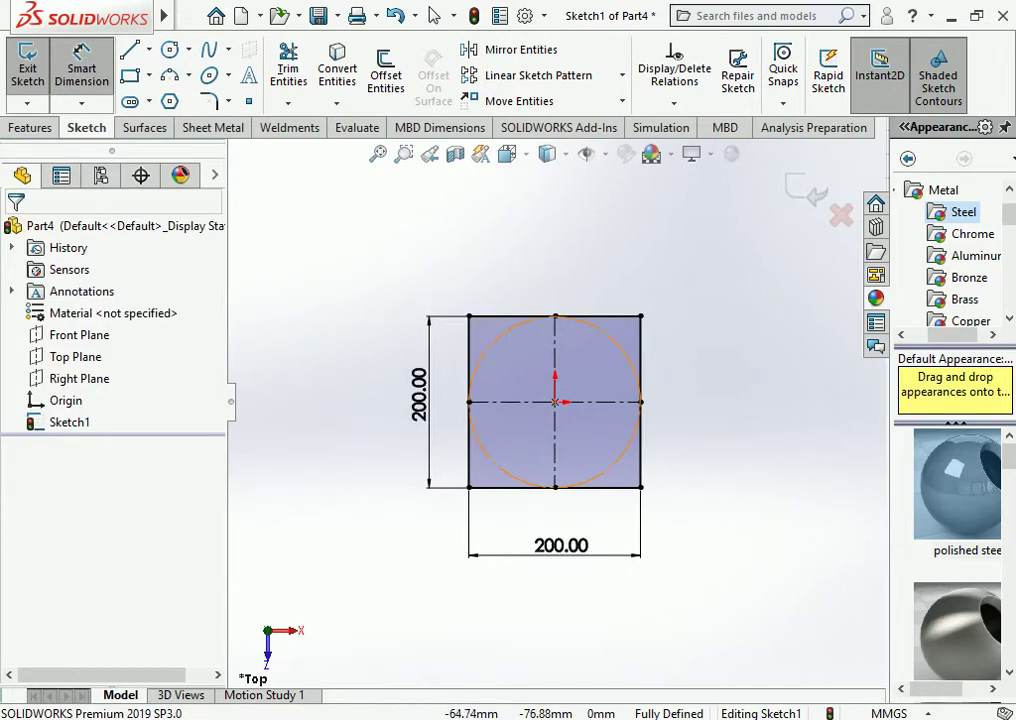
pyautogui.click(505, 470)
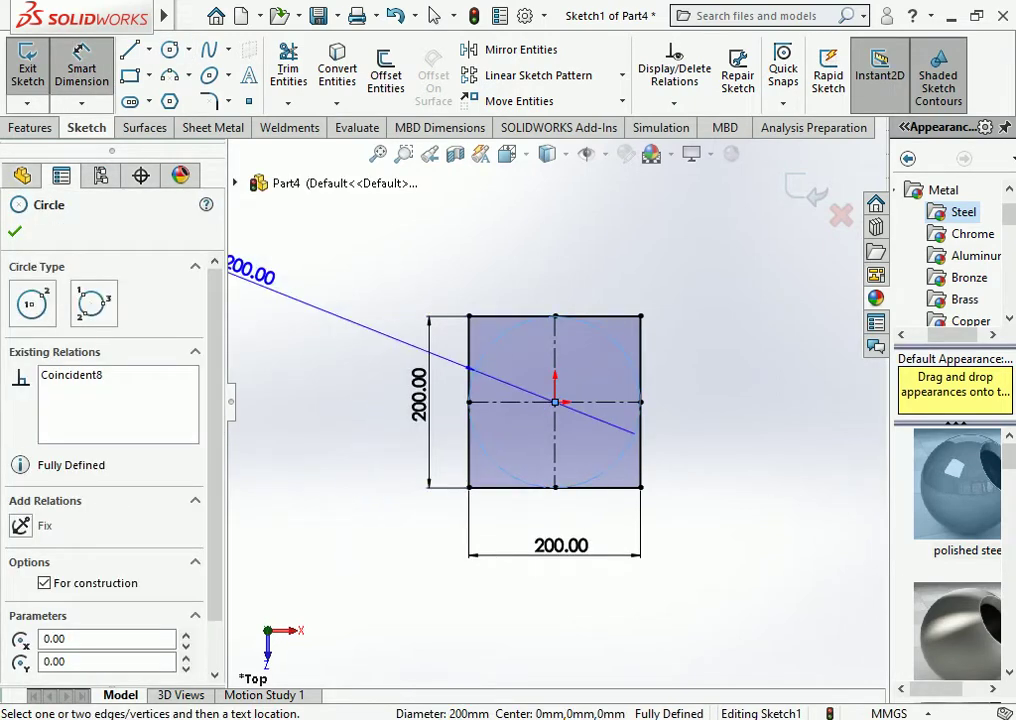
pyautogui.press('Escape')
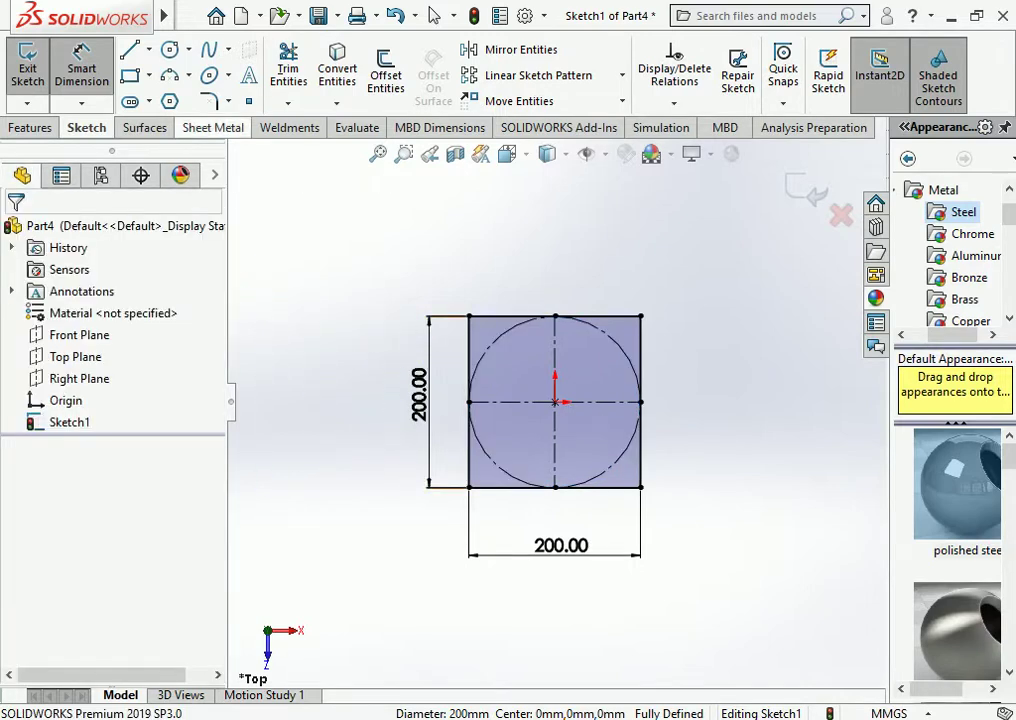
# Draw a 100 mm centerline from the centre toward lower-left, dimensioned 45° to the vertical
pyautogui.click(148, 49)
pyautogui.click(170, 97)
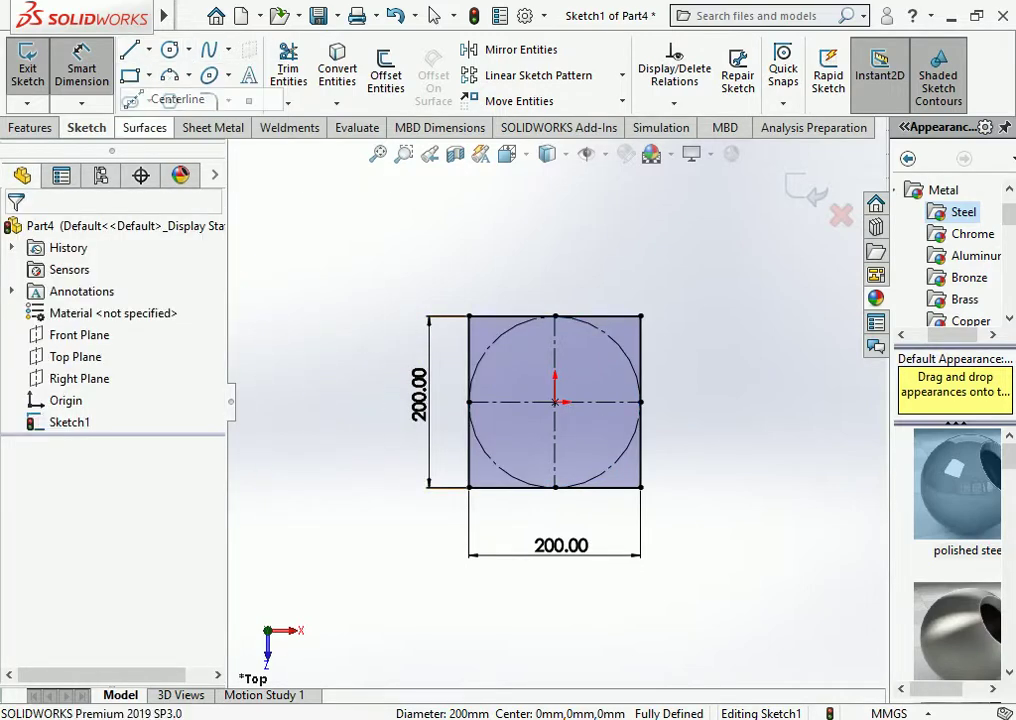
pyautogui.moveTo(555, 402); pyautogui.dragTo(494, 462)
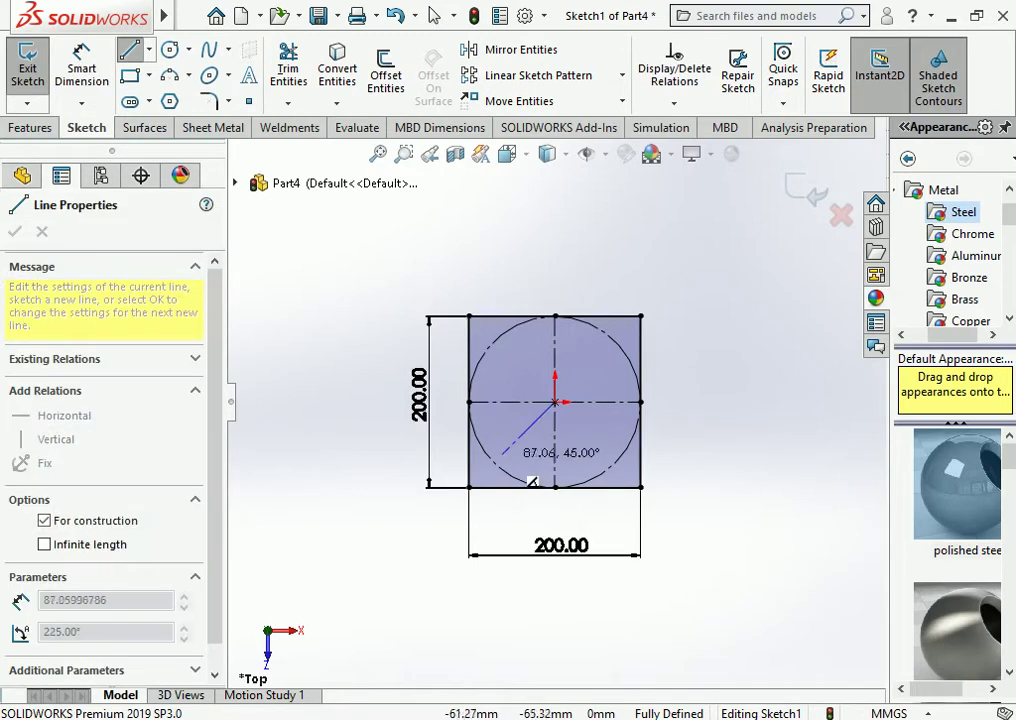
pyautogui.write('100')
pyautogui.press('Escape')
pyautogui.click(82, 62)
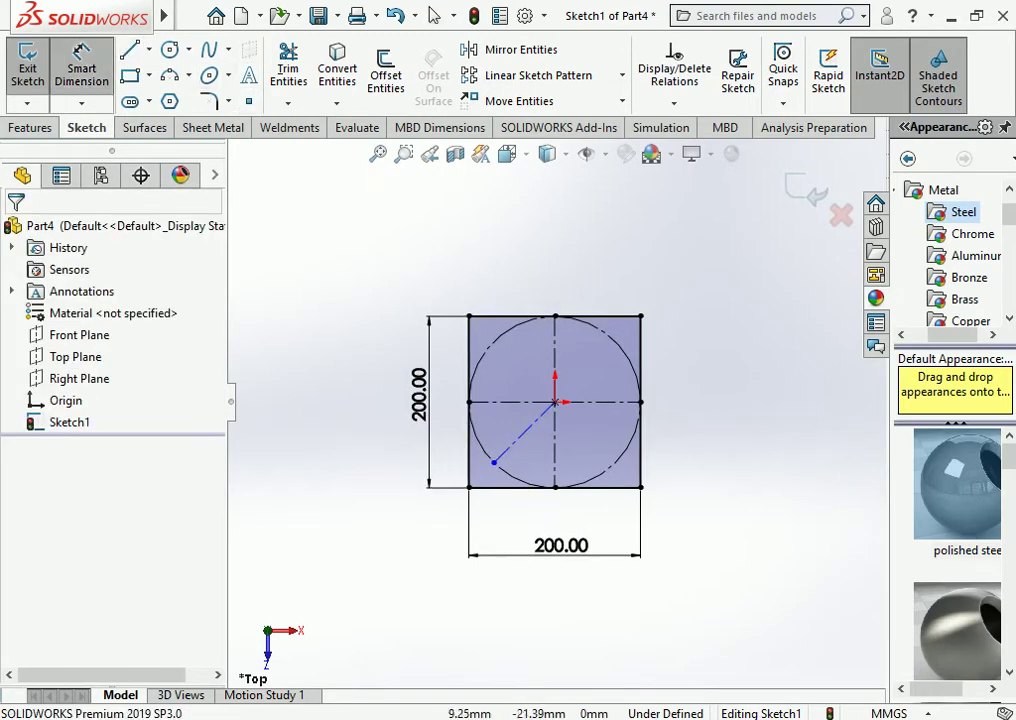
pyautogui.click(525, 432)
pyautogui.click(555, 445)
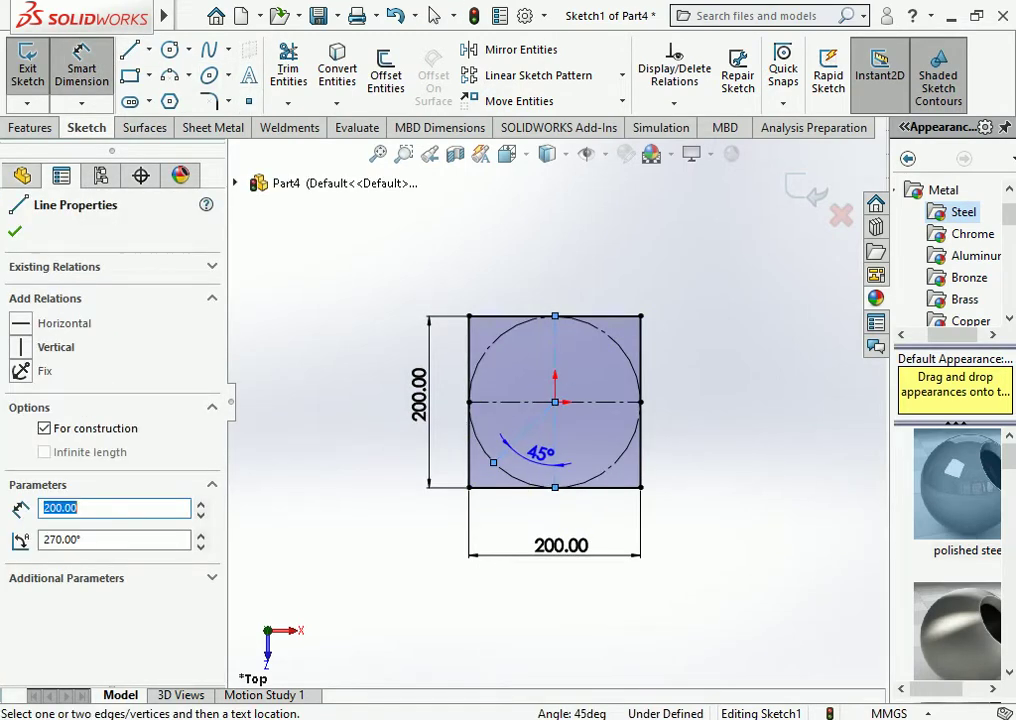
pyautogui.click(540, 452)
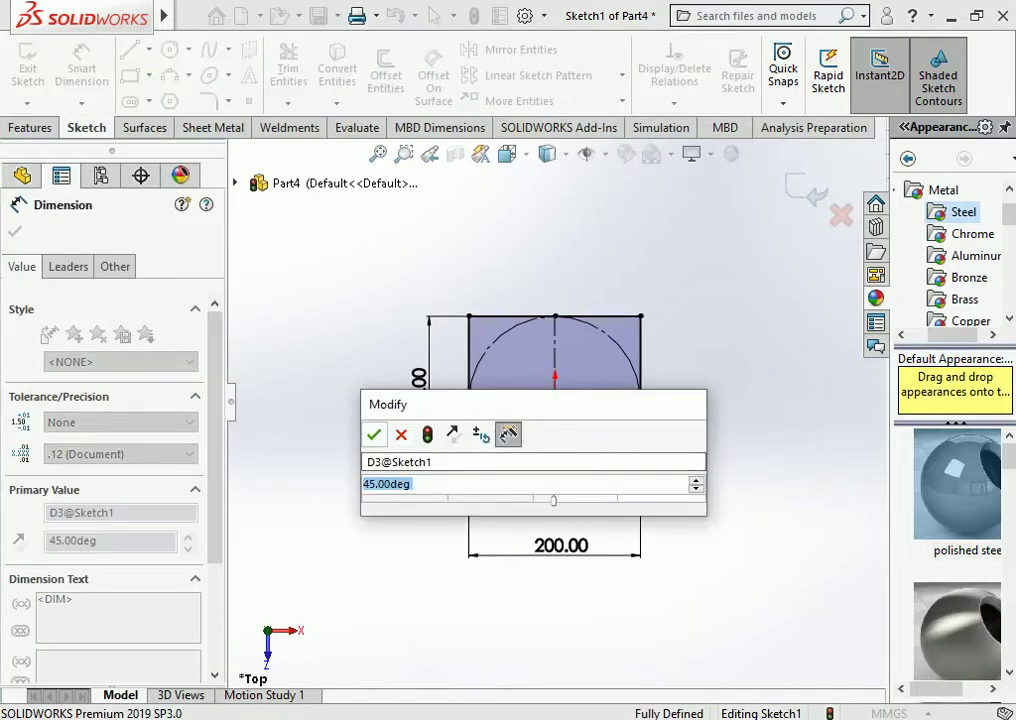
pyautogui.press('Return')
pyautogui.press('Escape')
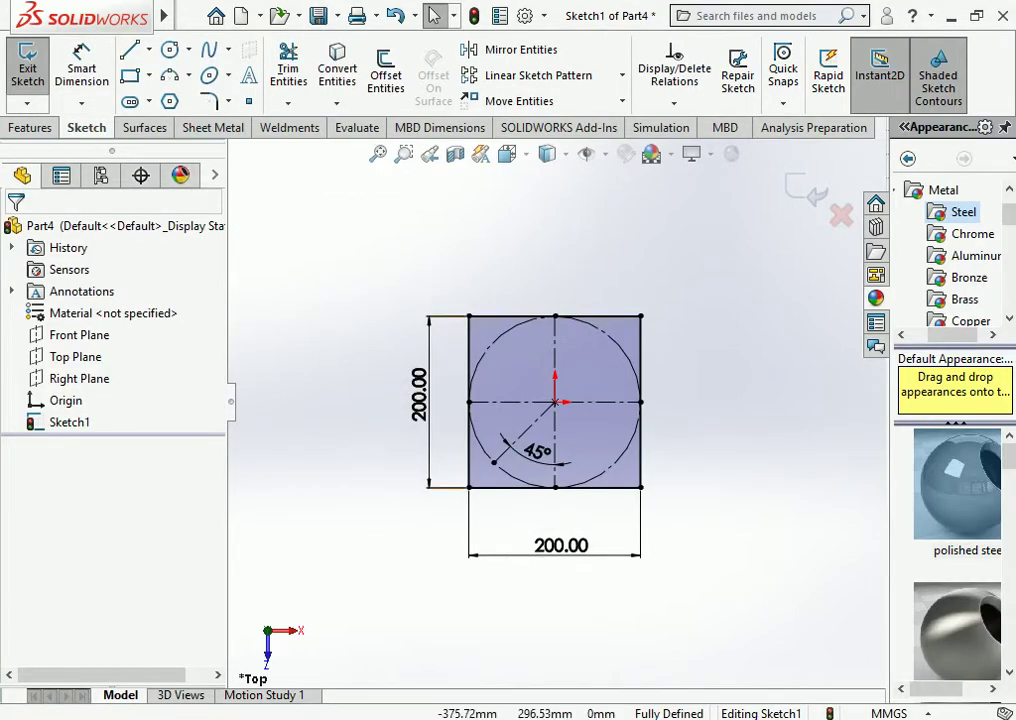
# Draw a small circle at the 45° line's end and dimension it to Ø24 mm
pyautogui.click(170, 49)
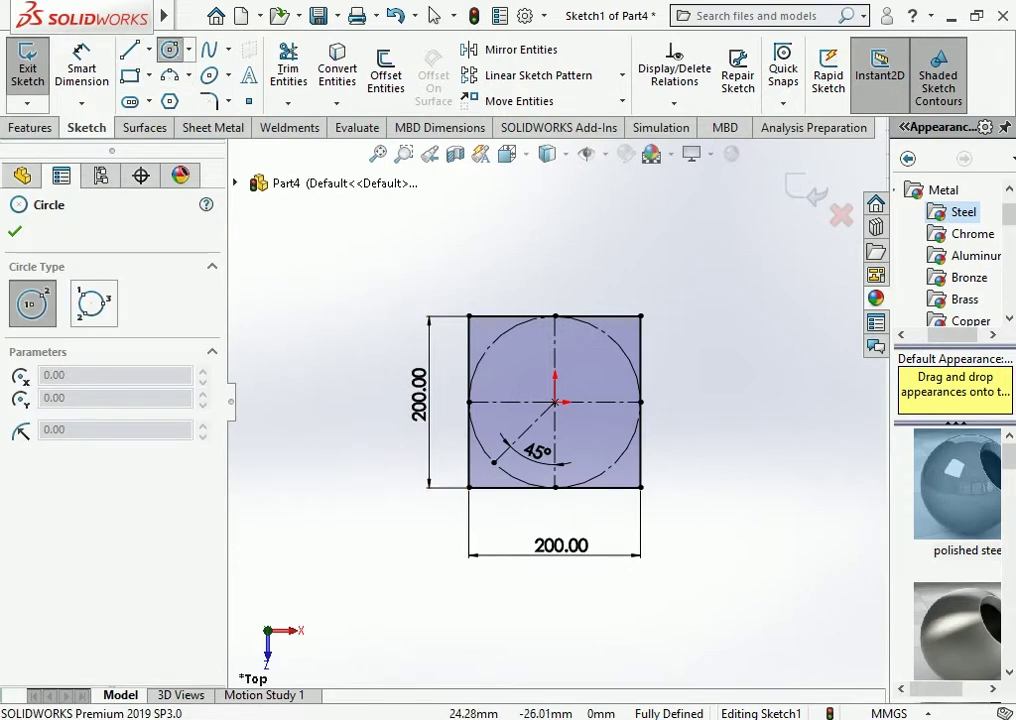
pyautogui.click(493, 462)
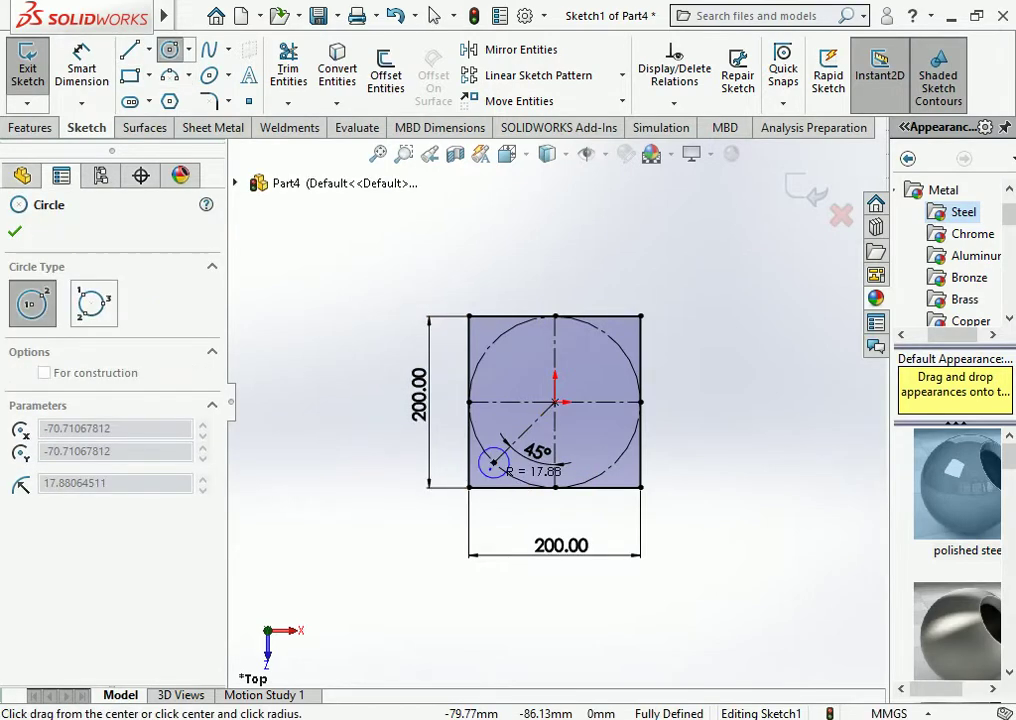
pyautogui.click(480, 462)
pyautogui.press('Escape')
pyautogui.press('d')
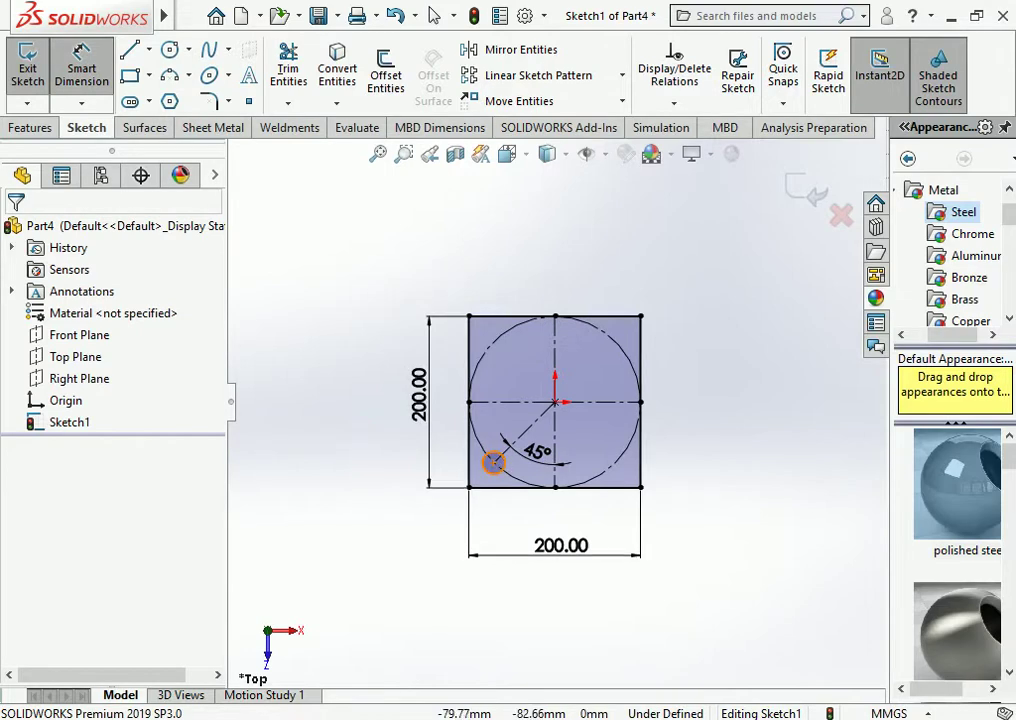
pyautogui.click(493, 462)
pyautogui.click(412, 525)
pyautogui.write('2')
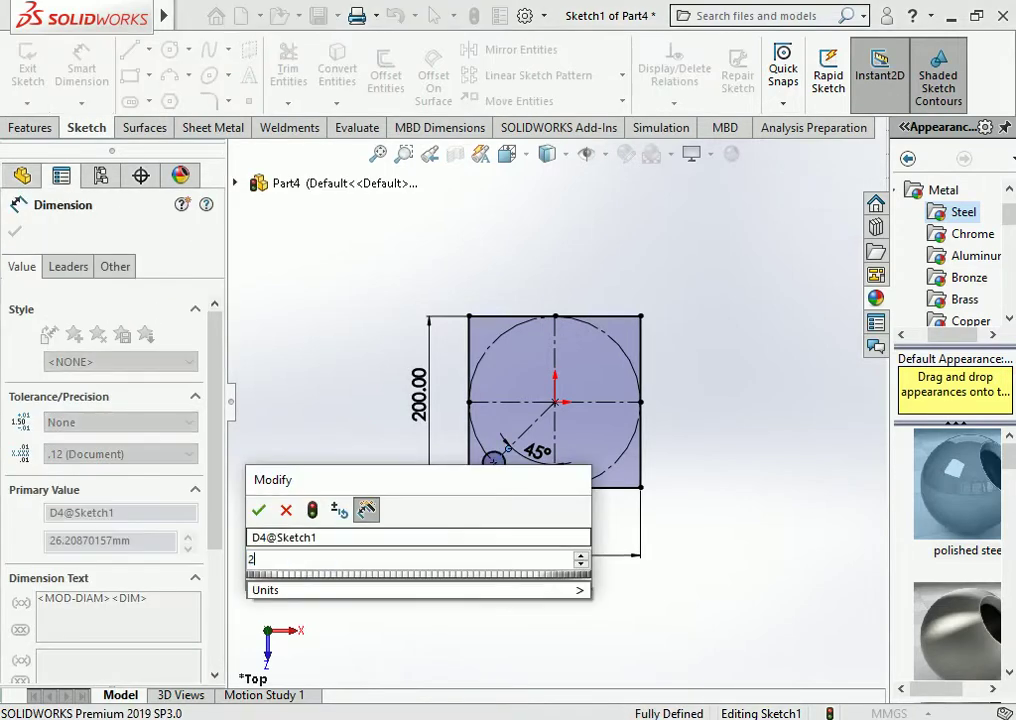
pyautogui.write('4')
pyautogui.press('Return')
pyautogui.press('Escape')
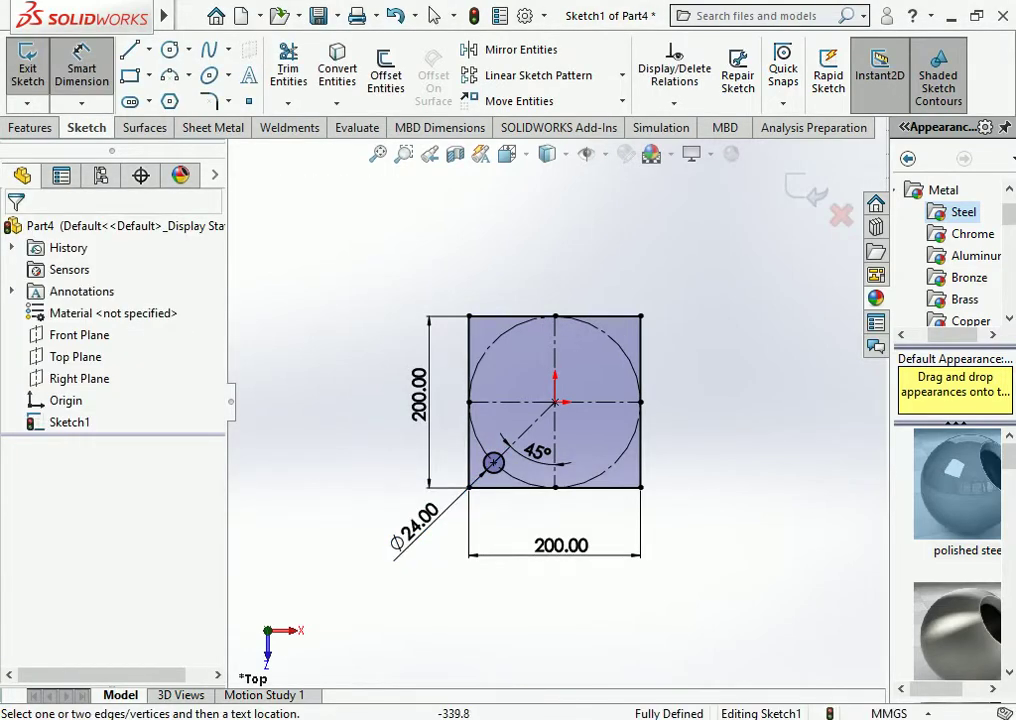
pyautogui.click(433, 15)
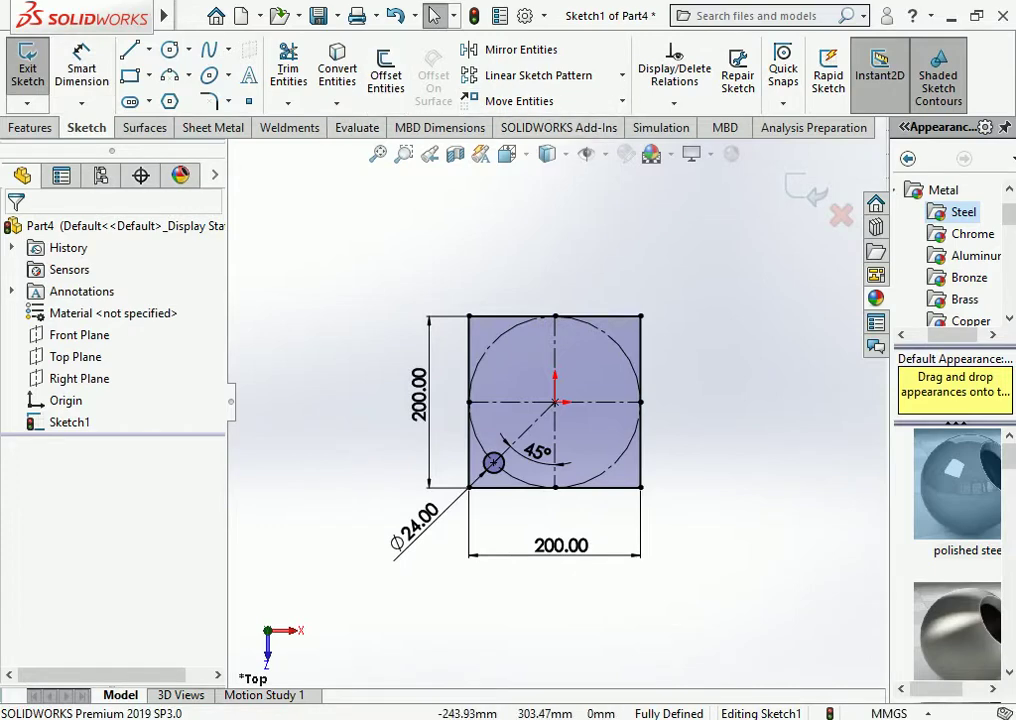
# Circular-pattern the Ø24 mm hole into four equally spaced instances around the origin
pyautogui.click(622, 75)
pyautogui.click(545, 125)
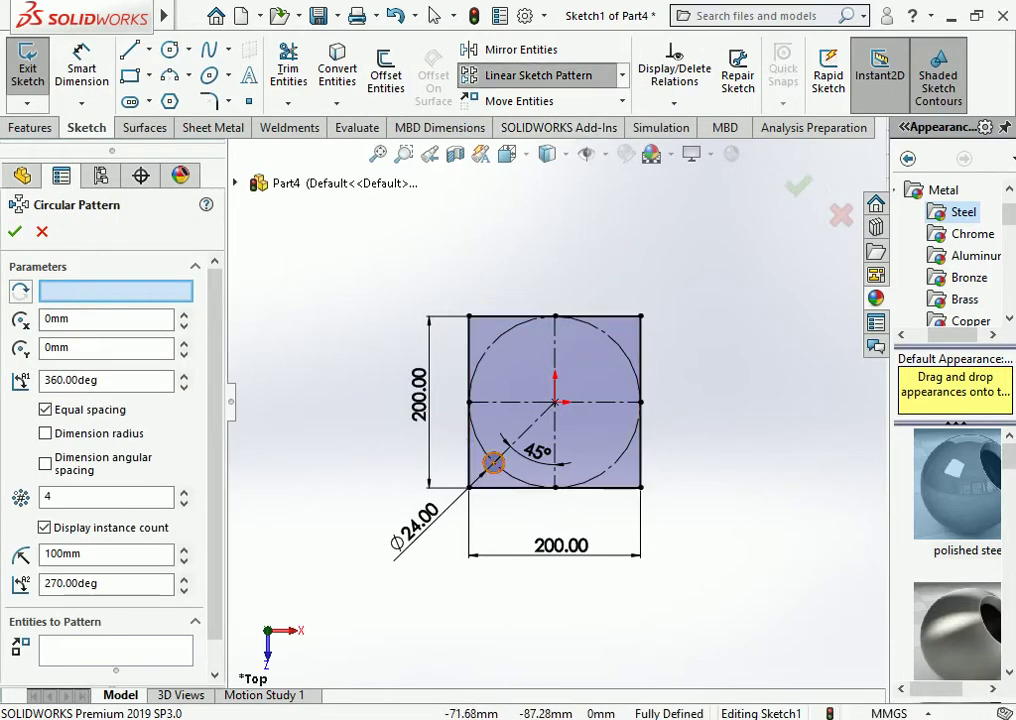
pyautogui.click(493, 462)
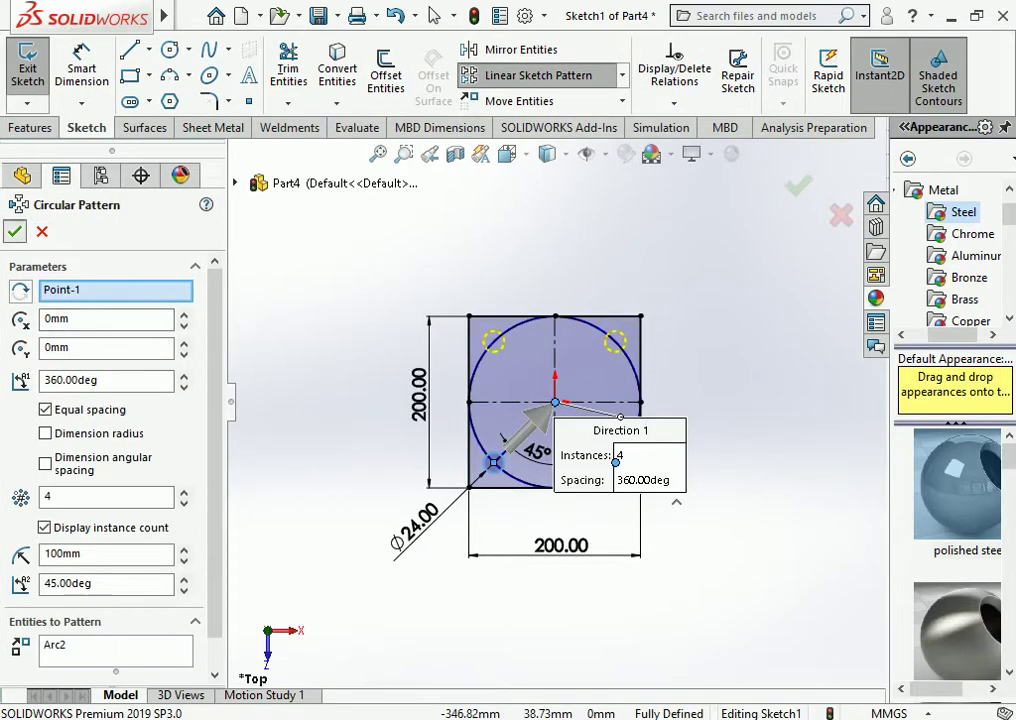
pyautogui.click(15, 231)
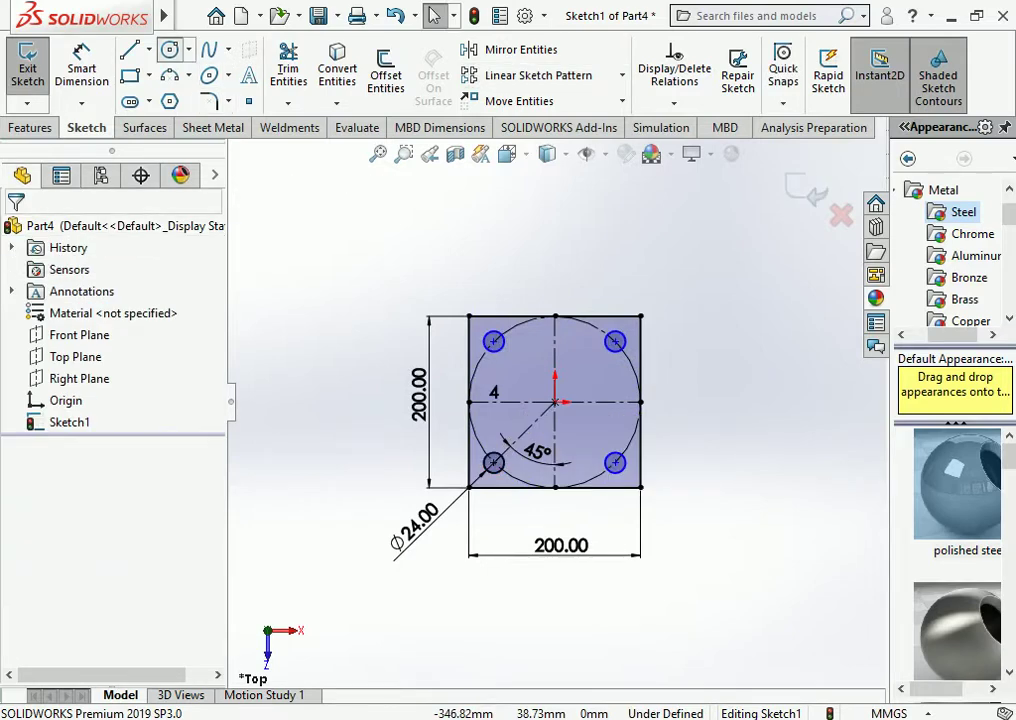
pyautogui.click(170, 50)
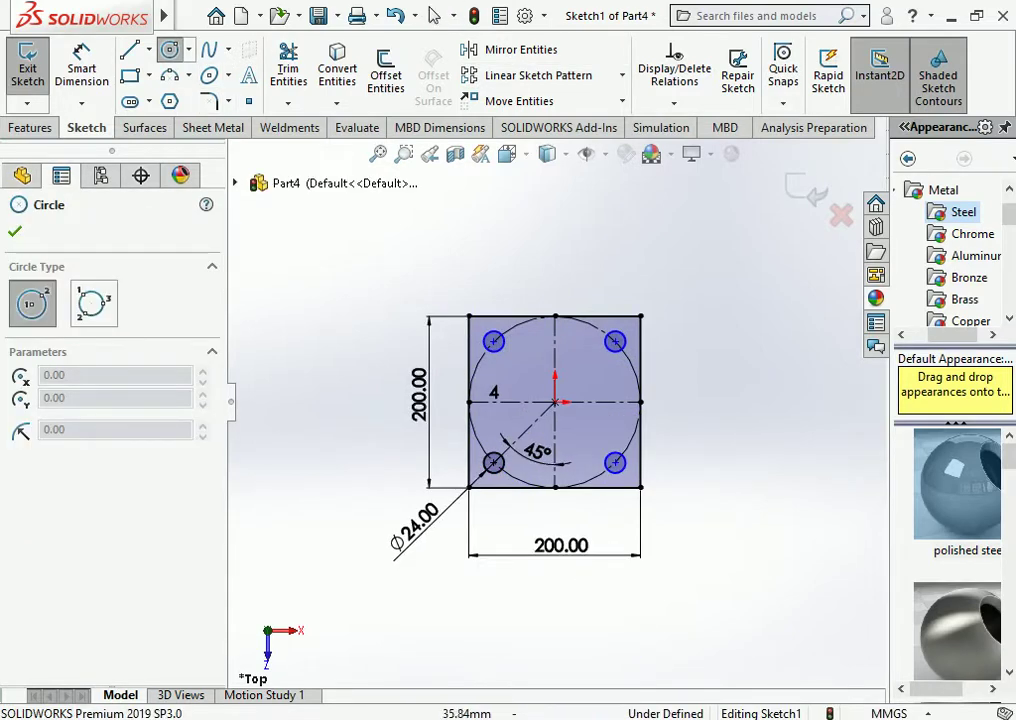
# Add an origin-centred circle dimensioned to Ø88.9 mm as the centre hole
pyautogui.click(555, 402)
pyautogui.click(574, 410)
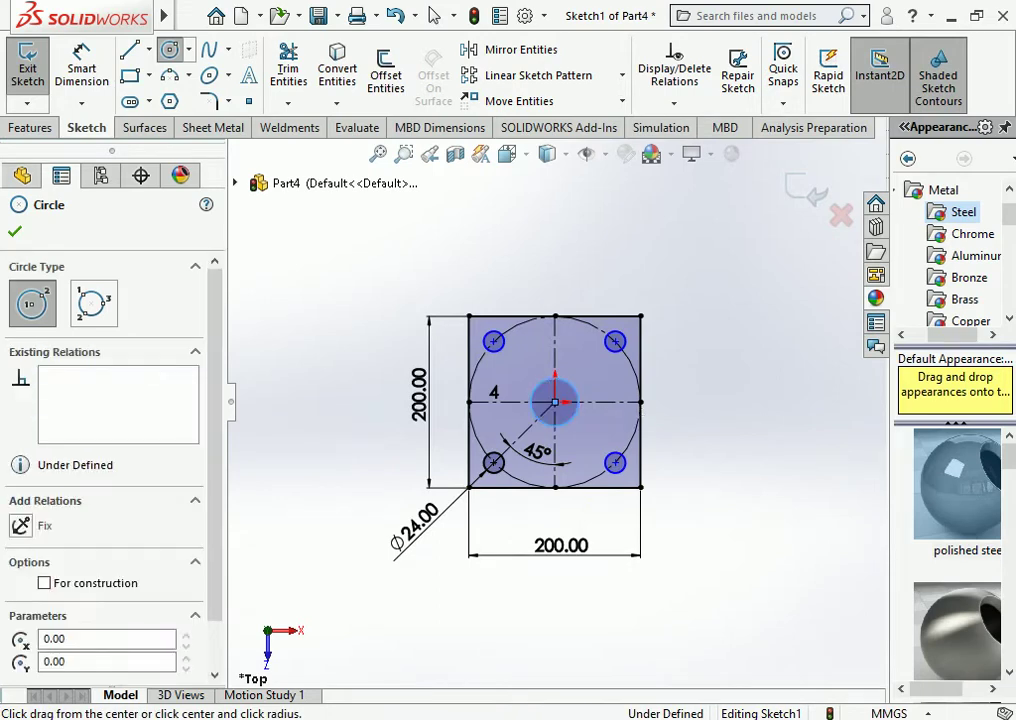
pyautogui.press('Escape')
pyautogui.click(82, 70)
pyautogui.click(569, 392)
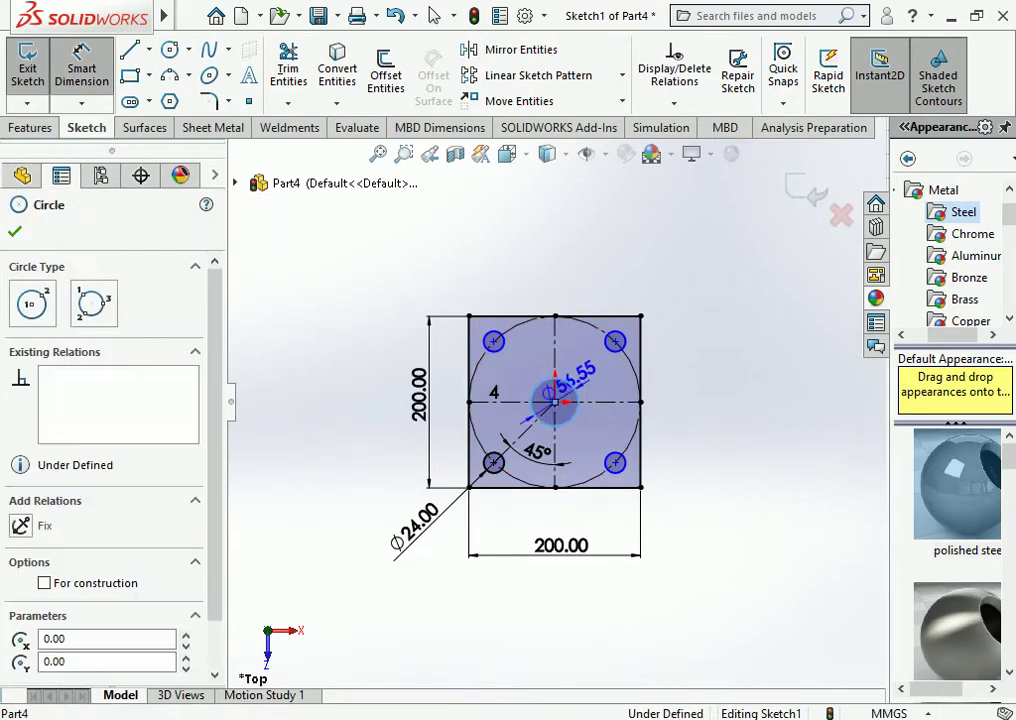
pyautogui.click(688, 345)
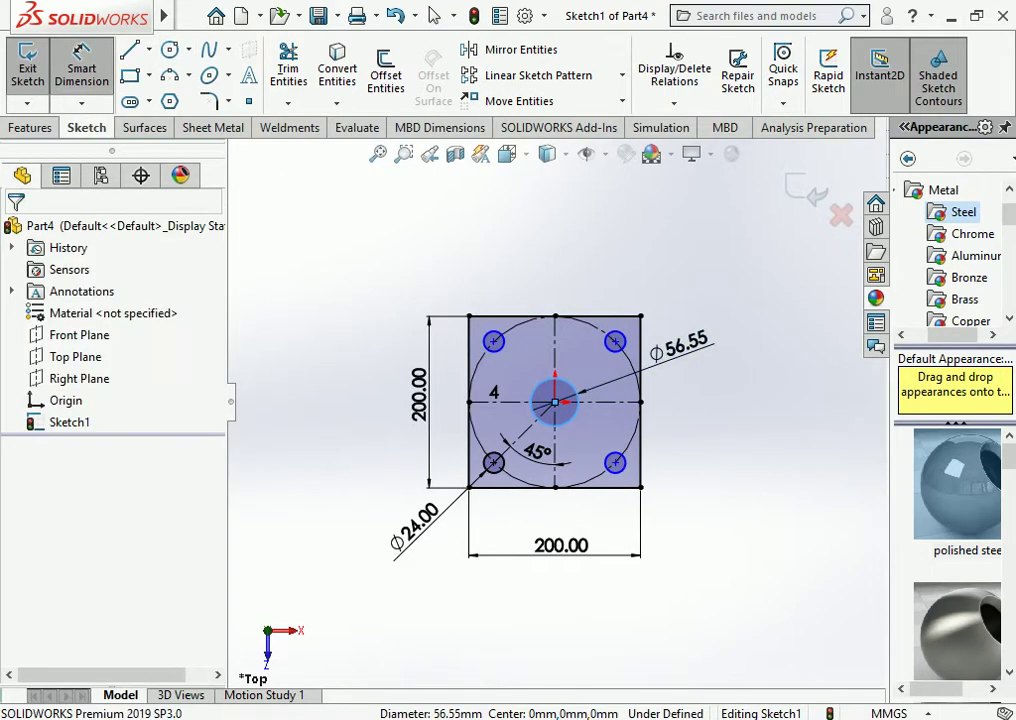
pyautogui.write('88')
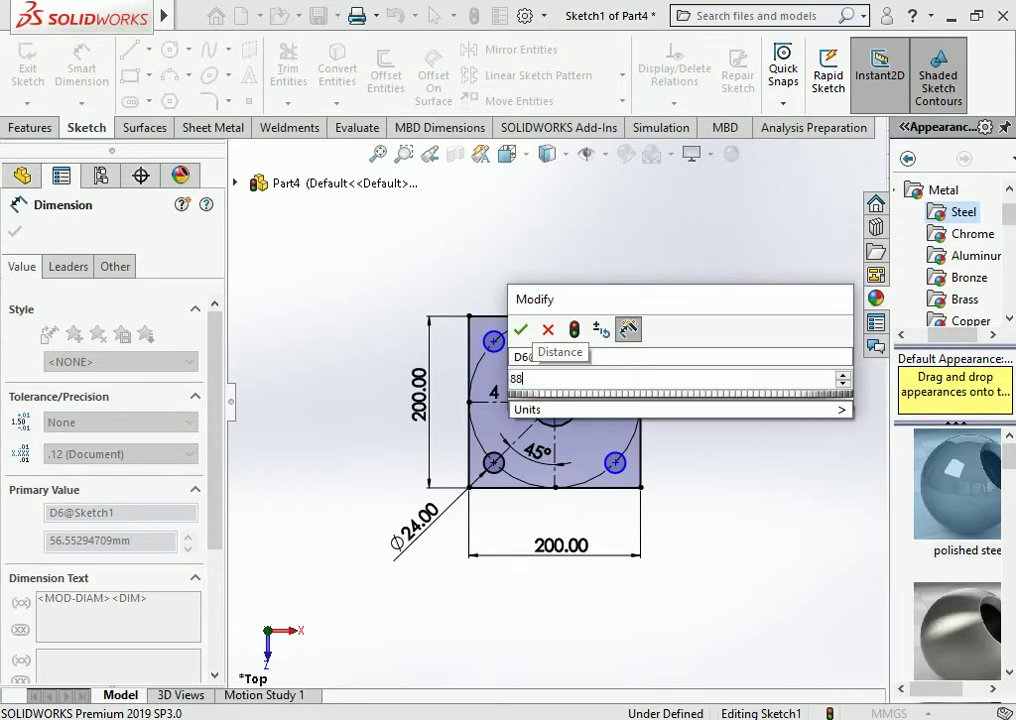
pyautogui.write('.9')
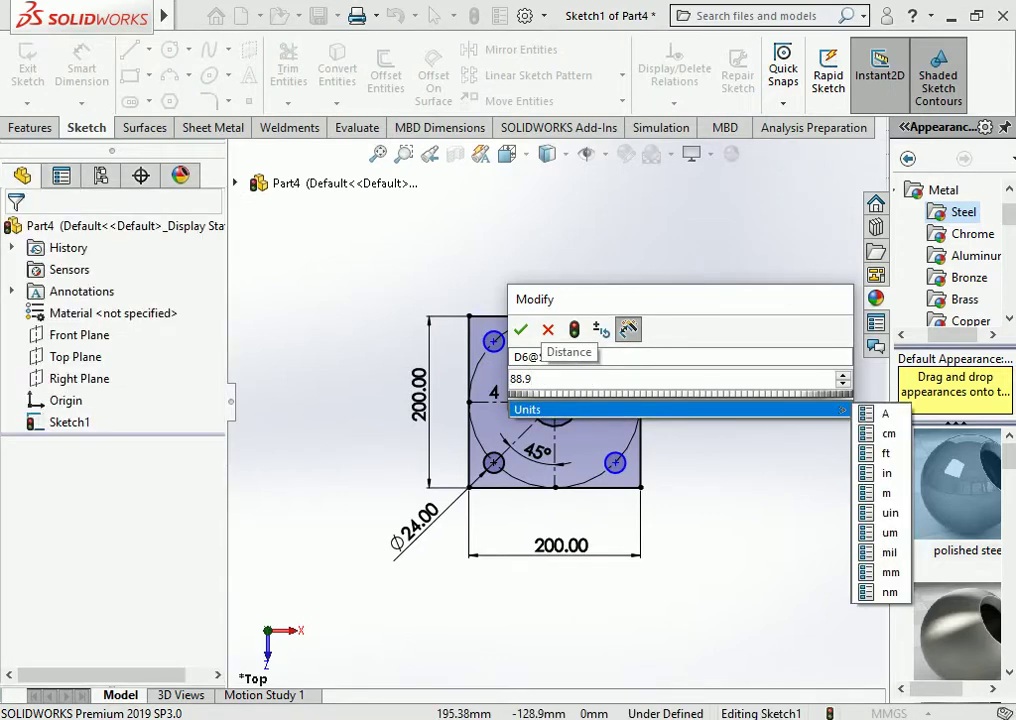
pyautogui.press('Return')
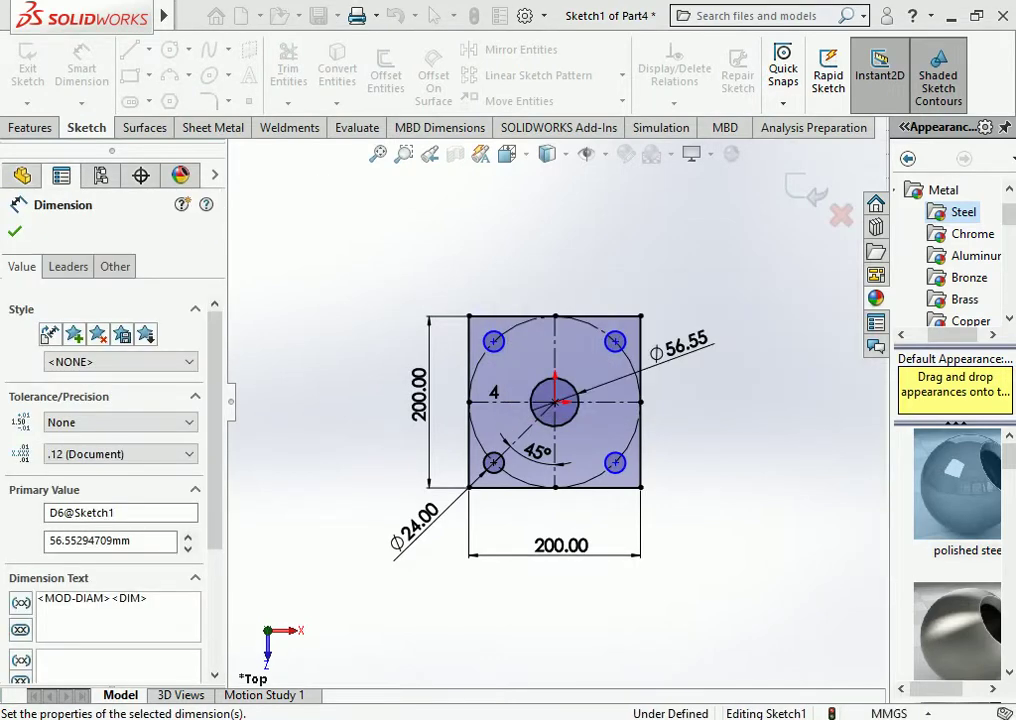
pyautogui.press('Escape')
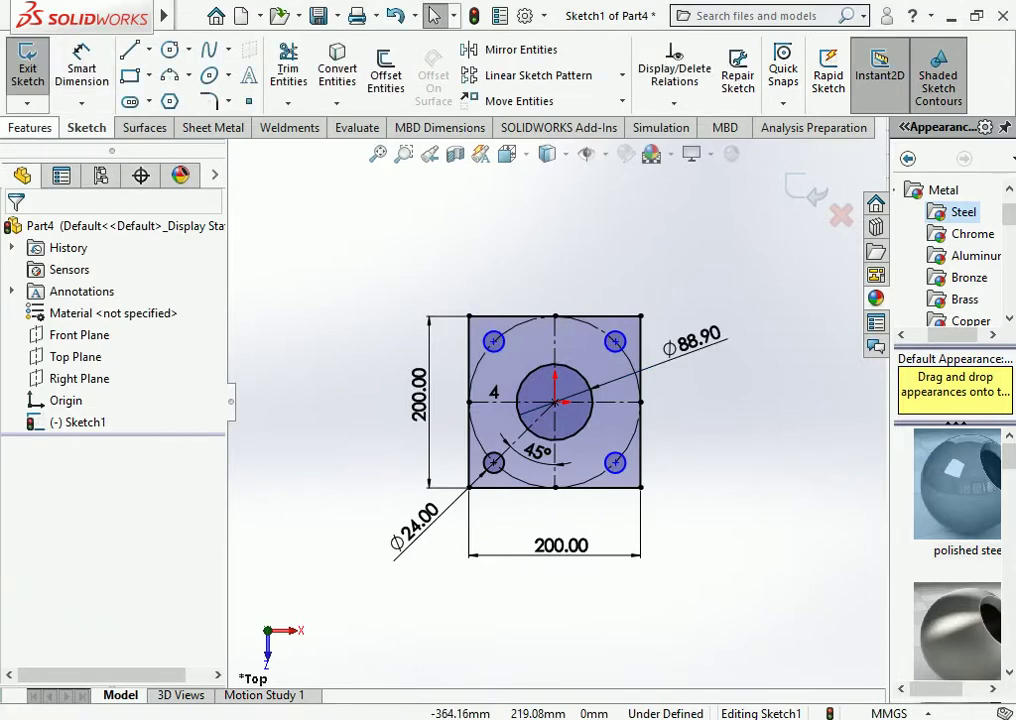
pyautogui.click(30, 127)
pyautogui.click(35, 68)
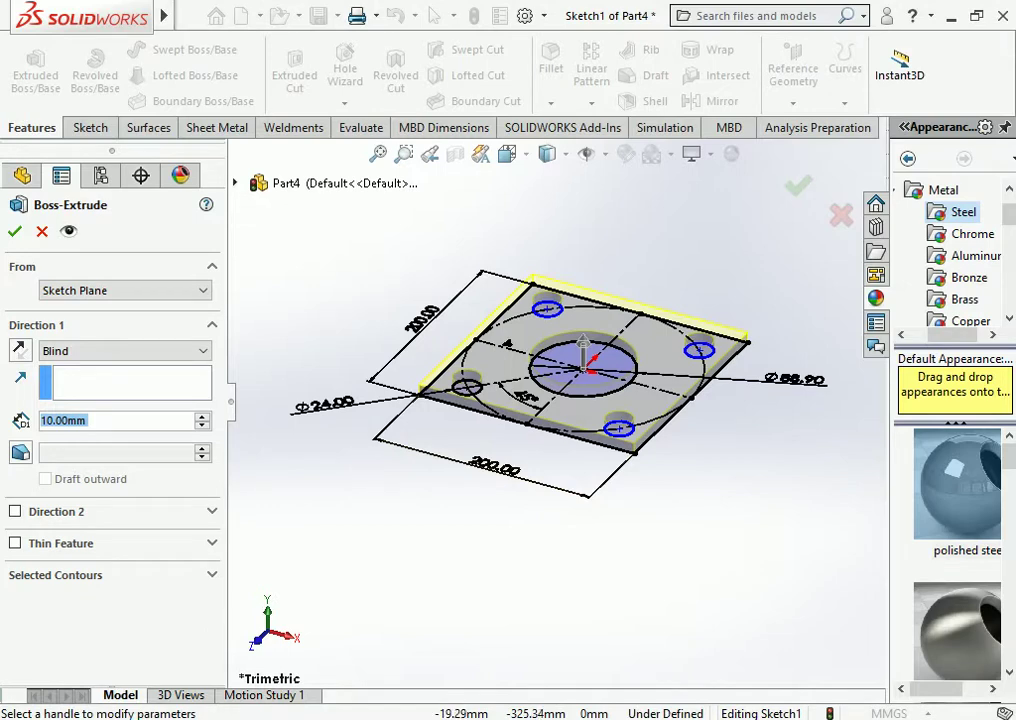
# Extrude the plate sketch 16 mm Blind to create the solid base plate
pyautogui.write('16')
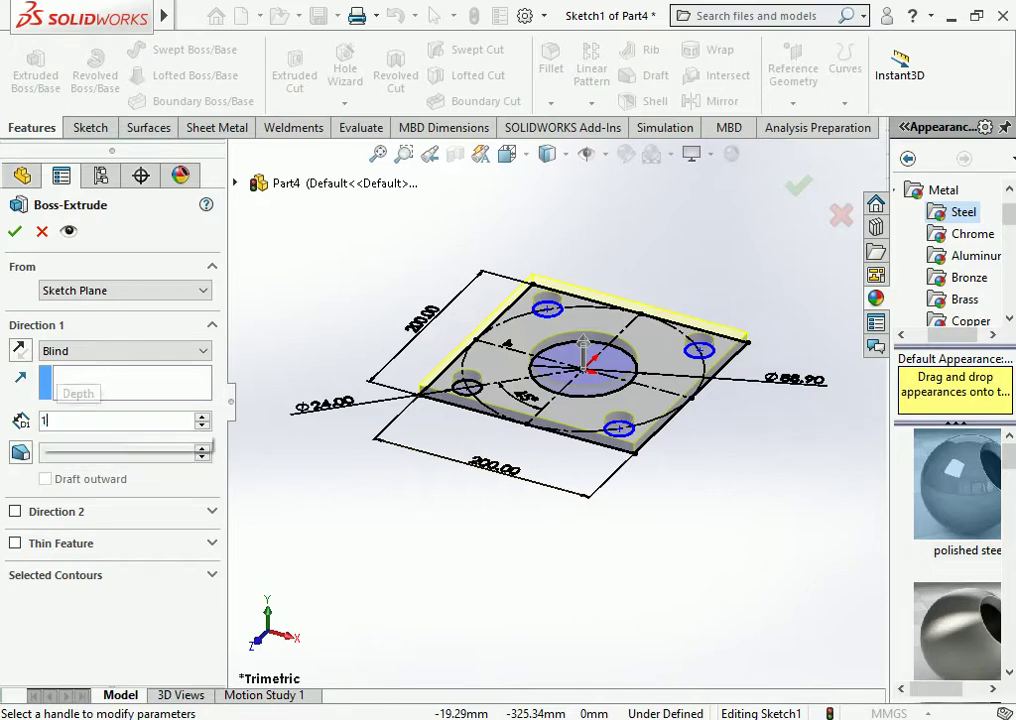
pyautogui.press('Return')
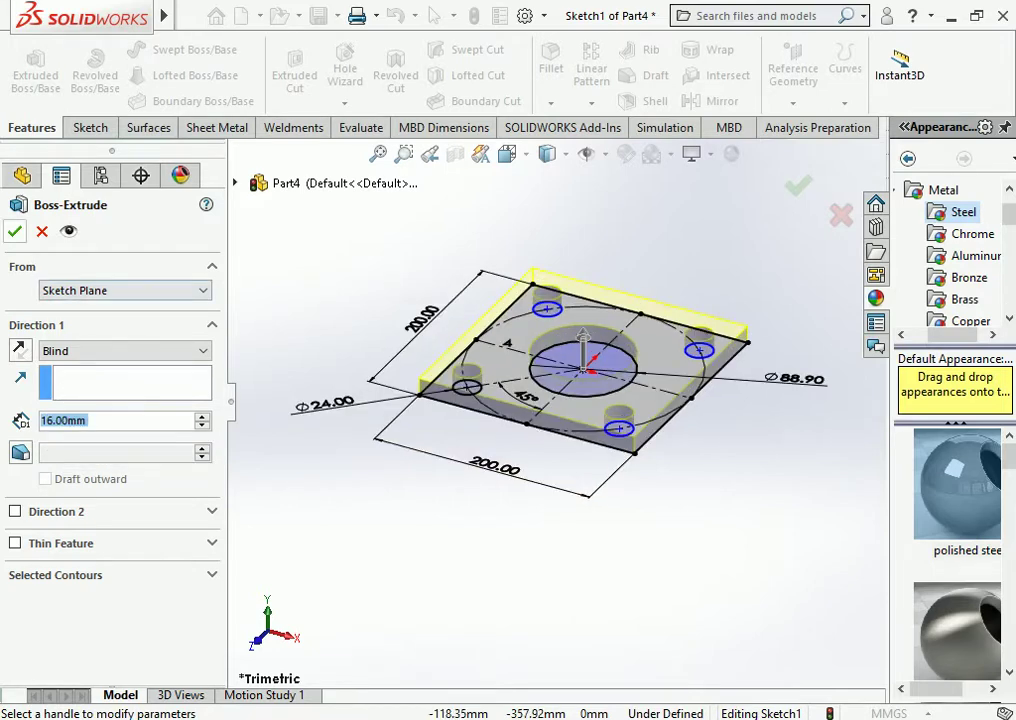
pyautogui.press('Return')
pyautogui.scroll(2, 562, 604)
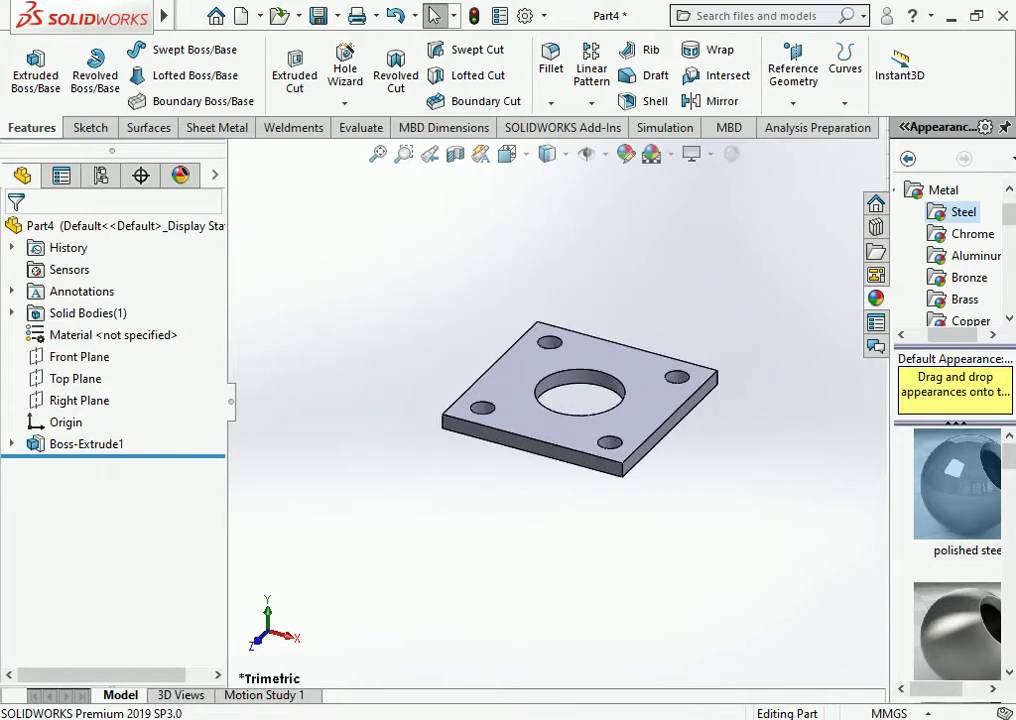
# Save the part as BASE PLATE in a new Desktop folder named 6M SOLAR POLE
pyautogui.hotkey('ctrl', 's')
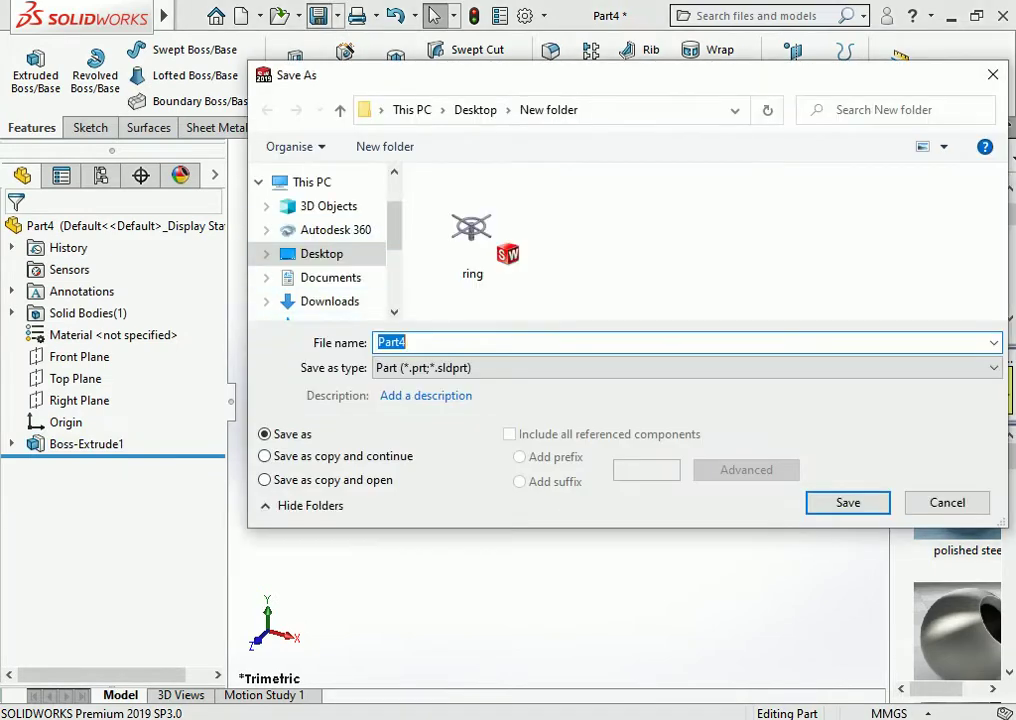
pyautogui.hotkey('alt', 'Up')
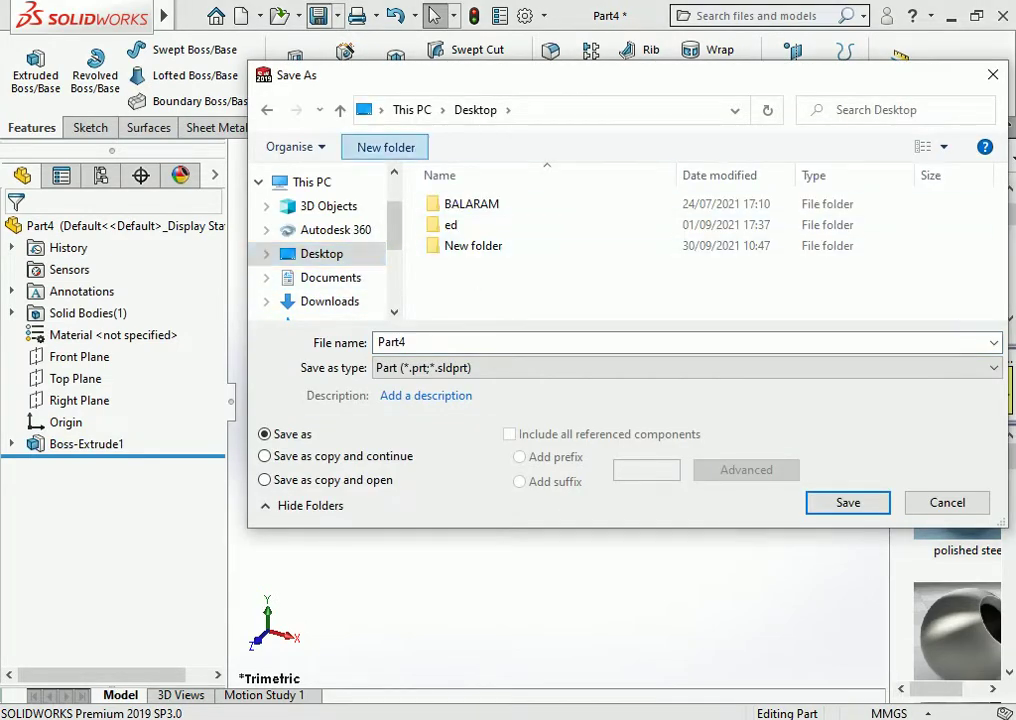
pyautogui.click(385, 146)
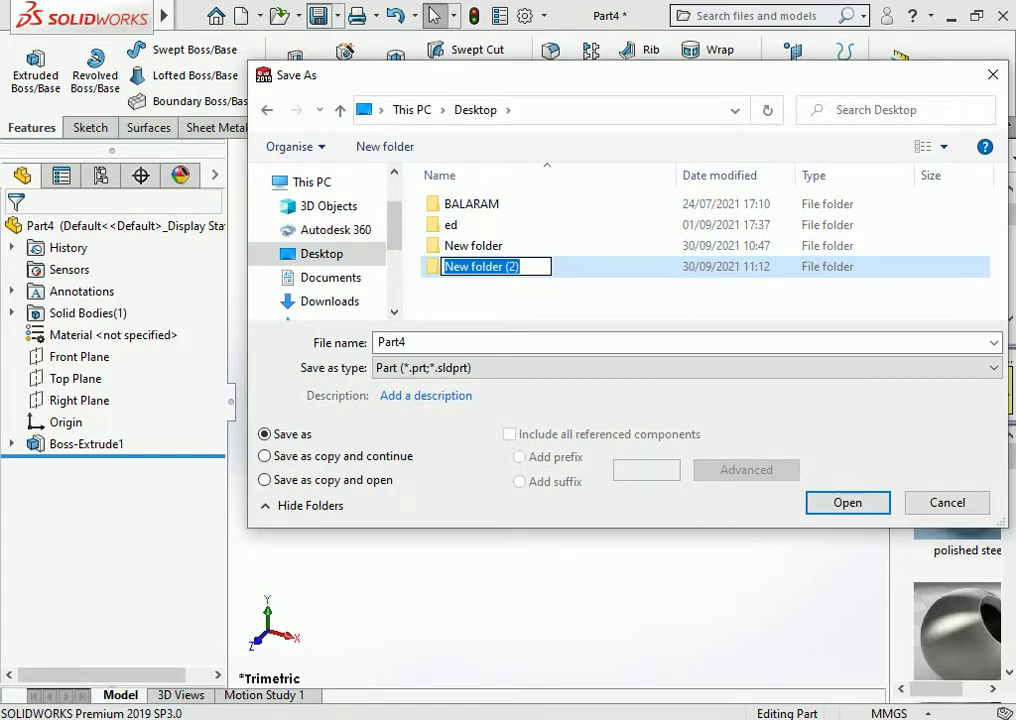
pyautogui.write('6M SOLAR POLE')
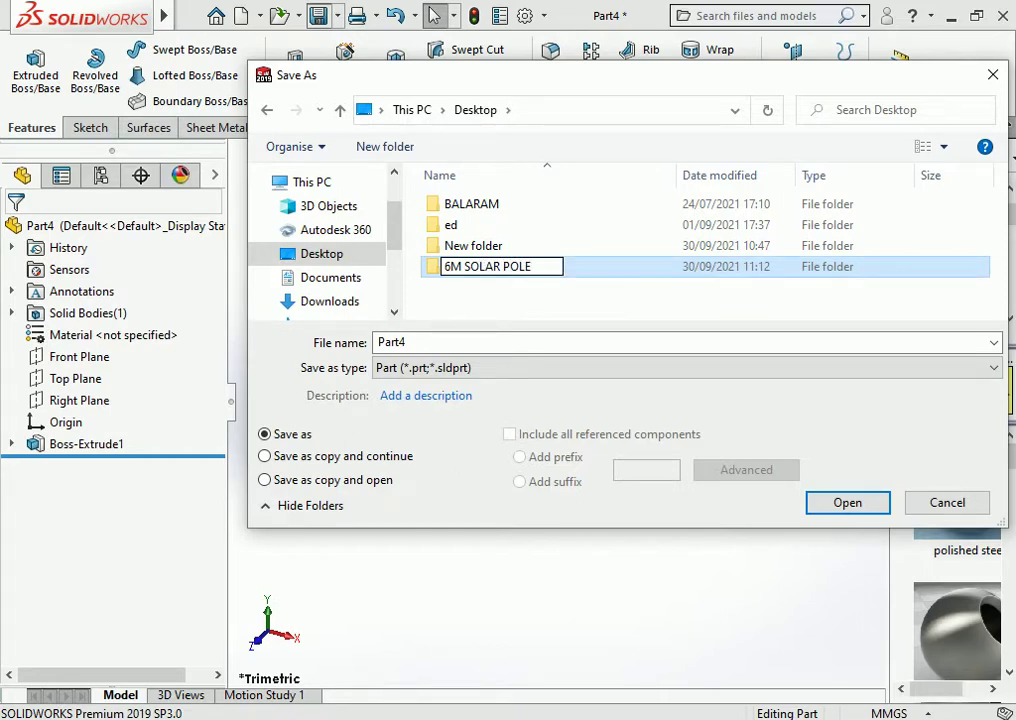
pyautogui.press('Return')
pyautogui.write('BASE PLATE')
pyautogui.press('Return')
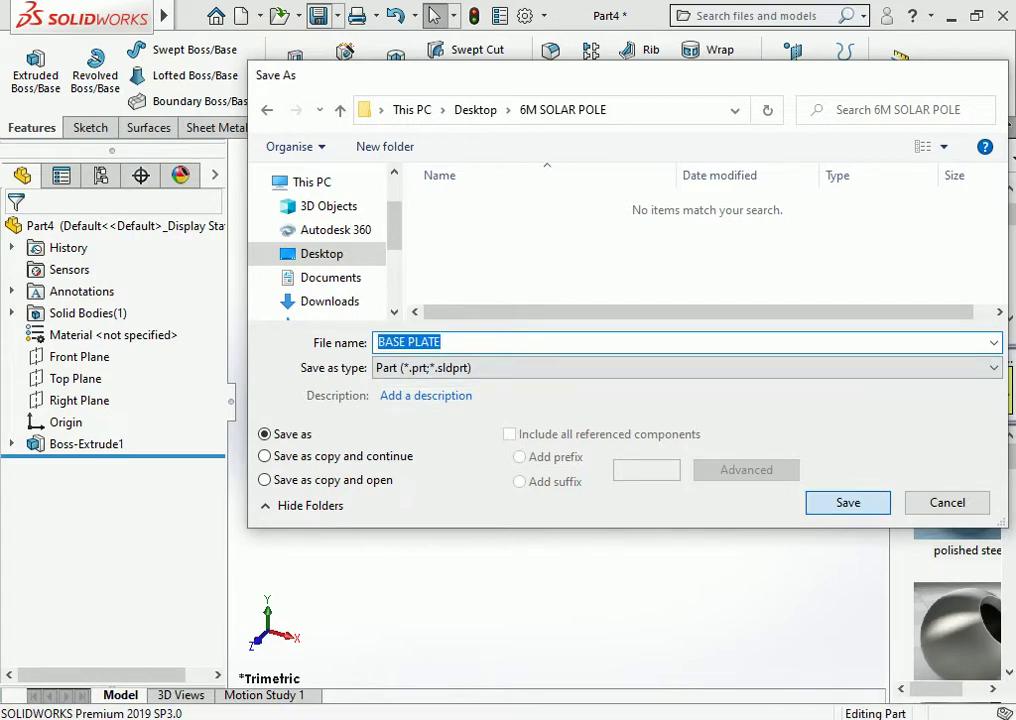
pyautogui.press('Return')
pyautogui.scroll(1, 578, 398)
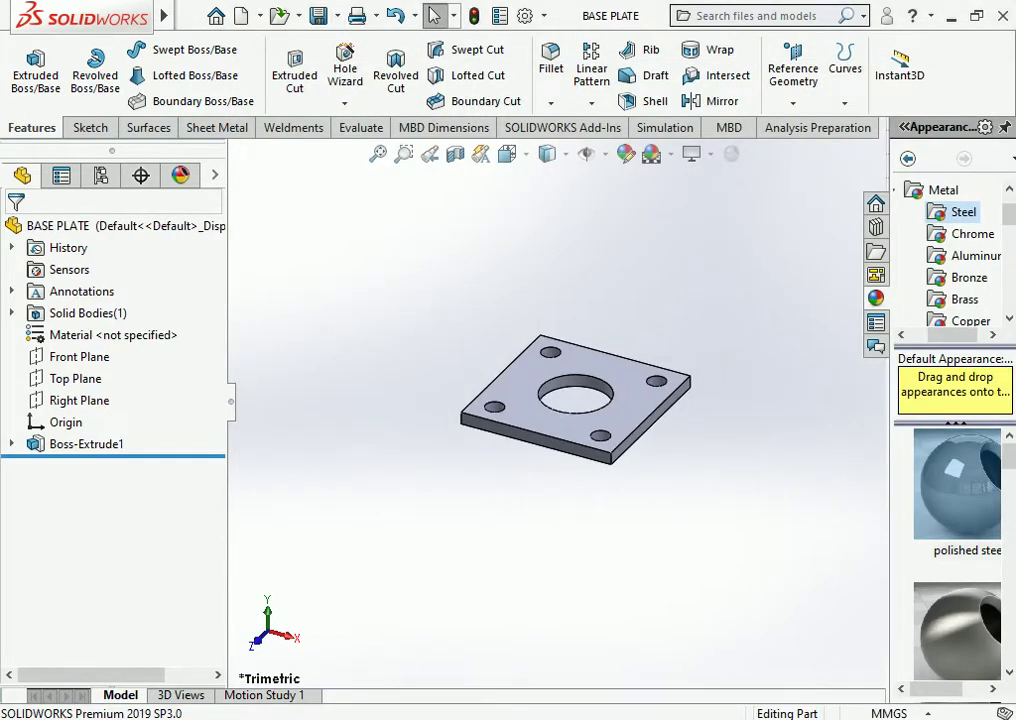
# Create a new part and start a sketch on the Top Plane
pyautogui.hotkey('ctrl', 'n')
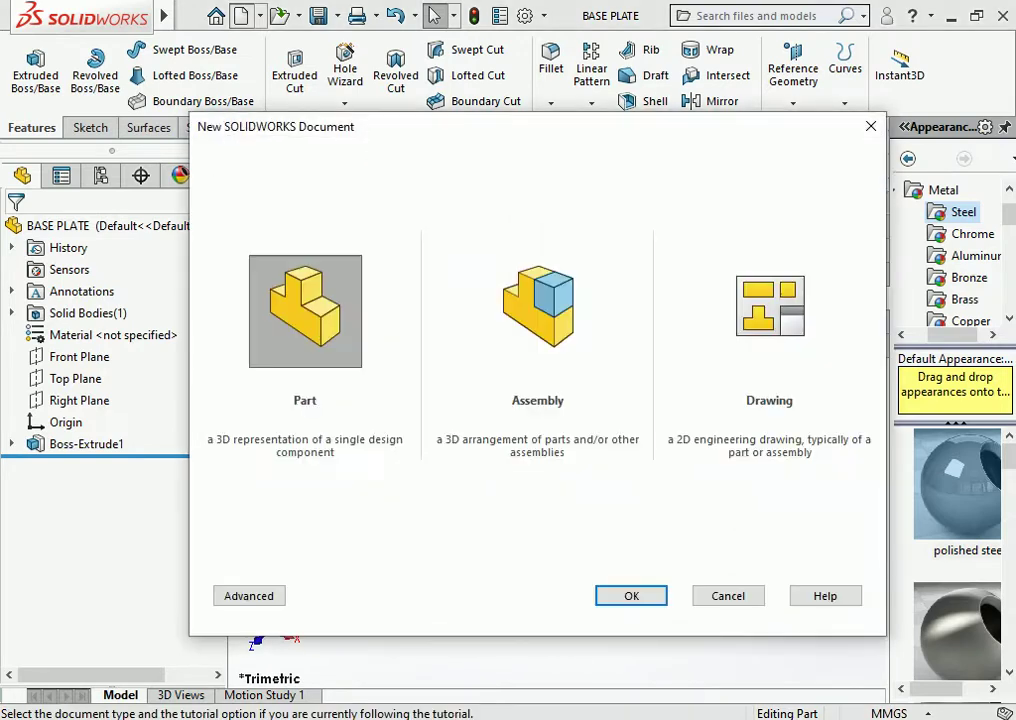
pyautogui.press('Return')
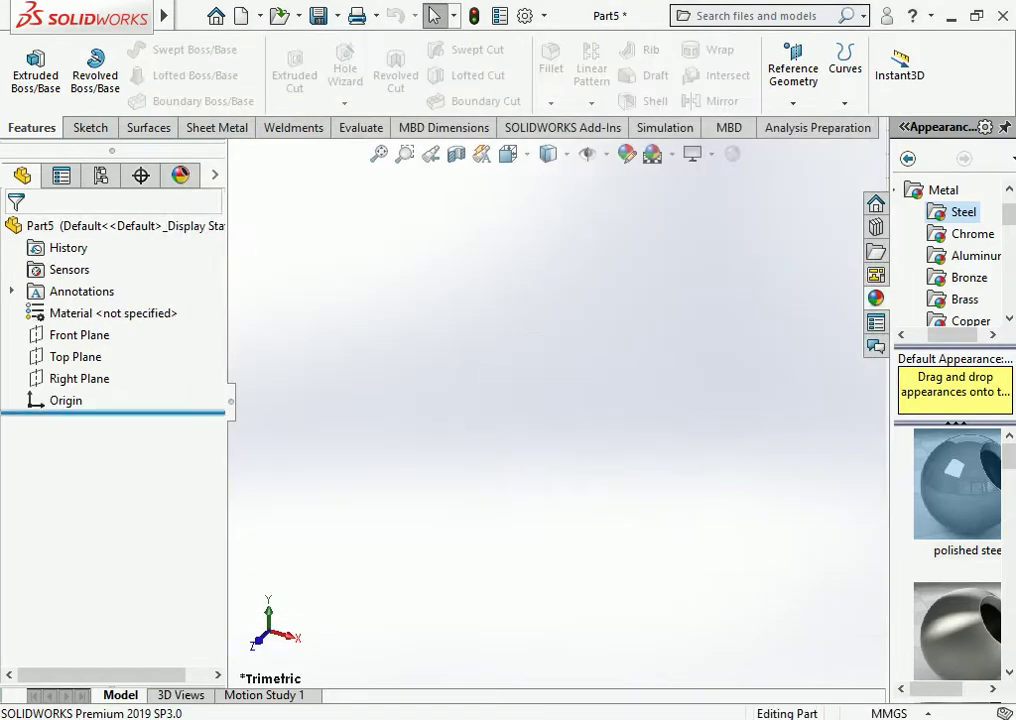
pyautogui.click(79, 378)
pyautogui.click(75, 356)
pyautogui.click(95, 329)
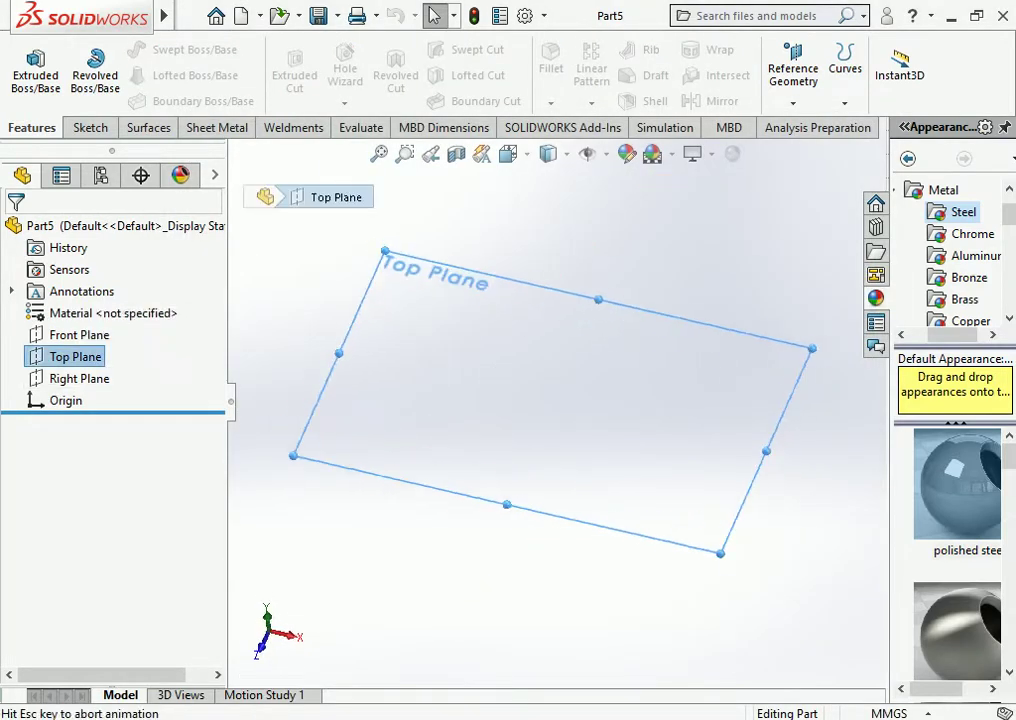
# Draw an origin-centred circle and dimension its diameter to 88.9 mm
pyautogui.click(170, 49)
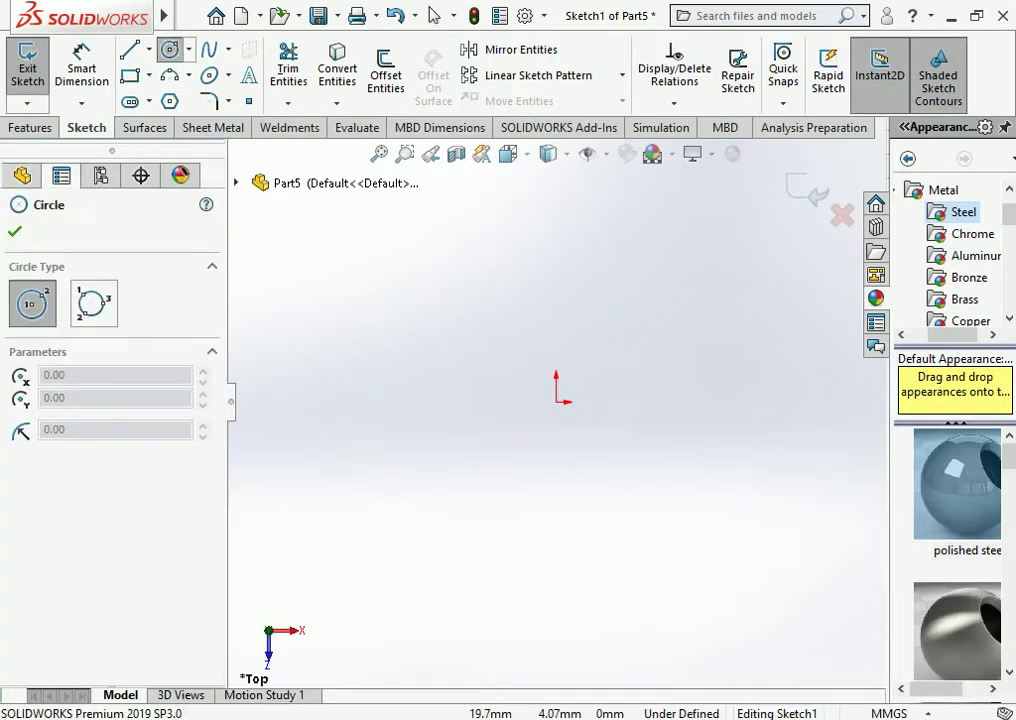
pyautogui.click(556, 401)
pyautogui.click(556, 441)
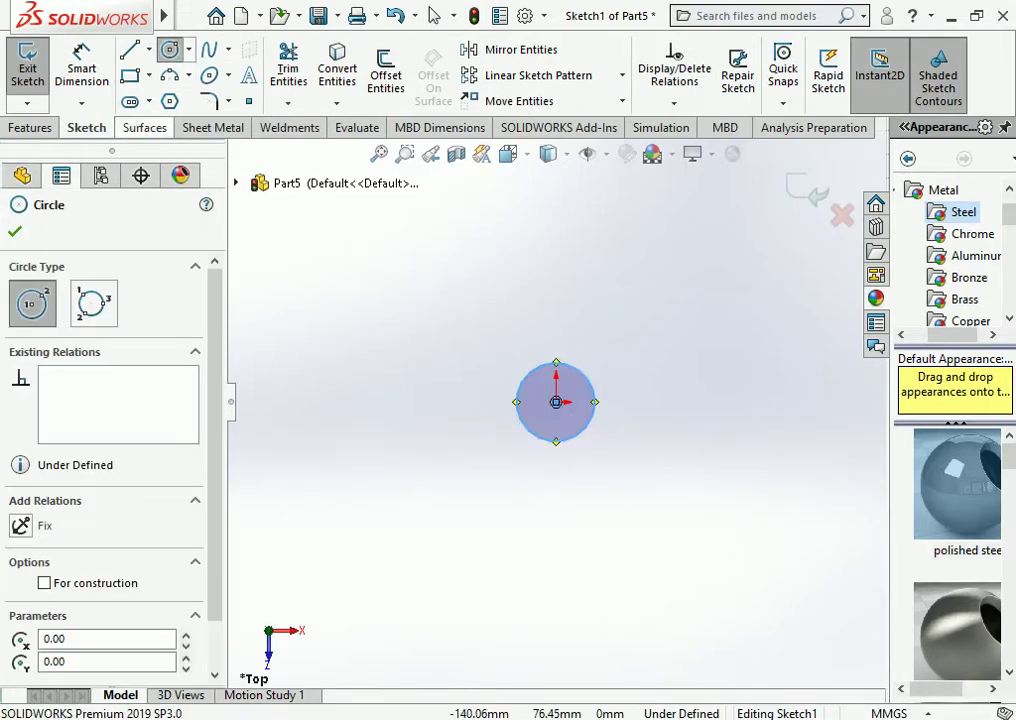
pyautogui.click(82, 68)
pyautogui.click(517, 401)
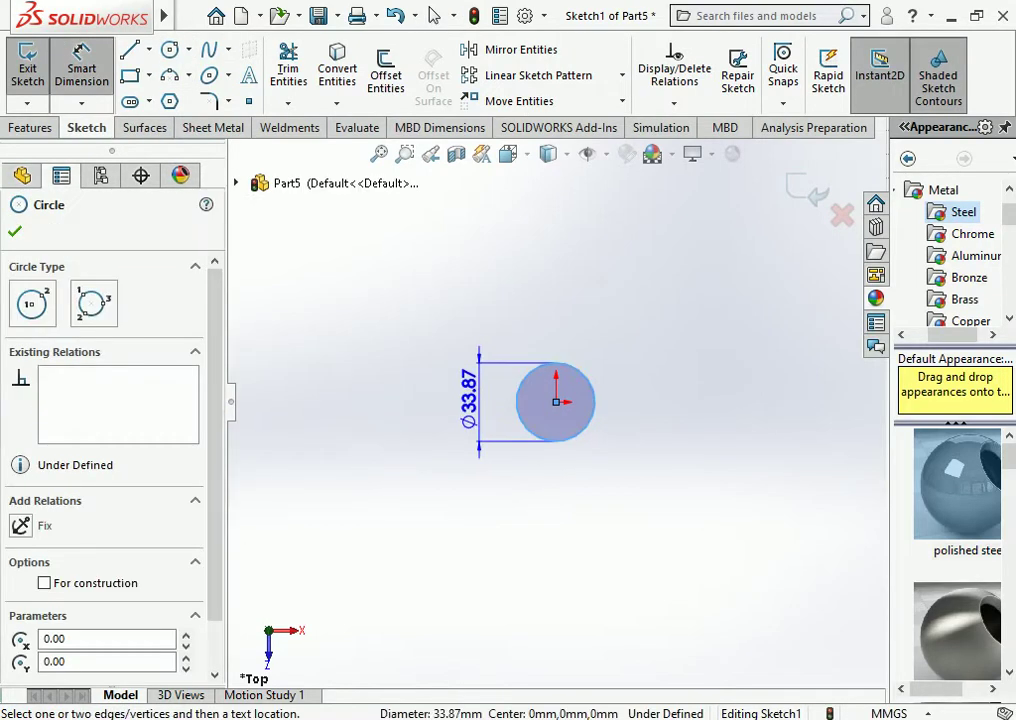
pyautogui.click(445, 395)
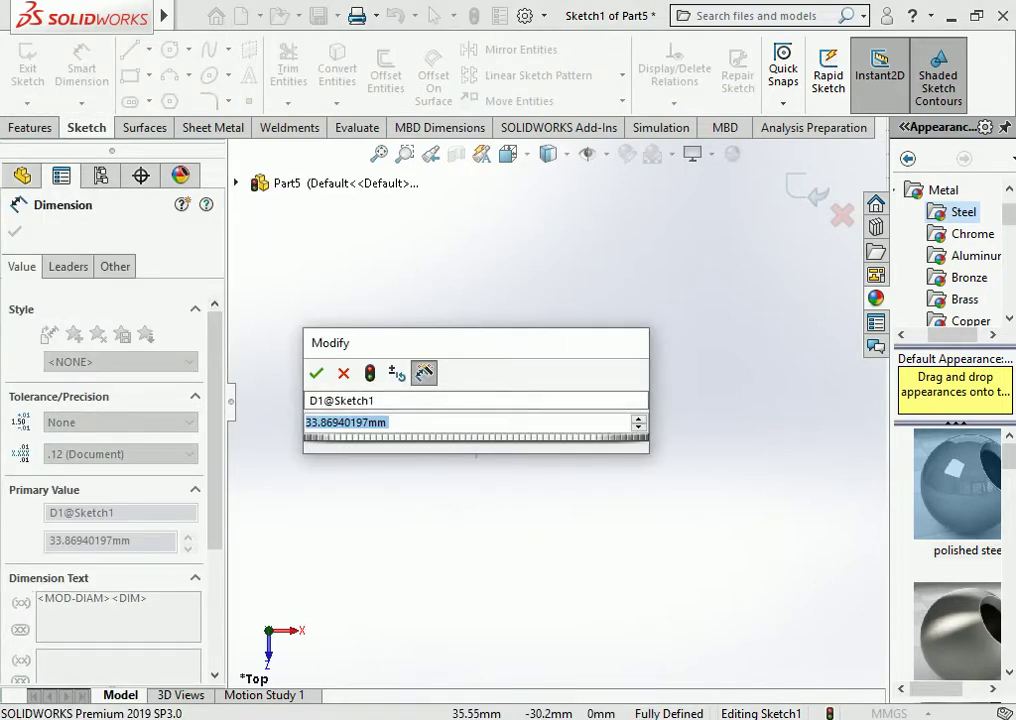
pyautogui.write('88.9')
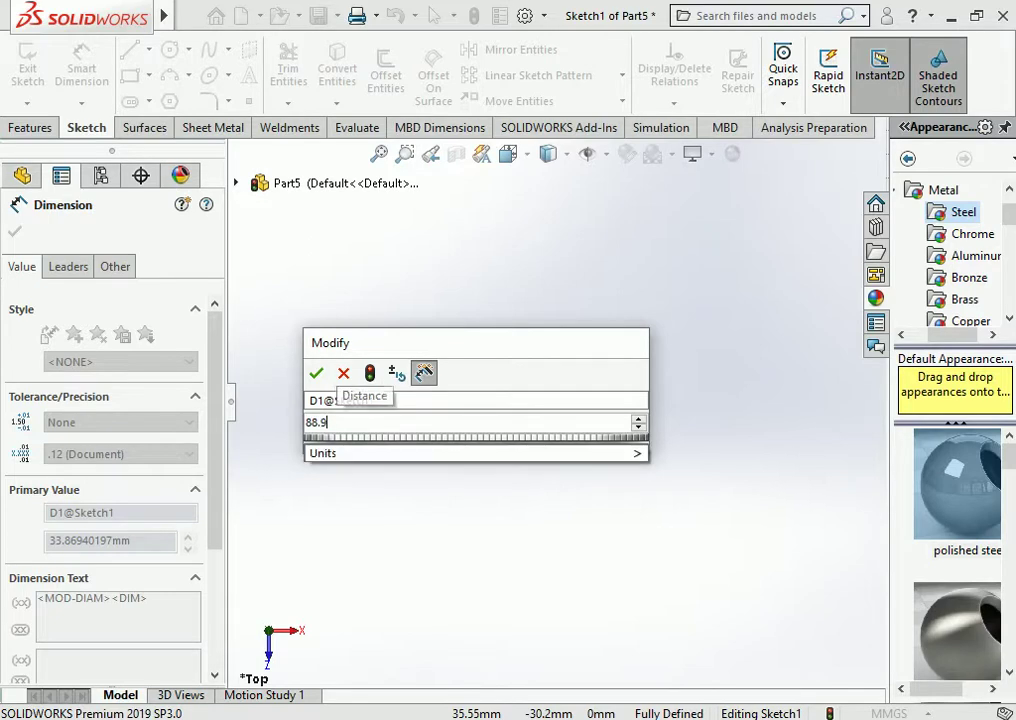
pyautogui.press('Return')
pyautogui.press('Return')
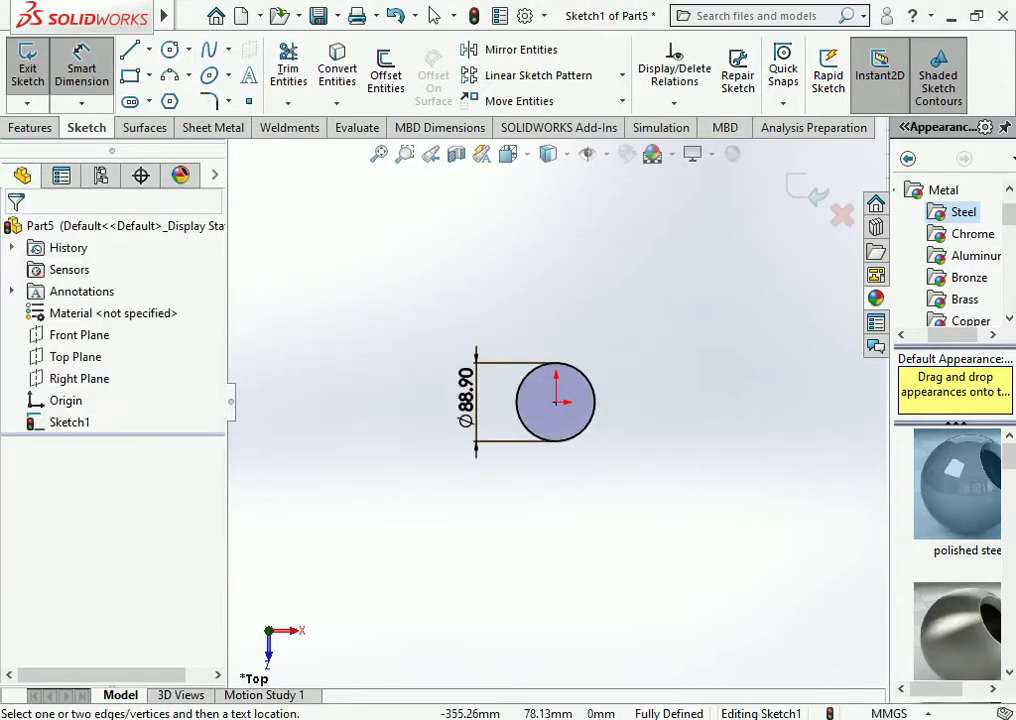
pyautogui.press('Escape')
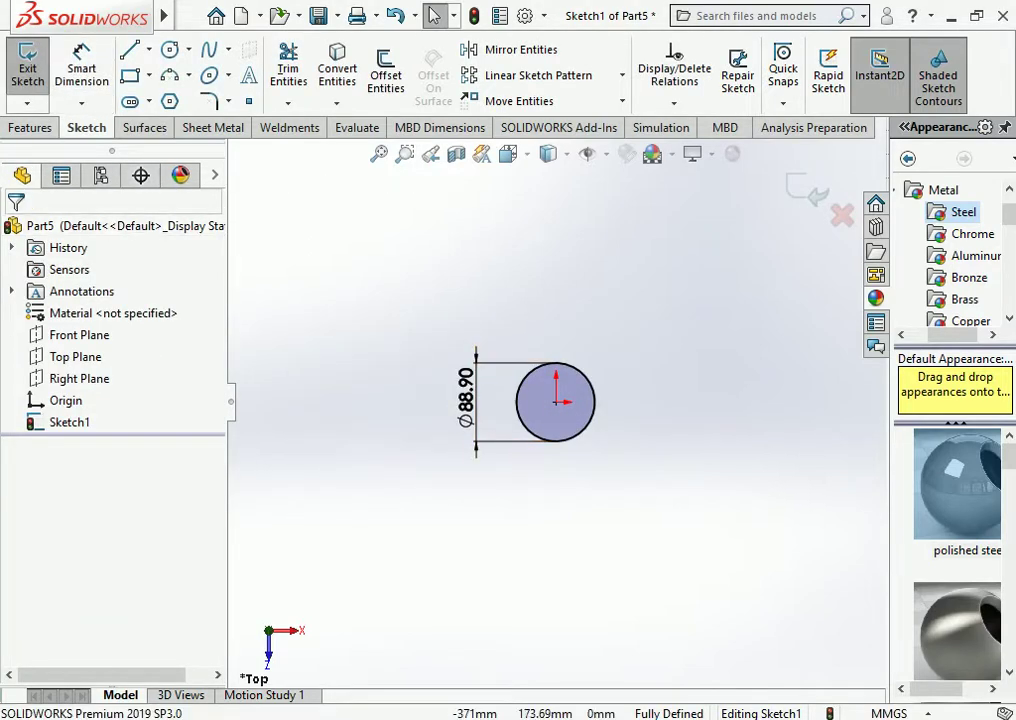
pyautogui.click(30, 127)
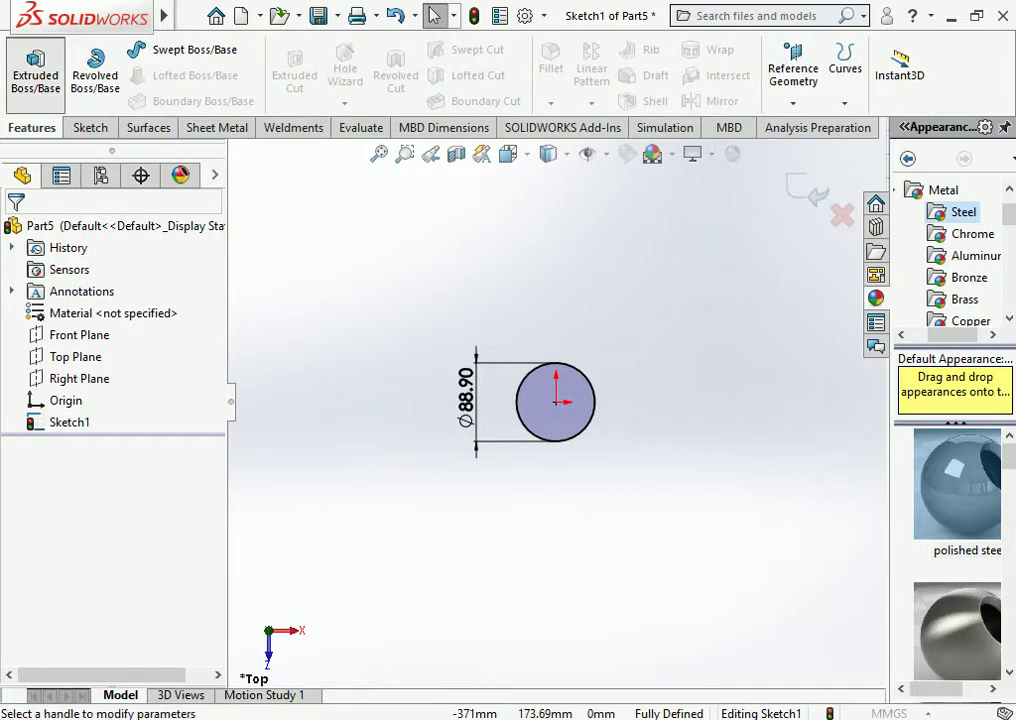
# Extrude the circle as a thin feature with a 3.8 mm wall reversed inward
pyautogui.click(35, 62)
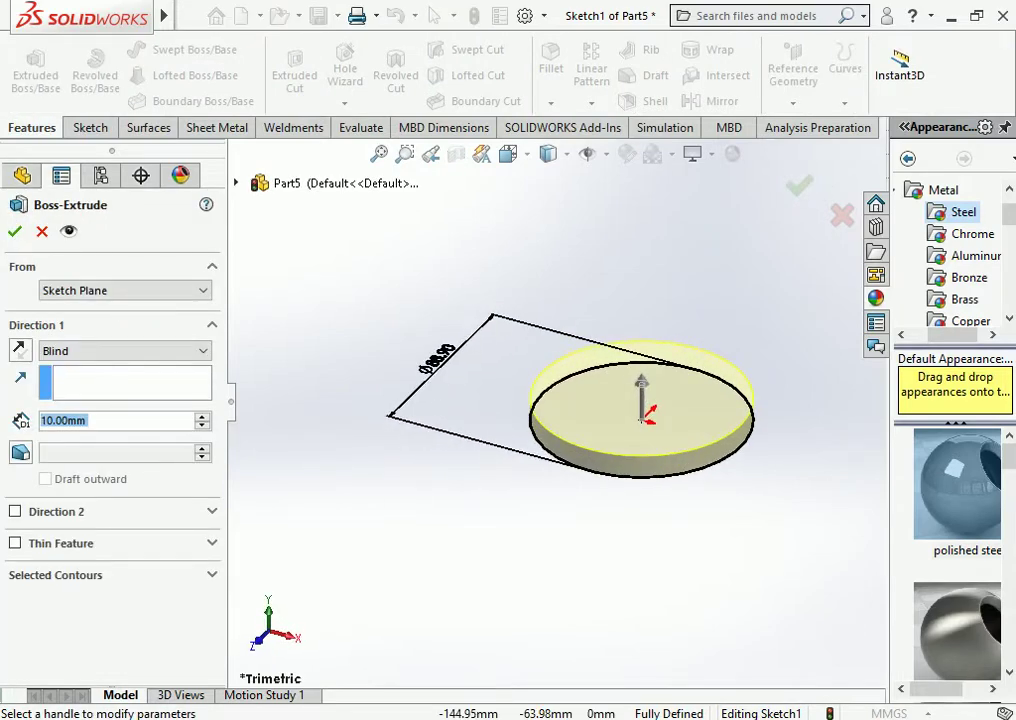
pyautogui.click(15, 543)
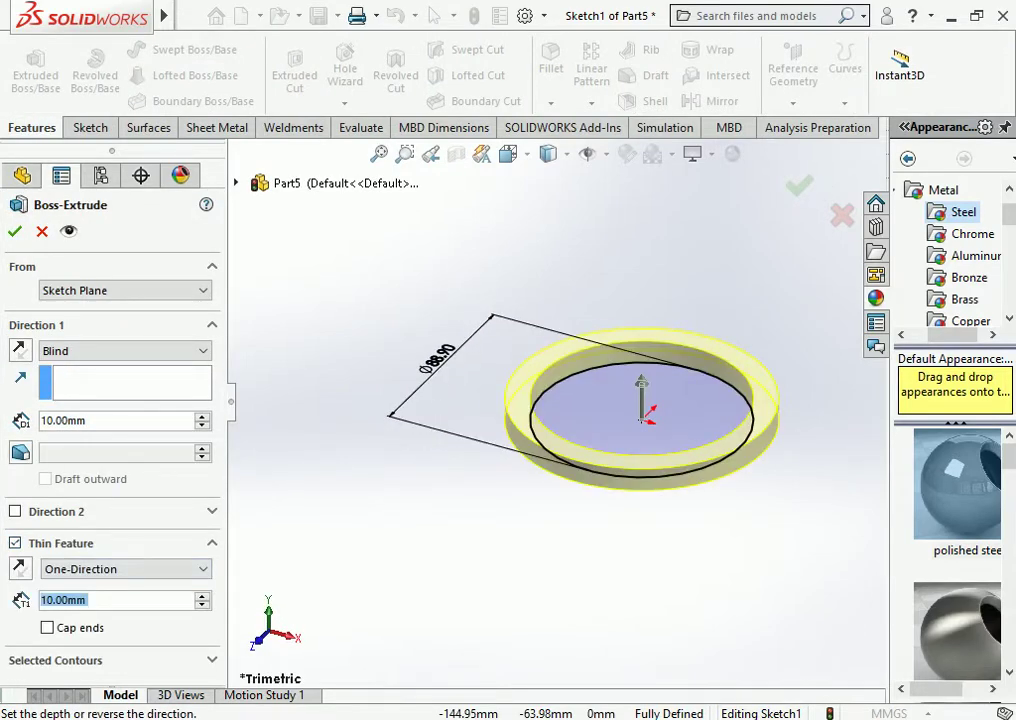
pyautogui.write('3.8')
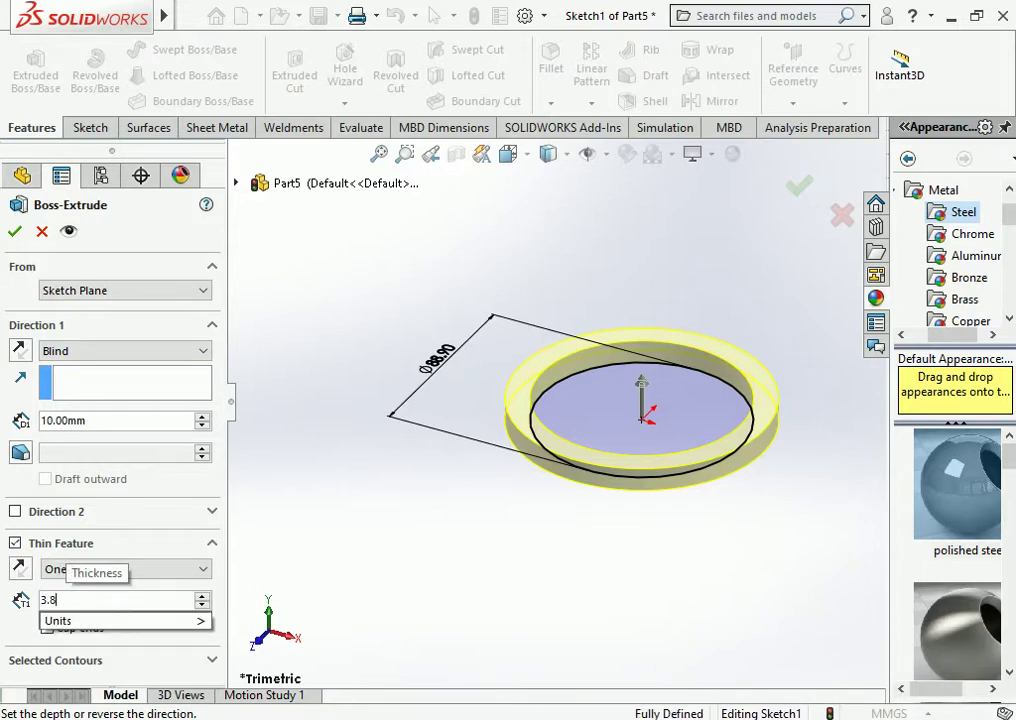
pyautogui.press('Return')
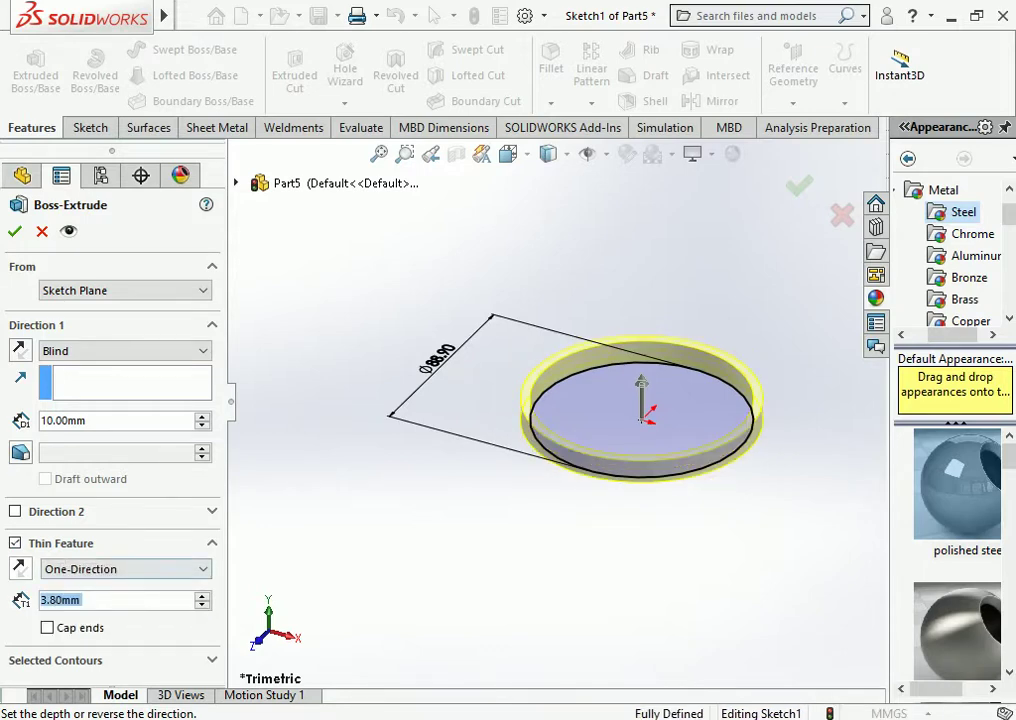
pyautogui.click(19, 568)
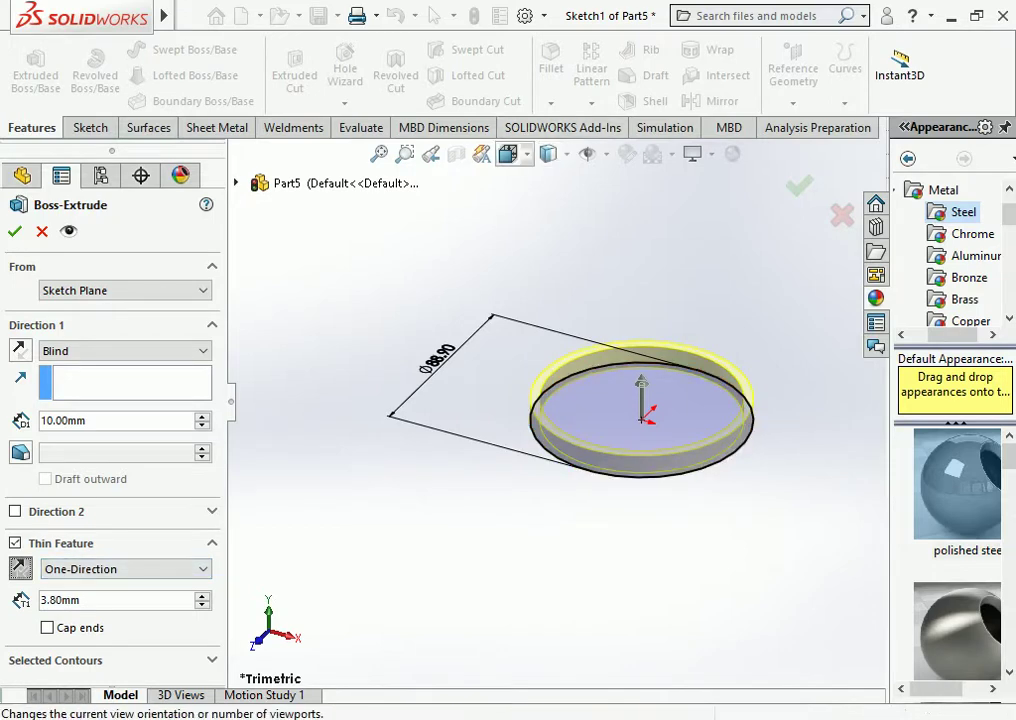
pyautogui.click(507, 153)
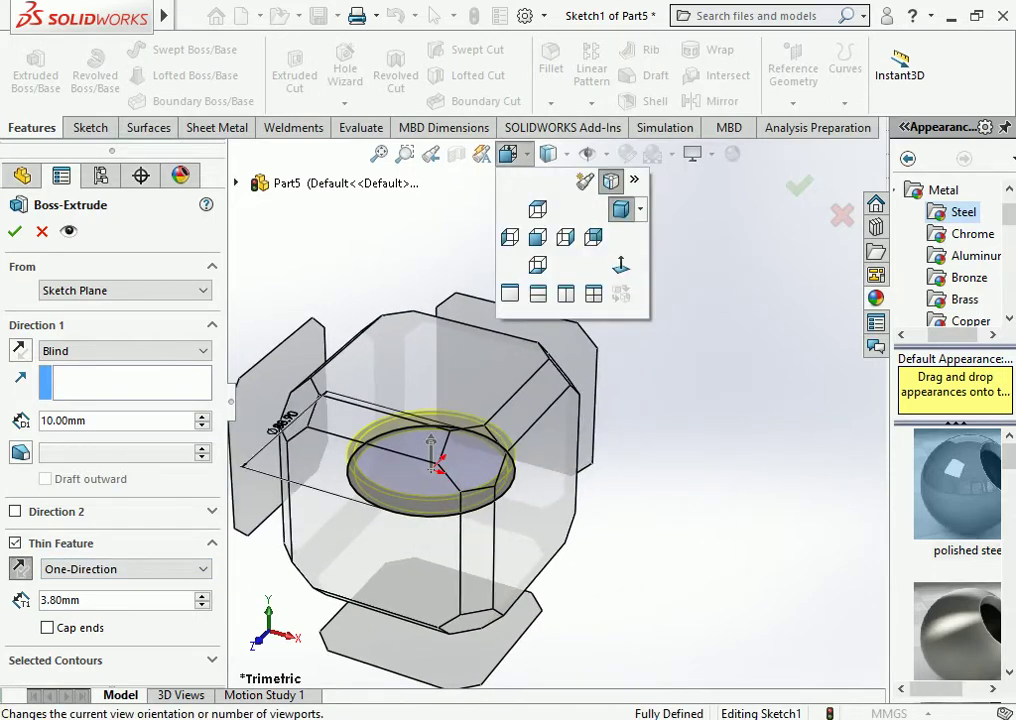
pyautogui.click(537, 208)
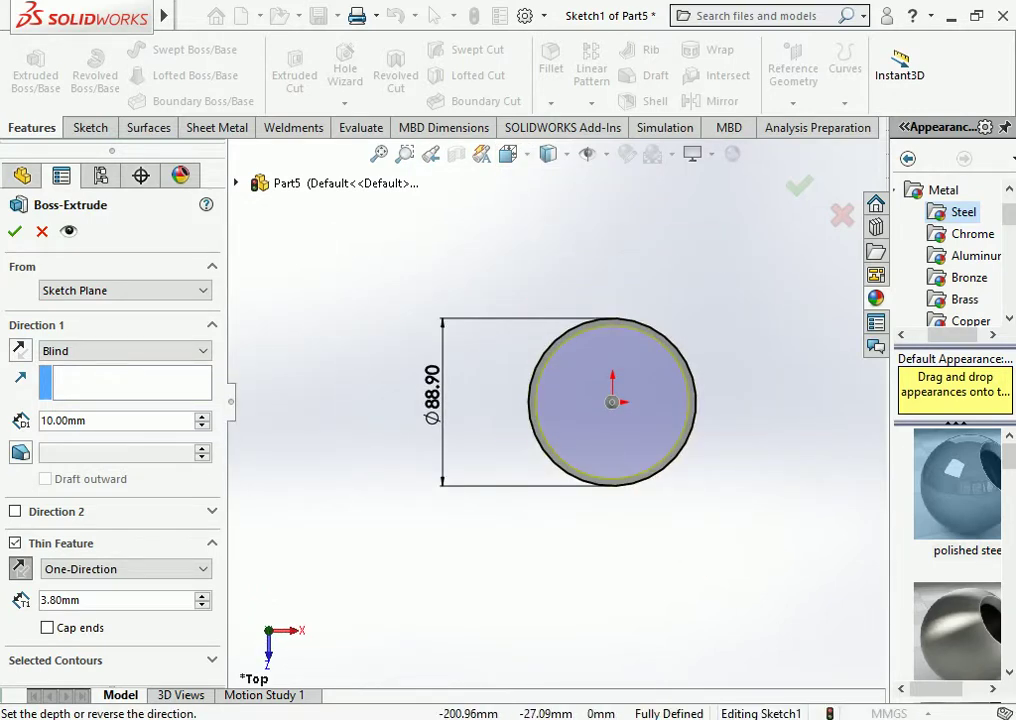
# Set the extrusion depth to 6000 mm and accept the tube
pyautogui.click(117, 420)
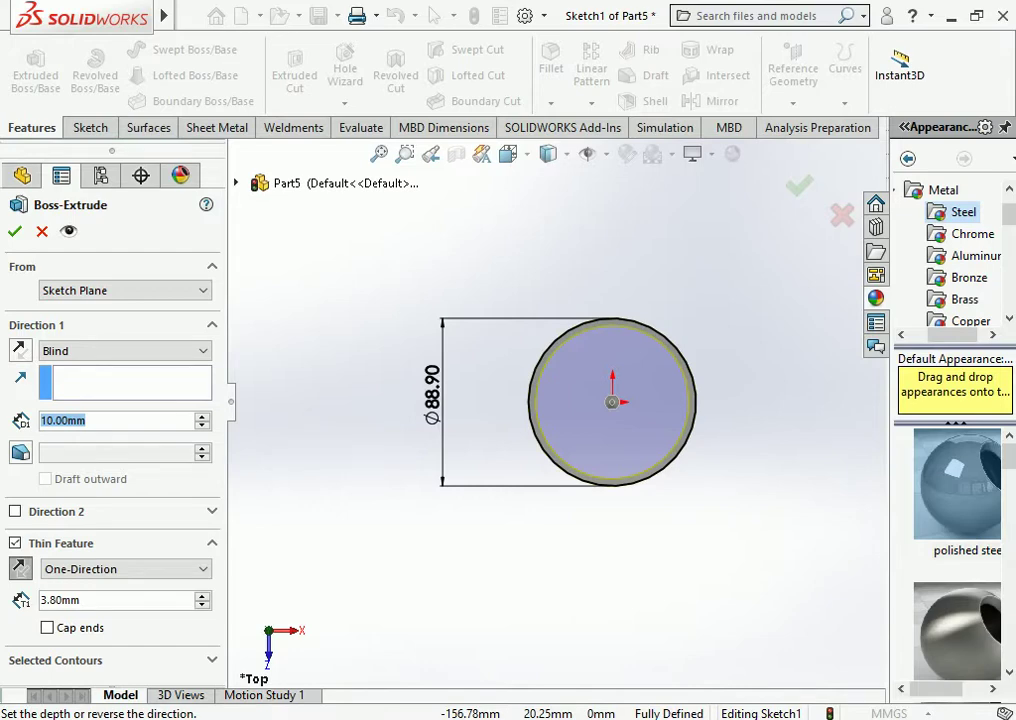
pyautogui.write('6000')
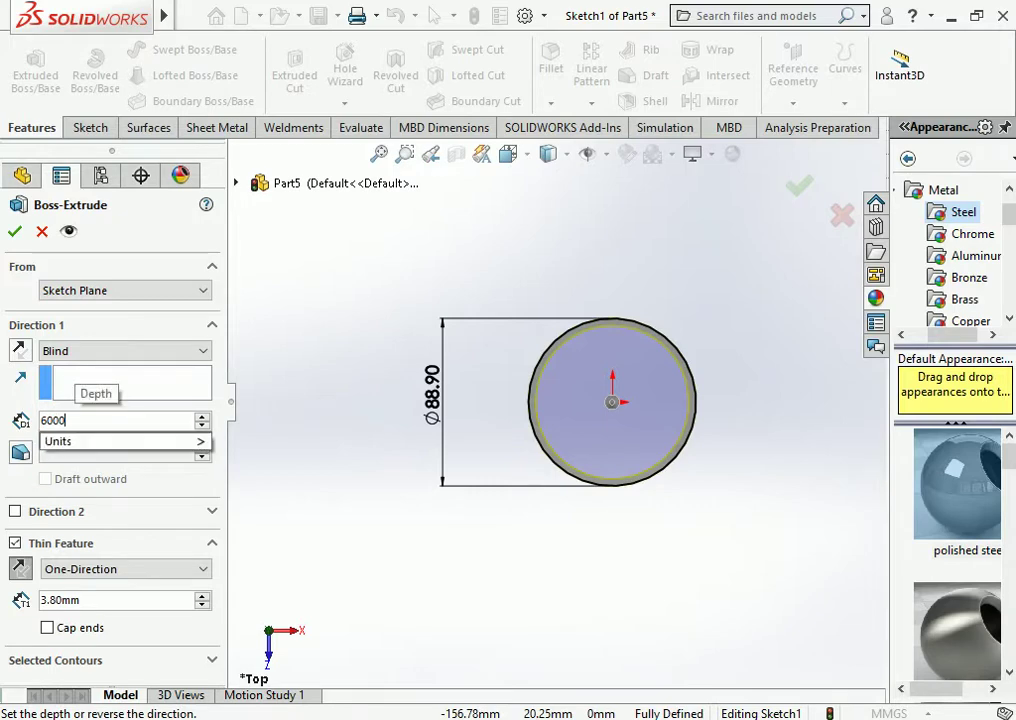
pyautogui.press('Return')
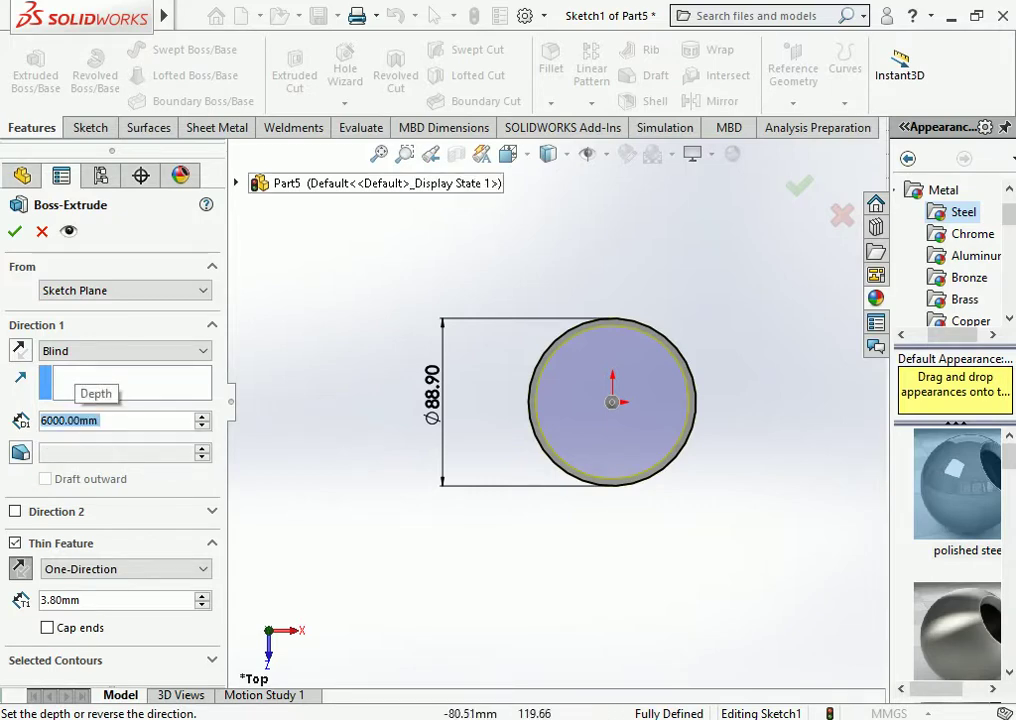
pyautogui.click(508, 153)
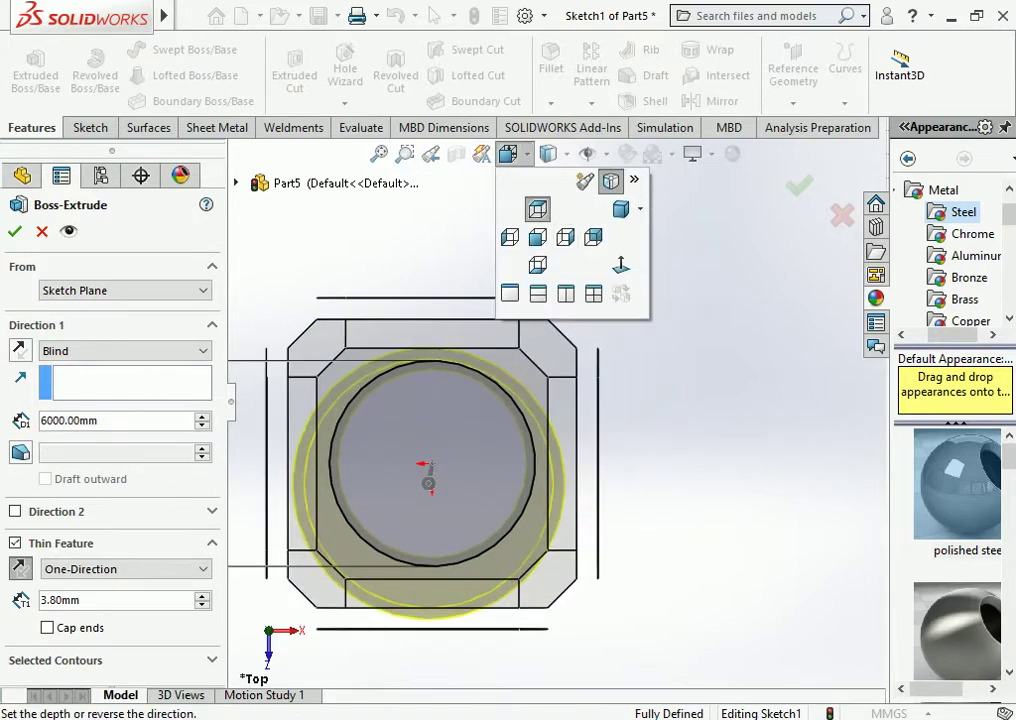
pyautogui.click(611, 180)
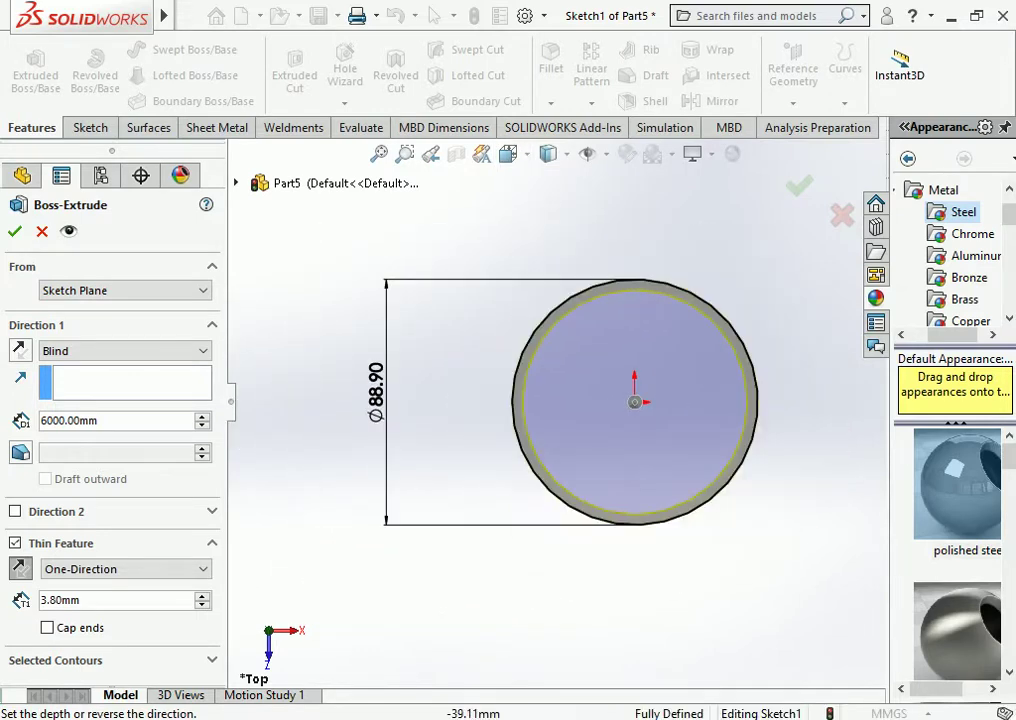
pyautogui.click(508, 153)
pyautogui.click(574, 263)
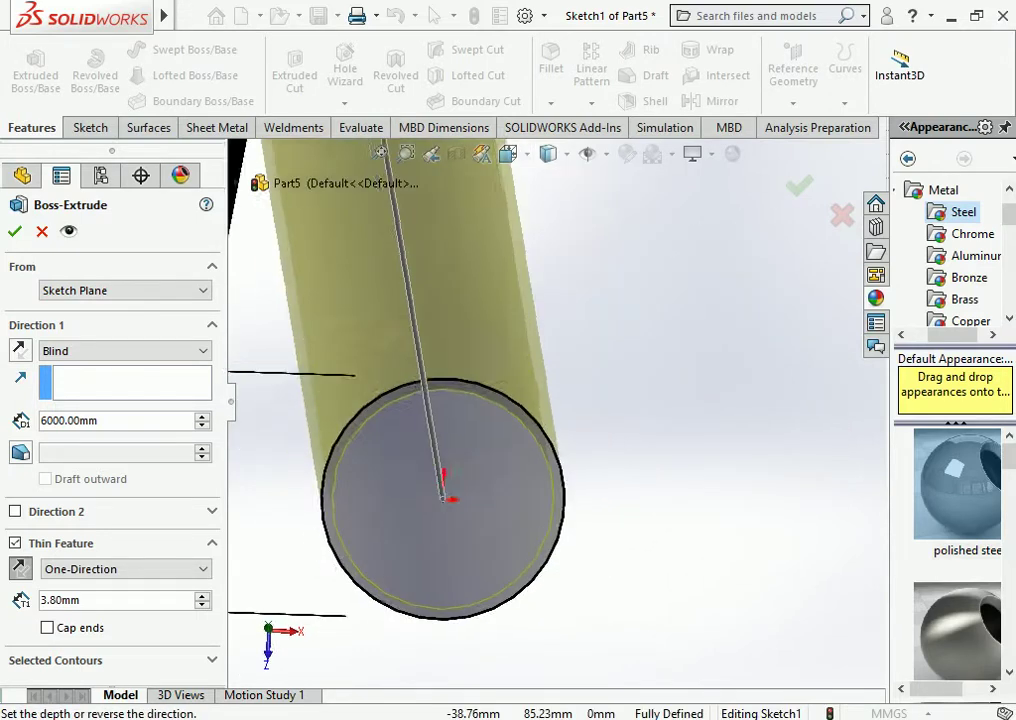
pyautogui.scroll(-2, 558, 380)
pyautogui.scroll(2, 650, 242)
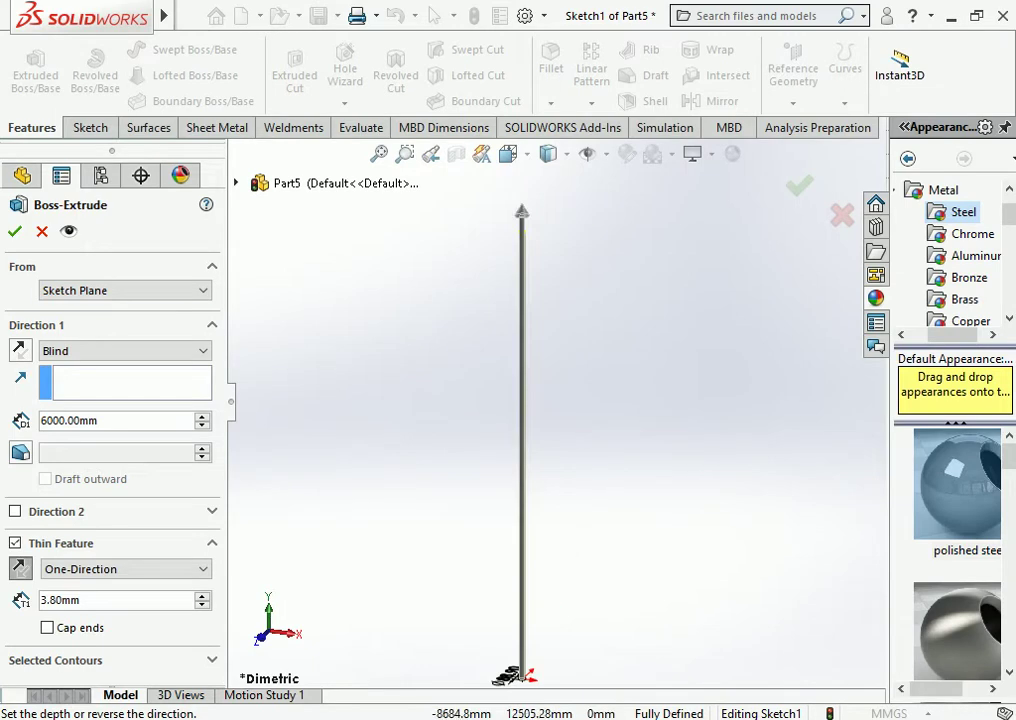
pyautogui.press('Return')
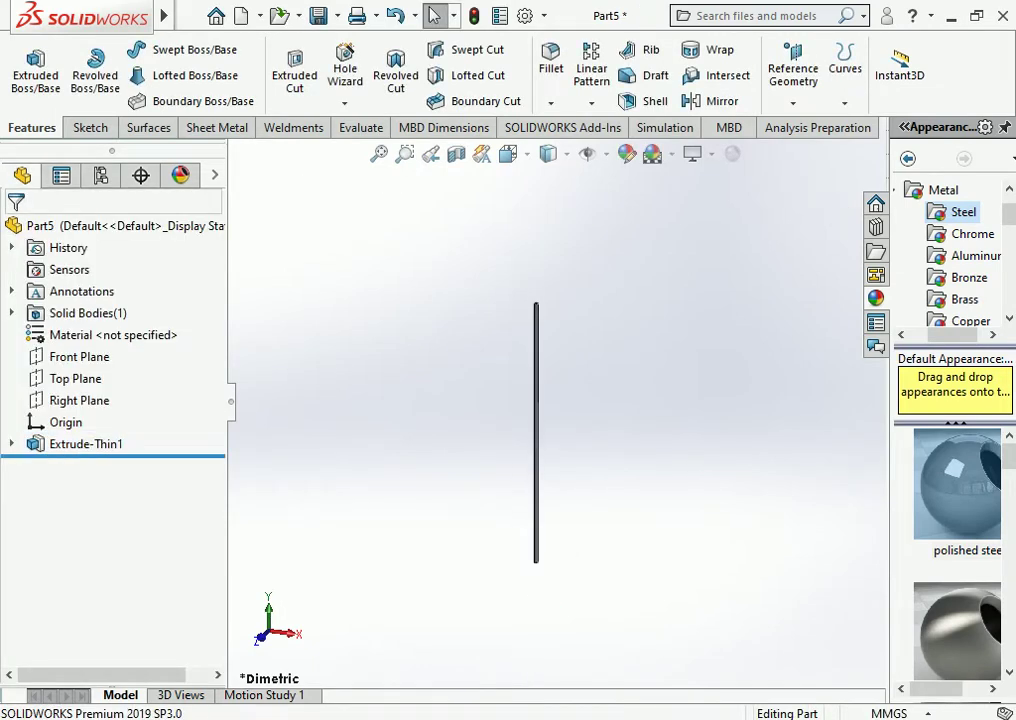
# Switch to a dimetric view and save the part as POLE in 6M SOLAR POLE
pyautogui.press('f')
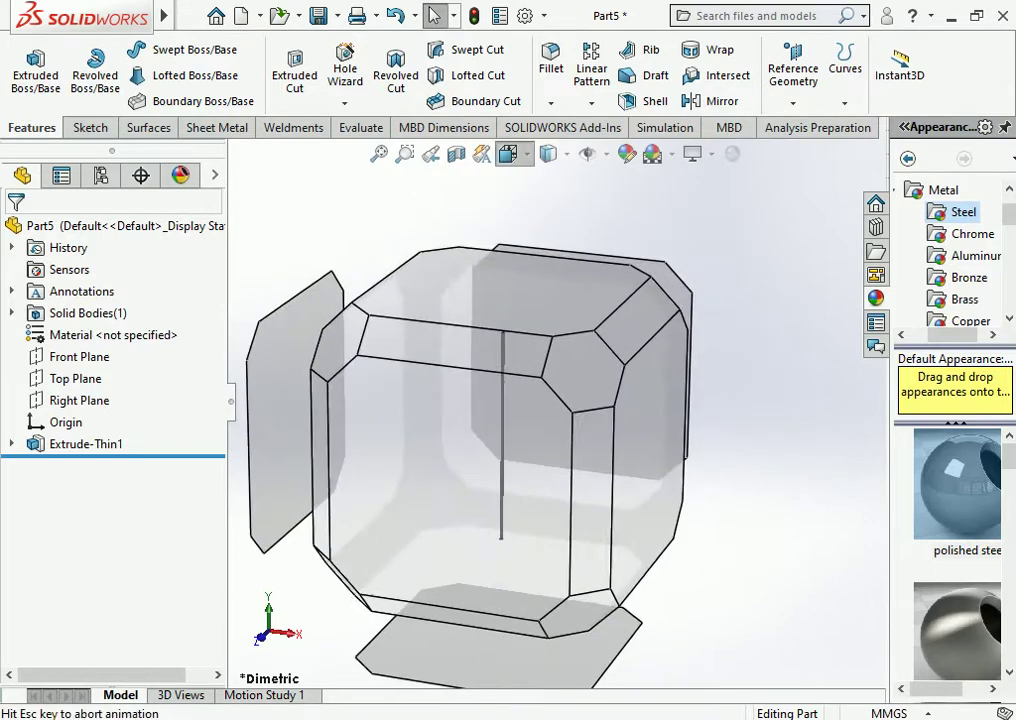
pyautogui.click(508, 153)
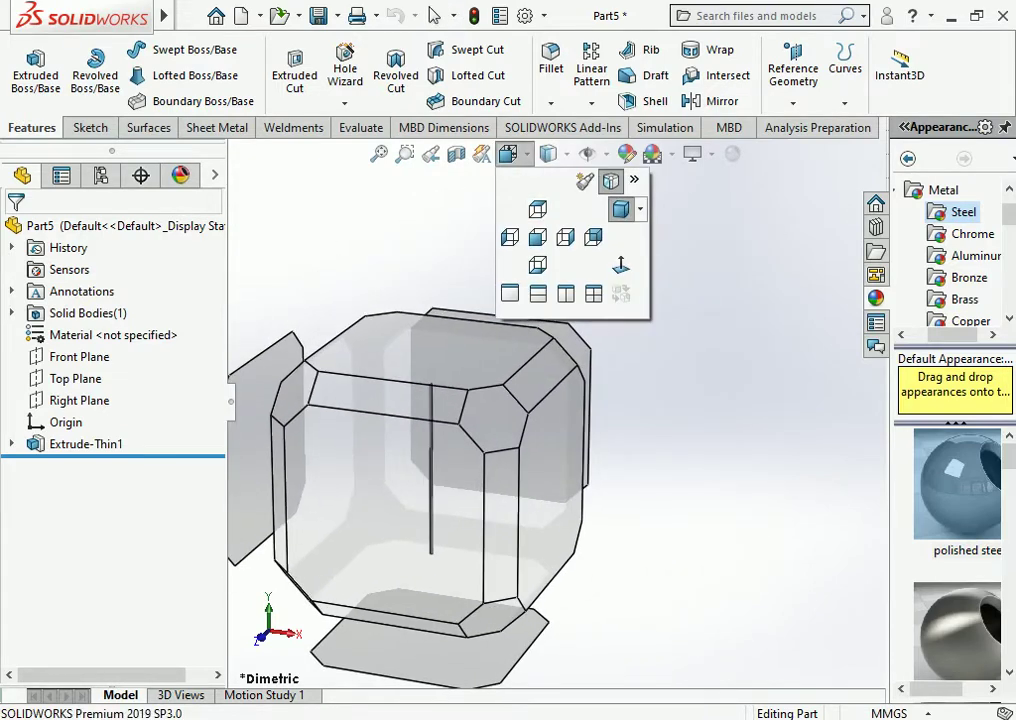
pyautogui.click(621, 208)
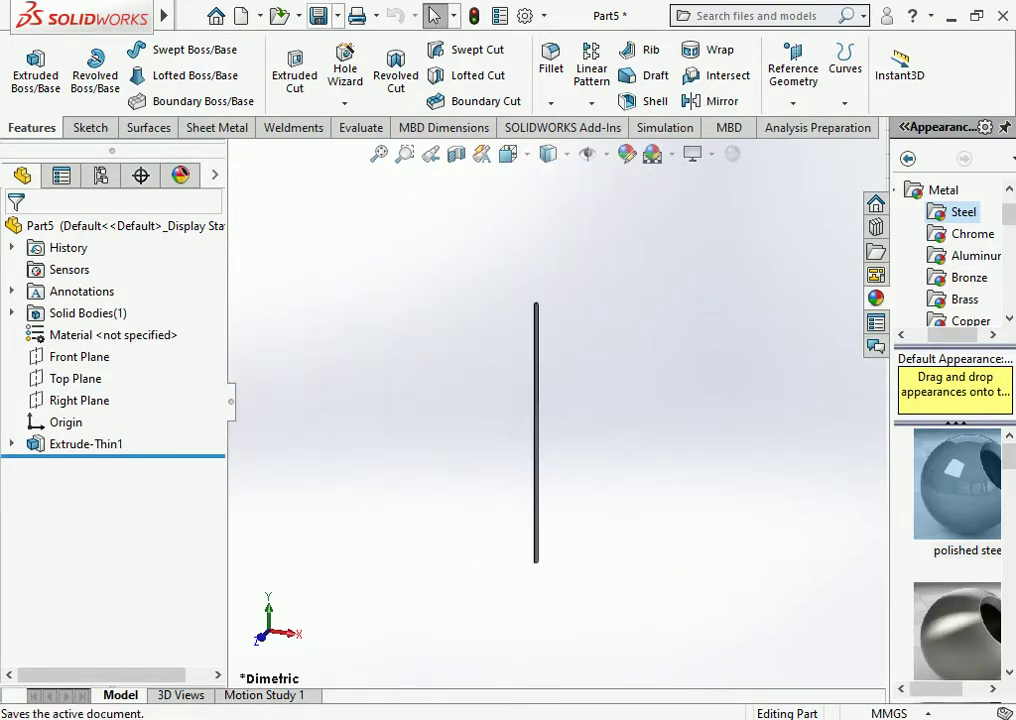
pyautogui.click(318, 15)
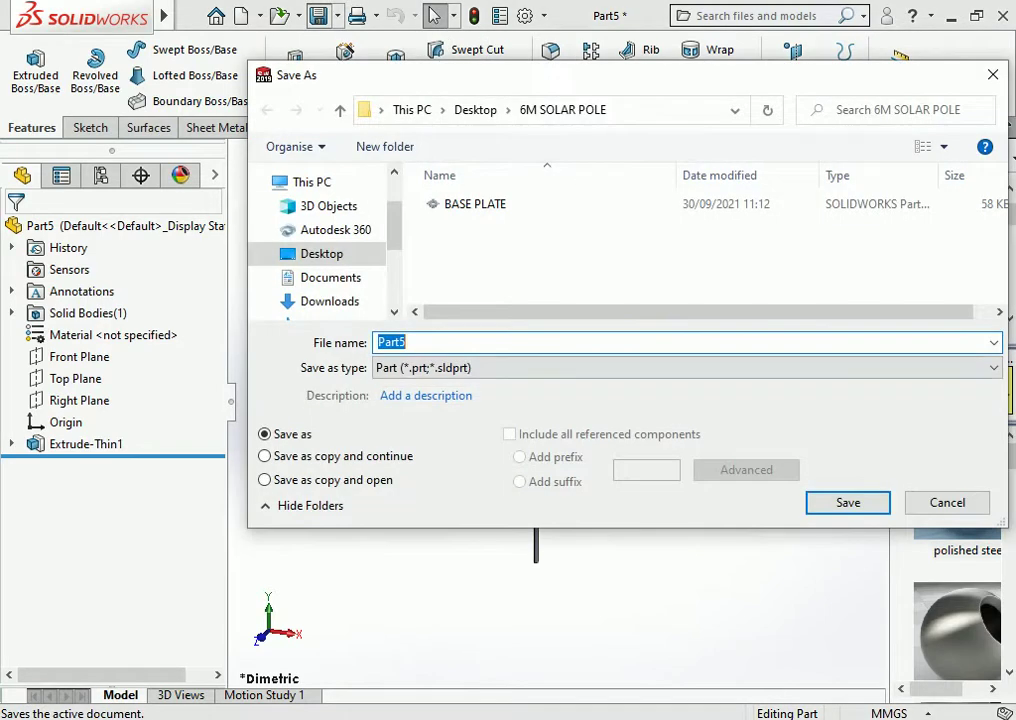
pyautogui.write('POLE')
pyautogui.press('Return')
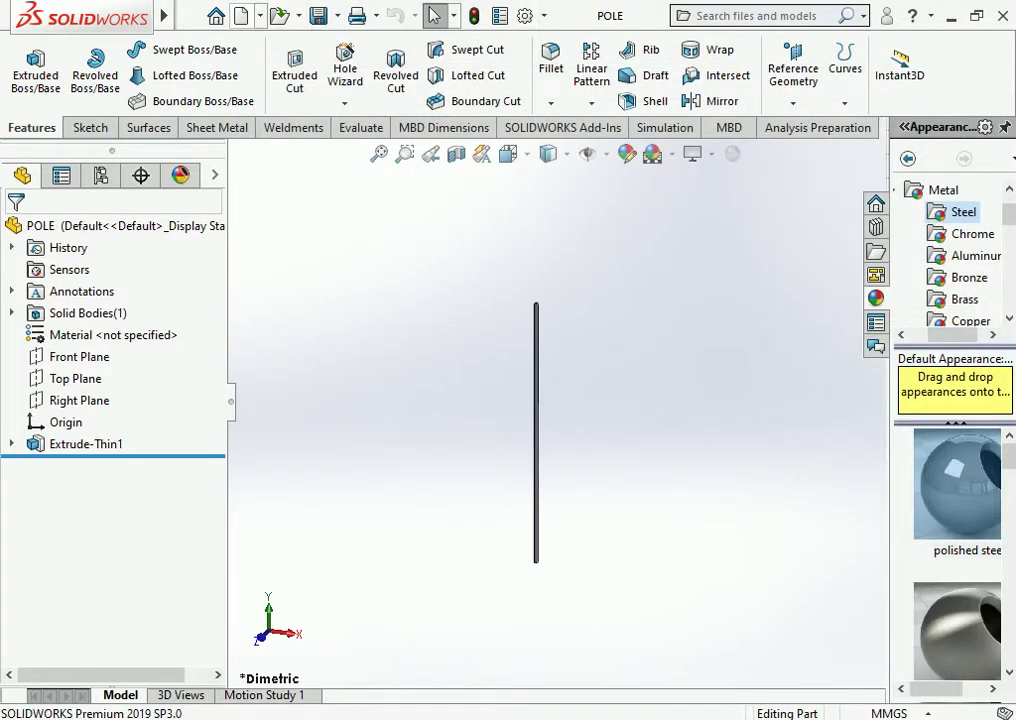
pyautogui.click(240, 15)
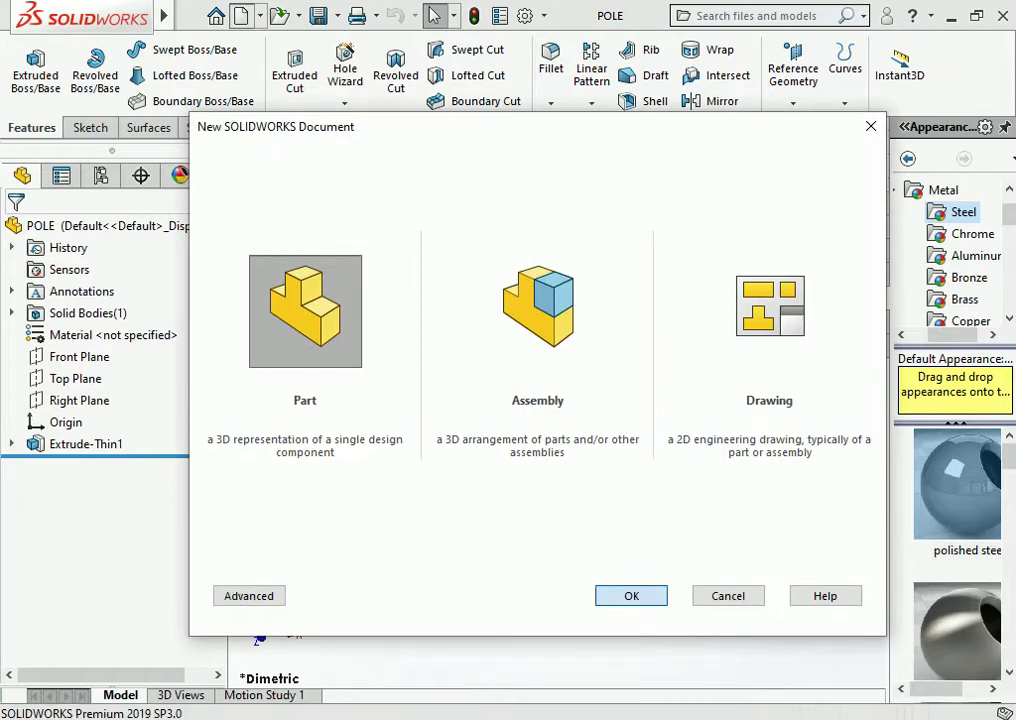
# Create a new part and draw a circle centred on the origin on the Top Plane
pyautogui.press('Return')
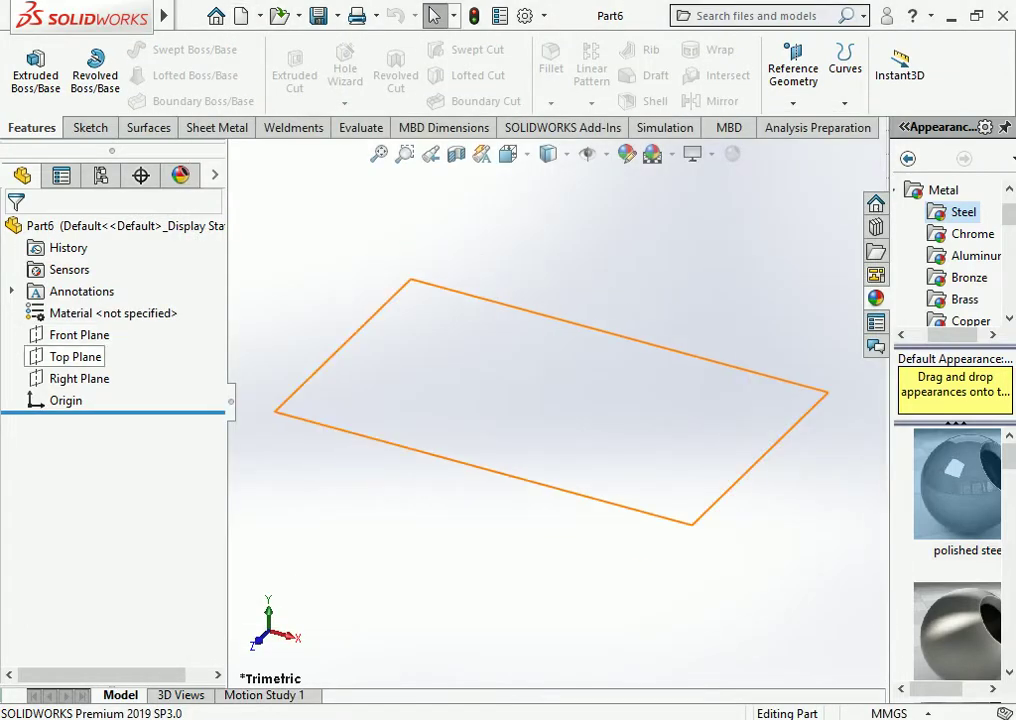
pyautogui.click(75, 356)
pyautogui.click(84, 325)
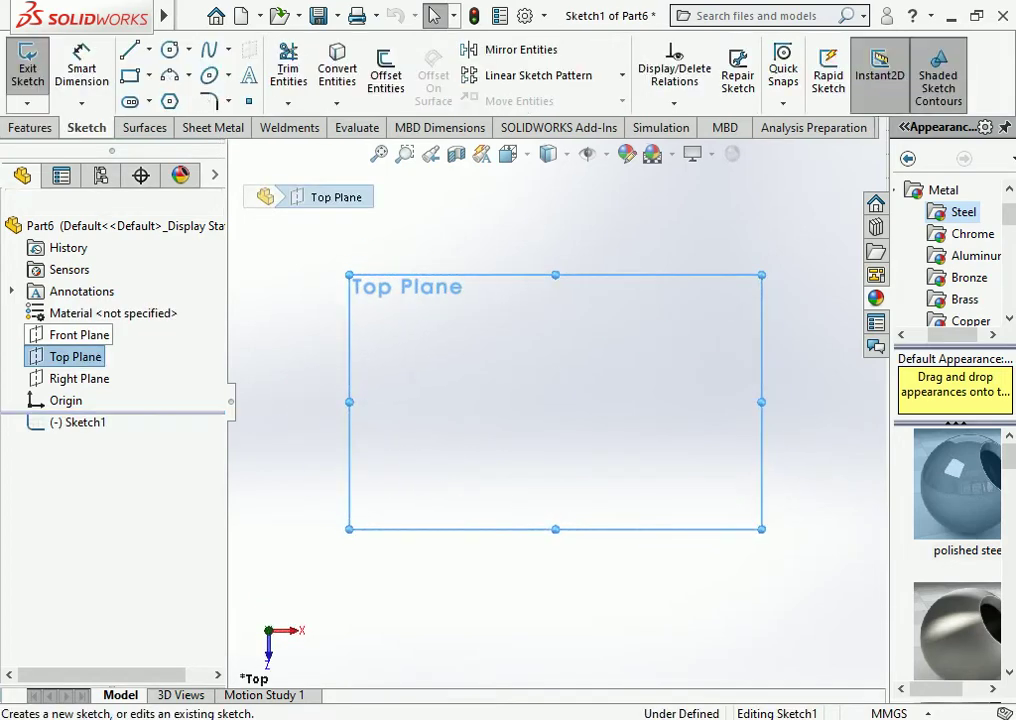
pyautogui.click(170, 49)
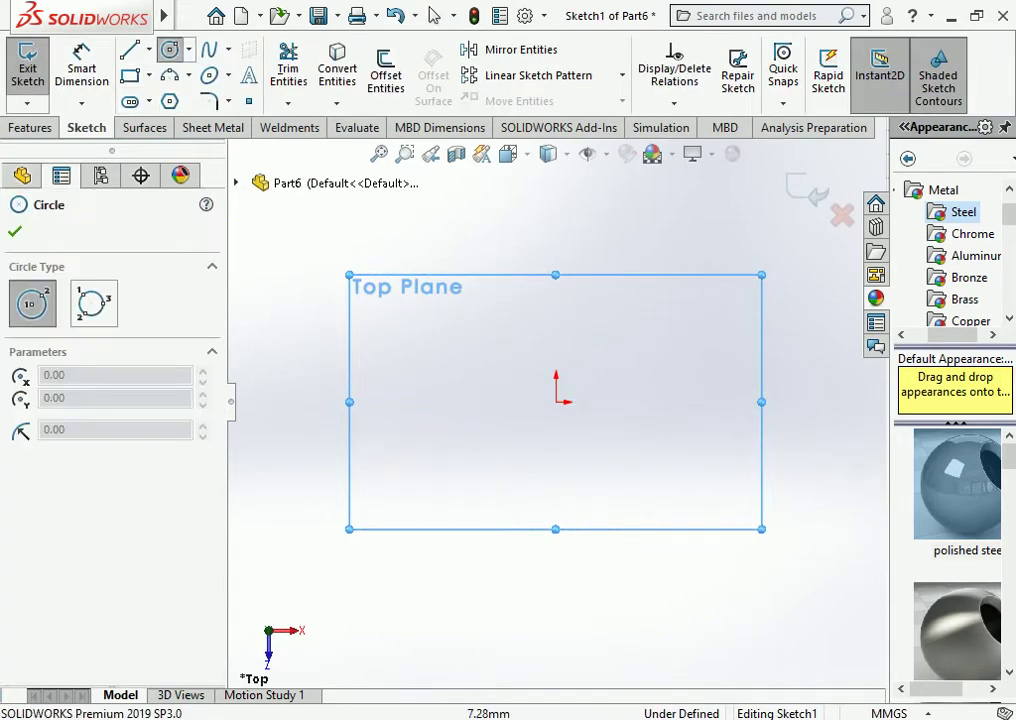
pyautogui.click(556, 400)
pyautogui.click(593, 361)
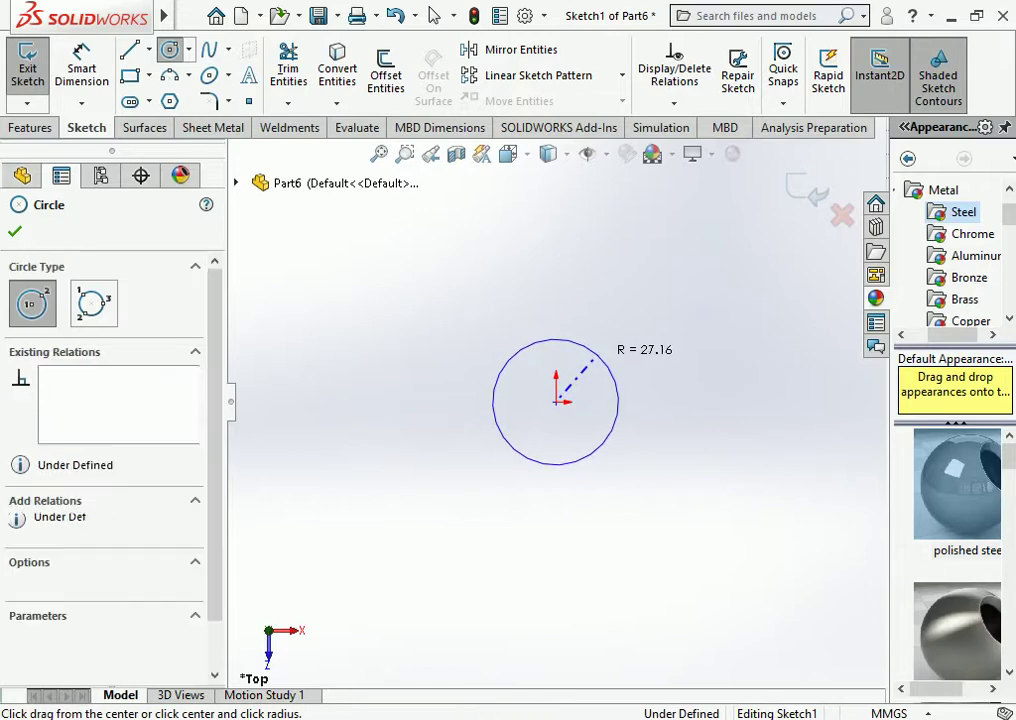
pyautogui.press('Escape')
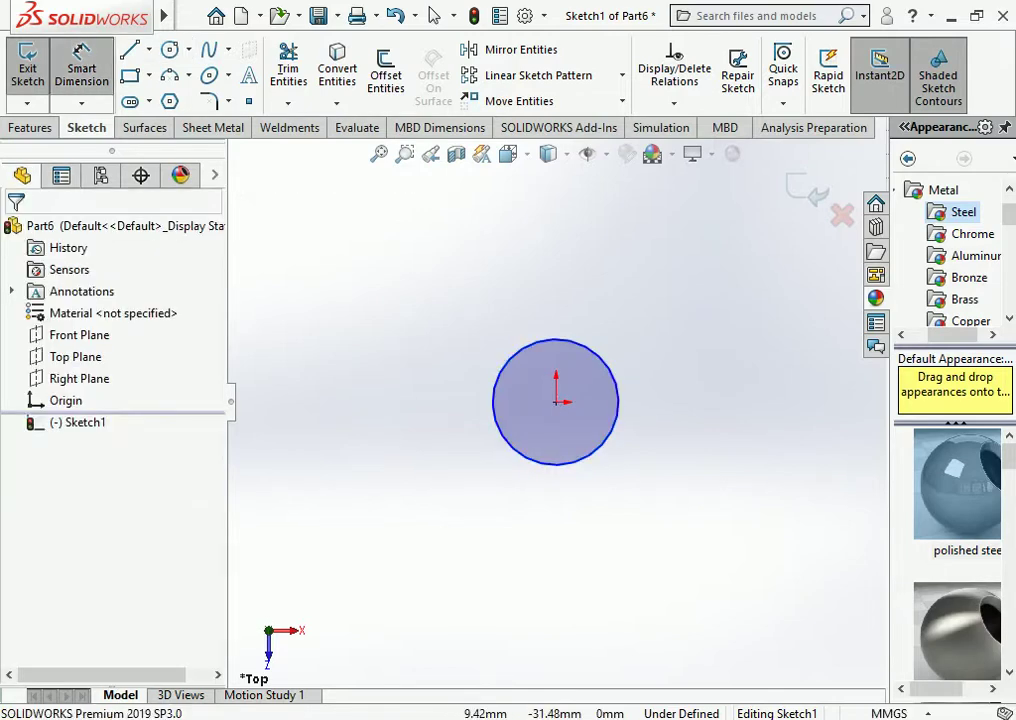
# Dimension the circle's diameter to 101 mm so the sketch is fully defined
pyautogui.click(556, 464)
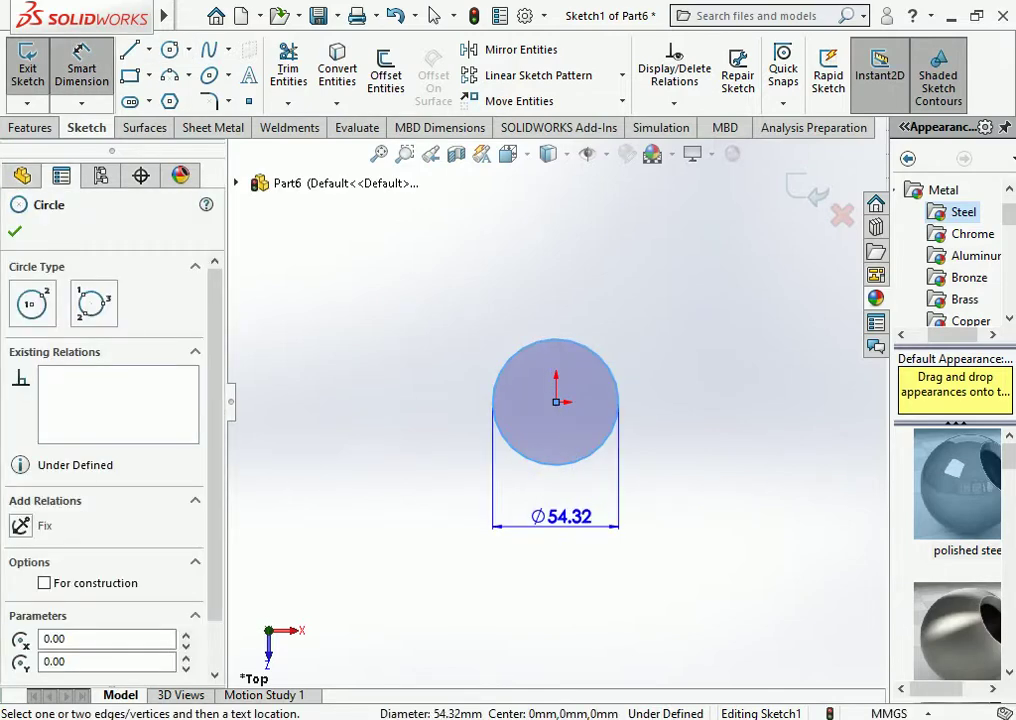
pyautogui.click(560, 500)
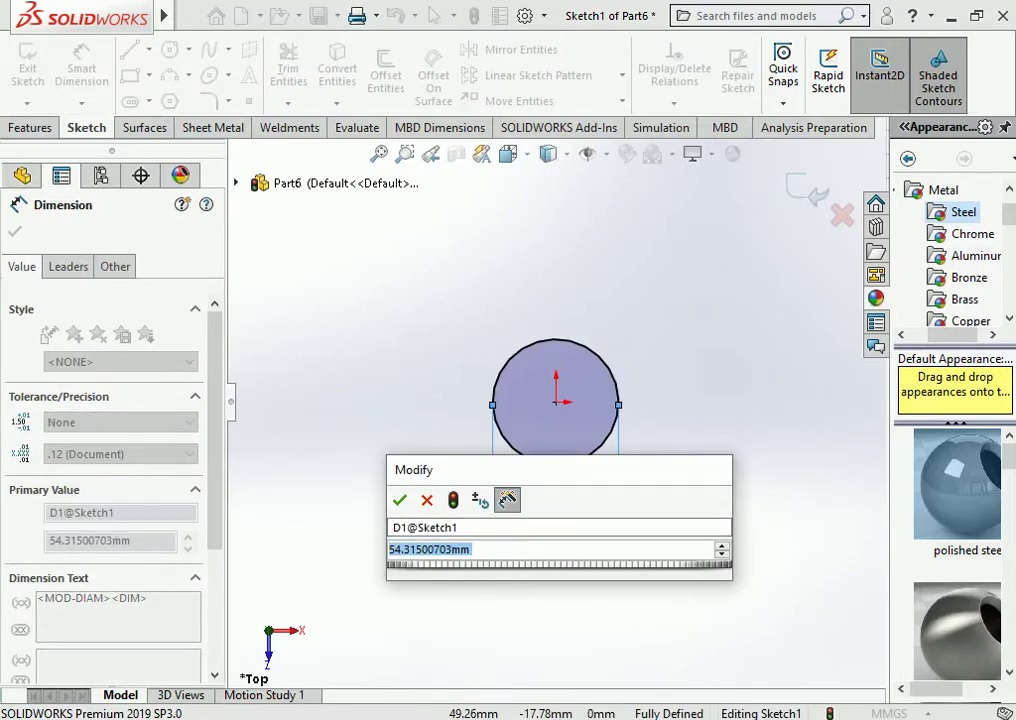
pyautogui.write('101.')
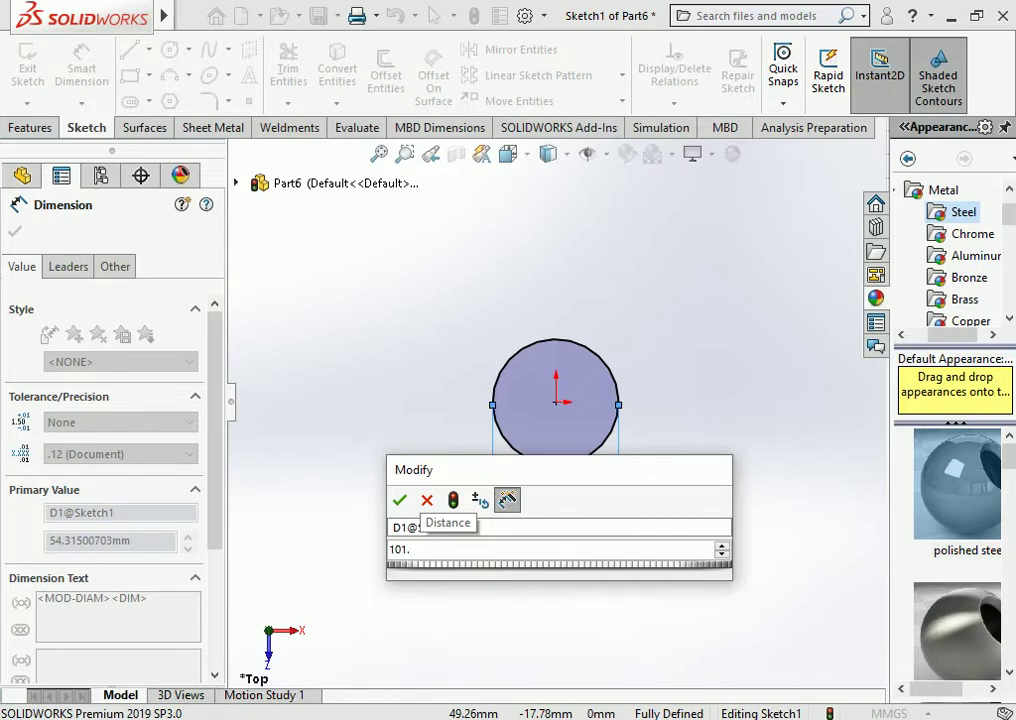
pyautogui.press('BackSpace')
pyautogui.press('Return')
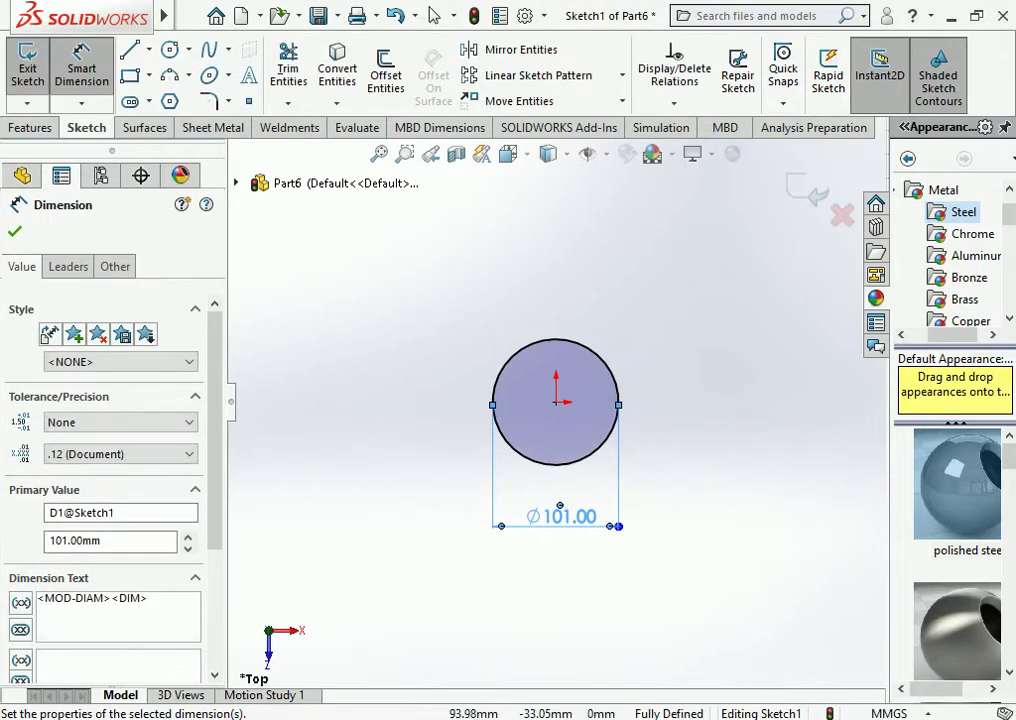
pyautogui.press('Escape')
pyautogui.press('Escape')
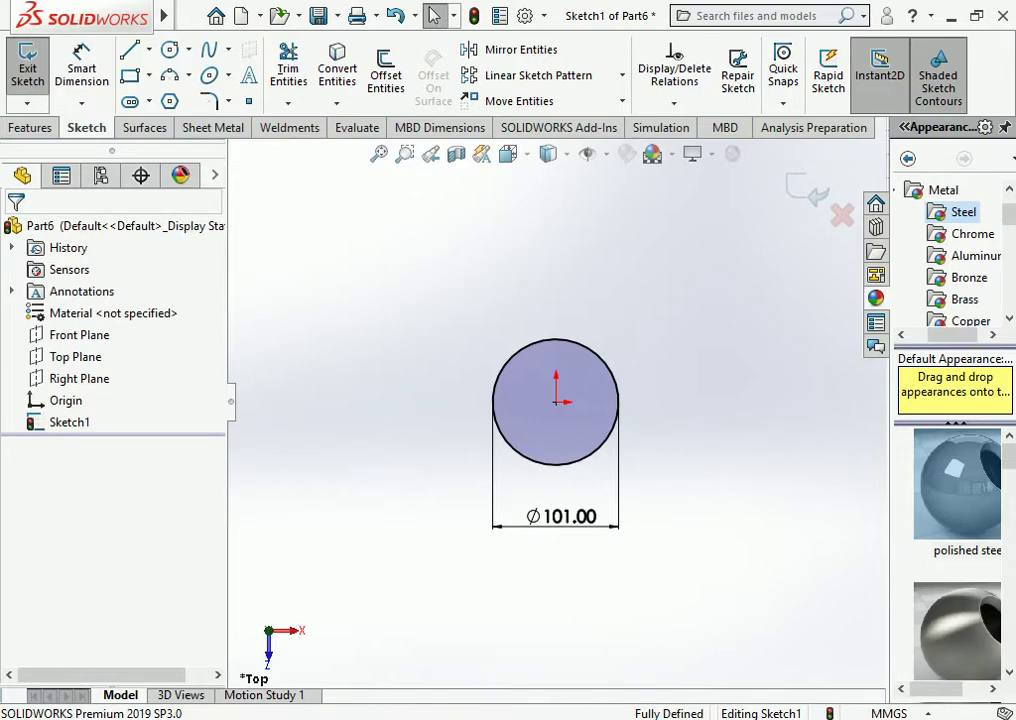
pyautogui.scroll(-2, 575, 324)
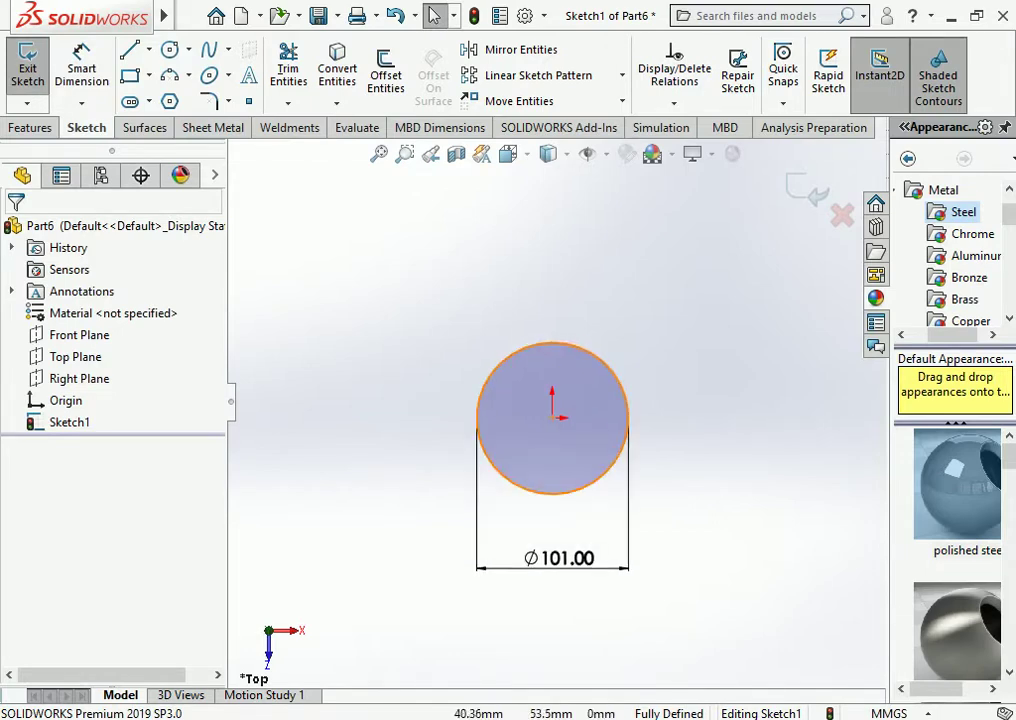
pyautogui.click(30, 127)
# Extrude the Ø101 circle as a 250 mm Blind boss into a solid cylinder
pyautogui.click(35, 68)
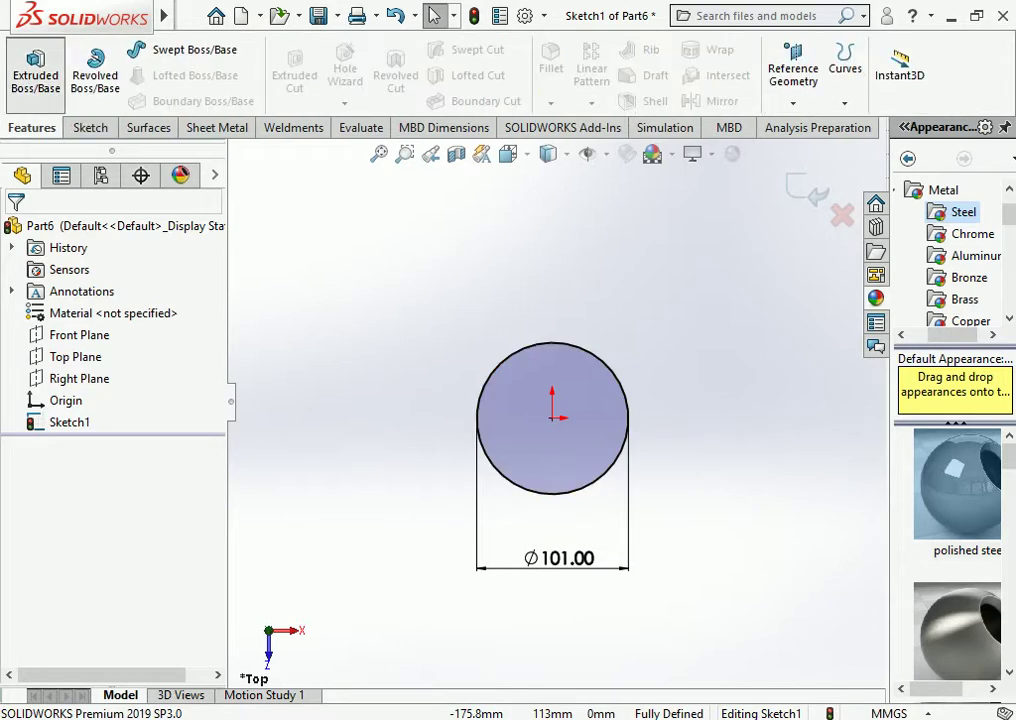
pyautogui.scroll(5, 545, 395)
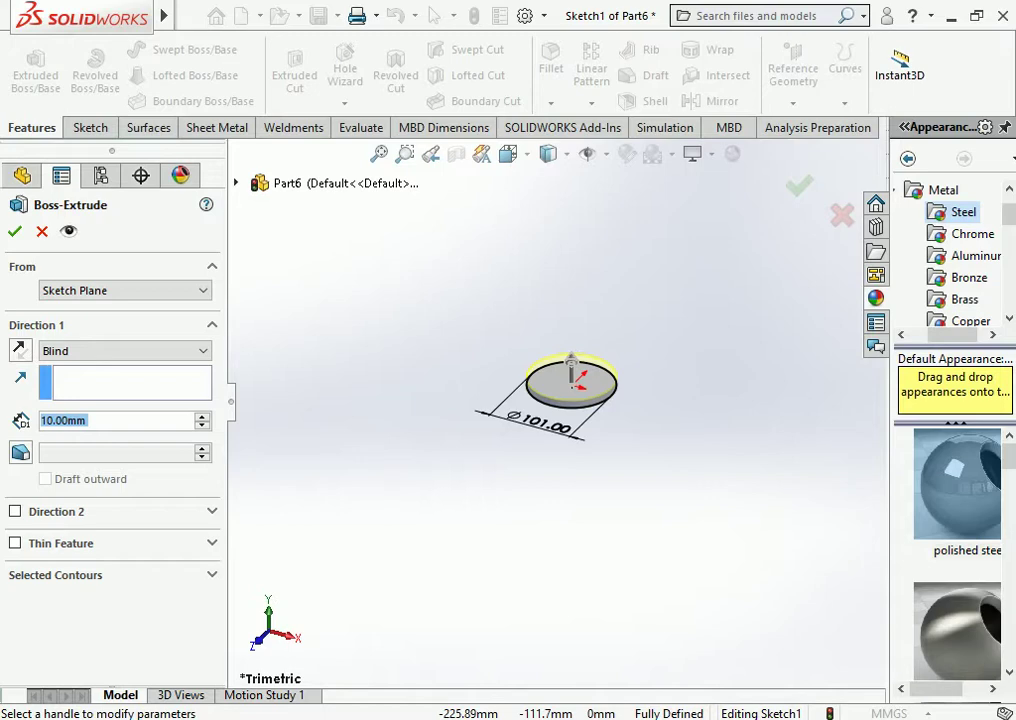
pyautogui.write('250')
pyautogui.press('Return')
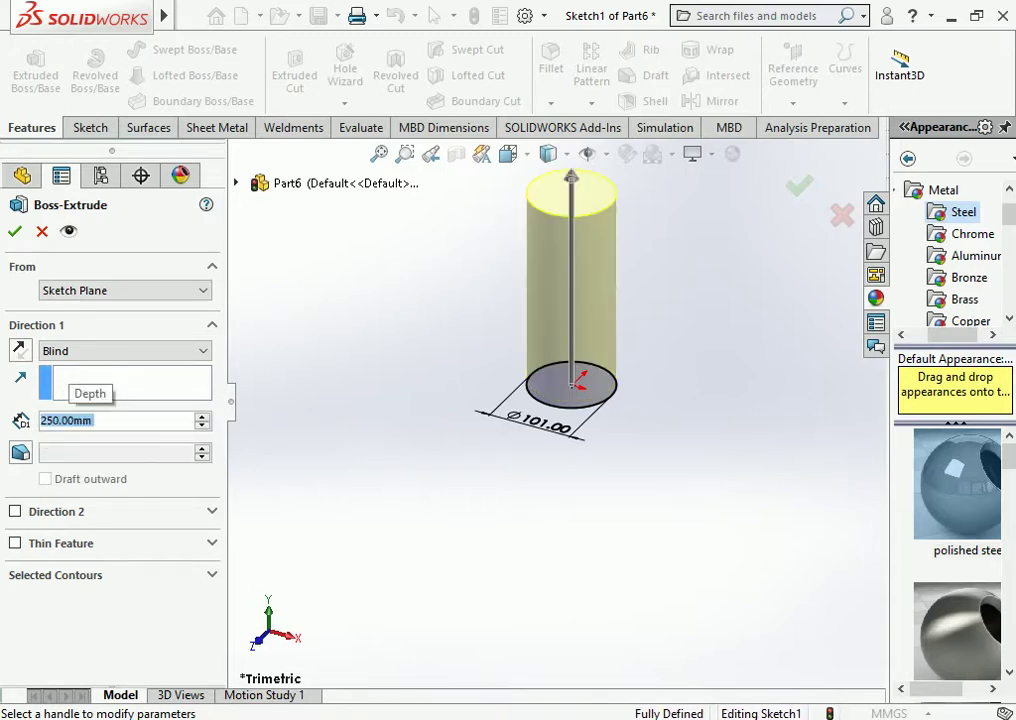
pyautogui.click(14, 231)
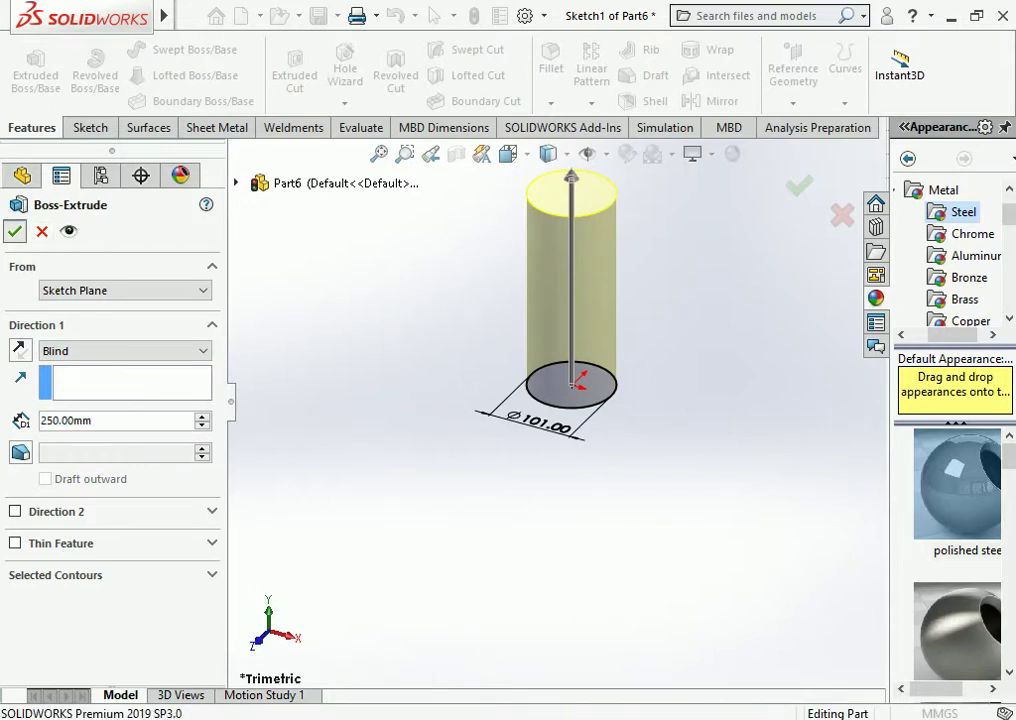
# Start a sketch on the Front Plane and view the part from the front
pyautogui.click(79, 356)
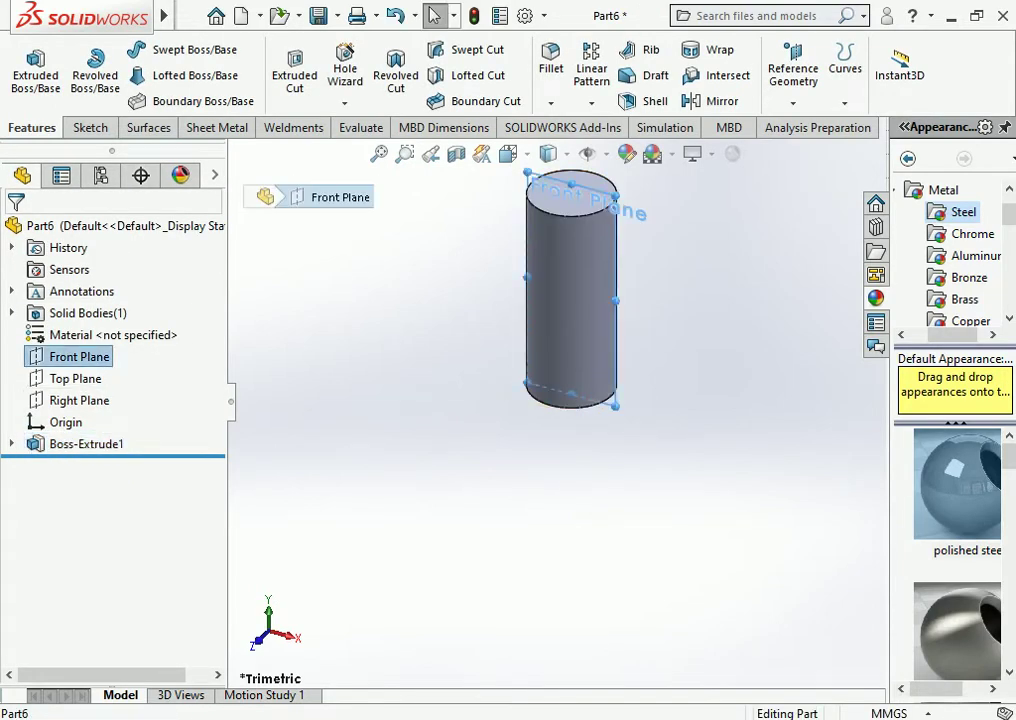
pyautogui.click(78, 321)
pyautogui.click(507, 153)
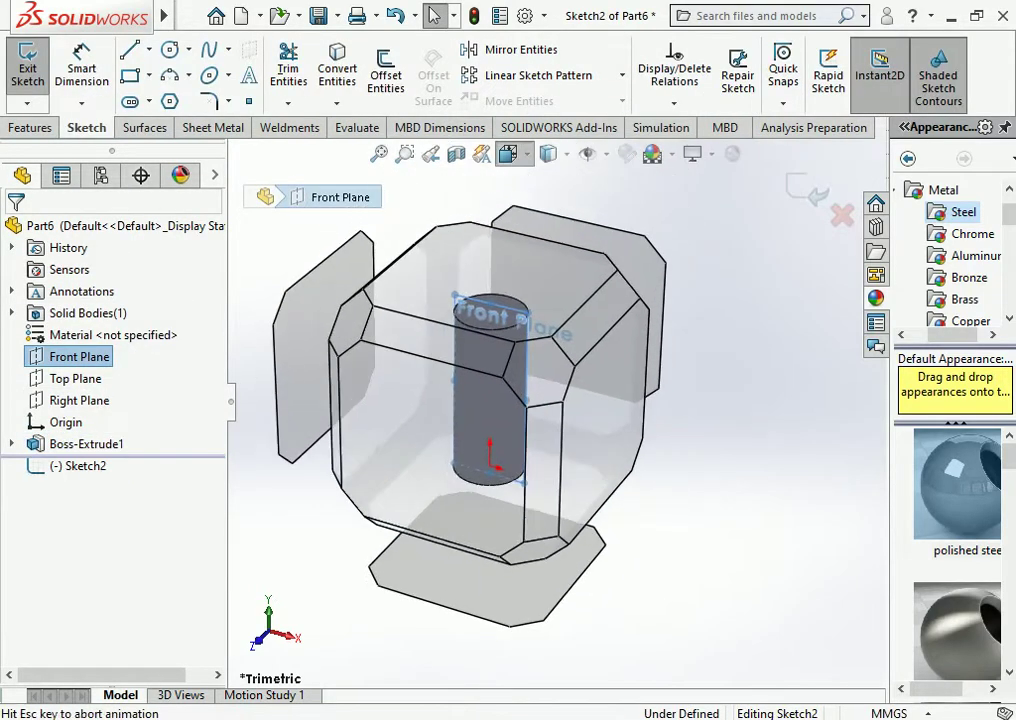
pyautogui.click(537, 236)
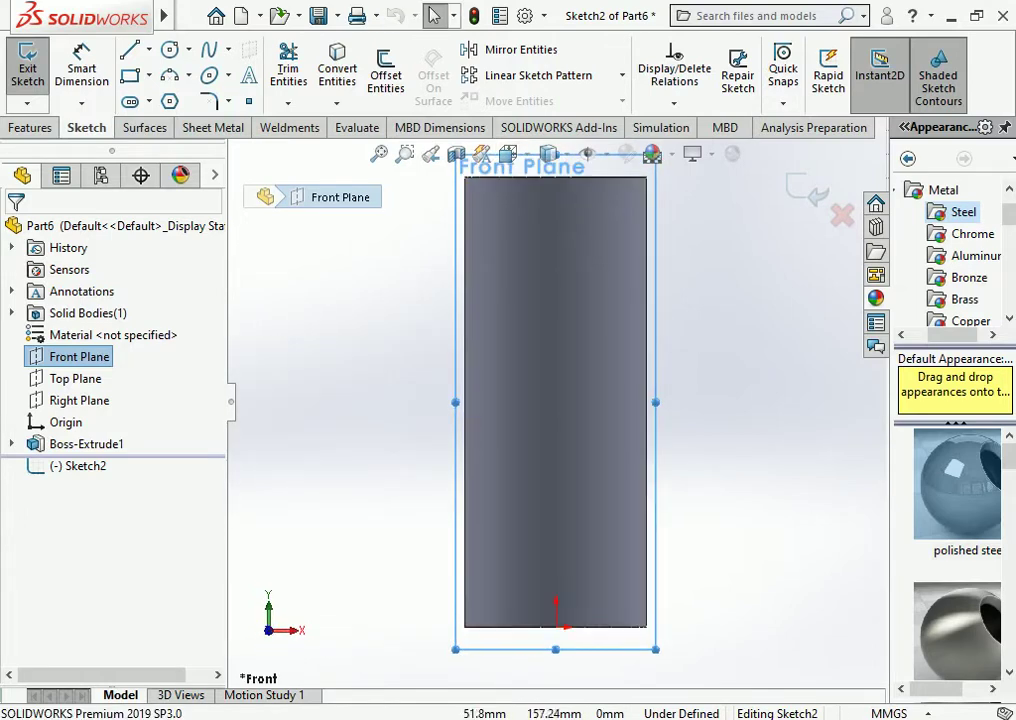
pyautogui.press('Escape')
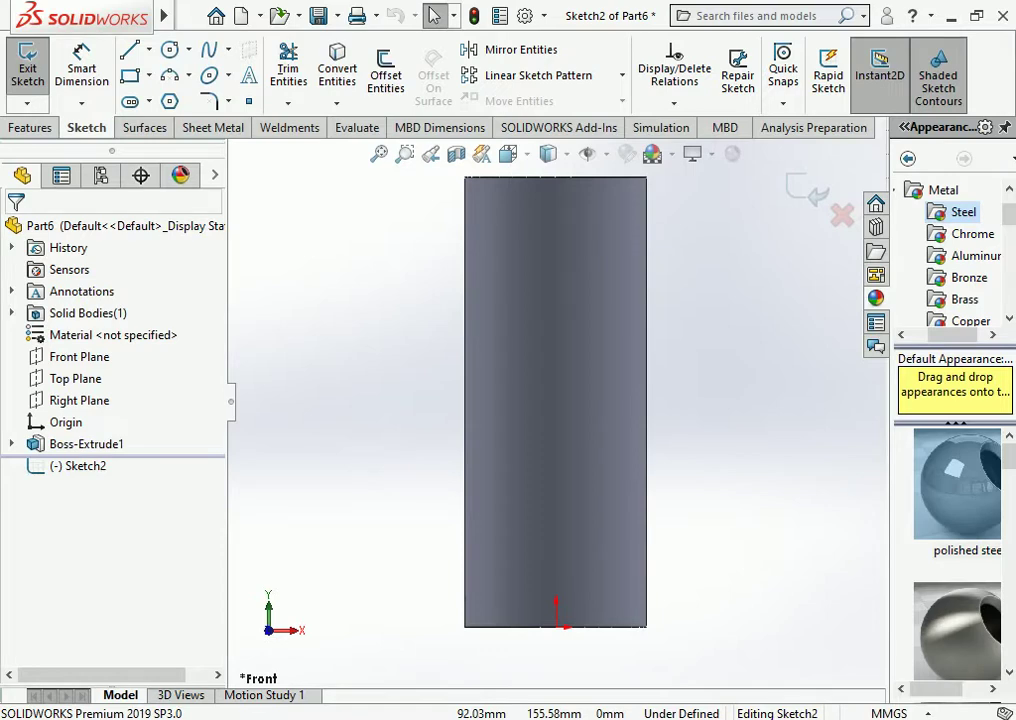
pyautogui.scroll(3, 555, 400)
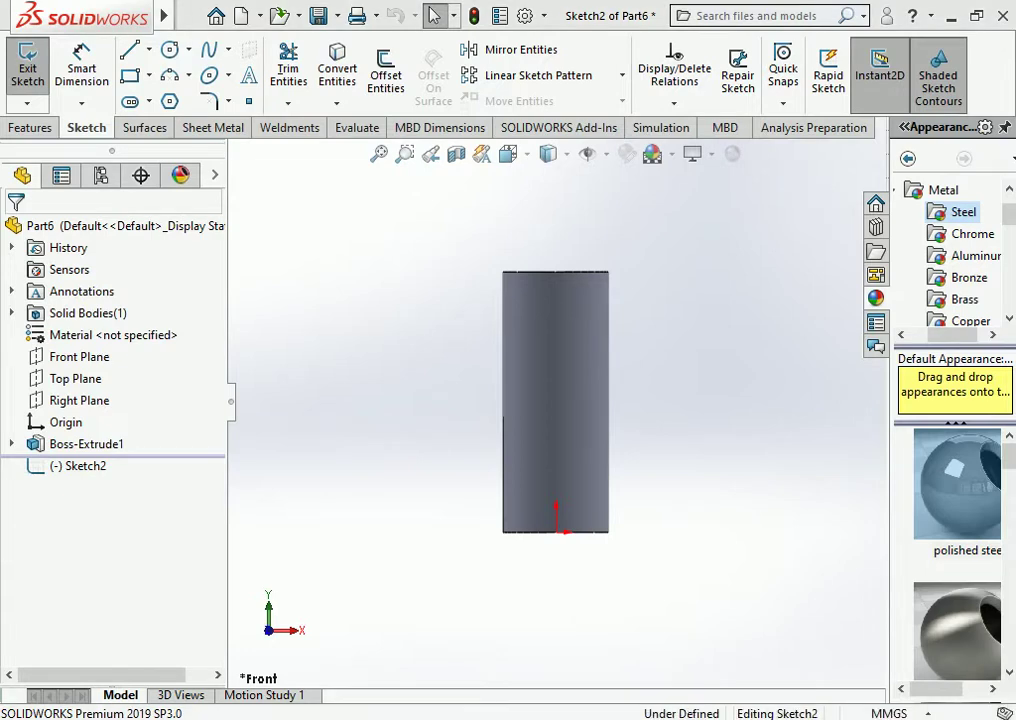
# Draw a diagonal line from the cylinder's top-right corner down to its left side
pyautogui.click(125, 49)
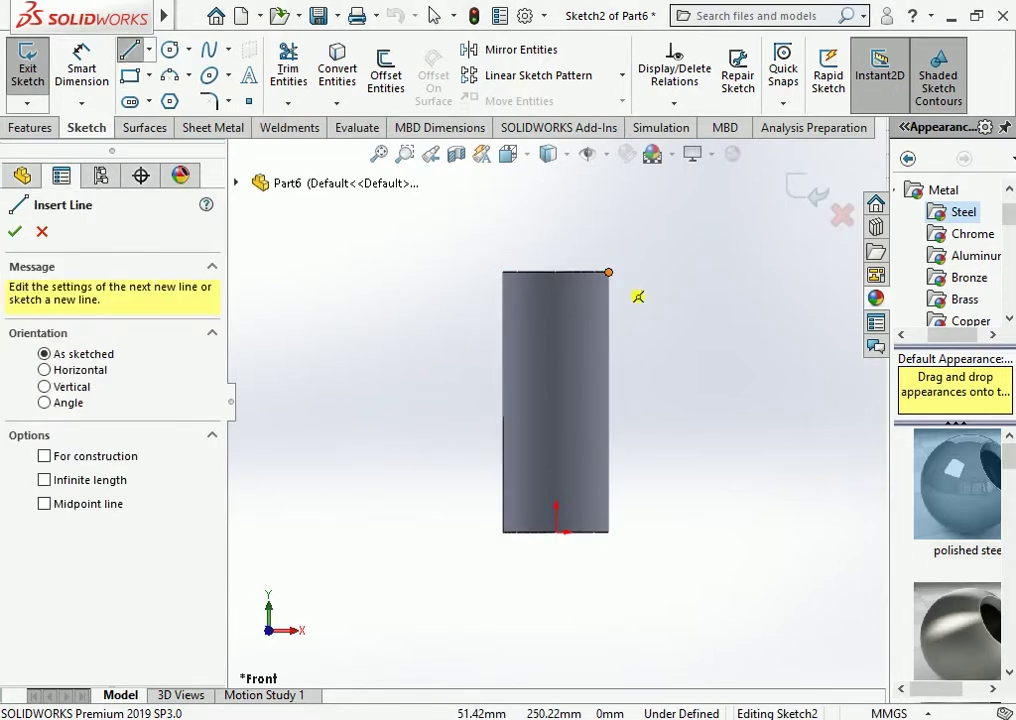
pyautogui.click(608, 271)
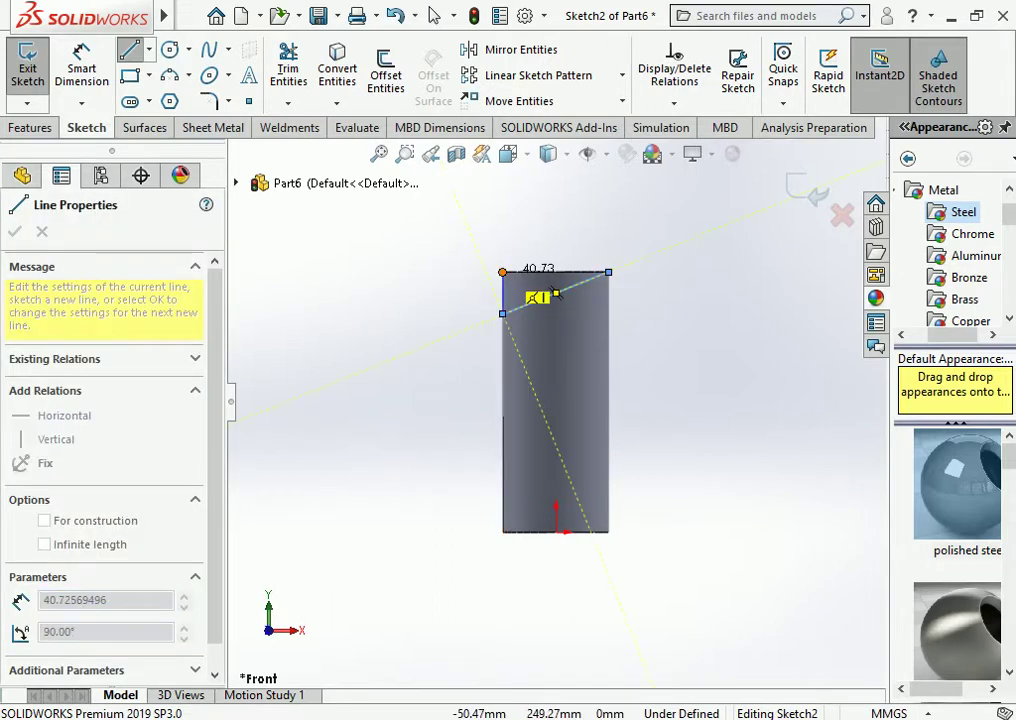
pyautogui.click(502, 313)
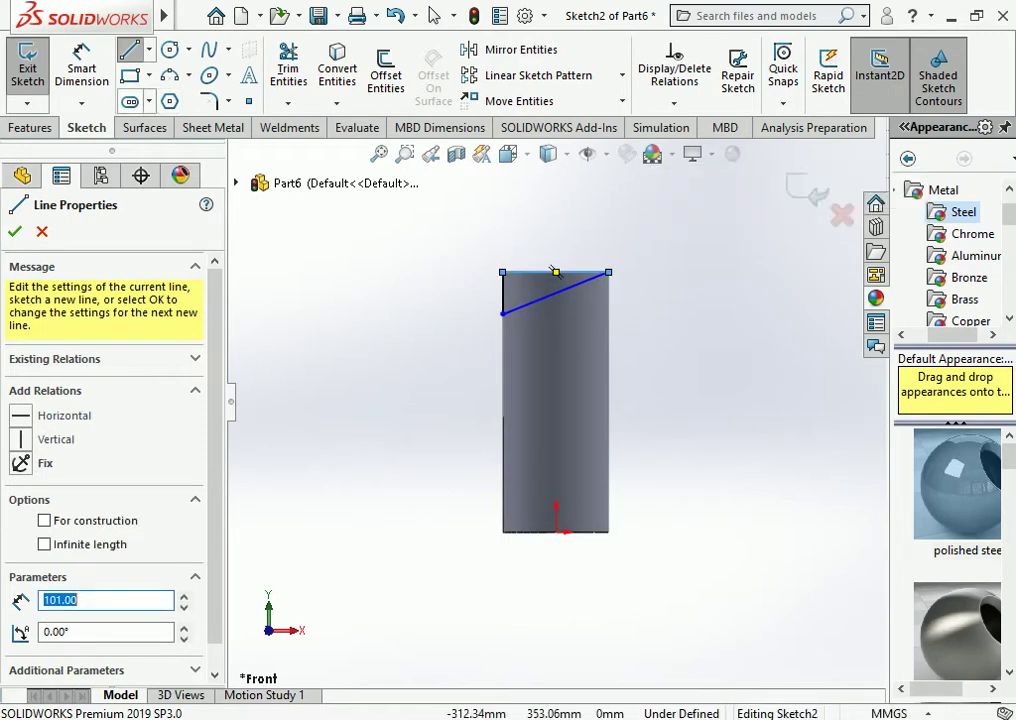
pyautogui.click(82, 68)
# Dimension the angle between the top edge and the diagonal line to 22°
pyautogui.click(555, 272)
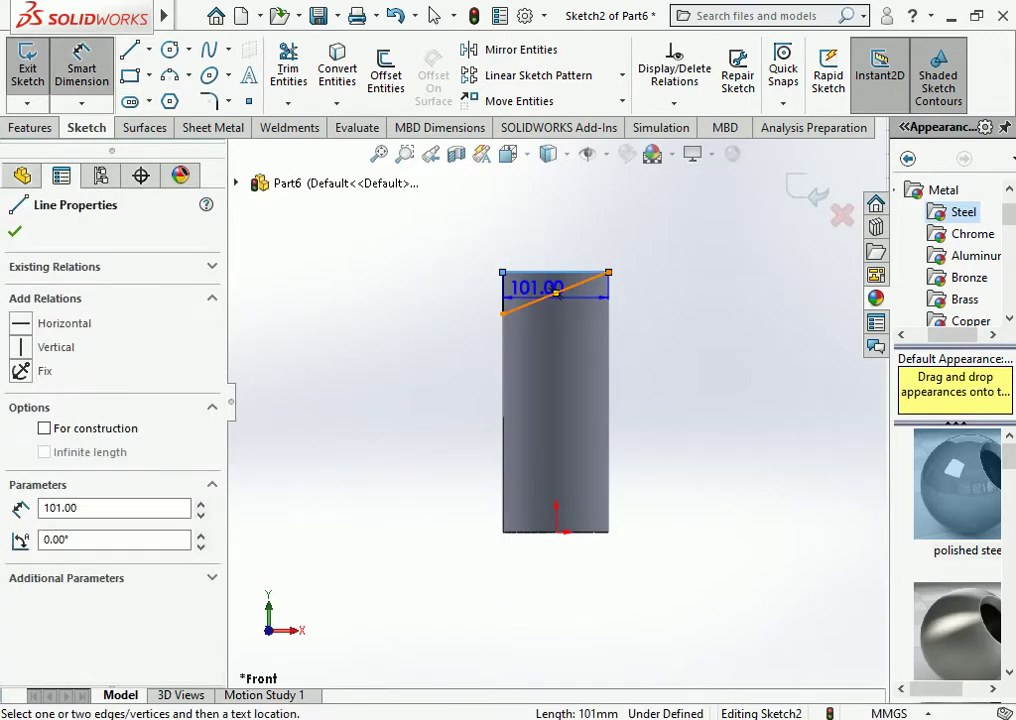
pyautogui.click(530, 302)
pyautogui.click(433, 296)
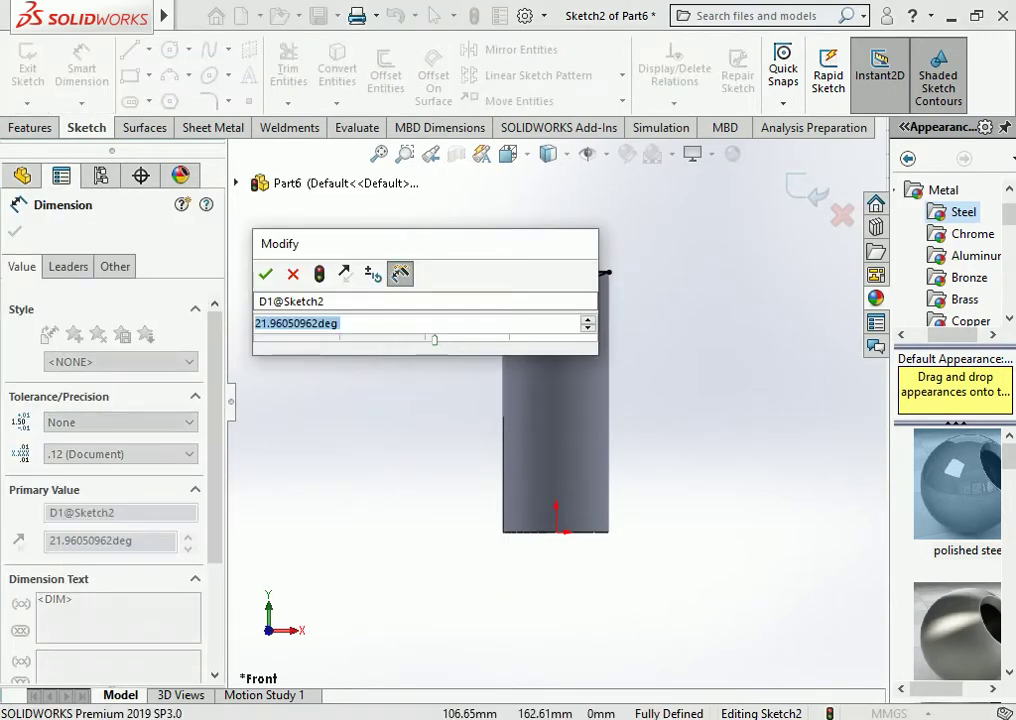
pyautogui.write('22')
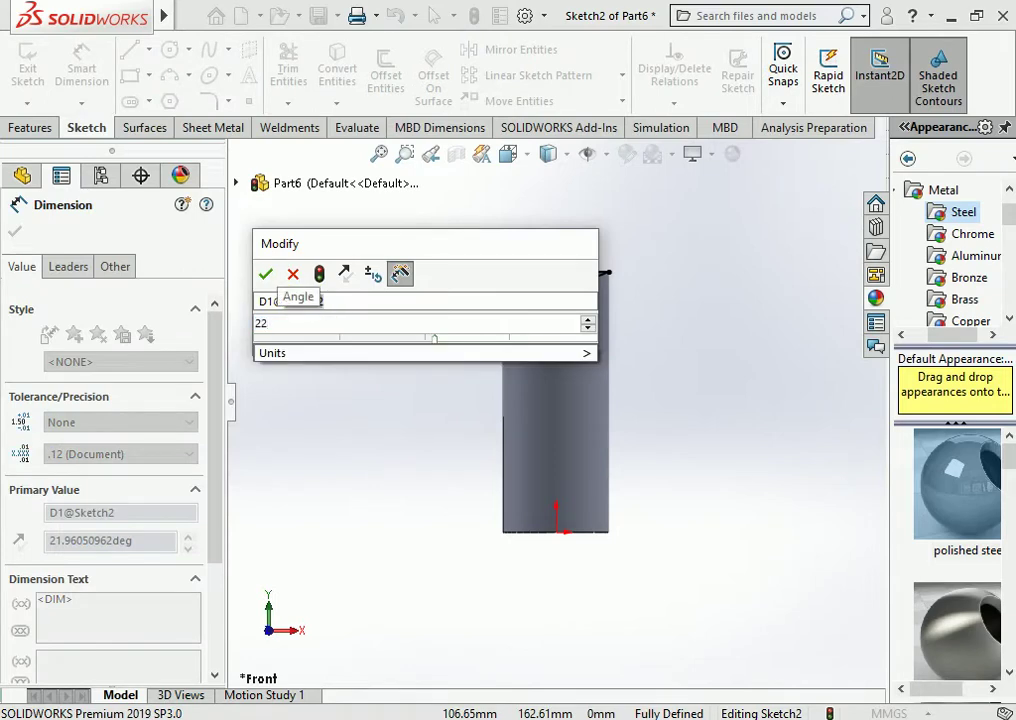
pyautogui.press('Return')
pyautogui.press('Escape')
pyautogui.press('Escape')
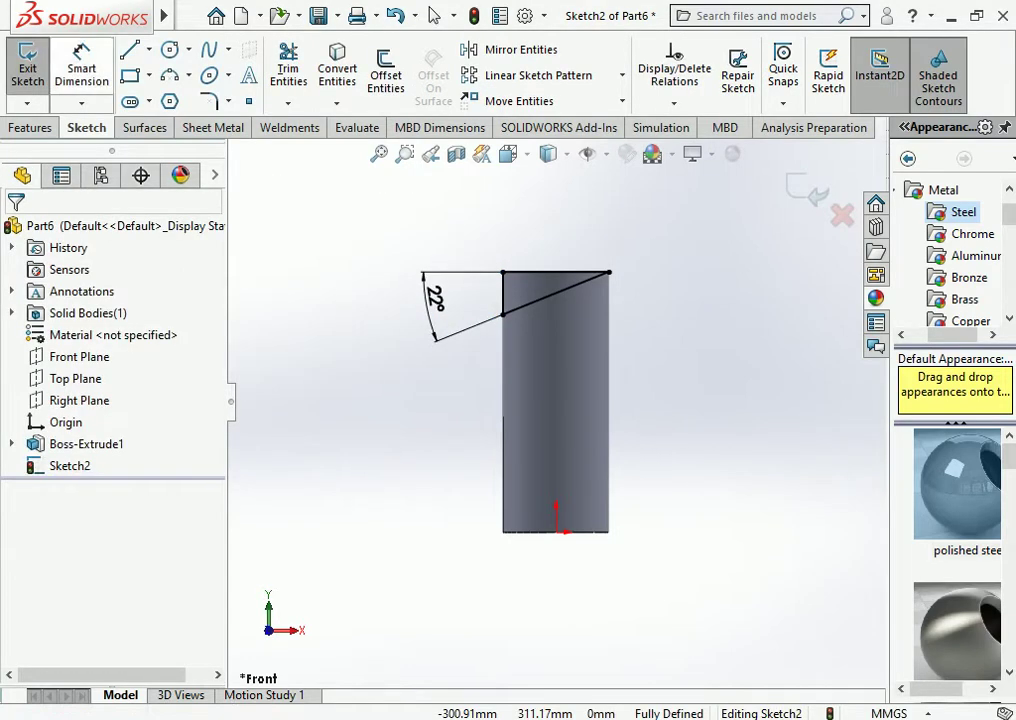
pyautogui.click(30, 127)
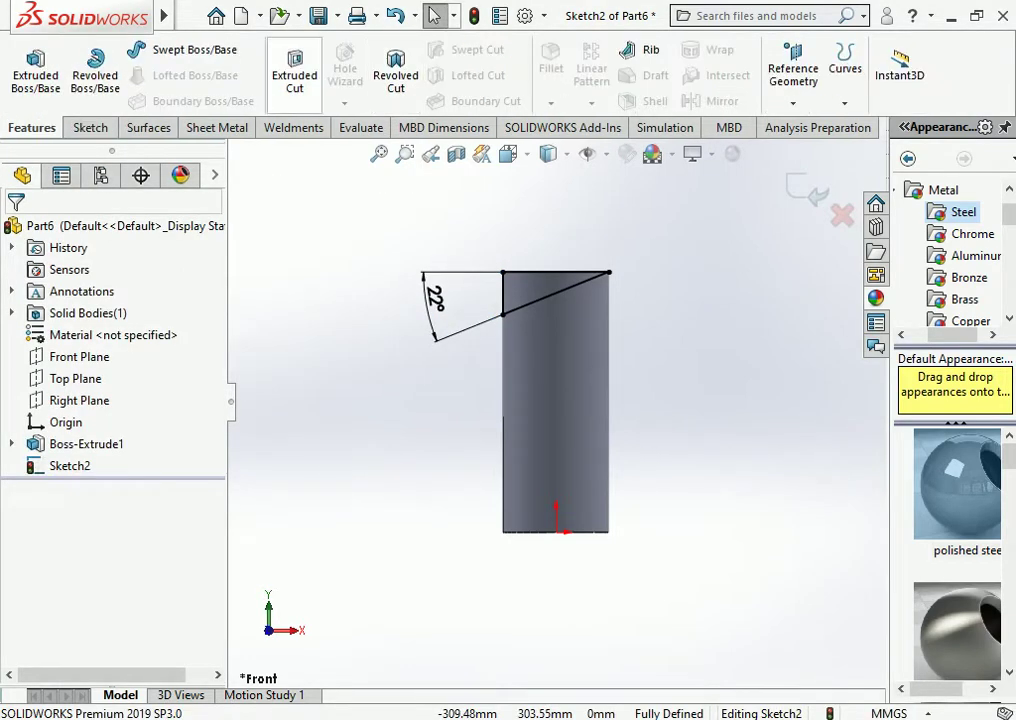
# Cut-extrude the diagonal sketch Through All in both directions to slant the cylinder's top
pyautogui.click(294, 75)
pyautogui.click(120, 350)
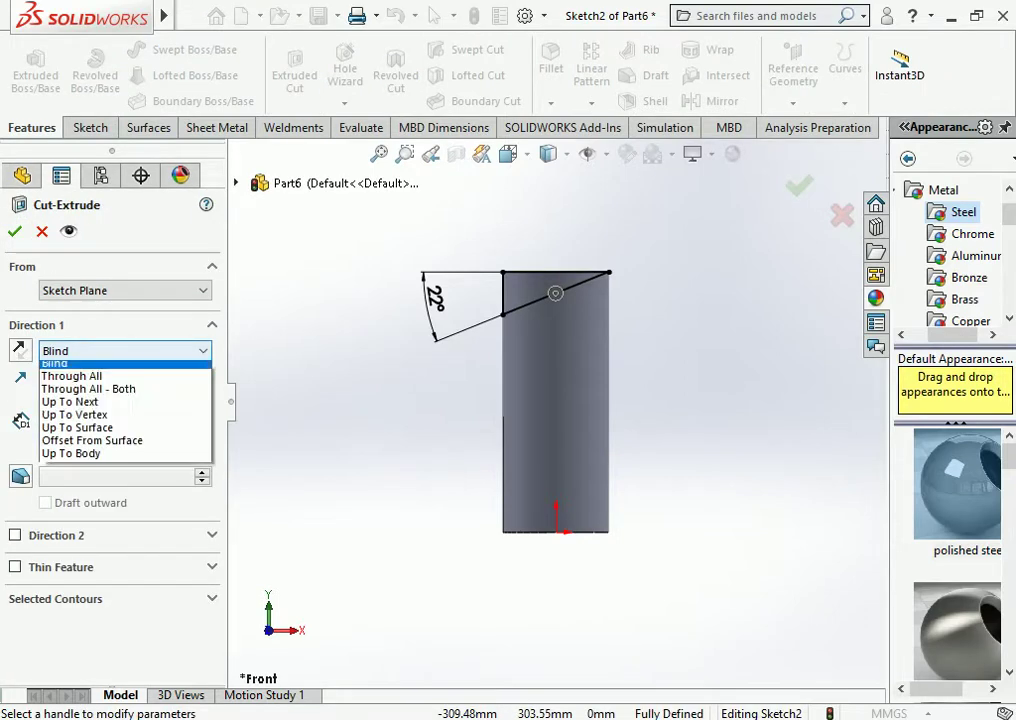
pyautogui.click(88, 389)
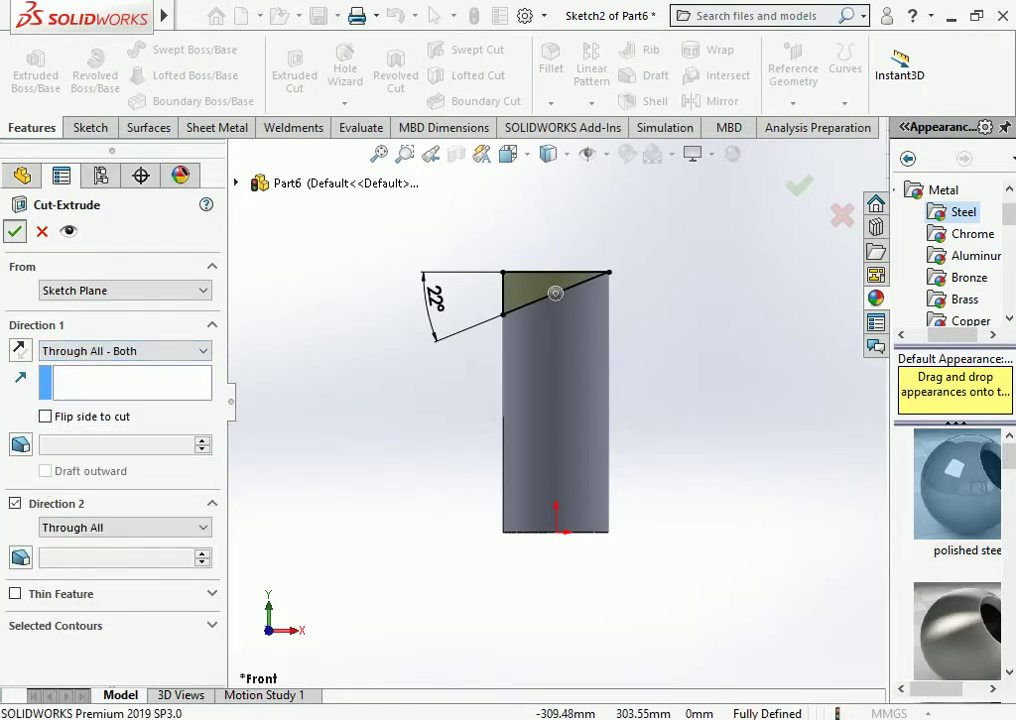
pyautogui.press('Return')
pyautogui.hotkey('ctrl', '7')
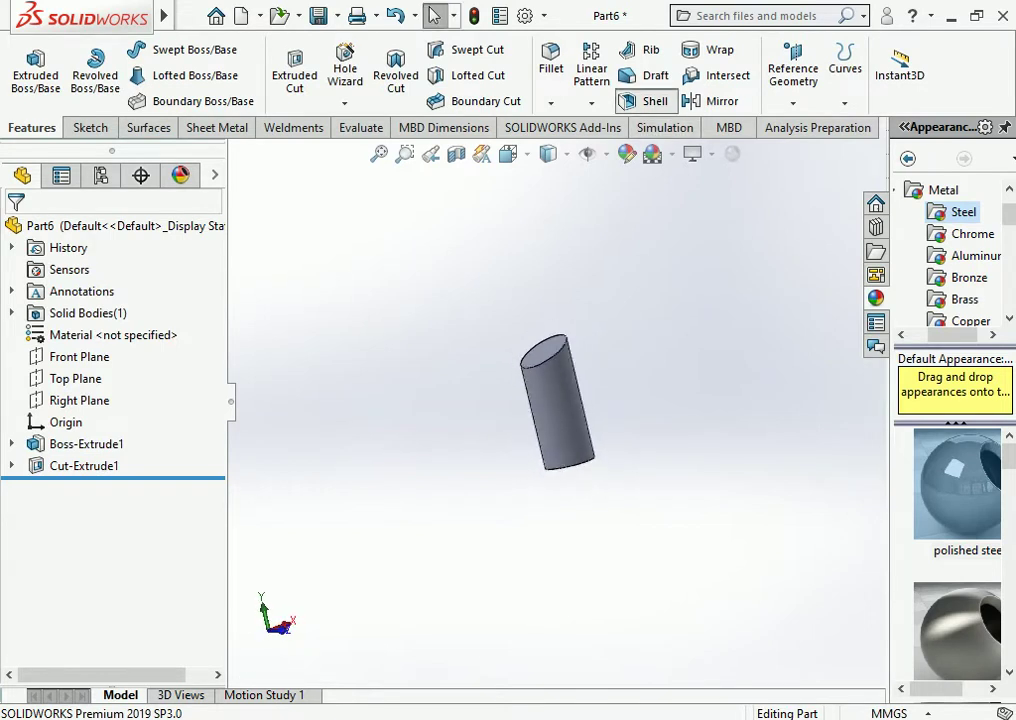
# Shell the cylinder to a 3 mm wall, leaving the end face open
pyautogui.click(645, 101)
pyautogui.hotkey('ctrl', '6')
pyautogui.click(556, 422)
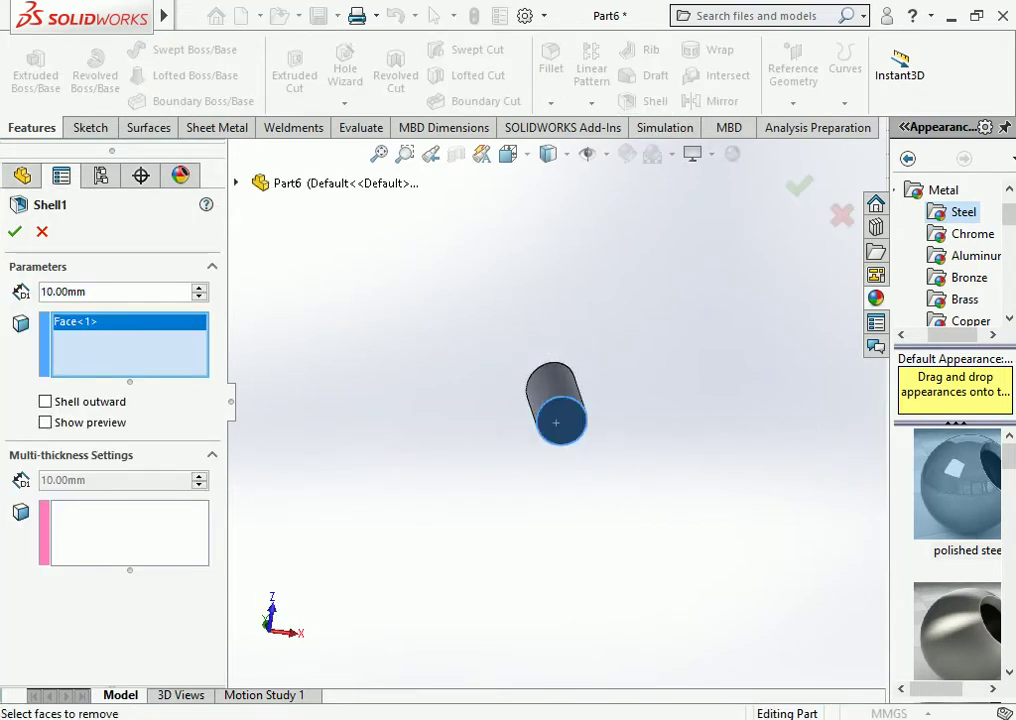
pyautogui.doubleClick(62, 291)
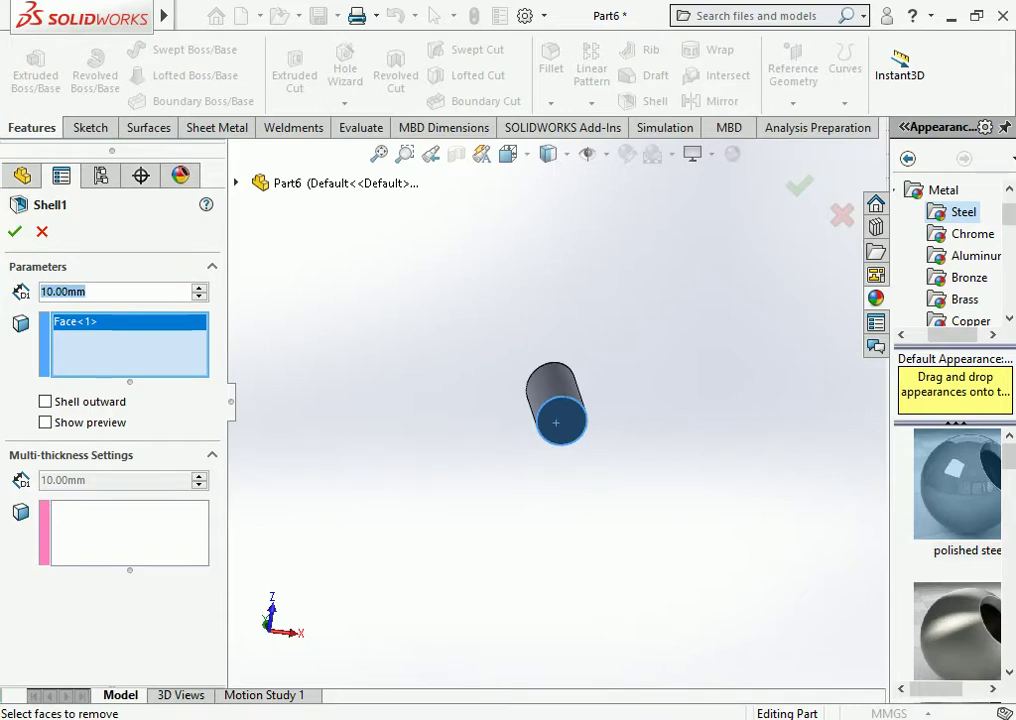
pyautogui.write('3')
pyautogui.press('Return')
pyautogui.click(15, 231)
pyautogui.press('Up')
pyautogui.press('Up')
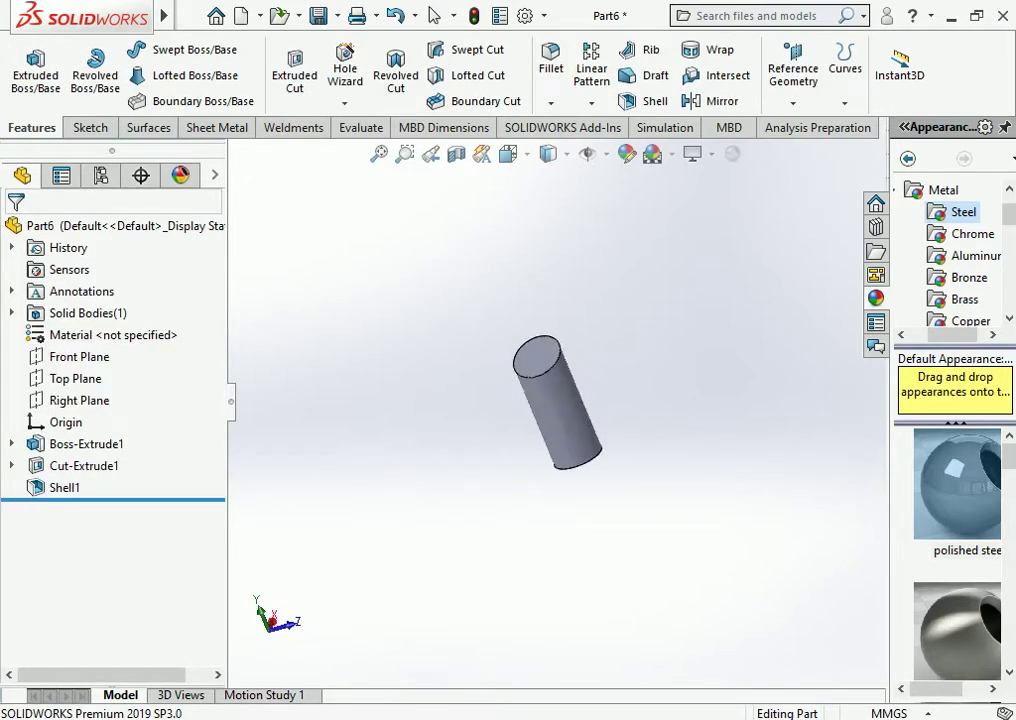
pyautogui.press('Up')
pyautogui.press('Up')
pyautogui.press('Up')
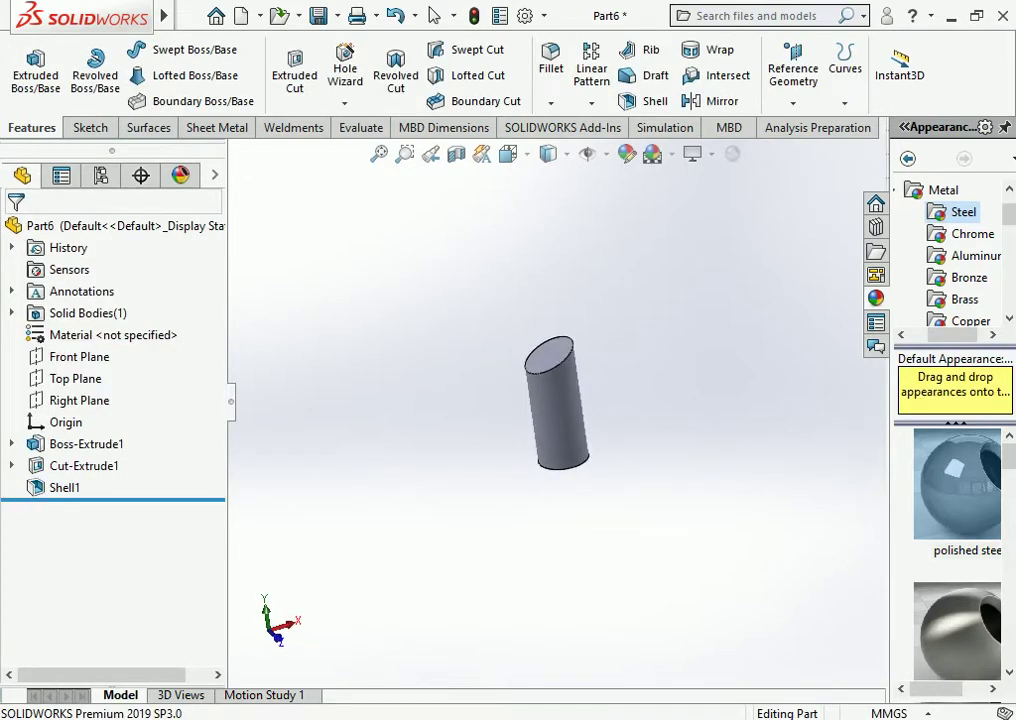
pyautogui.press('Down')
# Start a sketch on the angled top face and view it Normal To
pyautogui.click(552, 353)
pyautogui.click(640, 265)
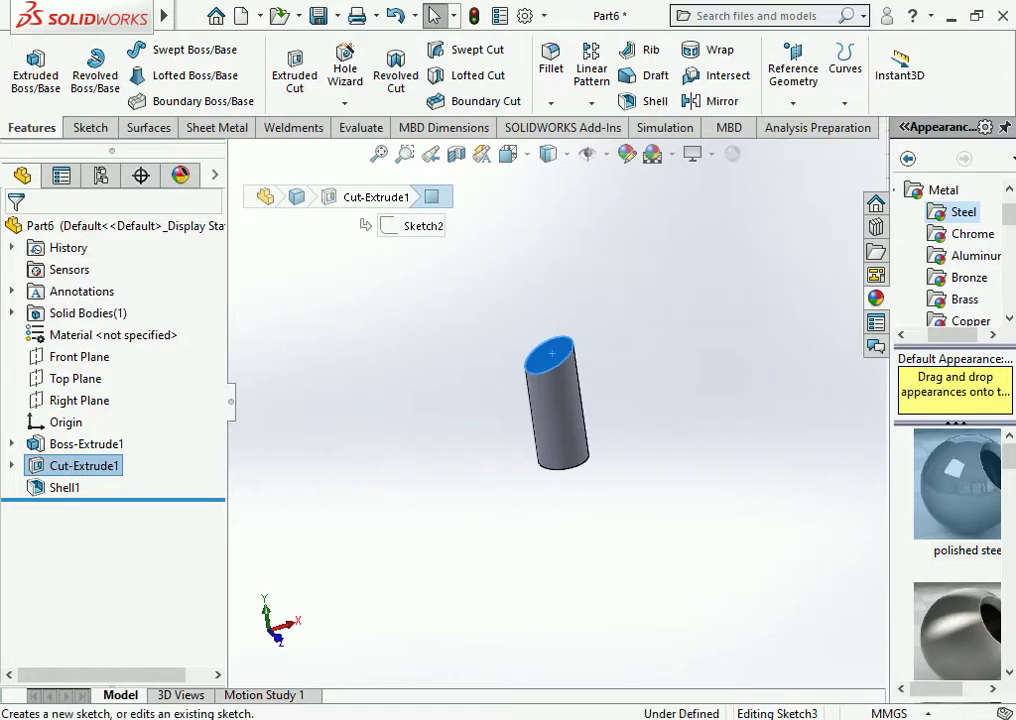
pyautogui.click(508, 153)
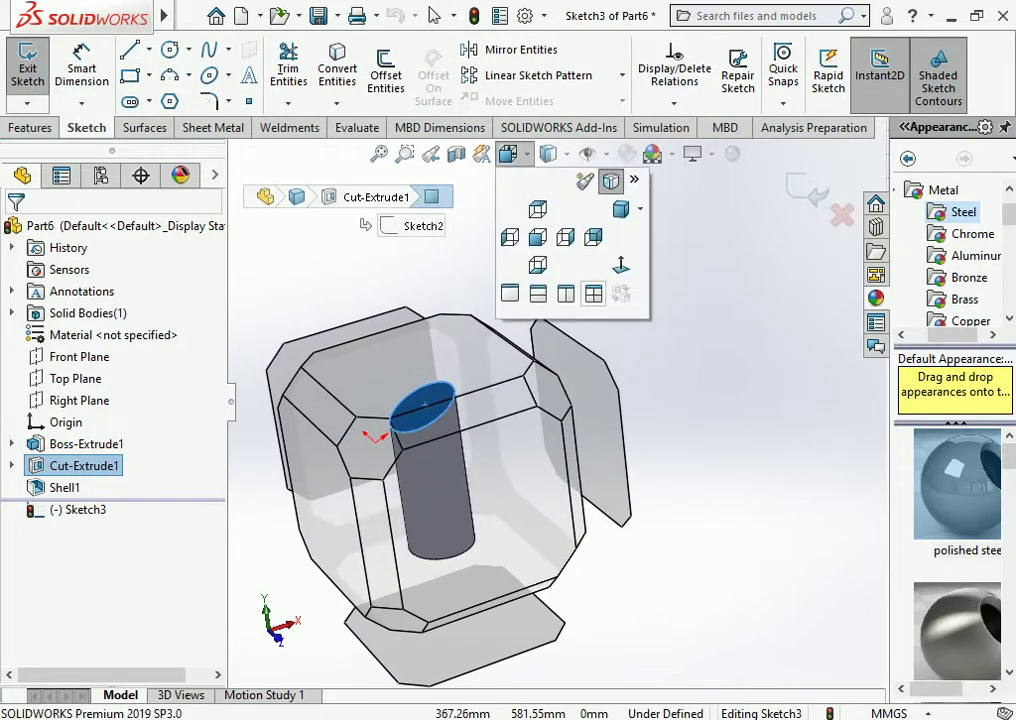
pyautogui.click(620, 264)
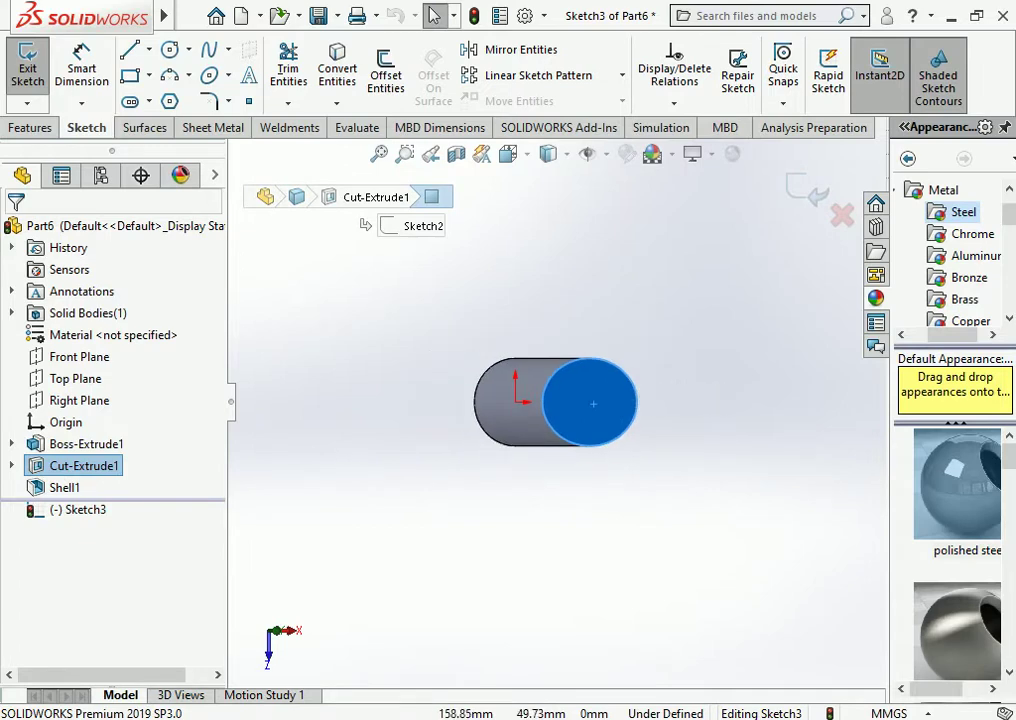
# Draw a vertical midpoint line starting at the circle's centre
pyautogui.click(149, 49)
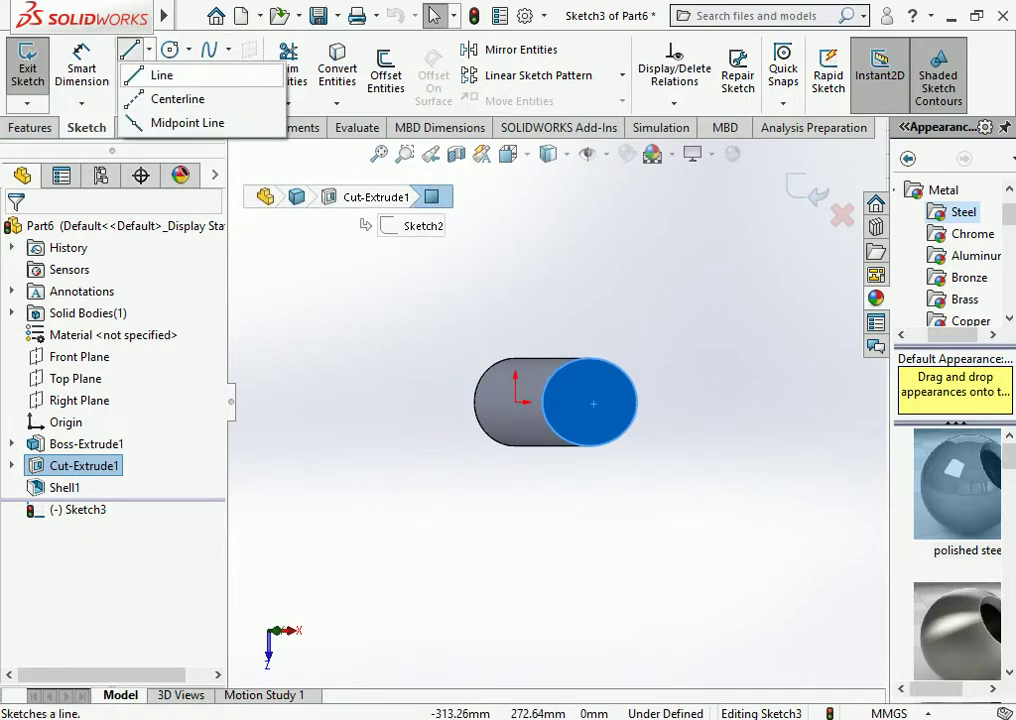
pyautogui.click(178, 99)
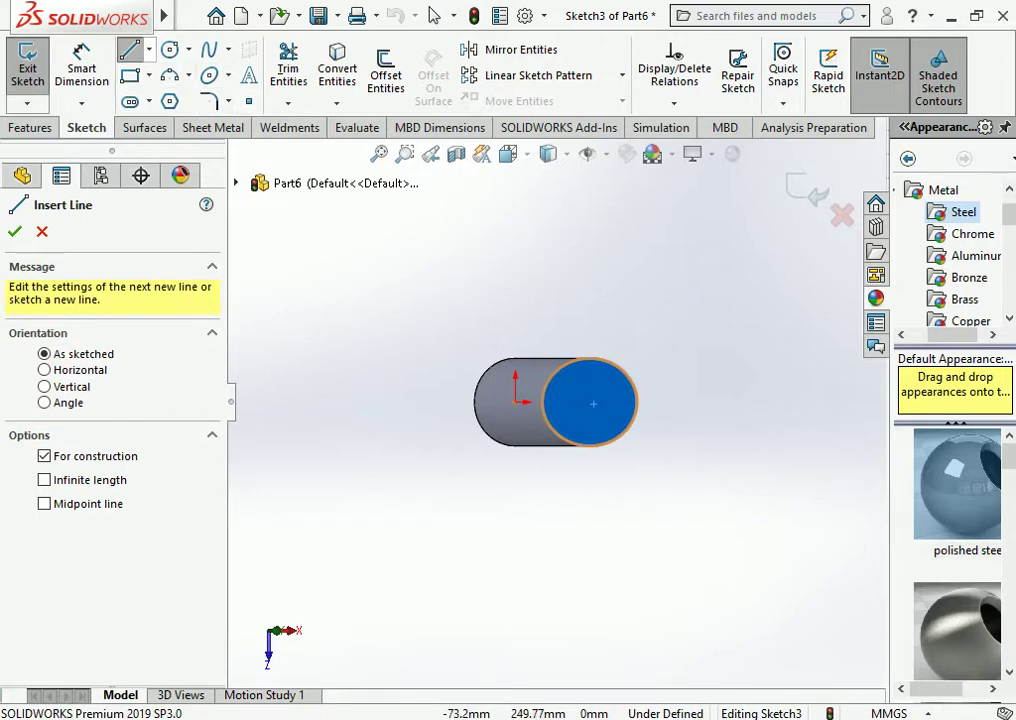
pyautogui.click(149, 49)
pyautogui.click(187, 122)
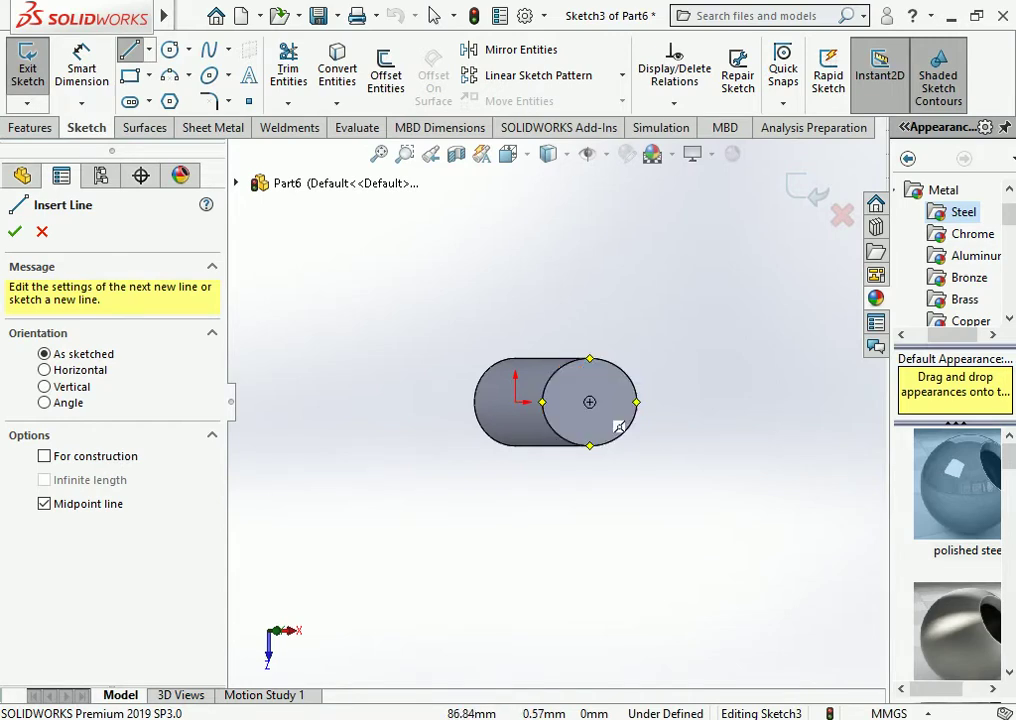
pyautogui.click(590, 402)
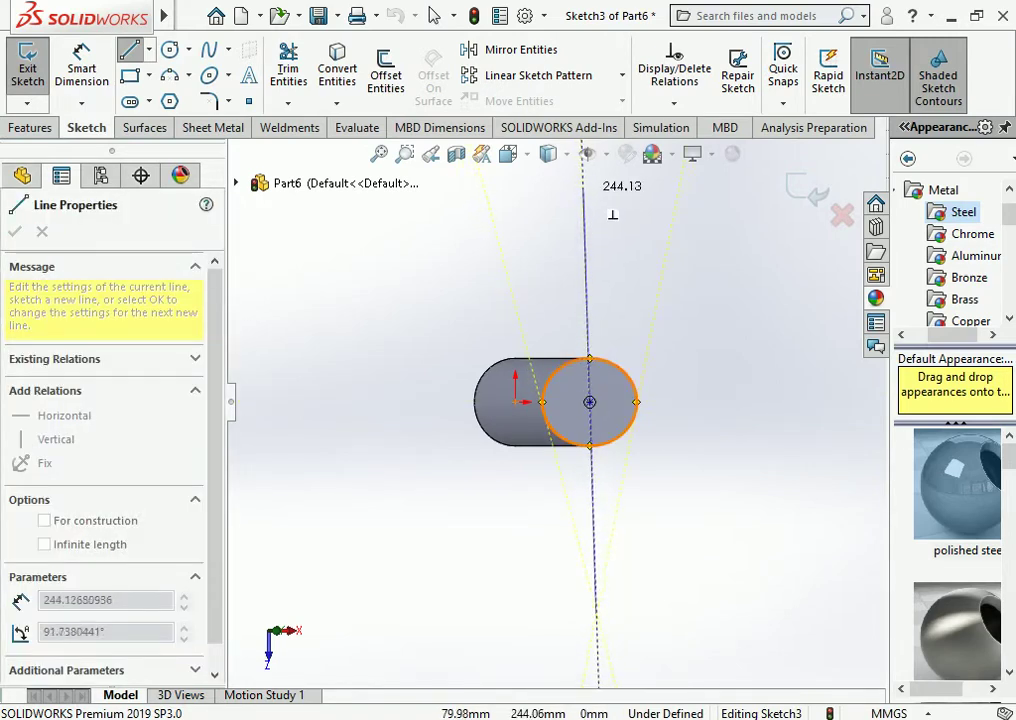
pyautogui.scroll(3, 605, 232)
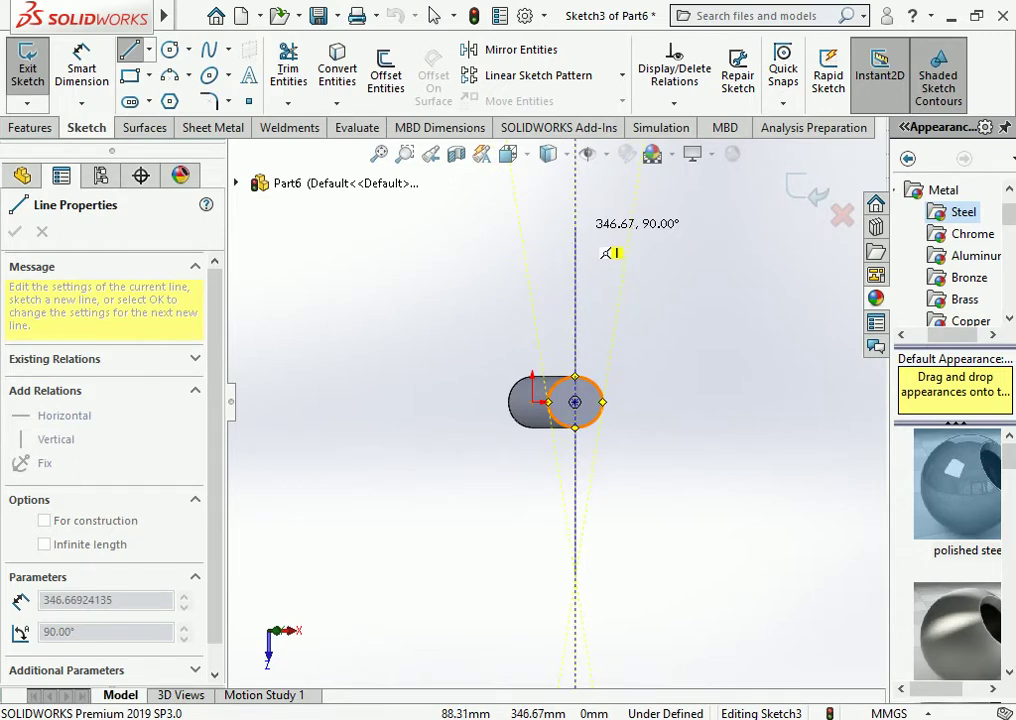
pyautogui.click(605, 253)
pyautogui.press('Escape')
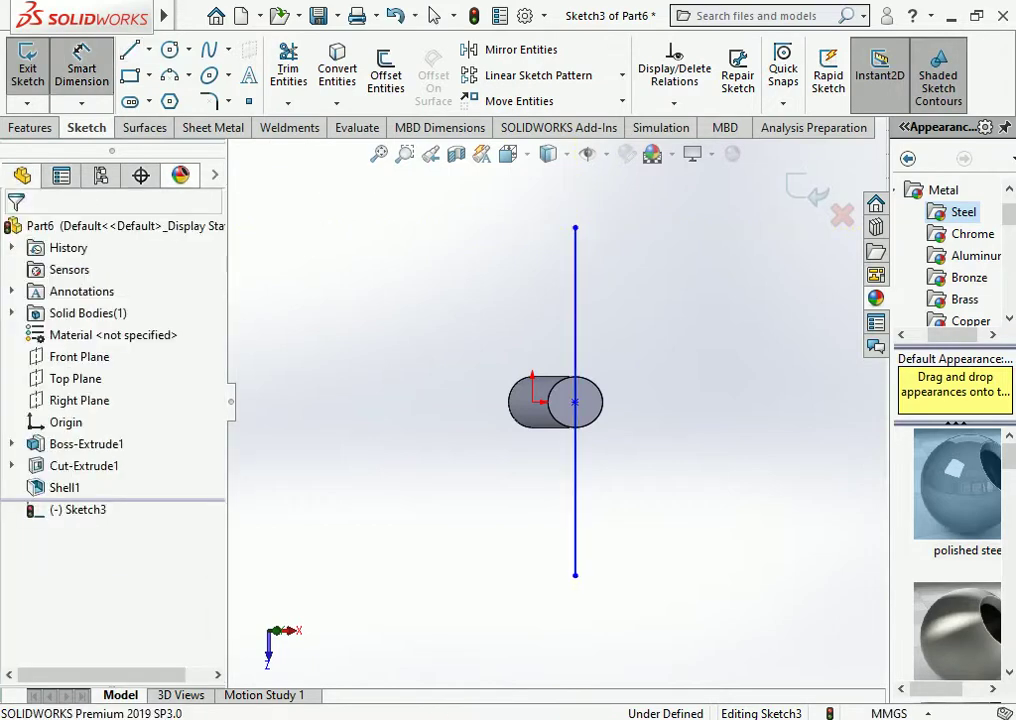
# Dimension the vertical line's length to 650 mm
pyautogui.click(575, 340)
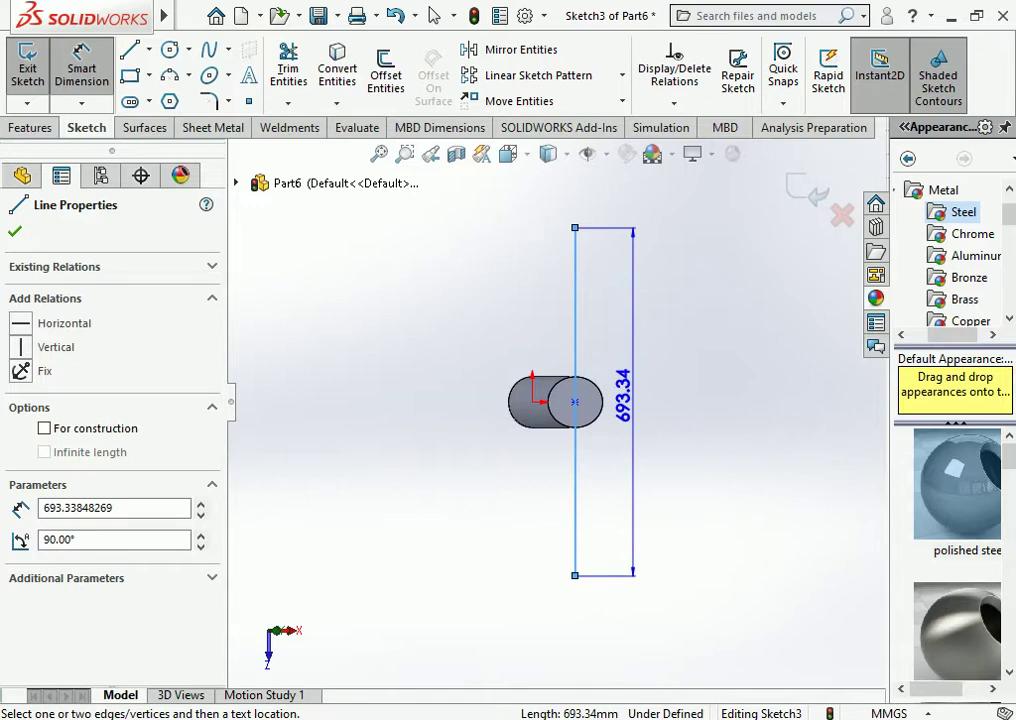
pyautogui.click(625, 395)
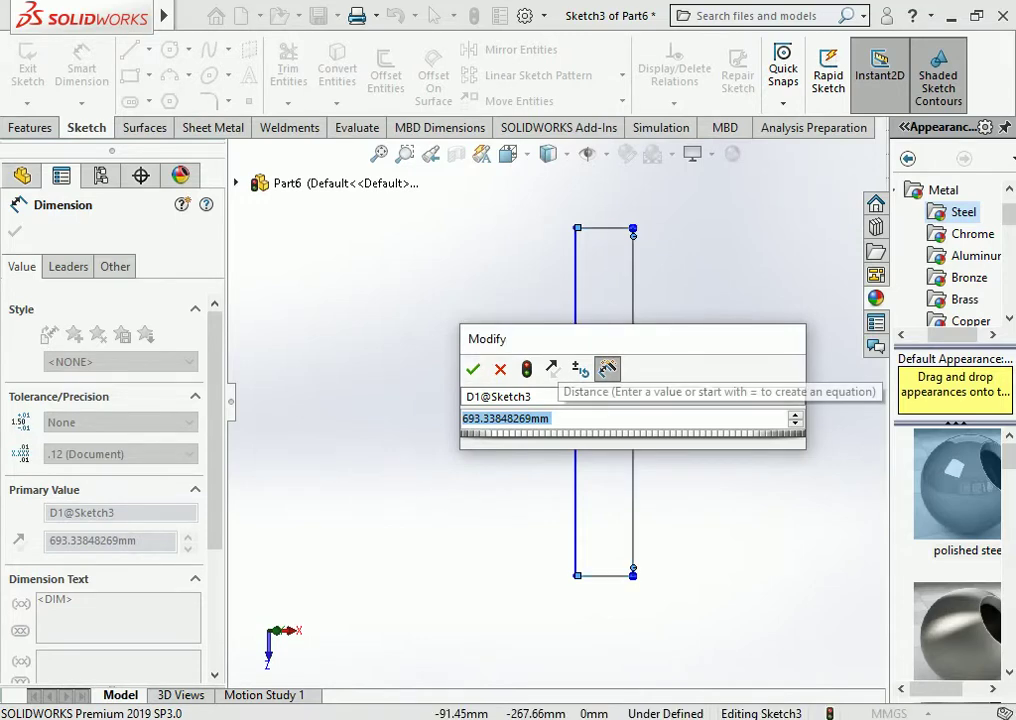
pyautogui.write('650.00mm')
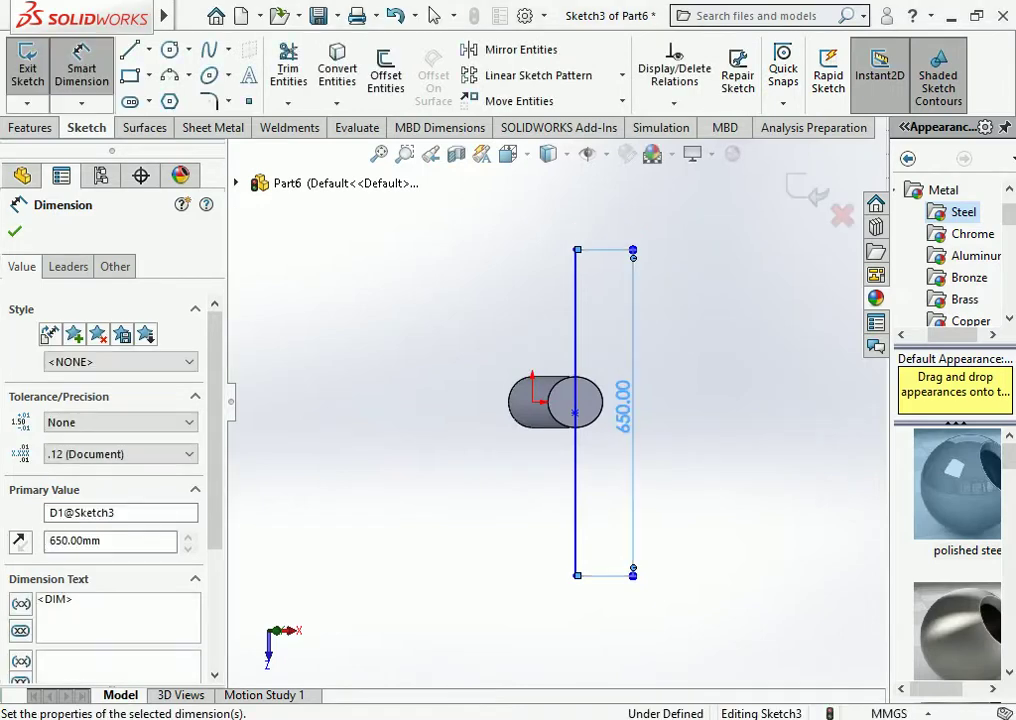
pyautogui.click(787, 177)
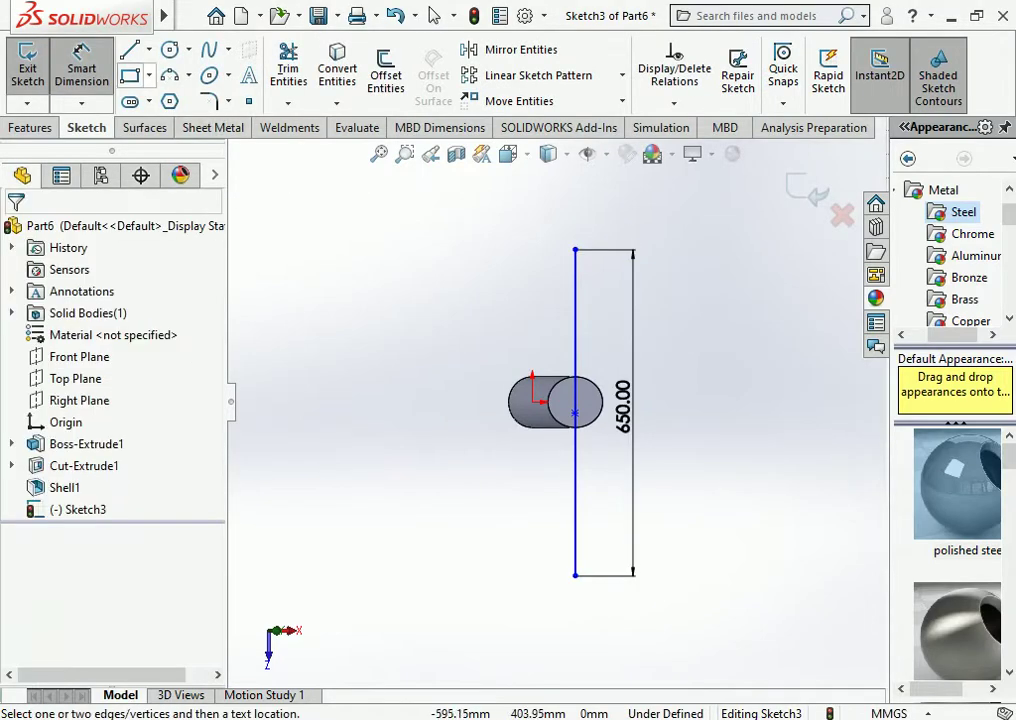
# Add a horizontal centerline across the circle and make its midpoint coincident with the vertical line
pyautogui.click(148, 49)
pyautogui.click(165, 98)
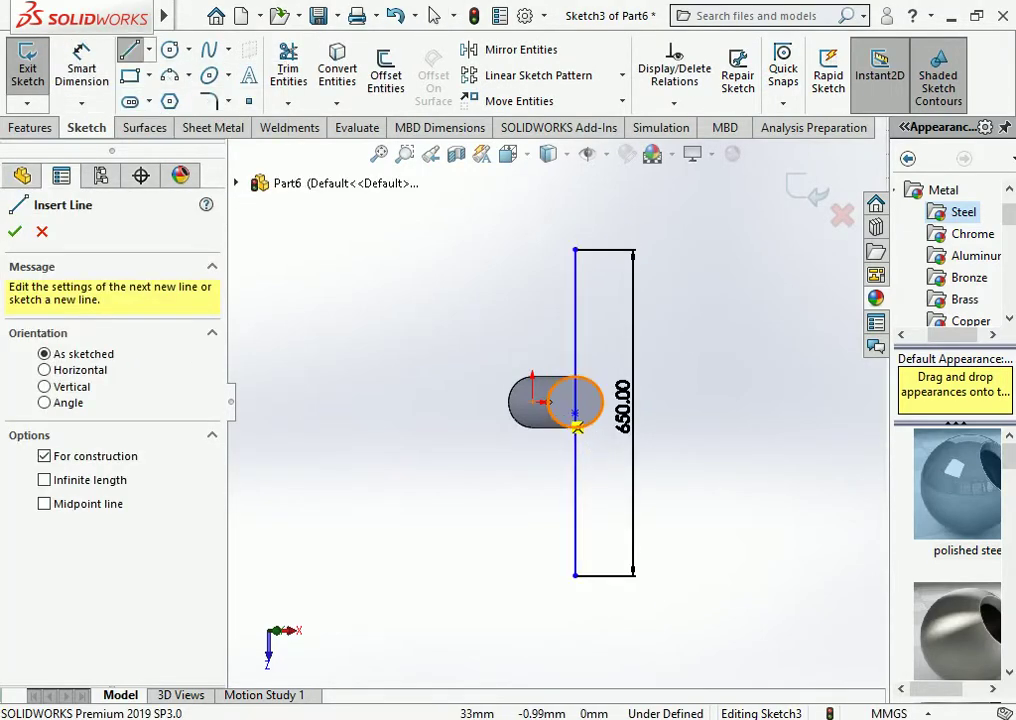
pyautogui.moveTo(602, 401); pyautogui.dragTo(548, 401)
pyautogui.press('Escape')
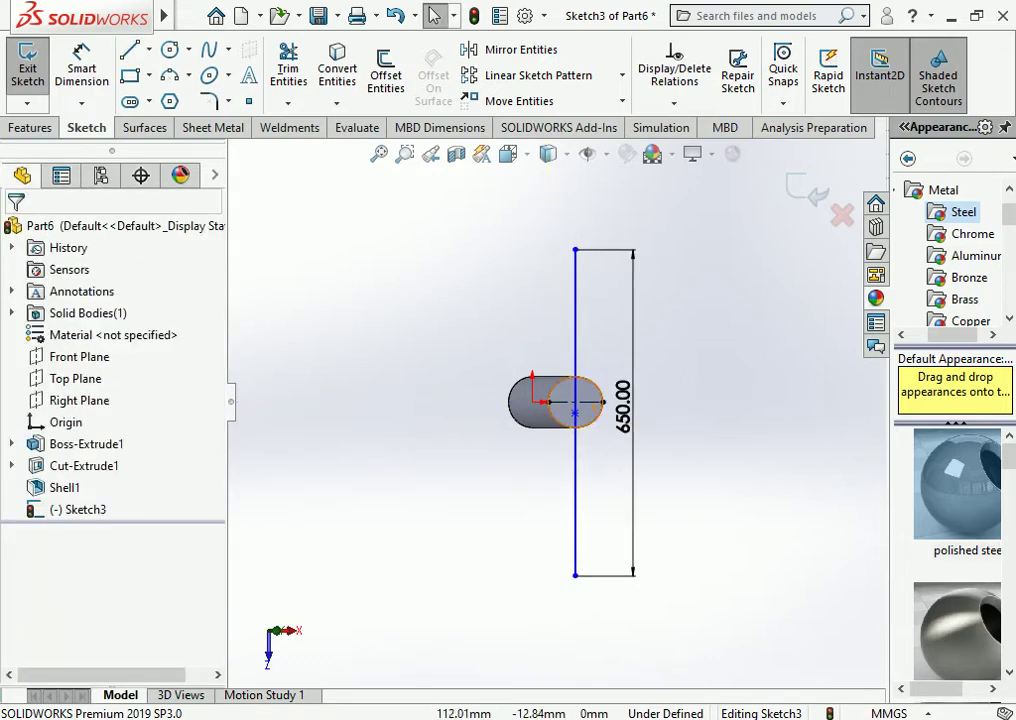
pyautogui.click(575, 412)
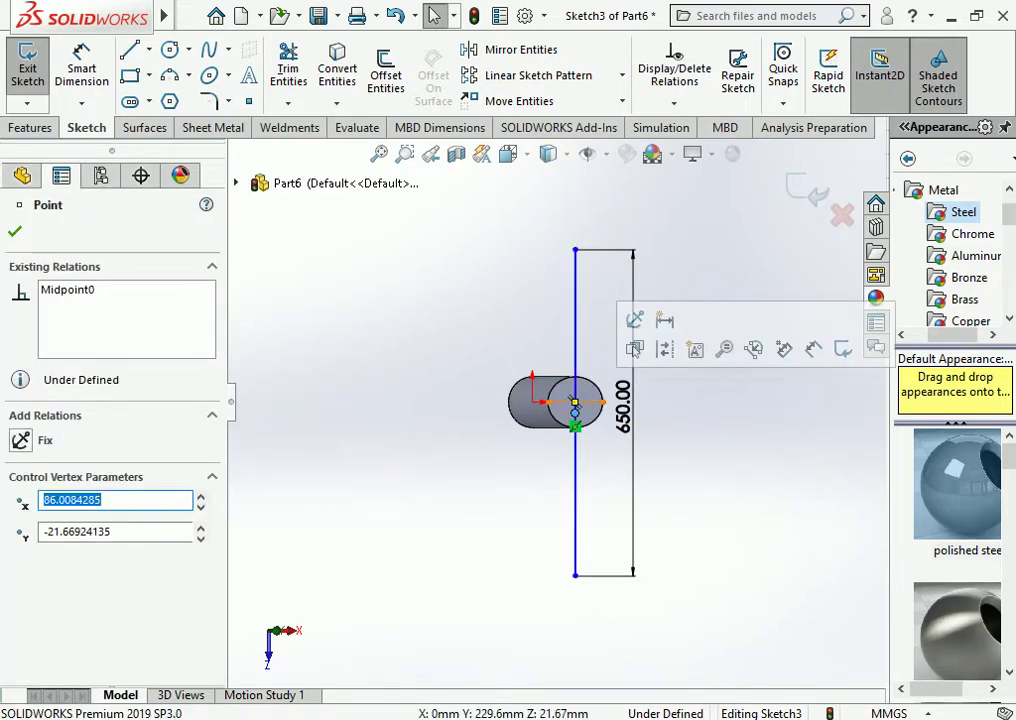
pyautogui.click(590, 401)
pyautogui.keyDown('ctrl'); pyautogui.click(575, 412); pyautogui.keyUp('ctrl')
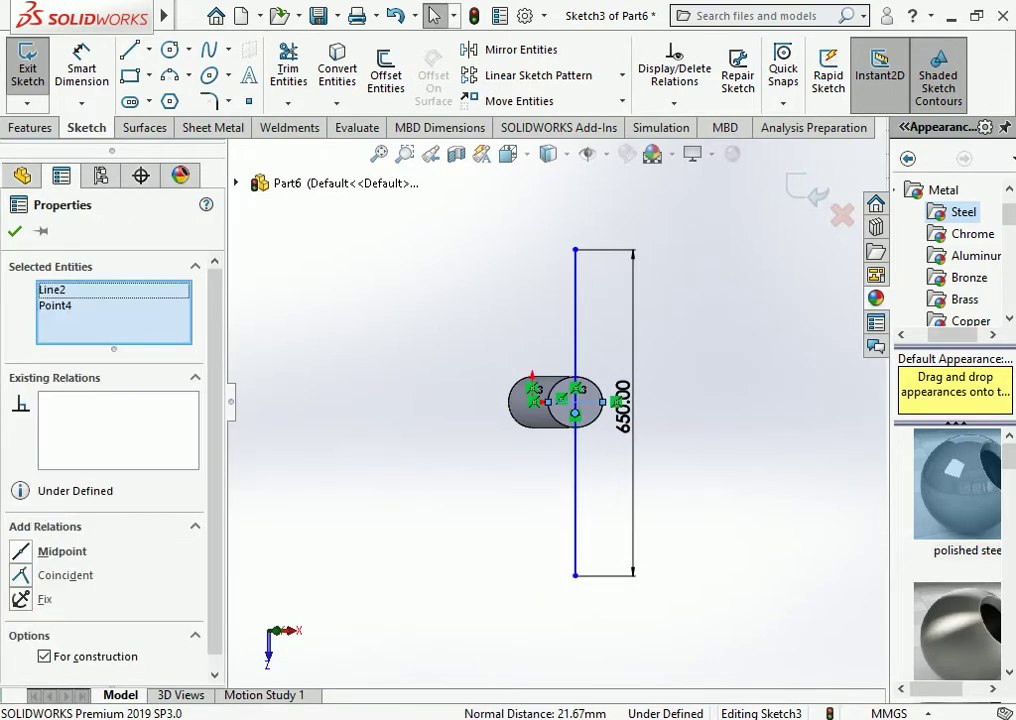
pyautogui.click(20, 575)
pyautogui.press('Escape')
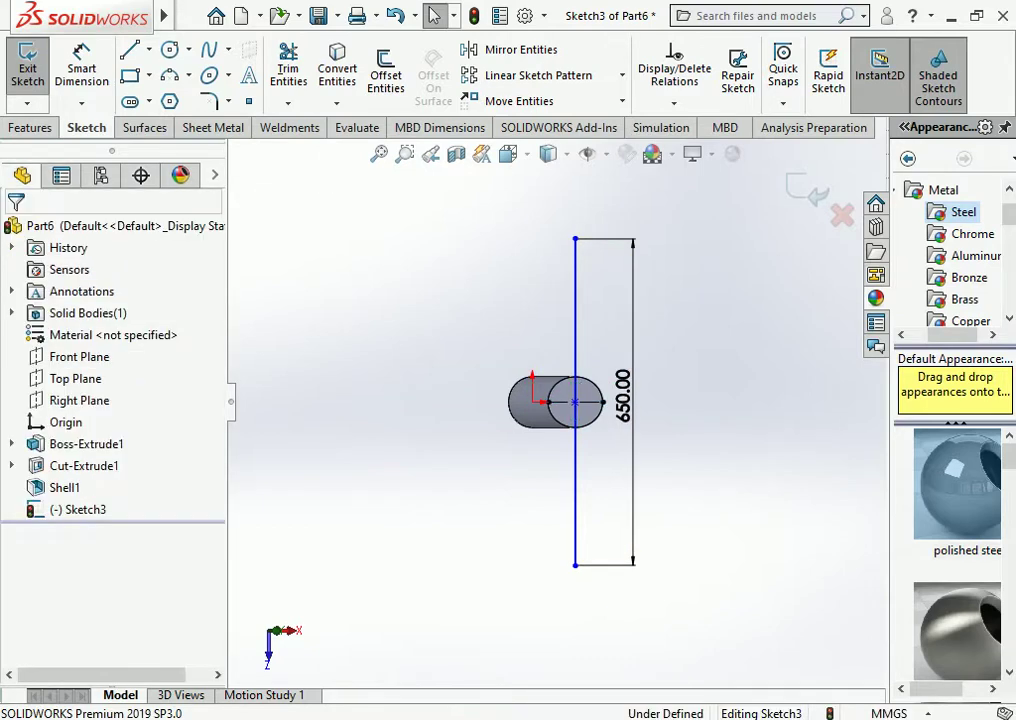
pyautogui.moveTo(560, 400)
pyautogui.mouseDown(button='middle')
pyautogui.moveTo(600, 380)
pyautogui.moveTo(540, 380)
pyautogui.mouseUp(button='middle')
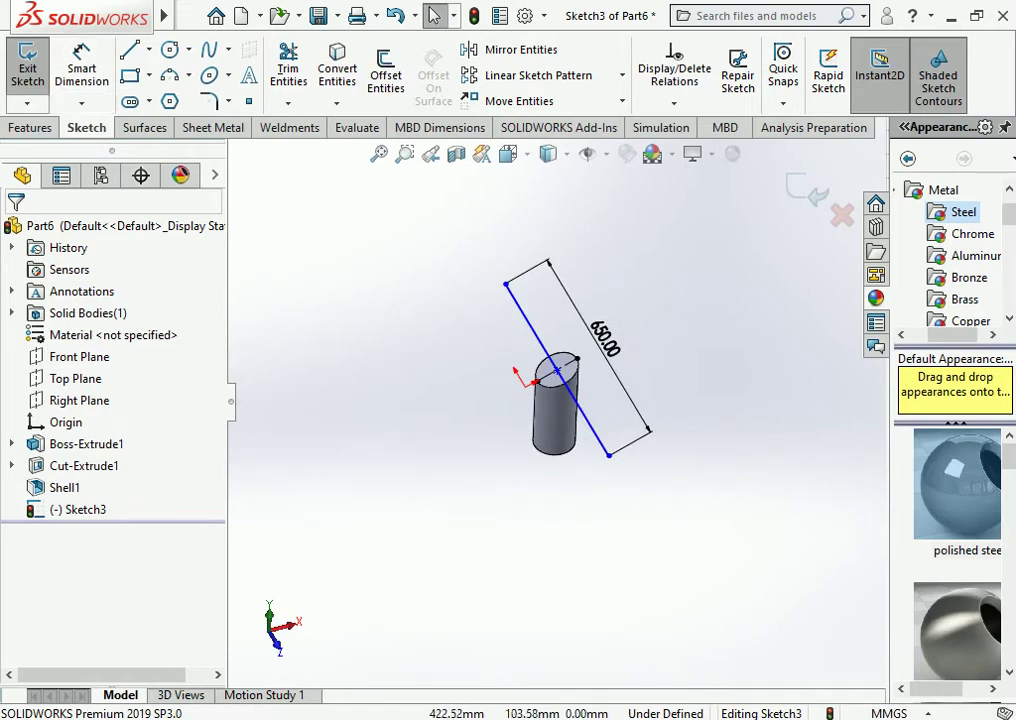
# Exit the sketch, save the part as BKT in 6M SOLAR POLE, and start a new document
pyautogui.click(808, 188)
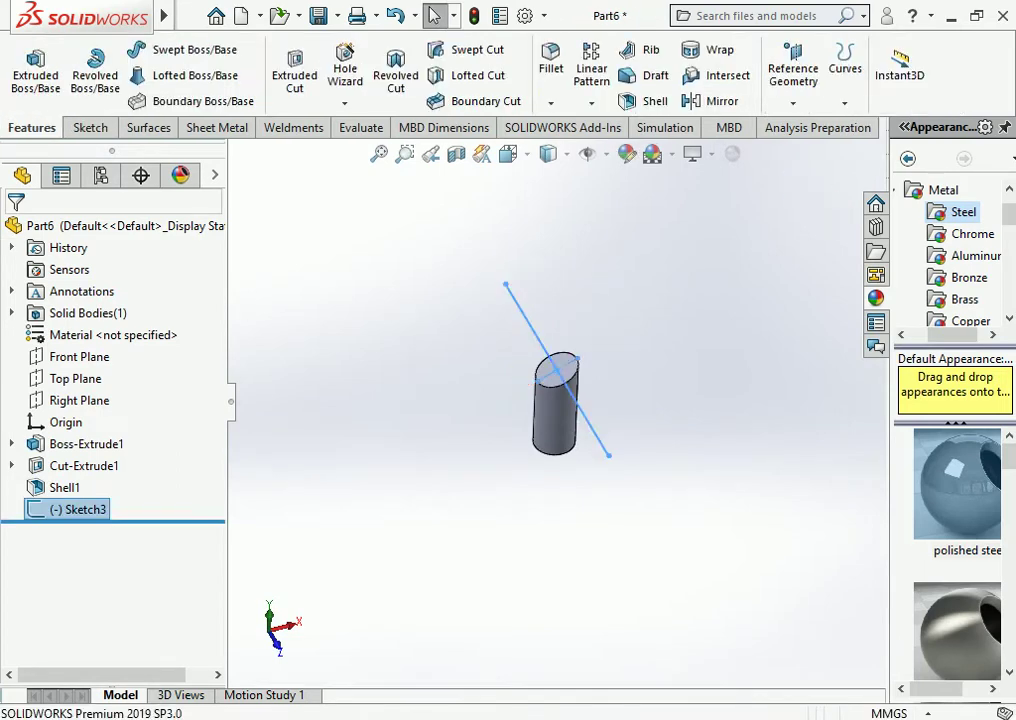
pyautogui.moveTo(415, 250)
pyautogui.mouseDown(button='middle')
pyautogui.moveTo(225, 490)
pyautogui.moveTo(300, 420)
pyautogui.moveTo(380, 320)
pyautogui.moveTo(412, 259)
pyautogui.mouseUp(button='middle')
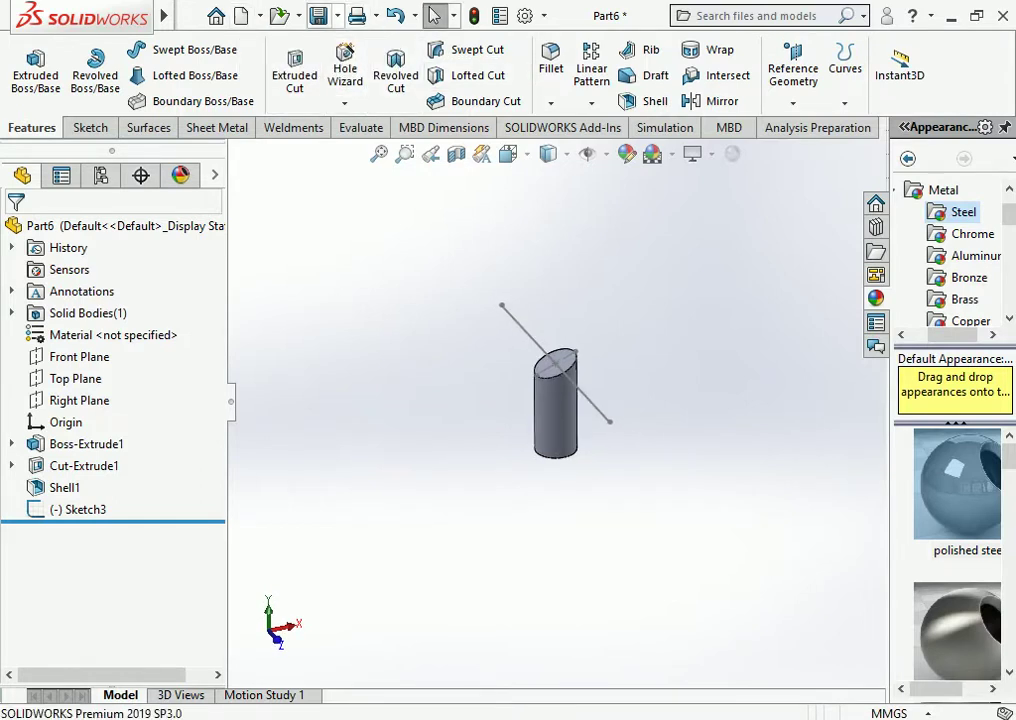
pyautogui.click(318, 15)
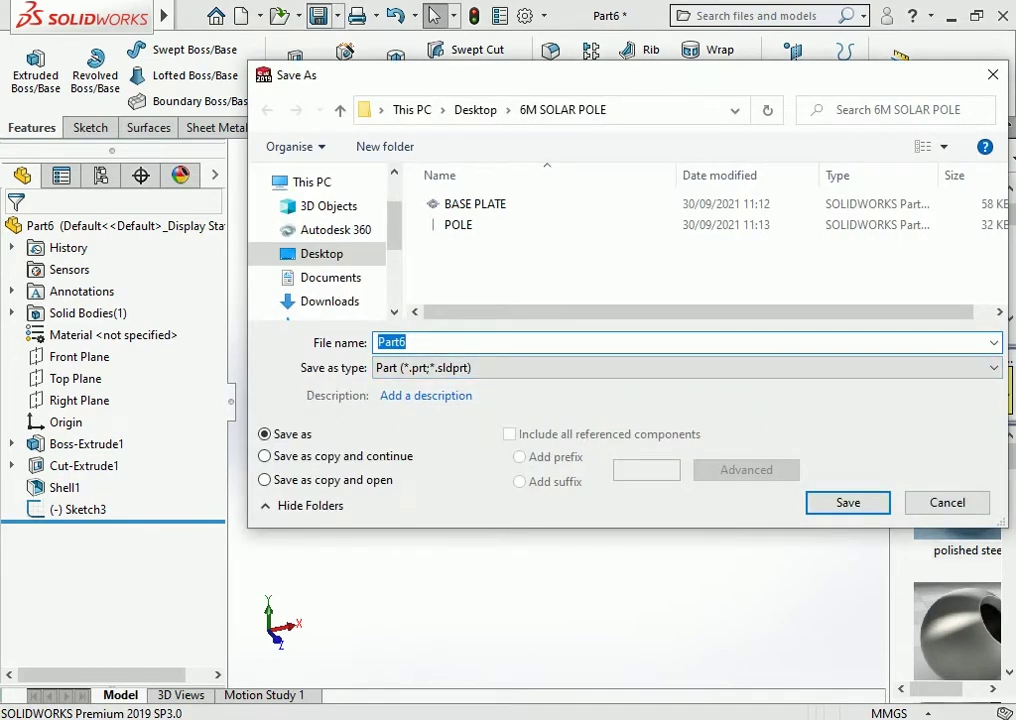
pyautogui.write('P')
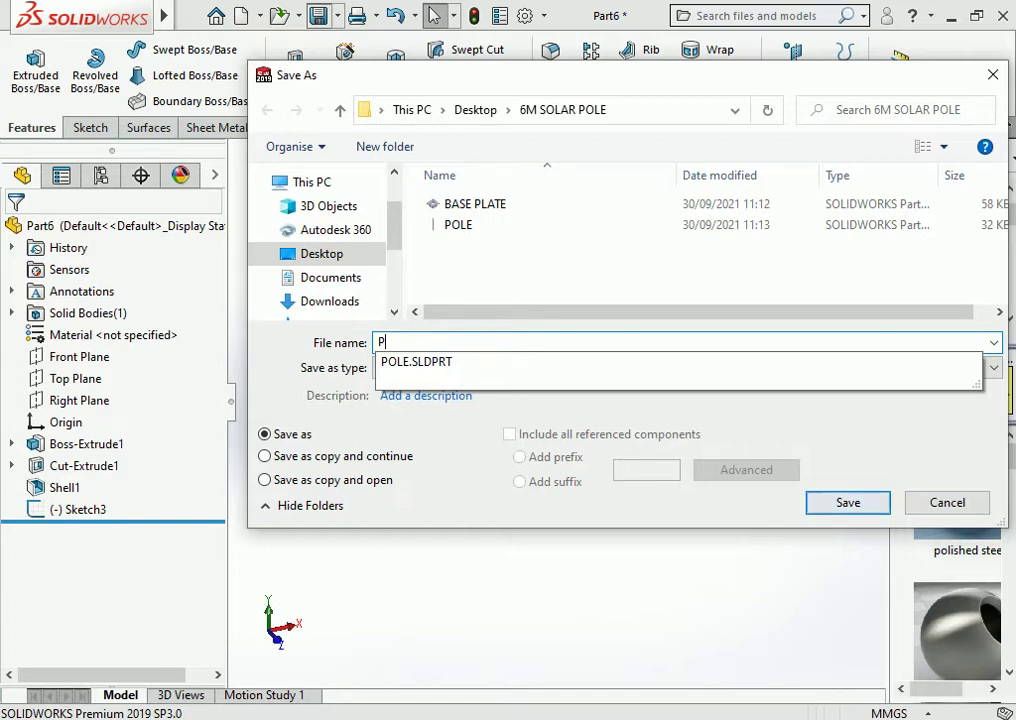
pyautogui.press('BackSpace')
pyautogui.write('B')
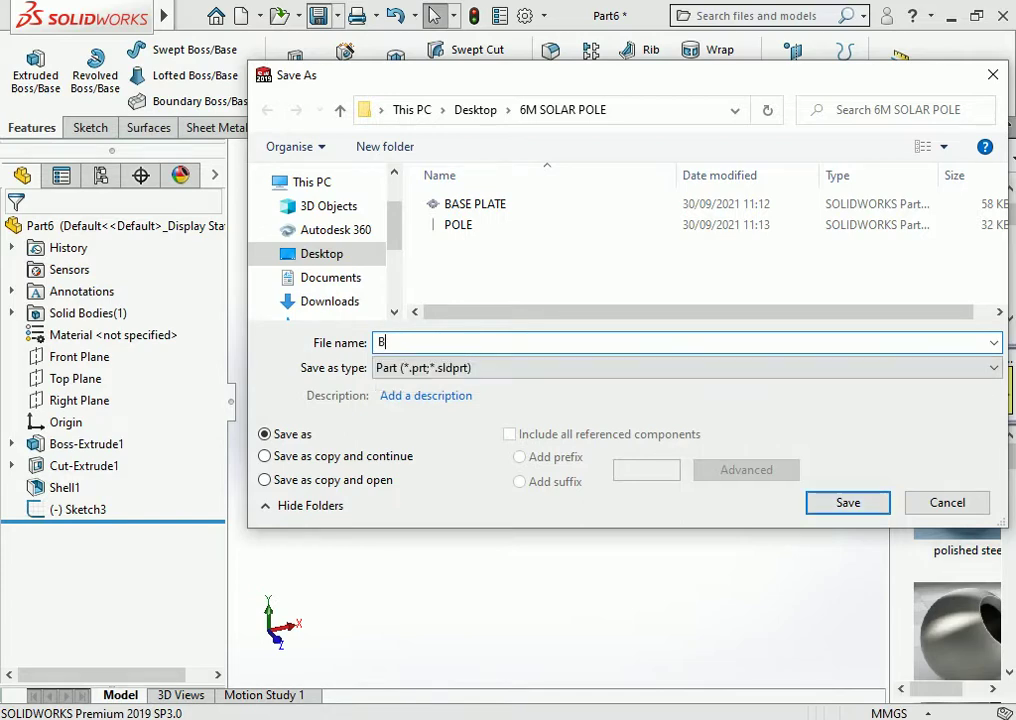
pyautogui.write('KT')
pyautogui.press('Return')
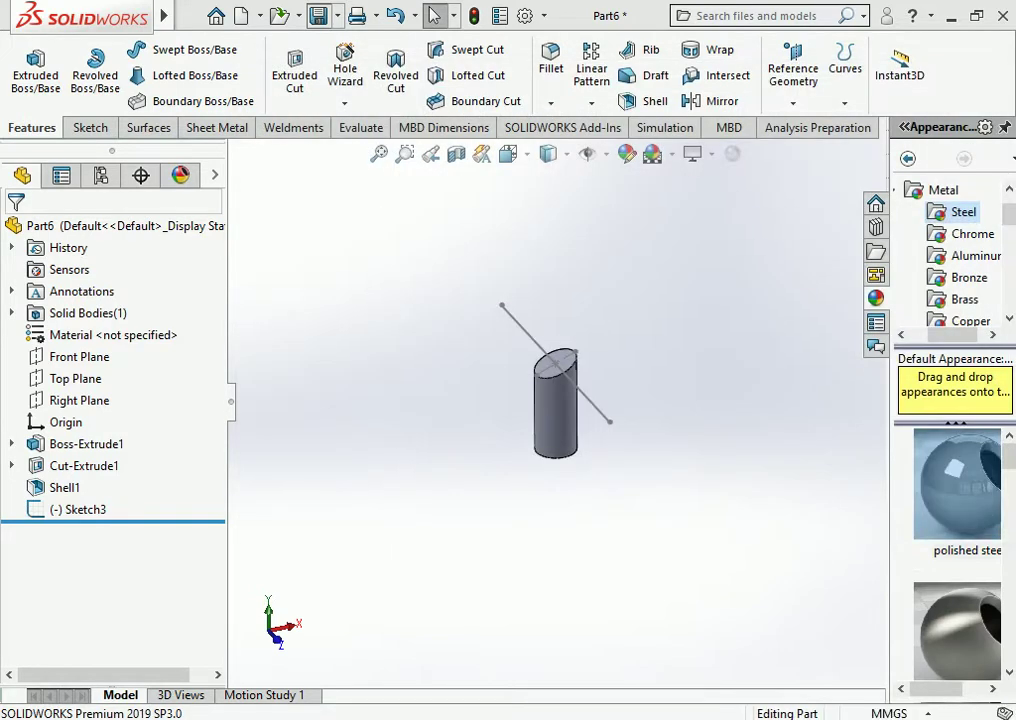
pyautogui.click(241, 15)
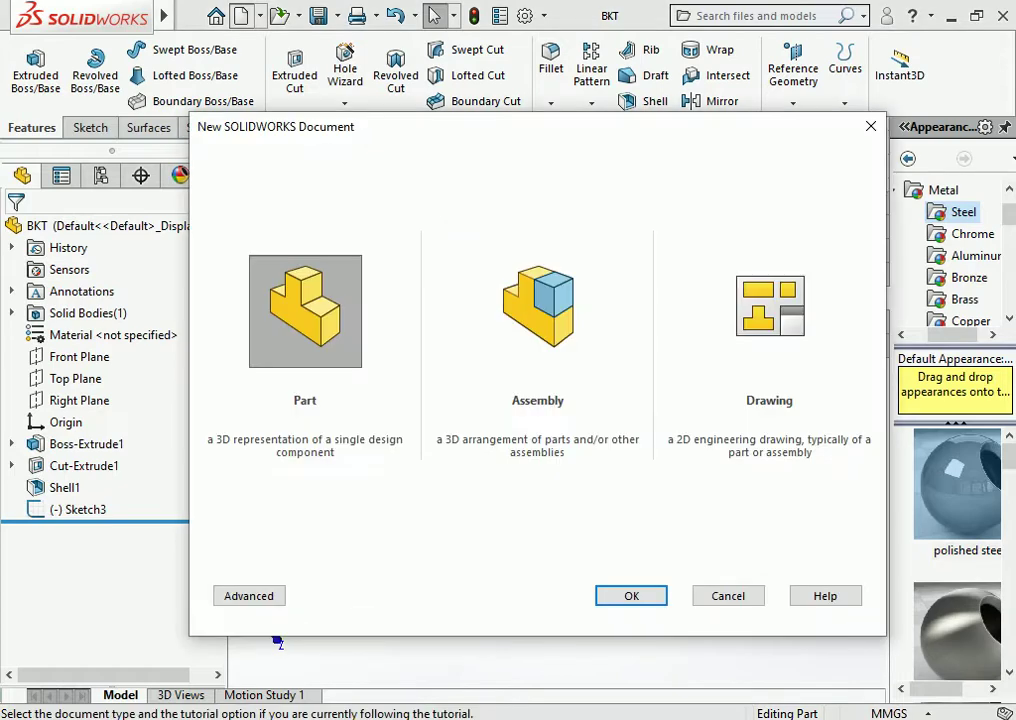
# Create a new part and sketch a C shape on the Front Plane: vertical midpoint line plus two flanges
pyautogui.press('Return')
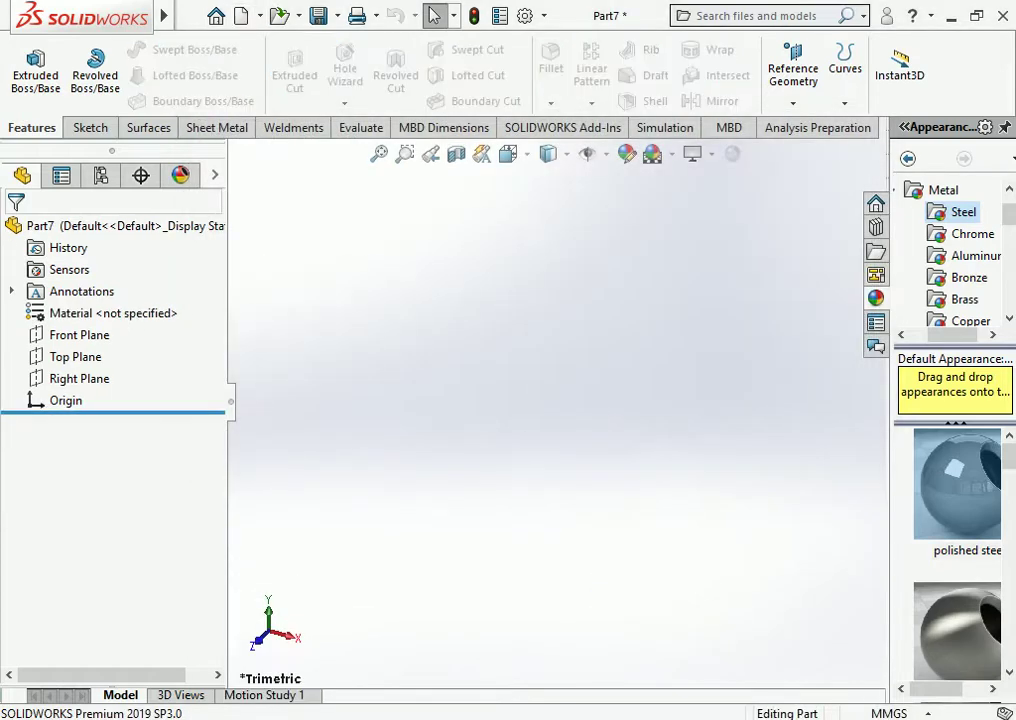
pyautogui.click(80, 335)
pyautogui.click(170, 297)
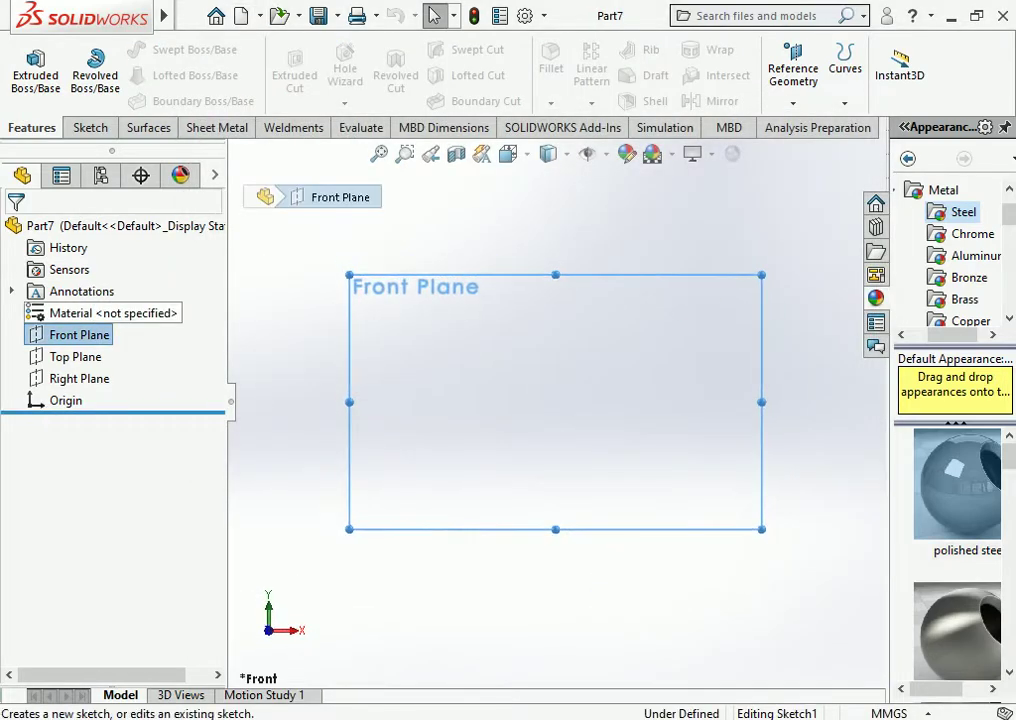
pyautogui.click(128, 50)
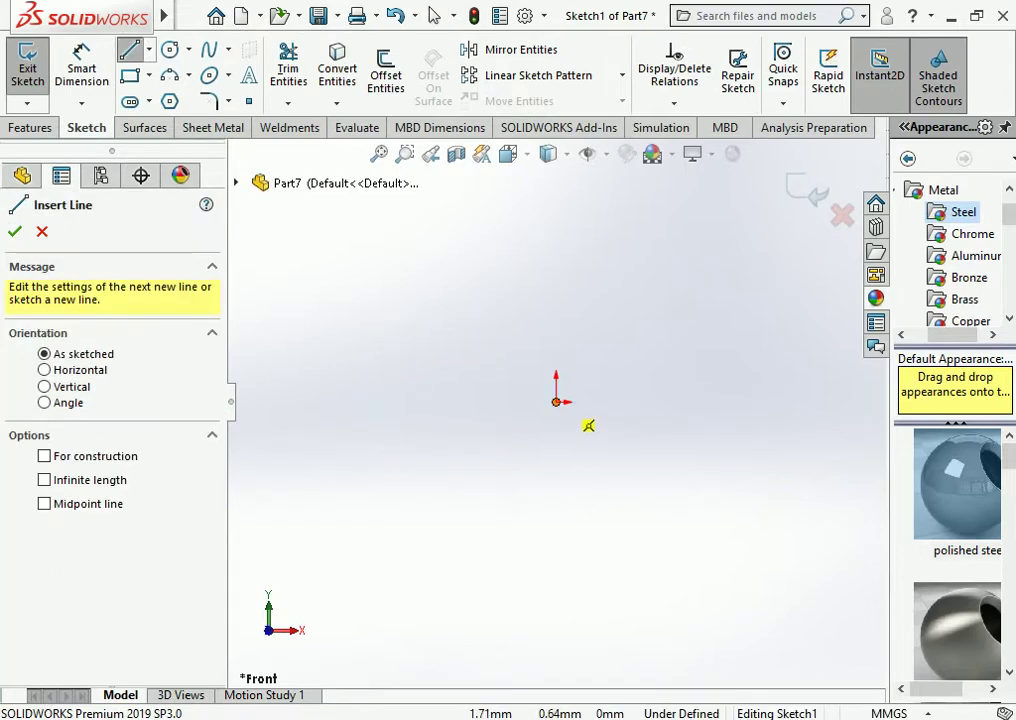
pyautogui.click(148, 50)
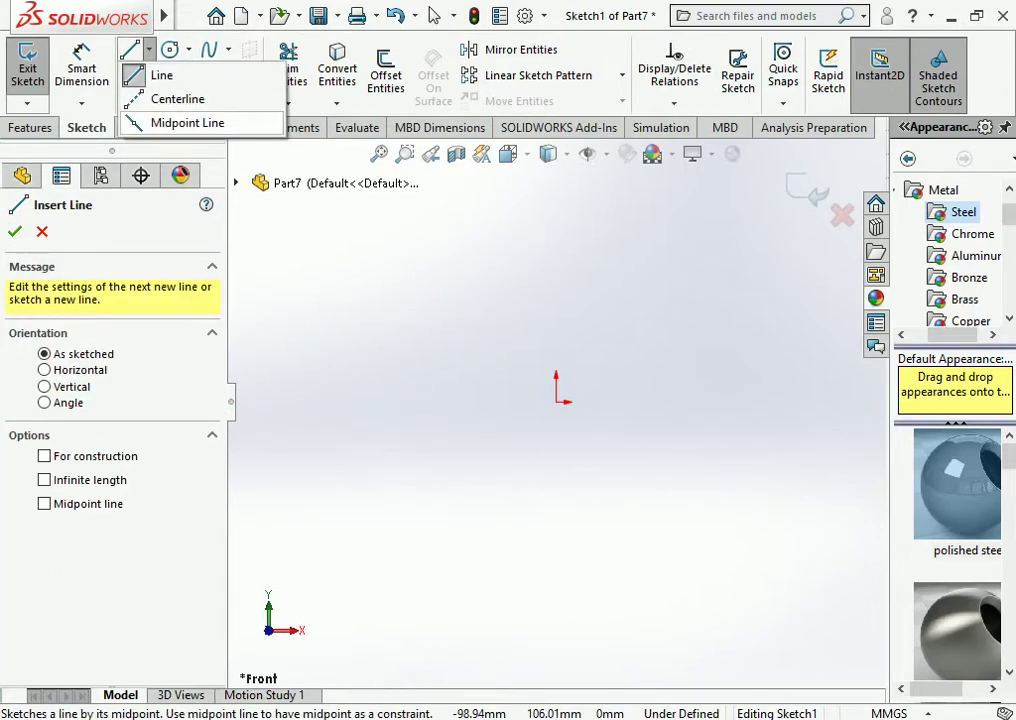
pyautogui.click(165, 122)
pyautogui.click(556, 401)
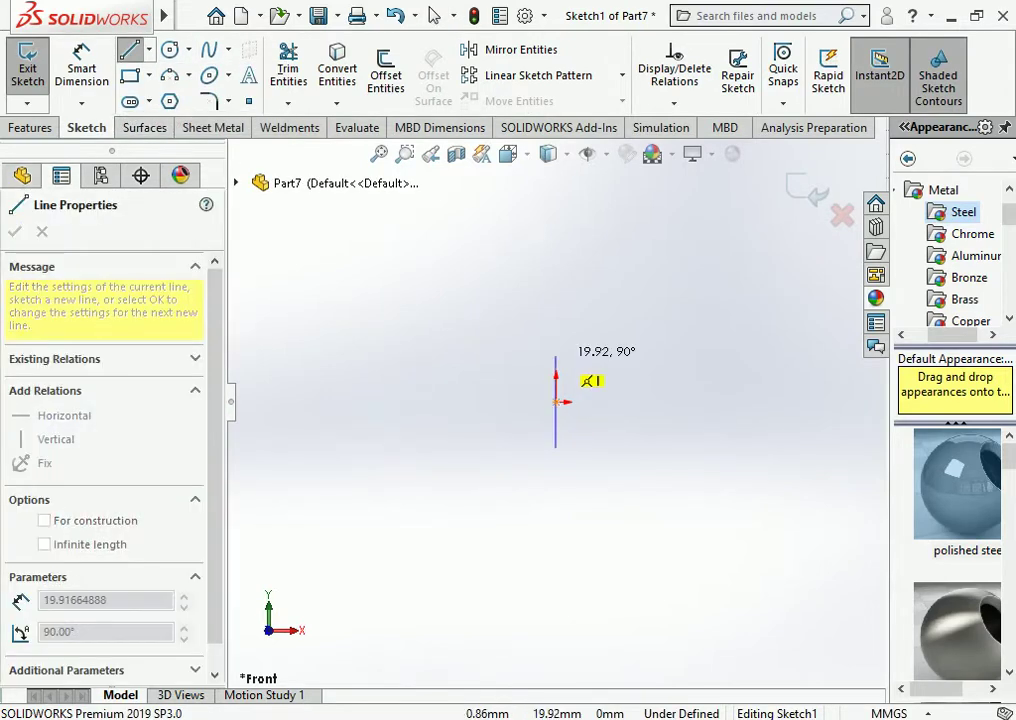
pyautogui.click(556, 355)
pyautogui.press('Escape')
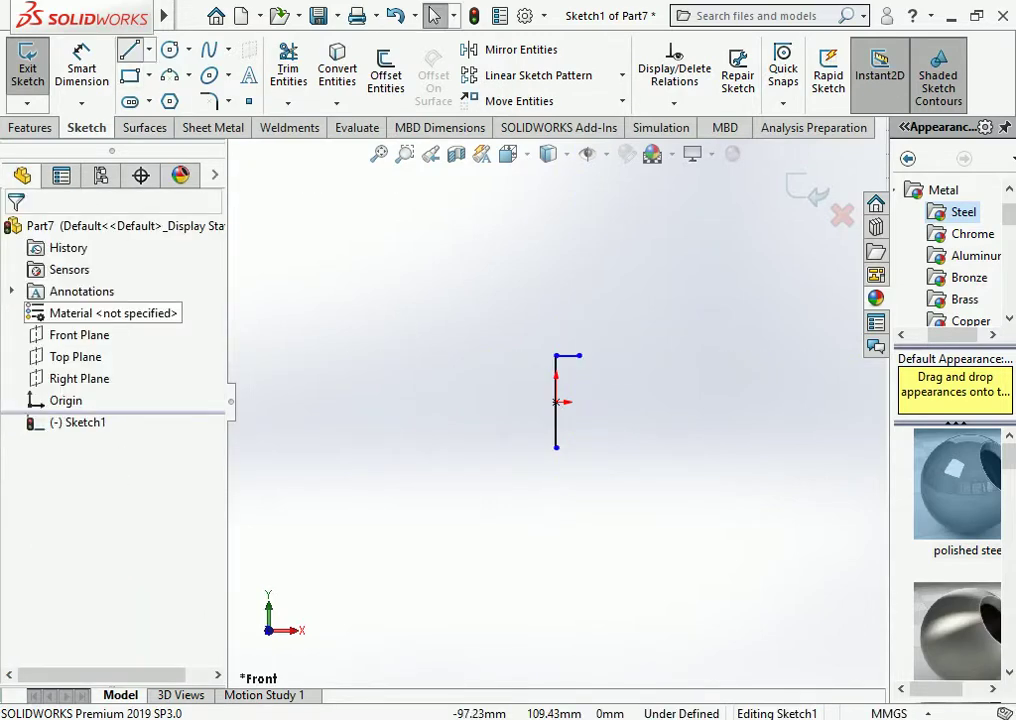
pyautogui.click(128, 50)
pyautogui.click(580, 447)
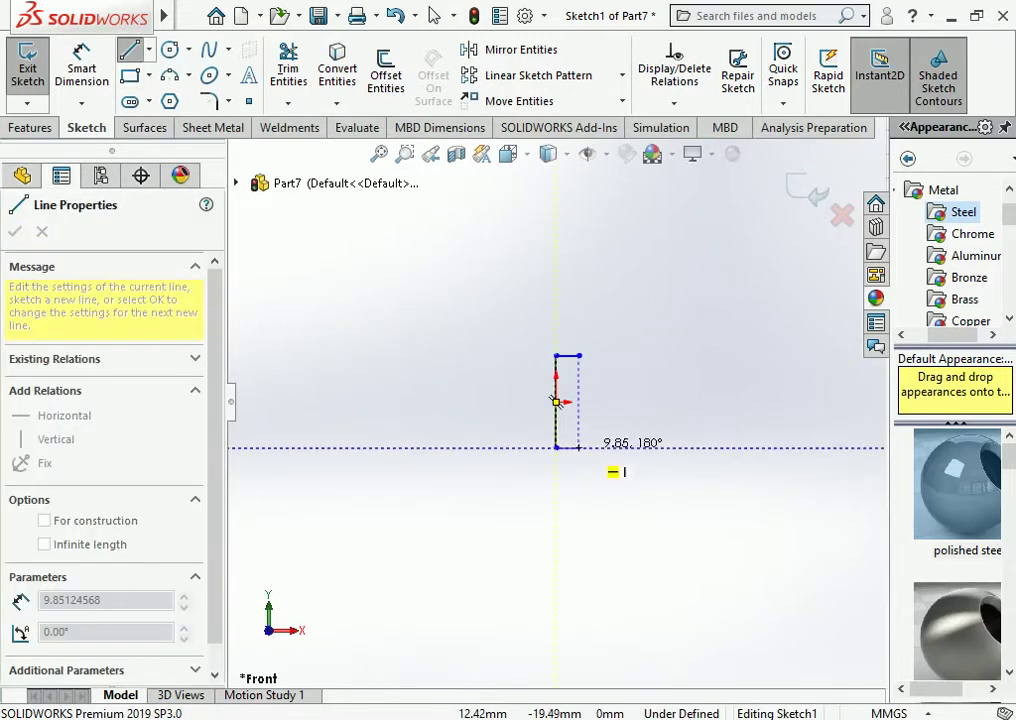
pyautogui.click(556, 447)
# Dimension the C sketch: 75 mm upright, 40 mm top and bottom flanges
pyautogui.click(82, 68)
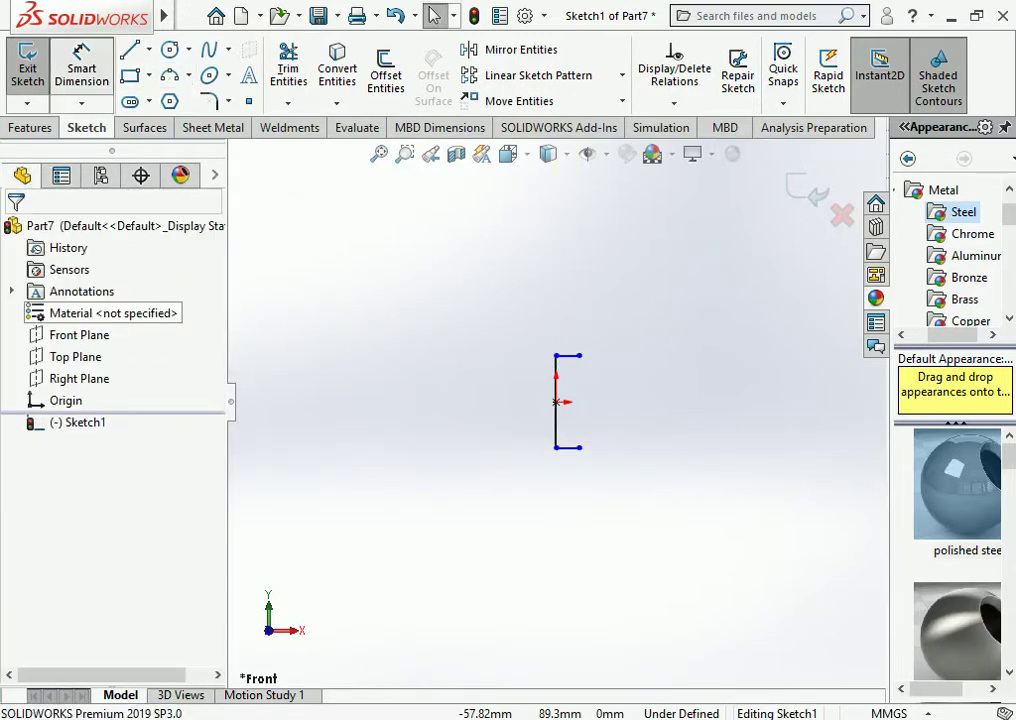
pyautogui.click(556, 402)
pyautogui.click(521, 405)
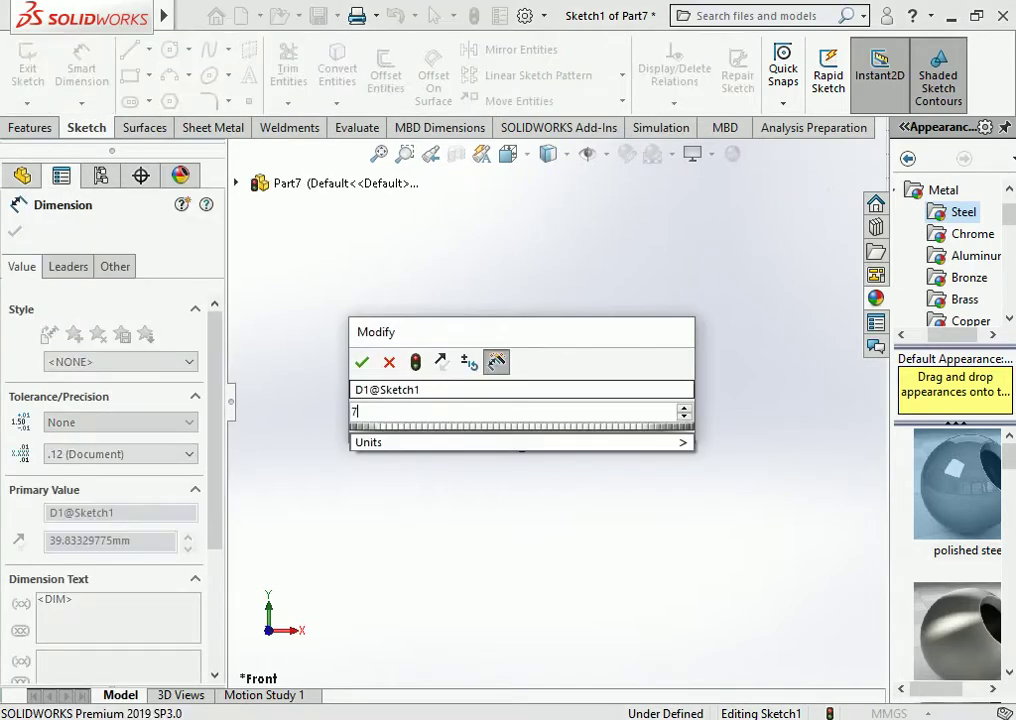
pyautogui.write('75')
pyautogui.press('Return')
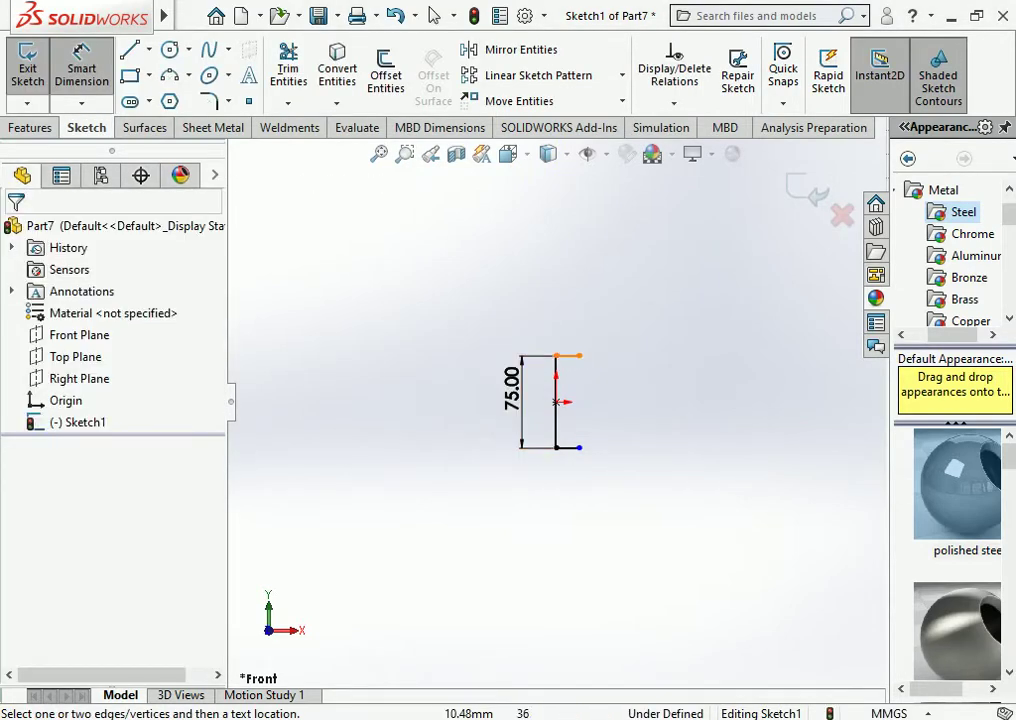
pyautogui.click(568, 355)
pyautogui.click(570, 322)
pyautogui.write('4')
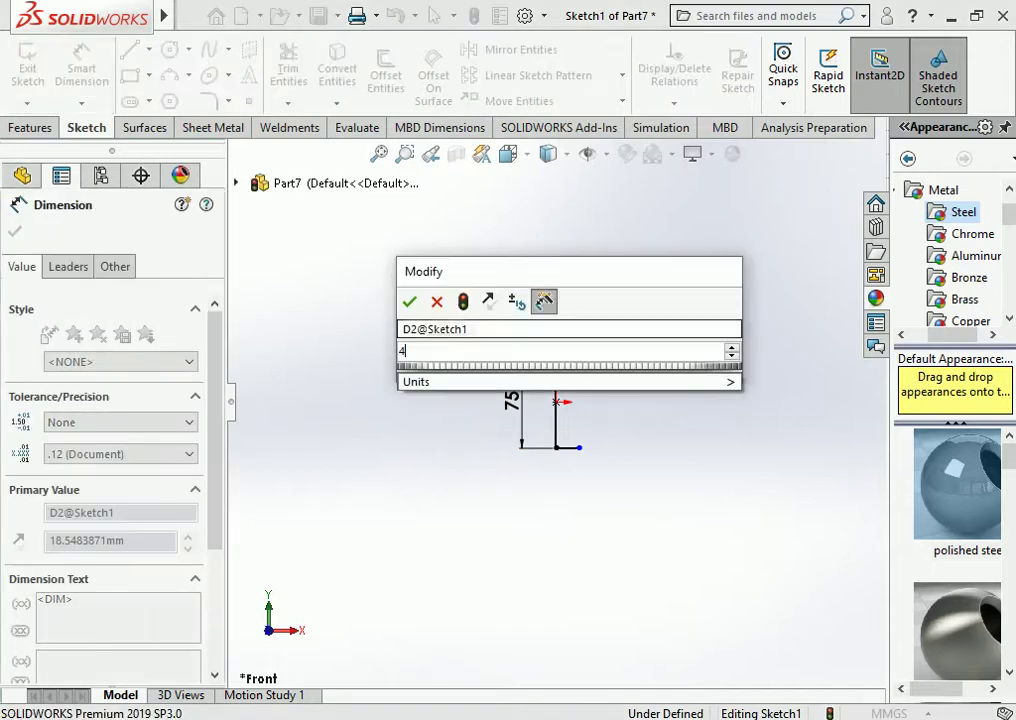
pyautogui.write('0')
pyautogui.press('Return')
pyautogui.click(567, 447)
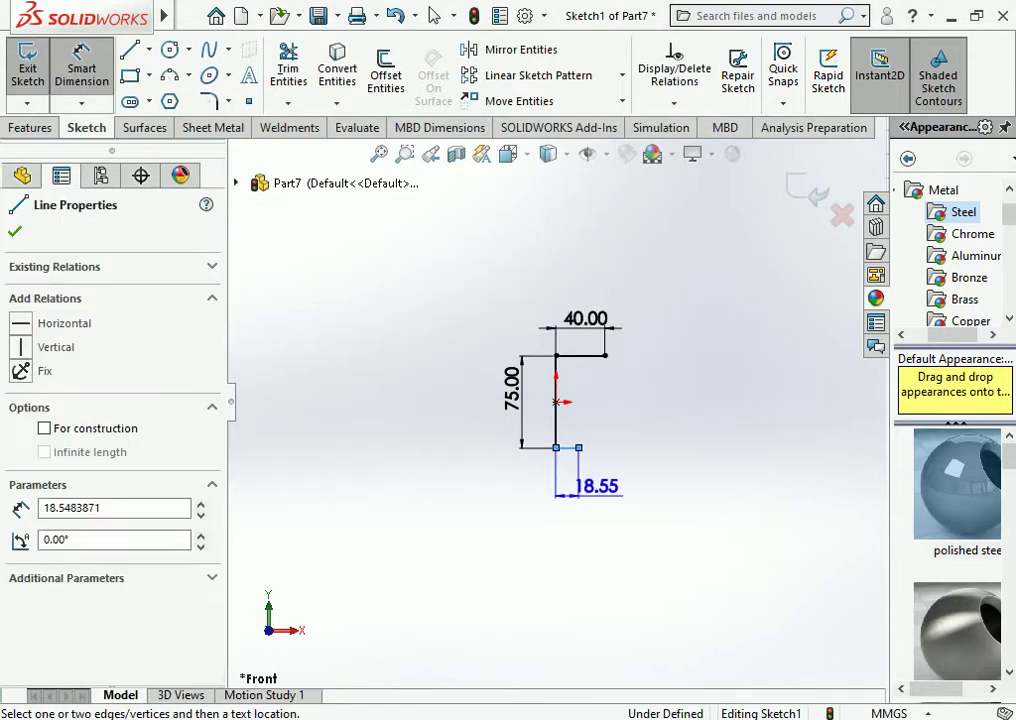
pyautogui.click(598, 487)
pyautogui.write('40')
pyautogui.press('Return')
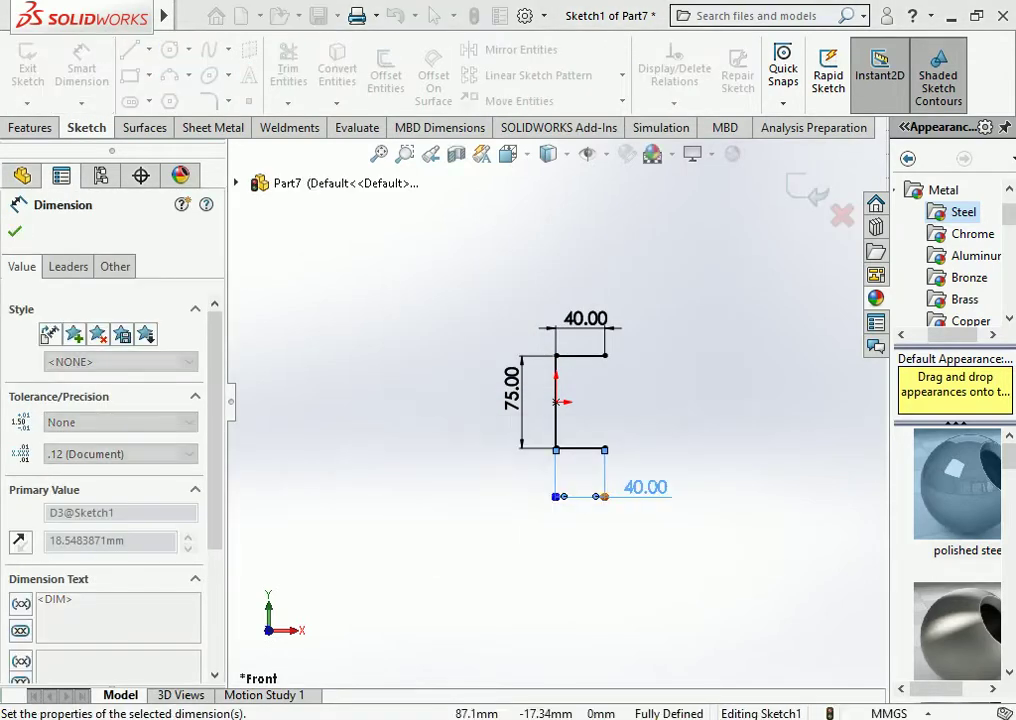
pyautogui.press('Escape')
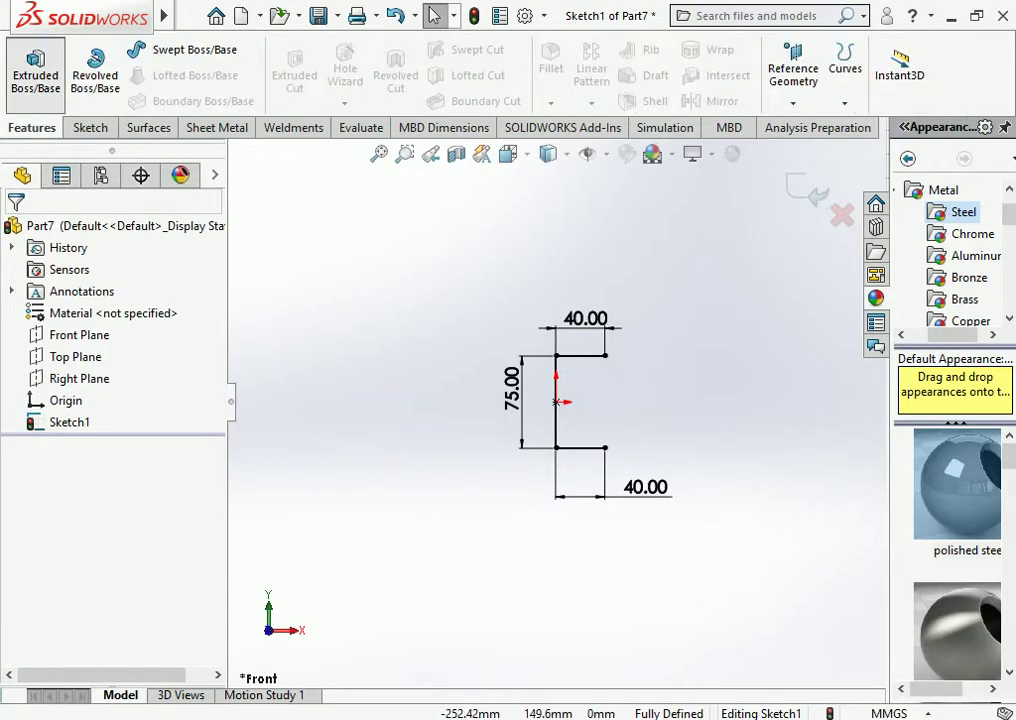
# Extrude the C sketch Mid Plane 650 mm as a thin feature with 5 mm inward walls
pyautogui.click(35, 65)
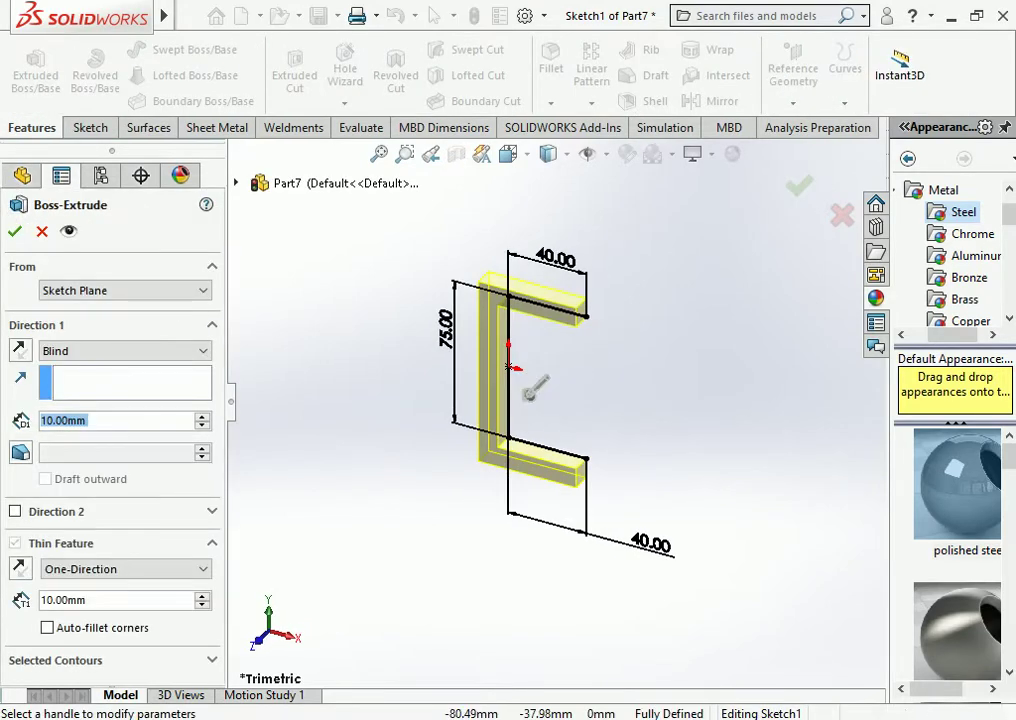
pyautogui.click(100, 600)
pyautogui.write('5')
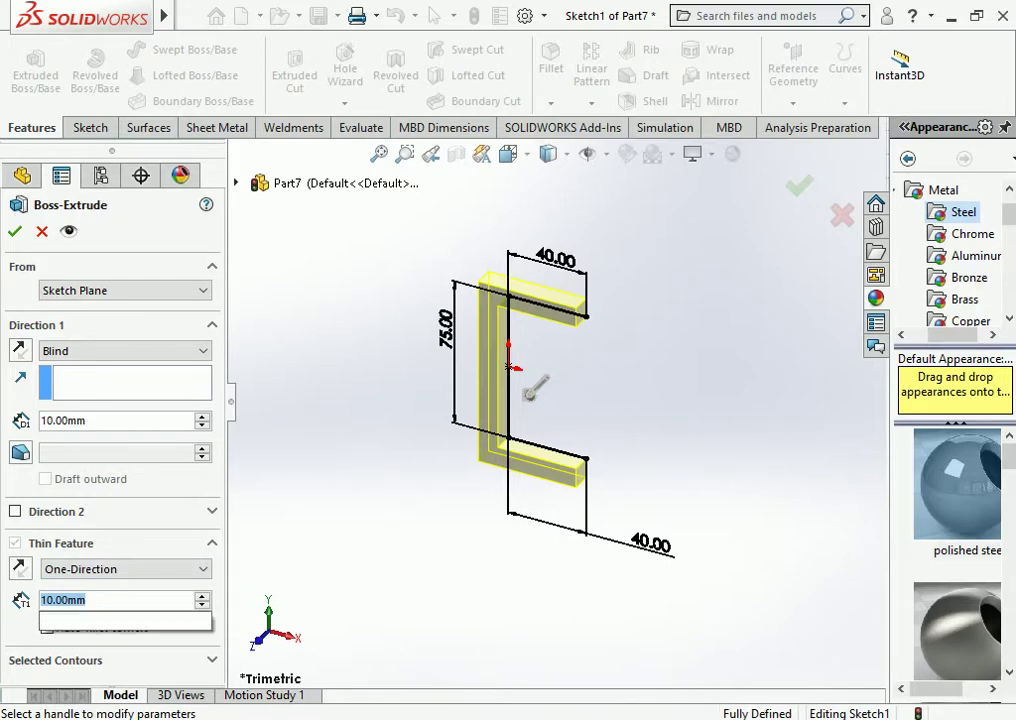
pyautogui.press('Return')
pyautogui.click(20, 568)
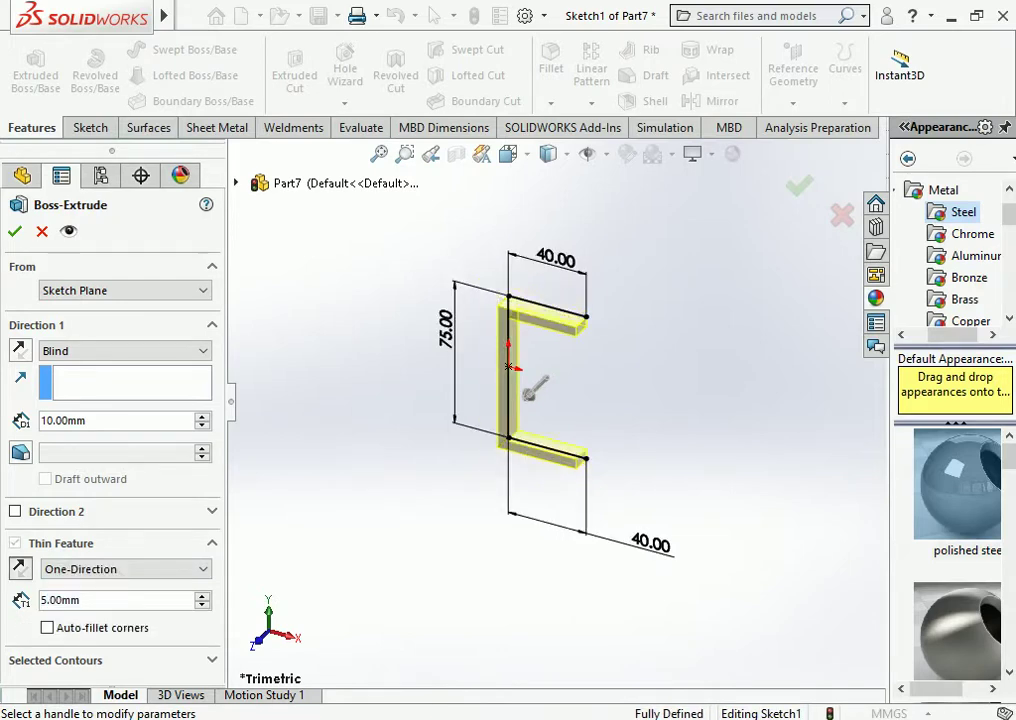
pyautogui.click(125, 351)
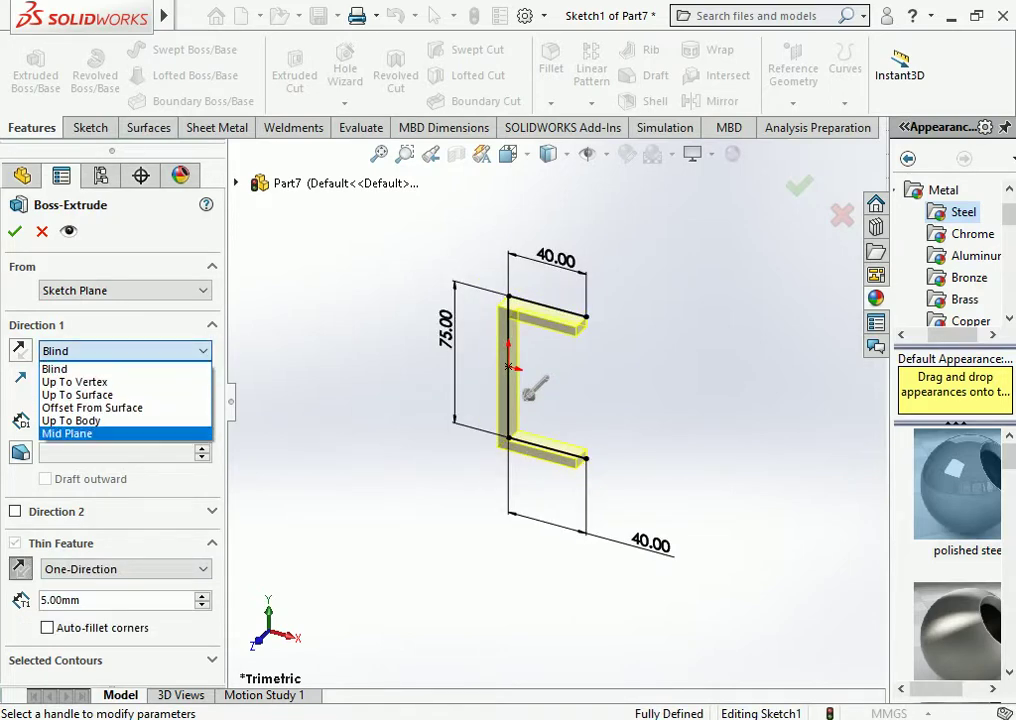
pyautogui.click(68, 432)
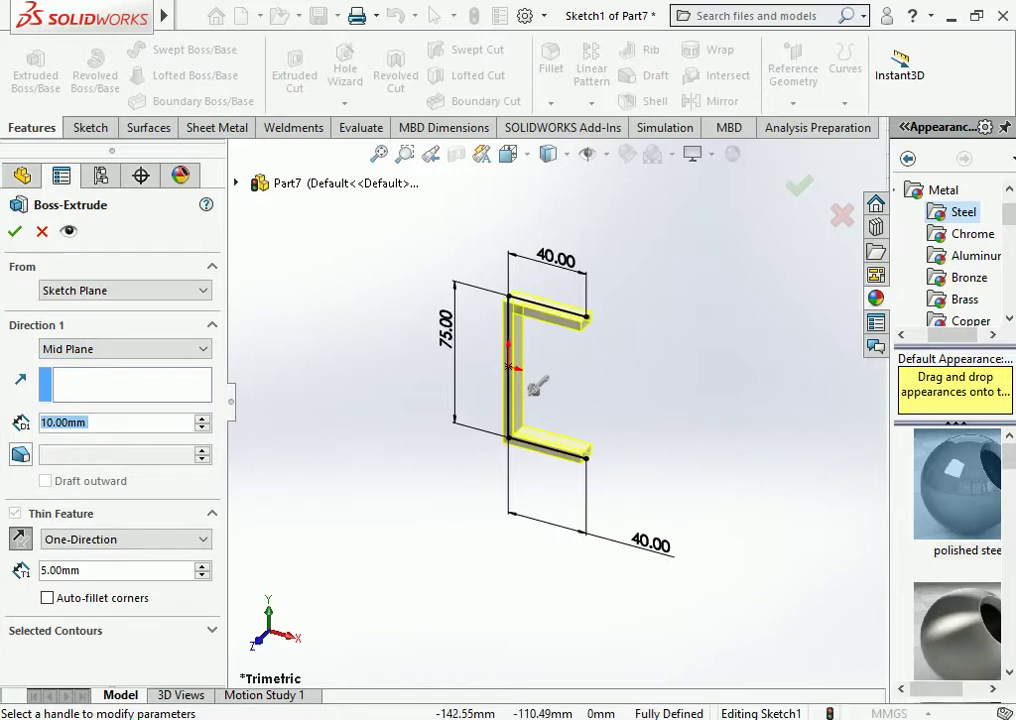
pyautogui.write('650')
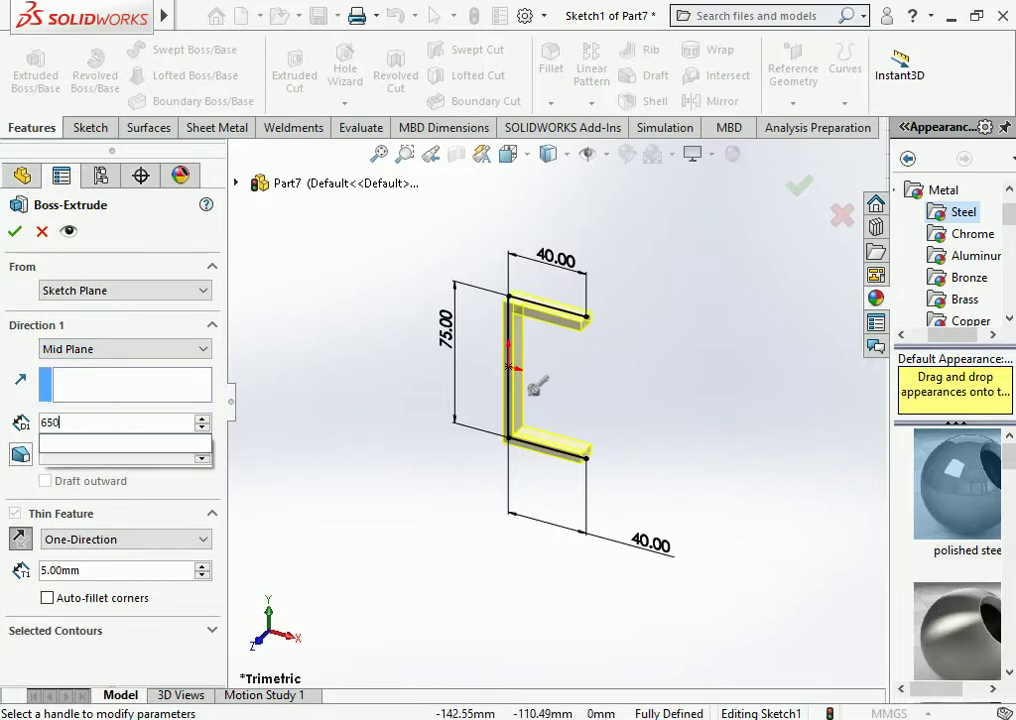
pyautogui.press('Return')
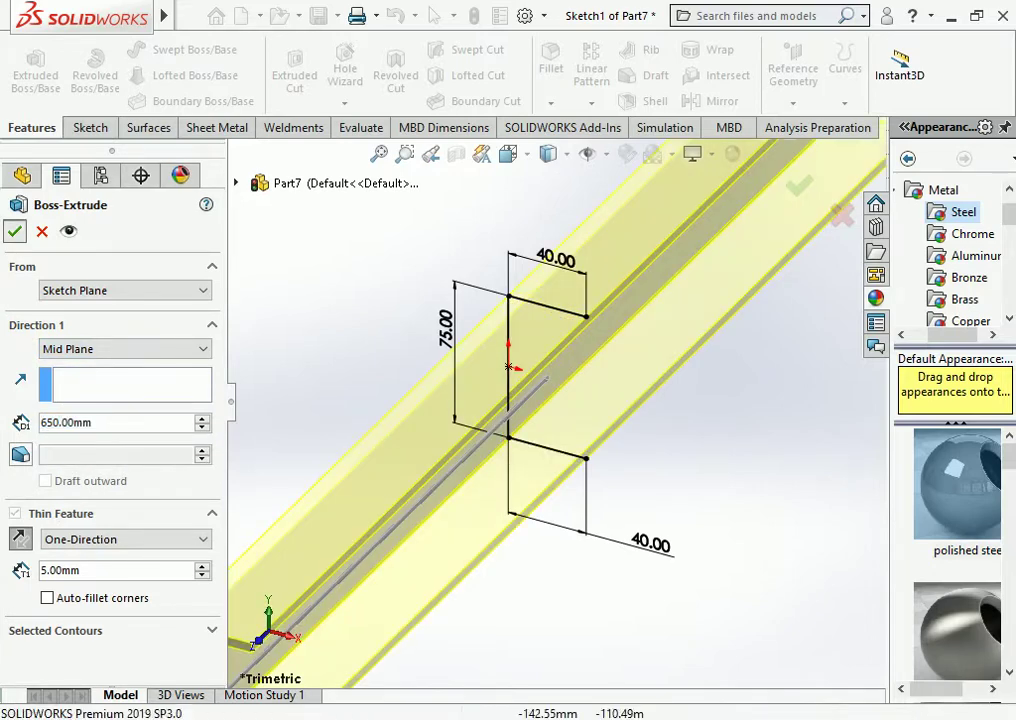
pyautogui.press('Return')
pyautogui.moveTo(545, 345); pyautogui.dragTo(561, 376, button='middle')
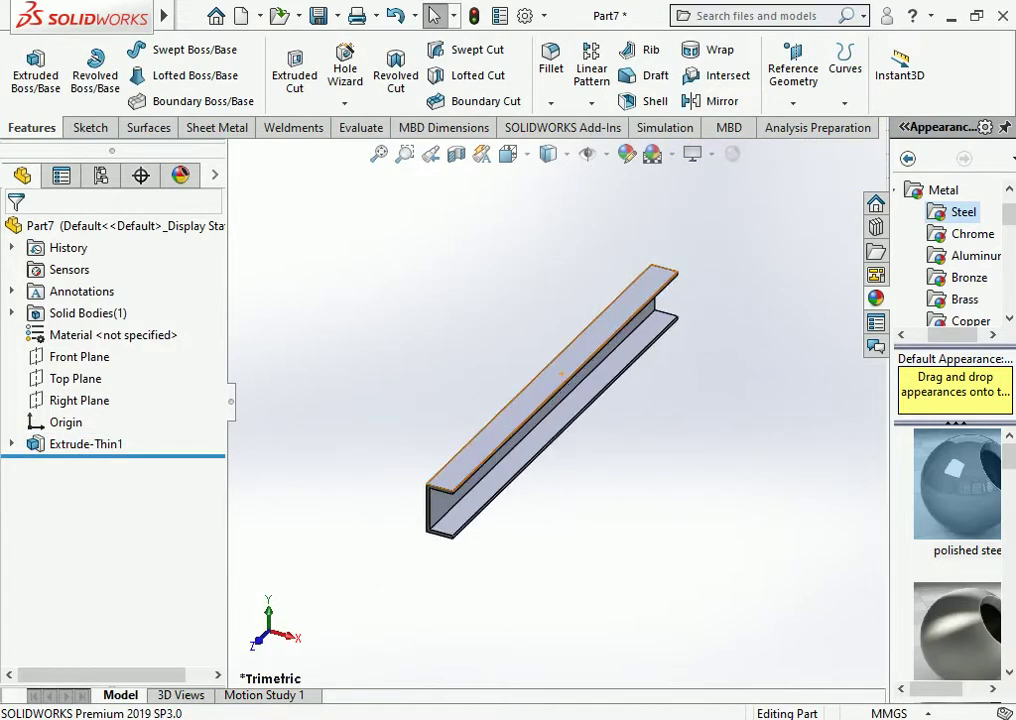
pyautogui.click(561, 376)
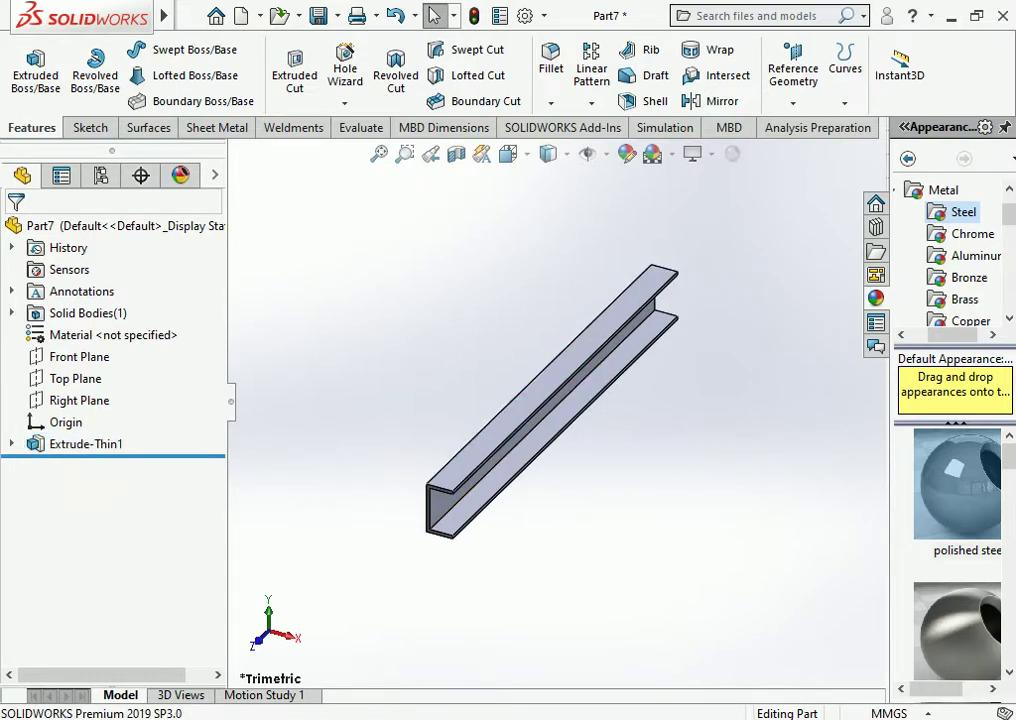
pyautogui.moveTo(550, 400)
pyautogui.mouseDown(button='middle')
pyautogui.moveTo(620, 400)
pyautogui.moveTo(560, 420)
pyautogui.moveTo(530, 405)
pyautogui.mouseUp(button='middle')
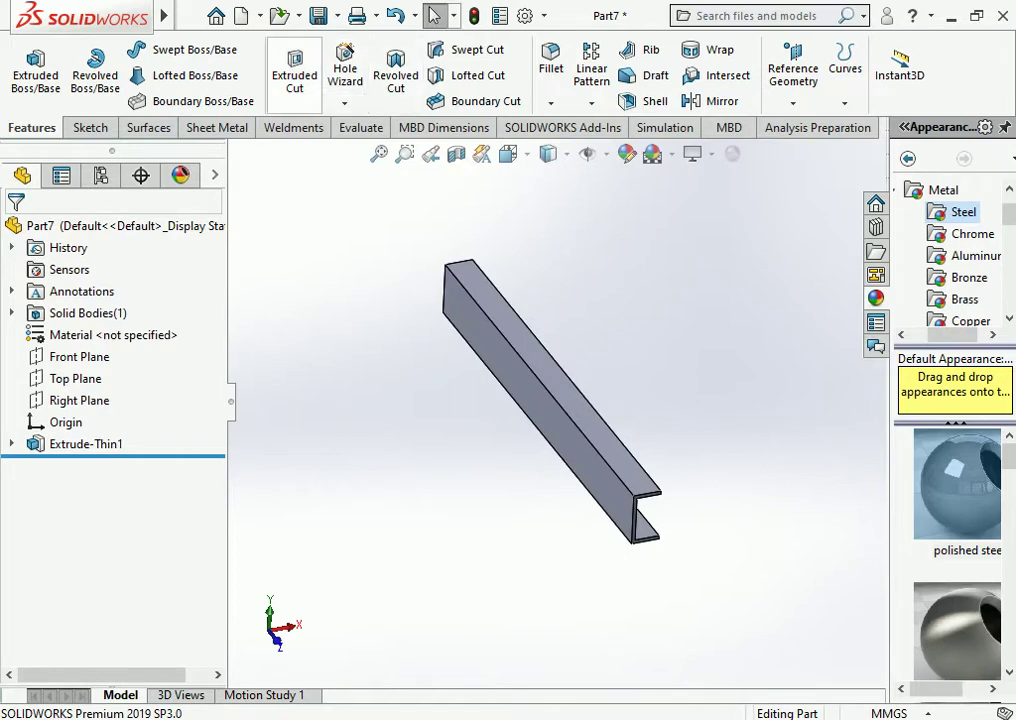
# Save the channel part as CHANNEL and bring the BKT part to the front
pyautogui.click(318, 16)
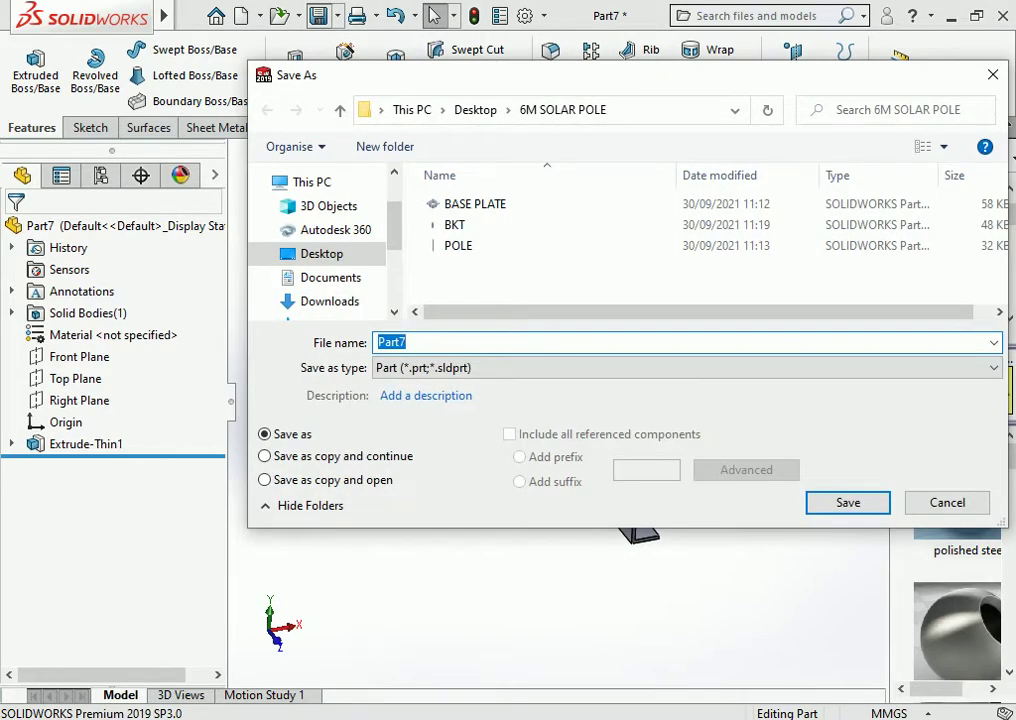
pyautogui.write('CHA')
pyautogui.write('N')
pyautogui.press('BackSpace')
pyautogui.press('BackSpace')
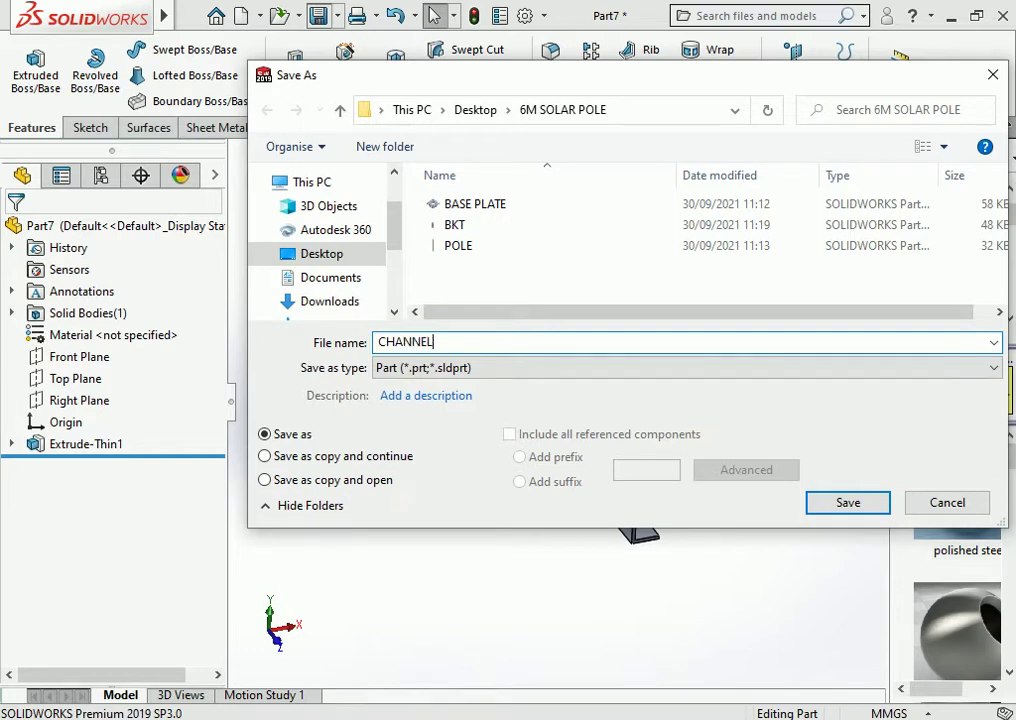
pyautogui.press('Return')
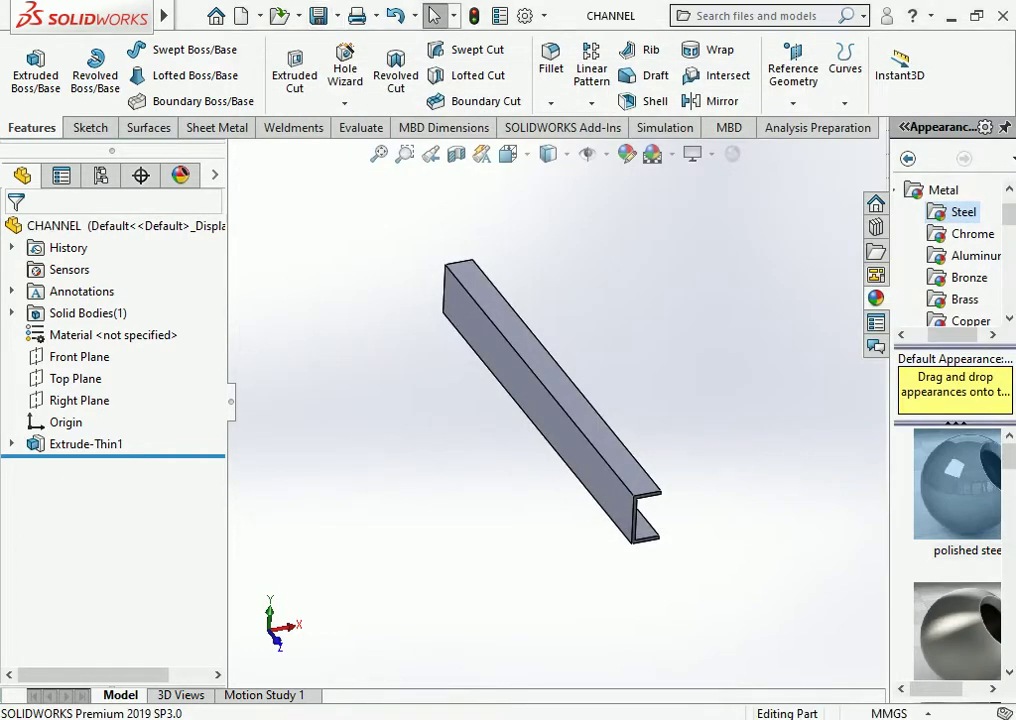
pyautogui.hotkey('ctrl', 'w')
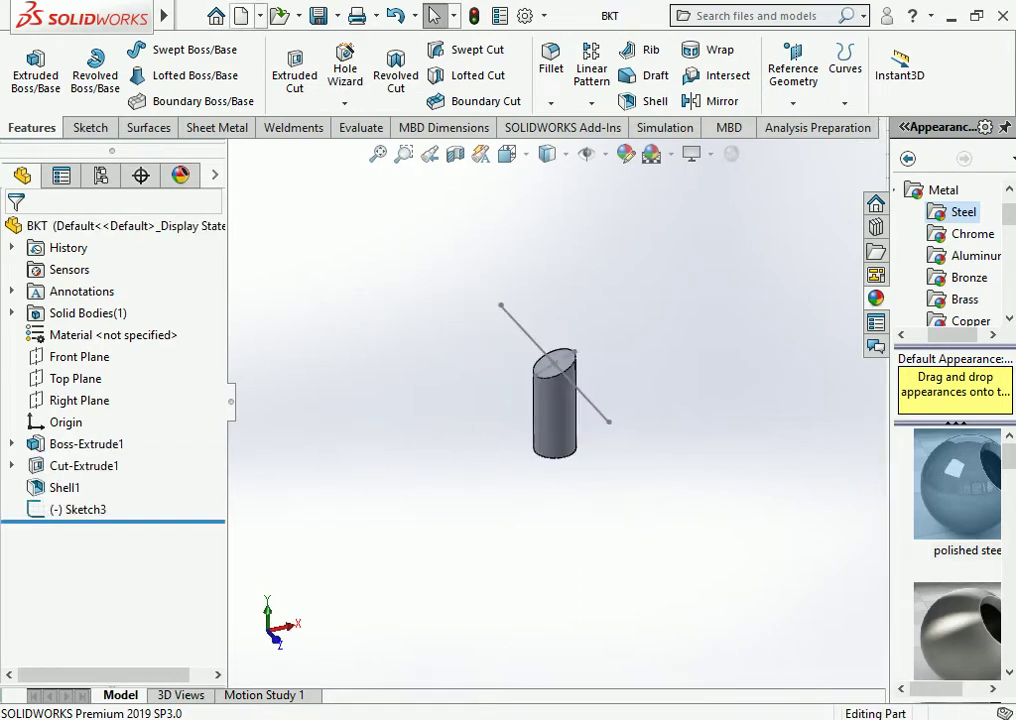
# Create a new part and start a sketch on the Front Plane
pyautogui.hotkey('ctrl', 'n')
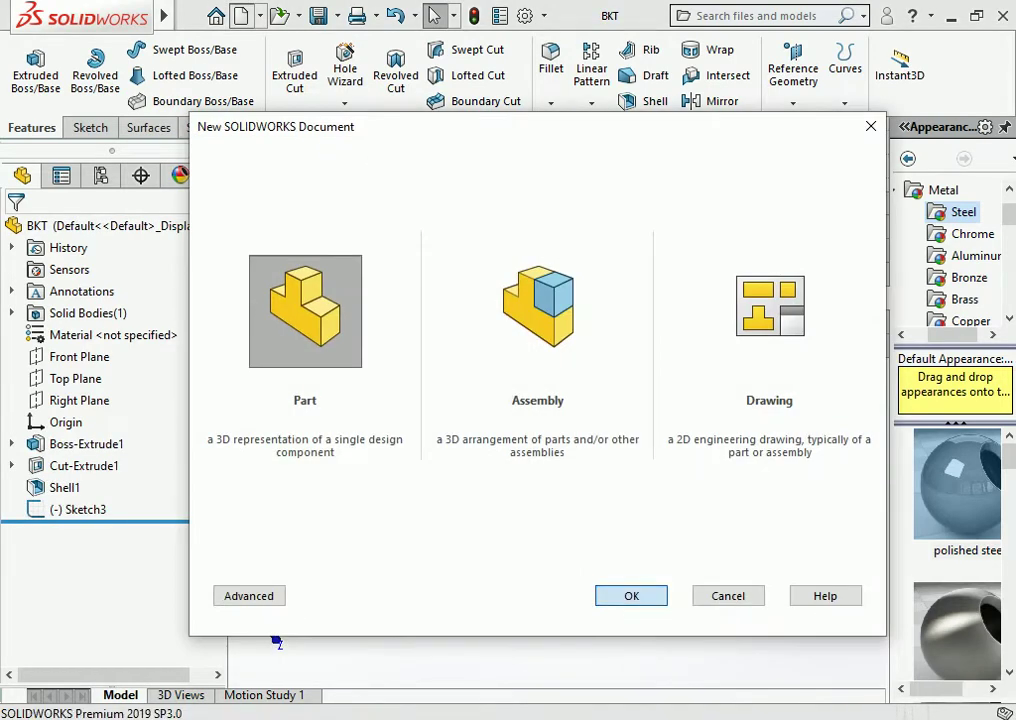
pyautogui.press('Return')
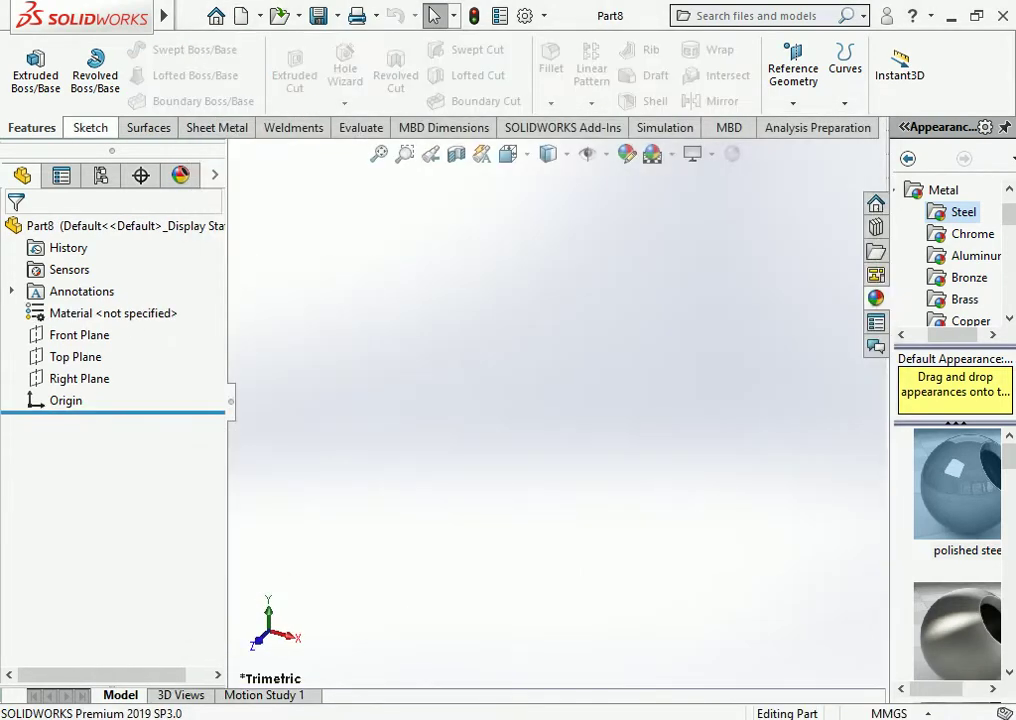
pyautogui.click(79, 335)
pyautogui.click(79, 335)
pyautogui.click(90, 296)
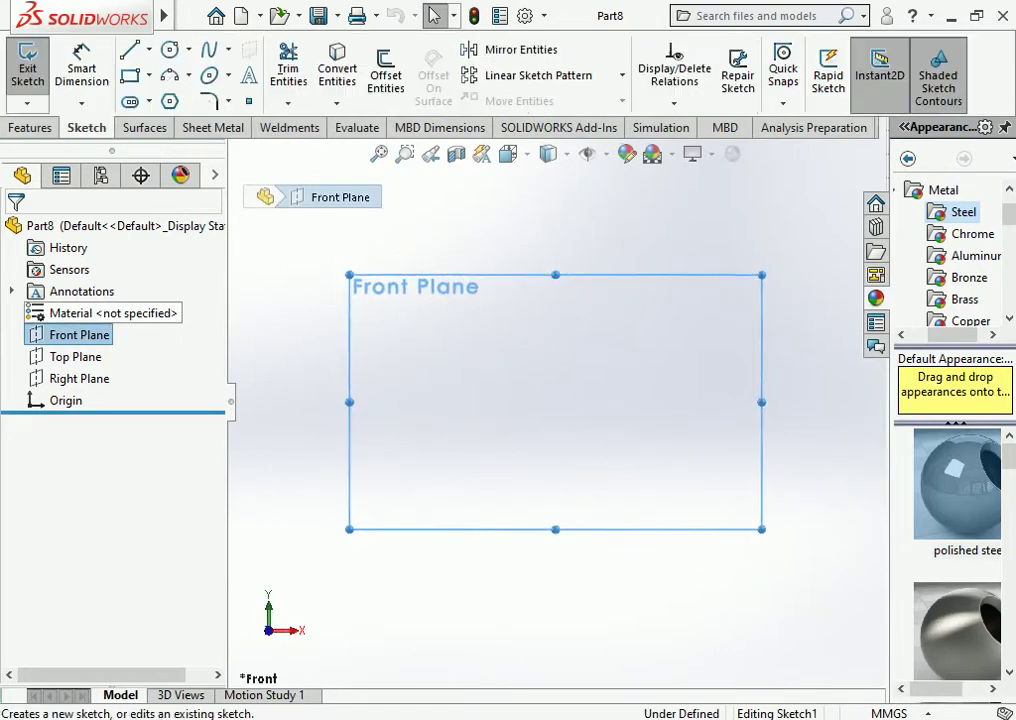
# Draw an L from the origin: one line straight up and one to the right
pyautogui.press('l')
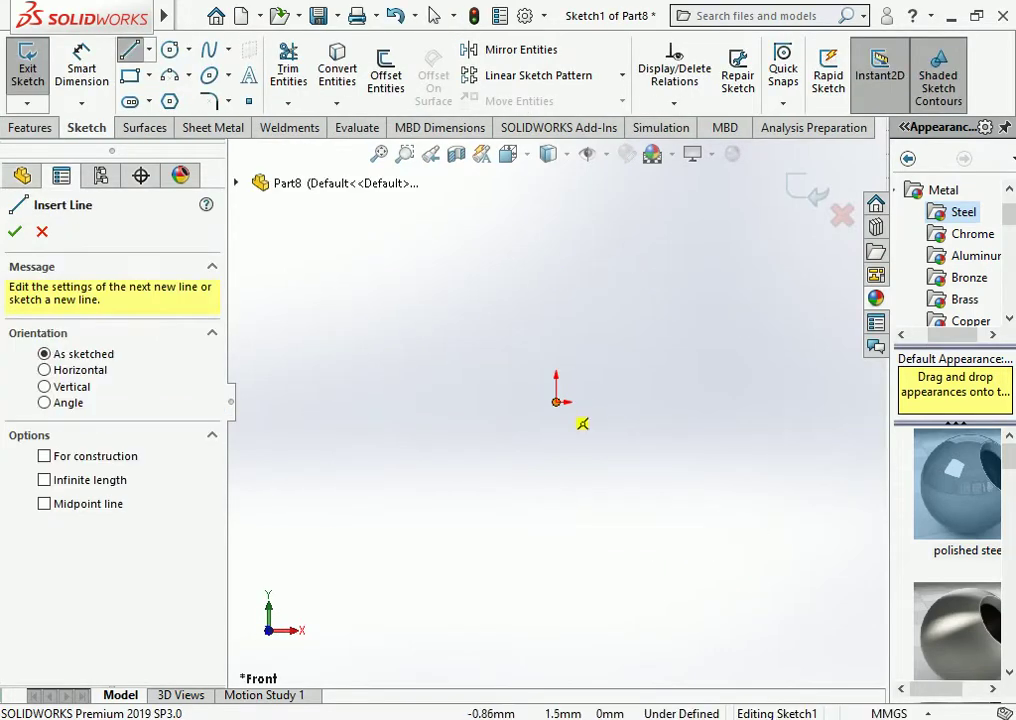
pyautogui.click(556, 401)
pyautogui.click(556, 321)
pyautogui.press('Escape')
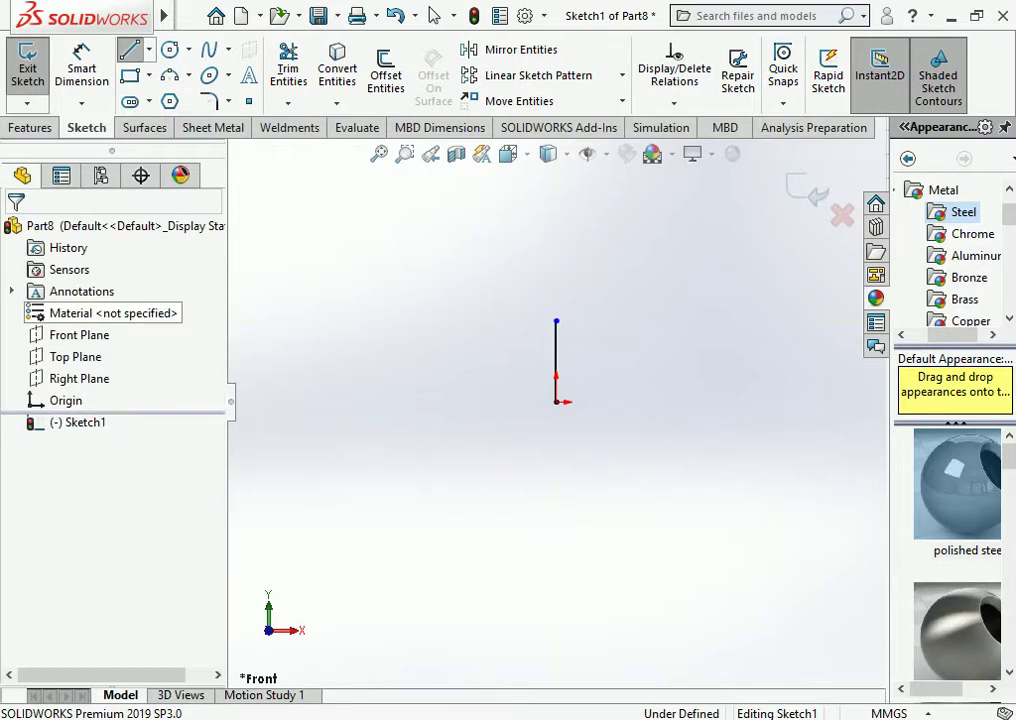
pyautogui.press('l')
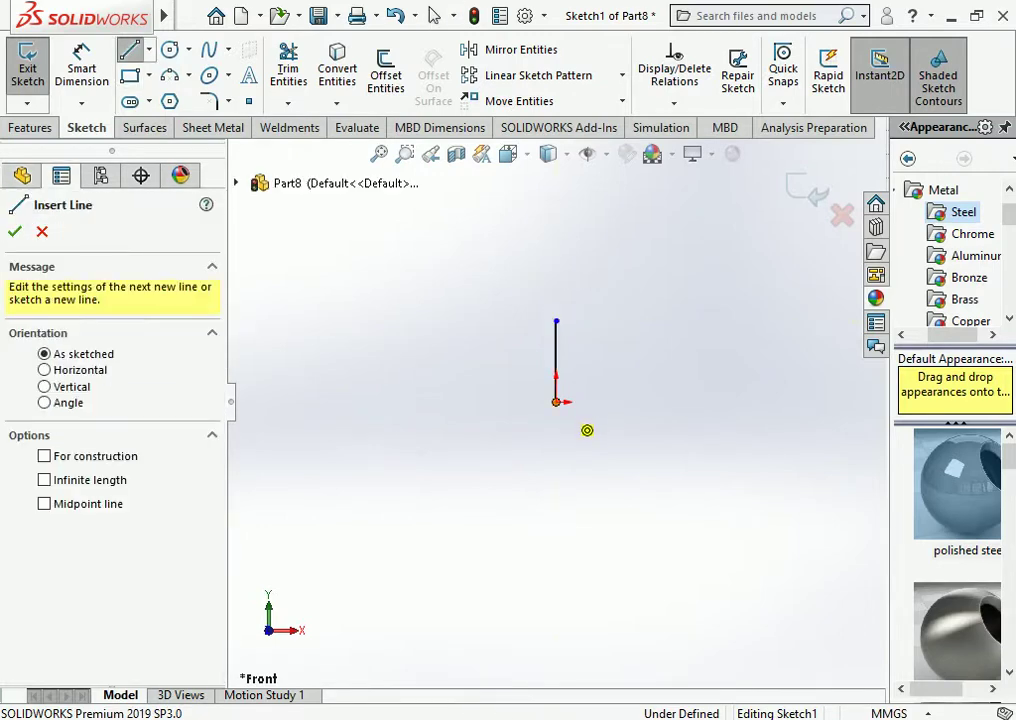
pyautogui.click(556, 401)
pyautogui.click(626, 401)
pyautogui.press('Escape')
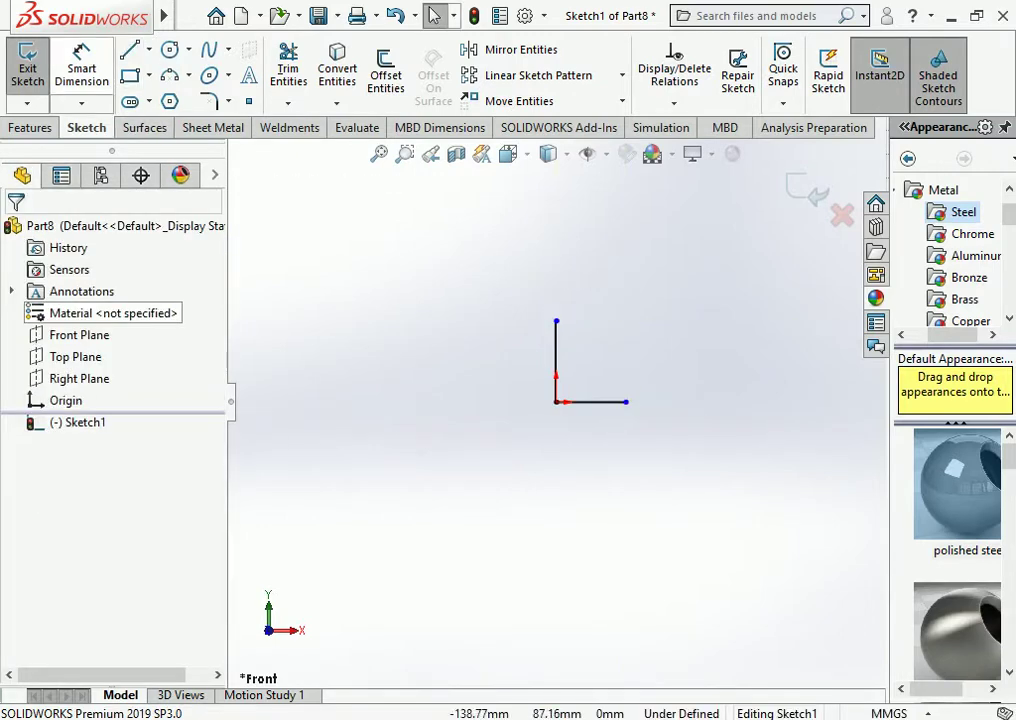
# Dimension the vertical and horizontal legs to 25 mm each
pyautogui.click(556, 360)
pyautogui.click(515, 360)
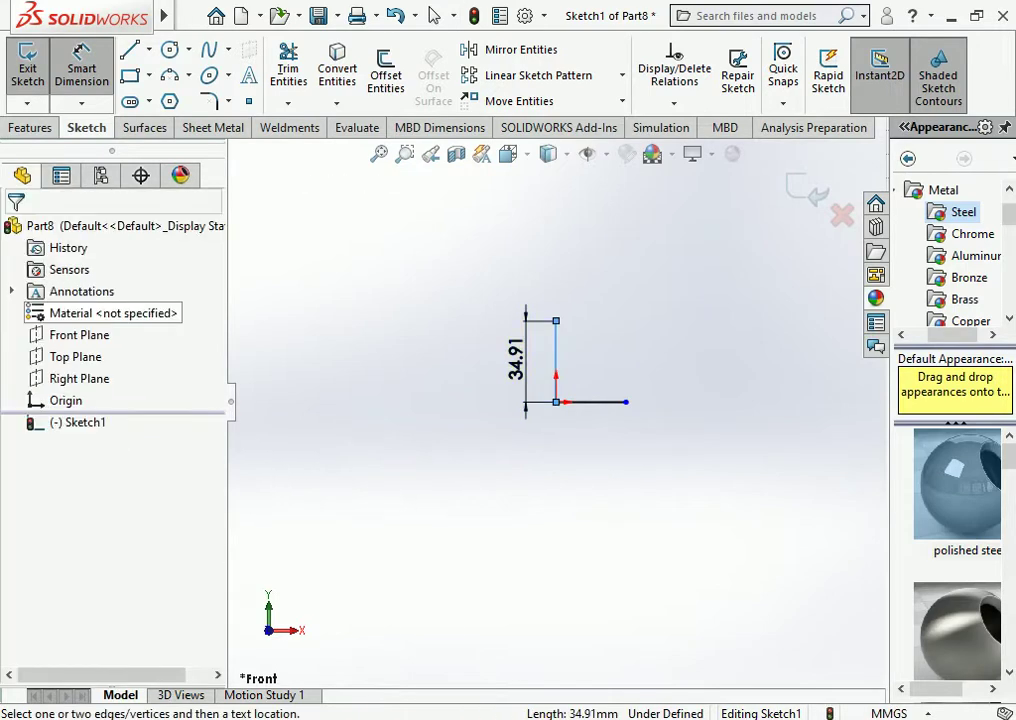
pyautogui.write('25')
pyautogui.press('Return')
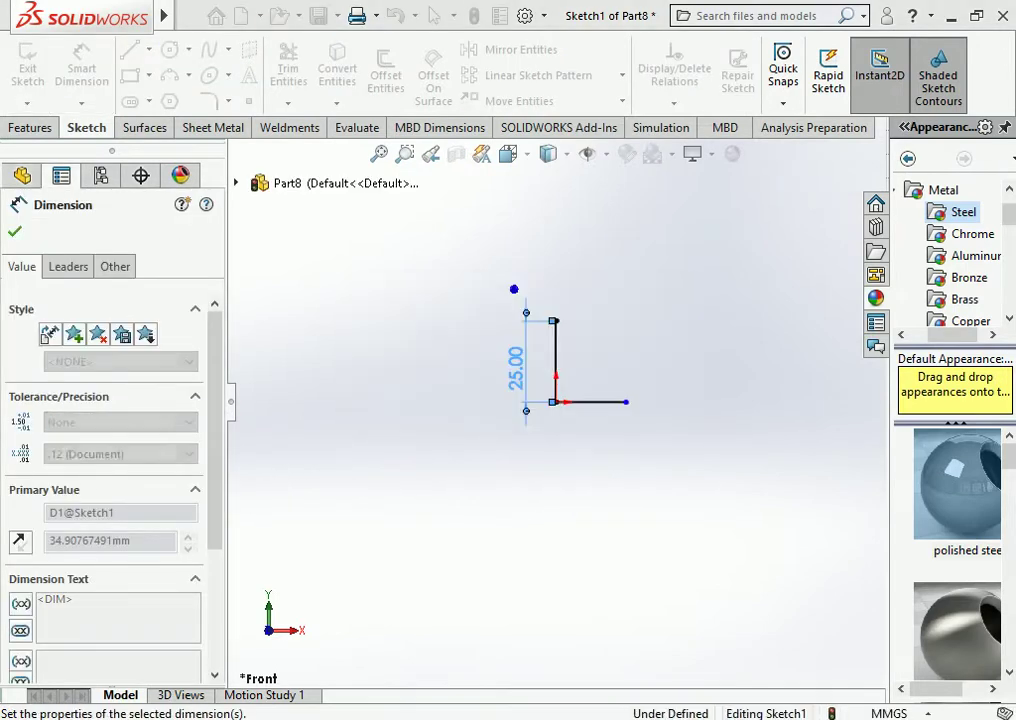
pyautogui.click(590, 401)
pyautogui.click(545, 442)
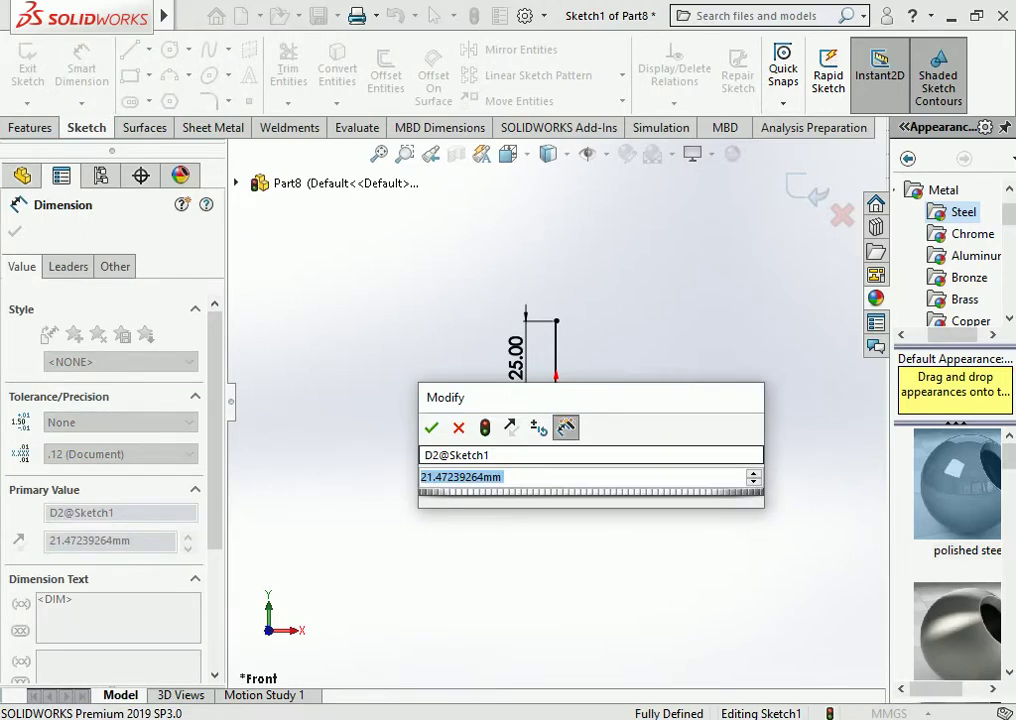
pyautogui.write('25')
pyautogui.press('Return')
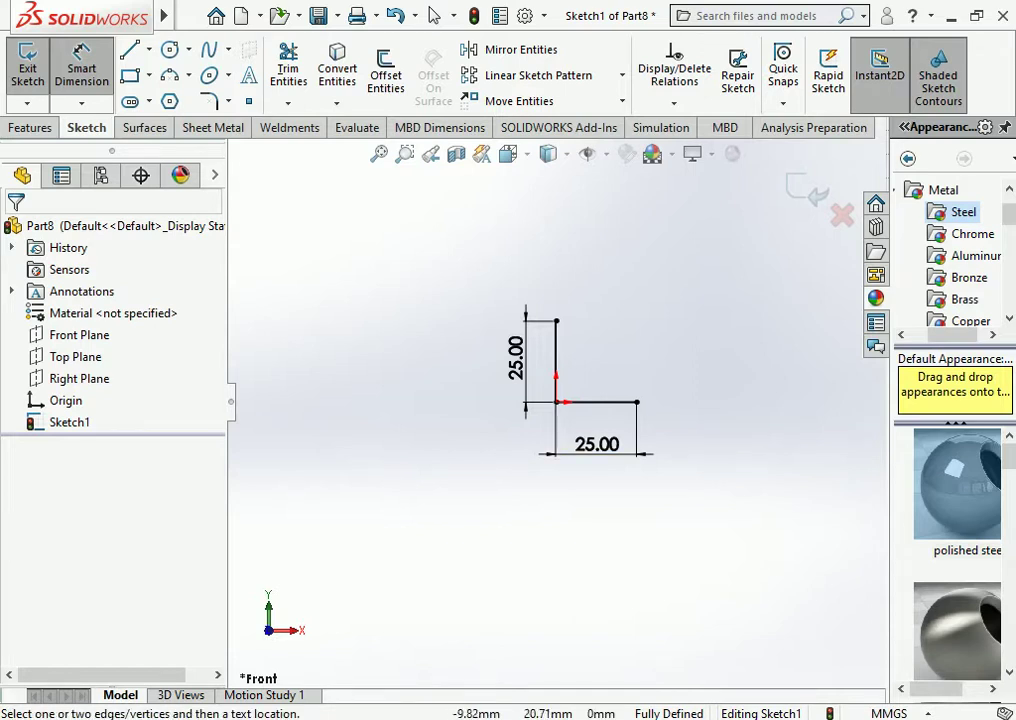
pyautogui.press('Escape')
pyautogui.click(30, 127)
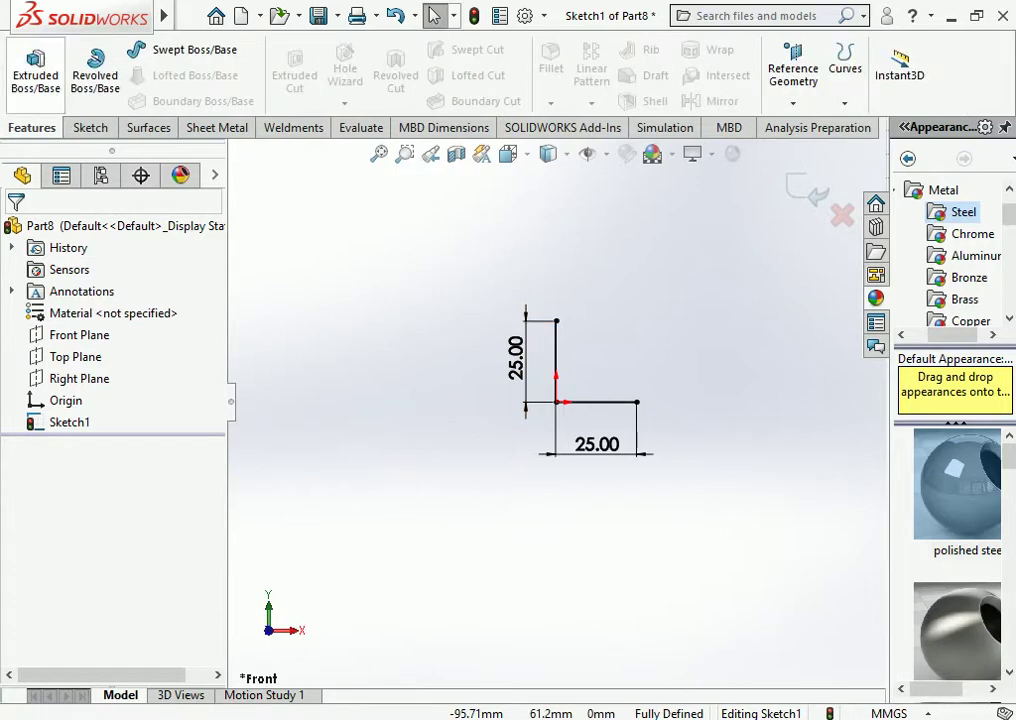
# Extrude the L sketch as a thin feature: 550 mm depth, 5 mm walls, Mid Plane
pyautogui.click(35, 68)
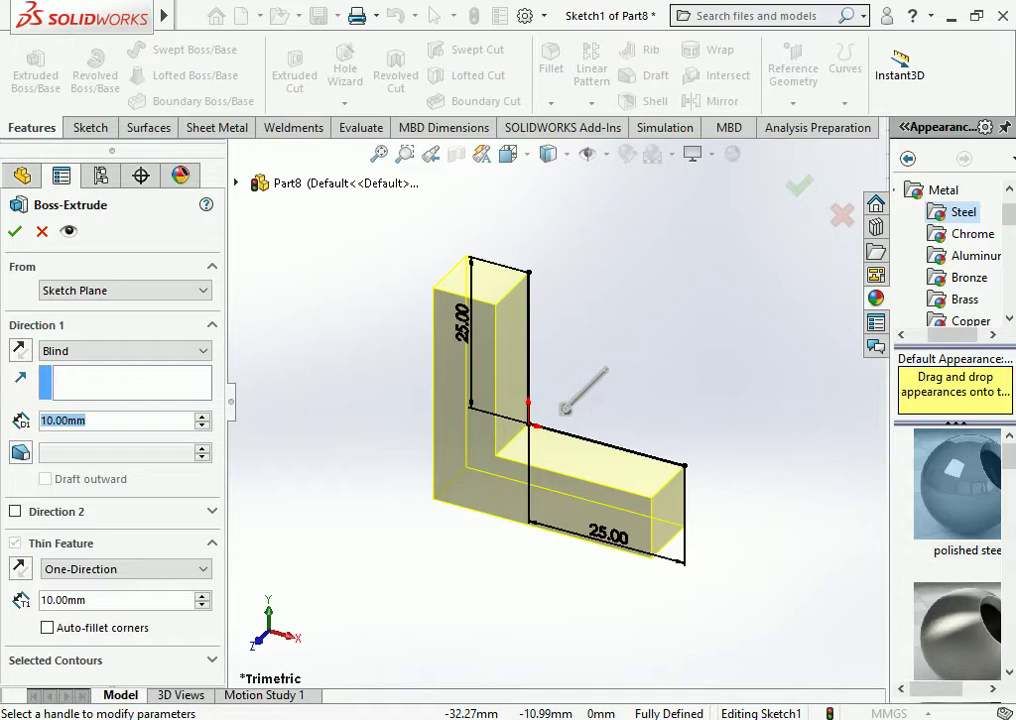
pyautogui.write('550')
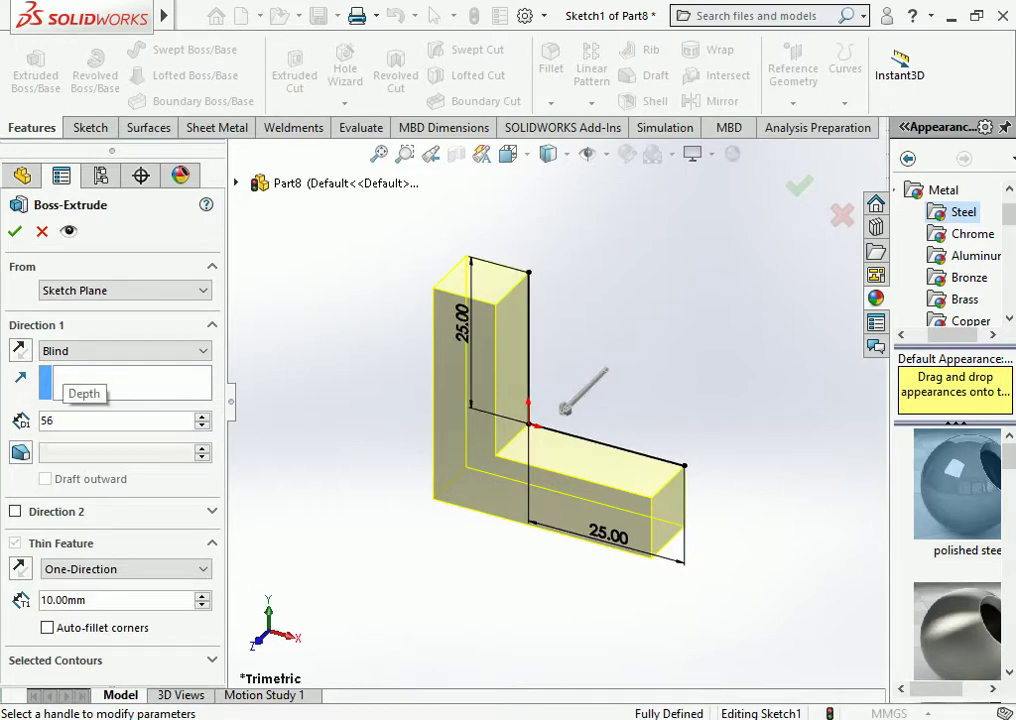
pyautogui.press('Return')
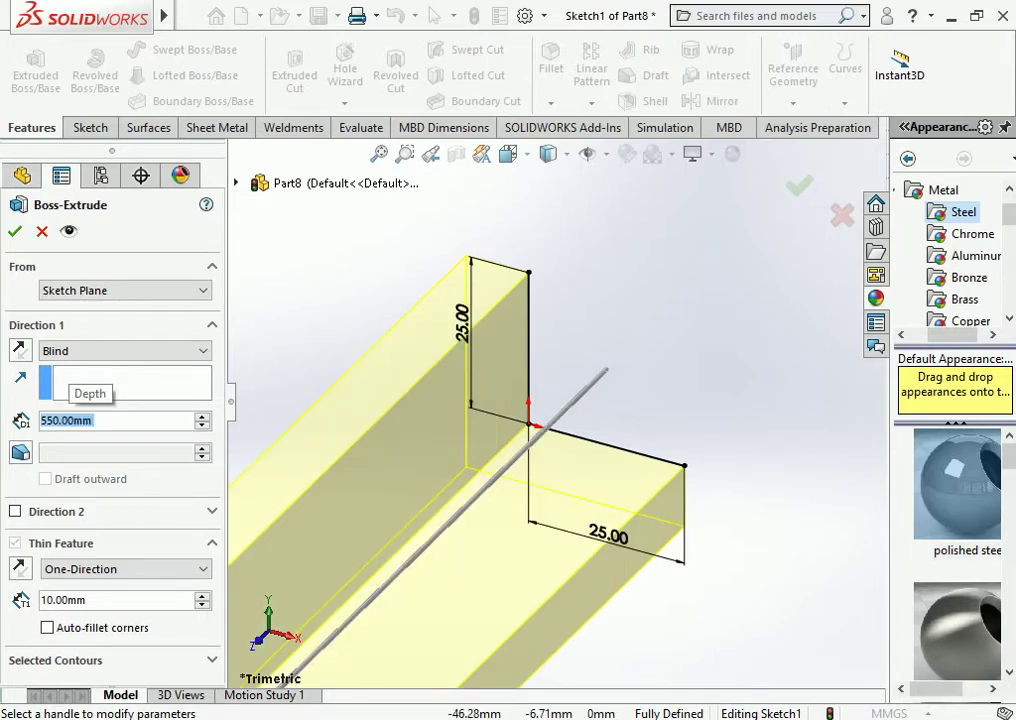
pyautogui.click(62, 600)
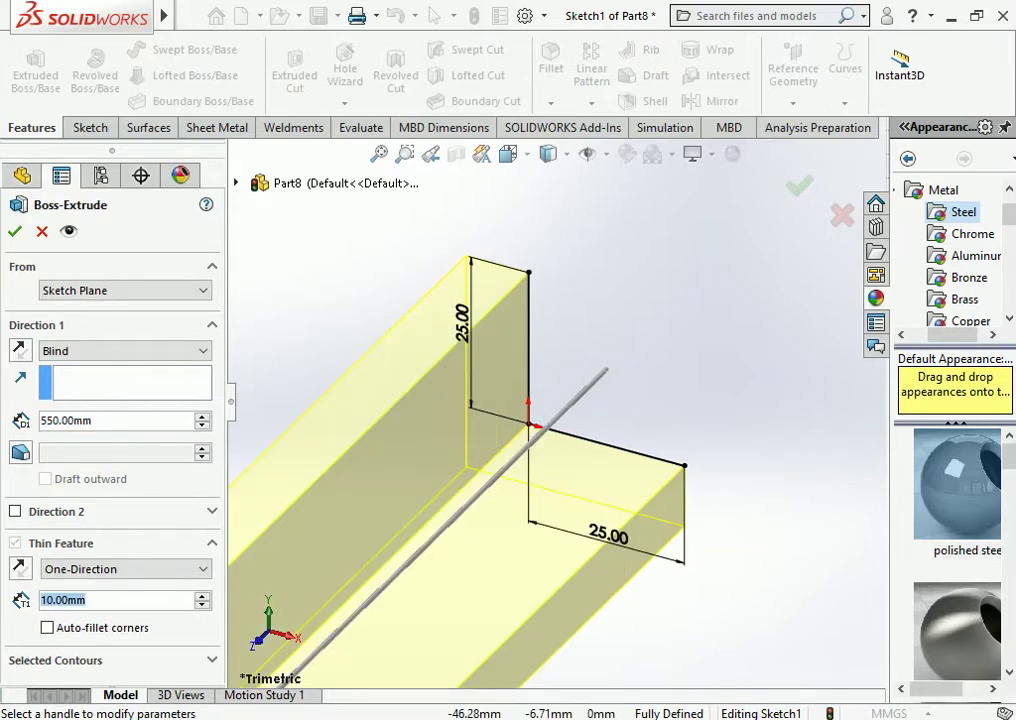
pyautogui.write('5')
pyautogui.press('Return')
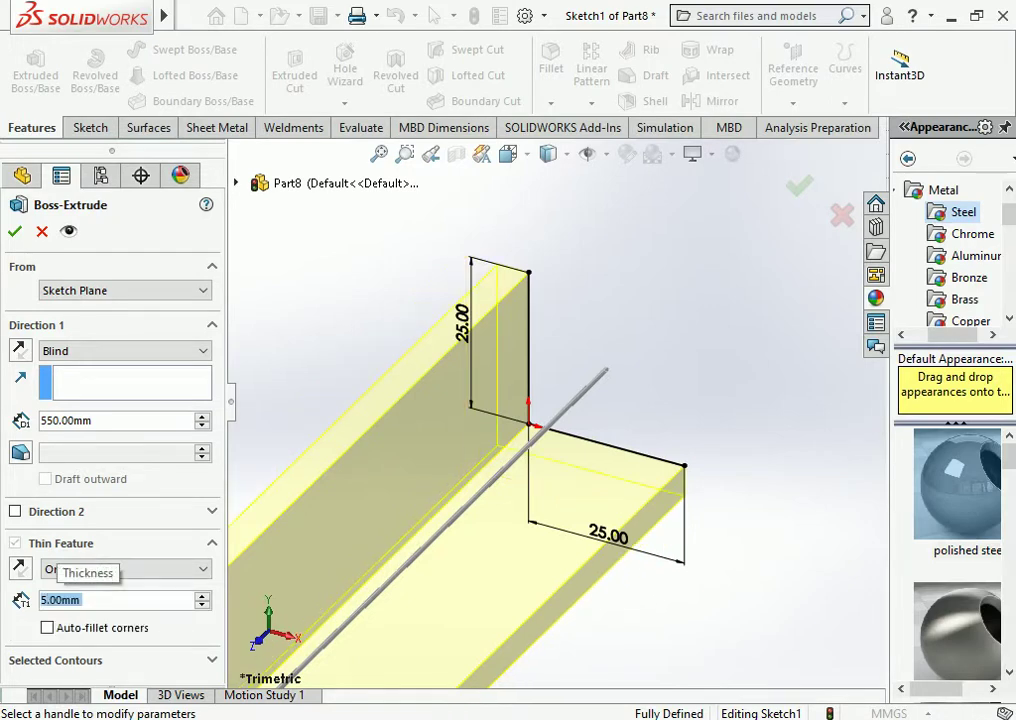
pyautogui.click(120, 351)
pyautogui.click(65, 433)
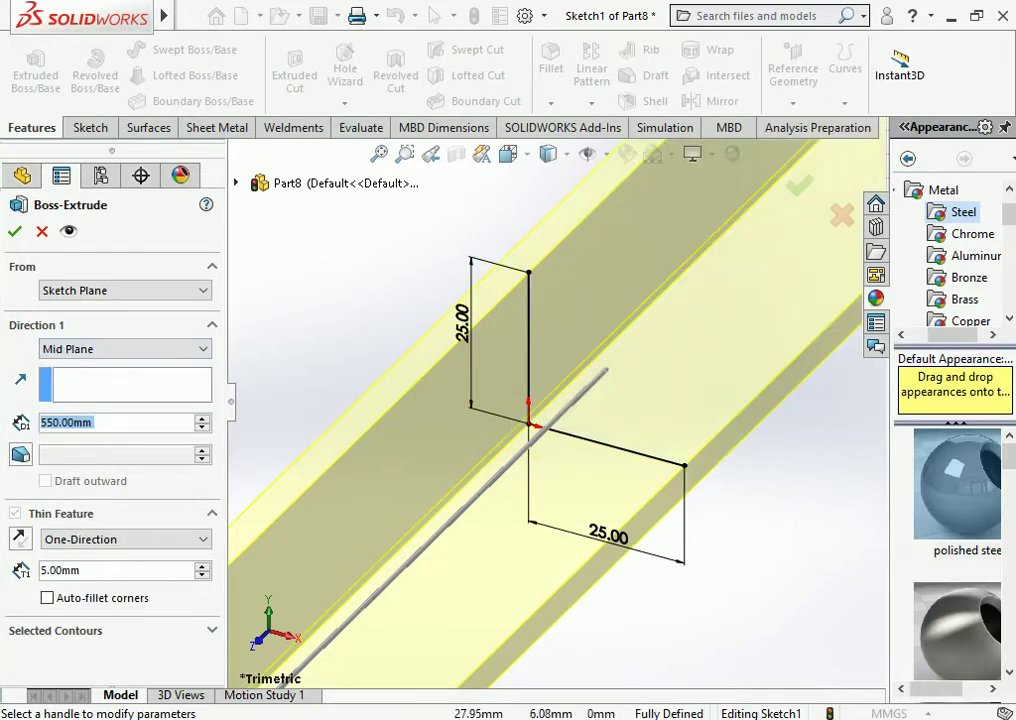
pyautogui.scroll(5, 552, 389)
pyautogui.scroll(3, 552, 389)
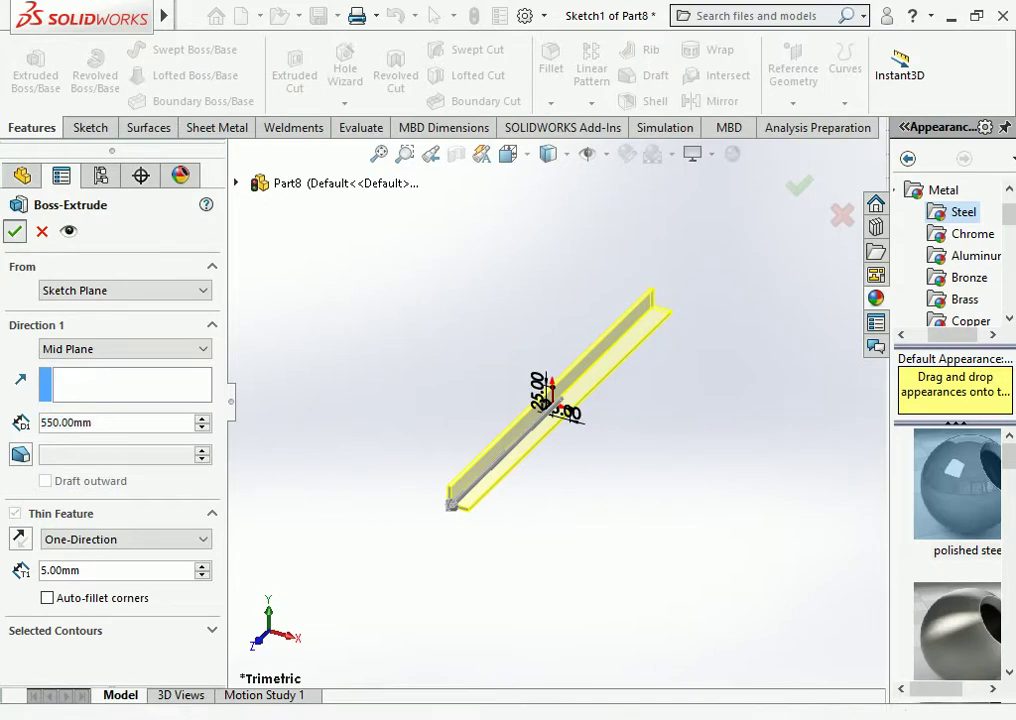
pyautogui.press('Return')
pyautogui.moveTo(560, 400)
pyautogui.mouseDown(button='middle')
pyautogui.moveTo(520, 420)
pyautogui.moveTo(500, 400)
pyautogui.moveTo(560, 400)
pyautogui.moveTo(520, 420)
pyautogui.moveTo(500, 400)
pyautogui.moveTo(530, 390)
pyautogui.moveTo(500, 380)
pyautogui.mouseUp(button='middle')
pyautogui.press('f')
# Start a sketch on the bar's flat face and view it Normal To
pyautogui.scroll(-2, 560, 400)
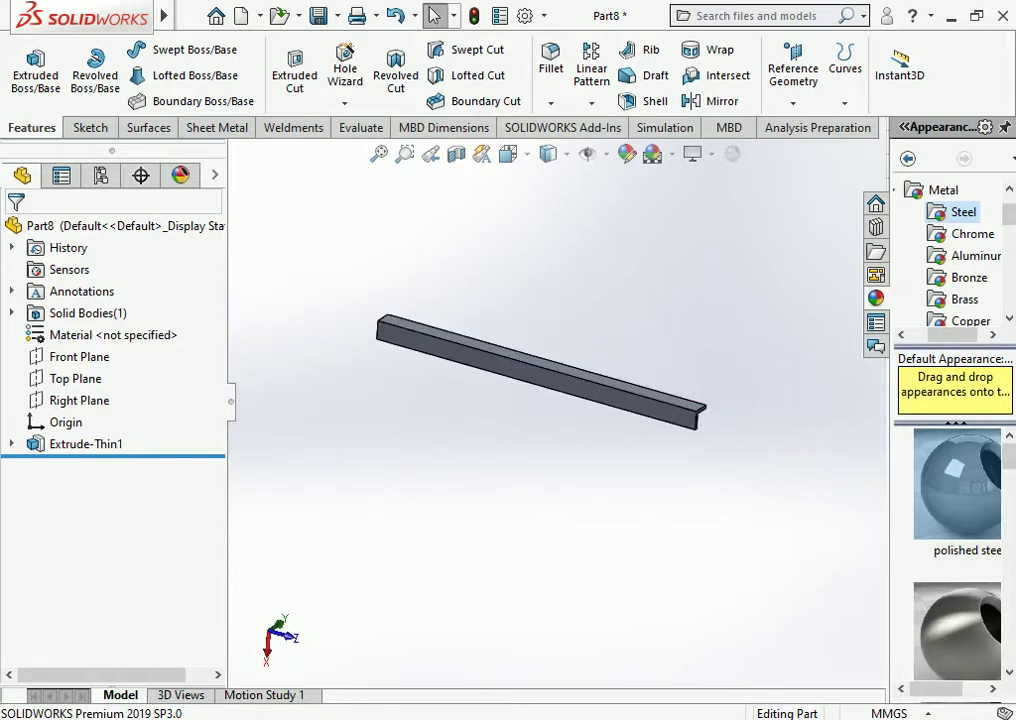
pyautogui.moveTo(560, 400)
pyautogui.mouseDown(button='middle')
pyautogui.moveTo(520, 400)
pyautogui.moveTo(588, 395)
pyautogui.moveTo(450, 360)
pyautogui.mouseUp(button='middle')
pyautogui.click(428, 358)
pyautogui.click(515, 270)
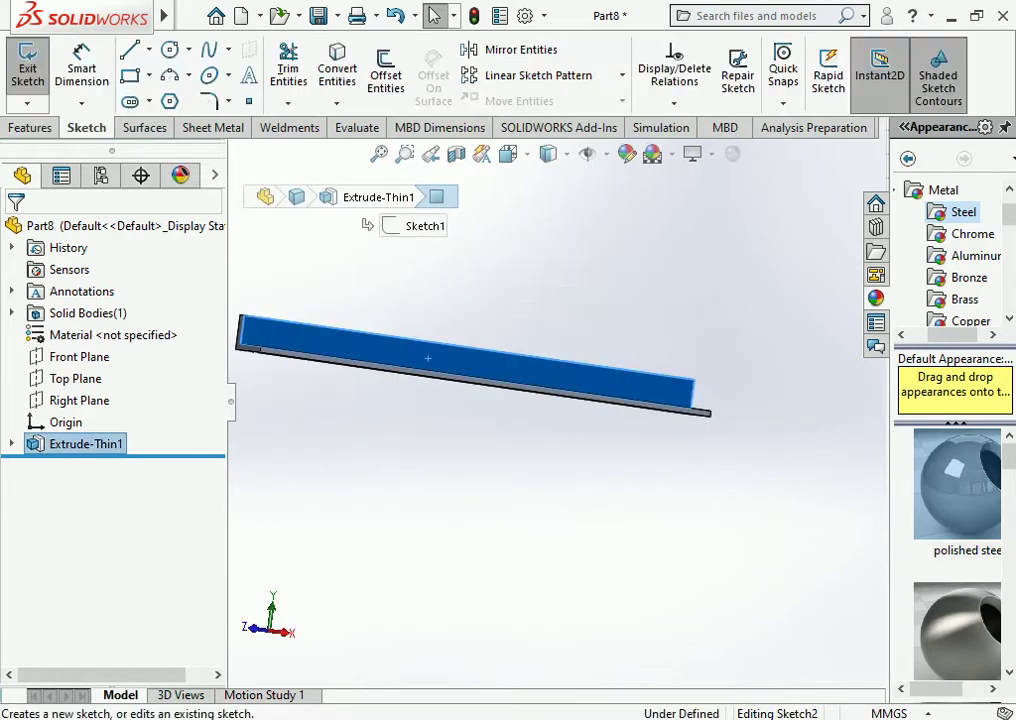
pyautogui.click(508, 153)
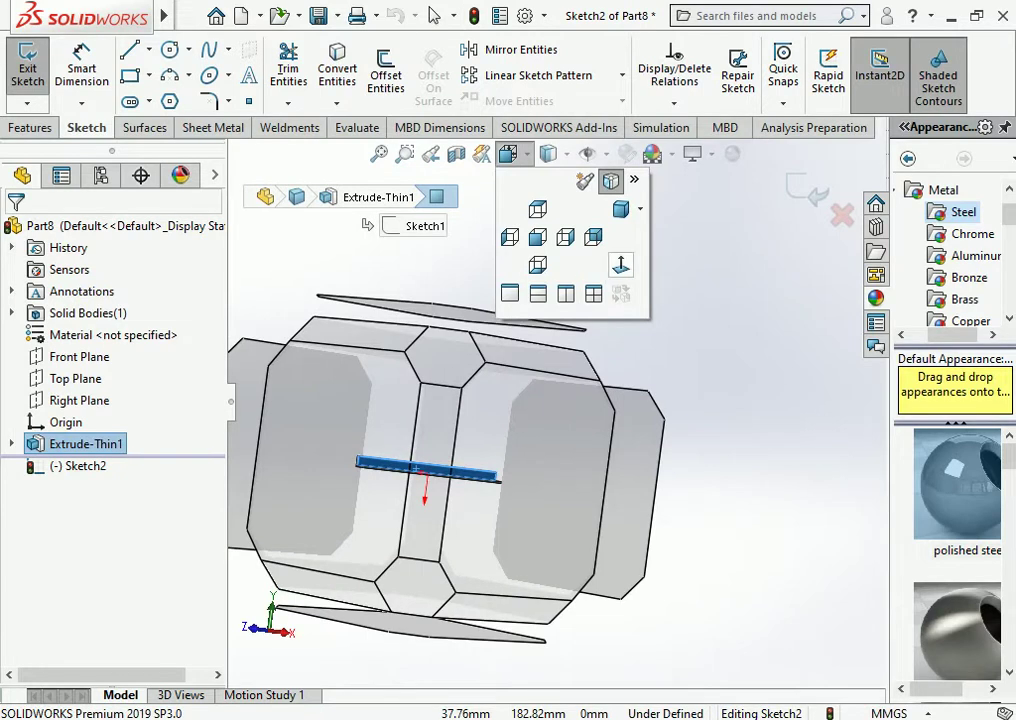
pyautogui.click(611, 181)
# Draw a horizontal centerline end to end along the bar's 550 mm length
pyautogui.click(149, 49)
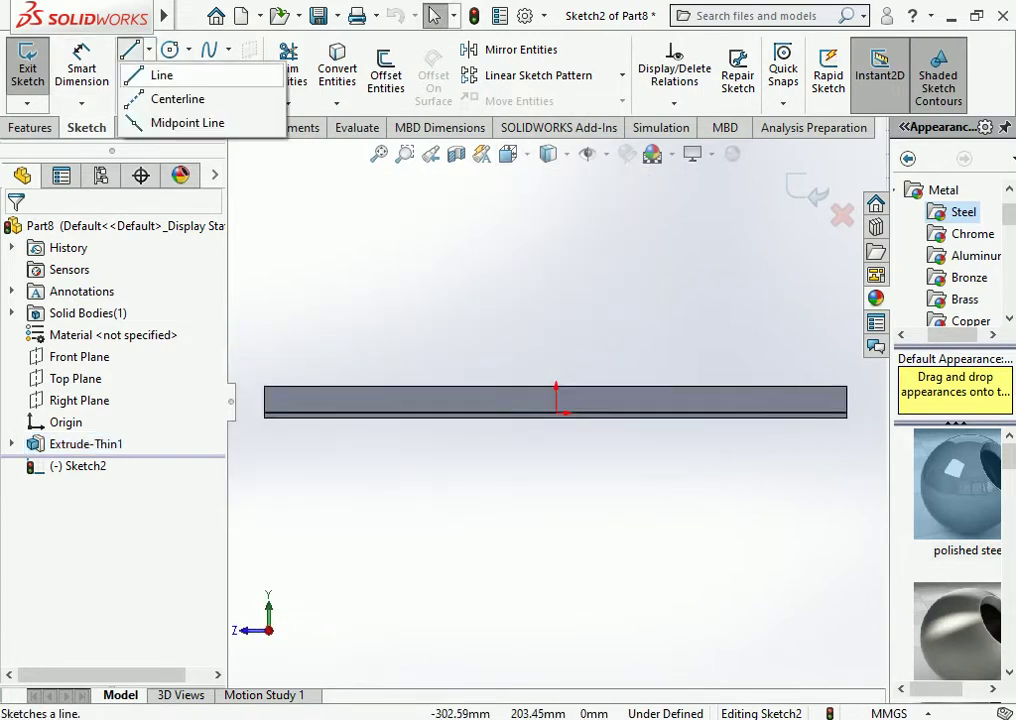
pyautogui.click(177, 99)
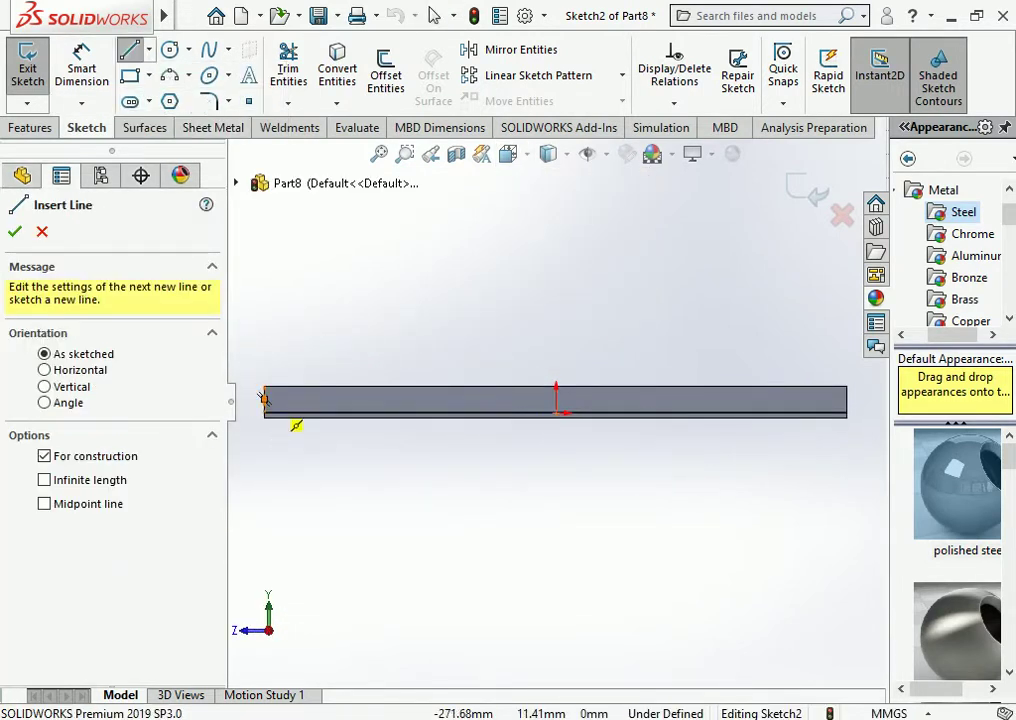
pyautogui.moveTo(263, 398); pyautogui.dragTo(846, 398)
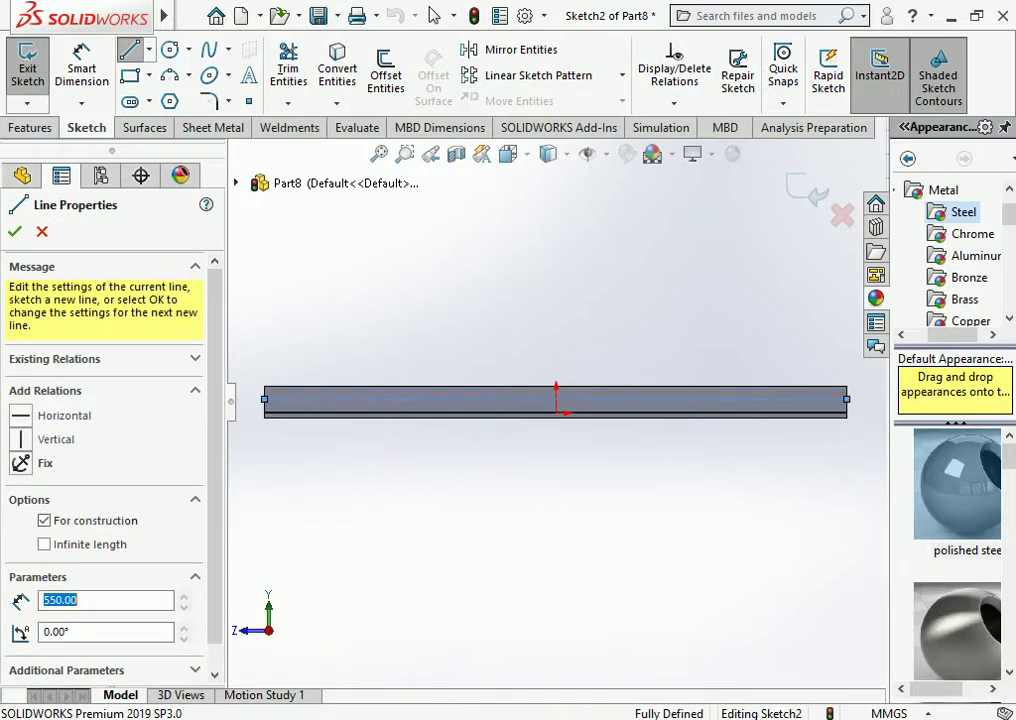
pyautogui.press('Escape')
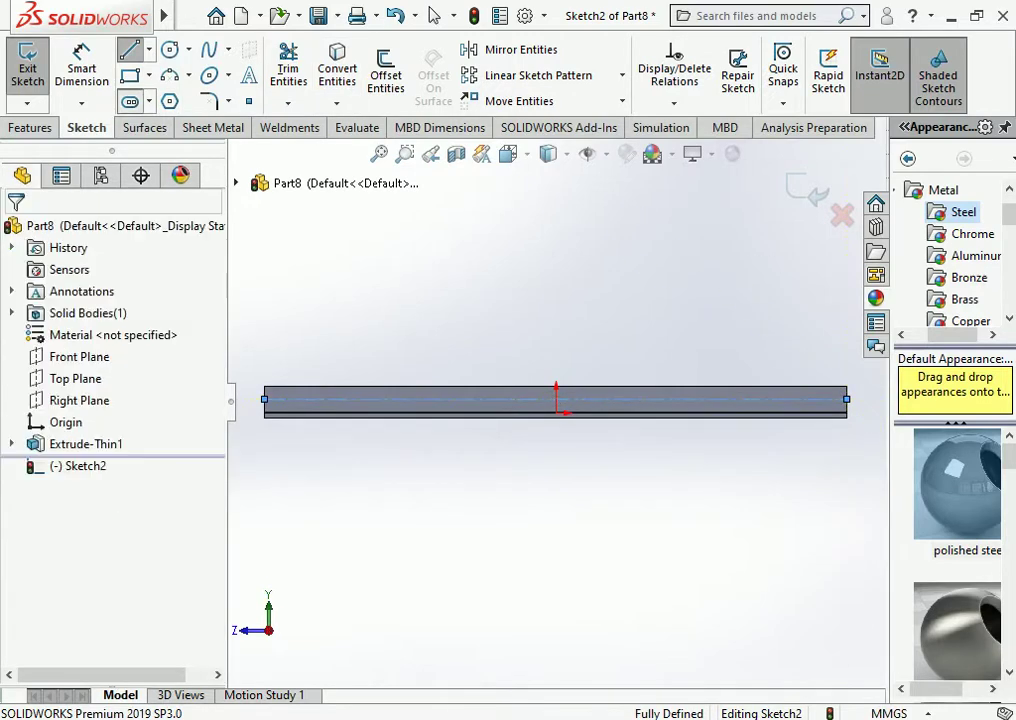
pyautogui.click(130, 101)
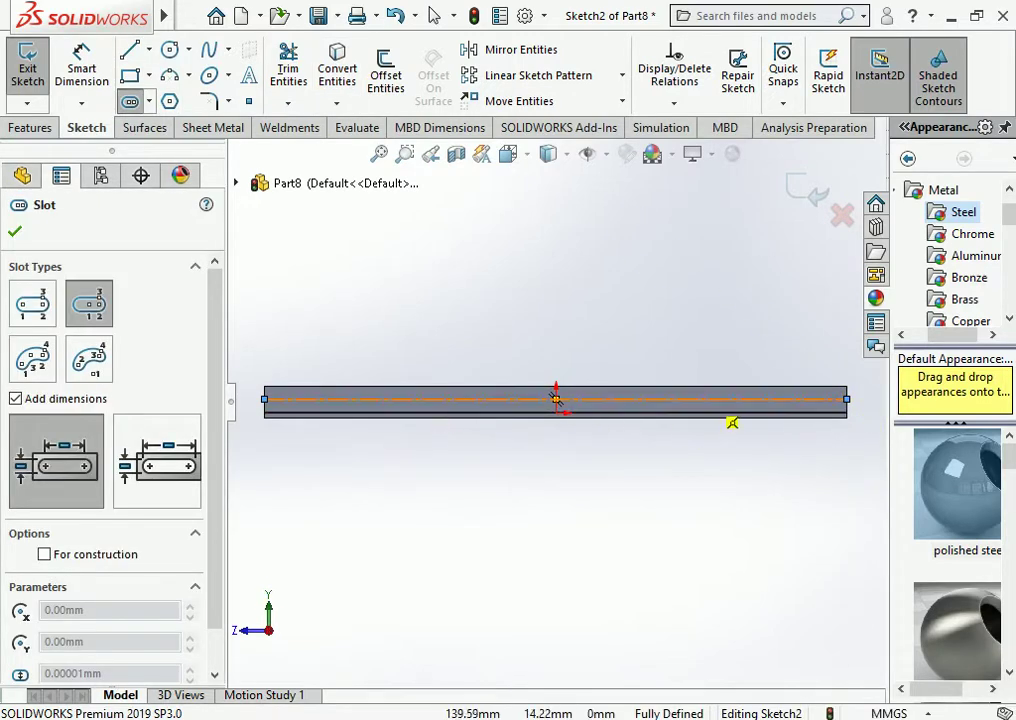
# Draw a slot on the centerline and dimension it 7 mm wide and 14 mm long
pyautogui.click(713, 399)
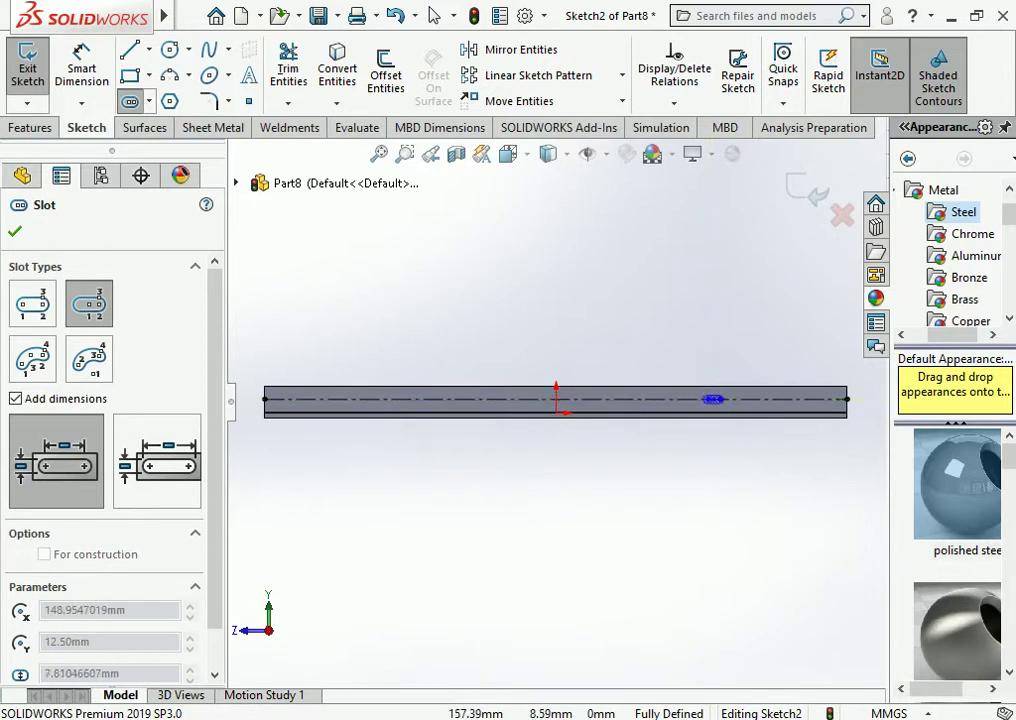
pyautogui.click(775, 399)
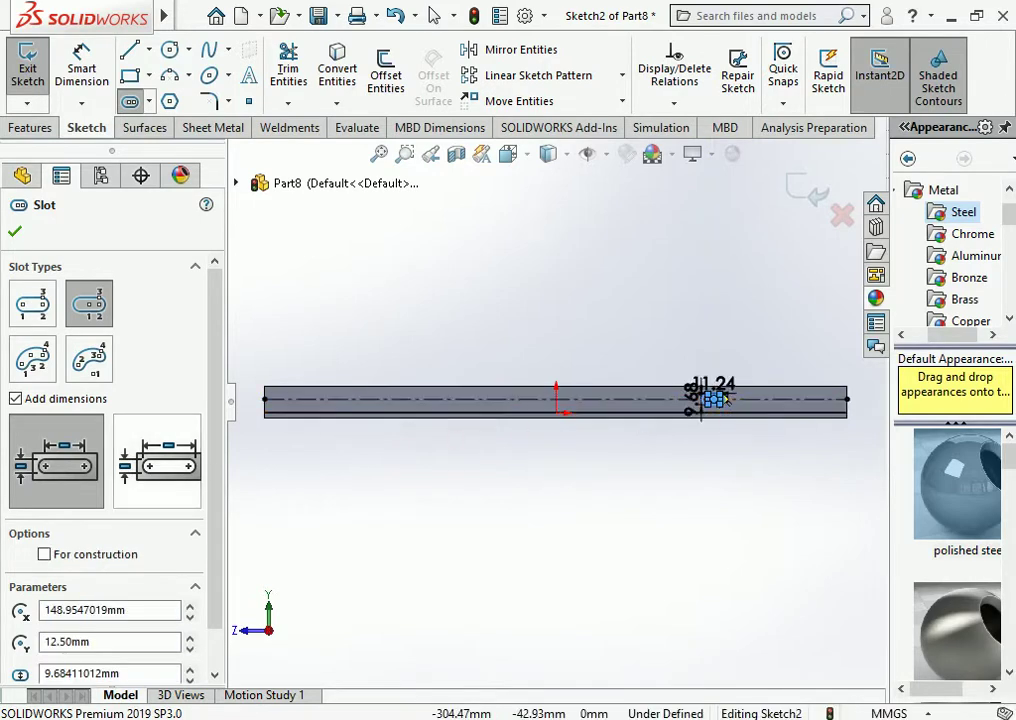
pyautogui.press('d')
pyautogui.scroll(-3, 700, 405)
pyautogui.scroll(-2, 520, 470)
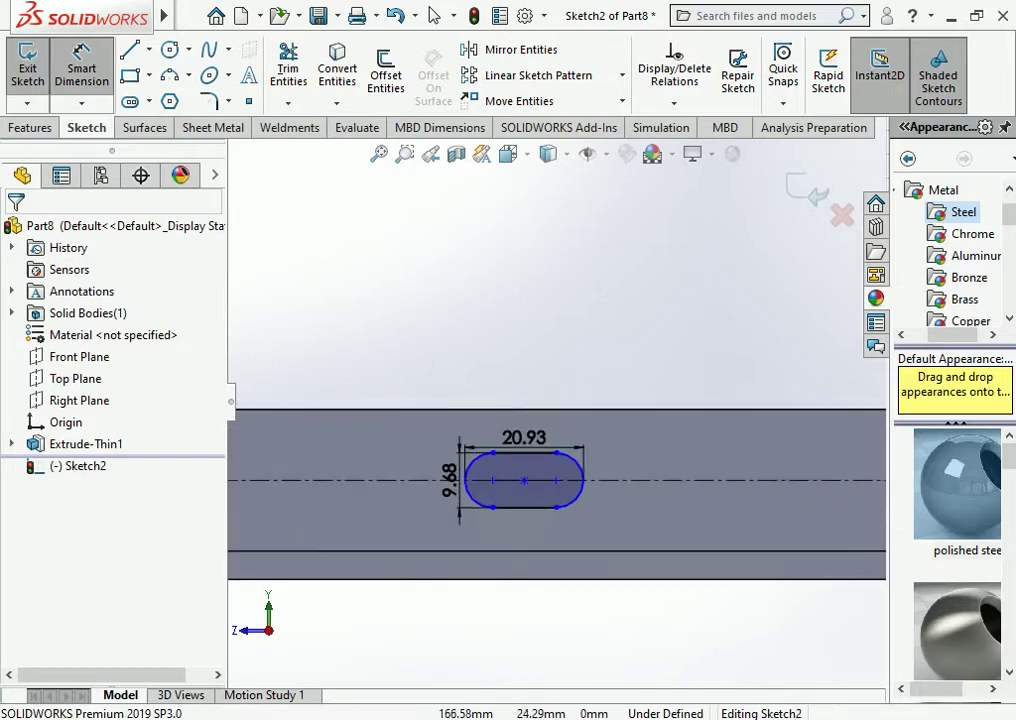
pyautogui.moveTo(524, 416); pyautogui.dragTo(520, 384)
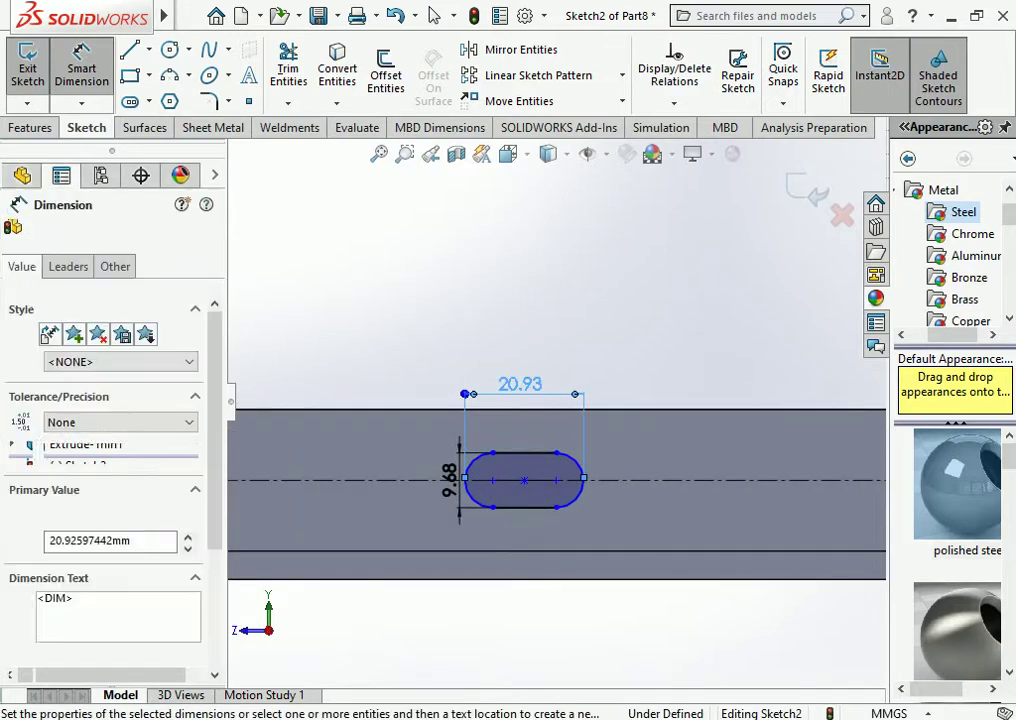
pyautogui.click(449, 472)
pyautogui.write('7')
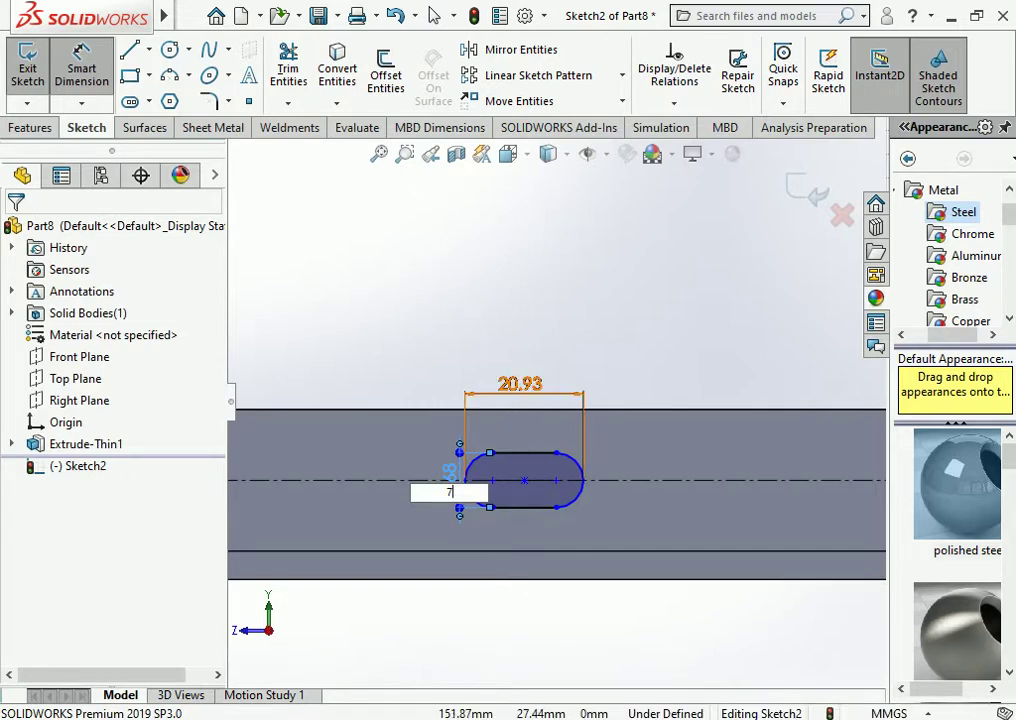
pyautogui.press('Return')
pyautogui.click(520, 384)
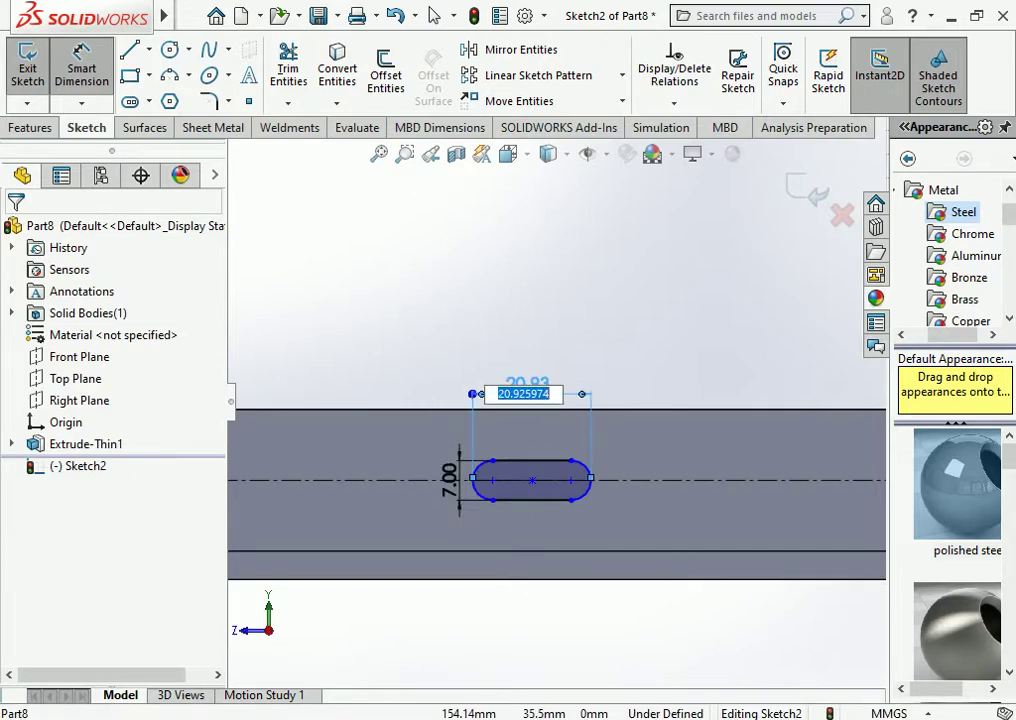
pyautogui.write('14')
pyautogui.press('Return')
# Start a dimension measuring from the origin to the slot
pyautogui.scroll(-2, 535, 390)
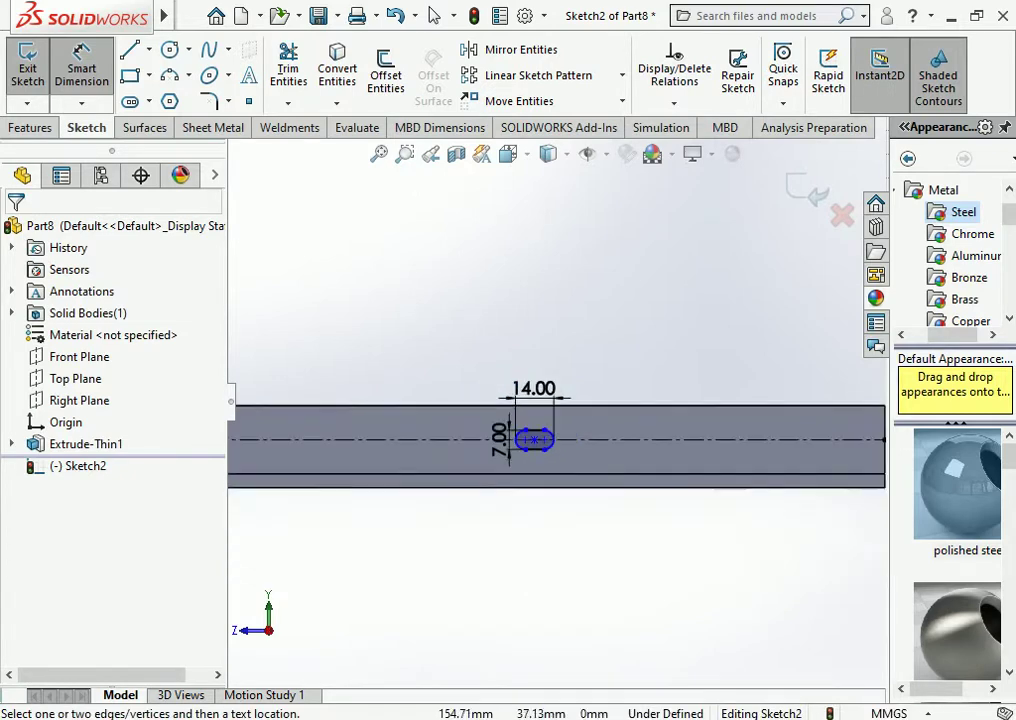
pyautogui.scroll(-2, 554, 402)
pyautogui.scroll(2, 358, 435)
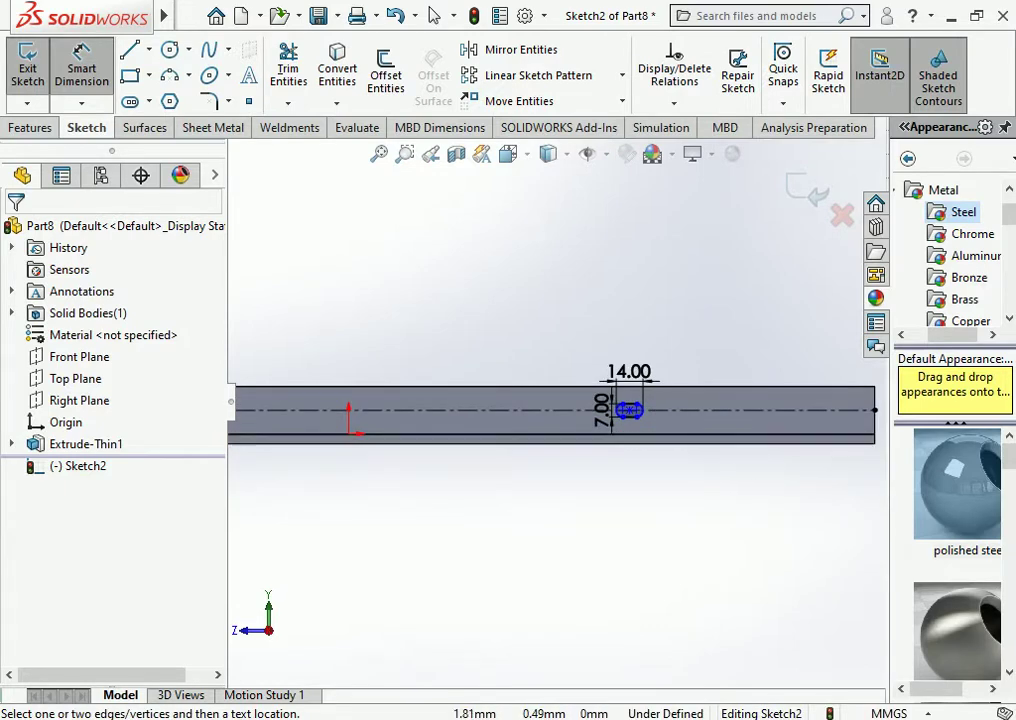
pyautogui.click(348, 433)
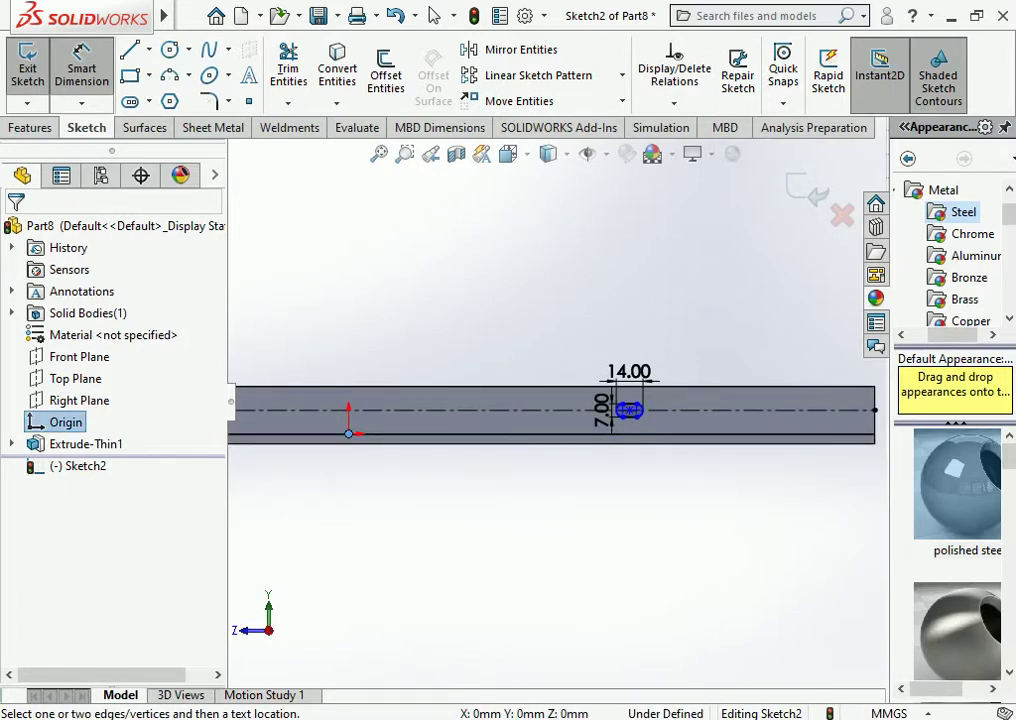
pyautogui.click(629, 410)
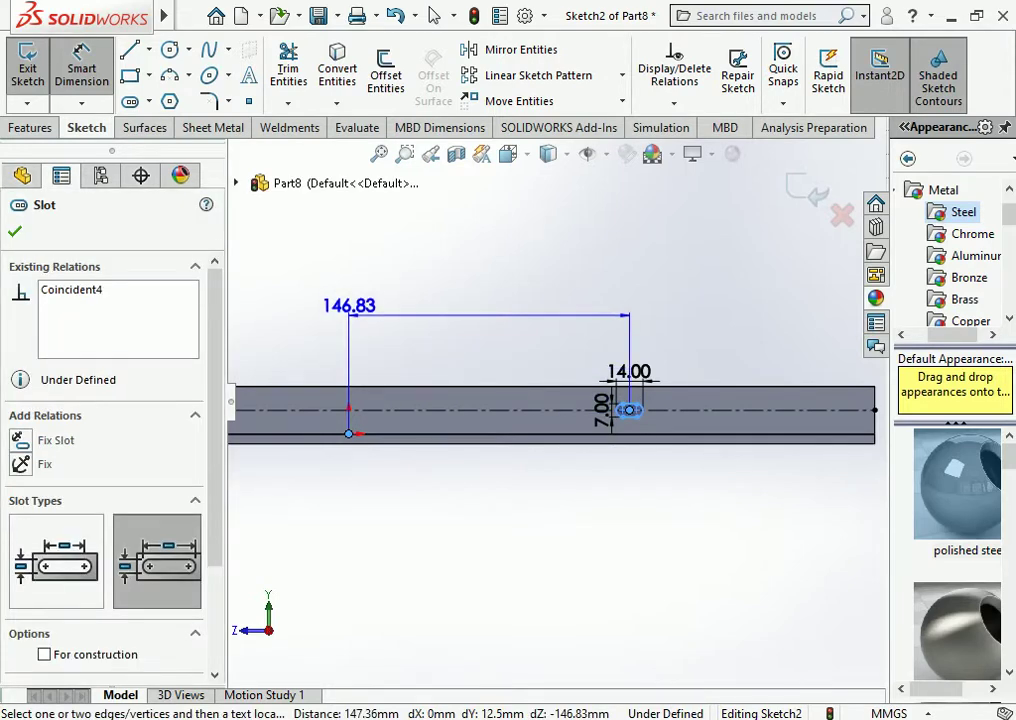
# Set the origin-to-slot distance to 490/2, giving 245 mm
pyautogui.click(349, 306)
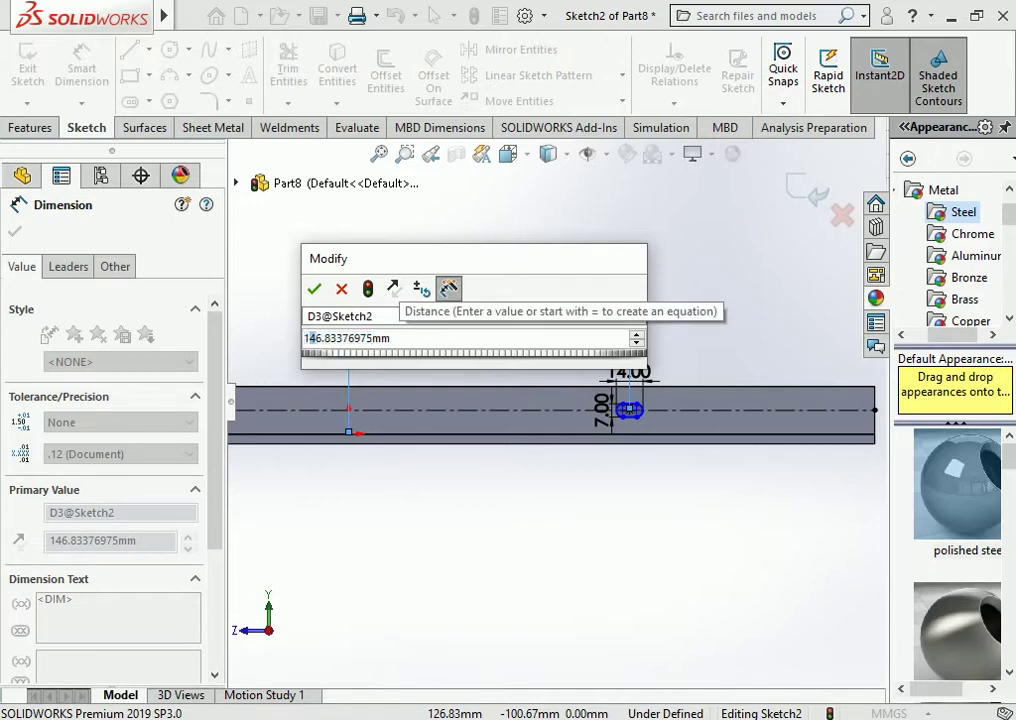
pyautogui.write('49')
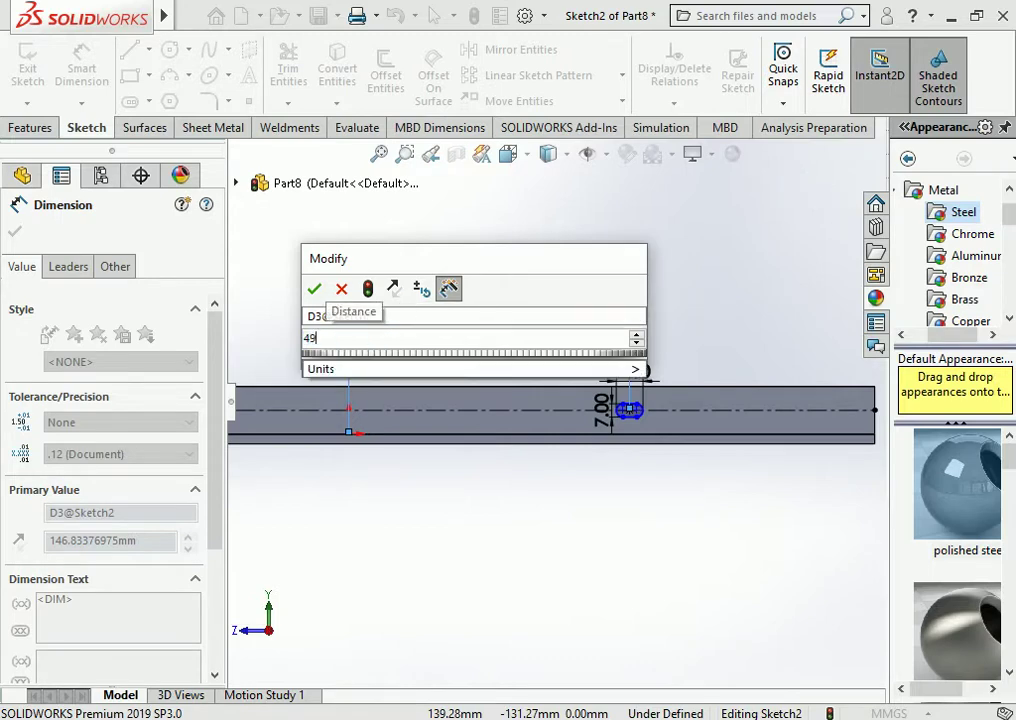
pyautogui.write('0/2')
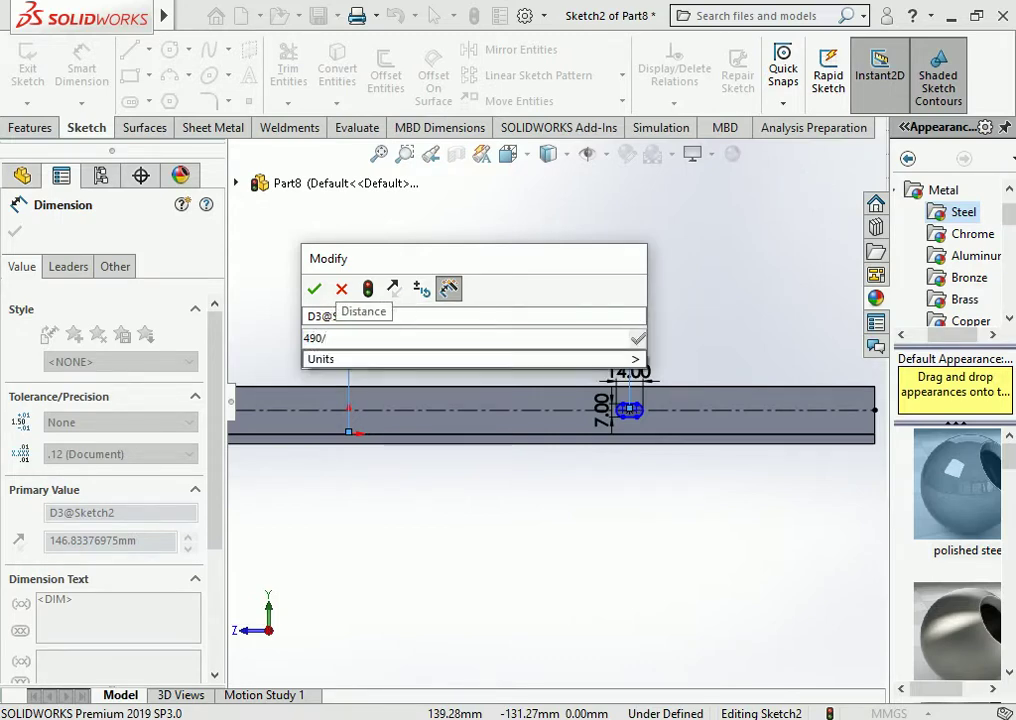
pyautogui.press('Return')
pyautogui.press('Escape')
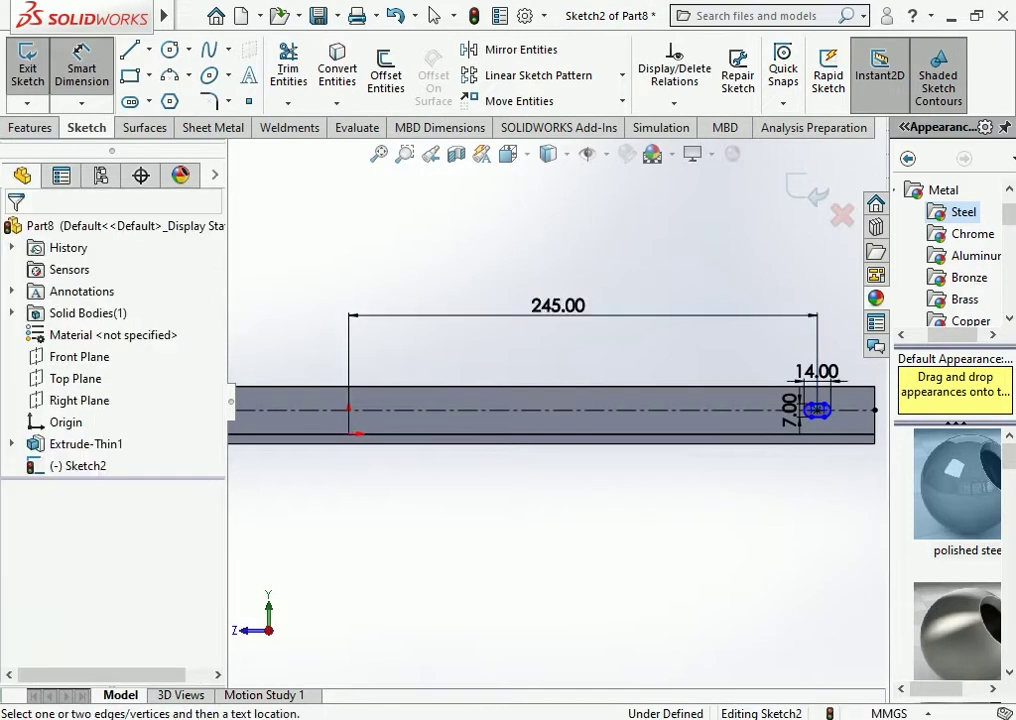
pyautogui.scroll(2, 470, 400)
pyautogui.scroll(-2, 470, 400)
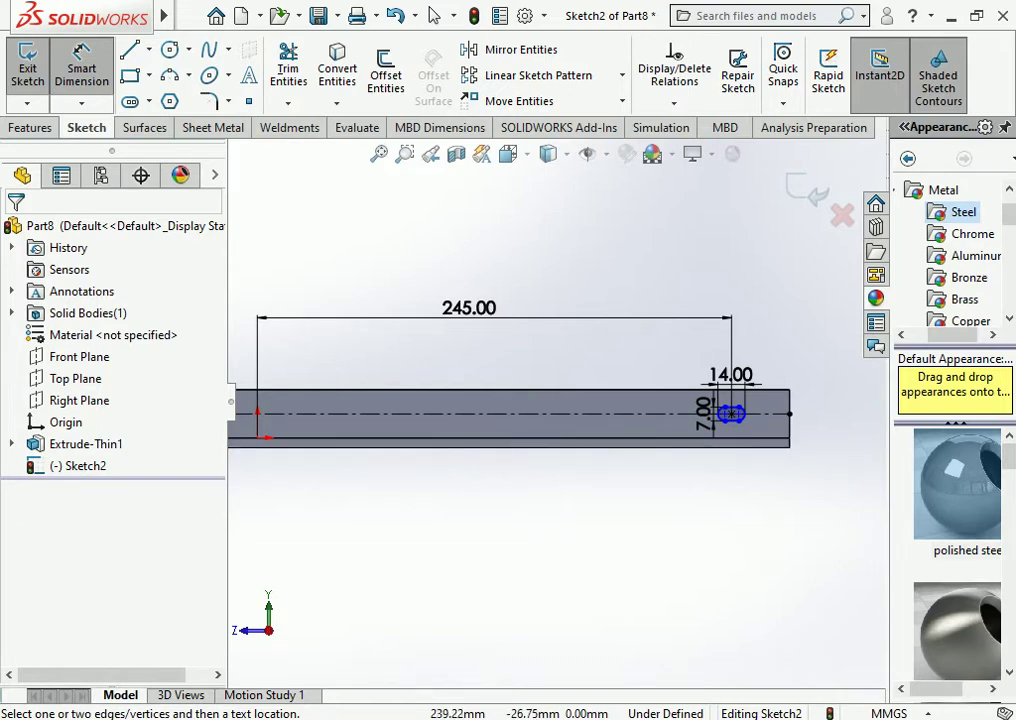
pyautogui.scroll(-3, 760, 405)
# Change the slot length dimension from 14 to 12 mm
pyautogui.doubleClick(711, 358)
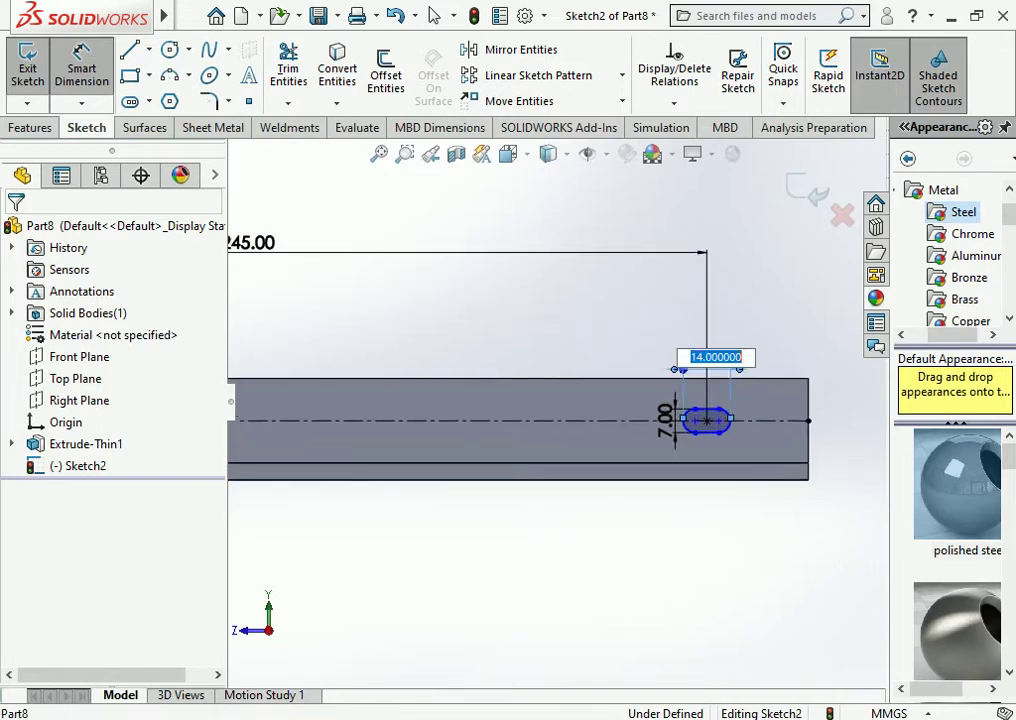
pyautogui.write('12')
pyautogui.press('Return')
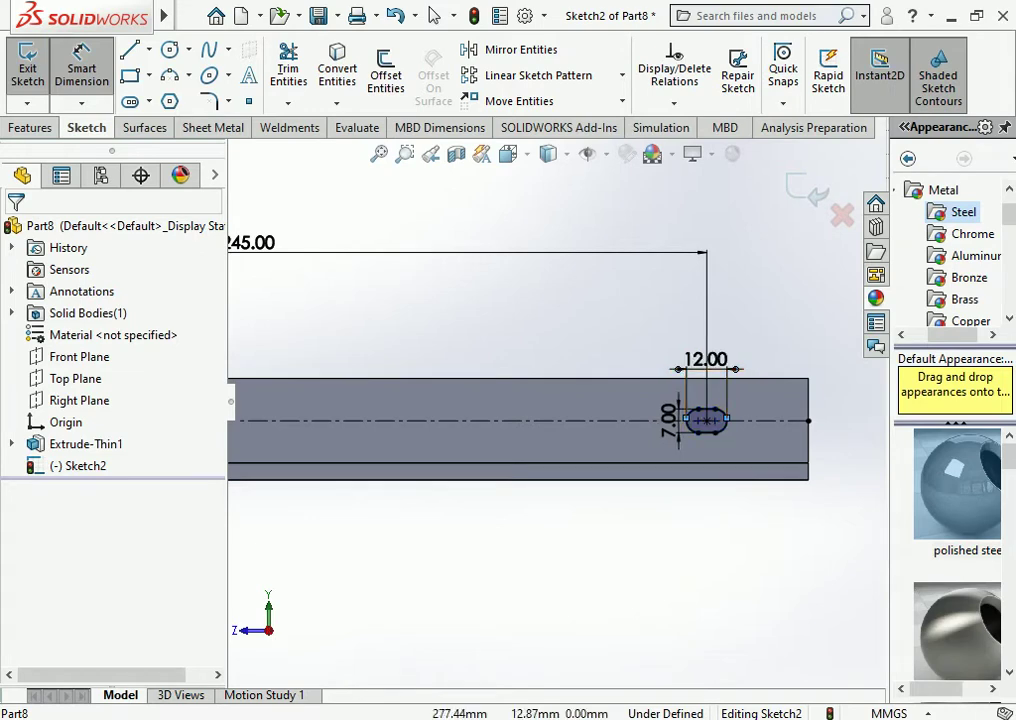
pyautogui.scroll(3, 549, 402)
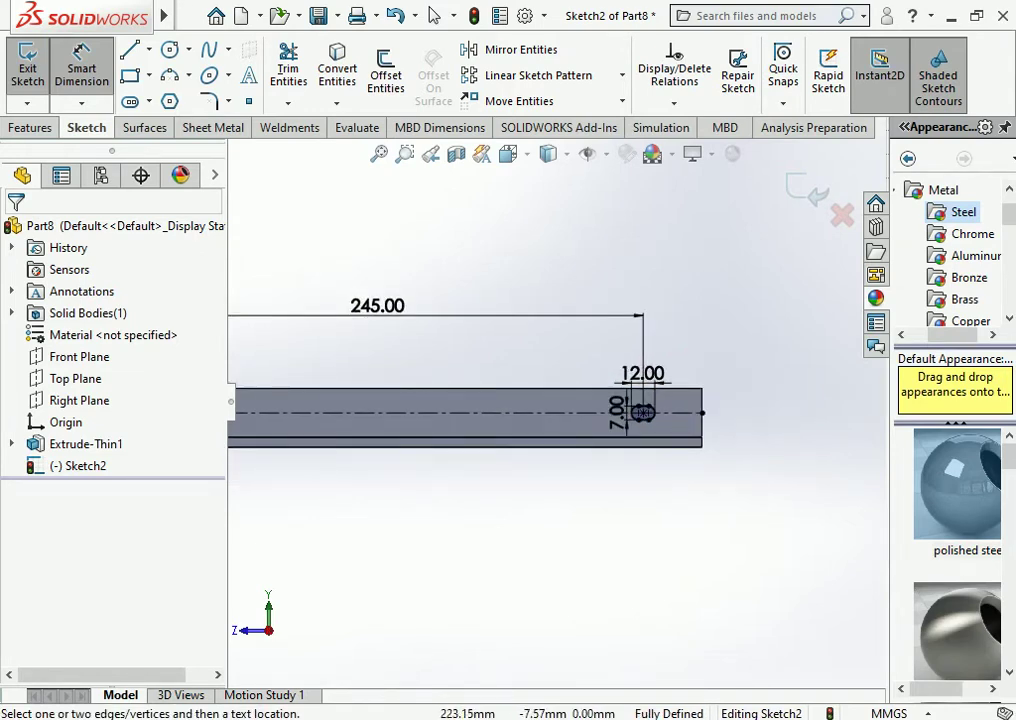
pyautogui.scroll(-2, 611, 454)
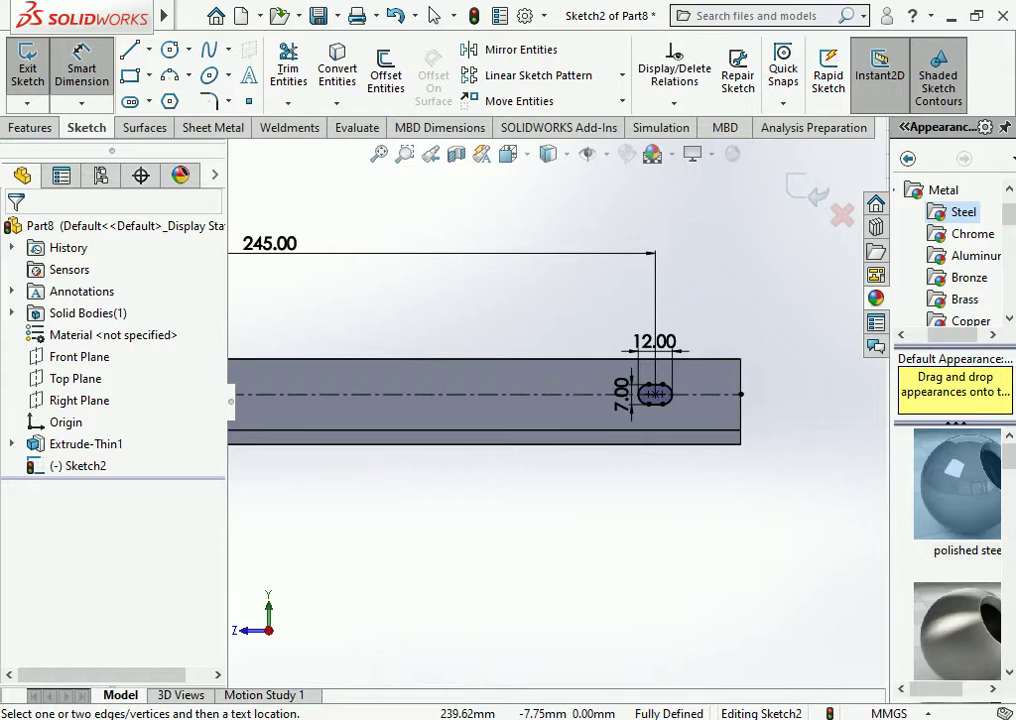
# Draw a vertical construction centreline upward from the origin
pyautogui.scroll(2, 705, 405)
pyautogui.scroll(3, 705, 405)
pyautogui.scroll(-1, 705, 405)
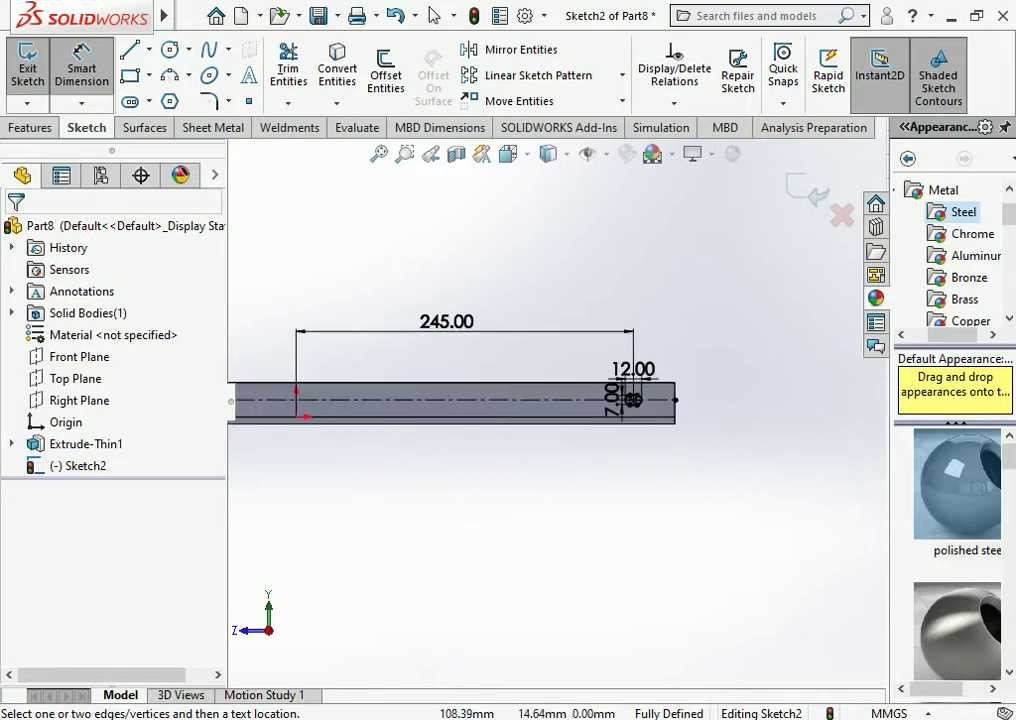
pyautogui.scroll(-2, 705, 405)
pyautogui.press('Escape')
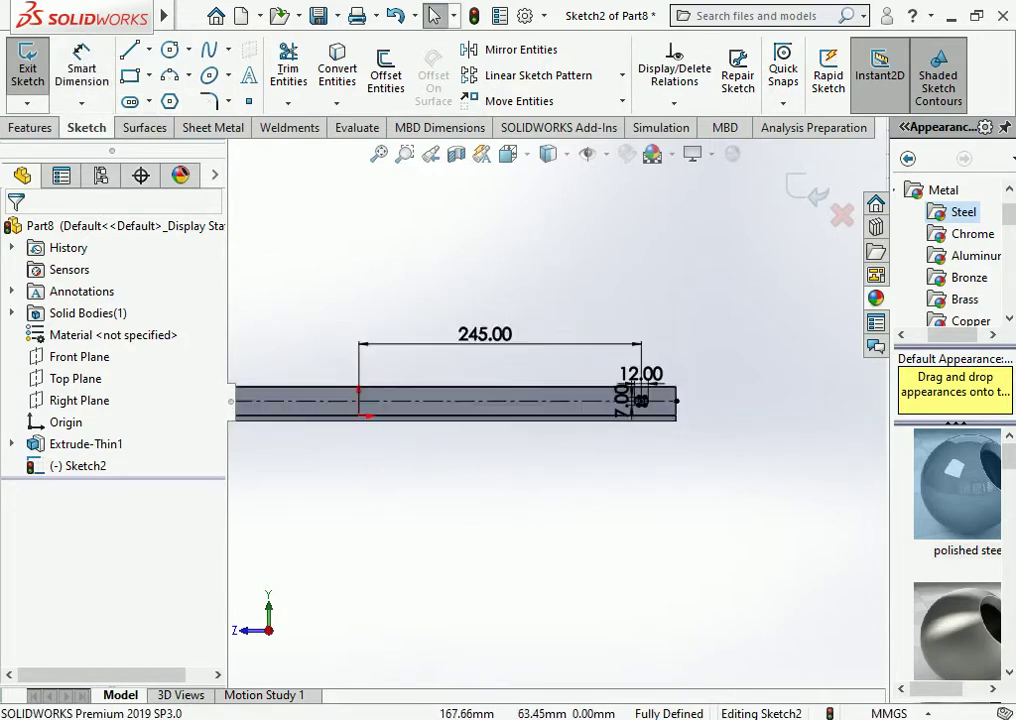
pyautogui.scroll(-2, 558, 440)
pyautogui.scroll(2, 576, 396)
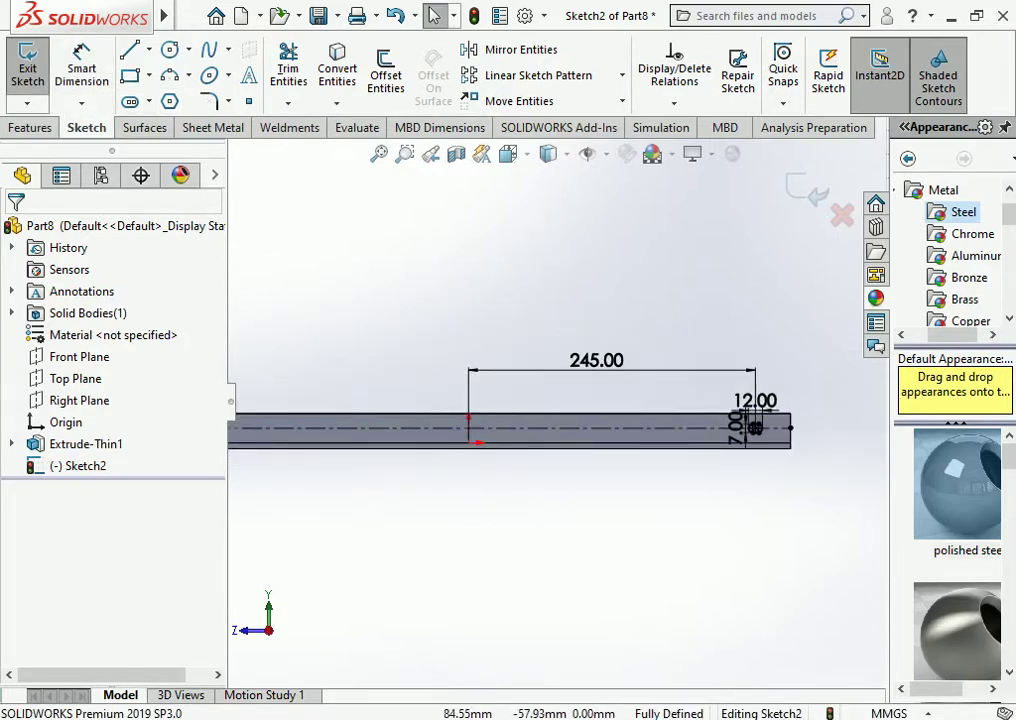
pyautogui.click(148, 49)
pyautogui.click(170, 97)
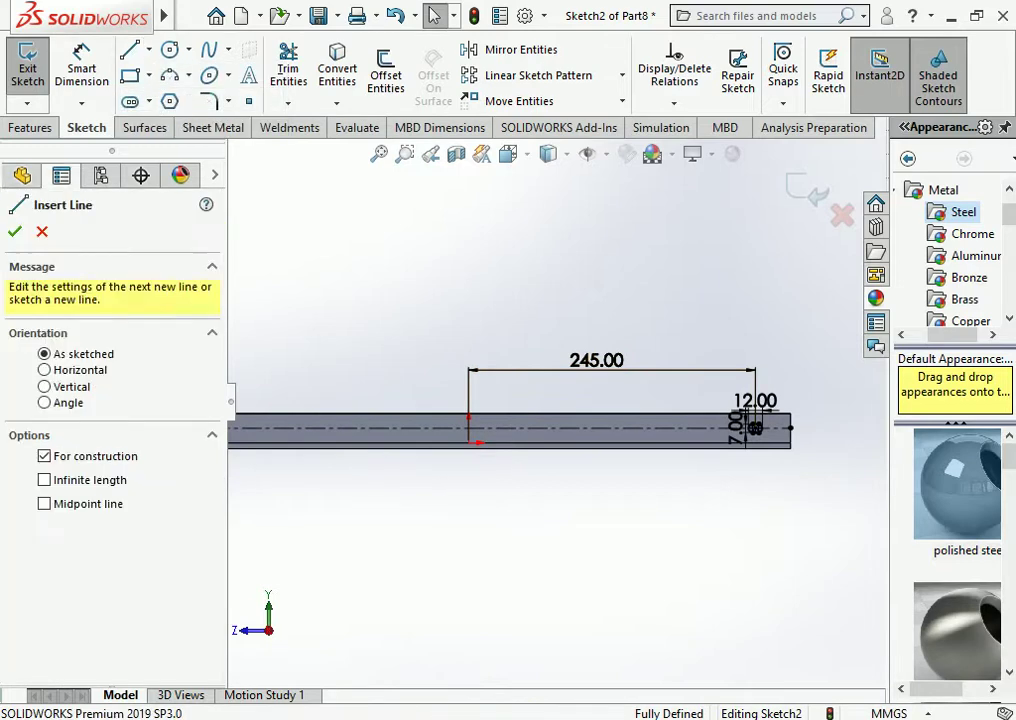
pyautogui.click(468, 442)
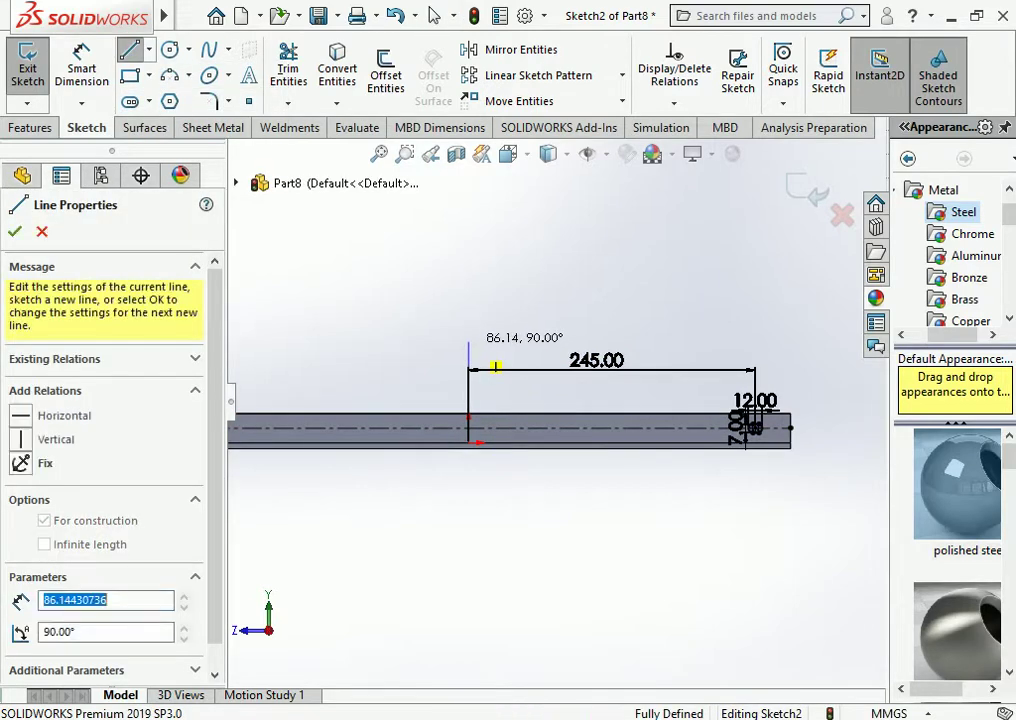
pyautogui.click(468, 342)
pyautogui.press('l')
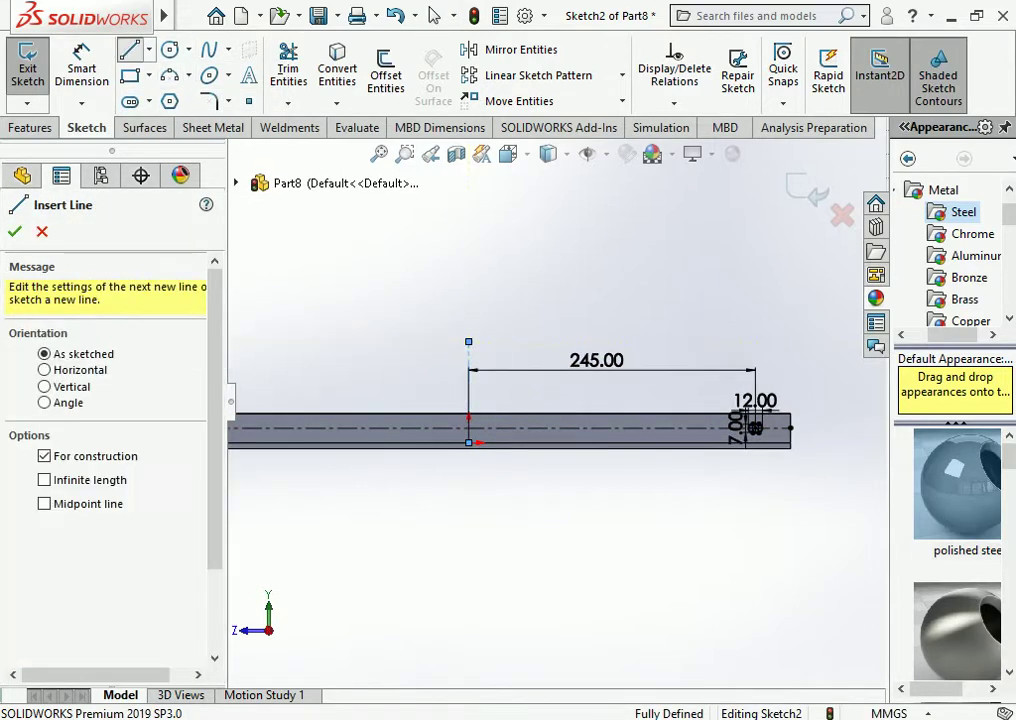
pyautogui.press('Escape')
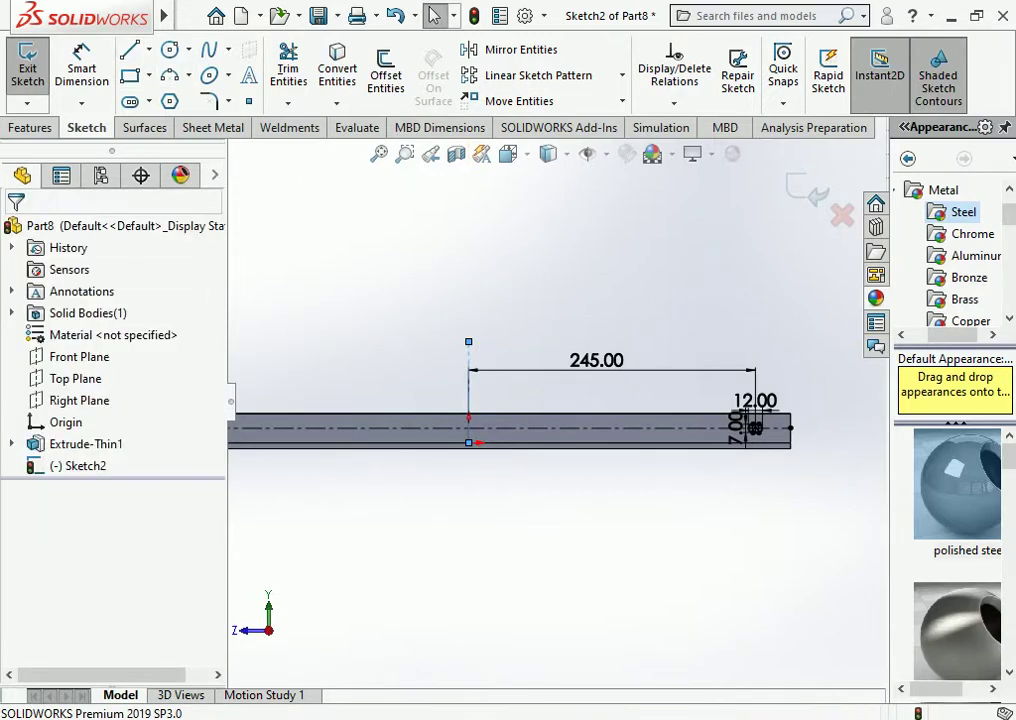
# Begin mirroring the slot with Mirror Entities
pyautogui.press('z')
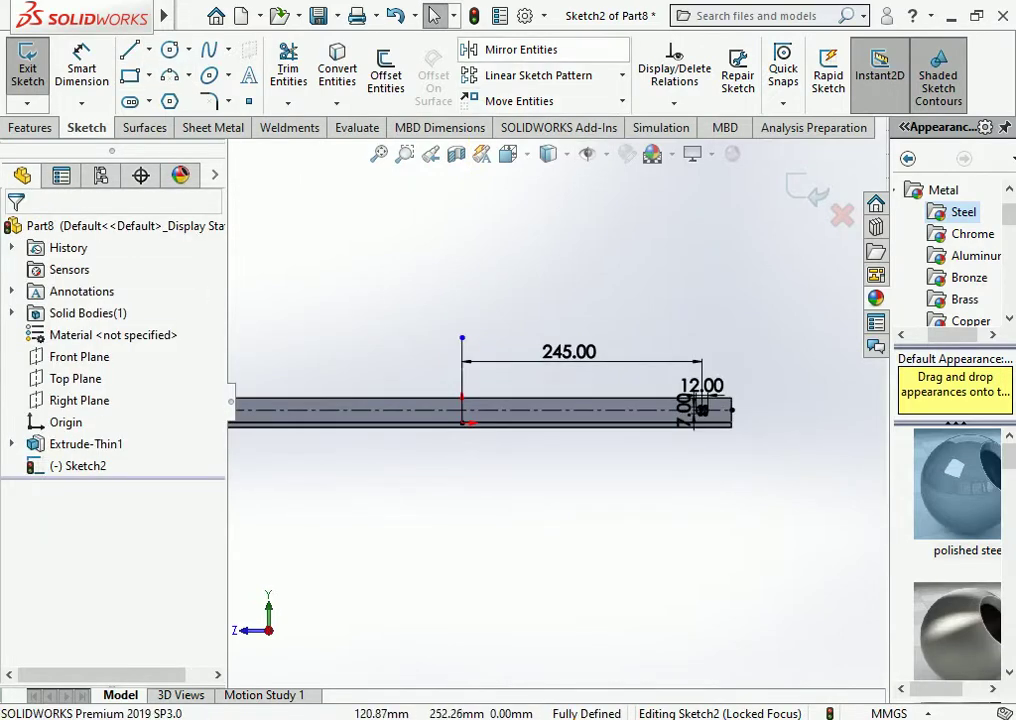
pyautogui.click(510, 49)
pyautogui.scroll(-3, 683, 405)
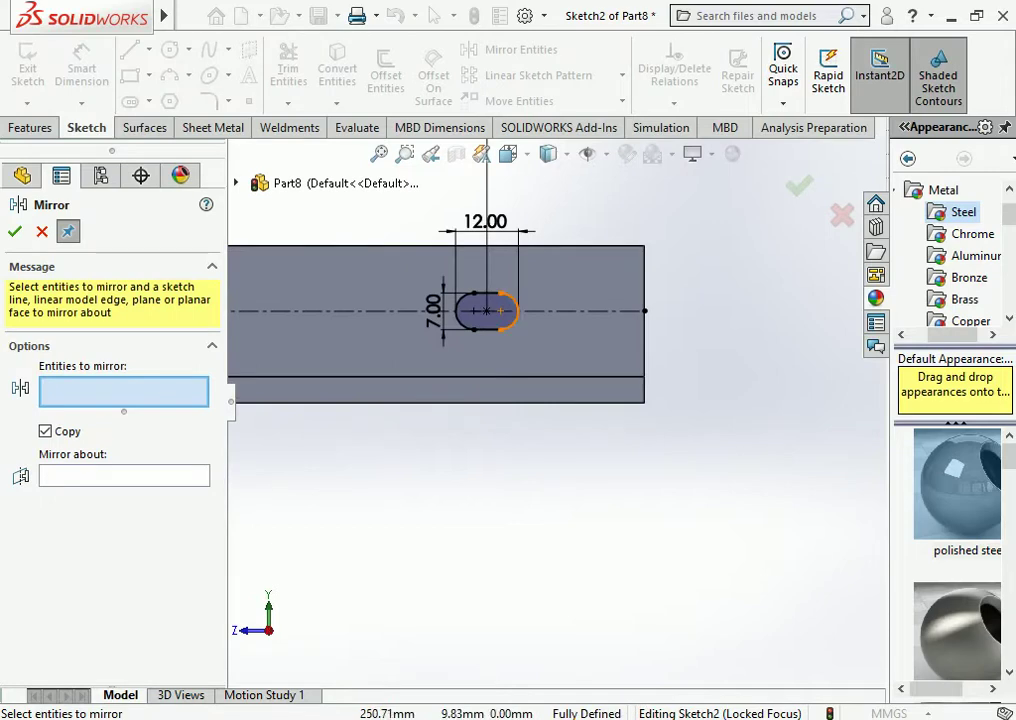
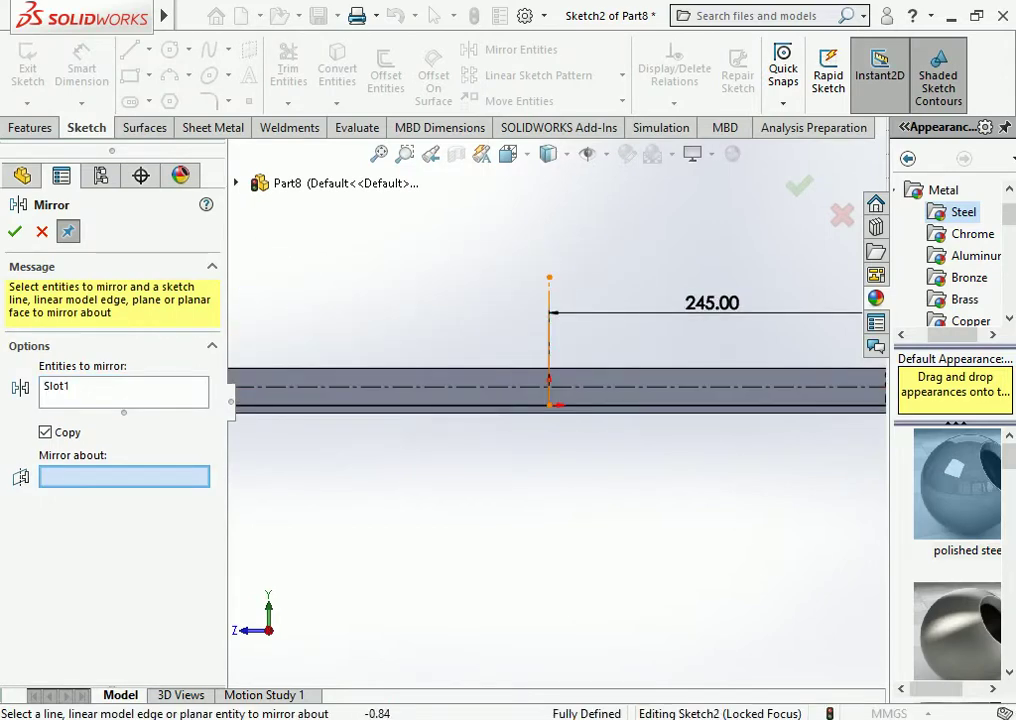
# Mirror the slot across the vertical line
pyautogui.click(549, 395)
pyautogui.scroll(3, 555, 402)
pyautogui.click(14, 231)
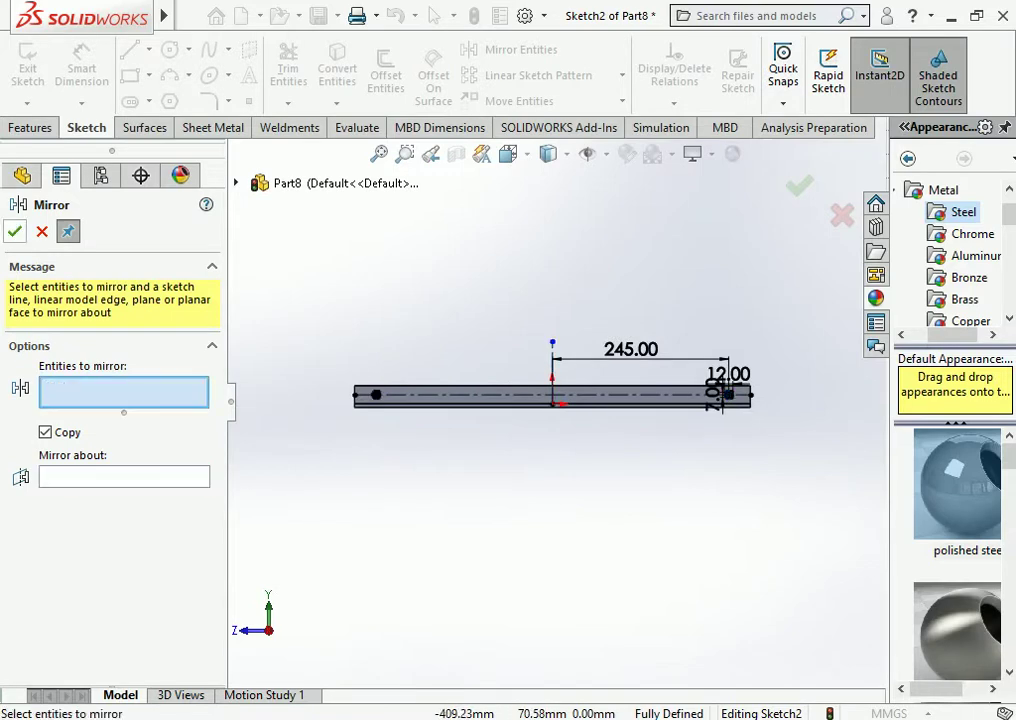
pyautogui.click(42, 231)
# Cut both slots Through All out of the flat bar
pyautogui.click(30, 127)
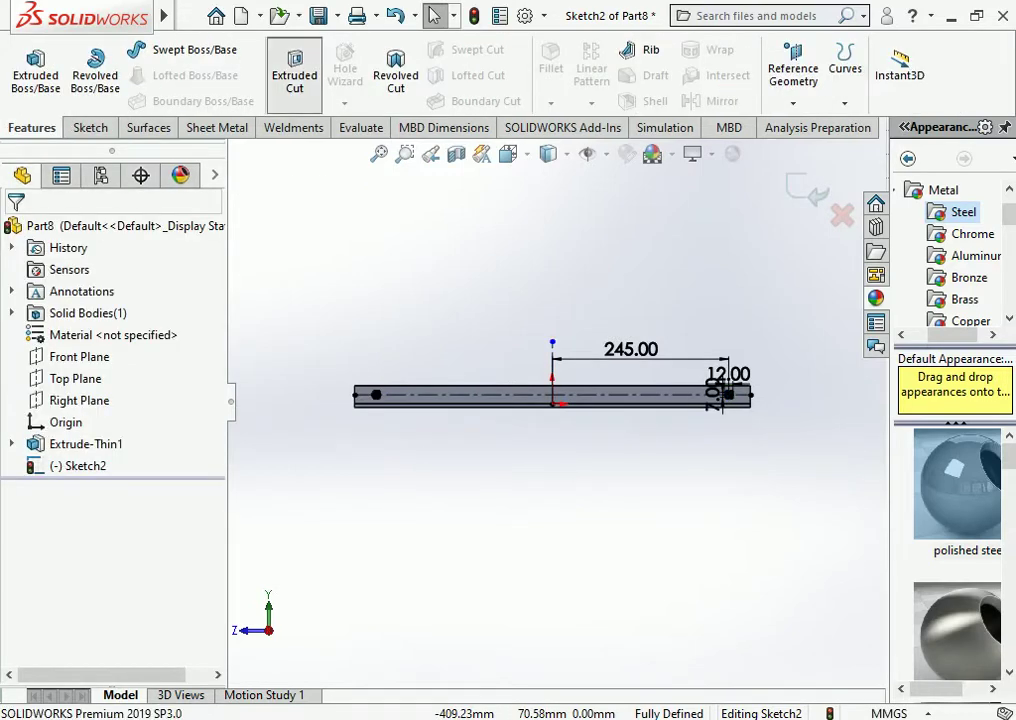
pyautogui.click(294, 70)
pyautogui.click(120, 350)
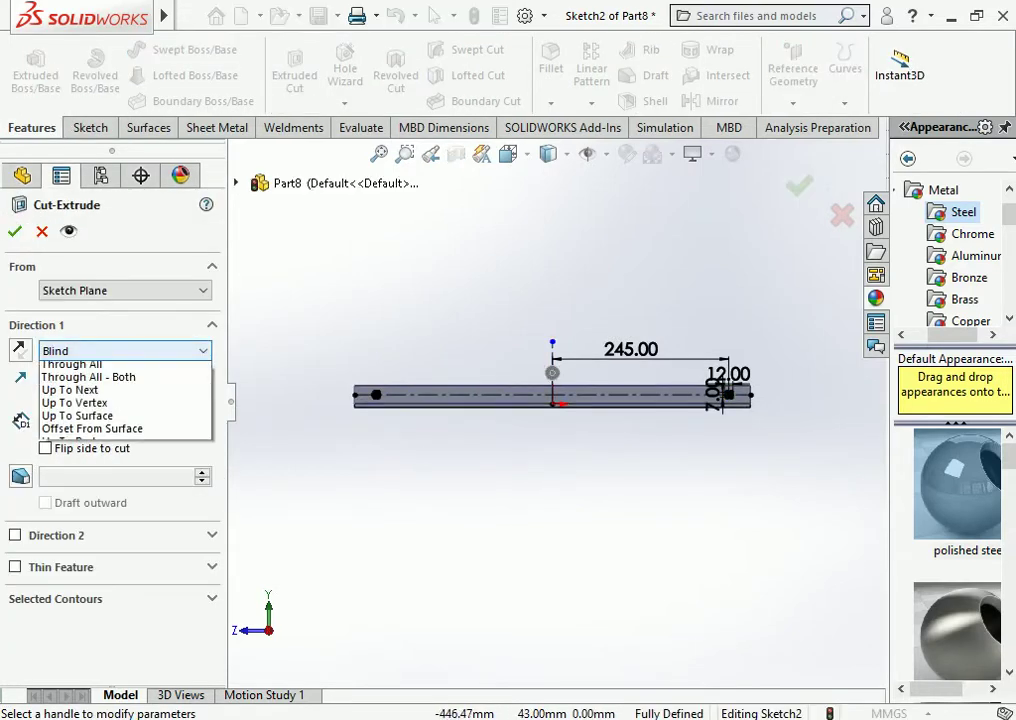
pyautogui.click(71, 381)
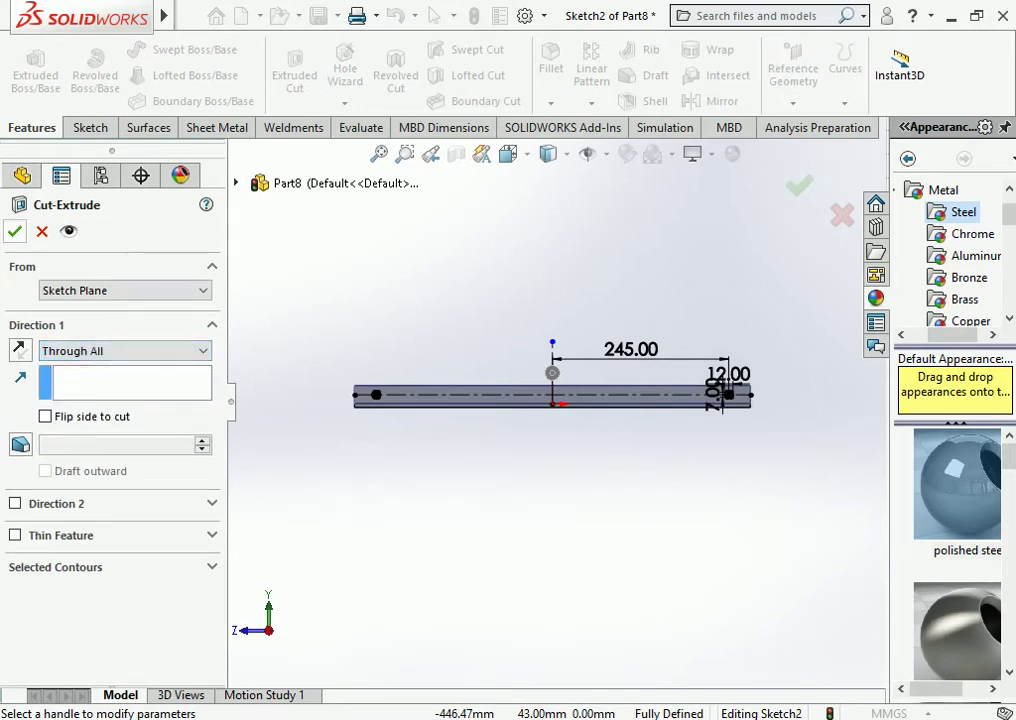
pyautogui.click(14, 231)
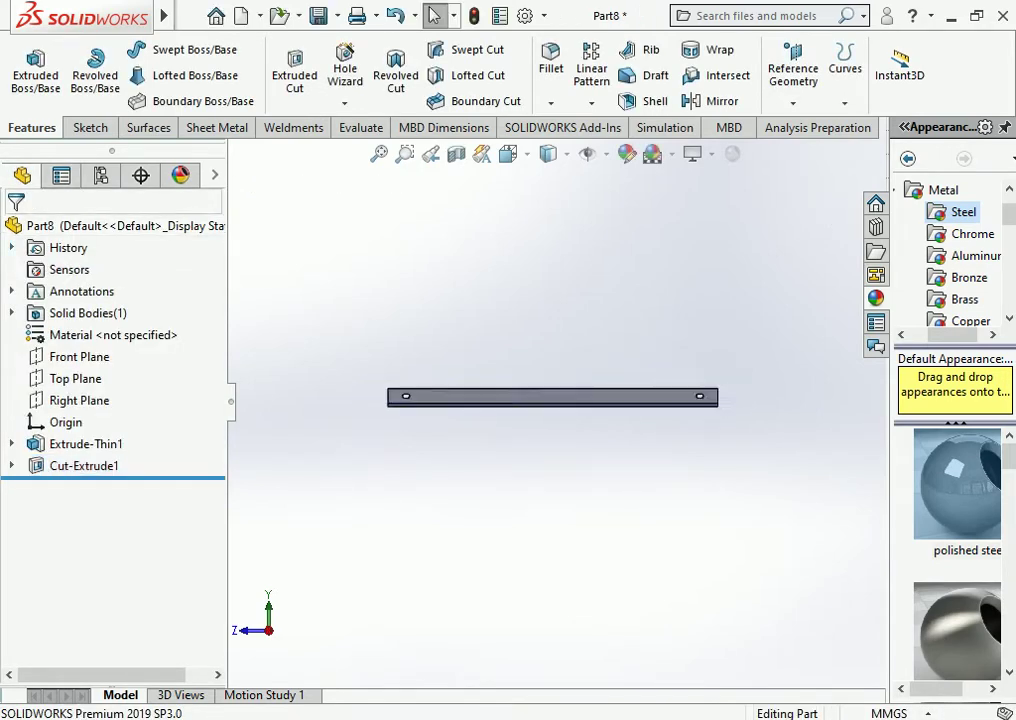
pyautogui.moveTo(552, 398); pyautogui.dragTo(600, 340, button='middle')
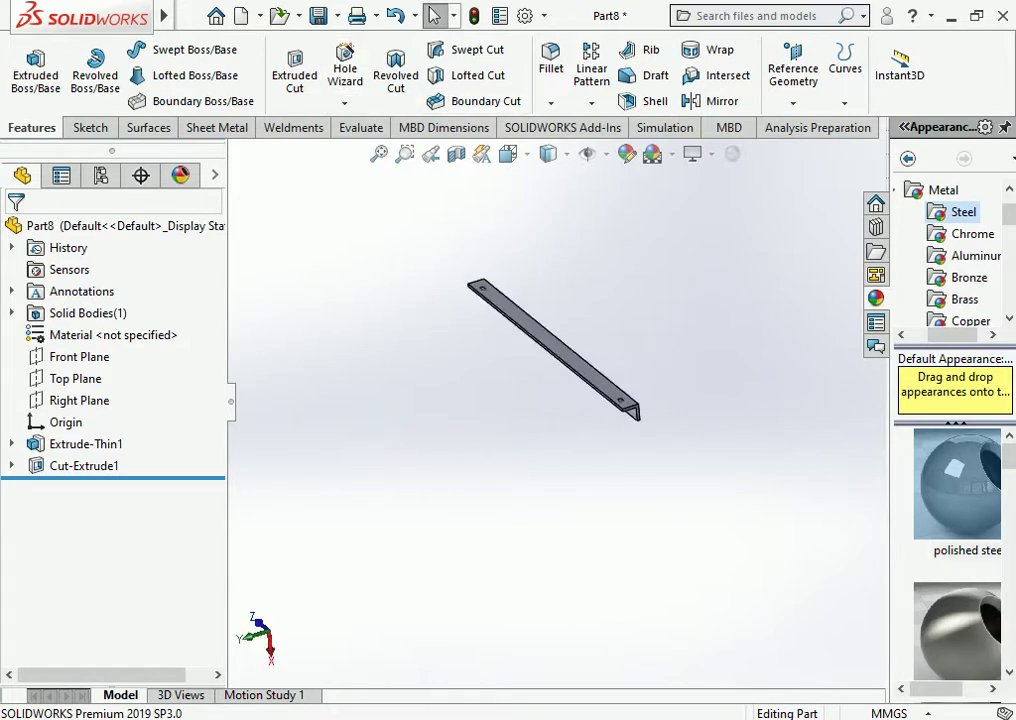
# Save the bar as PURLIN, then switch to the POLE part and start a new document
pyautogui.click(318, 15)
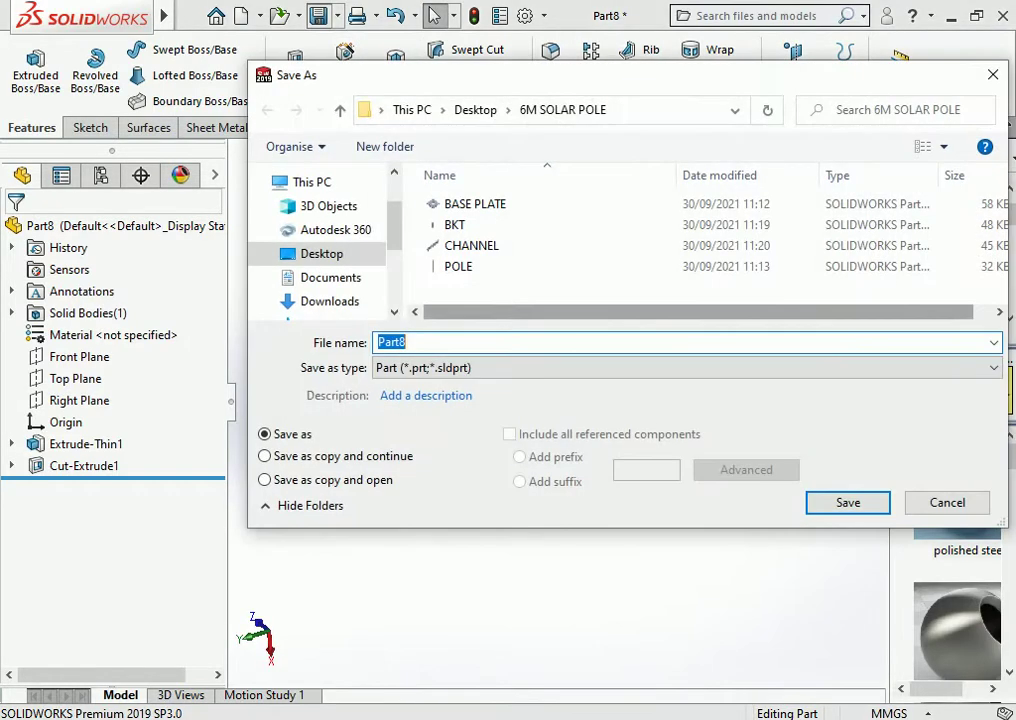
pyautogui.write('P')
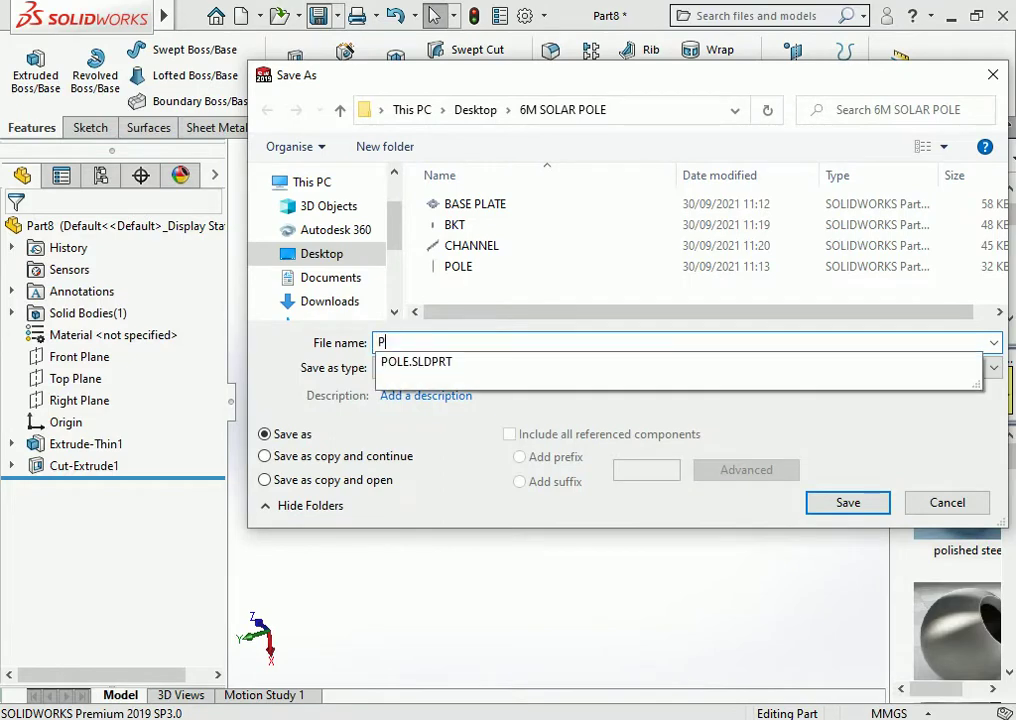
pyautogui.write('URLIN')
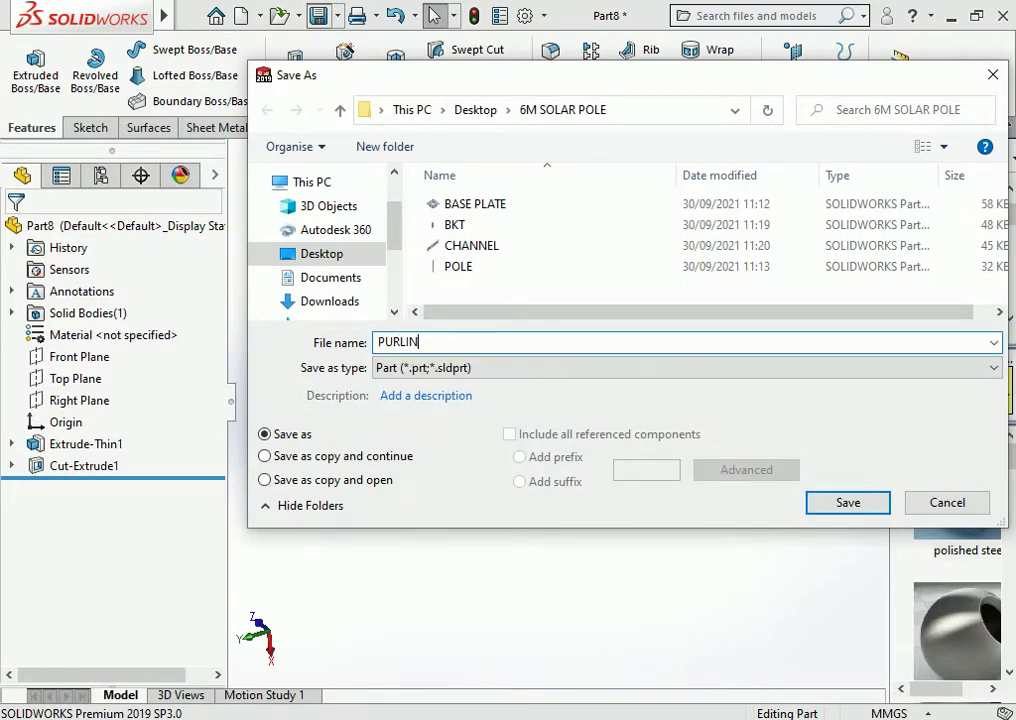
pyautogui.press('Return')
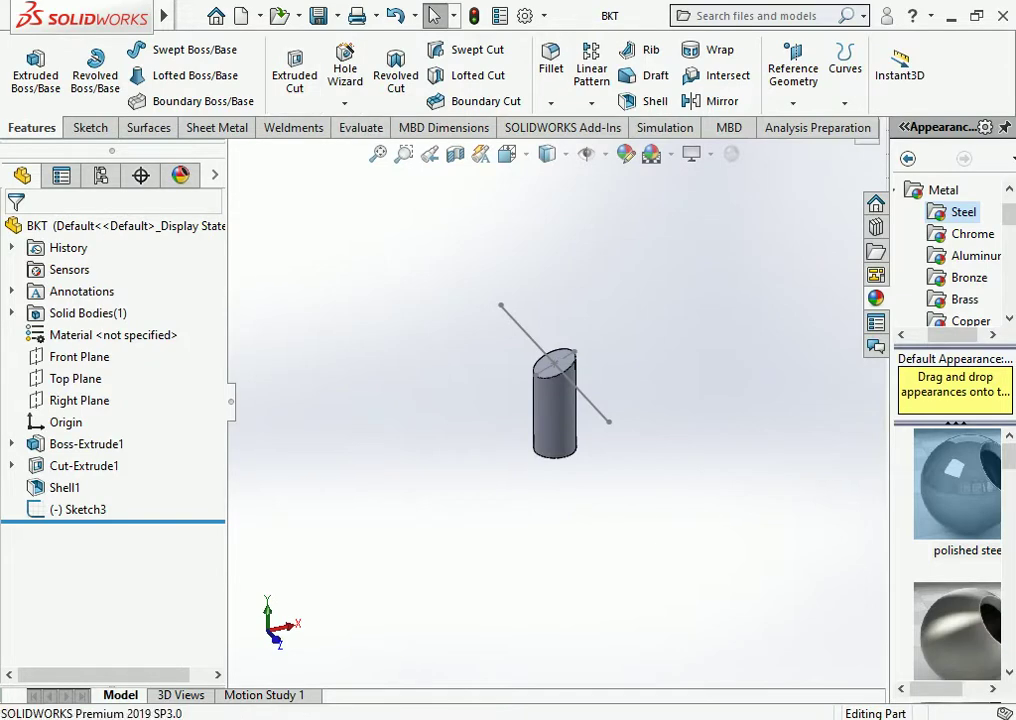
pyautogui.click(817, 127)
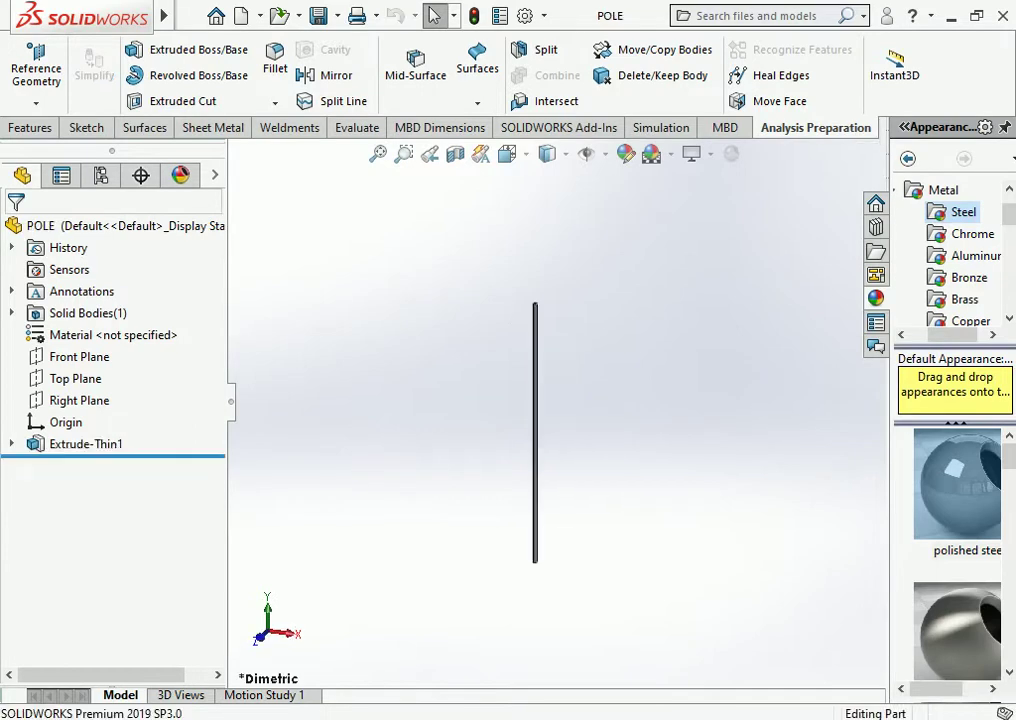
pyautogui.hotkey('ctrl', 'n')
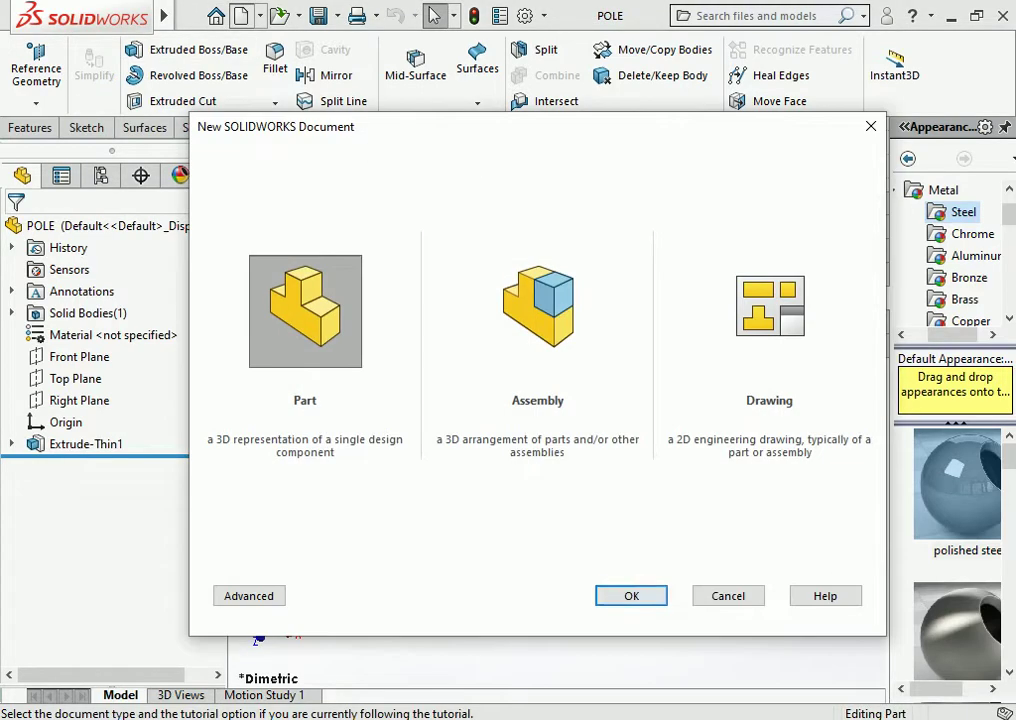
# In a new part, sketch vertical and horizontal lines from the origin on the Front Plane
pyautogui.press('Return')
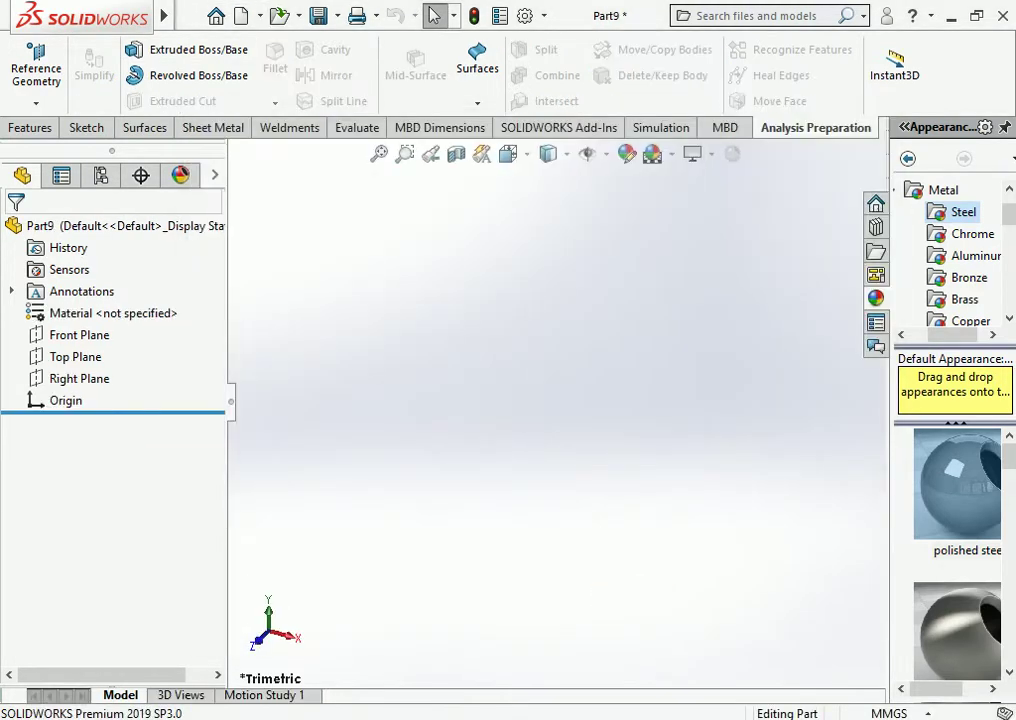
pyautogui.click(75, 356)
pyautogui.click(79, 334)
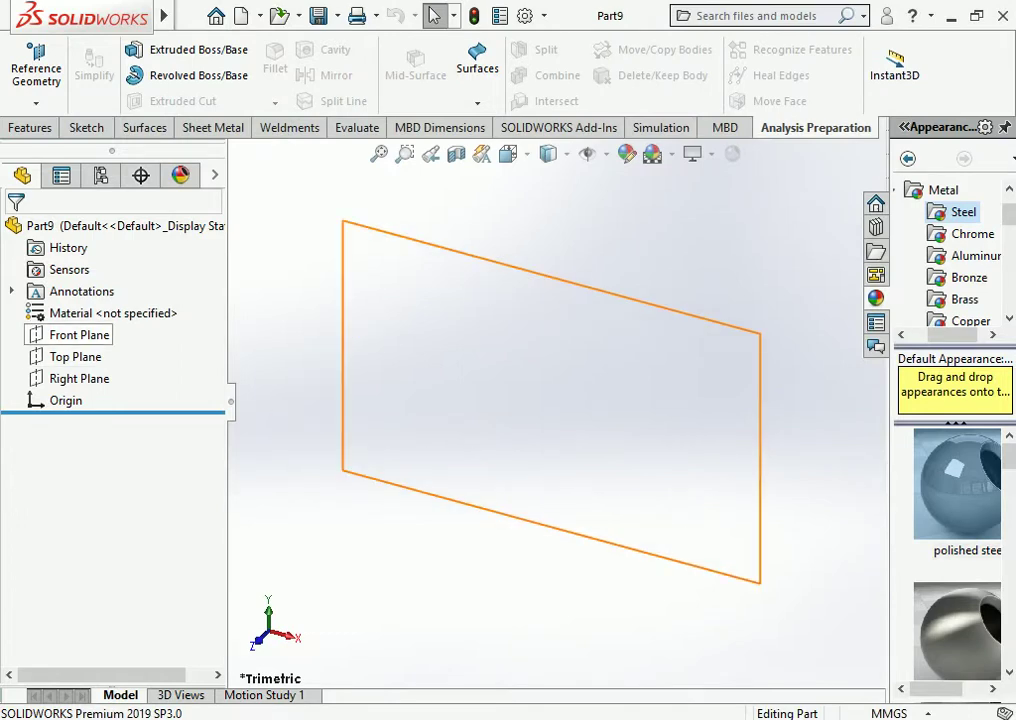
pyautogui.click(79, 334)
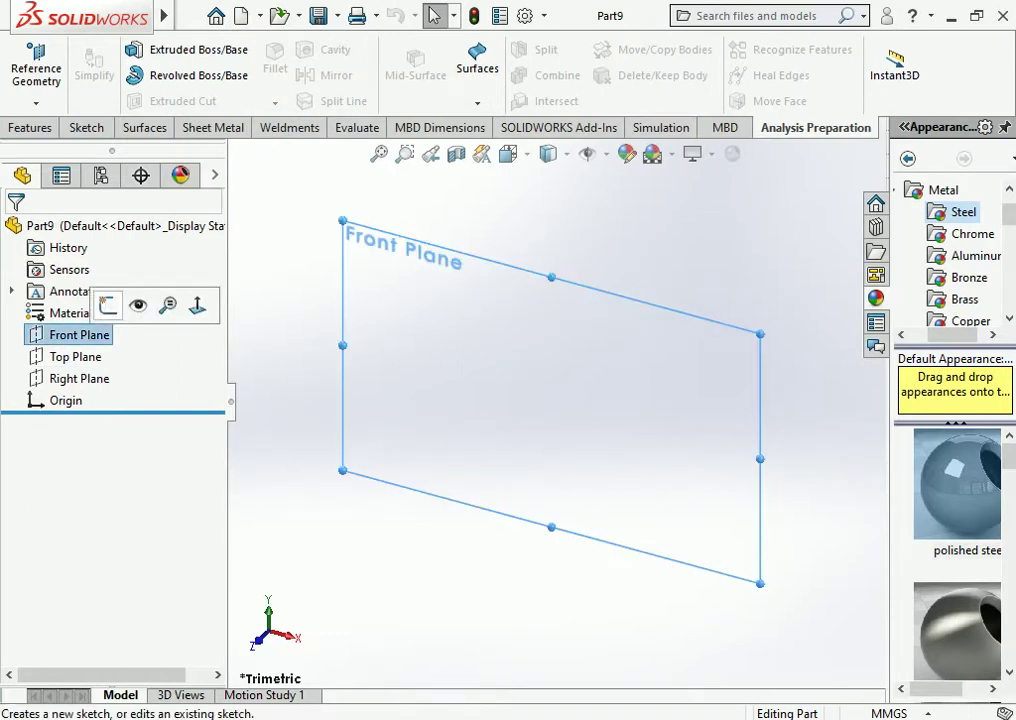
pyautogui.click(111, 300)
pyautogui.click(129, 49)
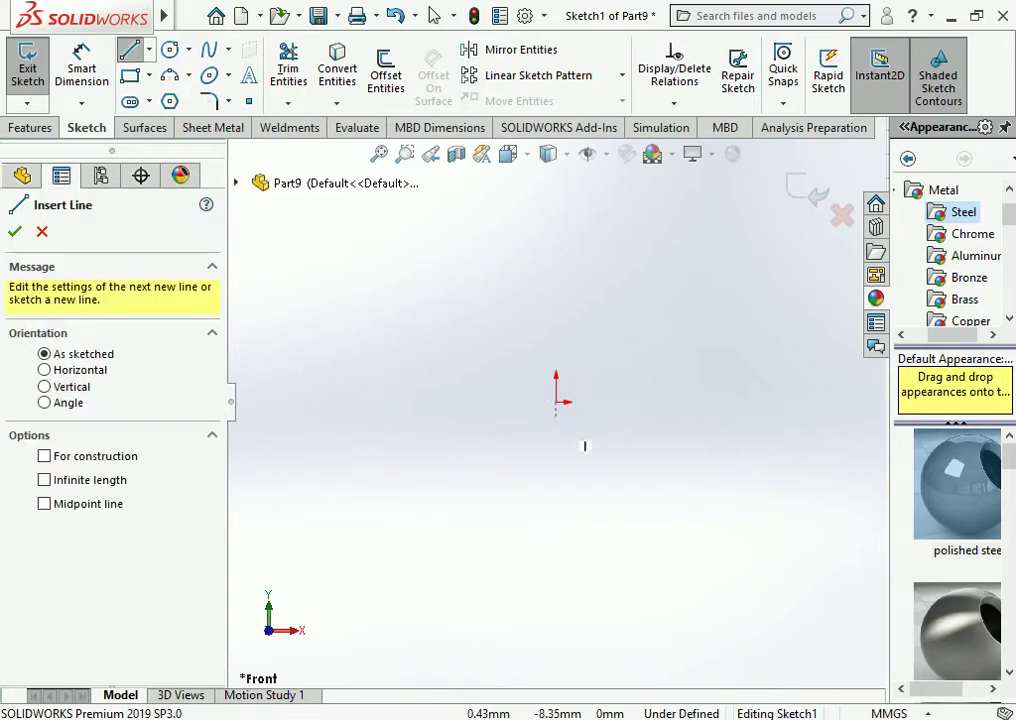
pyautogui.click(556, 401)
pyautogui.click(556, 320)
pyautogui.press('Escape')
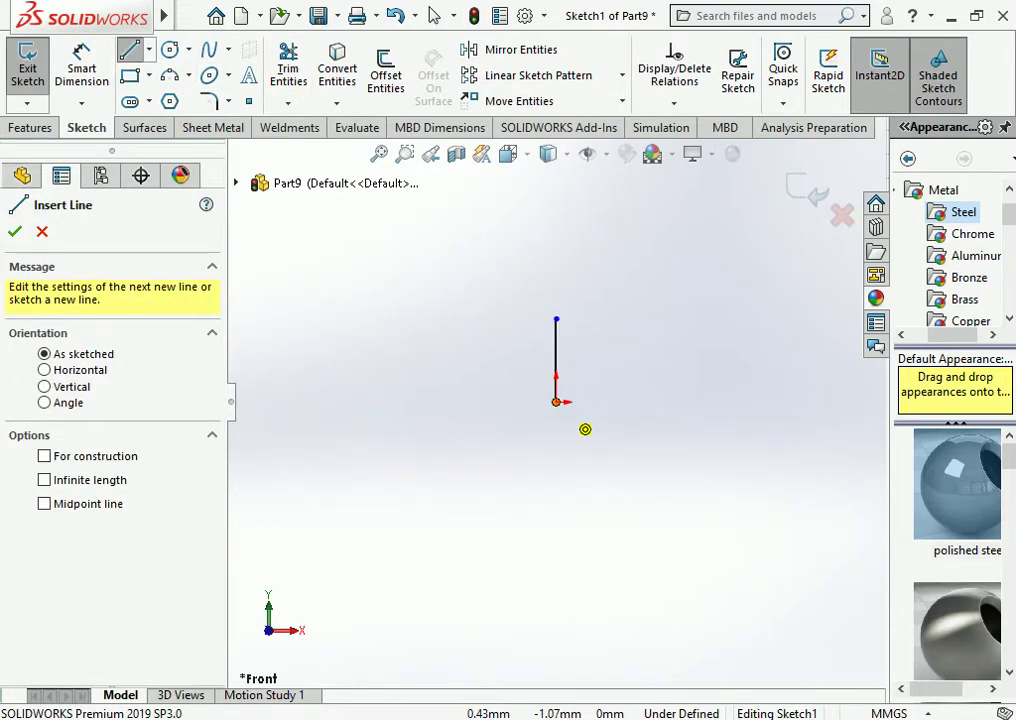
pyautogui.click(556, 401)
pyautogui.click(632, 401)
pyautogui.press('Escape')
# Dimension both L legs to 25 mm
pyautogui.click(82, 65)
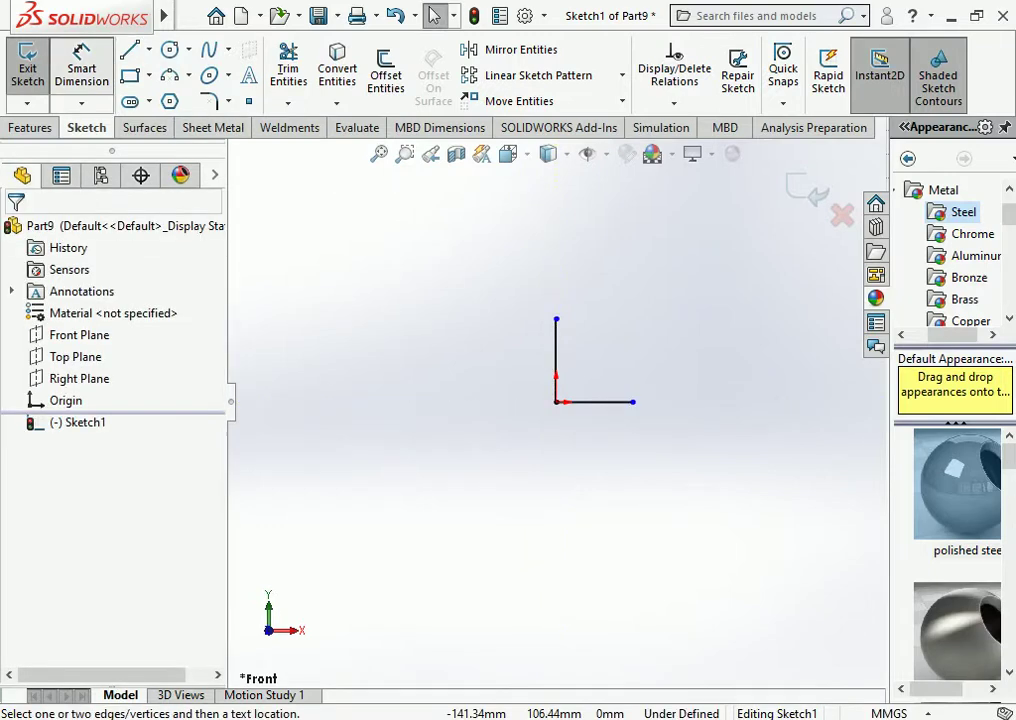
pyautogui.click(556, 355)
pyautogui.click(510, 357)
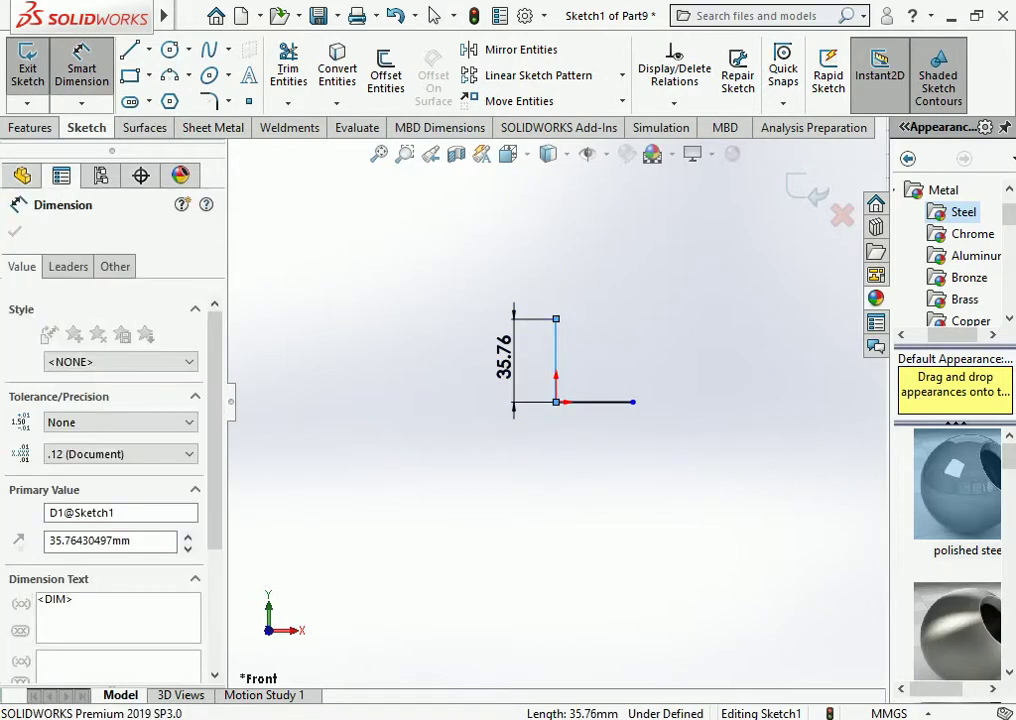
pyautogui.write('25')
pyautogui.press('Return')
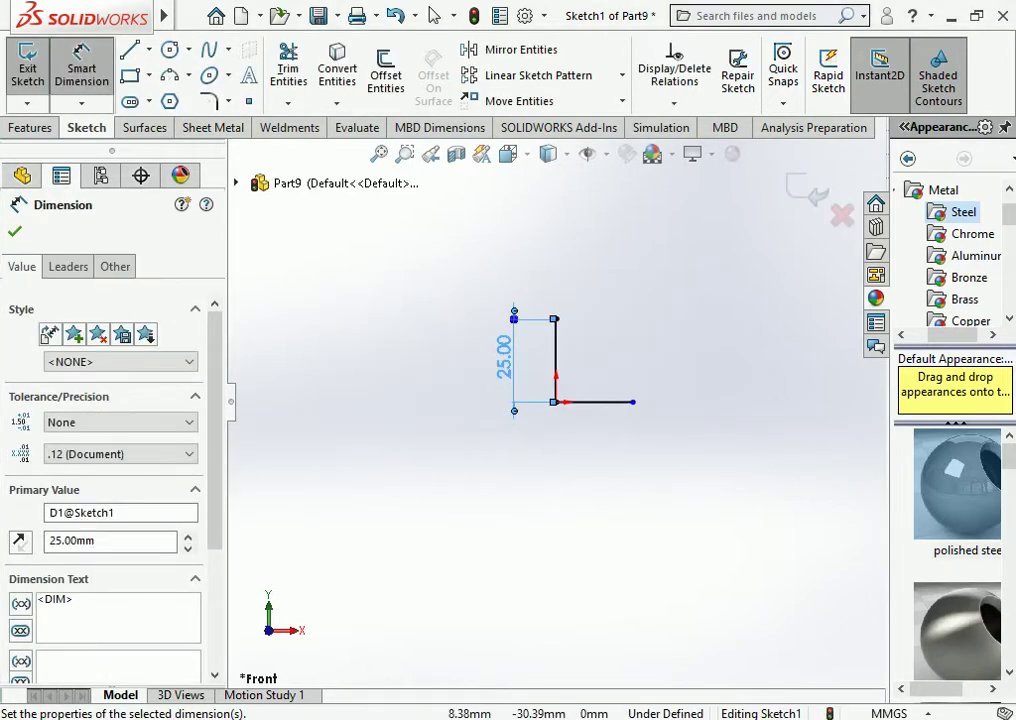
pyautogui.click(600, 402)
pyautogui.click(560, 500)
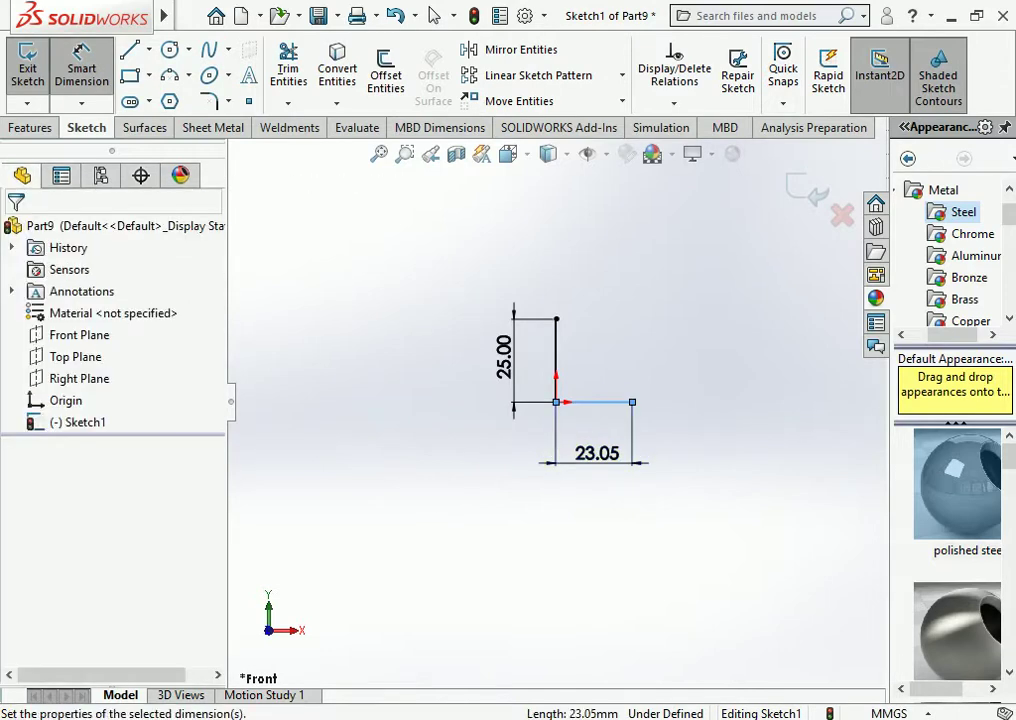
pyautogui.write('25')
pyautogui.press('Return')
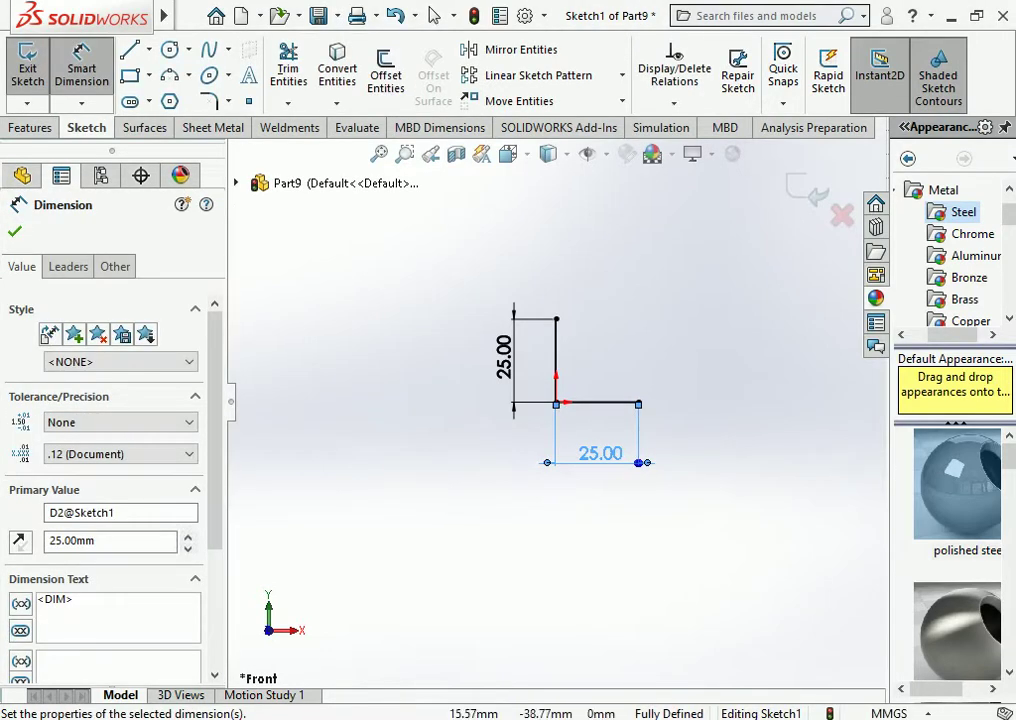
pyautogui.press('Escape')
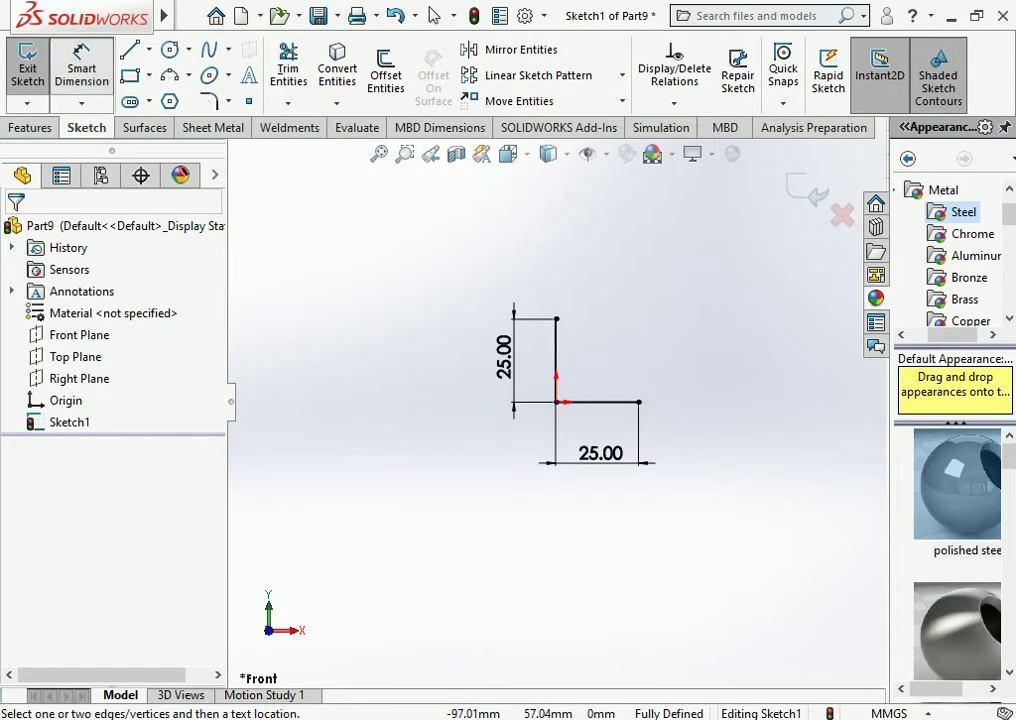
pyautogui.click(434, 15)
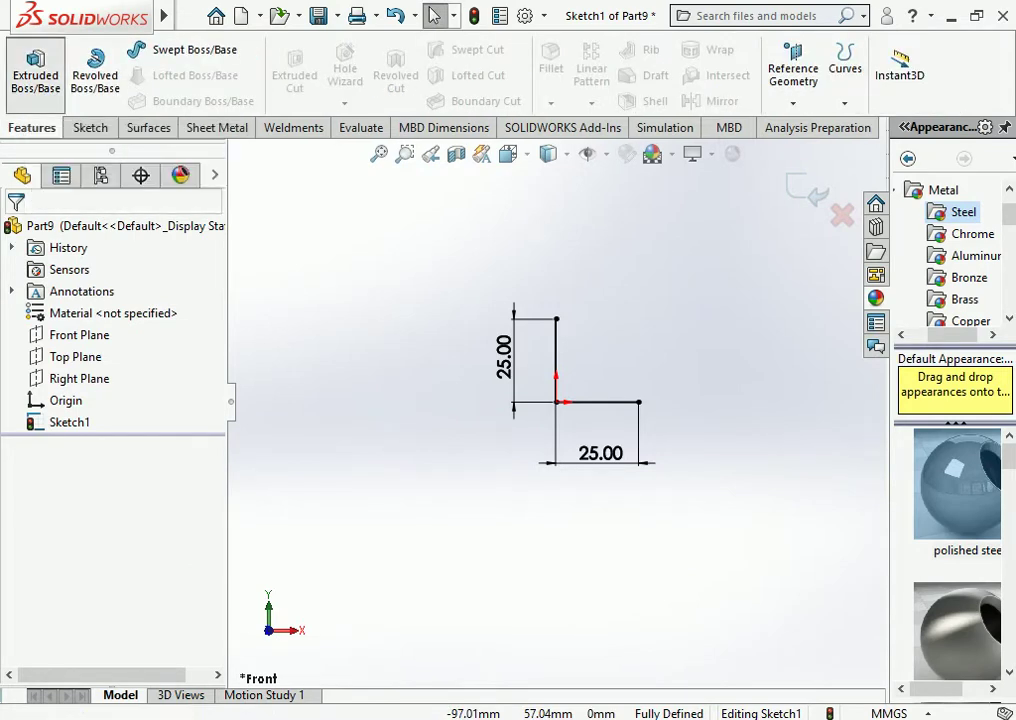
# Start a thin extrude of the L sketch with a flipped 5 mm wall and Mid Plane end condition
pyautogui.click(35, 65)
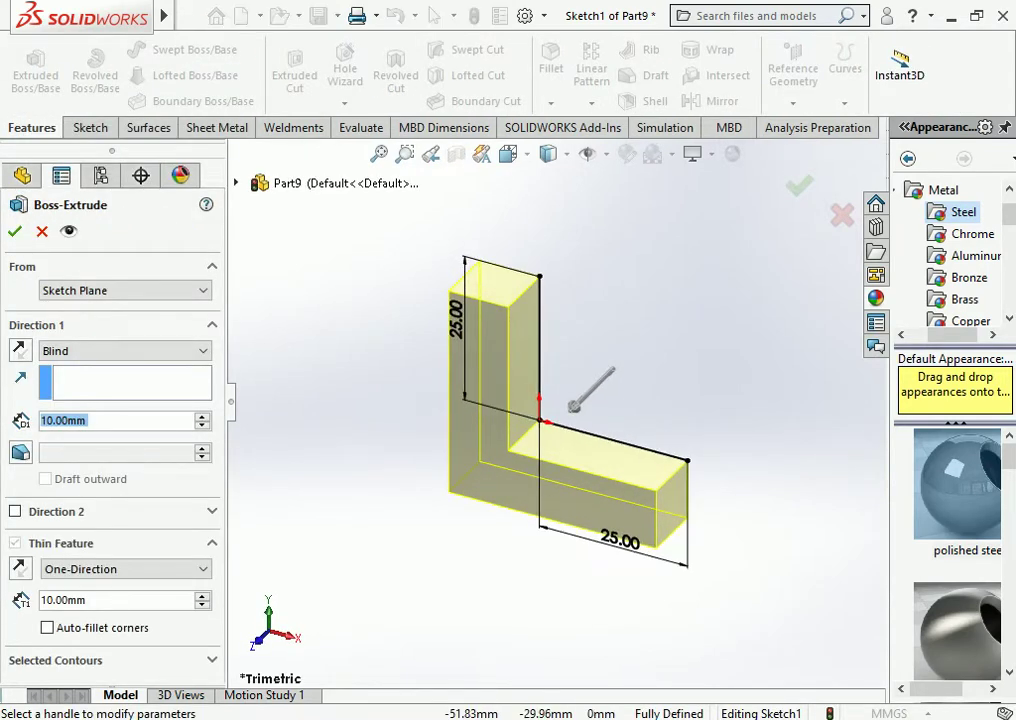
pyautogui.click(62, 600)
pyautogui.write('5')
pyautogui.press('Return')
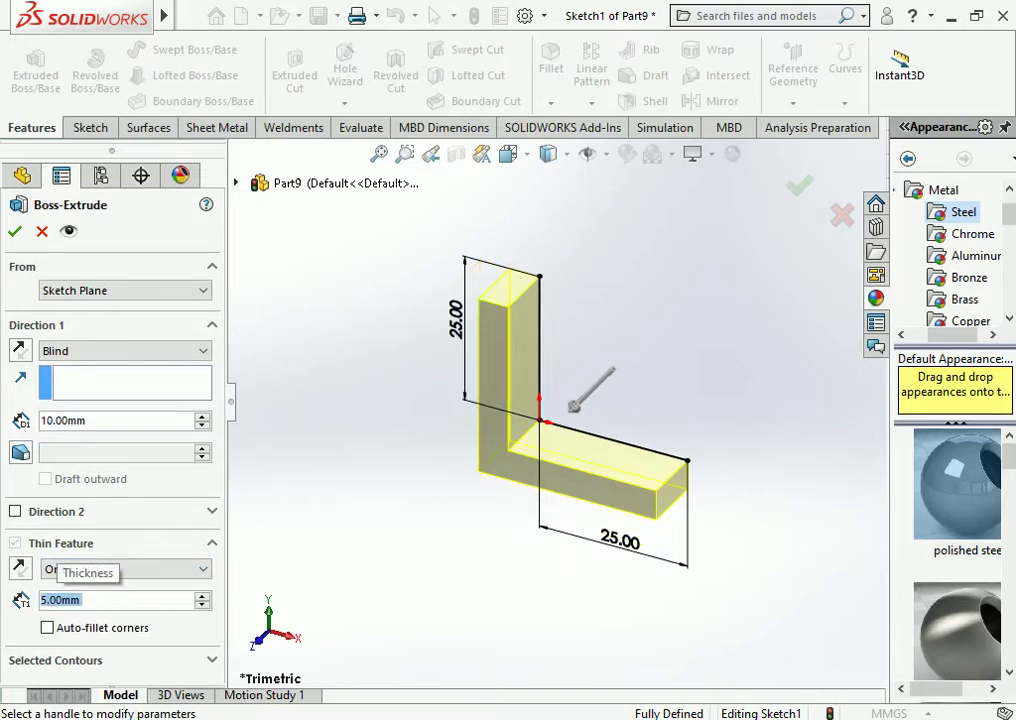
pyautogui.click(20, 568)
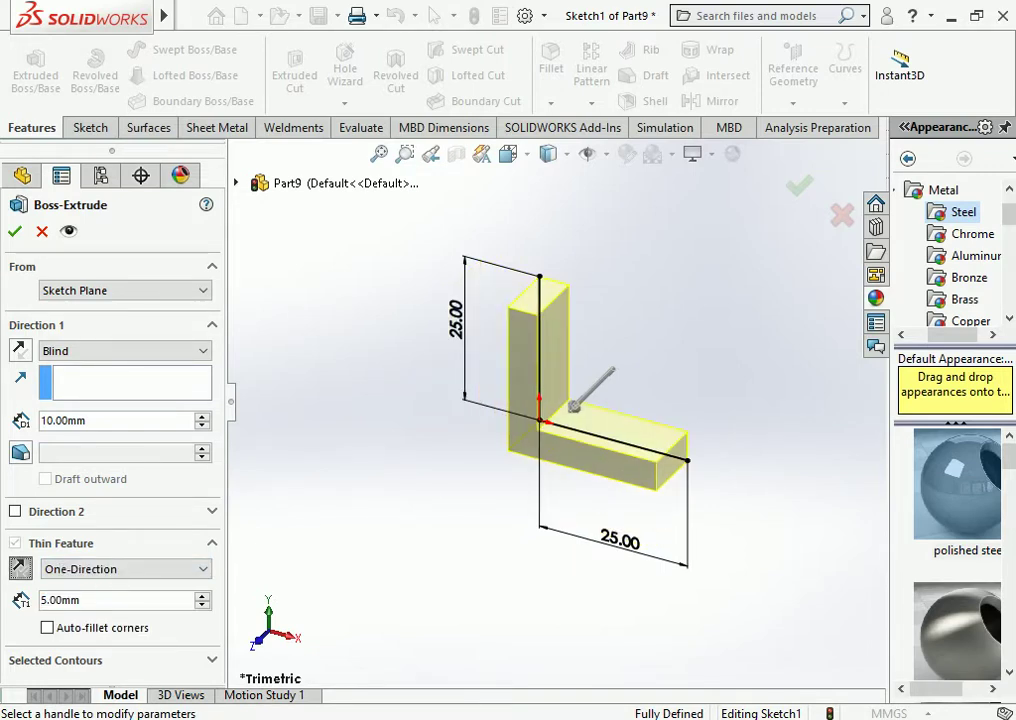
pyautogui.click(125, 350)
pyautogui.click(60, 431)
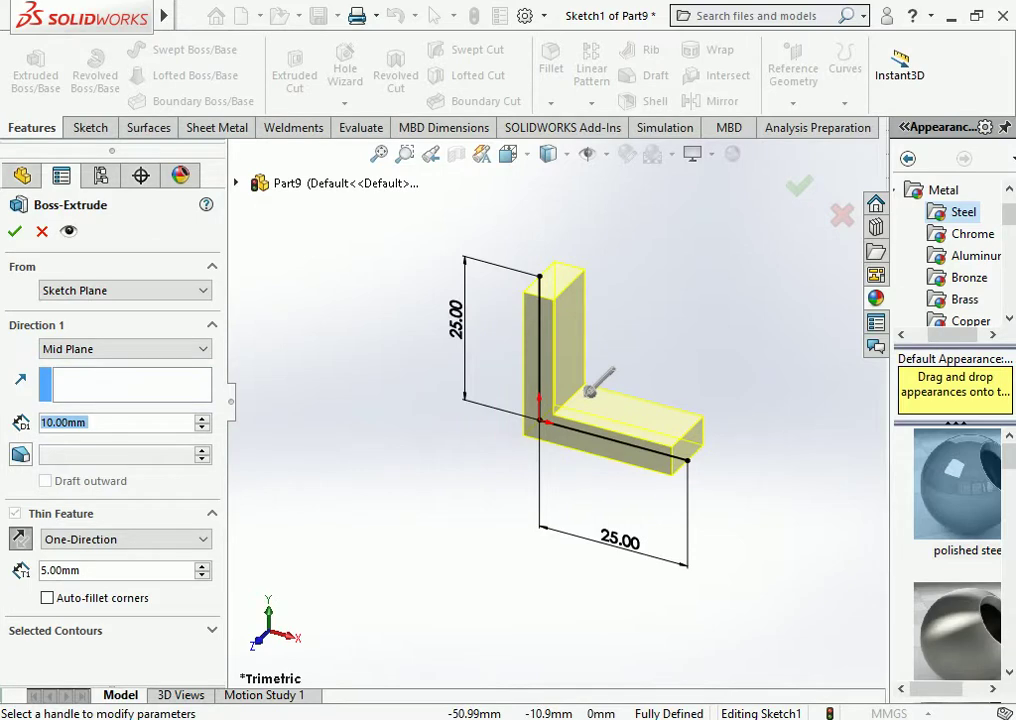
# Set the extrude depth to 60 mm, accept it, and select the bracket's upright face
pyautogui.write('80')
pyautogui.press('Return')
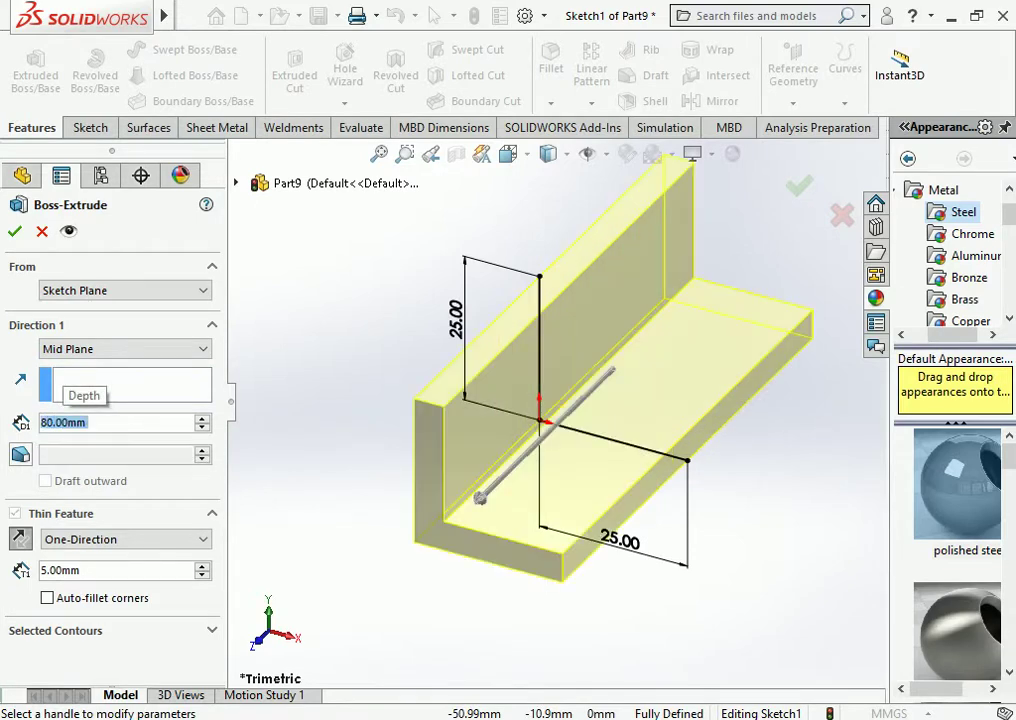
pyautogui.moveTo(230, 490); pyautogui.dragTo(390, 318, button='middle')
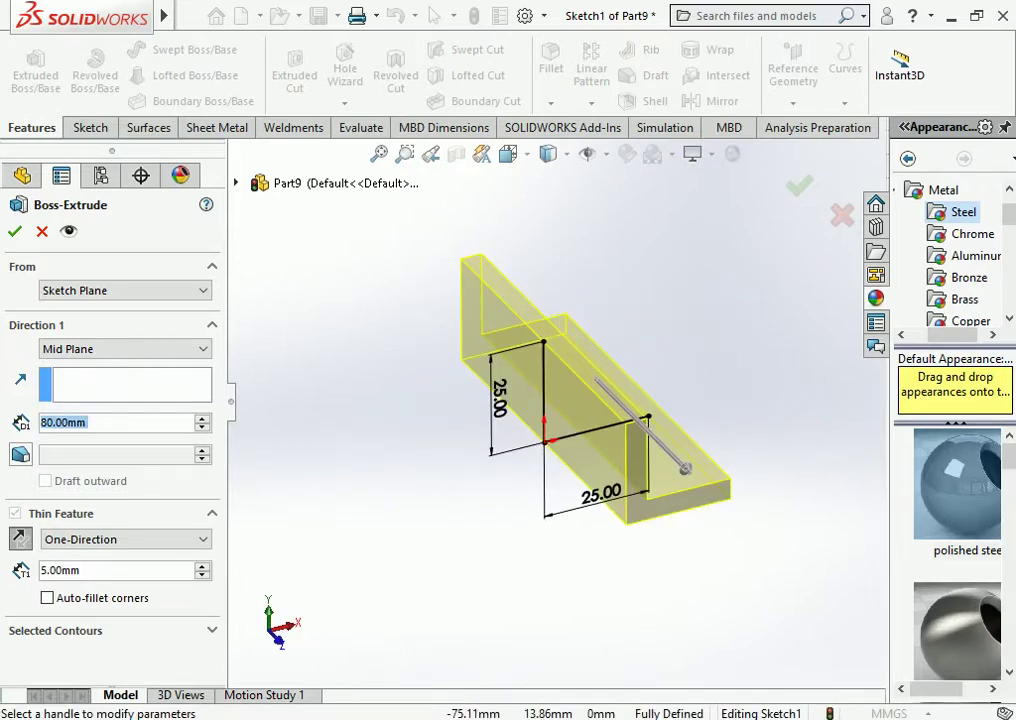
pyautogui.write('60')
pyautogui.press('Return')
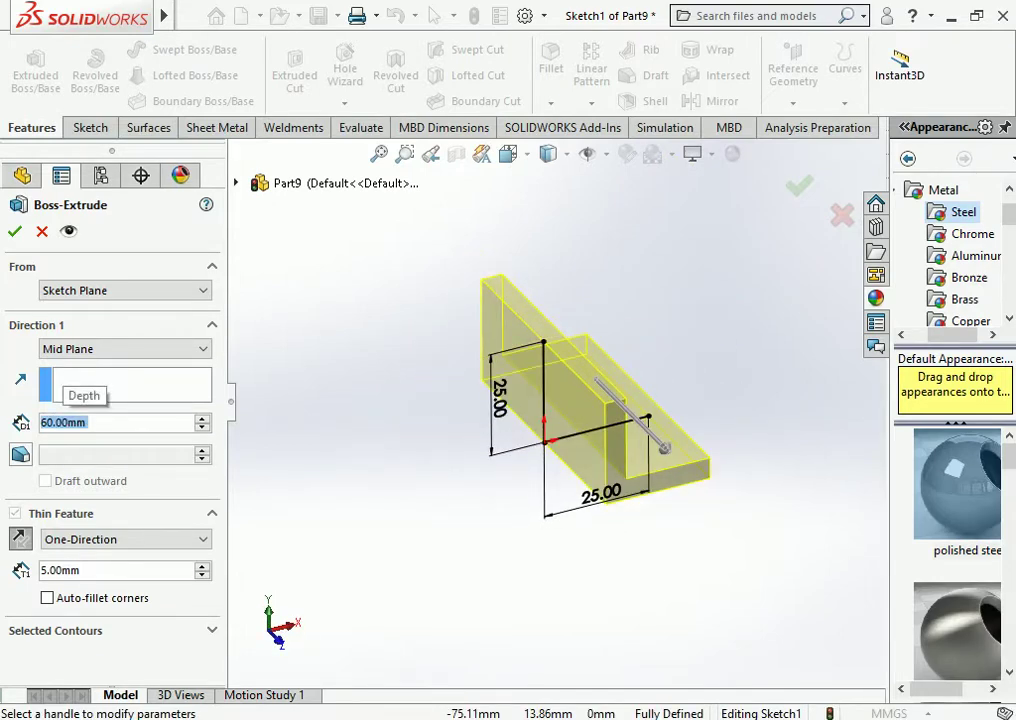
pyautogui.press('Return')
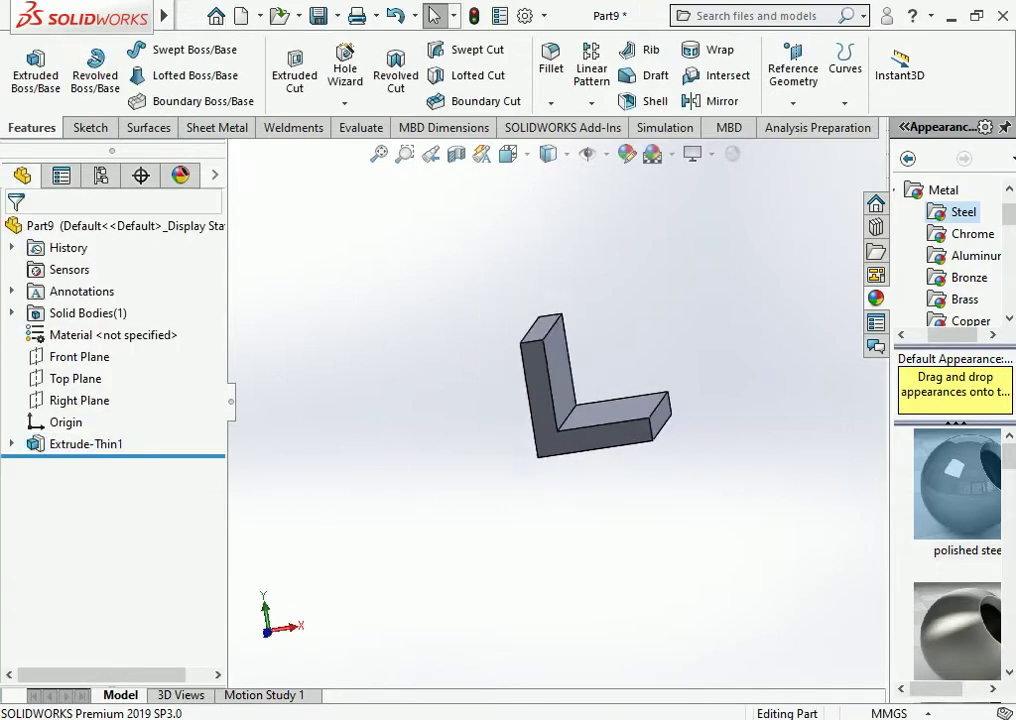
pyautogui.moveTo(220, 490); pyautogui.dragTo(604, 362, button='middle')
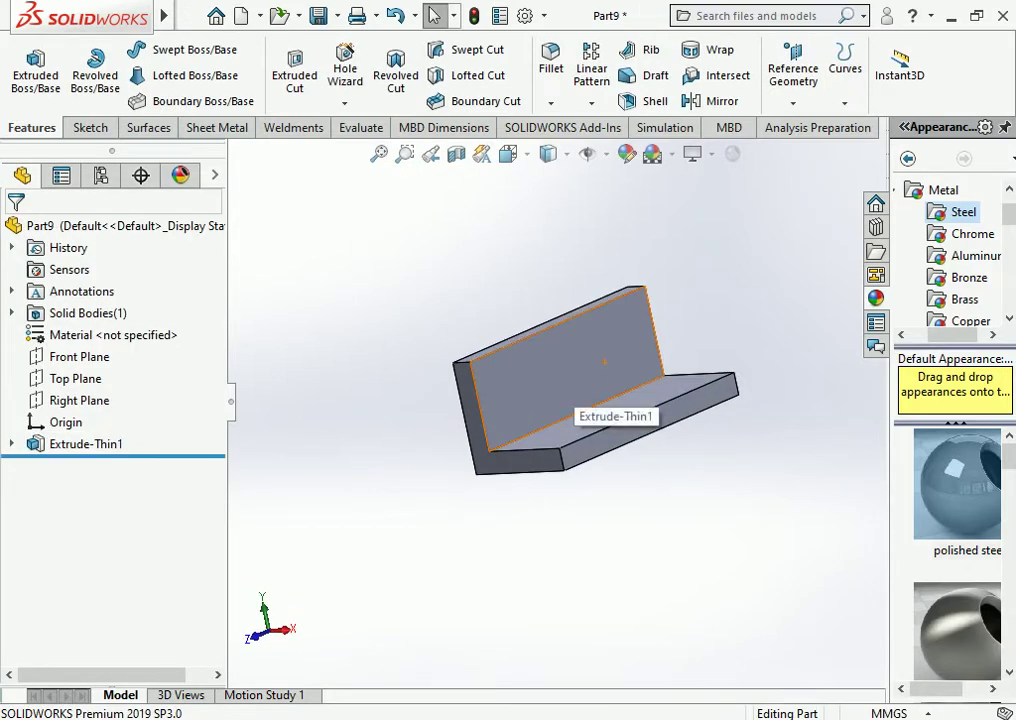
pyautogui.click(604, 362)
# Sketch a horizontal edge-to-edge centreline on the upright face, viewed Normal To
pyautogui.click(658, 318)
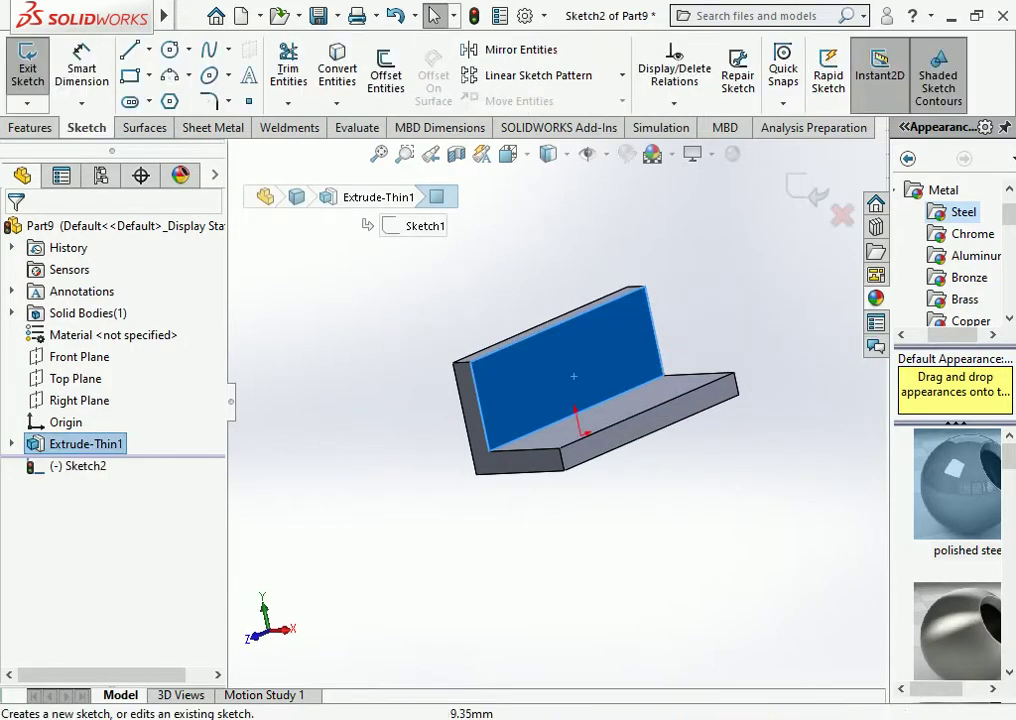
pyautogui.click(508, 153)
pyautogui.click(612, 179)
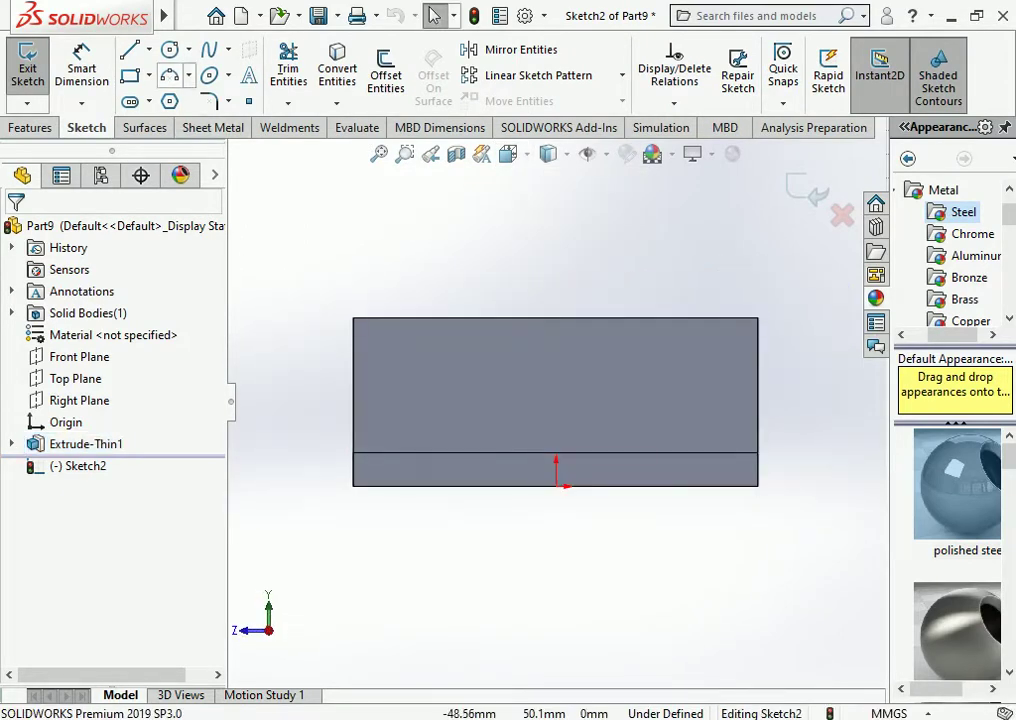
pyautogui.click(148, 49)
pyautogui.click(179, 98)
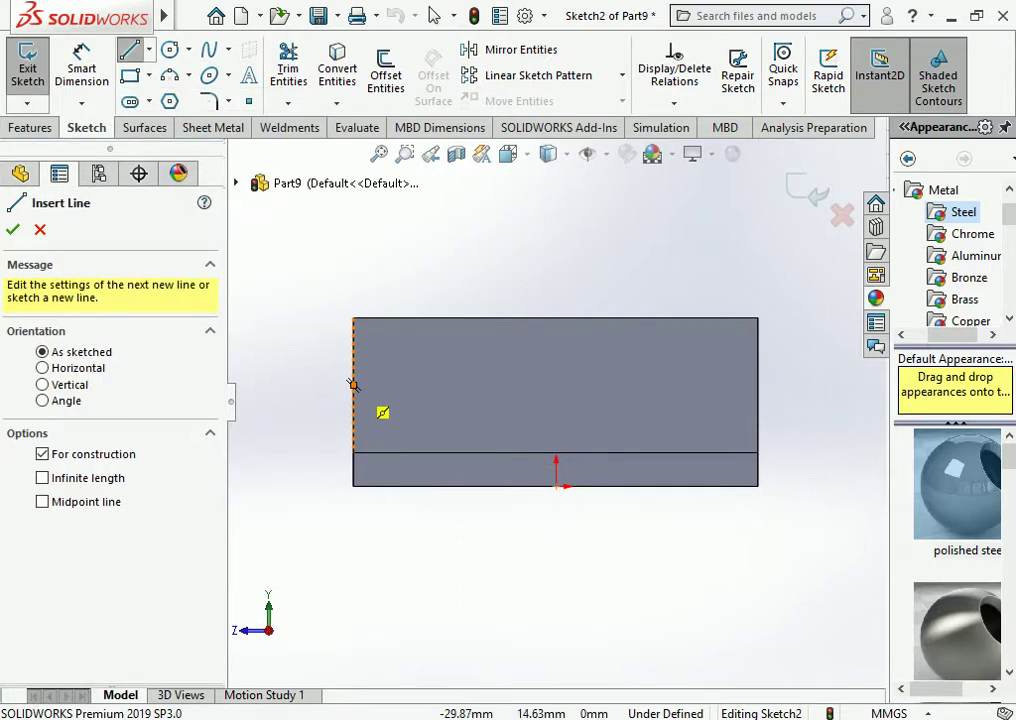
pyautogui.click(353, 384)
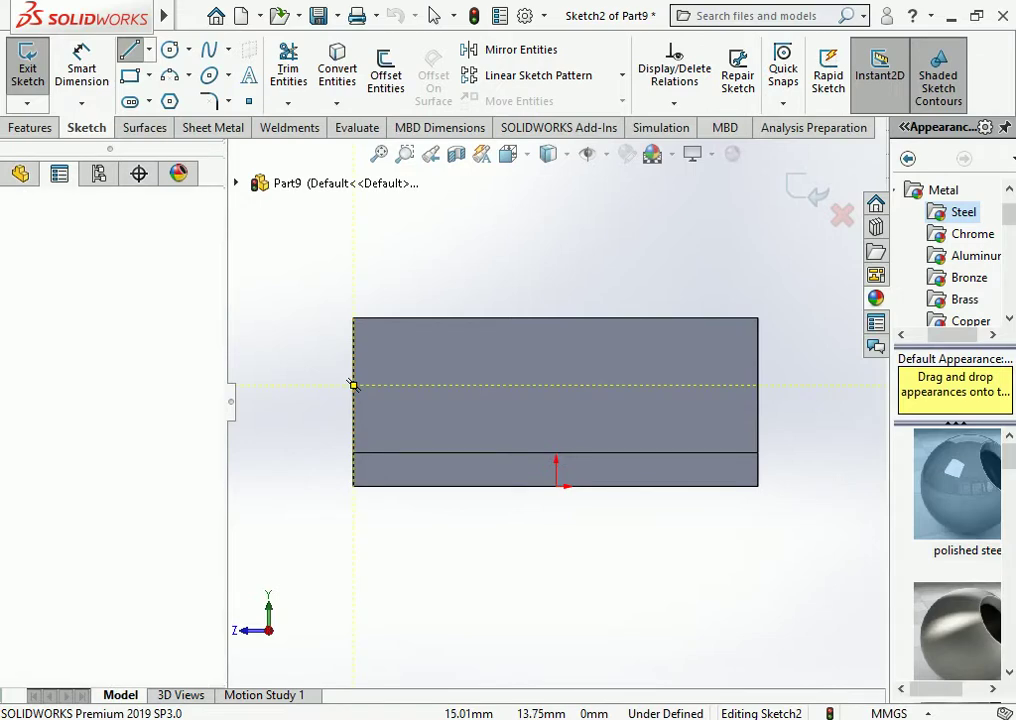
pyautogui.click(757, 384)
pyautogui.press('Escape')
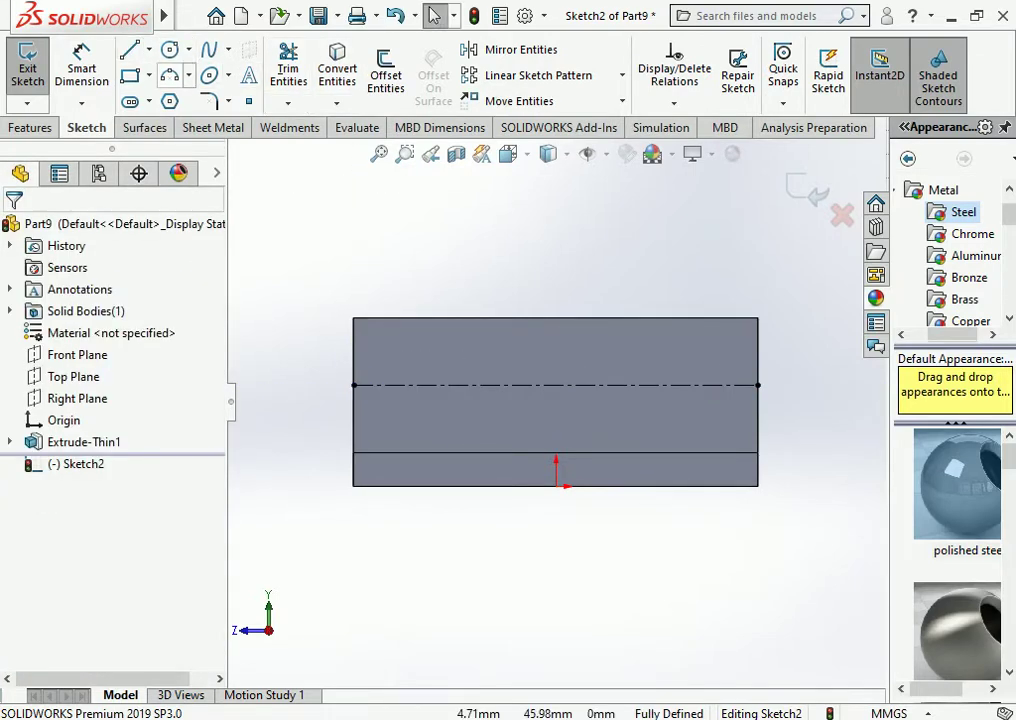
# Add a centre-point slot on the centreline, dimensioned 10 mm wide and 20 mm long
pyautogui.click(130, 101)
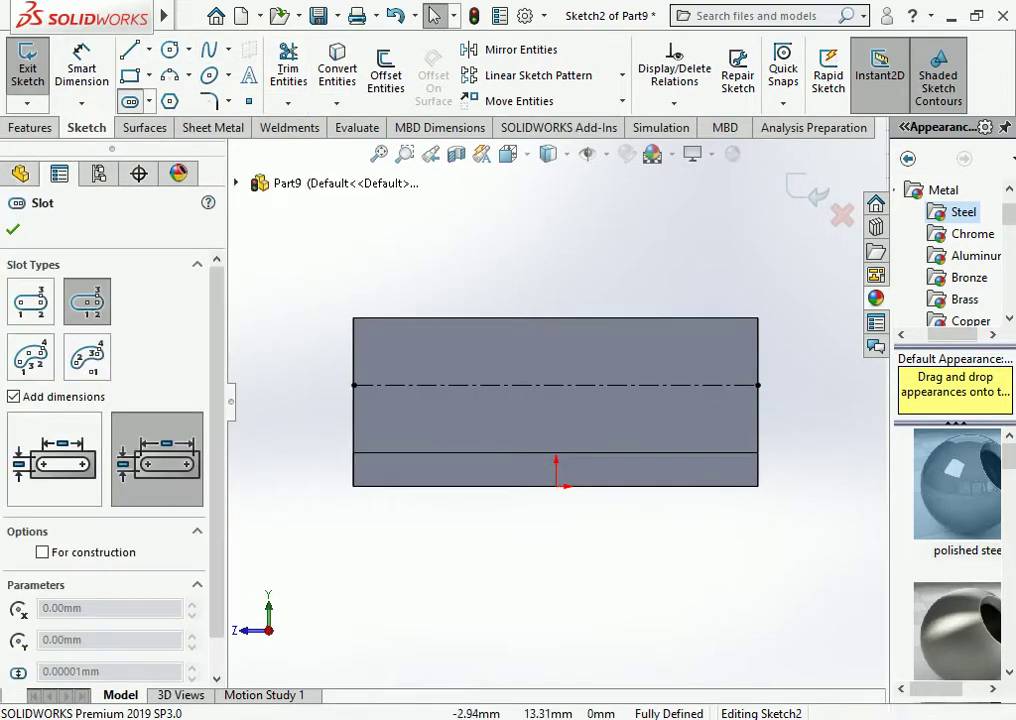
pyautogui.click(556, 385)
pyautogui.click(600, 385)
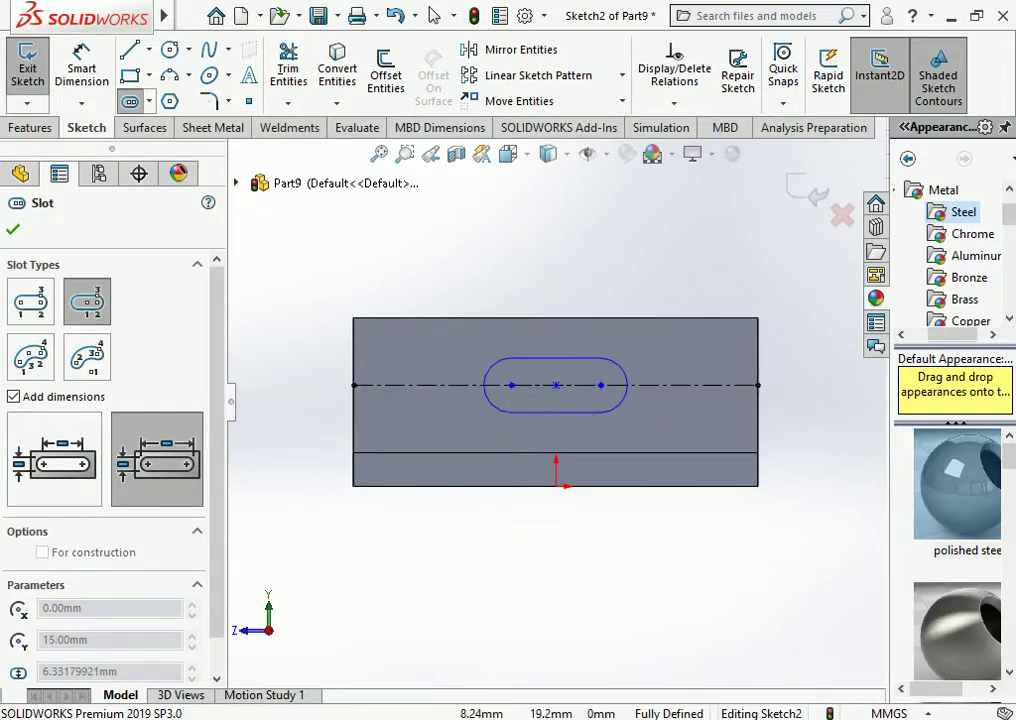
pyautogui.click(634, 385)
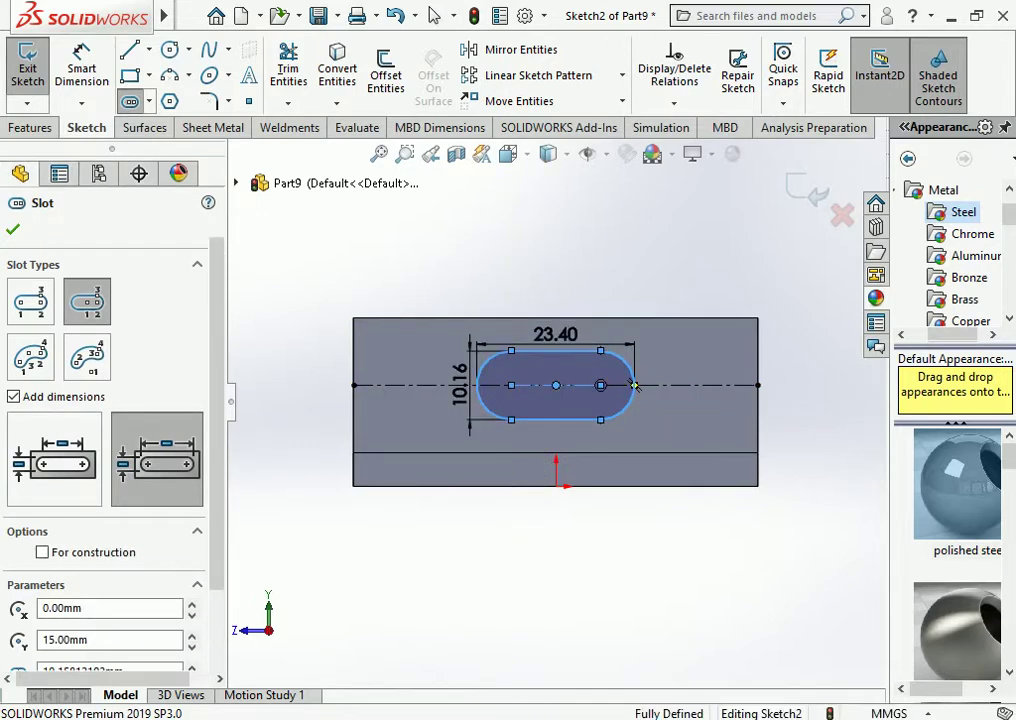
pyautogui.press('Escape')
pyautogui.doubleClick(460, 383)
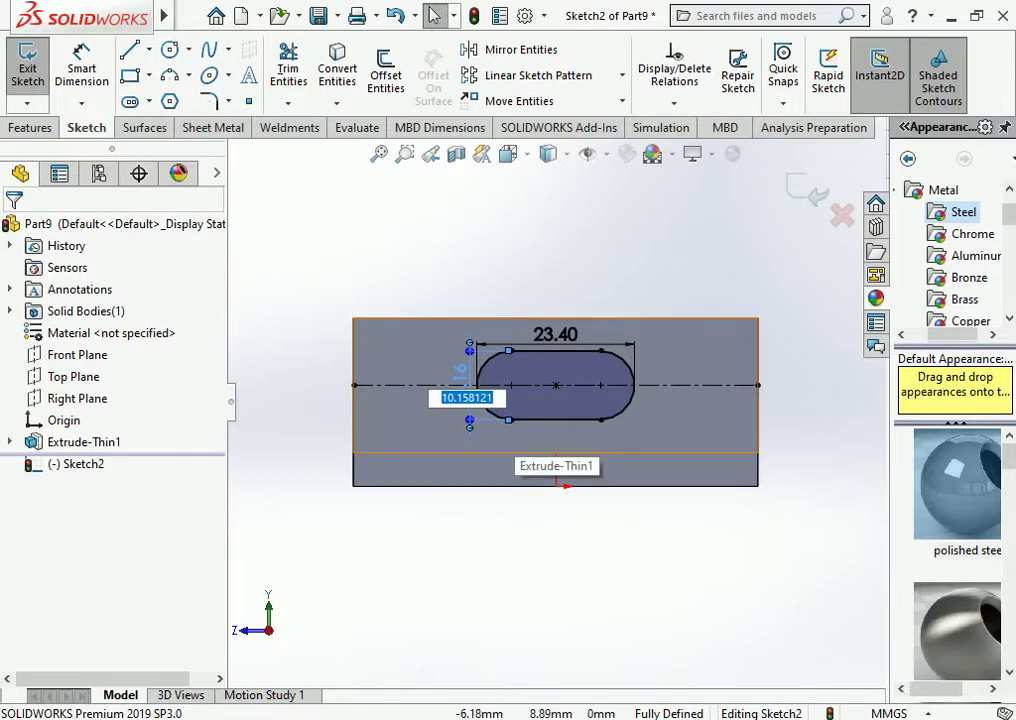
pyautogui.write('10')
pyautogui.press('Return')
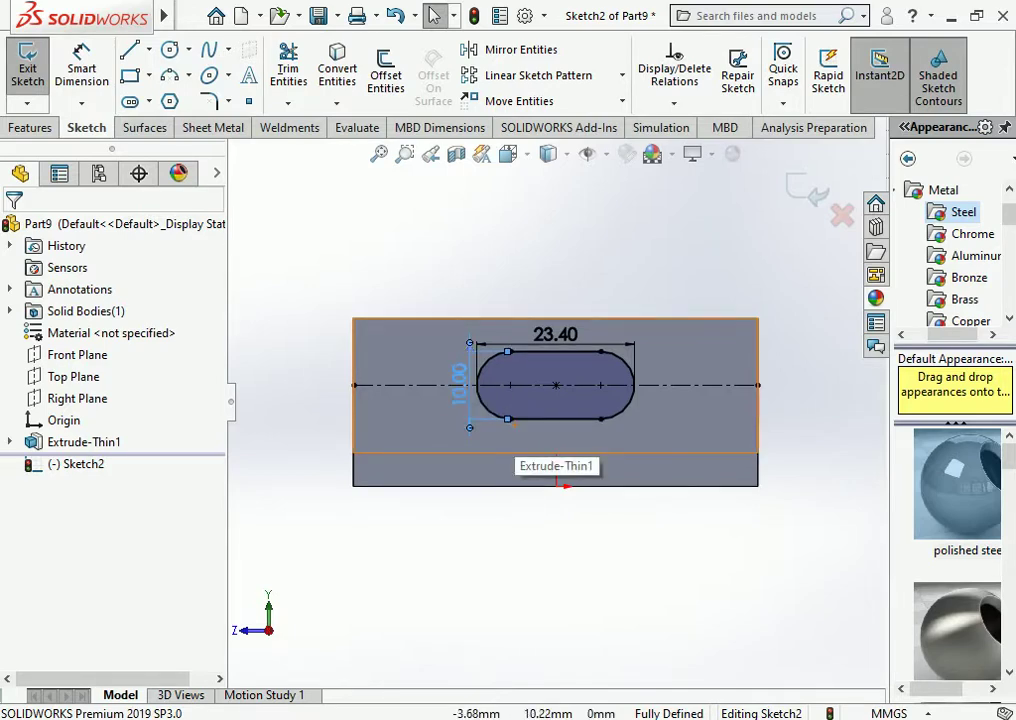
pyautogui.doubleClick(554, 337)
pyautogui.write('20')
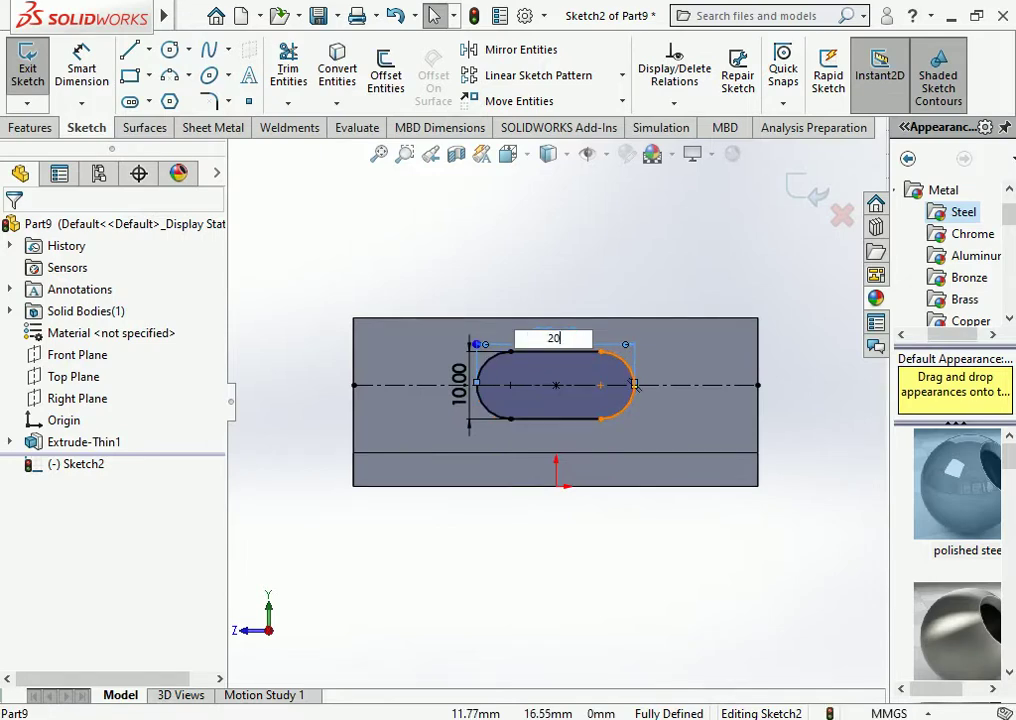
pyautogui.press('Return')
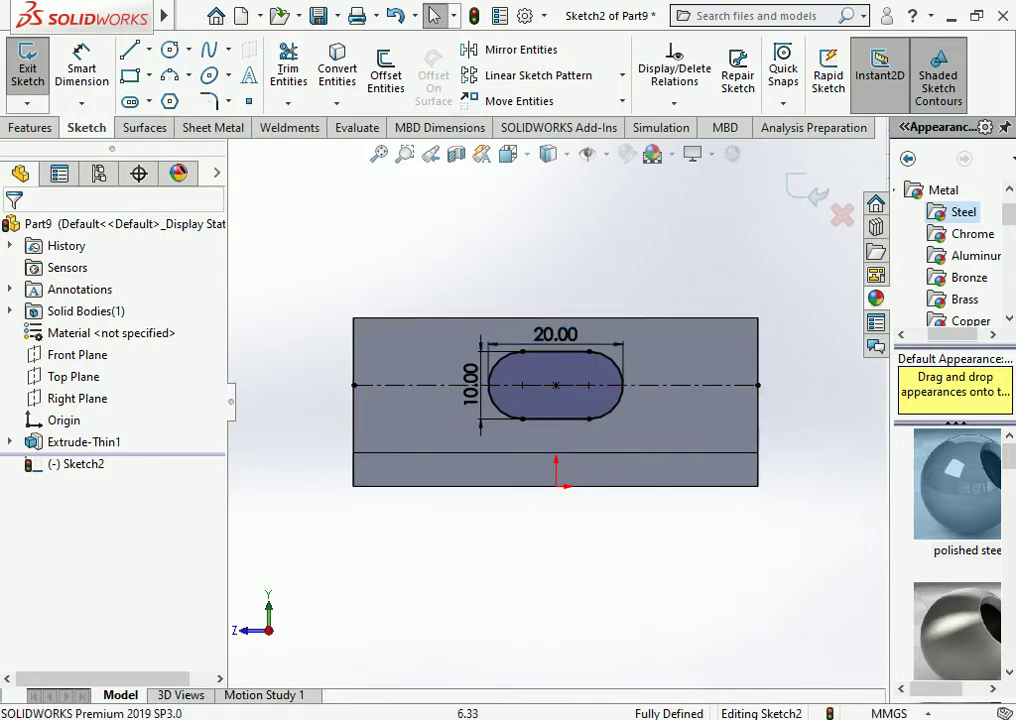
pyautogui.click(30, 127)
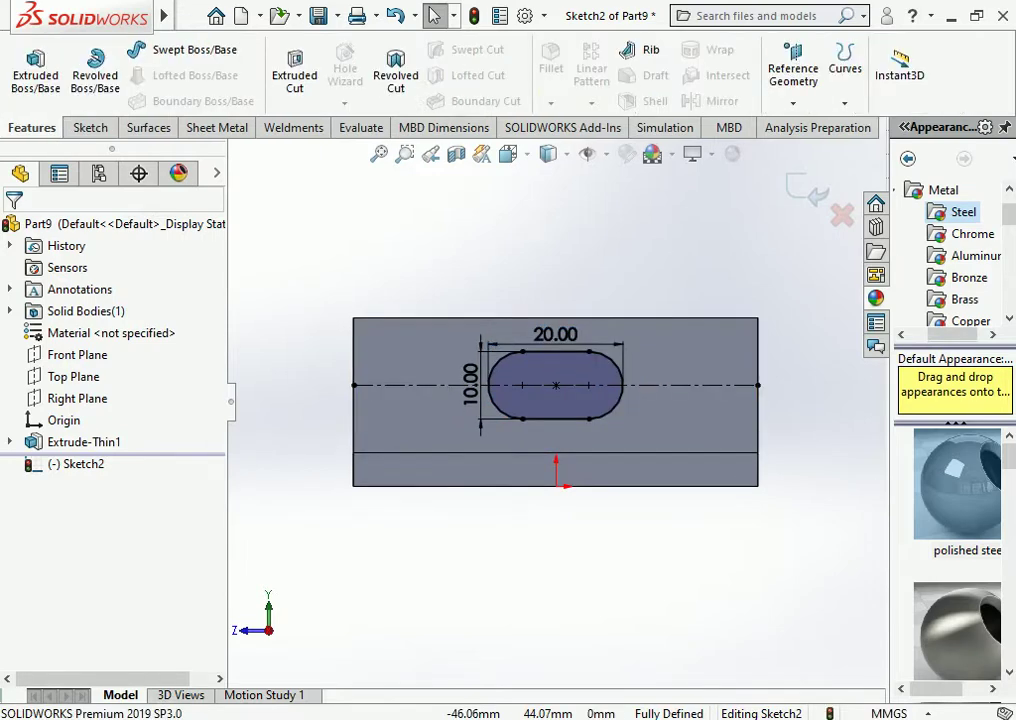
pyautogui.click(295, 72)
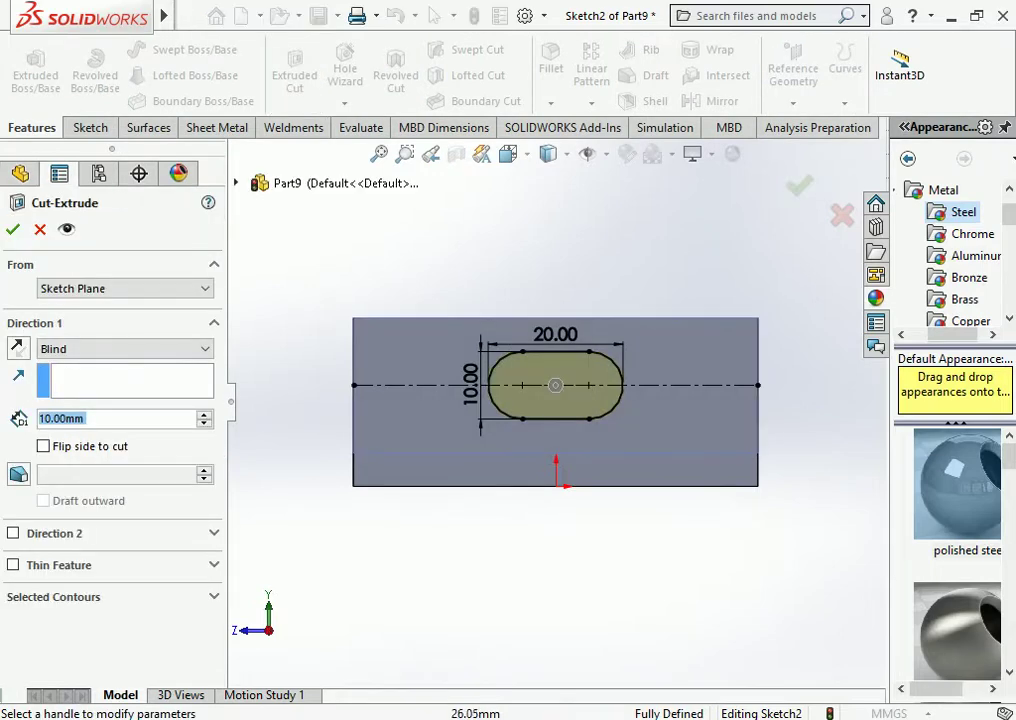
# Cut the slot Through All the bracket's upright
pyautogui.click(125, 348)
pyautogui.click(65, 377)
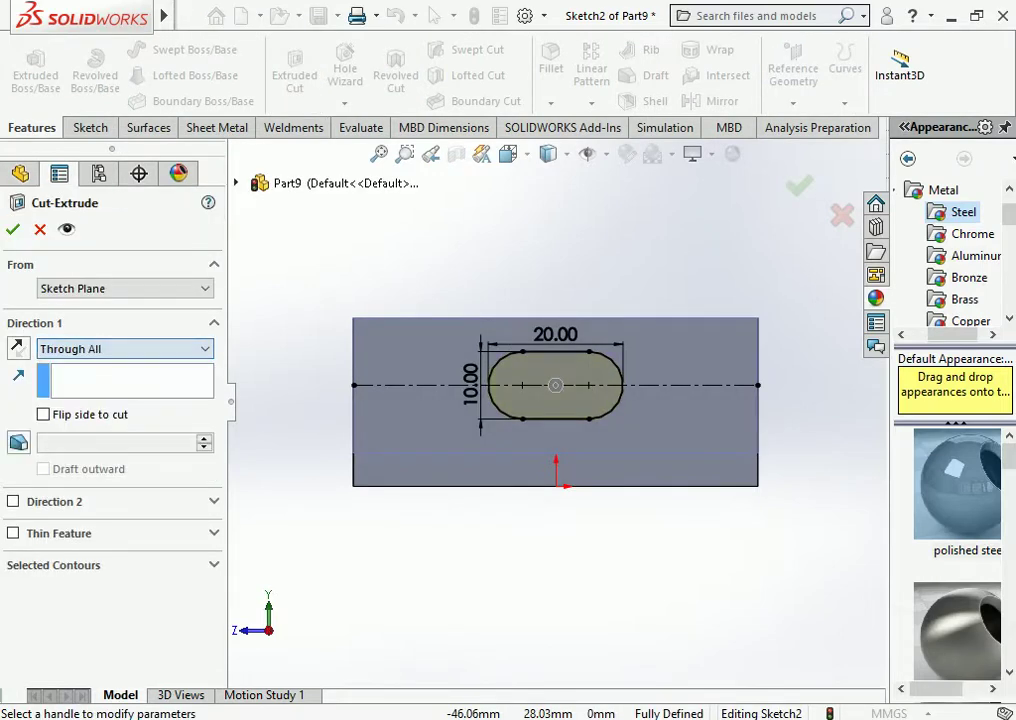
pyautogui.press('Return')
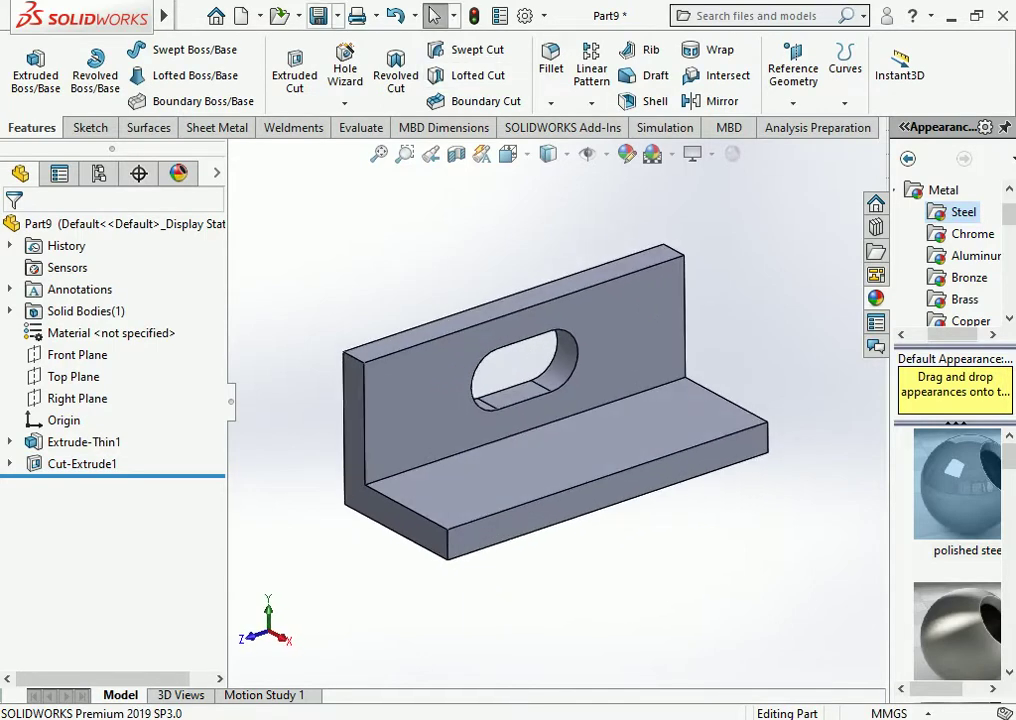
# Save the bracket part as CLEAT
pyautogui.click(318, 16)
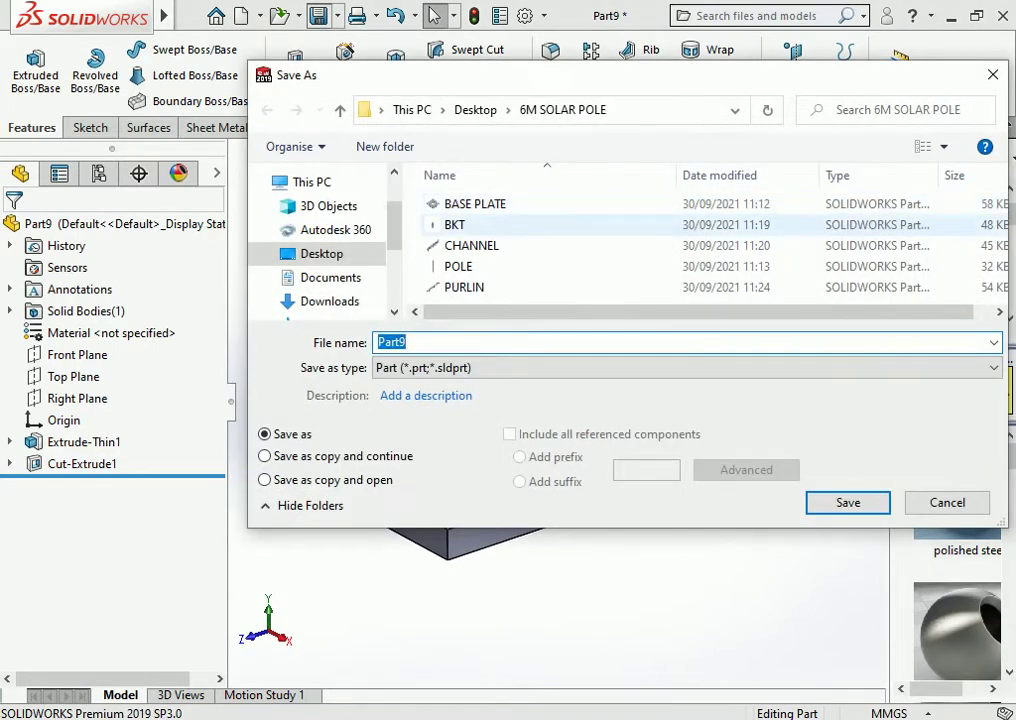
pyautogui.write('CLR')
pyautogui.press('Return')
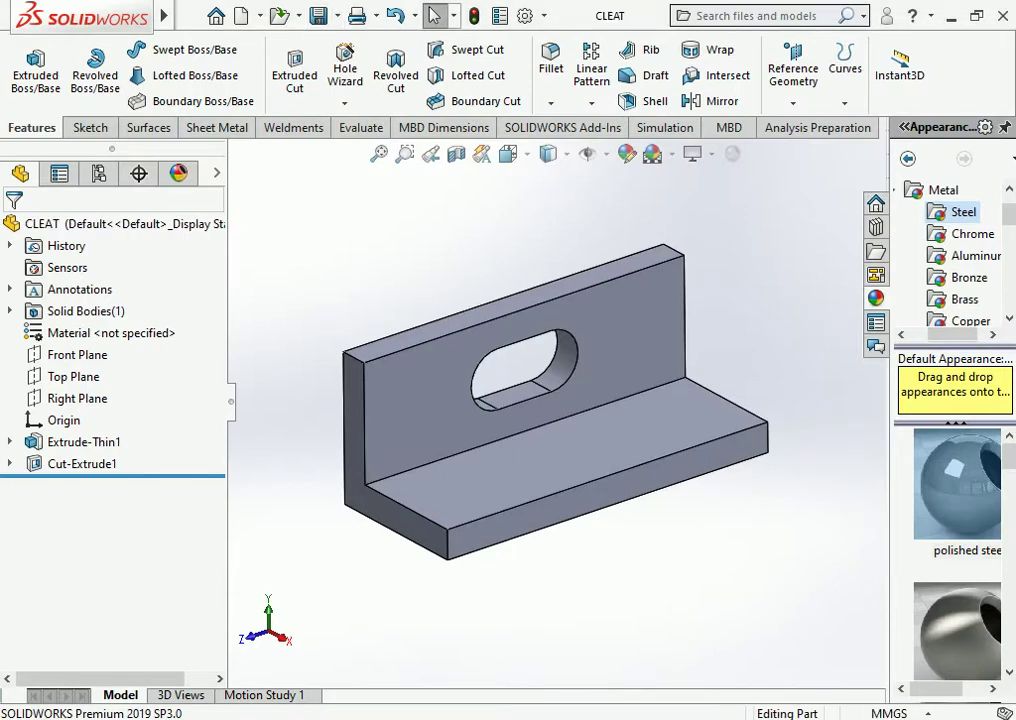
pyautogui.press('z')
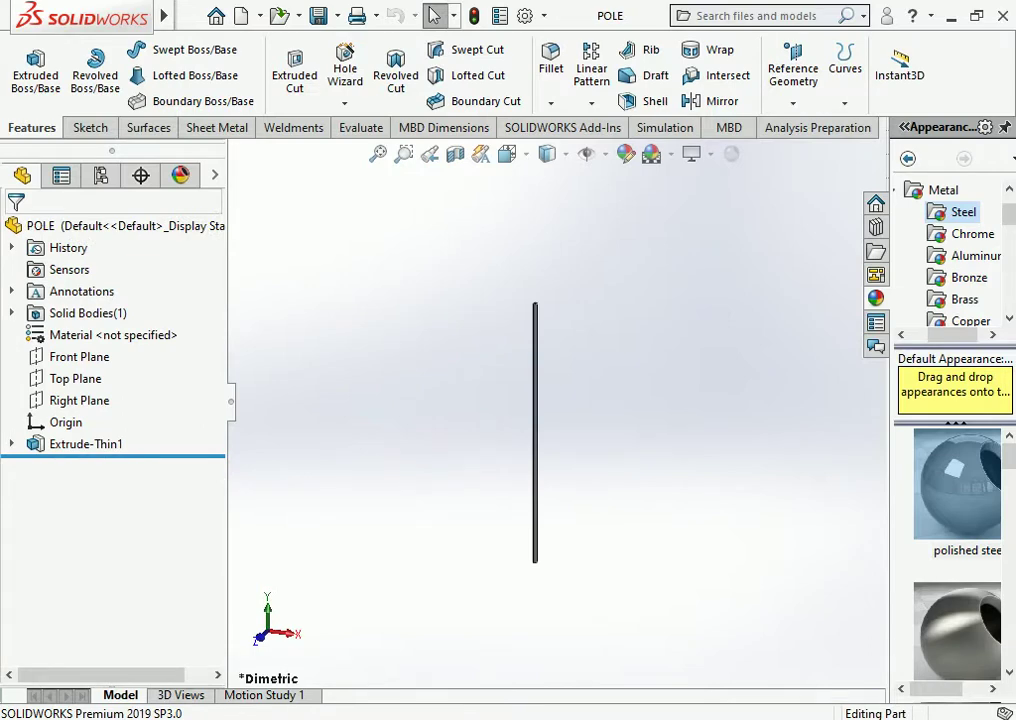
# Open the PURLIN part, then close the current document
pyautogui.click(279, 15)
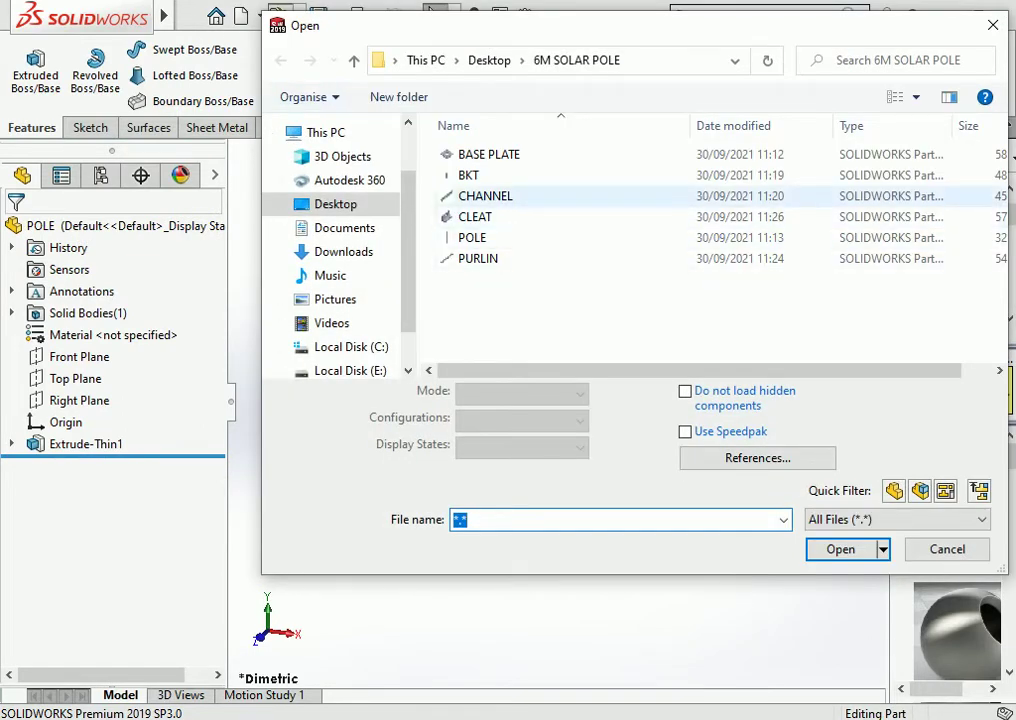
pyautogui.click(478, 258)
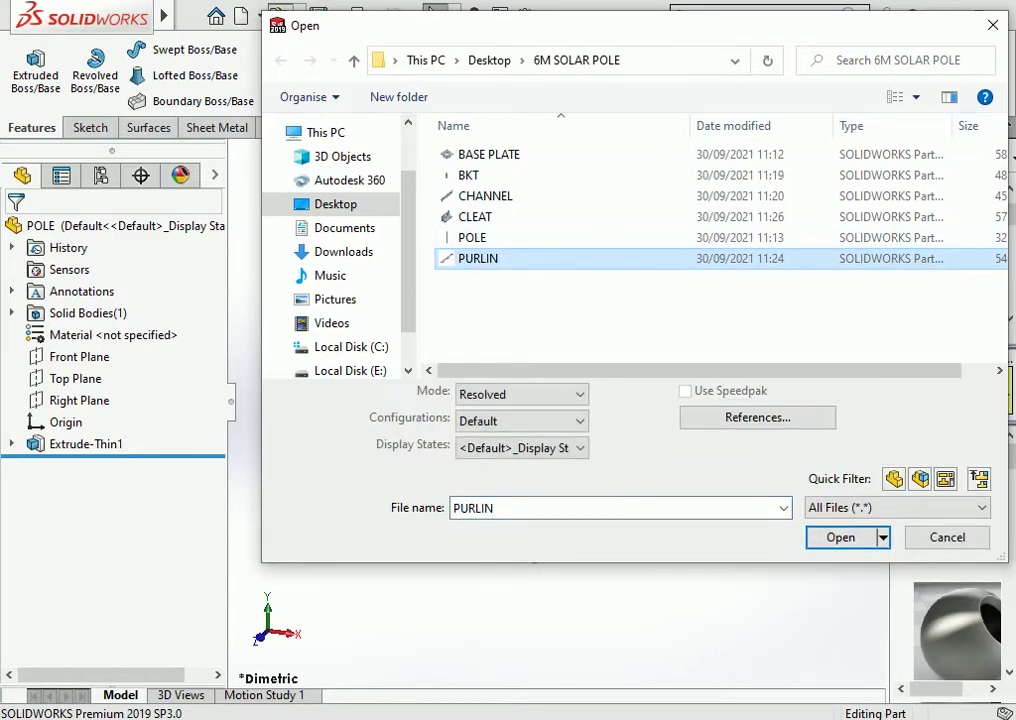
pyautogui.click(841, 537)
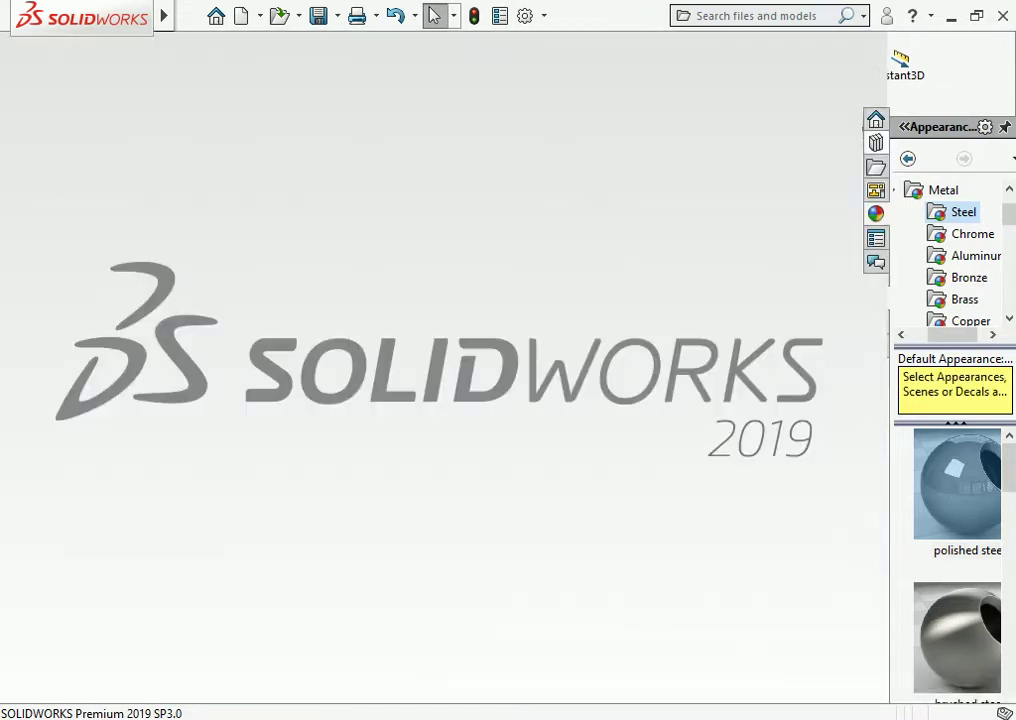
pyautogui.hotkey('ctrl', 'w')
# Create a new assembly and place BASE PLATE at the origin
pyautogui.hotkey('ctrl', 'n')
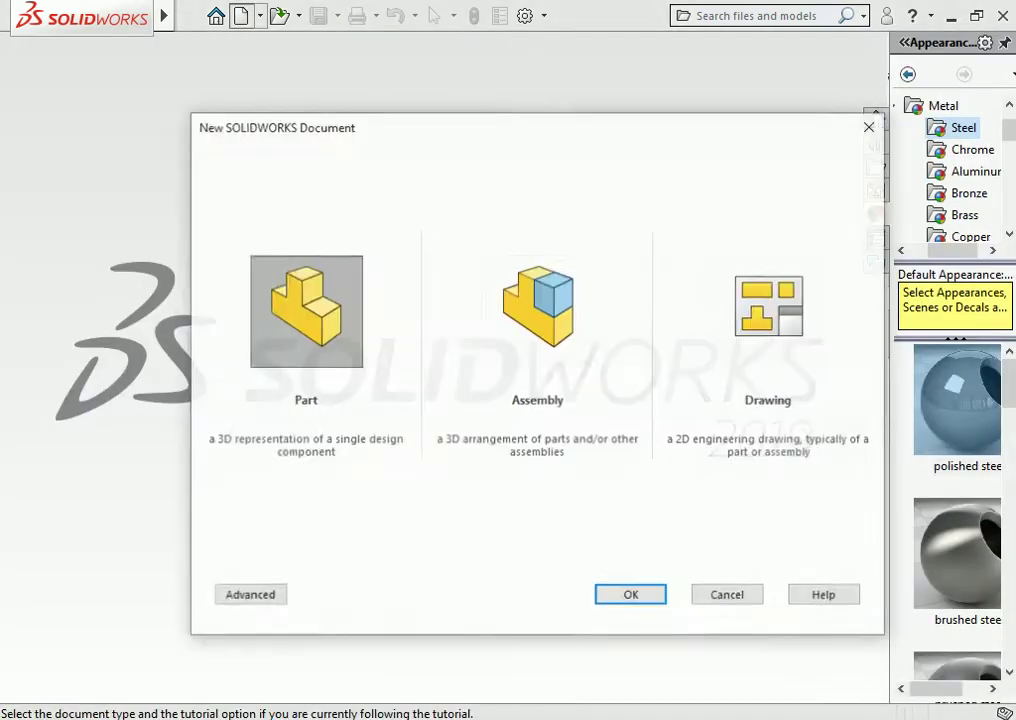
pyautogui.click(537, 311)
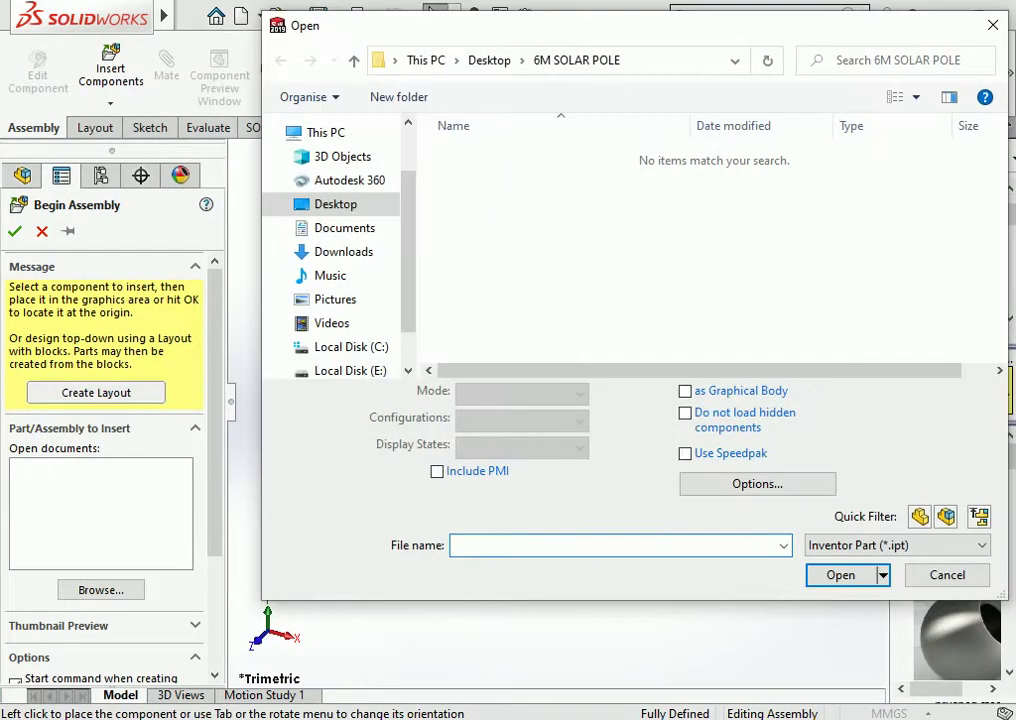
pyautogui.click(897, 545)
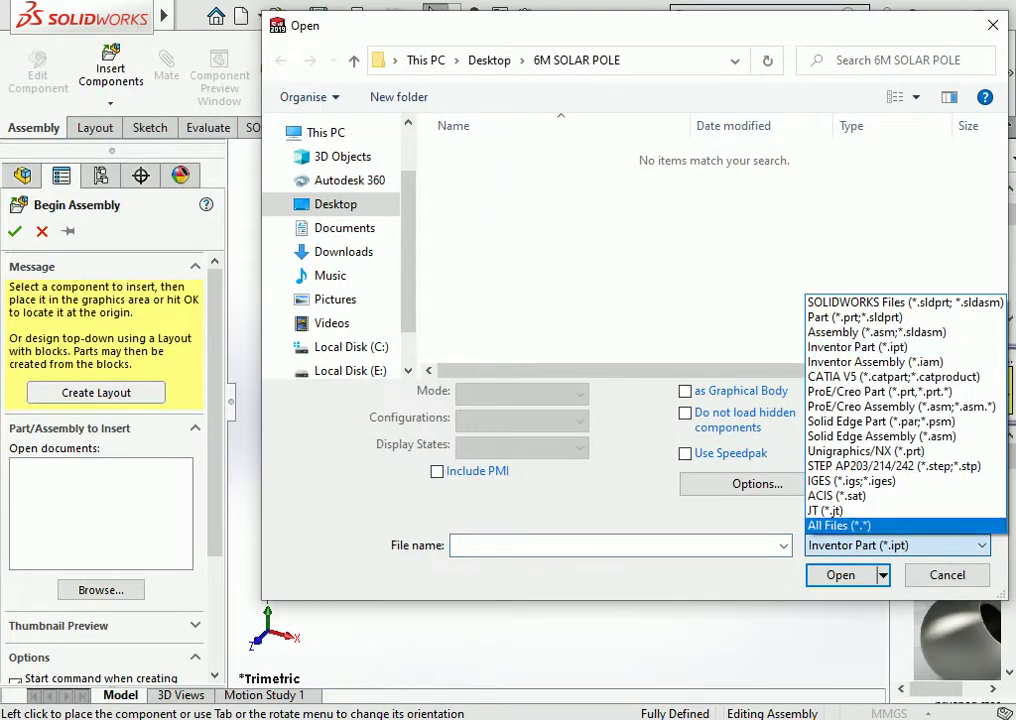
pyautogui.click(880, 525)
pyautogui.doubleClick(489, 154)
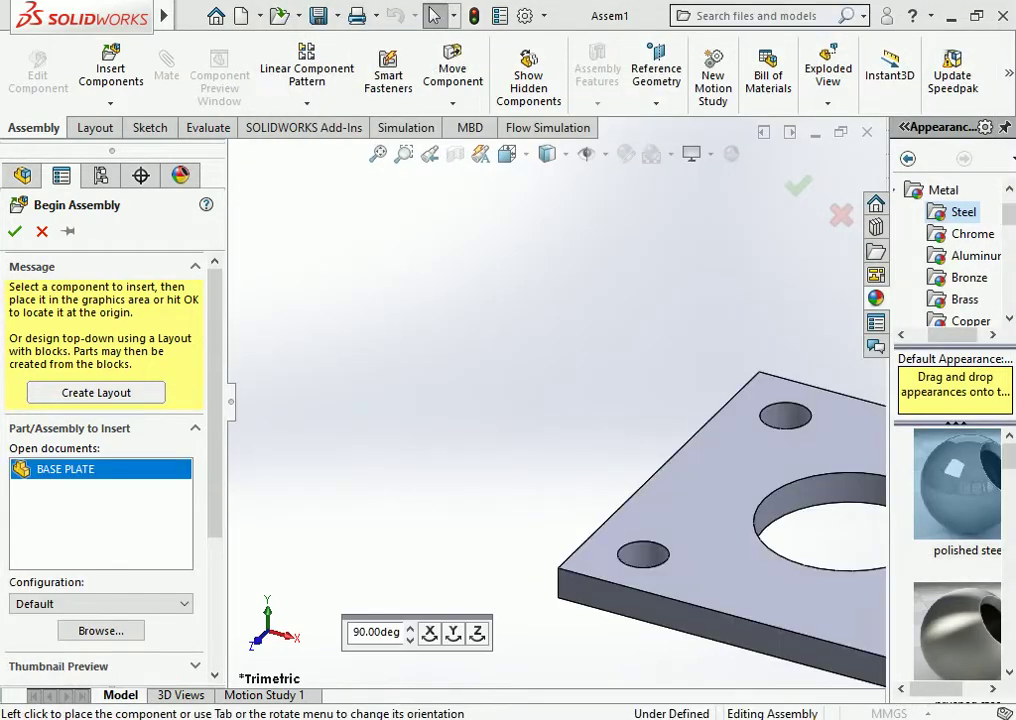
pyautogui.press('Return')
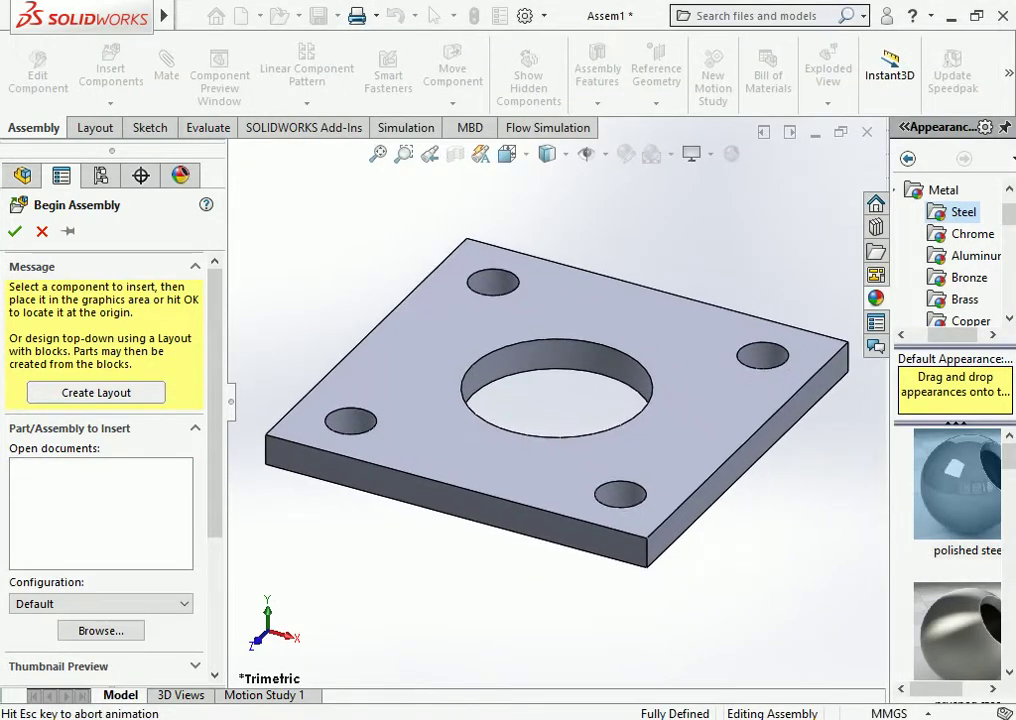
# Set BASE PLATE<1> to Float instead of fixed
pyautogui.click(170, 400)
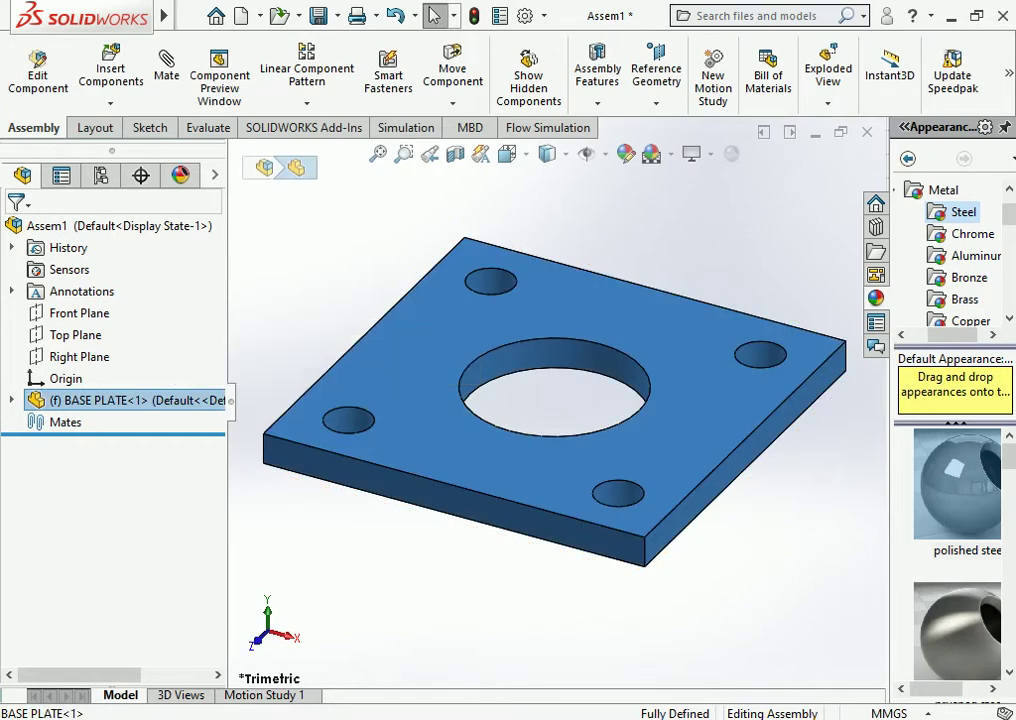
pyautogui.rightClick(170, 400)
pyautogui.click(222, 359)
pyautogui.scroll(5, 560, 400)
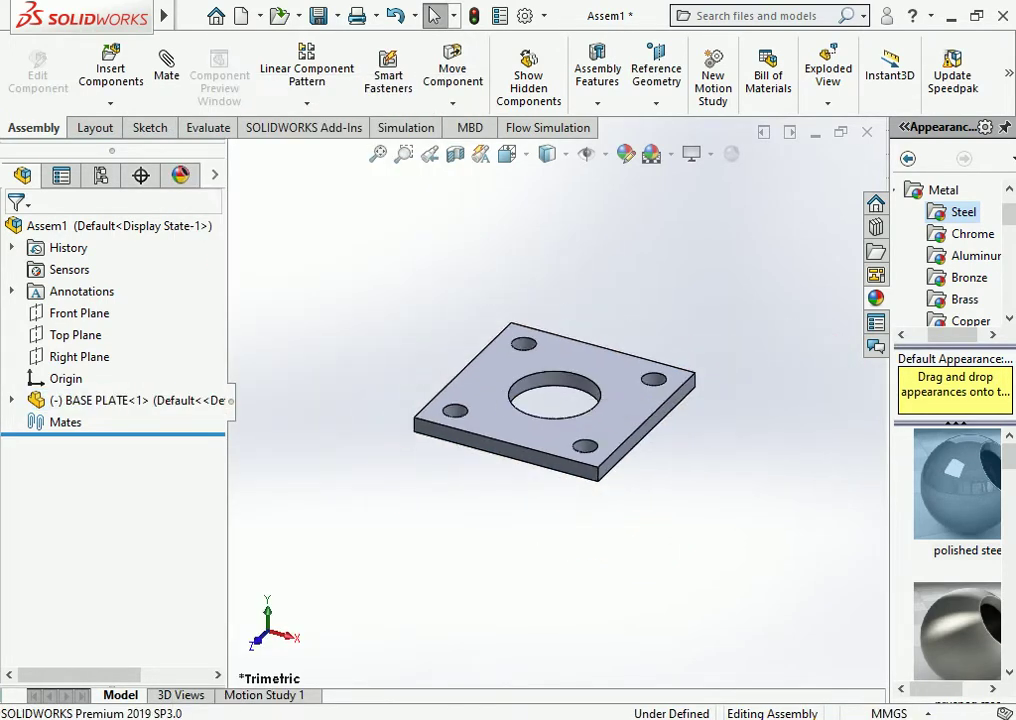
# Add a Coincident mate between the assembly Origin and BASE PLATE<1>'s Origin
pyautogui.click(166, 70)
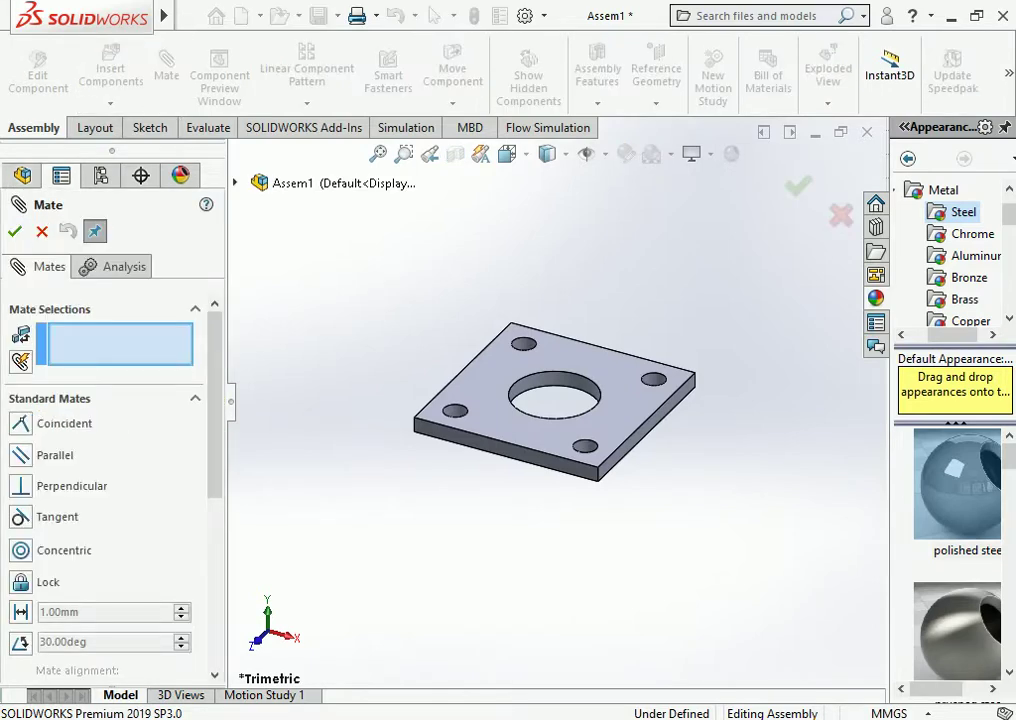
pyautogui.click(235, 183)
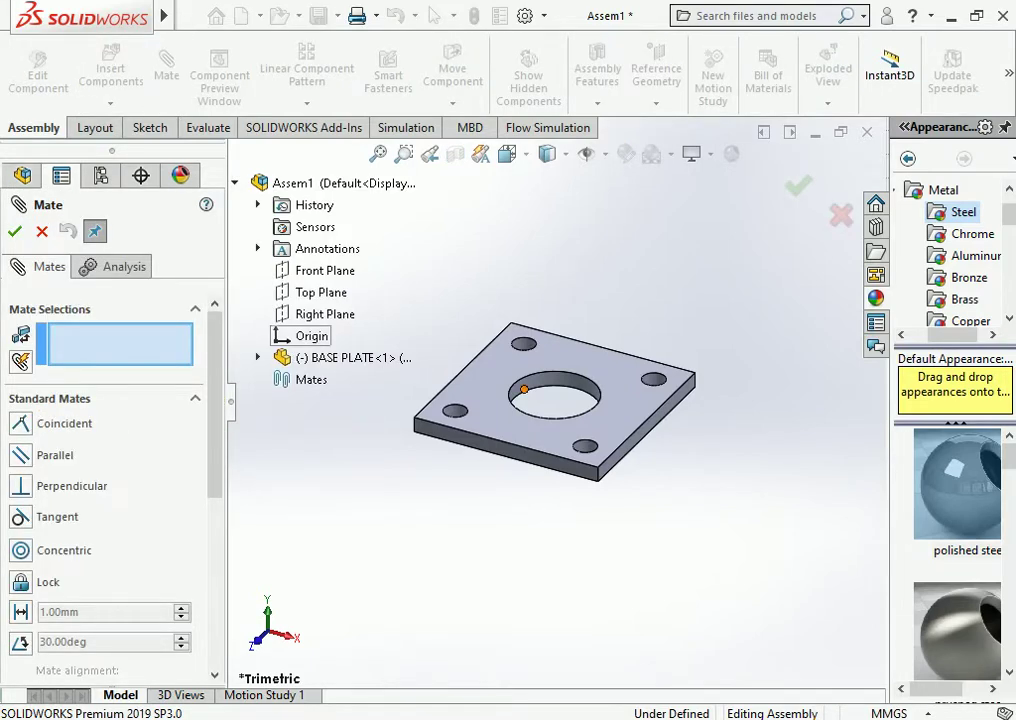
pyautogui.click(258, 357)
pyautogui.click(311, 336)
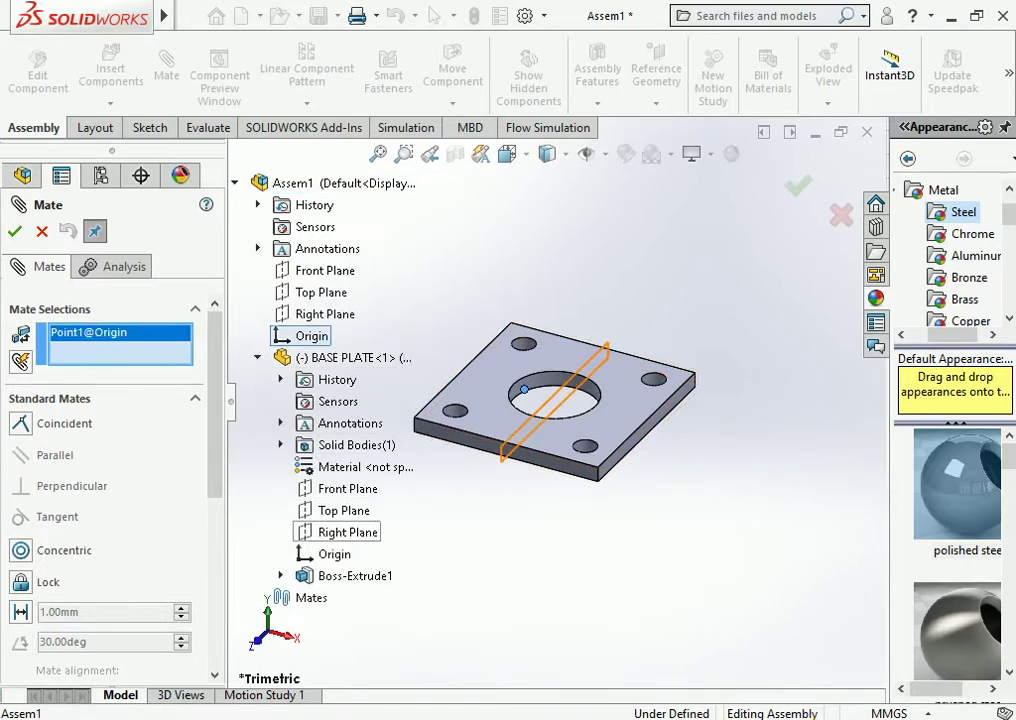
pyautogui.click(334, 554)
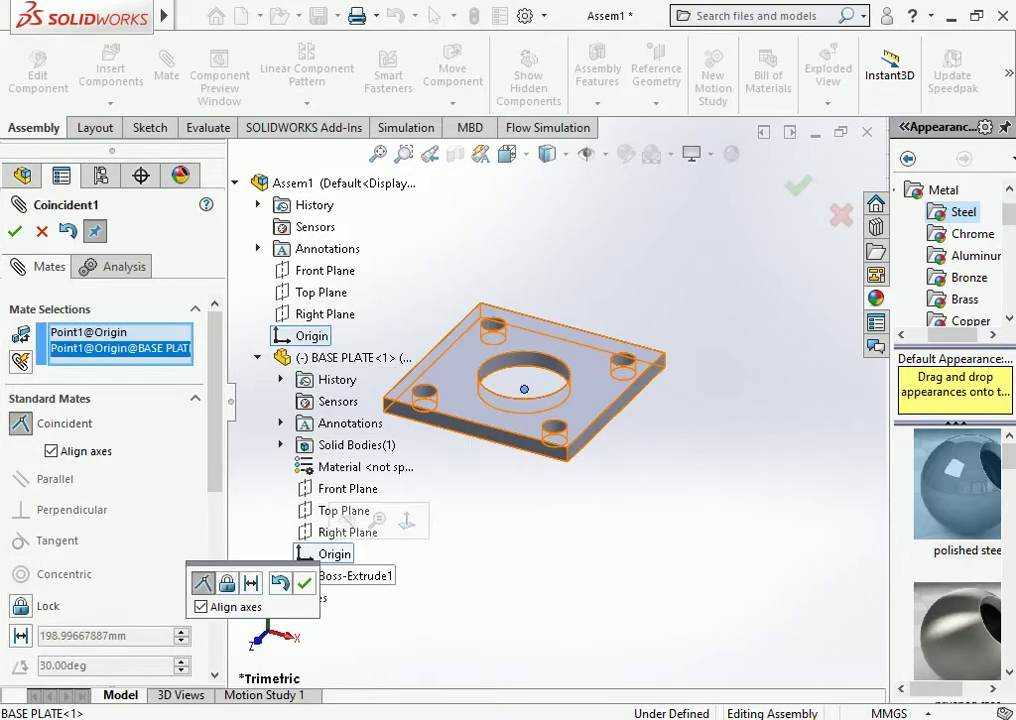
pyautogui.press('Return')
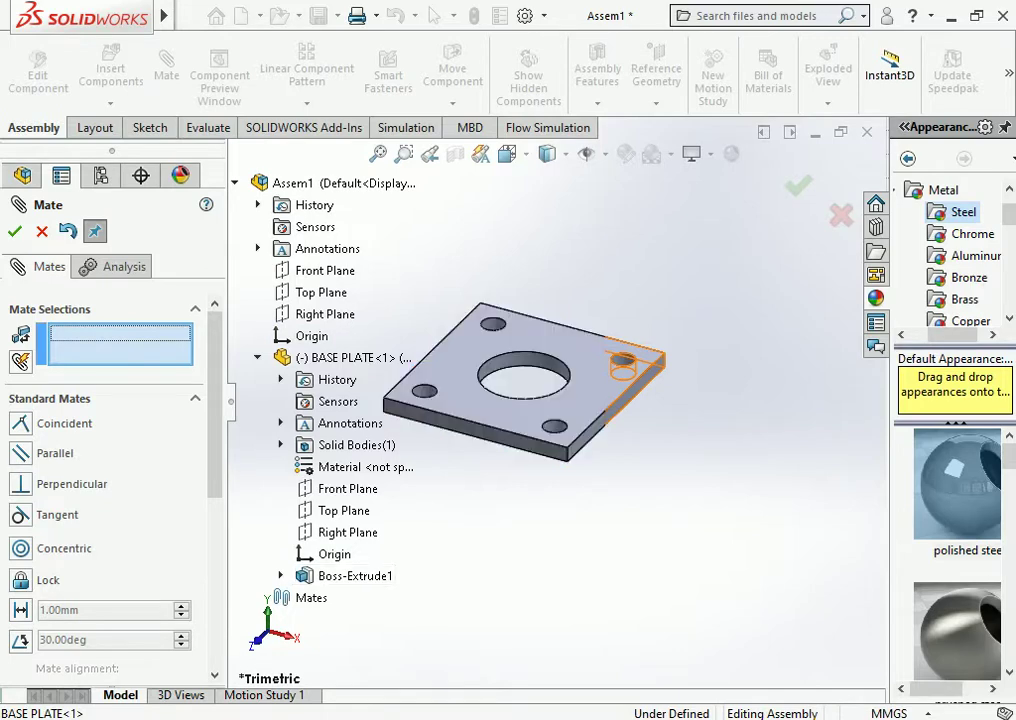
pyautogui.press('Escape')
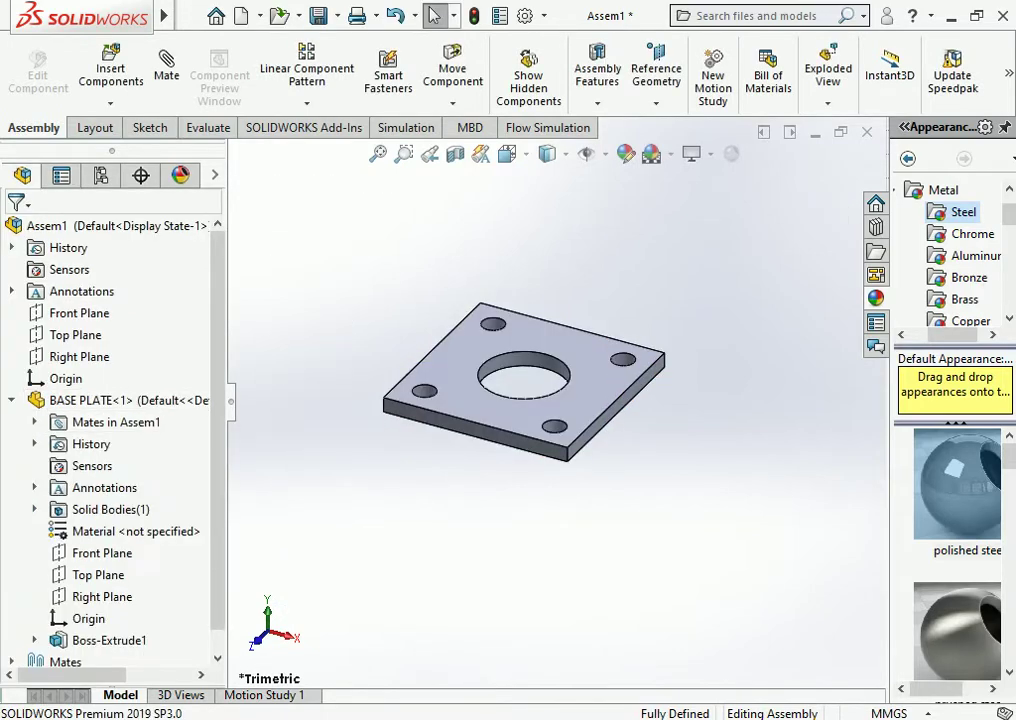
pyautogui.scroll(3, 554, 403)
# Insert the POLE part into the assembly, listing All Files to find it
pyautogui.scroll(3, 554, 403)
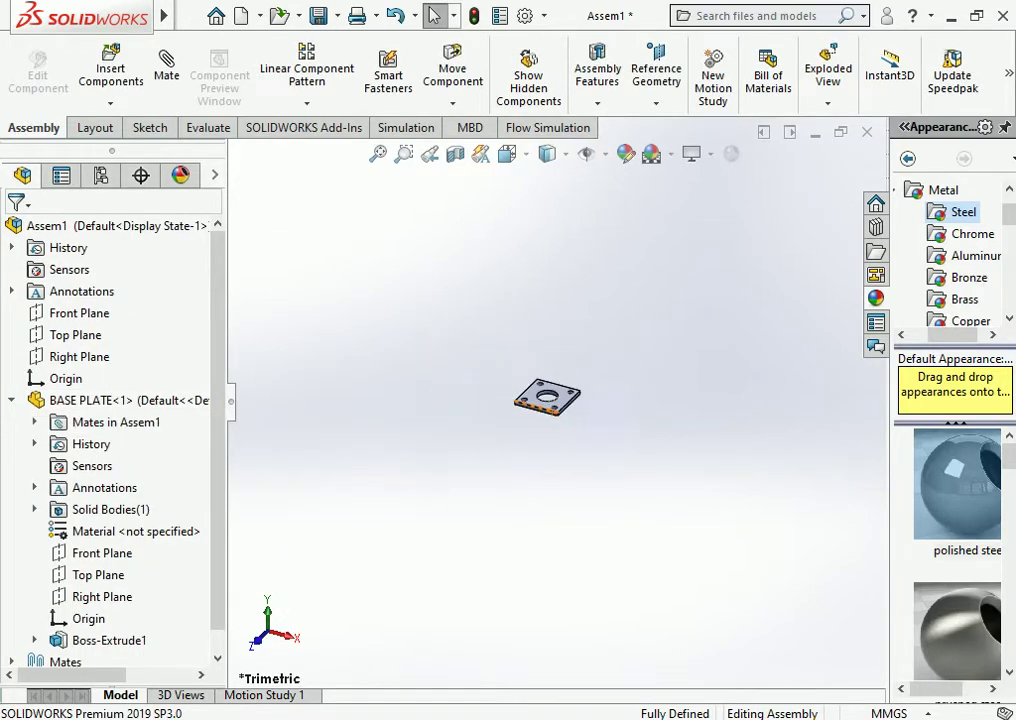
pyautogui.scroll(-2, 548, 305)
pyautogui.scroll(-2, 548, 305)
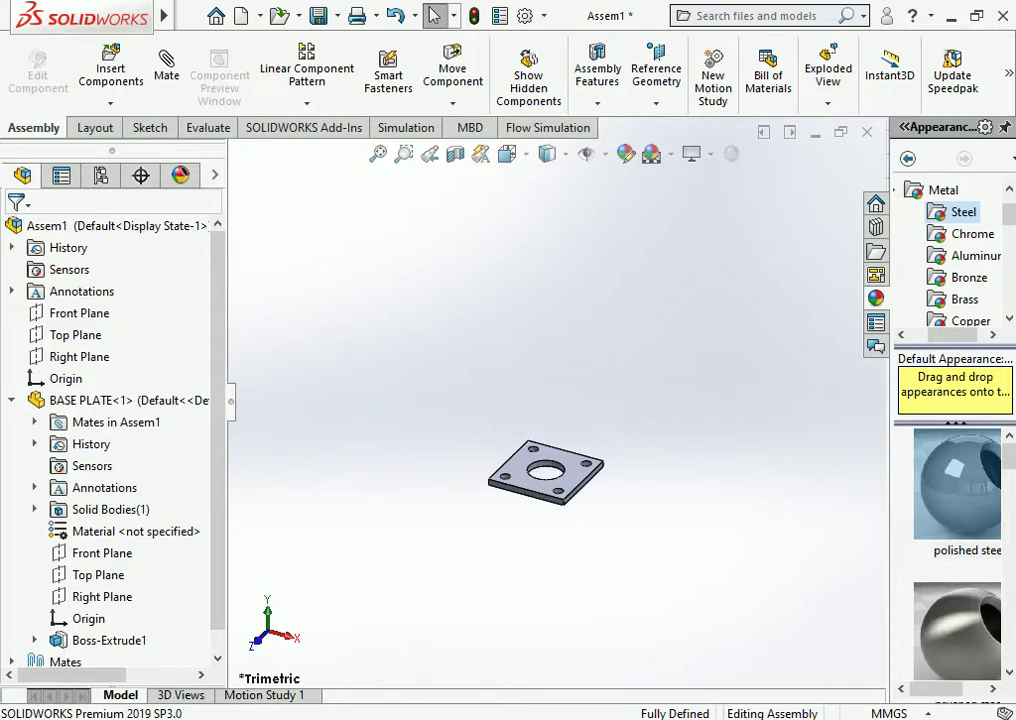
pyautogui.click(111, 68)
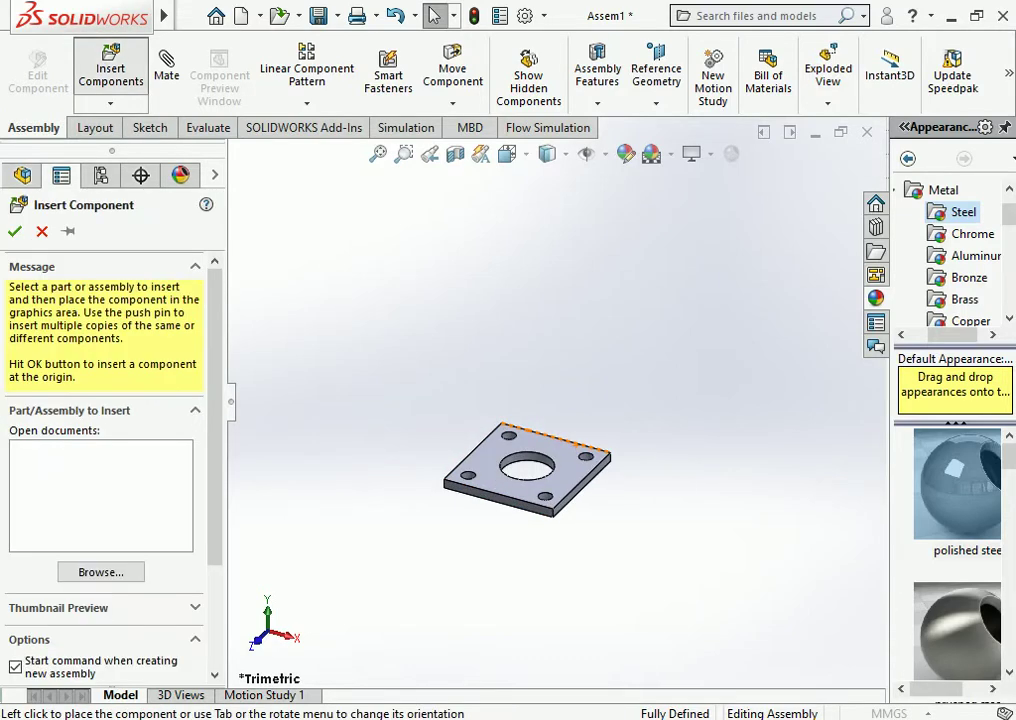
pyautogui.click(897, 545)
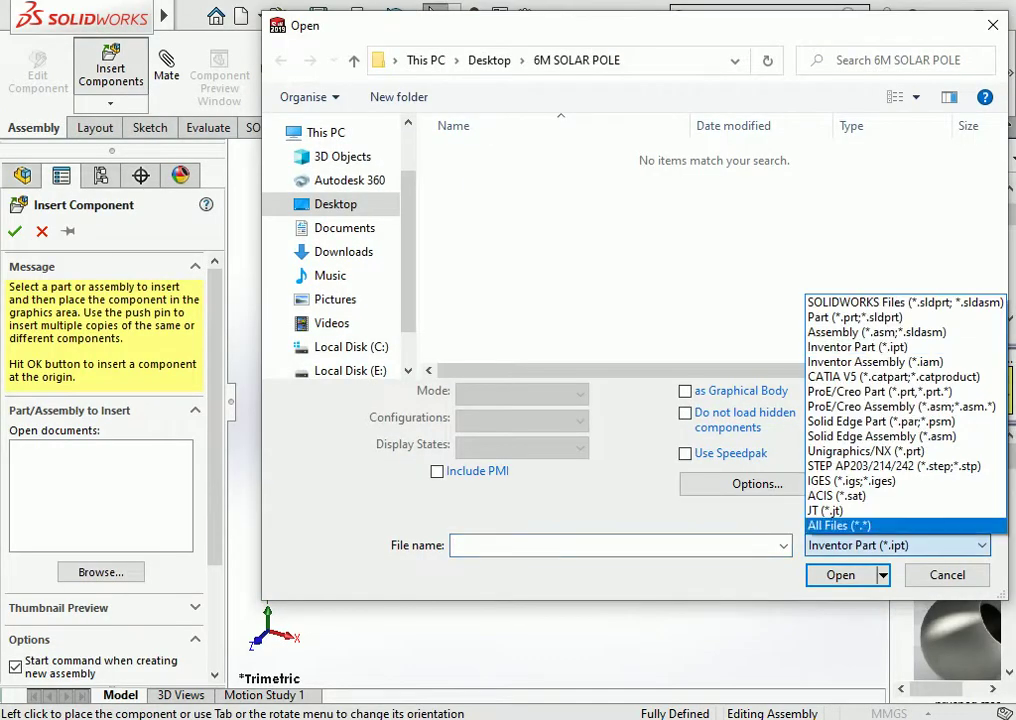
pyautogui.click(897, 526)
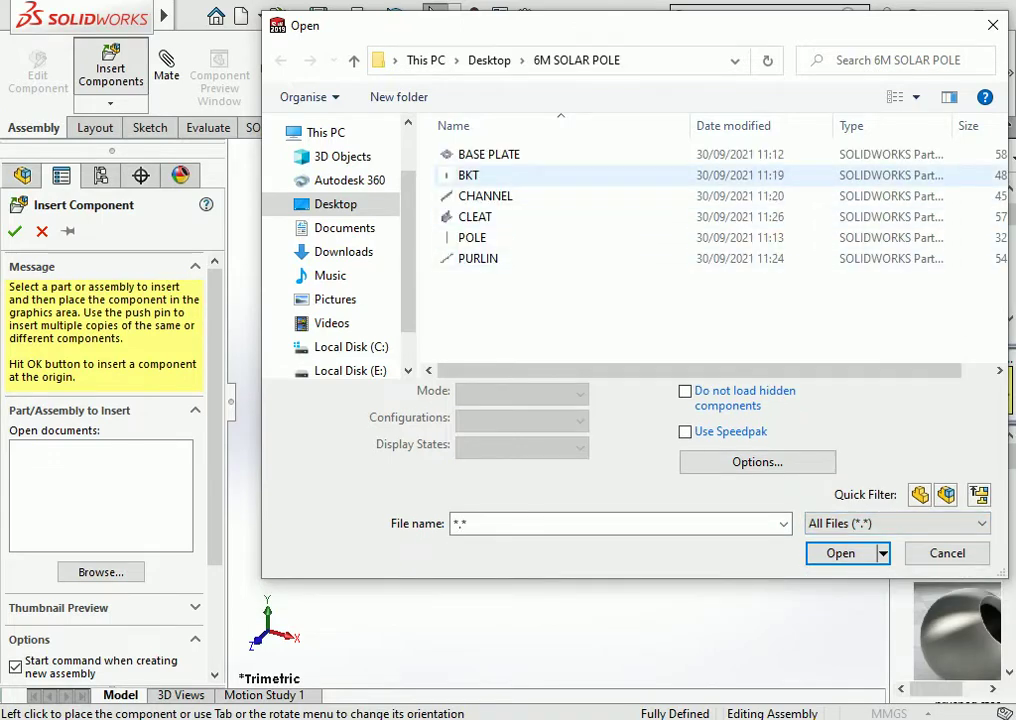
pyautogui.click(472, 237)
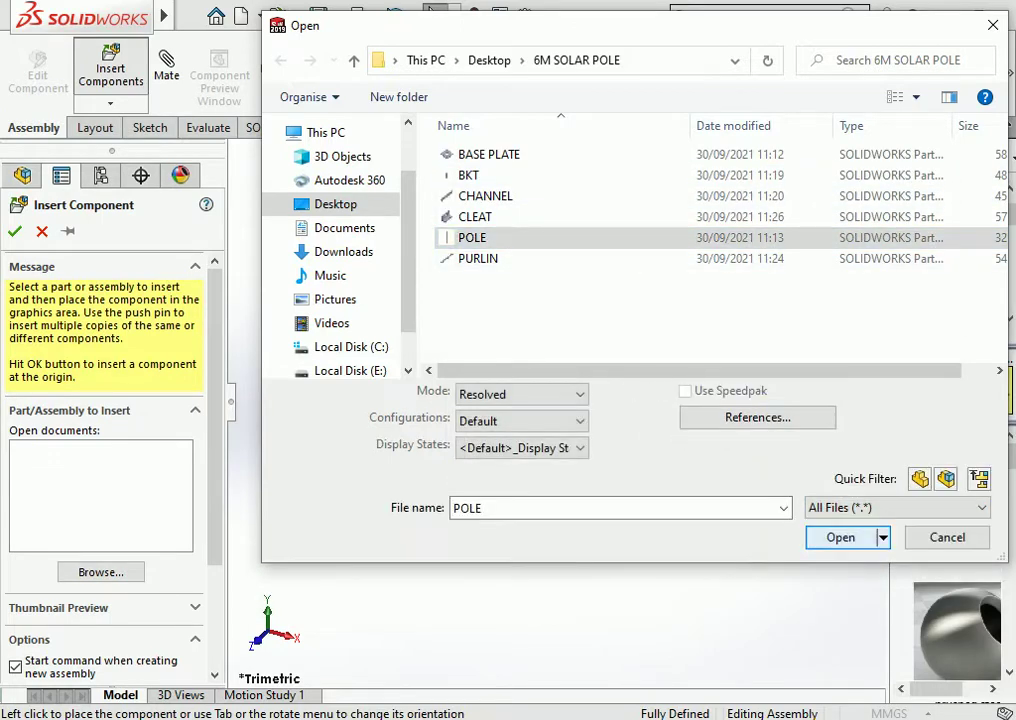
pyautogui.press('Return')
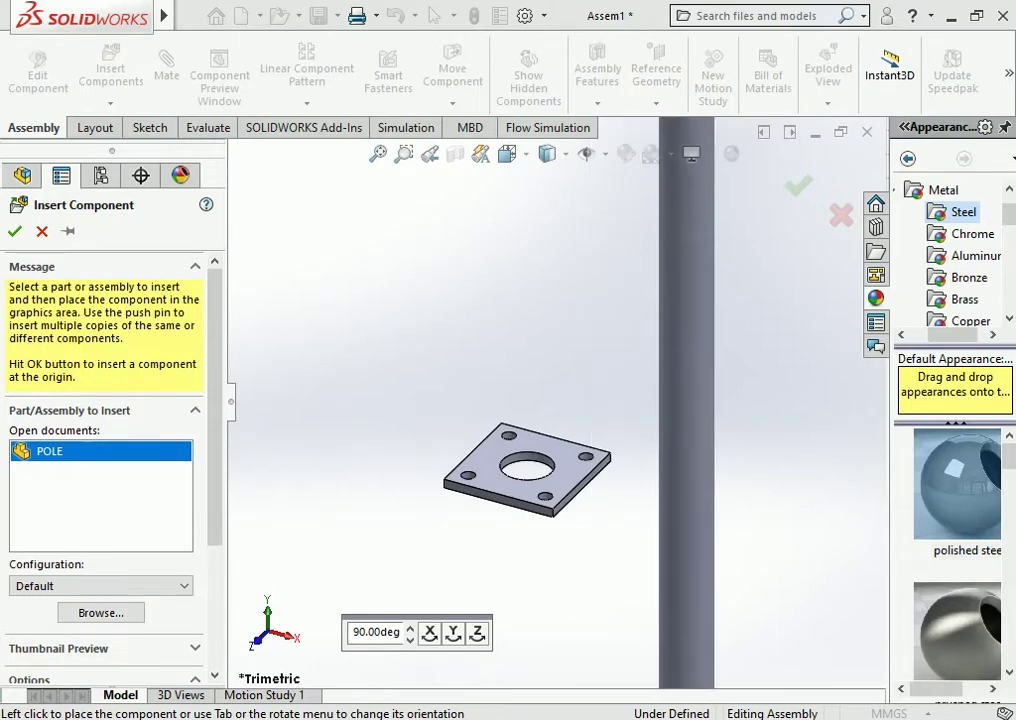
pyautogui.click(686, 488)
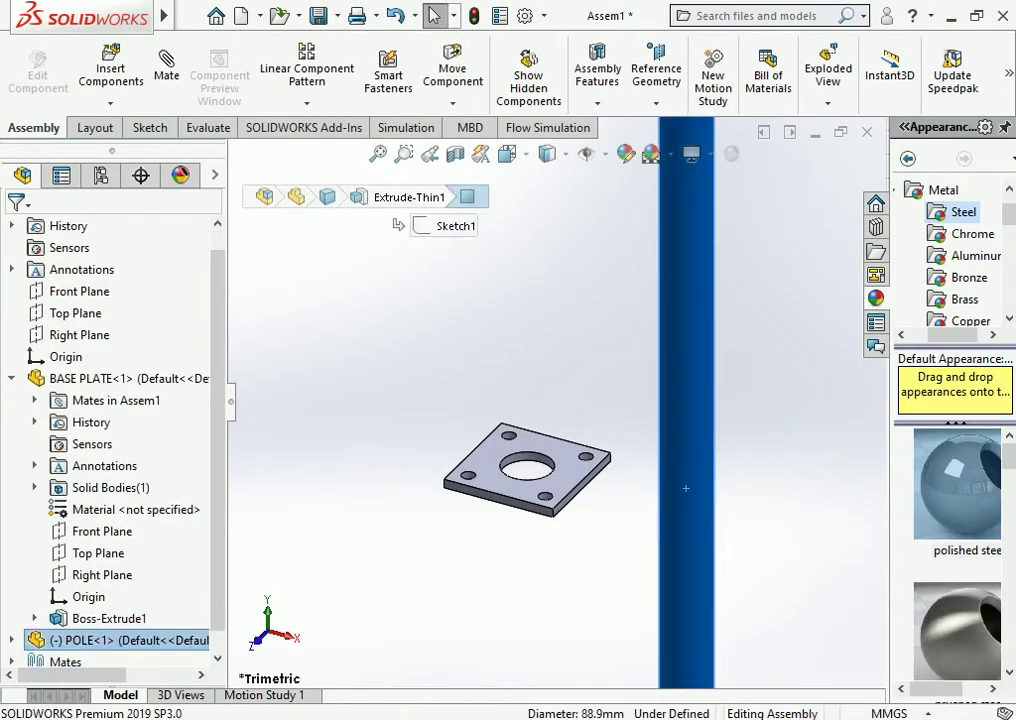
# Mate the pole concentric with the plate's large hole
pyautogui.click(166, 65)
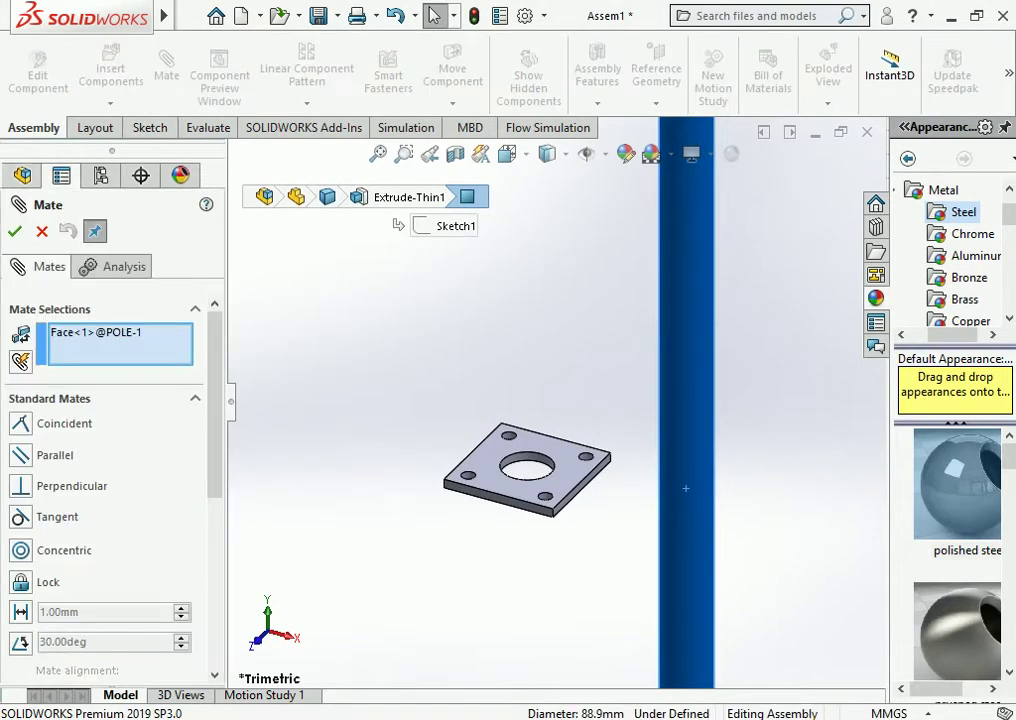
pyautogui.click(535, 452)
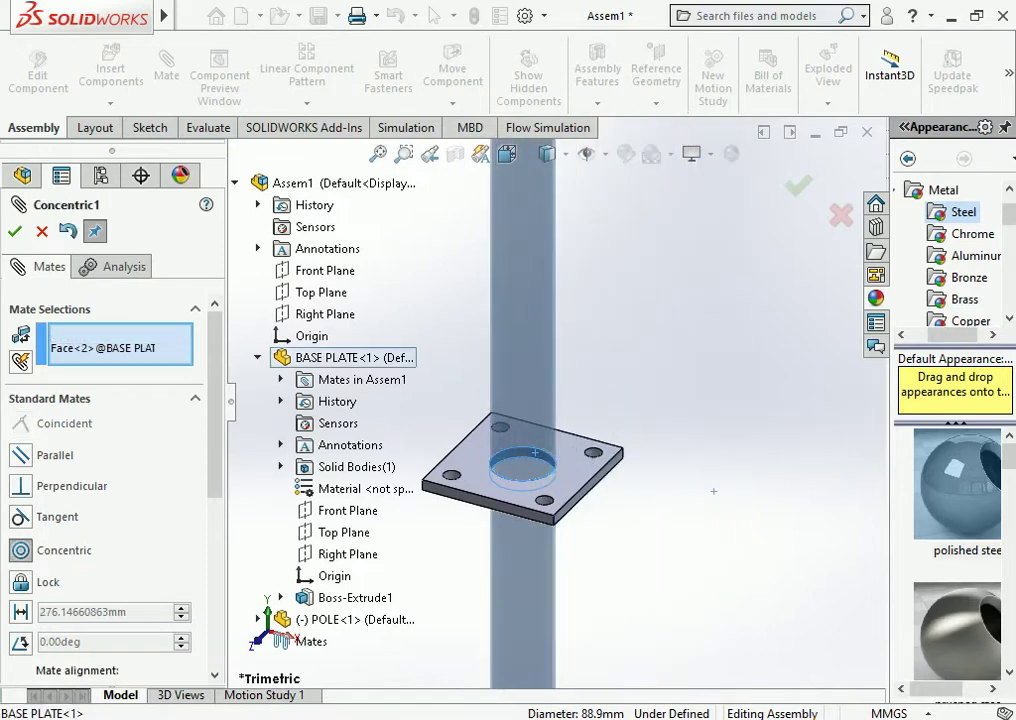
pyautogui.press('Return')
pyautogui.scroll(3, 550, 404)
pyautogui.scroll(3, 550, 404)
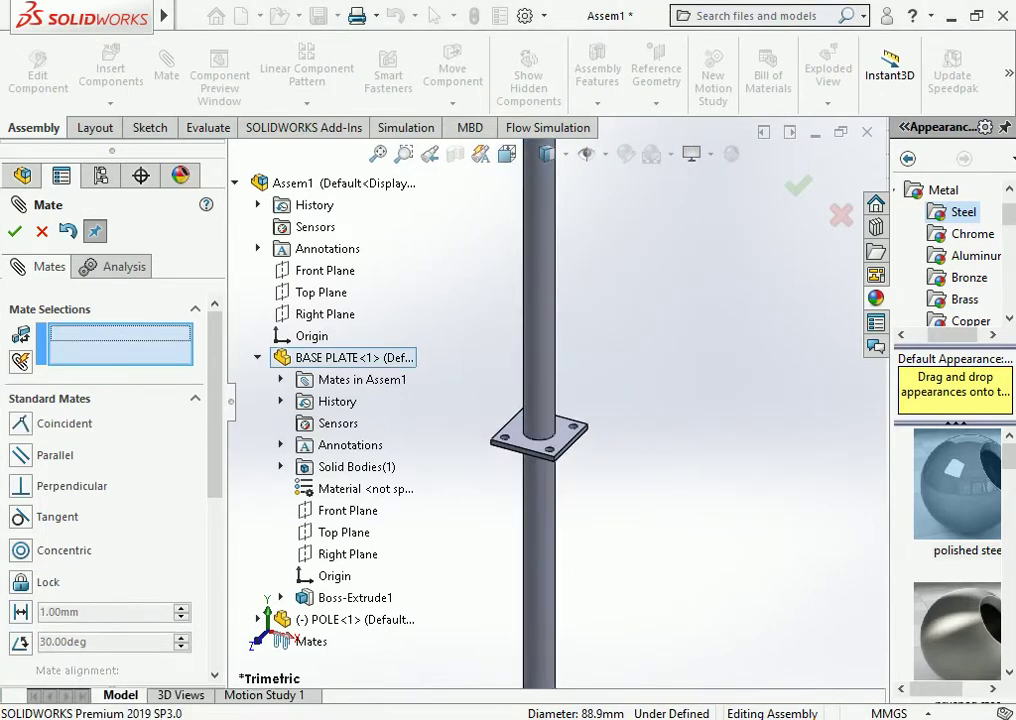
pyautogui.scroll(3, 550, 404)
pyautogui.scroll(-3, 559, 438)
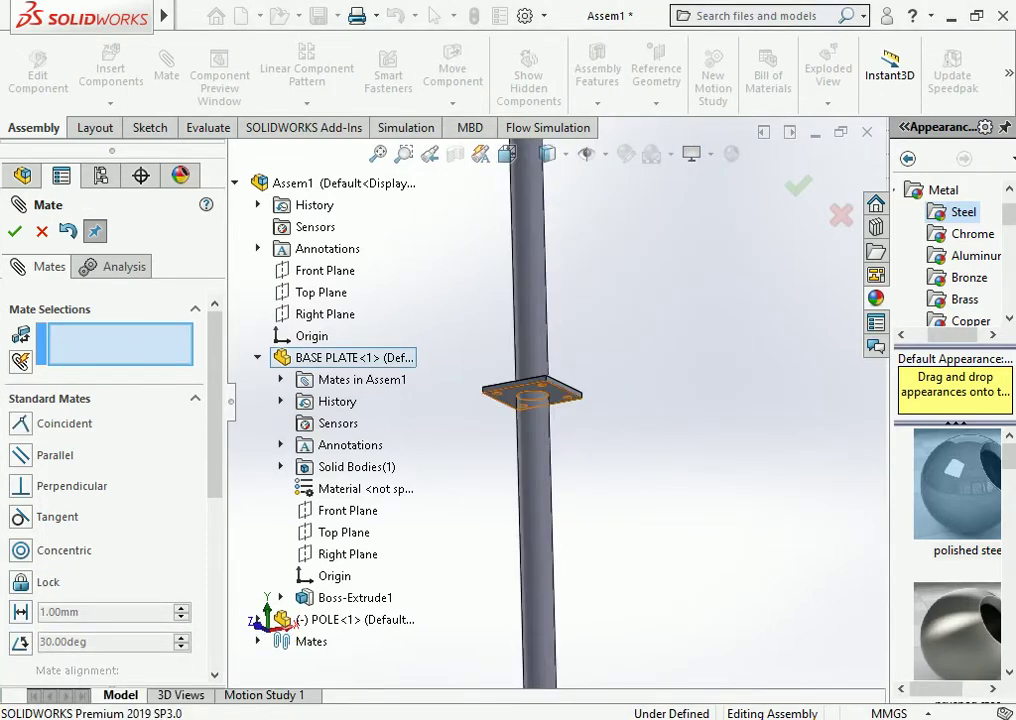
# Mate the pole's end face coincident with the base plate, then view in Dimetric
pyautogui.click(540, 393)
pyautogui.scroll(3, 544, 400)
pyautogui.scroll(-3, 475, 400)
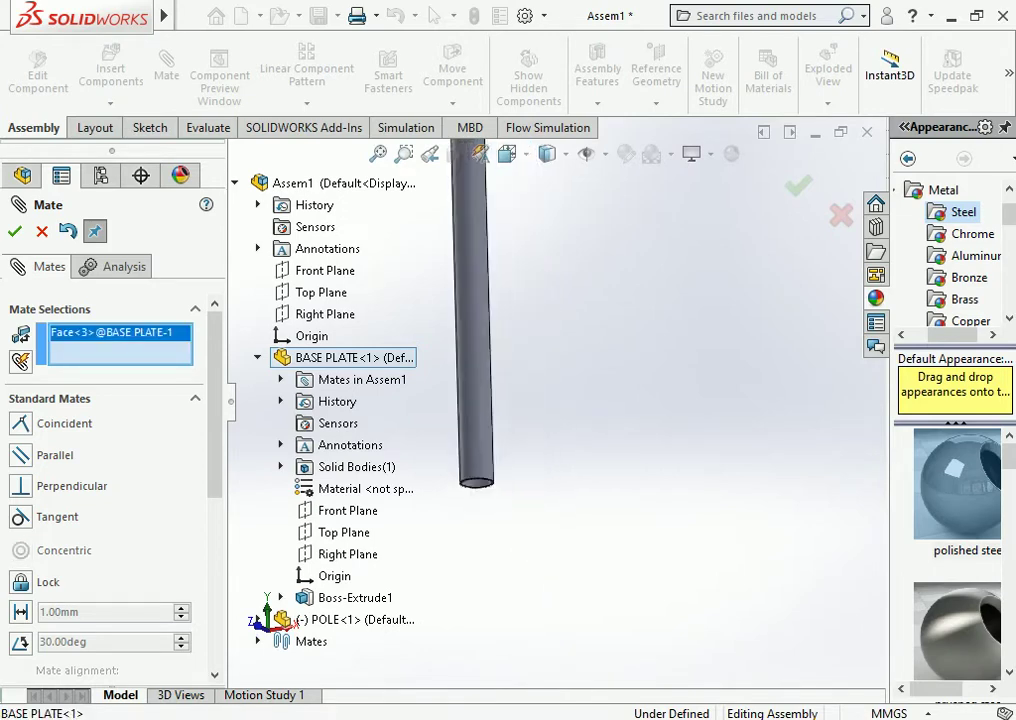
pyautogui.scroll(-3, 475, 470)
pyautogui.scroll(-2, 500, 400)
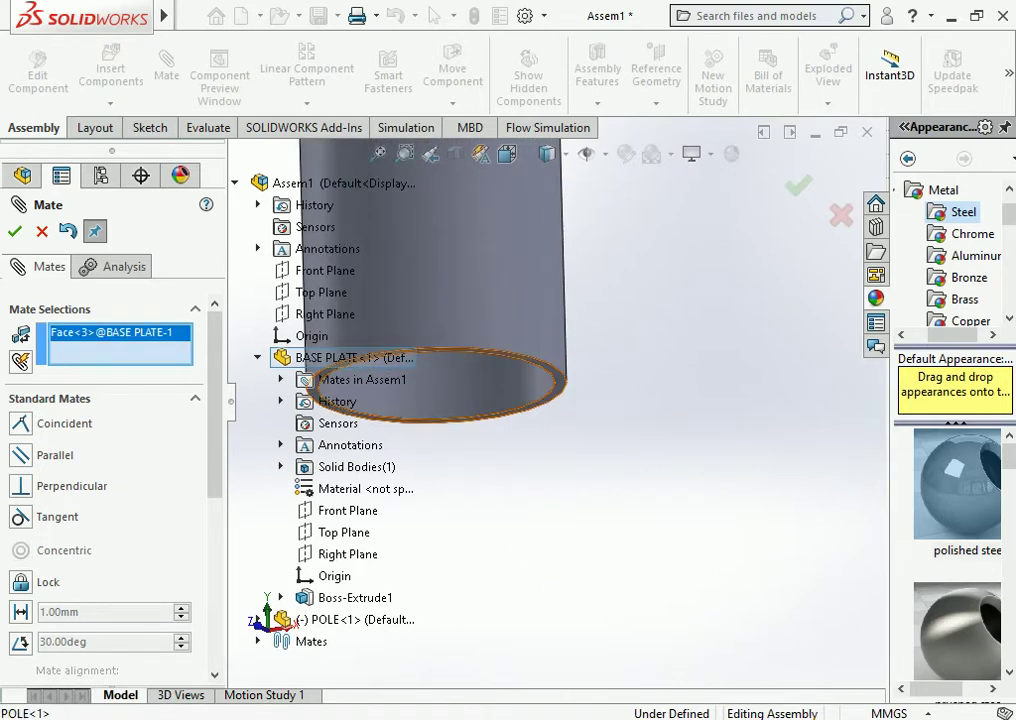
pyautogui.click(559, 384)
pyautogui.press('Return')
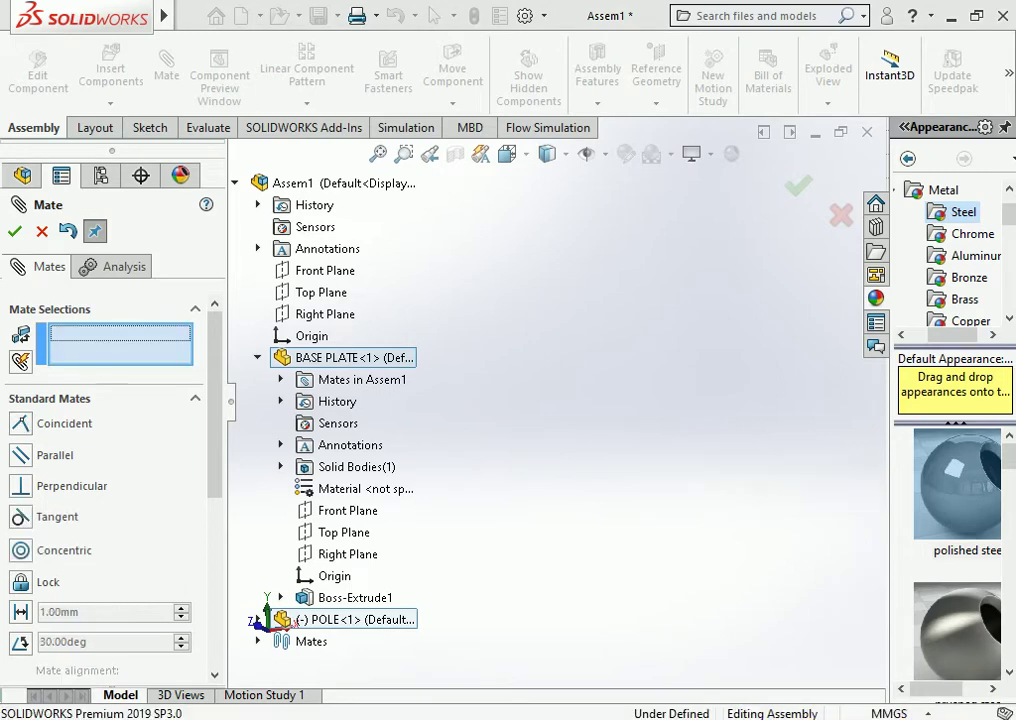
pyautogui.click(507, 153)
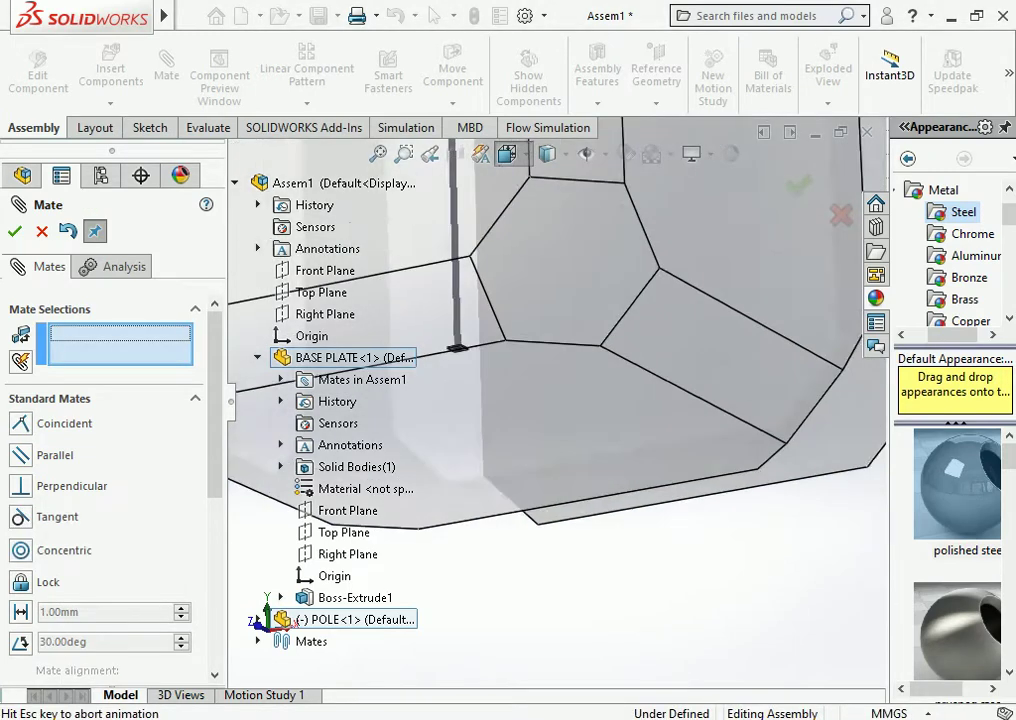
pyautogui.click(619, 208)
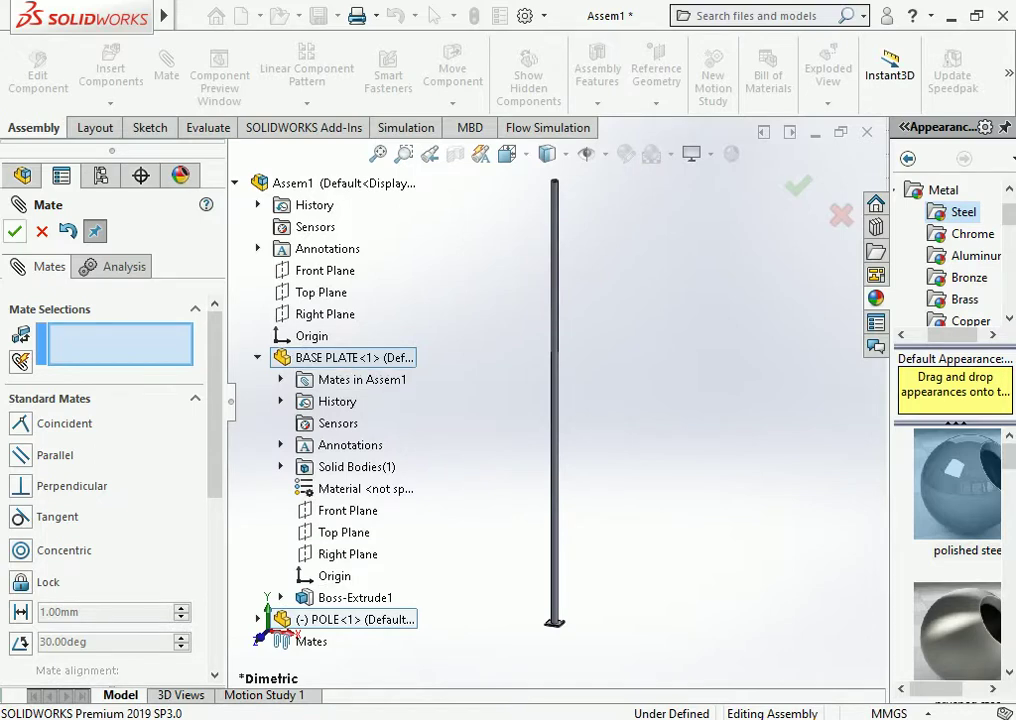
pyautogui.click(14, 231)
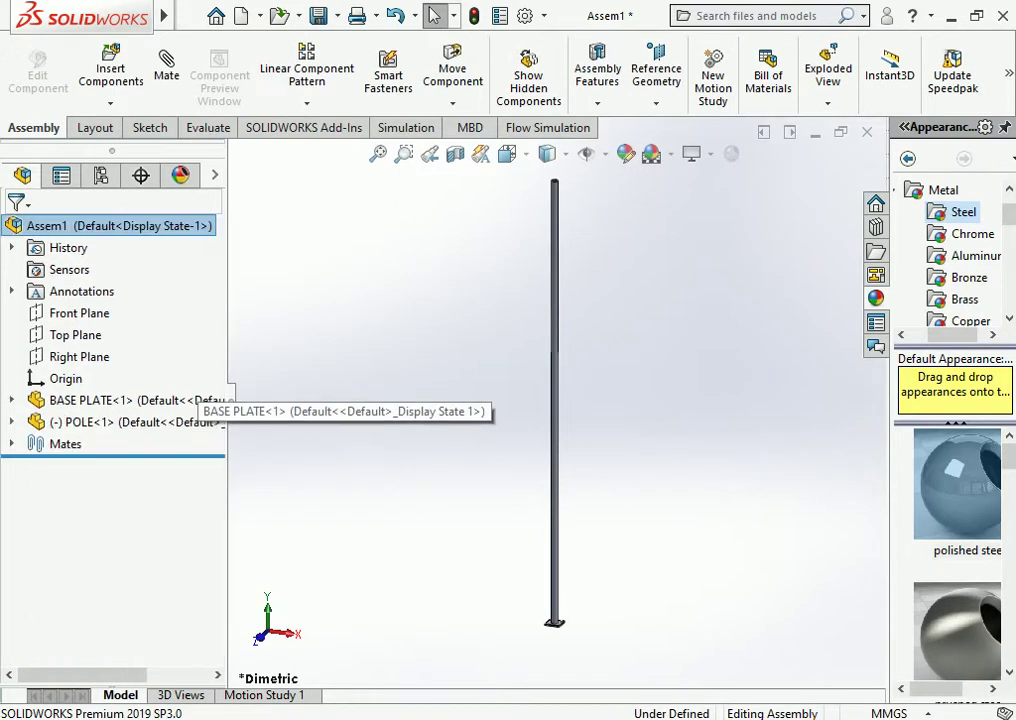
# Insert the BKT part from the 6M SOLAR POLE folder with All Files shown and place it above the pole
pyautogui.scroll(-2, 555, 400)
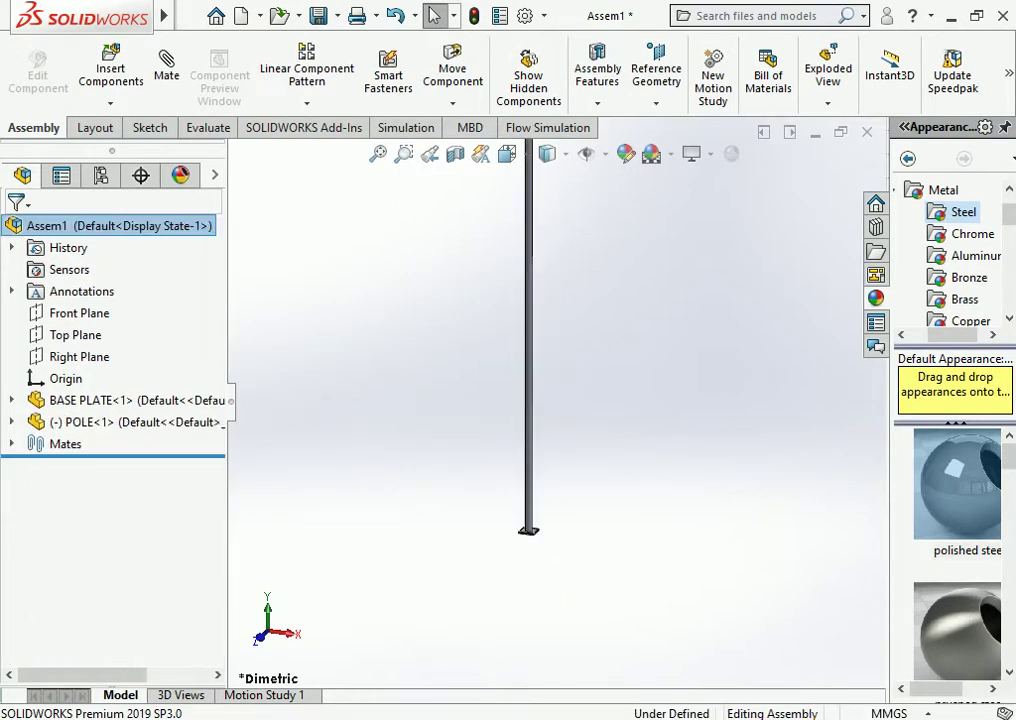
pyautogui.scroll(3, 513, 400)
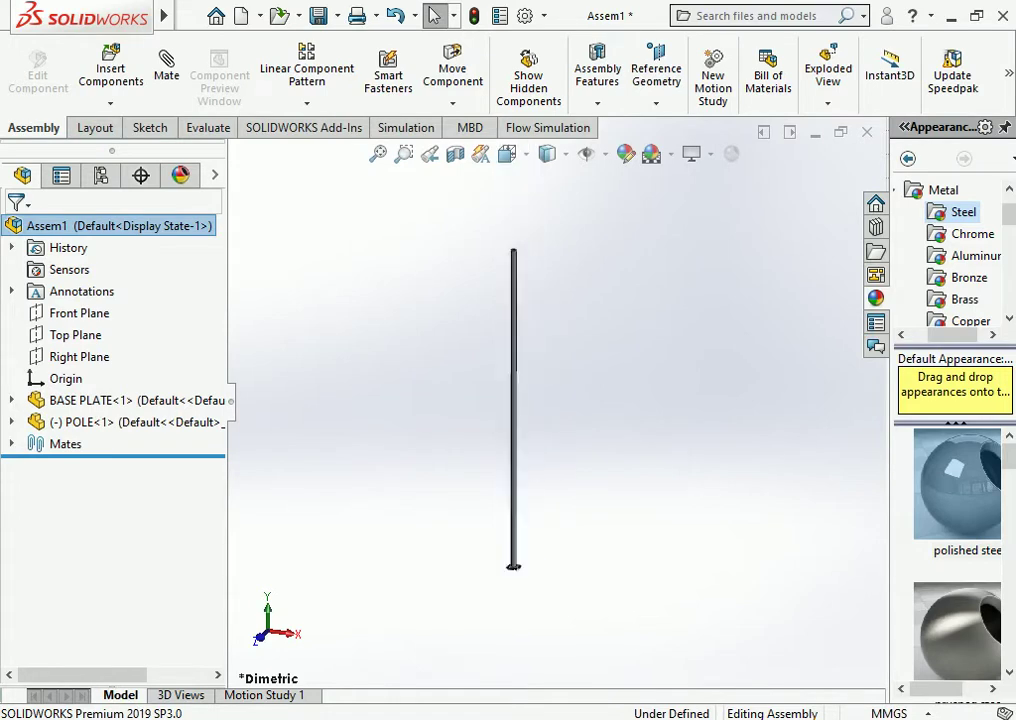
pyautogui.scroll(-1, 573, 268)
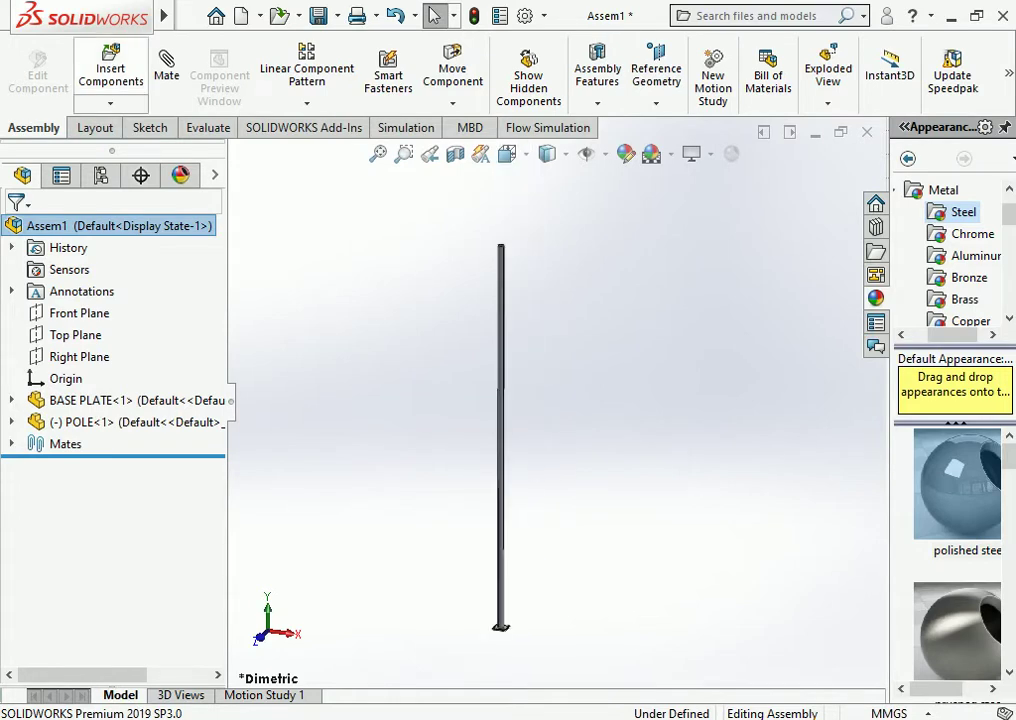
pyautogui.click(111, 70)
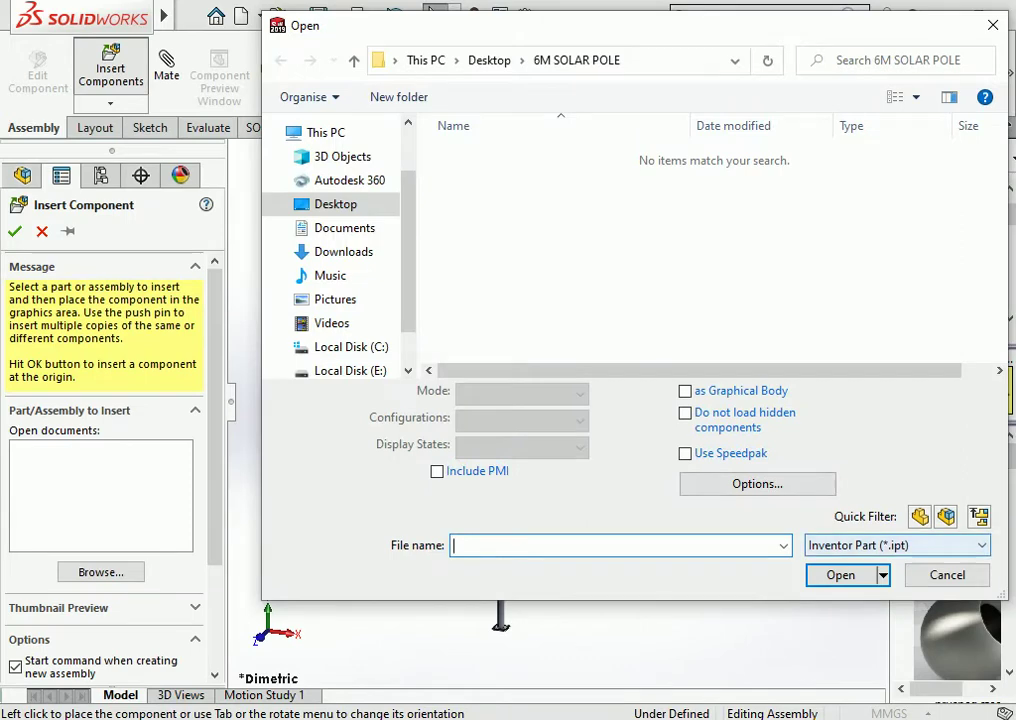
pyautogui.click(897, 545)
pyautogui.click(850, 652)
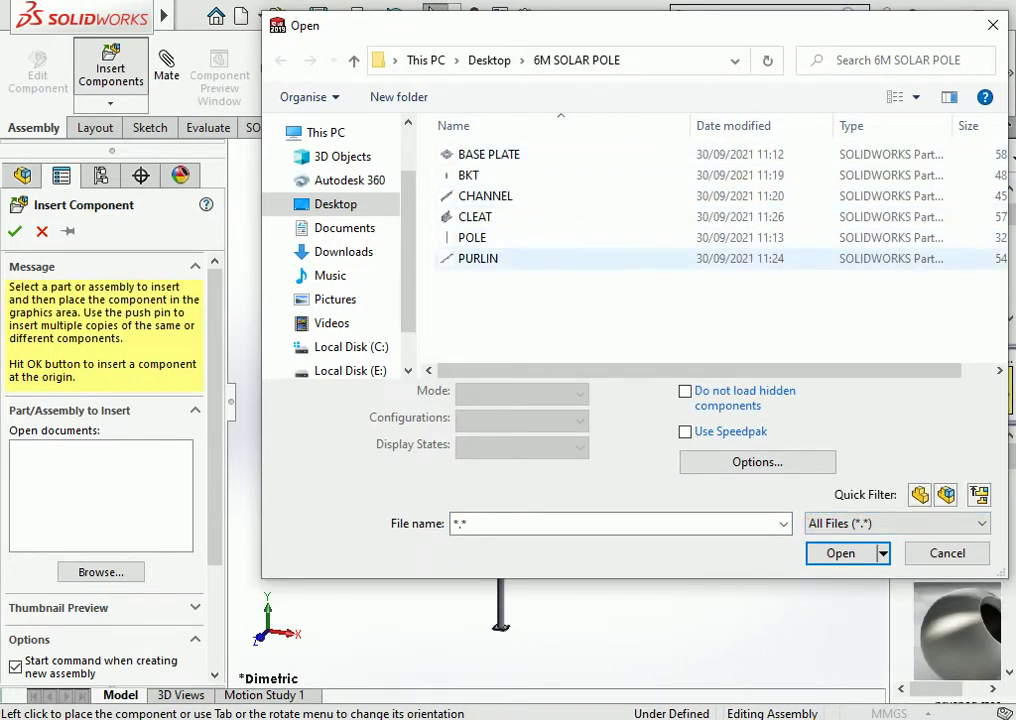
pyautogui.click(468, 175)
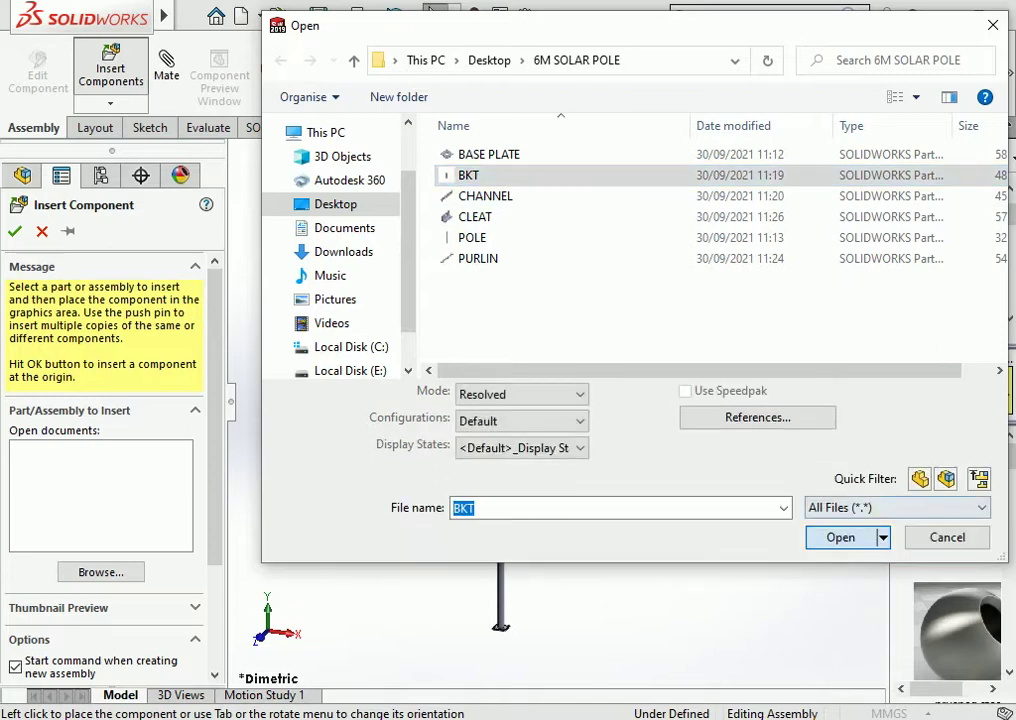
pyautogui.click(840, 537)
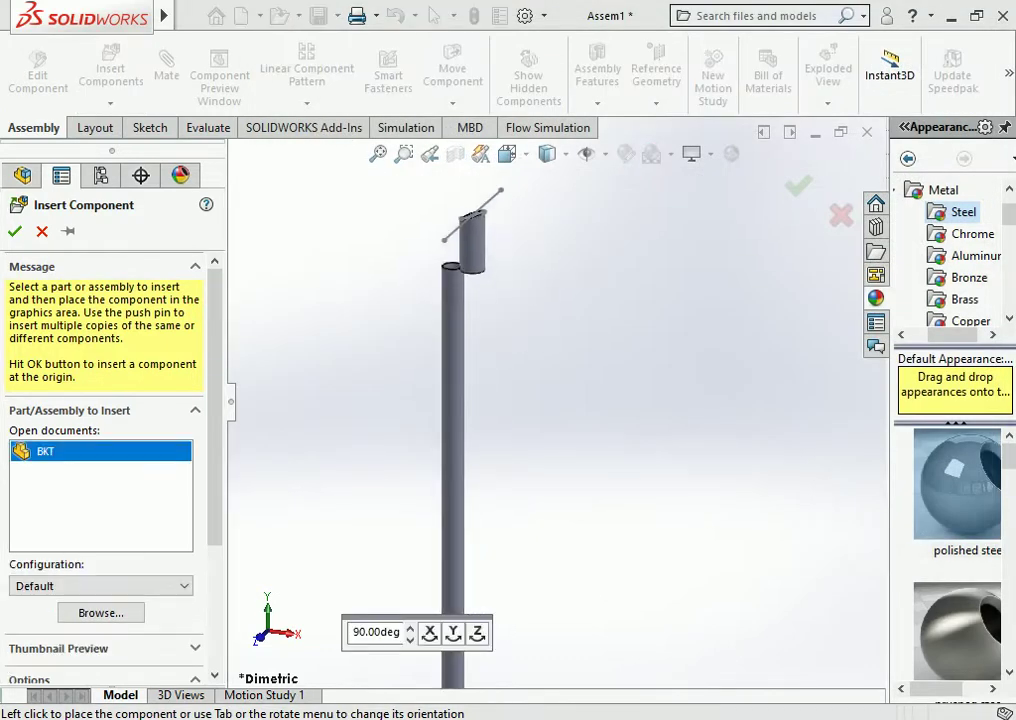
pyautogui.scroll(3, 473, 224)
pyautogui.click(473, 224)
pyautogui.click(473, 224)
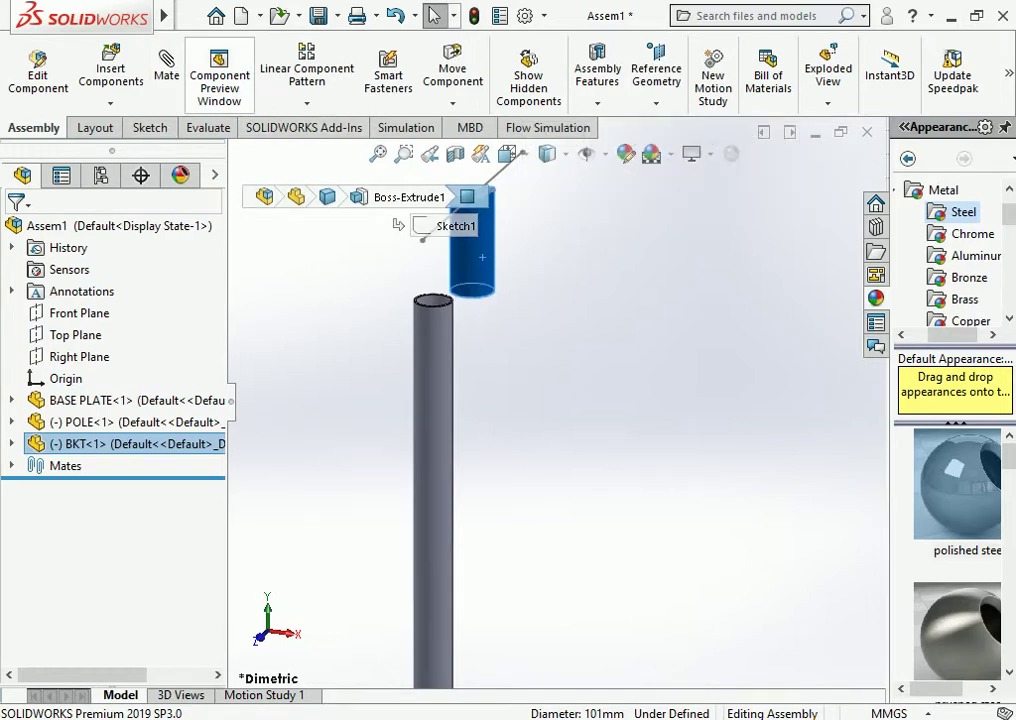
# Start a concentric mate from the pole's face and select the BKT component
pyautogui.click(166, 68)
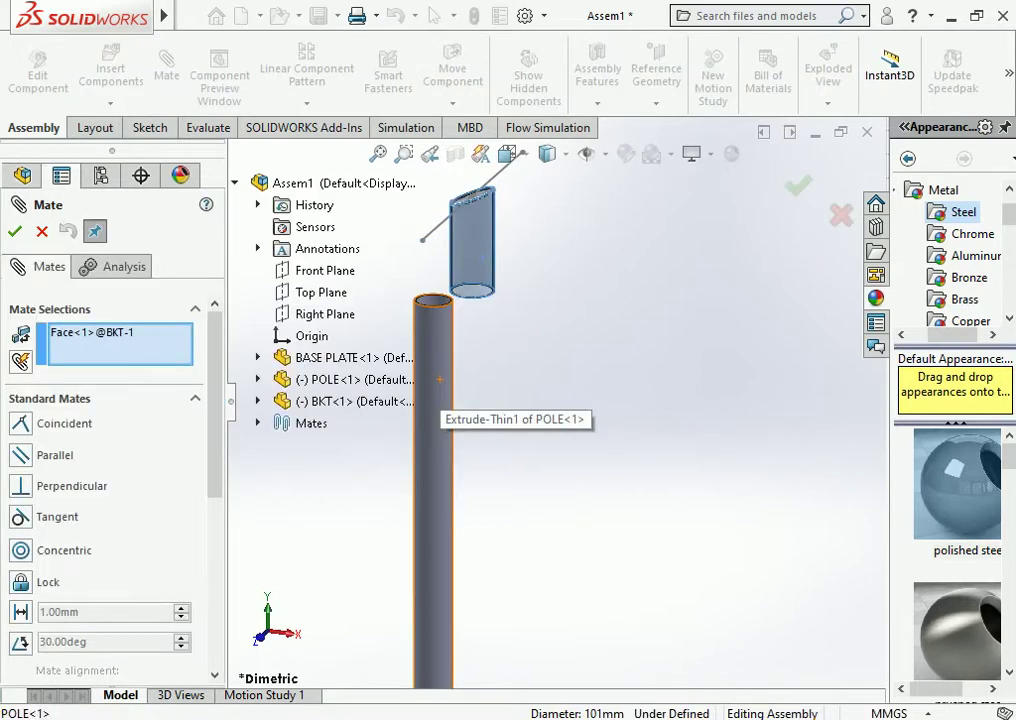
pyautogui.click(439, 380)
pyautogui.press('Return')
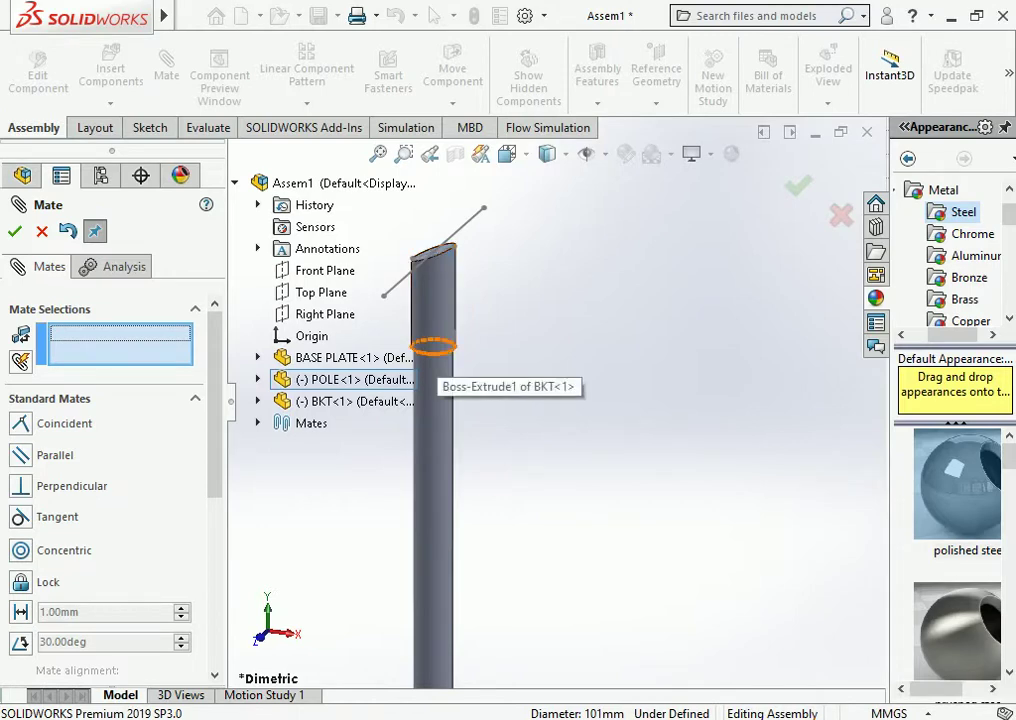
pyautogui.scroll(-2, 390, 240)
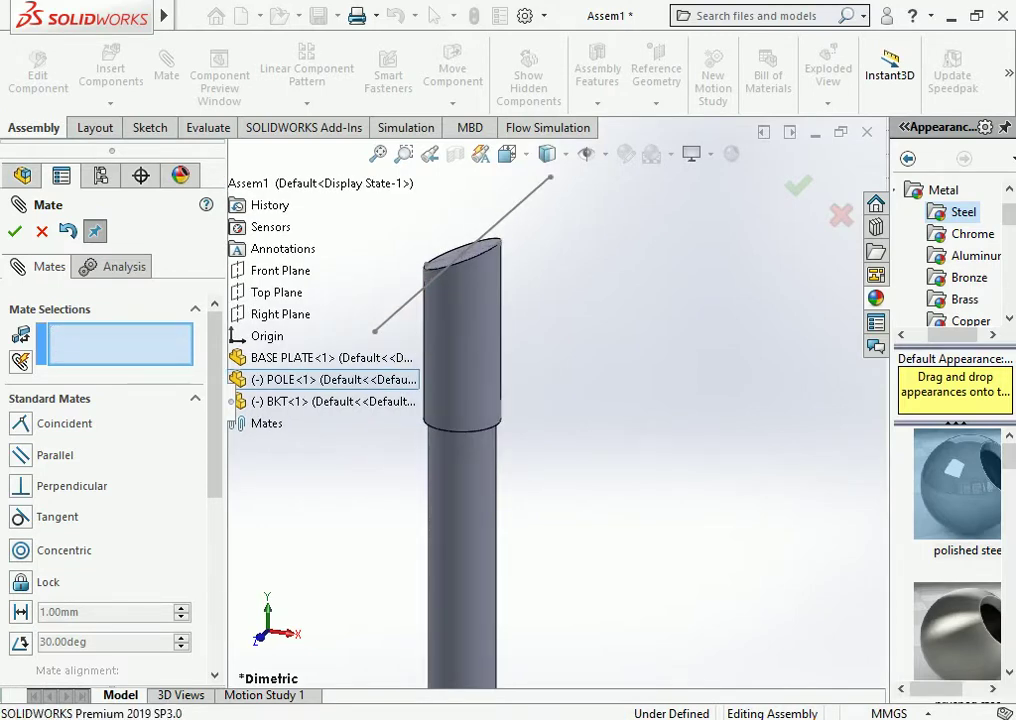
pyautogui.click(330, 401)
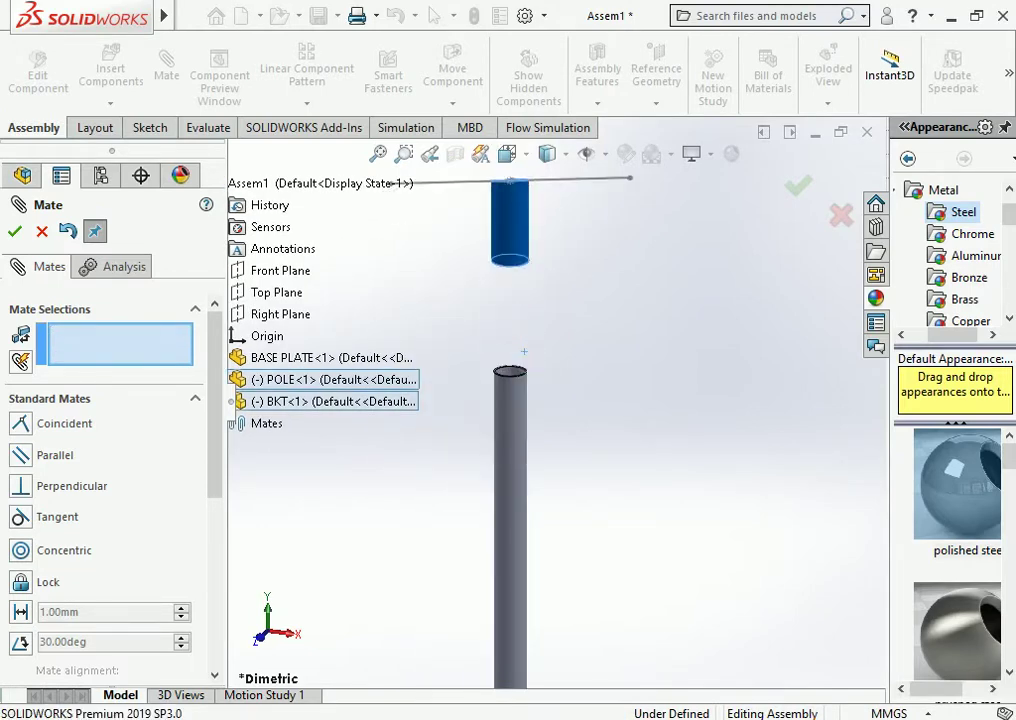
# Slide the pole up into the bracket, pick the bracket's circular edge, and close the mate
pyautogui.moveTo(510, 400); pyautogui.dragTo(508, 353, button='middle')
pyautogui.scroll(-1, 508, 353)
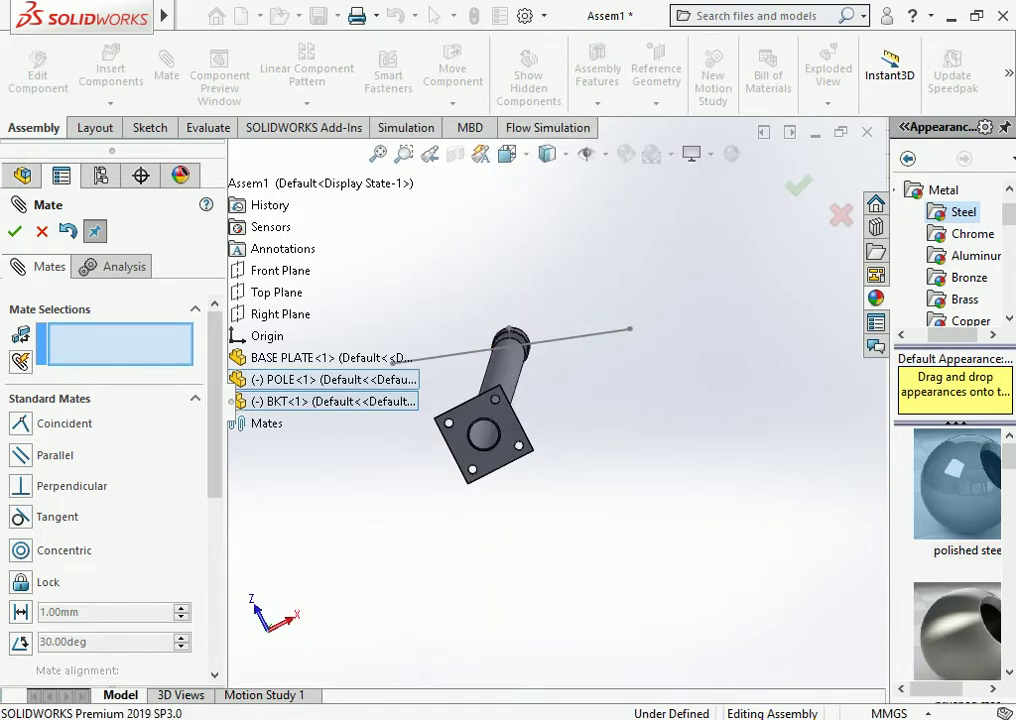
pyautogui.scroll(-3, 508, 353)
pyautogui.scroll(-2, 515, 370)
pyautogui.moveTo(543, 423); pyautogui.dragTo(540, 355)
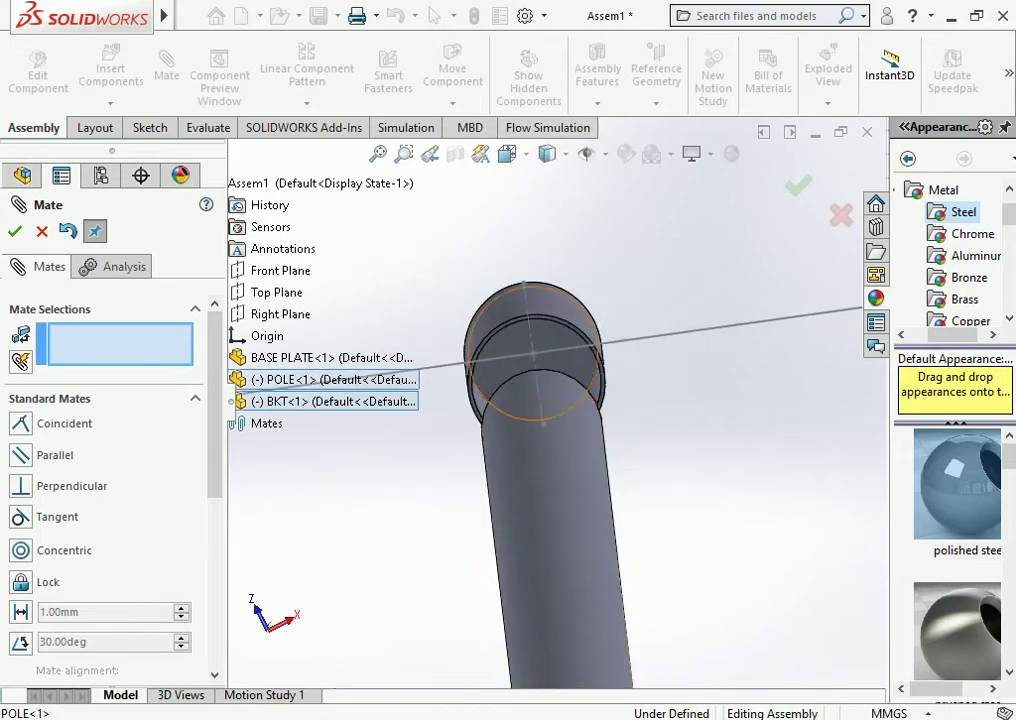
pyautogui.click(468, 385)
pyautogui.moveTo(468, 385); pyautogui.dragTo(540, 362, button='middle')
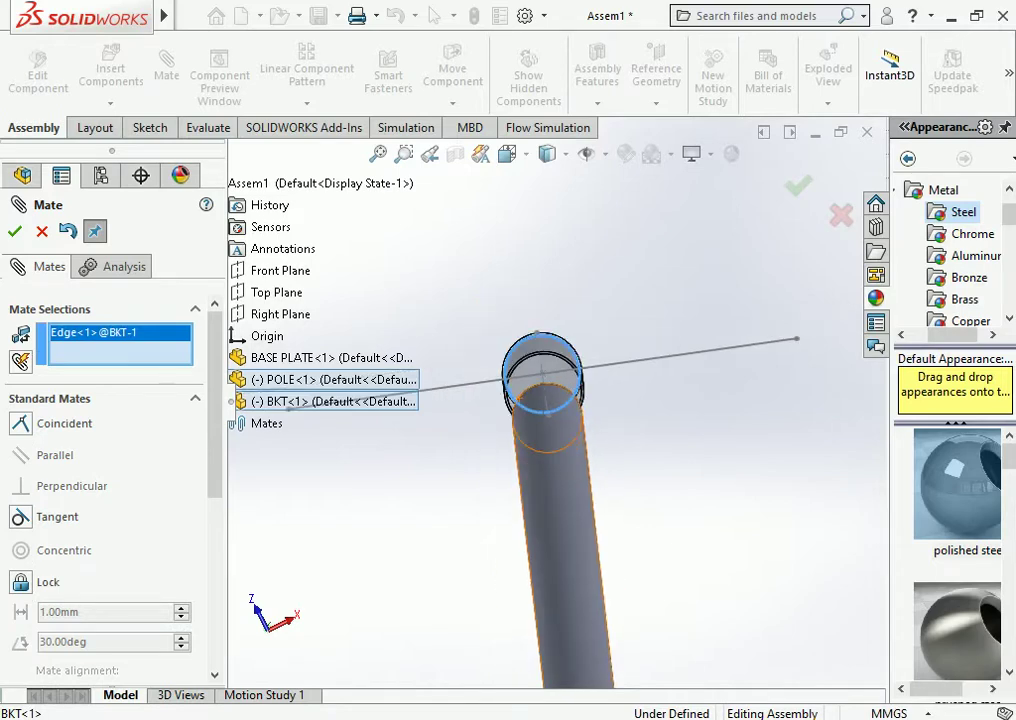
pyautogui.scroll(3, 560, 435)
pyautogui.scroll(2, 560, 435)
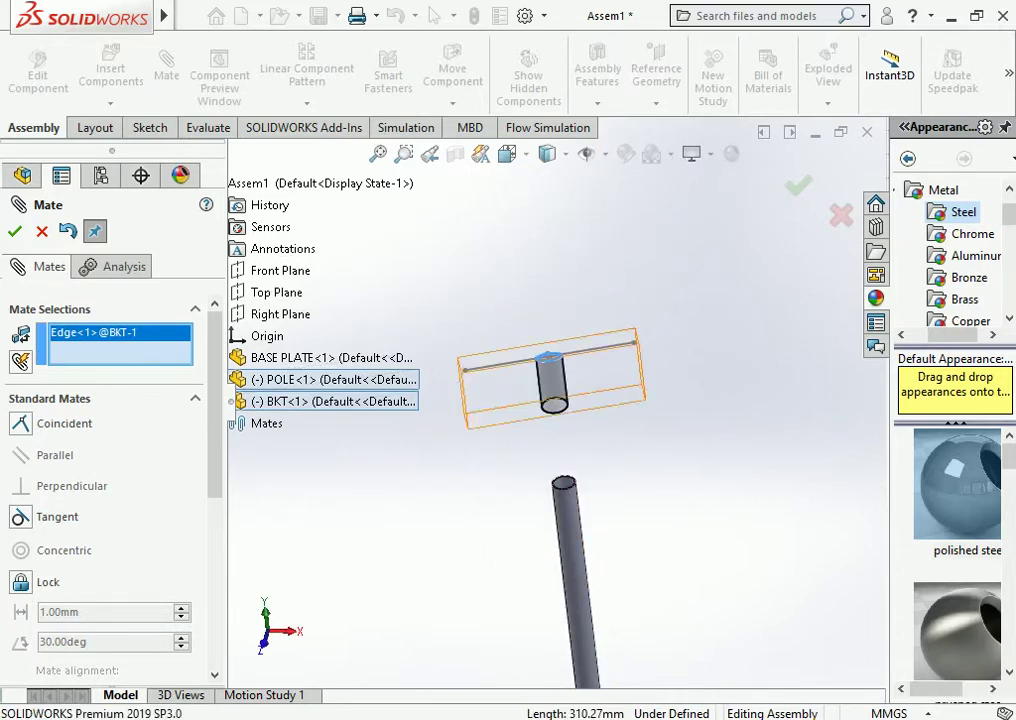
pyautogui.click(41, 231)
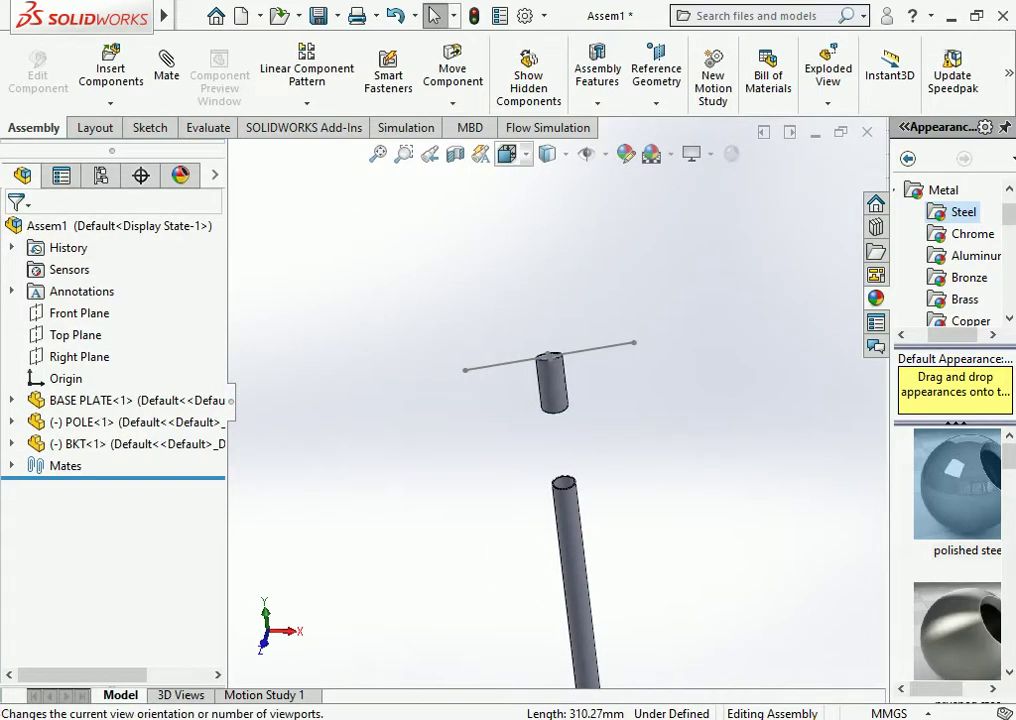
# Switch to a front view and select the bracket's Right Plane
pyautogui.click(507, 153)
pyautogui.click(537, 236)
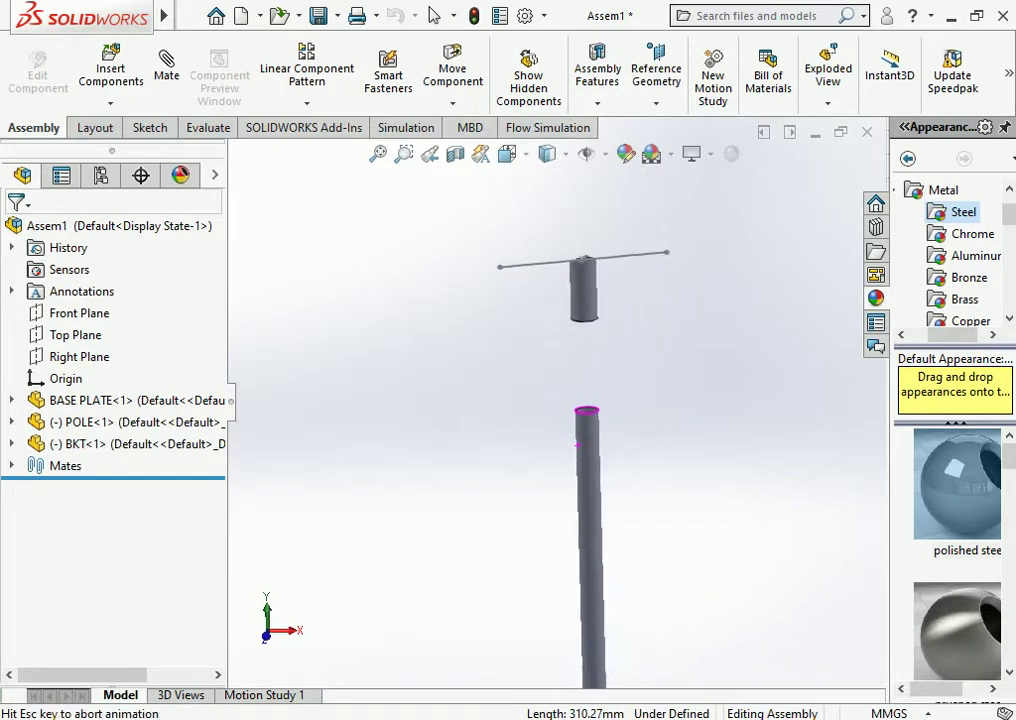
pyautogui.click(568, 325)
pyautogui.scroll(-1, 540, 330)
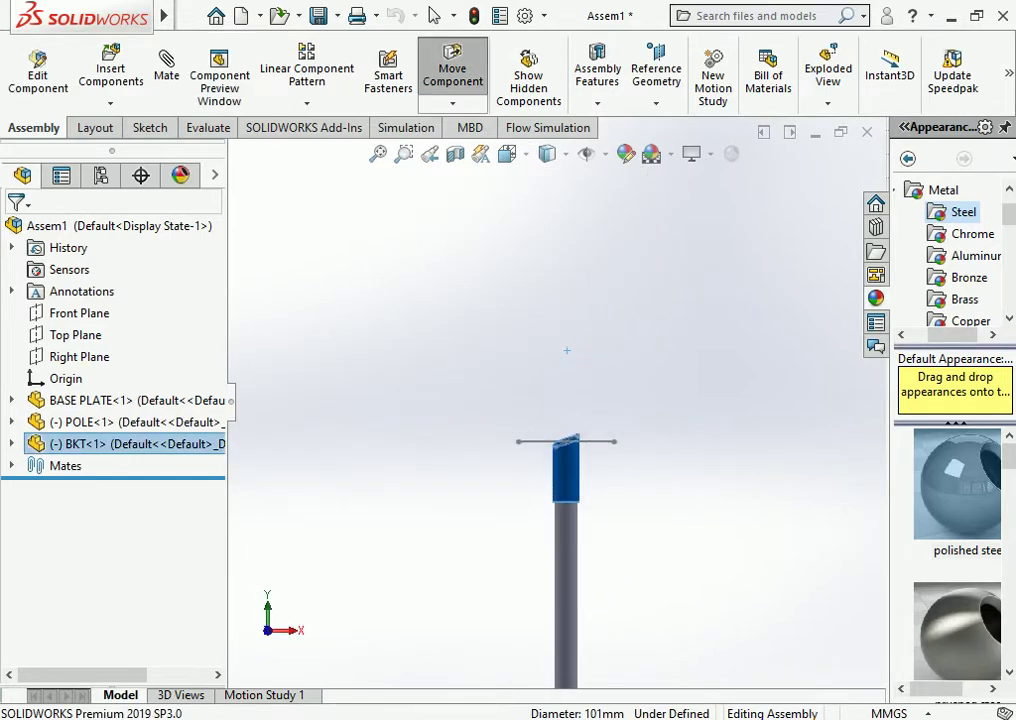
pyautogui.scroll(-2, 532, 335)
pyautogui.press('Escape')
pyautogui.click(538, 394)
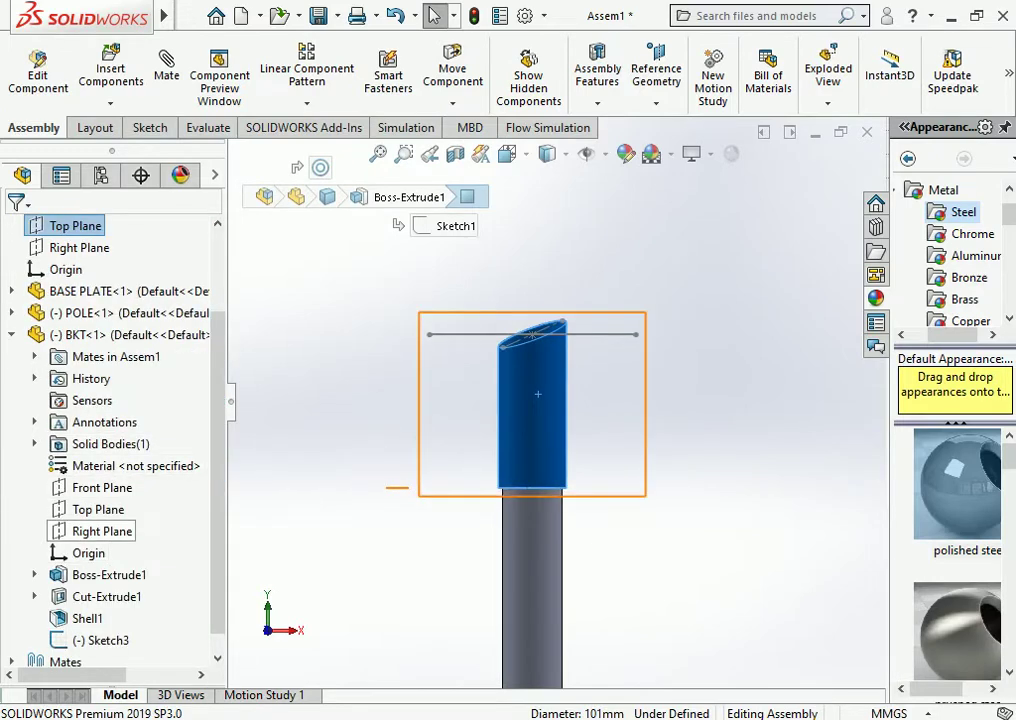
pyautogui.click(101, 531)
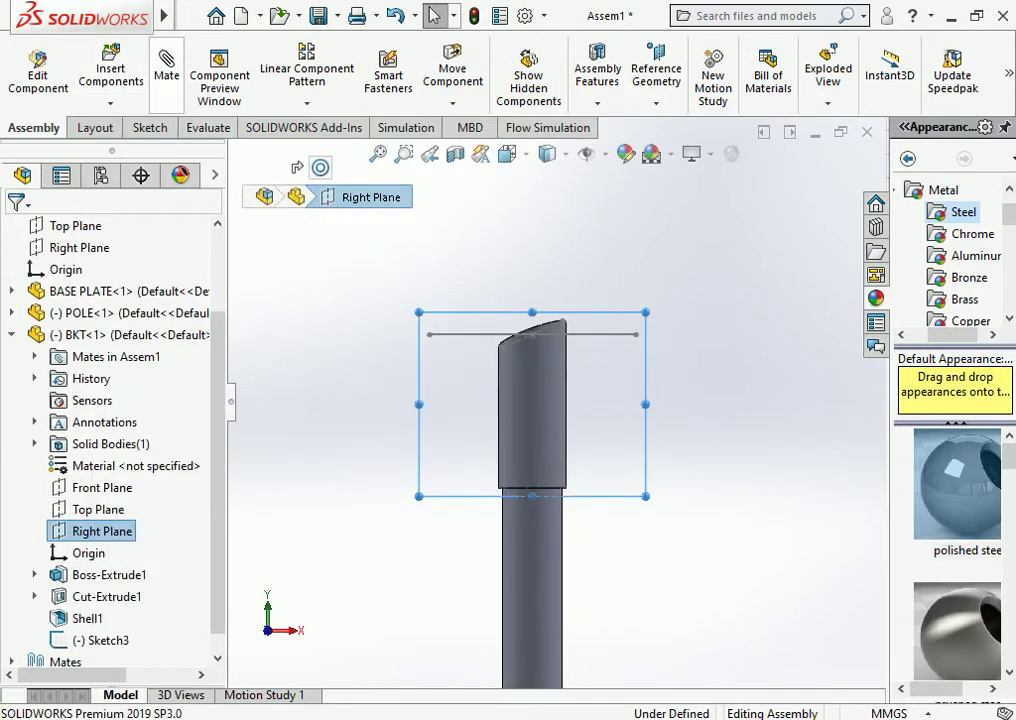
# Mate the bracket's Right Plane coincident with the assembly Right Plane, replacing the mistaken Front Plane pick
pyautogui.click(166, 72)
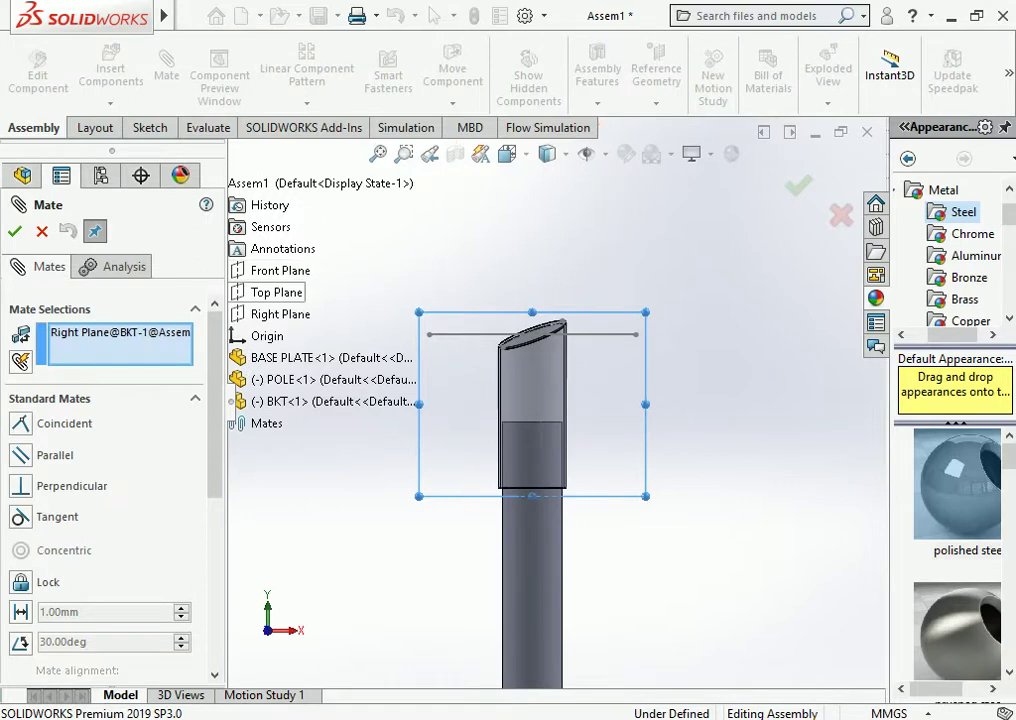
pyautogui.click(278, 270)
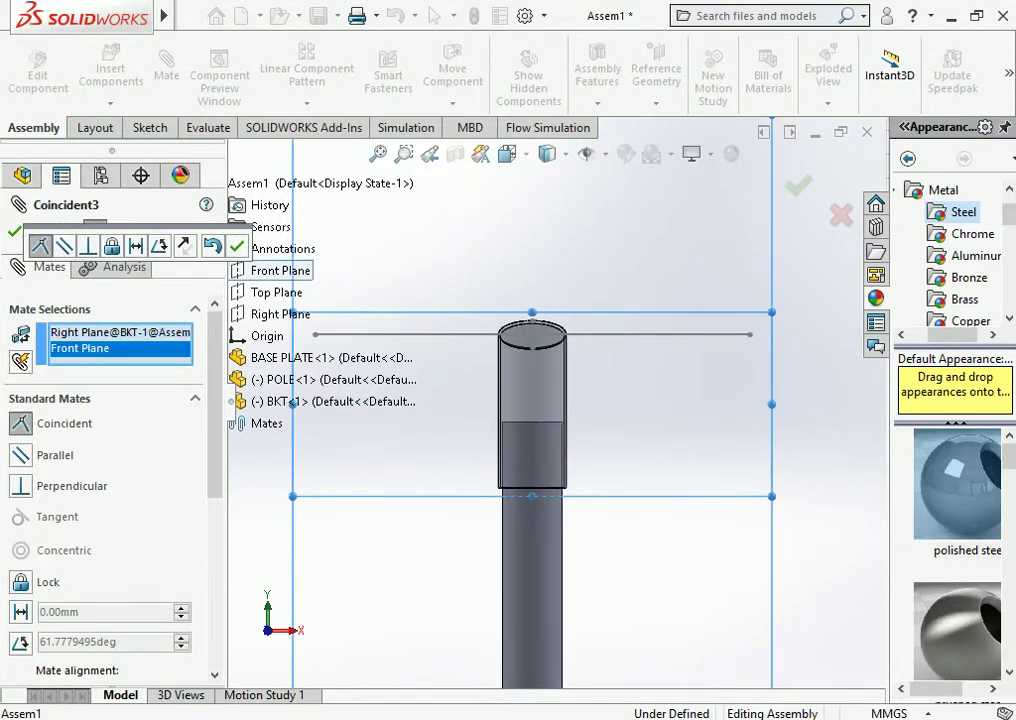
pyautogui.scroll(-2, 585, 421)
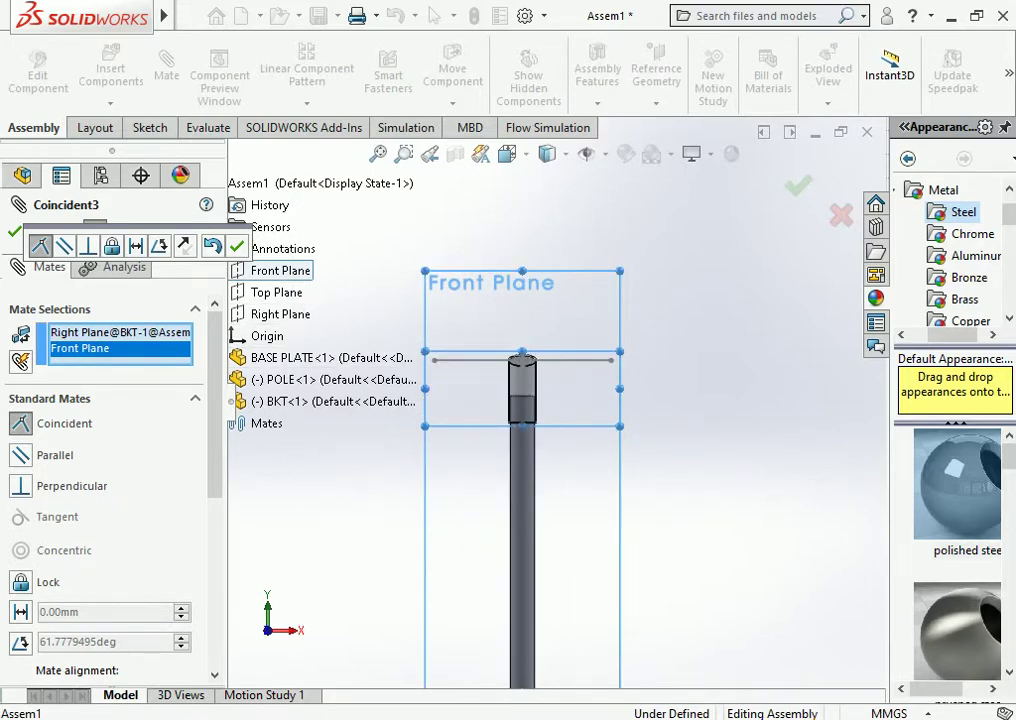
pyautogui.rightClick(93, 348)
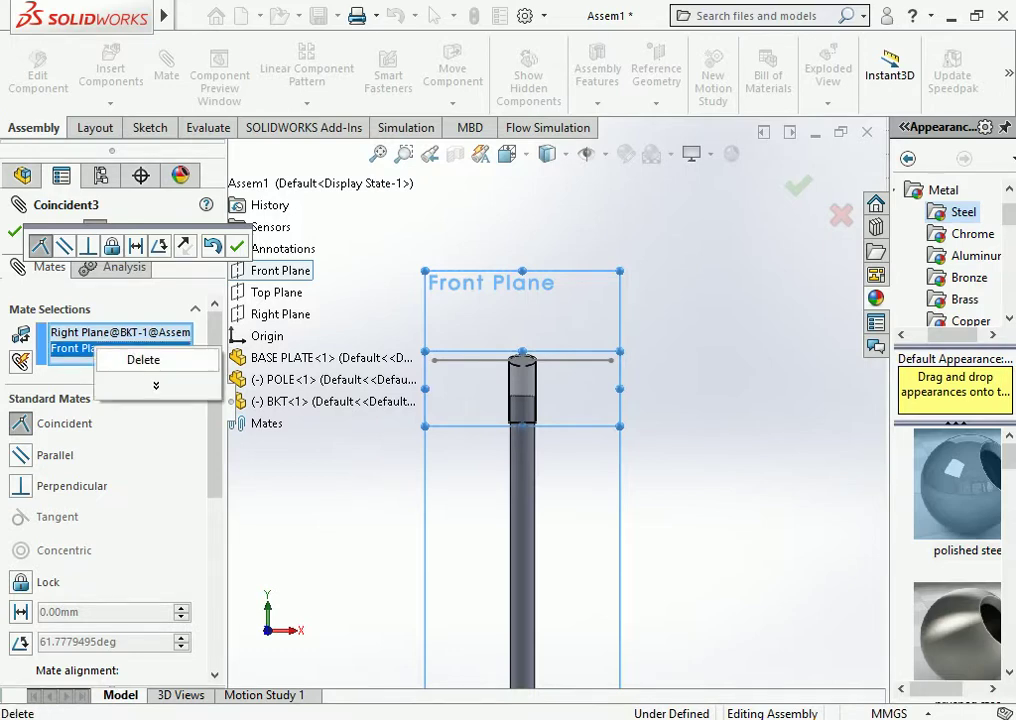
pyautogui.click(143, 360)
pyautogui.click(281, 314)
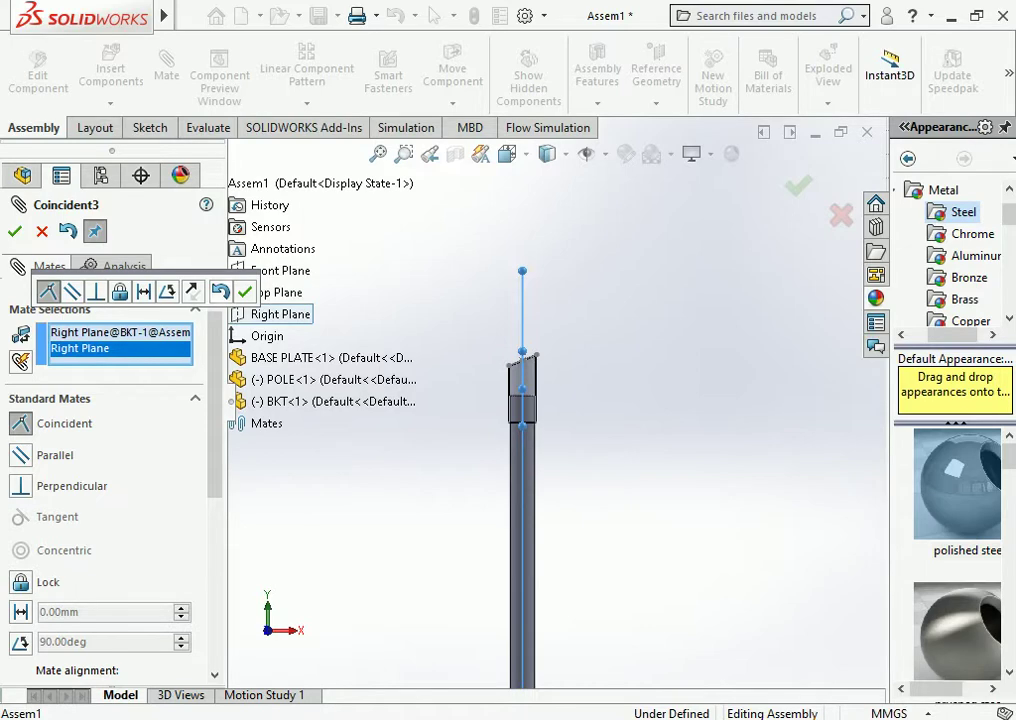
pyautogui.click(244, 291)
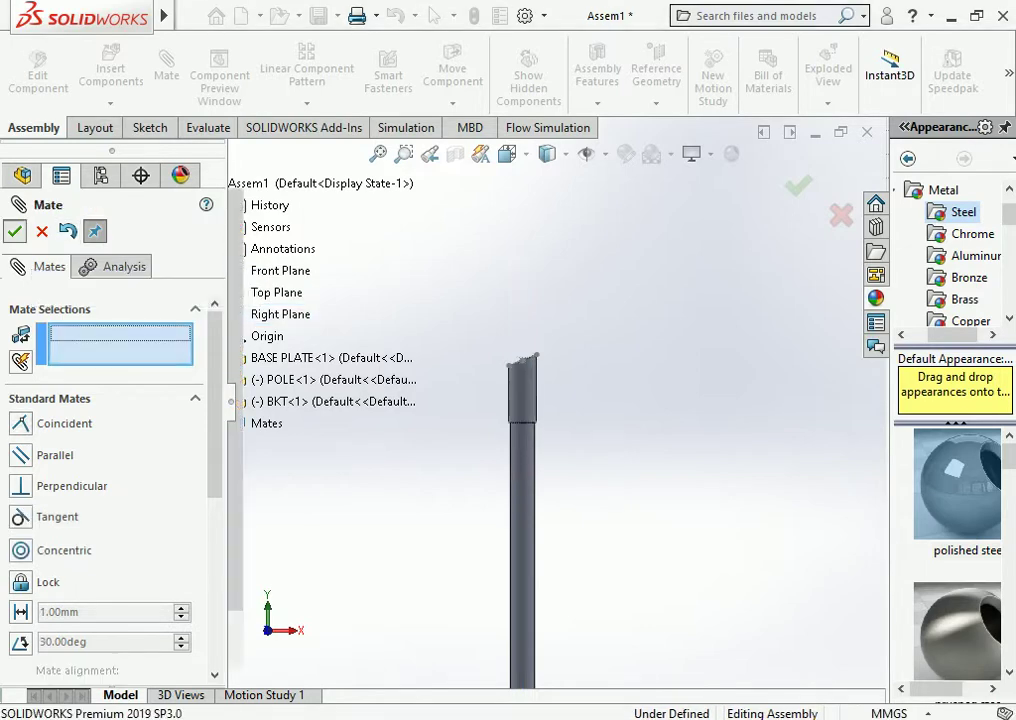
pyautogui.press('Escape')
pyautogui.click(111, 68)
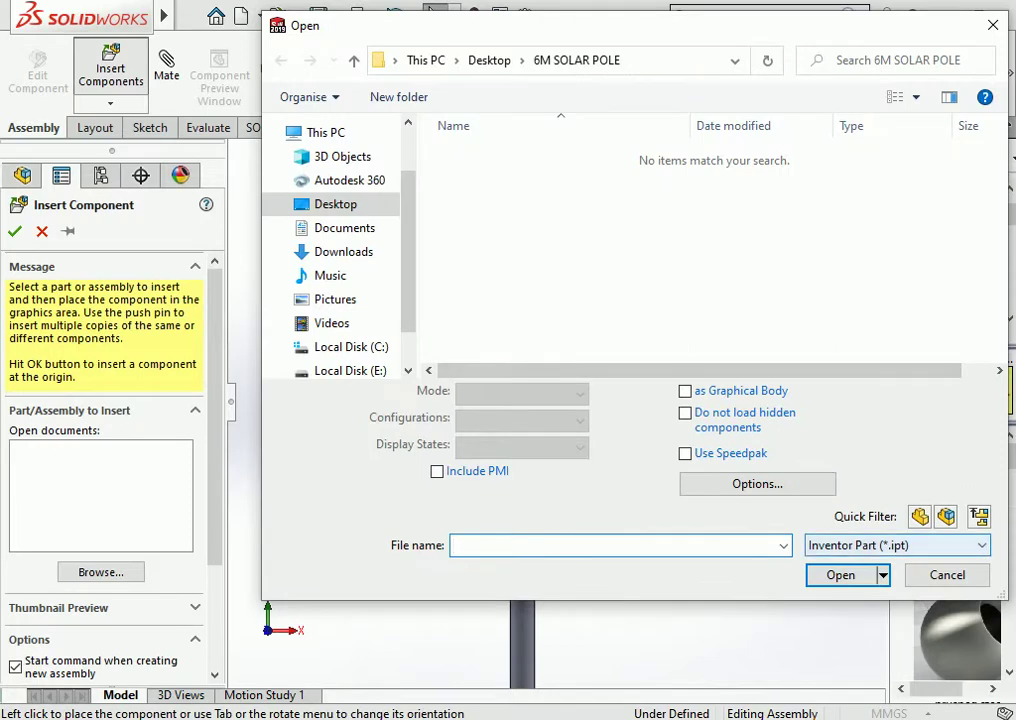
# Insert the CHANNEL part with All Files shown and place it just above the bracket
pyautogui.click(897, 545)
pyautogui.click(850, 586)
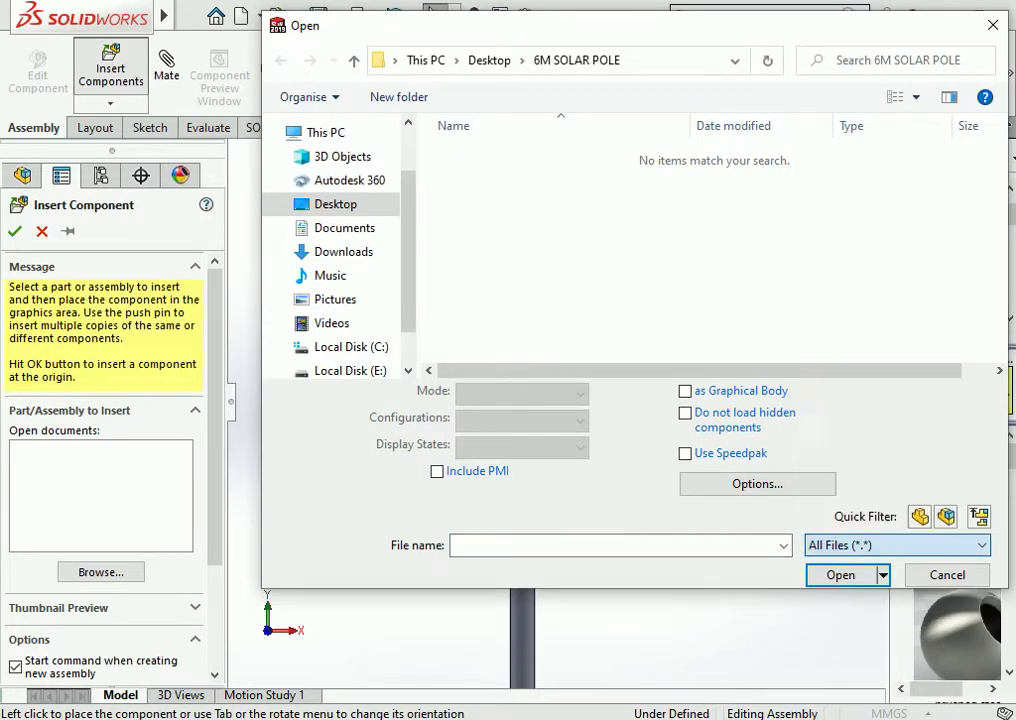
pyautogui.click(485, 196)
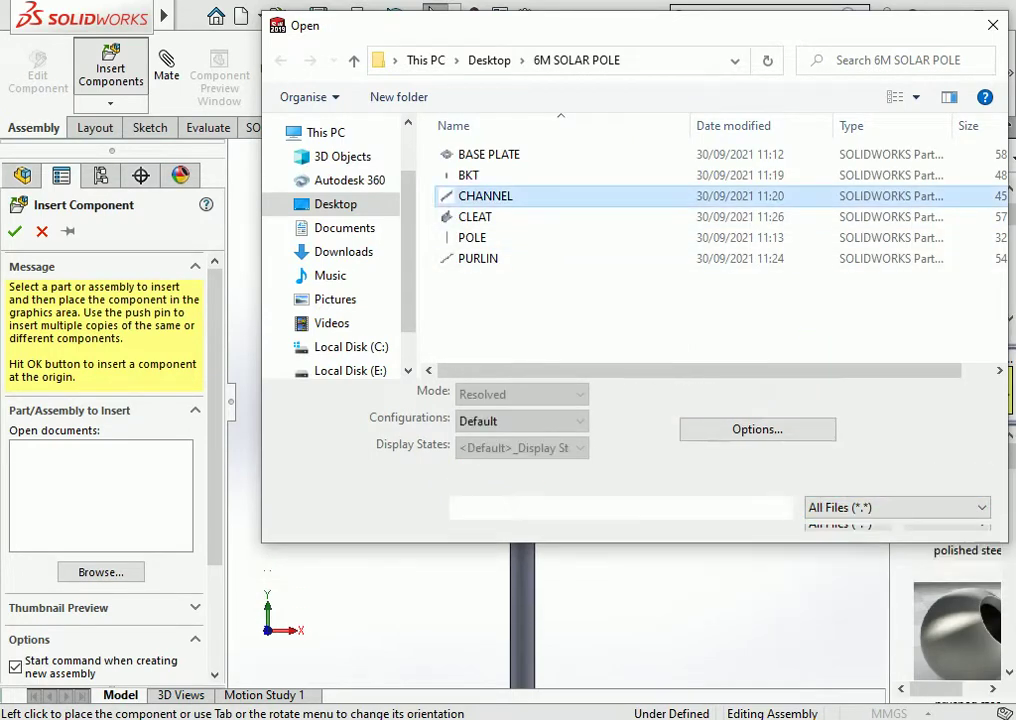
pyautogui.click(838, 540)
pyautogui.scroll(2, 503, 336)
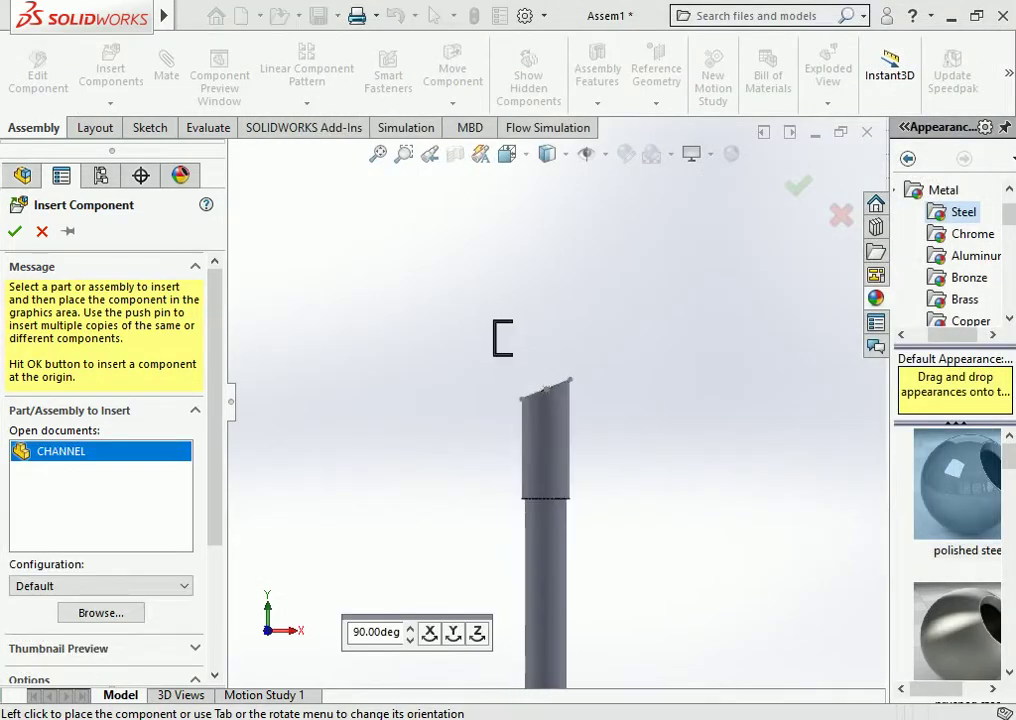
pyautogui.scroll(2, 526, 350)
pyautogui.click(527, 345)
pyautogui.scroll(2, 553, 376)
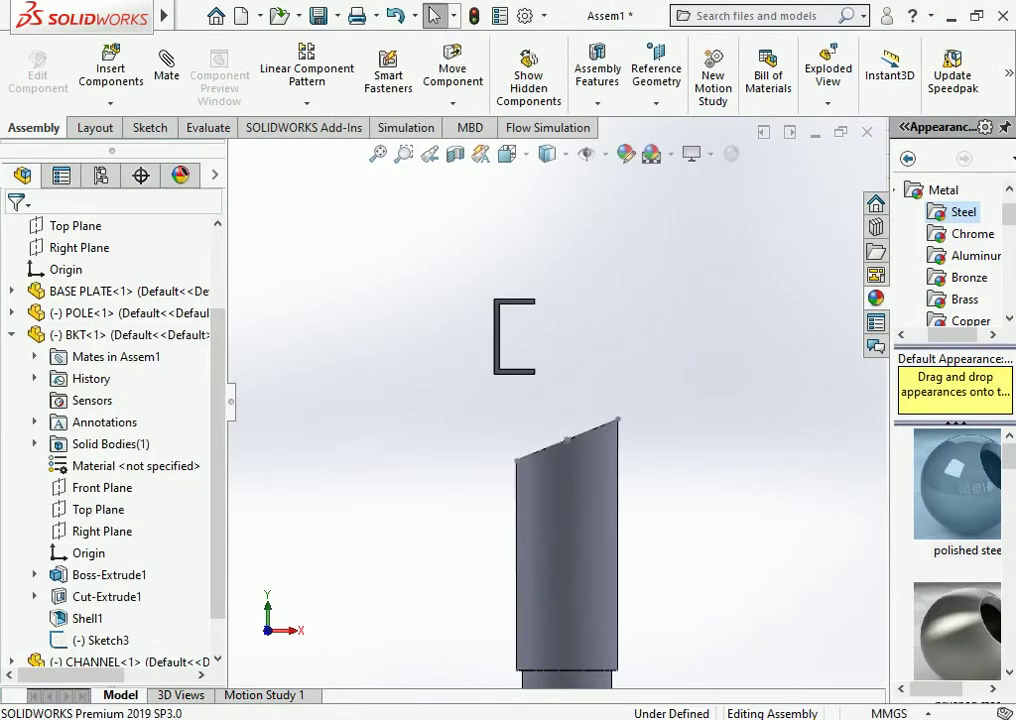
pyautogui.scroll(1, 553, 376)
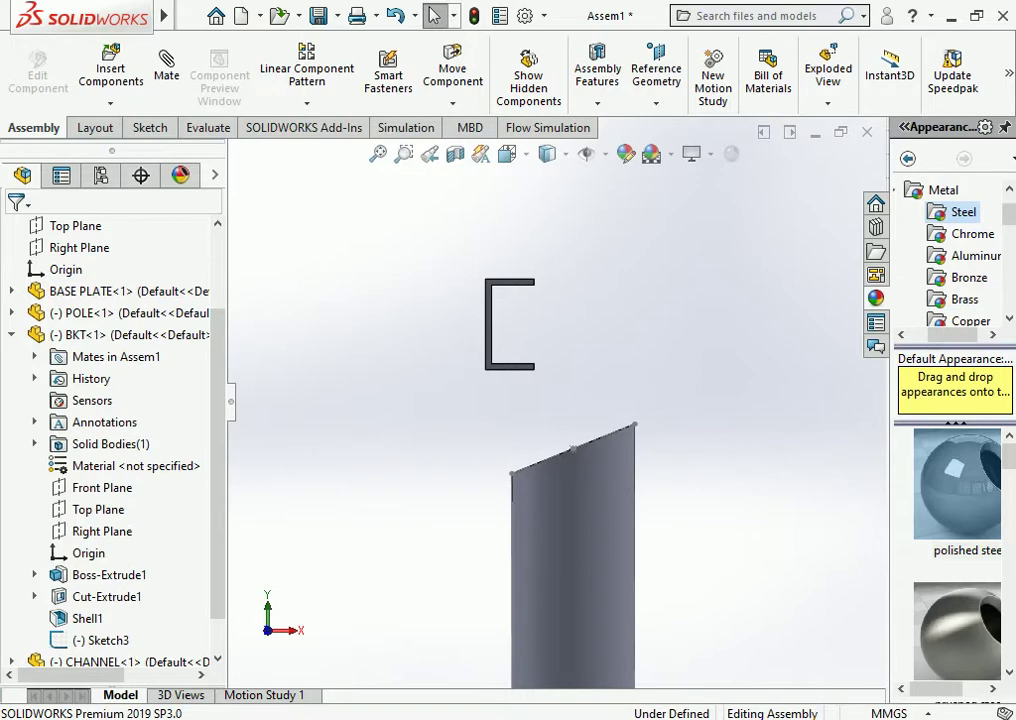
pyautogui.moveTo(553, 380); pyautogui.dragTo(530, 440, button='middle')
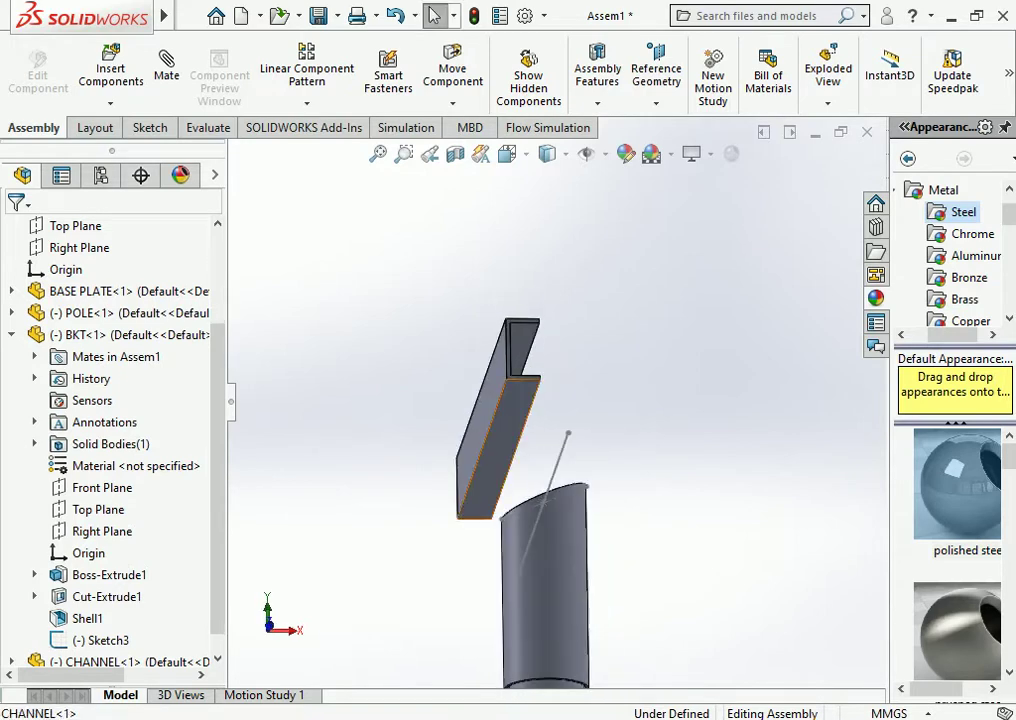
# Mate the channel's flat face coincident with the bracket's top face and rotate it across the pole
pyautogui.click(507, 415)
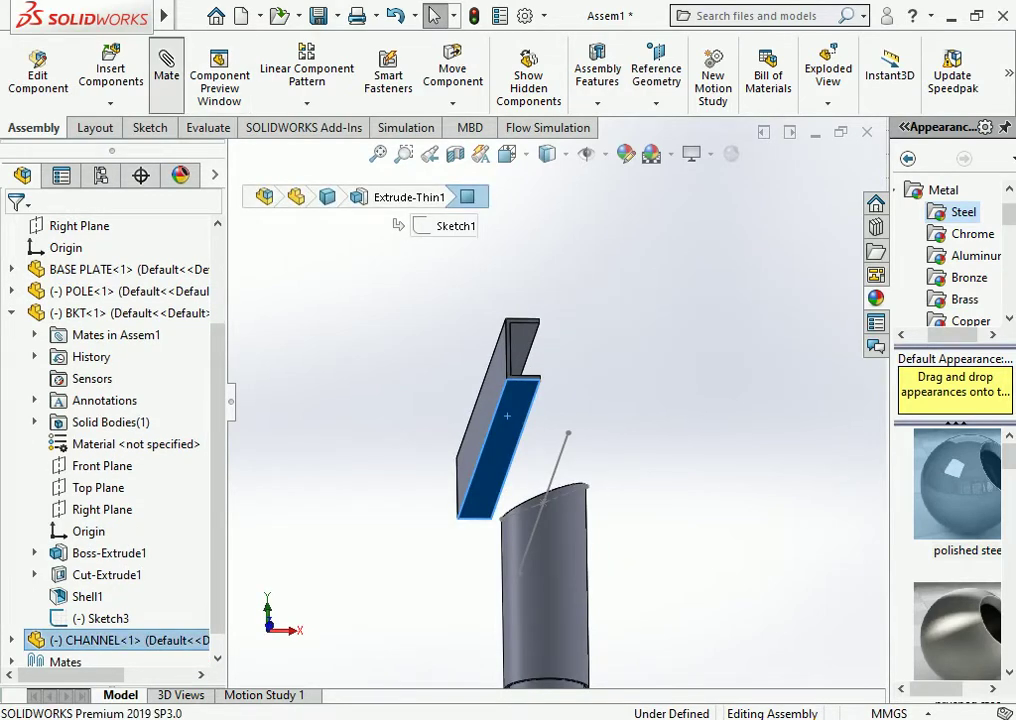
pyautogui.click(522, 388)
pyautogui.moveTo(522, 388); pyautogui.dragTo(555, 368, button='middle')
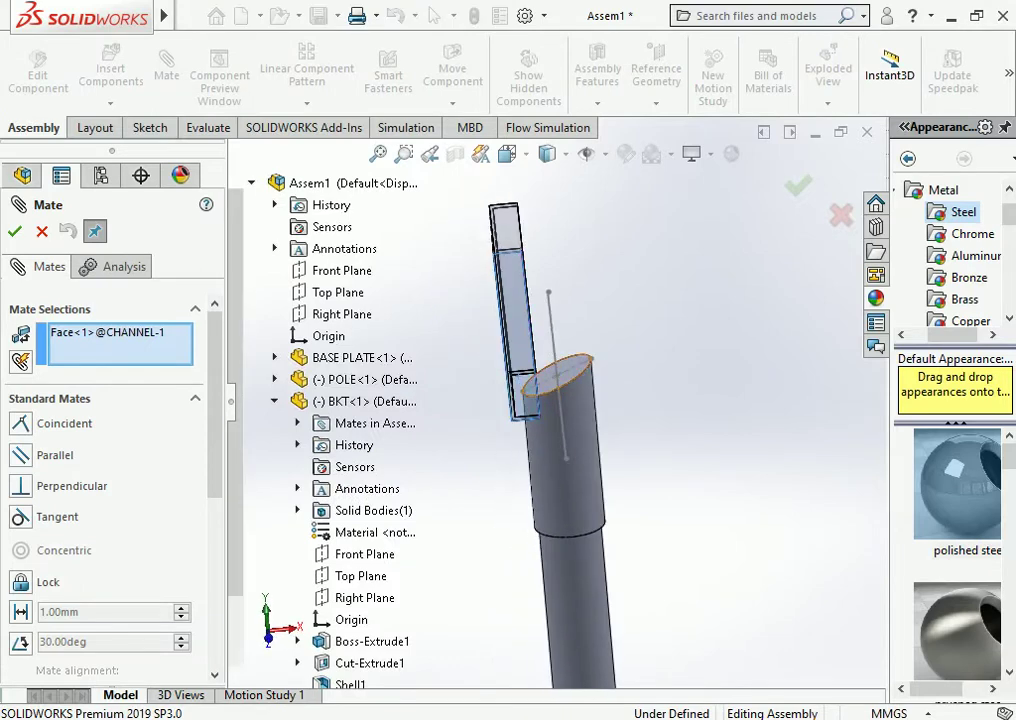
pyautogui.click(545, 385)
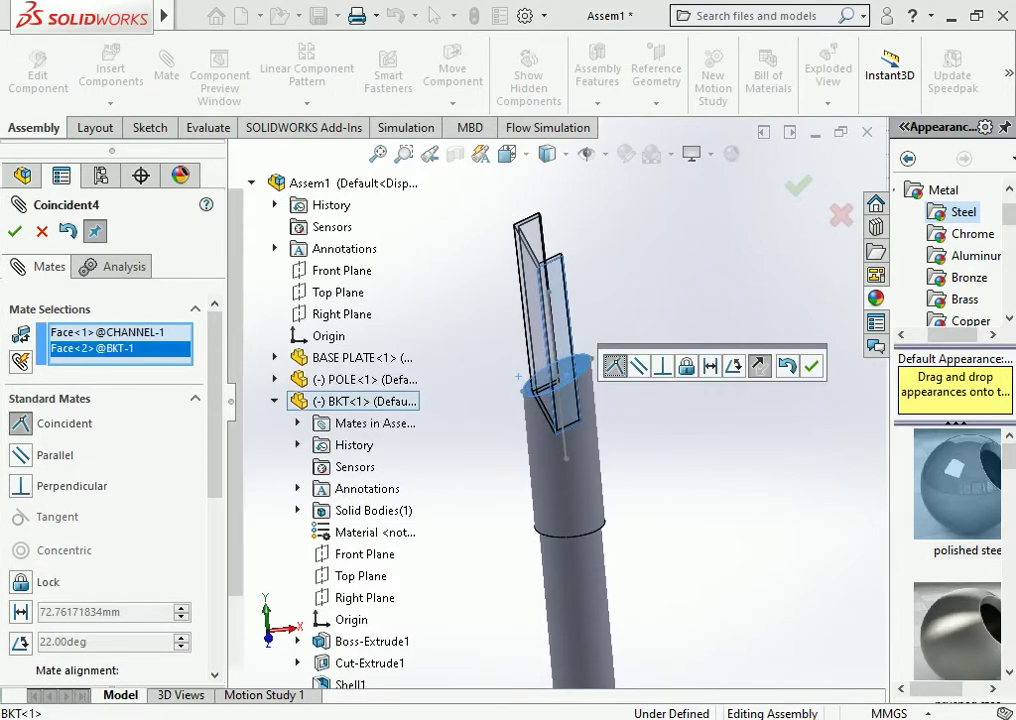
pyautogui.press('Return')
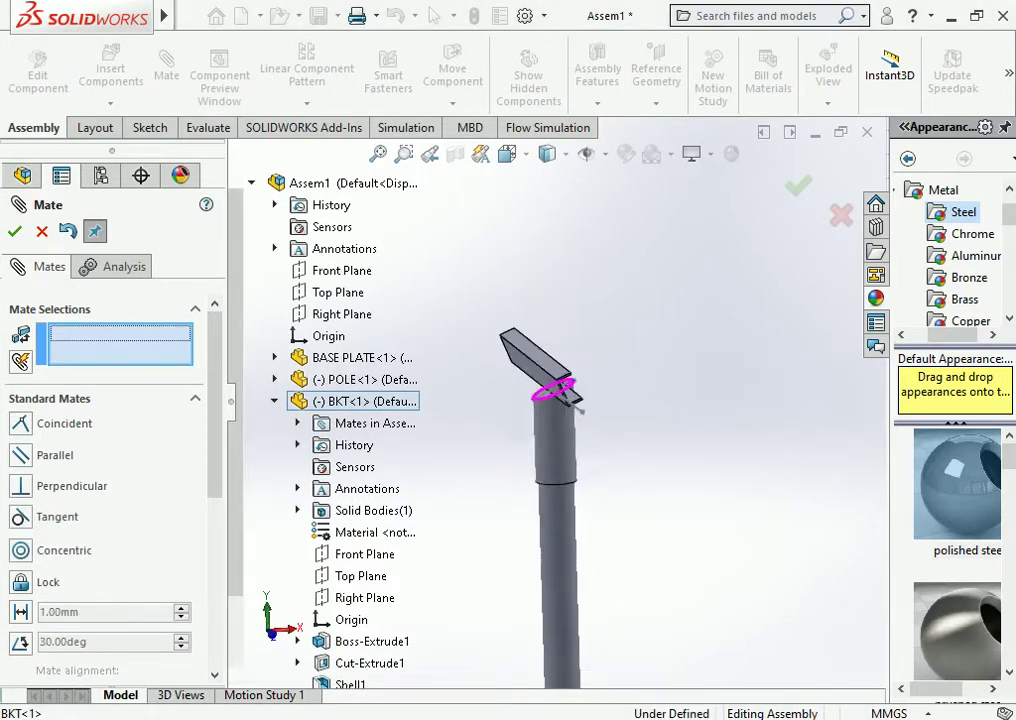
pyautogui.moveTo(675, 406)
pyautogui.mouseDown()
pyautogui.moveTo(425, 404)
pyautogui.moveTo(476, 383)
pyautogui.mouseUp()
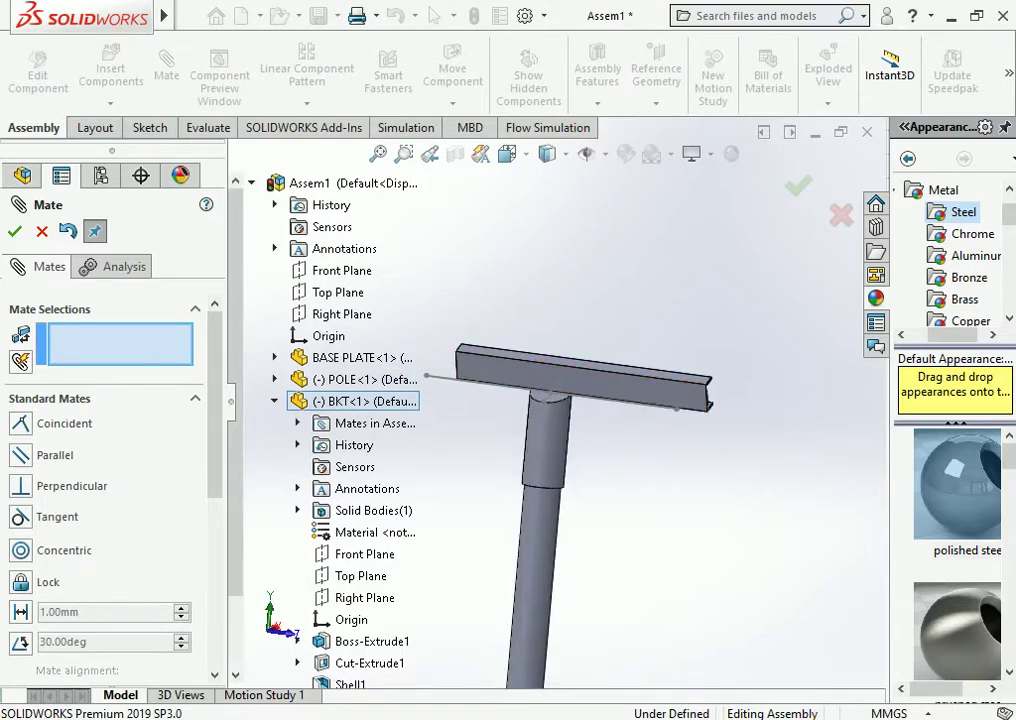
pyautogui.moveTo(476, 383); pyautogui.dragTo(512, 391, button='middle')
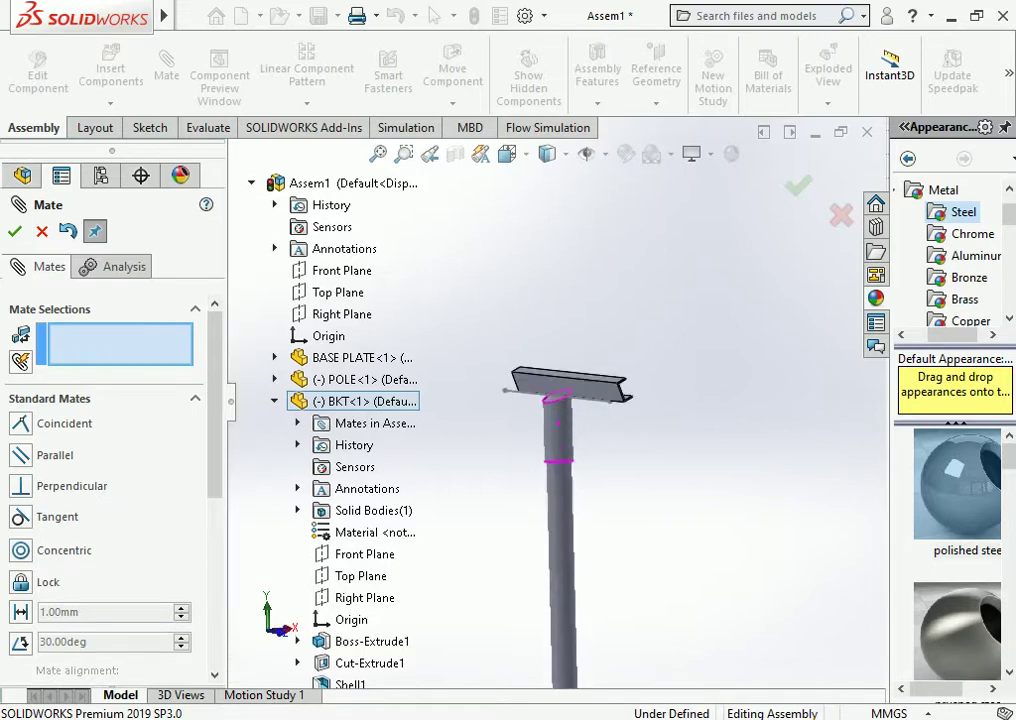
pyautogui.press('Escape')
# Hide the bracket's Sketch3 guide line
pyautogui.scroll(-3, 548, 412)
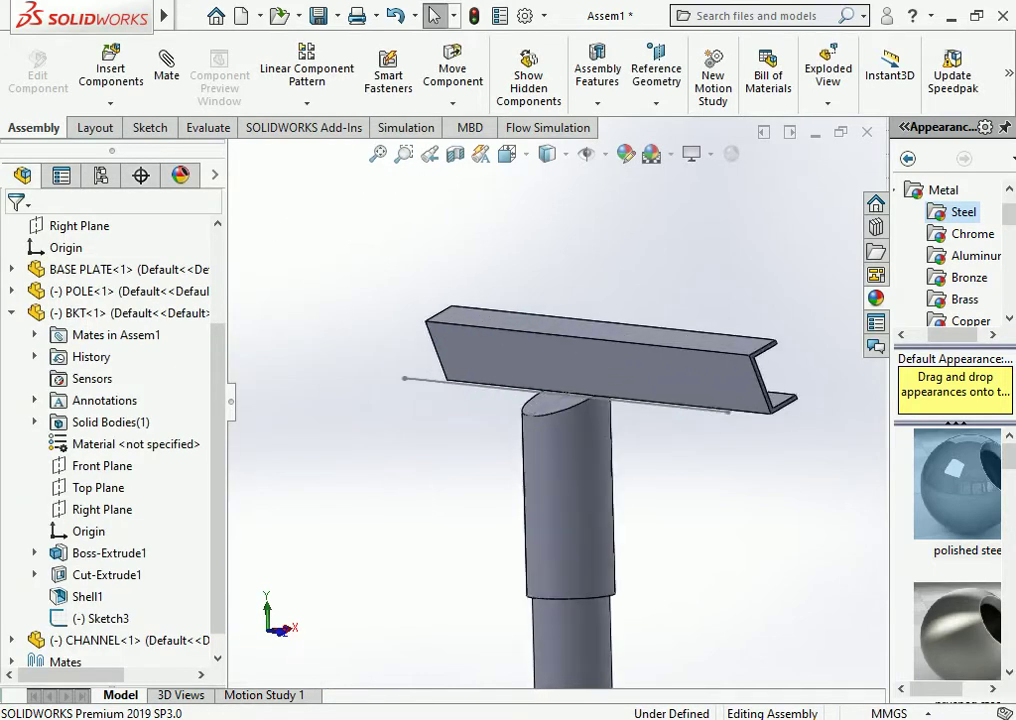
pyautogui.scroll(-3, 548, 412)
pyautogui.rightClick(395, 381)
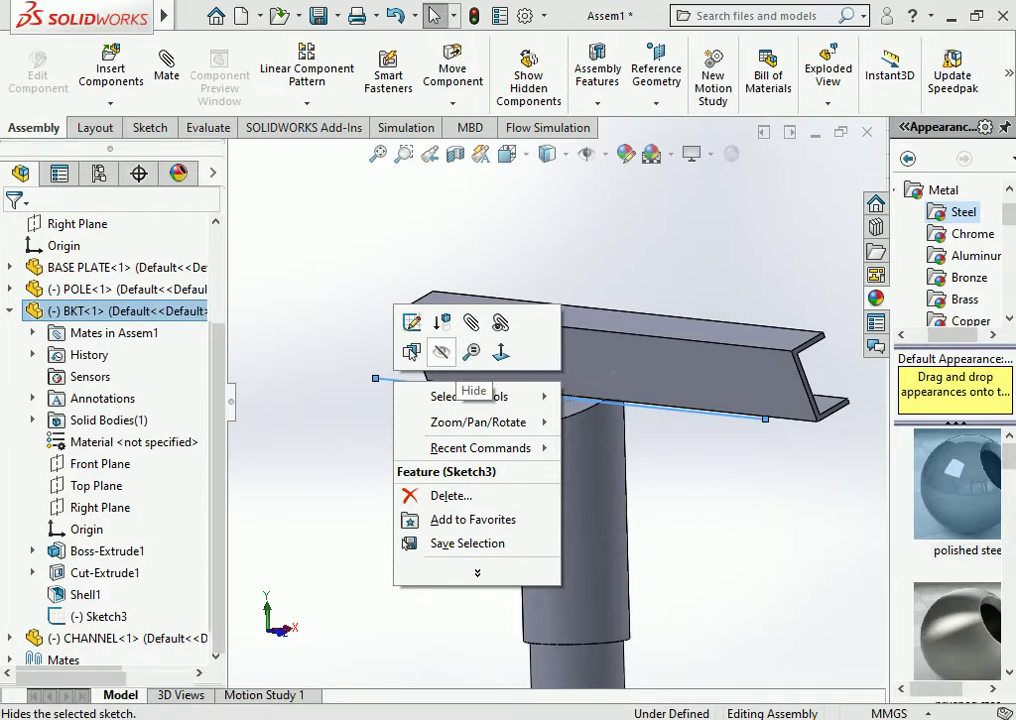
pyautogui.click(441, 352)
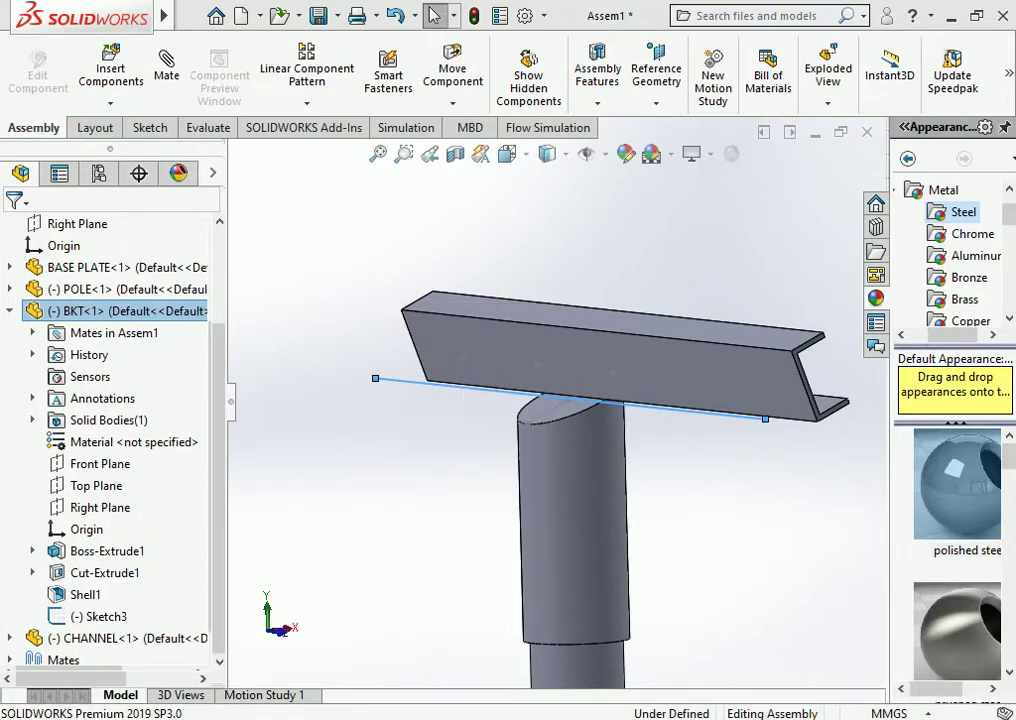
# Nudge the channel slightly along the bracket and reorient the view with the pole upright
pyautogui.moveTo(441, 352); pyautogui.dragTo(610, 330, button='middle')
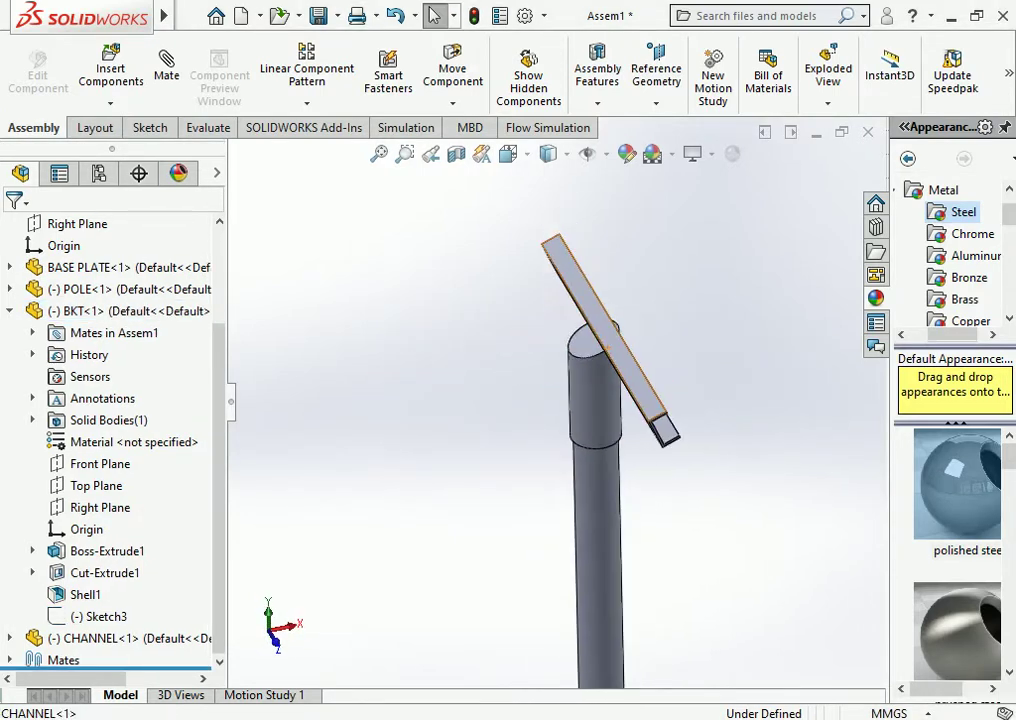
pyautogui.scroll(2, 450, 355)
pyautogui.moveTo(590, 330); pyautogui.dragTo(594, 335)
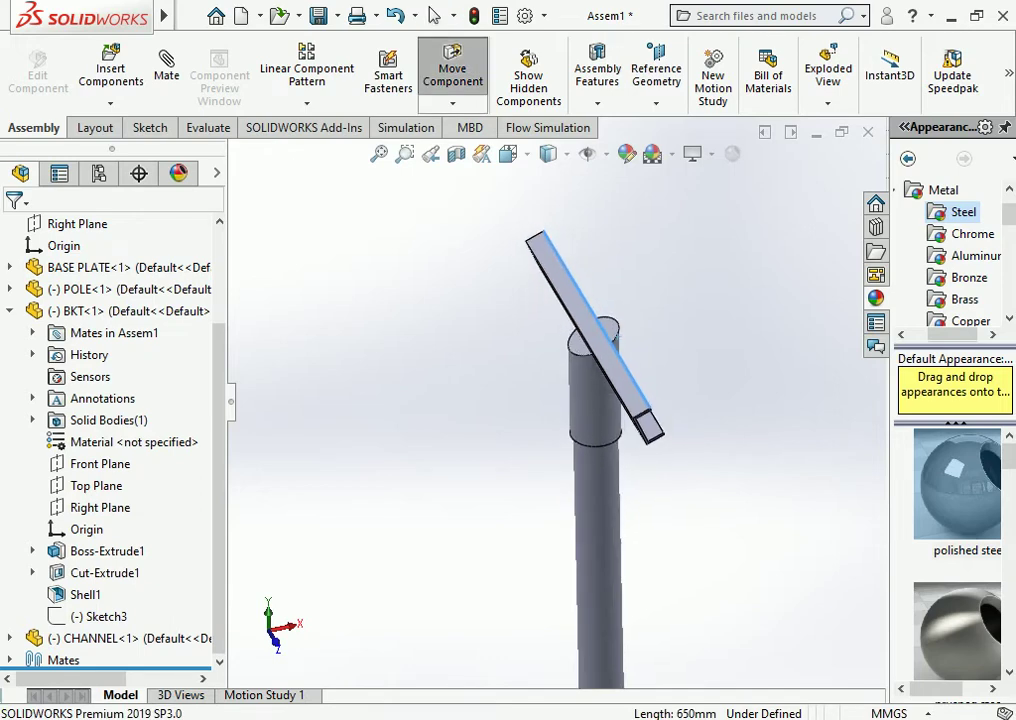
pyautogui.press('Escape')
pyautogui.moveTo(590, 380); pyautogui.dragTo(640, 360, button='middle')
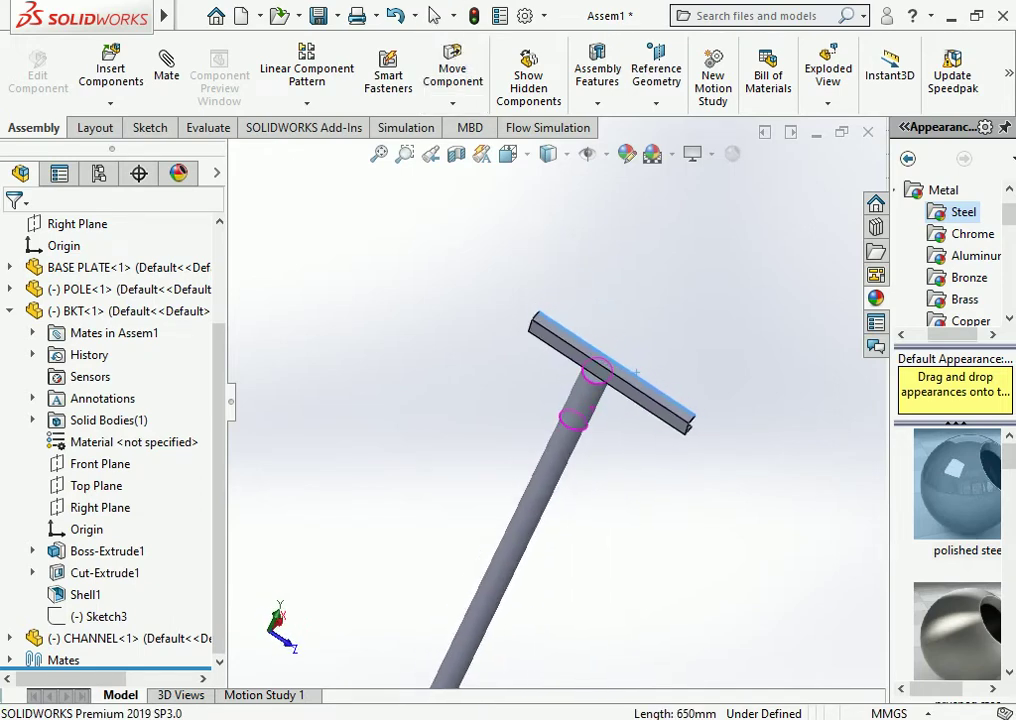
pyautogui.hotkey('ctrl', '7')
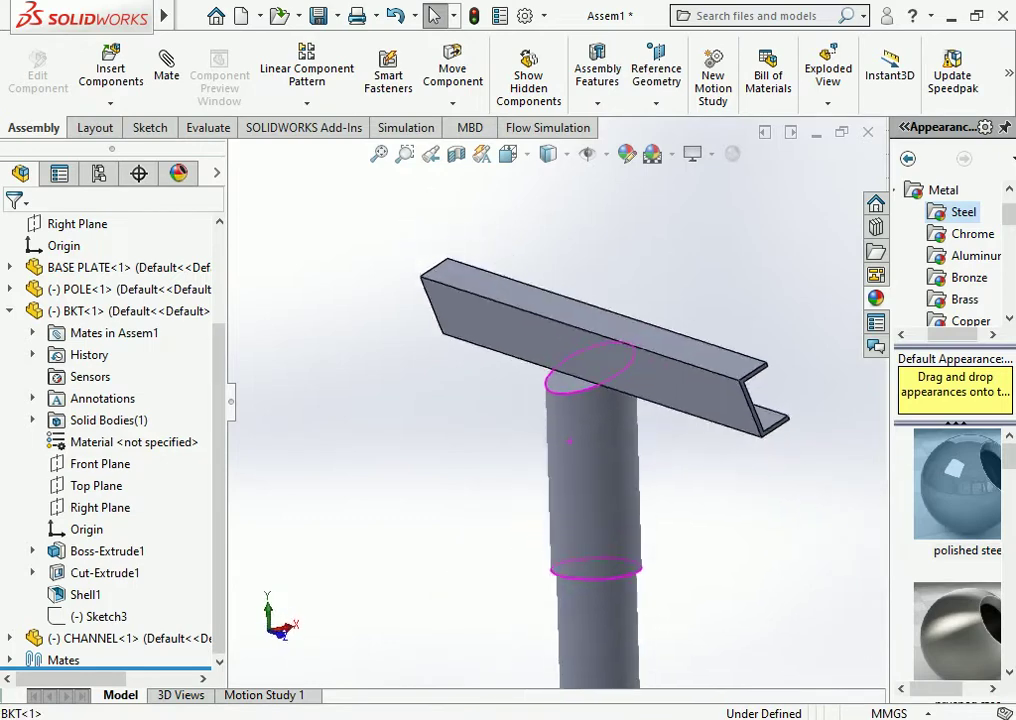
pyautogui.scroll(2, 570, 440)
pyautogui.scroll(2, 570, 440)
pyautogui.scroll(2, 570, 440)
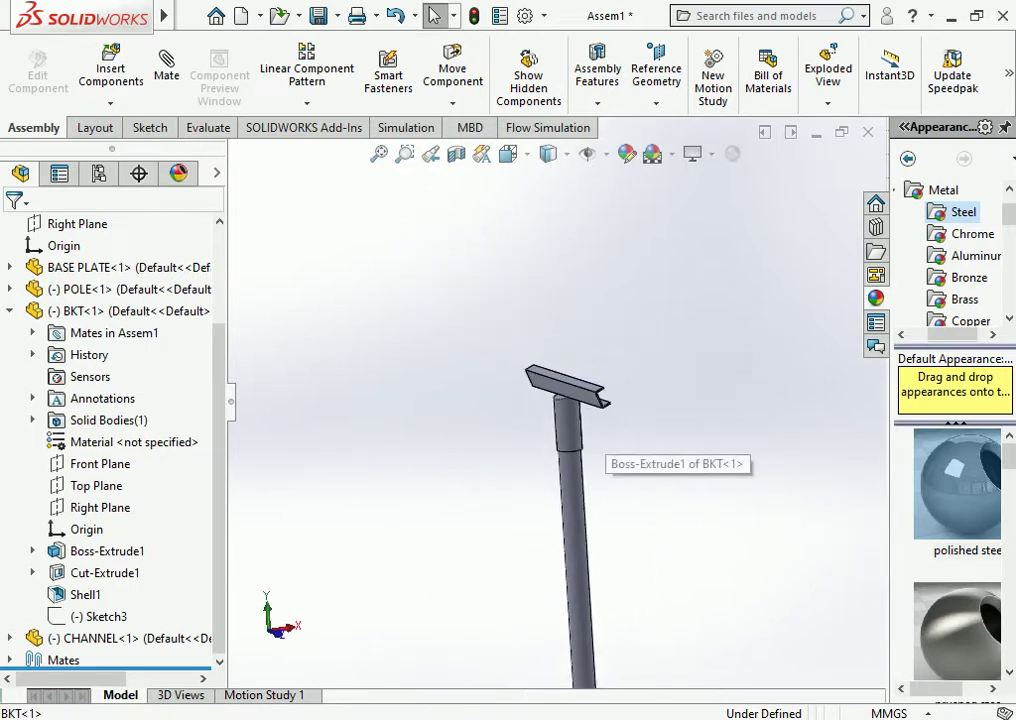
pyautogui.scroll(1, 570, 440)
pyautogui.scroll(1, 570, 440)
pyautogui.scroll(1, 570, 440)
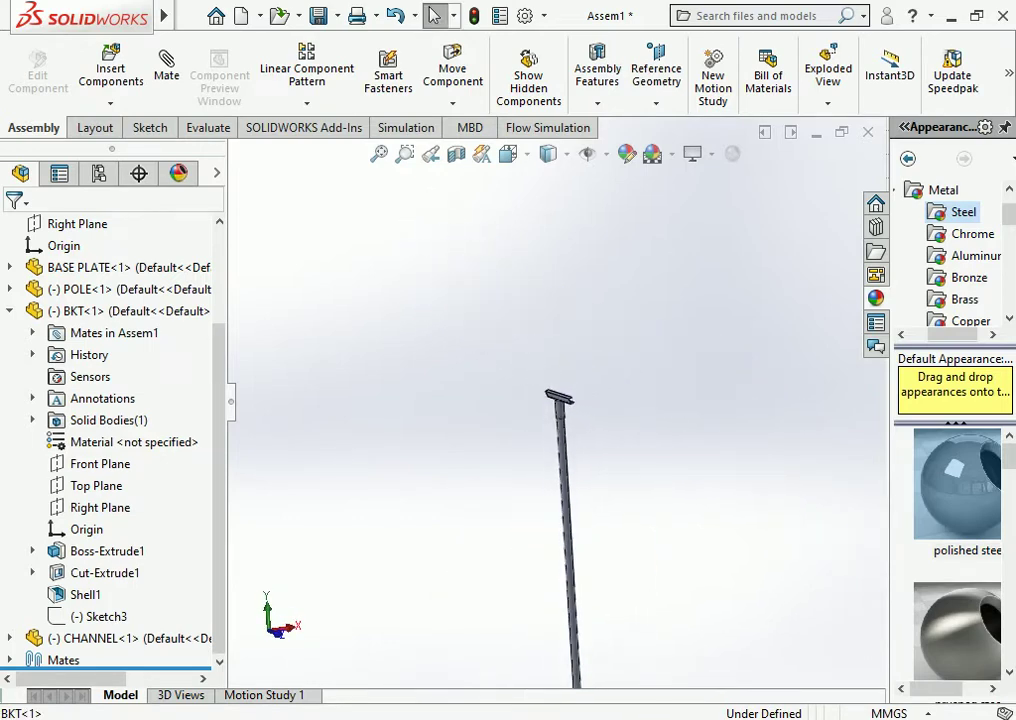
pyautogui.scroll(-1, 556, 410)
# Cancel a deletion of the BKT bracket to keep it, then nudge the channel upward
pyautogui.click(556, 410)
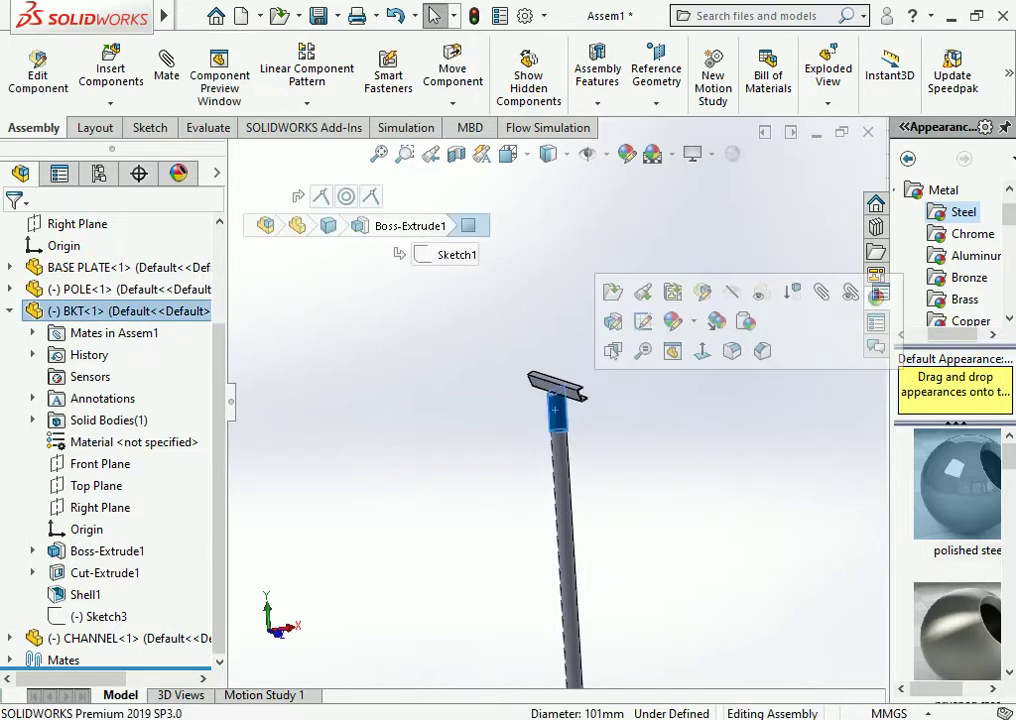
pyautogui.press('Delete')
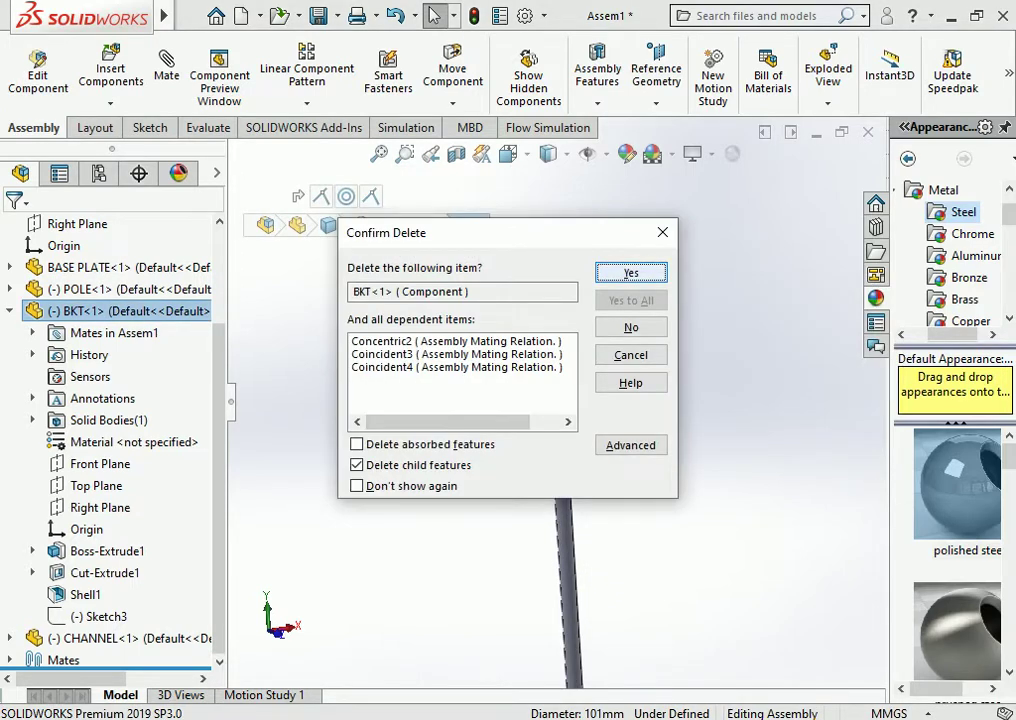
pyautogui.press('Return')
pyautogui.scroll(-2, 555, 380)
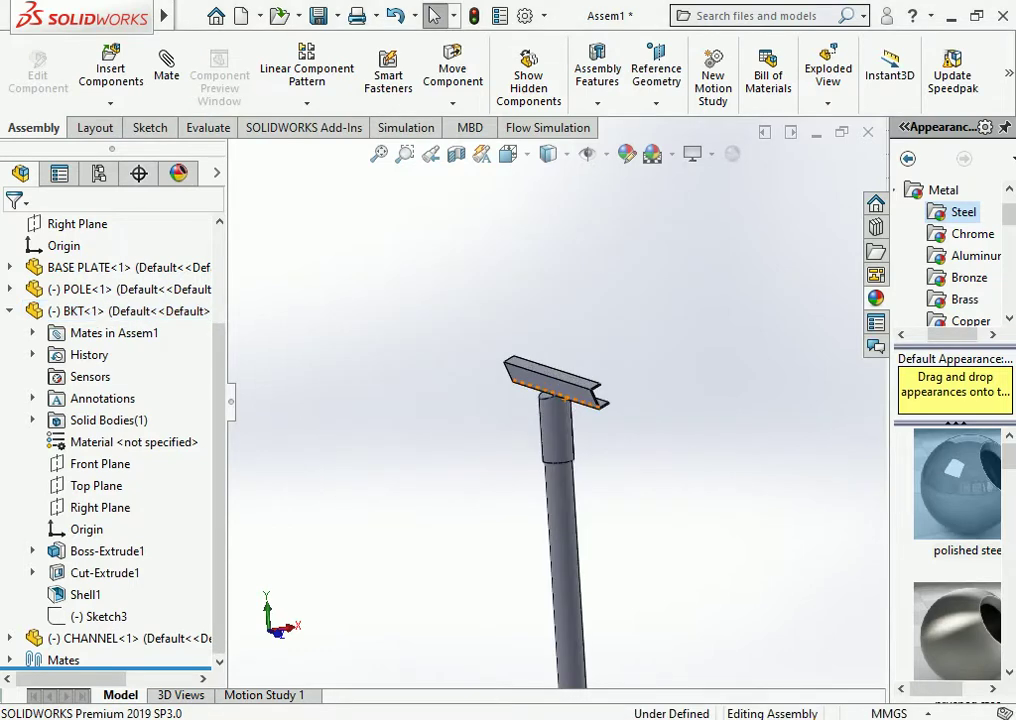
pyautogui.scroll(-2, 555, 380)
pyautogui.moveTo(553, 410); pyautogui.dragTo(520, 400, button='middle')
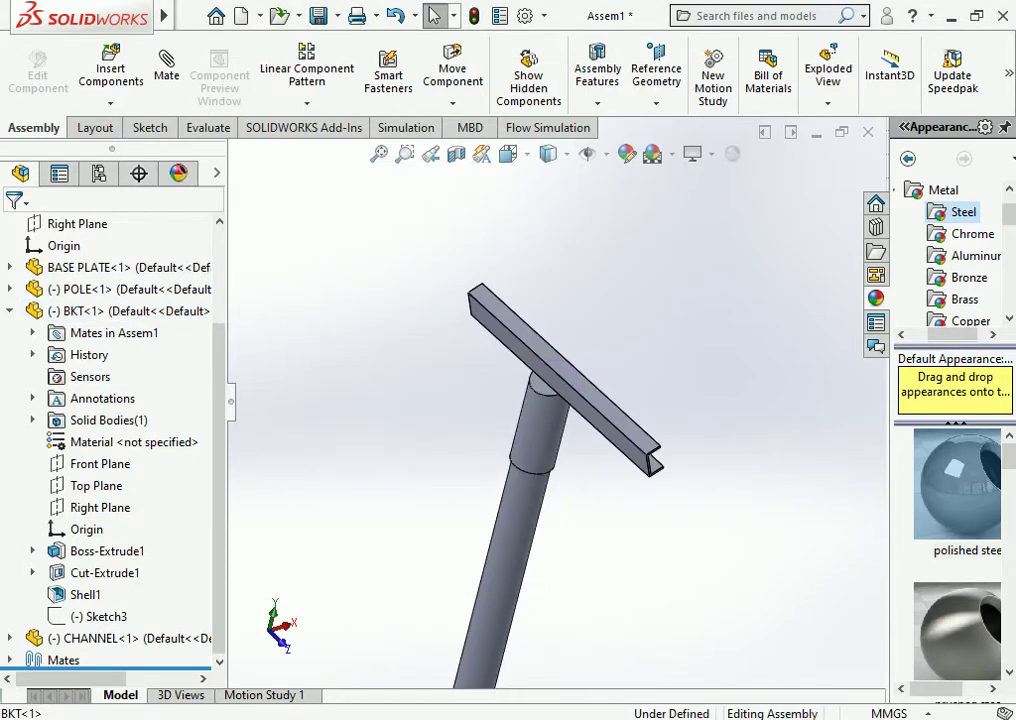
pyautogui.moveTo(560, 372); pyautogui.dragTo(557, 353)
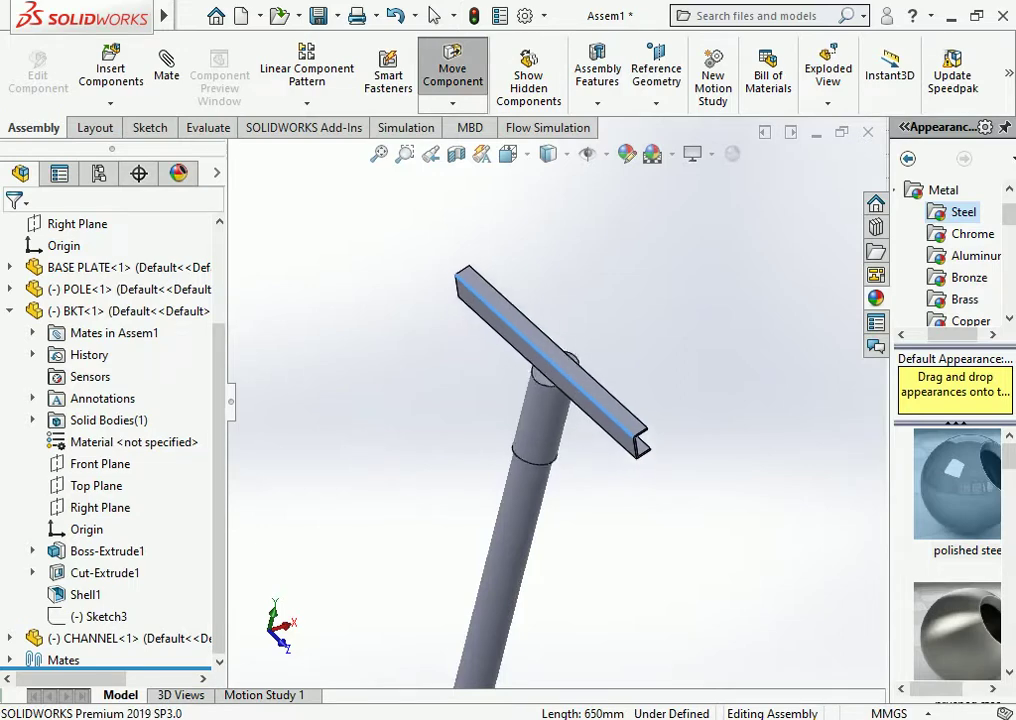
# Switch to the Front view and slide the bracket down the pole
pyautogui.click(507, 153)
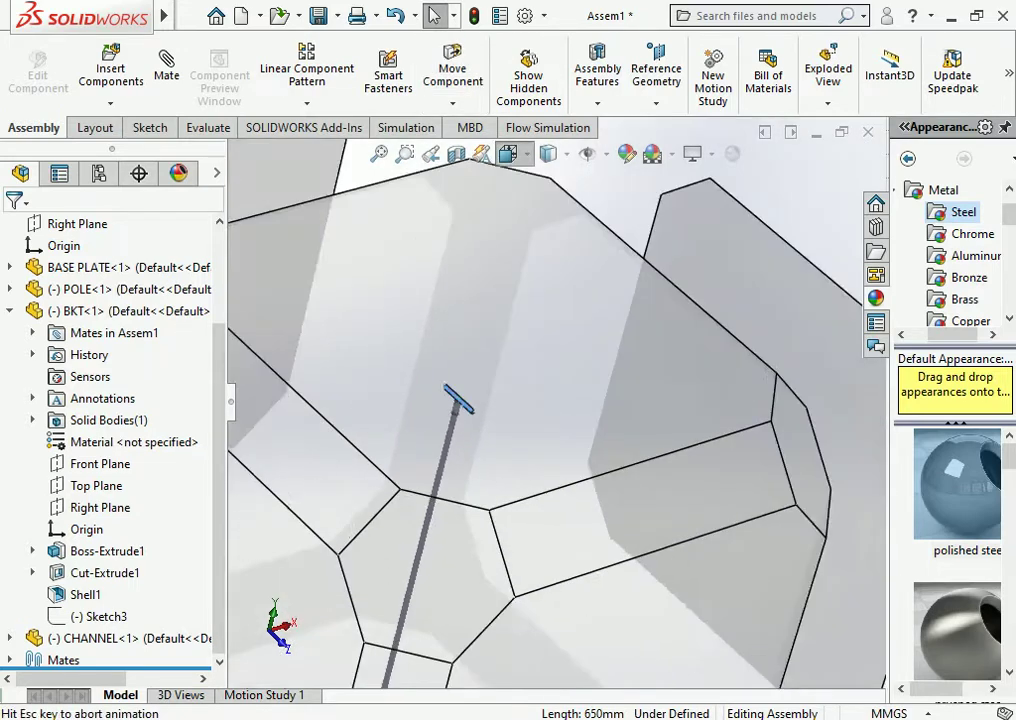
pyautogui.click(428, 190)
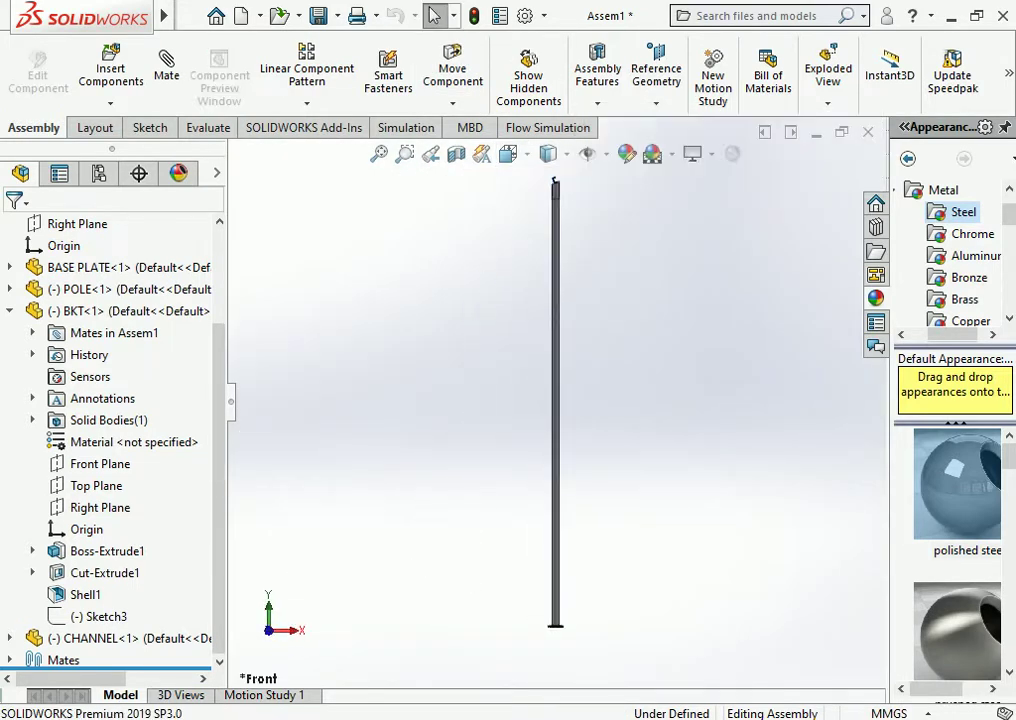
pyautogui.scroll(-5, 560, 215)
pyautogui.moveTo(495, 250); pyautogui.dragTo(509, 320)
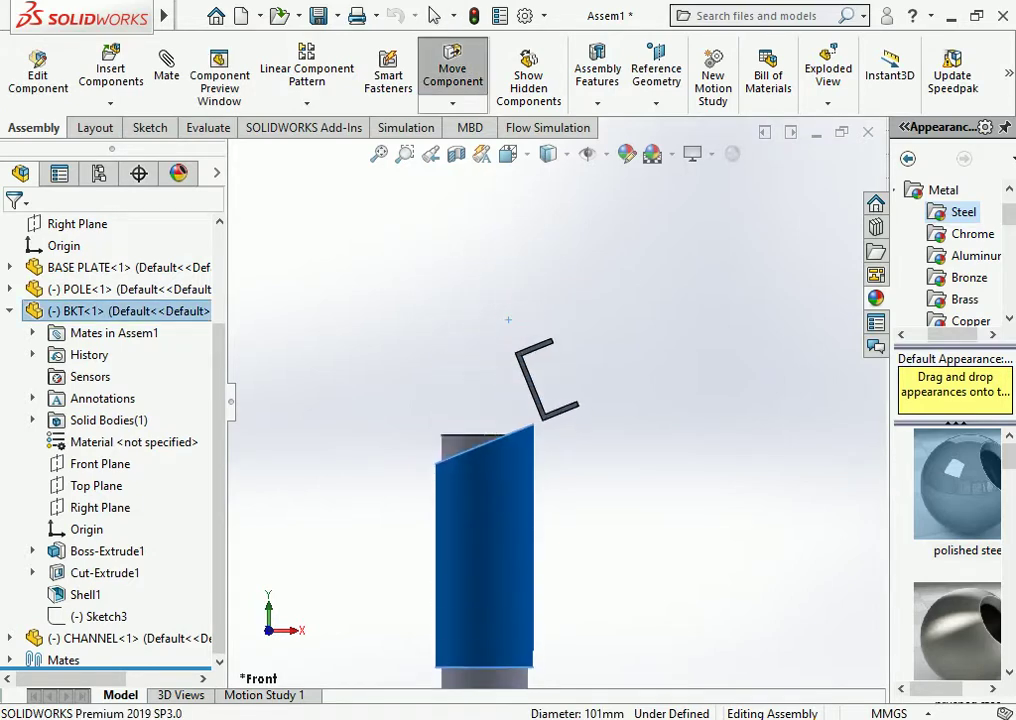
pyautogui.press('Escape')
# Select the pole's top edge and begin a new mate from it
pyautogui.scroll(-3, 401, 393)
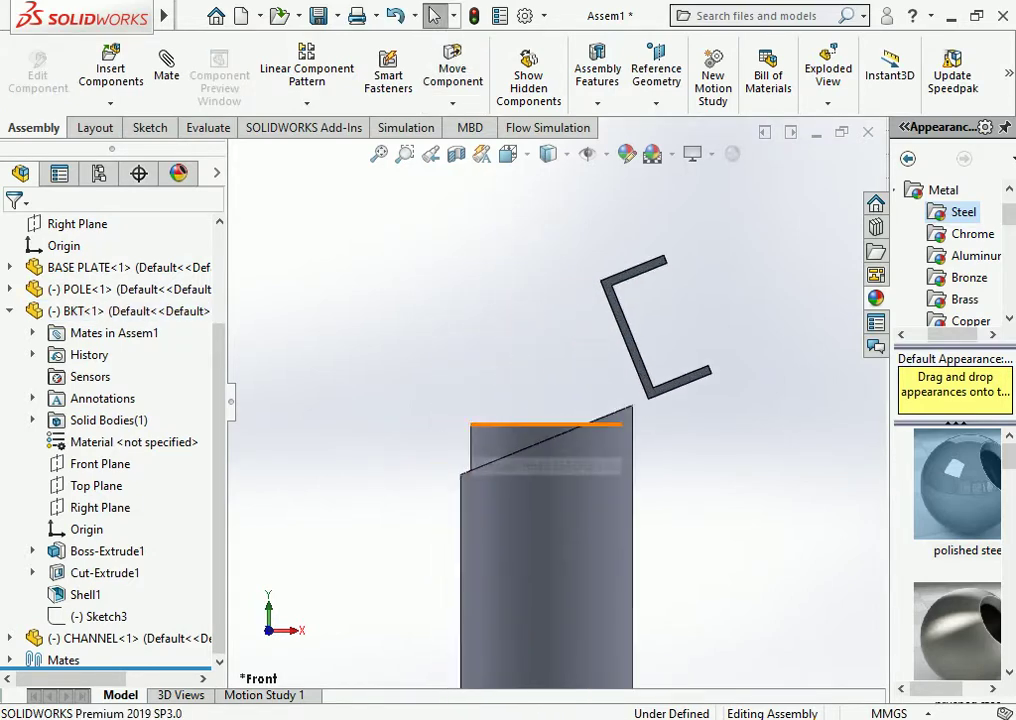
pyautogui.click(555, 423)
pyautogui.scroll(2, 555, 405)
pyautogui.click(166, 70)
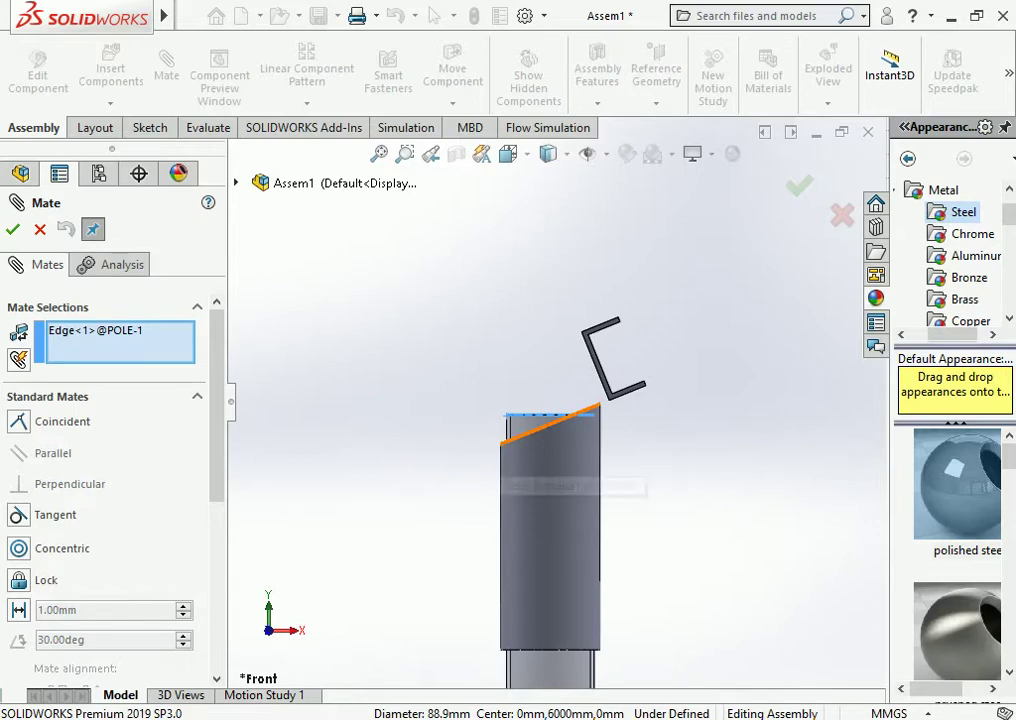
# Add the bracket's top circular edge as the second mate selection beside the pole's top edge
pyautogui.scroll(-3, 503, 441)
pyautogui.click(513, 435)
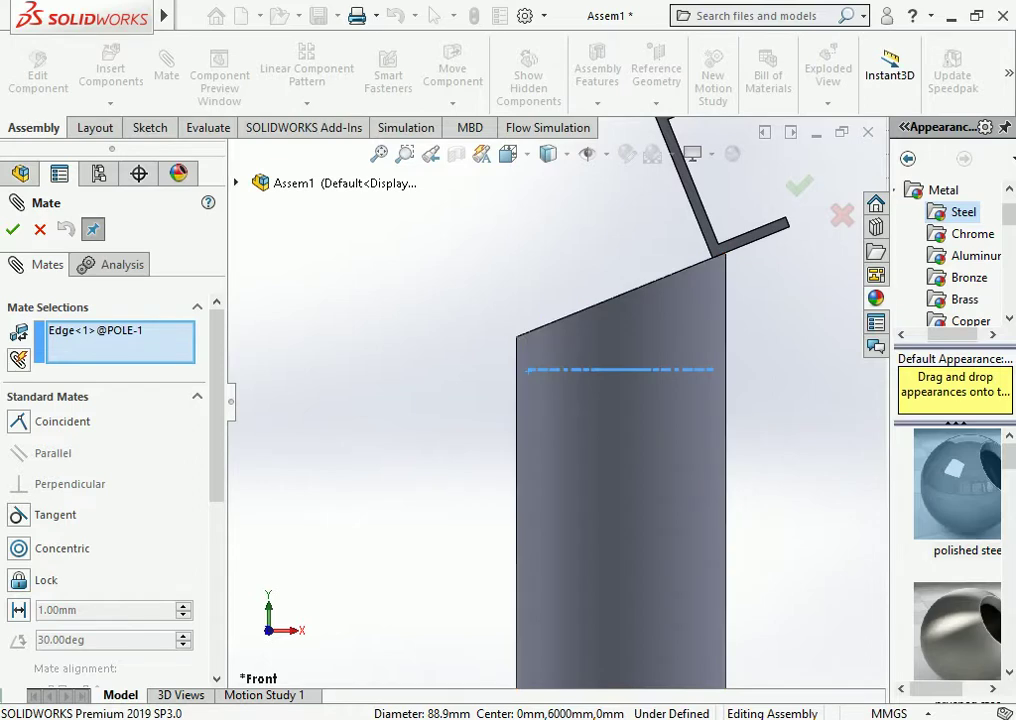
pyautogui.press('Up')
pyautogui.press('Up')
pyautogui.press('Up')
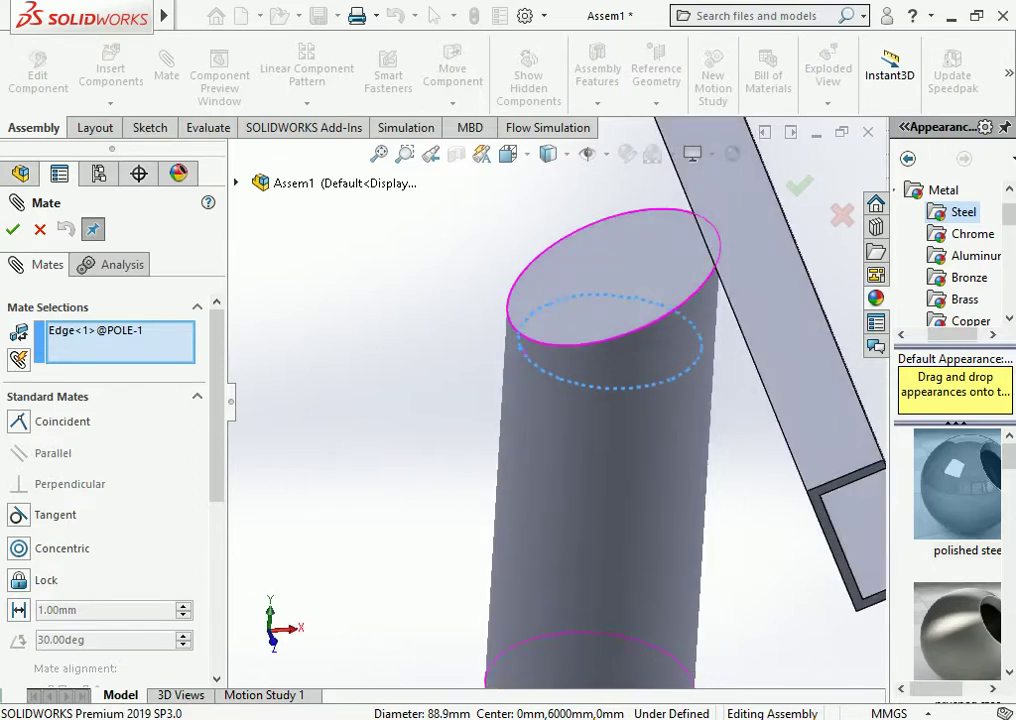
pyautogui.click(590, 350)
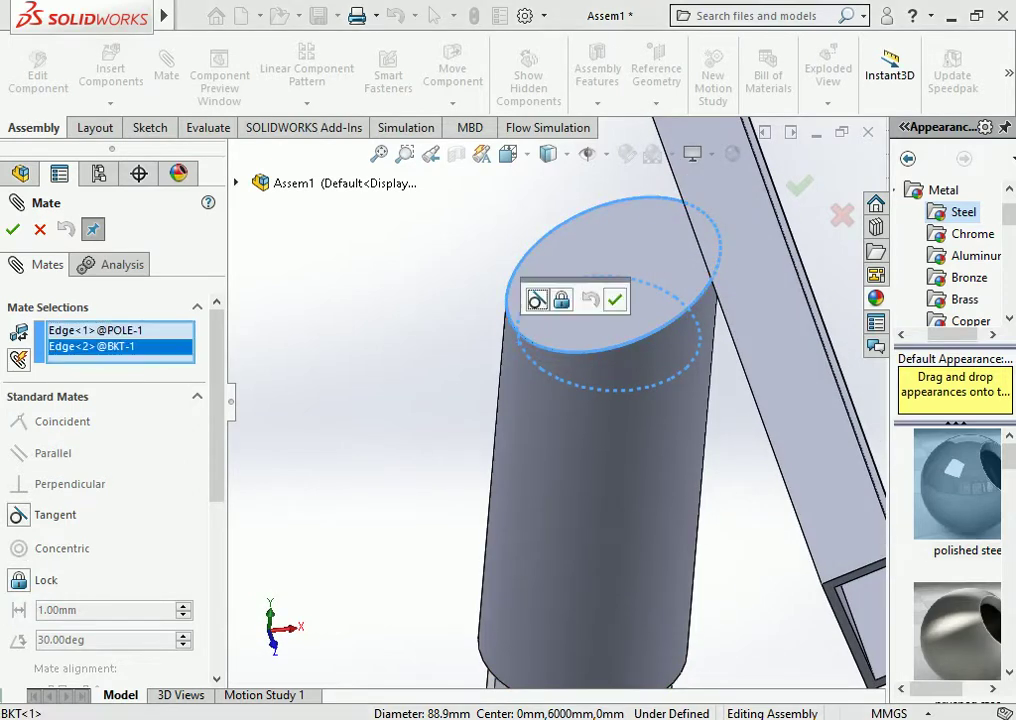
pyautogui.click(590, 350)
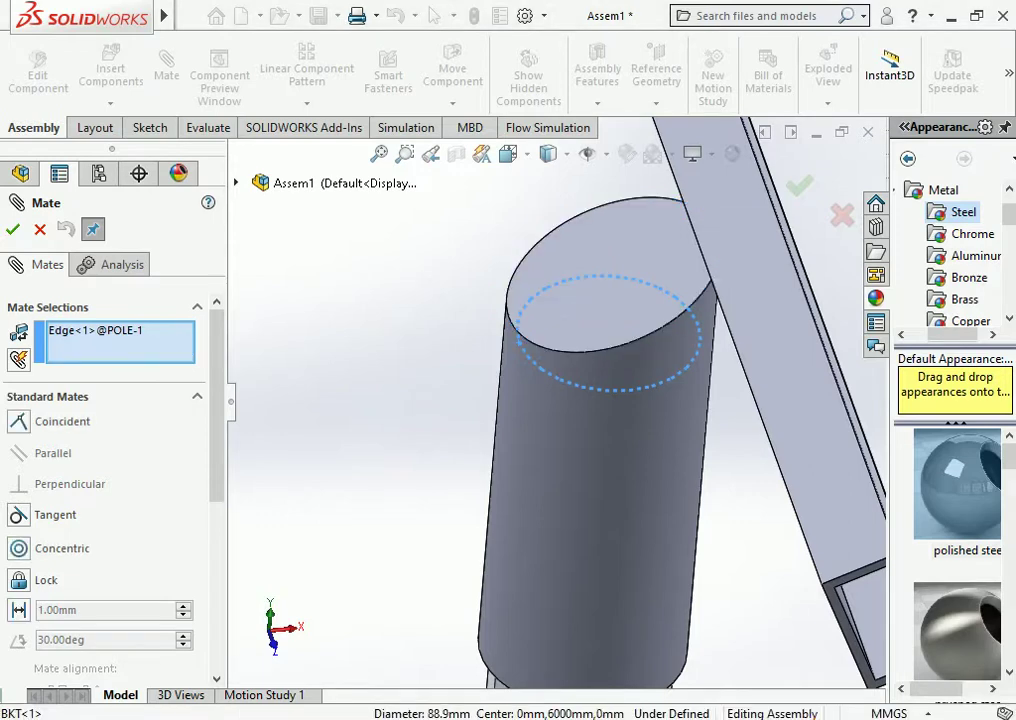
pyautogui.click(590, 349)
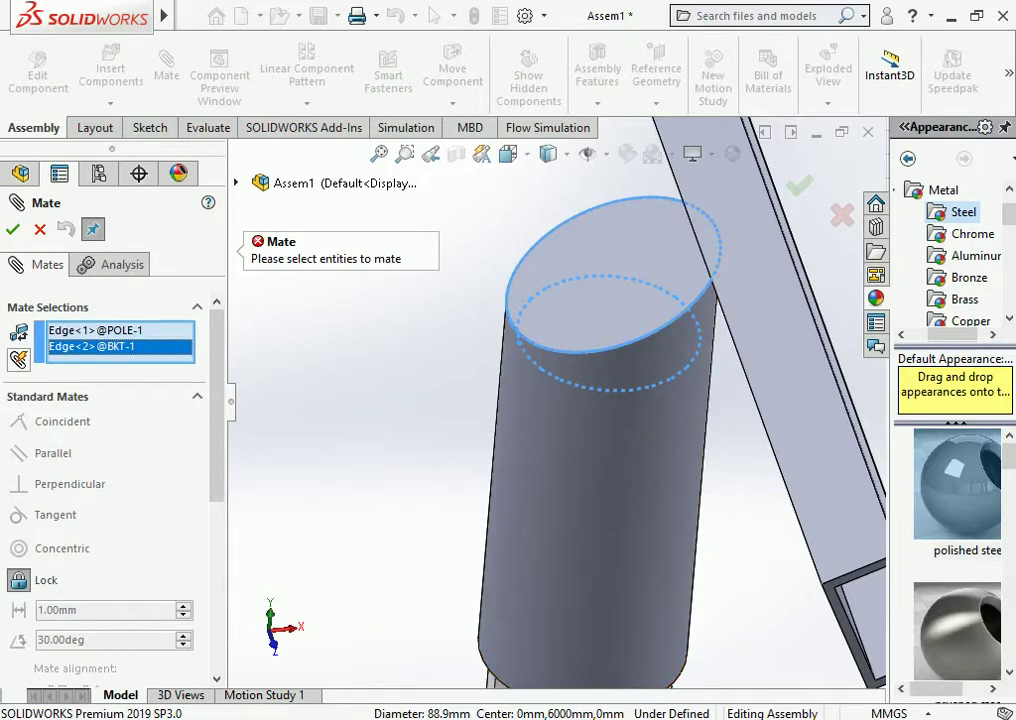
# Move the bracket and channel together up, then slide them back down the pole
pyautogui.press('Escape')
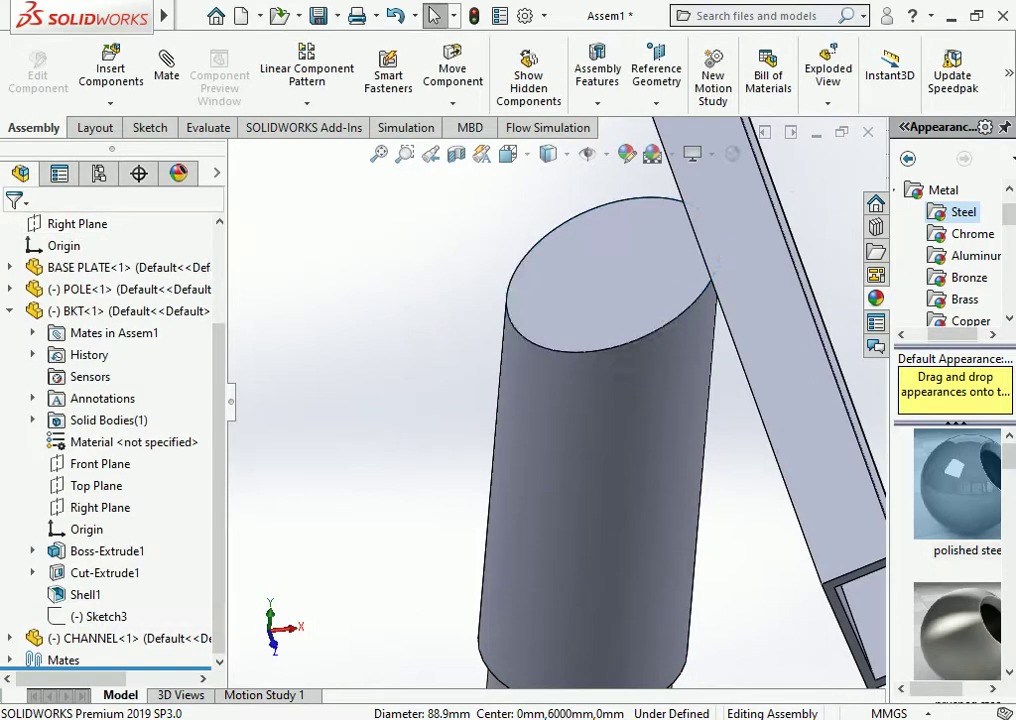
pyautogui.click(480, 260)
pyautogui.scroll(2, 611, 402)
pyautogui.moveTo(611, 402); pyautogui.dragTo(600, 250, button='middle')
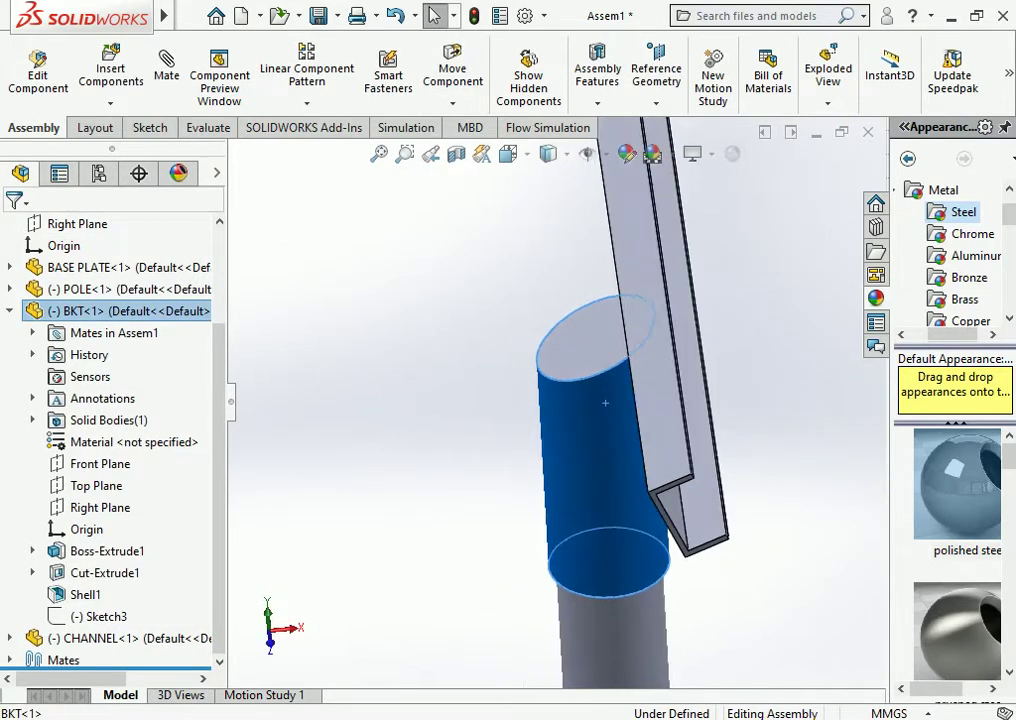
pyautogui.click(600, 250)
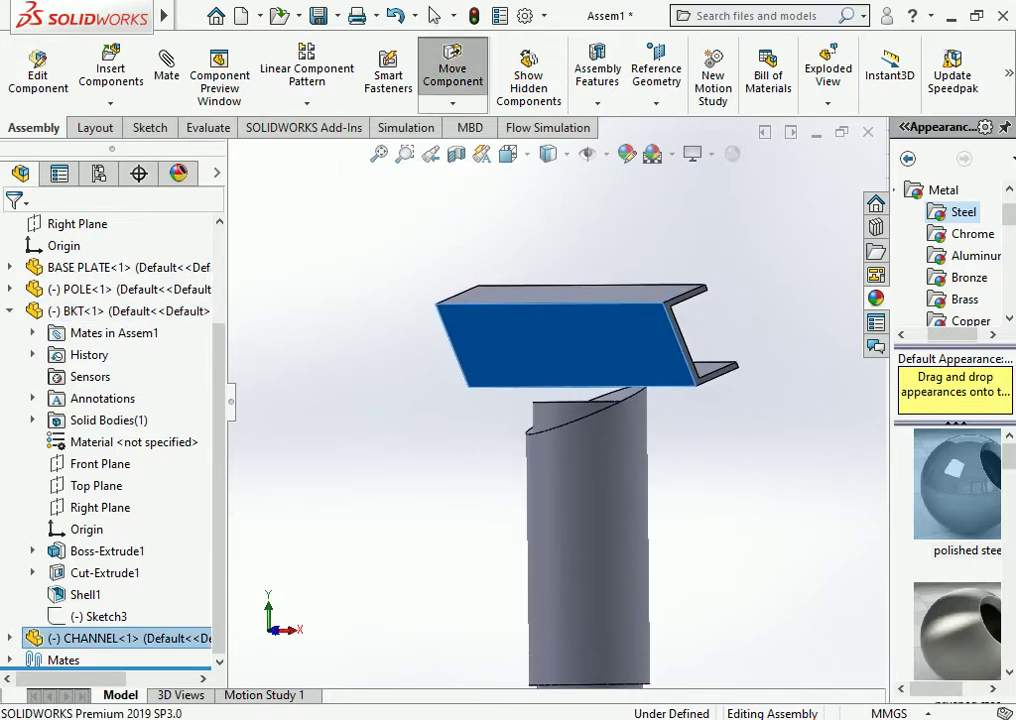
pyautogui.moveTo(693, 364); pyautogui.dragTo(668, 297)
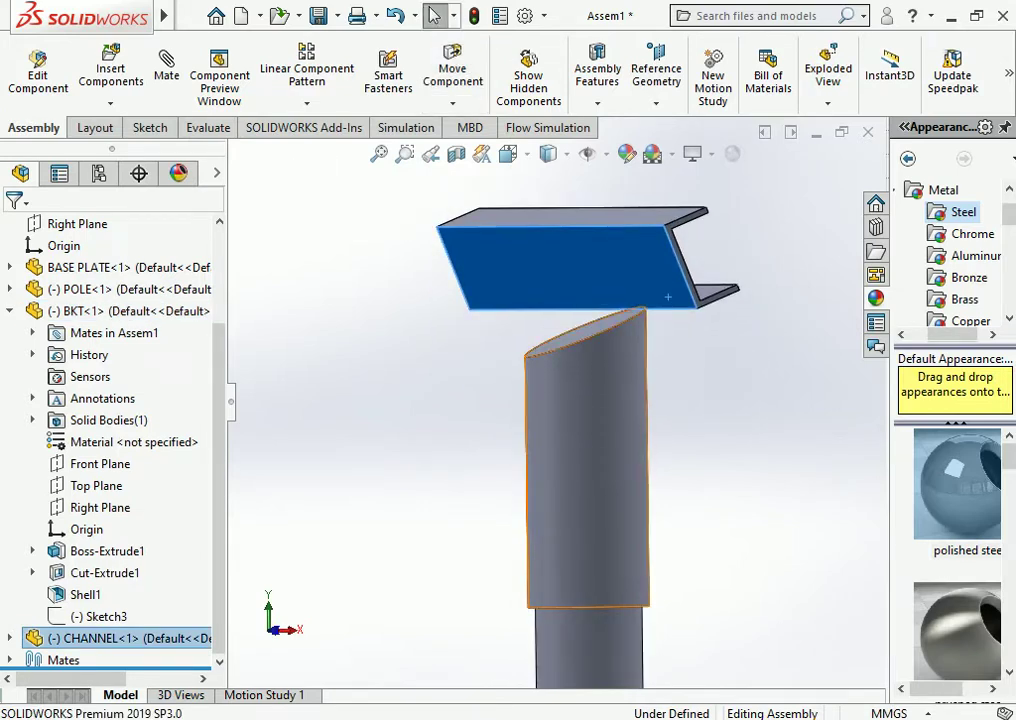
pyautogui.click(610, 368)
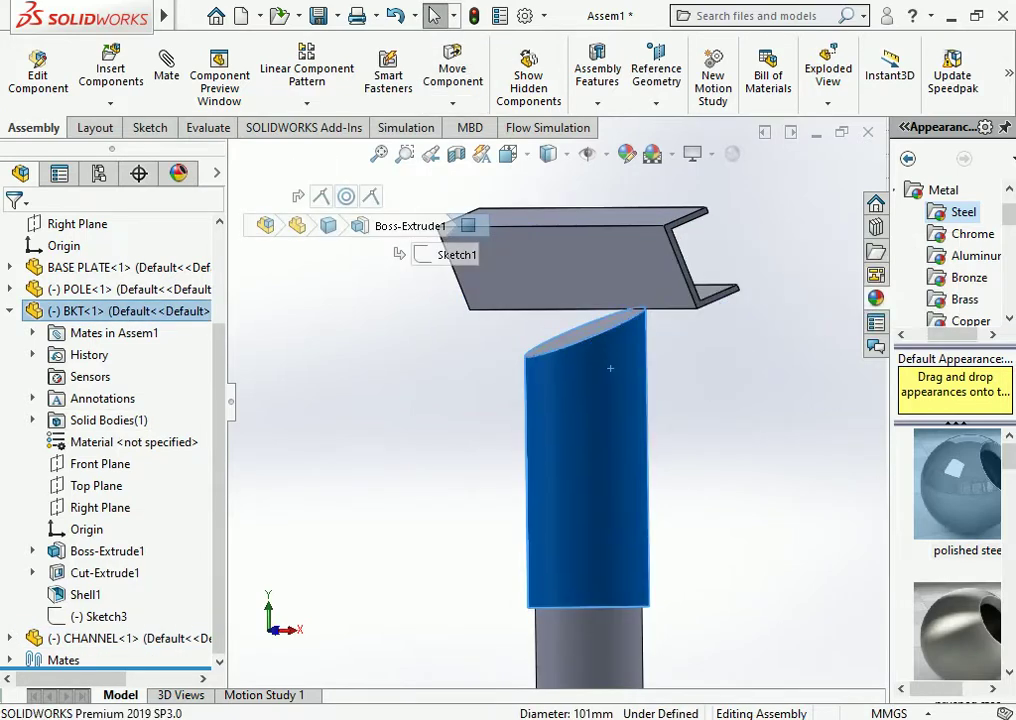
pyautogui.moveTo(610, 368); pyautogui.dragTo(610, 373)
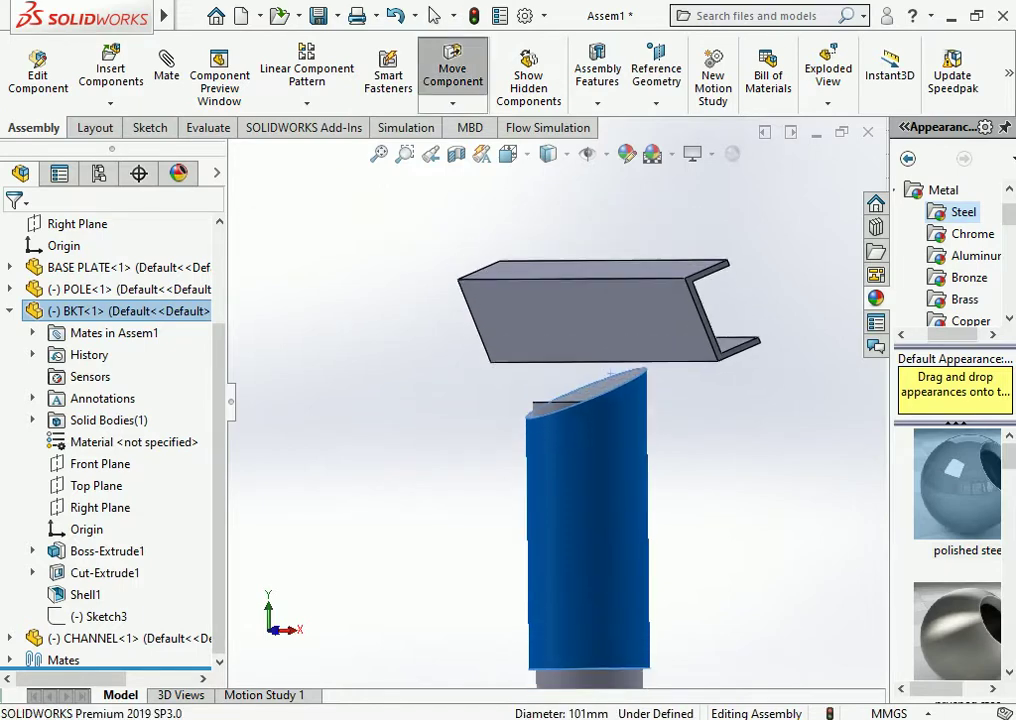
# Clear the selection, zoom to fit the bracket-pole junction, and start a new mate
pyautogui.click(435, 16)
pyautogui.press('f')
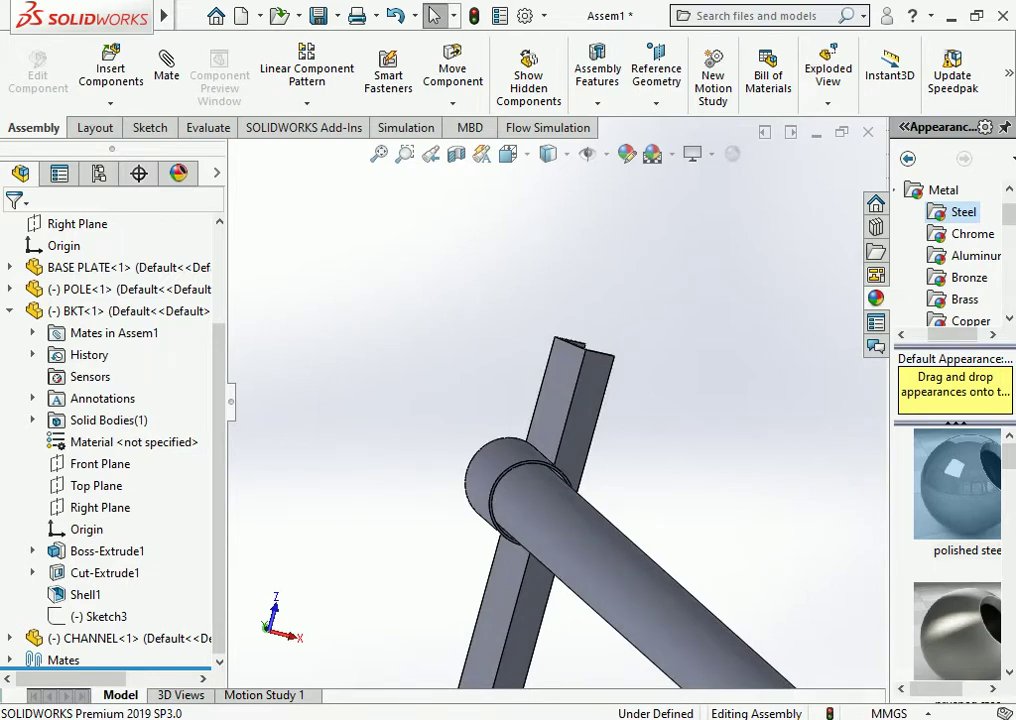
pyautogui.scroll(-3, 548, 490)
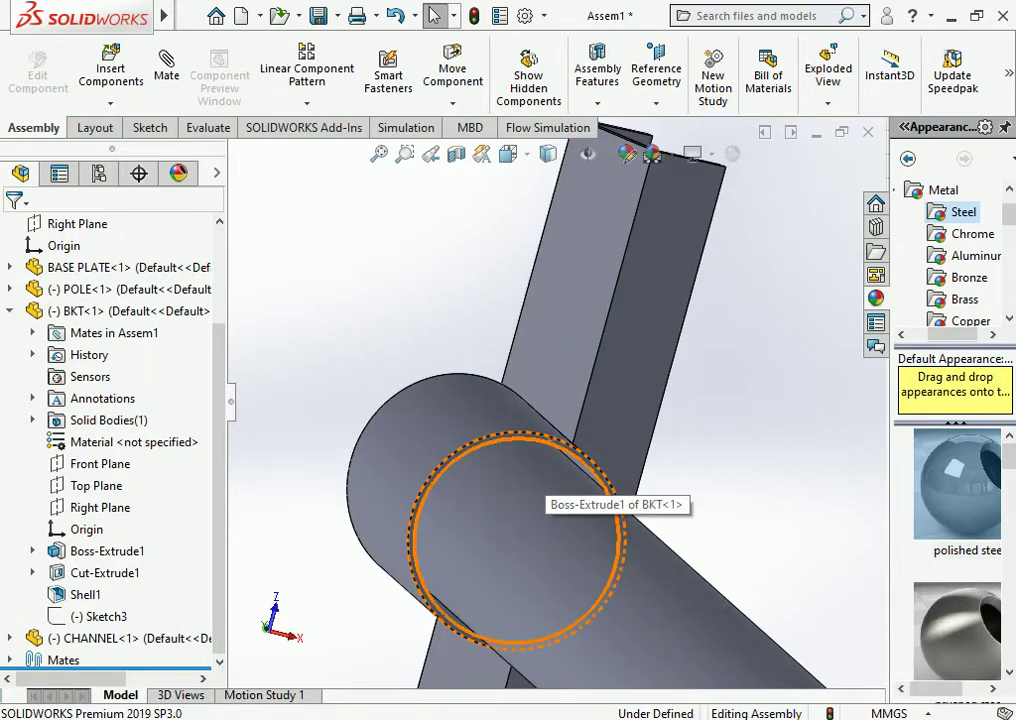
pyautogui.scroll(-1, 548, 490)
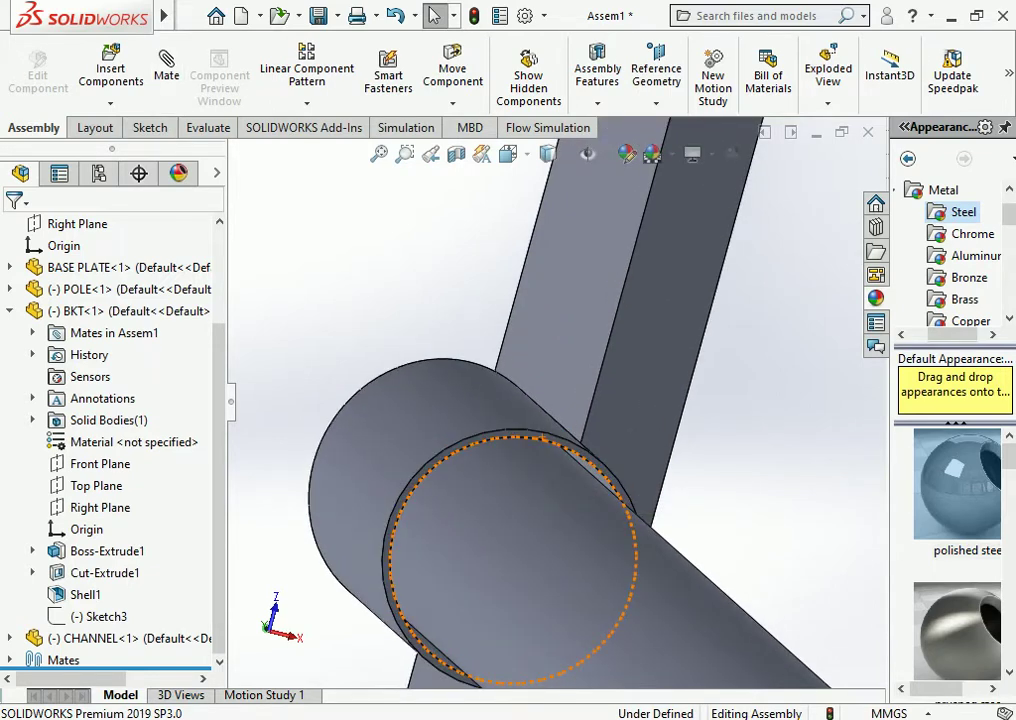
pyautogui.click(166, 70)
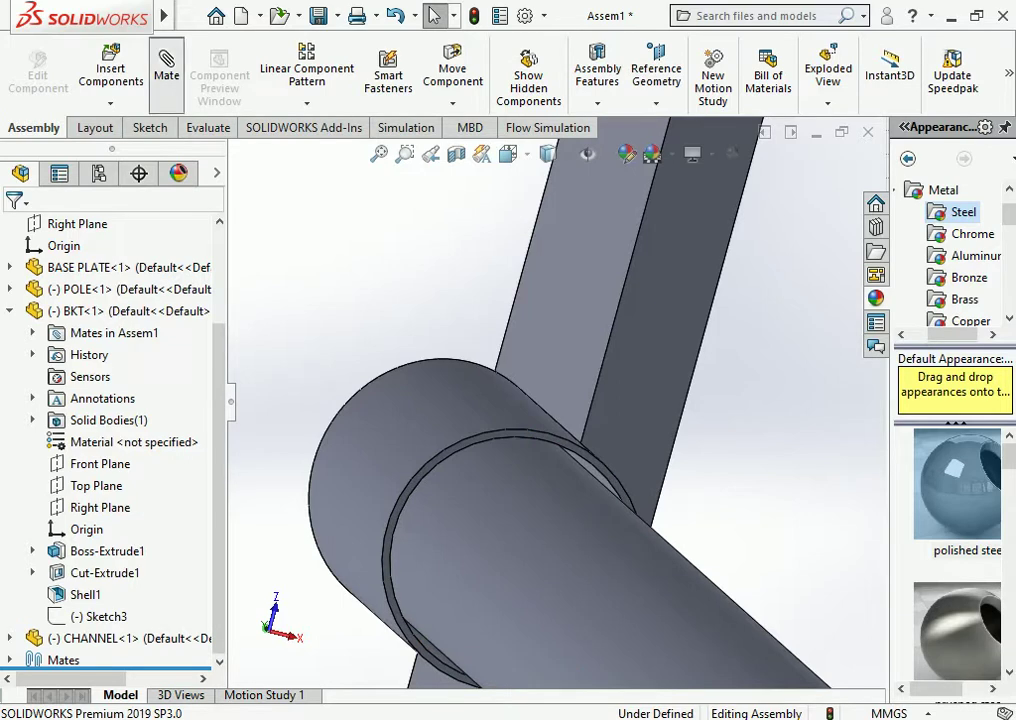
# Add a 5805 mm distance mate between the bracket face and the base plate face
pyautogui.click(553, 410)
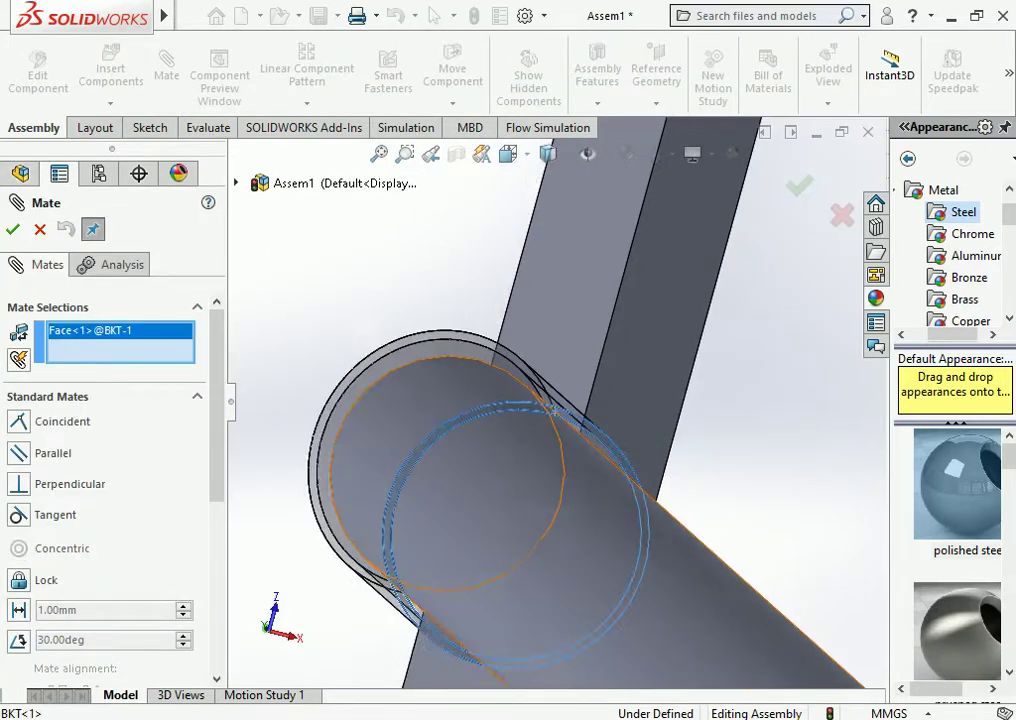
pyautogui.scroll(3, 556, 405)
pyautogui.scroll(3, 556, 405)
pyautogui.scroll(-3, 610, 475)
pyautogui.scroll(-2, 640, 515)
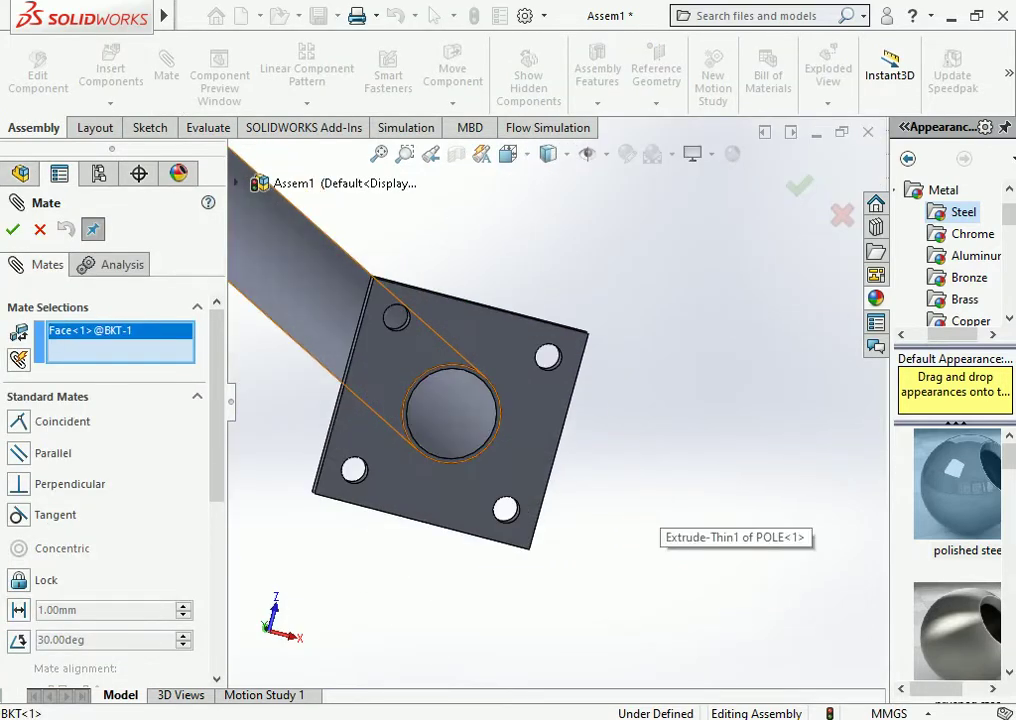
pyautogui.click(431, 318)
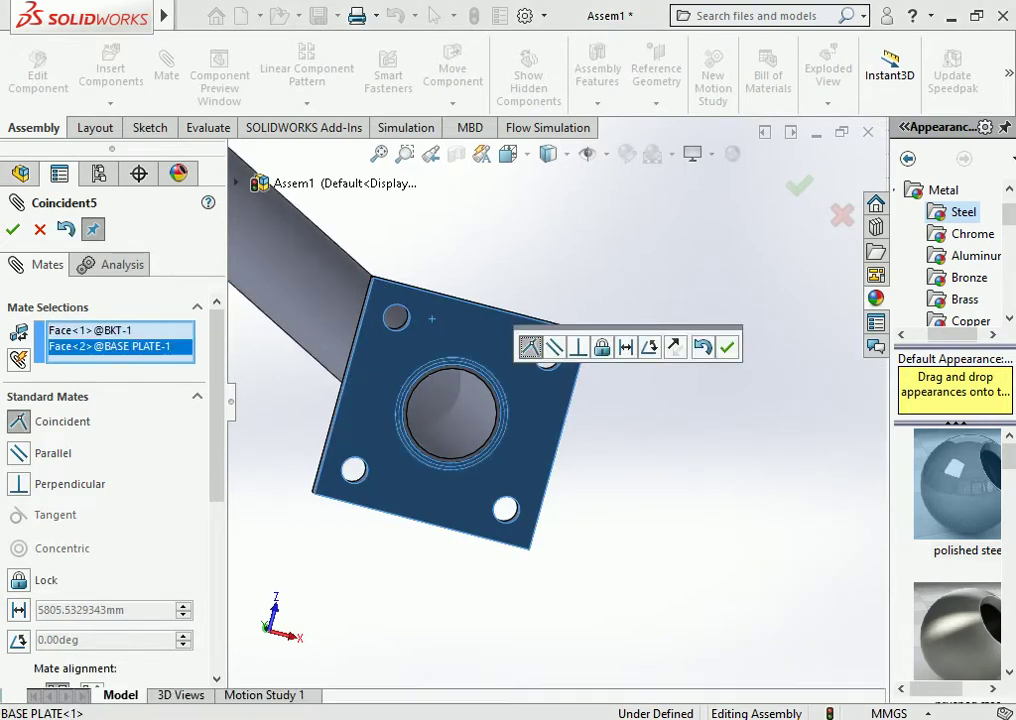
pyautogui.click(625, 346)
pyautogui.write('5805')
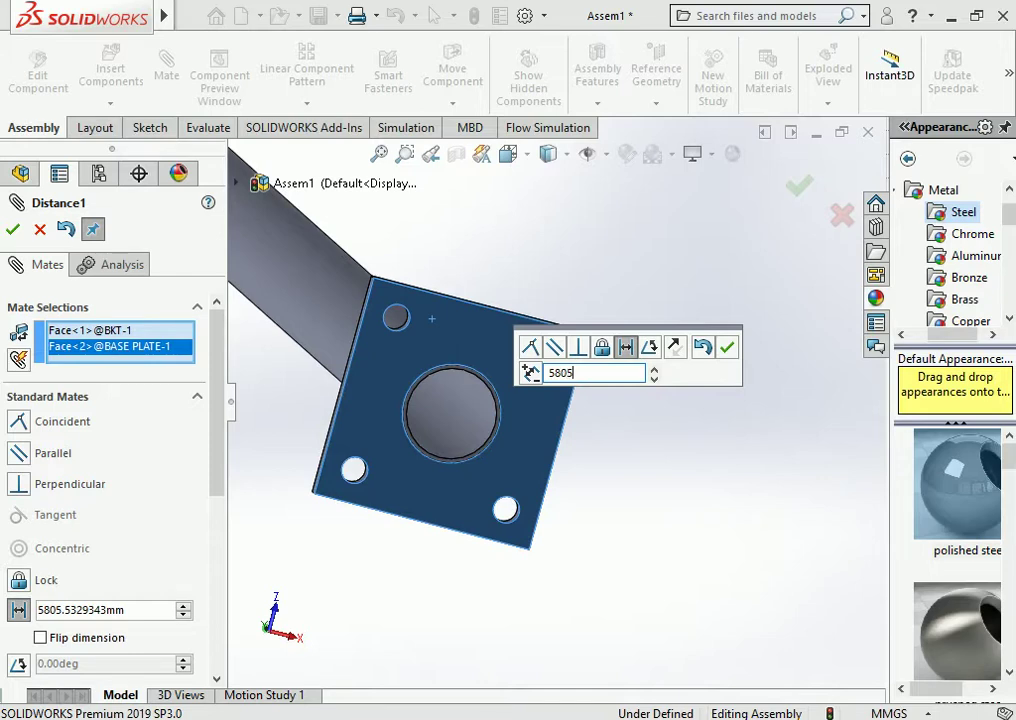
pyautogui.press('Return')
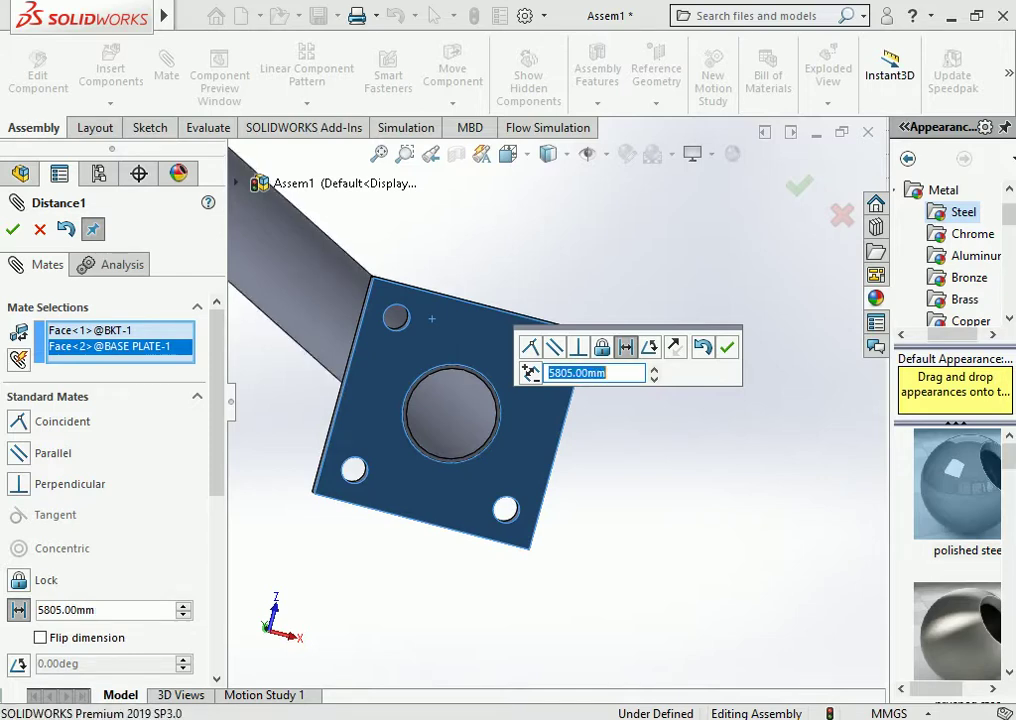
pyautogui.press('Return')
# View the model from the front, lower the channel onto the pole top, and close the mate
pyautogui.scroll(5, 432, 318)
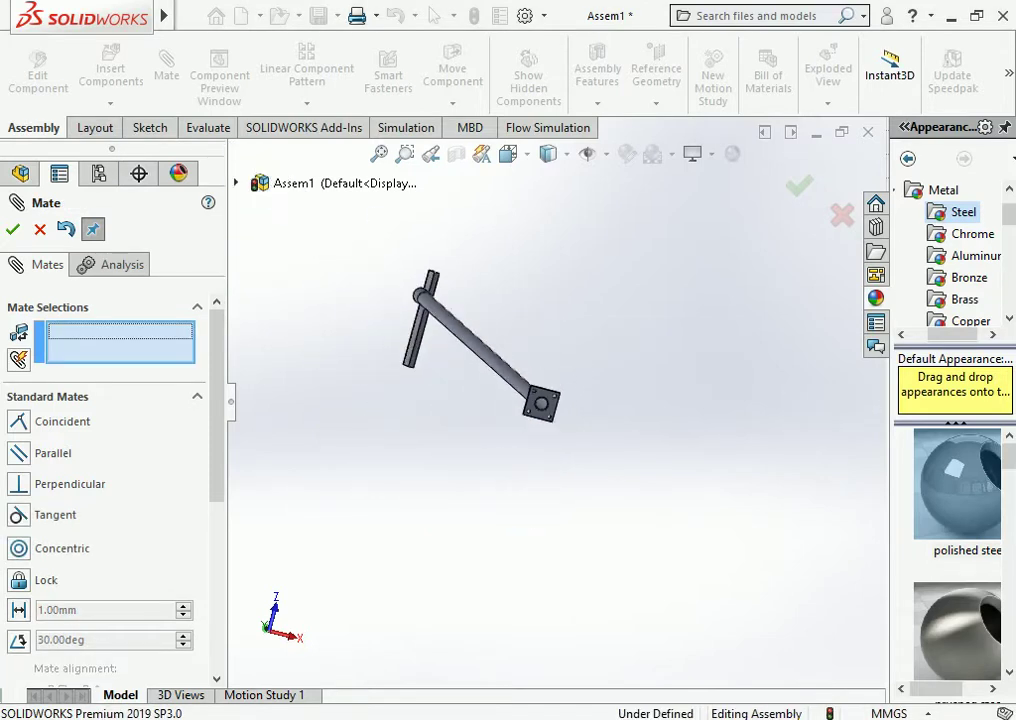
pyautogui.scroll(-3, 432, 318)
pyautogui.scroll(-3, 432, 318)
pyautogui.hotkey('ctrl', '1')
pyautogui.scroll(3, 560, 330)
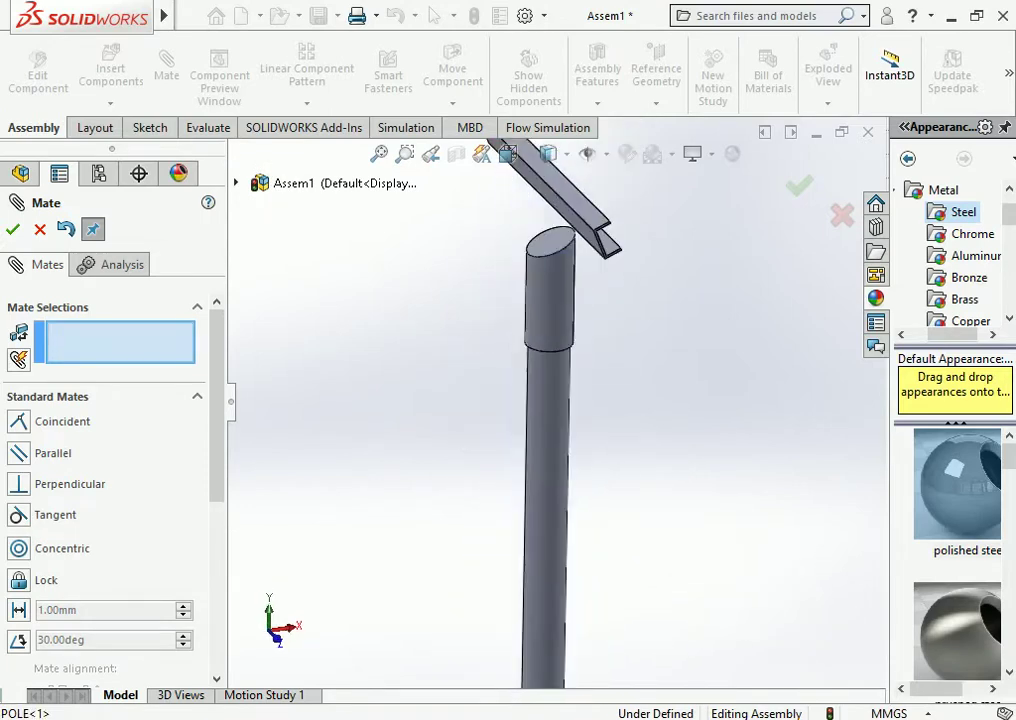
pyautogui.scroll(-5, 560, 330)
pyautogui.moveTo(465, 380); pyautogui.dragTo(508, 505)
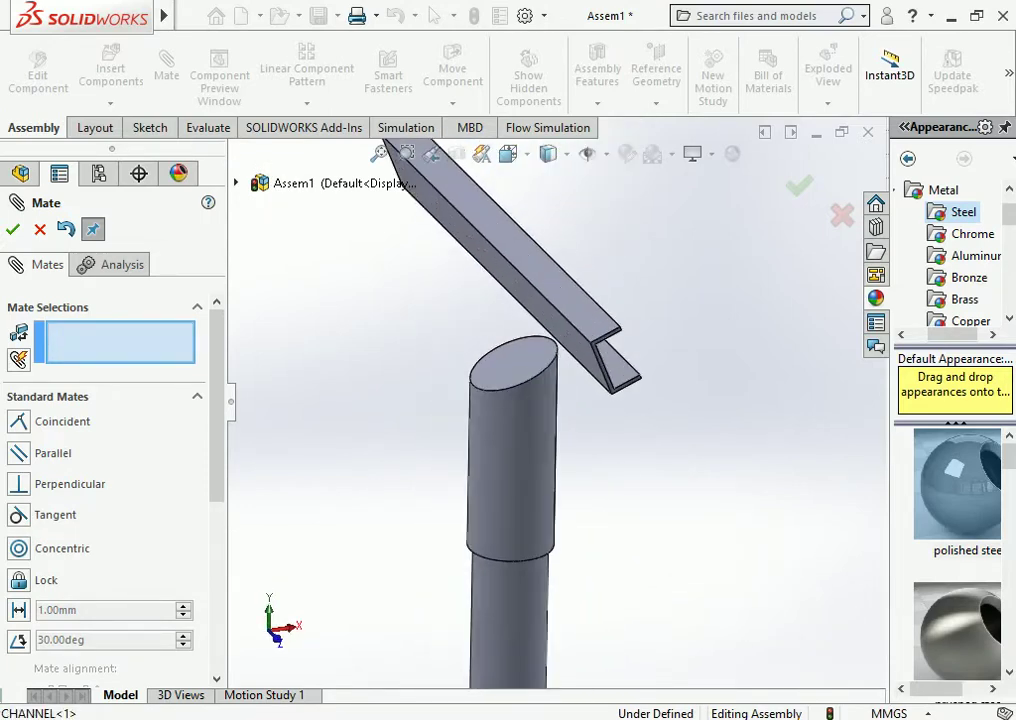
pyautogui.moveTo(500, 280); pyautogui.dragTo(520, 340)
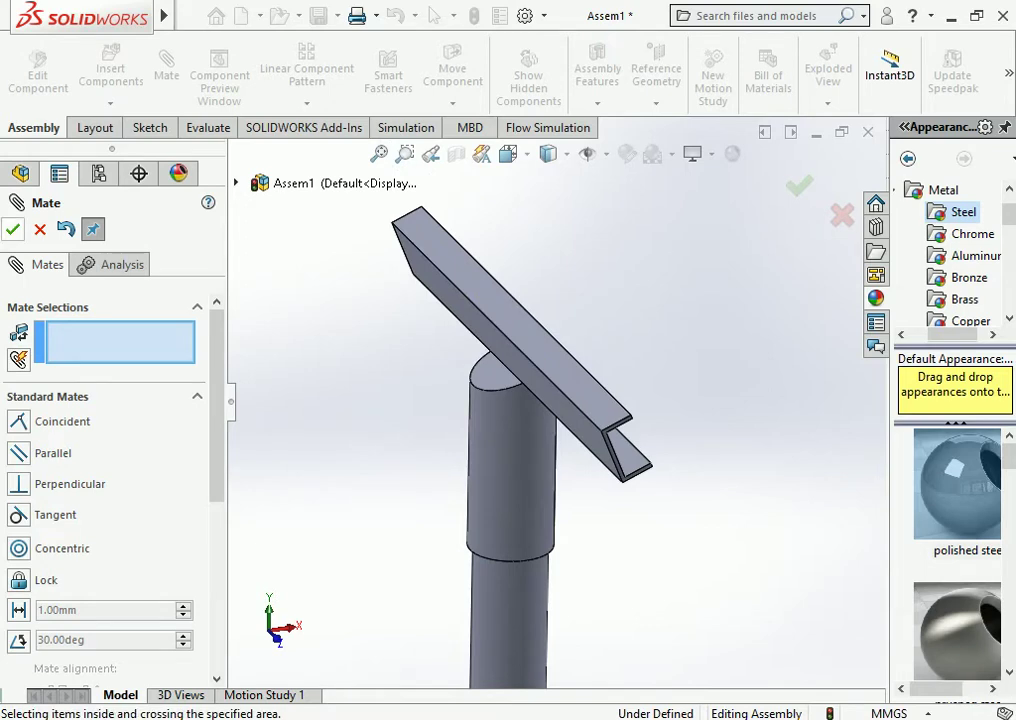
pyautogui.press('Escape')
pyautogui.click(100, 616)
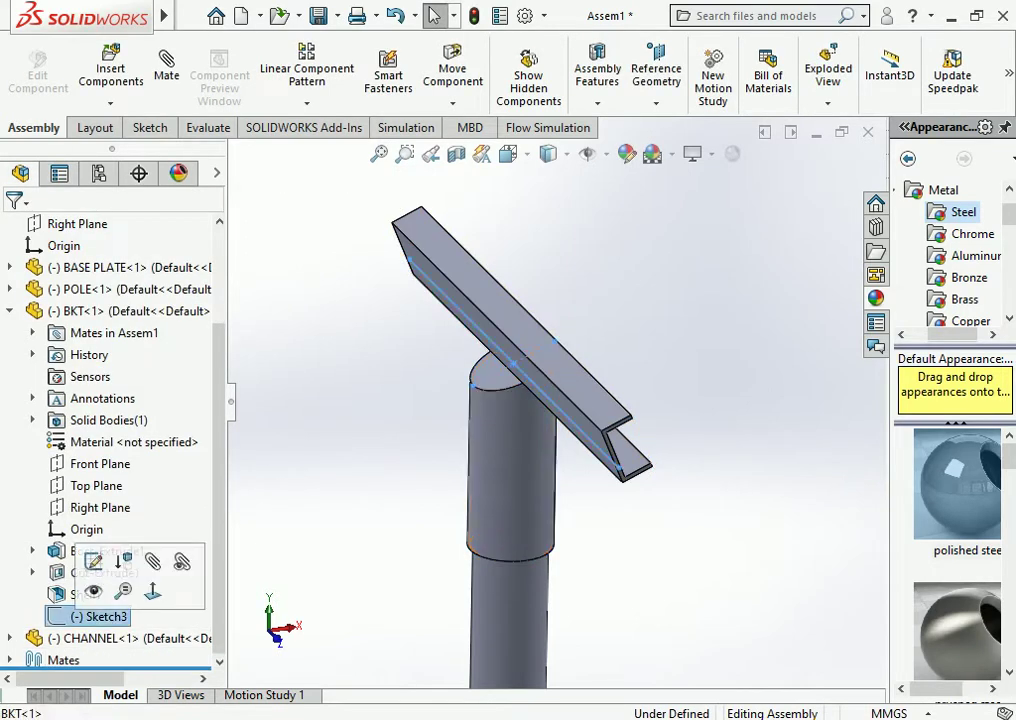
# Deselect Sketch3 and select the C-channel's bottom face, viewed from below, for mating
pyautogui.click(93, 590)
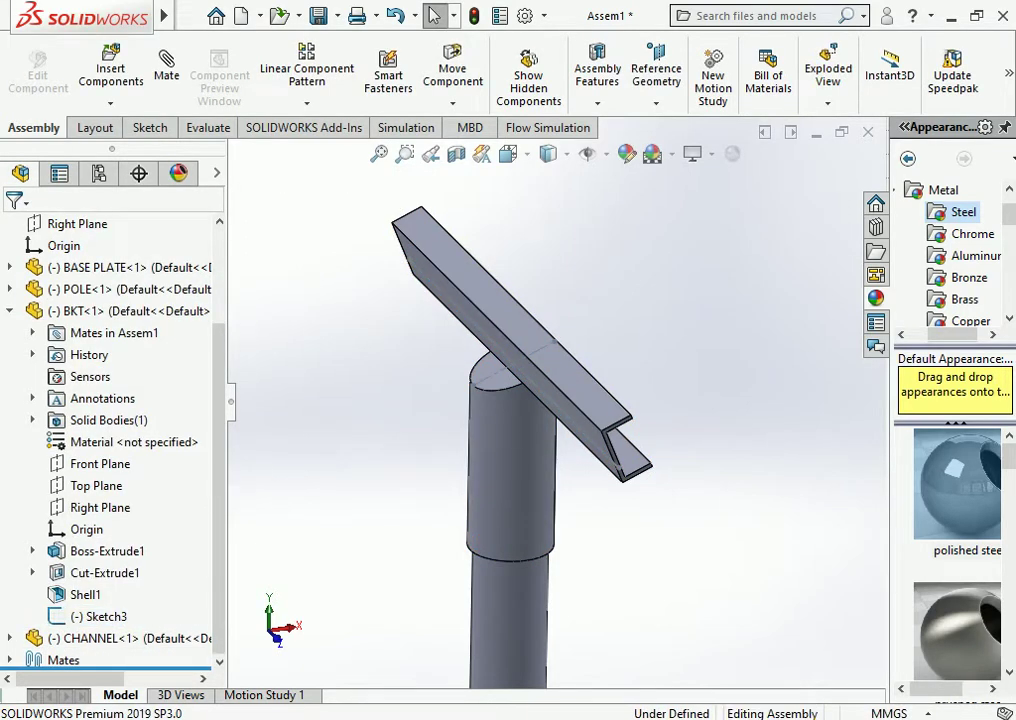
pyautogui.moveTo(608, 433)
pyautogui.mouseDown(button='middle')
pyautogui.moveTo(576, 434)
pyautogui.moveTo(548, 392)
pyautogui.mouseUp(button='middle')
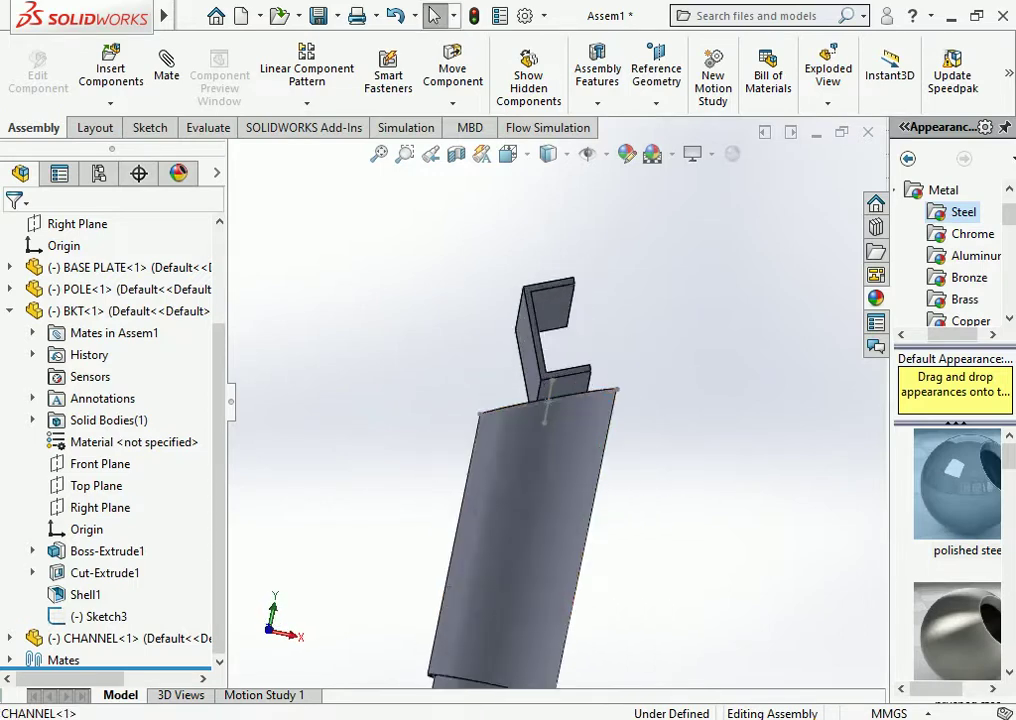
pyautogui.scroll(-5, 573, 376)
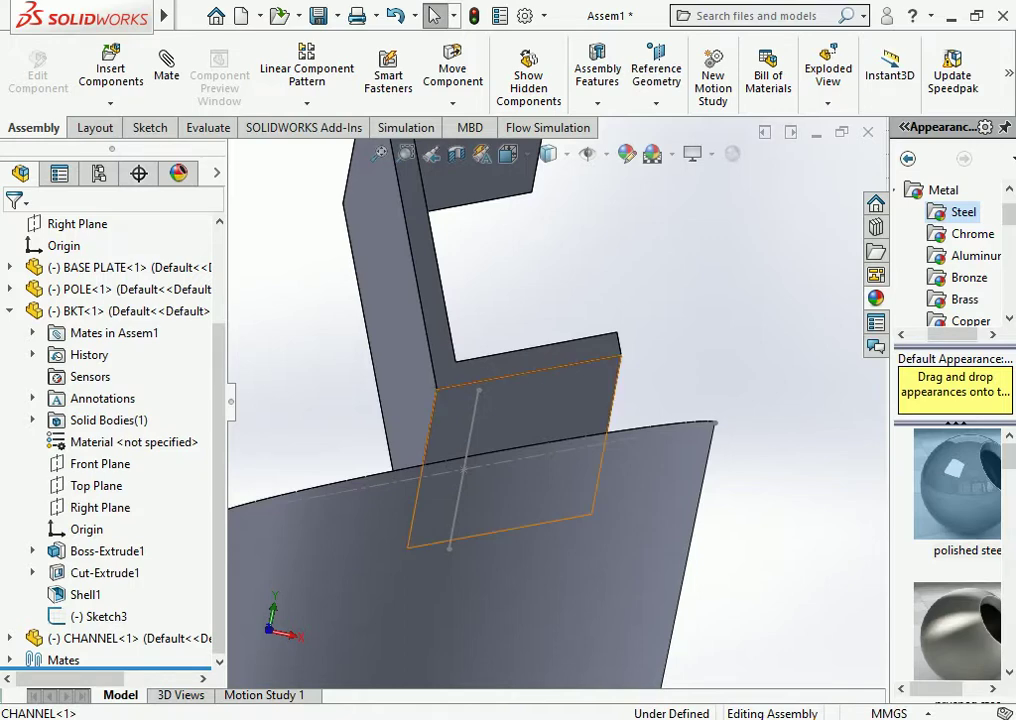
pyautogui.click(465, 420)
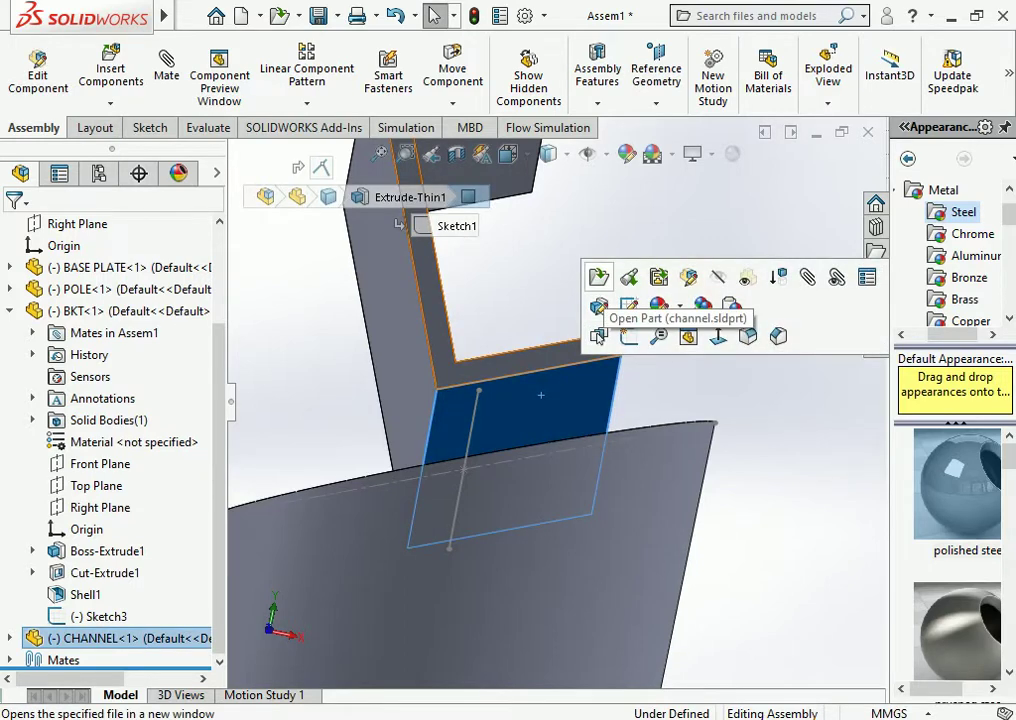
pyautogui.moveTo(541, 396); pyautogui.dragTo(544, 420, button='middle')
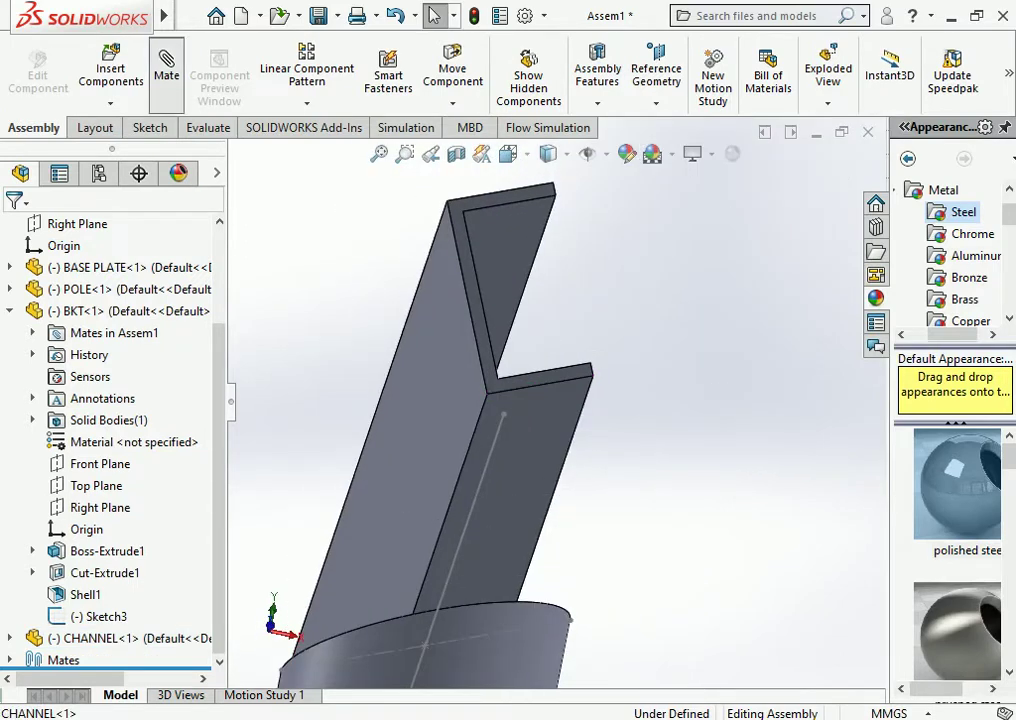
# Mate a channel face to the bracket's sketch line with a 20 mm distance
pyautogui.click(166, 65)
pyautogui.moveTo(480, 430); pyautogui.dragTo(540, 500, button='middle')
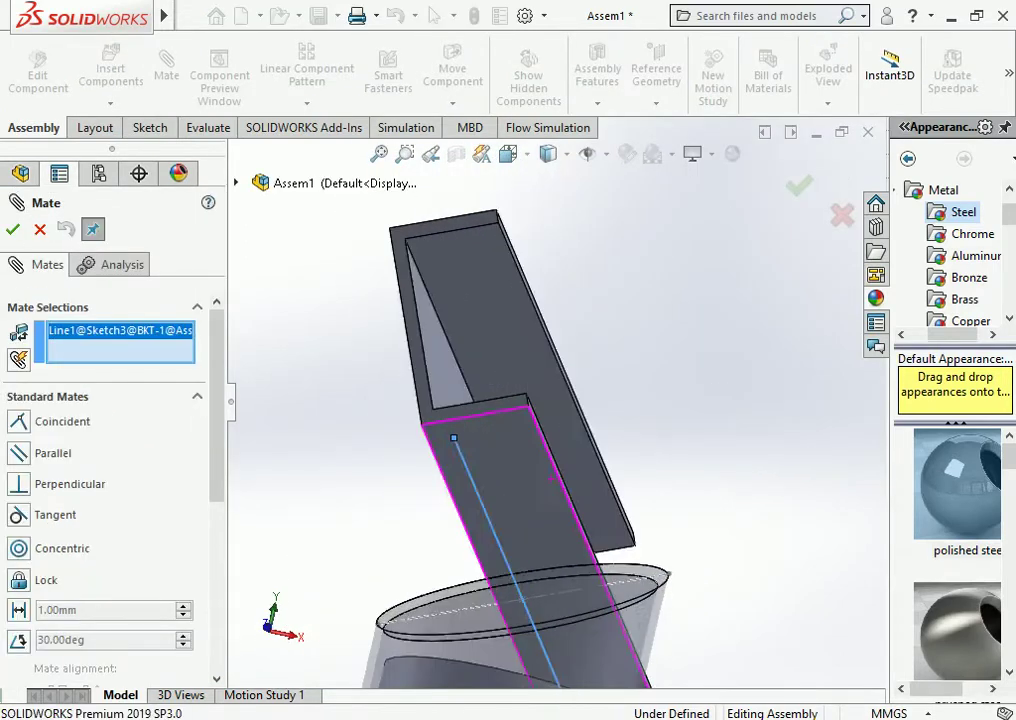
pyautogui.click(528, 482)
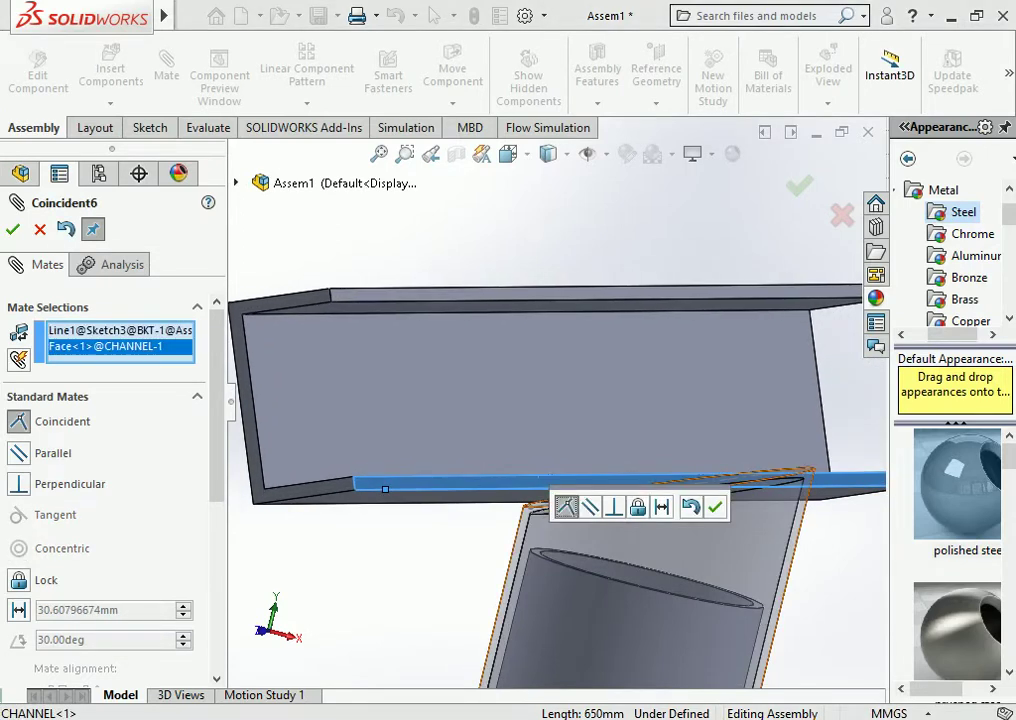
pyautogui.click(661, 507)
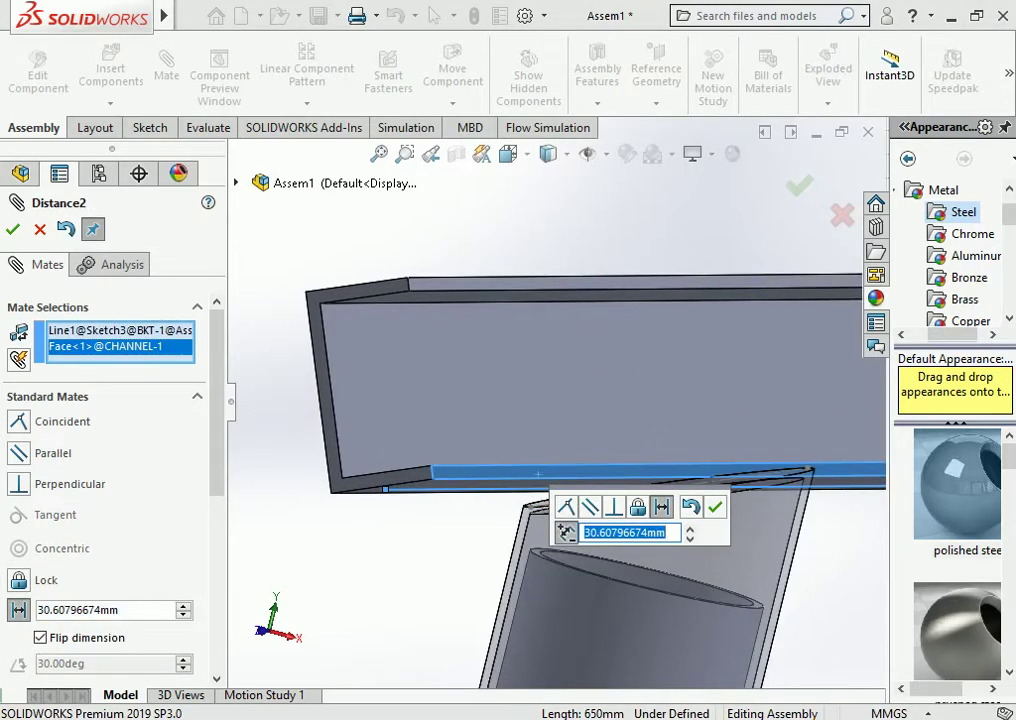
pyautogui.write('20')
pyautogui.press('Return')
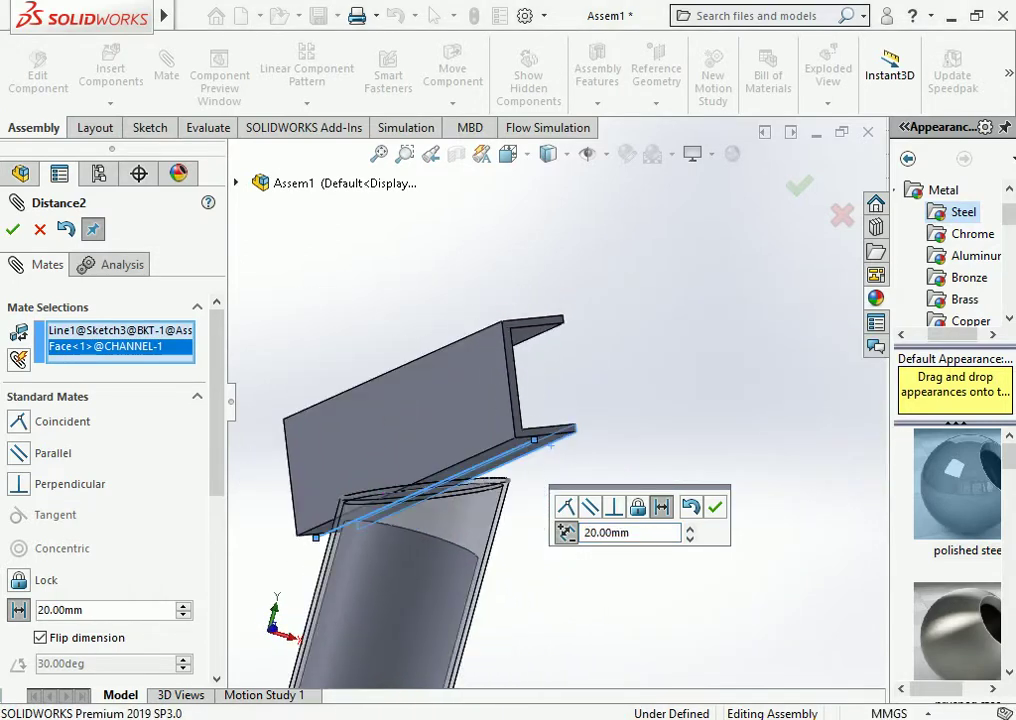
pyautogui.press('Return')
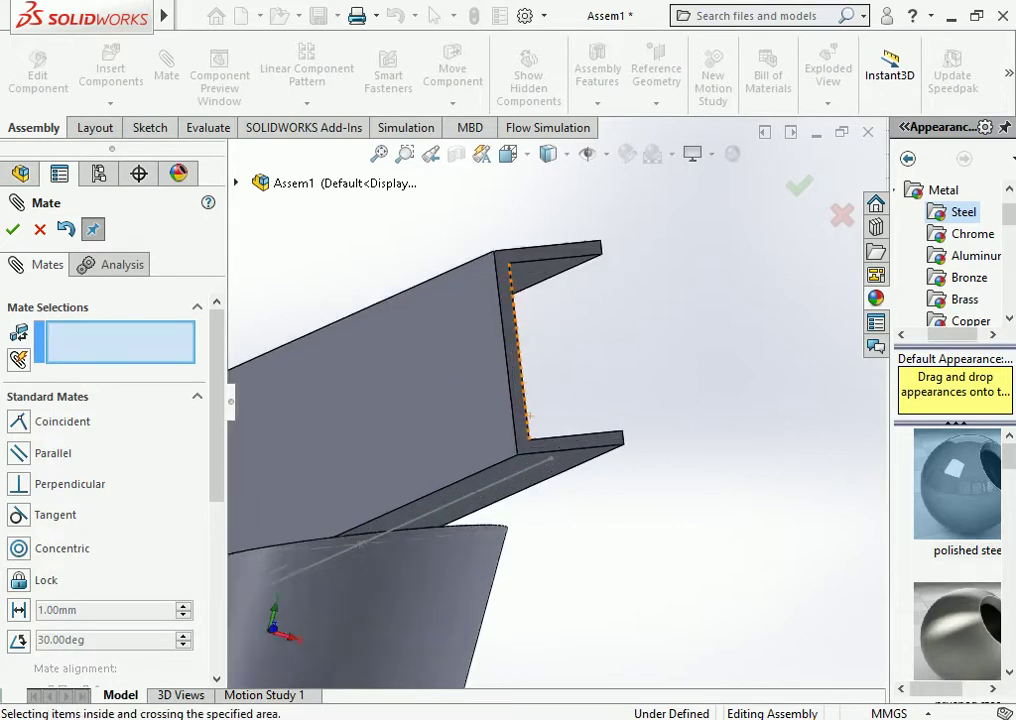
# Make a channel face coincident with the bracket sketch's Point2, then close the Mate PropertyManager
pyautogui.moveTo(530, 495); pyautogui.dragTo(470, 470, button='middle')
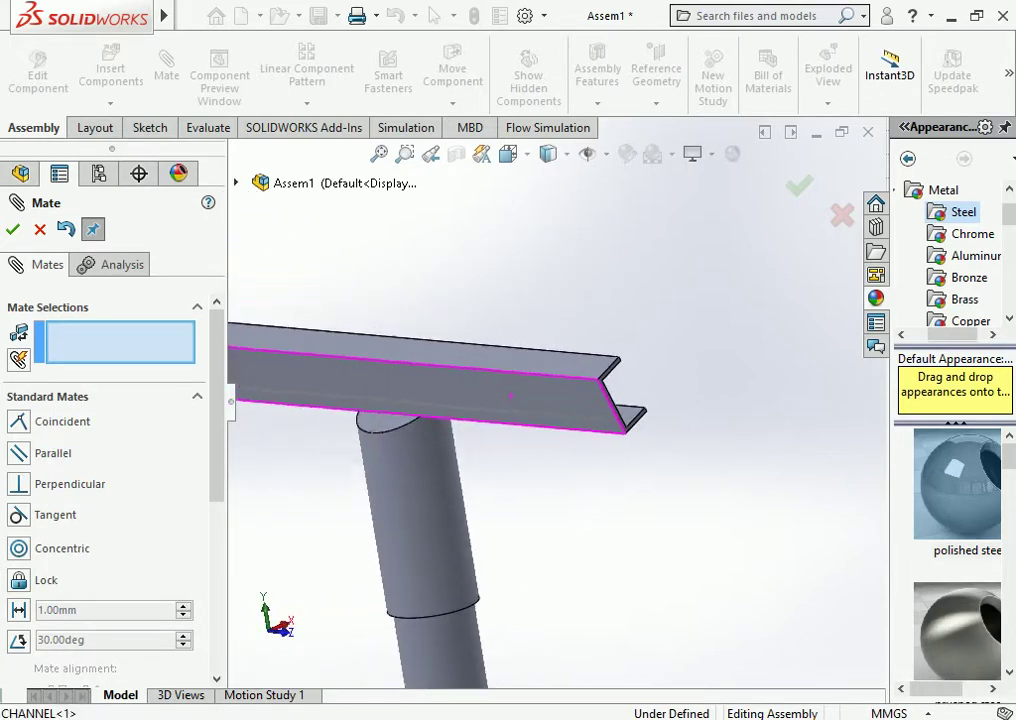
pyautogui.scroll(-5, 615, 405)
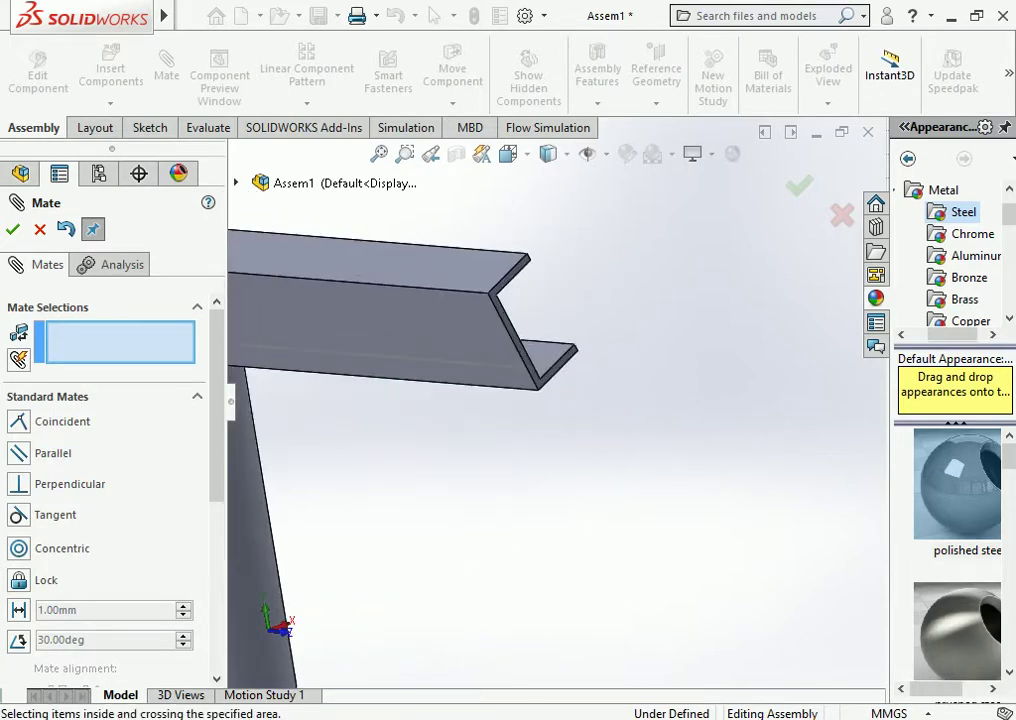
pyautogui.click(513, 354)
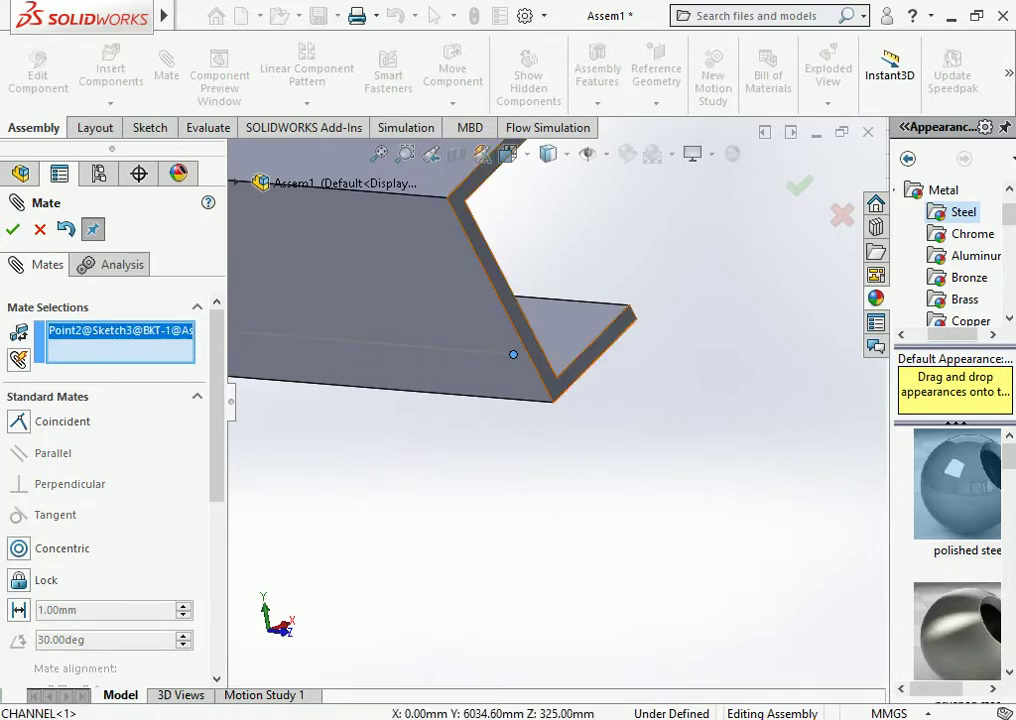
pyautogui.click(579, 369)
pyautogui.press('Return')
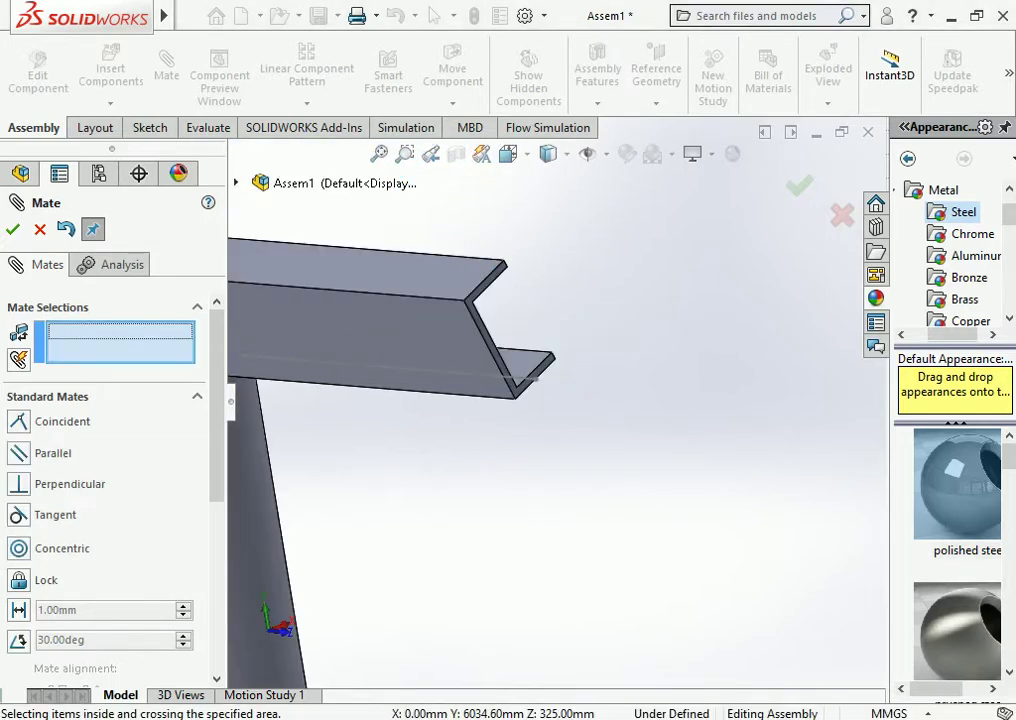
pyautogui.scroll(6, 520, 380)
pyautogui.moveTo(222, 494); pyautogui.dragTo(219, 489, button='middle')
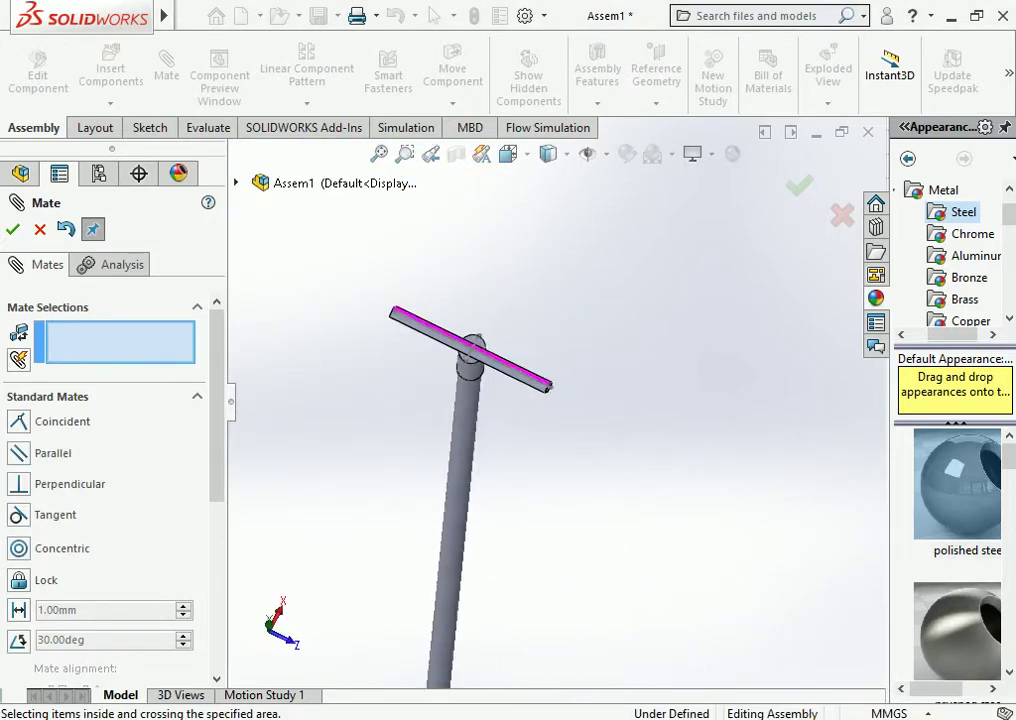
pyautogui.press('Escape')
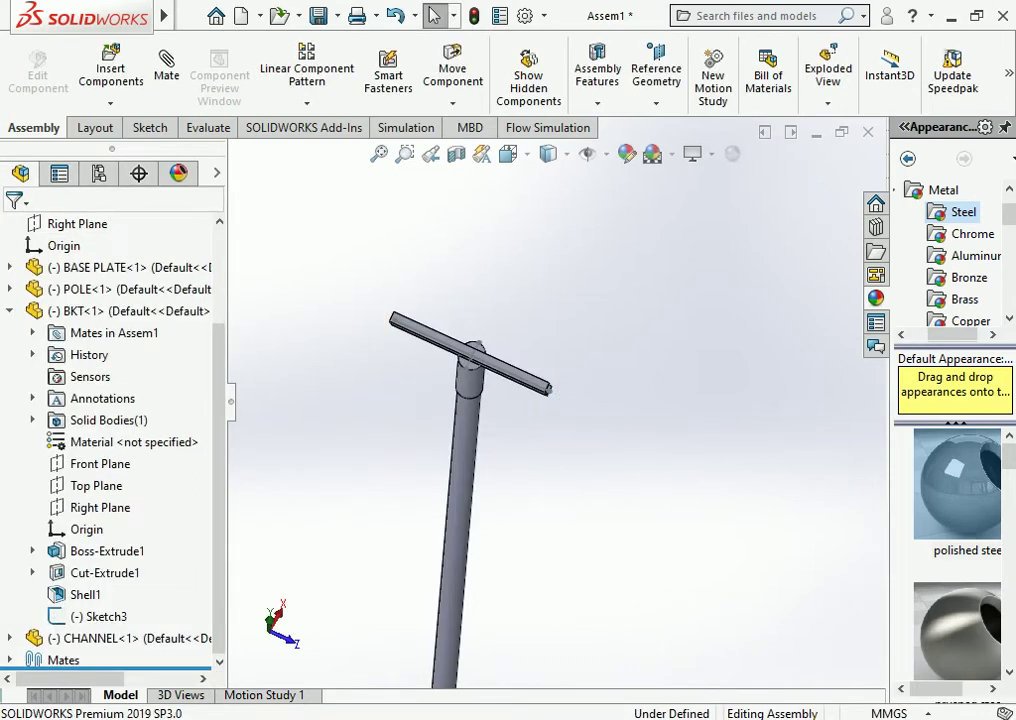
# Launch Insert Components, view the file-type list, then cancel the Open dialog without picking a part
pyautogui.click(111, 72)
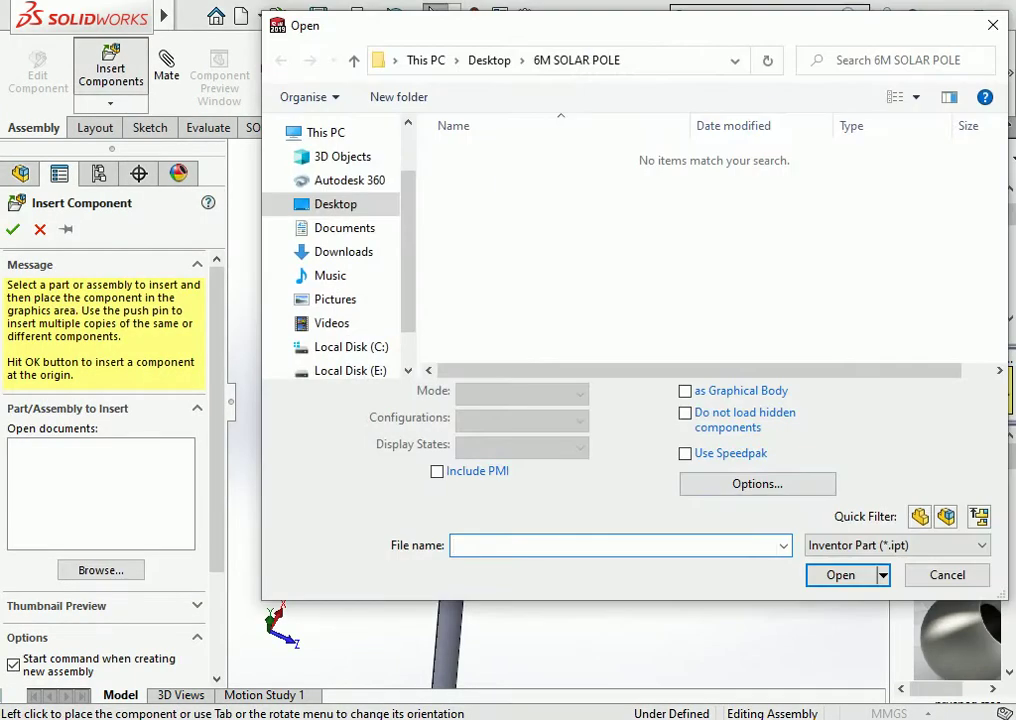
pyautogui.click(897, 545)
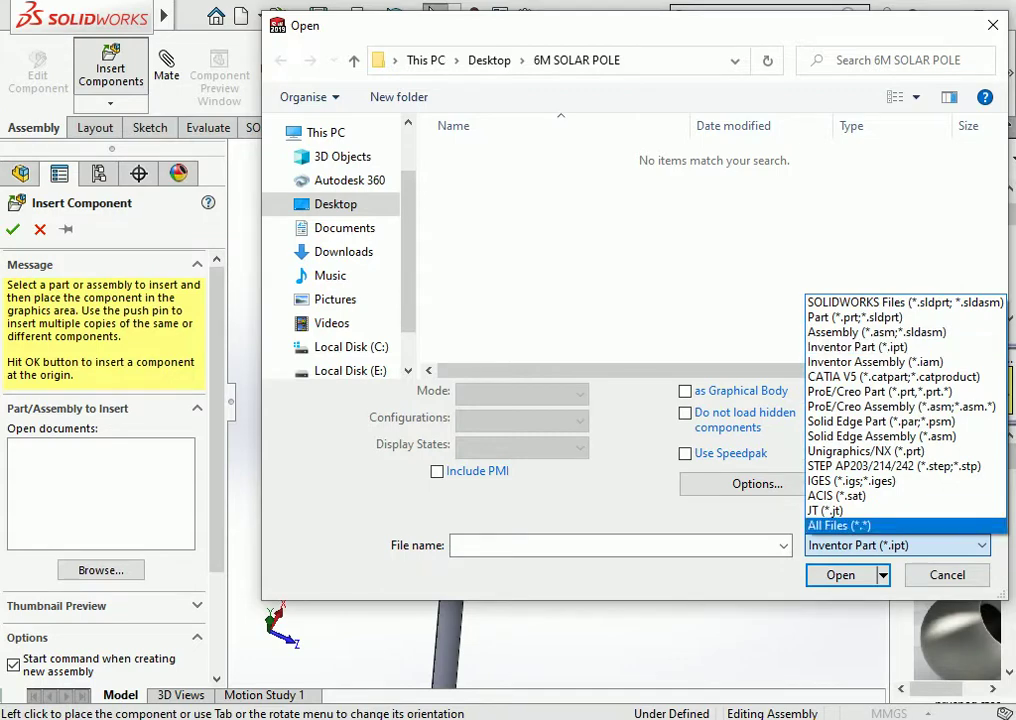
pyautogui.press('Escape')
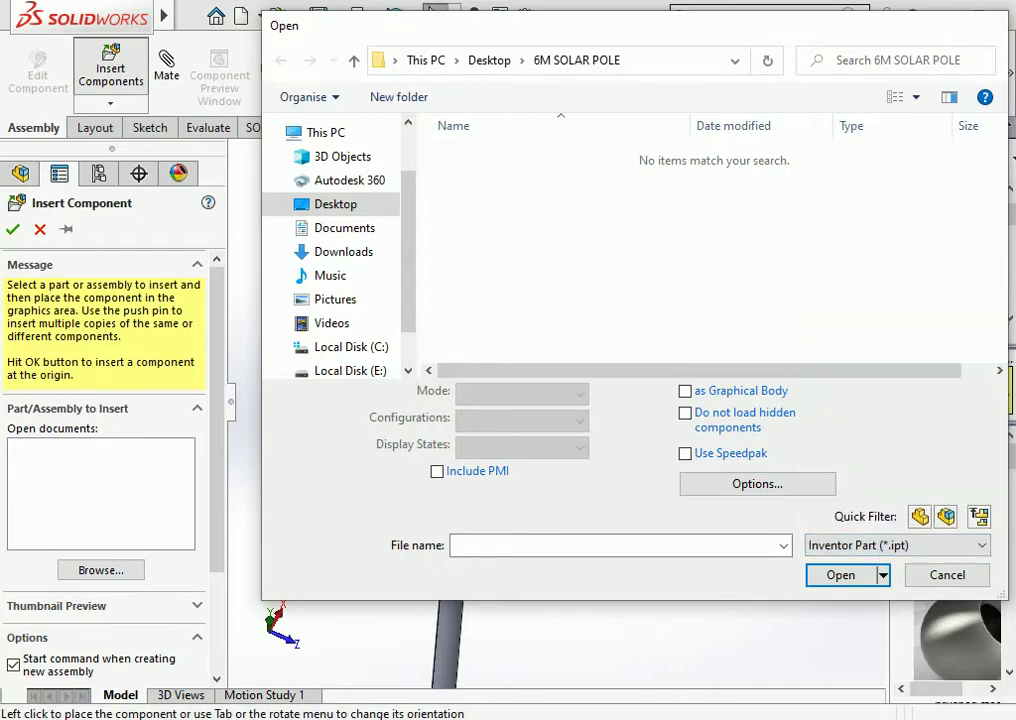
pyautogui.press('Escape')
pyautogui.moveTo(222, 490)
pyautogui.mouseDown(button='middle')
pyautogui.moveTo(224, 505)
pyautogui.moveTo(215, 480)
pyautogui.moveTo(226, 503)
pyautogui.moveTo(215, 494)
pyautogui.moveTo(214, 507)
pyautogui.moveTo(226, 503)
pyautogui.mouseUp(button='middle')
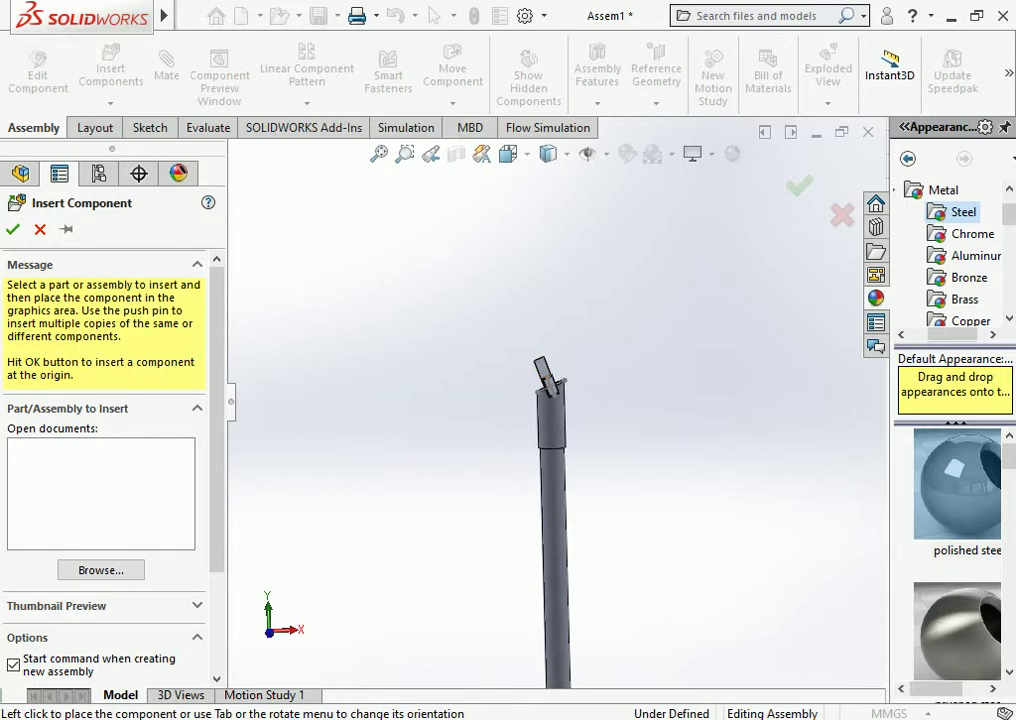
pyautogui.moveTo(226, 503); pyautogui.dragTo(230, 503, button='middle')
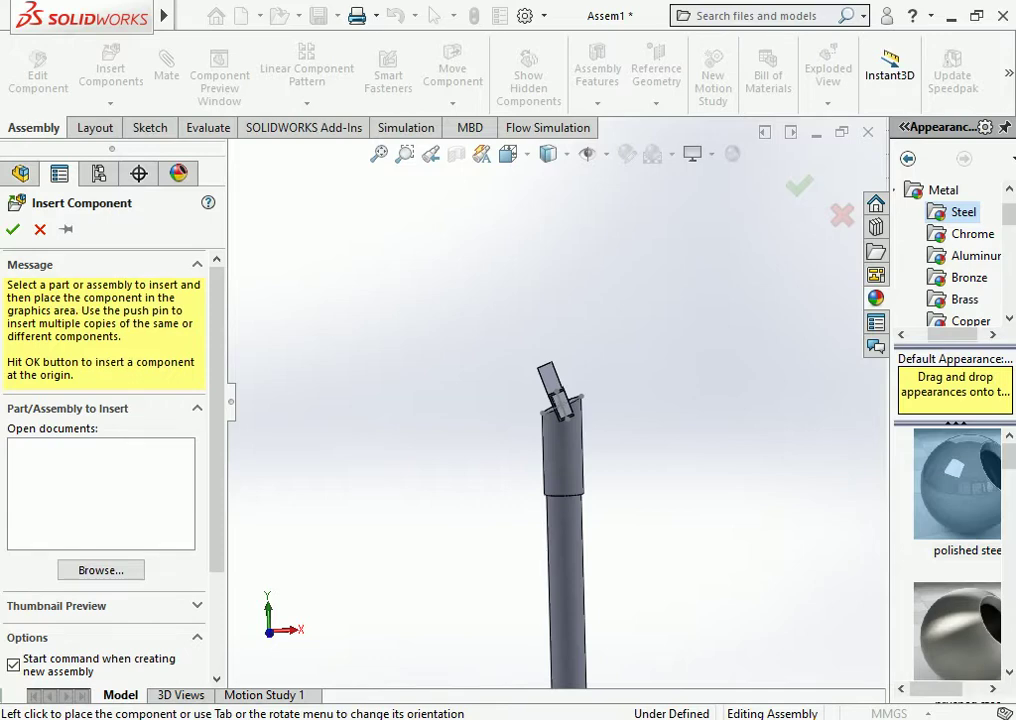
pyautogui.moveTo(560, 430); pyautogui.dragTo(553, 400, button='middle')
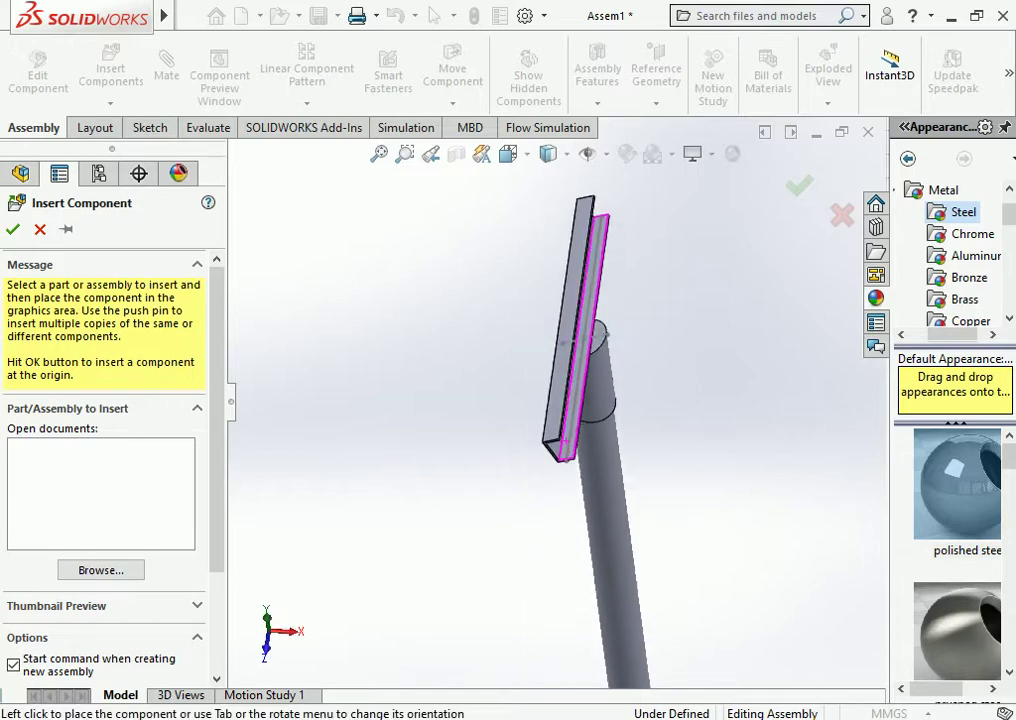
pyautogui.moveTo(560, 400)
pyautogui.mouseDown(button='middle')
pyautogui.moveTo(480, 330)
pyautogui.moveTo(420, 300)
pyautogui.moveTo(450, 340)
pyautogui.moveTo(560, 340)
pyautogui.mouseUp(button='middle')
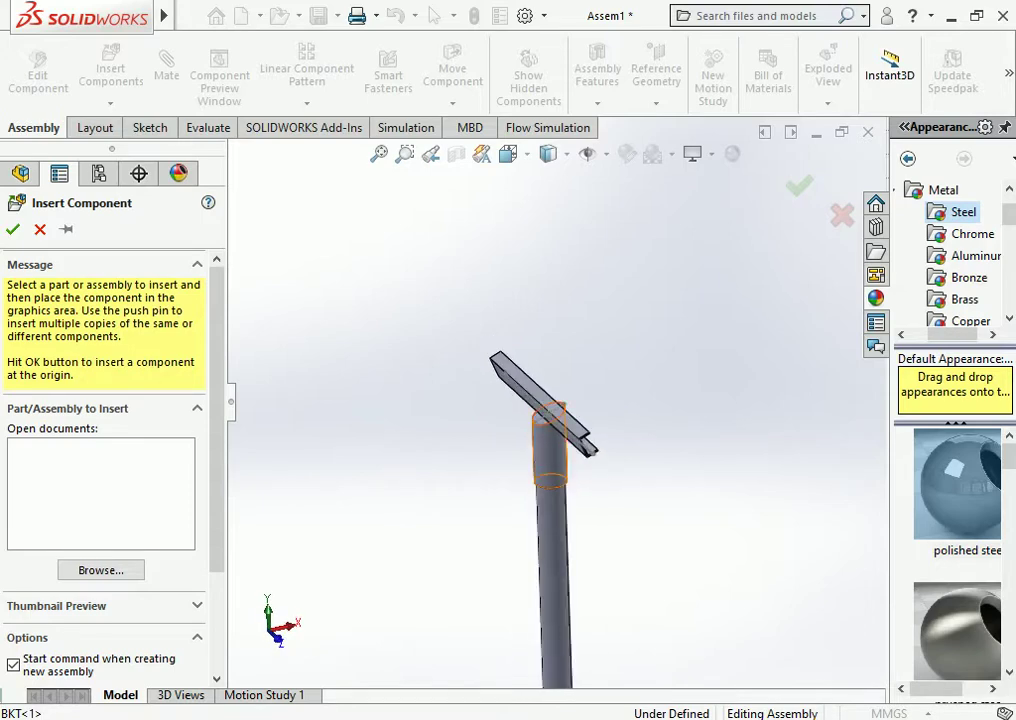
# Delete the BKT bracket and the CHANNEL components from the assembly
pyautogui.press('Escape')
pyautogui.click(545, 470)
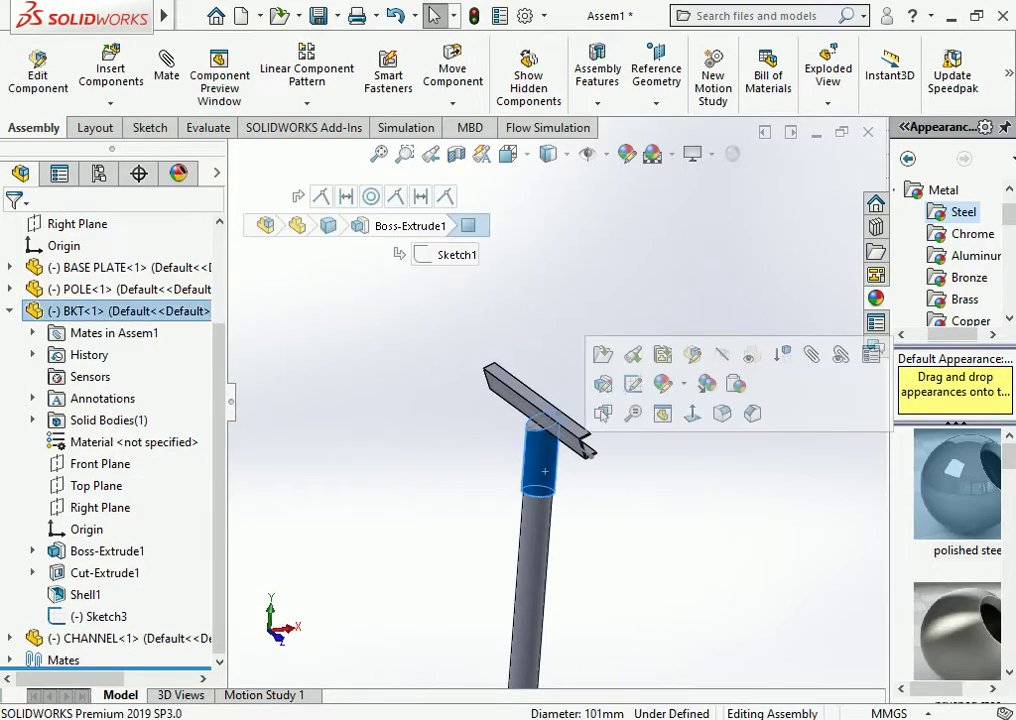
pyautogui.press('Delete')
pyautogui.press('Escape')
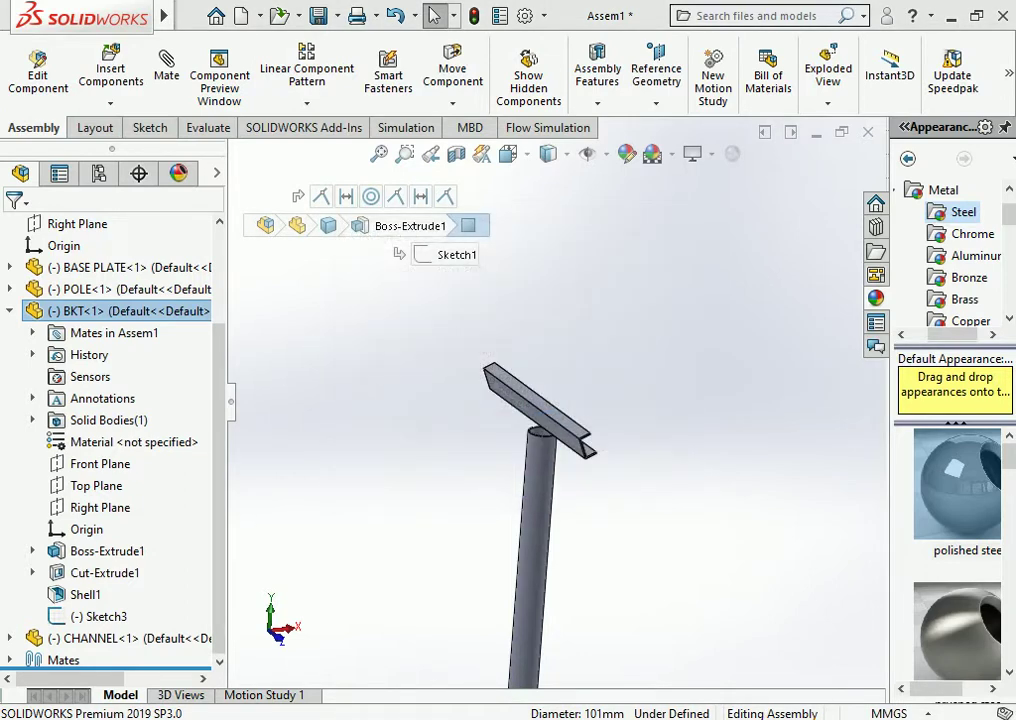
pyautogui.click(530, 400)
pyautogui.press('Delete')
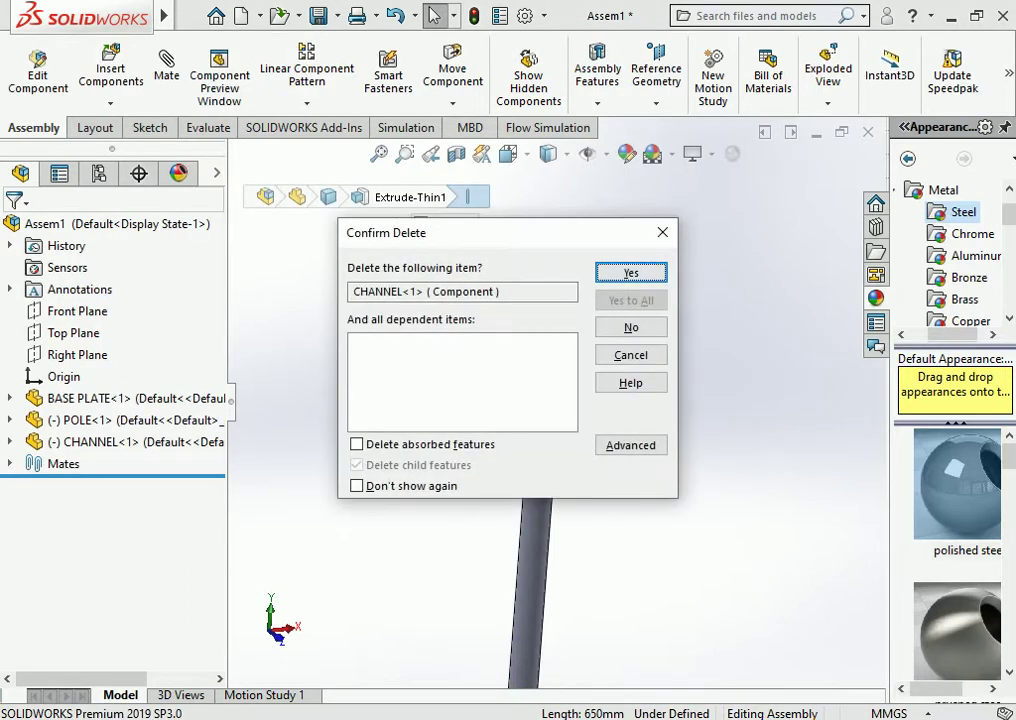
pyautogui.press('Return')
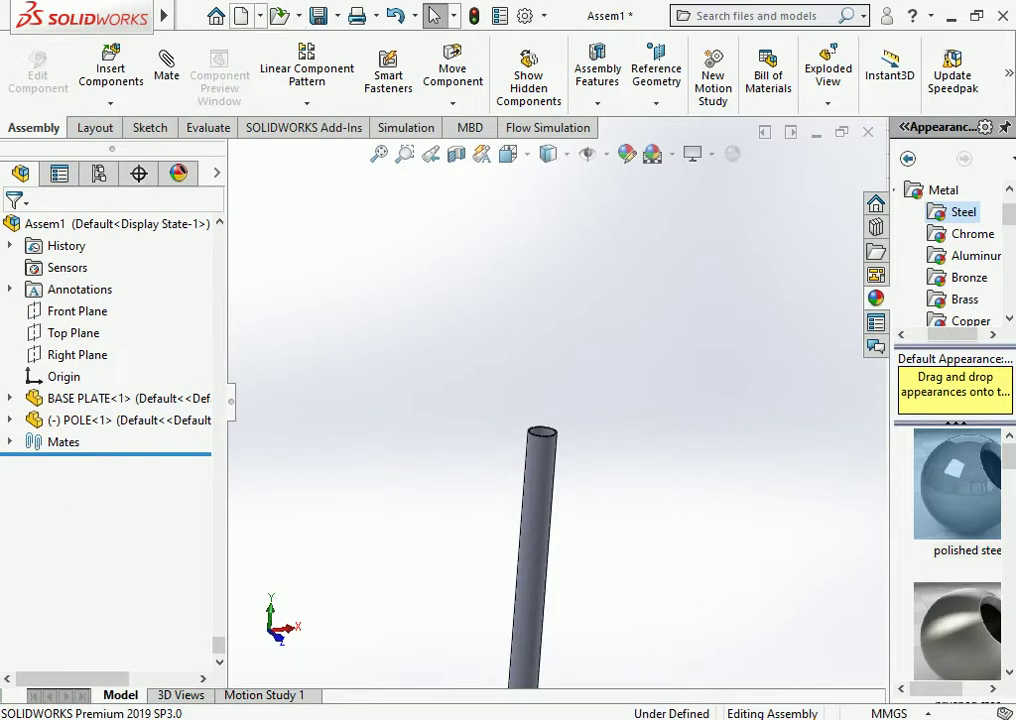
# Create a new assembly and open the BKT part into it, using the All Files filter
pyautogui.hotkey('ctrl', 'n')
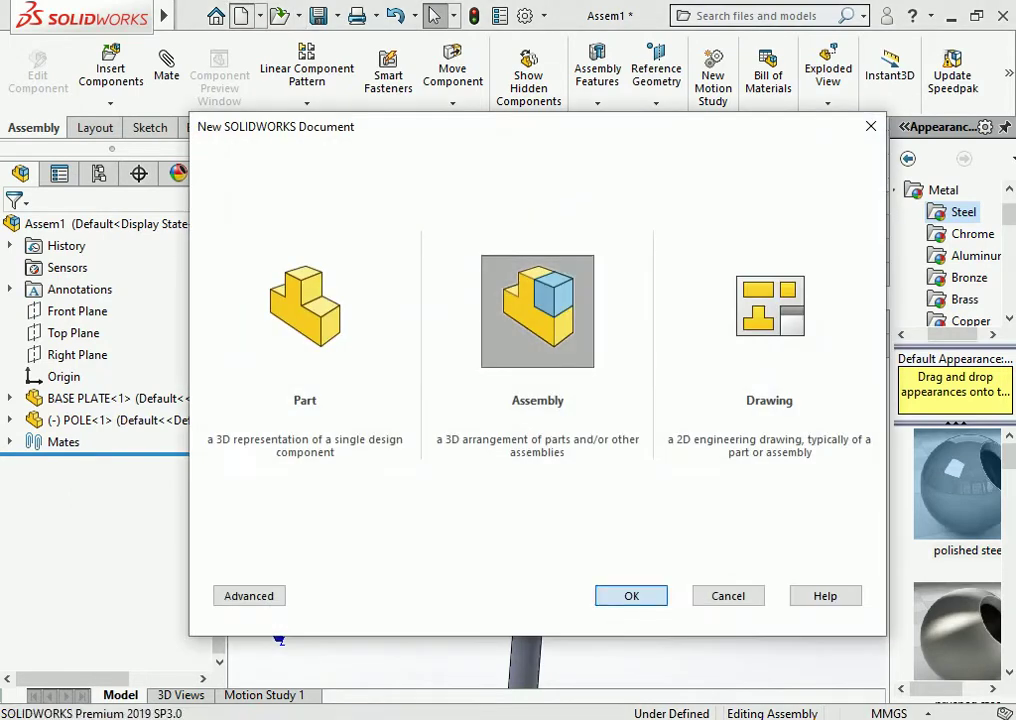
pyautogui.press('Return')
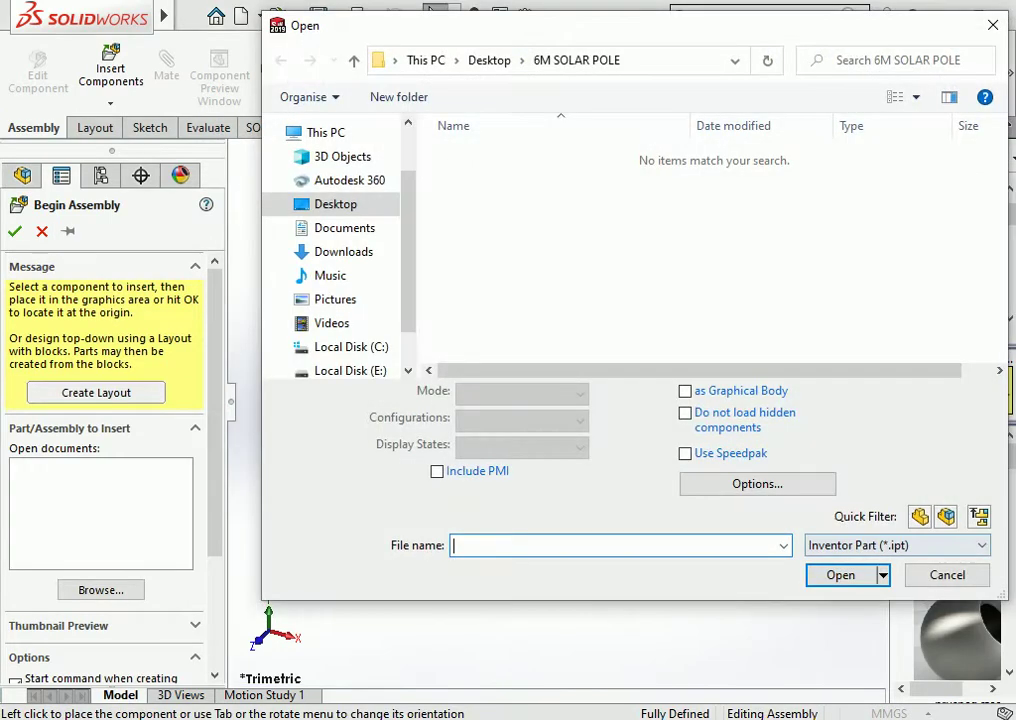
pyautogui.click(897, 545)
pyautogui.click(830, 524)
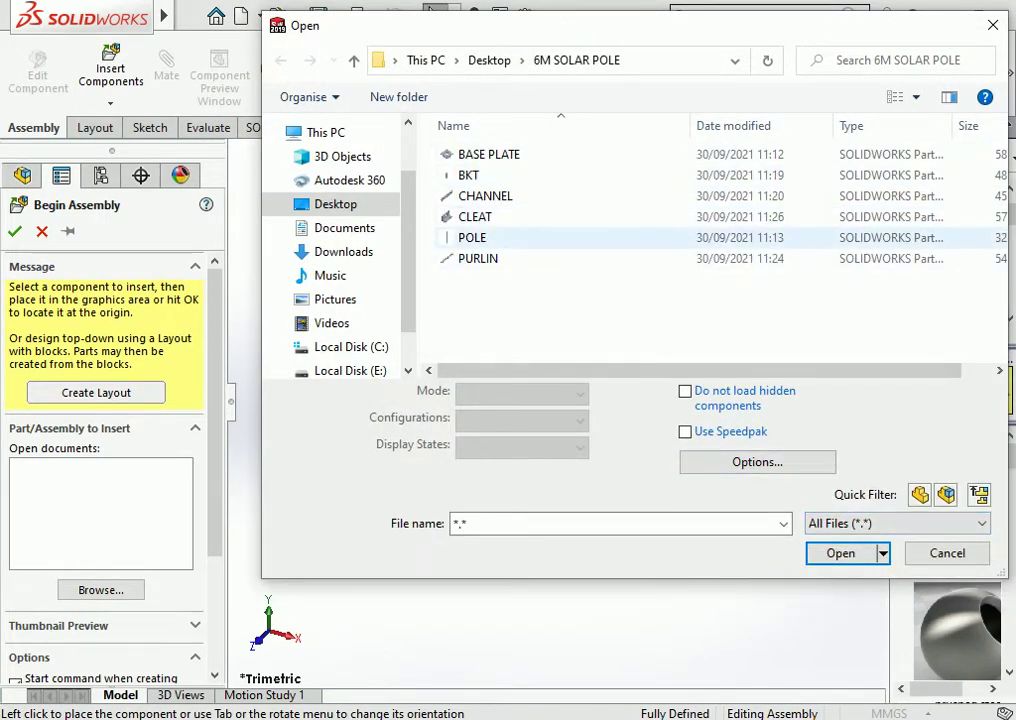
pyautogui.click(468, 175)
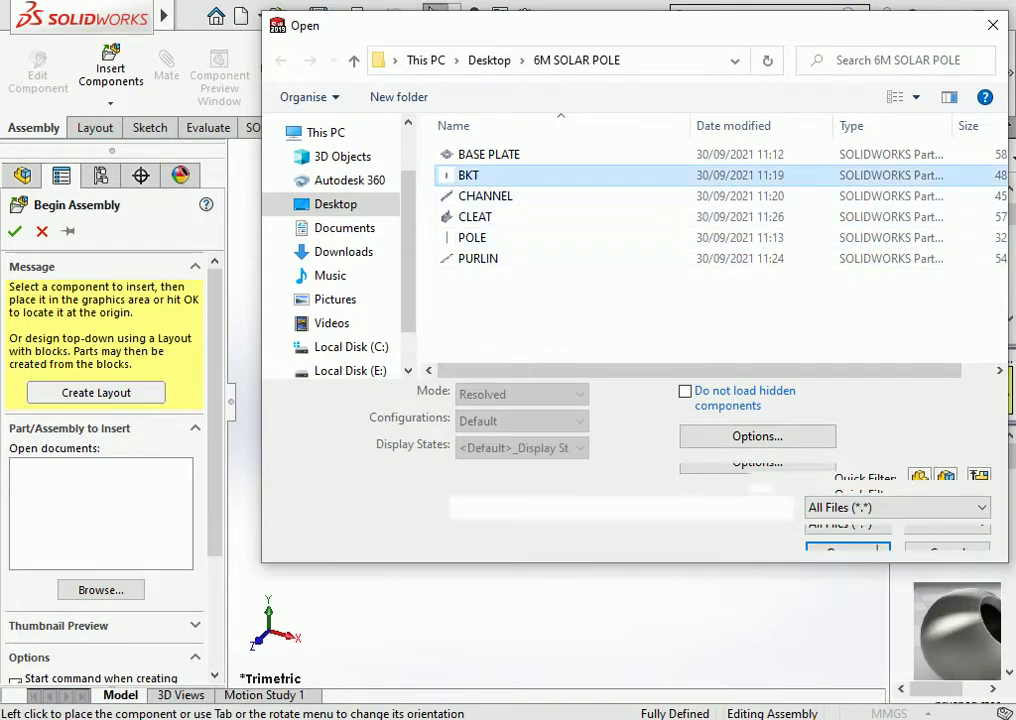
pyautogui.press('Return')
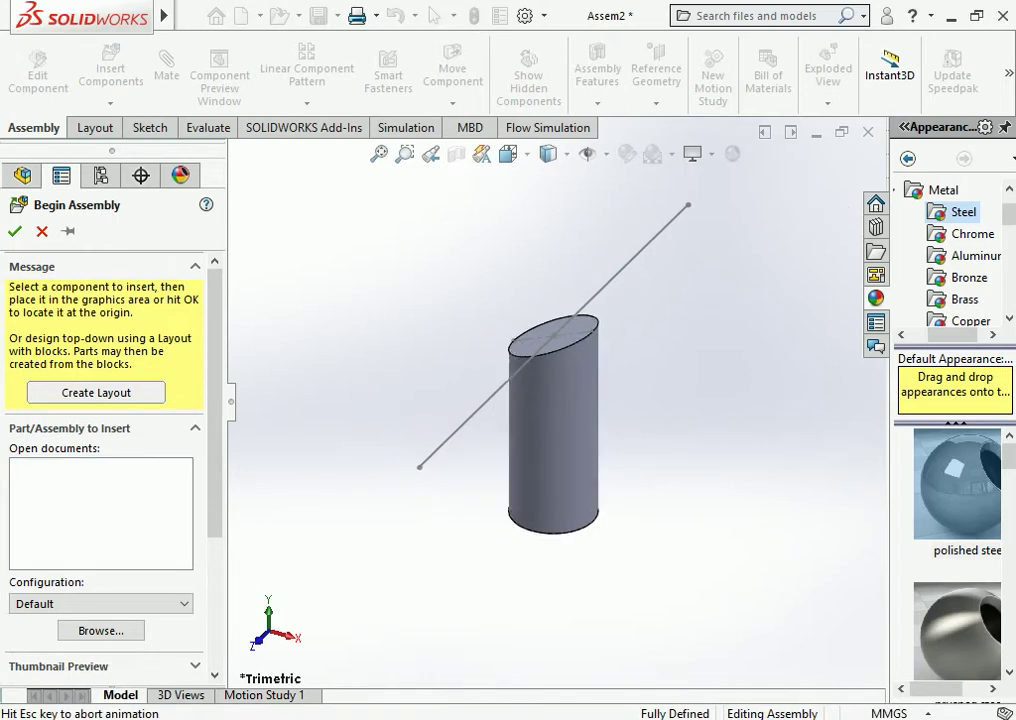
# Select the bracket's sketch line and choose to edit its sketch
pyautogui.moveTo(578, 470)
pyautogui.mouseDown(button='middle')
pyautogui.moveTo(530, 440)
pyautogui.moveTo(576, 445)
pyautogui.mouseUp(button='middle')
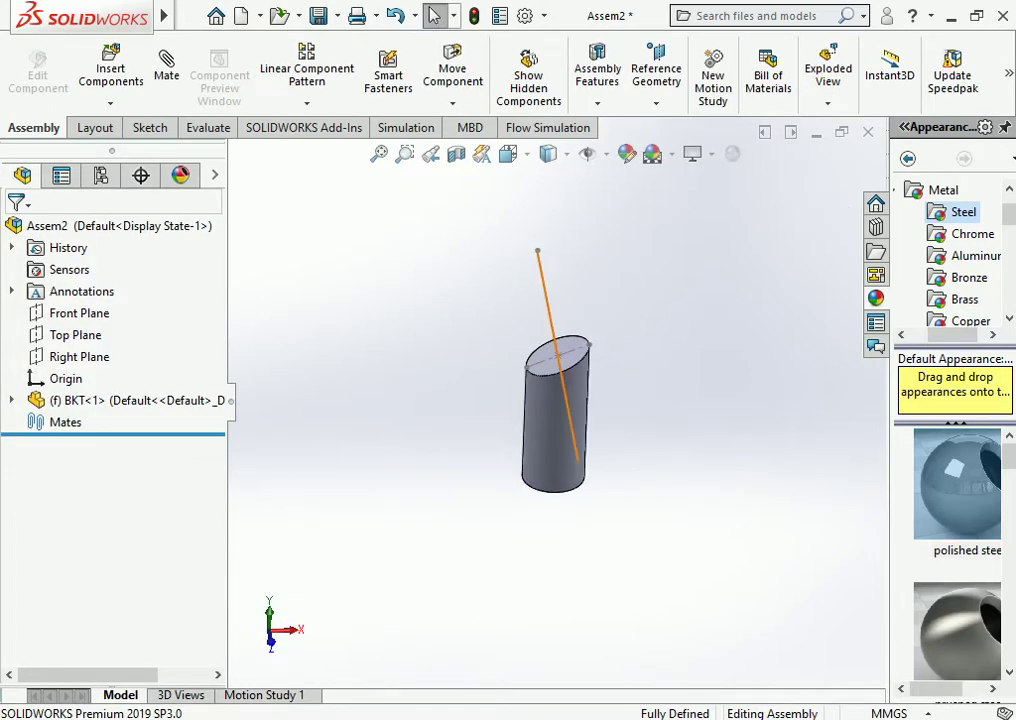
pyautogui.click(574, 440)
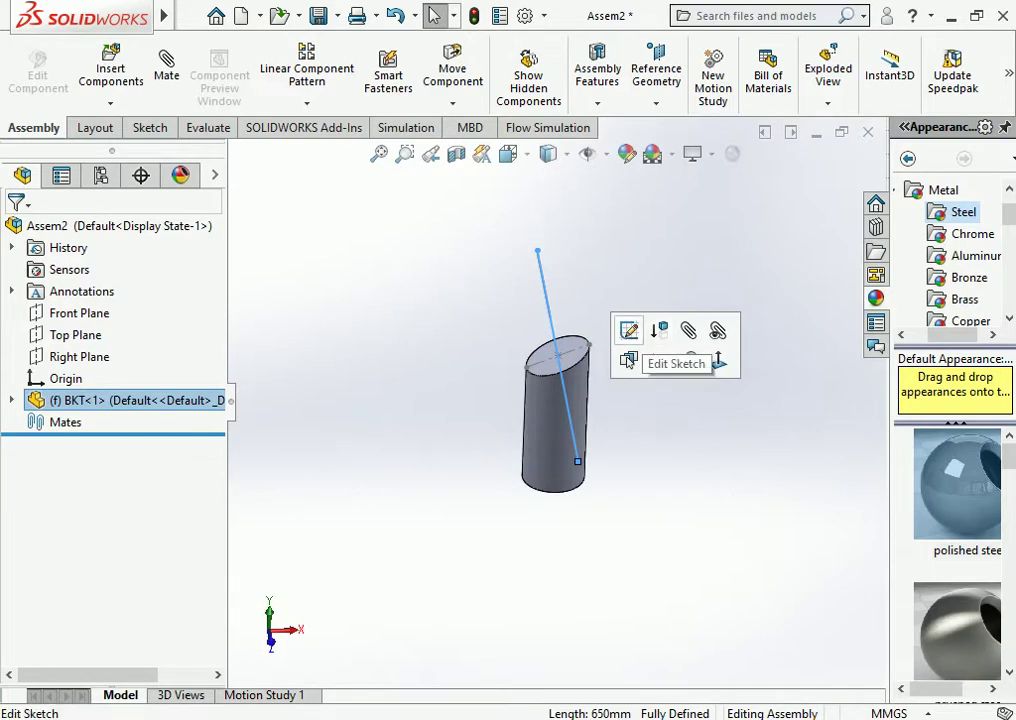
pyautogui.click(628, 330)
# Work through the save prompt, declining to overwrite BKT.SLDPRT, and close the Save As dialog
pyautogui.press('Return')
pyautogui.write('B')
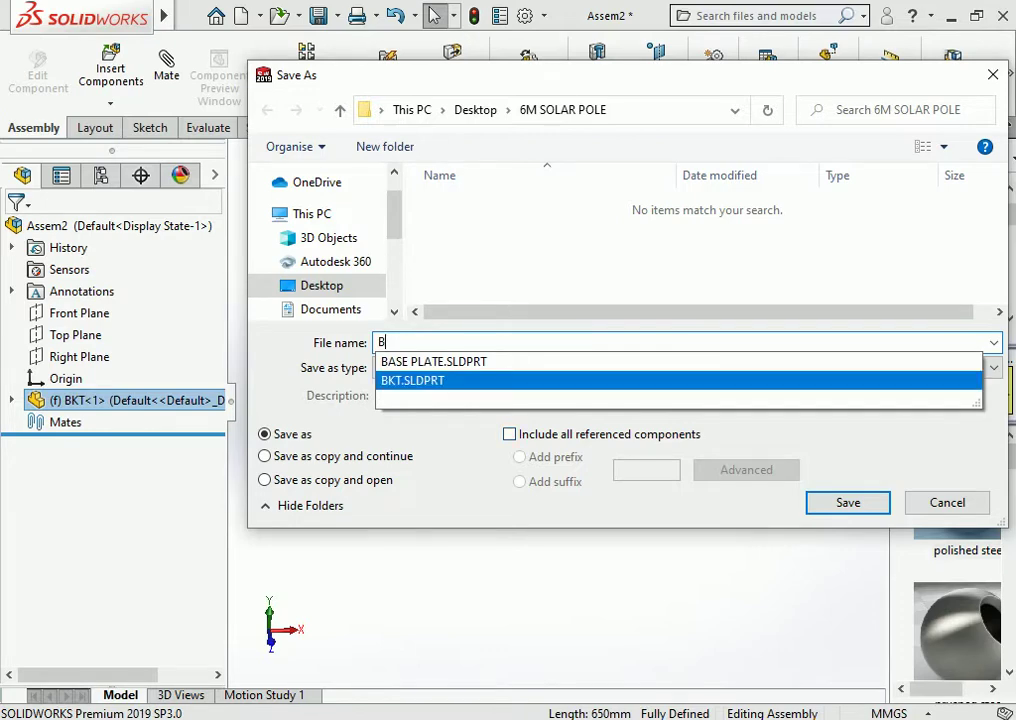
pyautogui.press('Return')
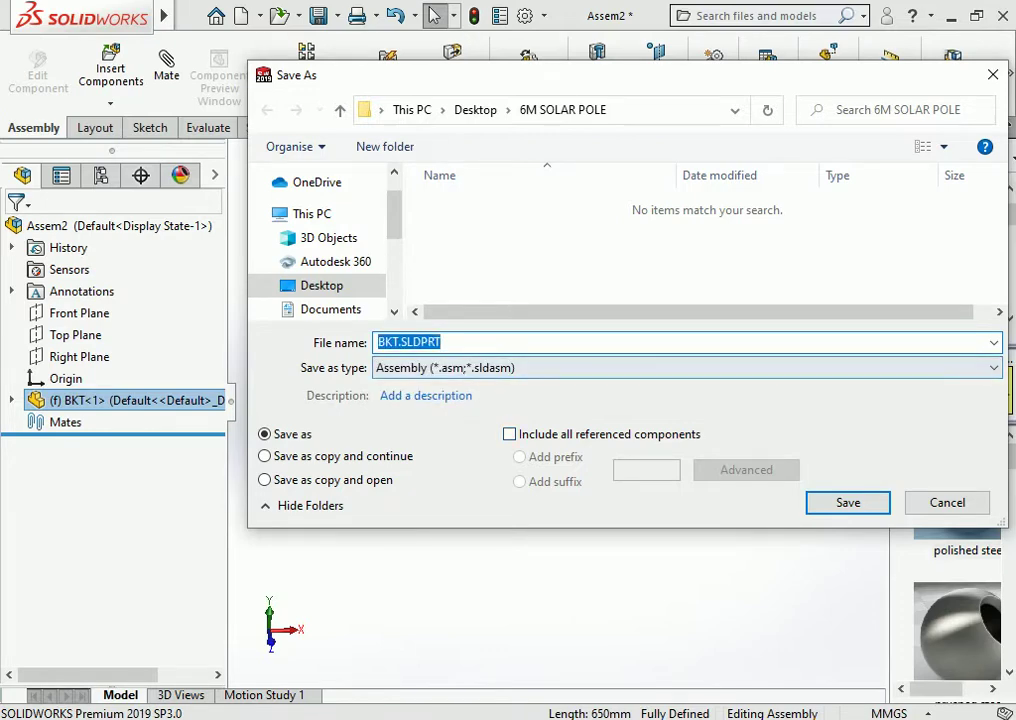
pyautogui.press('Return')
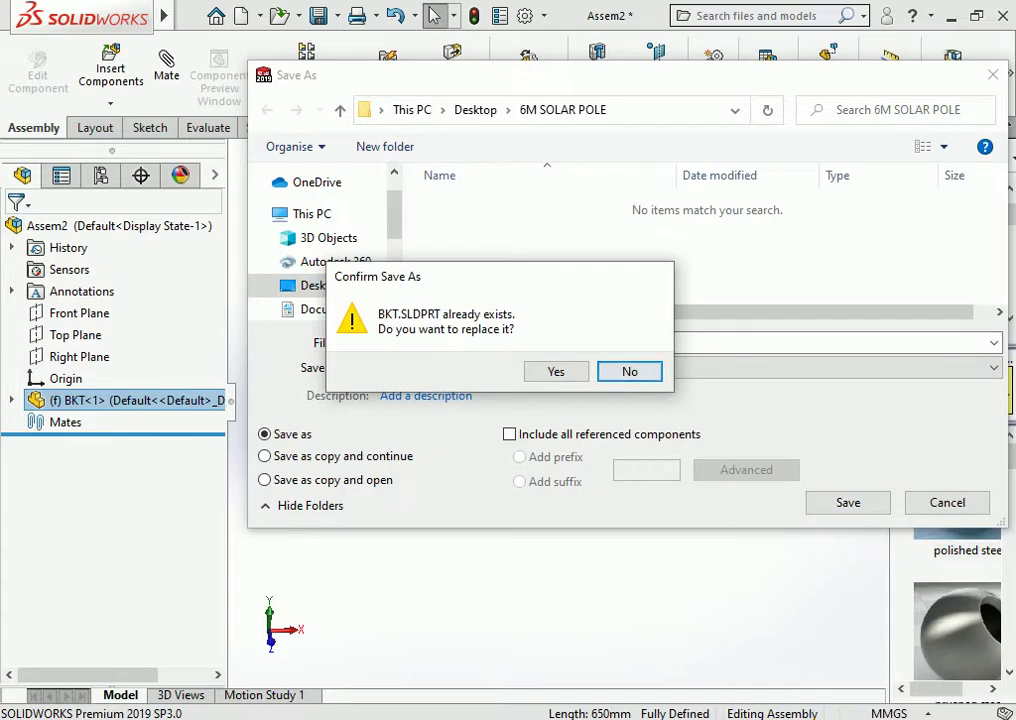
pyautogui.press('Return')
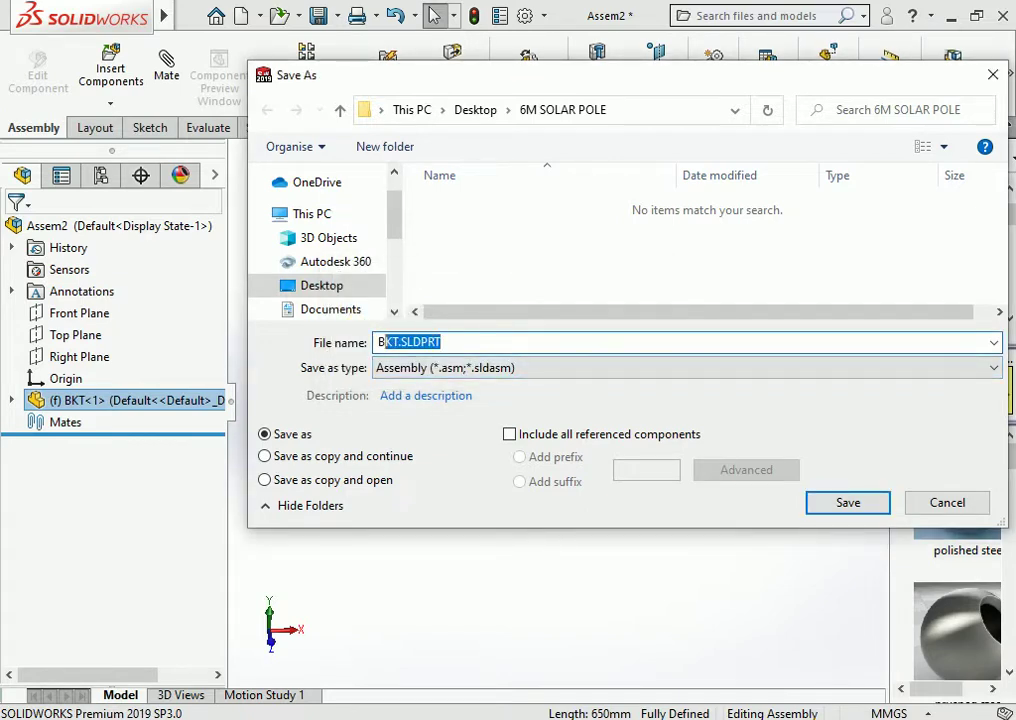
pyautogui.write('AS')
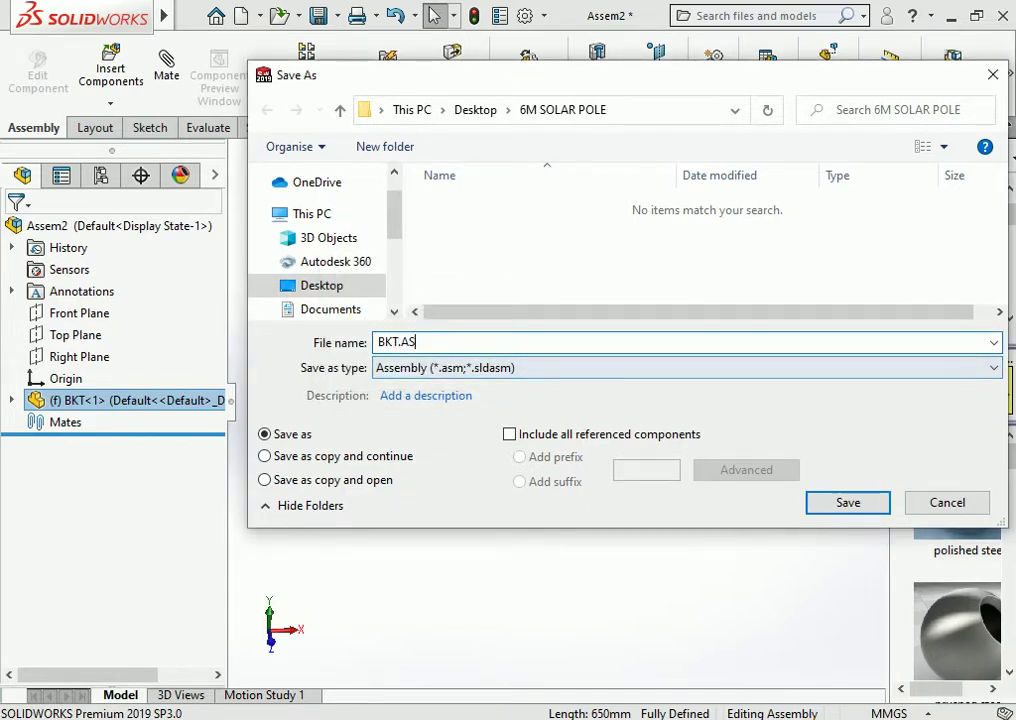
pyautogui.press('Return')
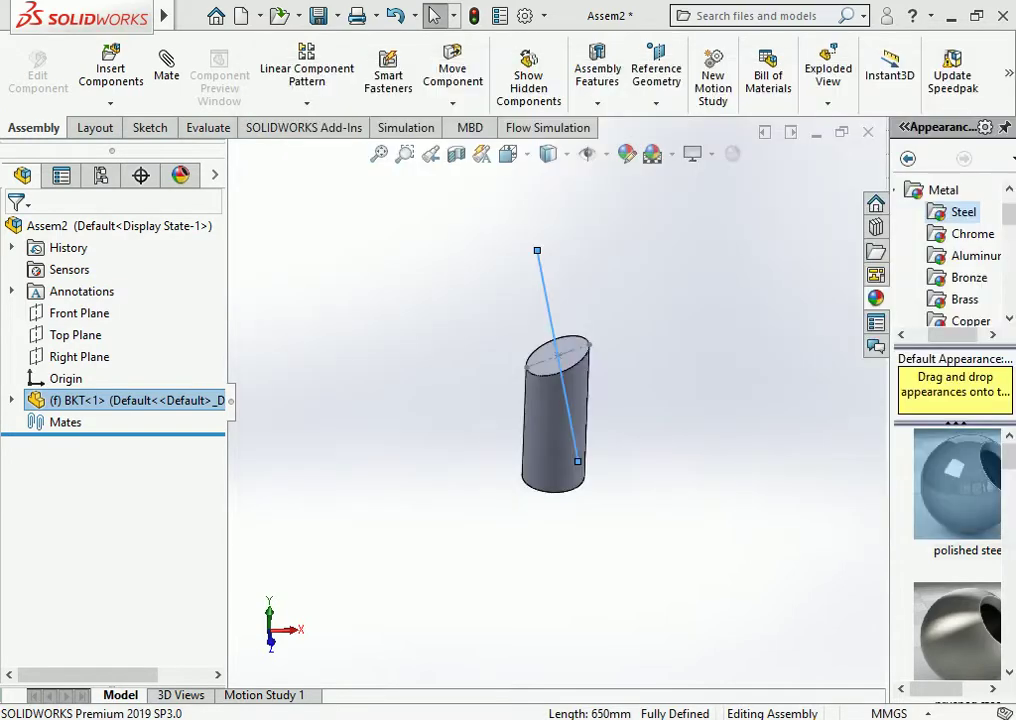
pyautogui.click(558, 355)
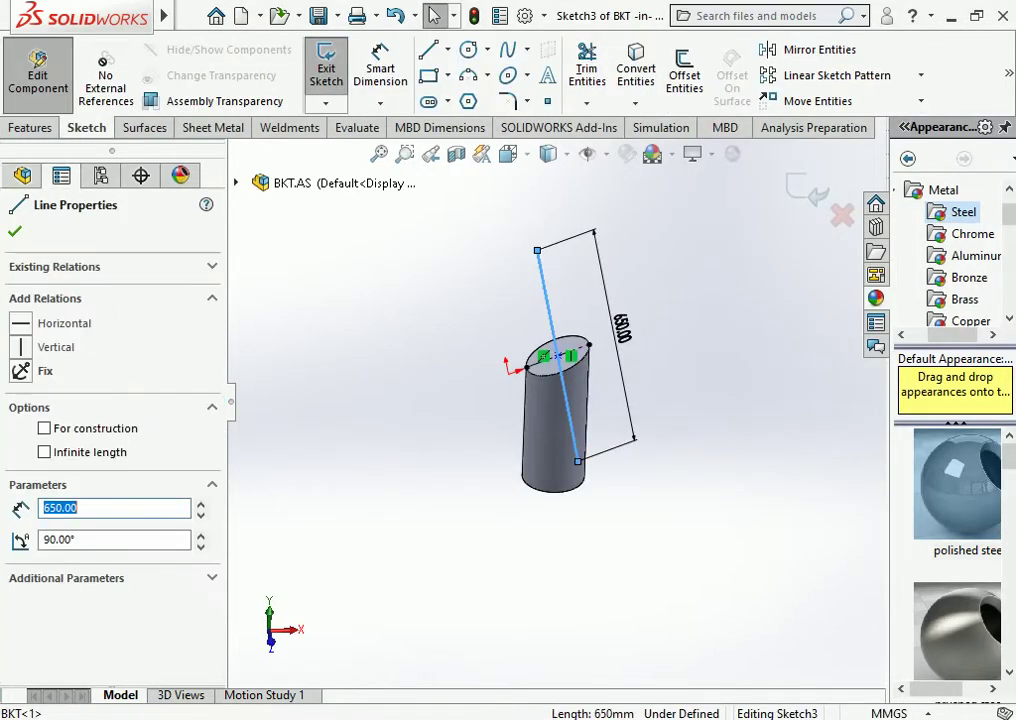
pyautogui.press('Delete')
pyautogui.press('Return')
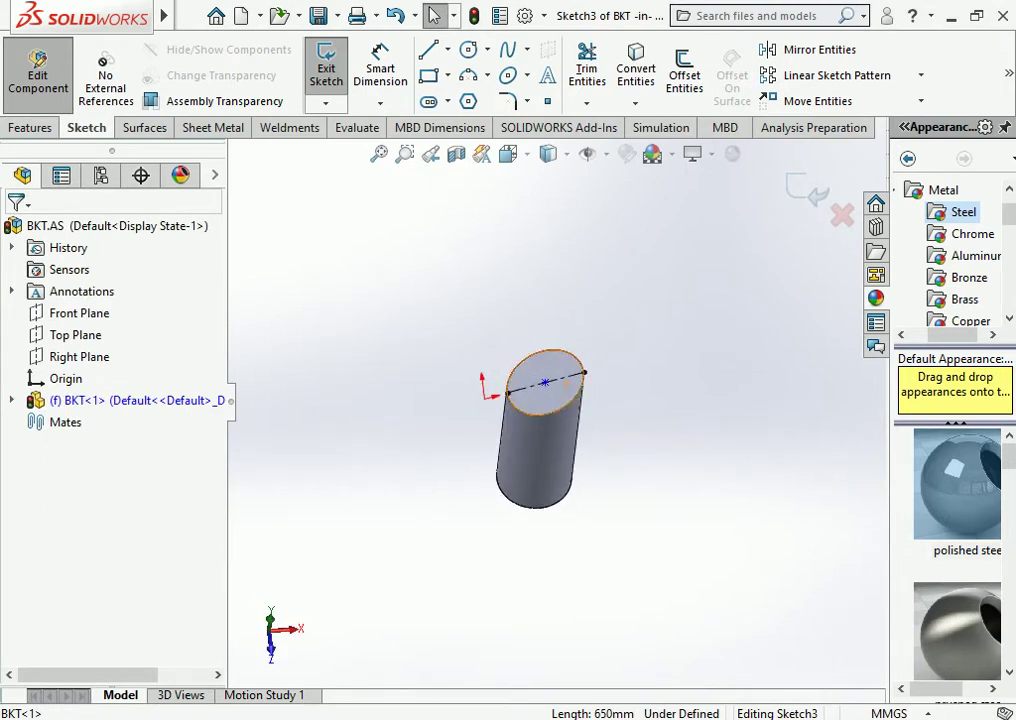
pyautogui.click(447, 49)
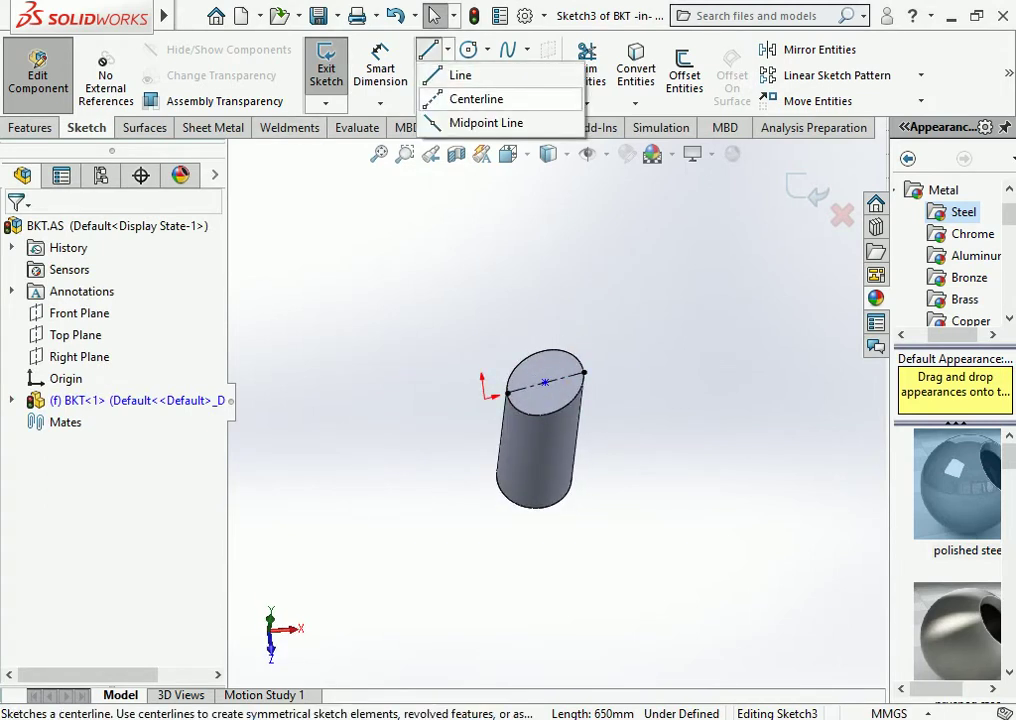
pyautogui.click(486, 122)
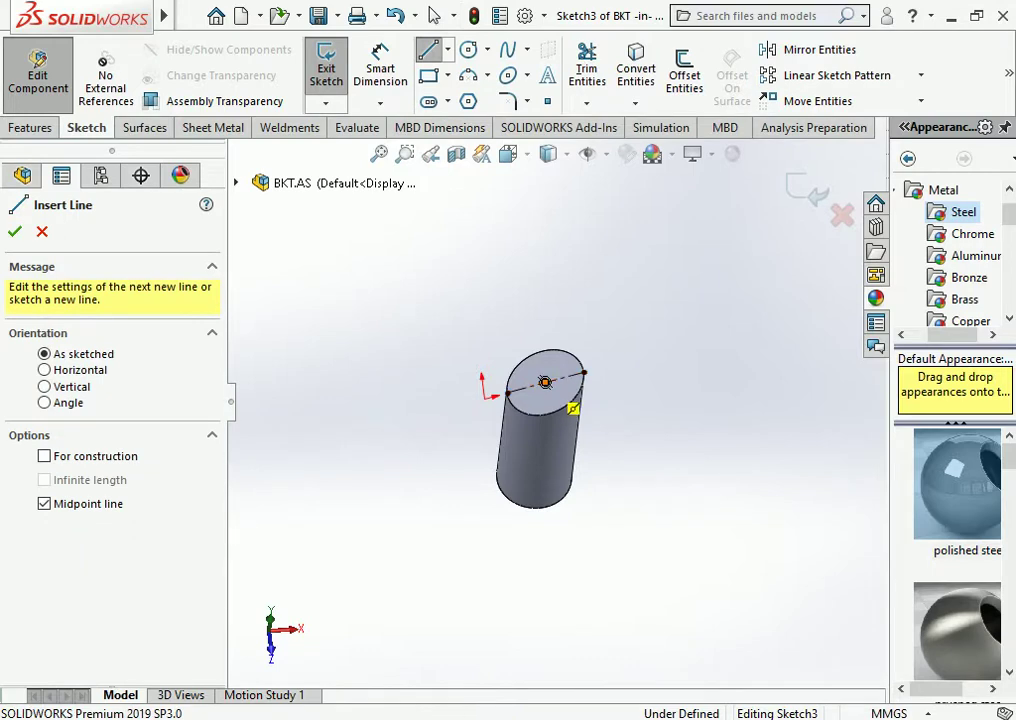
pyautogui.click(545, 382)
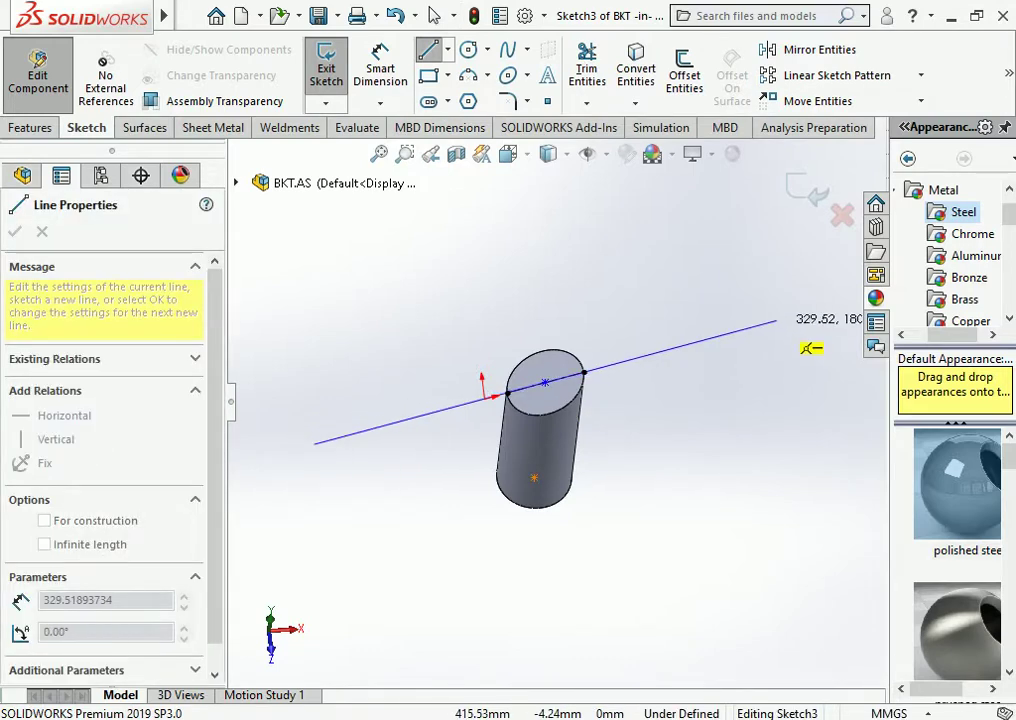
pyautogui.click(776, 321)
pyautogui.click(545, 382)
pyautogui.press('Escape')
pyautogui.click(380, 70)
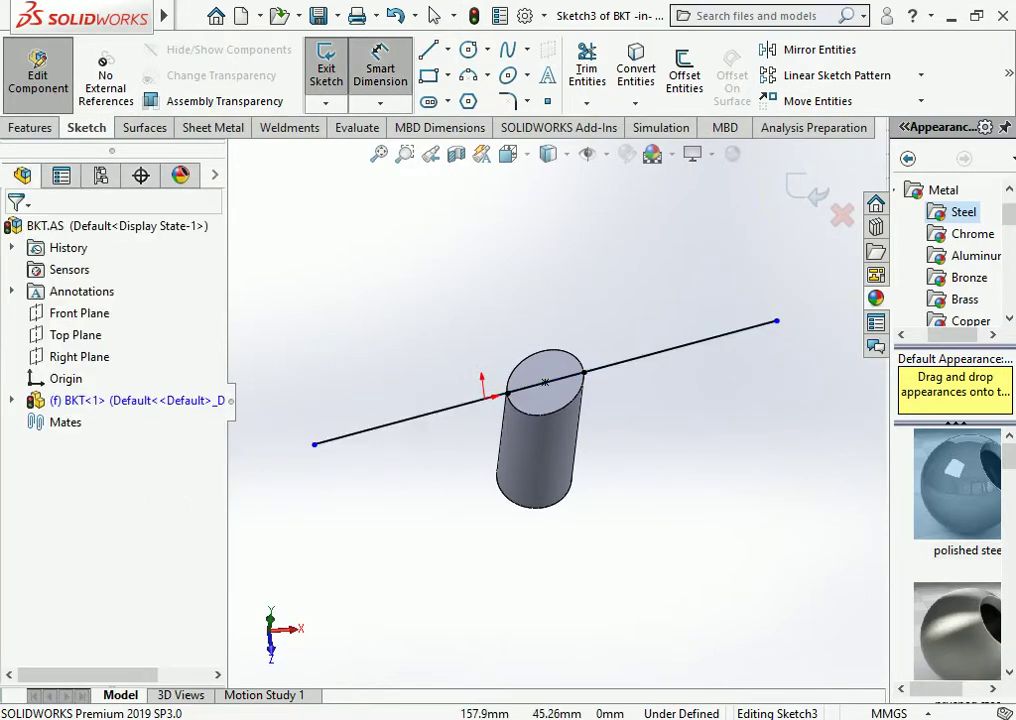
pyautogui.click(650, 355)
pyautogui.click(536, 305)
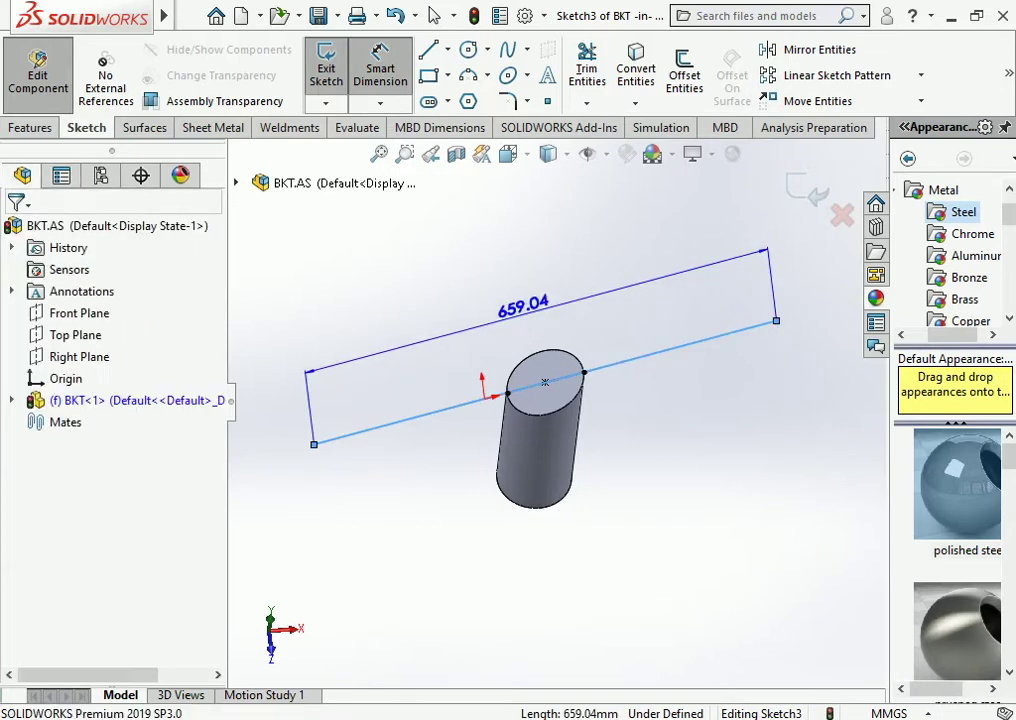
pyautogui.write('6')
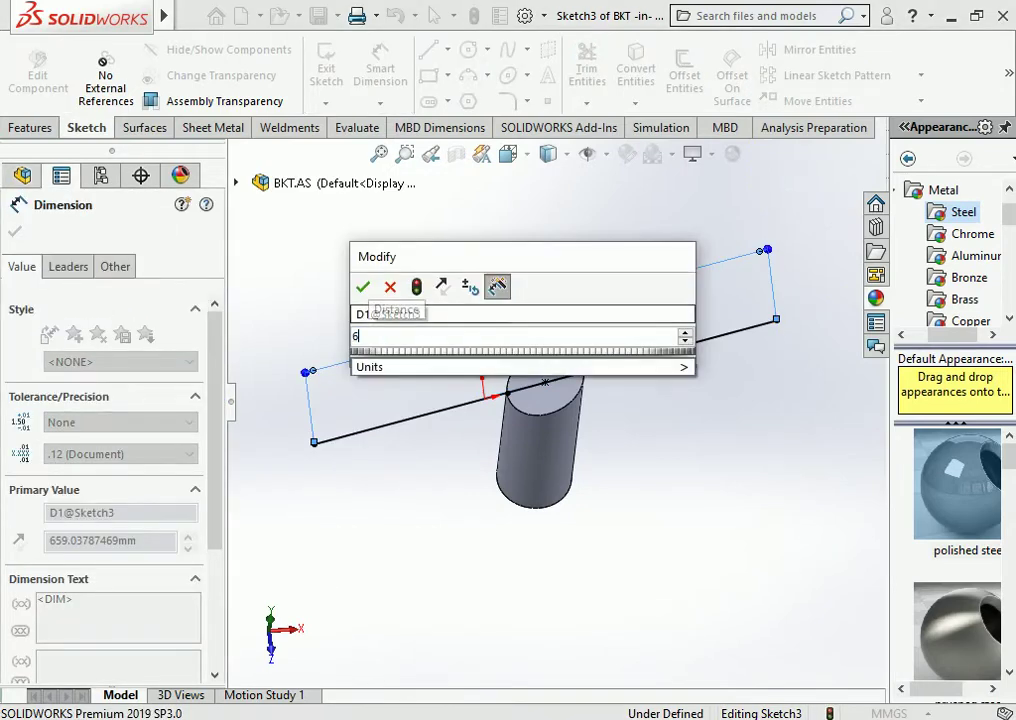
pyautogui.write('5')
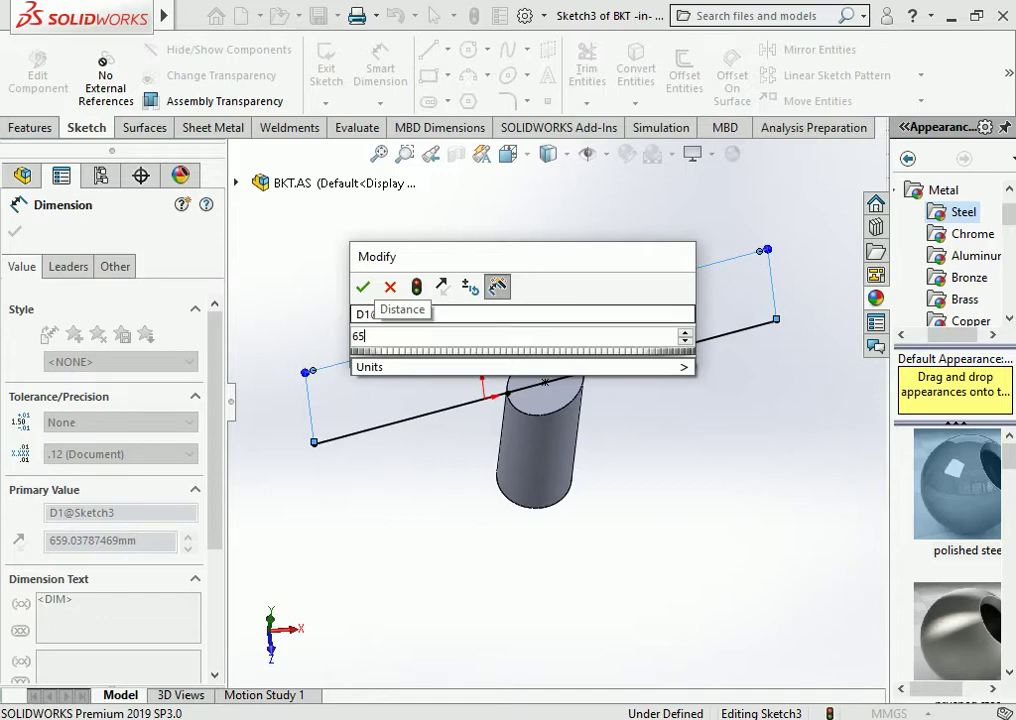
pyautogui.click(390, 287)
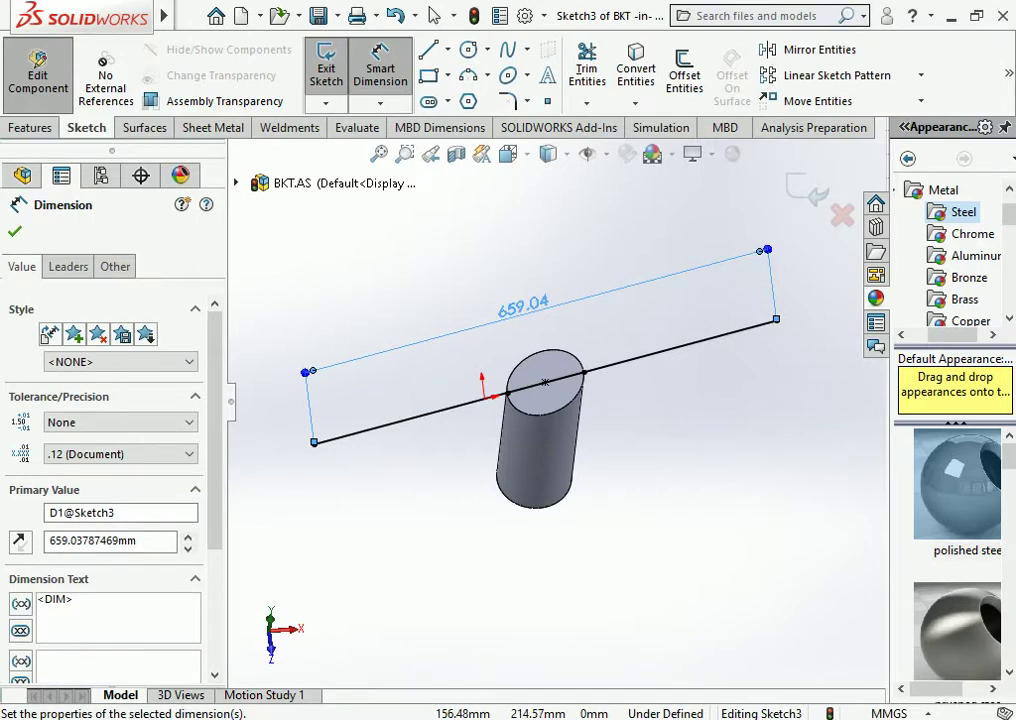
pyautogui.press('Escape')
pyautogui.press('Escape')
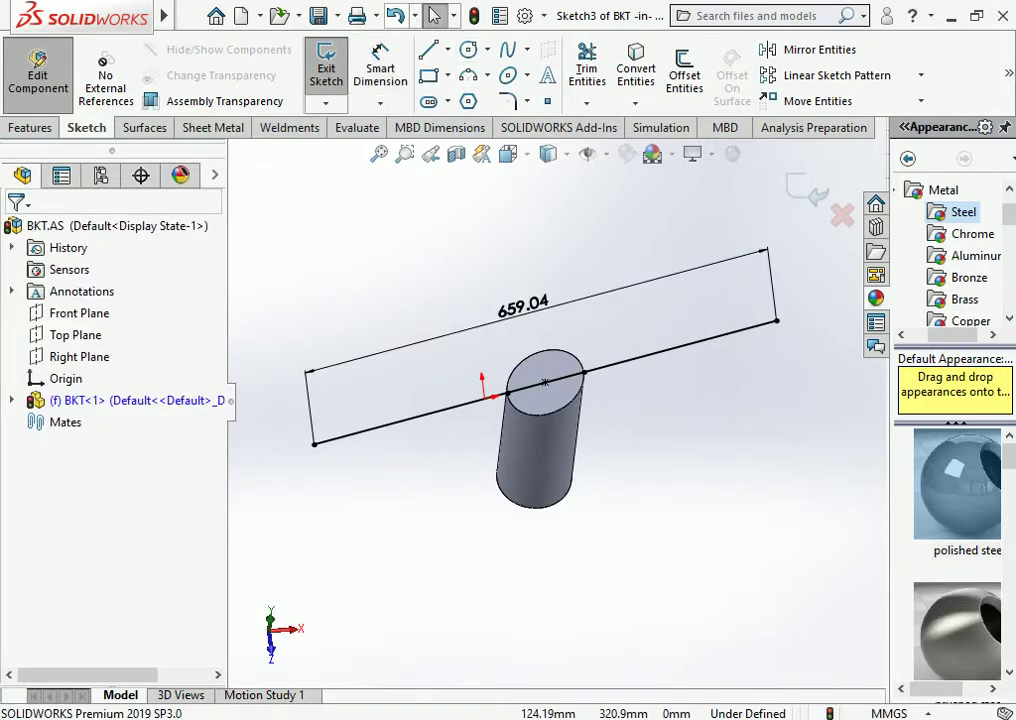
pyautogui.click(400, 421)
pyautogui.press('Delete')
pyautogui.hotkey('ctrl', 'z')
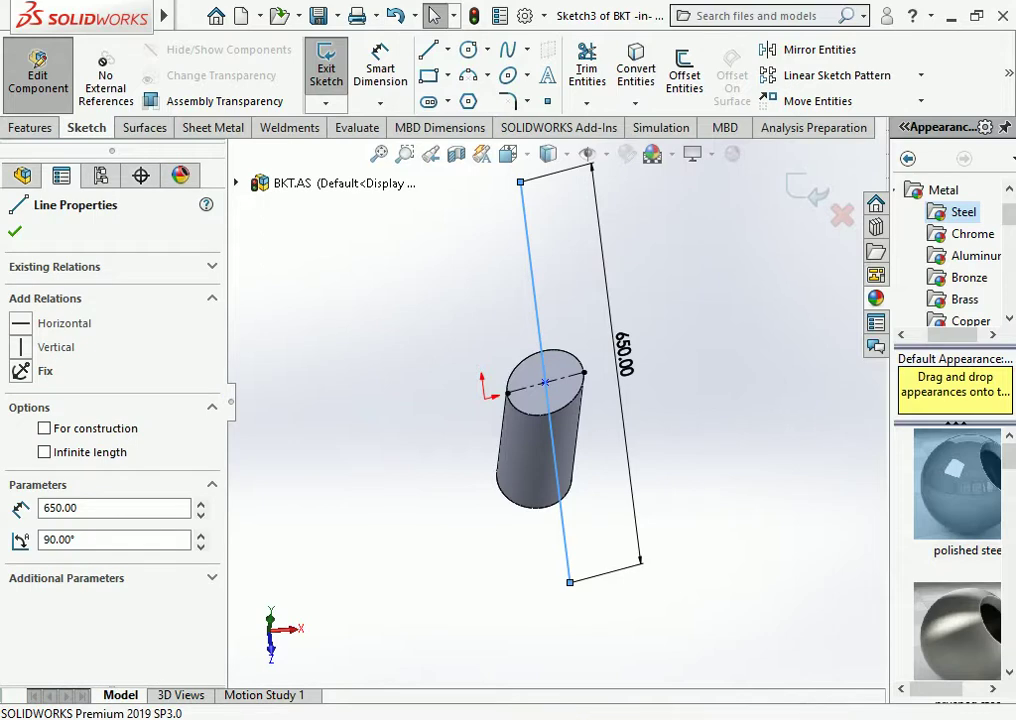
# Delete the 650 mm line and draw a midpoint line centred on the pole's top face
pyautogui.press('Delete')
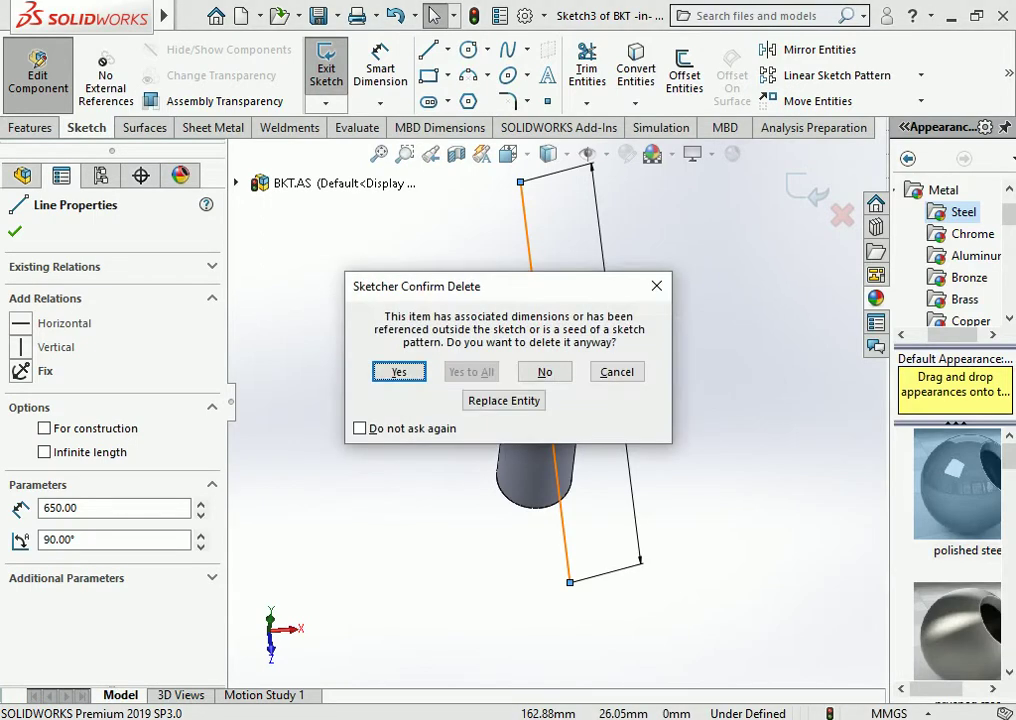
pyautogui.click(397, 370)
pyautogui.press('l')
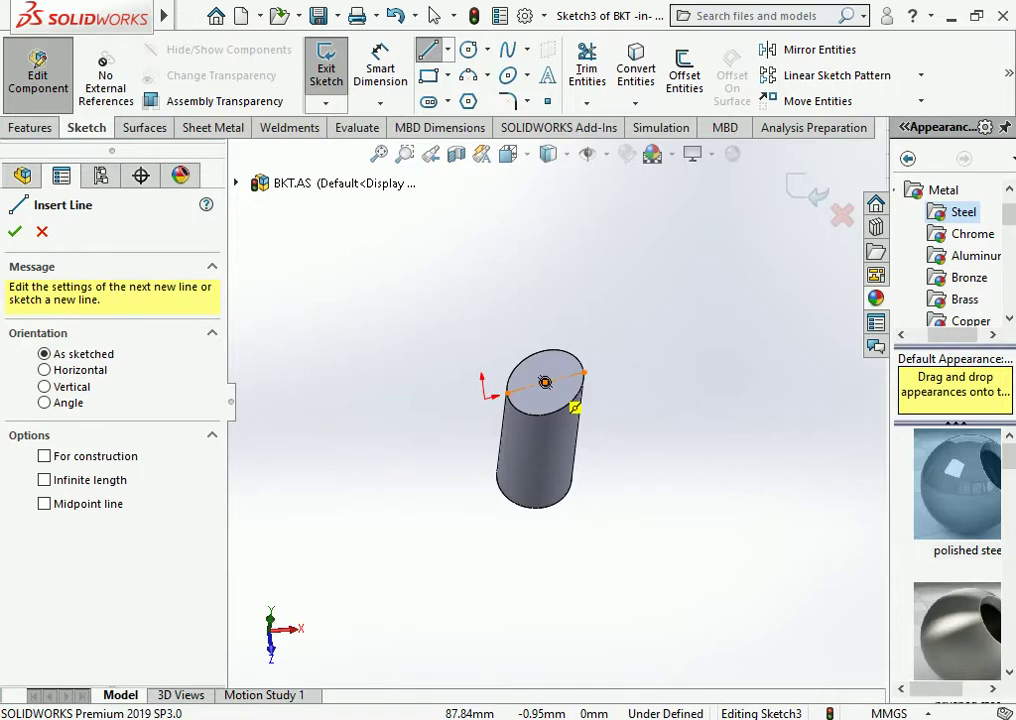
pyautogui.click(545, 382)
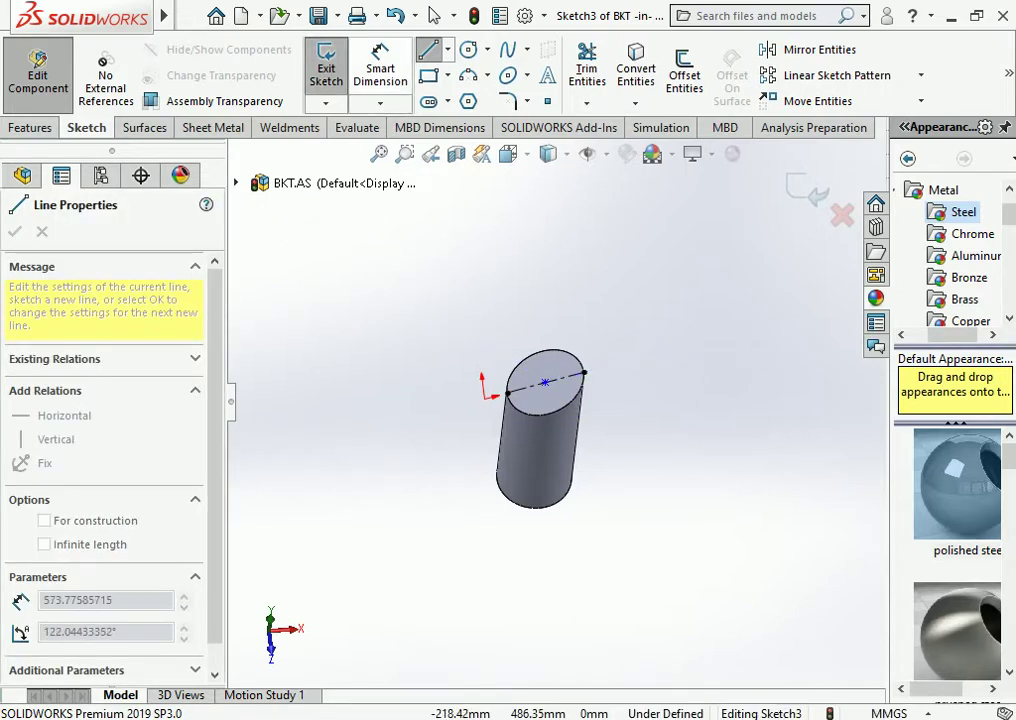
pyautogui.click(447, 49)
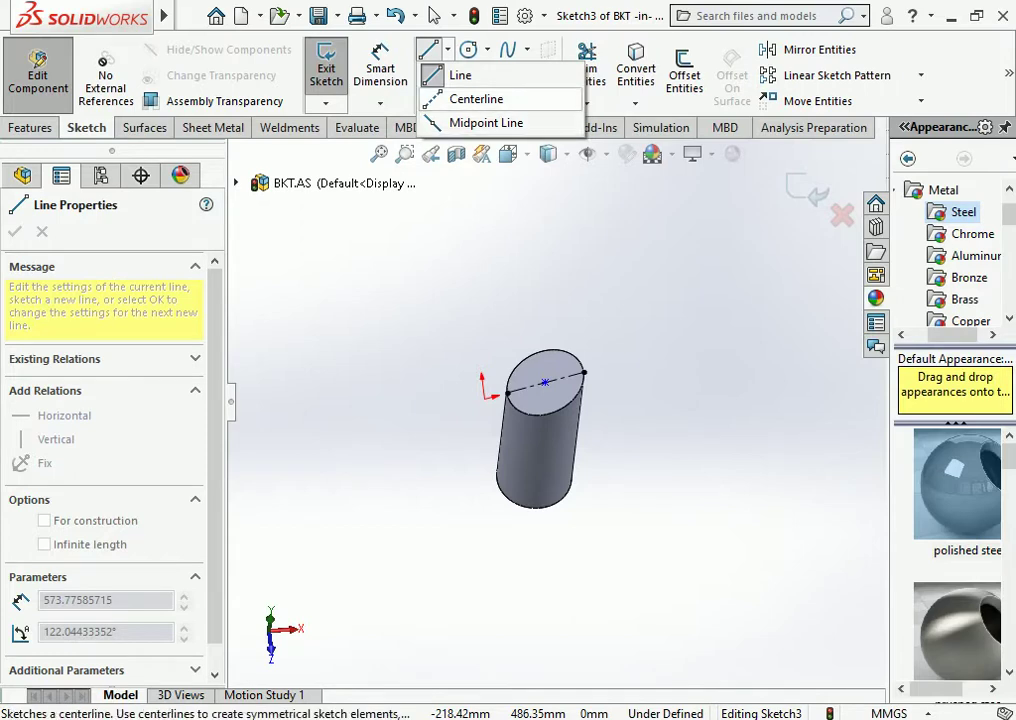
pyautogui.click(470, 122)
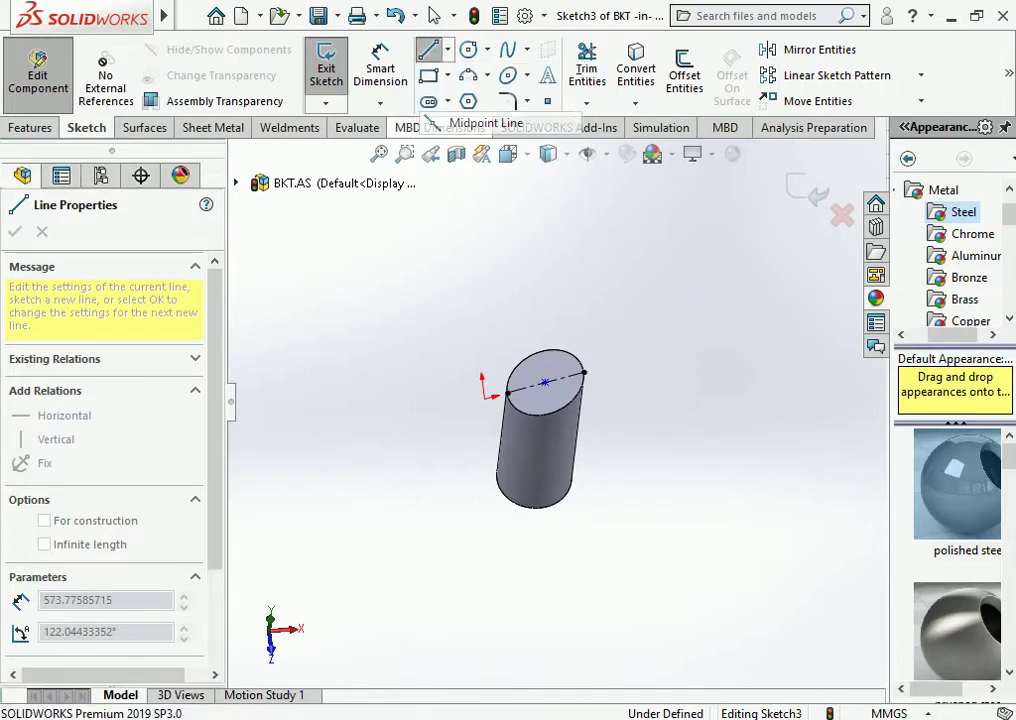
pyautogui.click(545, 383)
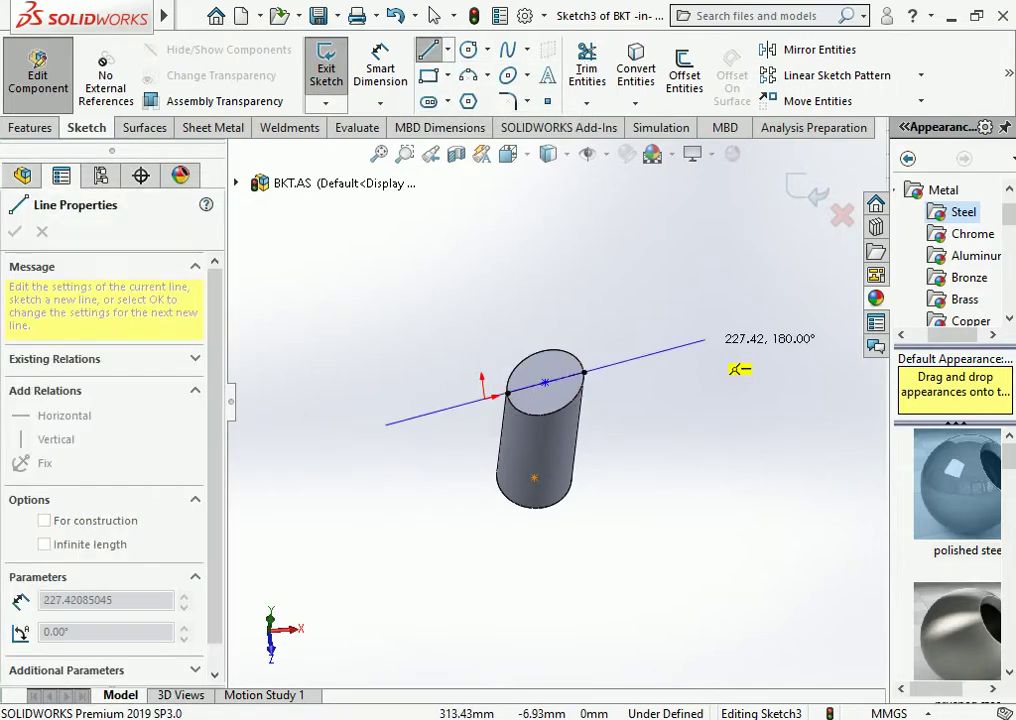
pyautogui.click(705, 341)
pyautogui.press('Escape')
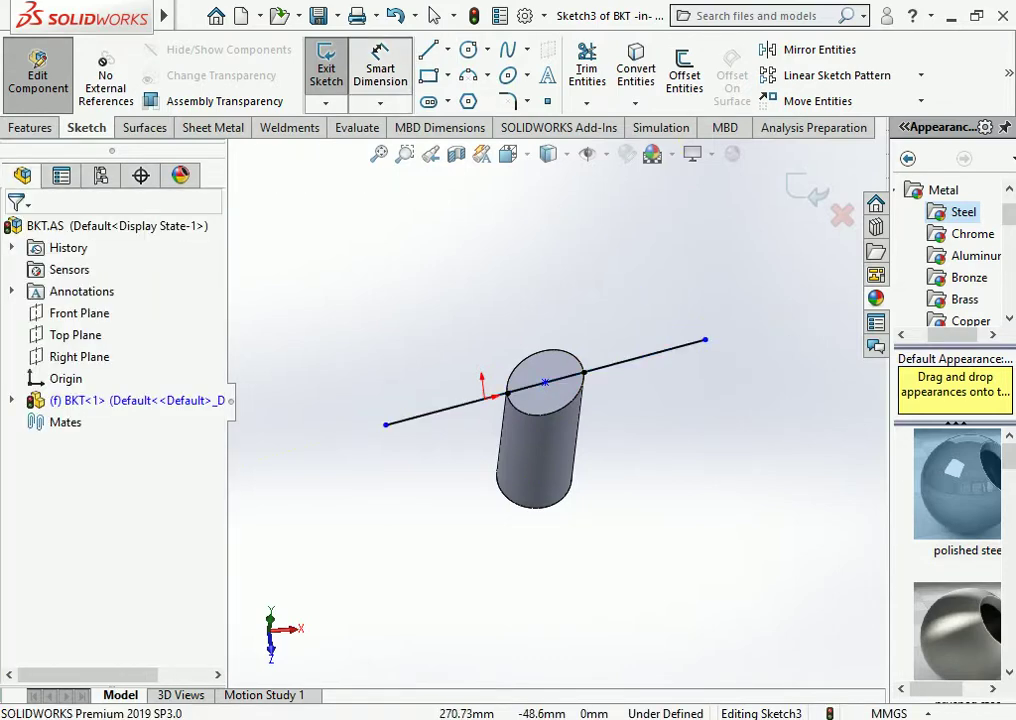
# Dimension the new centred line's length at 454.84 mm
pyautogui.click(440, 411)
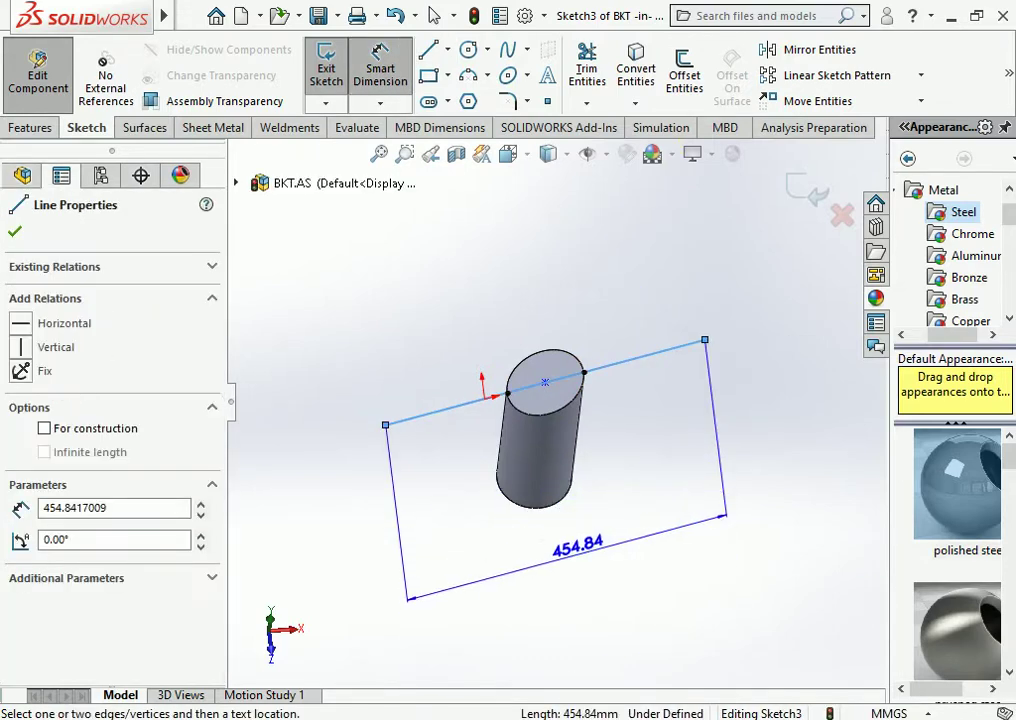
pyautogui.click(577, 548)
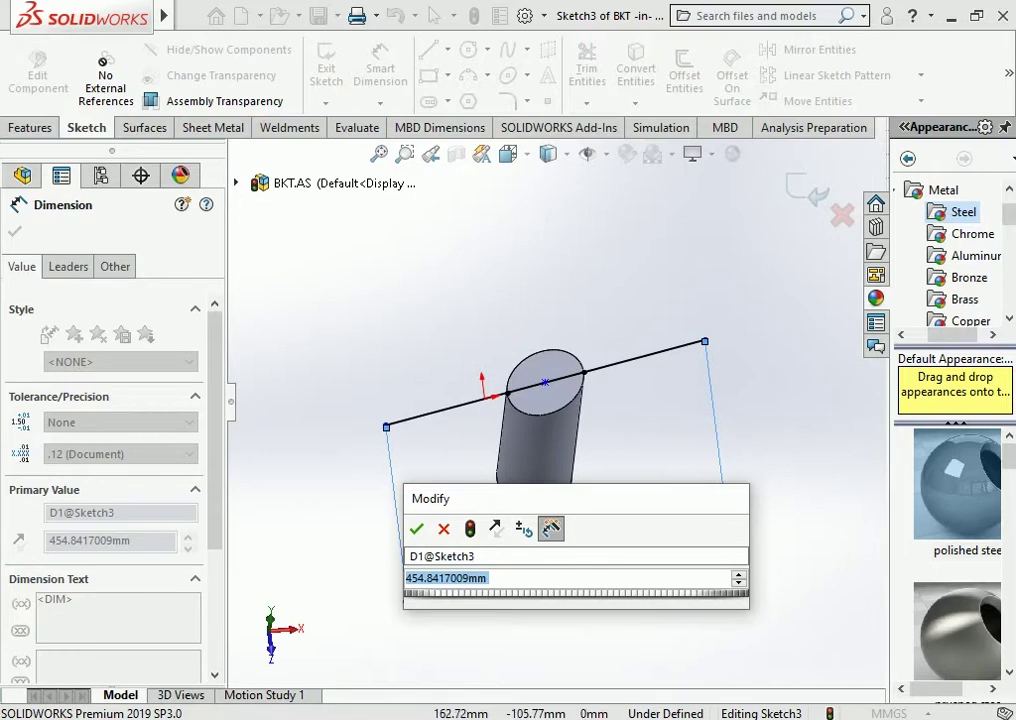
pyautogui.moveTo(600, 300); pyautogui.dragTo(606, 285, button='middle')
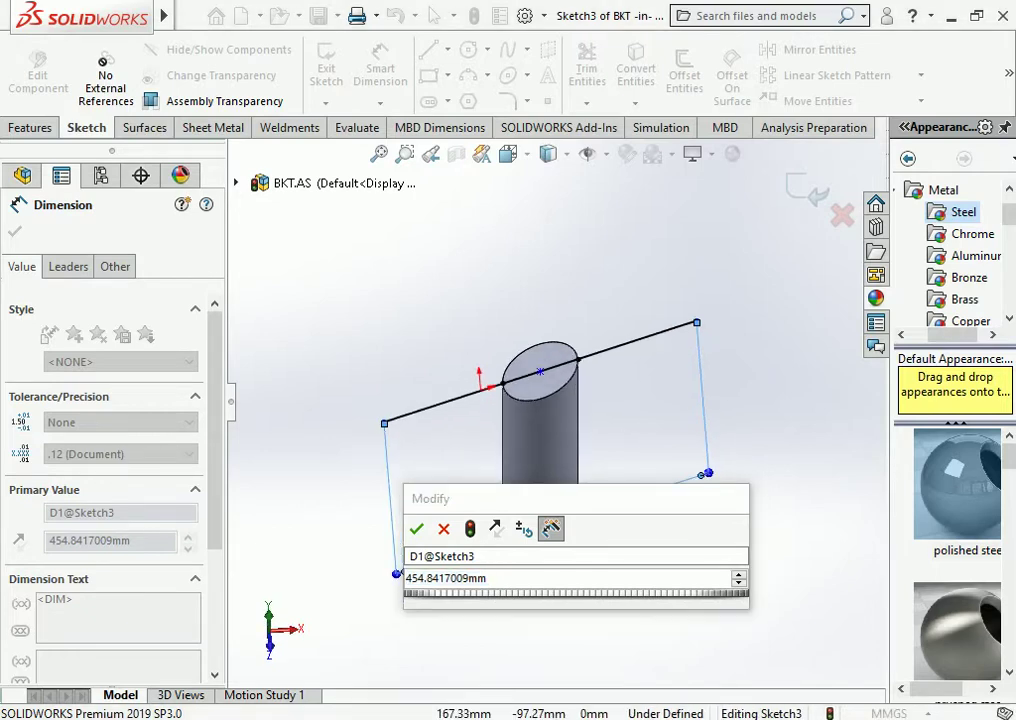
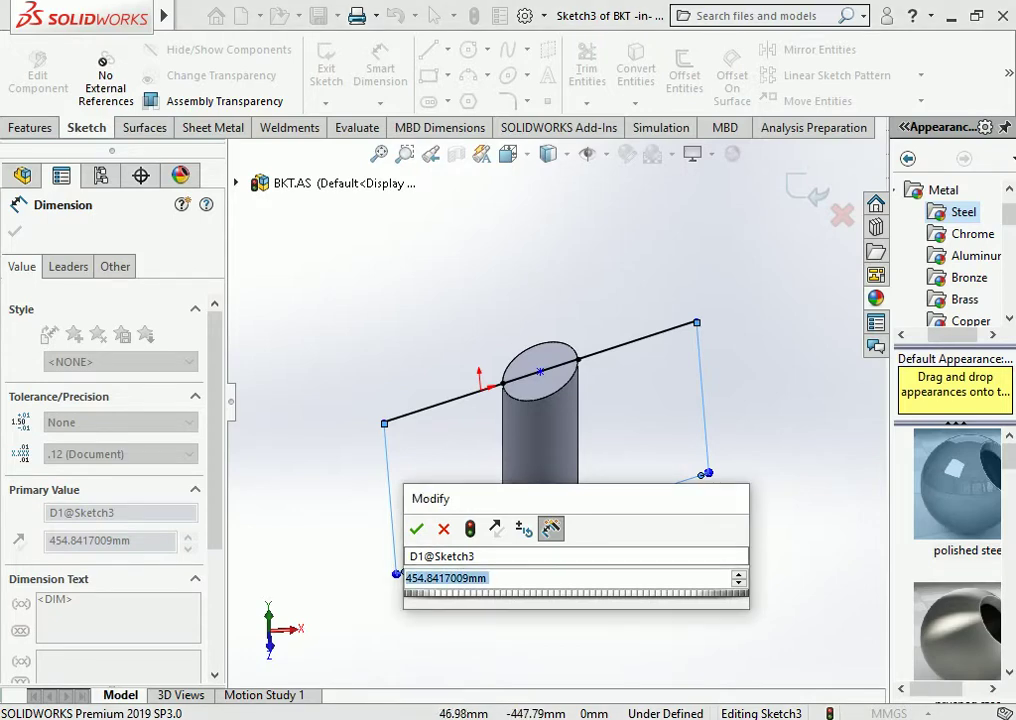
# Set the sketch line's offset dimension to 500 mm and slide its sketch point along the line
pyautogui.write('500')
pyautogui.press('Return')
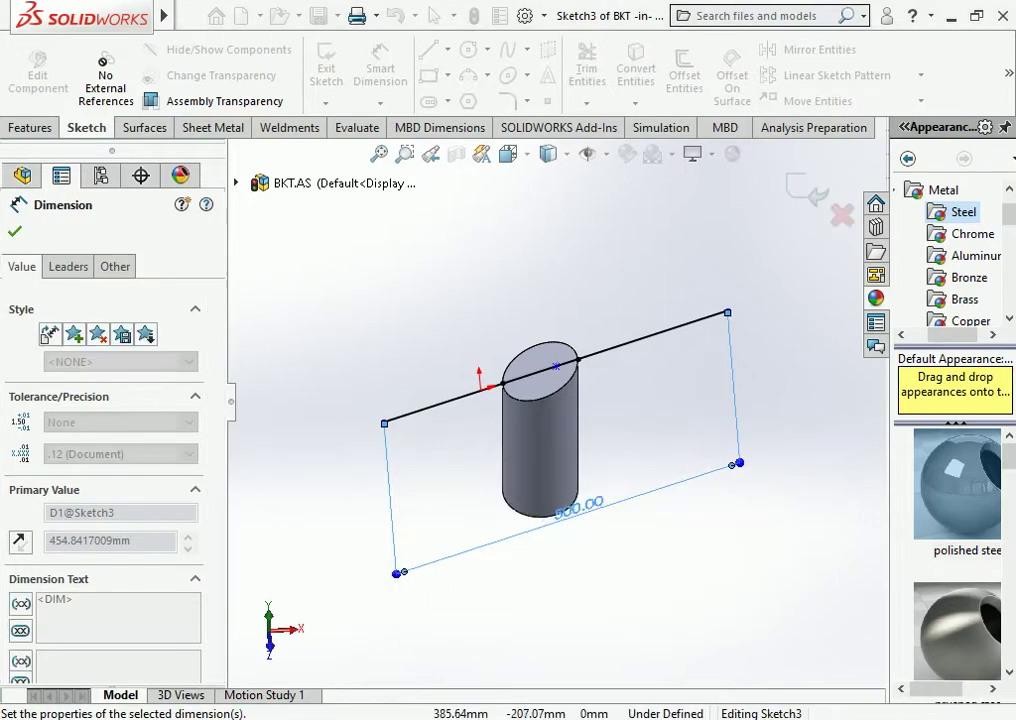
pyautogui.press('Escape')
pyautogui.scroll(-5, 556, 357)
pyautogui.scroll(1, 556, 357)
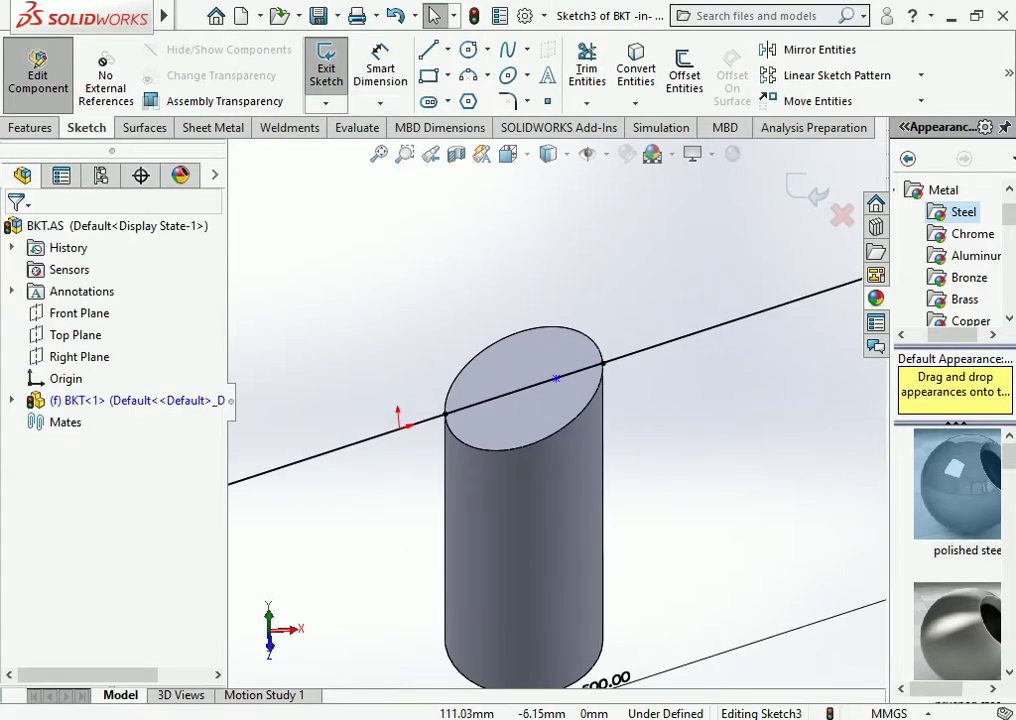
pyautogui.moveTo(556, 378); pyautogui.dragTo(506, 395)
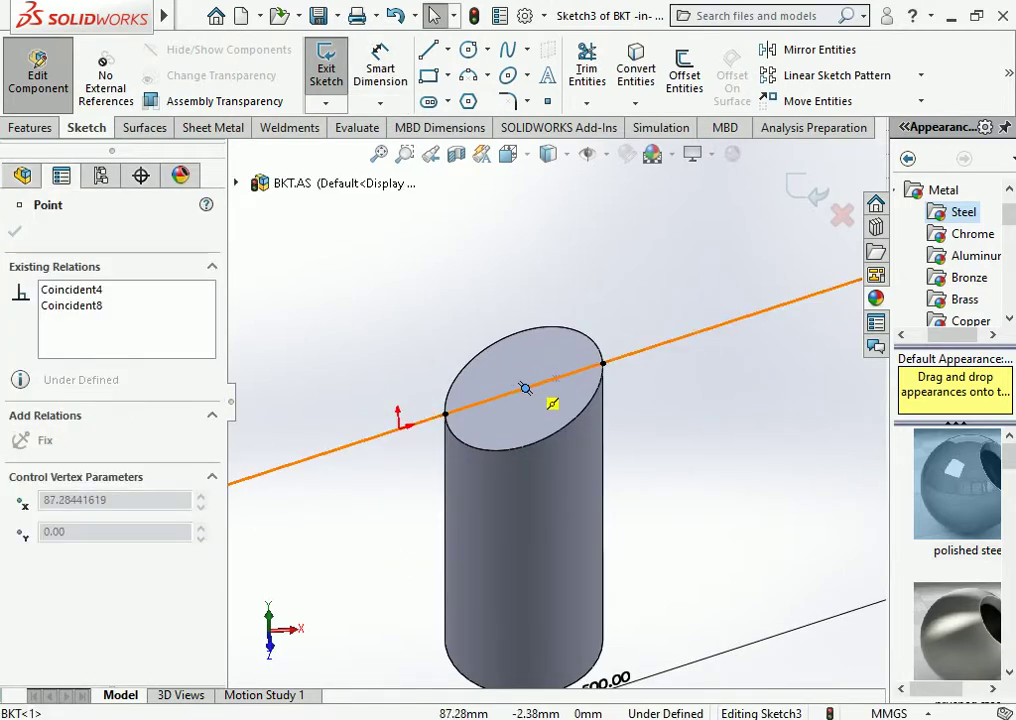
pyautogui.press('Escape')
pyautogui.moveTo(525, 388); pyautogui.dragTo(560, 420, button='middle')
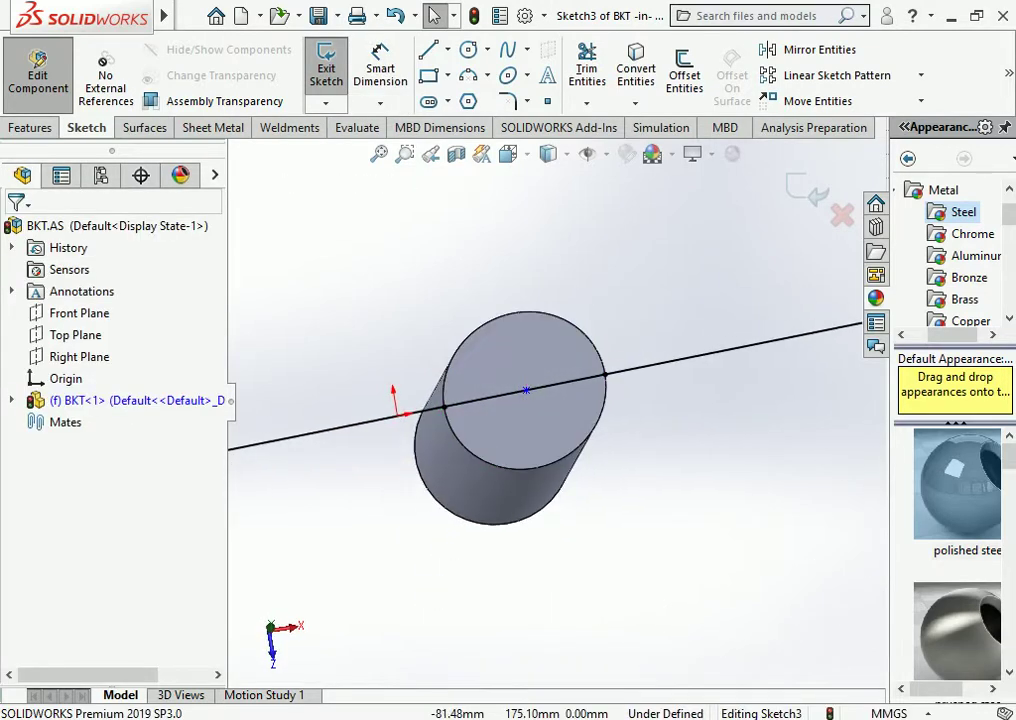
# Draw a construction centerline across the circle on the pole top
pyautogui.click(447, 49)
pyautogui.click(470, 100)
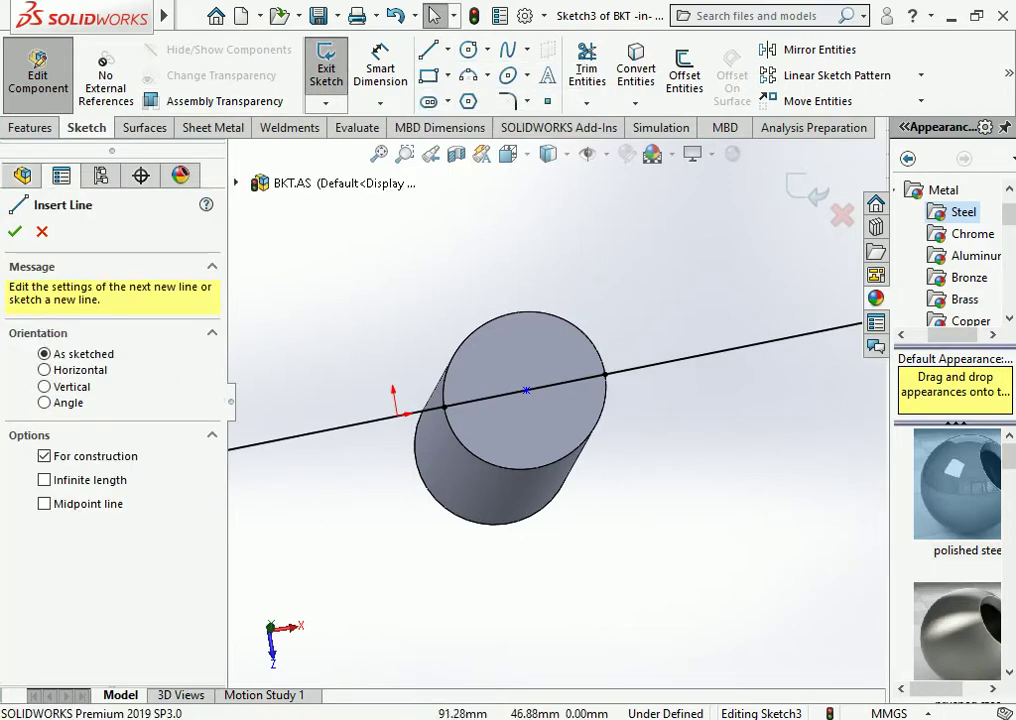
pyautogui.click(512, 313)
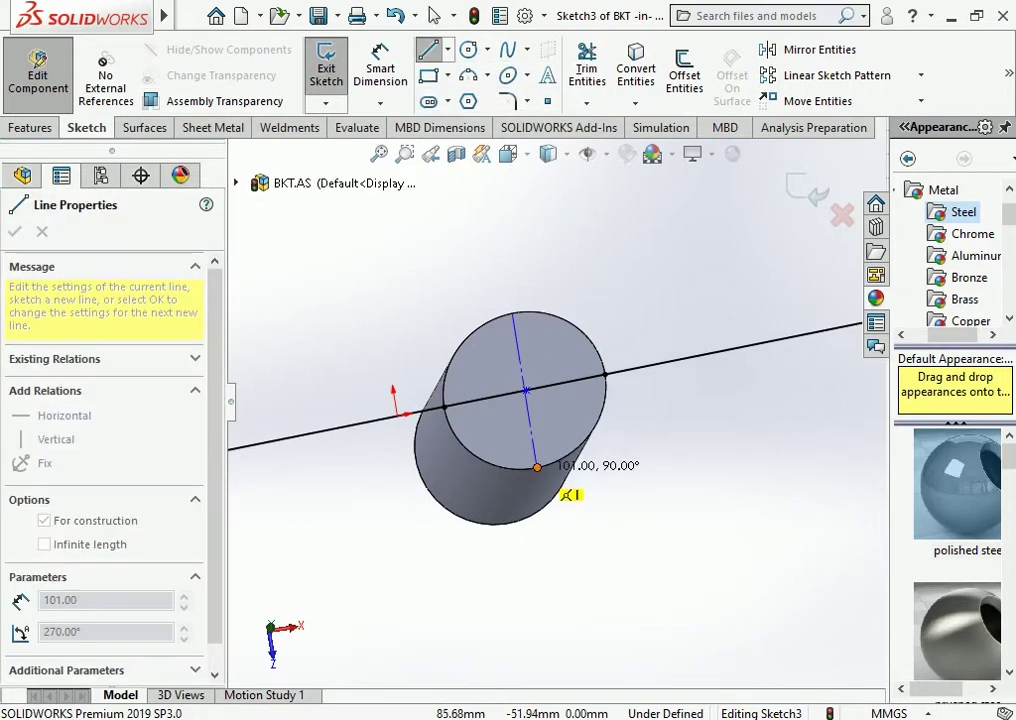
pyautogui.click(537, 467)
pyautogui.press('Escape')
pyautogui.moveTo(525, 390); pyautogui.dragTo(551, 407)
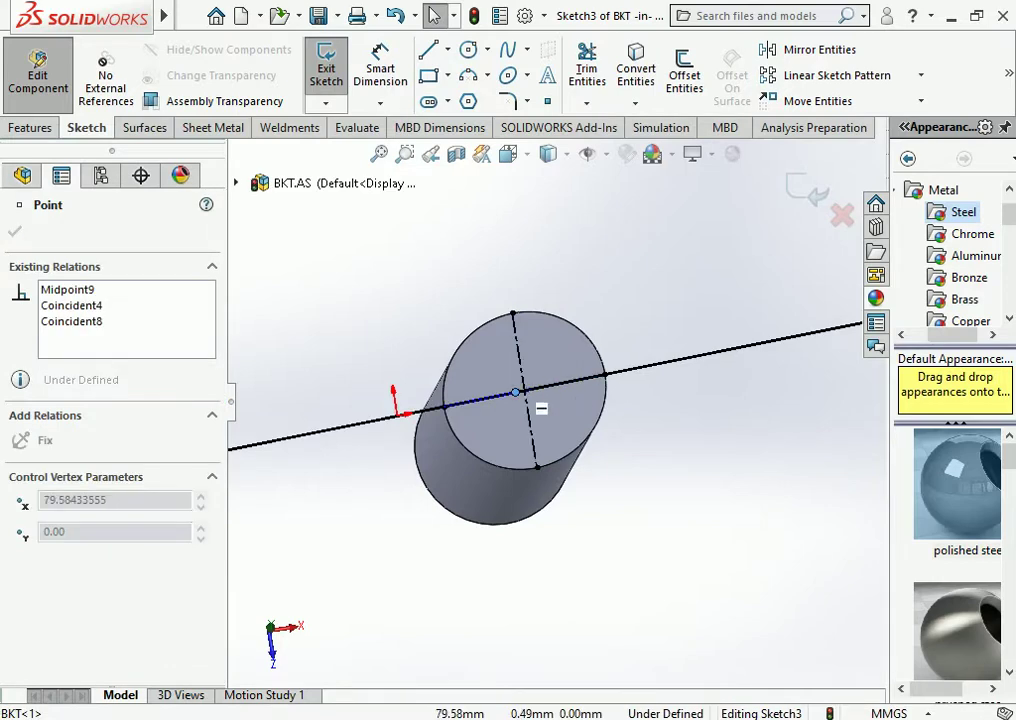
pyautogui.press('Escape')
# View the pole from the side and exit the sketch
pyautogui.scroll(5, 525, 380)
pyautogui.scroll(3, 540, 400)
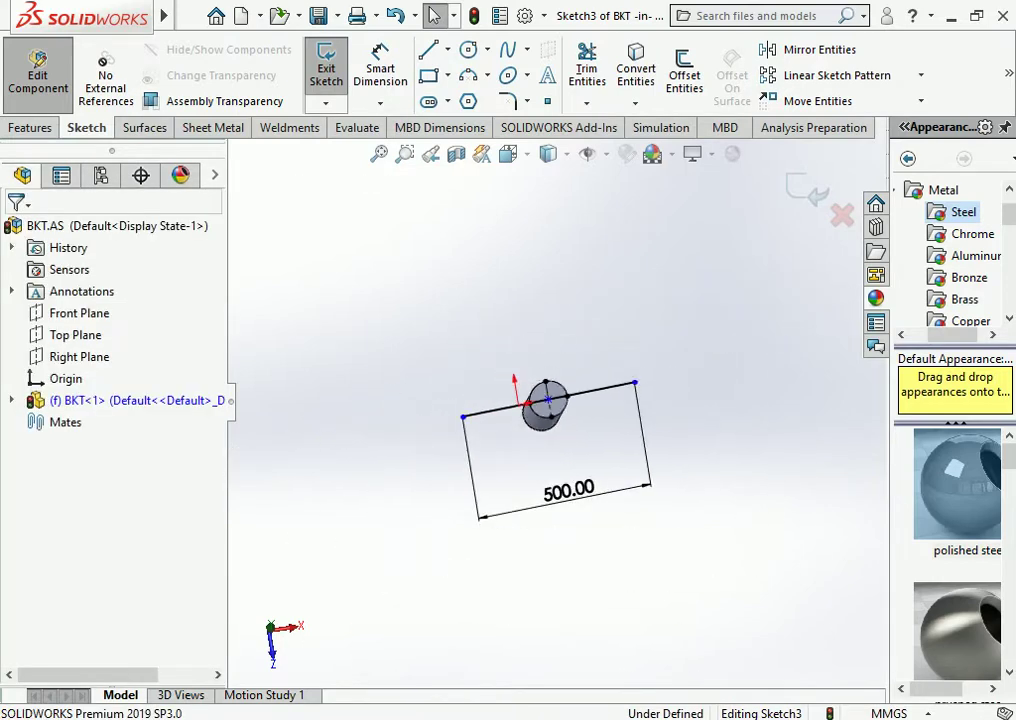
pyautogui.moveTo(540, 400); pyautogui.dragTo(540, 375, button='middle')
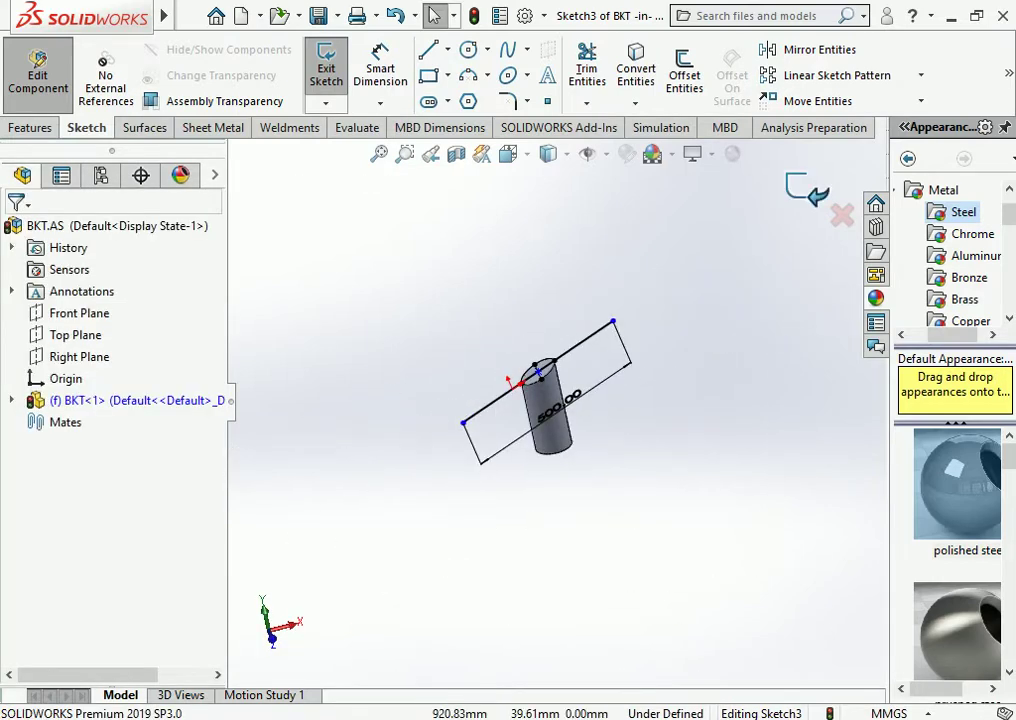
pyautogui.click(326, 68)
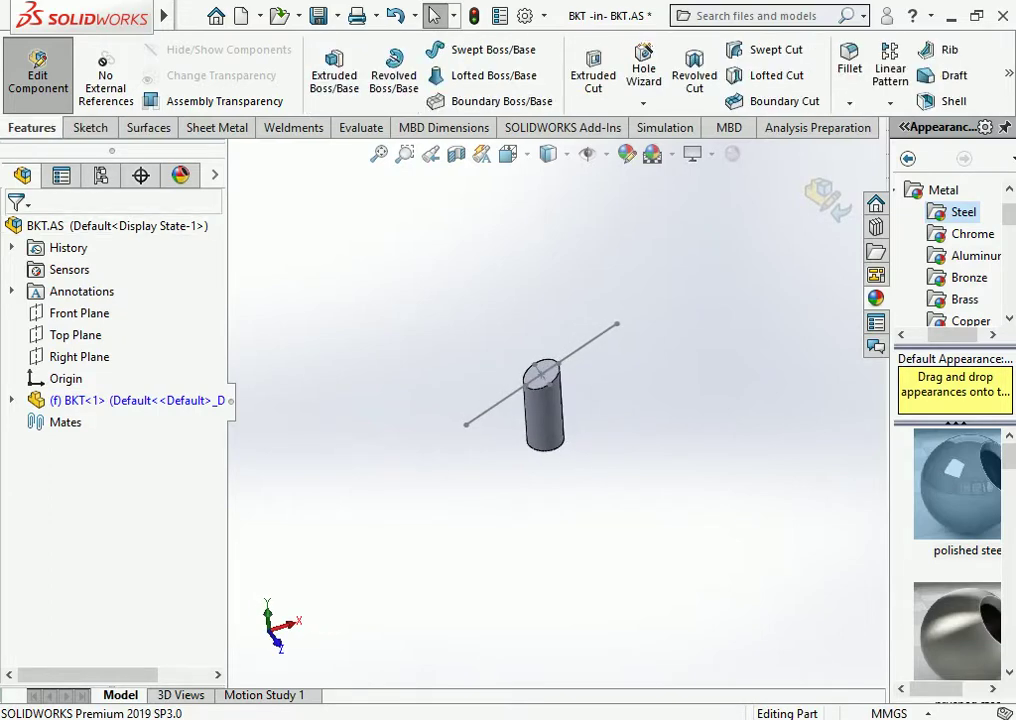
# Stop editing the BKT part and return to the assembly in front view
pyautogui.hotkey('ctrl', '1')
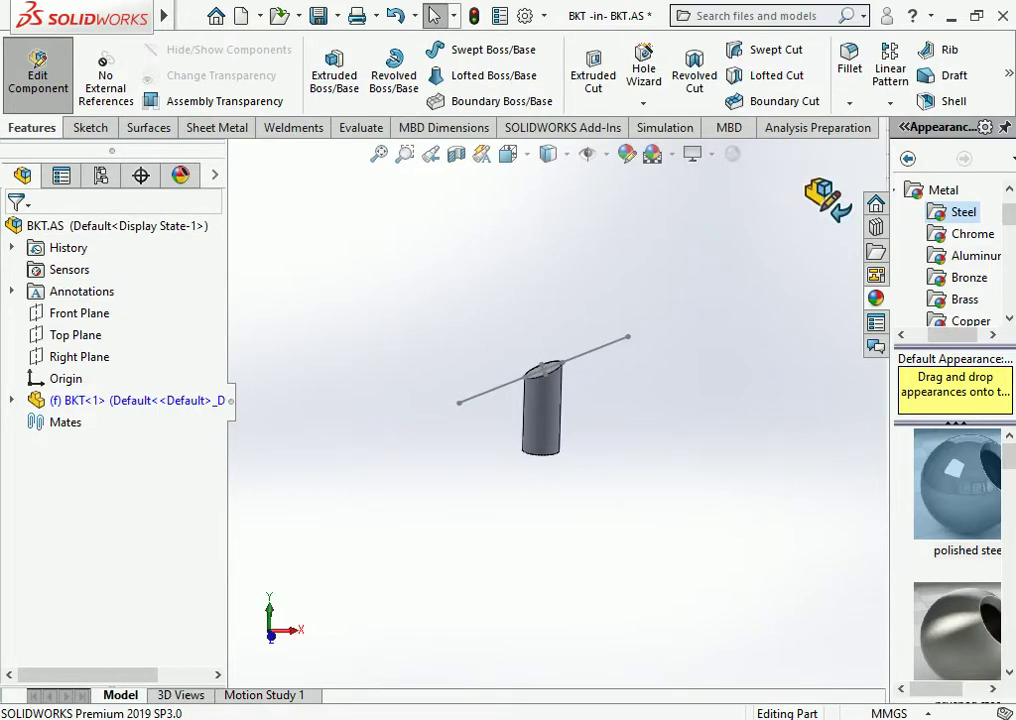
pyautogui.click(38, 68)
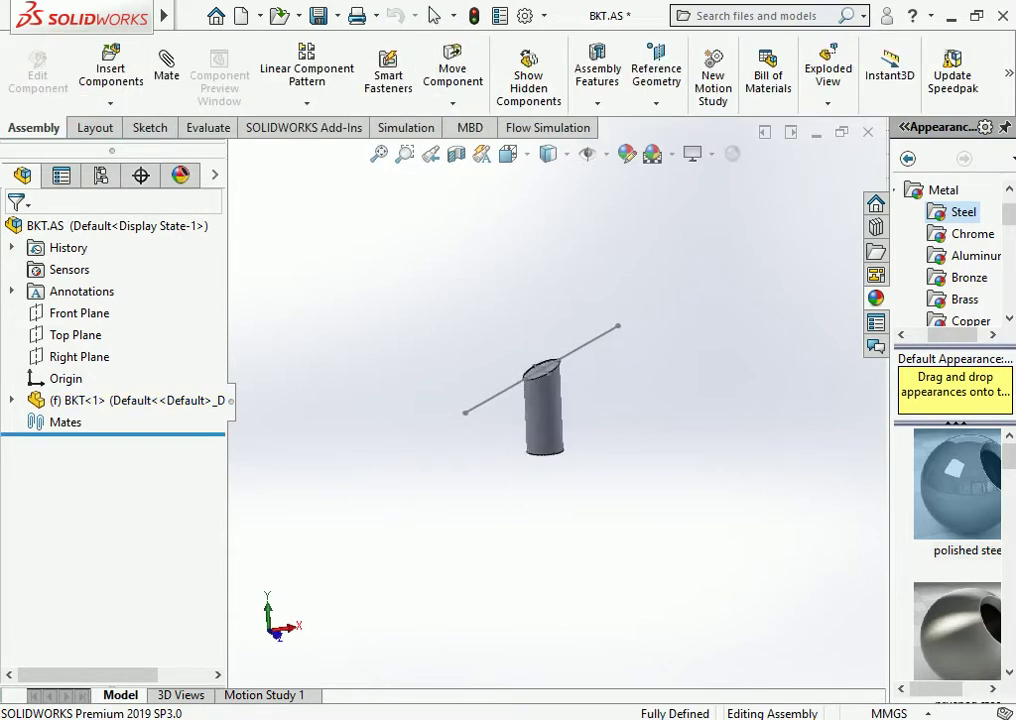
pyautogui.hotkey('ctrl', '1')
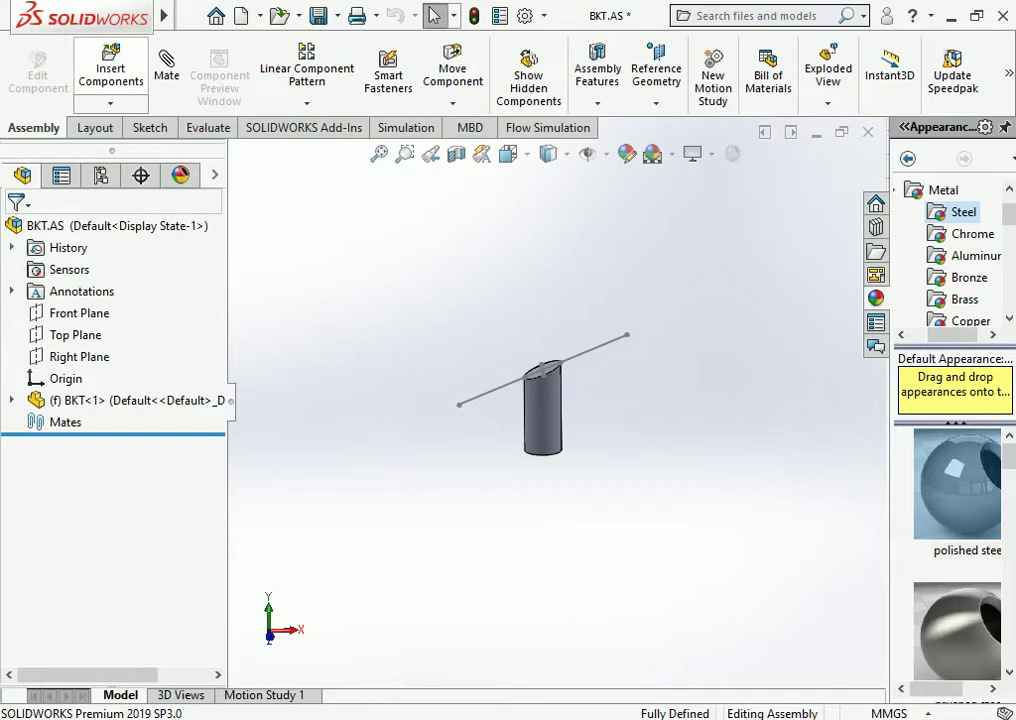
# Insert the CHANNEL part using All Files and place it horizontally above the pole
pyautogui.click(110, 70)
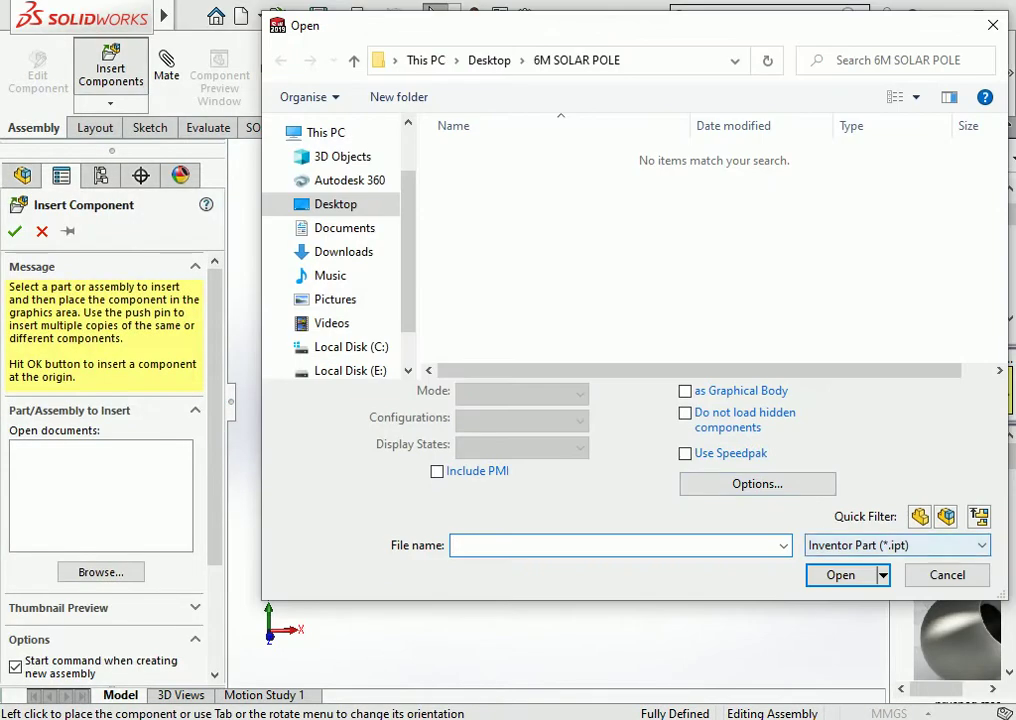
pyautogui.click(897, 545)
pyautogui.click(846, 524)
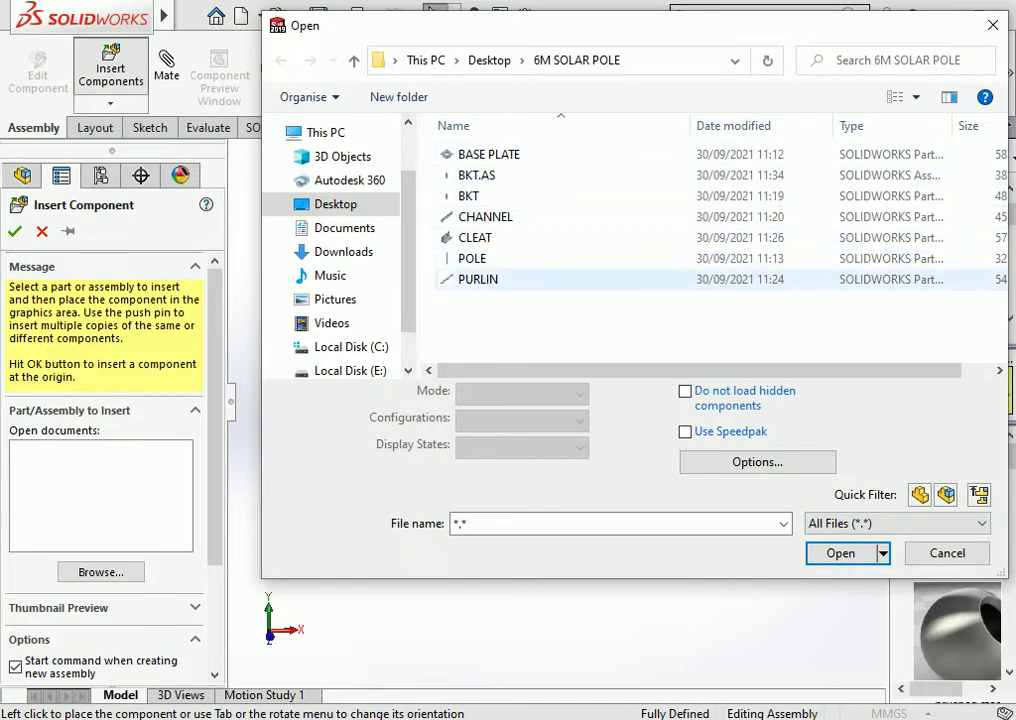
pyautogui.click(485, 216)
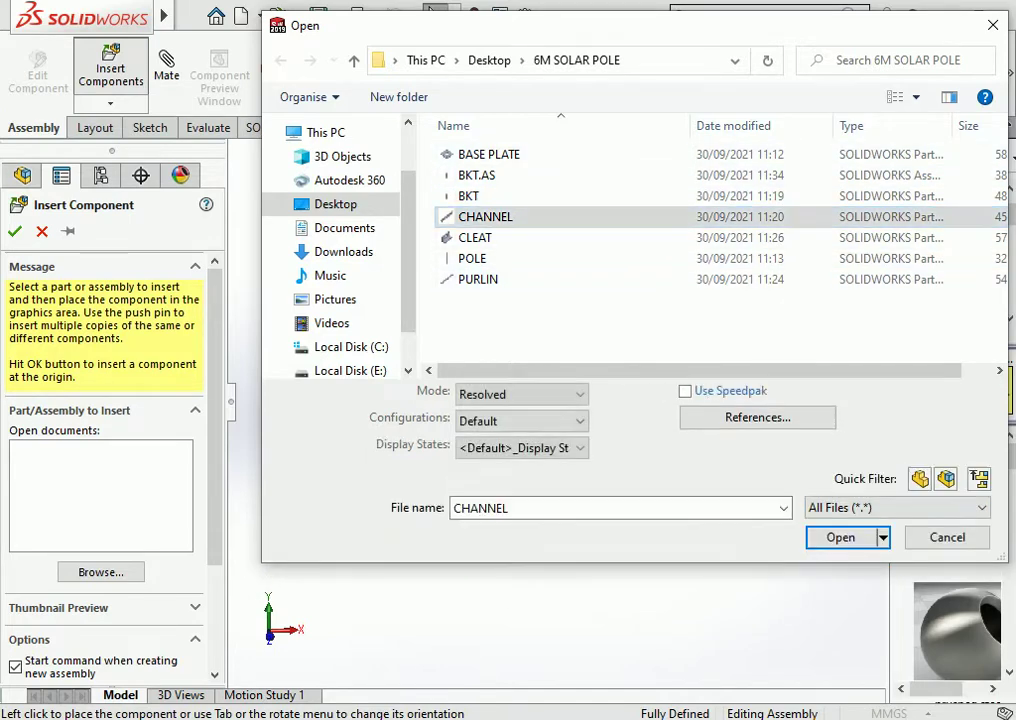
pyautogui.press('Return')
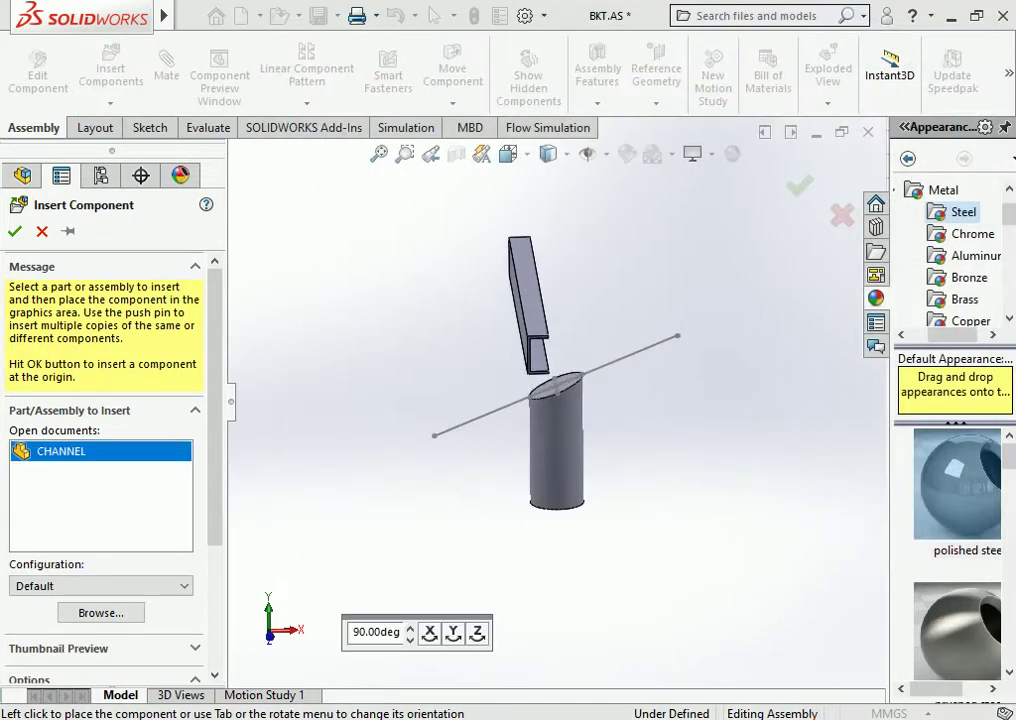
pyautogui.click(526, 292)
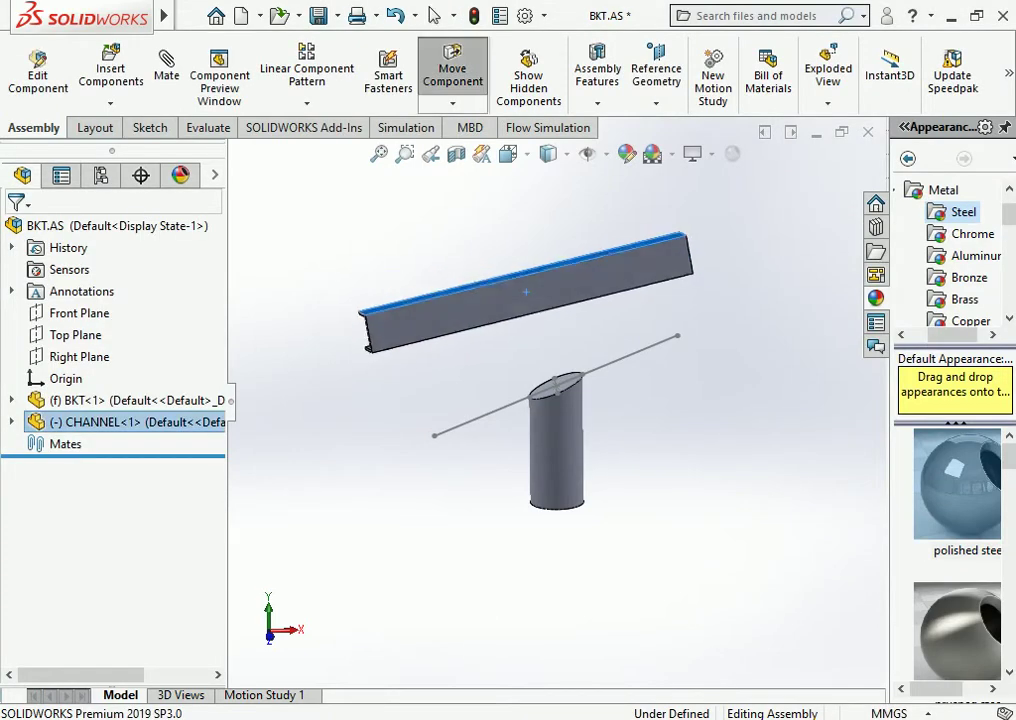
pyautogui.moveTo(526, 292); pyautogui.dragTo(540, 262, button='right')
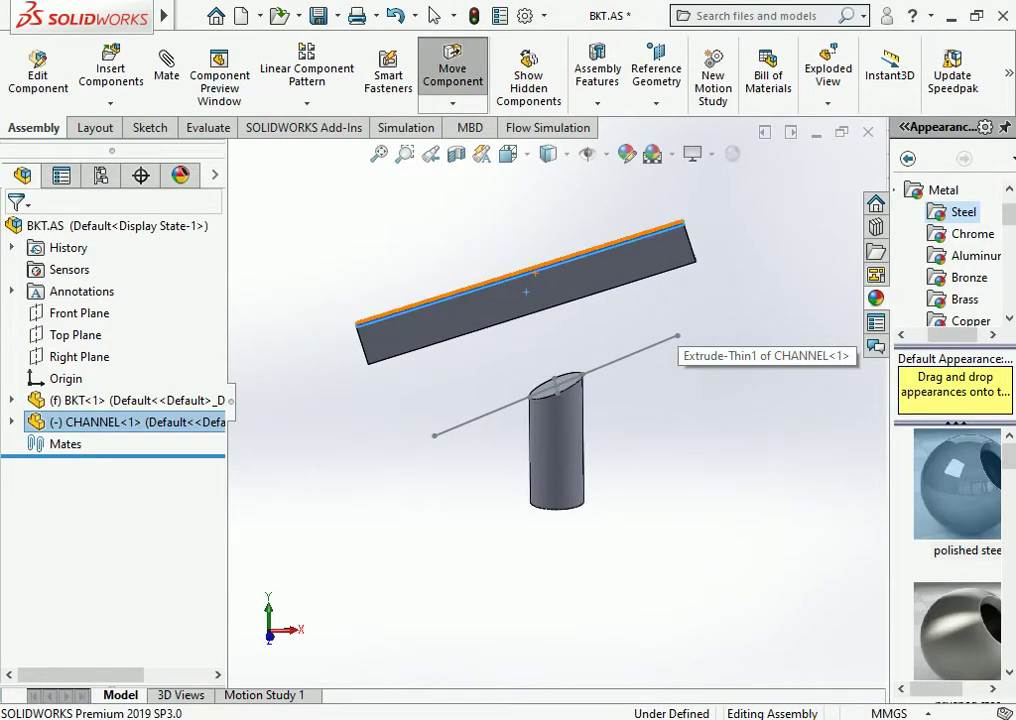
pyautogui.hotkey('ctrl', '1')
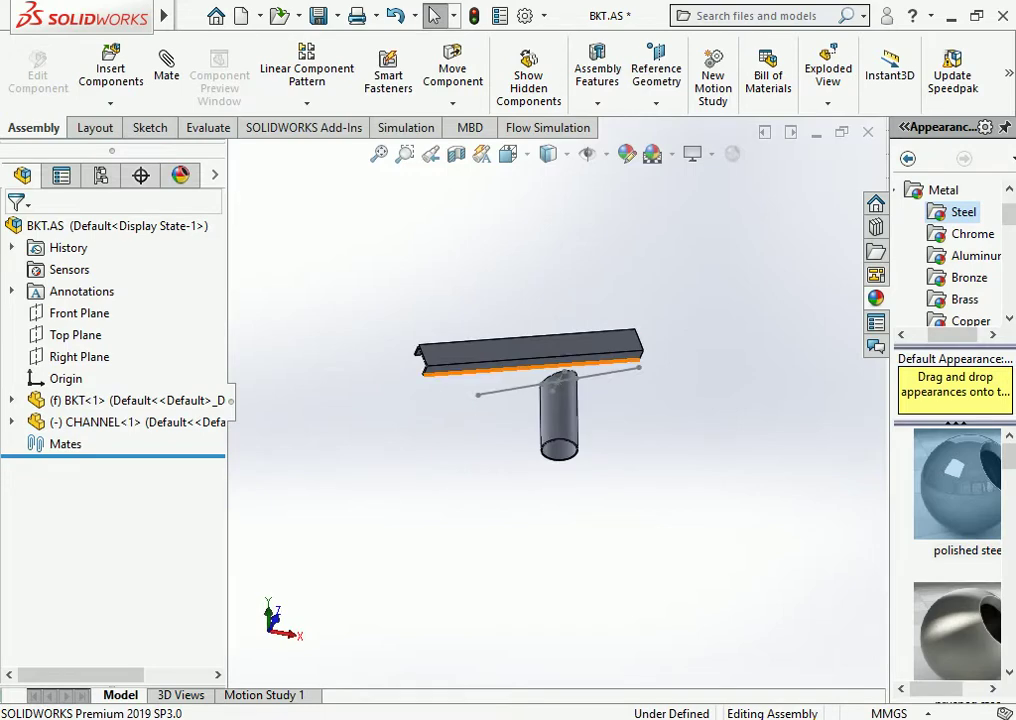
# Try mating the channel's bottom face to the sketch line, then cancel without a mate
pyautogui.click(539, 363)
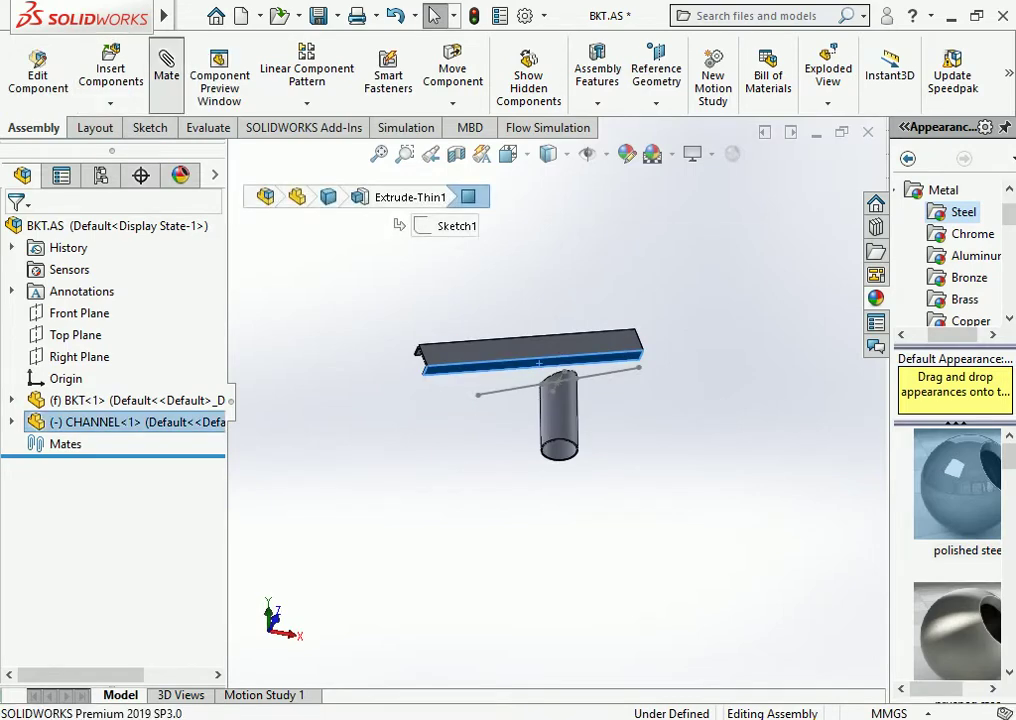
pyautogui.click(166, 75)
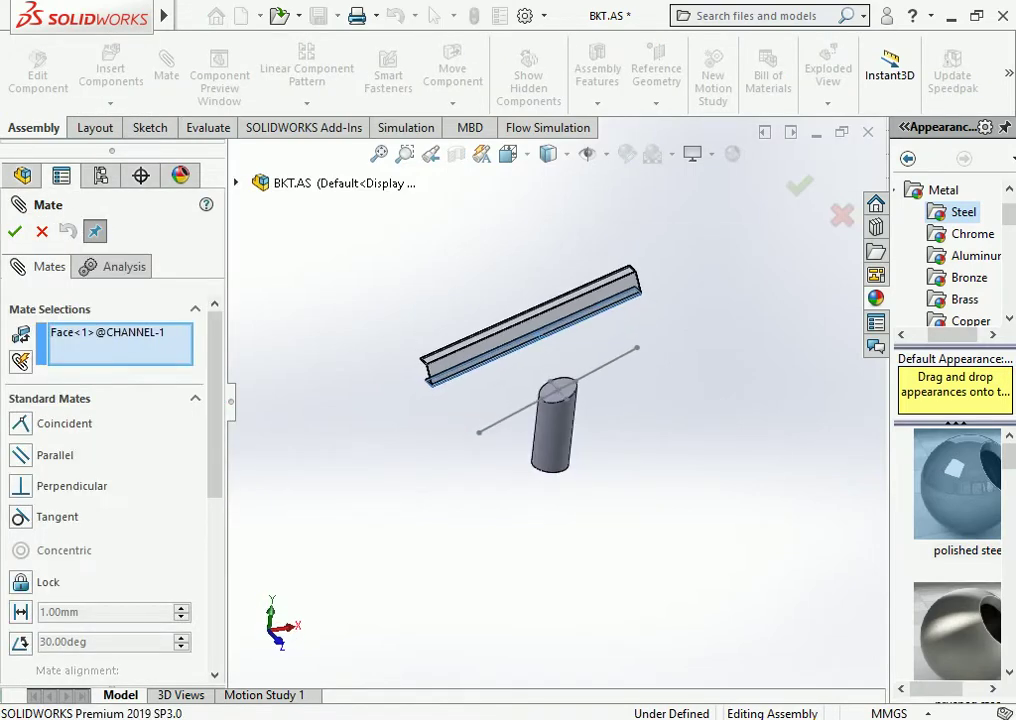
pyautogui.click(560, 389)
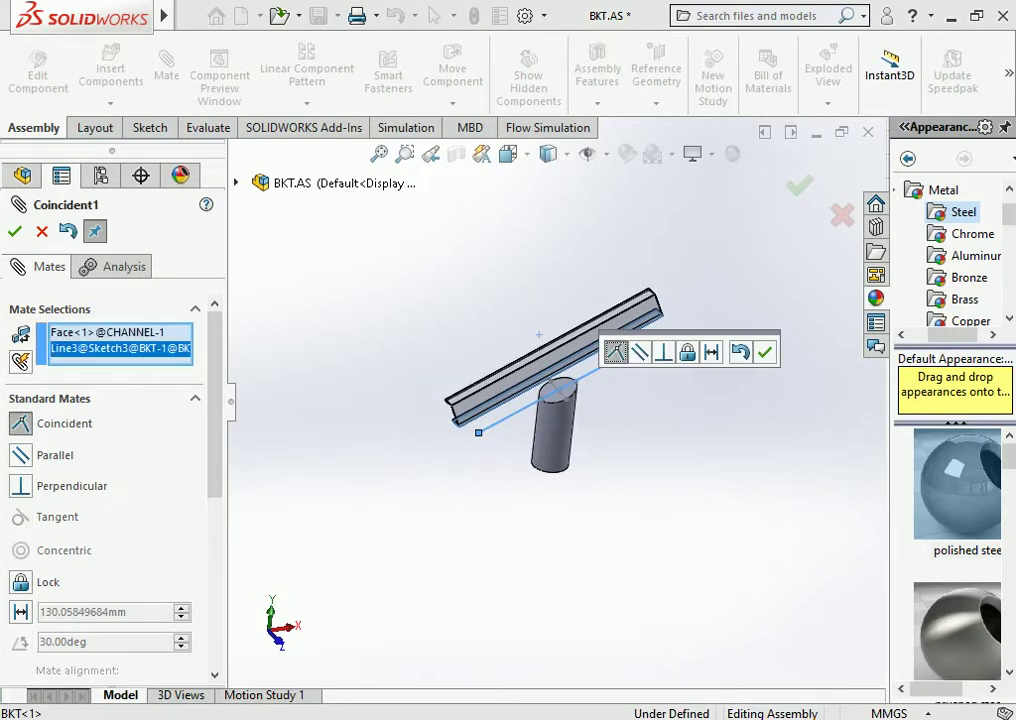
pyautogui.press('Escape')
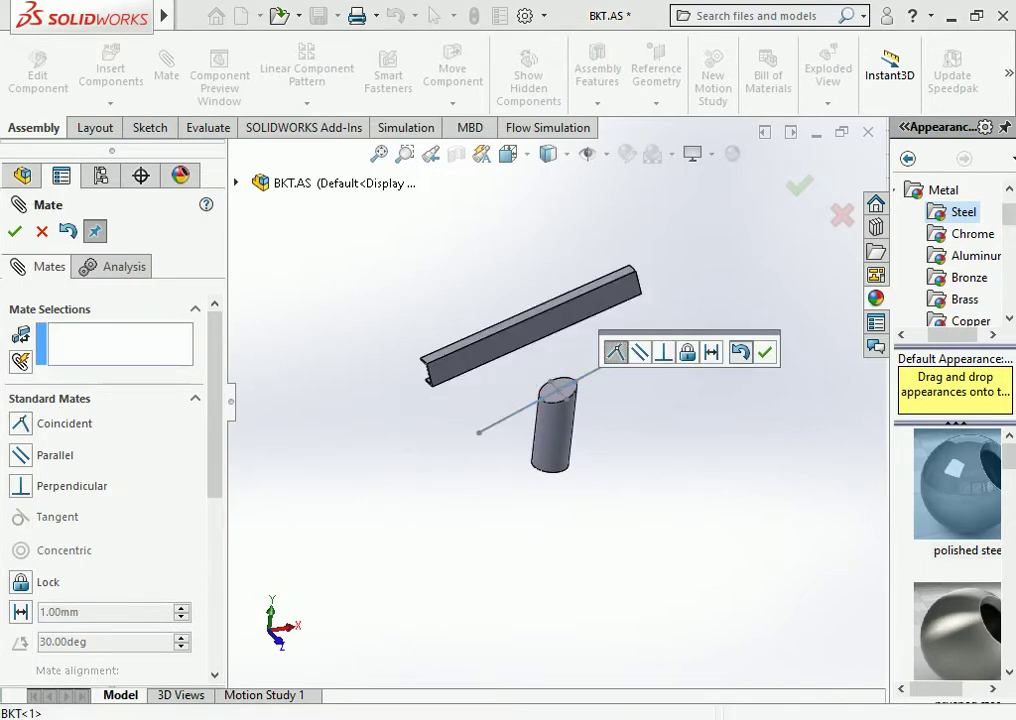
pyautogui.press('Escape')
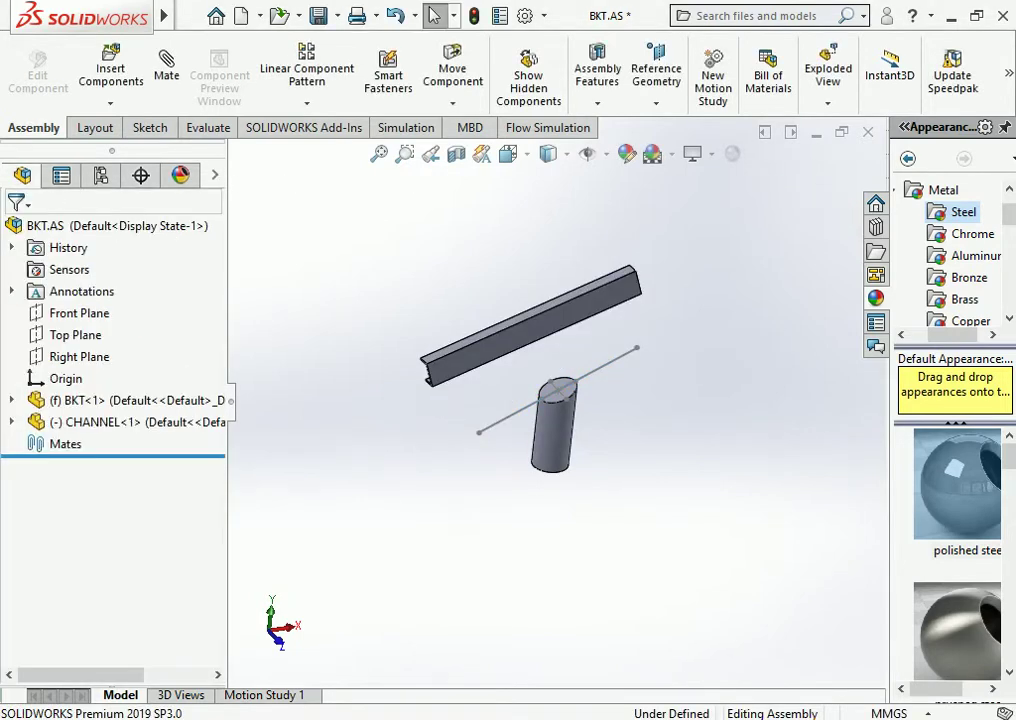
# Make the BKT pole component float instead of fixed
pyautogui.click(553, 425)
pyautogui.rightClick(555, 420)
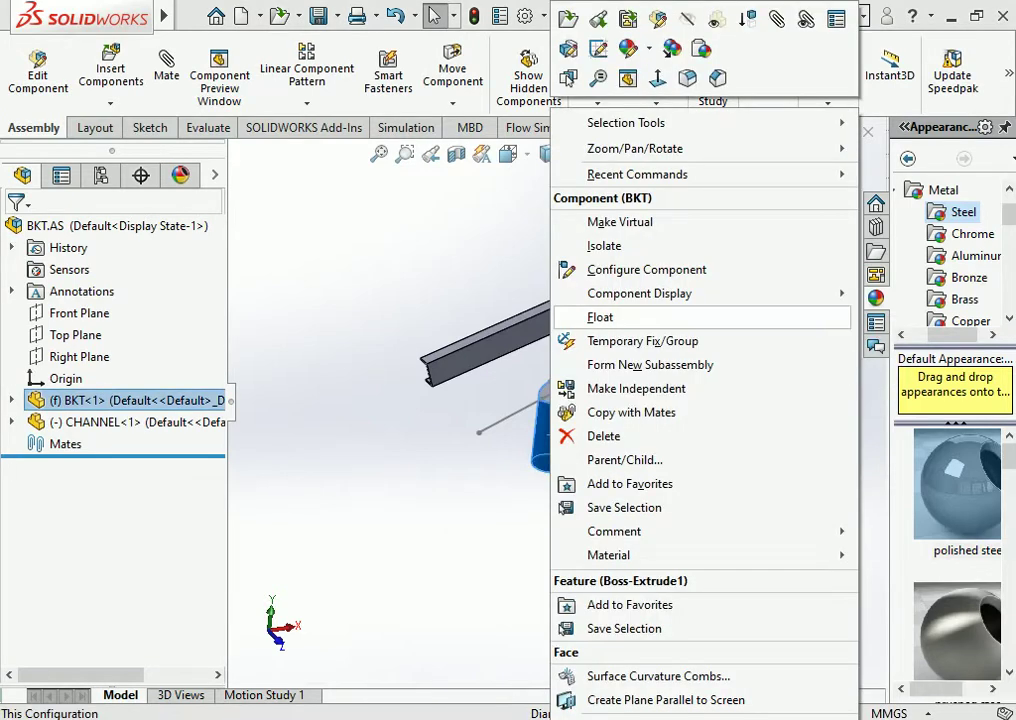
pyautogui.click(587, 318)
# Mate BKT's origin coincident with the assembly origin
pyautogui.click(166, 68)
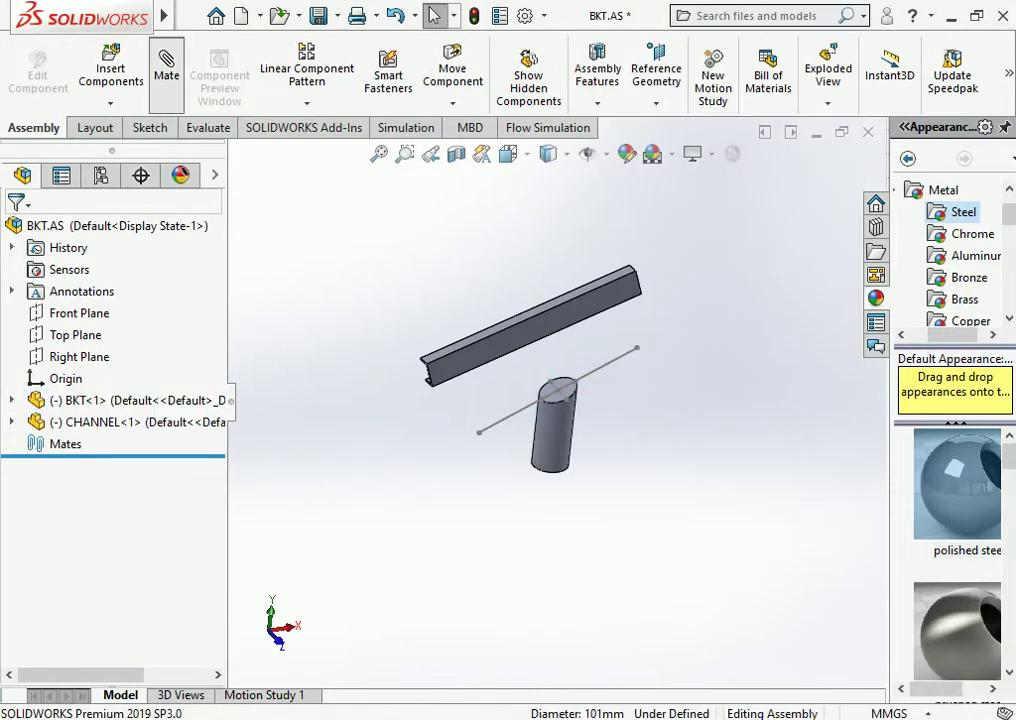
pyautogui.click(236, 183)
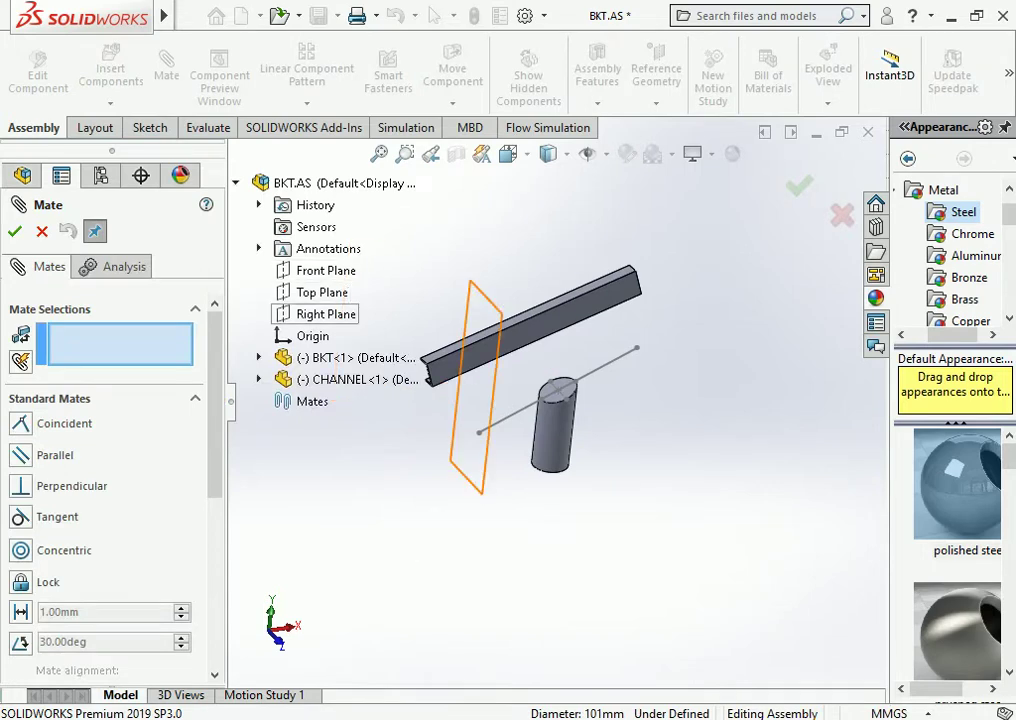
pyautogui.click(312, 336)
pyautogui.click(258, 357)
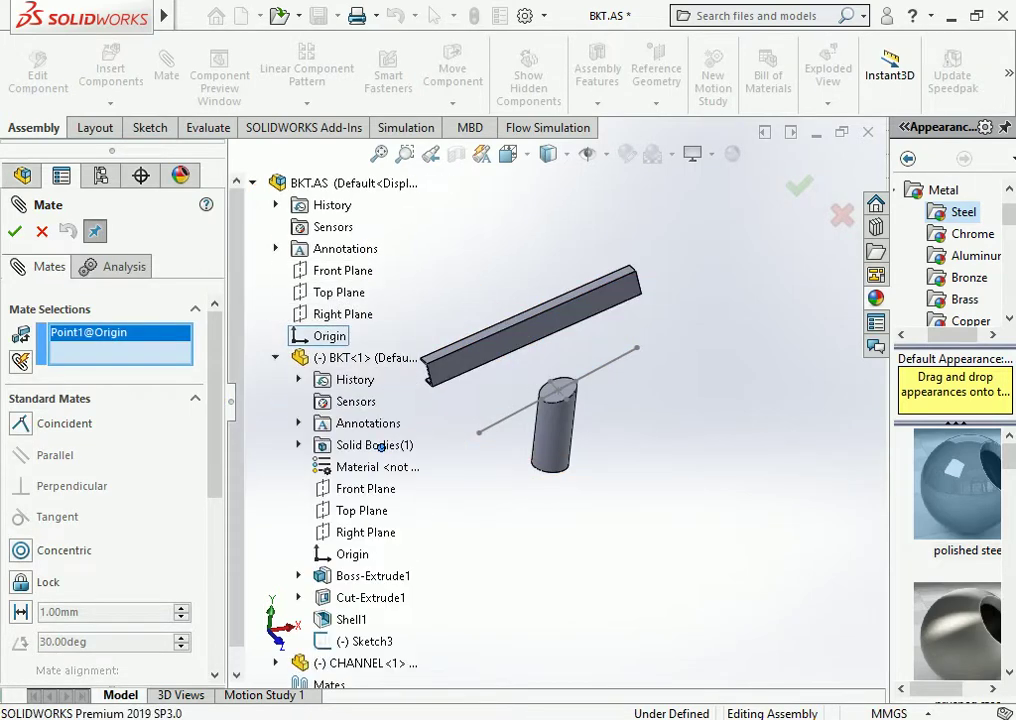
pyautogui.click(333, 551)
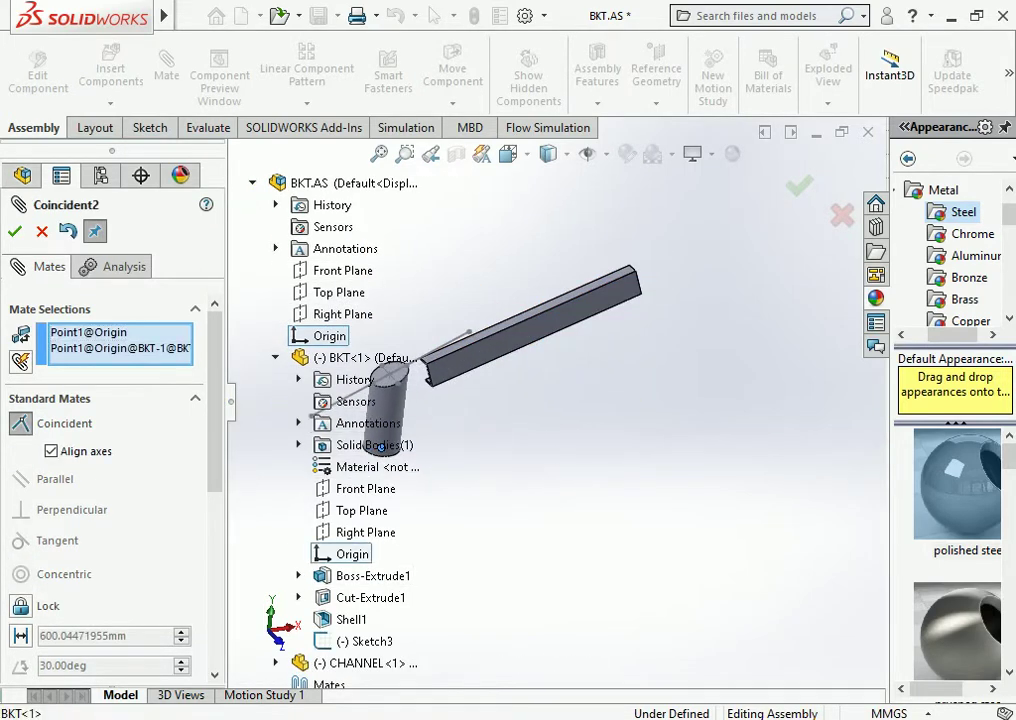
pyautogui.press('Return')
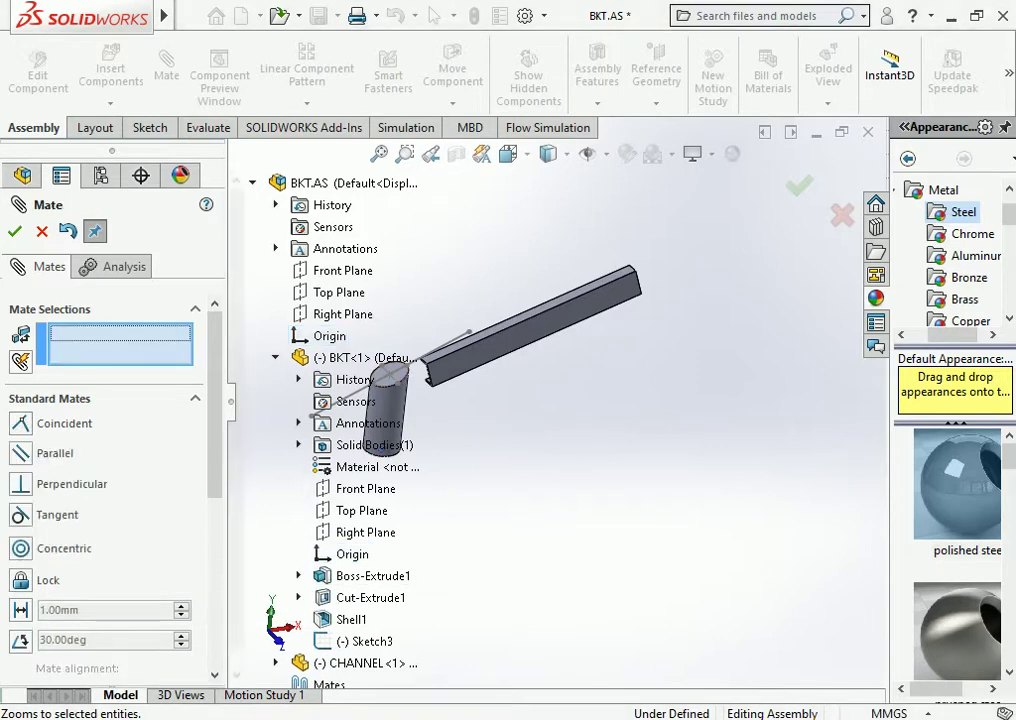
pyautogui.press('Escape')
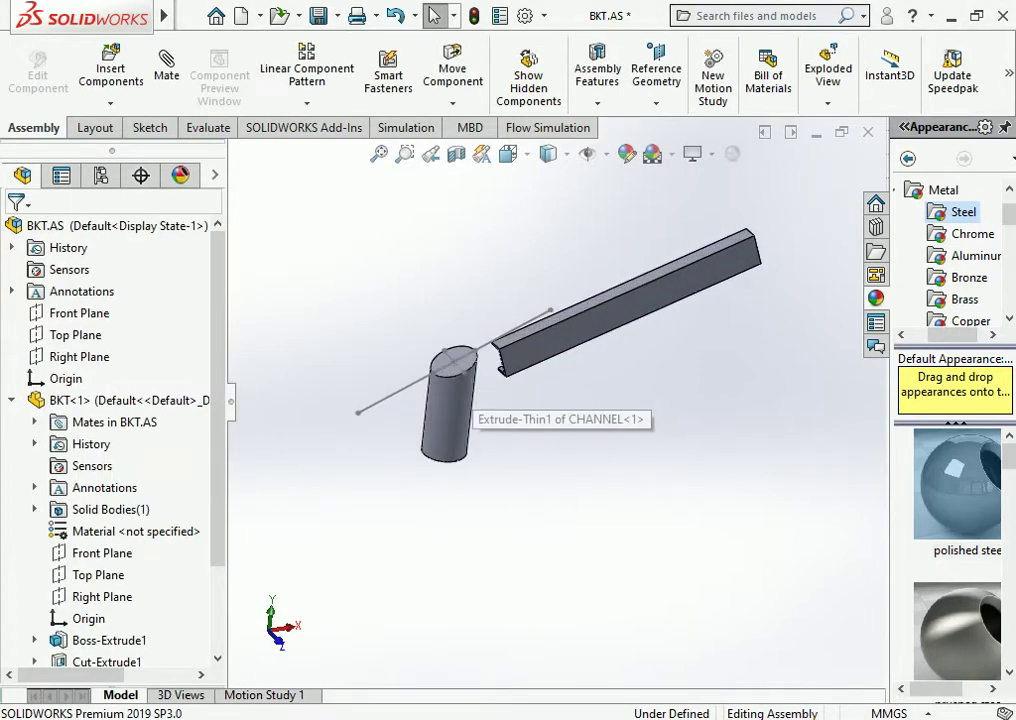
# Move the channel up and left, away from the cylinder
pyautogui.click(530, 330)
pyautogui.moveTo(533, 340)
pyautogui.mouseDown()
pyautogui.moveTo(420, 330)
pyautogui.moveTo(410, 262)
pyautogui.mouseUp()
pyautogui.press('Escape')
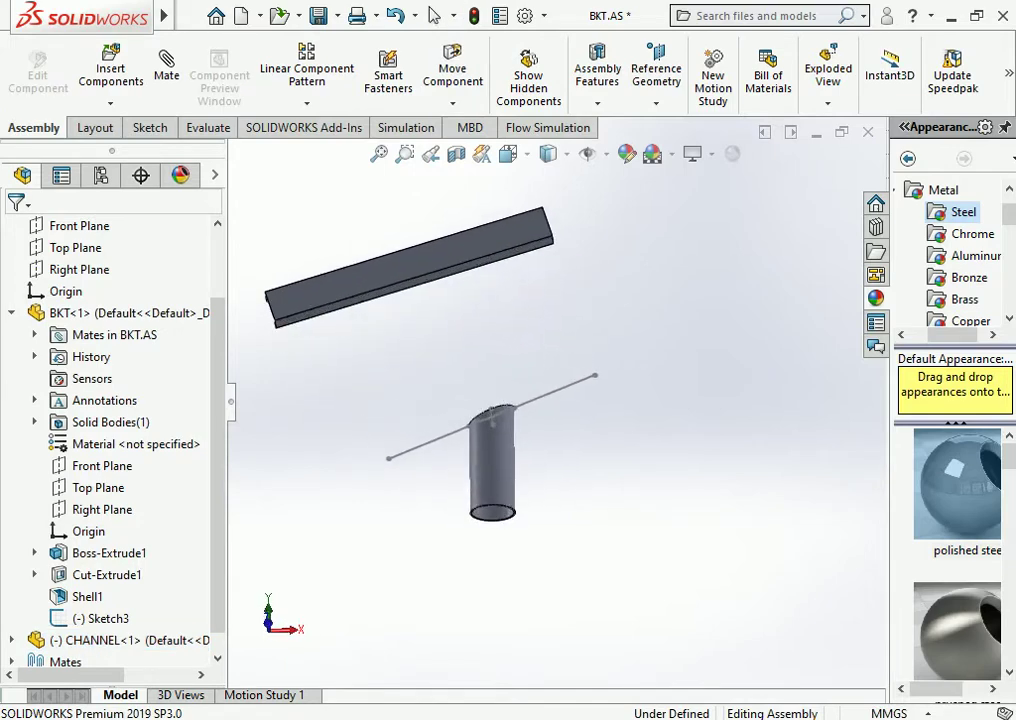
# Mate the channel face coincident with the cylinder's top face
pyautogui.click(463, 258)
pyautogui.moveTo(463, 258); pyautogui.dragTo(440, 300, button='middle')
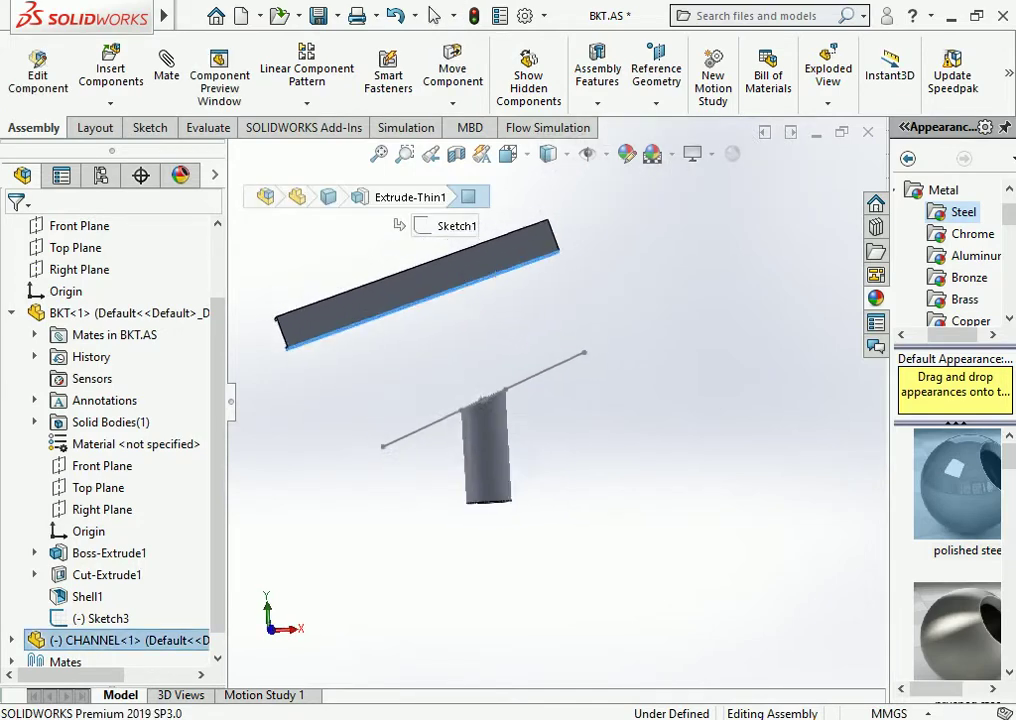
pyautogui.click(166, 70)
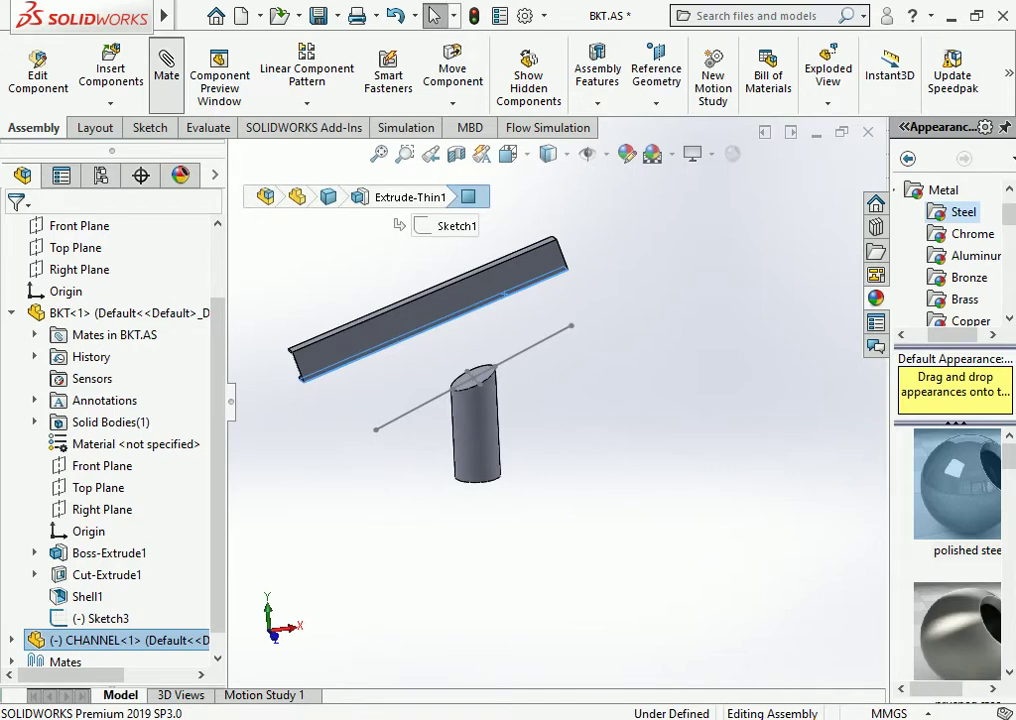
pyautogui.scroll(-5, 476, 370)
pyautogui.click(504, 382)
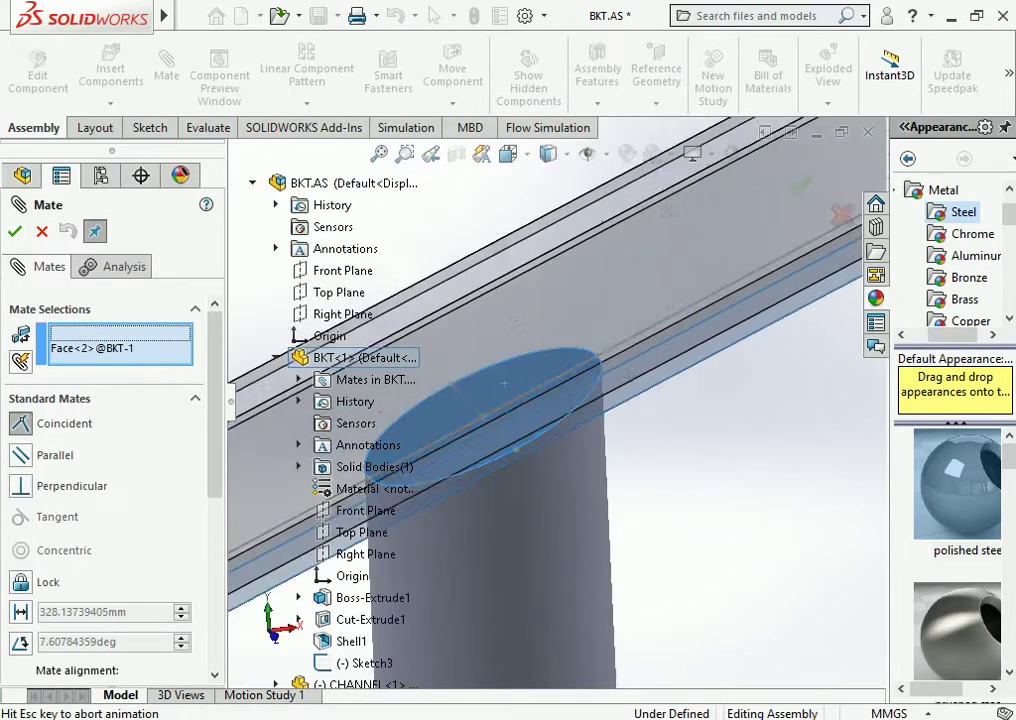
pyautogui.click(640, 420)
pyautogui.click(862, 441)
# Add a 20 mm distance mate between BKT's 500 mm sketch line and the channel's side face
pyautogui.scroll(8, 540, 415)
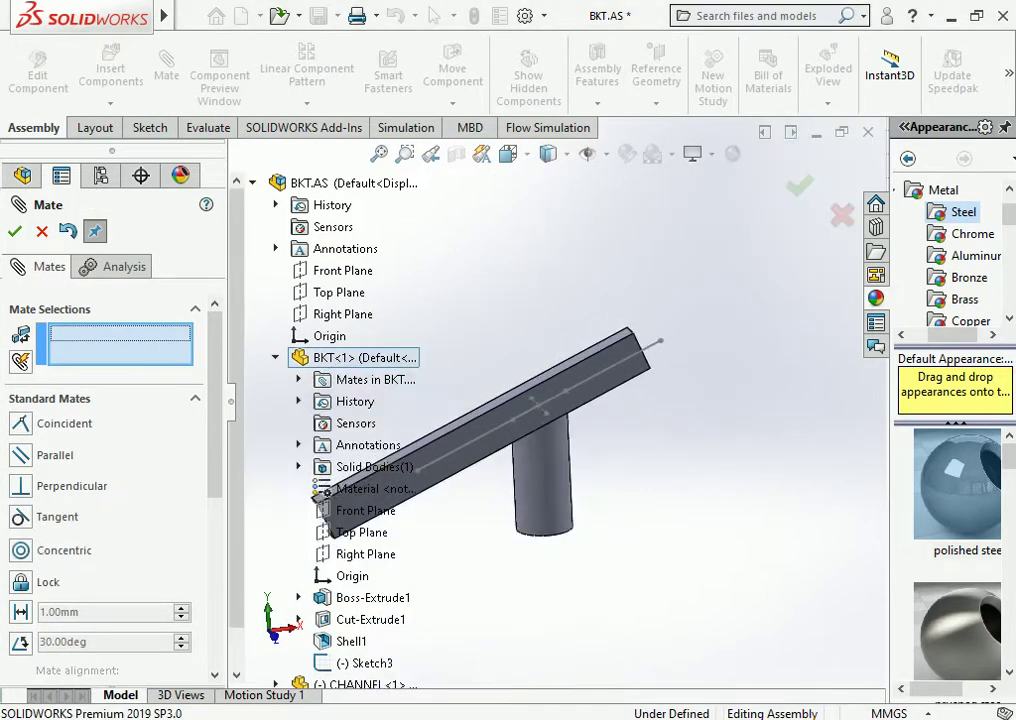
pyautogui.moveTo(540, 415); pyautogui.dragTo(545, 450, button='middle')
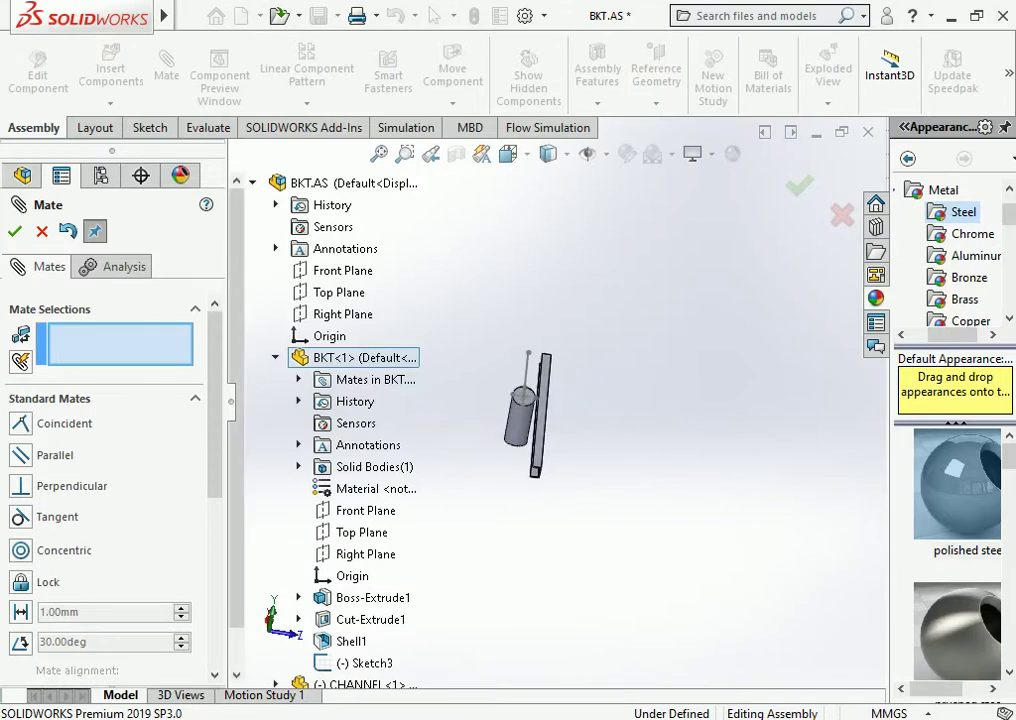
pyautogui.scroll(-4, 465, 350)
pyautogui.moveTo(460, 350); pyautogui.dragTo(520, 365, button='middle')
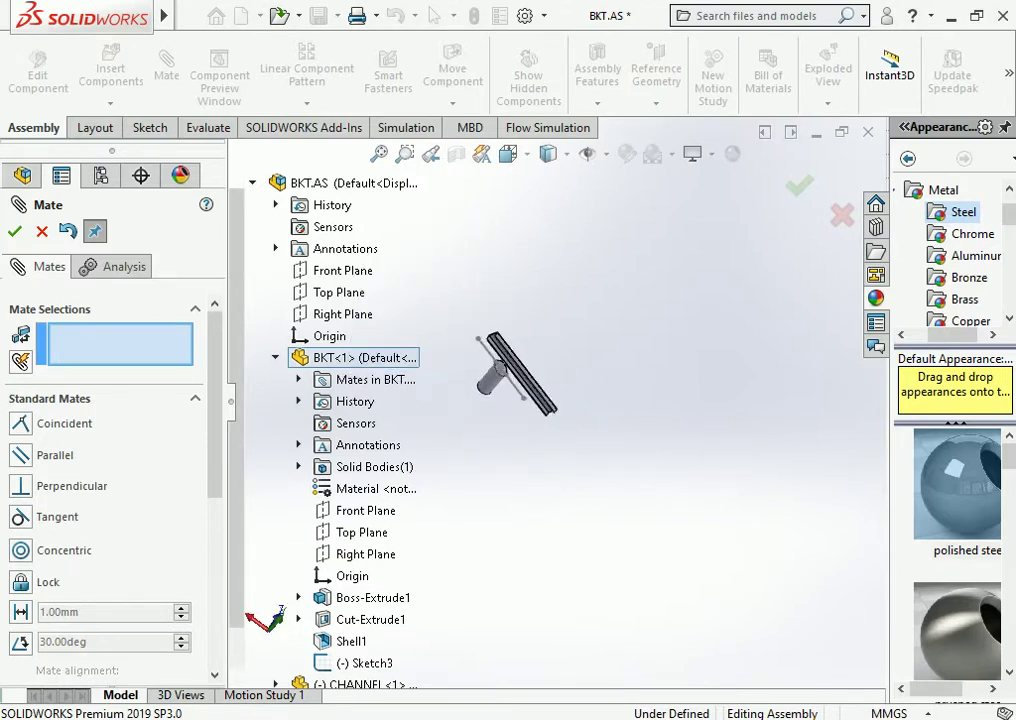
pyautogui.scroll(-3, 460, 345)
pyautogui.moveTo(460, 345); pyautogui.dragTo(520, 365, button='middle')
pyautogui.click(462, 330)
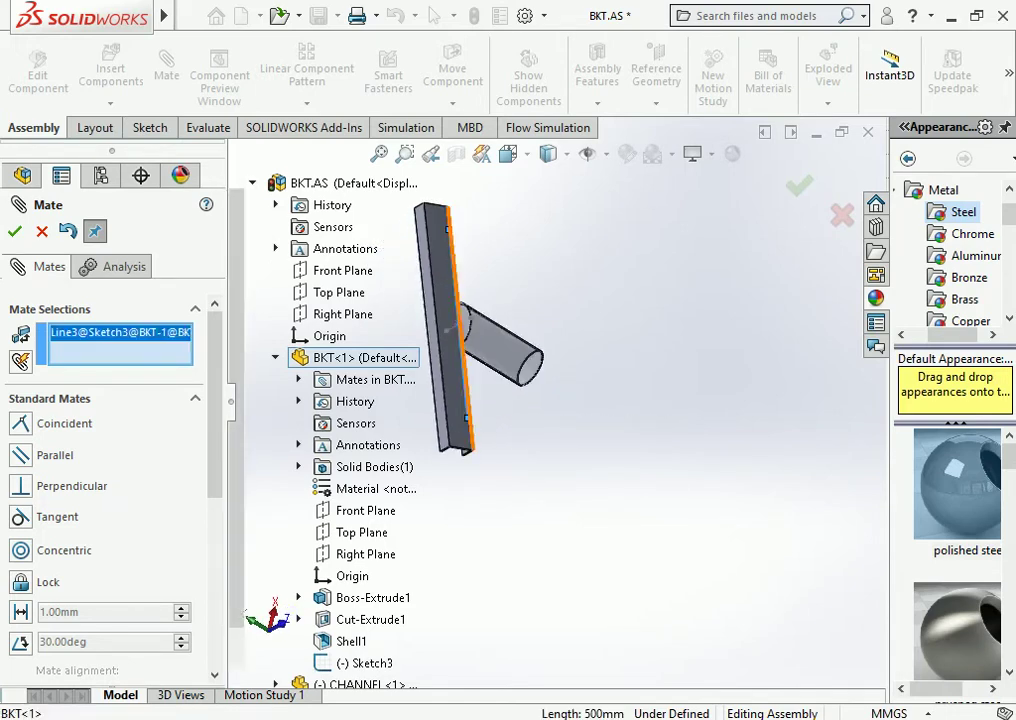
pyautogui.click(455, 432)
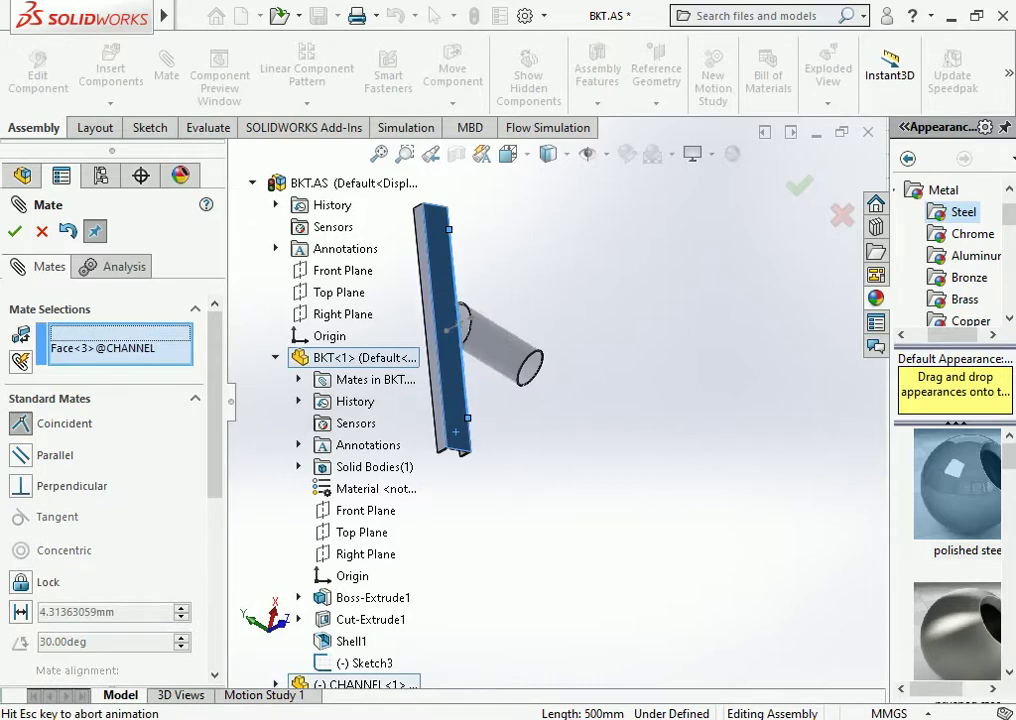
pyautogui.click(669, 473)
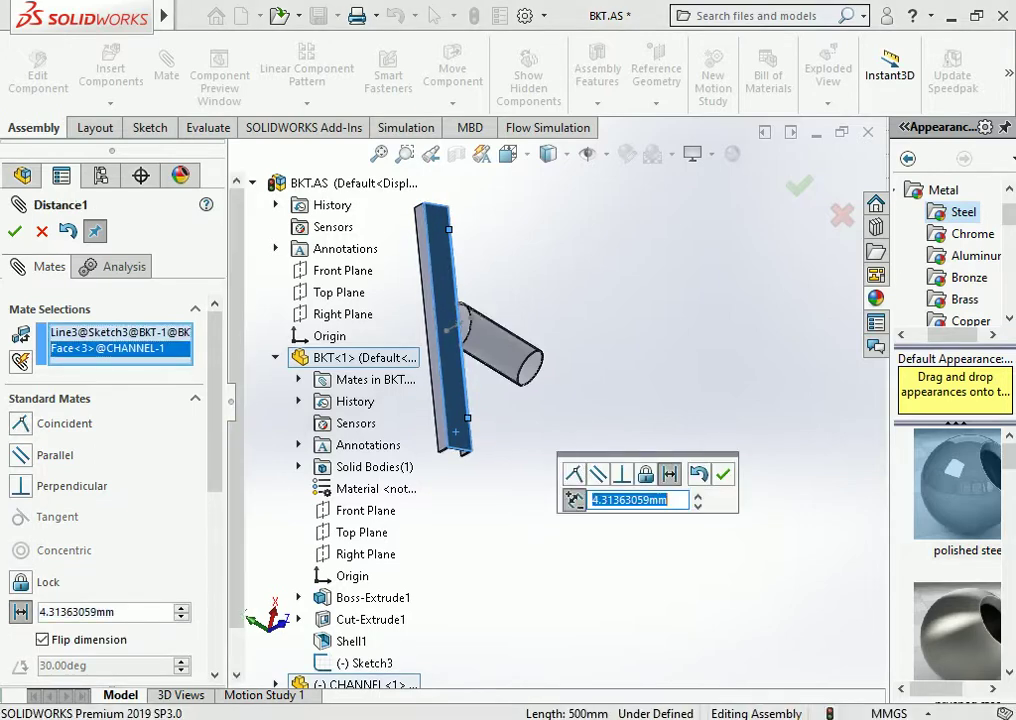
pyautogui.write('20')
pyautogui.press('Return')
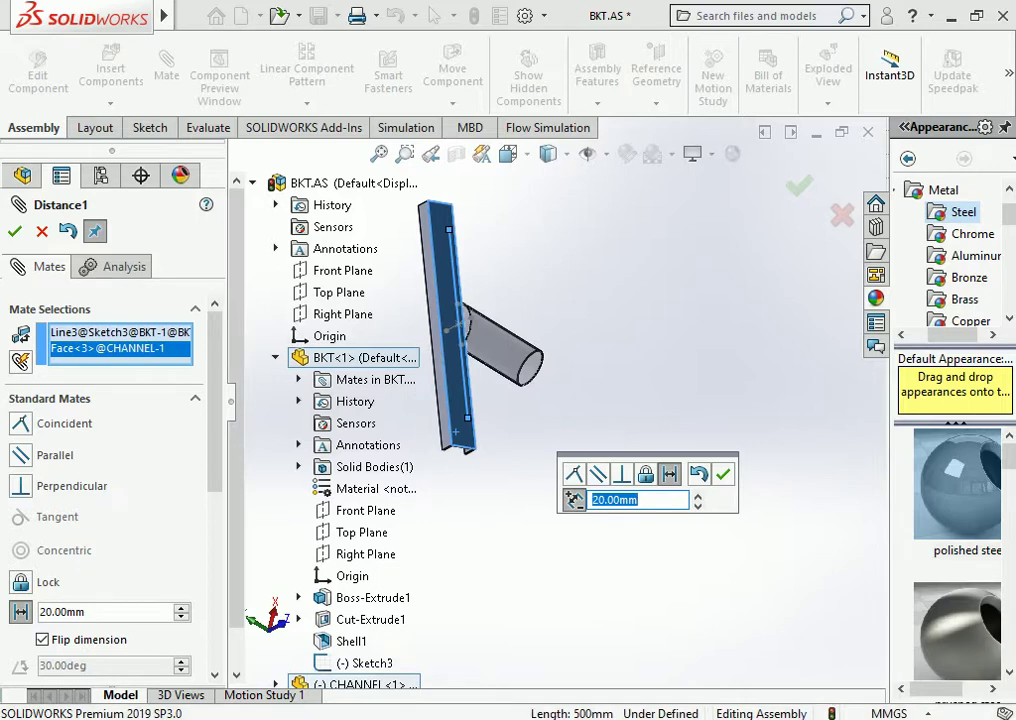
pyautogui.hotkey('ctrl', '7')
pyautogui.press('Return')
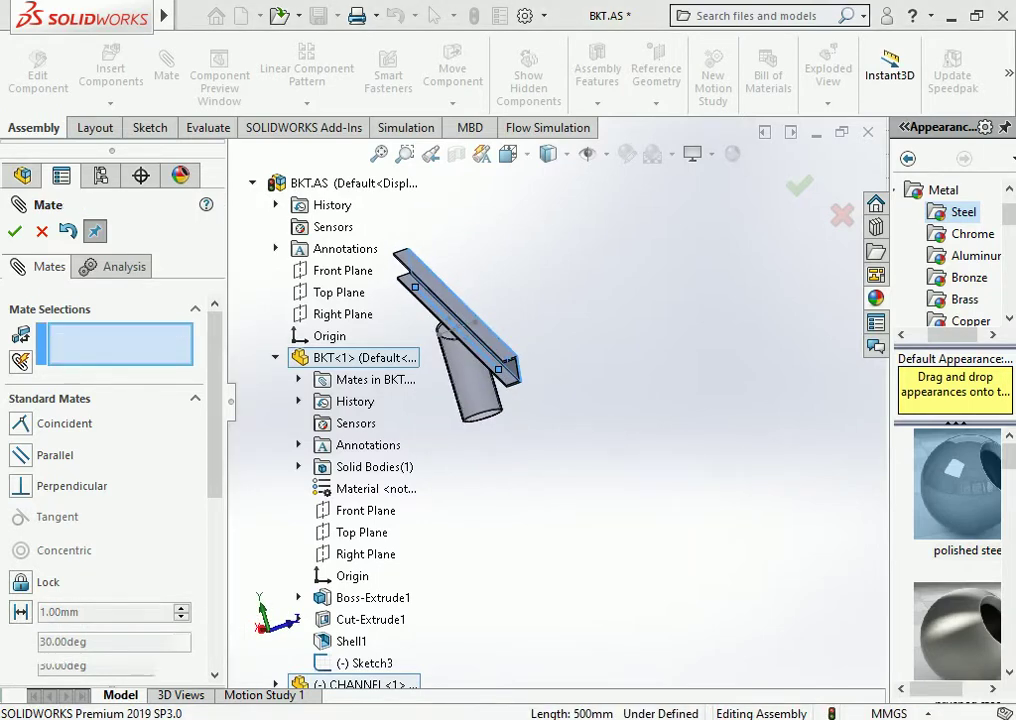
pyautogui.hotkey('ctrl', '2')
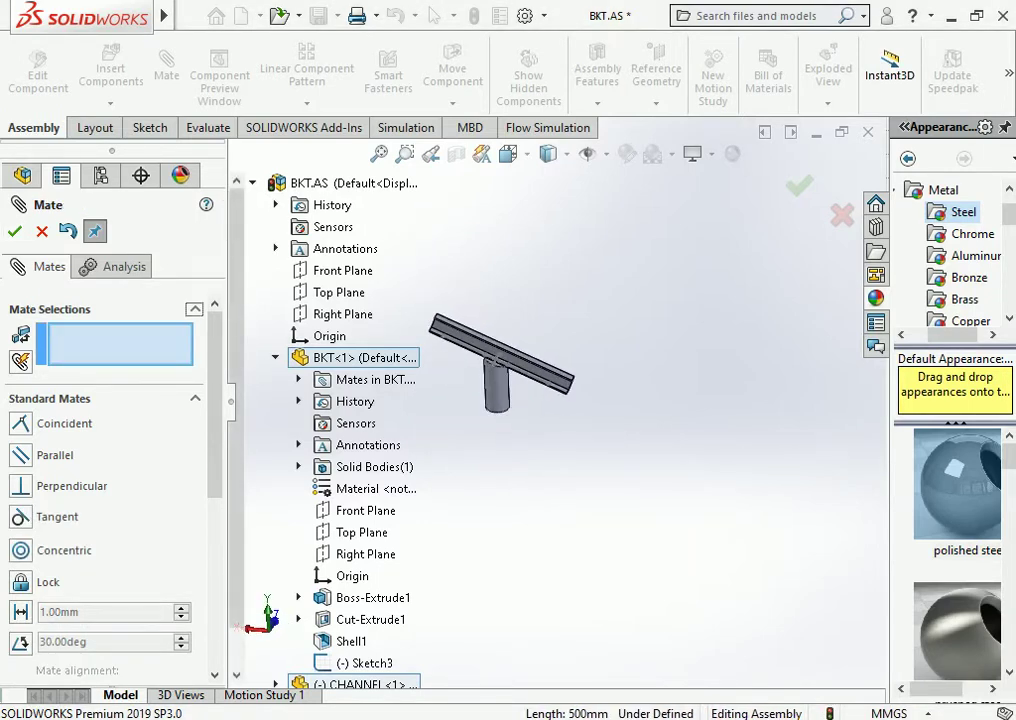
pyautogui.press('Escape')
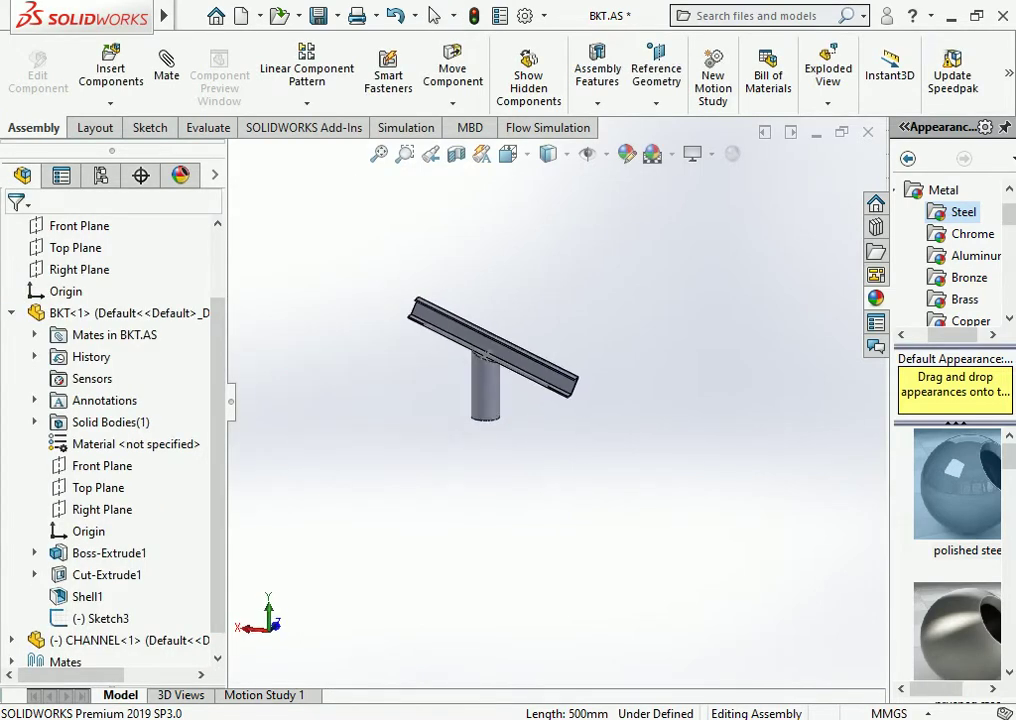
pyautogui.scroll(-2, 505, 360)
pyautogui.scroll(-2, 505, 372)
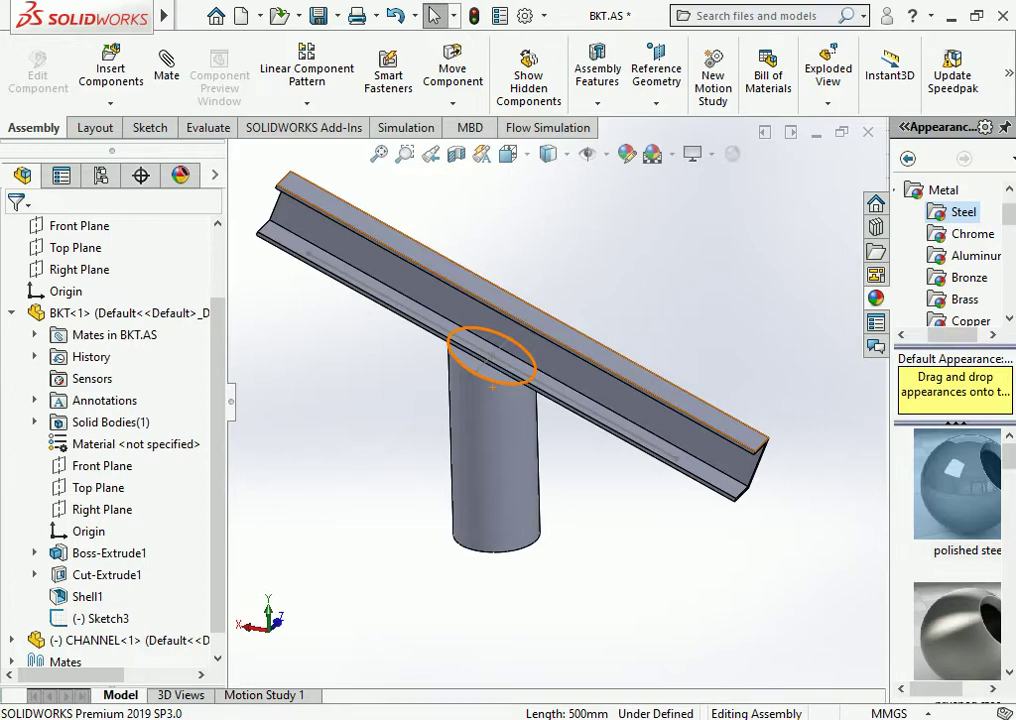
pyautogui.moveTo(493, 386); pyautogui.dragTo(600, 352, button='middle')
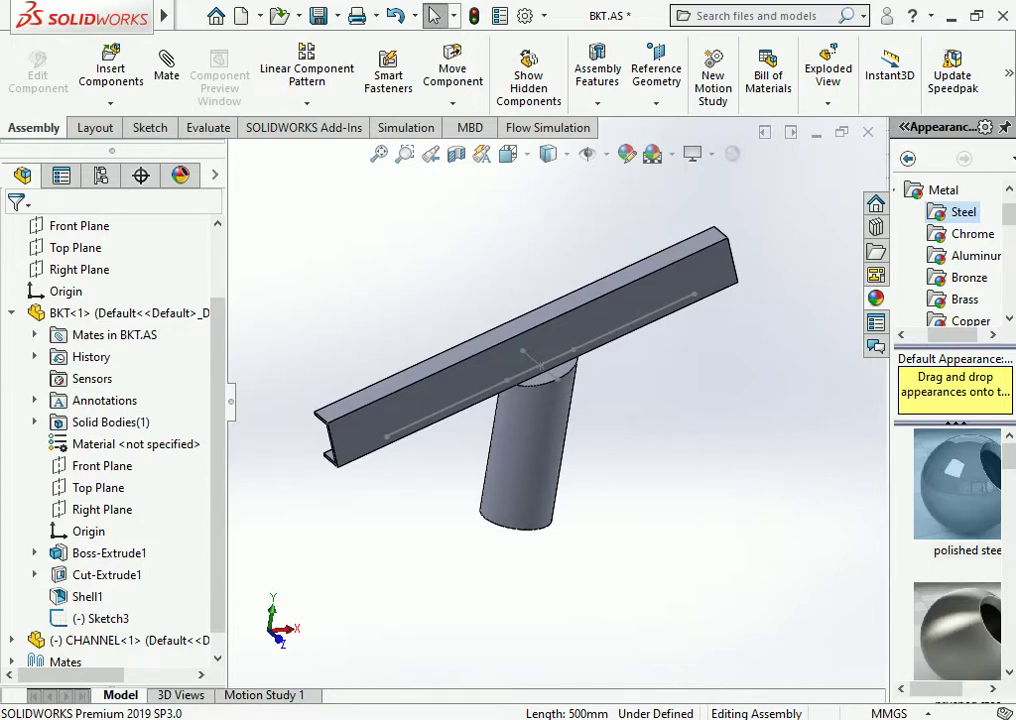
pyautogui.moveTo(224, 492); pyautogui.dragTo(222, 490, button='middle')
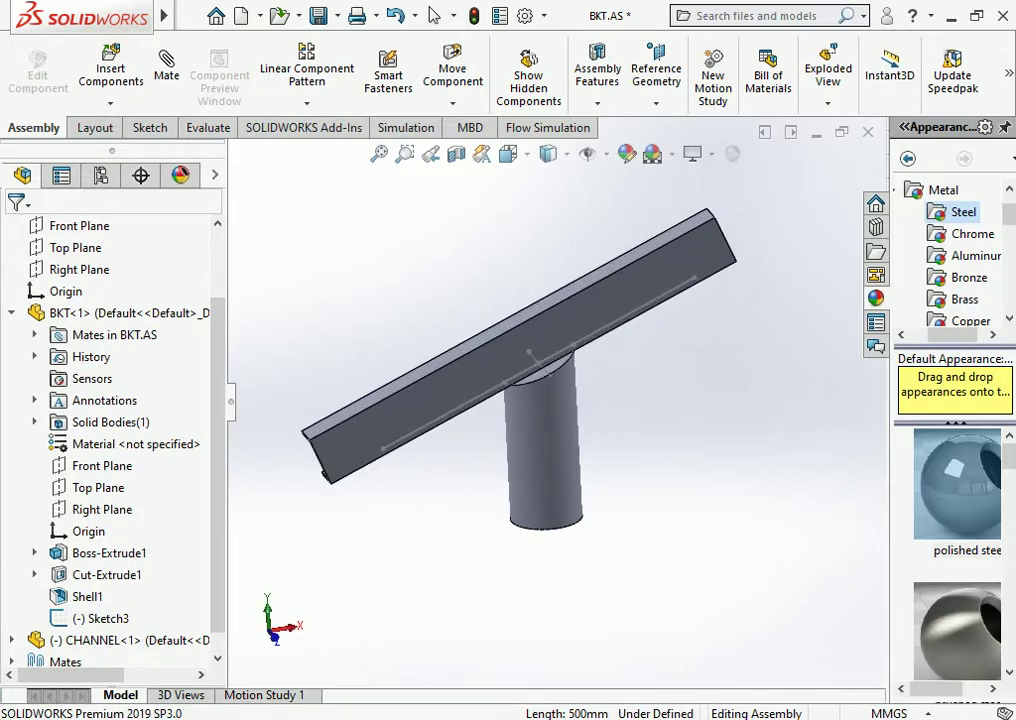
pyautogui.press('Escape')
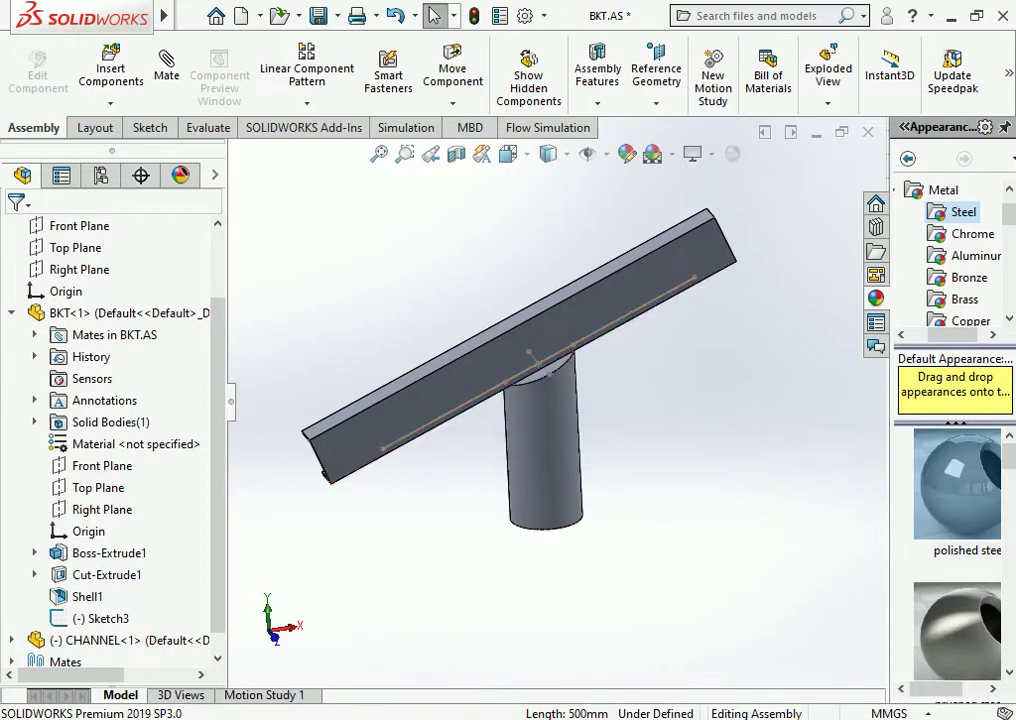
pyautogui.hotkey('ctrl', '8')
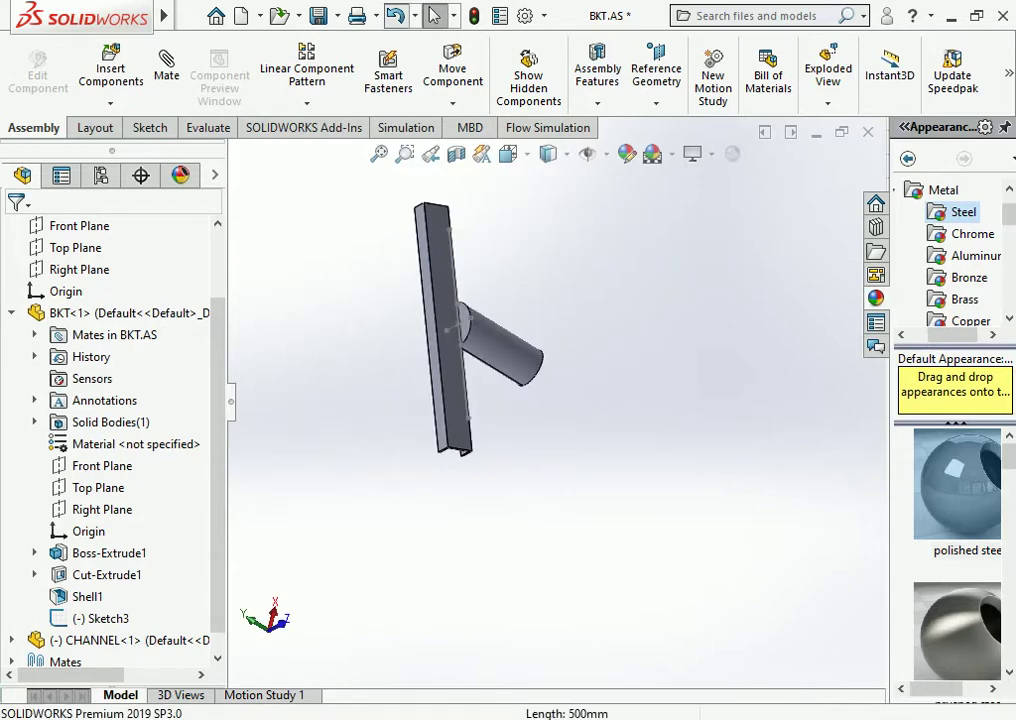
# Undo to remove the channel, then select BKT's 500 mm sketch line
pyautogui.press('f')
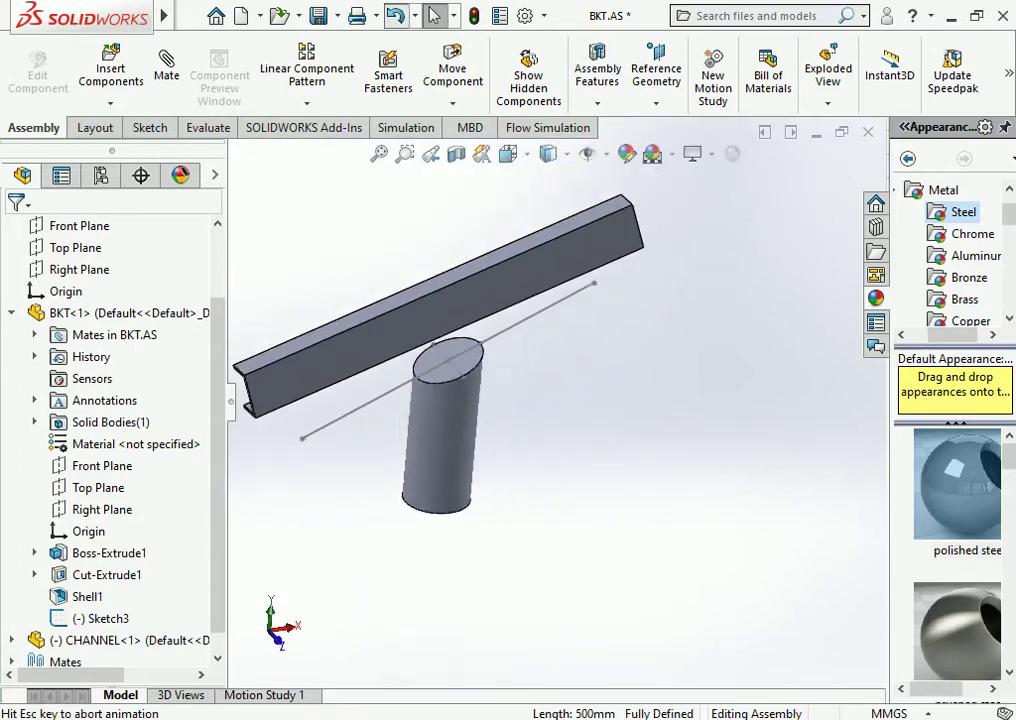
pyautogui.hotkey('ctrl', '1')
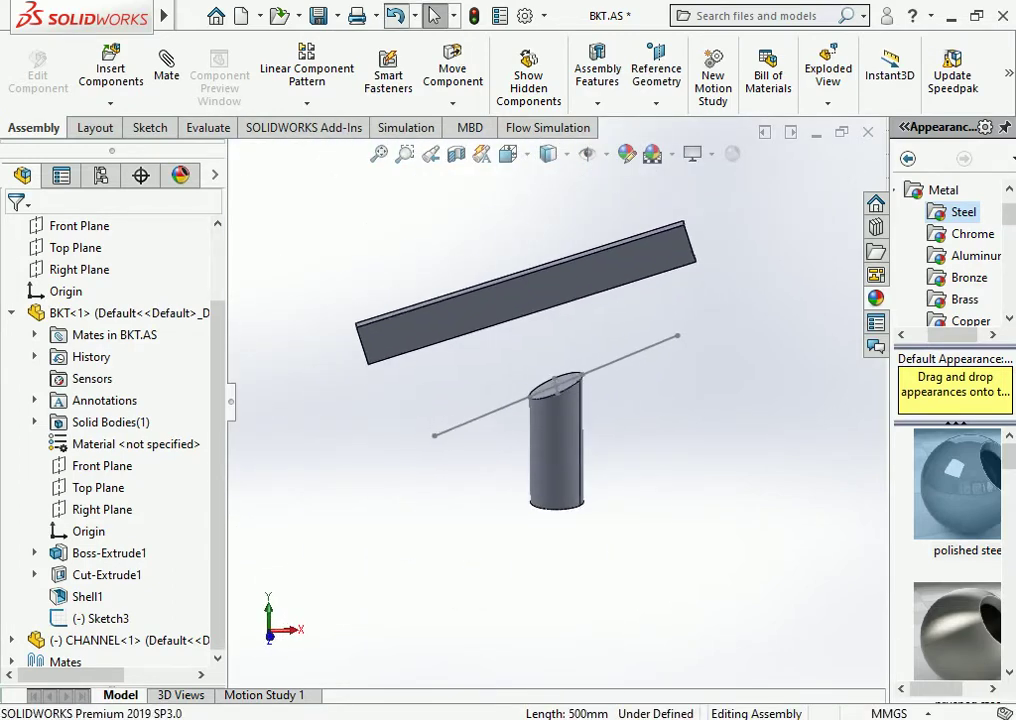
pyautogui.hotkey('ctrl', 'z')
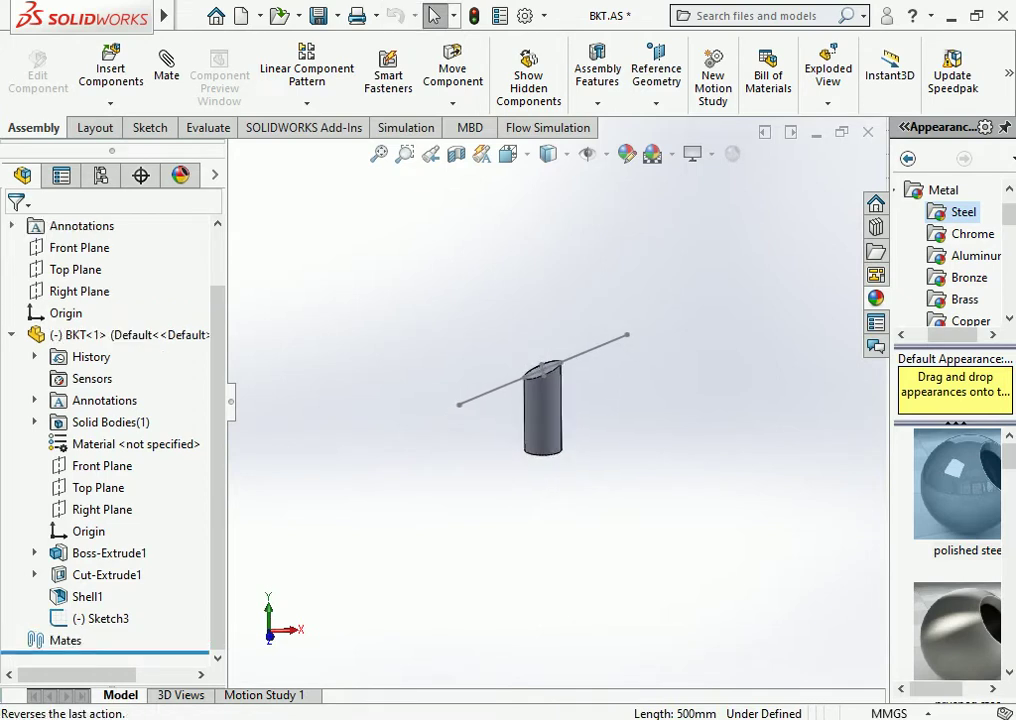
pyautogui.press('Up')
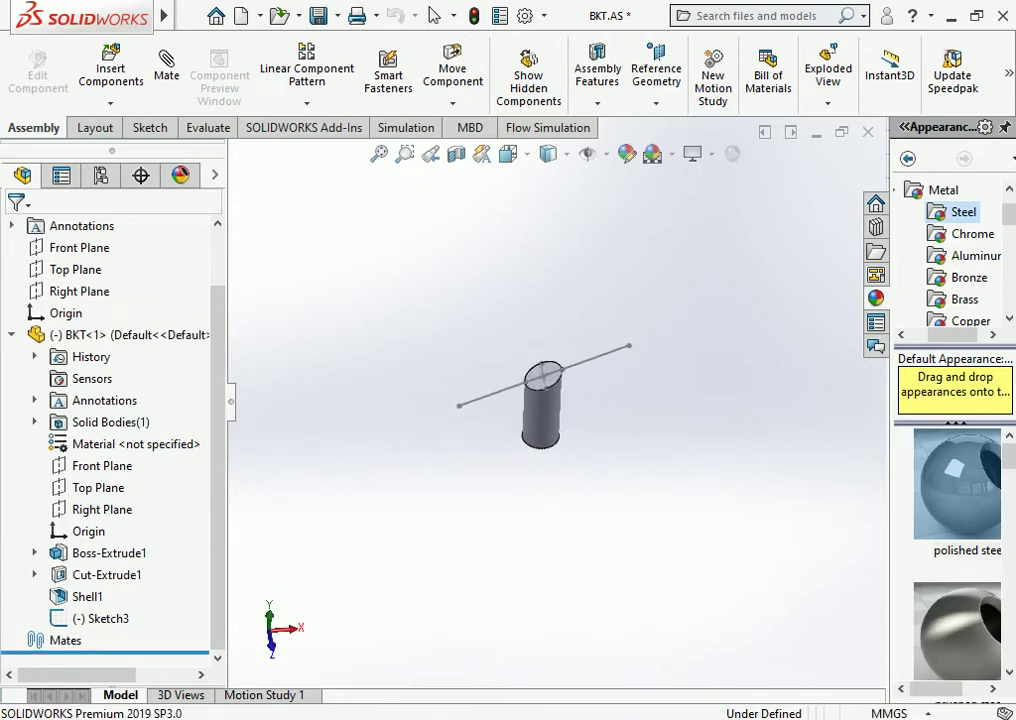
pyautogui.click(615, 351)
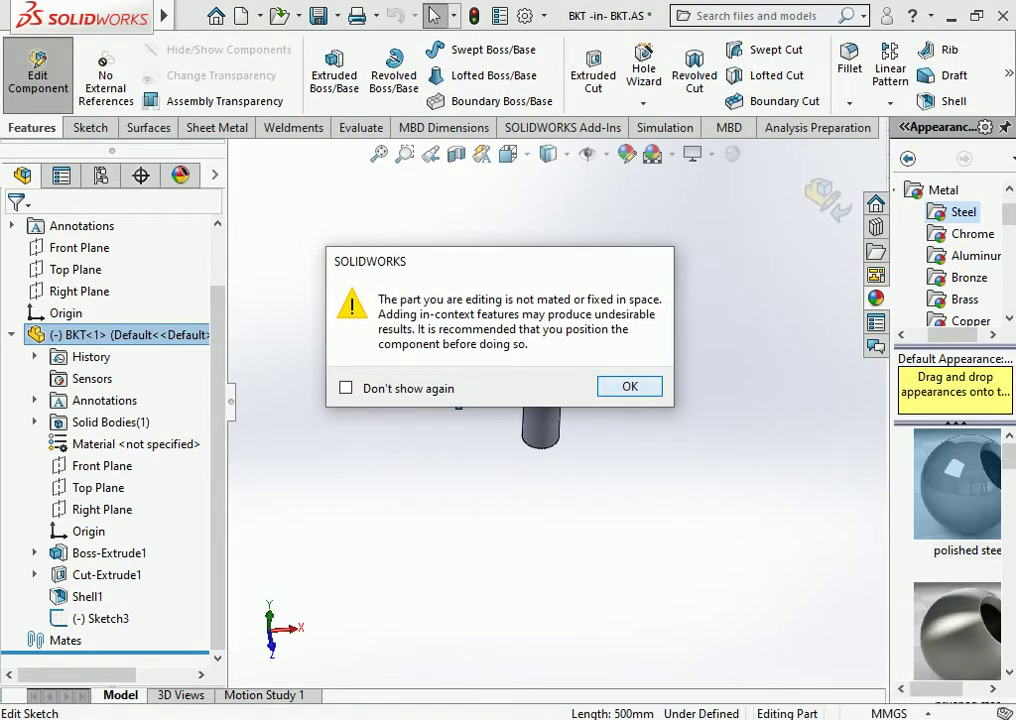
# Delete the 500 mm sketch line and its dimension in BKT's sketch
pyautogui.press('Return')
pyautogui.scroll(-3, 604, 361)
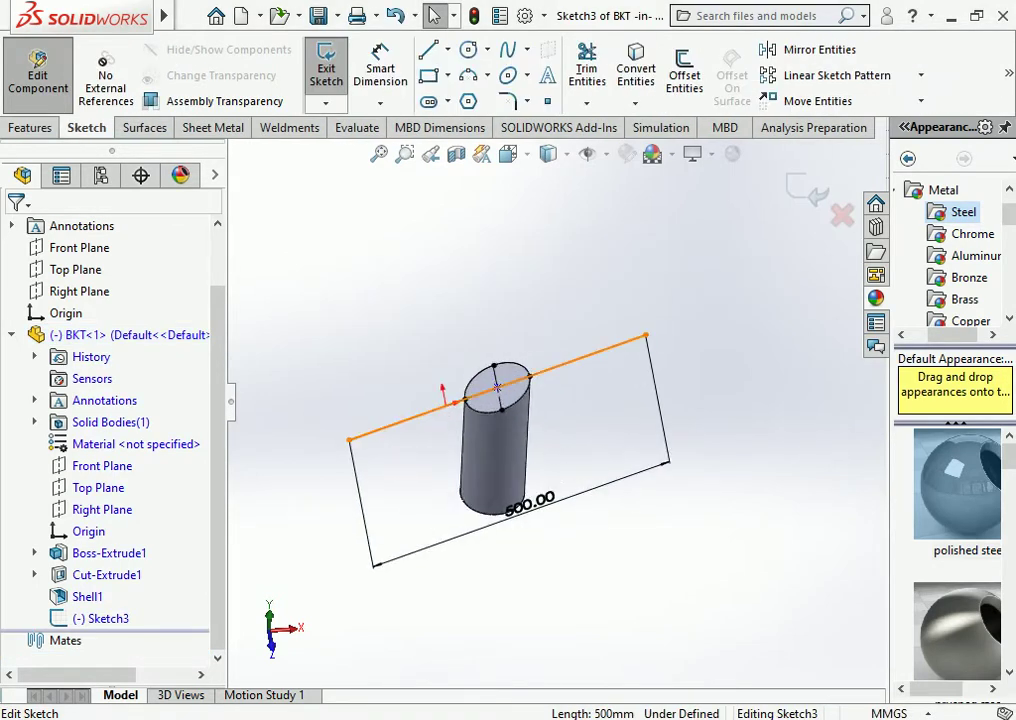
pyautogui.click(497, 387)
pyautogui.press('Delete')
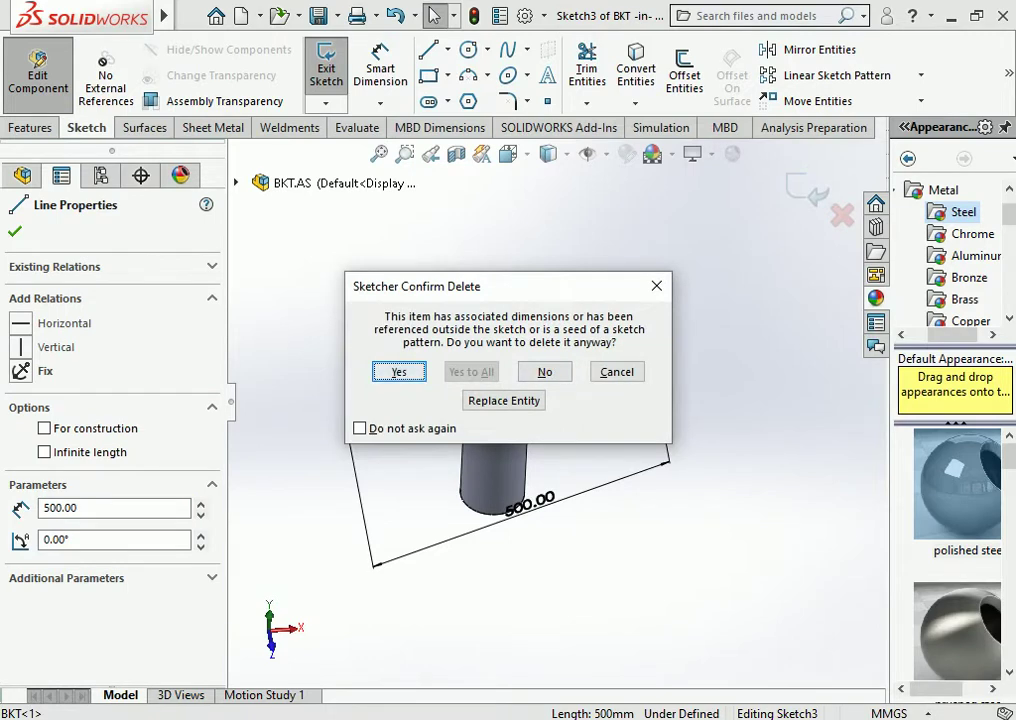
pyautogui.press('Return')
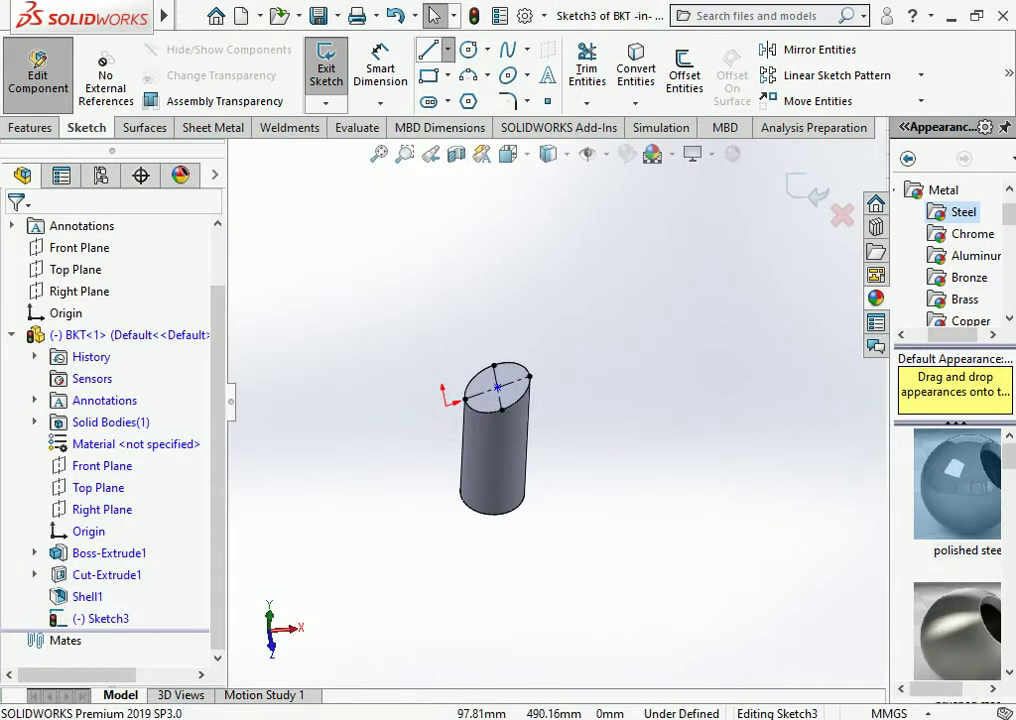
# Draw a midpoint line centred on the pole top's centre
pyautogui.click(447, 49)
pyautogui.click(470, 120)
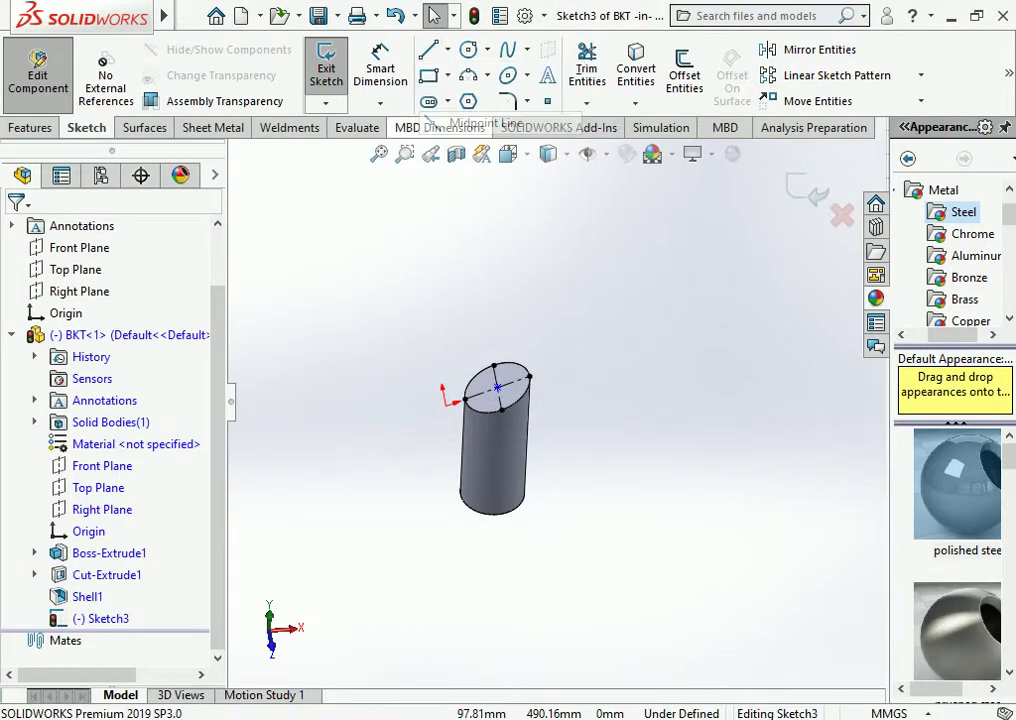
pyautogui.click(497, 387)
pyautogui.click(537, 597)
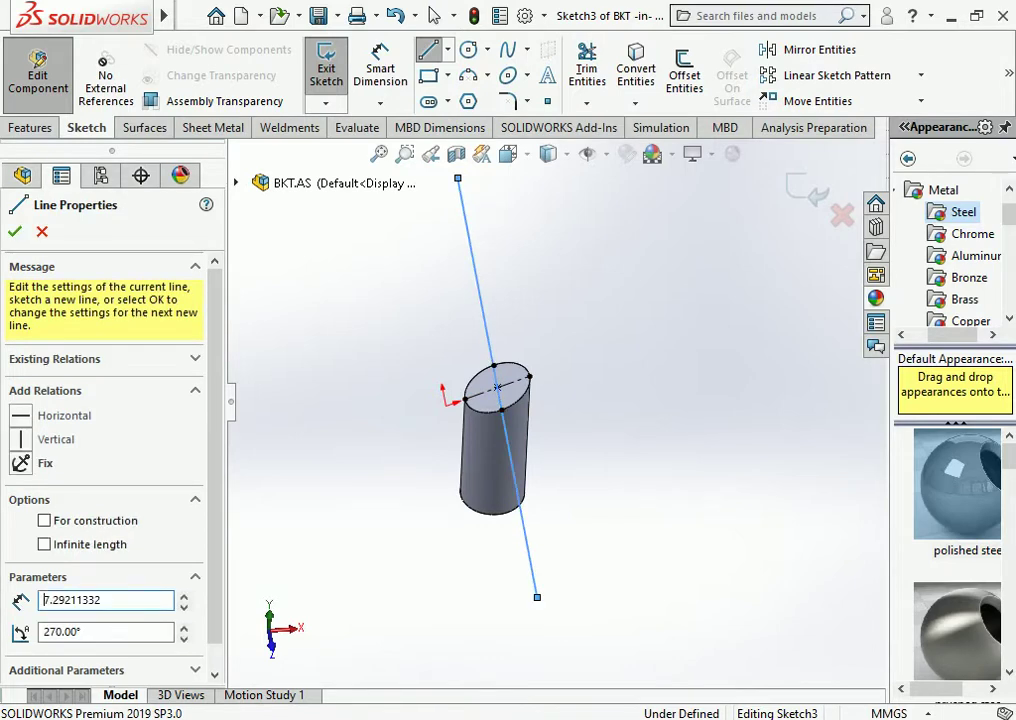
pyautogui.click(497, 387)
pyautogui.press('Escape')
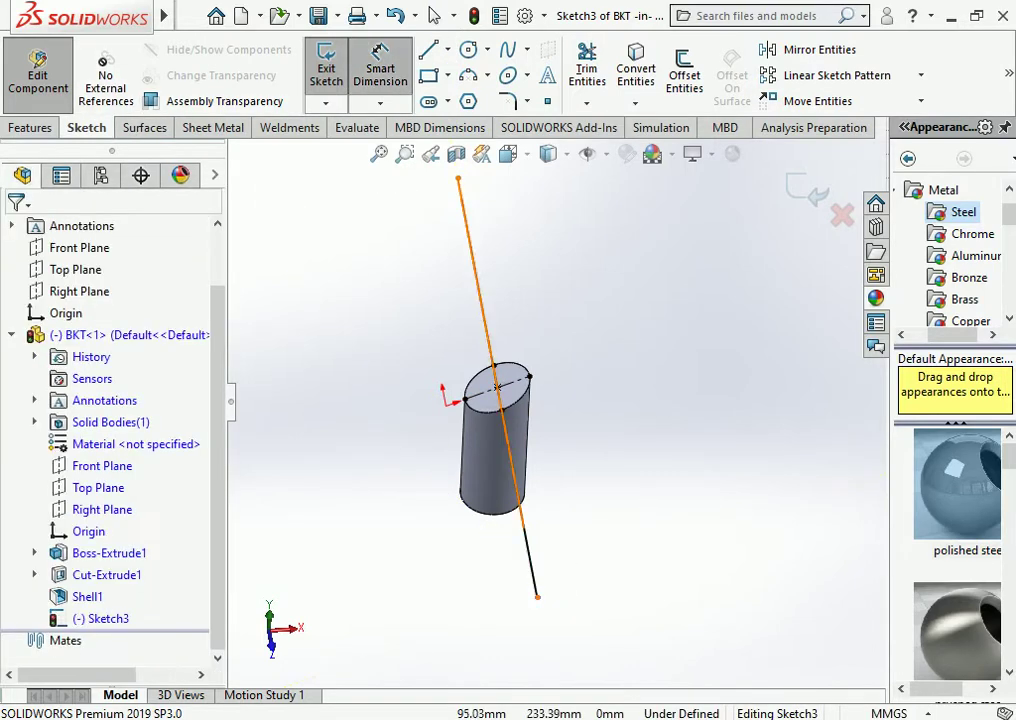
# Dimension the new line to 650 mm and close the sketch
pyautogui.click(477, 280)
pyautogui.click(540, 190)
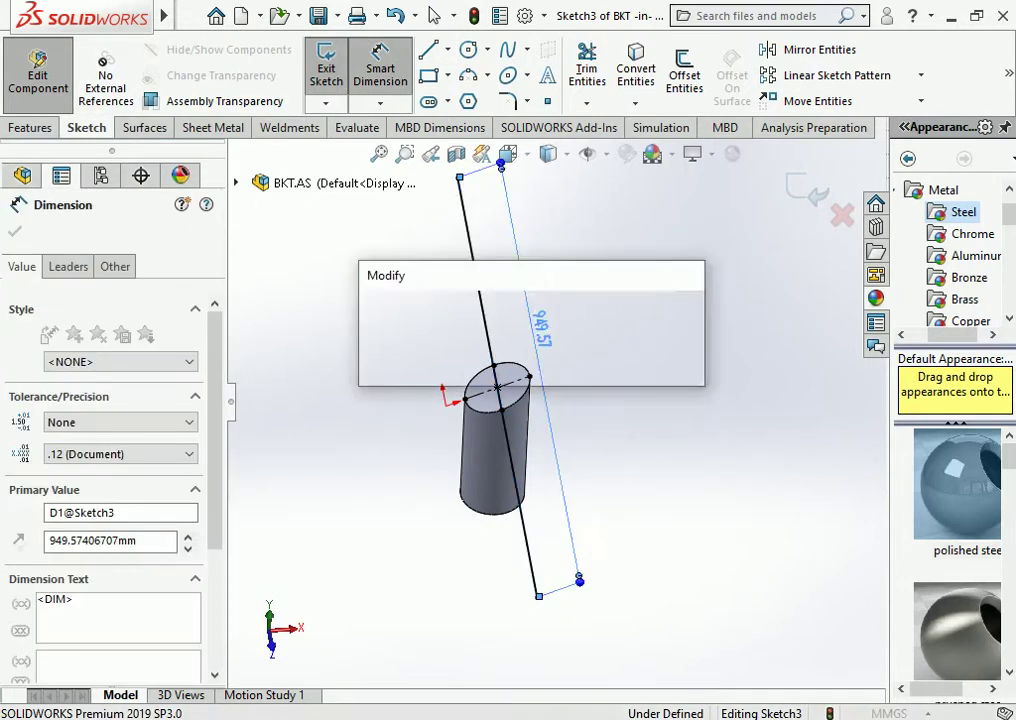
pyautogui.write('650')
pyautogui.press('Return')
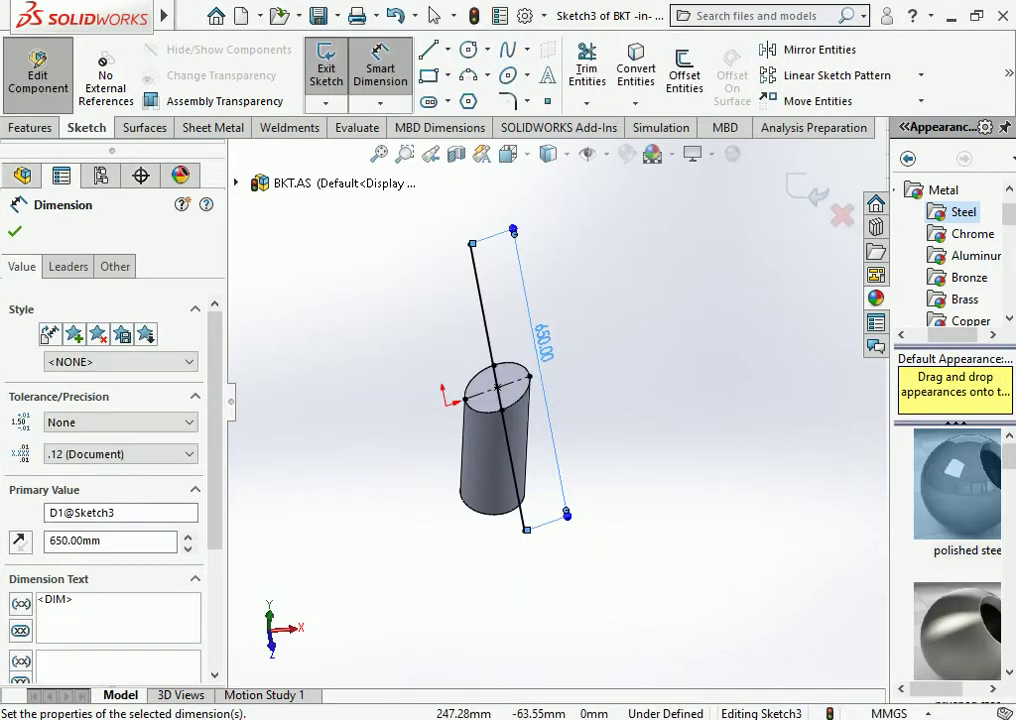
pyautogui.moveTo(500, 400); pyautogui.dragTo(540, 420, button='middle')
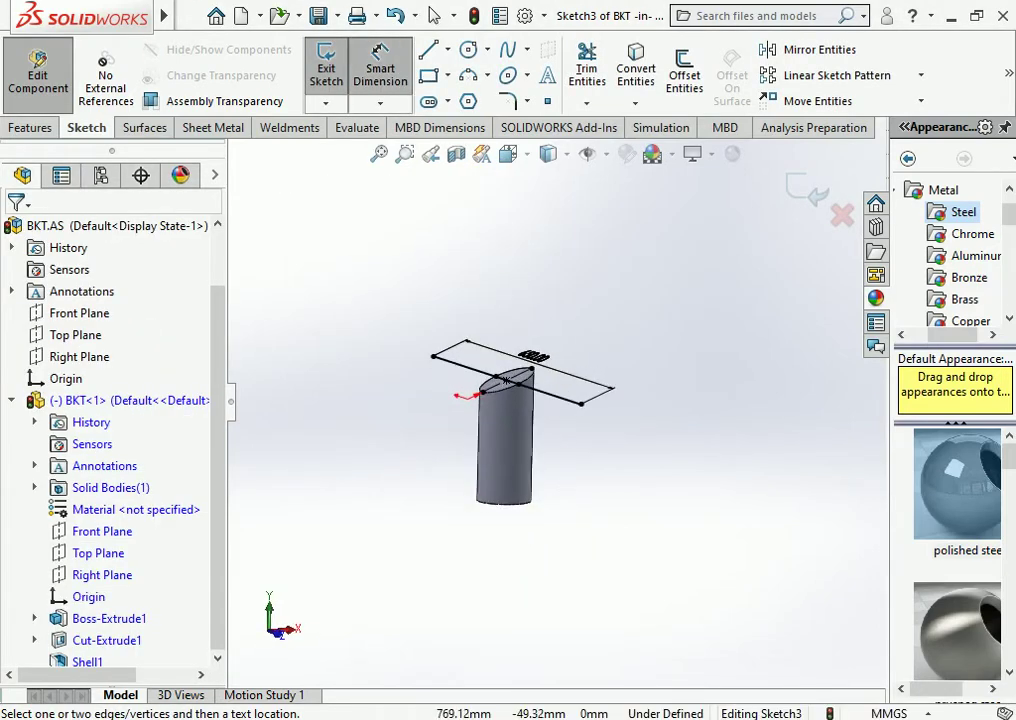
pyautogui.click(808, 190)
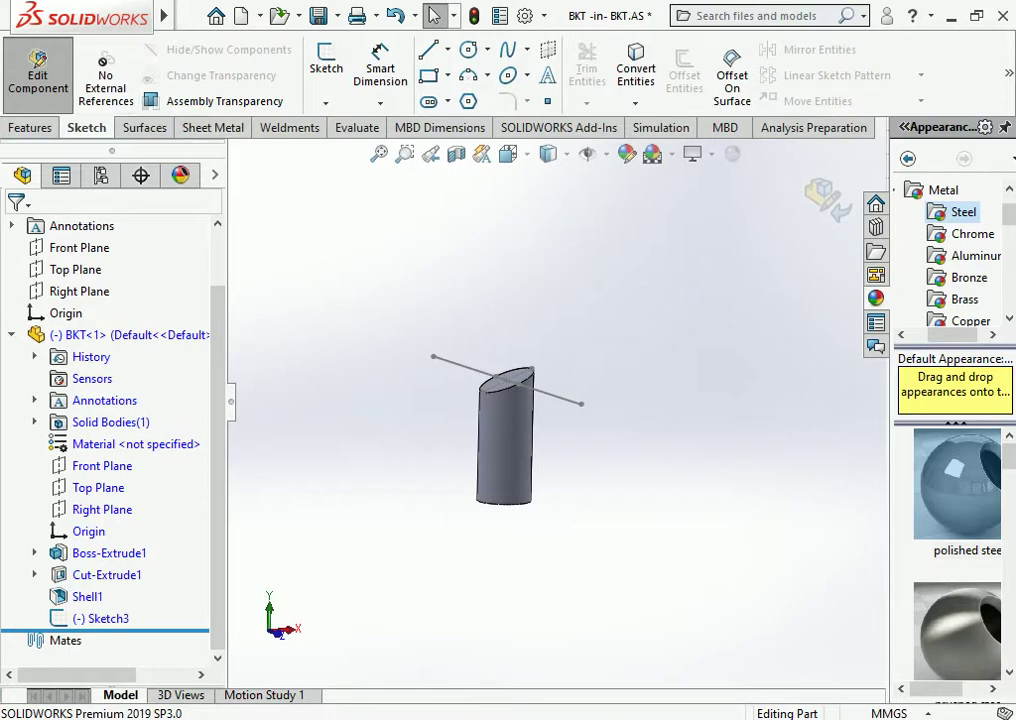
# Insert CHANNEL again from All Files beside the pole and select the pole's top face for mating
pyautogui.click(822, 195)
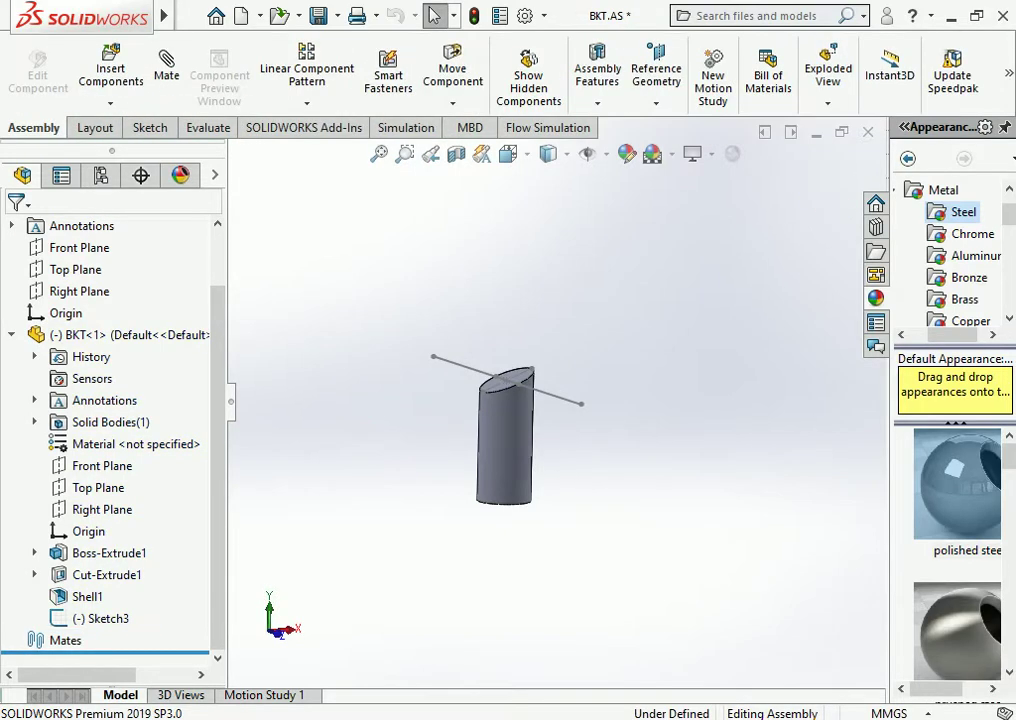
pyautogui.click(111, 72)
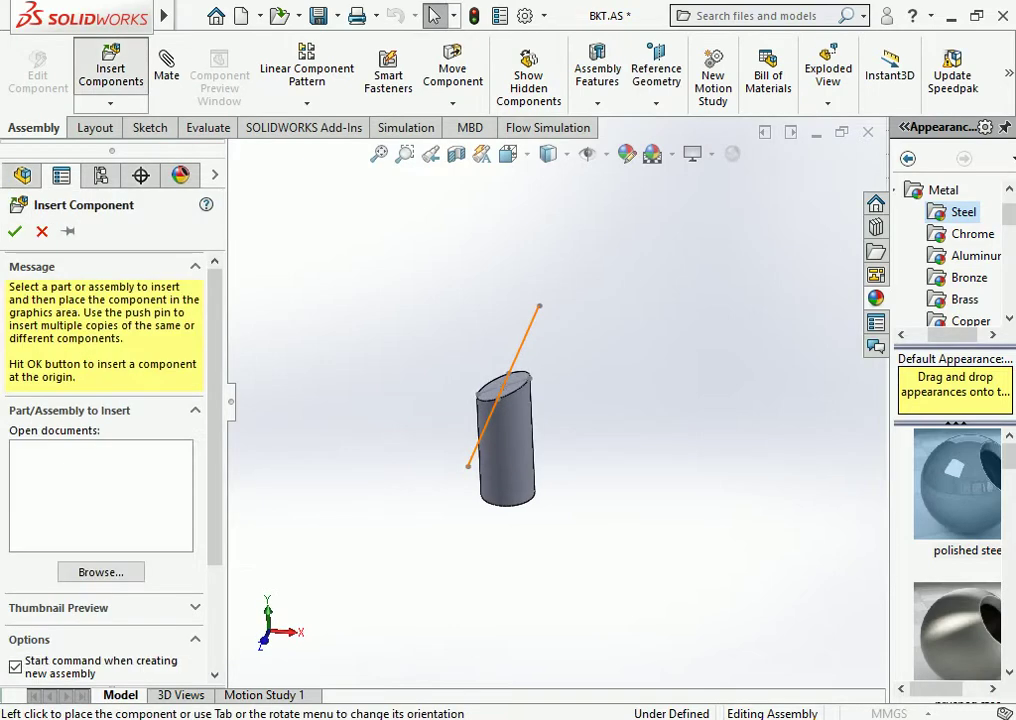
pyautogui.click(896, 543)
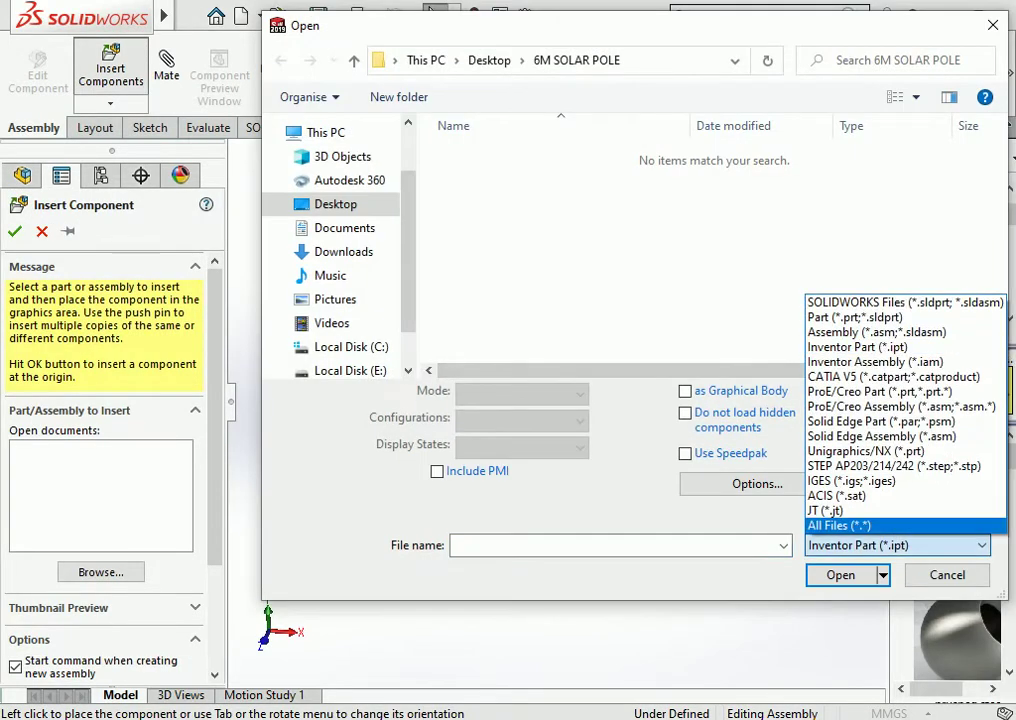
pyautogui.click(862, 531)
pyautogui.click(485, 216)
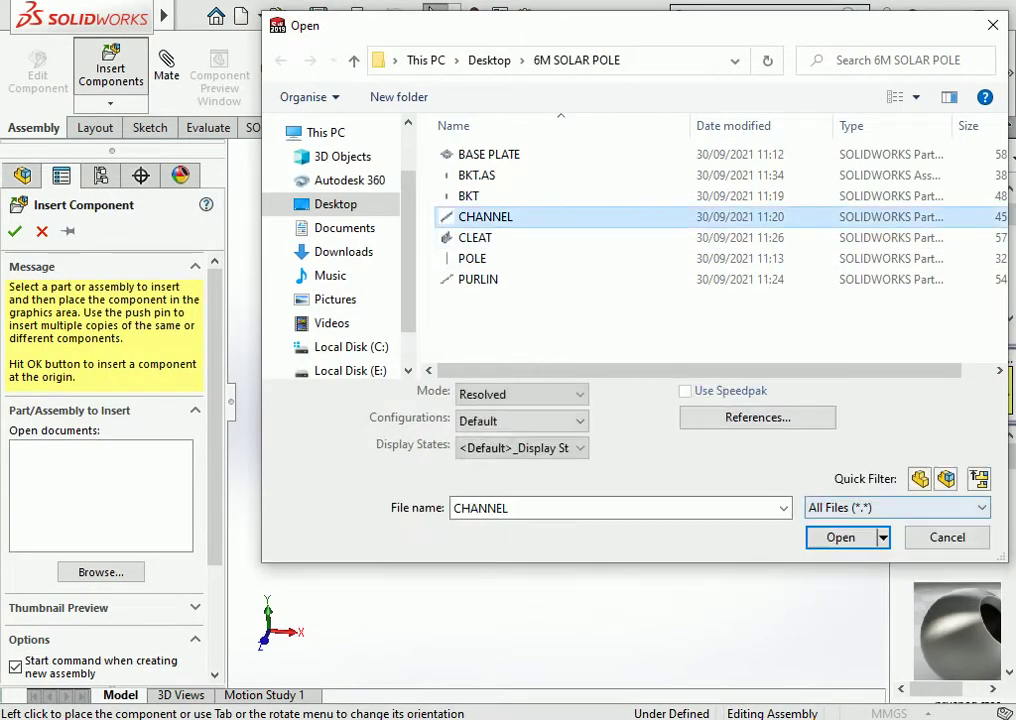
pyautogui.press('Return')
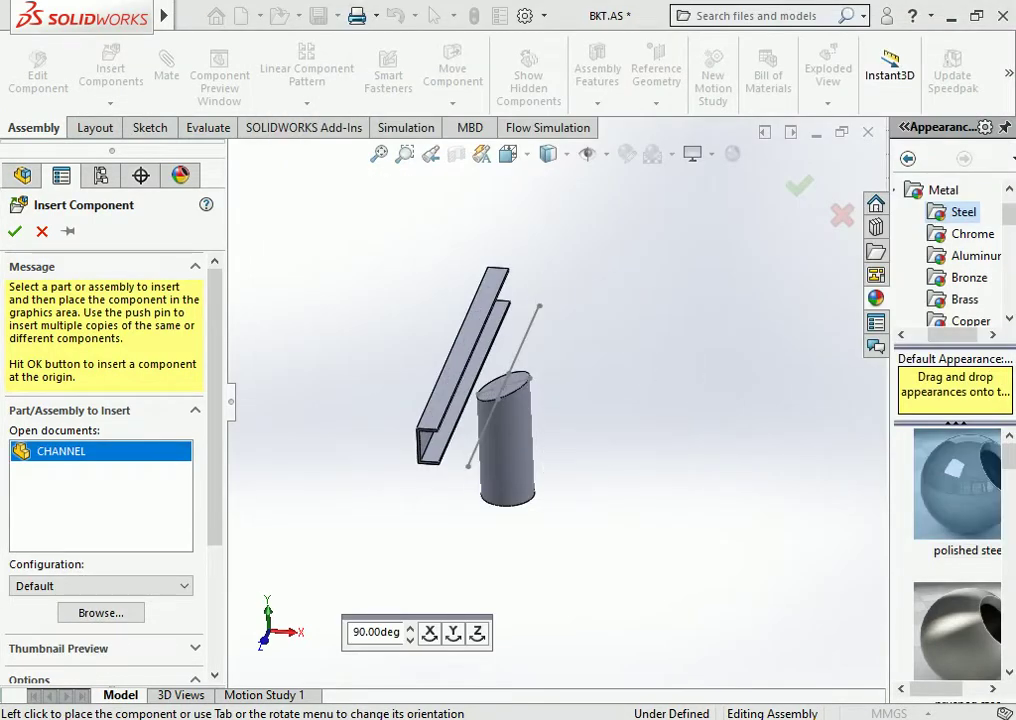
pyautogui.click(465, 400)
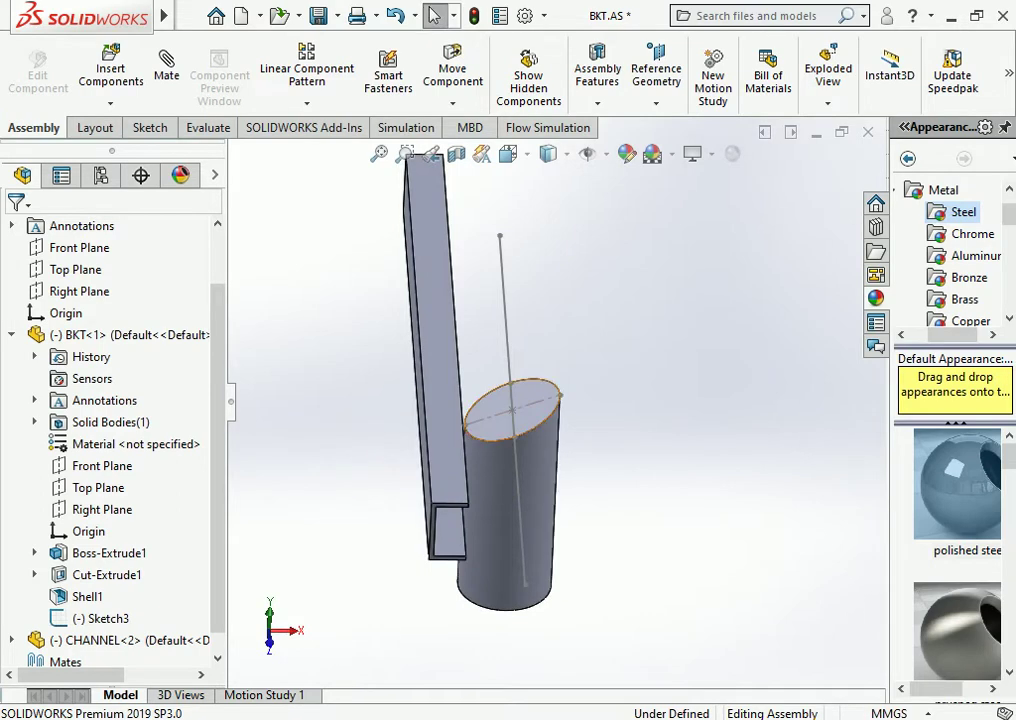
pyautogui.click(512, 410)
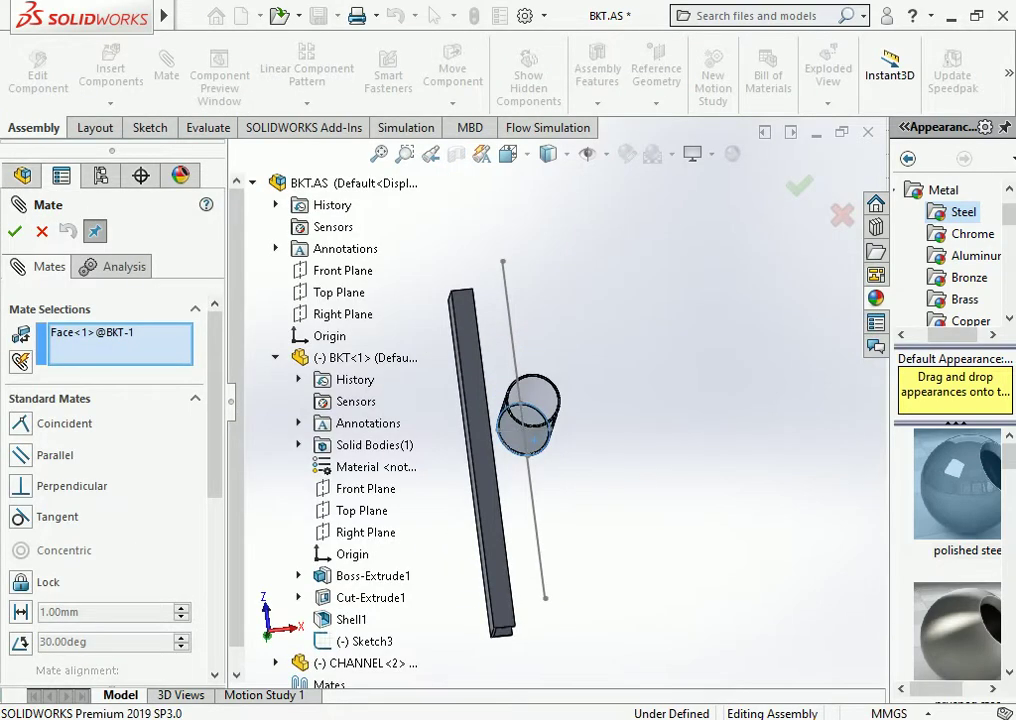
# Mate the channel face coincident with the pole's top face
pyautogui.click(487, 497)
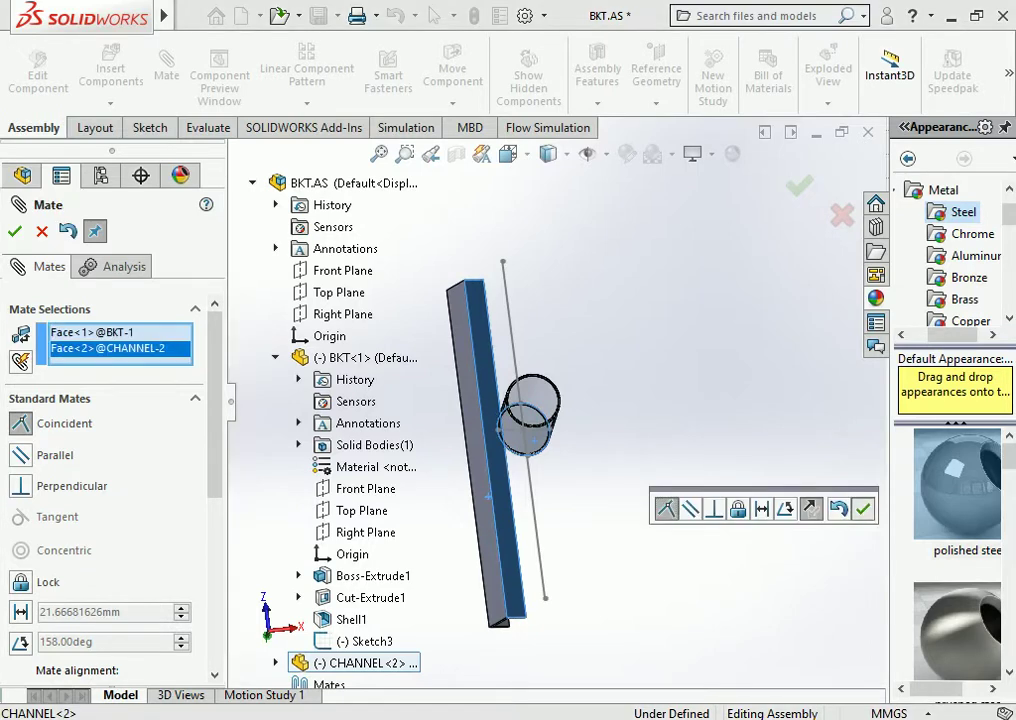
pyautogui.press('Return')
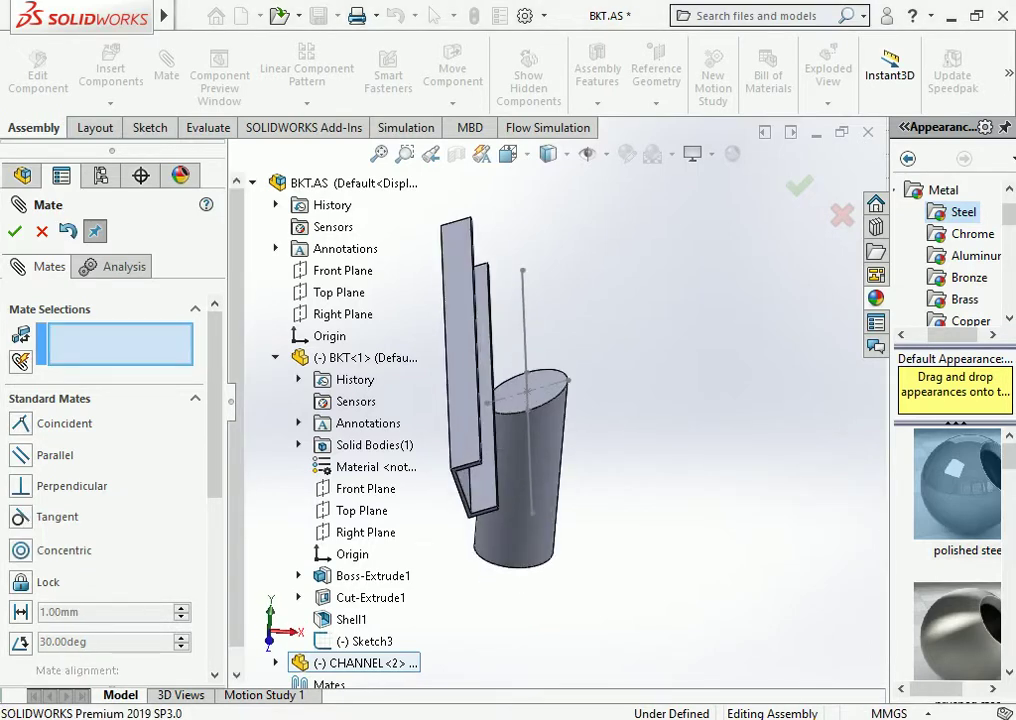
pyautogui.moveTo(470, 330); pyautogui.dragTo(457, 440)
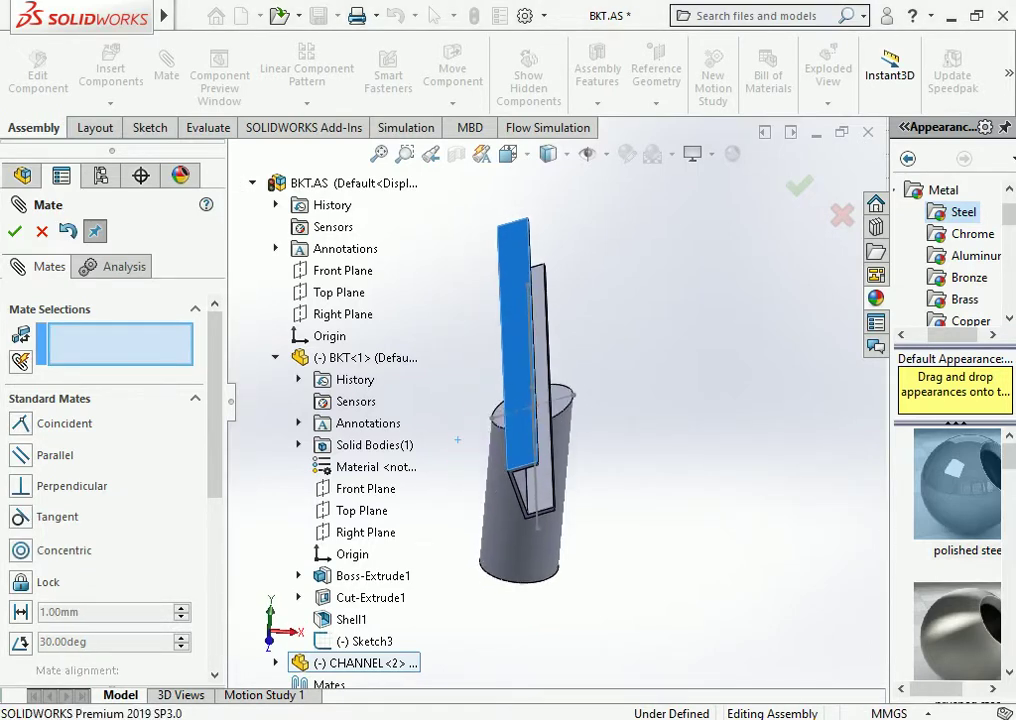
# Add a distance mate between the centred pole-top line and the channel face
pyautogui.scroll(-3, 518, 516)
pyautogui.scroll(-2, 520, 515)
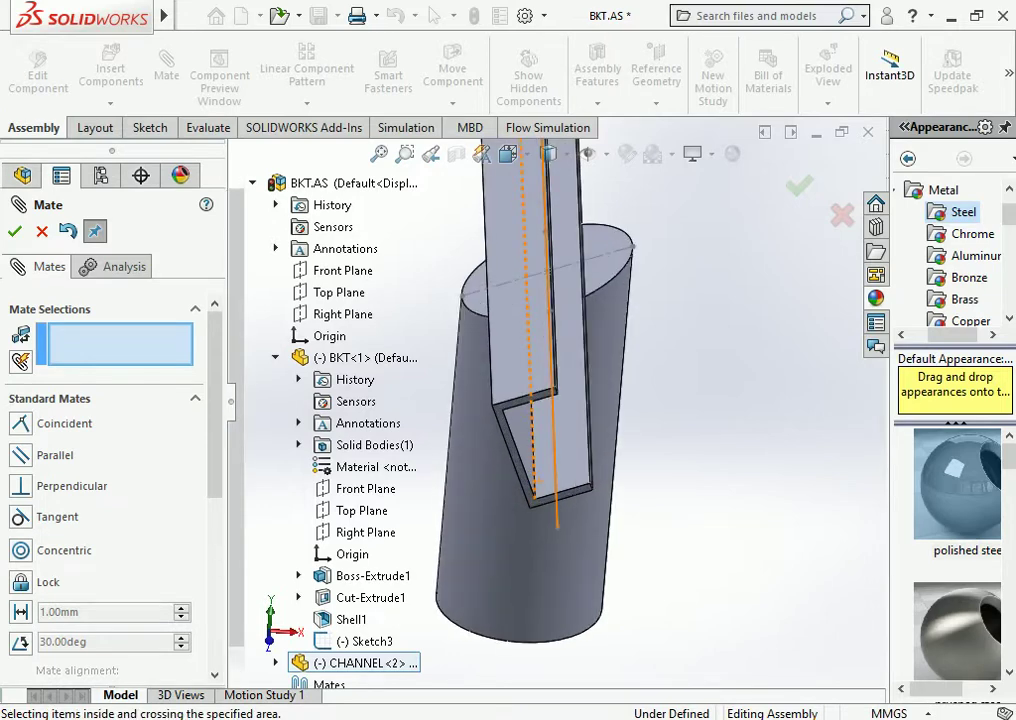
pyautogui.click(524, 330)
pyautogui.click(505, 300)
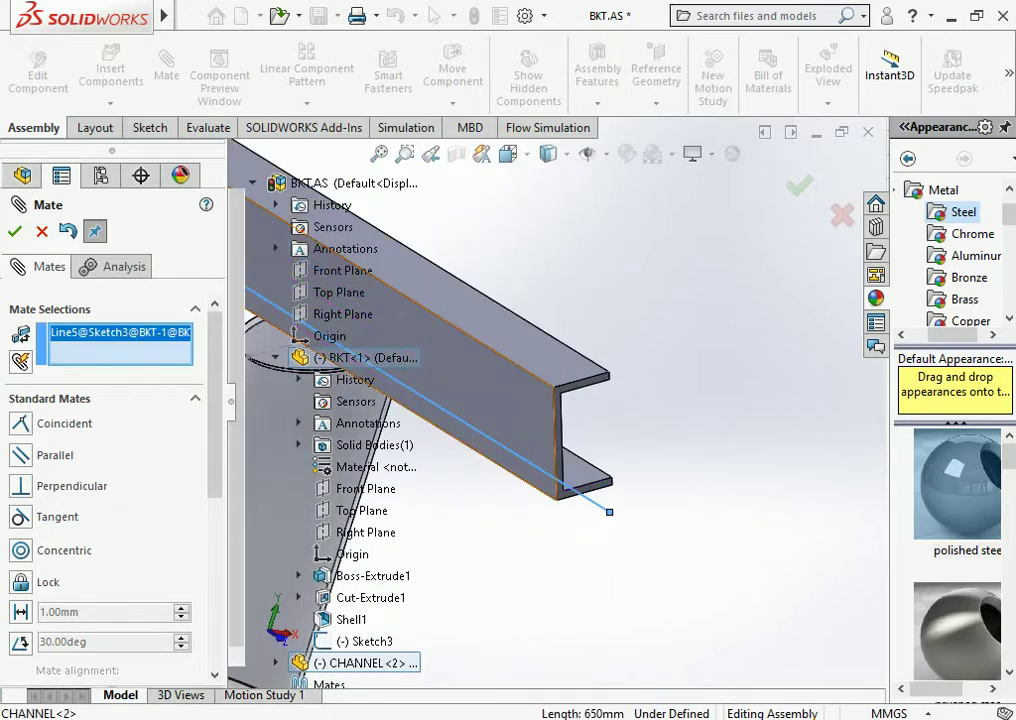
pyautogui.click(660, 478)
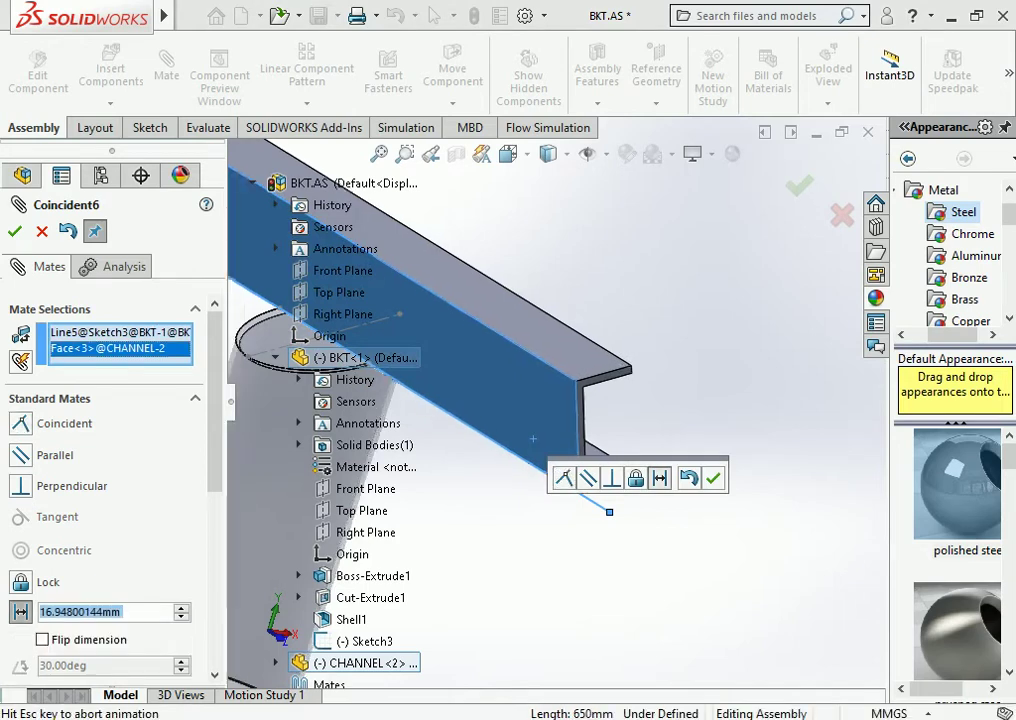
pyautogui.write('20')
pyautogui.press('Return')
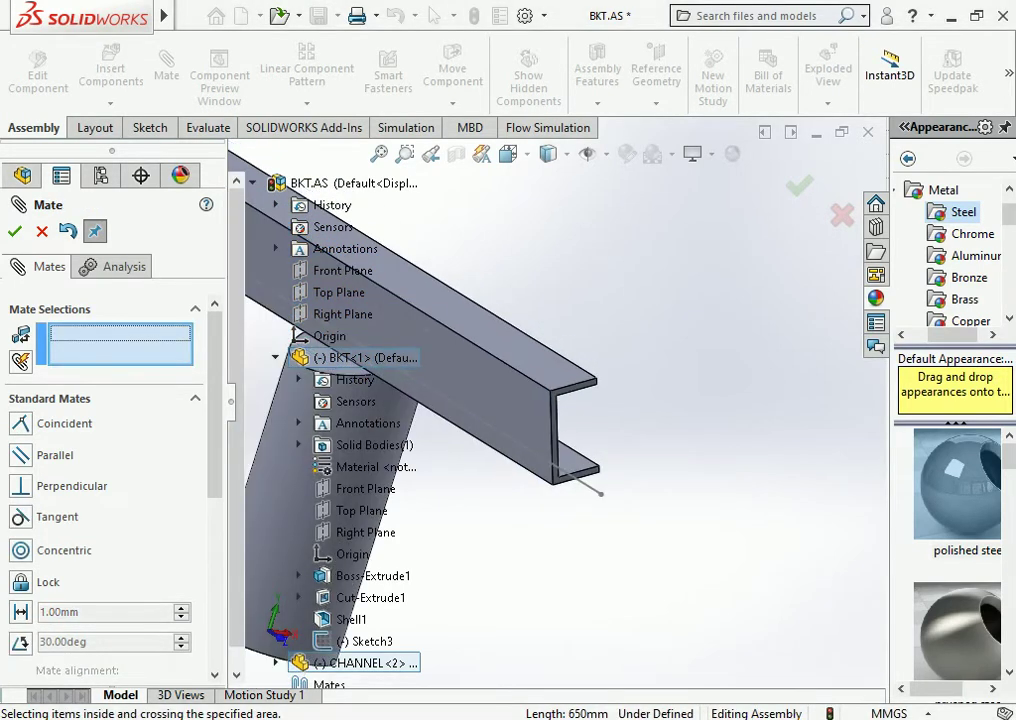
# Mate the channel's end face coincident with the line's endpoint
pyautogui.click(545, 380)
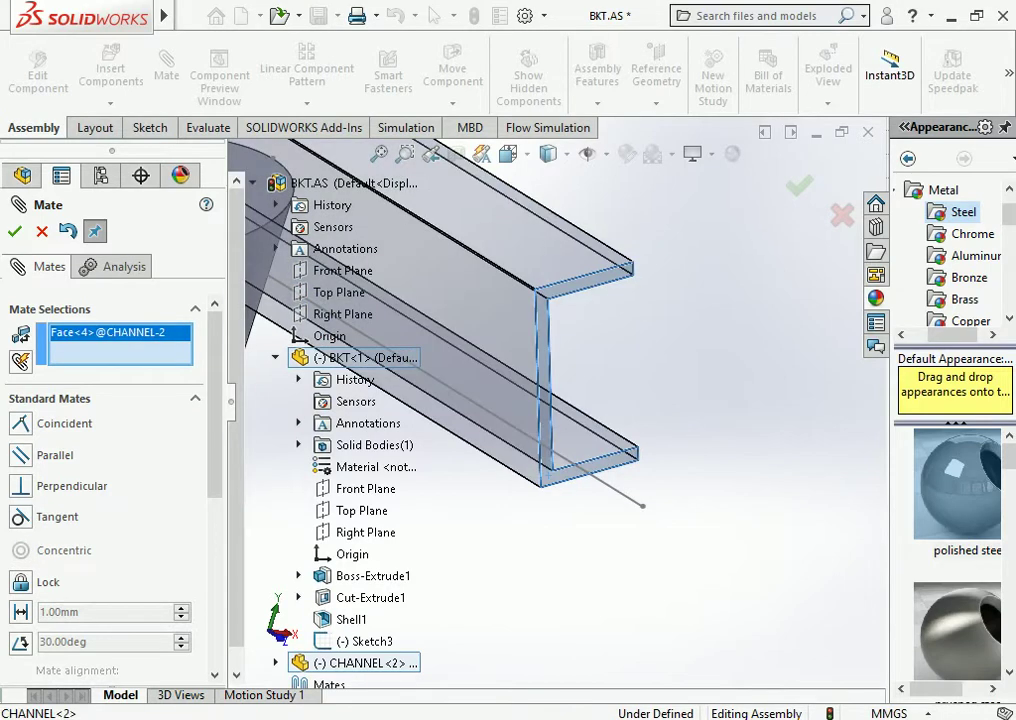
pyautogui.click(642, 506)
pyautogui.press('Return')
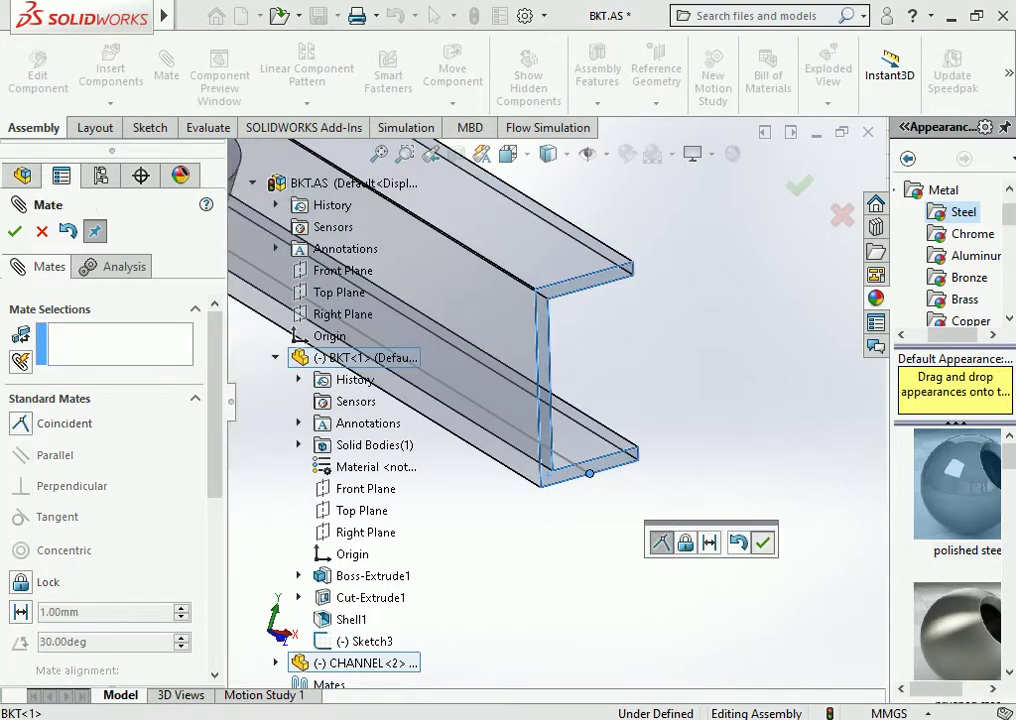
pyautogui.press('f')
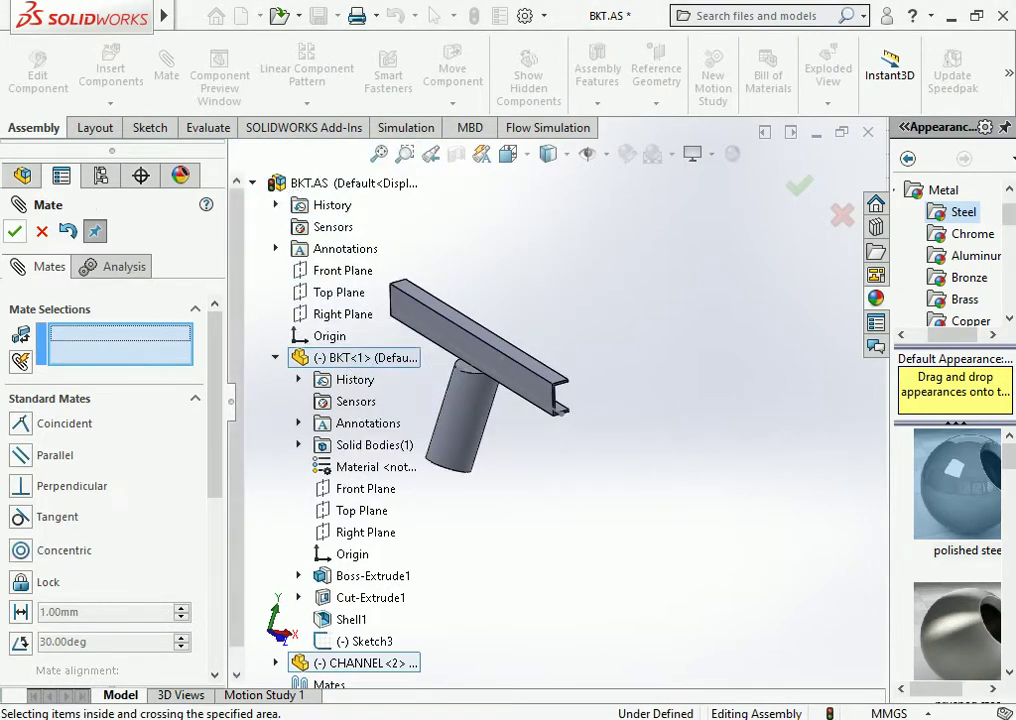
pyautogui.click(14, 231)
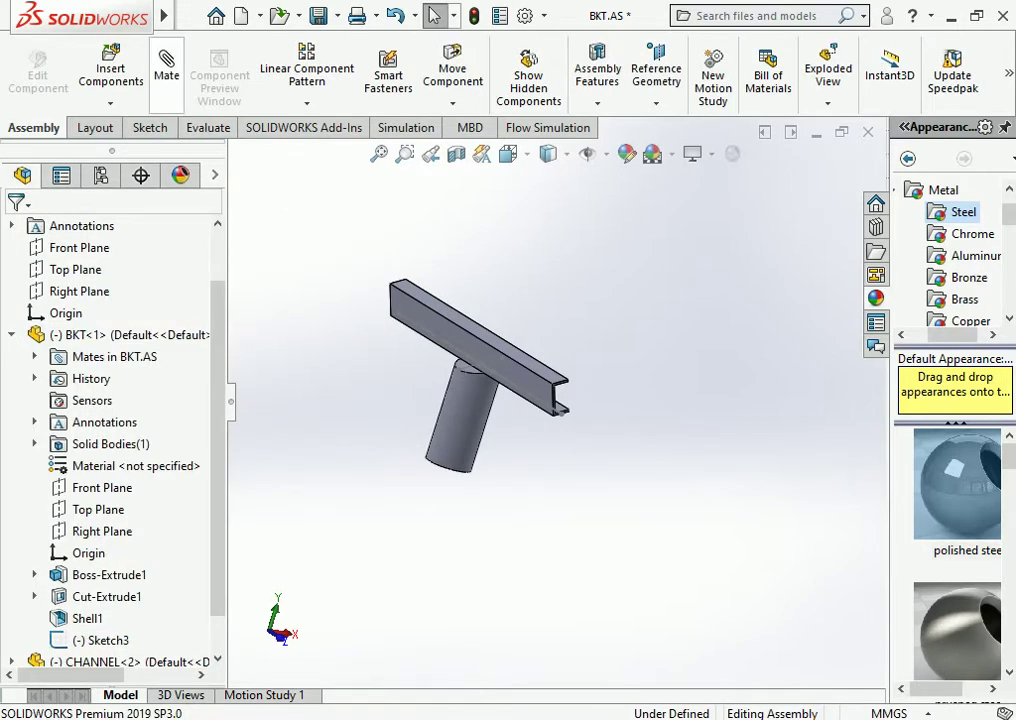
# Mate BKT's origin coincident with the assembly origin
pyautogui.click(166, 70)
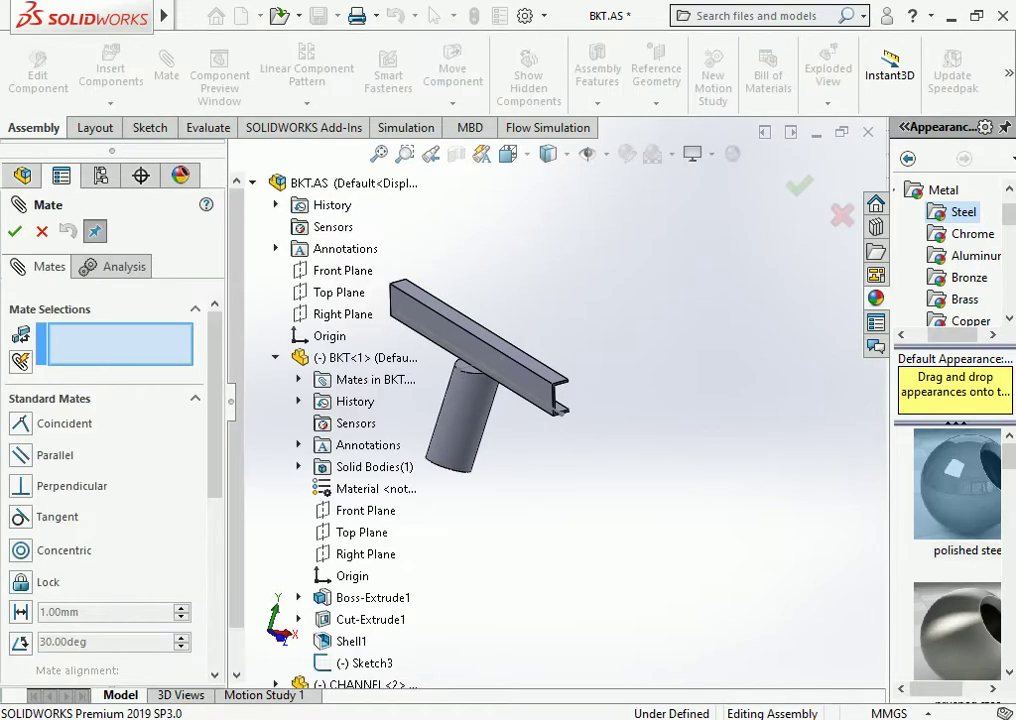
pyautogui.click(320, 336)
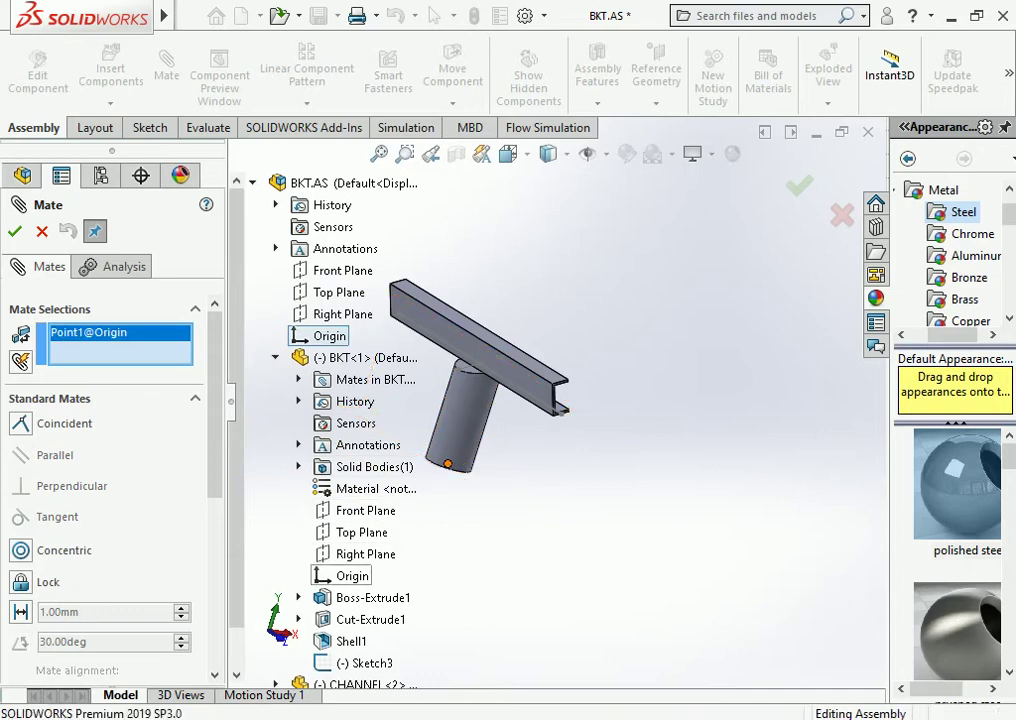
pyautogui.click(352, 576)
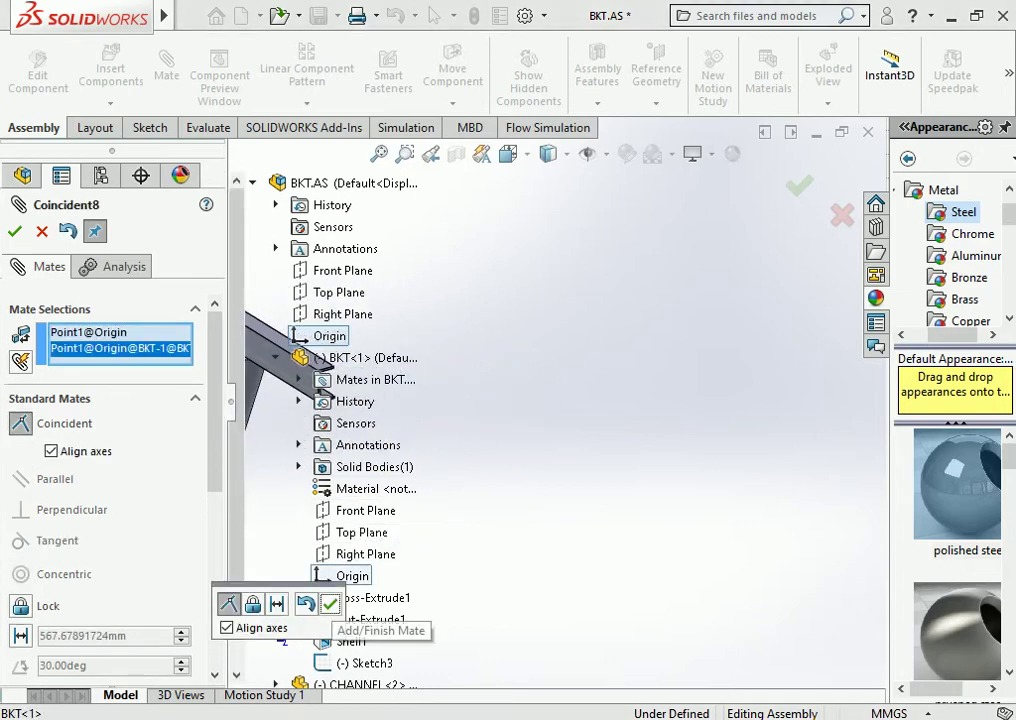
pyautogui.click(330, 603)
pyautogui.press('Return')
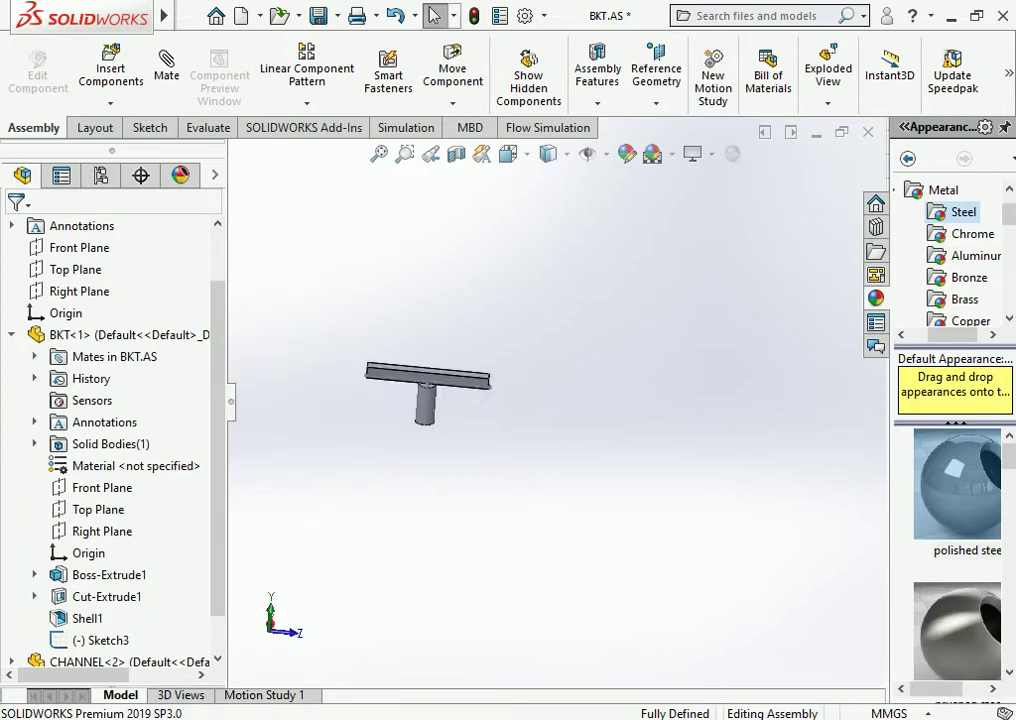
# Insert the PURLIN part using All Files and place it in the assembly
pyautogui.click(111, 68)
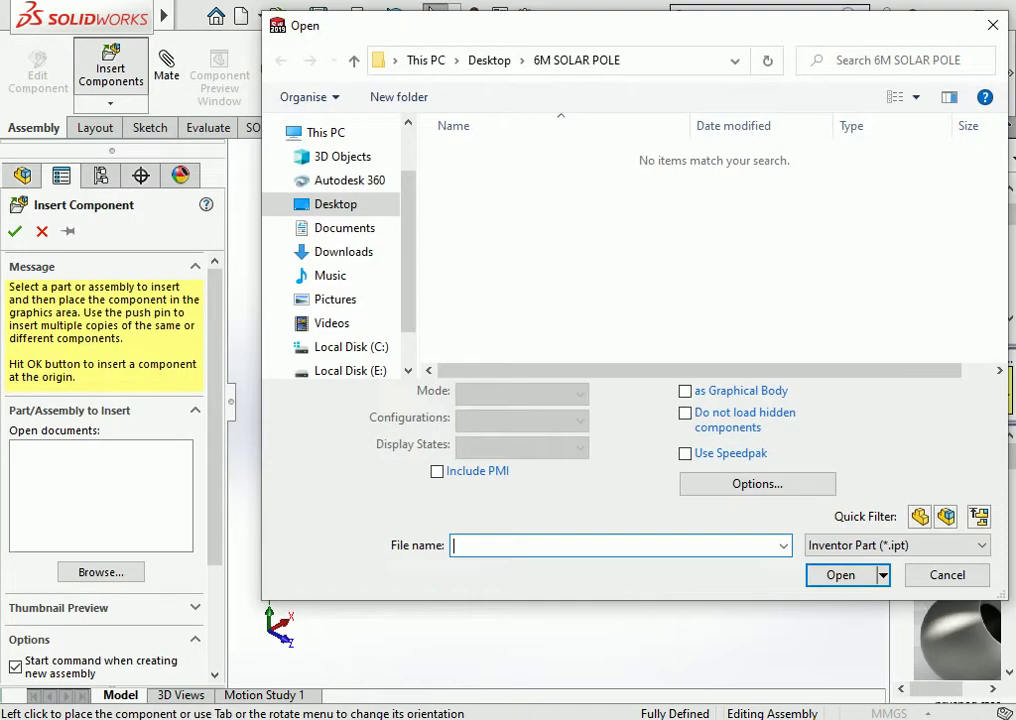
pyautogui.click(897, 545)
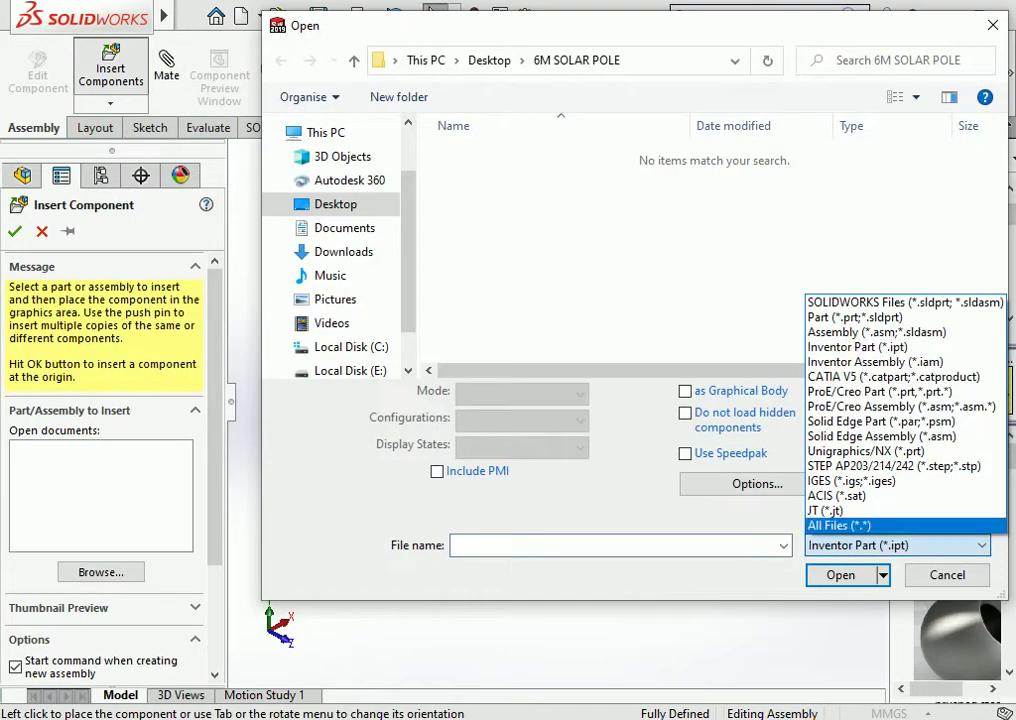
pyautogui.click(850, 524)
pyautogui.click(477, 279)
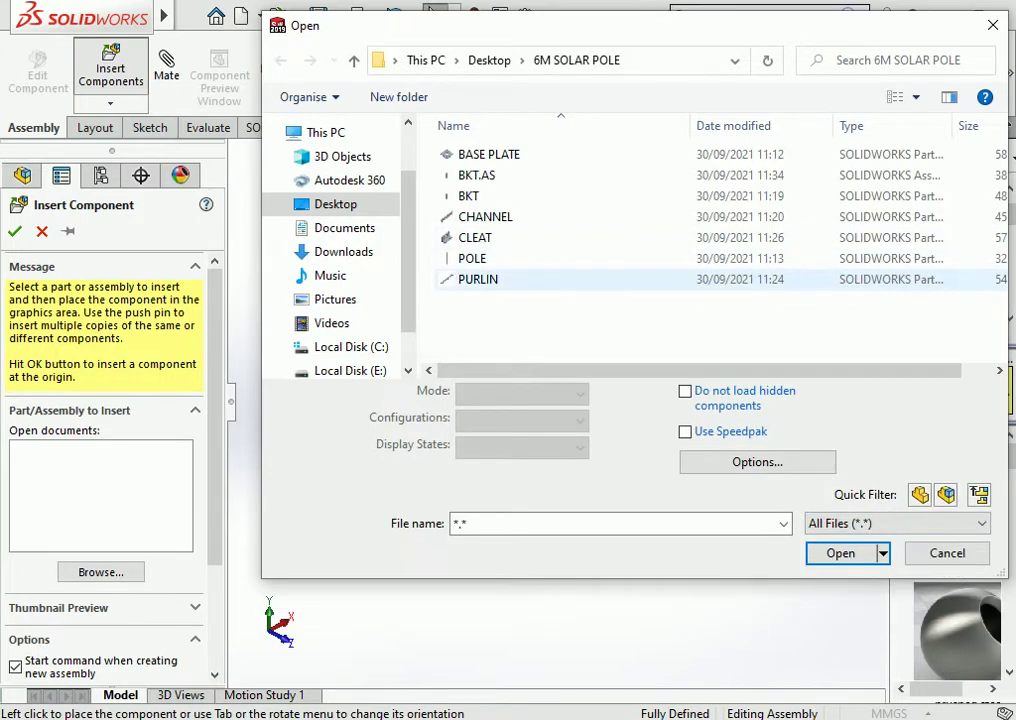
pyautogui.press('Return')
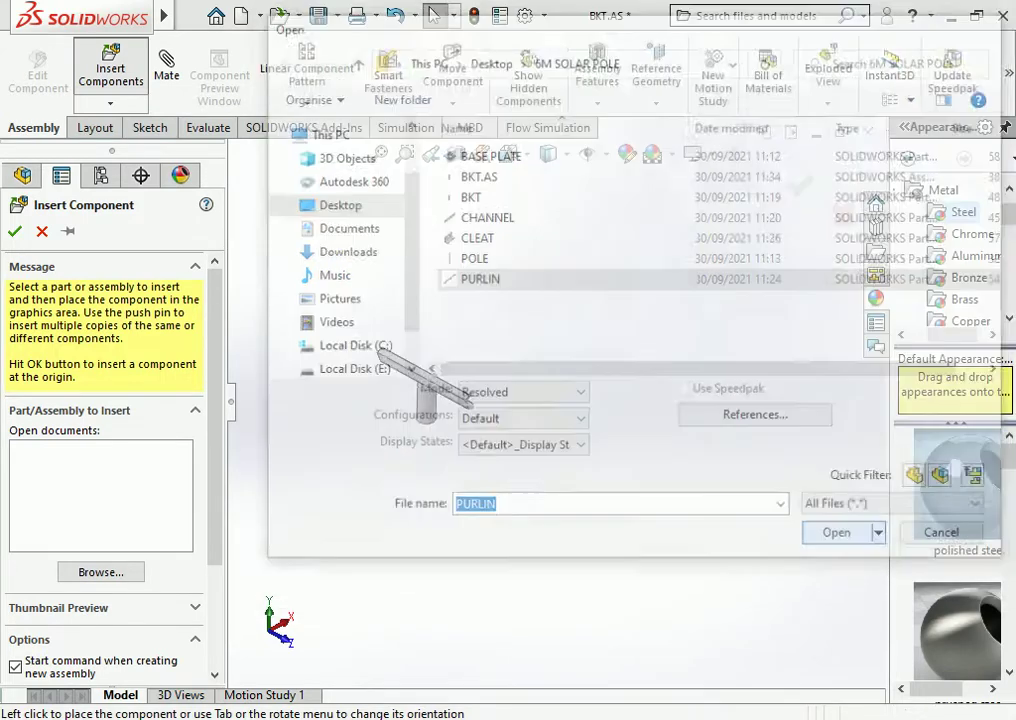
pyautogui.scroll(-3, 362, 268)
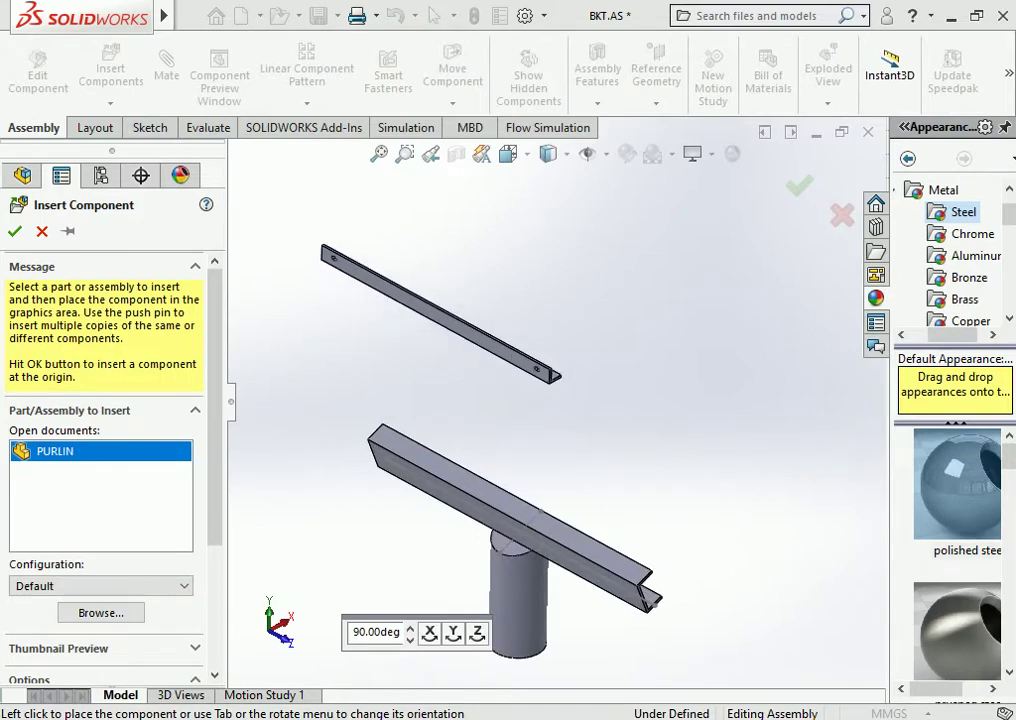
pyautogui.click(362, 268)
# Move the purlin down across the channel and select the channel's top face
pyautogui.moveTo(440, 314); pyautogui.dragTo(508, 358)
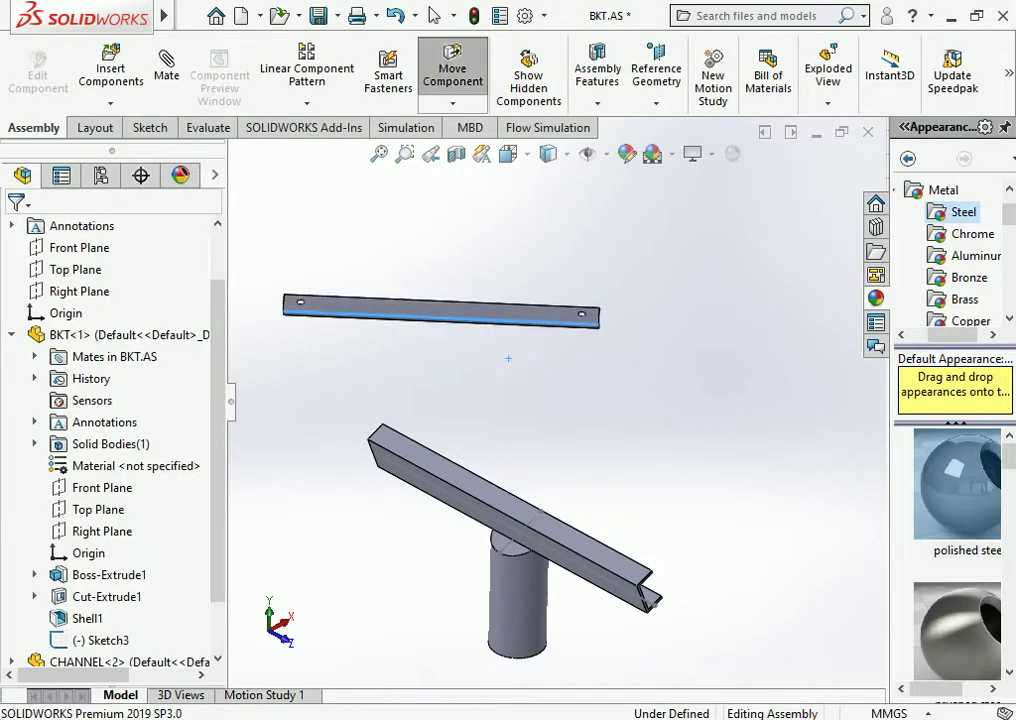
pyautogui.hotkey('ctrl', 'z')
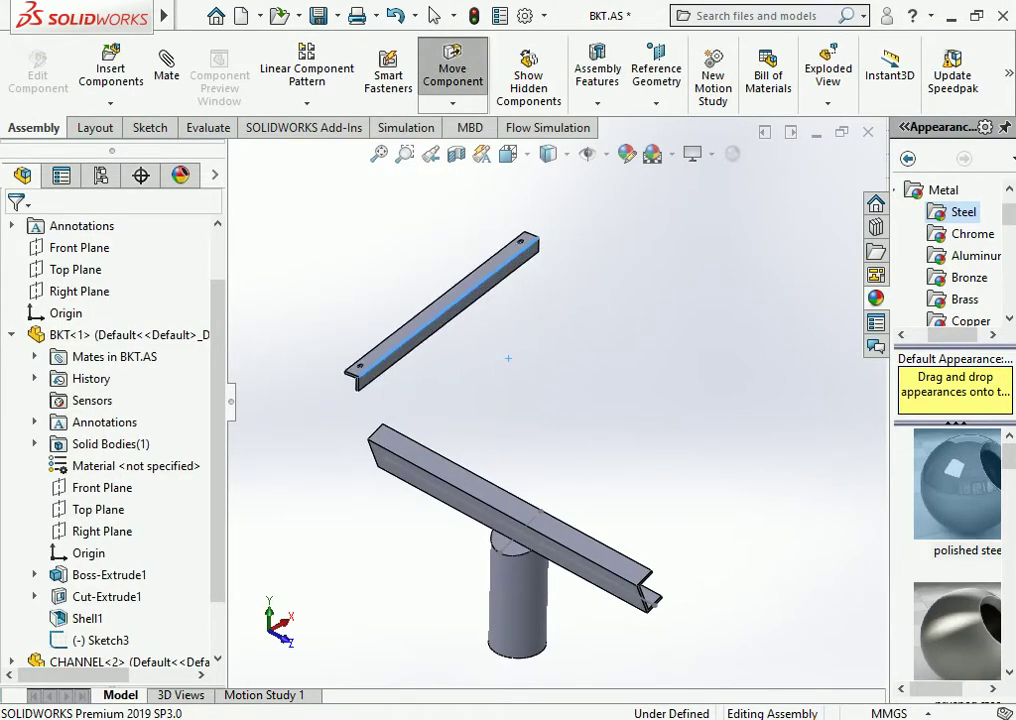
pyautogui.press('Escape')
pyautogui.scroll(2, 523, 372)
pyautogui.scroll(-3, 523, 372)
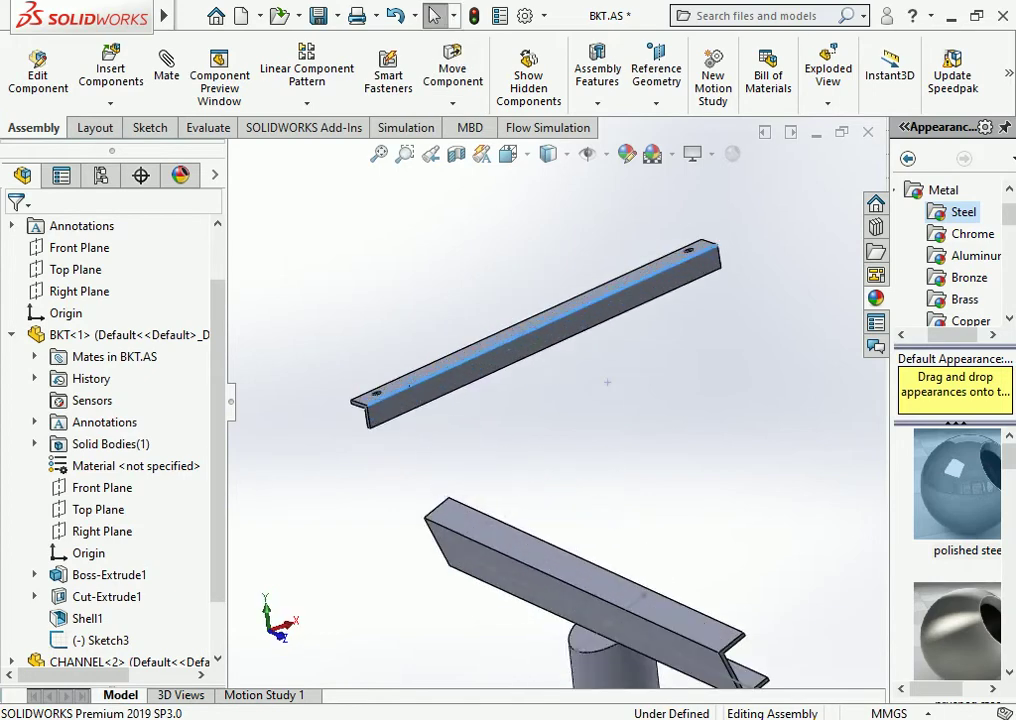
pyautogui.moveTo(607, 382); pyautogui.dragTo(478, 358)
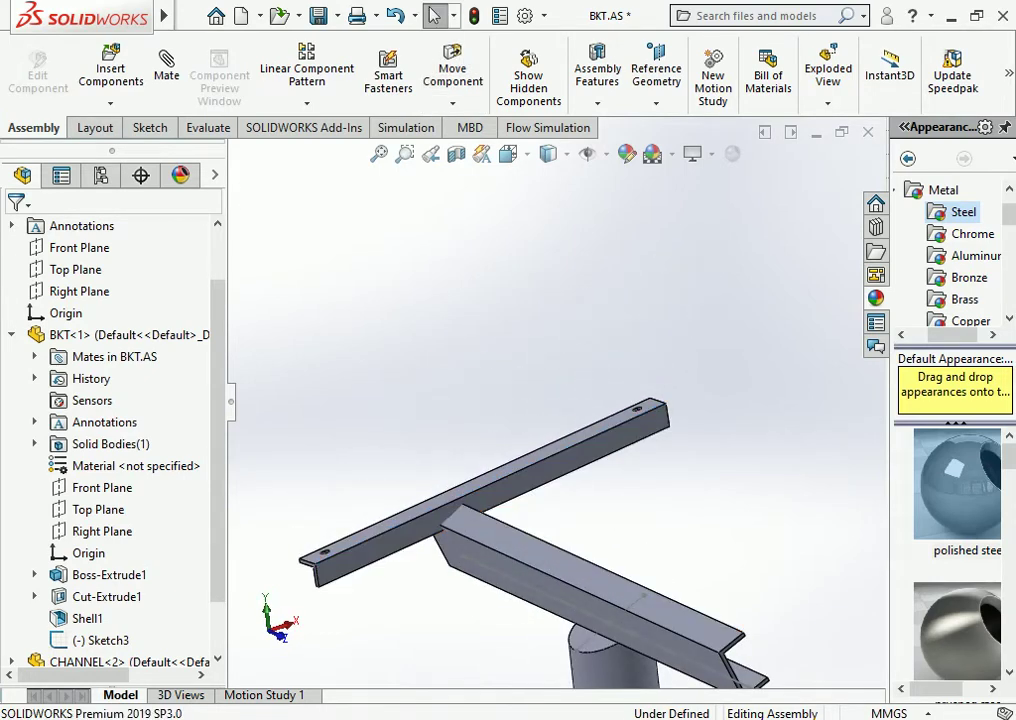
pyautogui.moveTo(470, 480); pyautogui.dragTo(522, 532, button='middle')
pyautogui.click(522, 532)
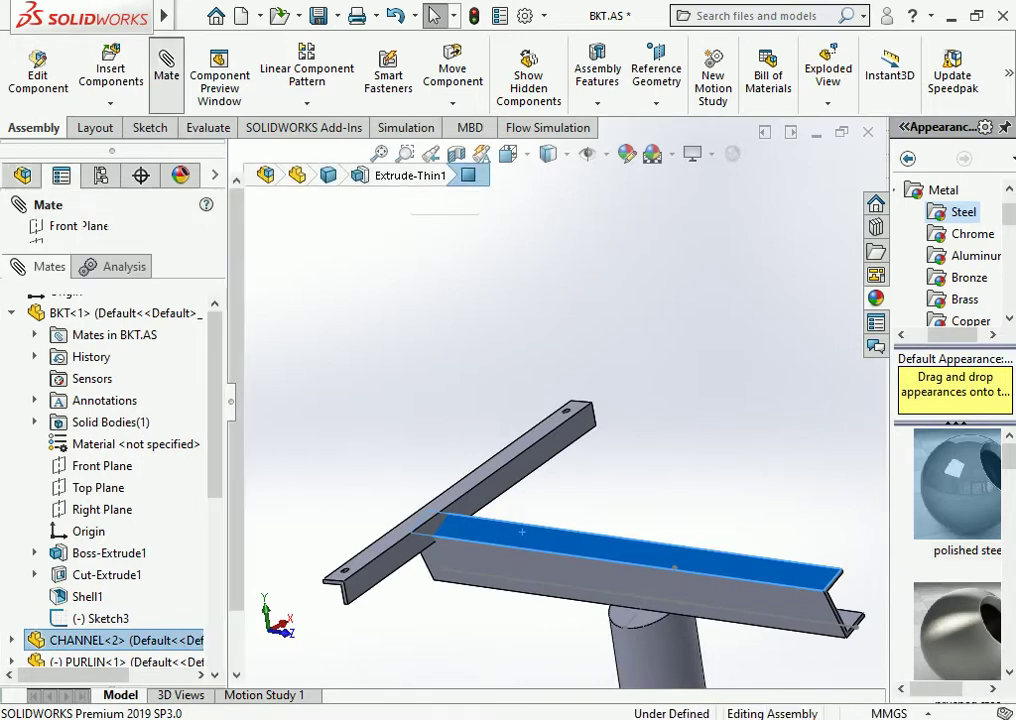
# Mate the purlin's underside coincident with the channel's top face
pyautogui.moveTo(522, 532); pyautogui.dragTo(354, 293, button='middle')
pyautogui.scroll(-3, 354, 293)
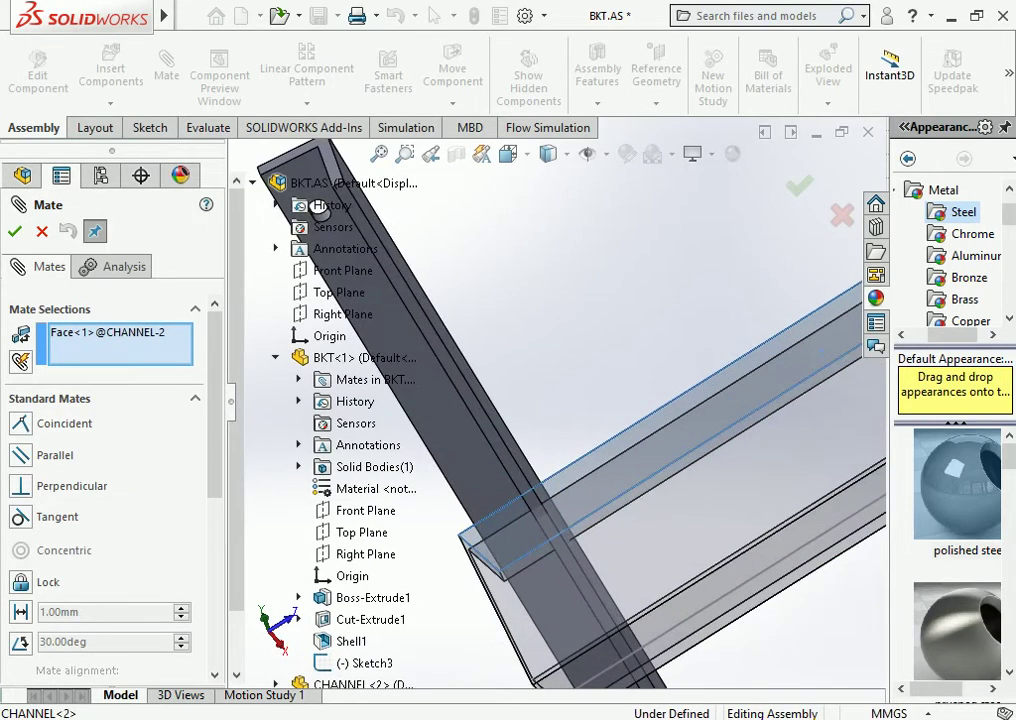
pyautogui.click(295, 204)
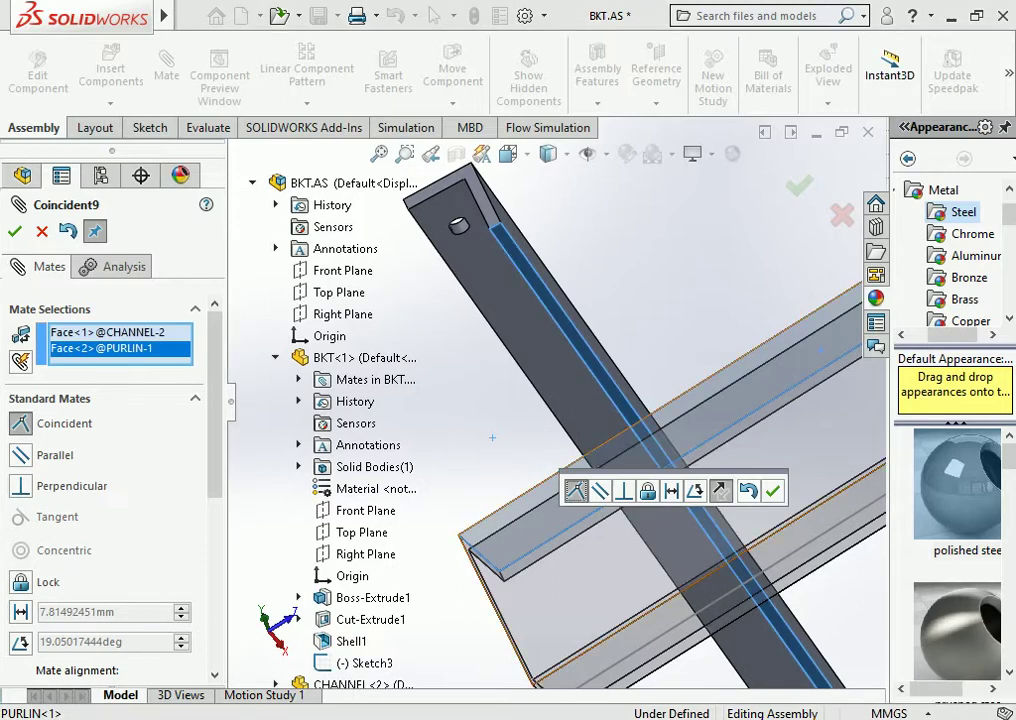
pyautogui.press('Return')
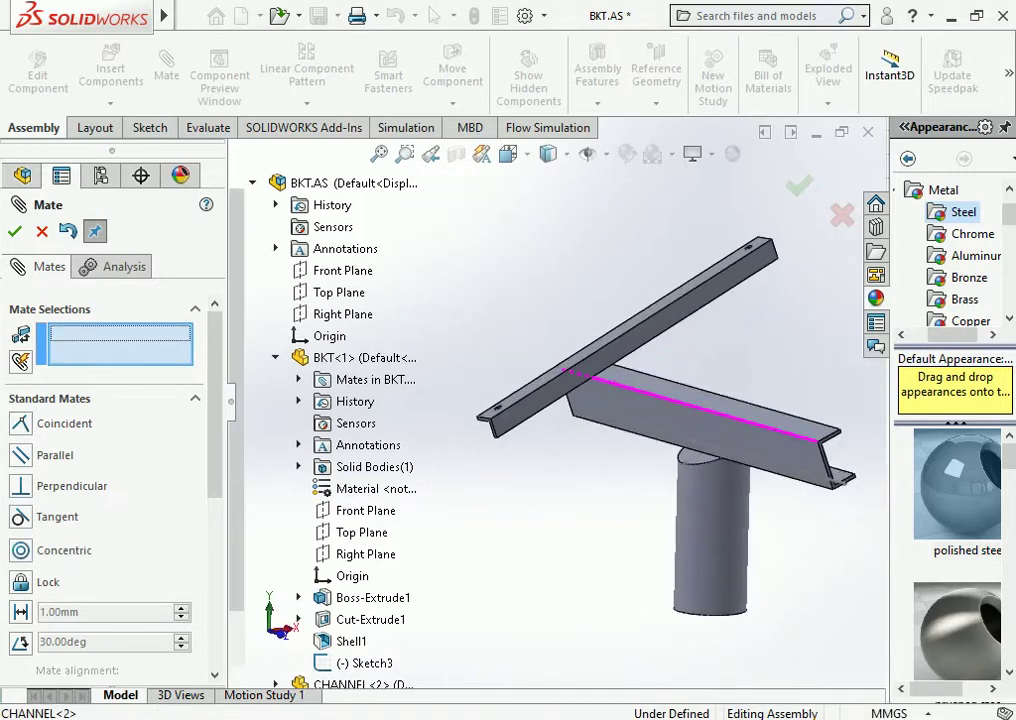
pyautogui.scroll(-2, 535, 442)
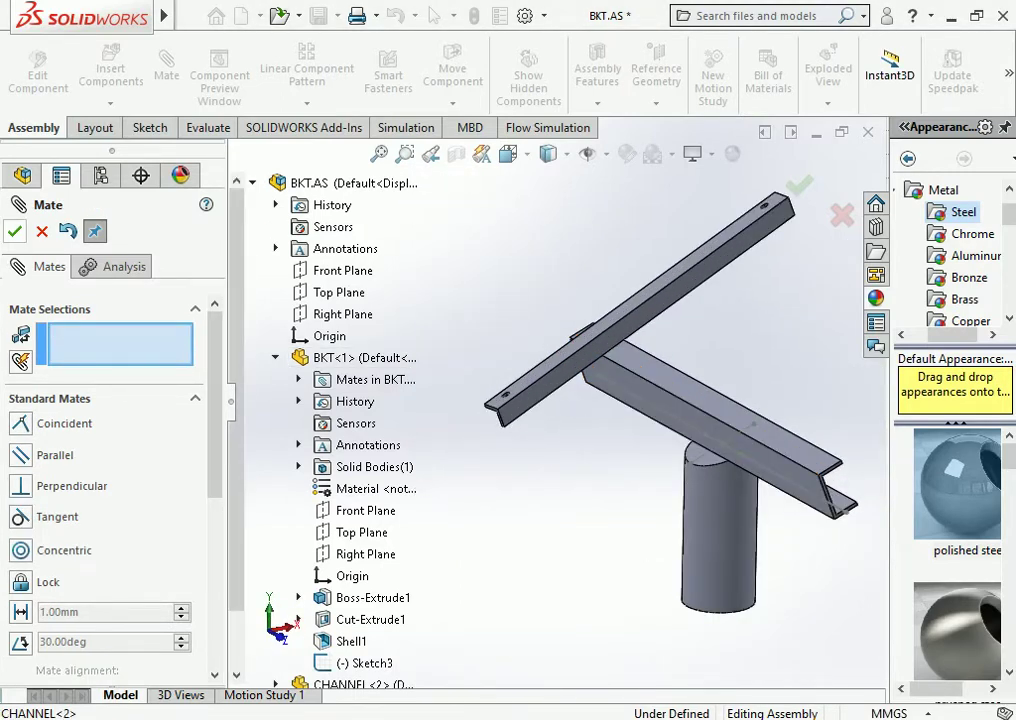
pyautogui.press('Escape')
# Select the purlin's end face and the lower channel's faces while orbiting the assembly
pyautogui.scroll(-3, 497, 410)
pyautogui.scroll(-3, 497, 410)
pyautogui.scroll(-3, 497, 410)
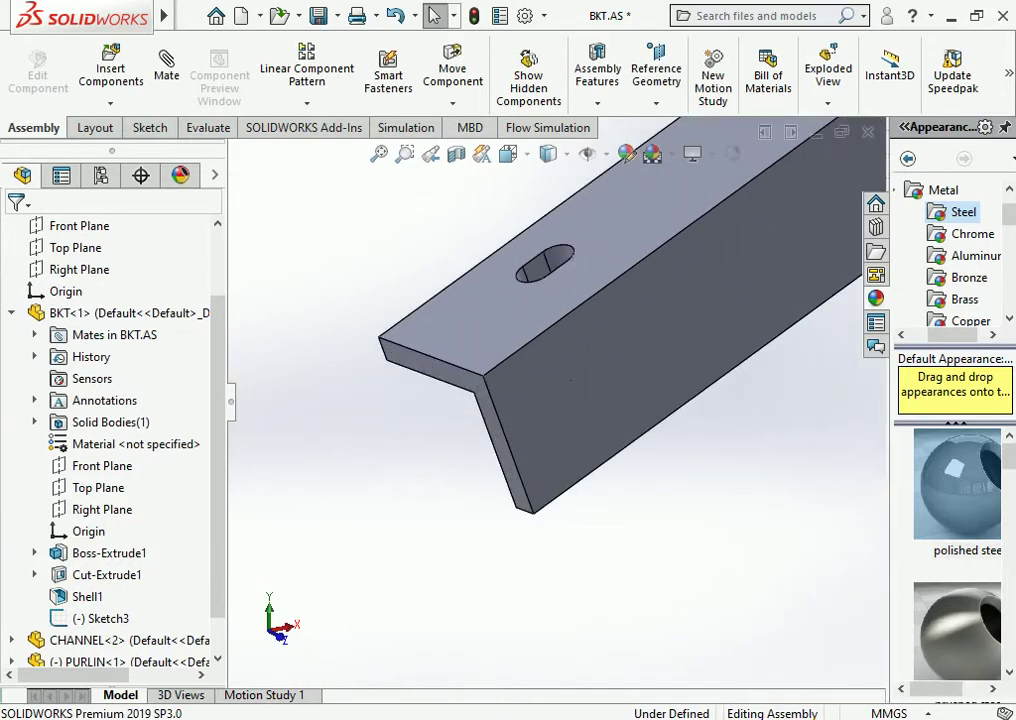
pyautogui.click(430, 360)
pyautogui.scroll(2, 690, 360)
pyautogui.scroll(2, 690, 360)
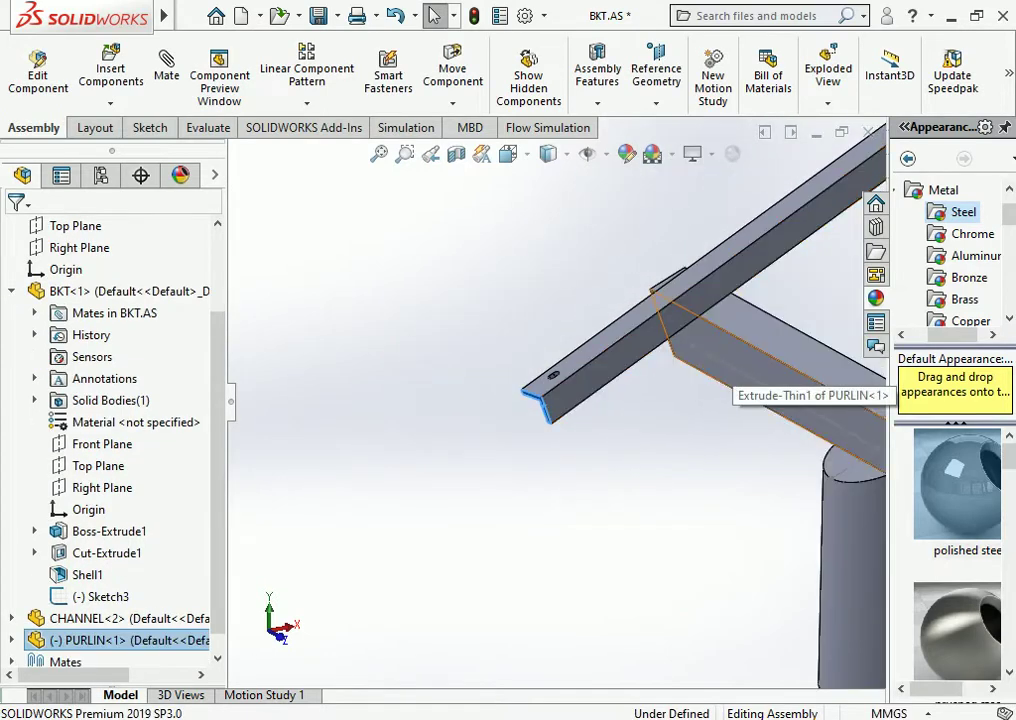
pyautogui.keyDown('ctrl'); pyautogui.click(710, 345); pyautogui.keyUp('ctrl')
pyautogui.scroll(3, 710, 345)
pyautogui.moveTo(710, 345); pyautogui.dragTo(640, 420, button='middle')
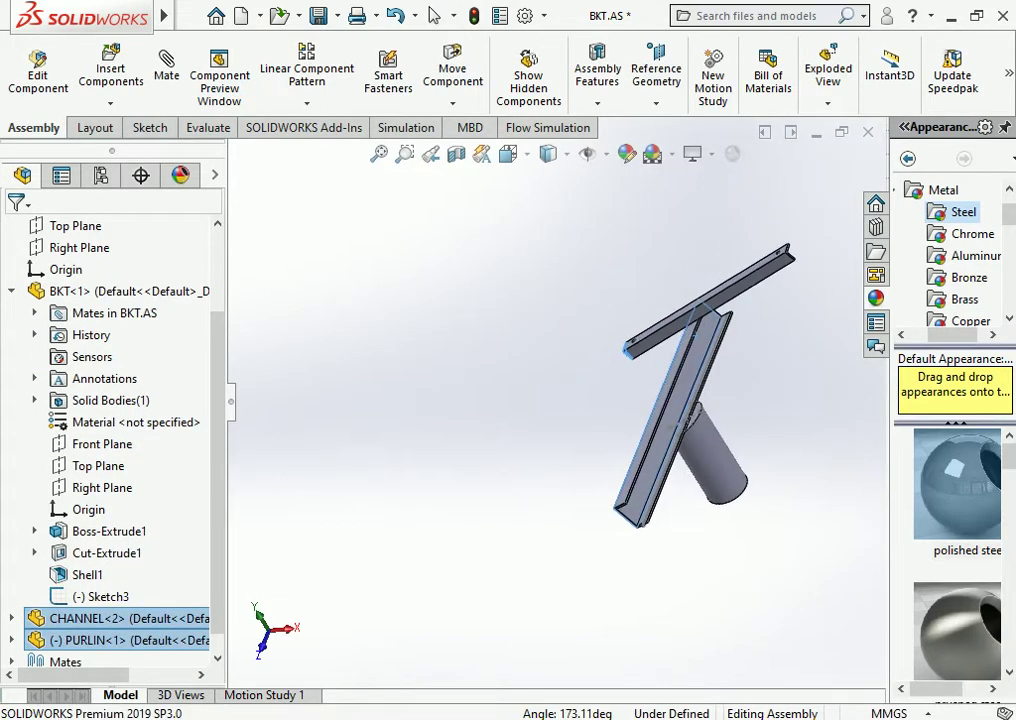
pyautogui.scroll(-5, 730, 290)
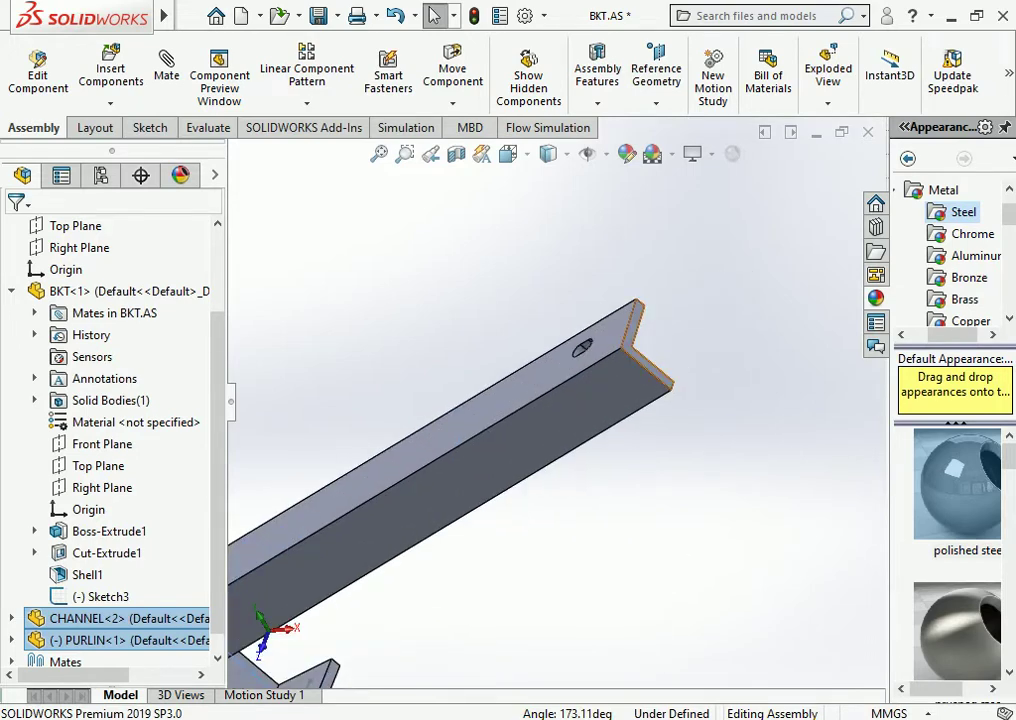
pyautogui.click(647, 364)
pyautogui.scroll(3, 647, 364)
pyautogui.scroll(-6, 483, 444)
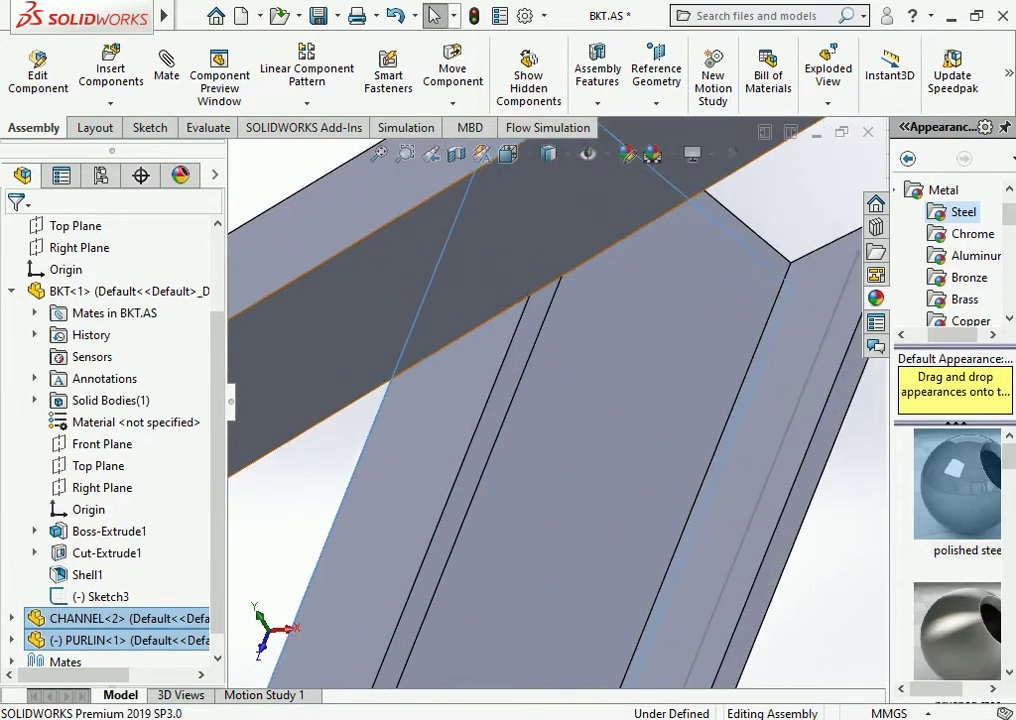
pyautogui.click(483, 444)
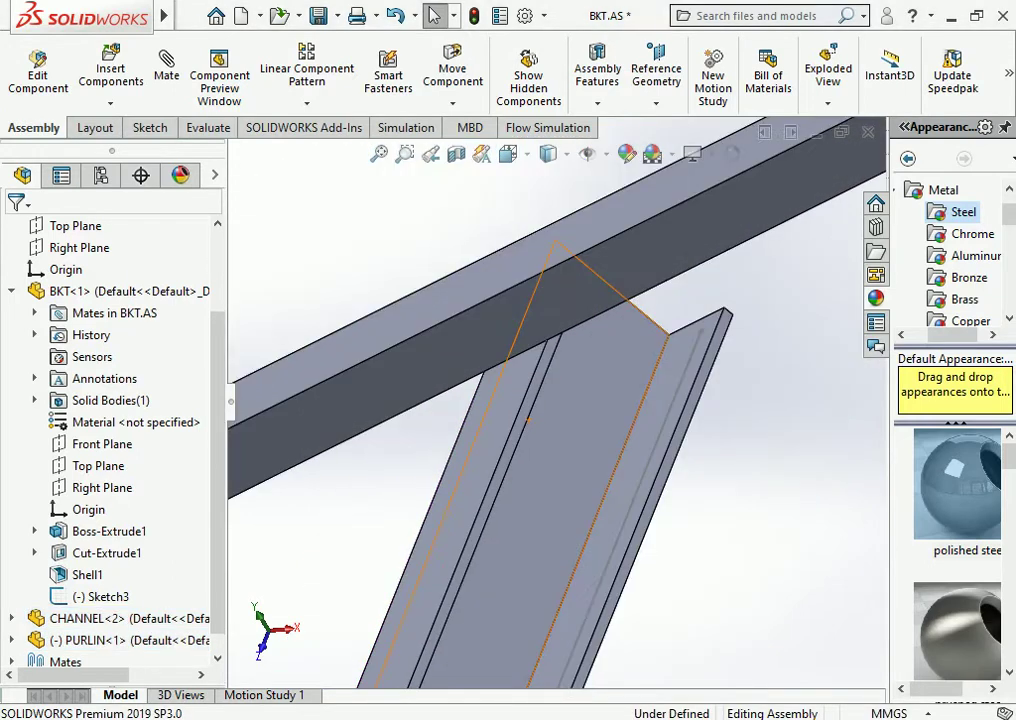
pyautogui.scroll(5, 700, 450)
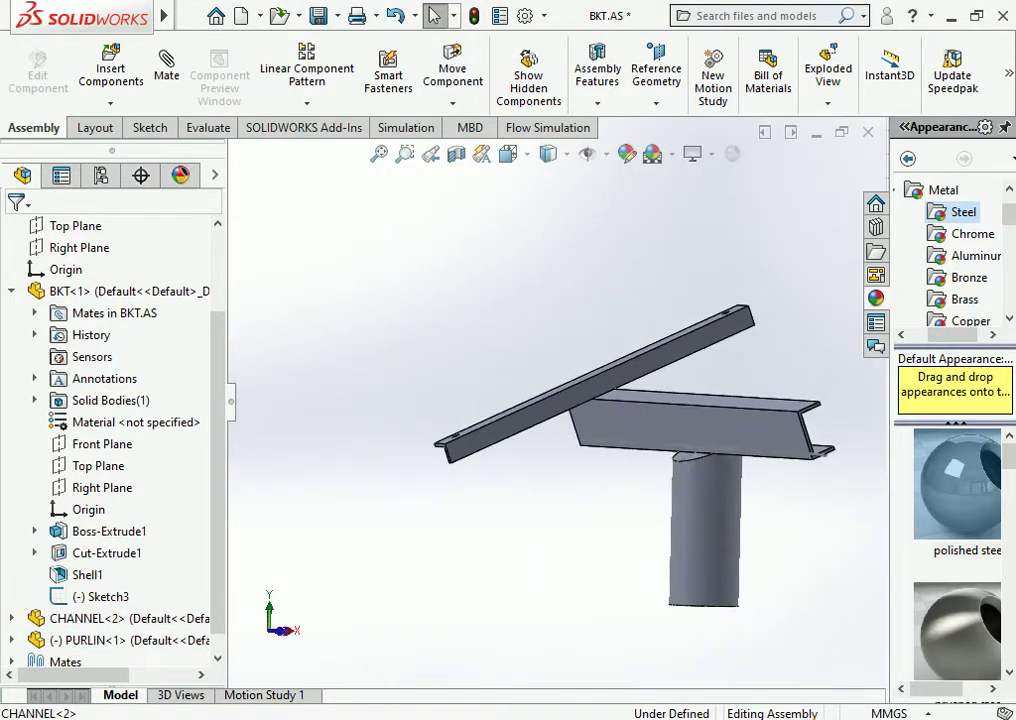
# Insert the CLEAT part using the All Files filter, place it by the purlin joint, and rotate it
pyautogui.click(111, 70)
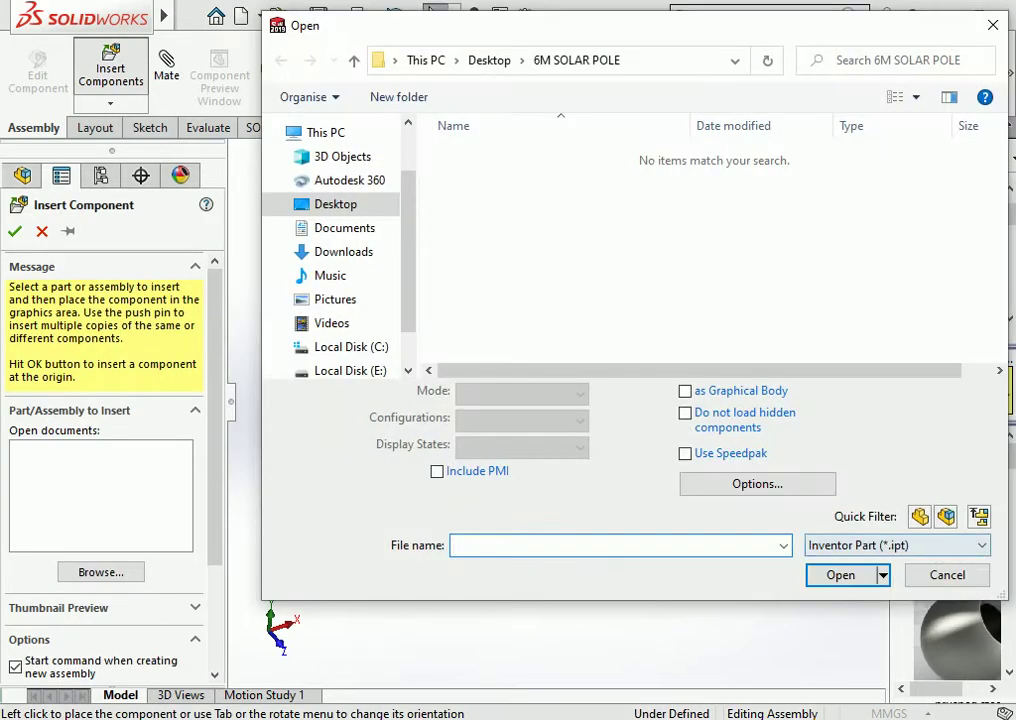
pyautogui.click(897, 545)
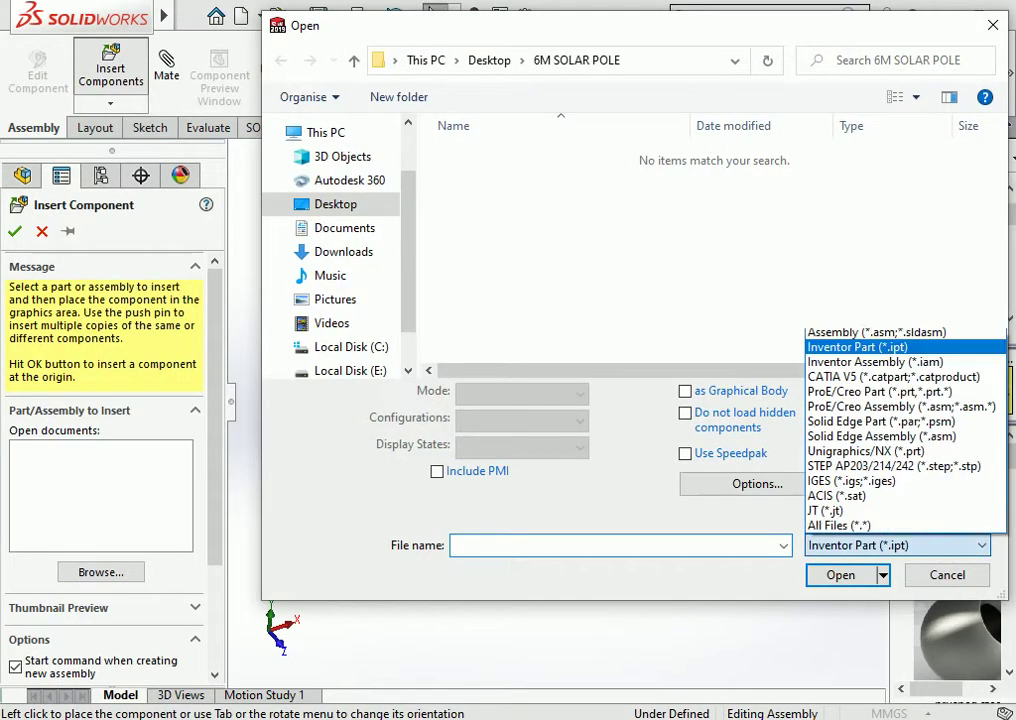
pyautogui.click(862, 527)
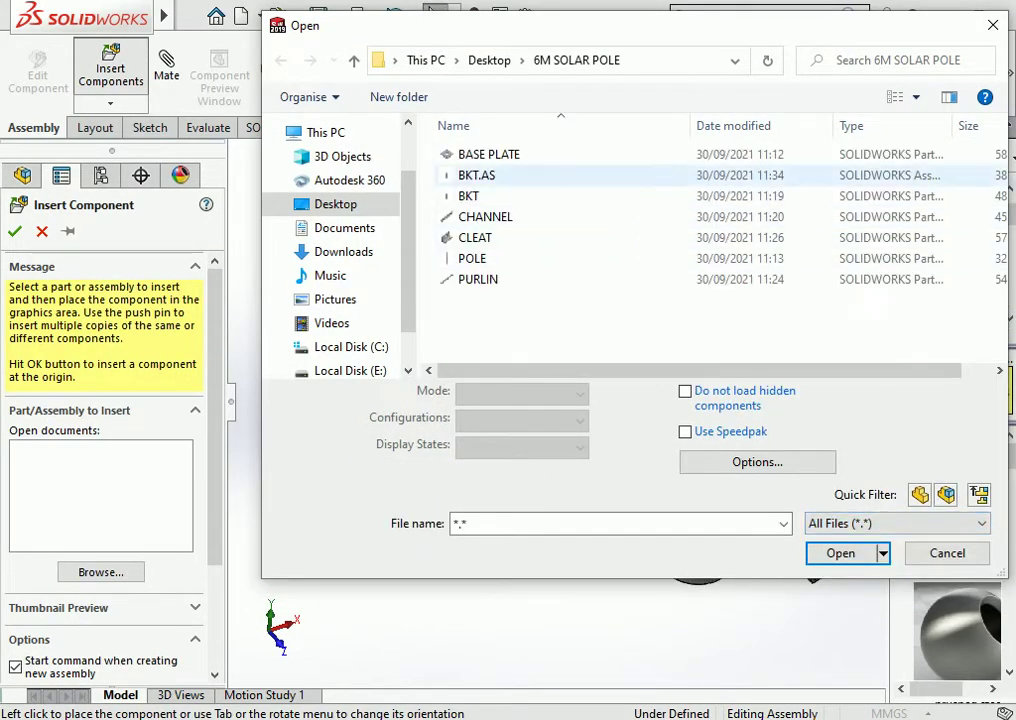
pyautogui.click(475, 237)
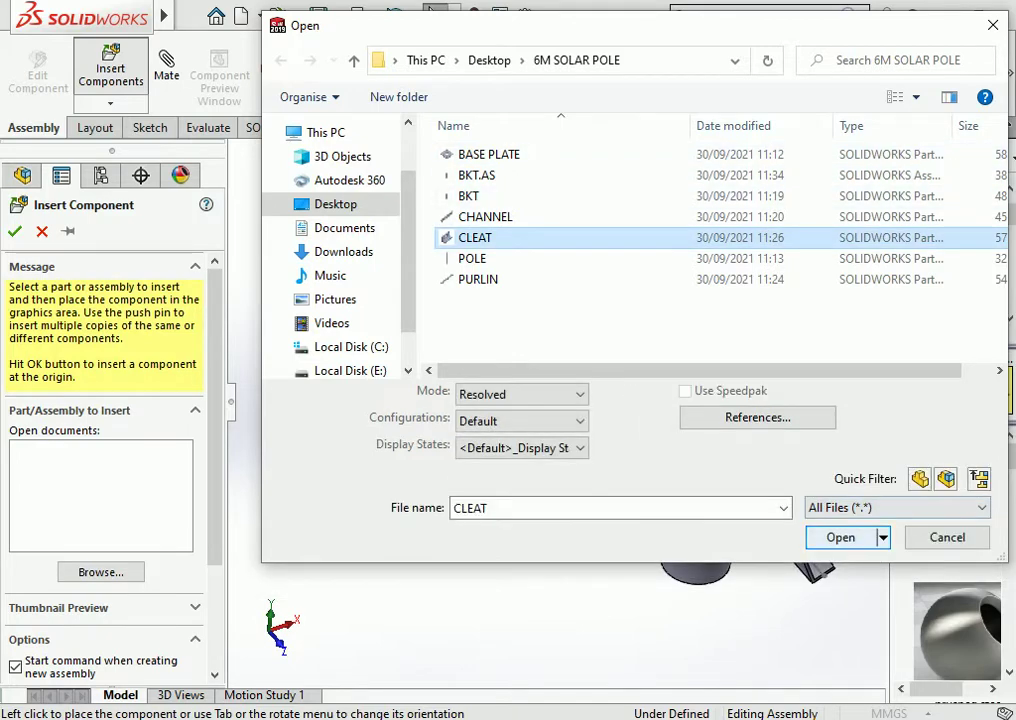
pyautogui.press('Return')
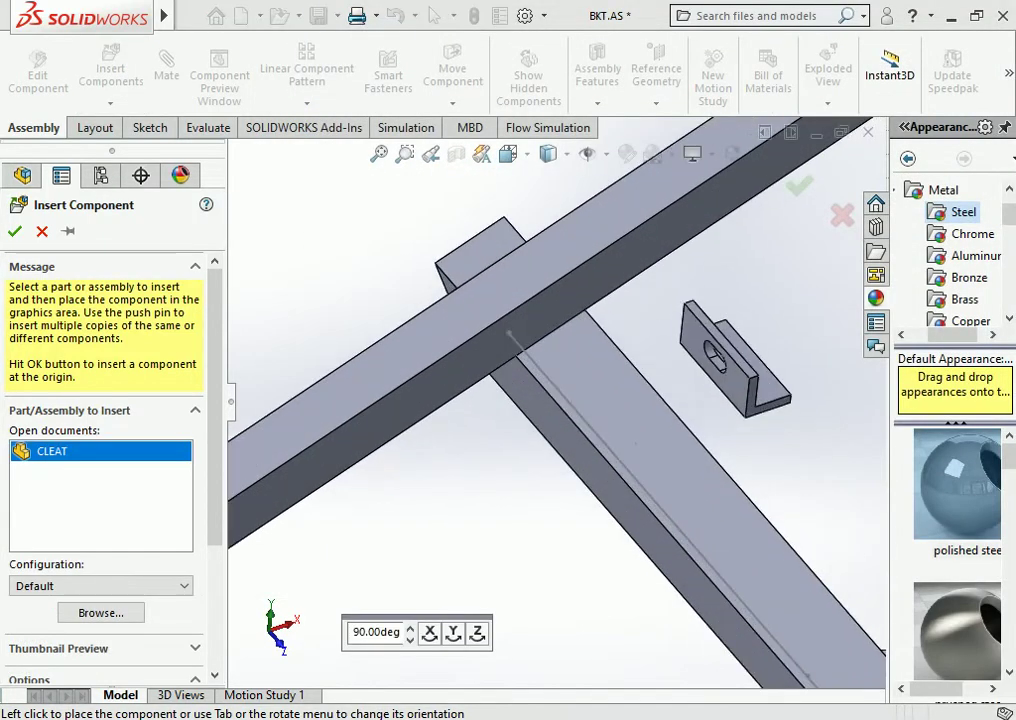
pyautogui.click(612, 295)
pyautogui.moveTo(740, 362); pyautogui.dragTo(725, 360, button='right')
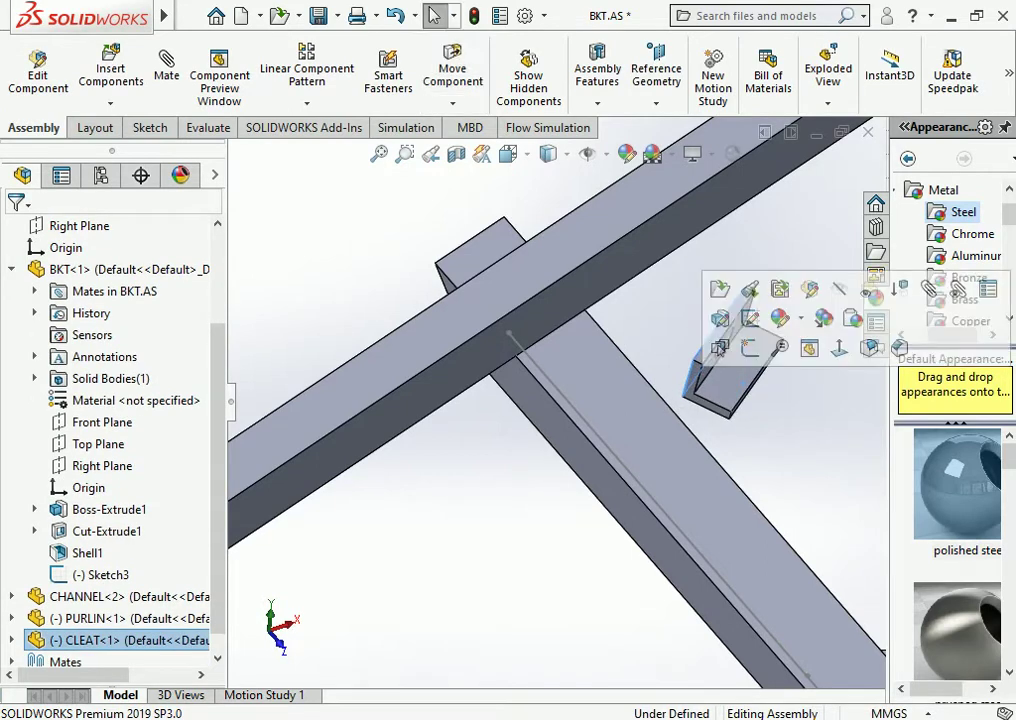
pyautogui.click(634, 258)
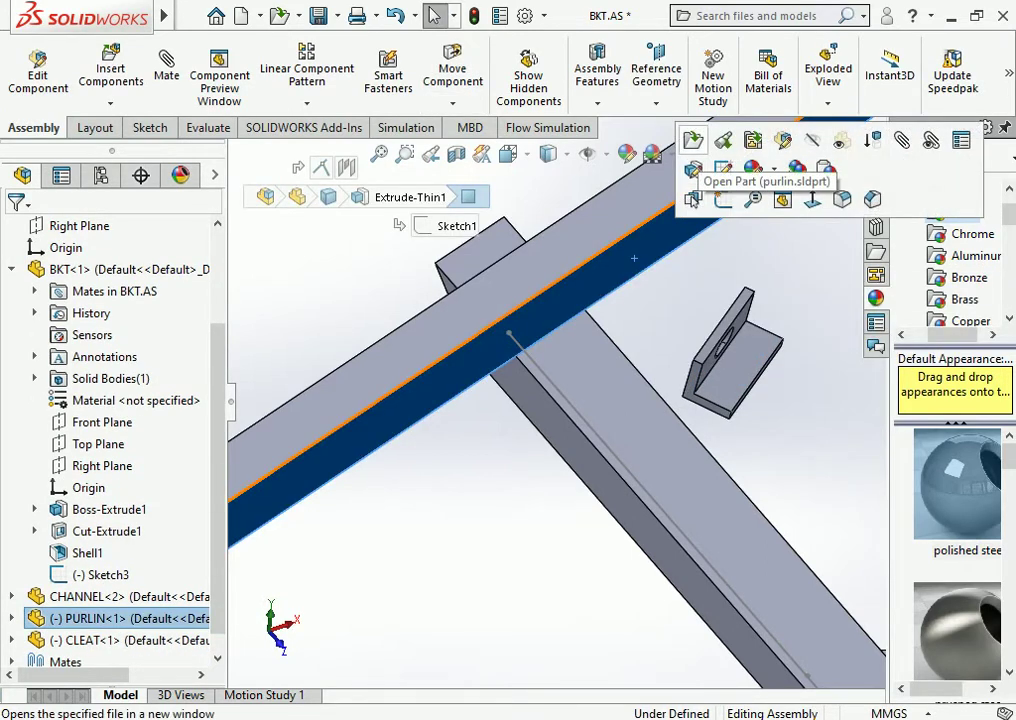
# Open the PURLIN part and start a sketch on its face, viewed Normal To
pyautogui.click(693, 199)
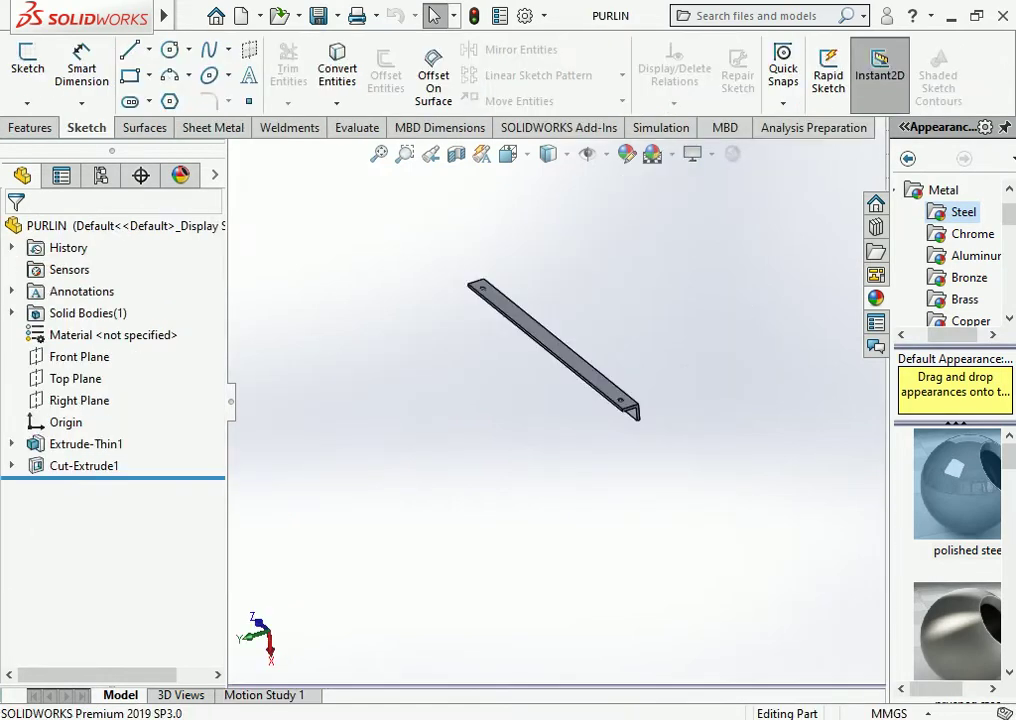
pyautogui.hotkey('ctrl', '4')
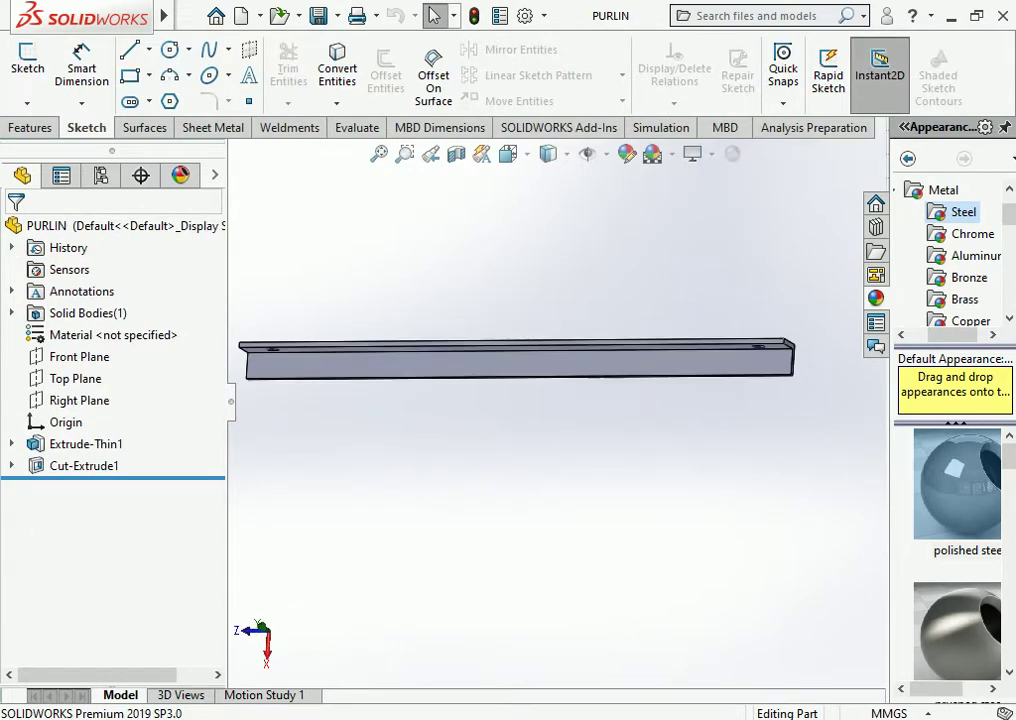
pyautogui.click(600, 365)
pyautogui.click(855, 272)
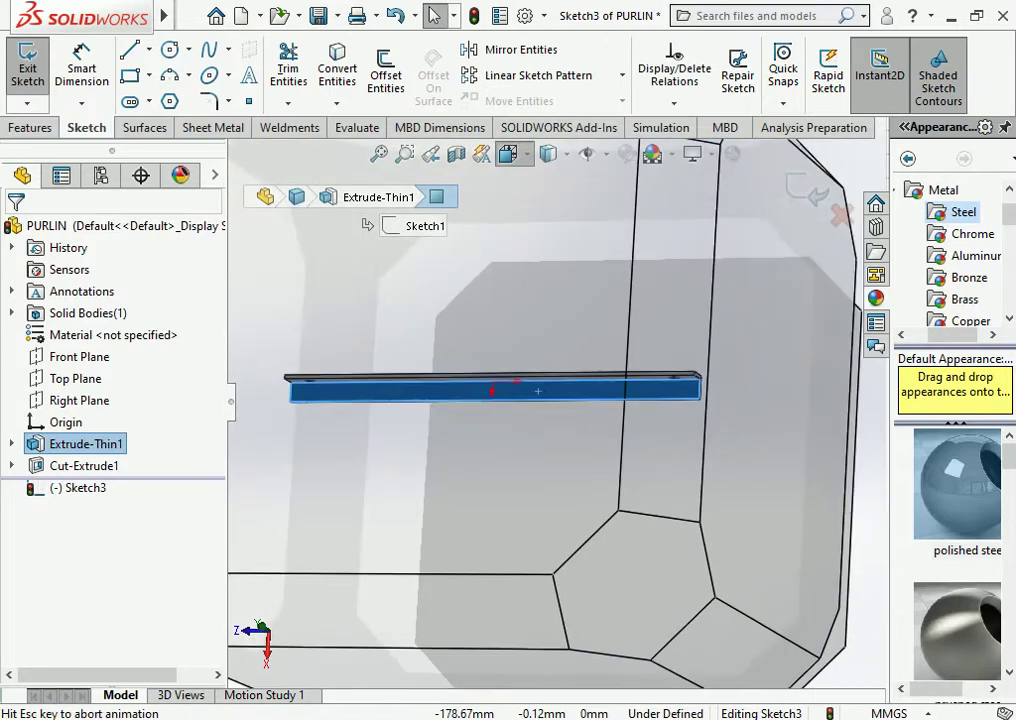
pyautogui.click(507, 153)
pyautogui.click(526, 176)
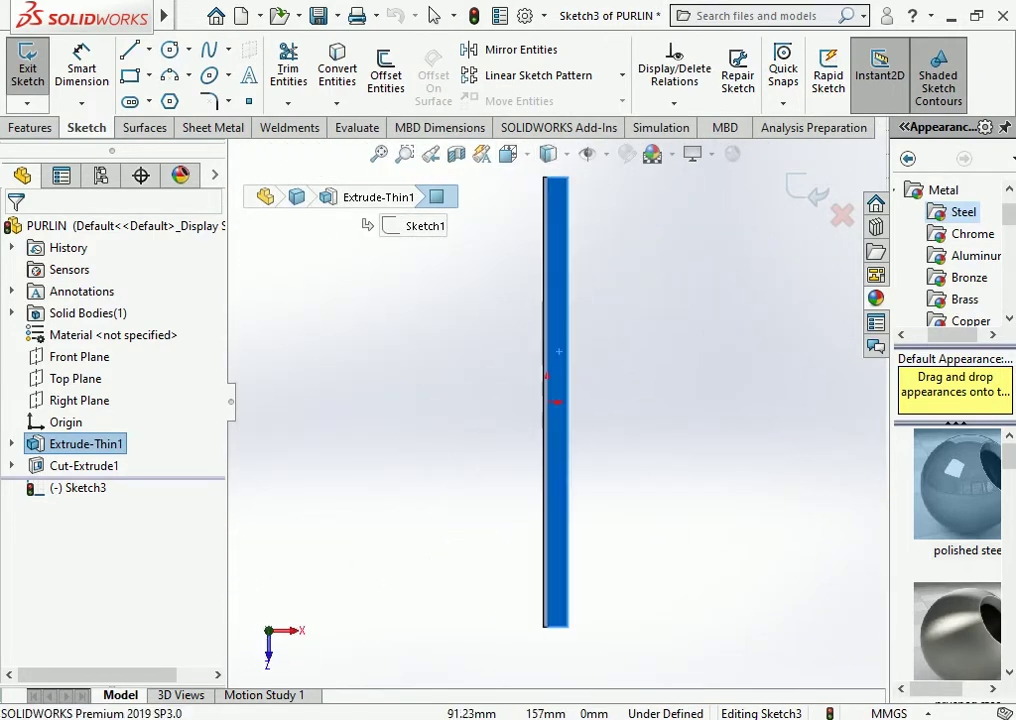
# Draw a construction centerline down the full length of the purlin
pyautogui.click(148, 49)
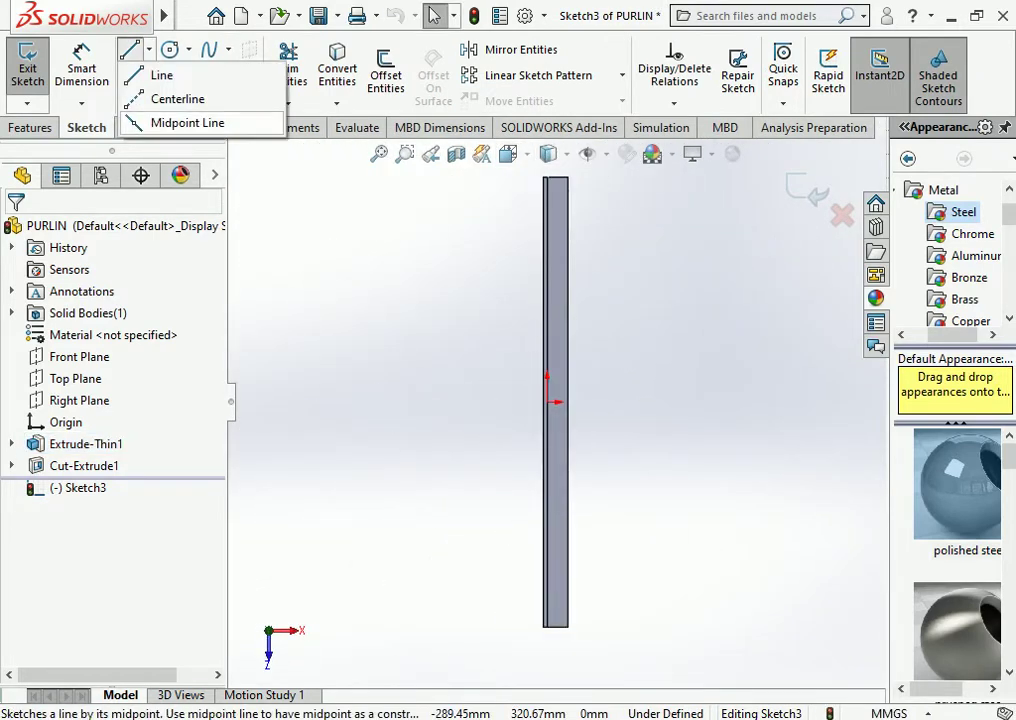
pyautogui.click(165, 97)
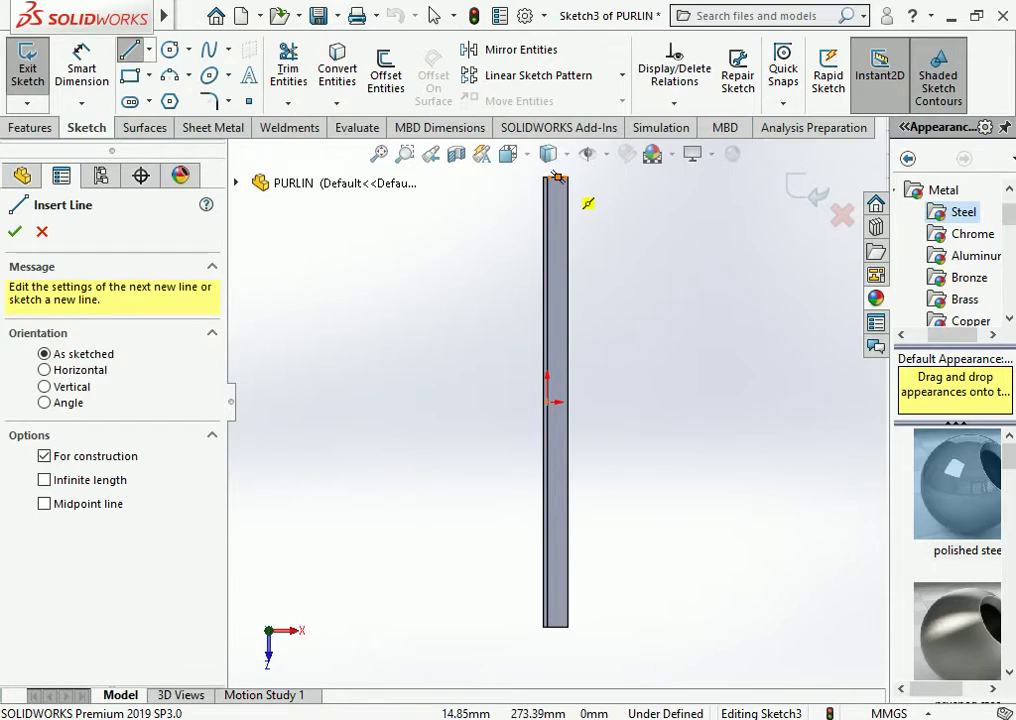
pyautogui.moveTo(557, 178); pyautogui.dragTo(557, 627)
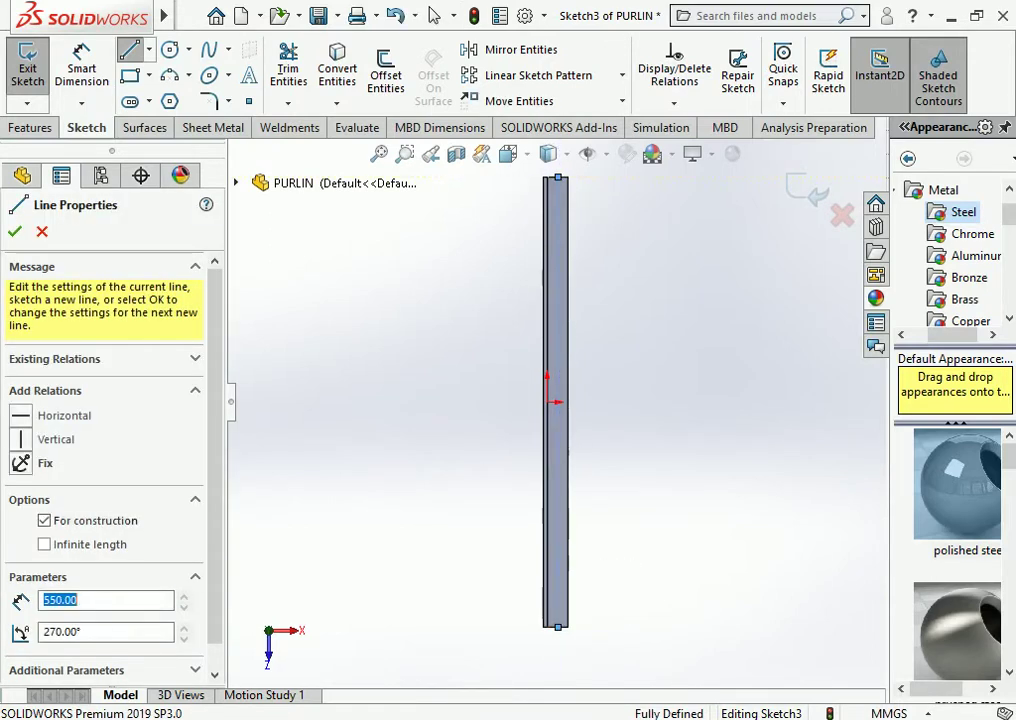
pyautogui.press('Escape')
pyautogui.click(128, 49)
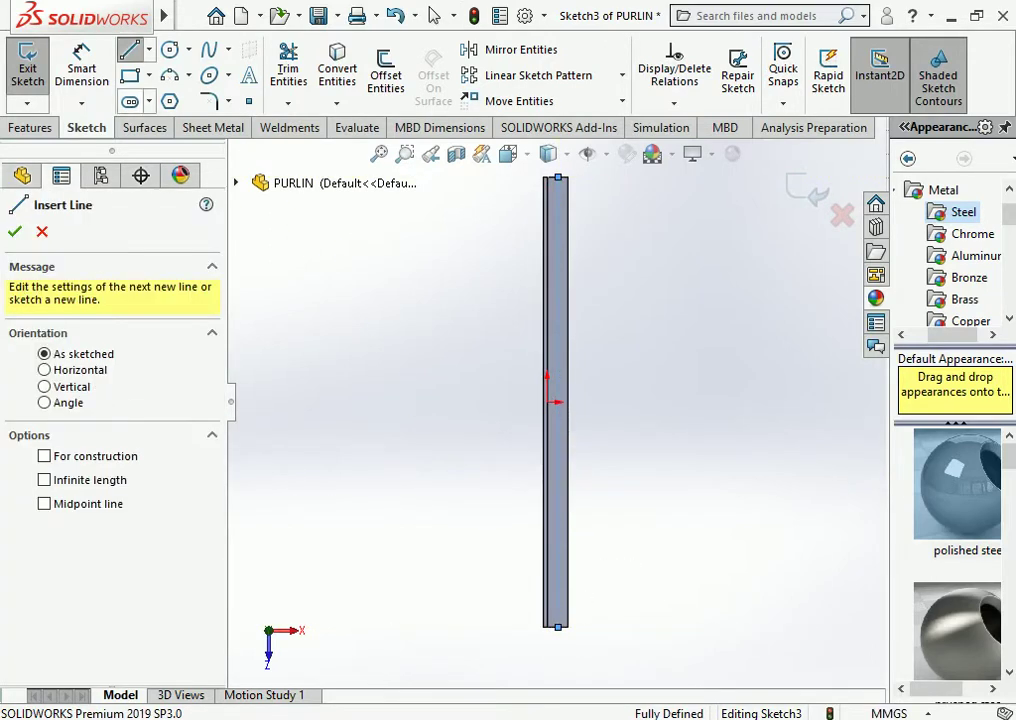
pyautogui.press('Escape')
# Draw a straight slot on the centerline
pyautogui.click(130, 101)
pyautogui.scroll(-2, 563, 397)
pyautogui.scroll(-2, 563, 397)
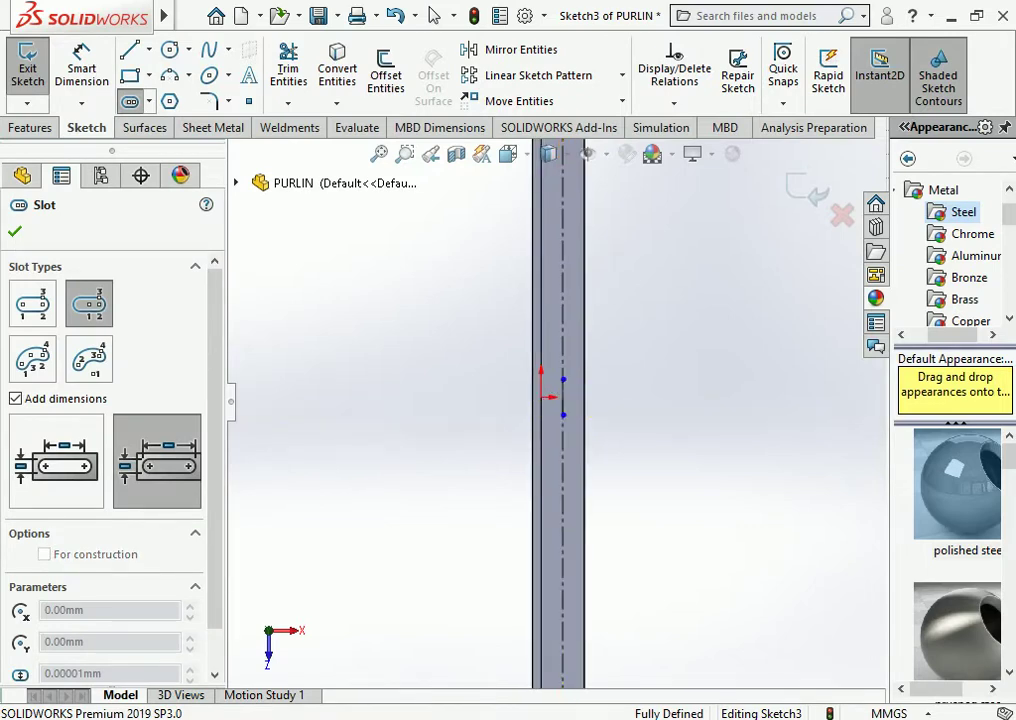
pyautogui.click(568, 398)
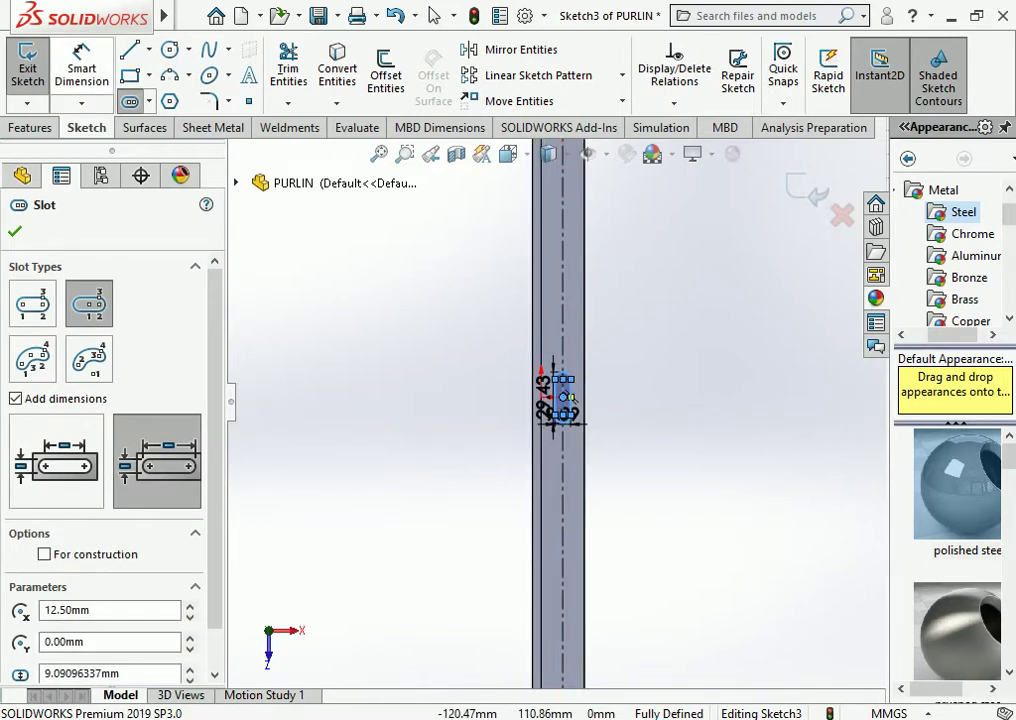
pyautogui.press('Escape')
# Dimension the slot 20 mm long and 10 mm wide
pyautogui.scroll(-3, 570, 402)
pyautogui.scroll(-3, 570, 402)
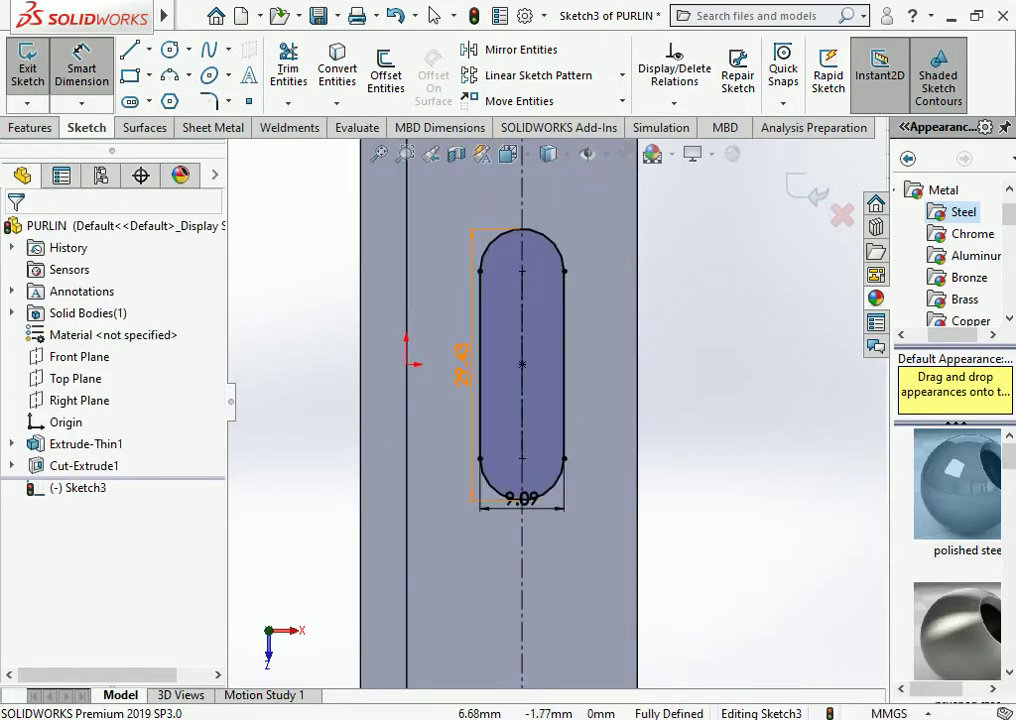
pyautogui.doubleClick(461, 366)
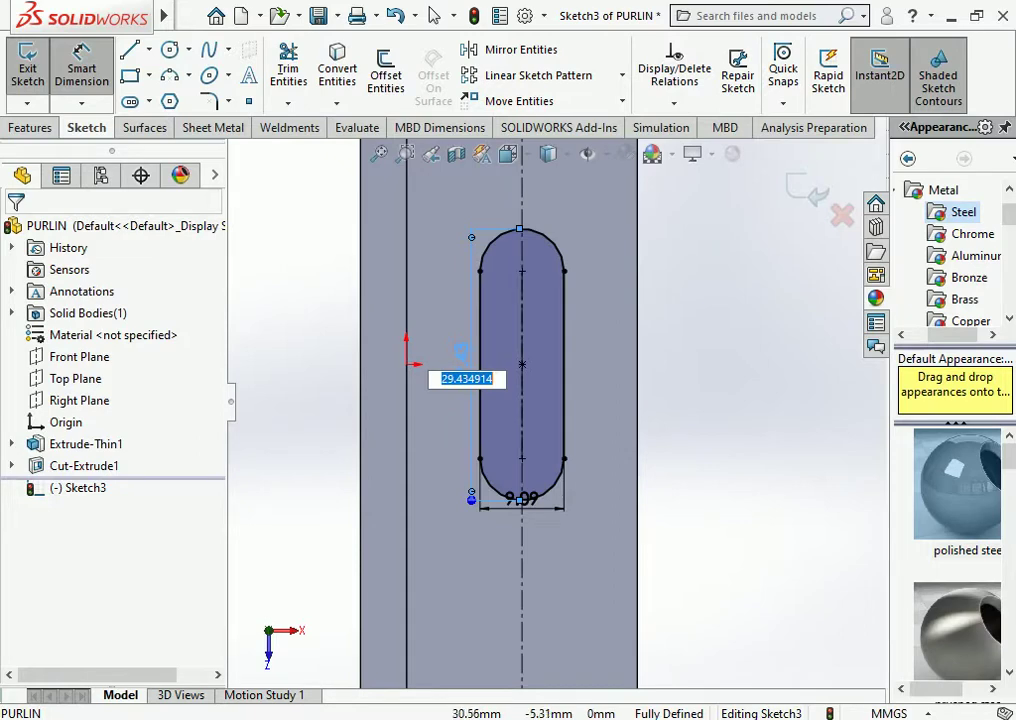
pyautogui.press('Return')
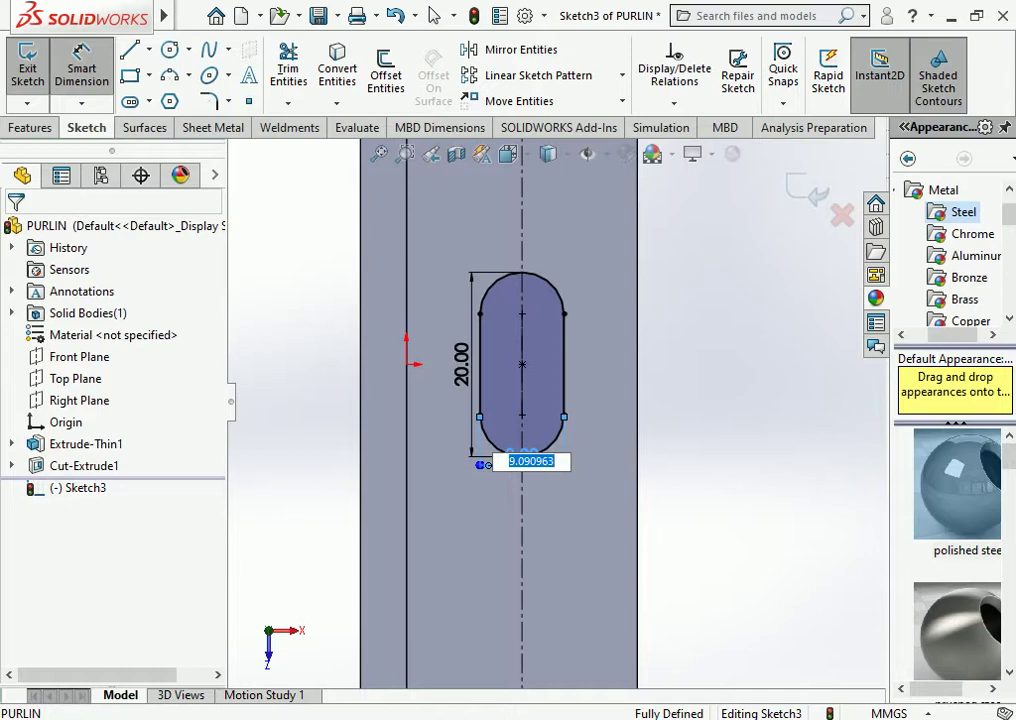
pyautogui.press('Return')
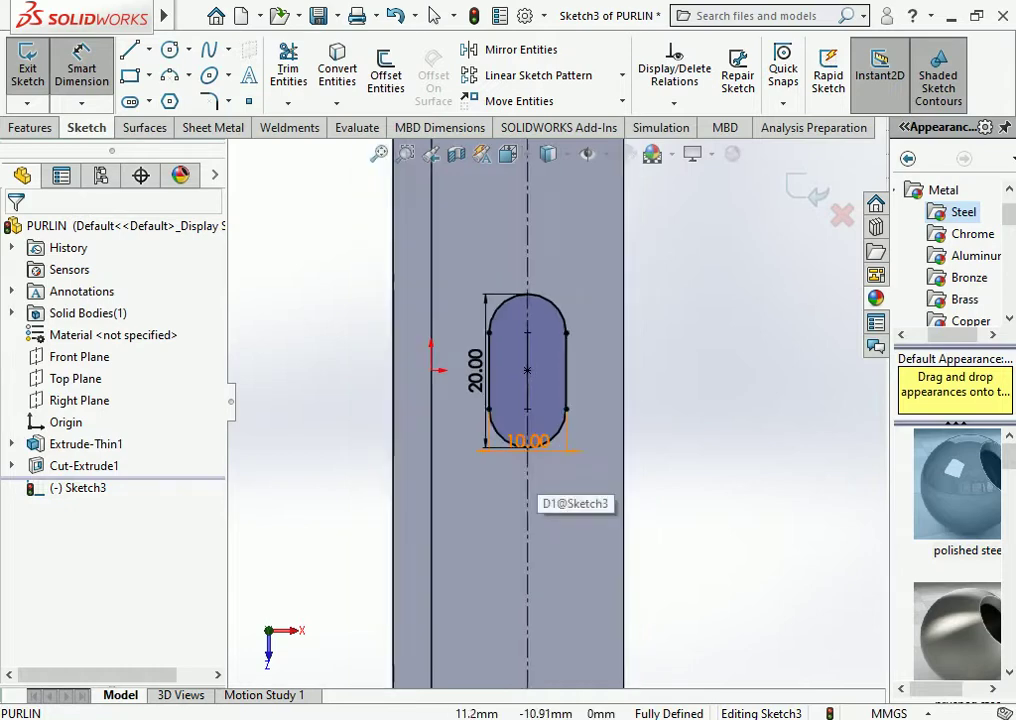
pyautogui.scroll(3, 545, 400)
pyautogui.scroll(2, 545, 400)
pyautogui.scroll(1, 540, 380)
pyautogui.scroll(-3, 540, 380)
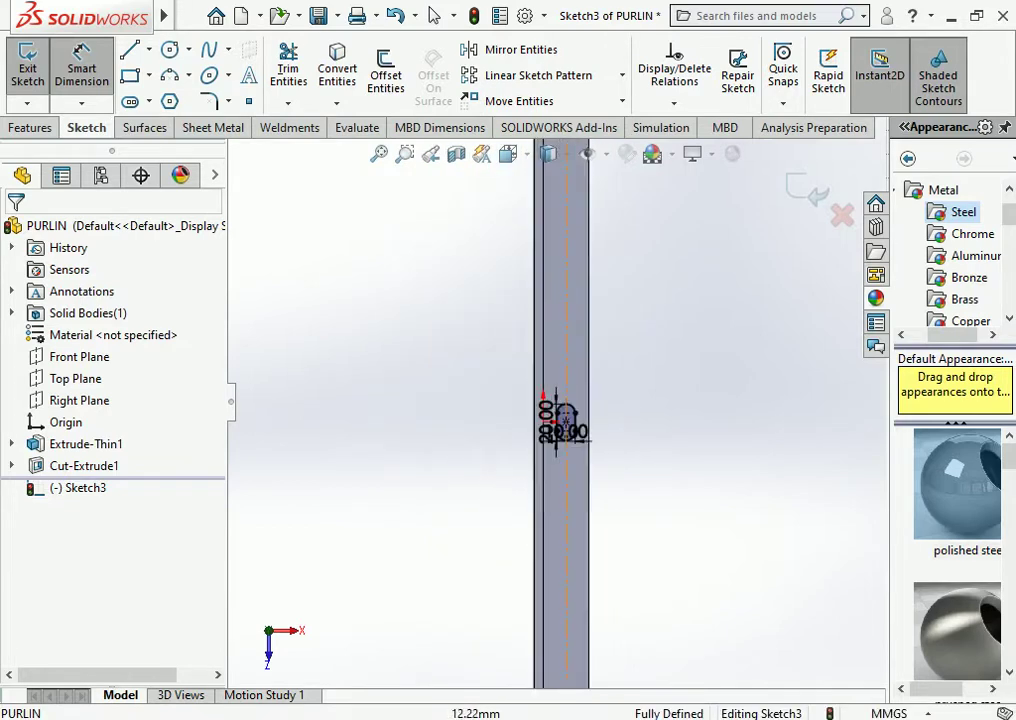
pyautogui.scroll(-4, 540, 380)
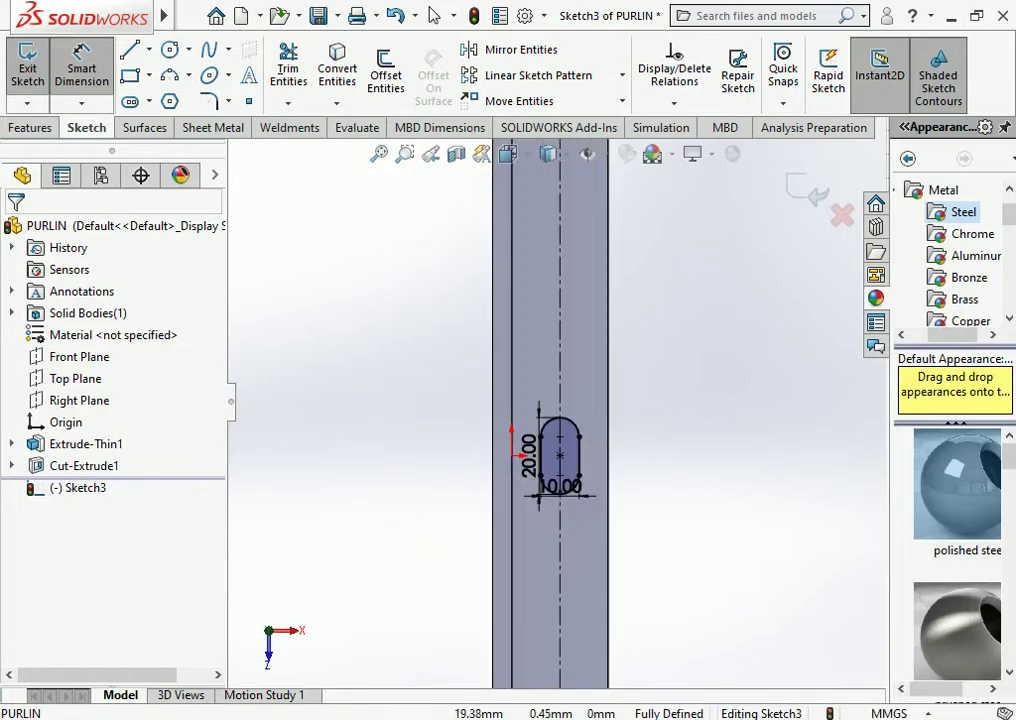
pyautogui.scroll(-3, 588, 470)
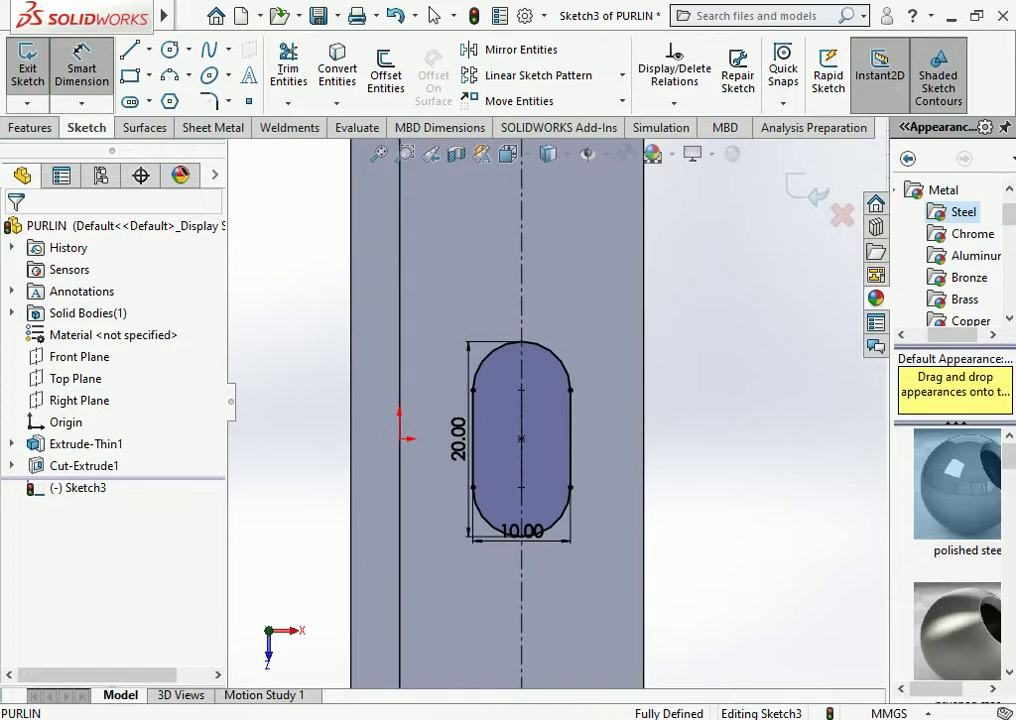
pyautogui.press('Escape')
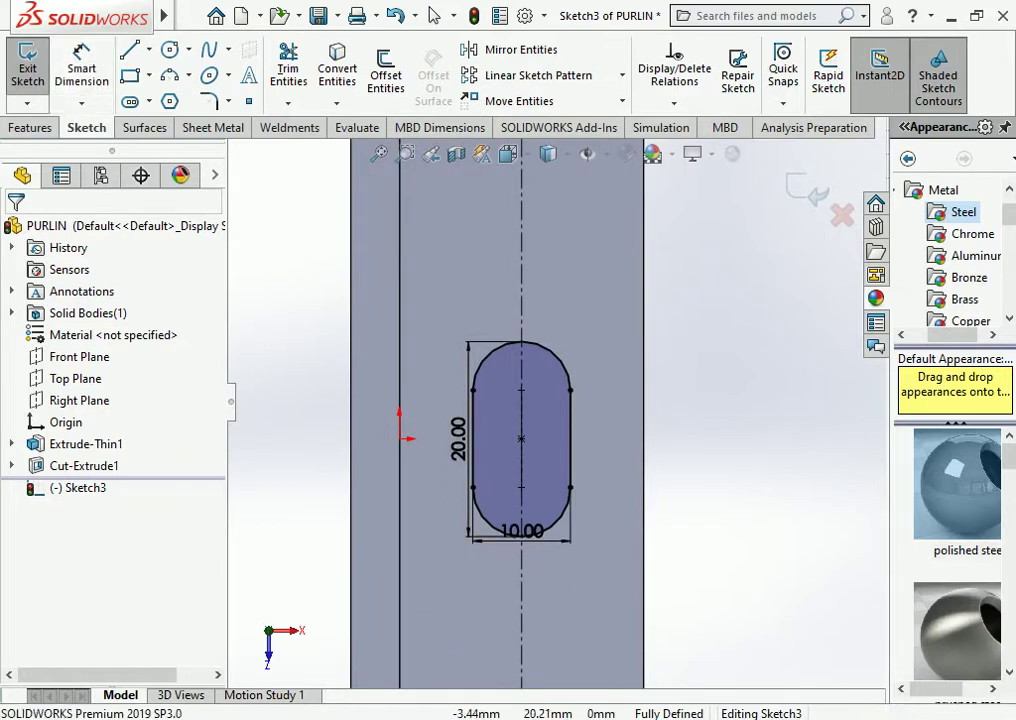
# Delete the slot and draw a circle centred on the centerline
pyautogui.click(569, 390)
pyautogui.press('Delete')
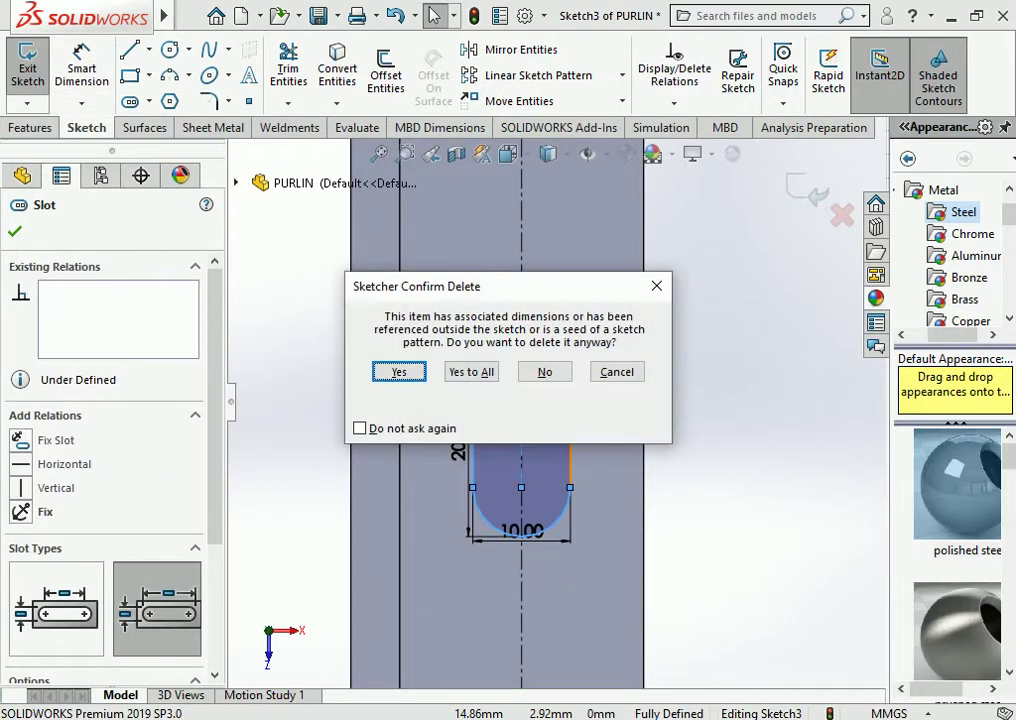
pyautogui.press('Return')
pyautogui.click(170, 49)
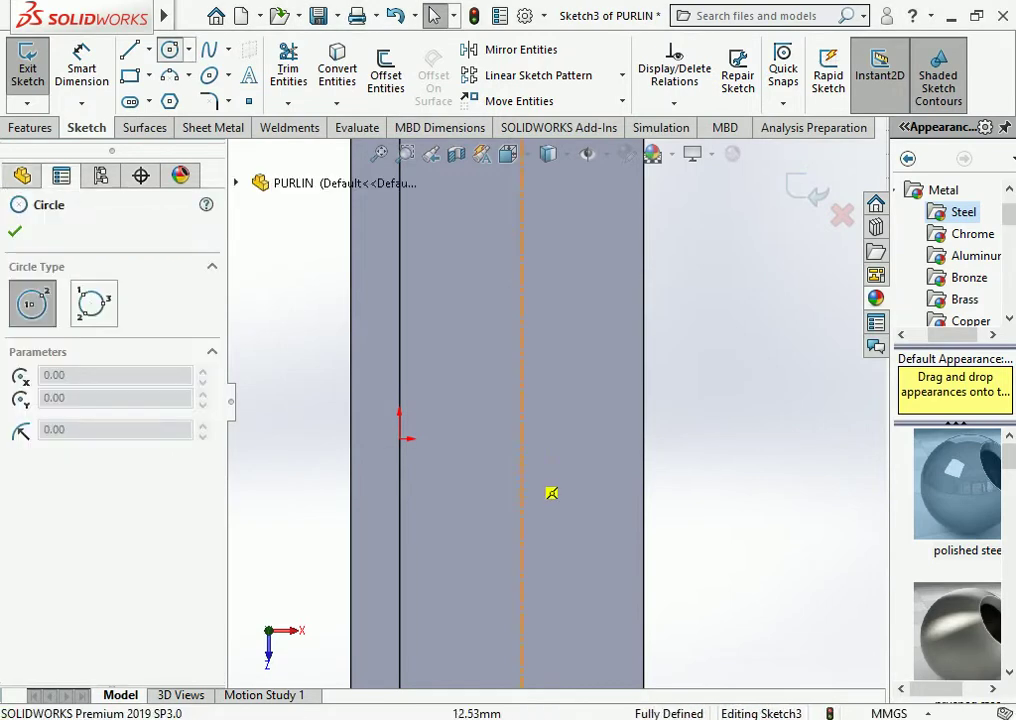
pyautogui.click(521, 438)
pyautogui.click(561, 438)
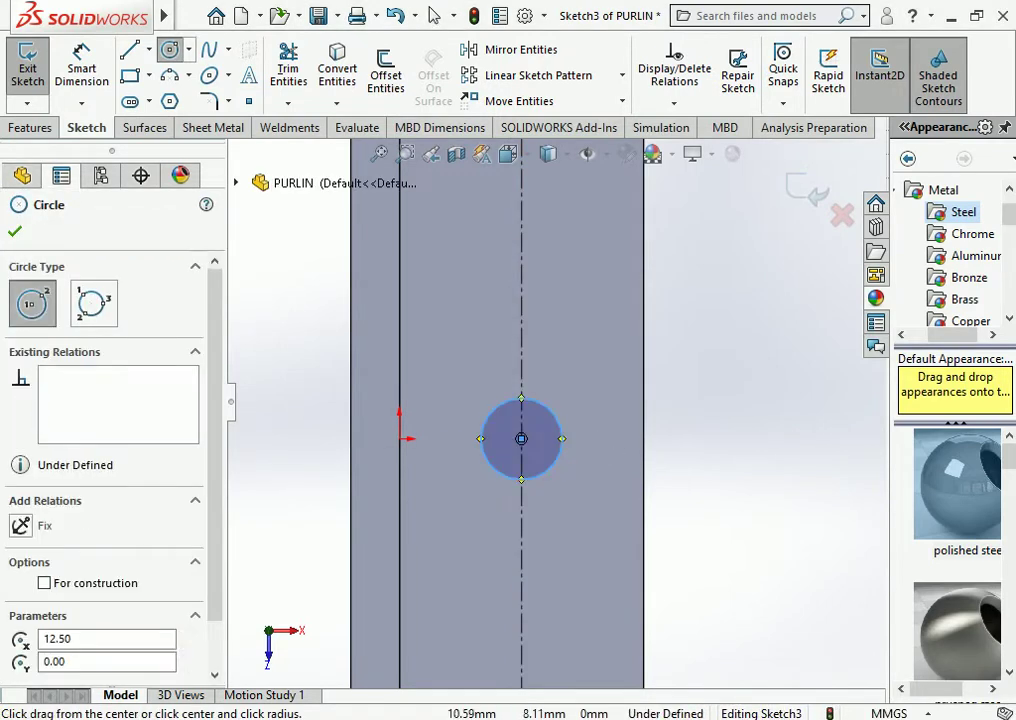
pyautogui.click(27, 68)
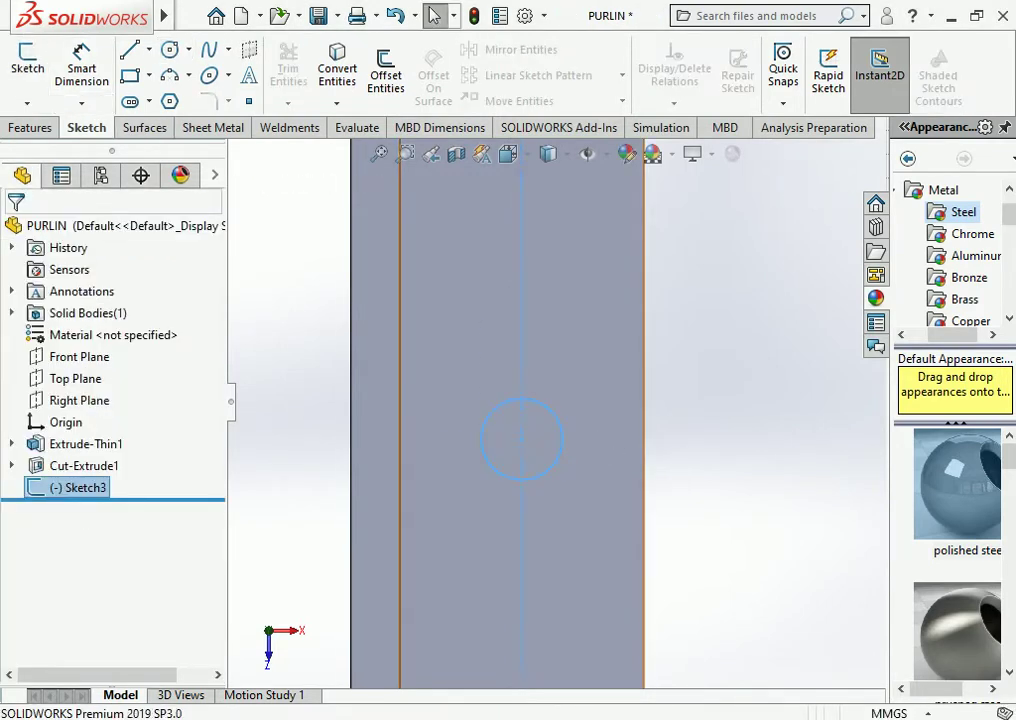
# Dimension the circle to a 10 mm diameter in Sketch3
pyautogui.click(521, 438)
pyautogui.click(615, 358)
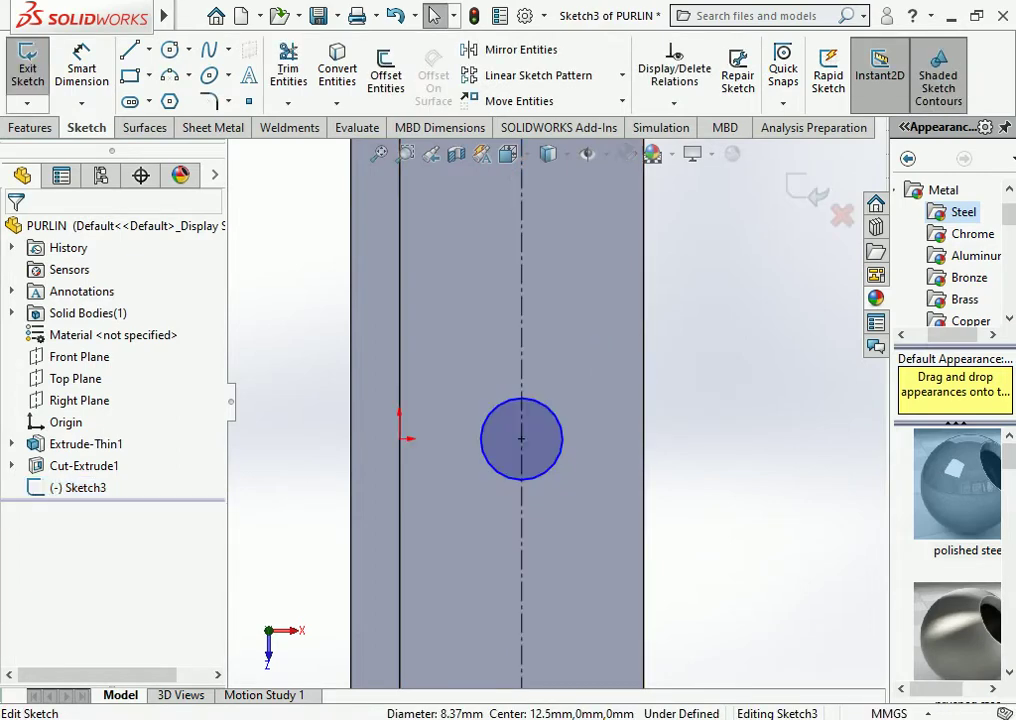
pyautogui.click(82, 68)
pyautogui.click(549, 410)
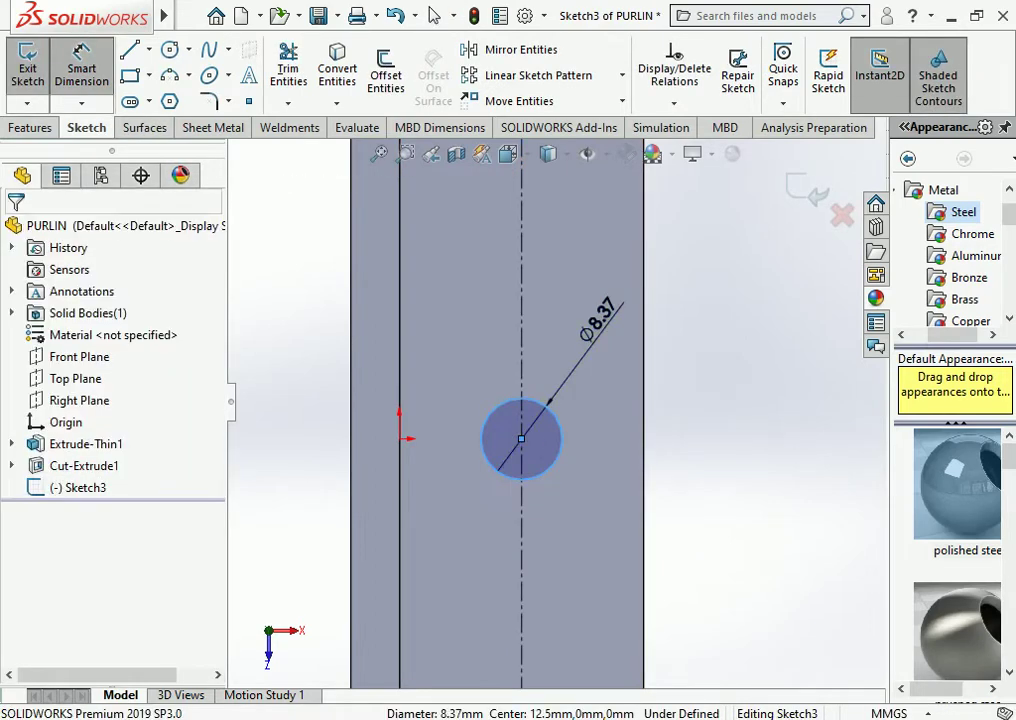
pyautogui.click(620, 305)
pyautogui.write('10')
pyautogui.press('Return')
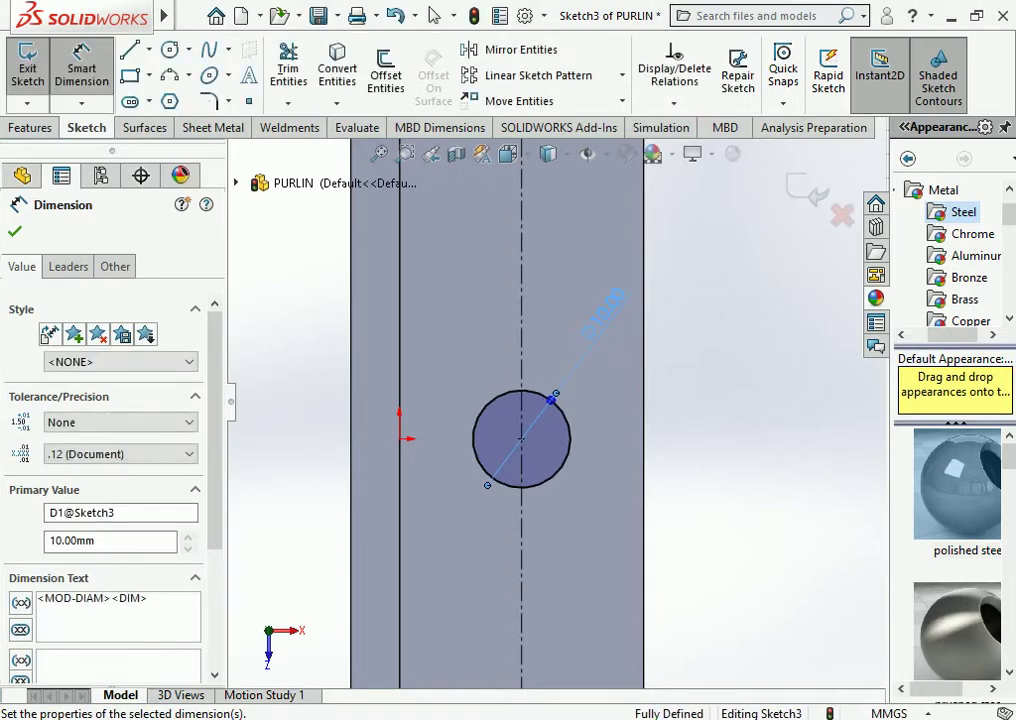
# Extrude-cut the circle Through All to create Cut-Extrude2, then view isometric
pyautogui.click(31, 127)
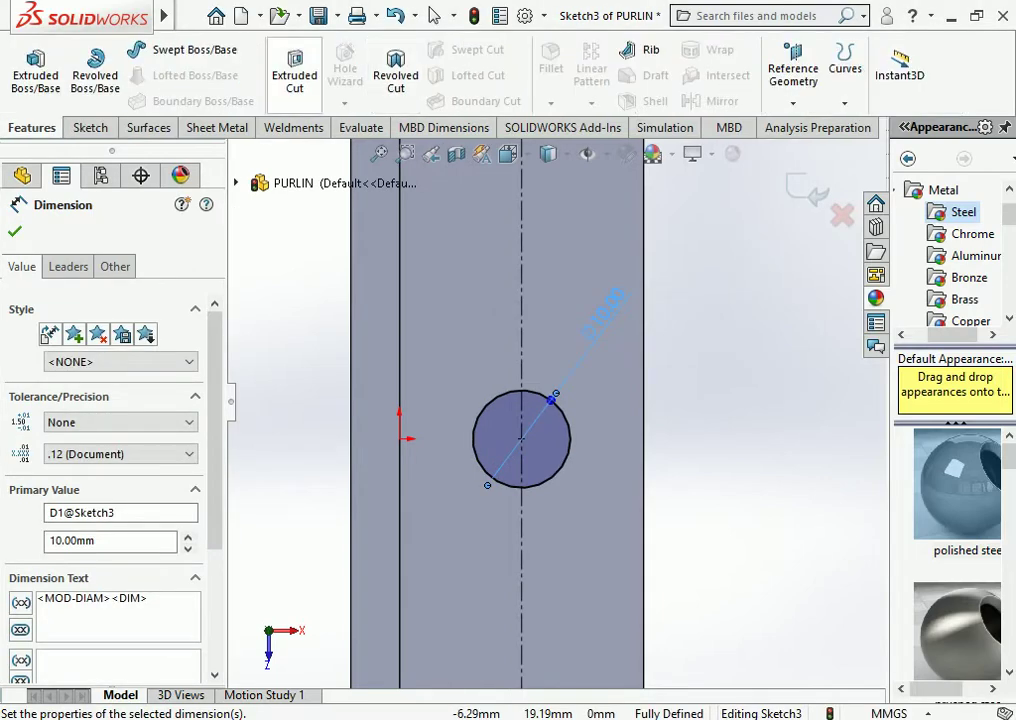
pyautogui.click(294, 72)
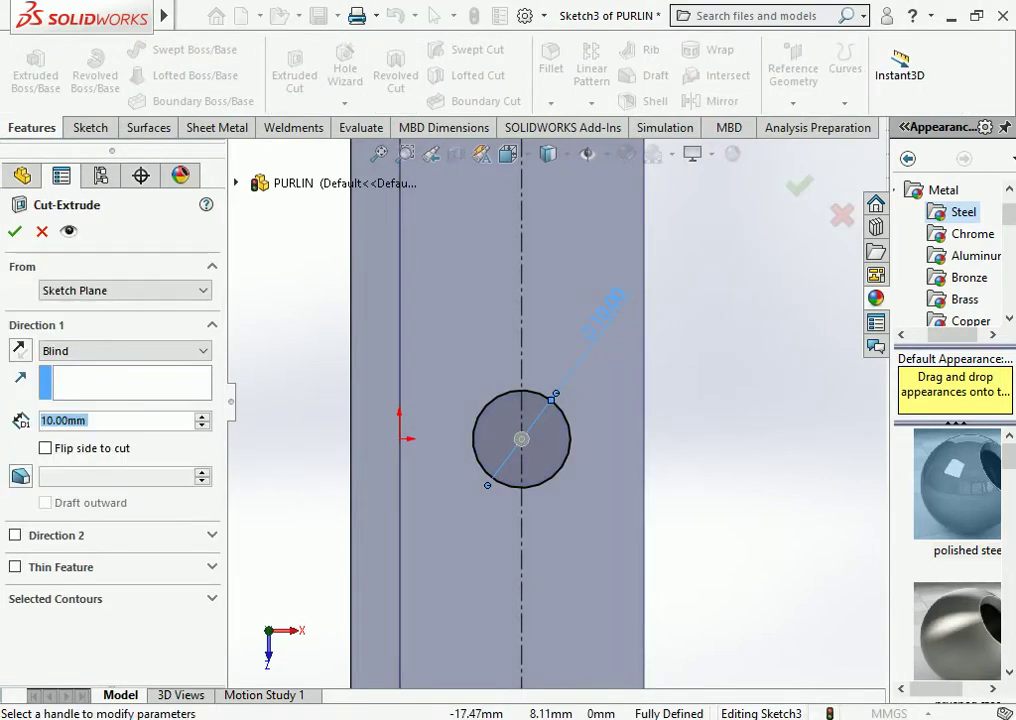
pyautogui.click(124, 350)
pyautogui.click(80, 381)
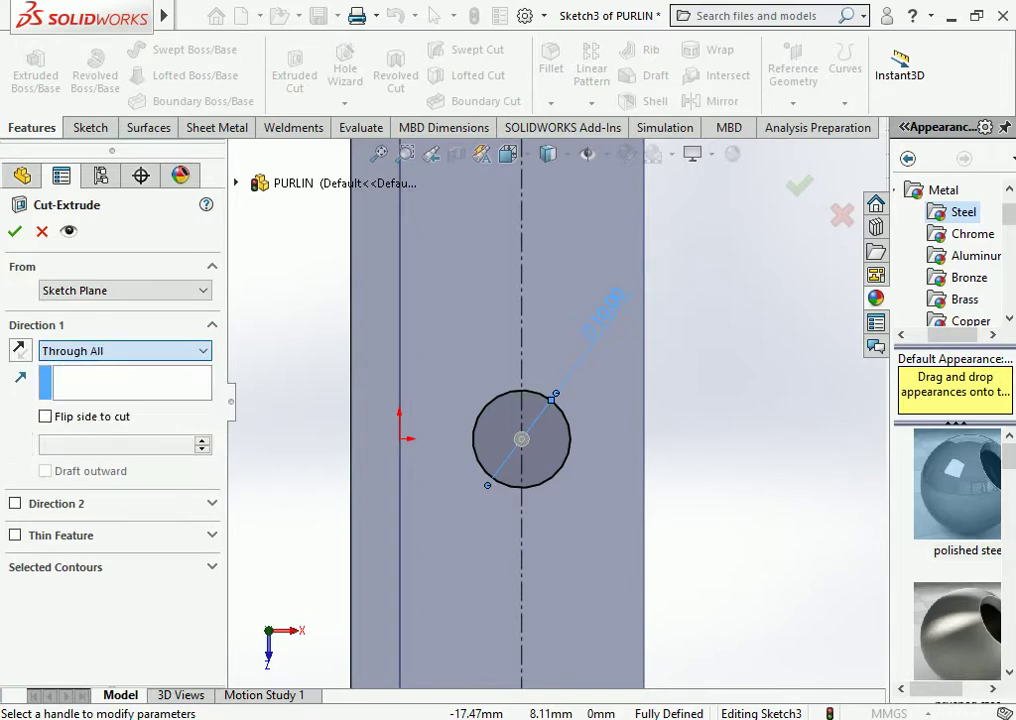
pyautogui.press('Return')
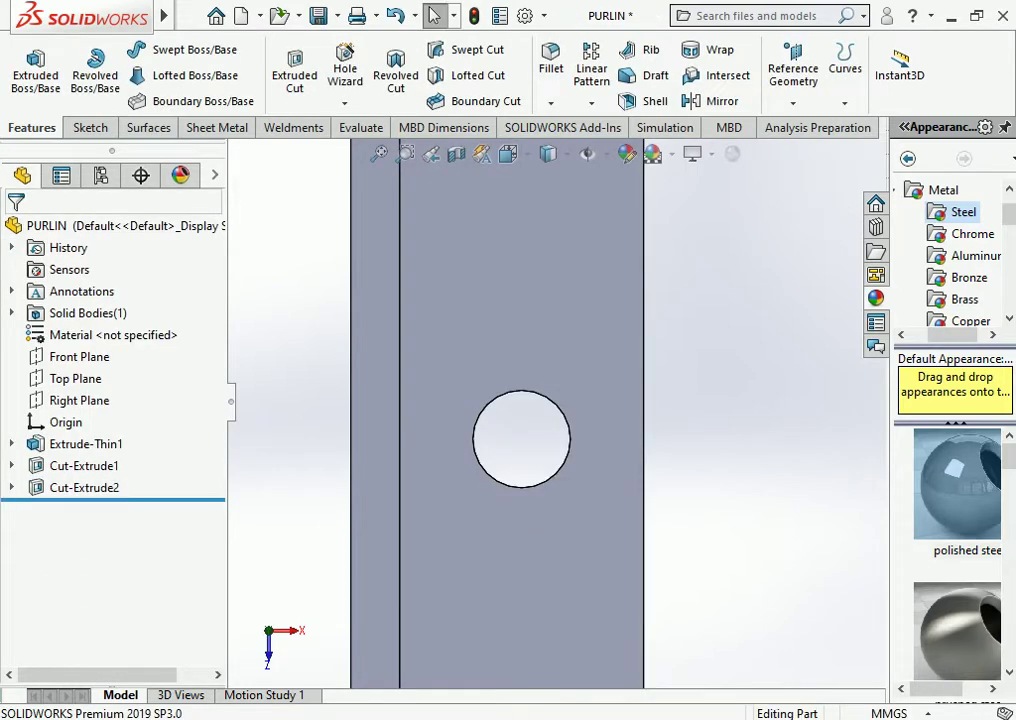
pyautogui.hotkey('ctrl', '7')
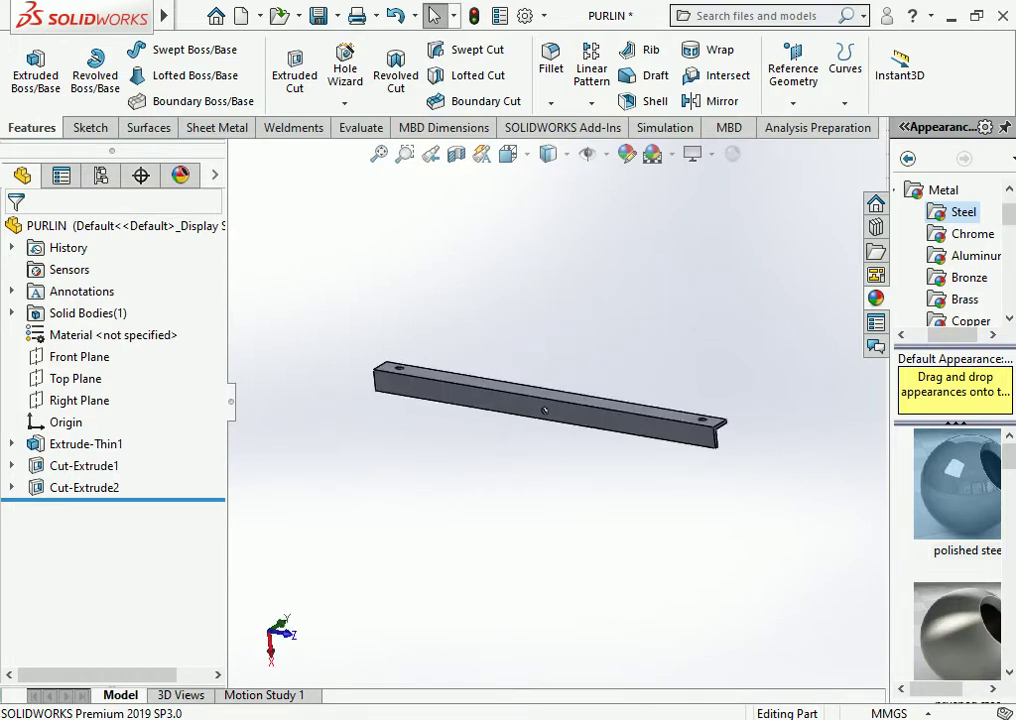
# Undo Cut-Extrude2 and check the Ø10 circle's parameters
pyautogui.scroll(-2, 542, 419)
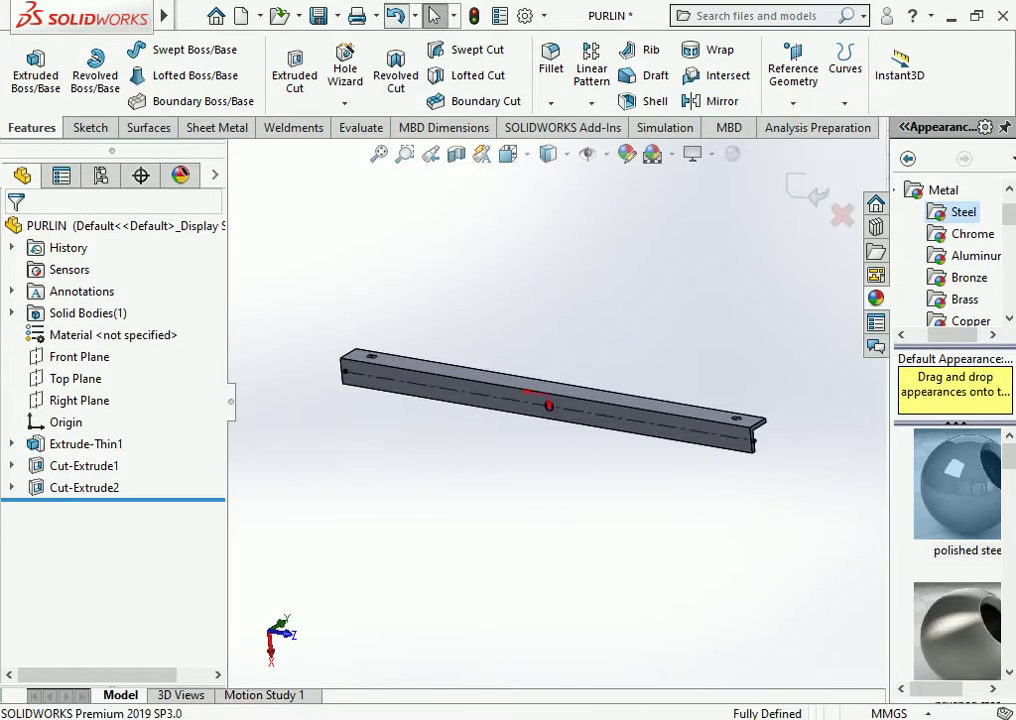
pyautogui.hotkey('ctrl', 'z')
pyautogui.click(560, 410)
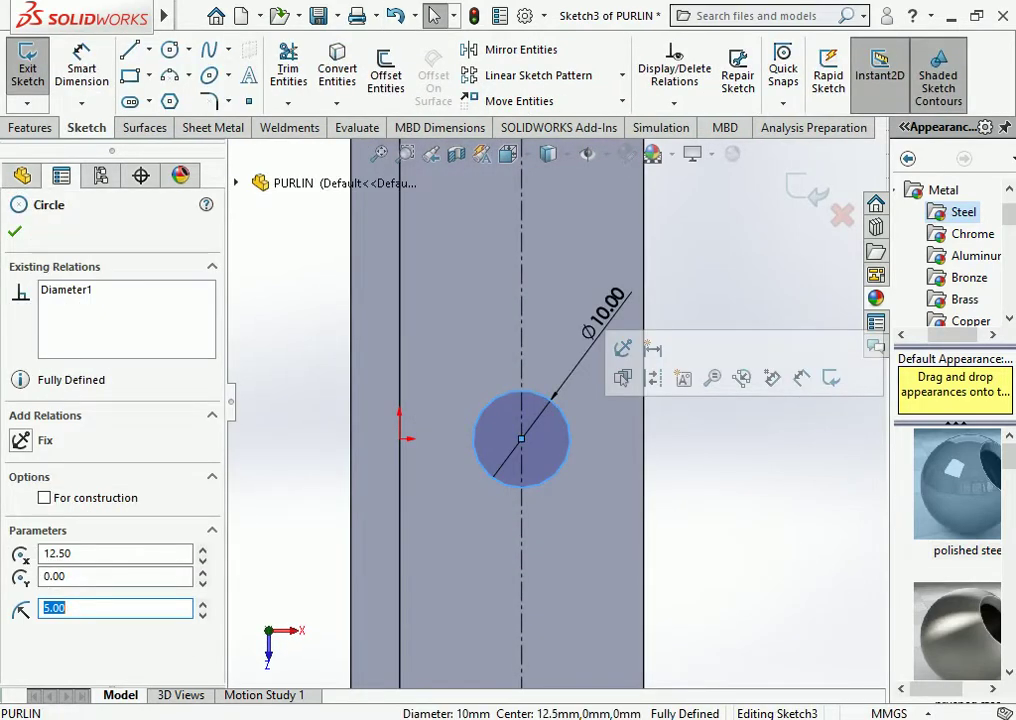
pyautogui.scroll(5, 555, 402)
pyautogui.scroll(5, 555, 402)
pyautogui.press('Escape')
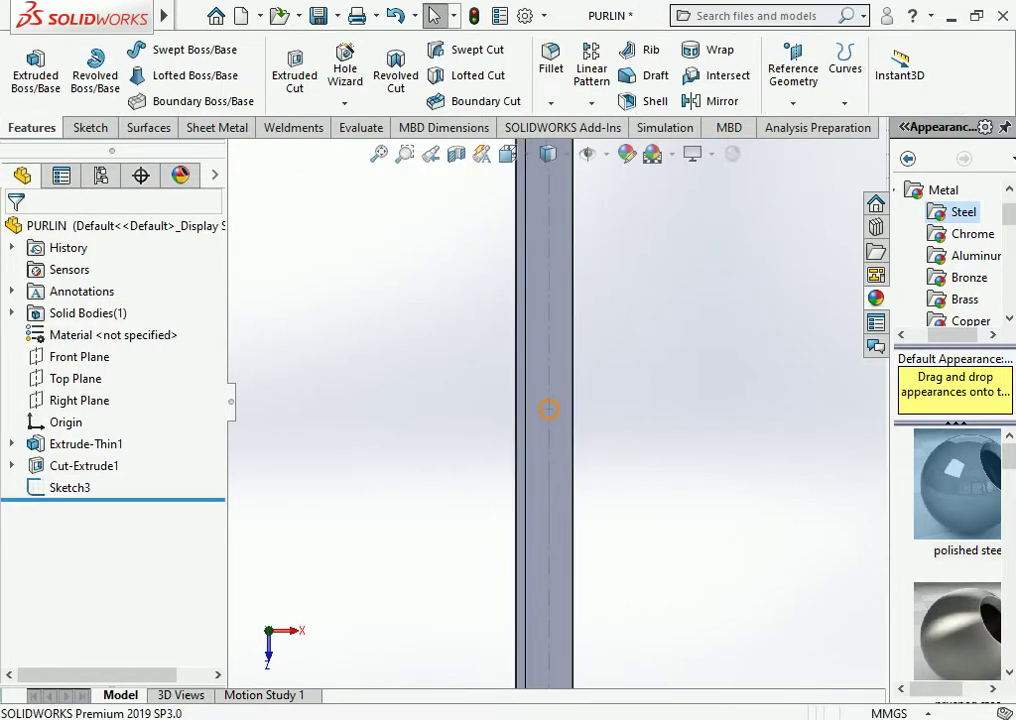
# Recut Sketch3 as Cut-Extrude3 and switch back to the BKT.AS assembly
pyautogui.click(548, 409)
pyautogui.click(612, 333)
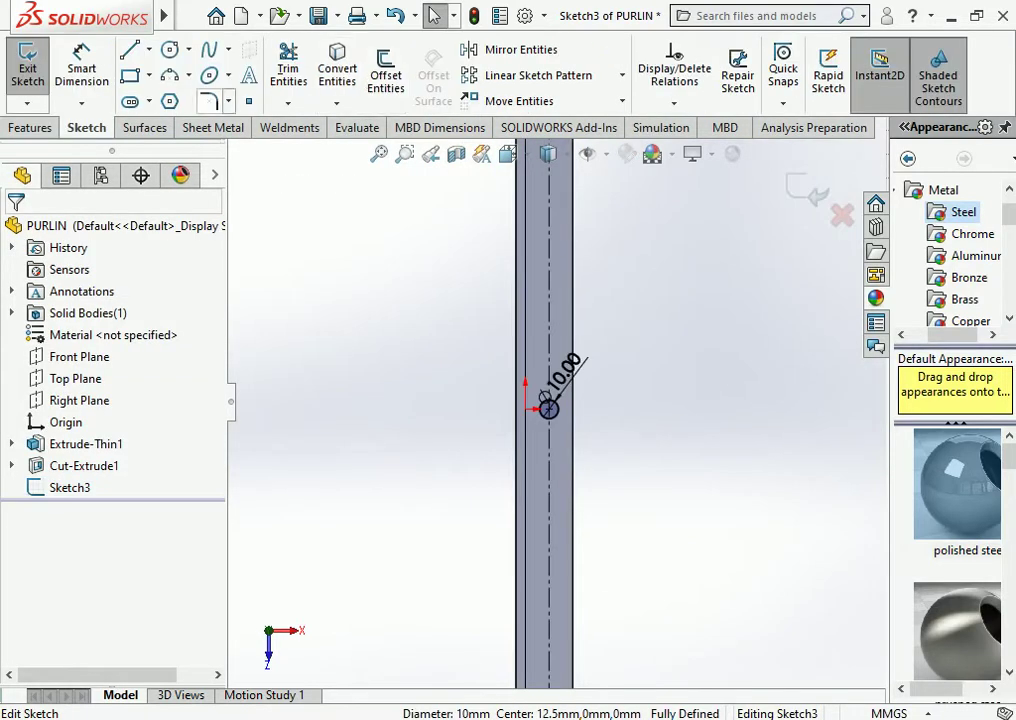
pyautogui.click(30, 127)
pyautogui.click(294, 75)
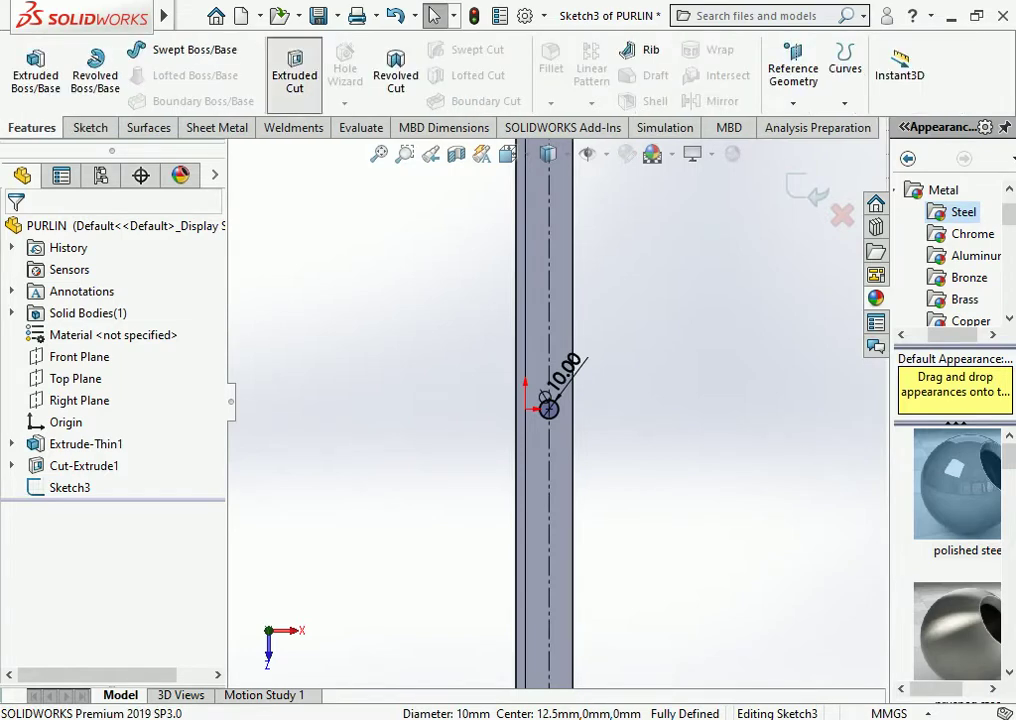
pyautogui.press('Return')
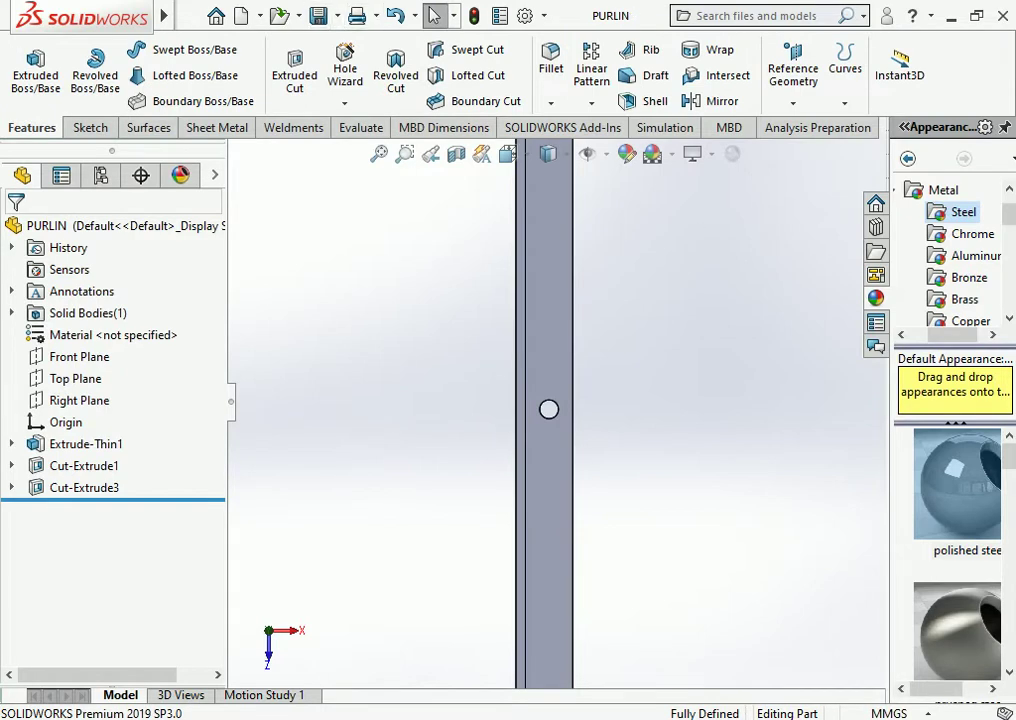
pyautogui.hotkey('ctrl', 'Tab')
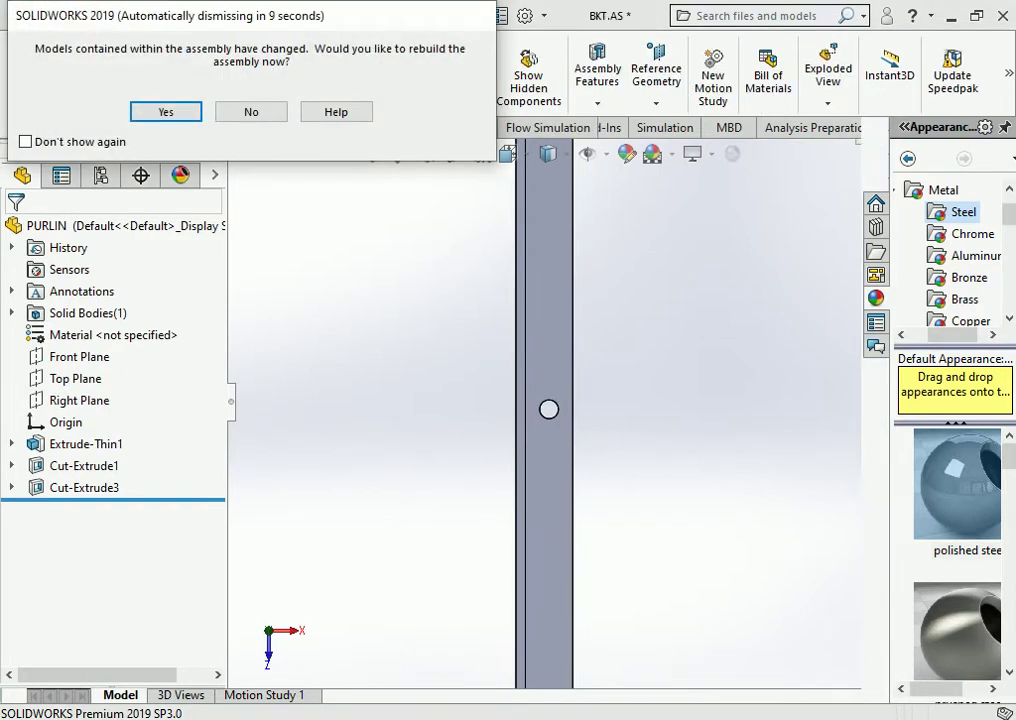
# Rebuild the assembly, slide the cleat along the beam, and mate it coincident with the channel
pyautogui.press('Return')
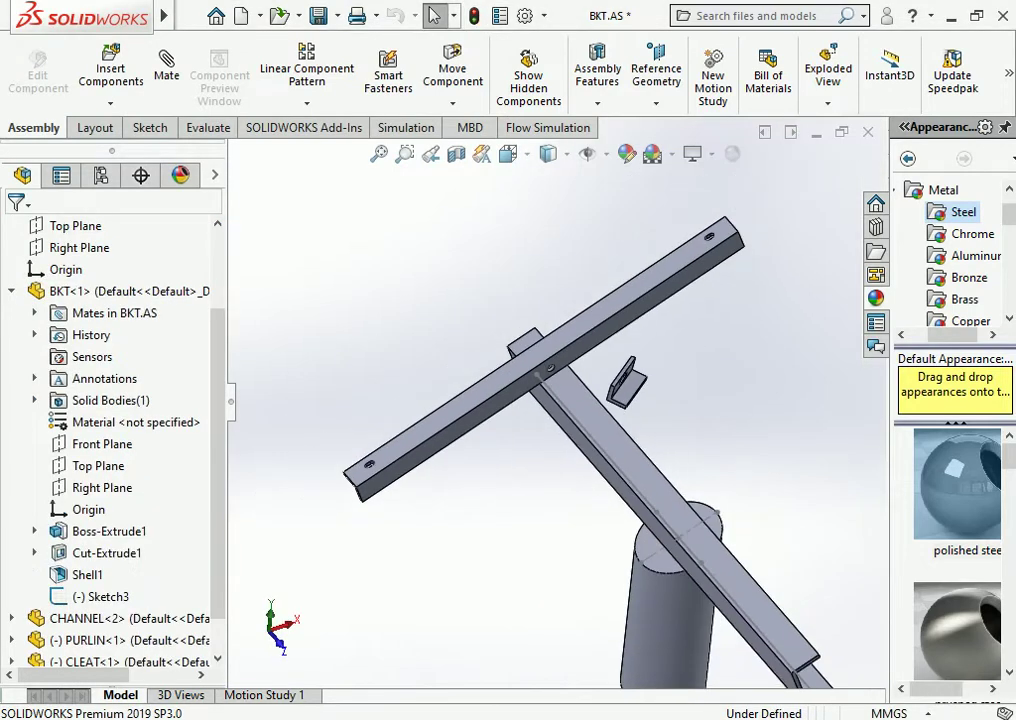
pyautogui.scroll(-4, 582, 392)
pyautogui.moveTo(670, 370); pyautogui.dragTo(580, 372)
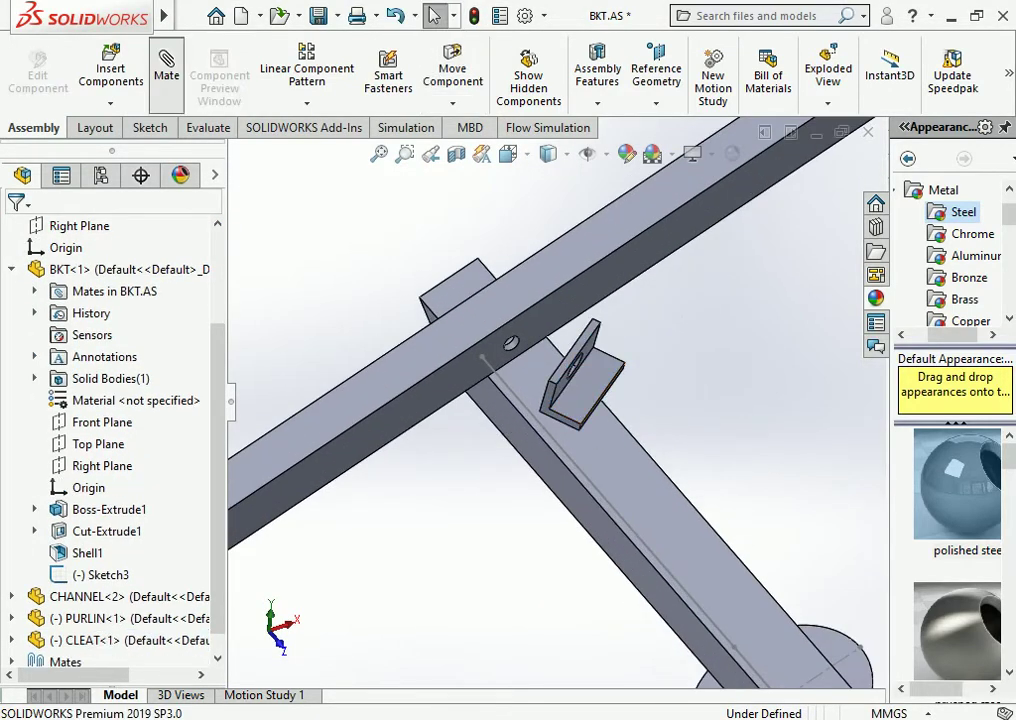
pyautogui.click(166, 75)
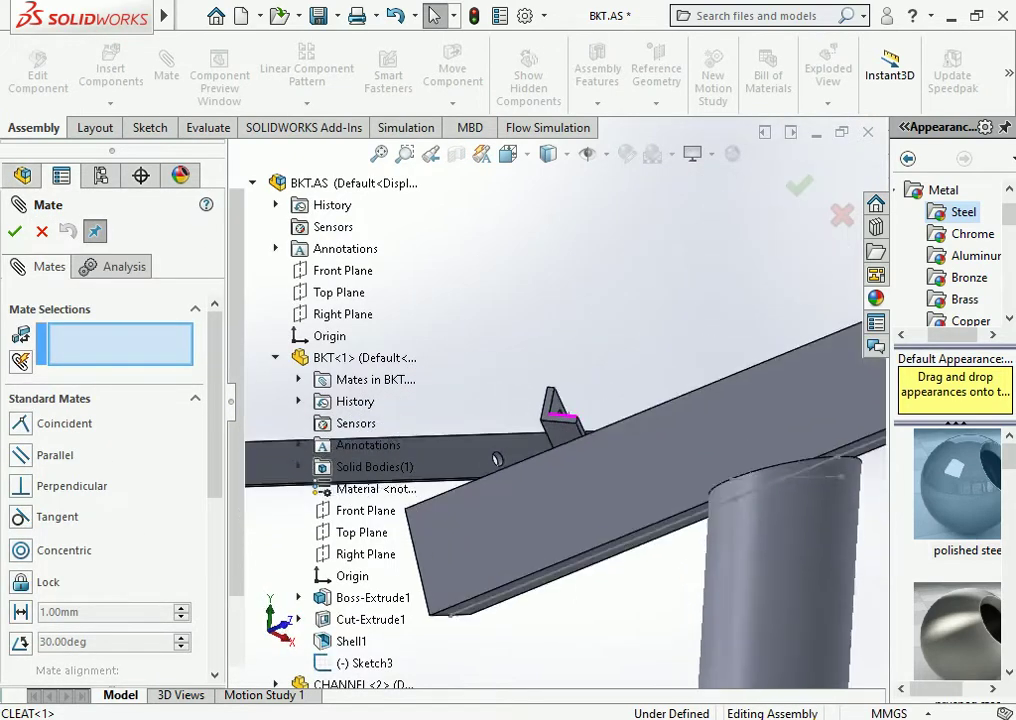
pyautogui.click(563, 445)
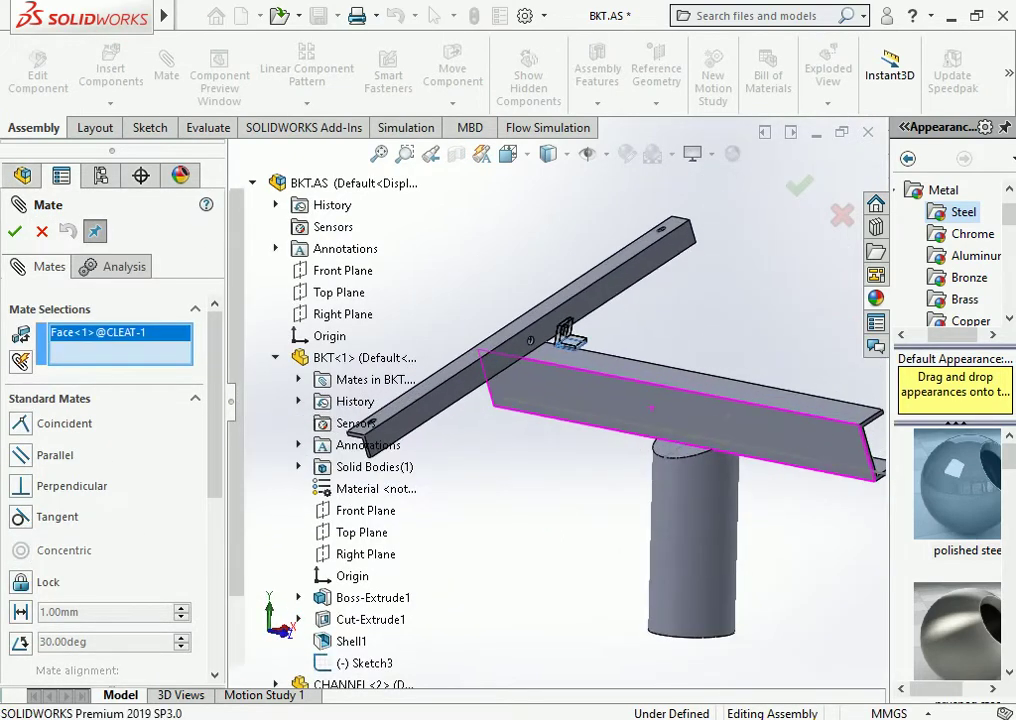
pyautogui.click(604, 357)
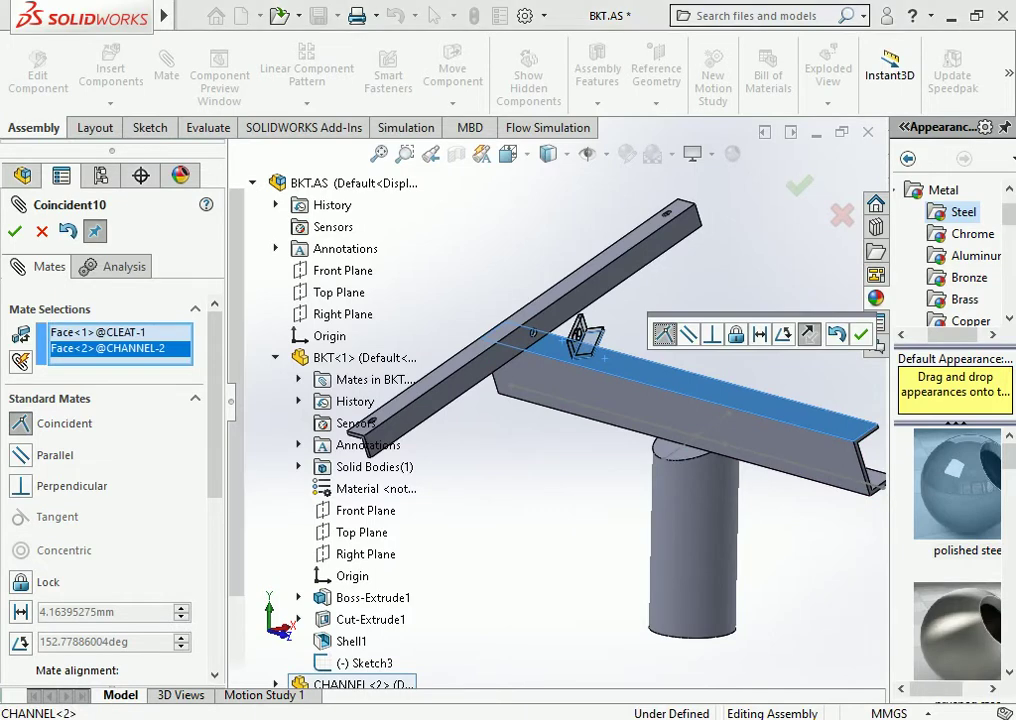
pyautogui.click(864, 333)
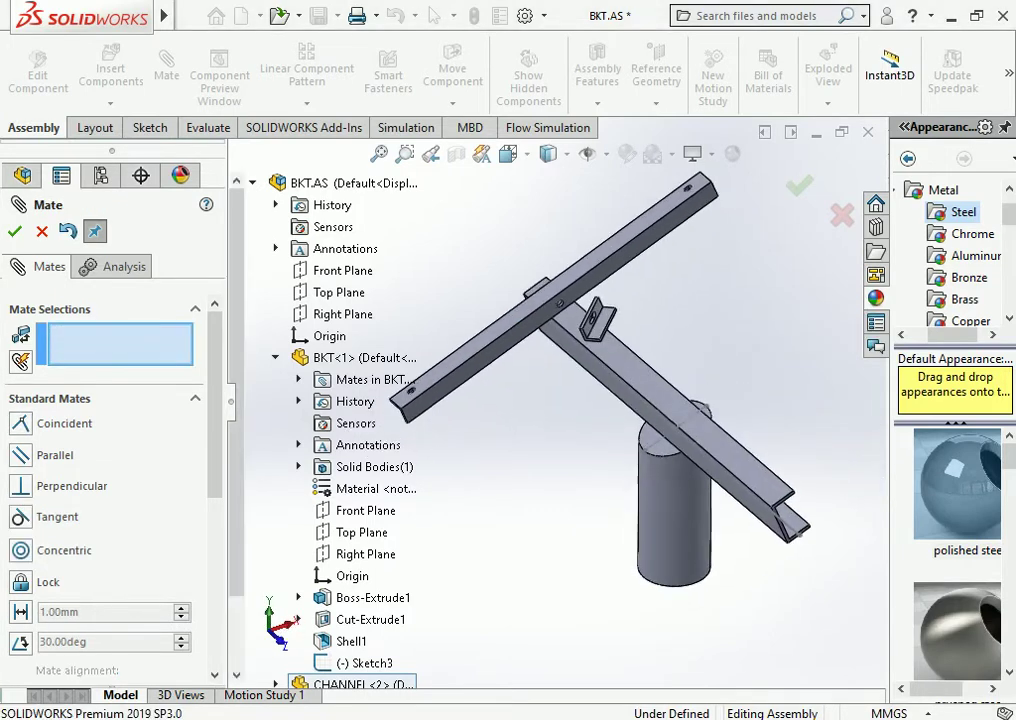
# Mate the cleat face coincident with the purlin's side face and finish mating
pyautogui.scroll(-2, 583, 318)
pyautogui.scroll(-1, 583, 318)
pyautogui.scroll(-1, 583, 318)
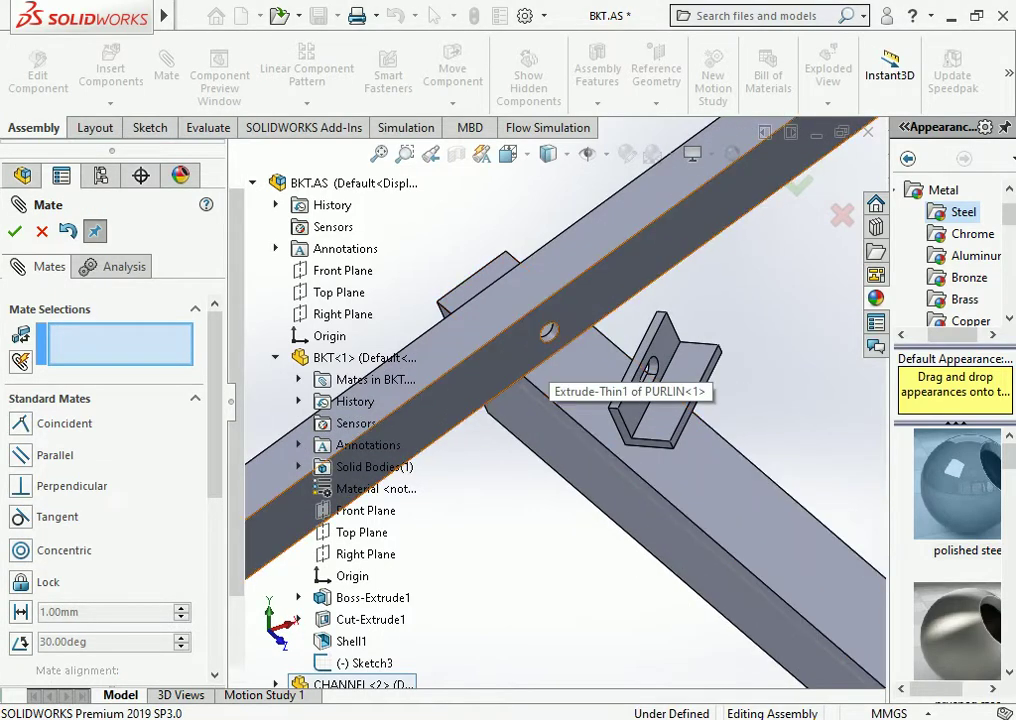
pyautogui.click(612, 378)
pyautogui.moveTo(612, 378); pyautogui.dragTo(678, 388, button='middle')
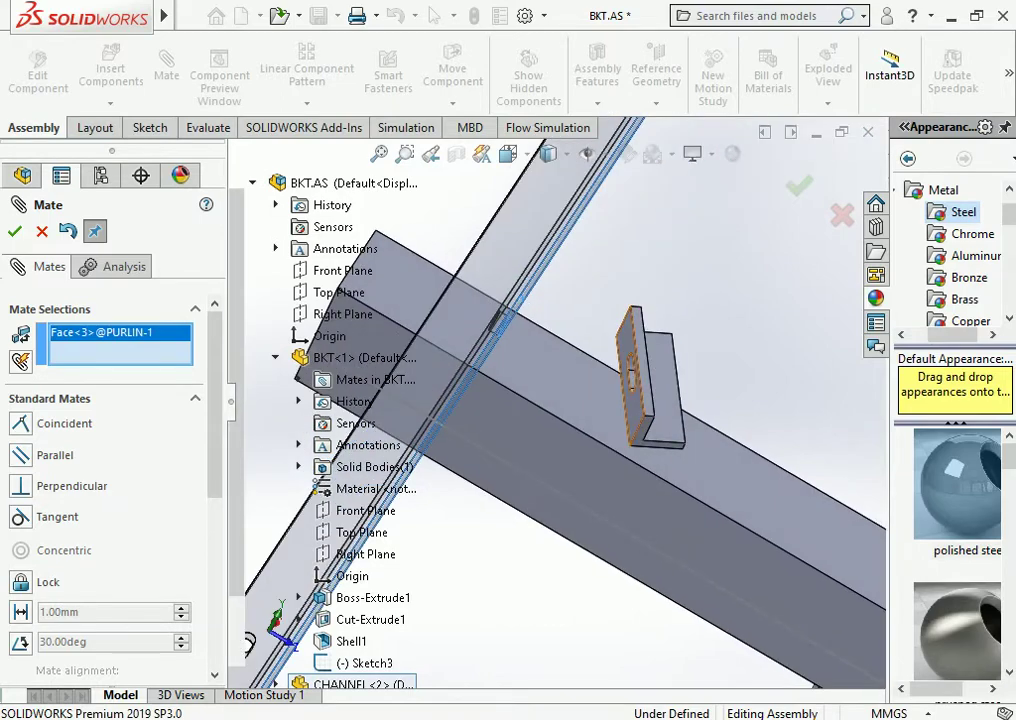
pyautogui.click(630, 350)
pyautogui.press('Return')
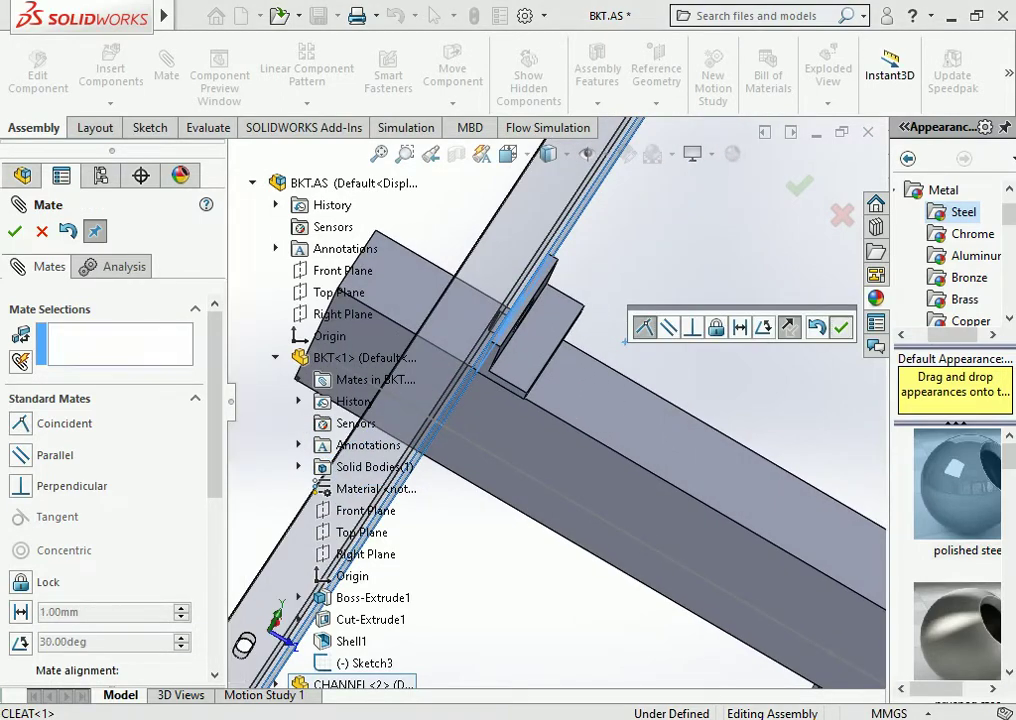
pyautogui.moveTo(627, 341); pyautogui.dragTo(495, 345, button='middle')
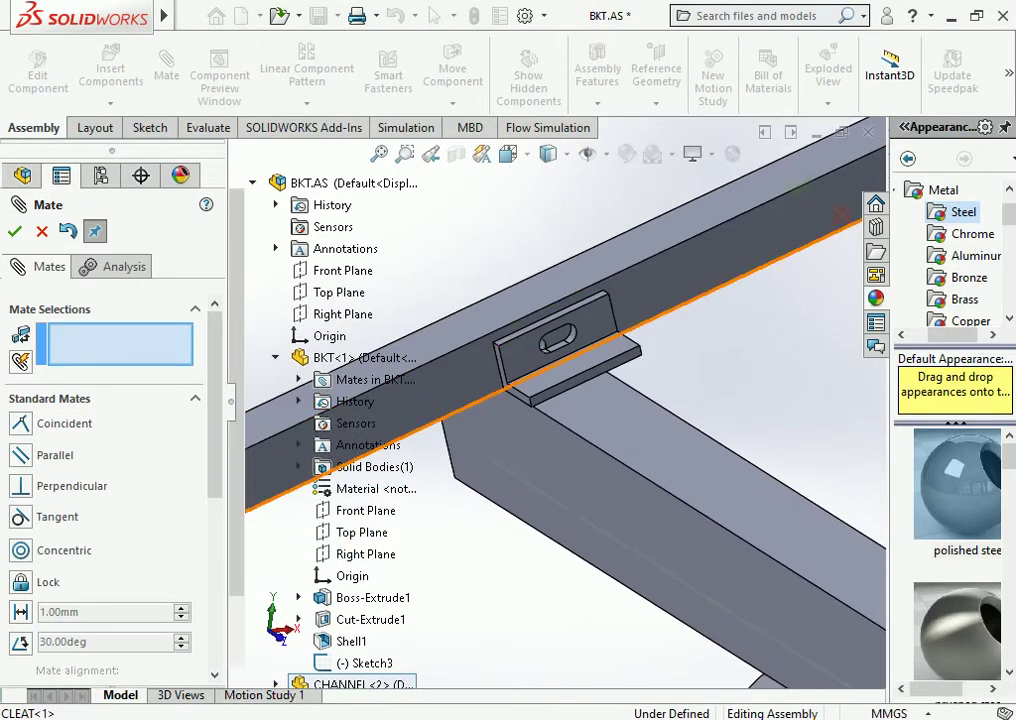
pyautogui.scroll(-4, 512, 394)
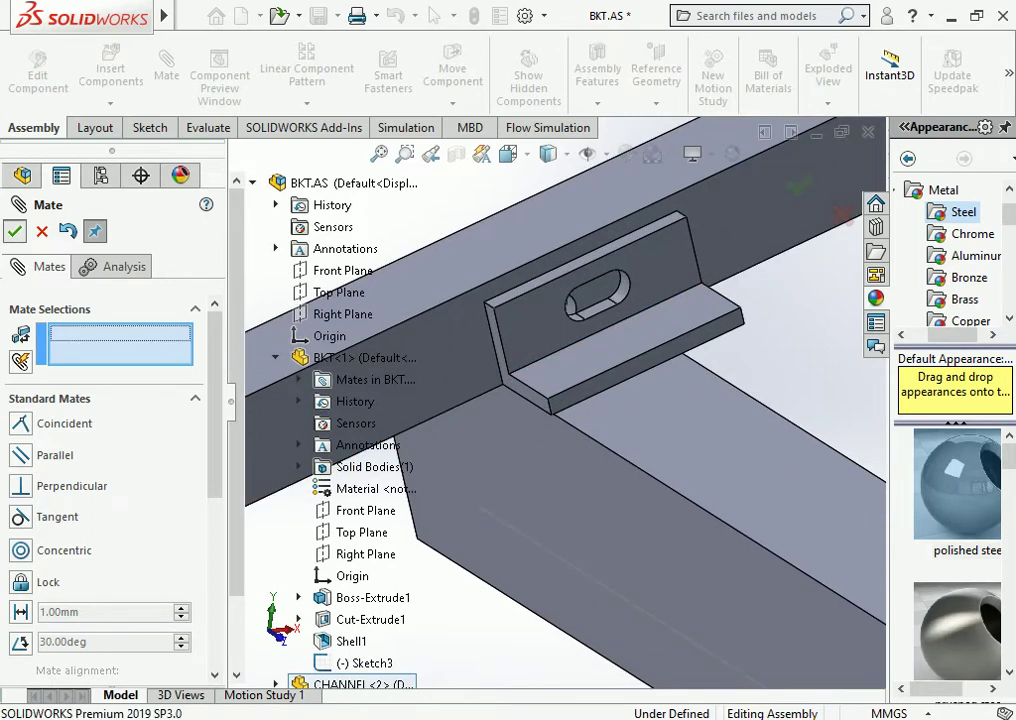
pyautogui.press('Return')
# Select a cleat edge and channel faces to read their Normal Distance
pyautogui.click(497, 340)
pyautogui.keyDown('ctrl'); pyautogui.click(520, 465); pyautogui.keyUp('ctrl')
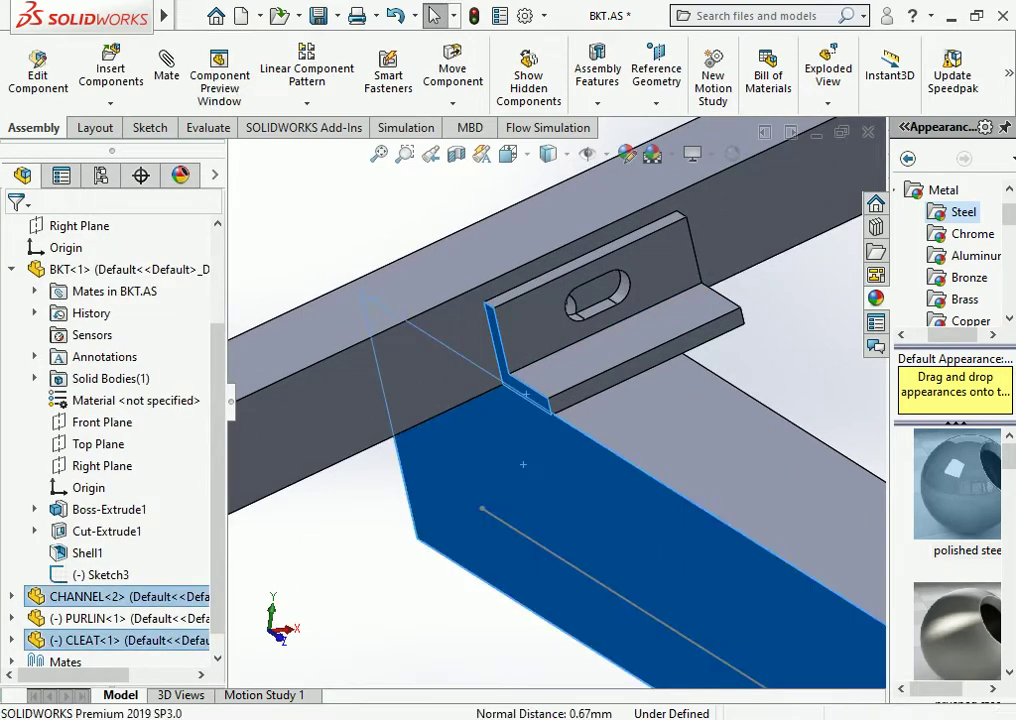
pyautogui.moveTo(528, 454); pyautogui.dragTo(600, 430, button='middle')
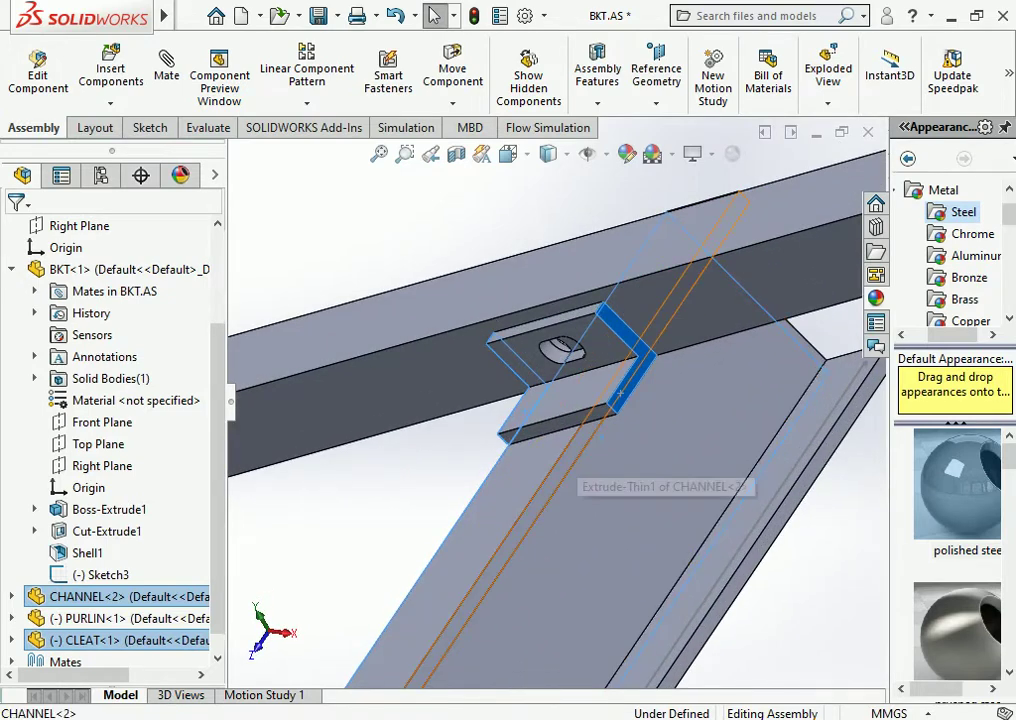
pyautogui.keyDown('ctrl'); pyautogui.click(577, 447); pyautogui.keyUp('ctrl')
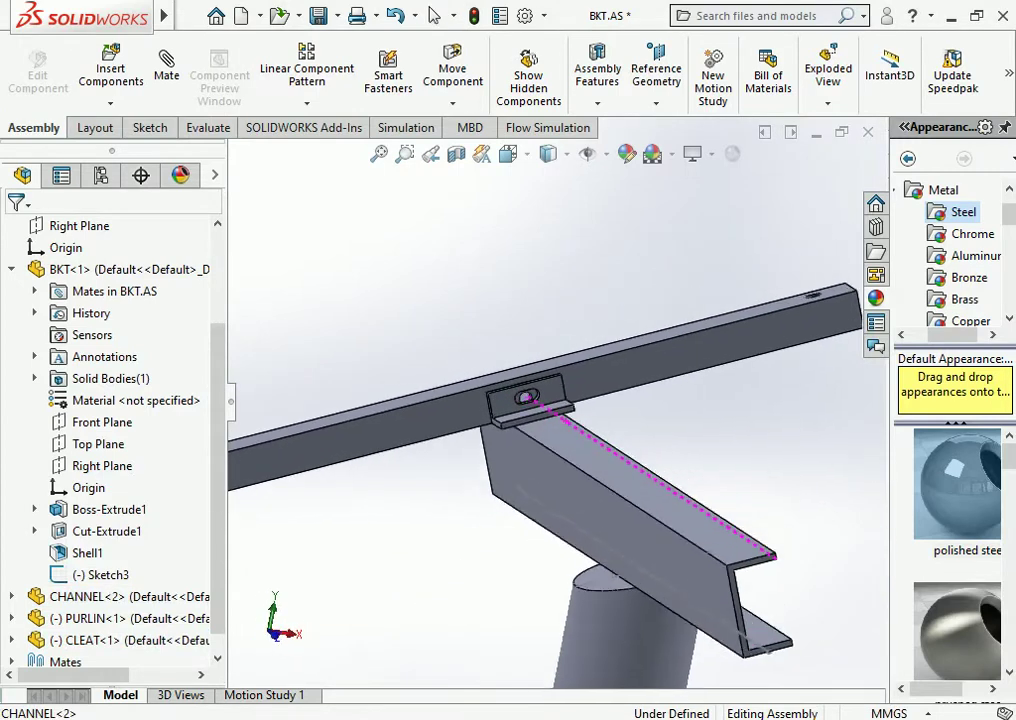
# Inspect the cleat seated on the channel and edit the cleat's Sketch1
pyautogui.scroll(-3, 560, 372)
pyautogui.scroll(-3, 560, 372)
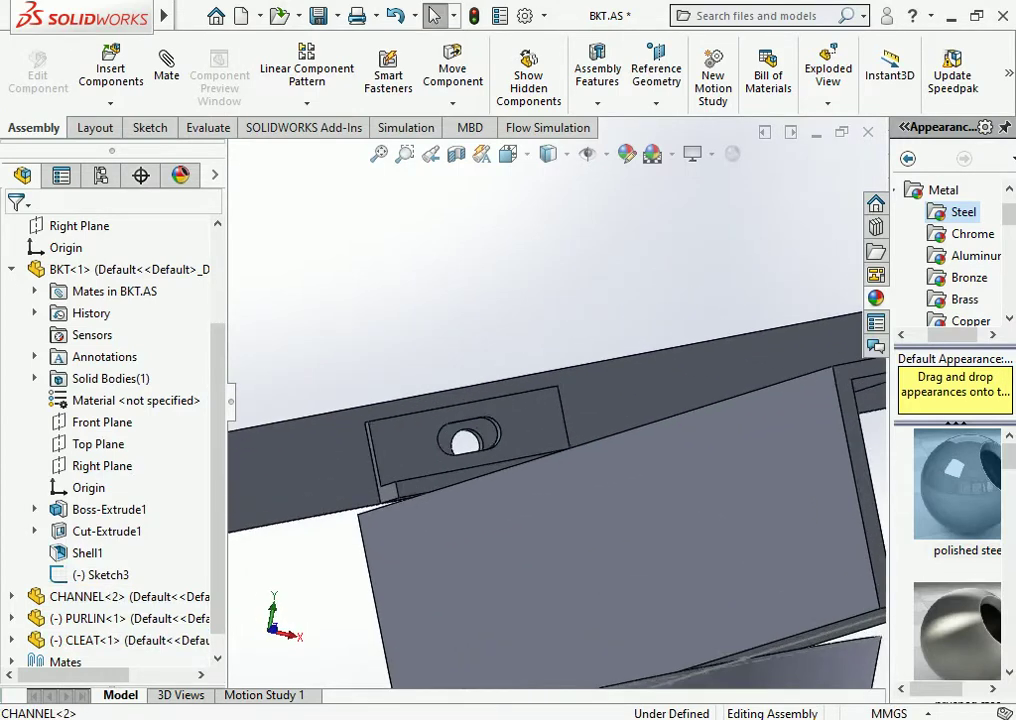
pyautogui.moveTo(560, 372); pyautogui.dragTo(479, 435, button='middle')
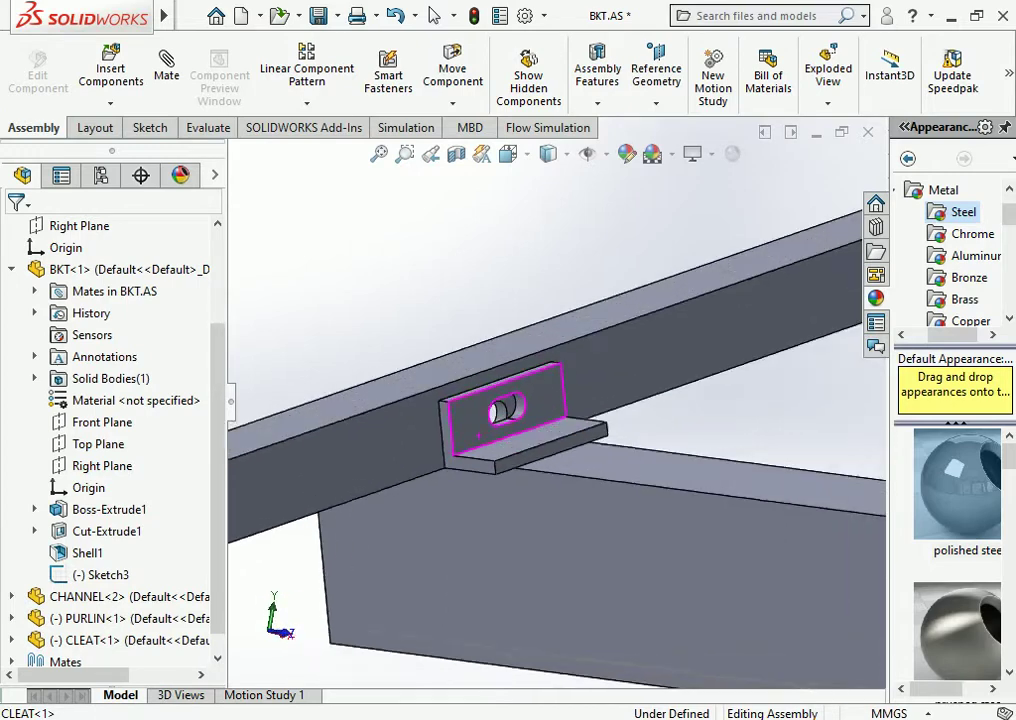
pyautogui.scroll(-3, 503, 434)
pyautogui.scroll(-2, 503, 434)
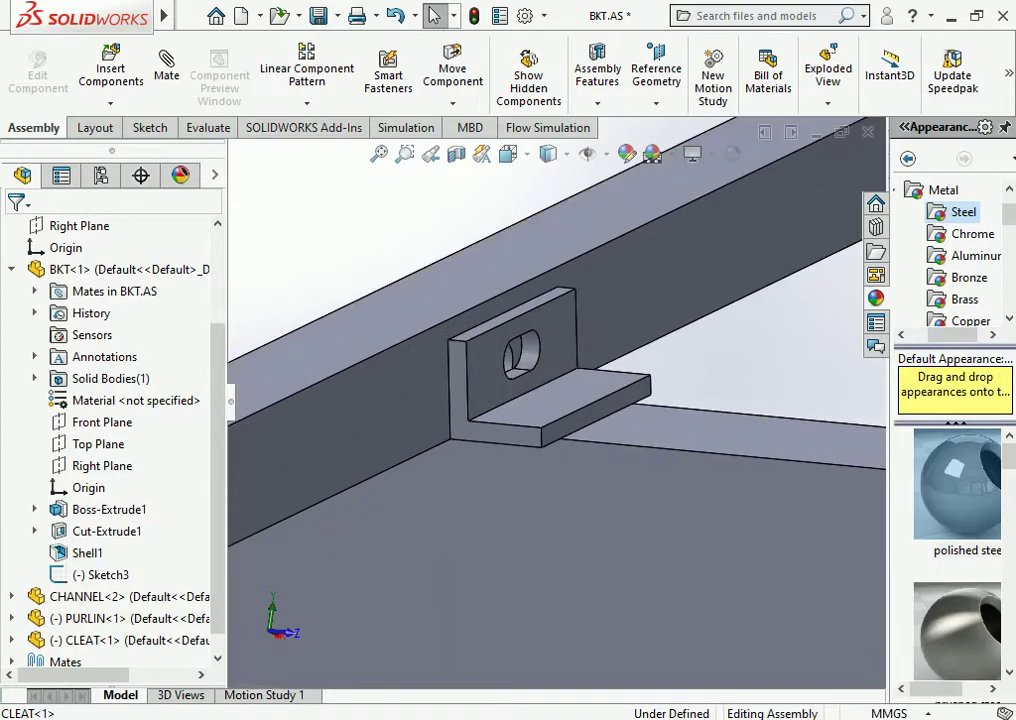
pyautogui.click(503, 434)
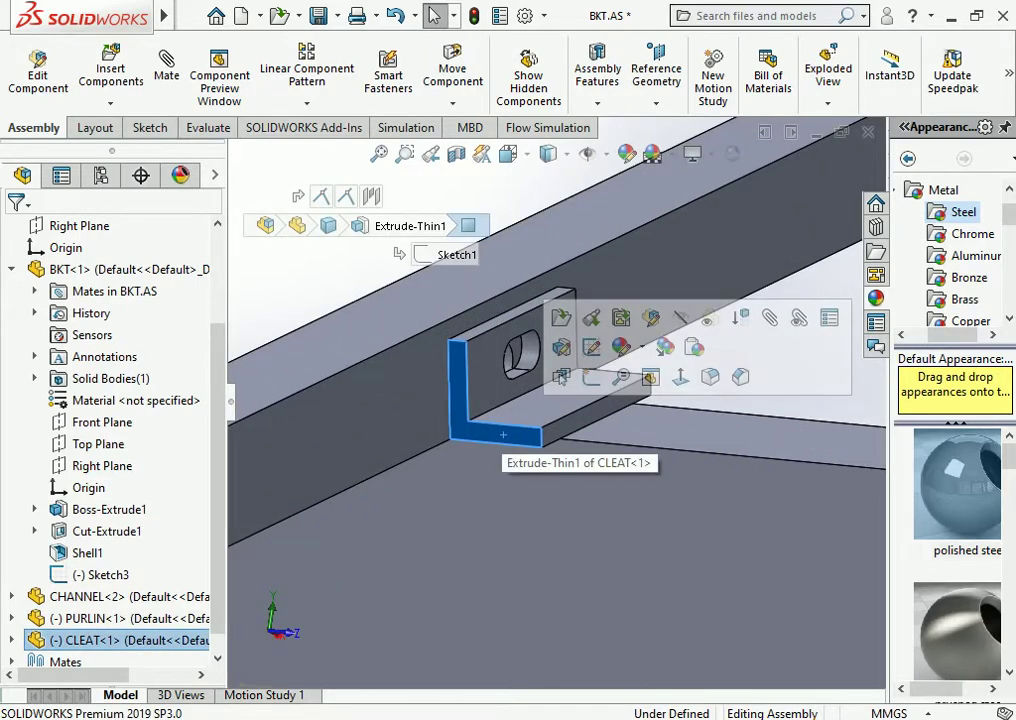
pyautogui.click(591, 376)
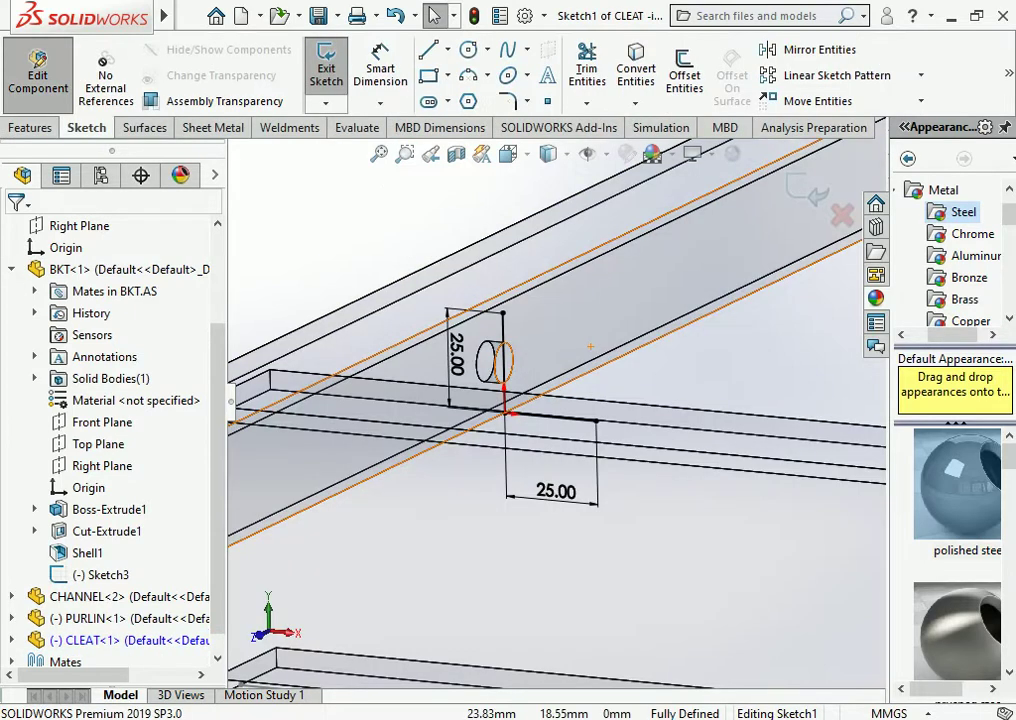
# Exit the cleat sketch and component edit, then open and rebuild the purlin's profile sketch
pyautogui.scroll(3, 556, 398)
pyautogui.scroll(2, 565, 410)
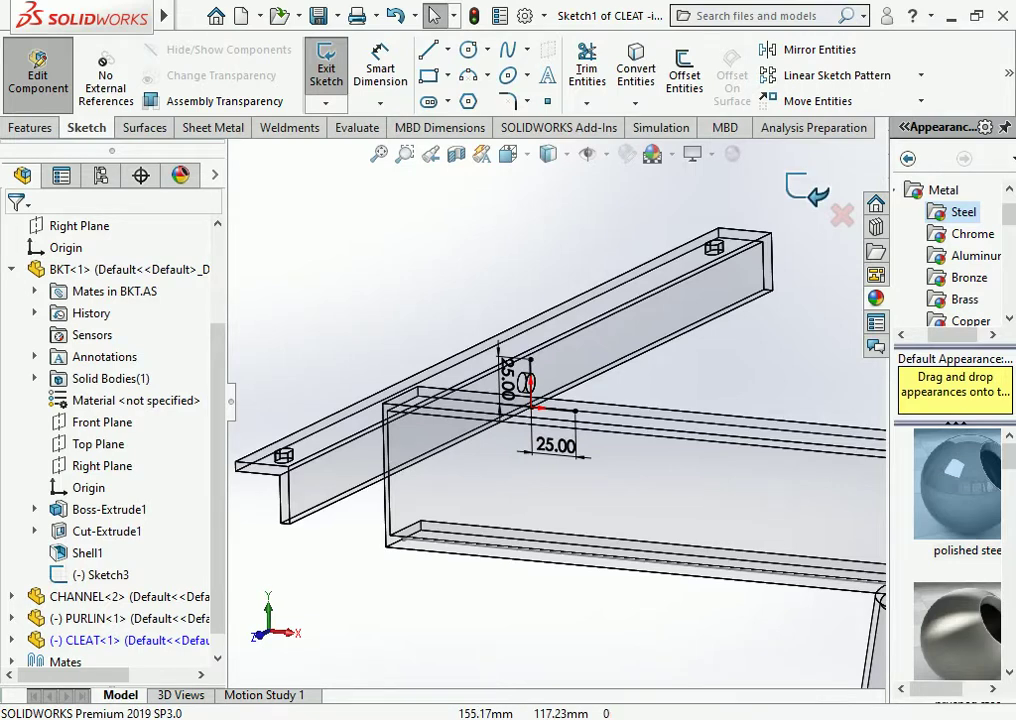
pyautogui.hotkey('ctrl', 'b')
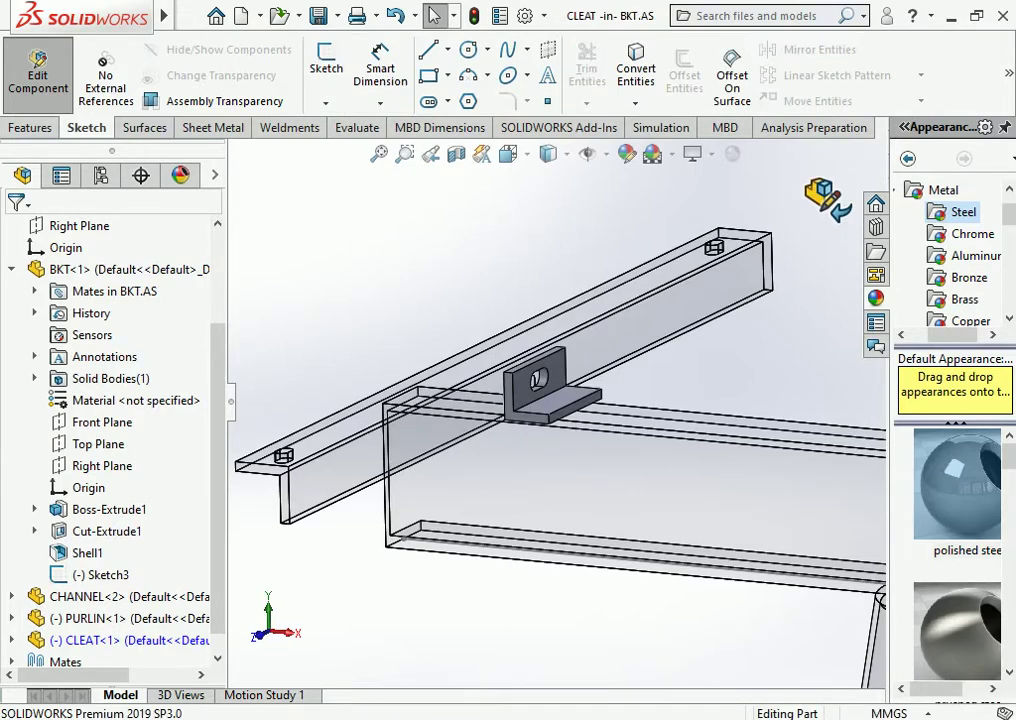
pyautogui.click(38, 70)
pyautogui.click(360, 455)
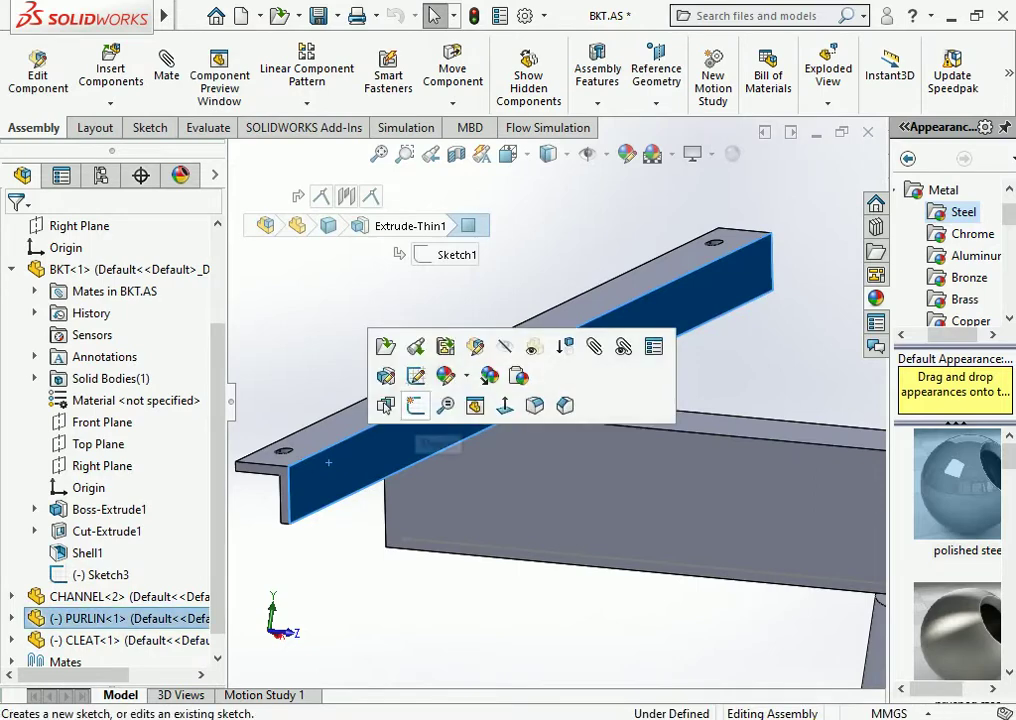
pyautogui.click(415, 376)
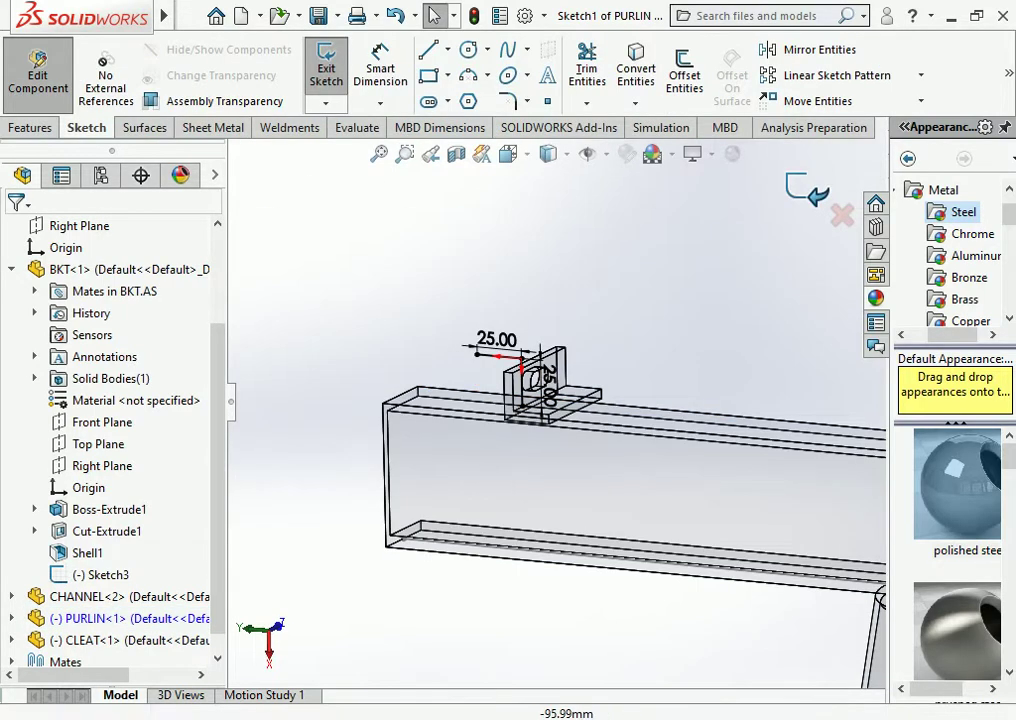
pyautogui.hotkey('ctrl', 'b')
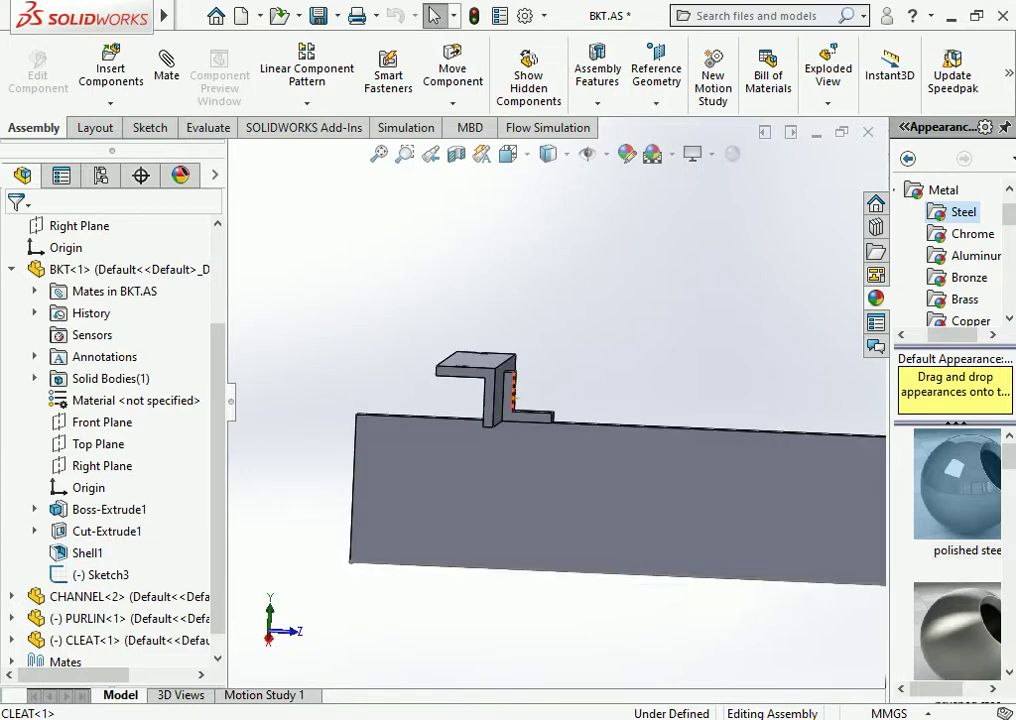
pyautogui.scroll(-3, 505, 440)
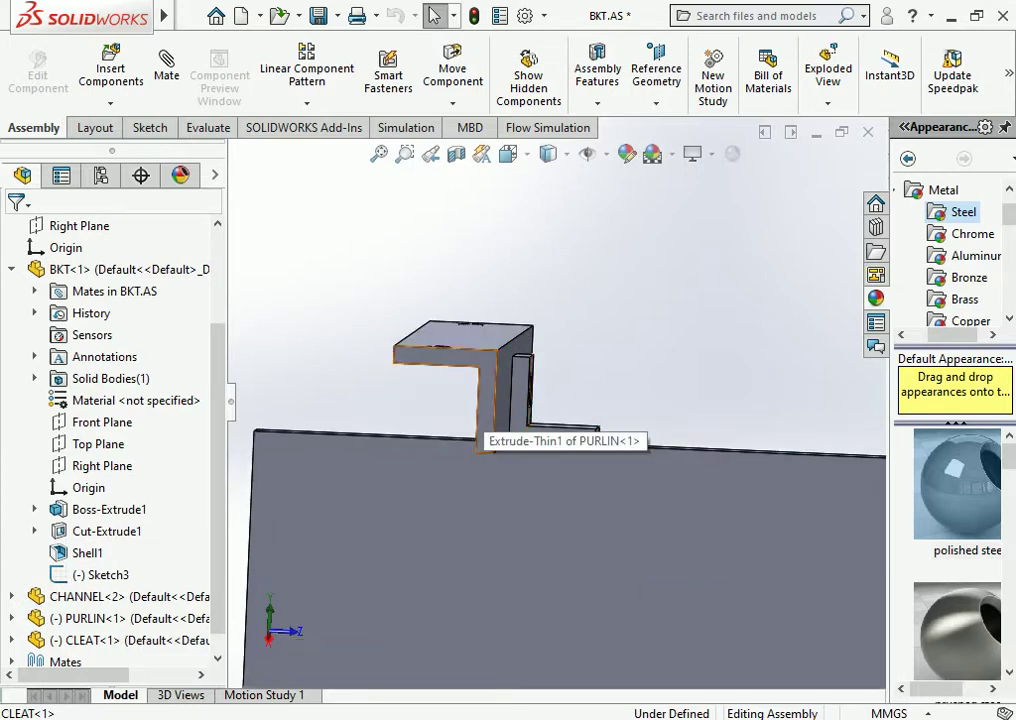
# Reverse the 5 mm thin-wall direction of PURLIN's Extrude-Thin1 and return to the assembly
pyautogui.click(482, 402)
pyautogui.click(541, 342)
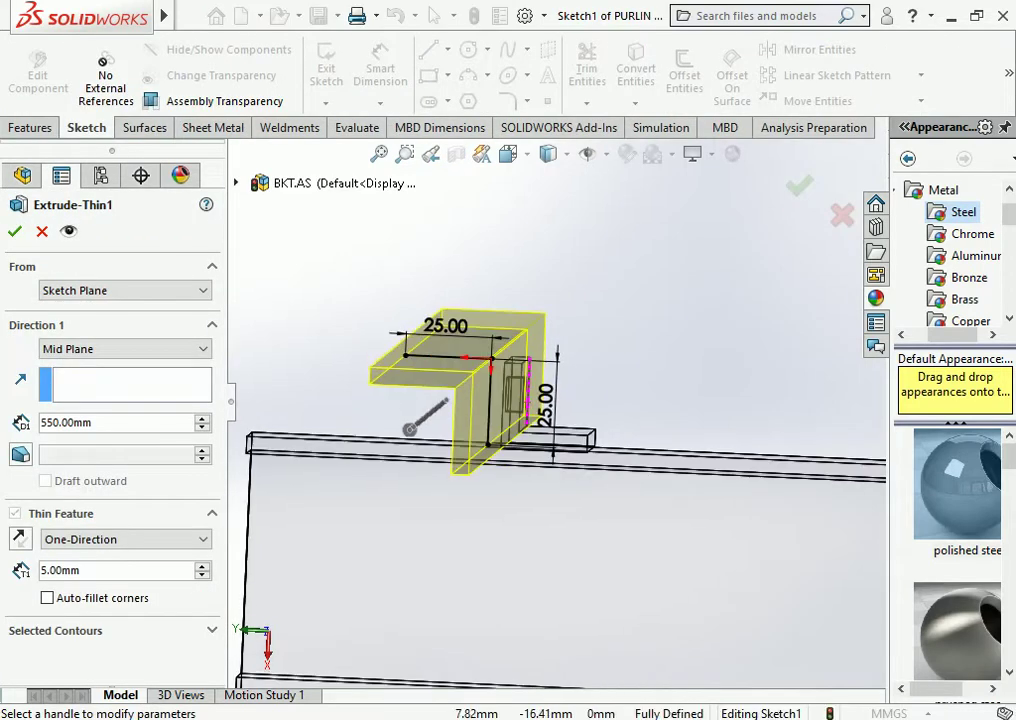
pyautogui.moveTo(560, 520); pyautogui.dragTo(600, 522, button='middle')
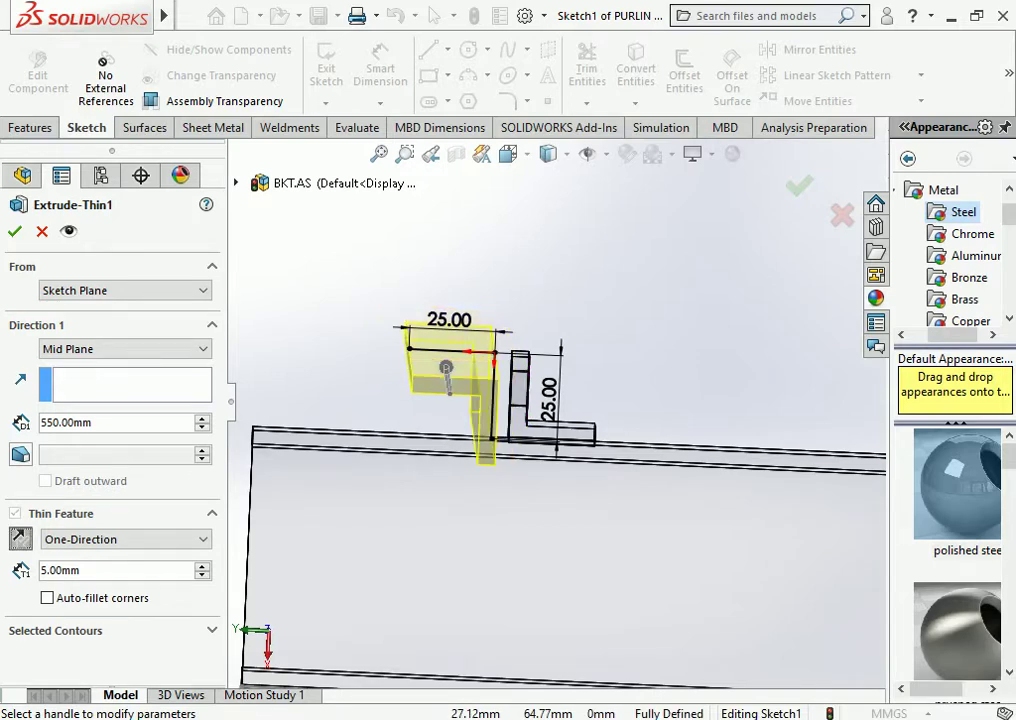
pyautogui.click(14, 231)
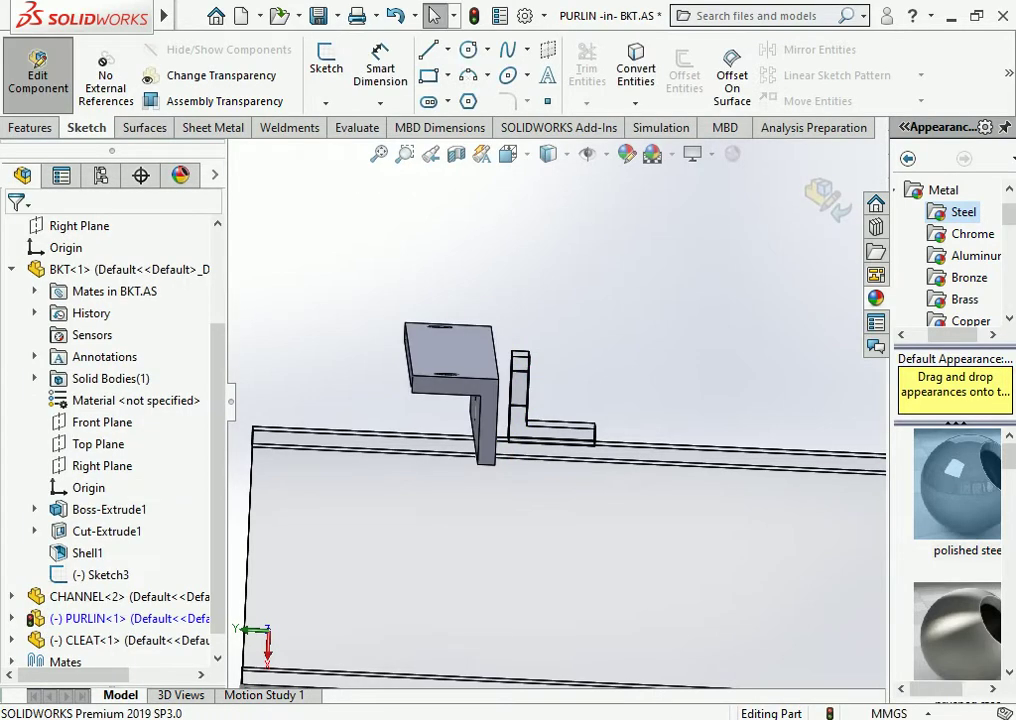
pyautogui.click(38, 68)
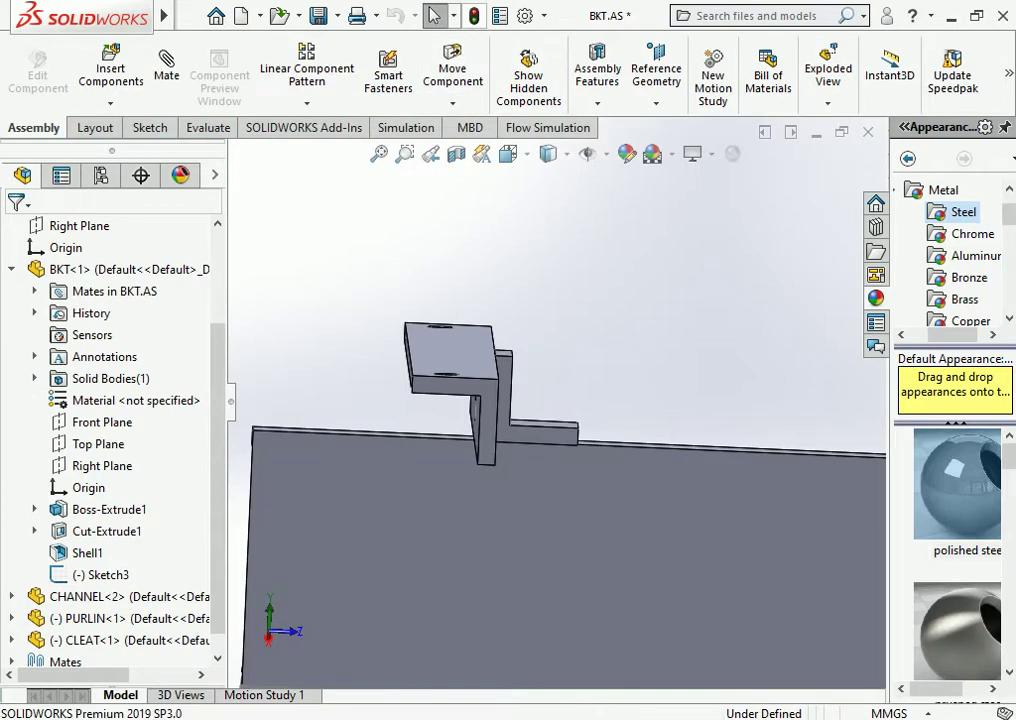
pyautogui.scroll(3, 560, 400)
pyautogui.moveTo(560, 400); pyautogui.dragTo(540, 380, button='middle')
pyautogui.moveTo(413, 313)
pyautogui.mouseDown(button='middle')
pyautogui.moveTo(584, 410)
pyautogui.moveTo(540, 372)
pyautogui.mouseUp(button='middle')
pyautogui.scroll(-3, 545, 375)
pyautogui.scroll(-2, 542, 372)
pyautogui.scroll(-2, 542, 372)
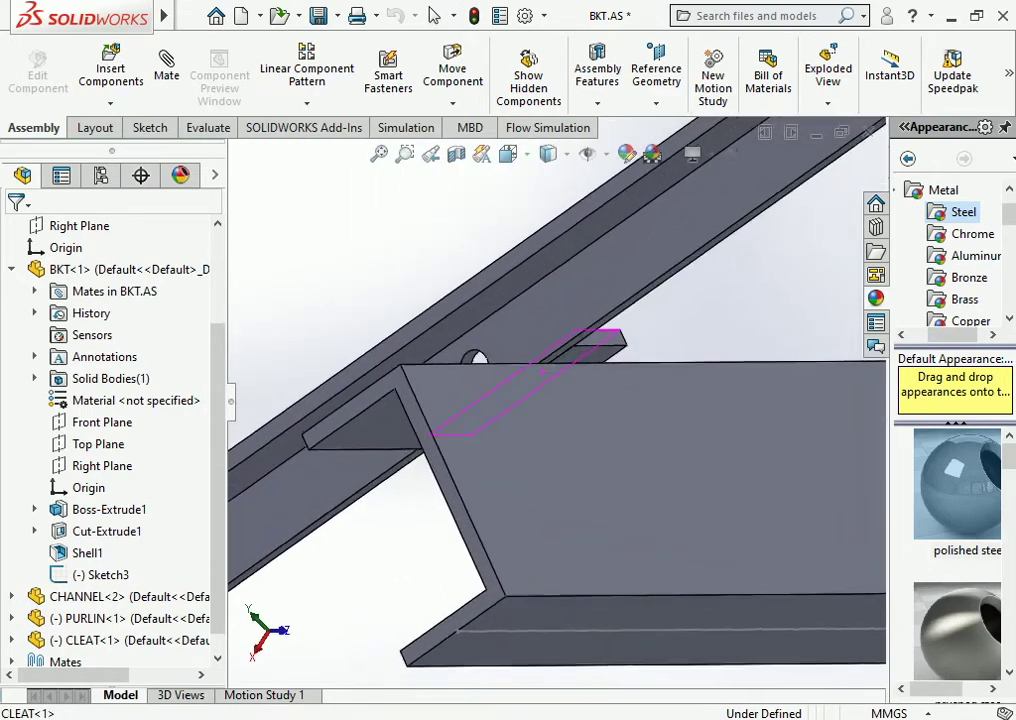
pyautogui.moveTo(540, 372); pyautogui.dragTo(541, 372, button='middle')
pyautogui.scroll(-3, 520, 350)
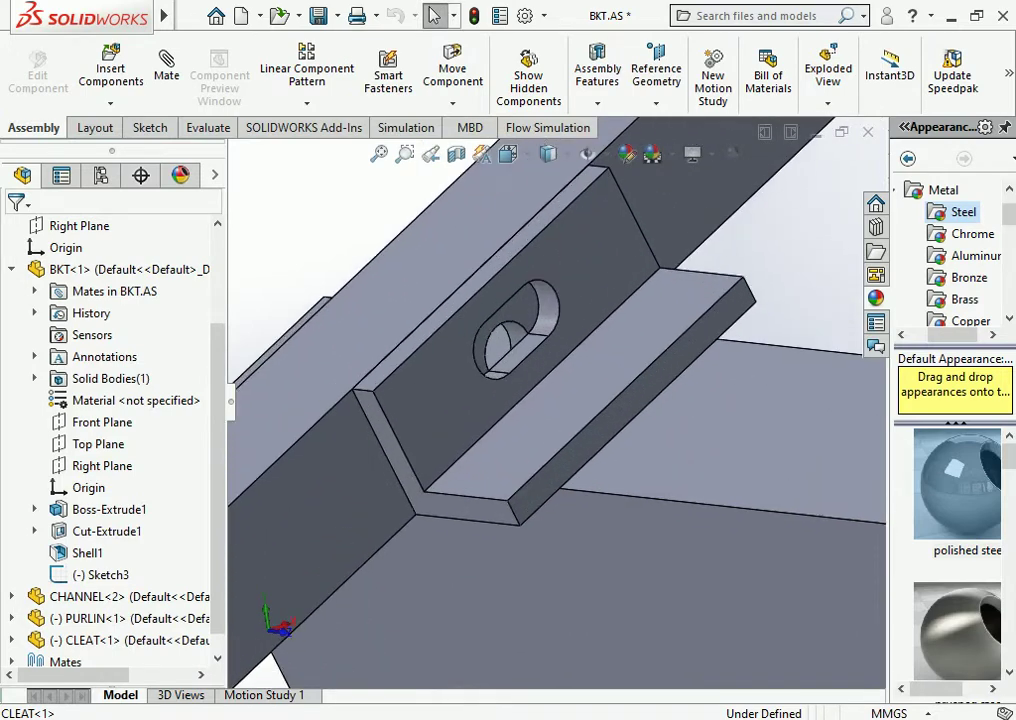
pyautogui.click(428, 423)
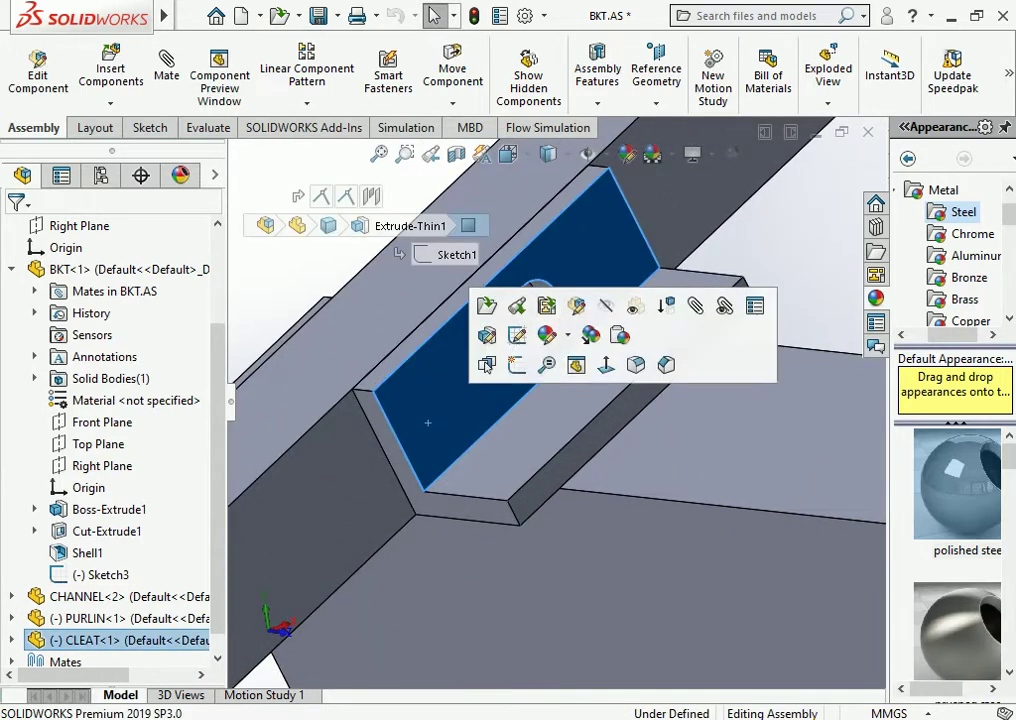
# Open Sketch2 of the cleat's Cut-Extrude1 slot for editing and adjust its centreline
pyautogui.click(521, 333)
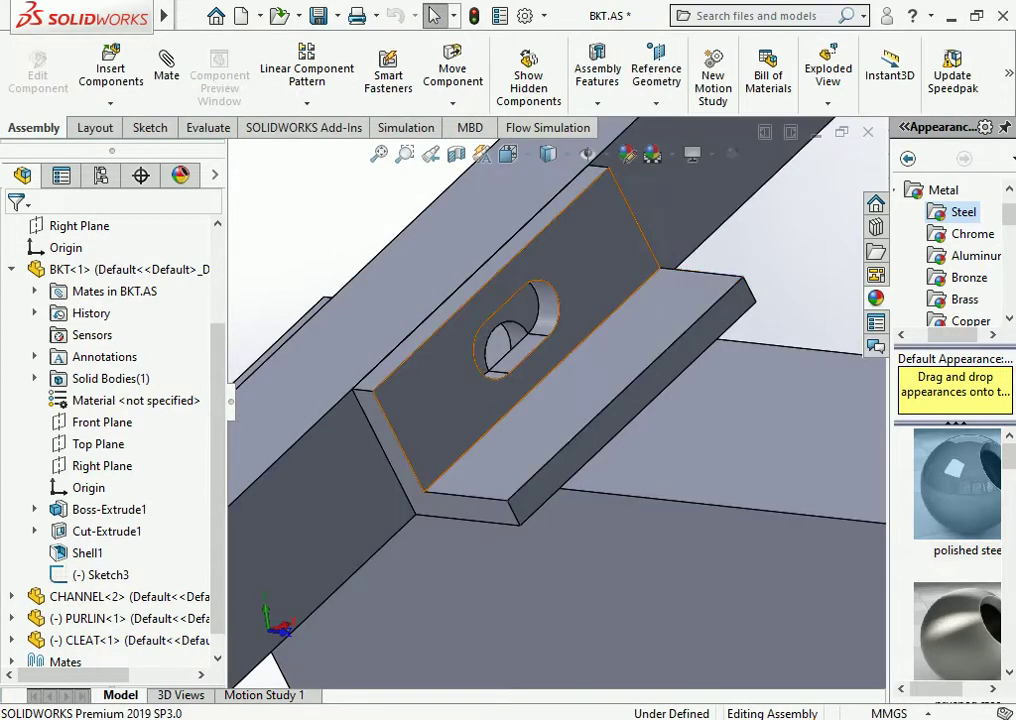
pyautogui.click(598, 245)
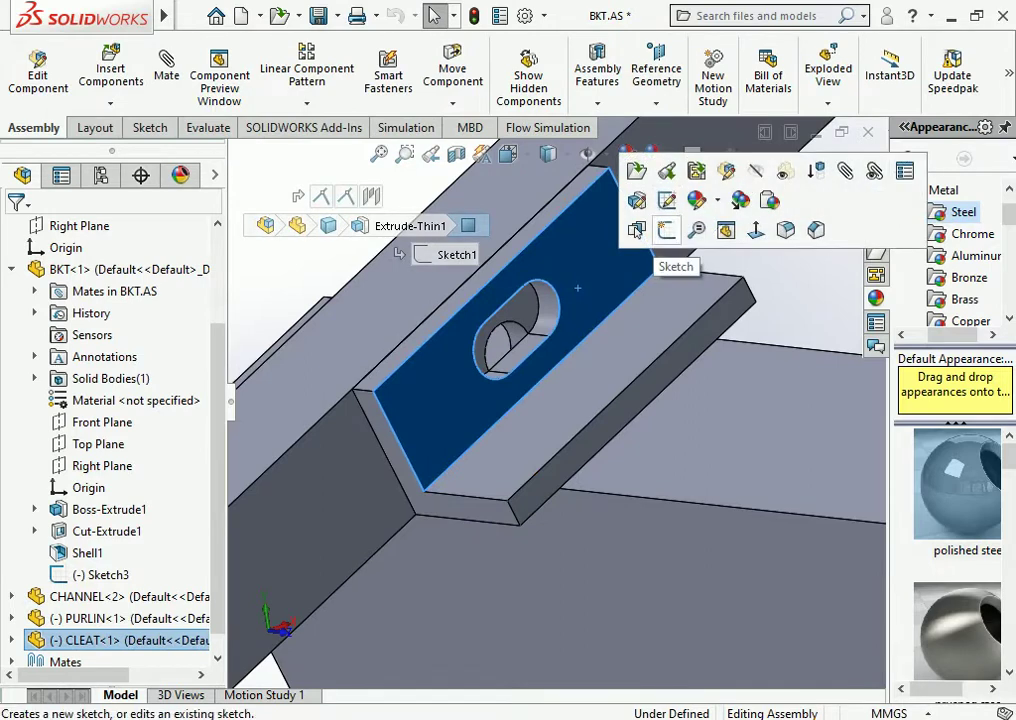
pyautogui.click(666, 230)
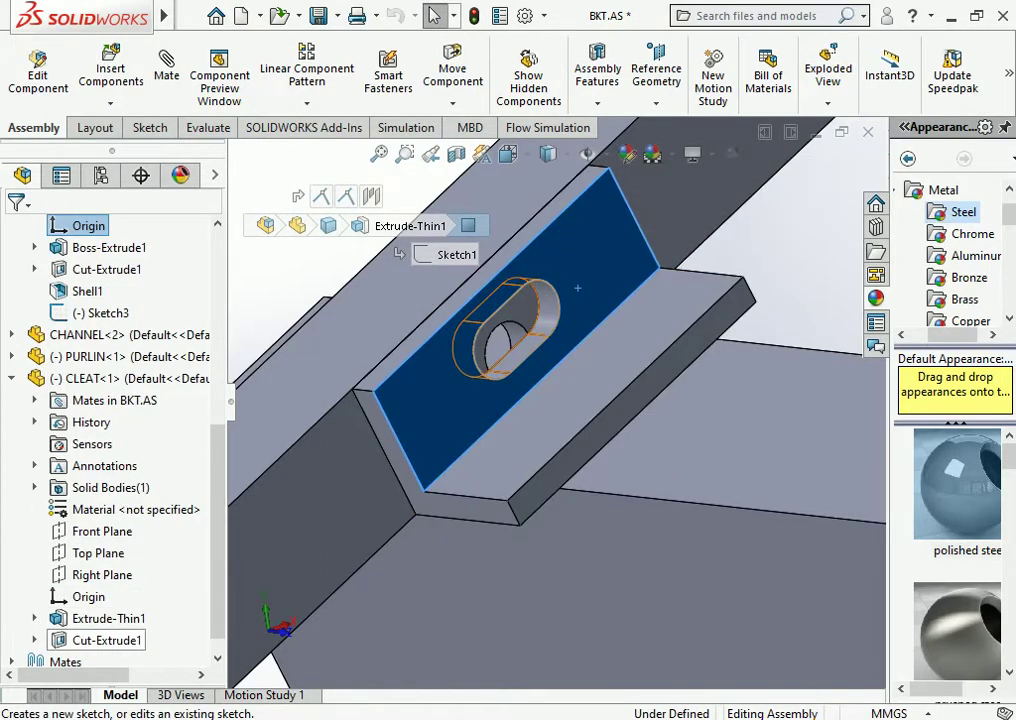
pyautogui.click(106, 640)
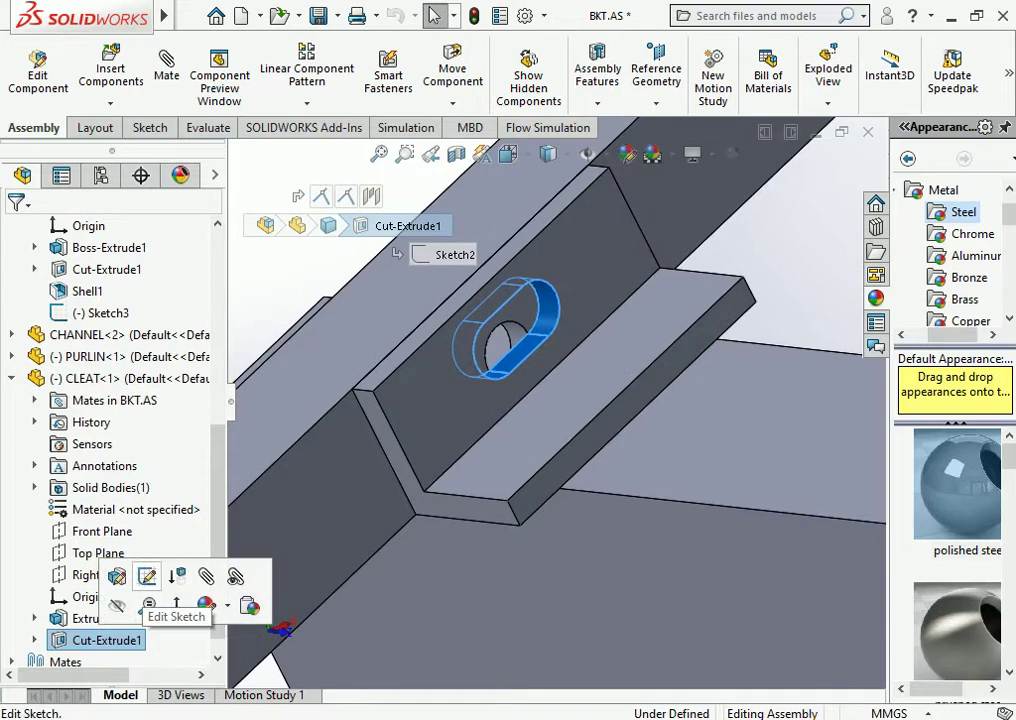
pyautogui.click(147, 576)
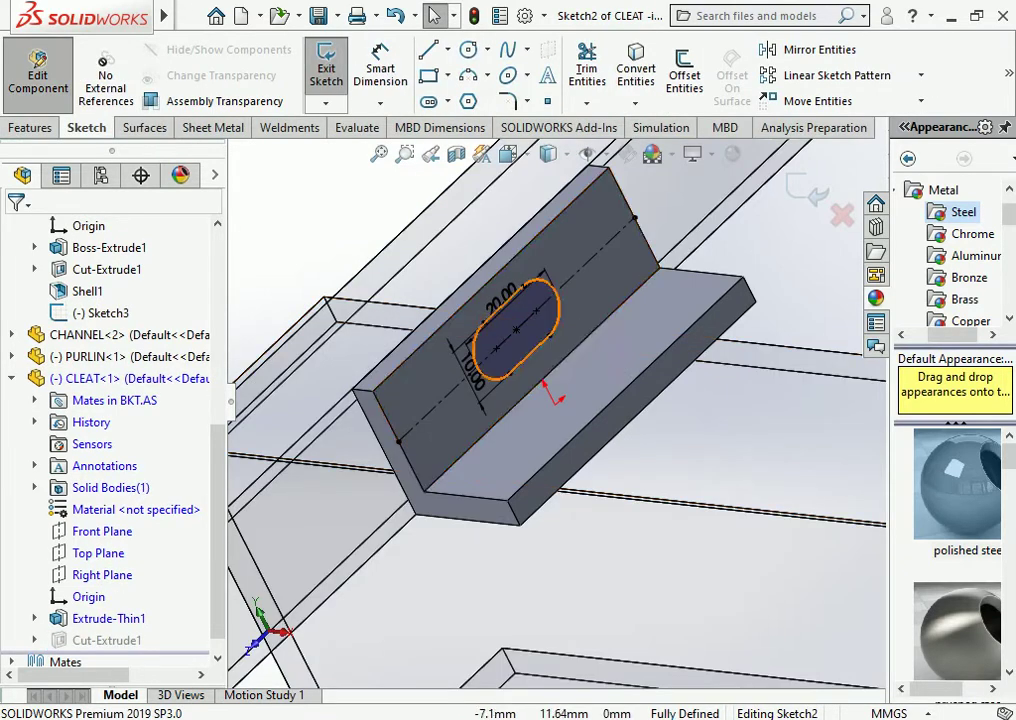
pyautogui.click(398, 438)
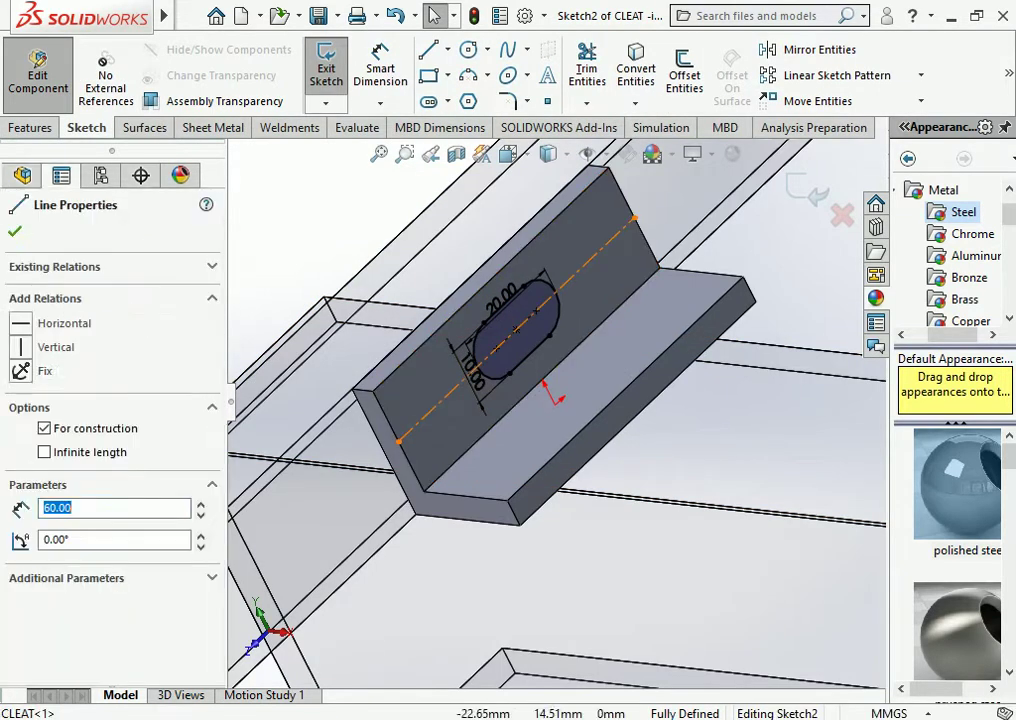
pyautogui.press('Escape')
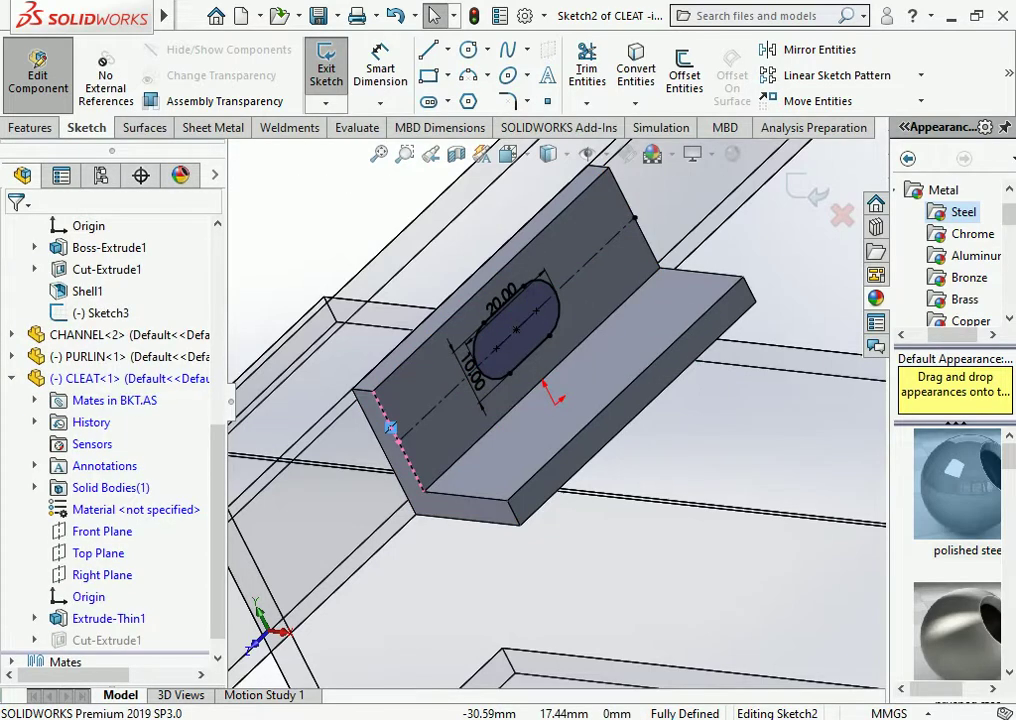
pyautogui.moveTo(390, 428); pyautogui.dragTo(398, 440)
pyautogui.click(636, 214)
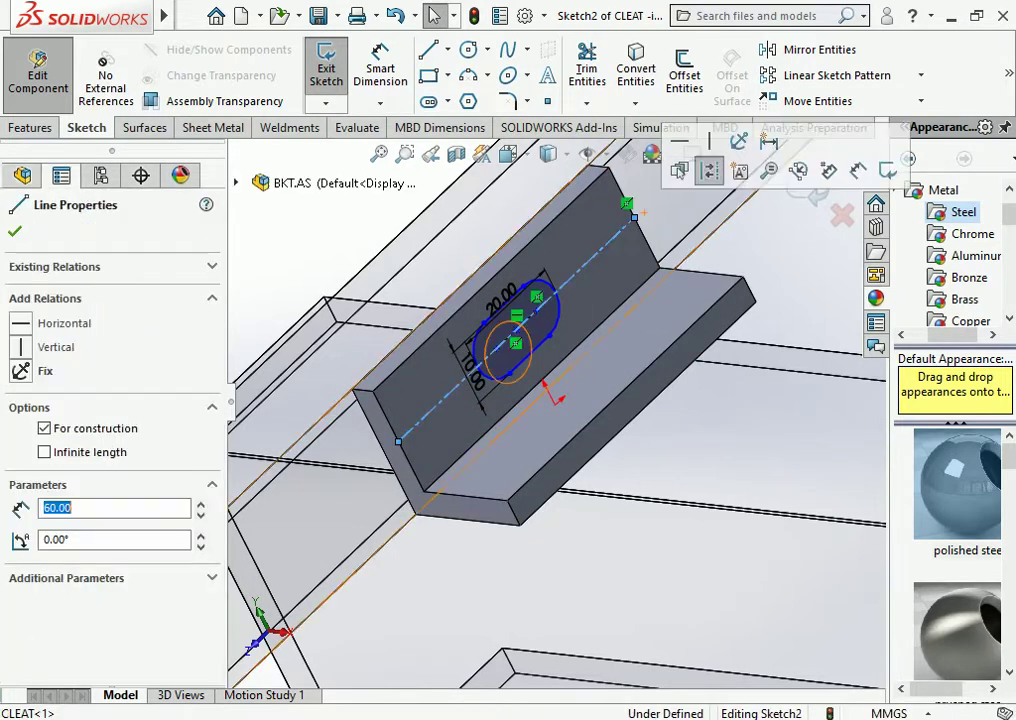
pyautogui.press('Escape')
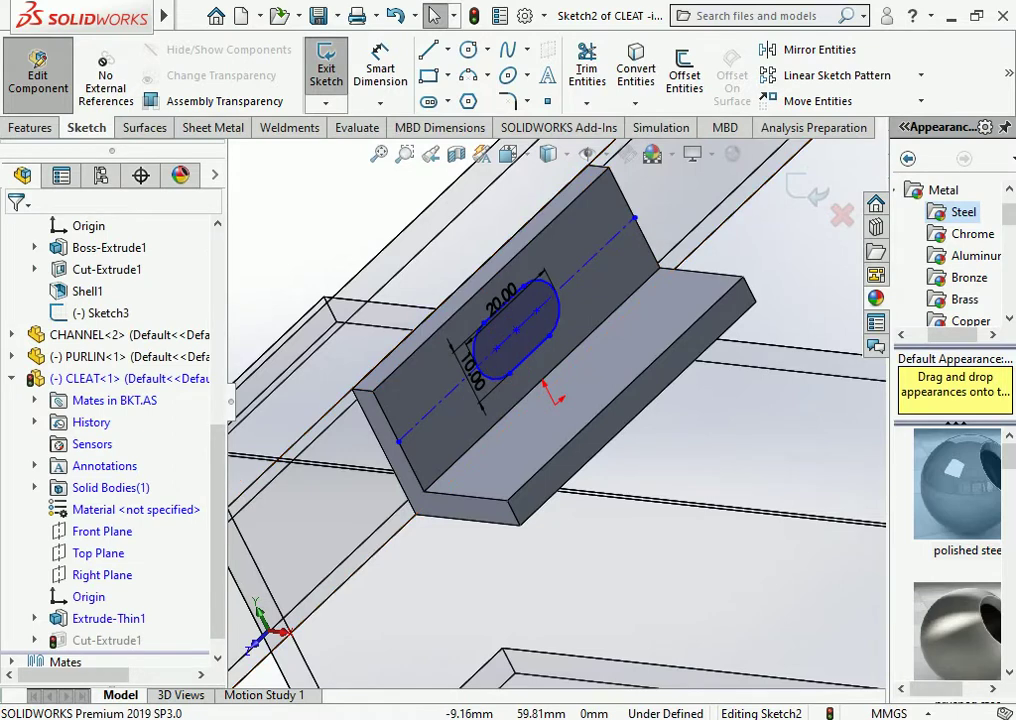
# Dimension the slot centreline 12.5 mm from the cleat's top edge and rebuild the cut
pyautogui.click(380, 70)
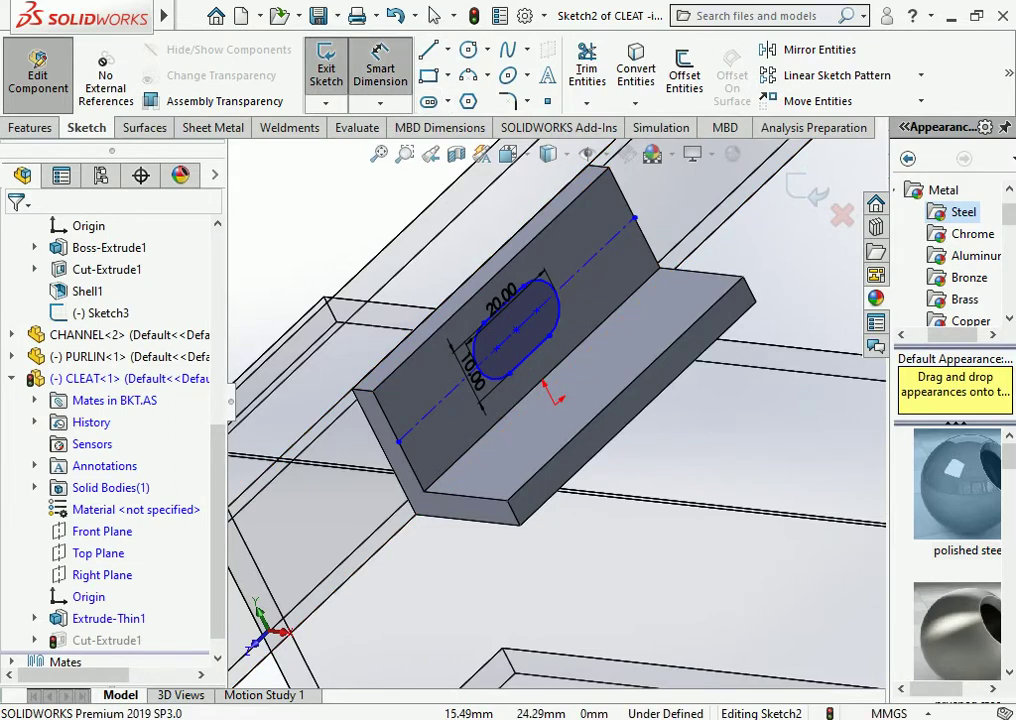
pyautogui.click(553, 222)
pyautogui.click(520, 325)
pyautogui.scroll(3, 558, 402)
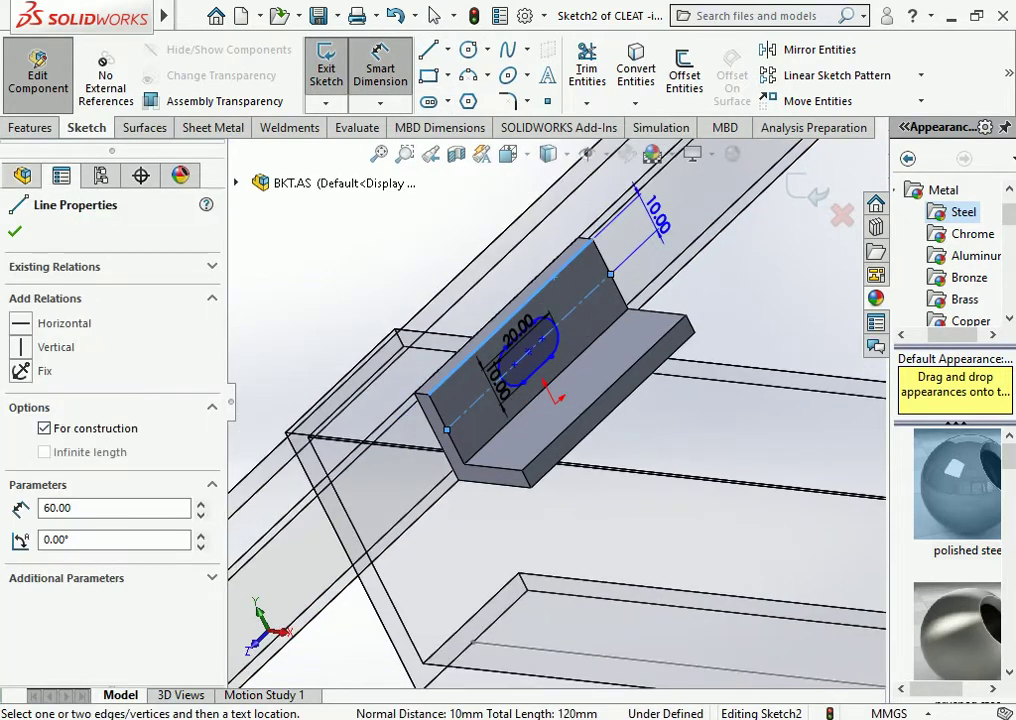
pyautogui.scroll(-1, 558, 402)
pyautogui.click(652, 215)
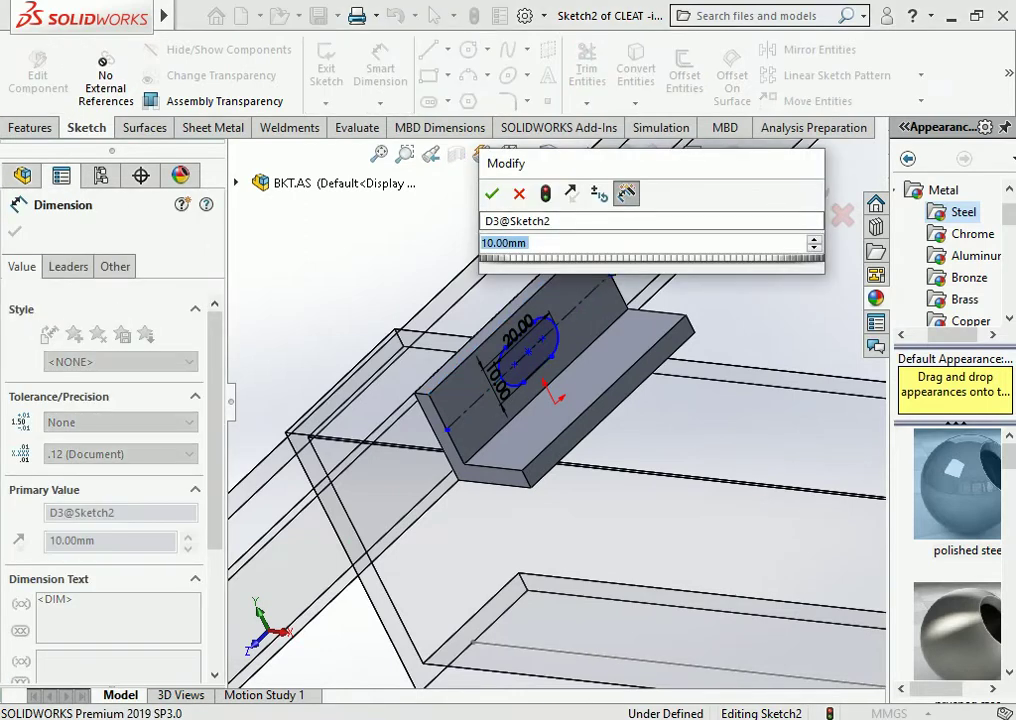
pyautogui.write('12.5')
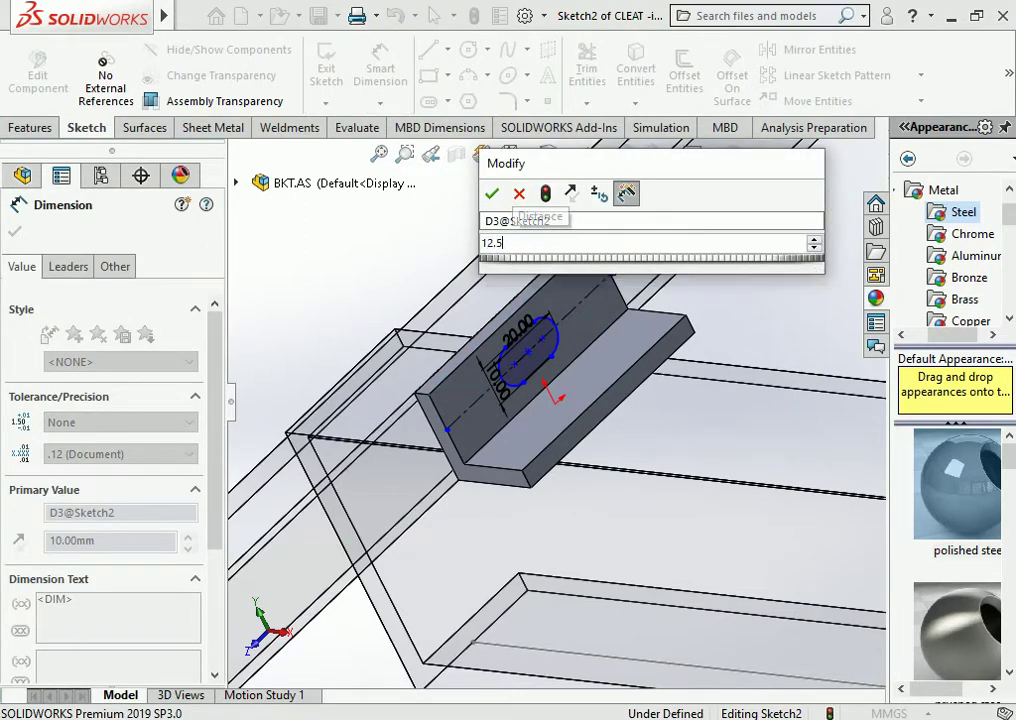
pyautogui.press('Return')
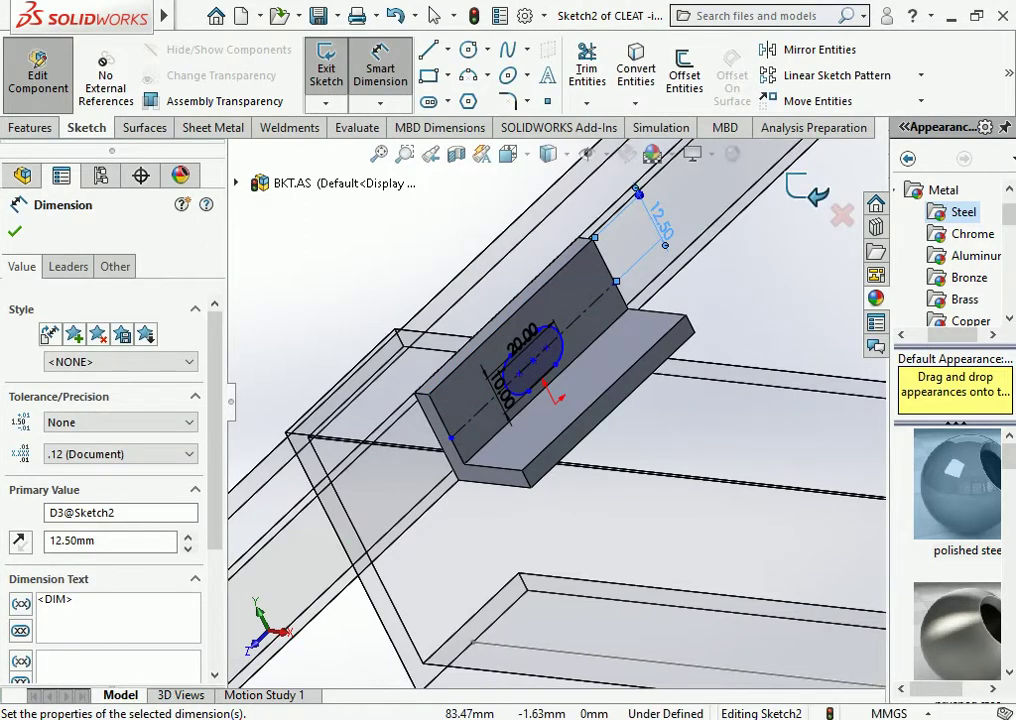
pyautogui.press('Escape')
pyautogui.hotkey('ctrl', 'b')
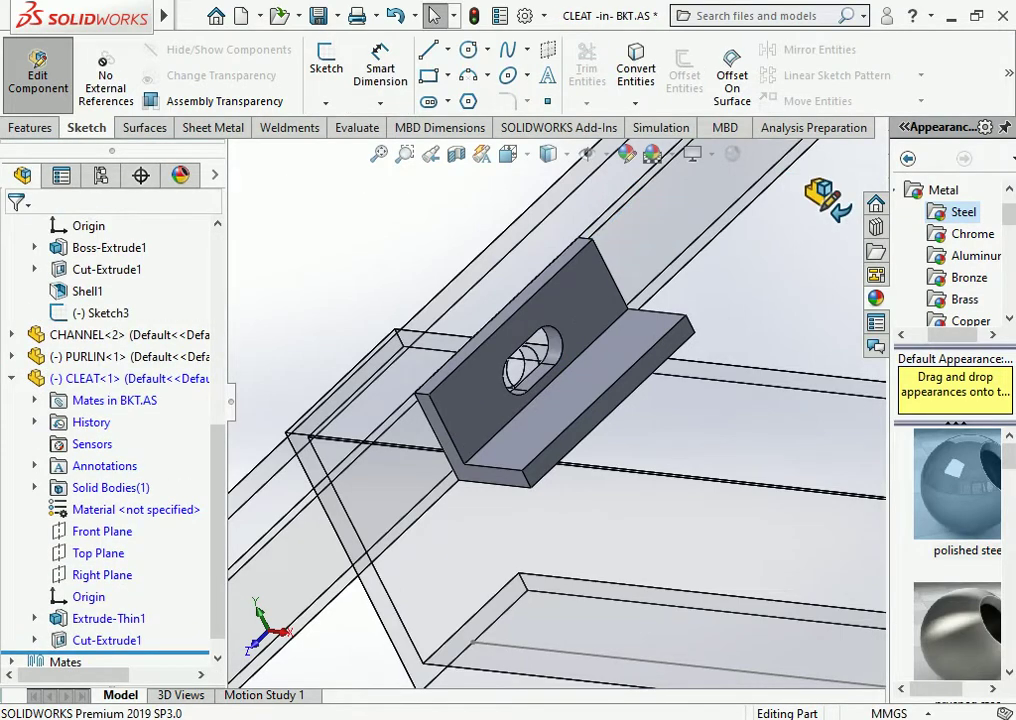
# Mirror CLEAT-1 and PURLIN-1 across the channel's Front Plane with Mirror Components
pyautogui.click(38, 75)
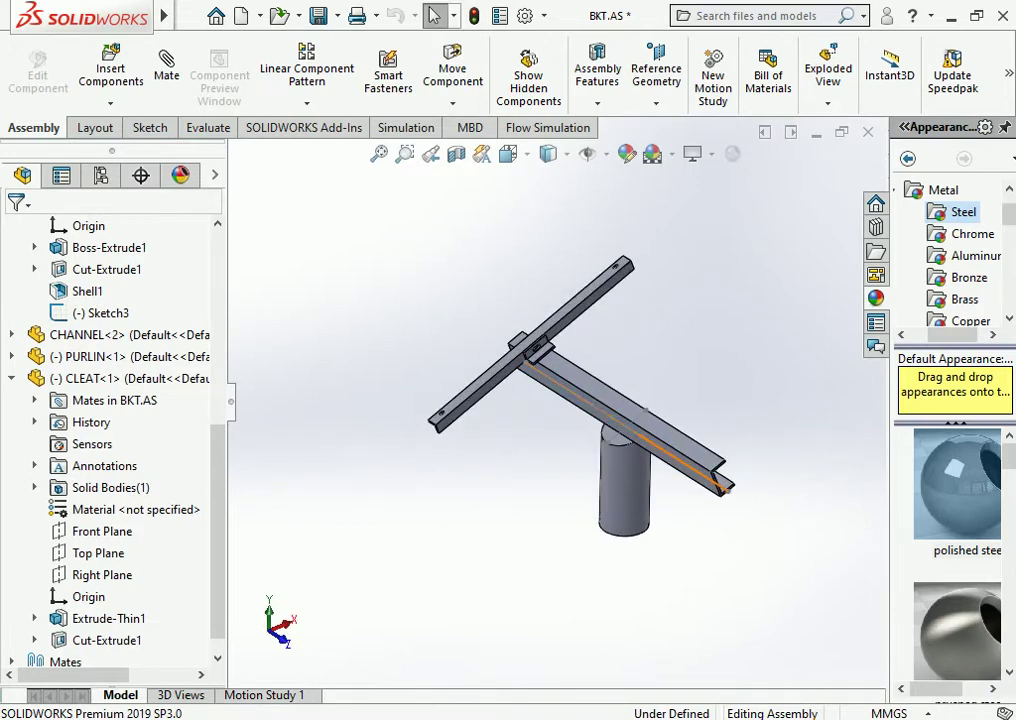
pyautogui.click(726, 488)
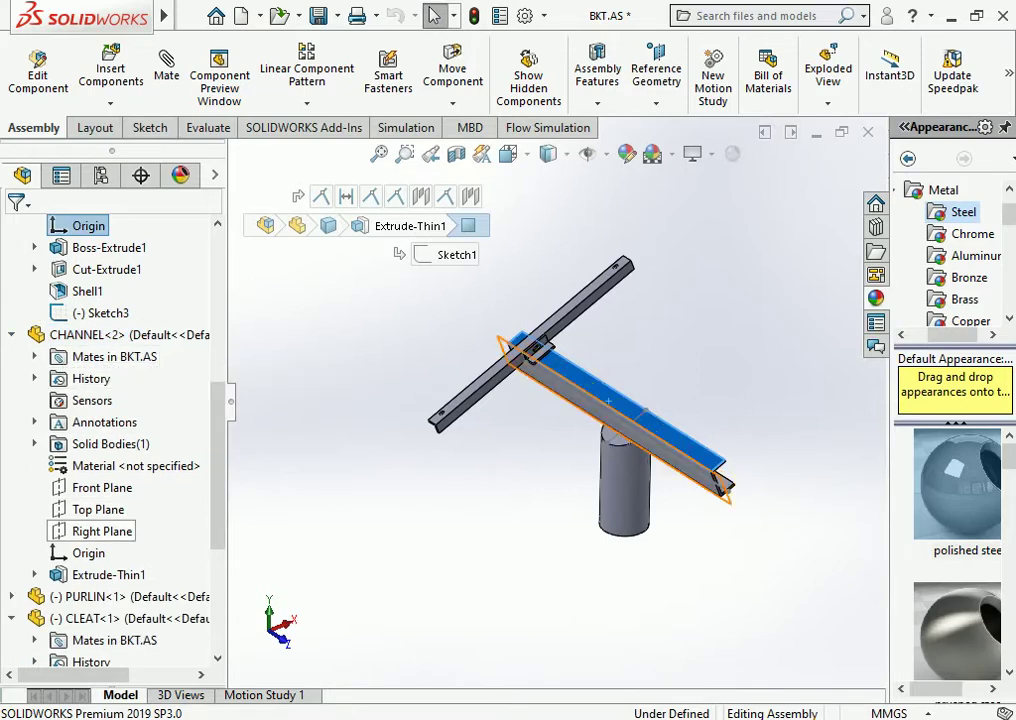
pyautogui.click(101, 487)
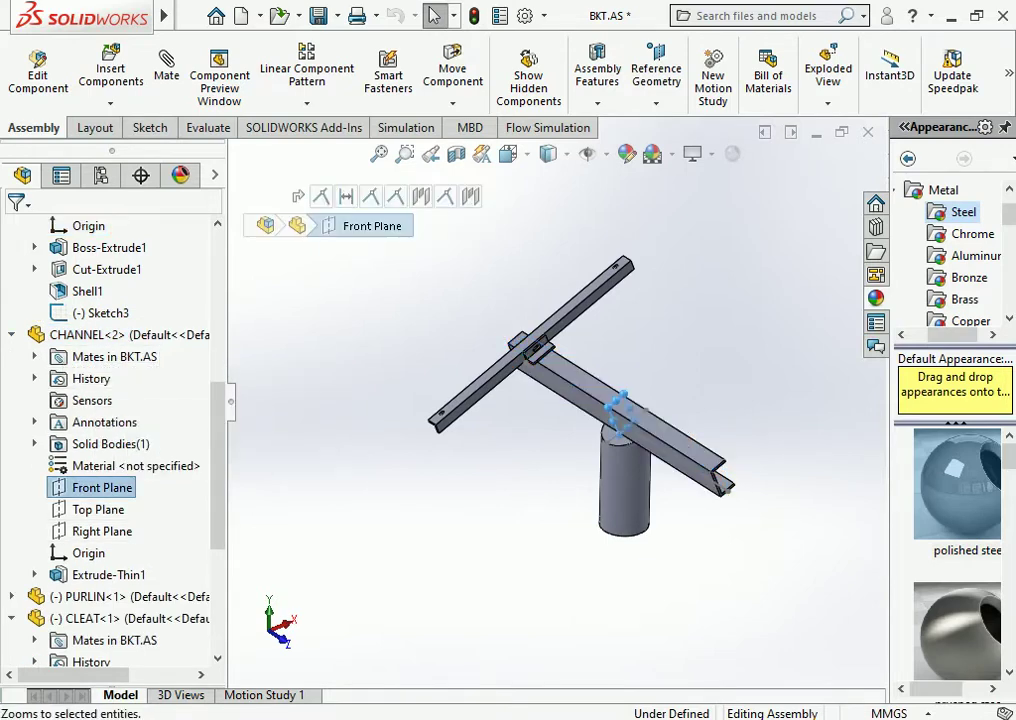
pyautogui.click(307, 103)
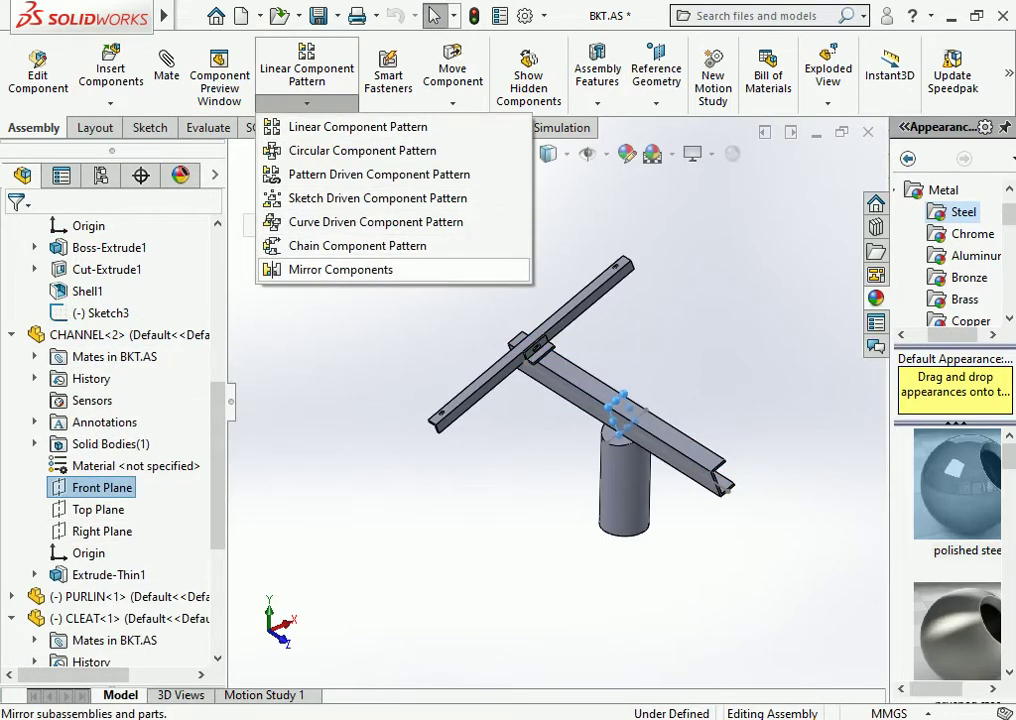
pyautogui.click(335, 268)
pyautogui.click(502, 369)
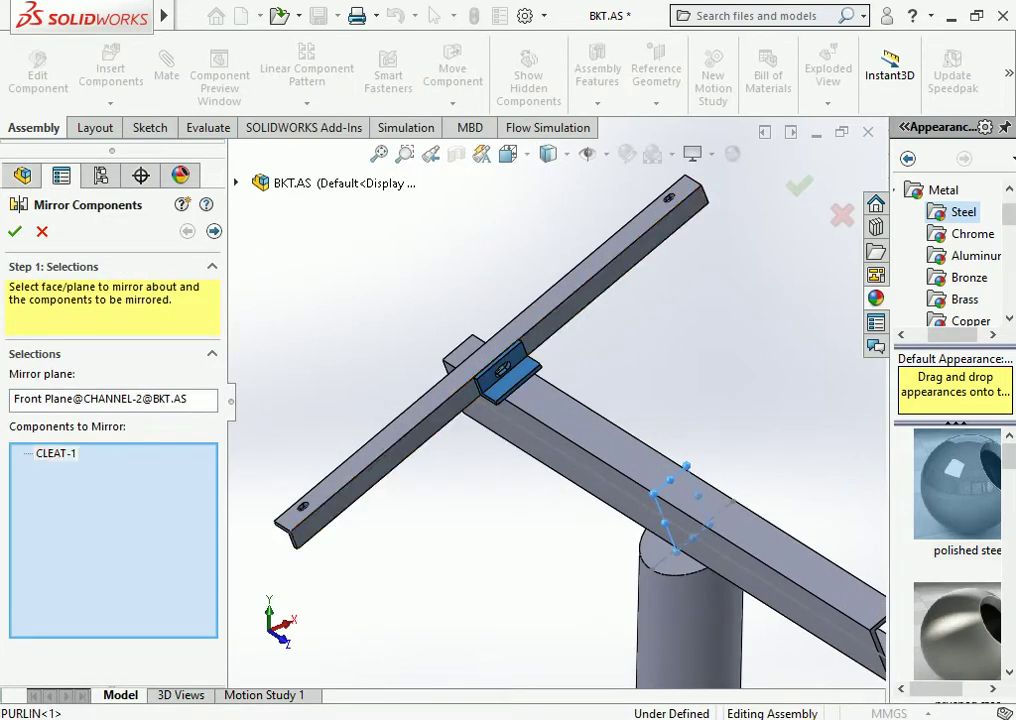
pyautogui.click(465, 385)
pyautogui.click(214, 231)
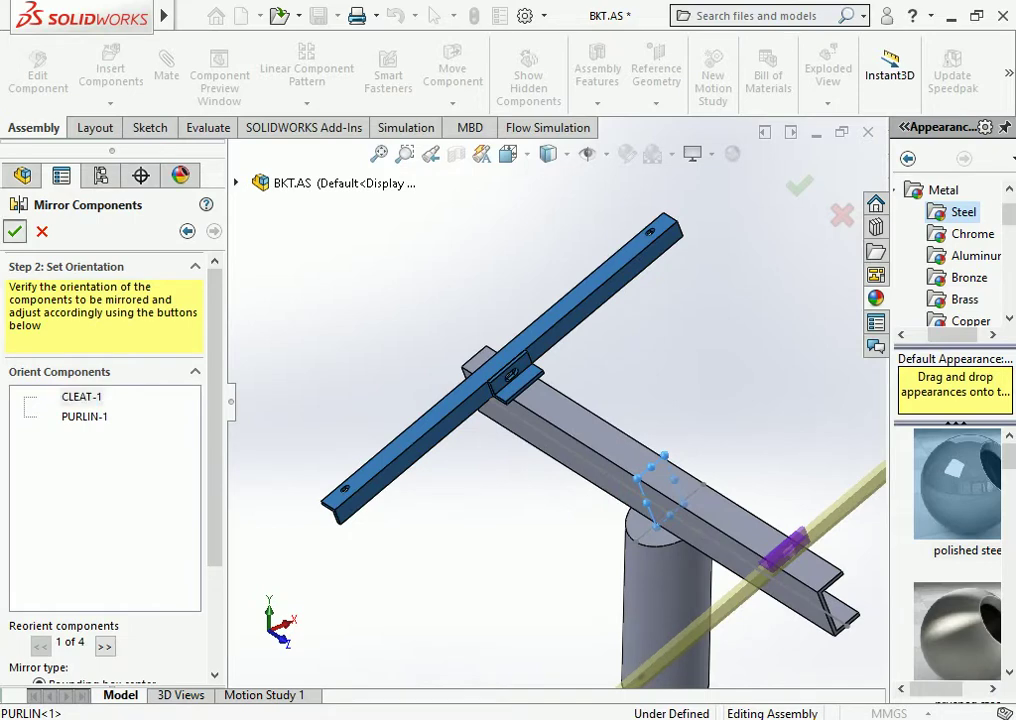
pyautogui.press('Return')
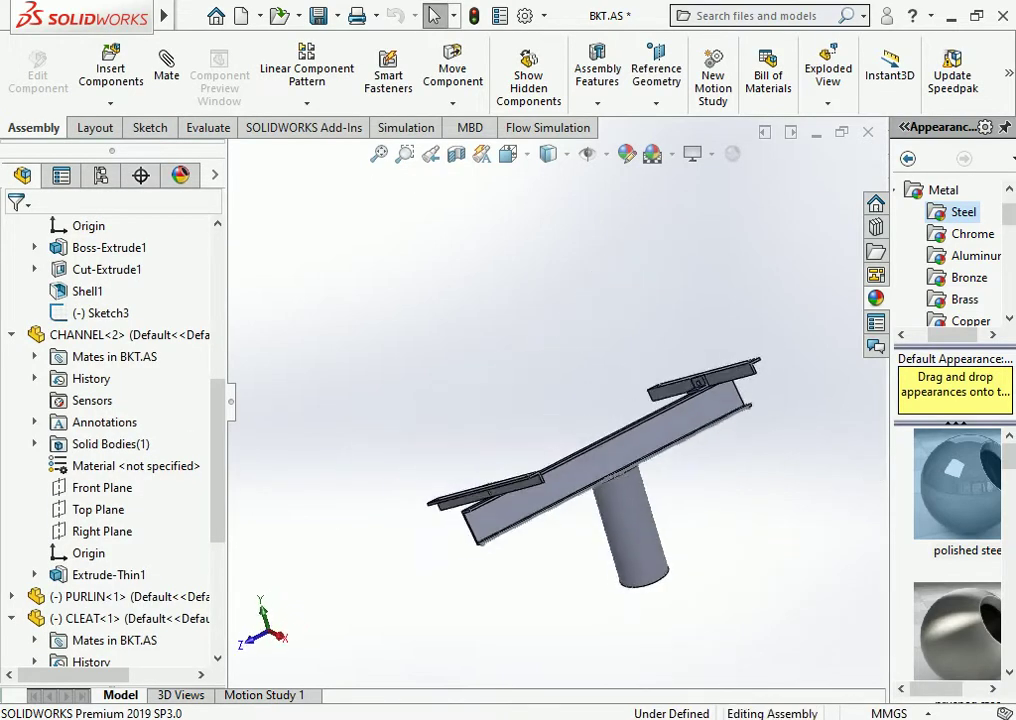
# Zoom to the mirrored purlin and review its 550 mm mid-plane Extrude-Thin1 feature
pyautogui.moveTo(600, 420); pyautogui.dragTo(600, 380, button='middle')
pyautogui.scroll(3, 620, 430)
pyautogui.scroll(3, 620, 430)
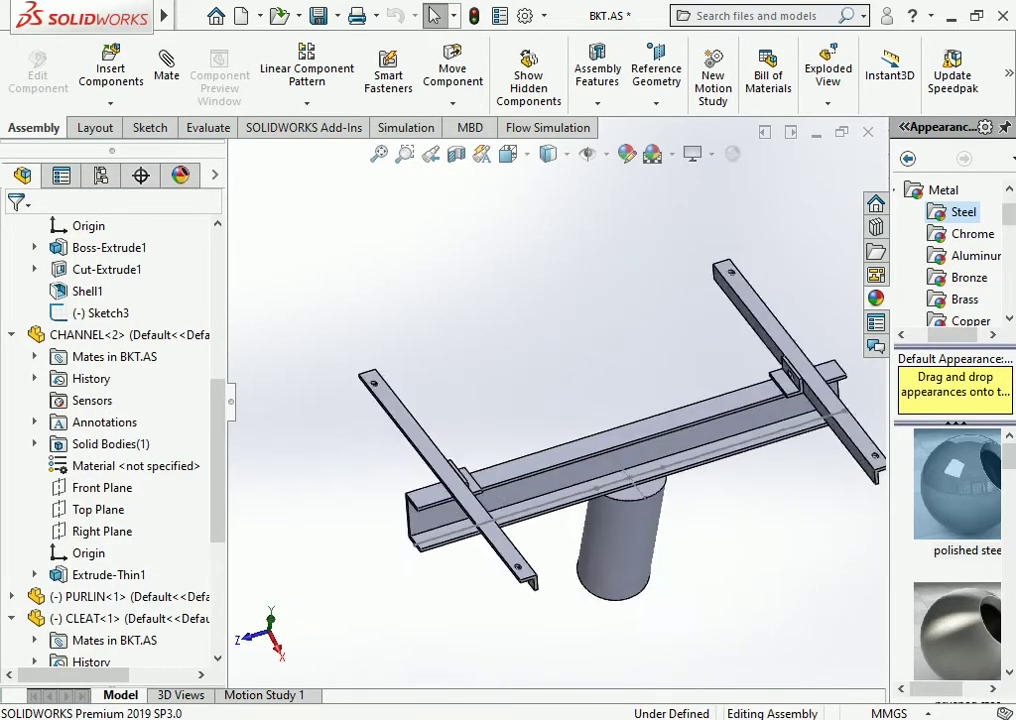
pyautogui.moveTo(380, 390)
pyautogui.mouseDown(button='middle')
pyautogui.moveTo(355, 363)
pyautogui.moveTo(420, 330)
pyautogui.moveTo(360, 365)
pyautogui.mouseUp(button='middle')
pyautogui.scroll(2, 355, 363)
pyautogui.scroll(2, 355, 363)
pyautogui.scroll(2, 355, 363)
pyautogui.scroll(-3, 360, 365)
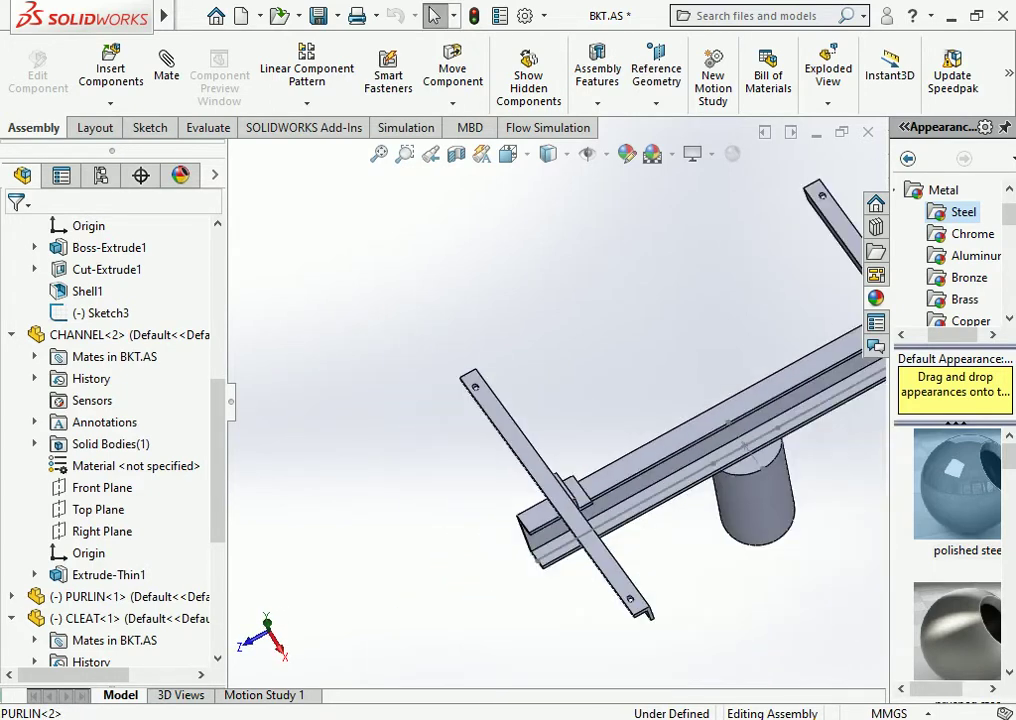
pyautogui.moveTo(480, 400)
pyautogui.mouseDown(button='middle')
pyautogui.moveTo(520, 380)
pyautogui.moveTo(500, 420)
pyautogui.moveTo(540, 400)
pyautogui.moveTo(522, 428)
pyautogui.mouseUp(button='middle')
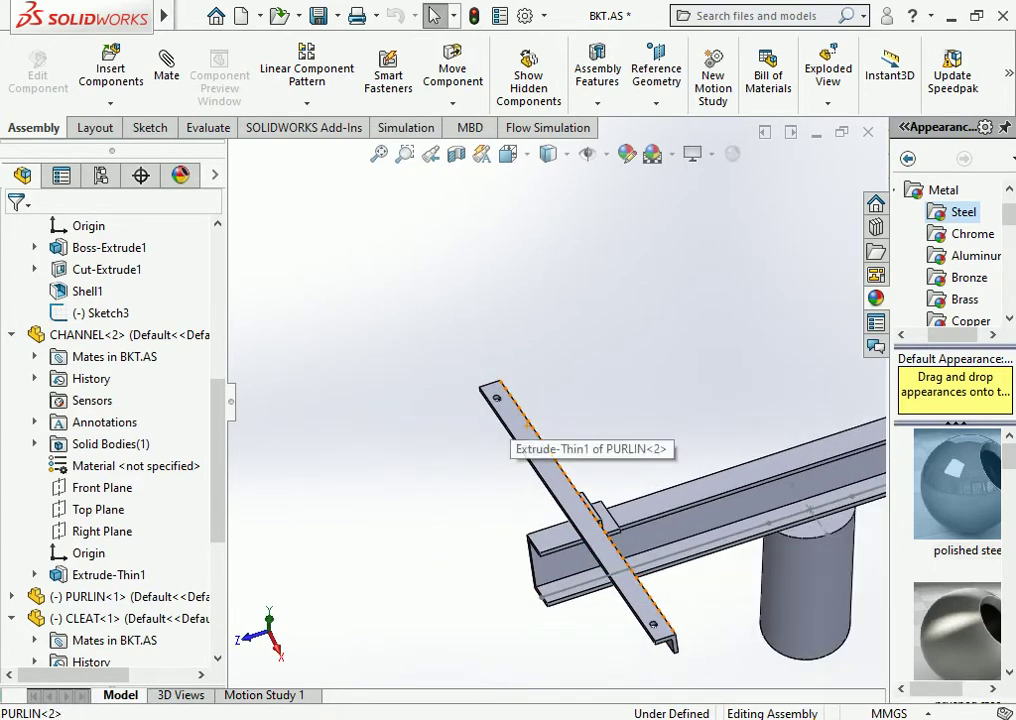
pyautogui.scroll(2, 520, 440)
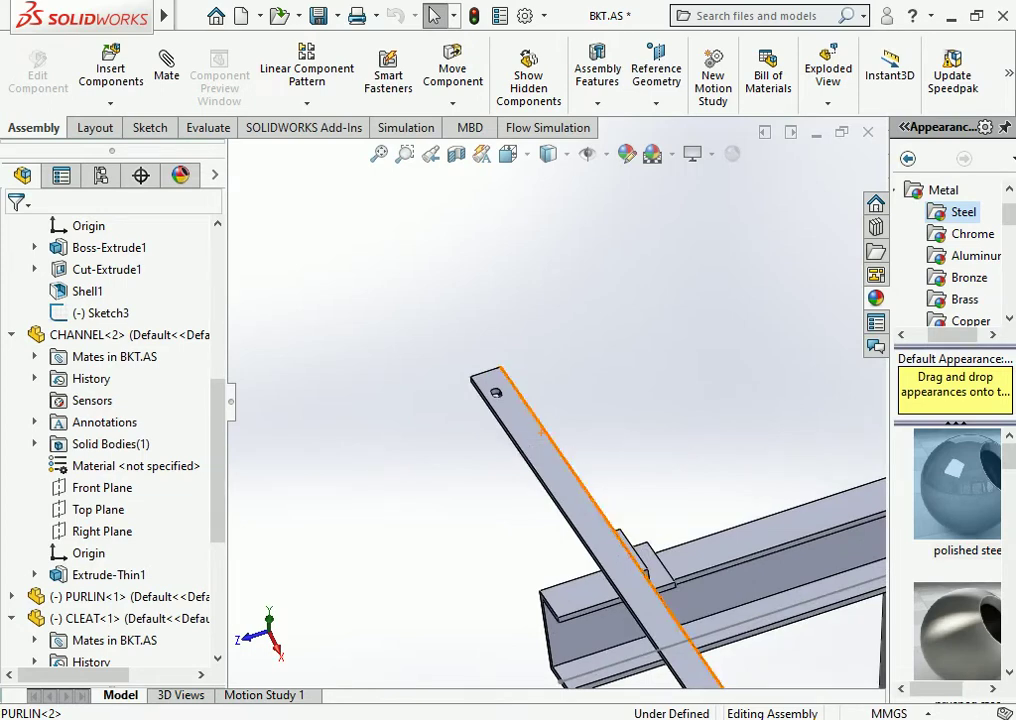
pyautogui.moveTo(541, 433); pyautogui.dragTo(570, 466, button='middle')
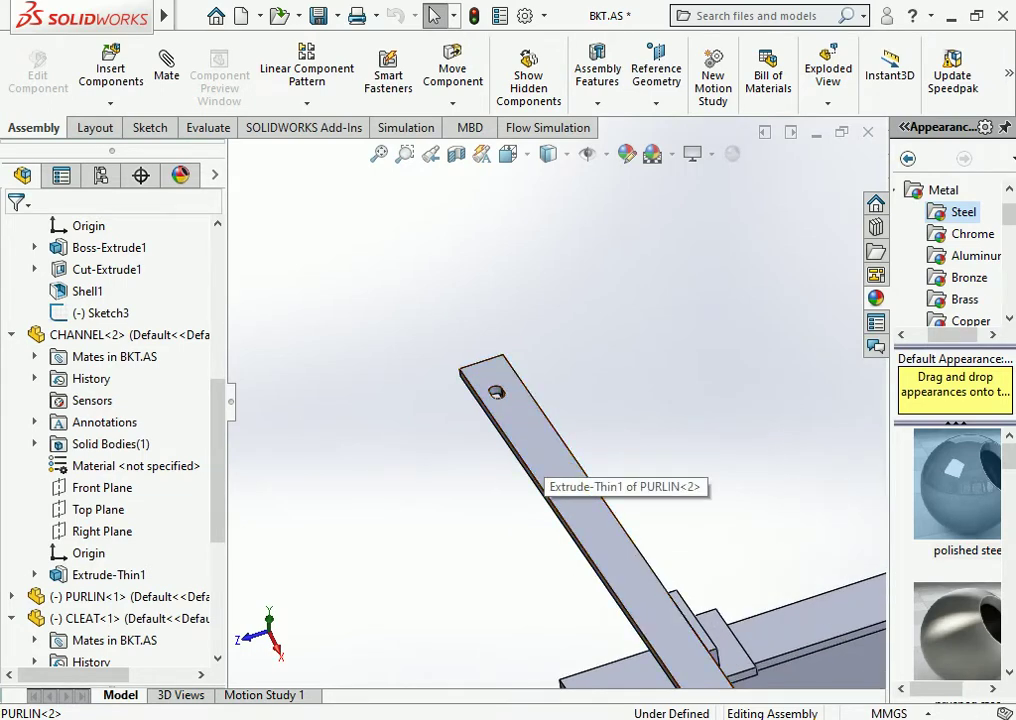
pyautogui.click(535, 448)
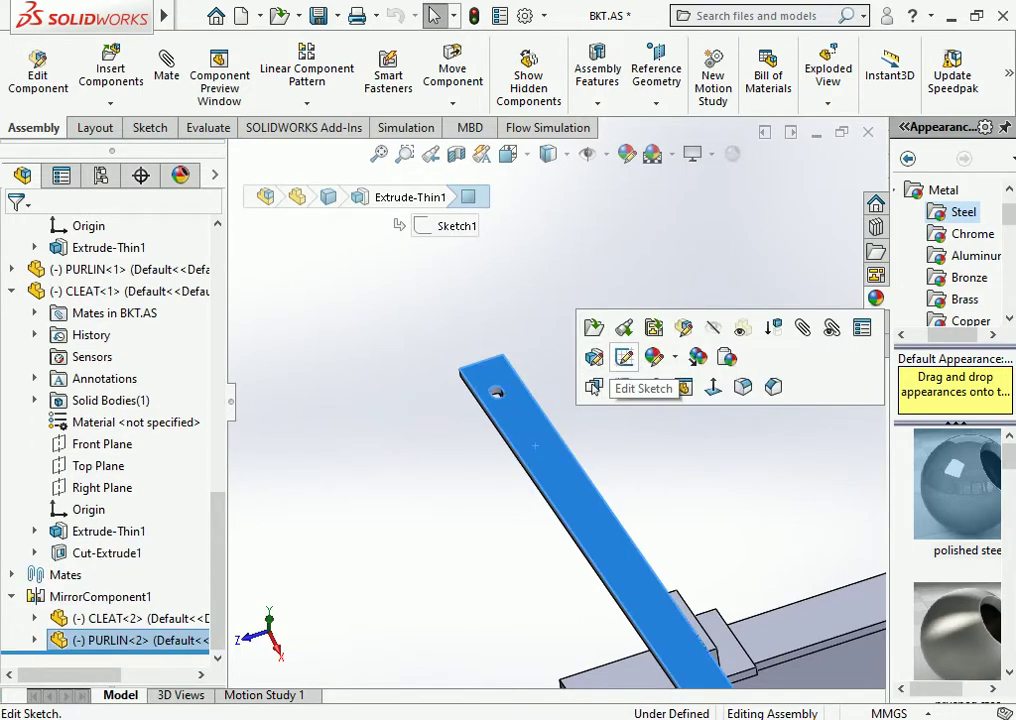
pyautogui.click(594, 357)
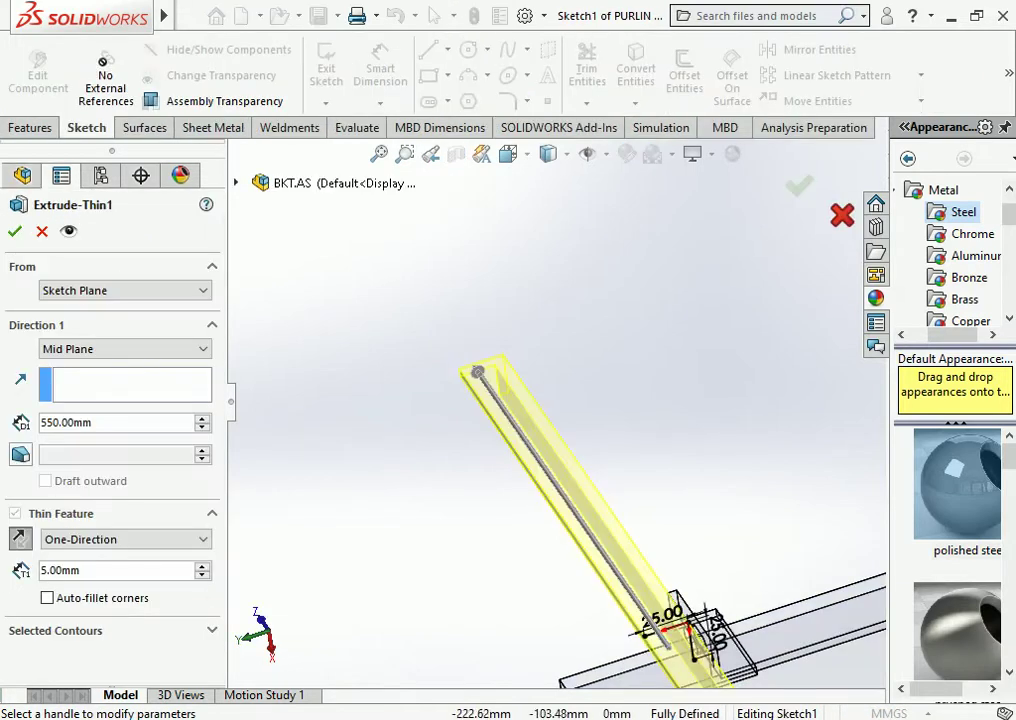
pyautogui.click(799, 185)
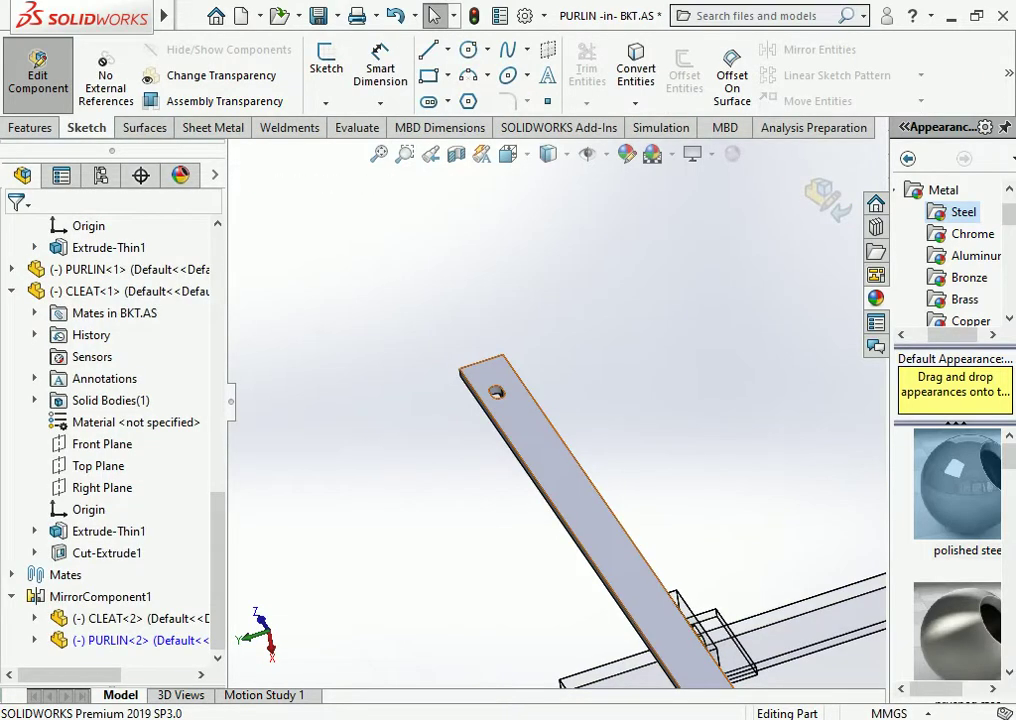
# Sketch a 502 mm construction centerline on the purlin face between its two holes
pyautogui.click(548, 447)
pyautogui.click(604, 329)
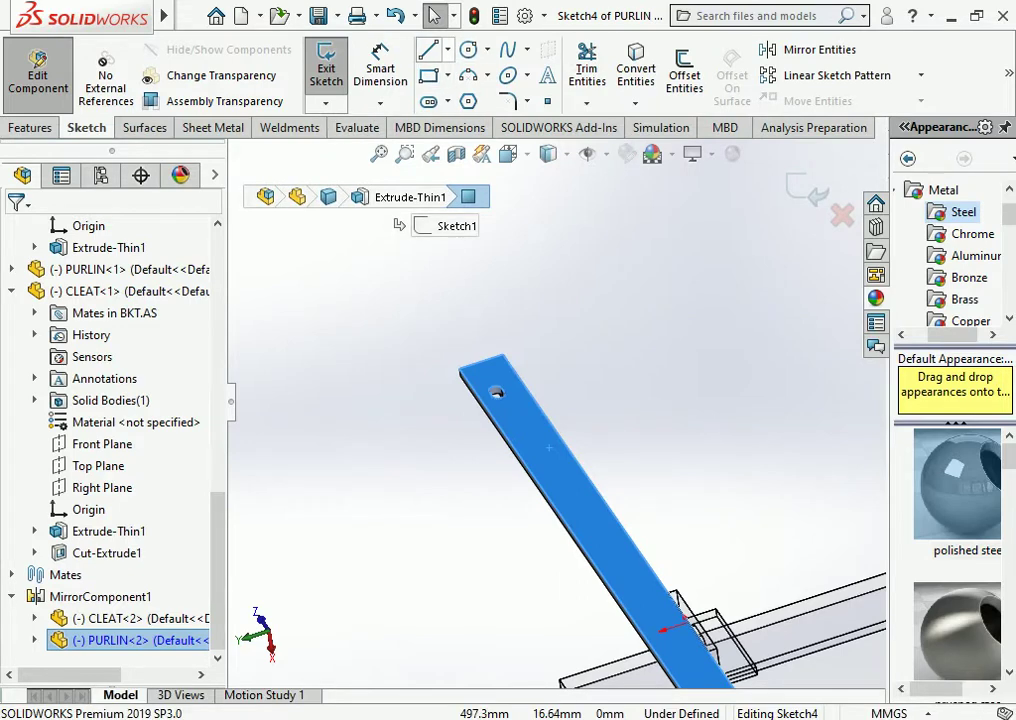
pyautogui.click(447, 50)
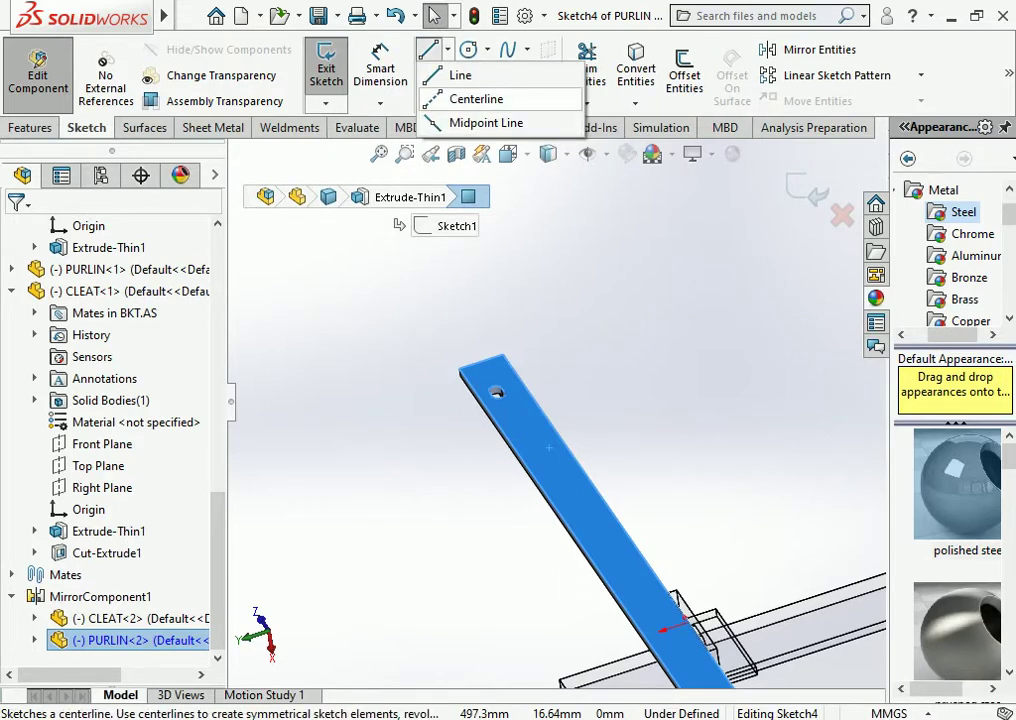
pyautogui.click(476, 99)
pyautogui.scroll(-3, 490, 388)
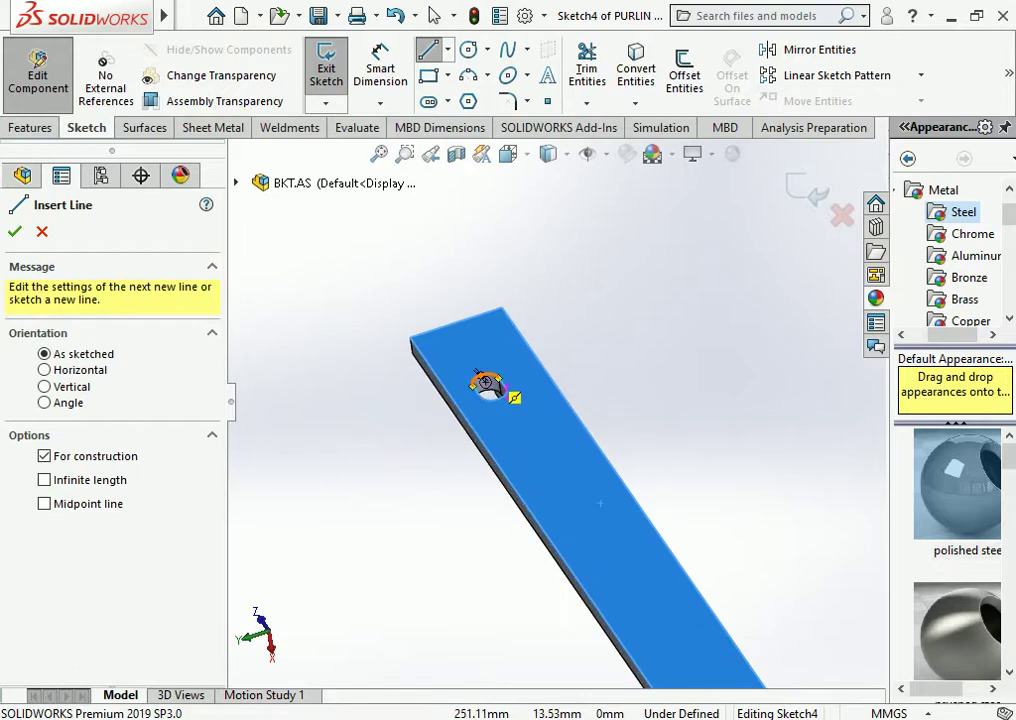
pyautogui.click(487, 384)
pyautogui.scroll(3, 692, 606)
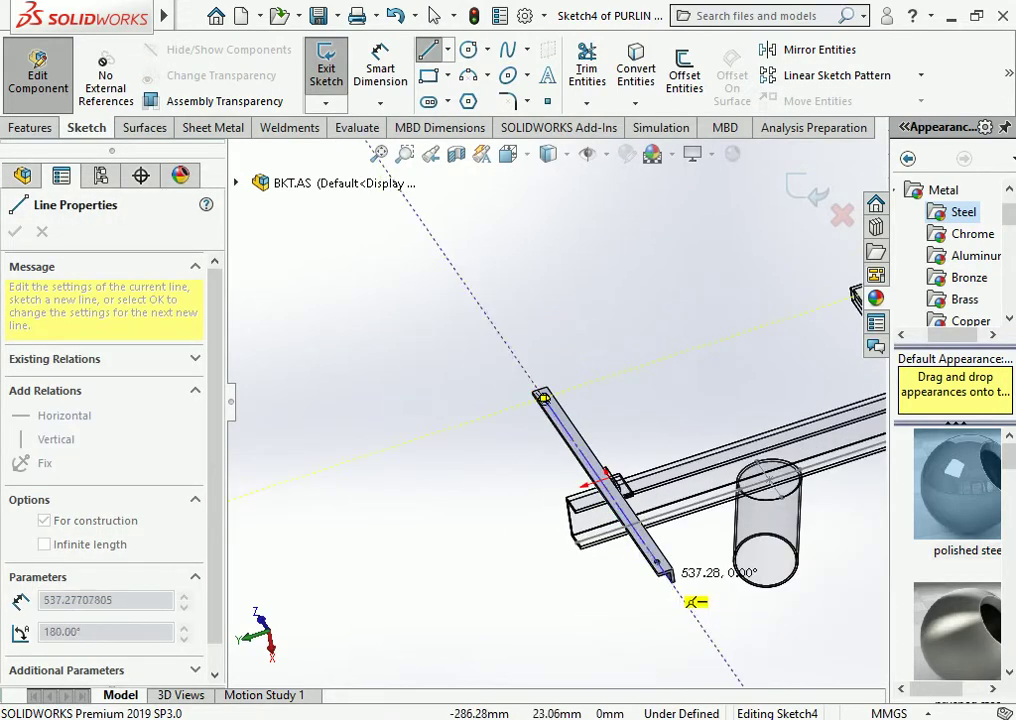
pyautogui.scroll(-4, 668, 575)
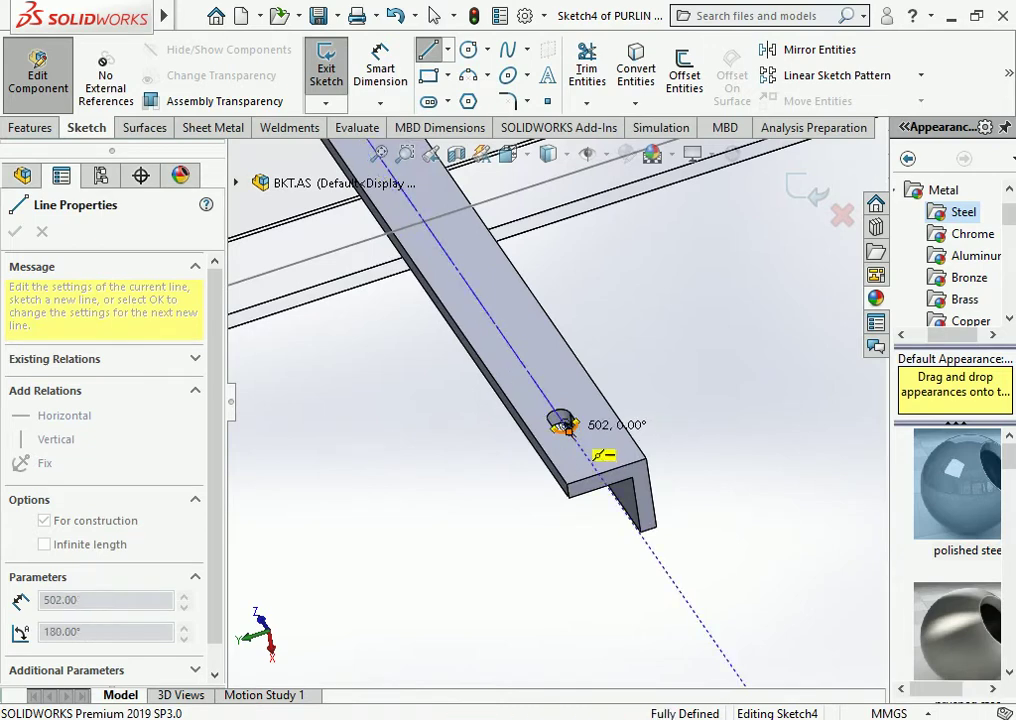
pyautogui.click(565, 425)
# Close Sketch4 and return to a near-front view of the assembly
pyautogui.press('Escape')
pyautogui.scroll(4, 563, 418)
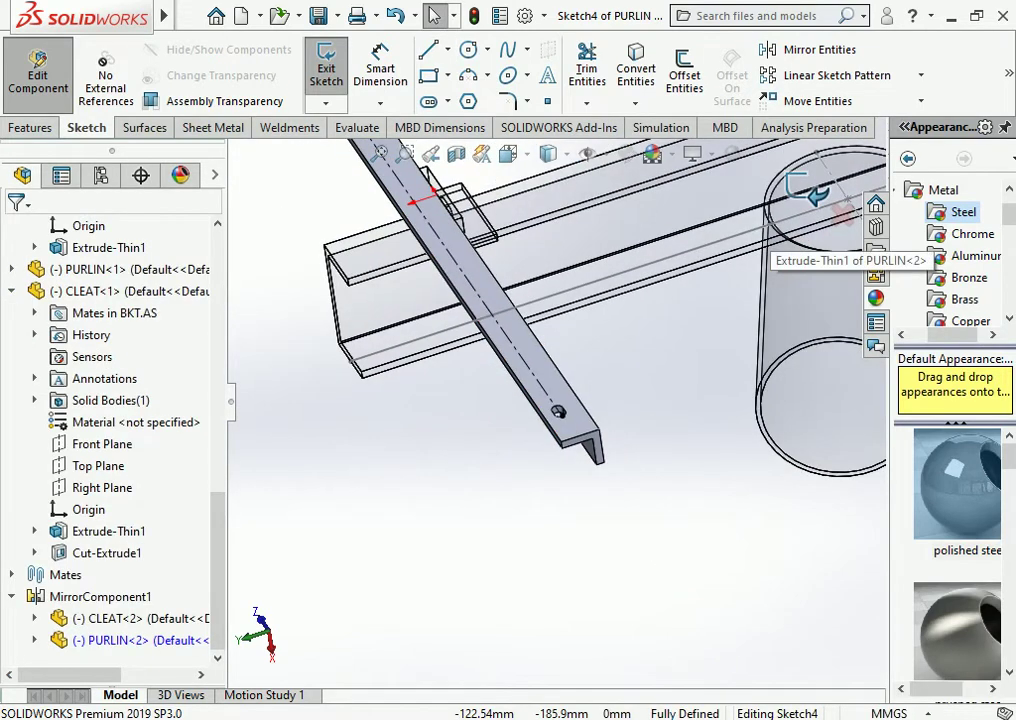
pyautogui.click(816, 195)
pyautogui.scroll(2, 816, 195)
pyautogui.scroll(2, 816, 195)
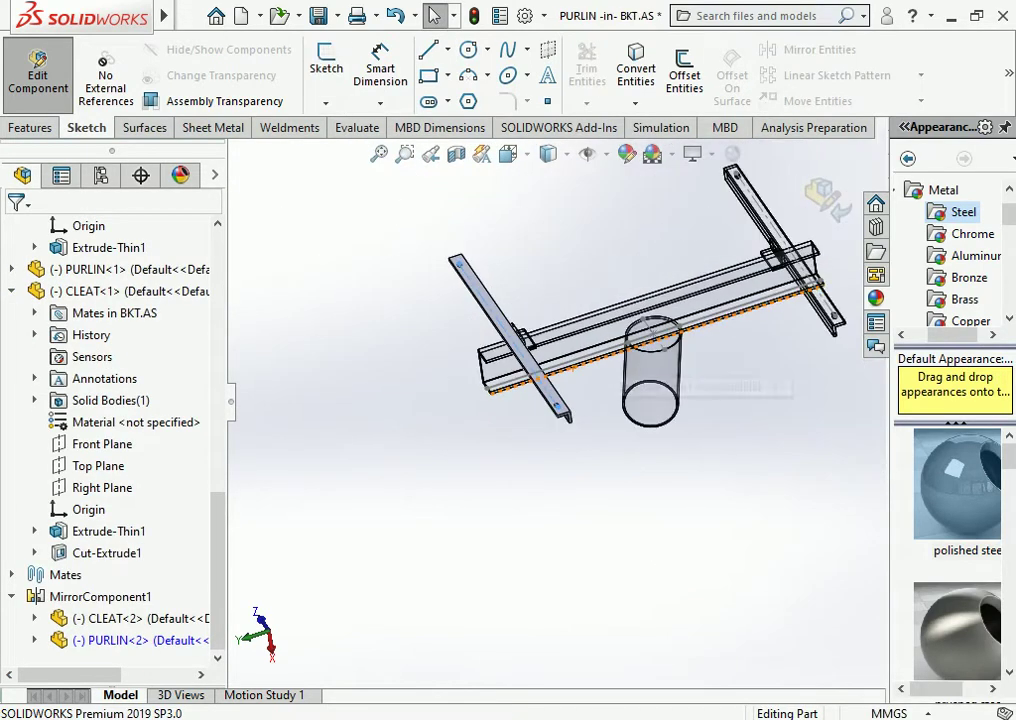
pyautogui.moveTo(650, 400)
pyautogui.mouseDown(button='middle')
pyautogui.moveTo(570, 400)
pyautogui.moveTo(620, 330)
pyautogui.mouseUp(button='middle')
# Return to the BKT.AS assembly and set a zoomed-in dimetric view
pyautogui.click(822, 194)
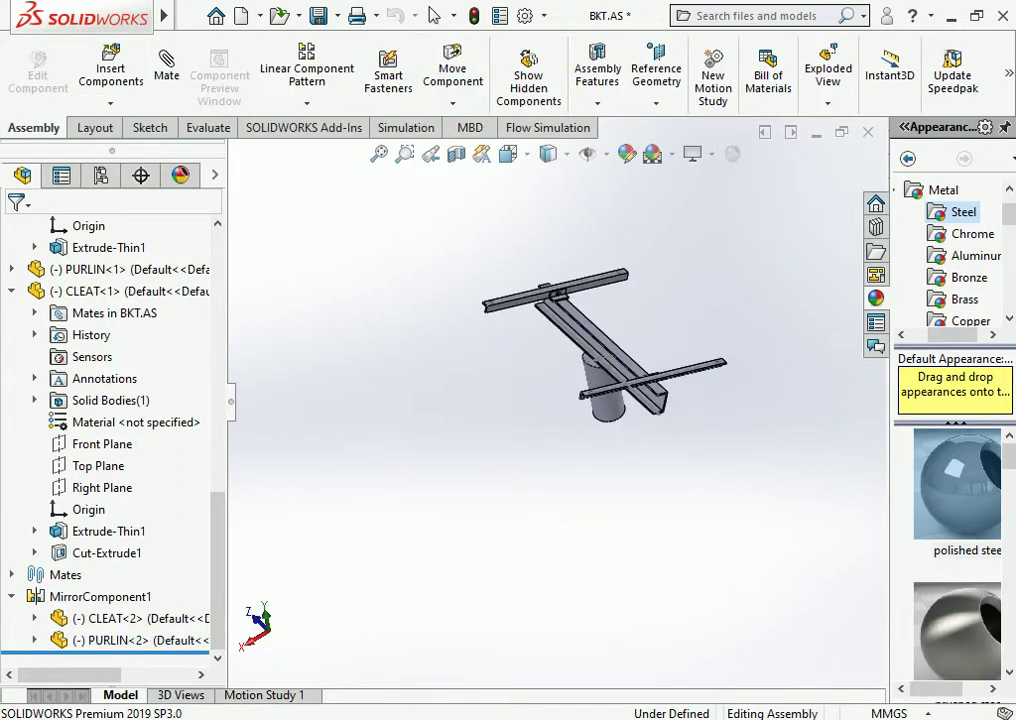
pyautogui.click(510, 154)
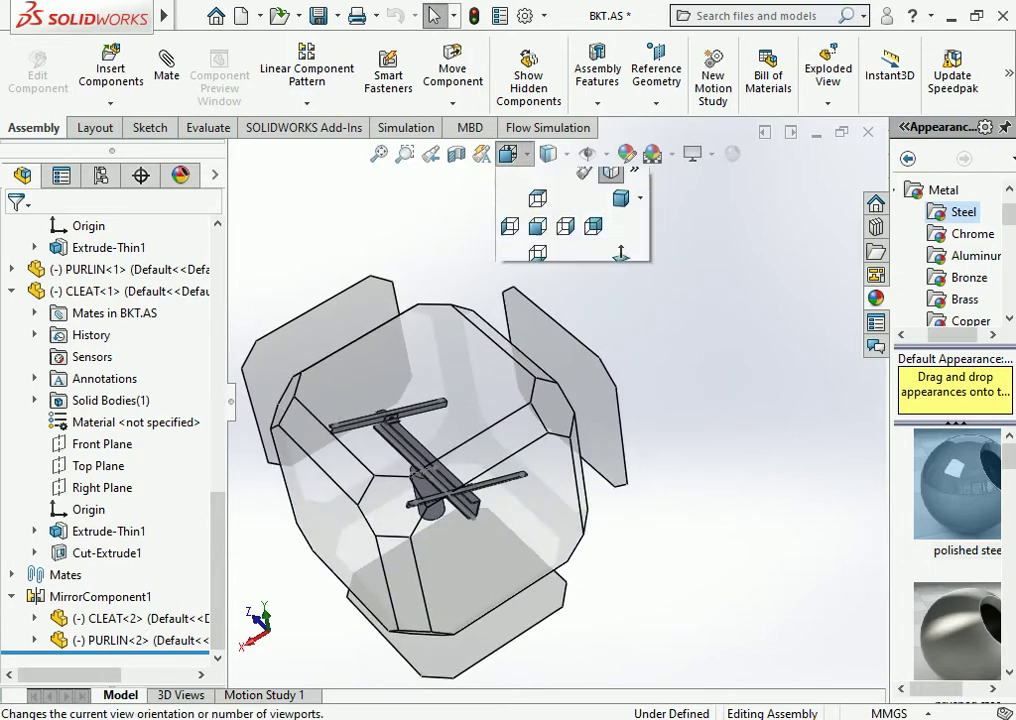
pyautogui.click(611, 180)
pyautogui.press('Down')
pyautogui.press('Down')
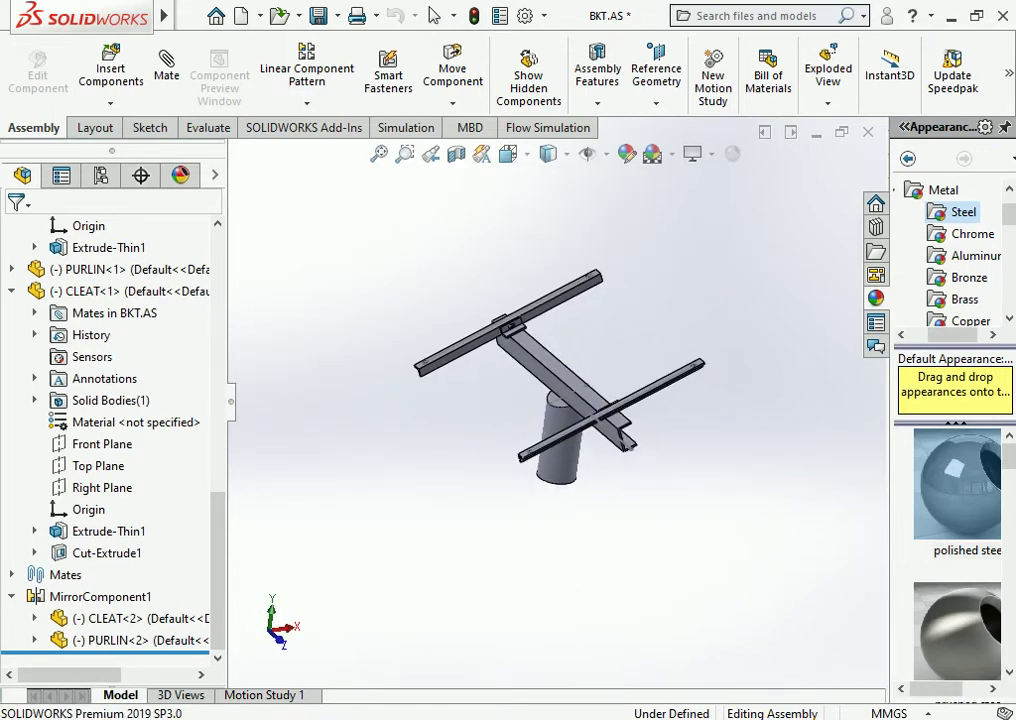
pyautogui.hotkey('shift', 'z')
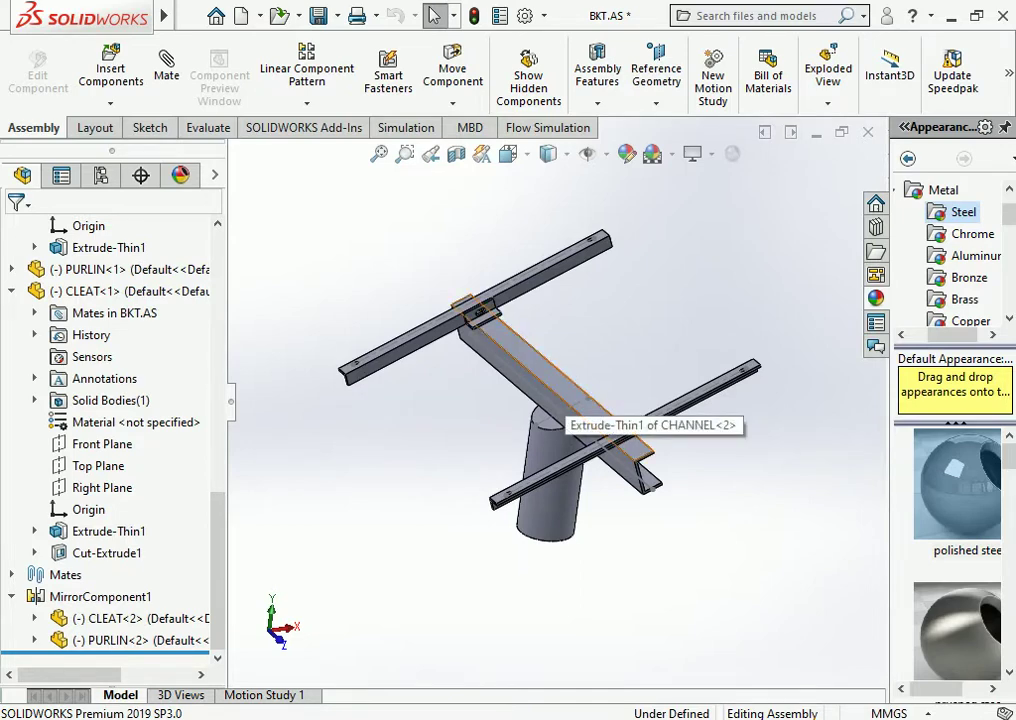
pyautogui.moveTo(587, 398); pyautogui.dragTo(544, 381, button='middle')
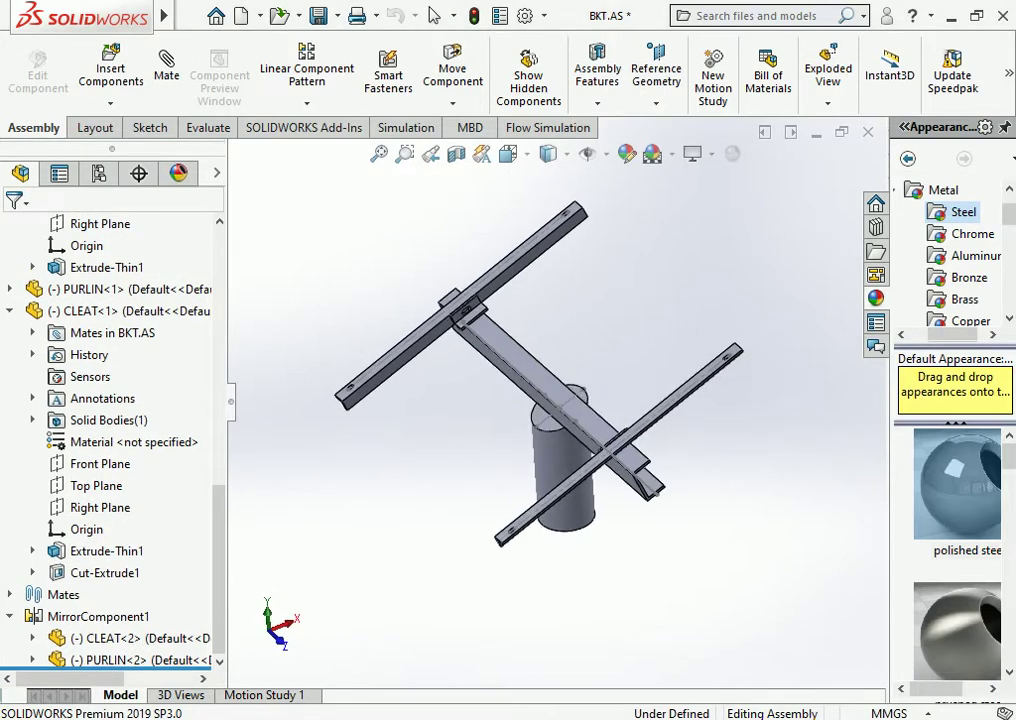
# Mate the purlin's Sketch4 centerline 314.50 mm (629/2) from the channel's Front Plane
pyautogui.click(544, 381)
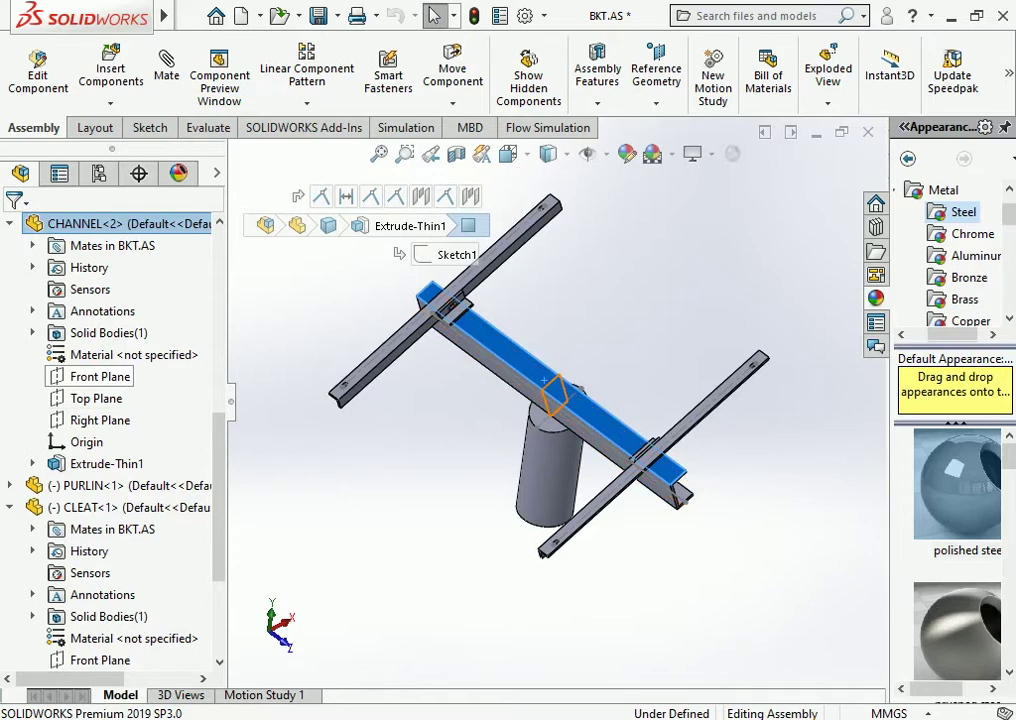
pyautogui.click(100, 376)
pyautogui.click(166, 65)
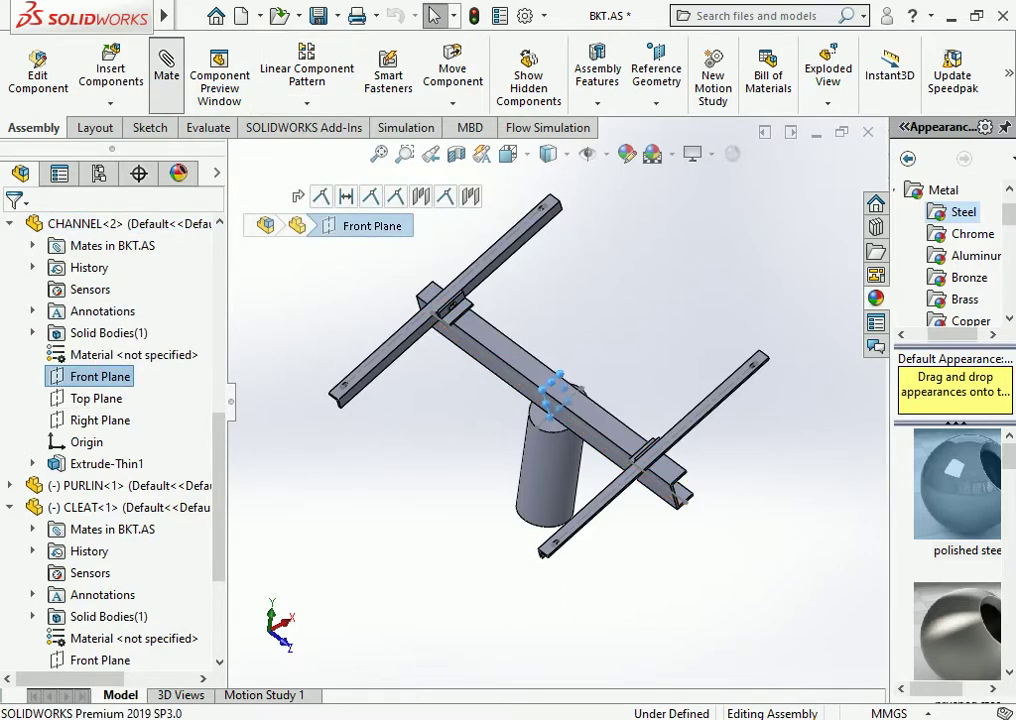
pyautogui.click(557, 395)
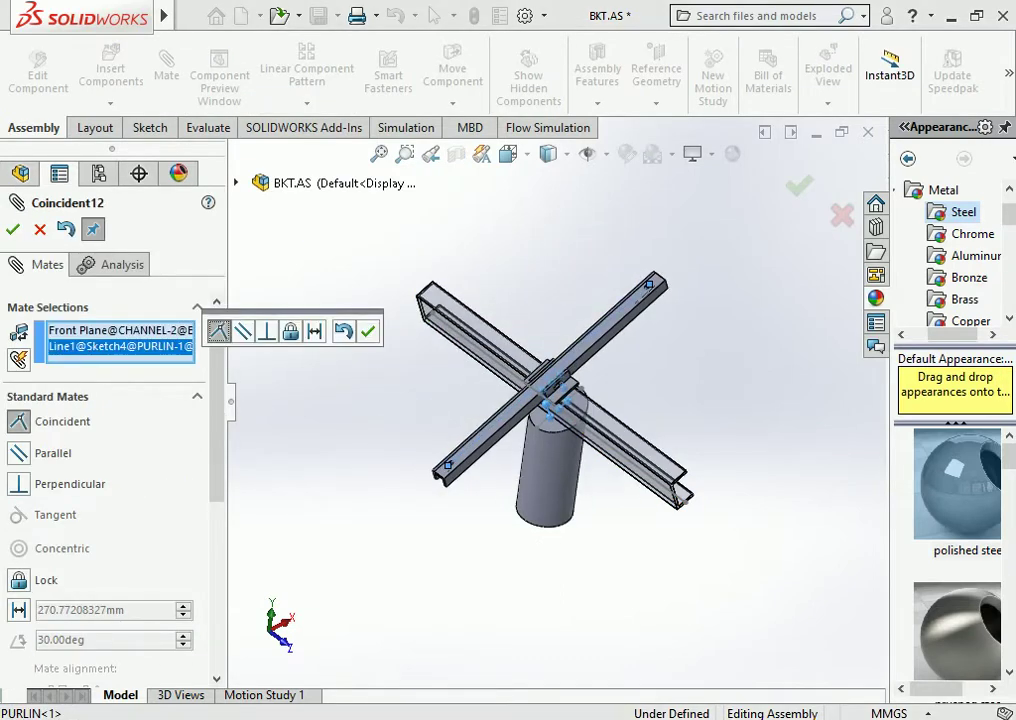
pyautogui.click(314, 331)
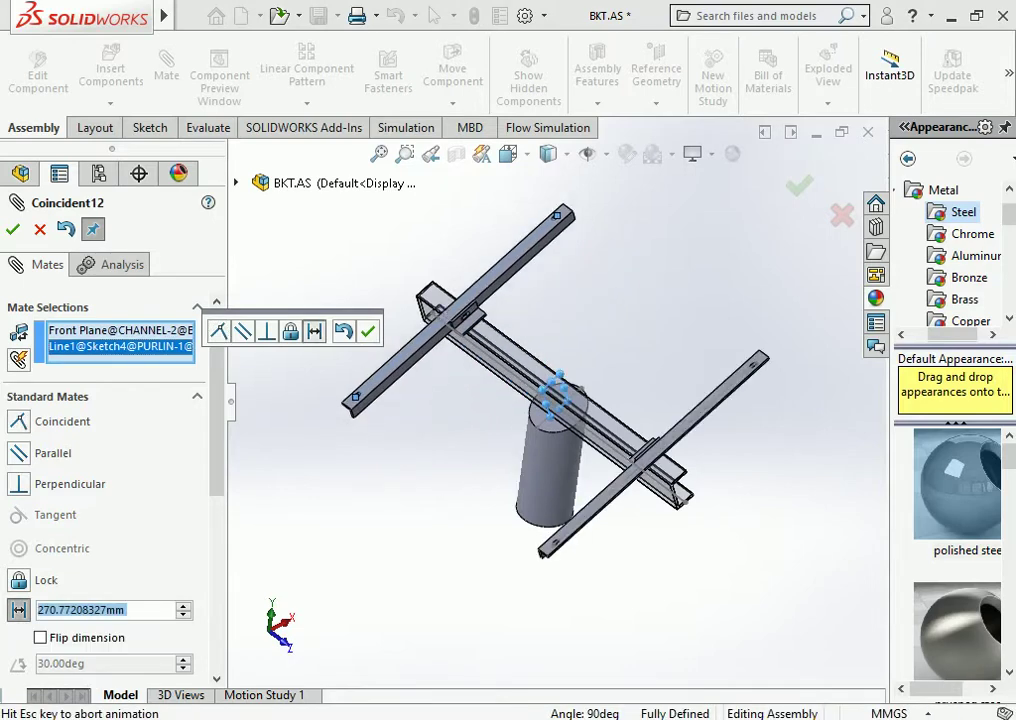
pyautogui.write('629/2')
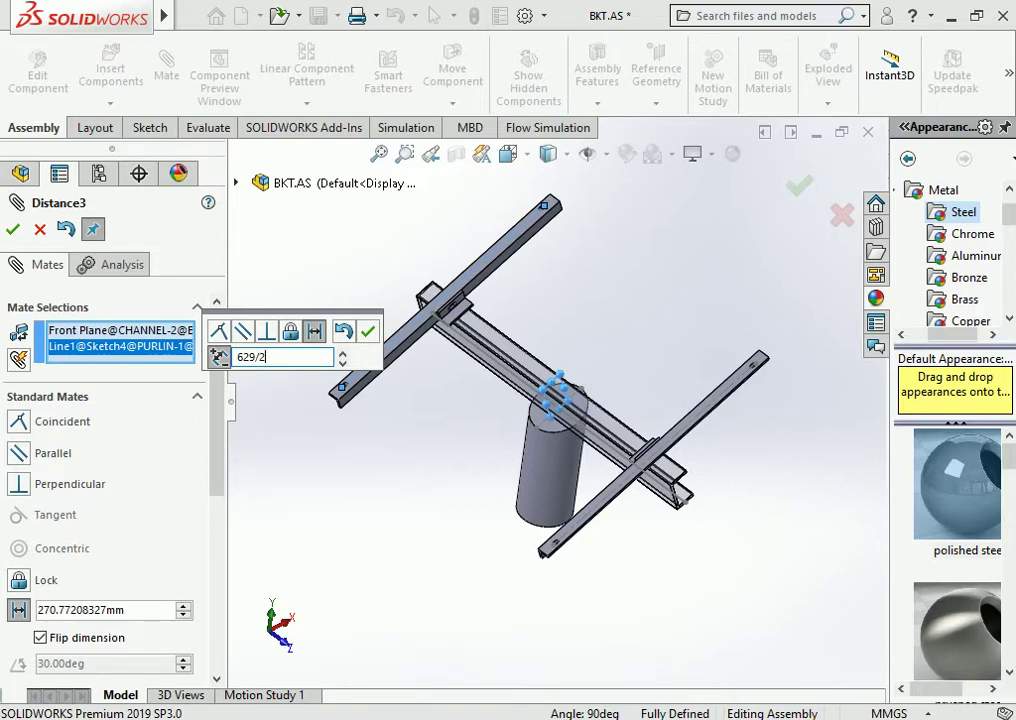
pyautogui.press('Return')
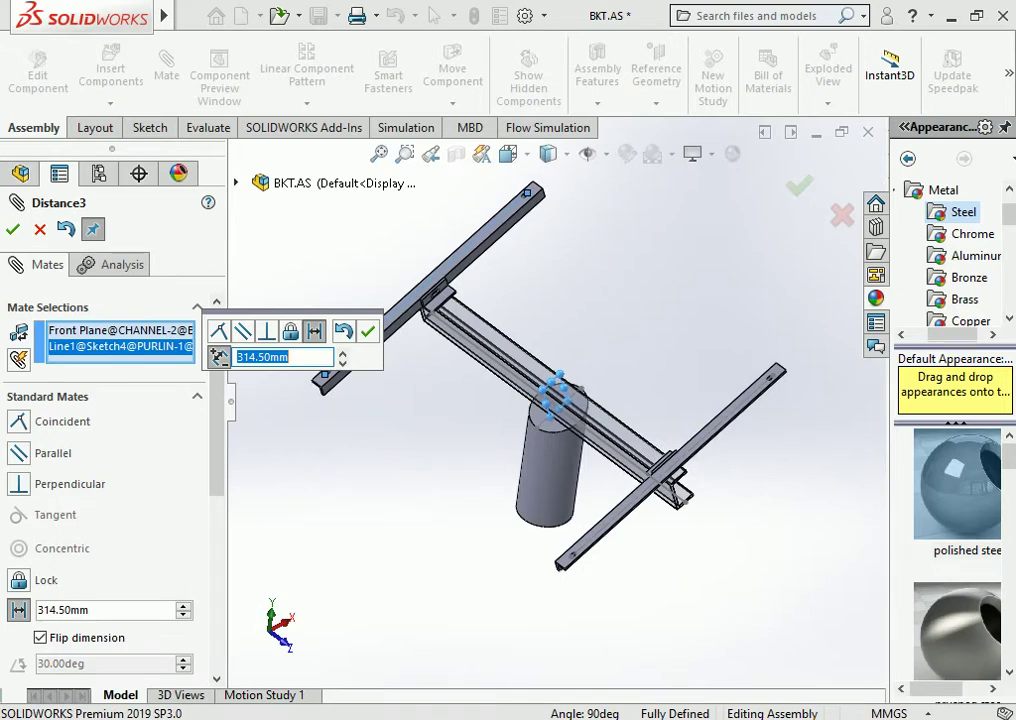
pyautogui.press('Return')
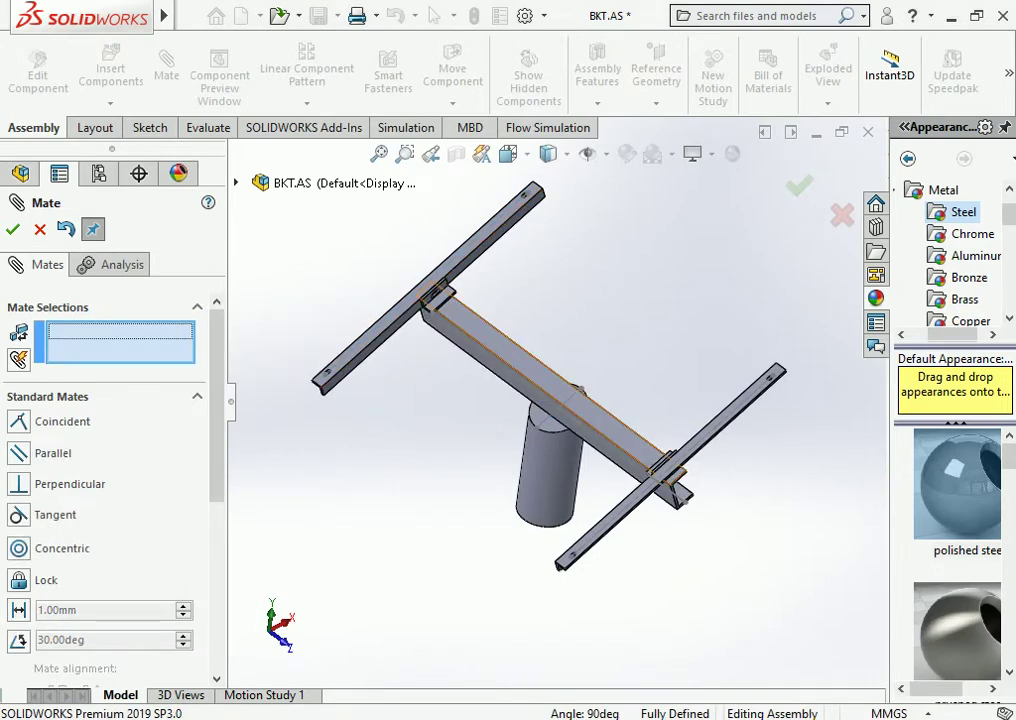
pyautogui.moveTo(550, 400)
pyautogui.mouseDown(button='middle')
pyautogui.moveTo(500, 370)
pyautogui.moveTo(535, 390)
pyautogui.moveTo(562, 455)
pyautogui.moveTo(610, 400)
pyautogui.moveTo(600, 395)
pyautogui.moveTo(575, 425)
pyautogui.moveTo(555, 405)
pyautogui.mouseUp(button='middle')
pyautogui.press('Escape')
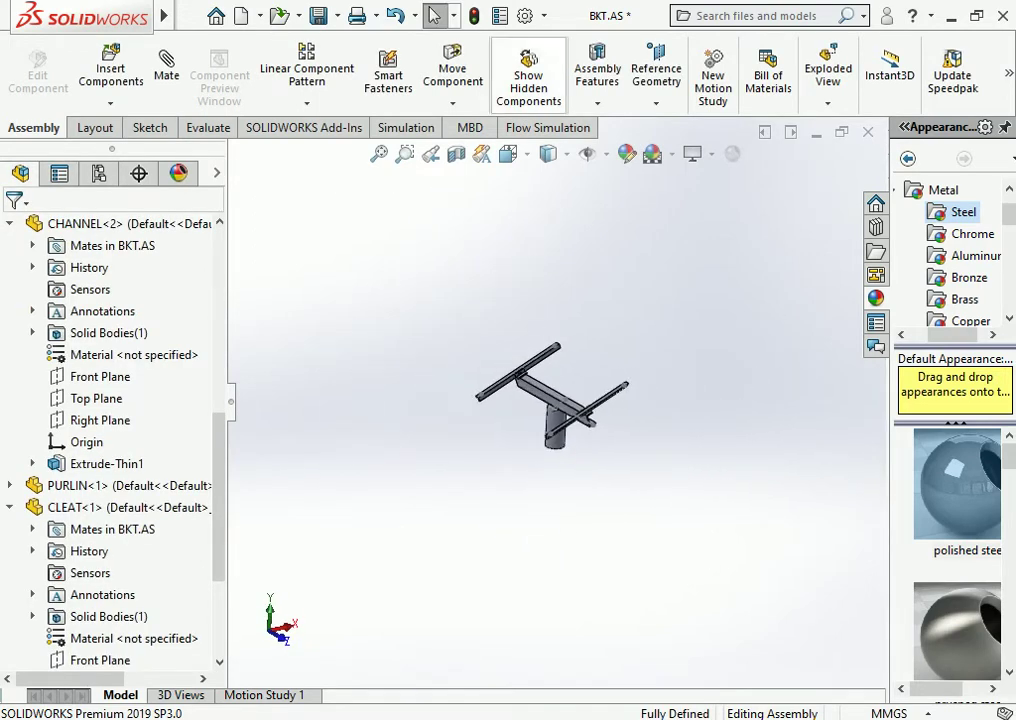
# Save the BKT assembly with its modified parts and create a new part
pyautogui.hotkey('ctrl', 's')
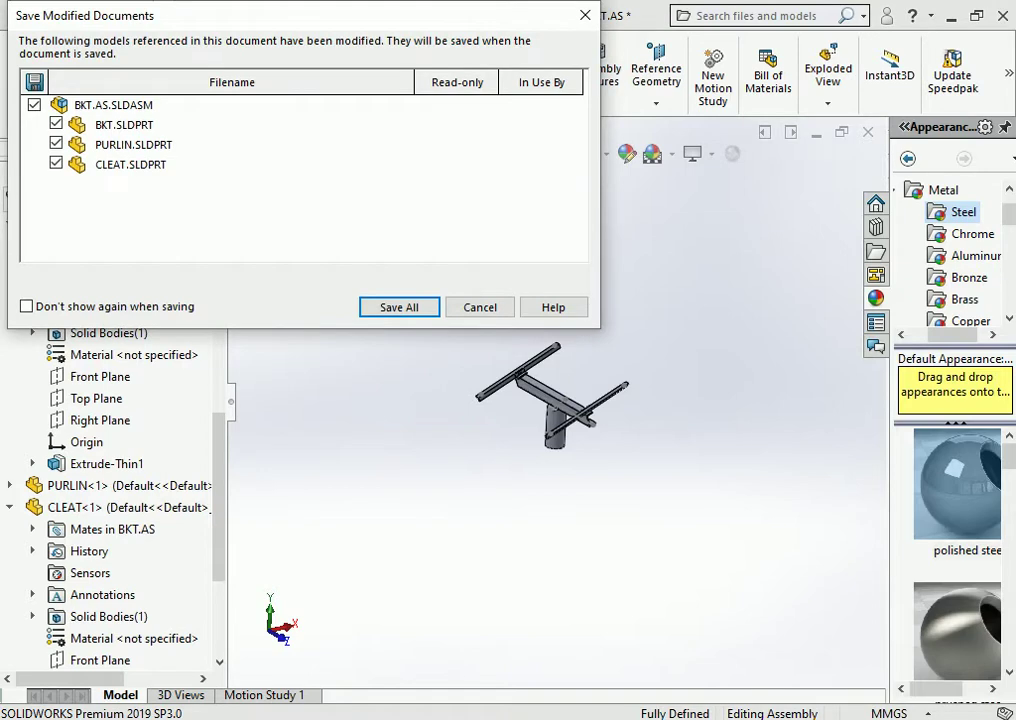
pyautogui.press('Return')
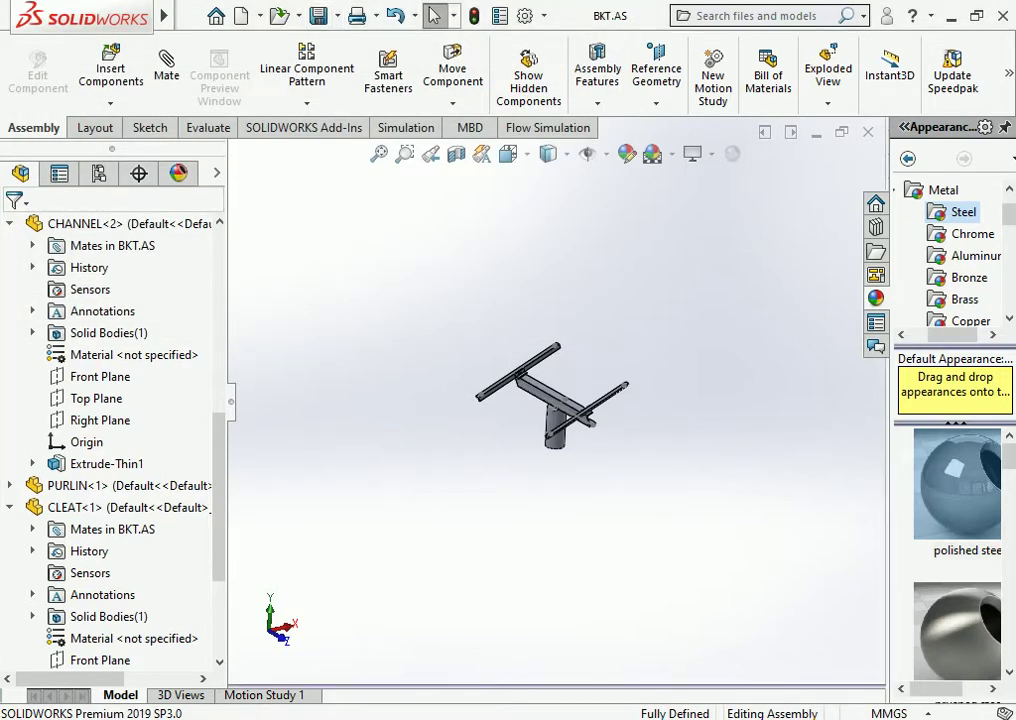
pyautogui.hotkey('ctrl', 'n')
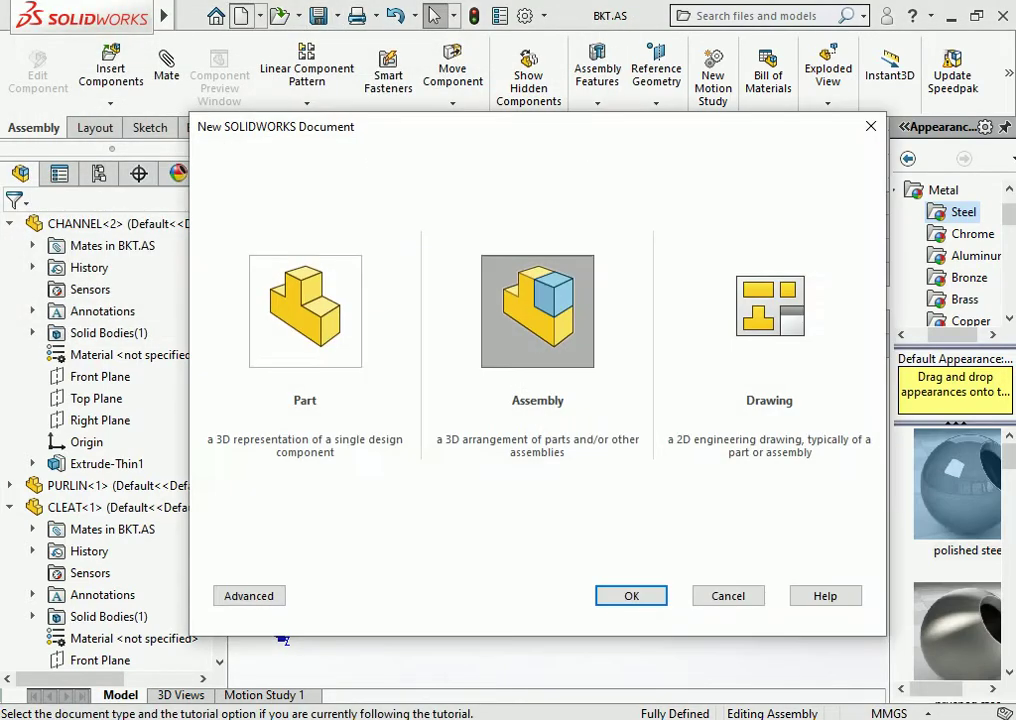
pyautogui.click(305, 311)
pyautogui.press('Return')
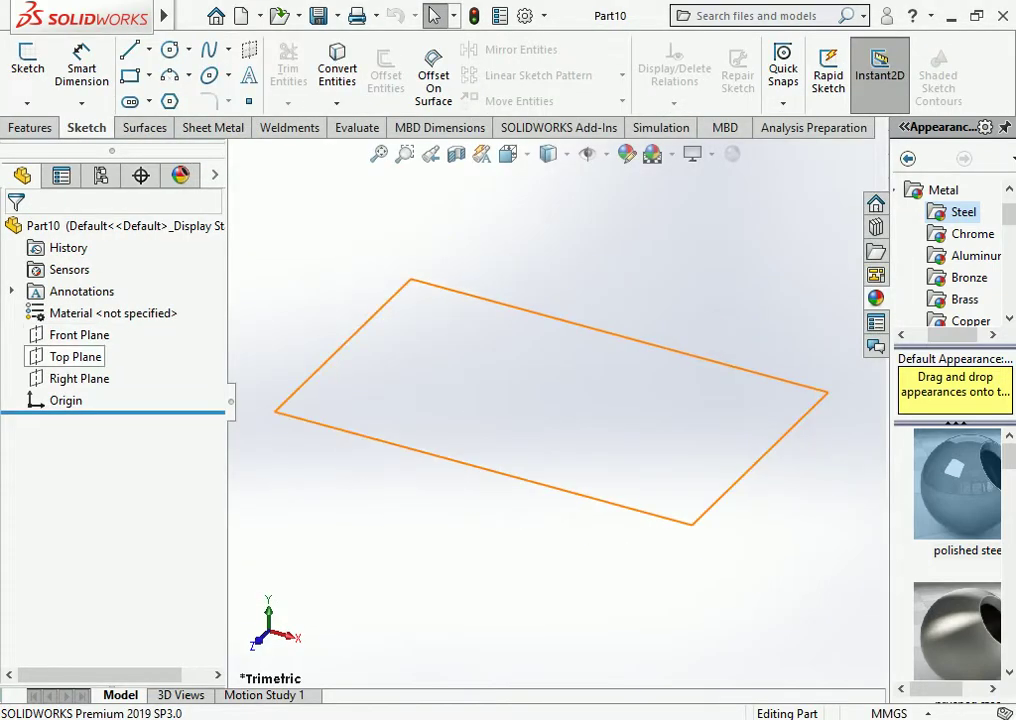
# Sketch a center rectangle on the Top Plane anchored at the origin
pyautogui.click(75, 356)
pyautogui.click(116, 334)
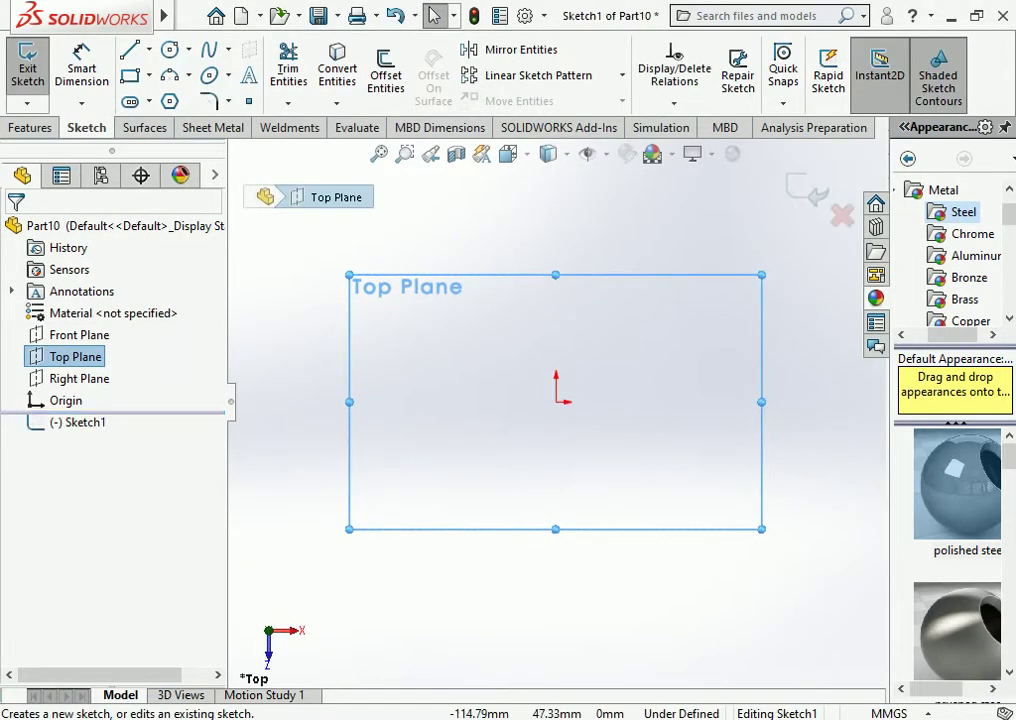
pyautogui.click(129, 75)
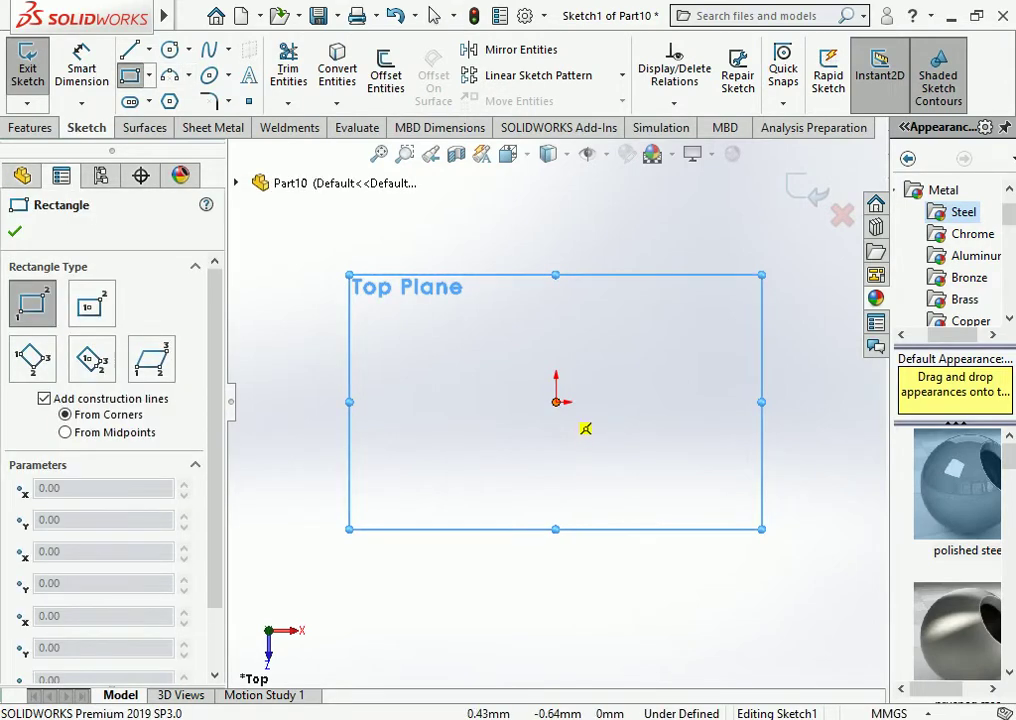
pyautogui.click(555, 401)
pyautogui.click(92, 304)
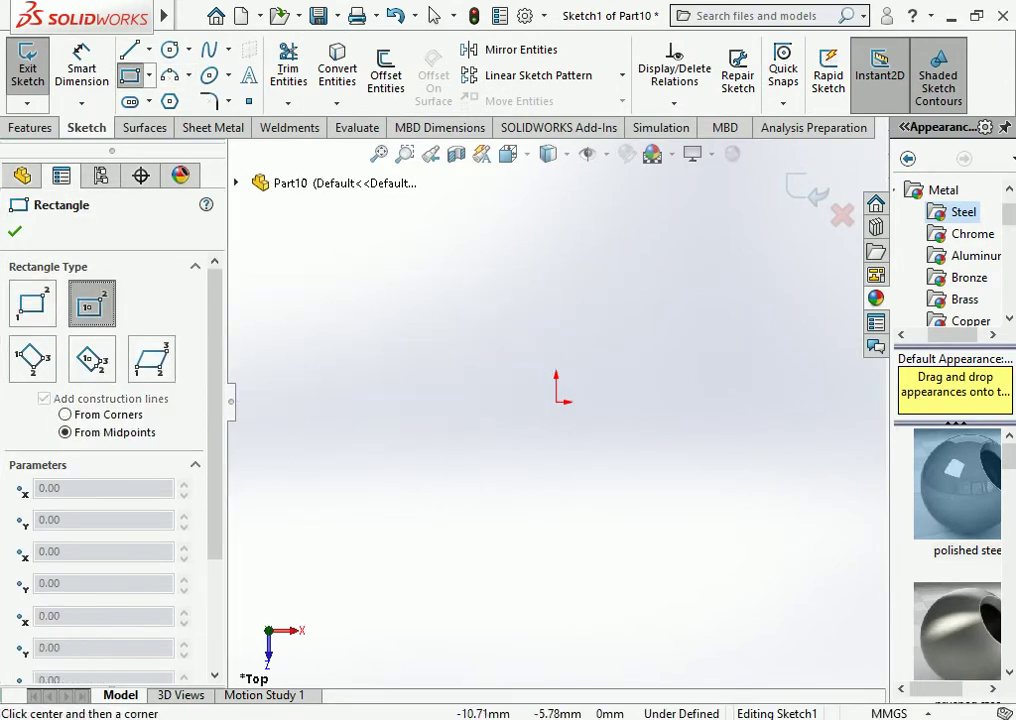
pyautogui.click(555, 401)
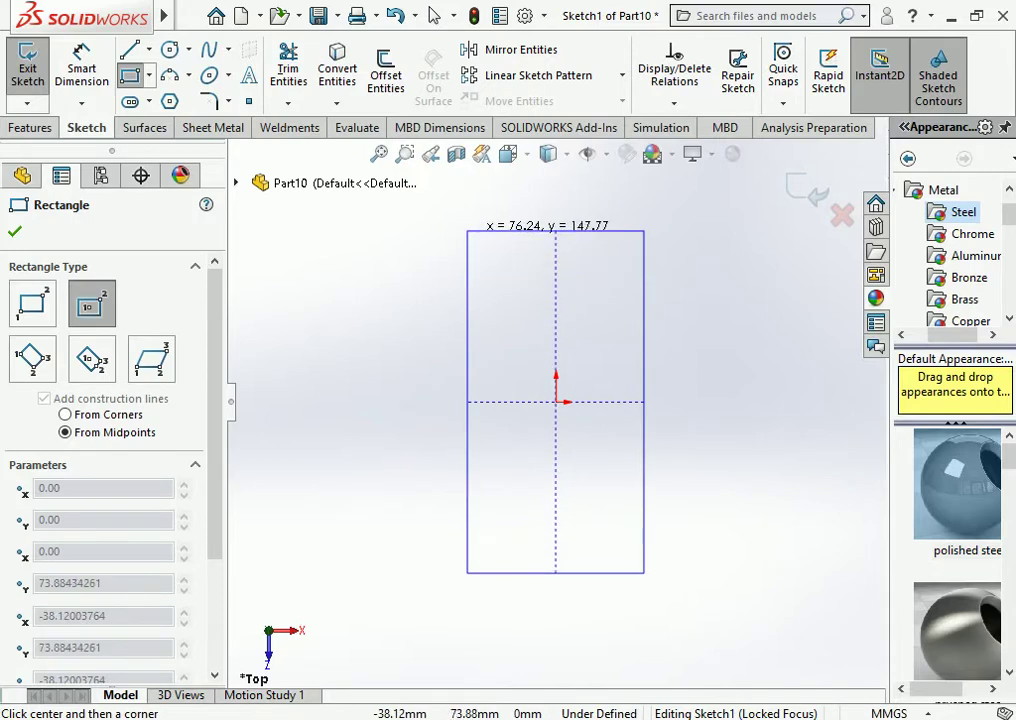
pyautogui.click(397, 285)
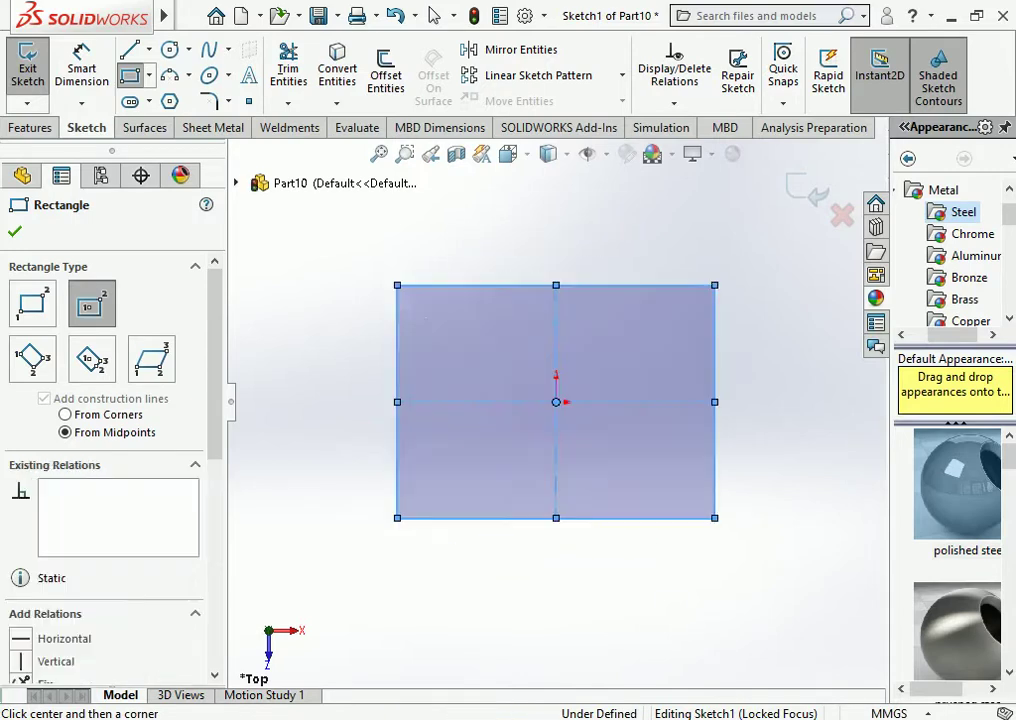
# Dimension the rectangle 666 mm high and 980 mm wide
pyautogui.click(81, 68)
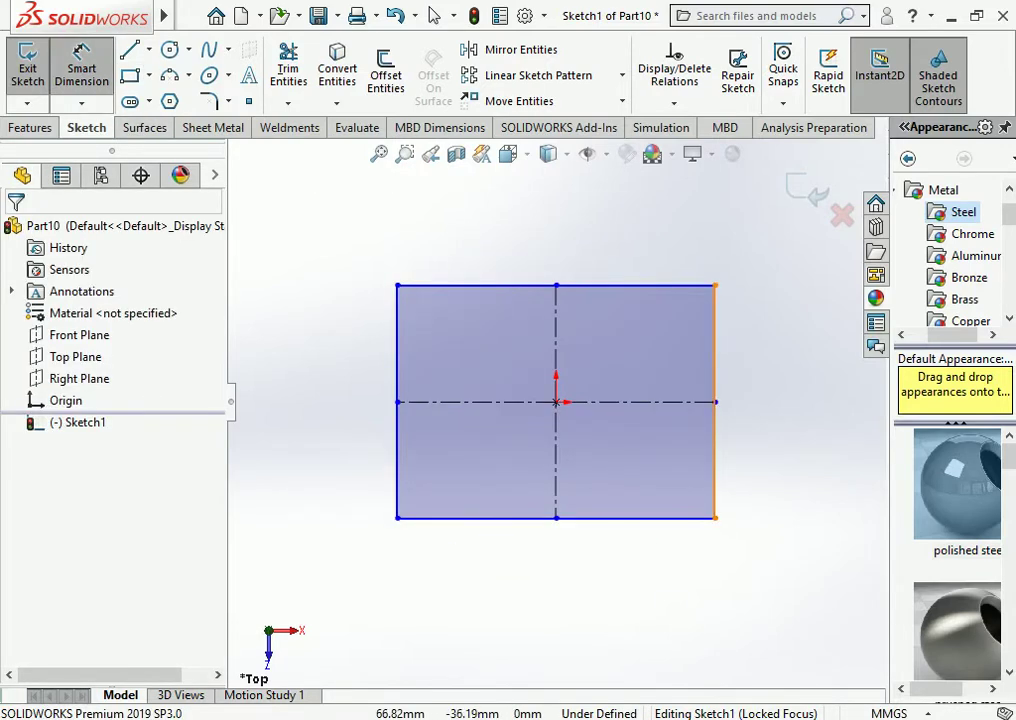
pyautogui.click(714, 450)
pyautogui.click(762, 405)
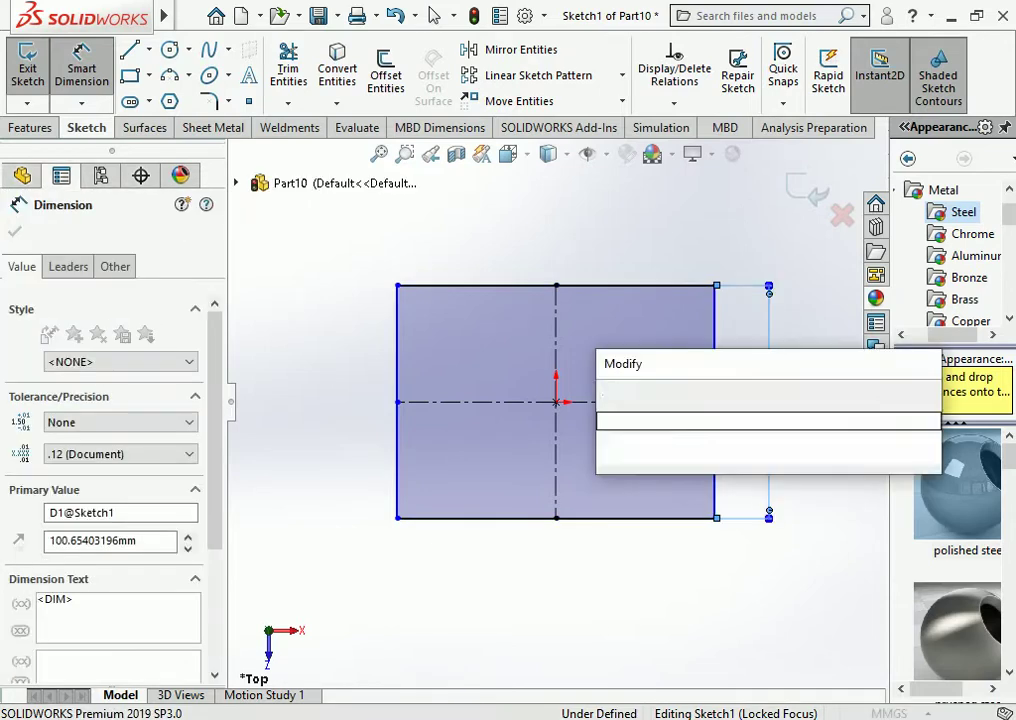
pyautogui.write('66')
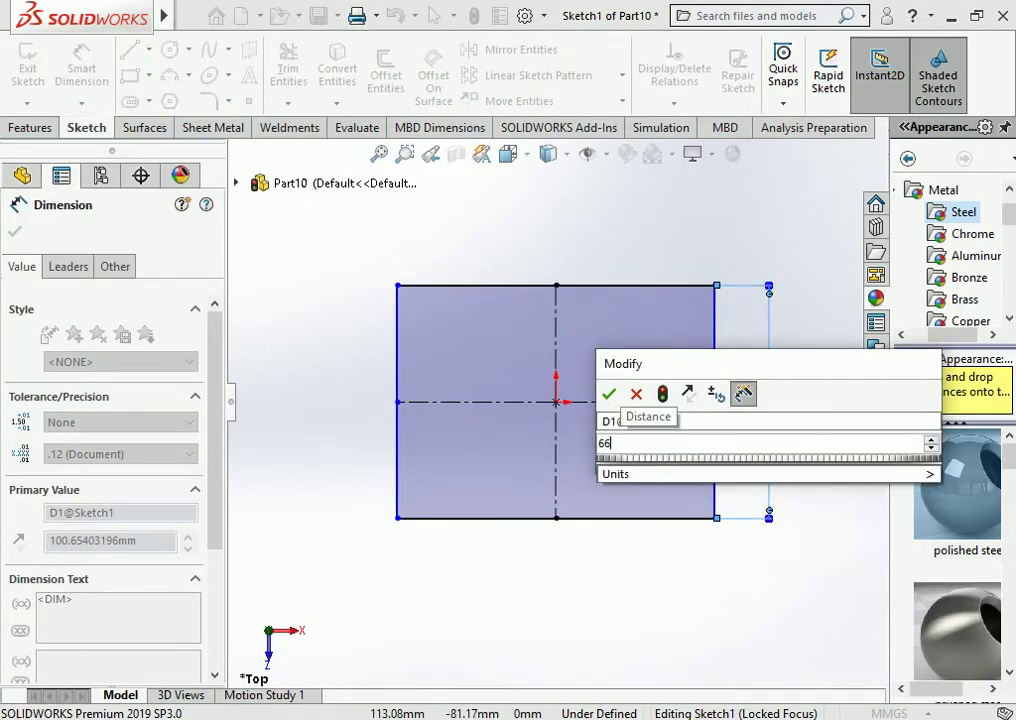
pyautogui.write('6')
pyautogui.press('Return')
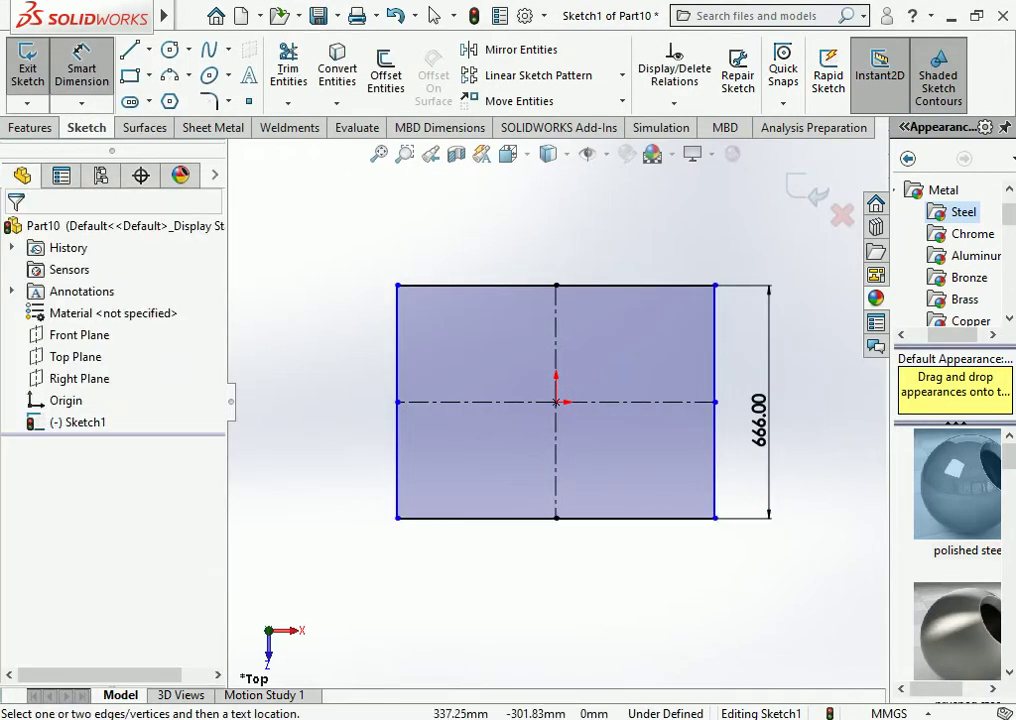
pyautogui.click(658, 518)
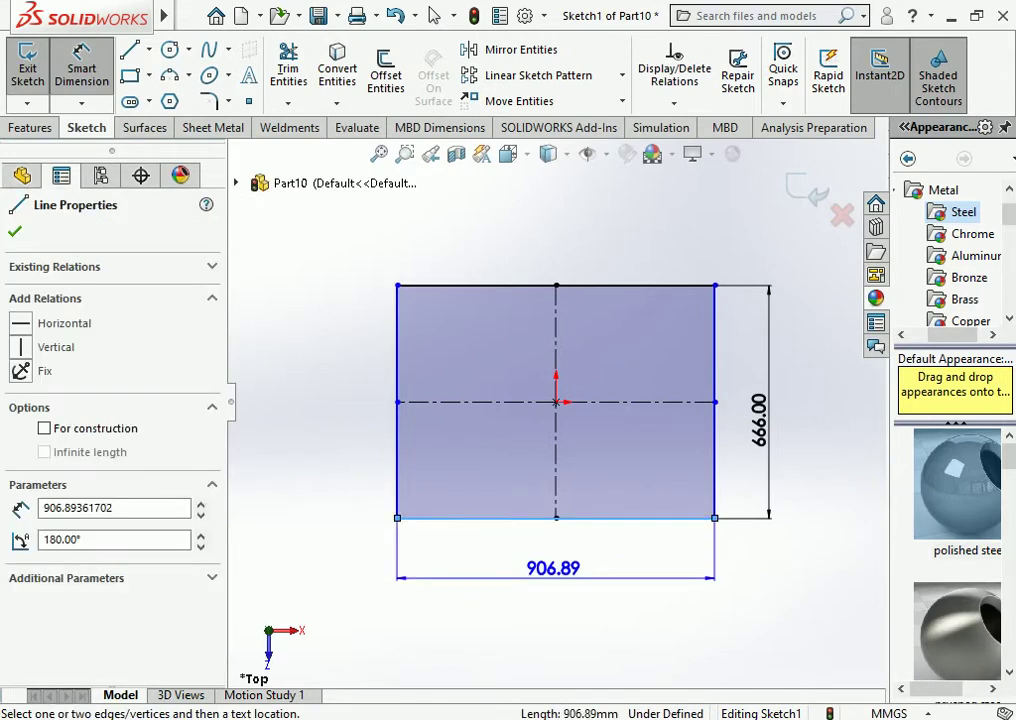
pyautogui.click(553, 568)
pyautogui.write('98')
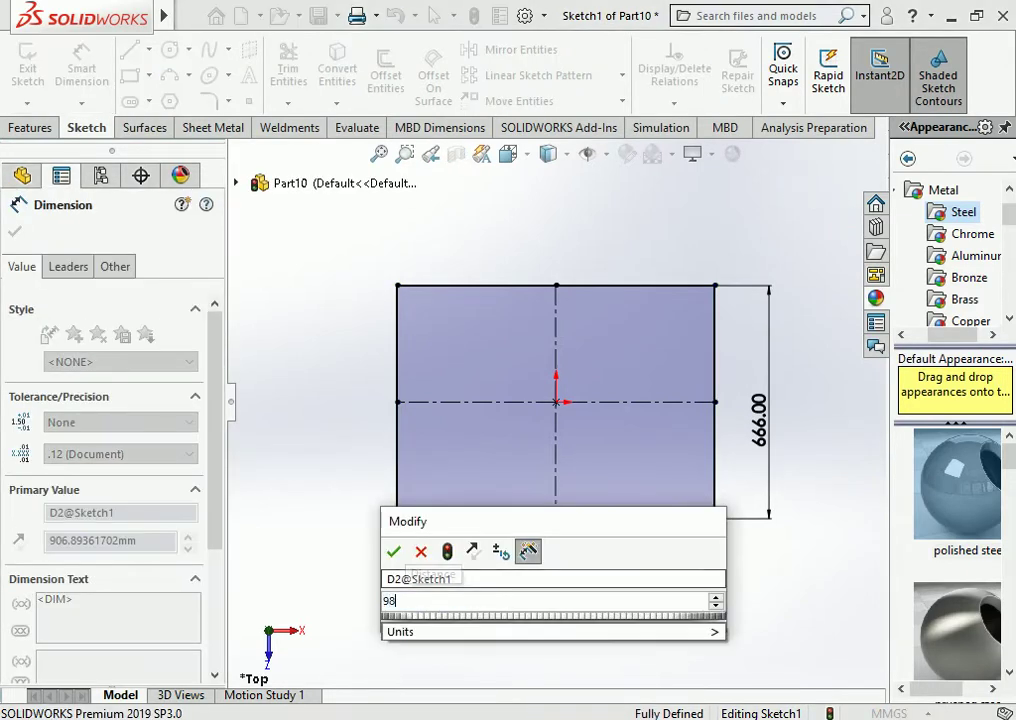
pyautogui.write('0')
pyautogui.press('Return')
pyautogui.press('Escape')
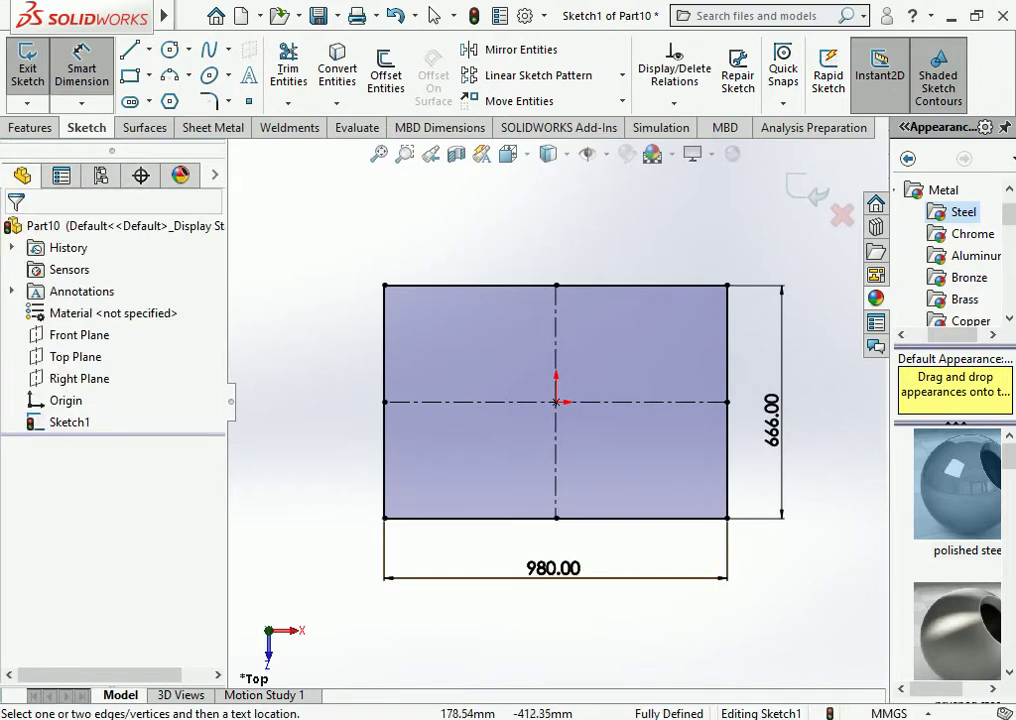
pyautogui.press('Escape')
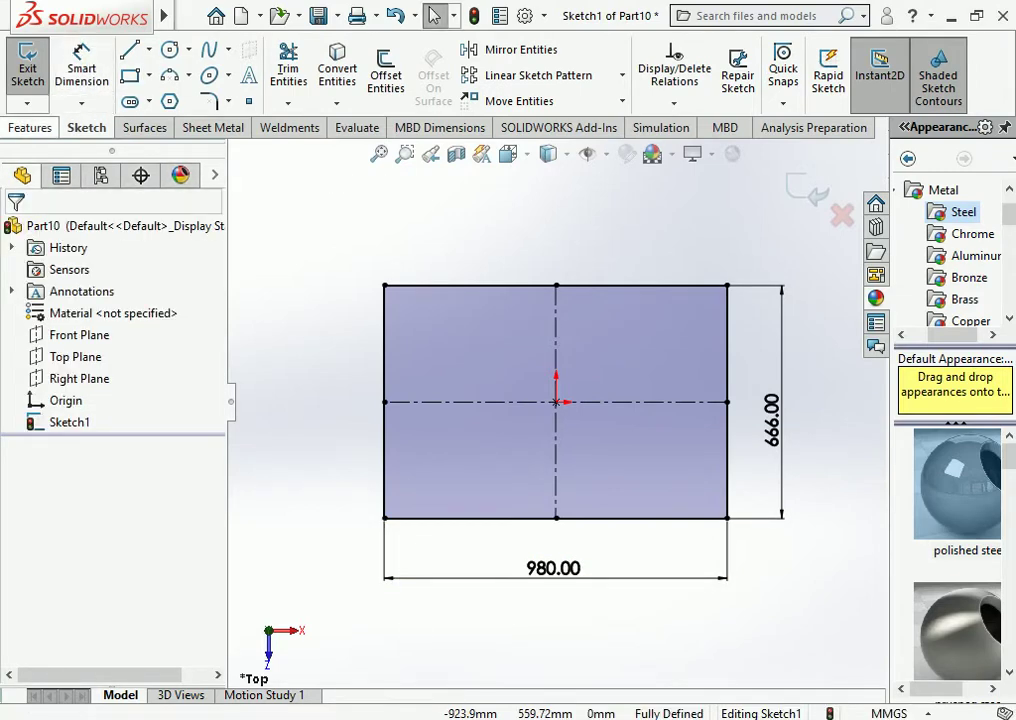
pyautogui.click(30, 127)
# Extrude the 980 × 666 mm rectangle 35 mm blind into Boss-Extrude1
pyautogui.click(35, 68)
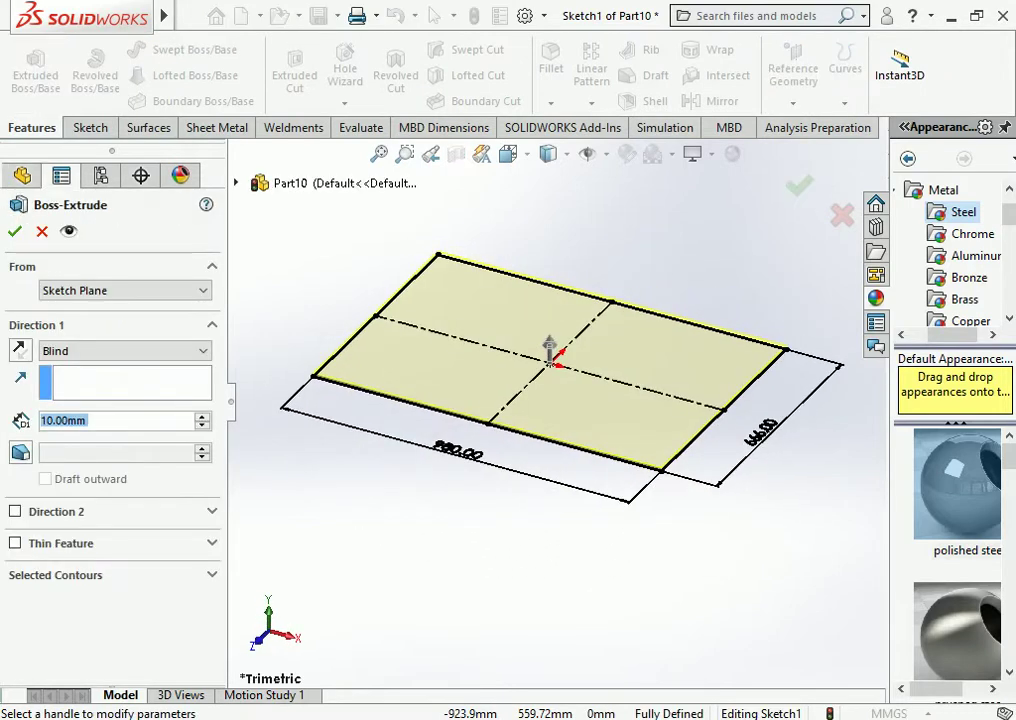
pyautogui.write('35')
pyautogui.press('Return')
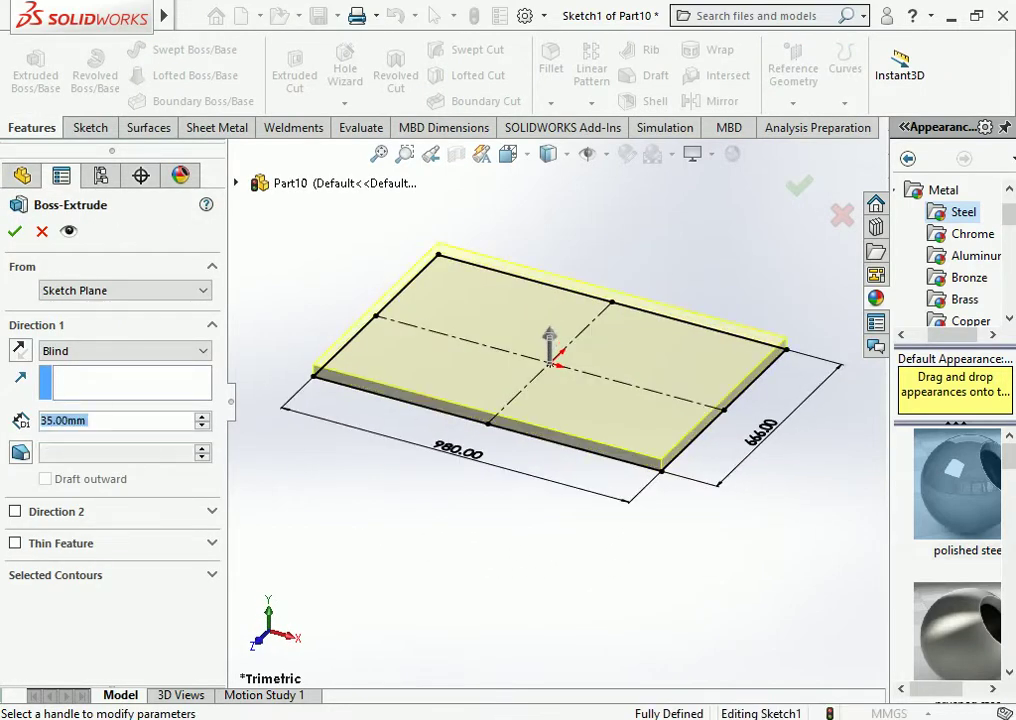
pyautogui.click(14, 231)
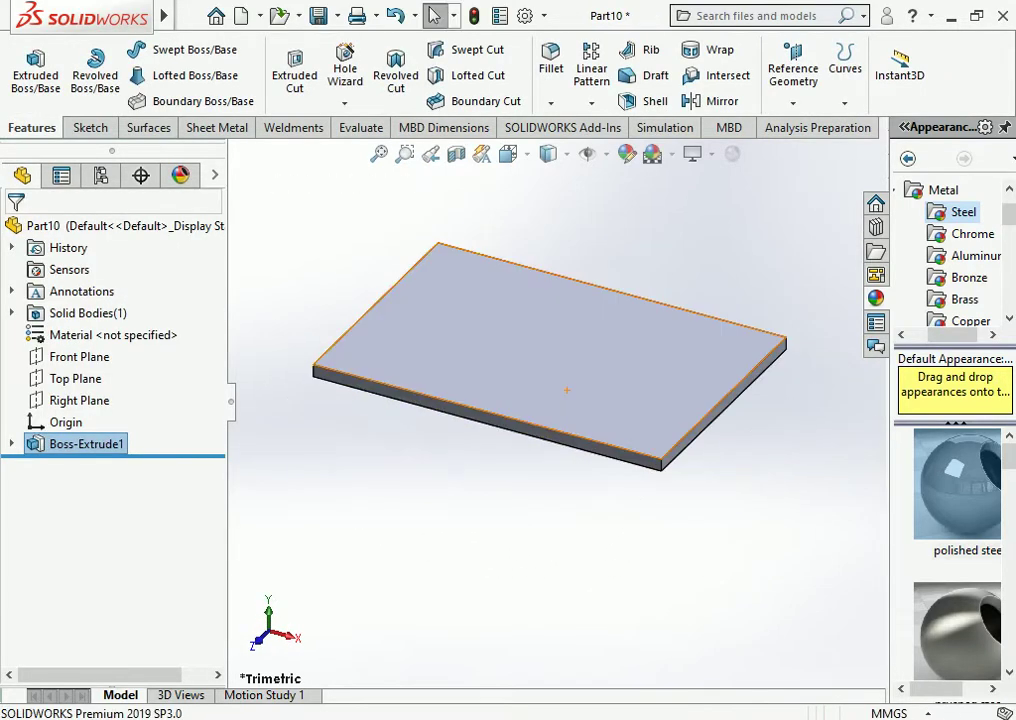
pyautogui.click(513, 383)
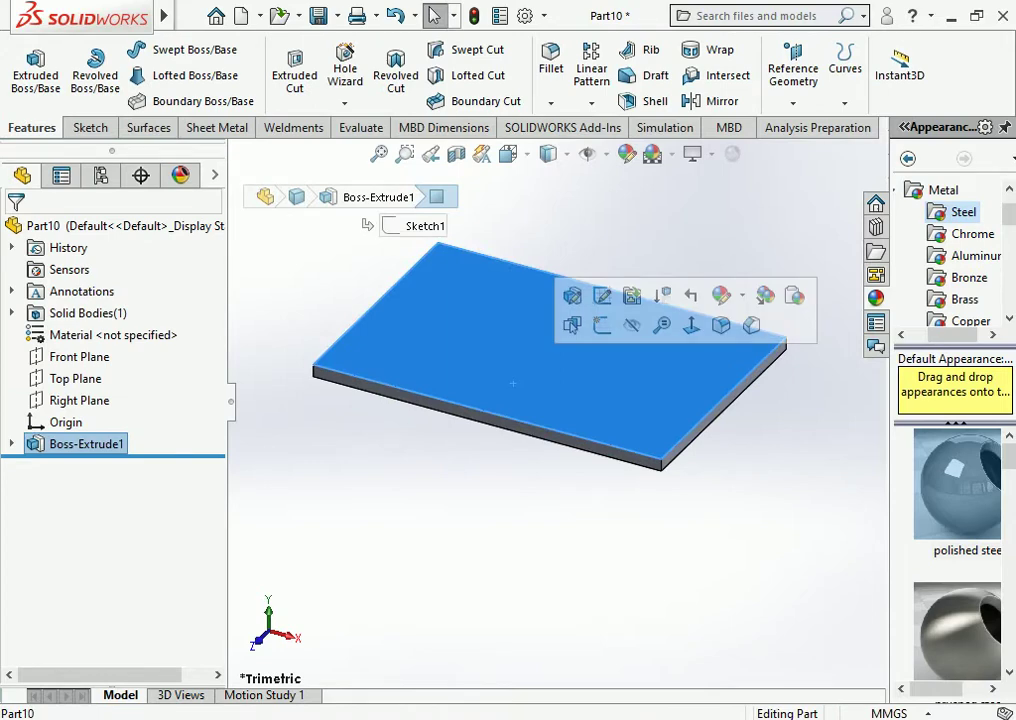
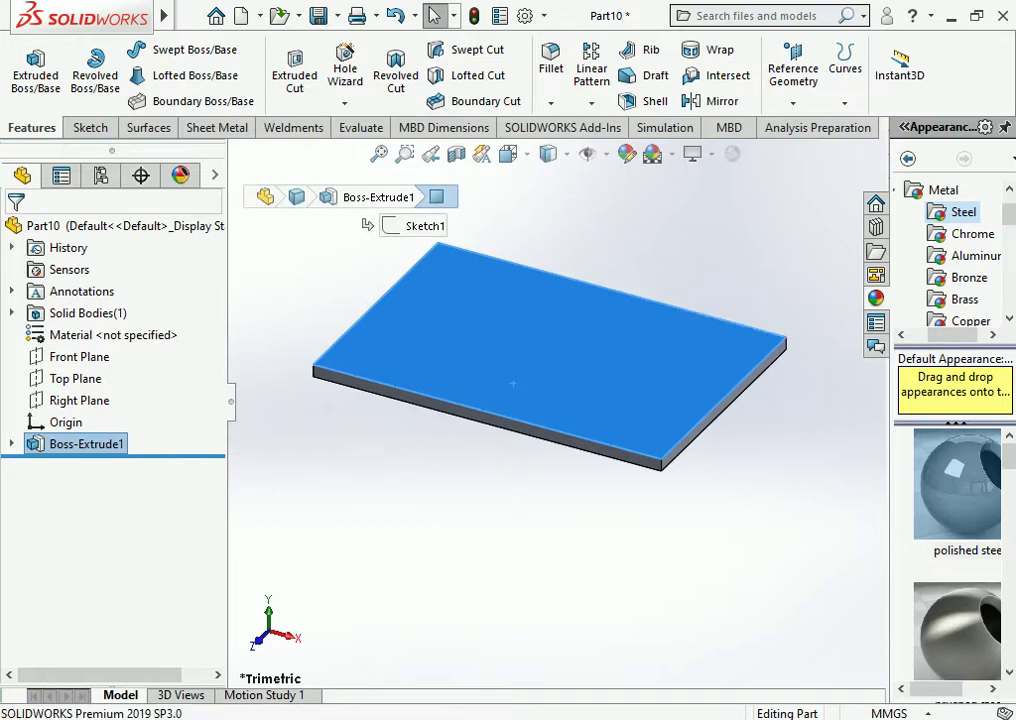
# Apply the Blue Neon Tube appearance from Lights > Neon Tube to the plate
pyautogui.press('Escape')
pyautogui.click(85, 444)
pyautogui.rightClick(85, 444)
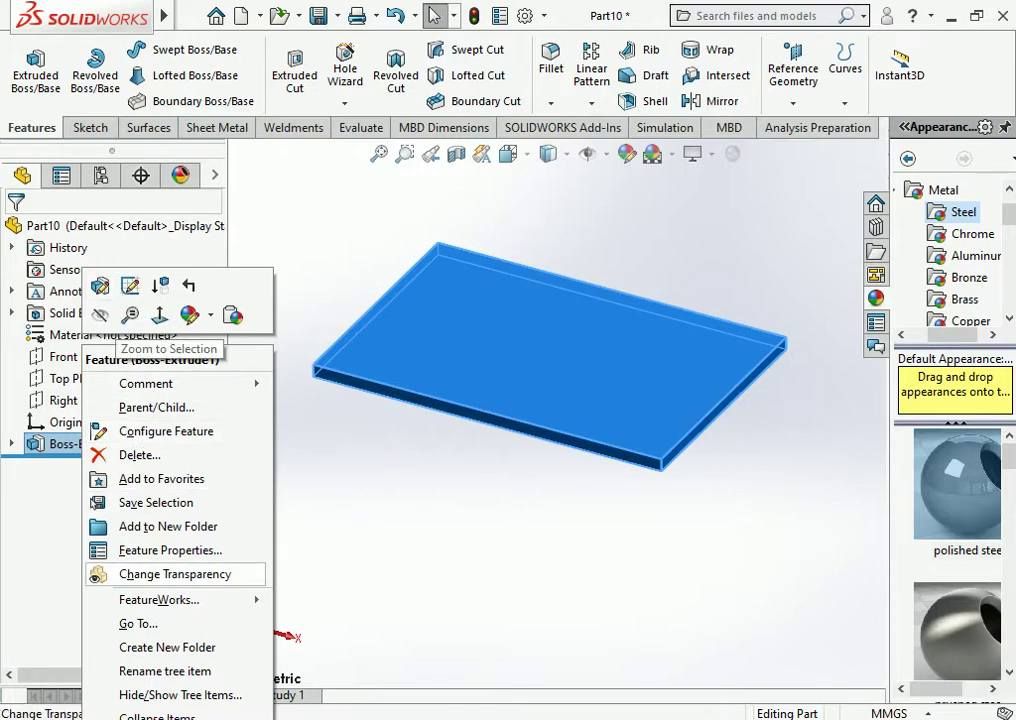
pyautogui.press('Escape')
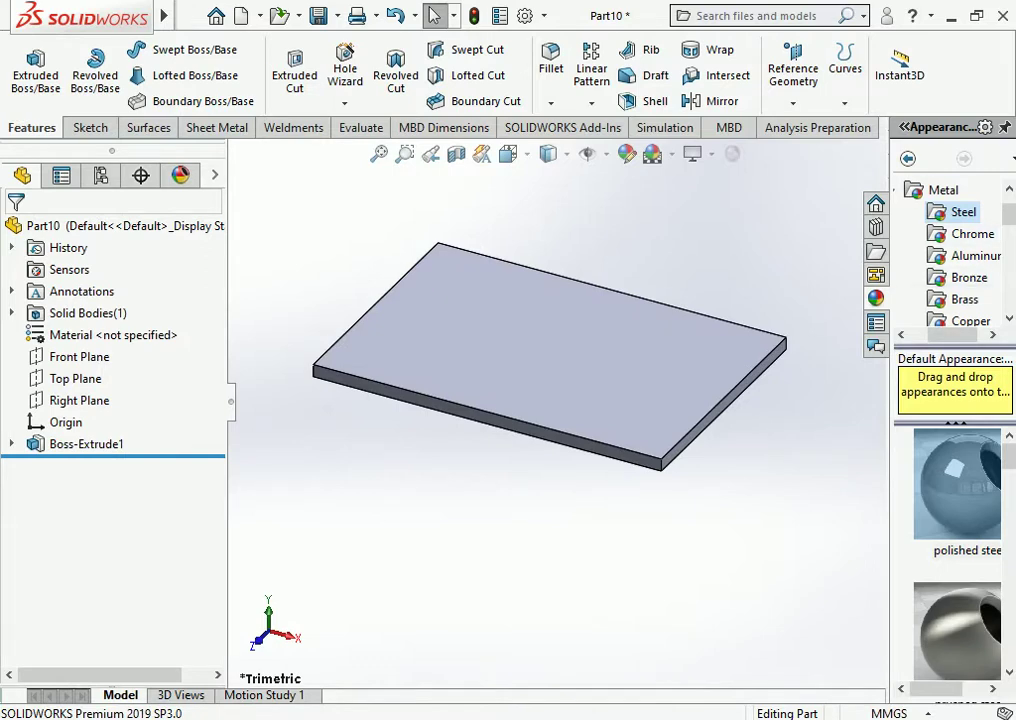
pyautogui.scroll(-1, 958, 258)
pyautogui.scroll(-2, 958, 258)
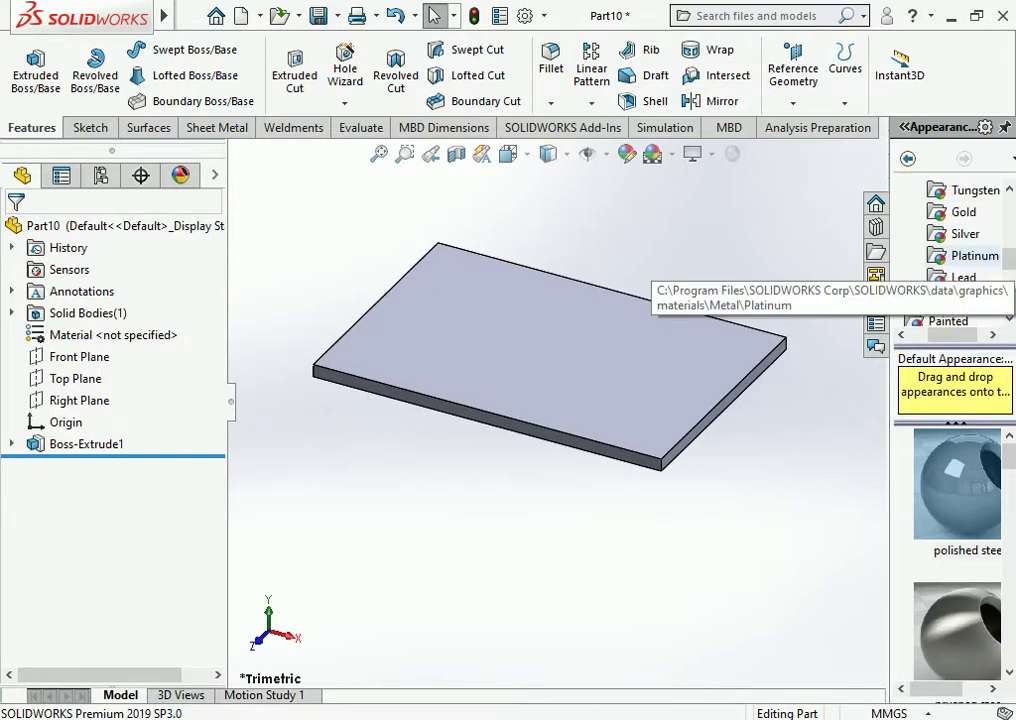
pyautogui.scroll(-5, 958, 258)
pyautogui.scroll(2, 950, 255)
pyautogui.scroll(-1, 950, 255)
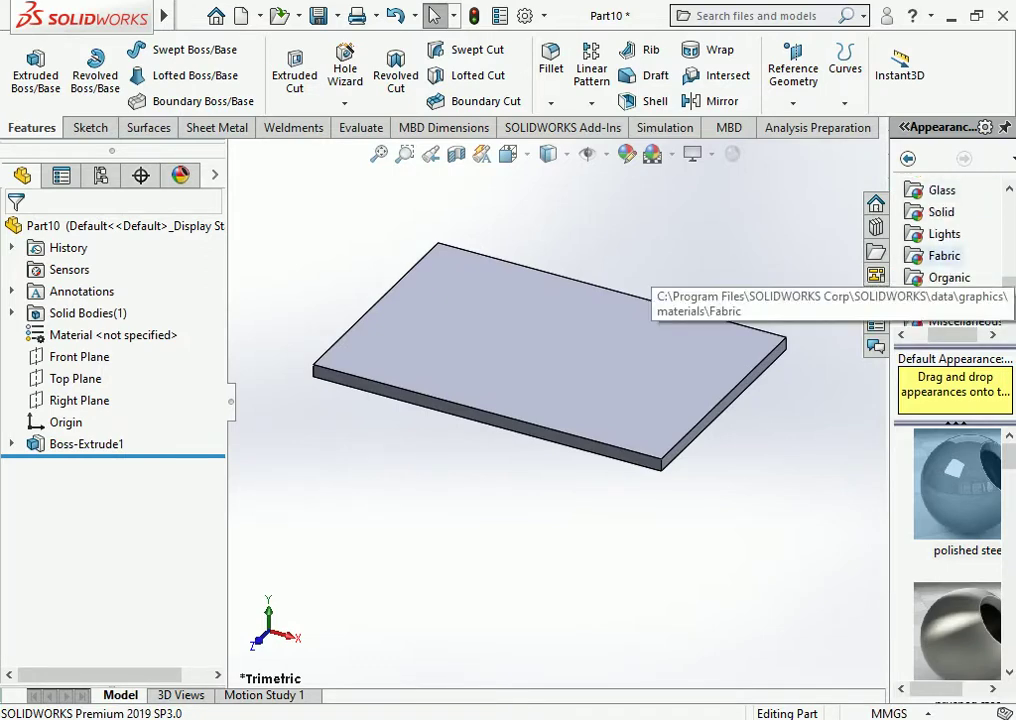
pyautogui.click(944, 233)
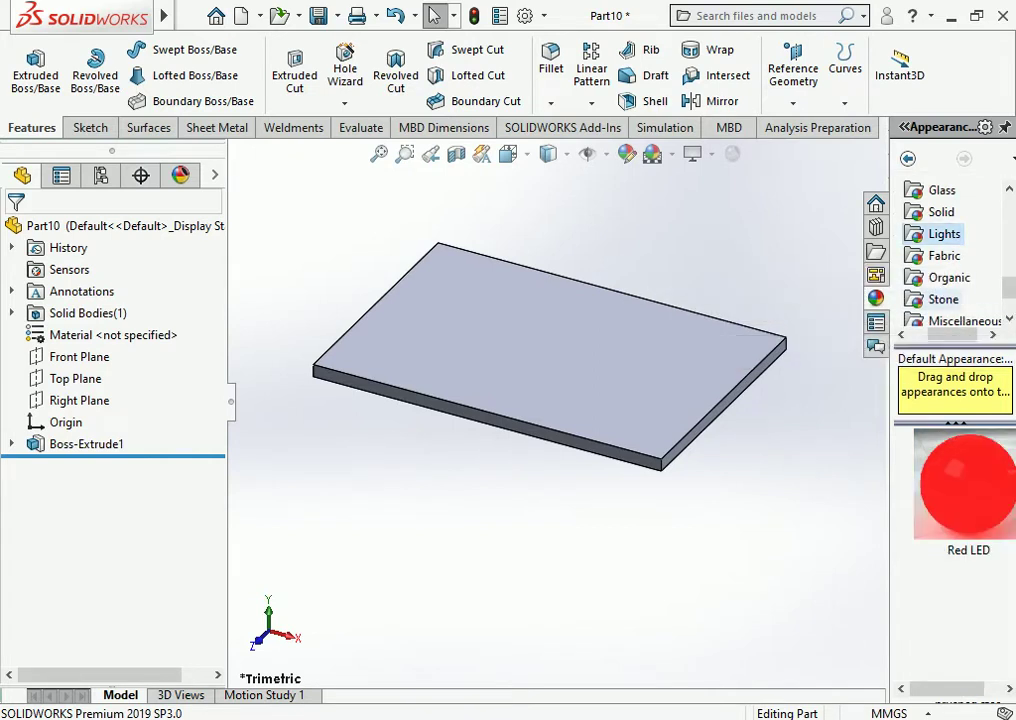
pyautogui.click(908, 255)
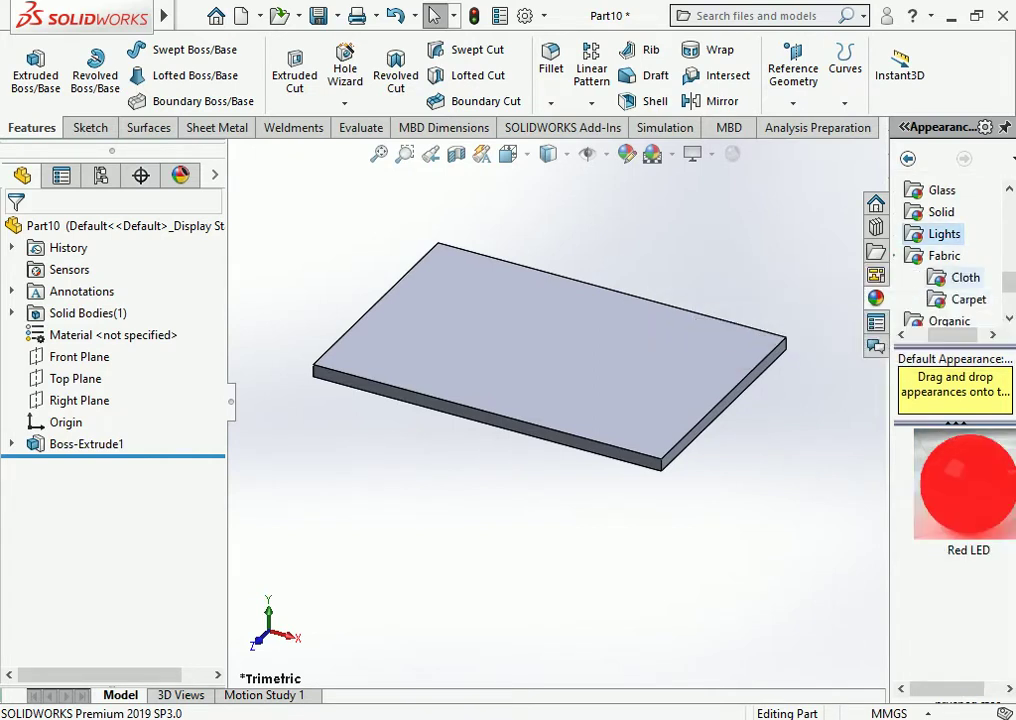
pyautogui.click(965, 277)
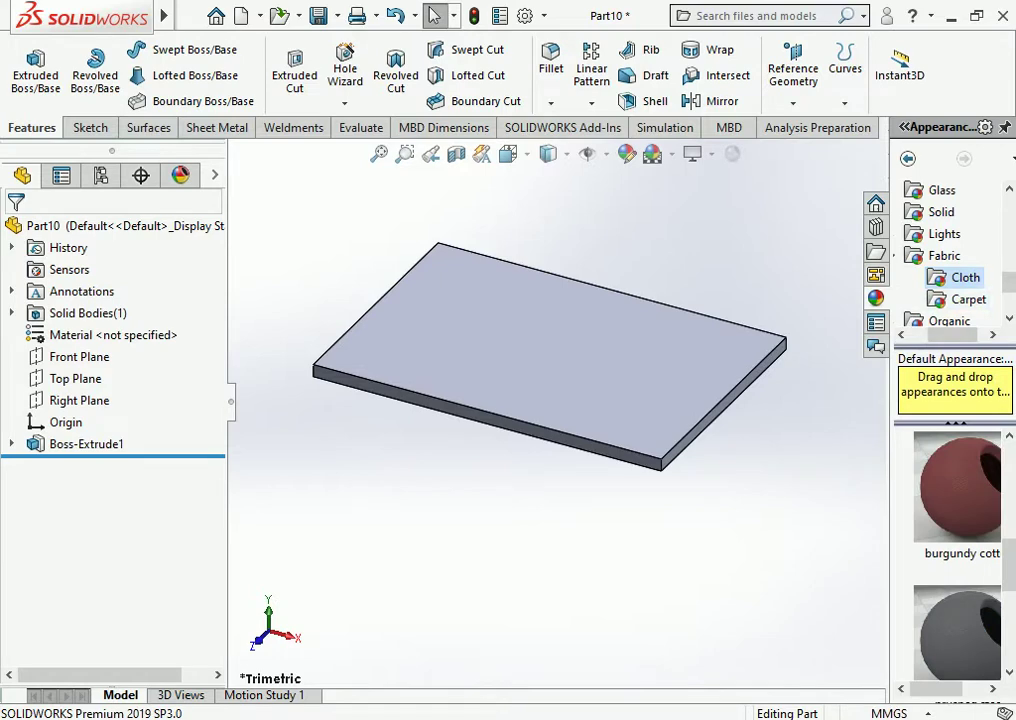
pyautogui.click(975, 255)
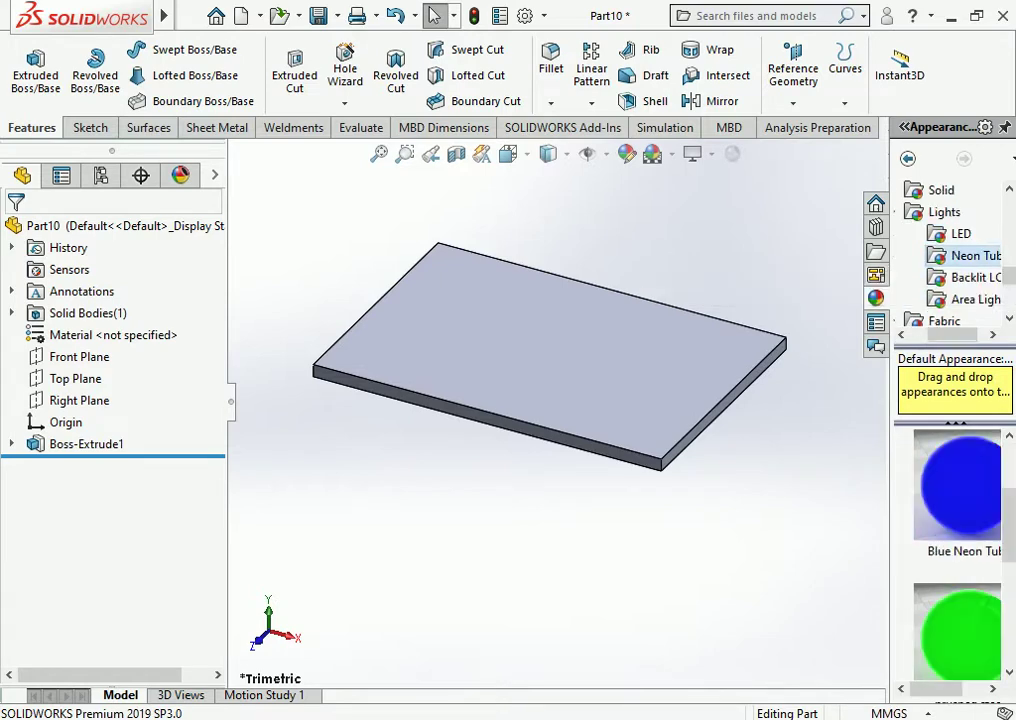
pyautogui.moveTo(957, 485)
pyautogui.mouseDown()
pyautogui.moveTo(855, 528)
pyautogui.moveTo(600, 400)
pyautogui.mouseUp()
# Change Boss-Extrude1's transparency and start a new sketch on the plate's top face
pyautogui.click(80, 443)
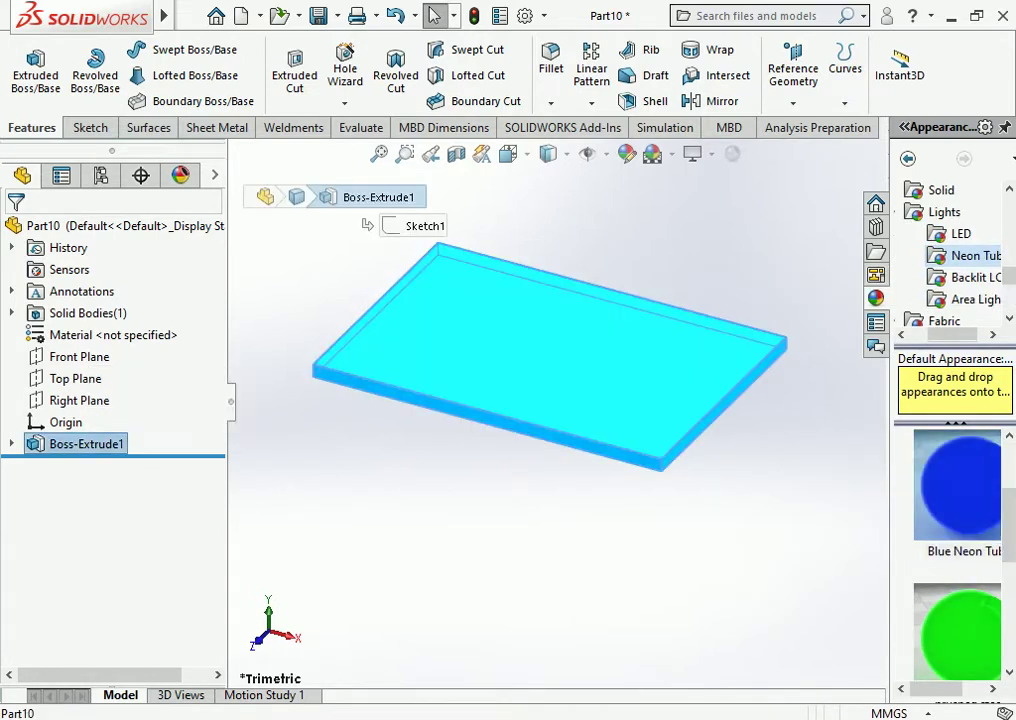
pyautogui.rightClick(80, 443)
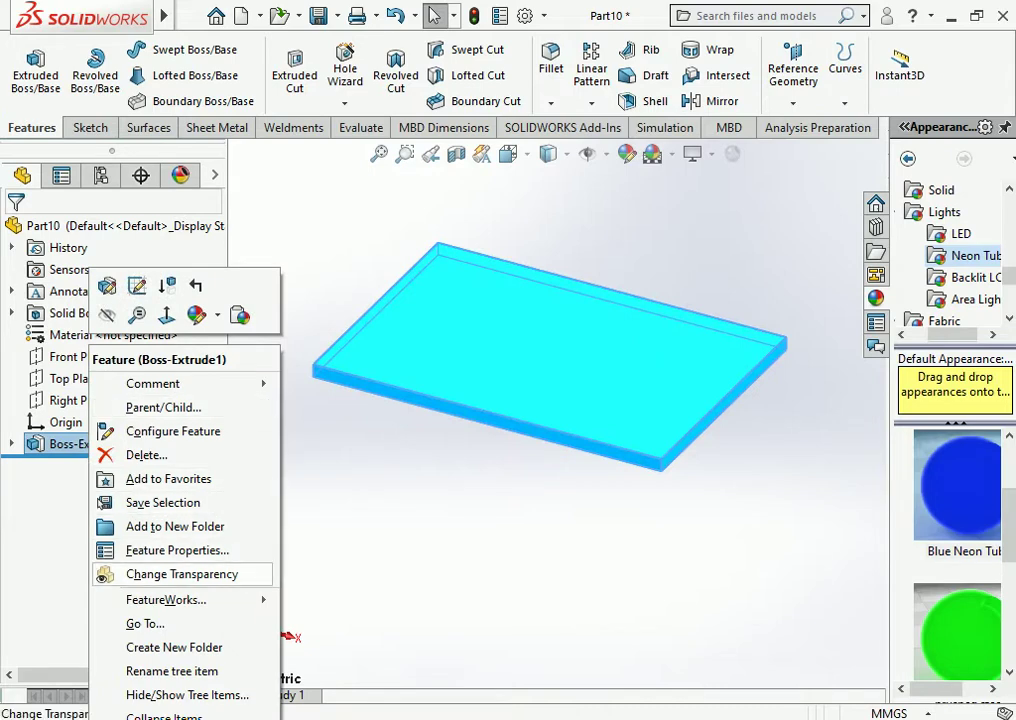
pyautogui.click(182, 574)
pyautogui.click(540, 335)
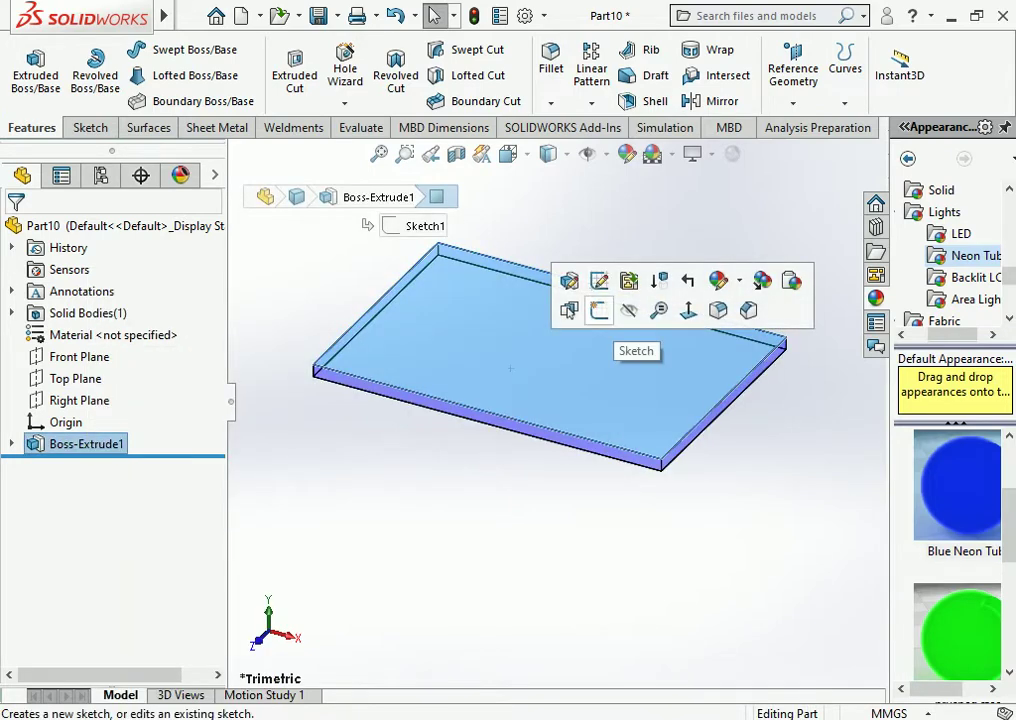
pyautogui.click(622, 306)
# In a Normal To view, draw a construction center rectangle at the origin
pyautogui.click(548, 153)
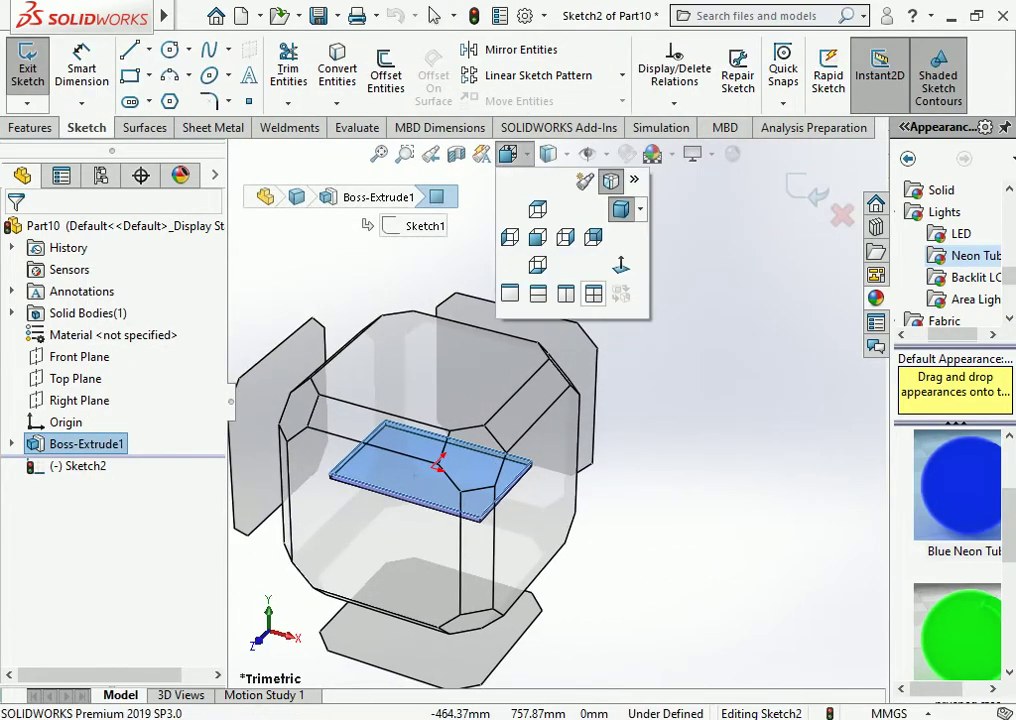
pyautogui.click(614, 202)
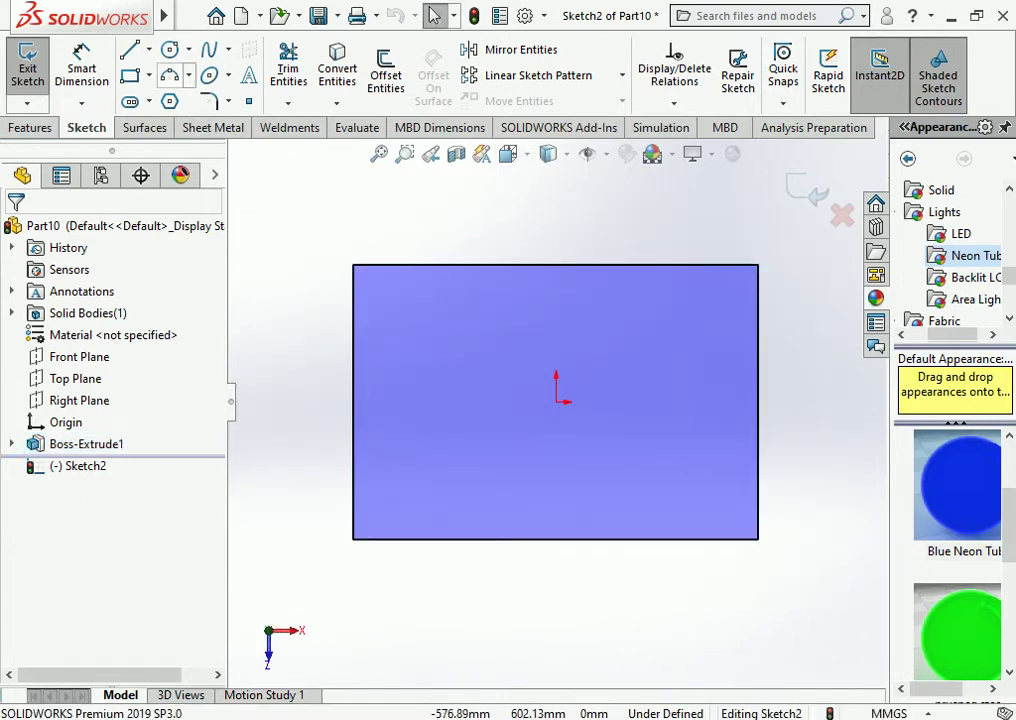
pyautogui.click(130, 75)
pyautogui.click(556, 401)
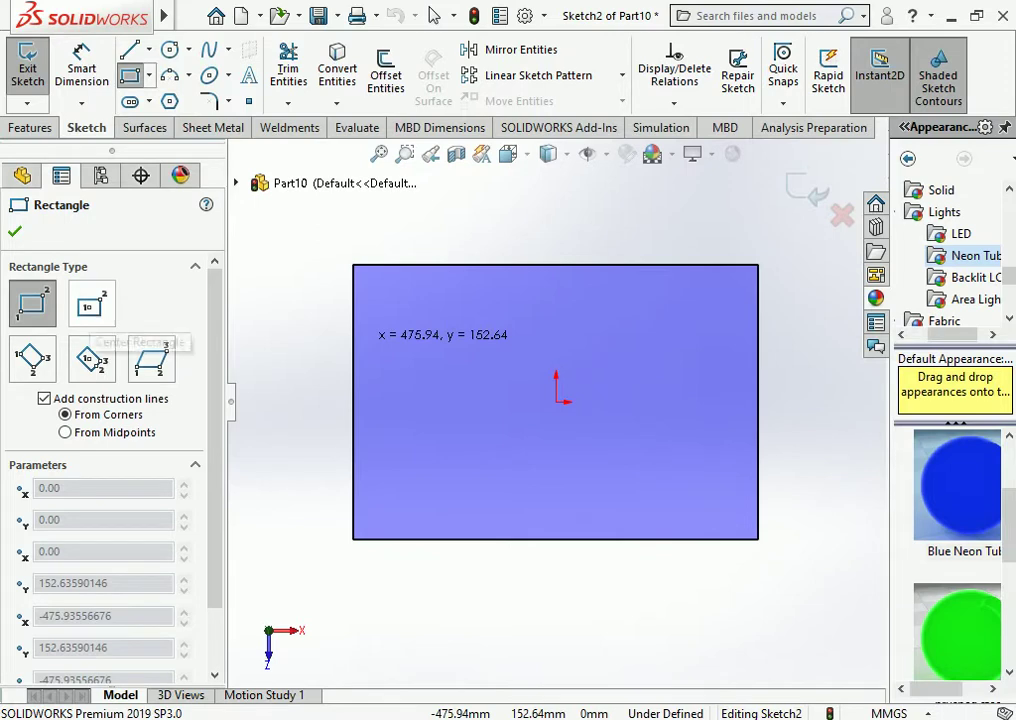
pyautogui.click(91, 305)
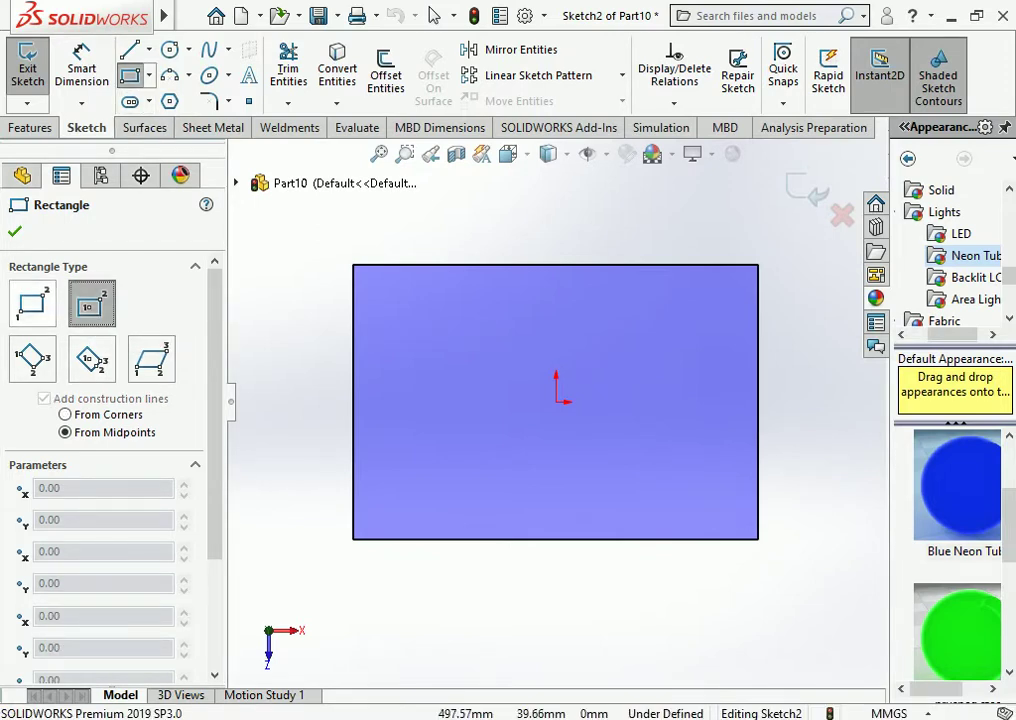
pyautogui.click(556, 401)
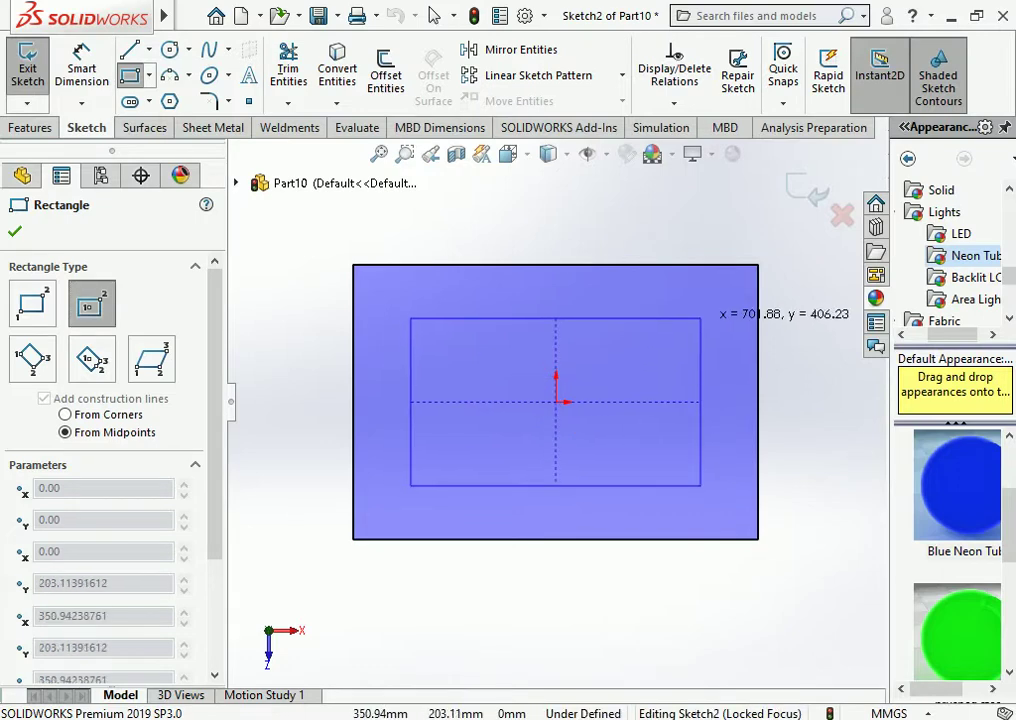
pyautogui.click(702, 312)
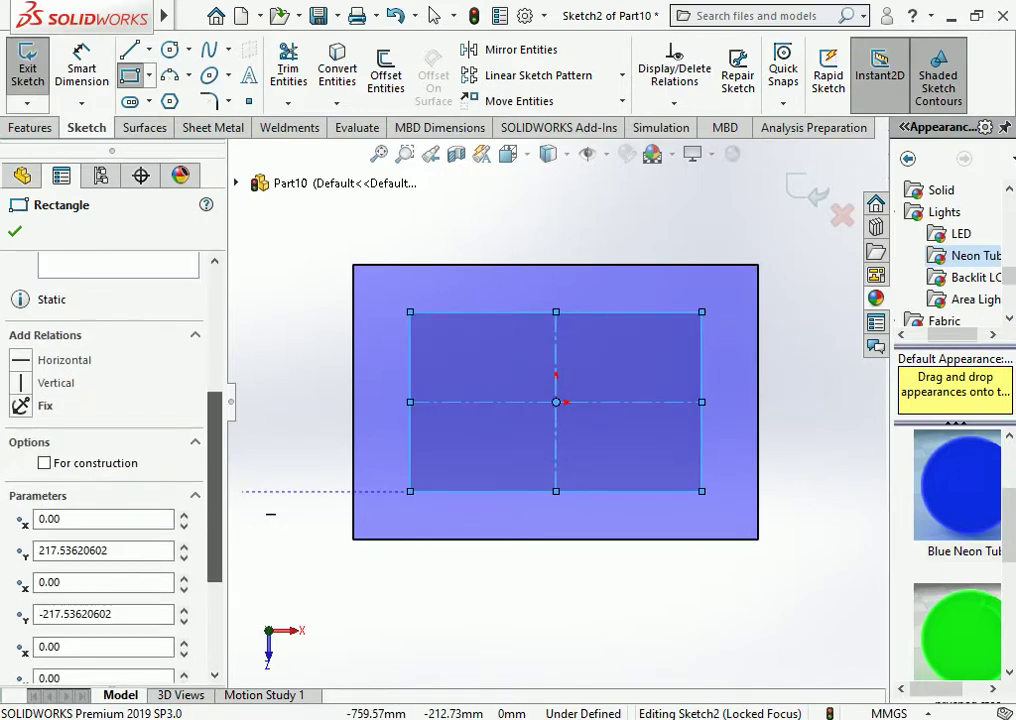
pyautogui.click(44, 416)
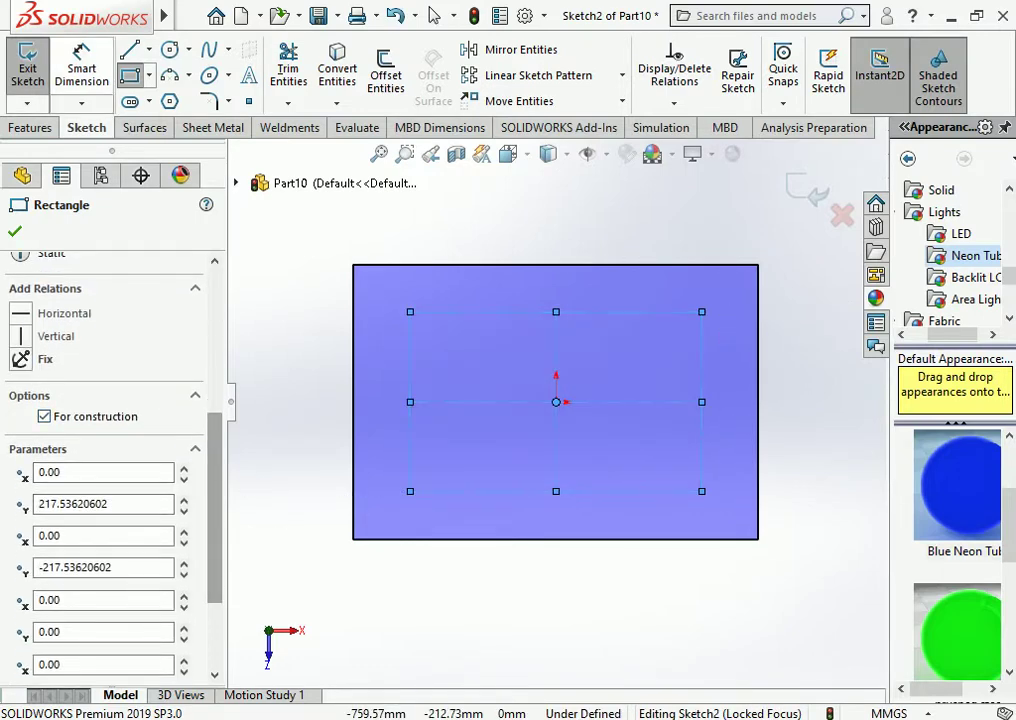
# Dimension the rectangle 629 mm tall and 490 mm wide
pyautogui.click(81, 68)
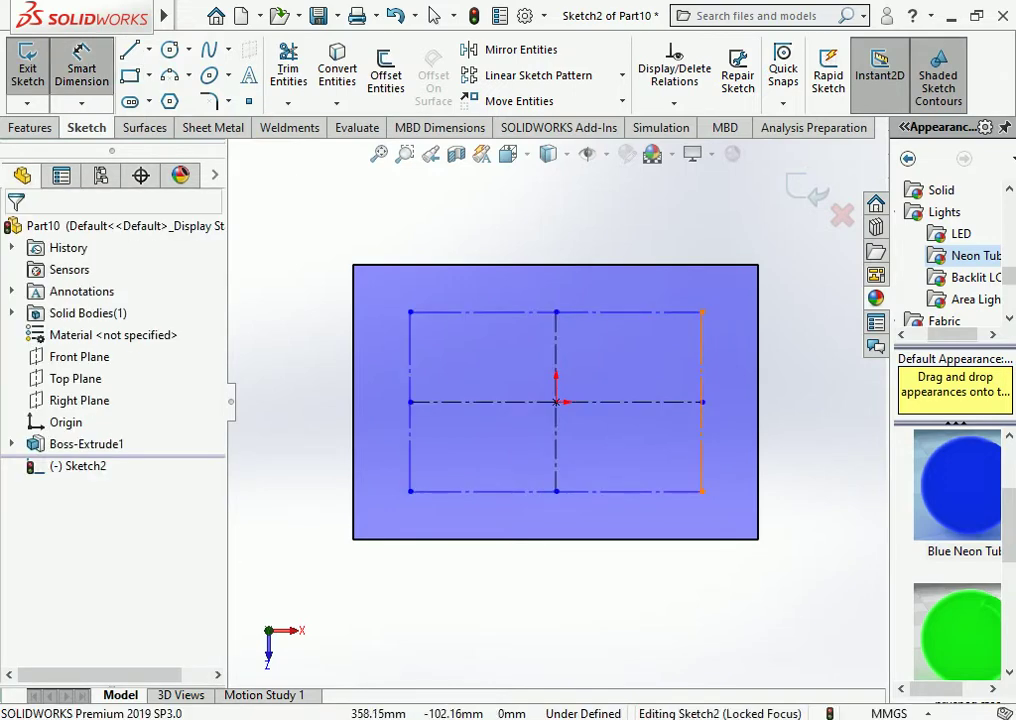
pyautogui.click(702, 402)
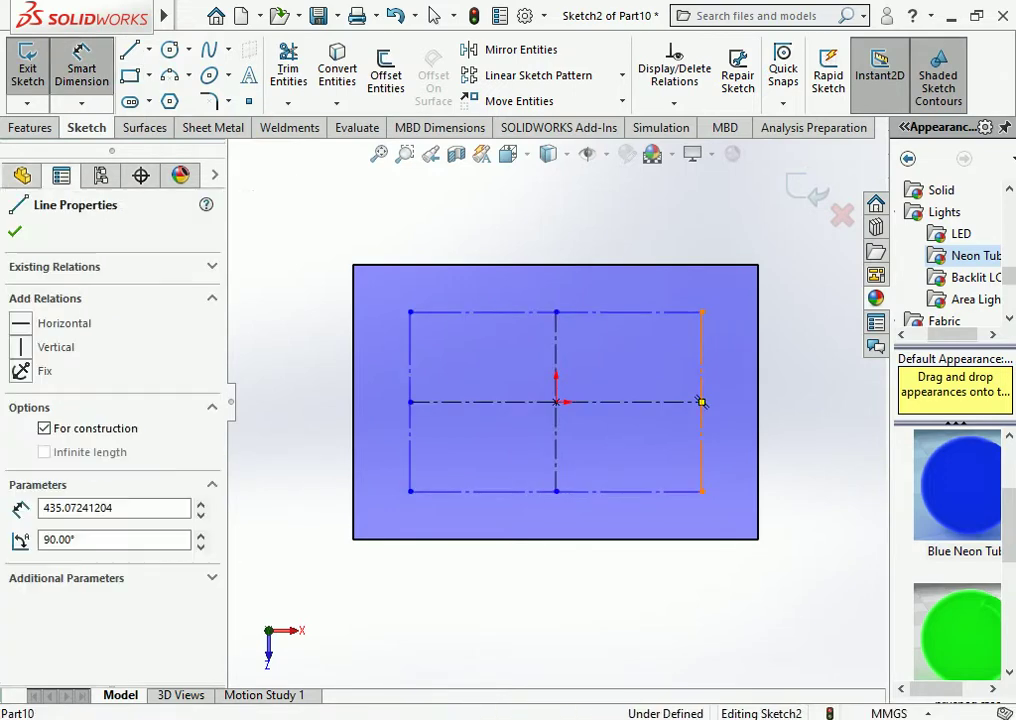
pyautogui.click(805, 400)
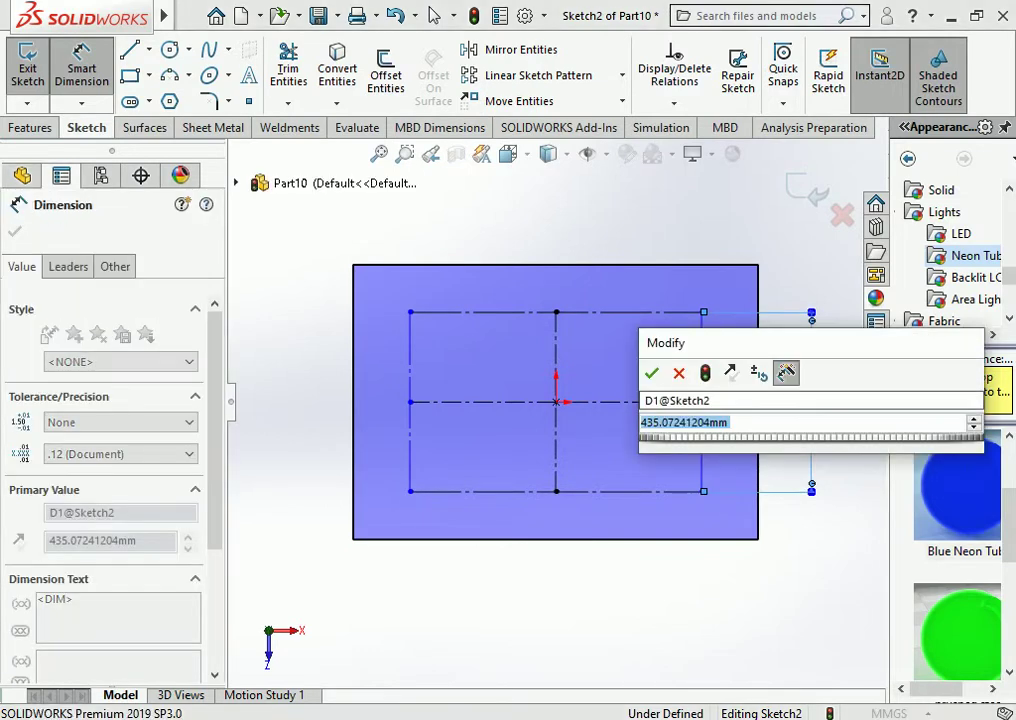
pyautogui.write('629')
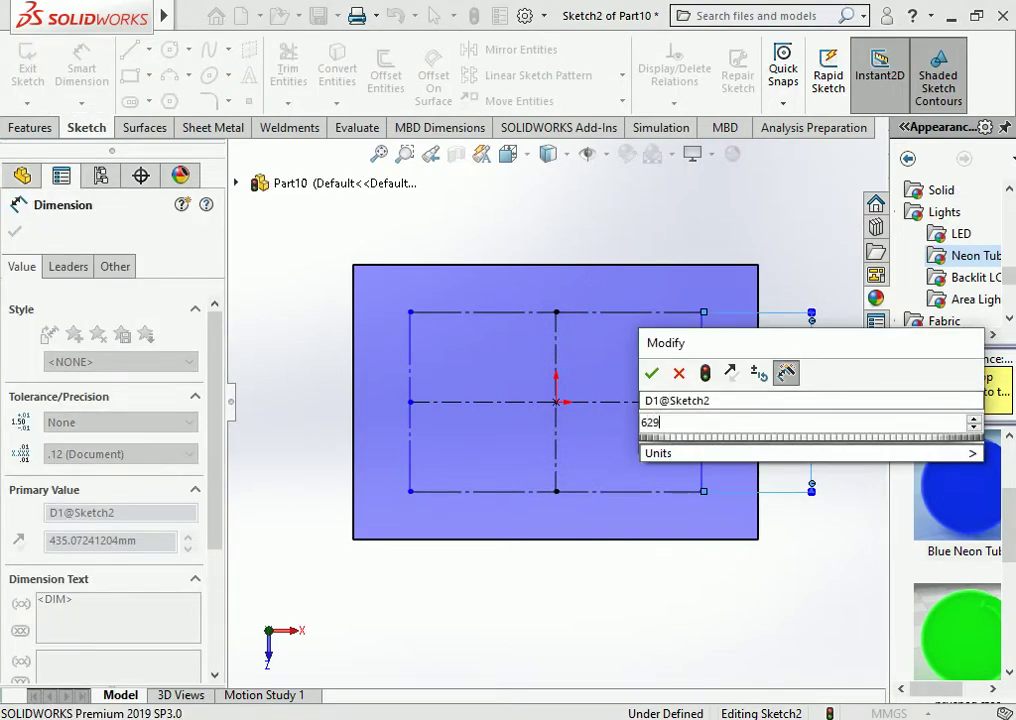
pyautogui.press('Return')
pyautogui.click(702, 565)
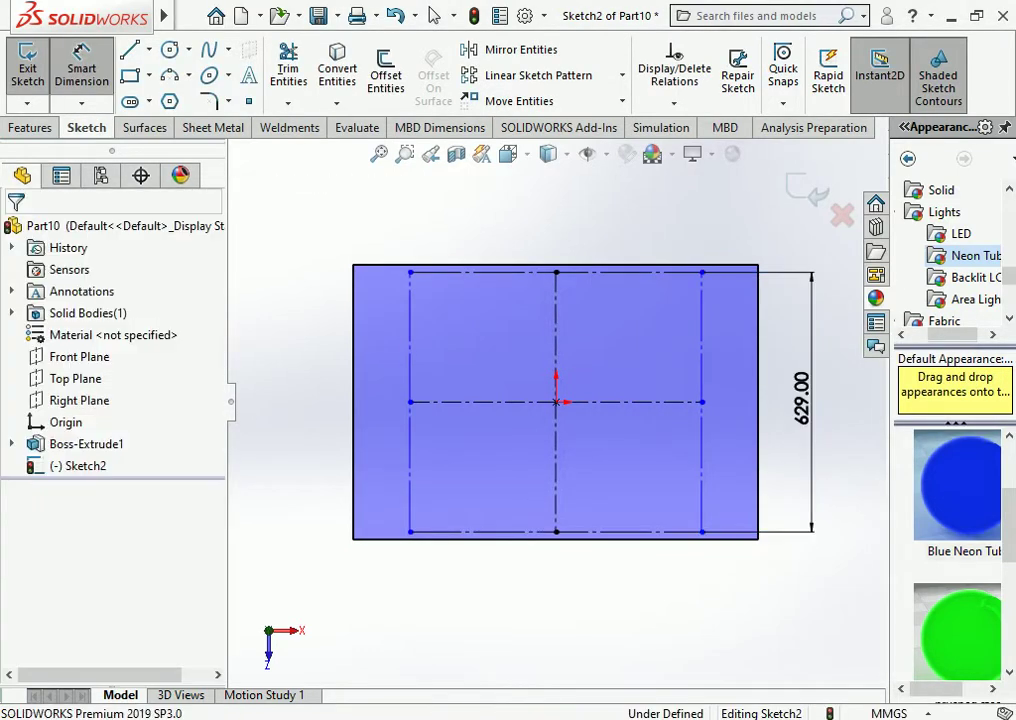
pyautogui.click(556, 531)
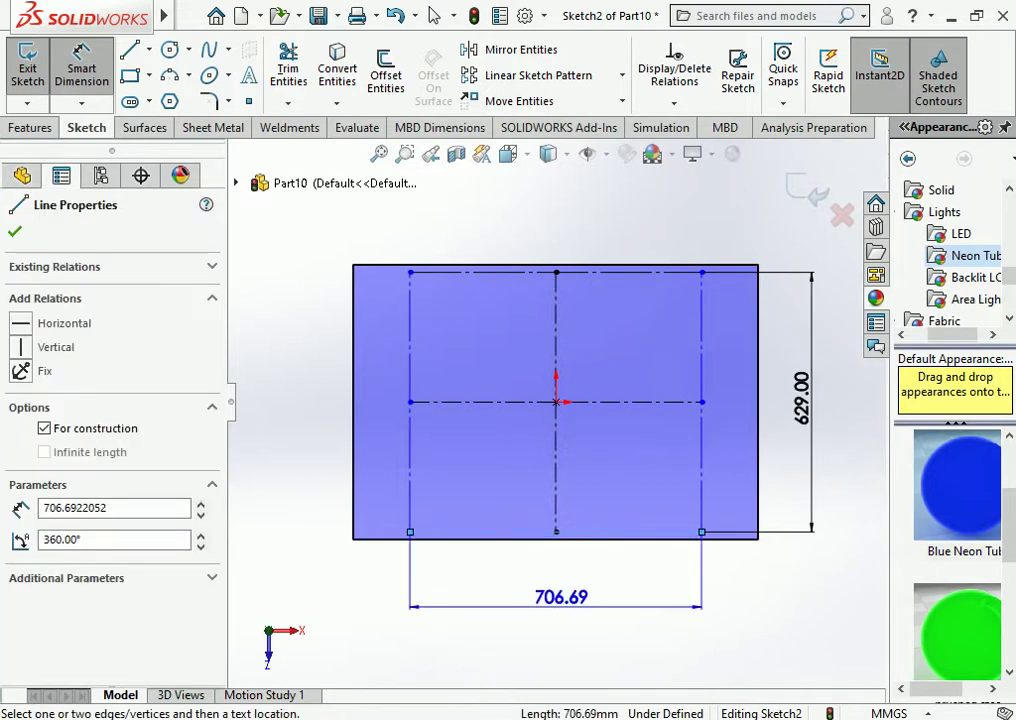
pyautogui.click(560, 590)
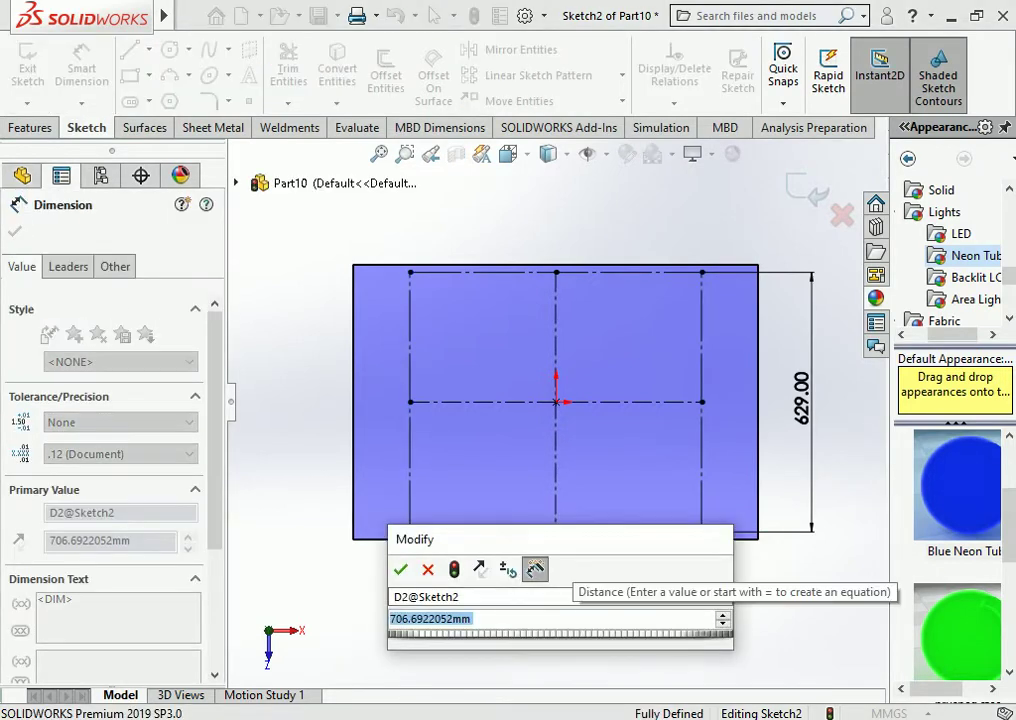
pyautogui.write('490')
pyautogui.press('Return')
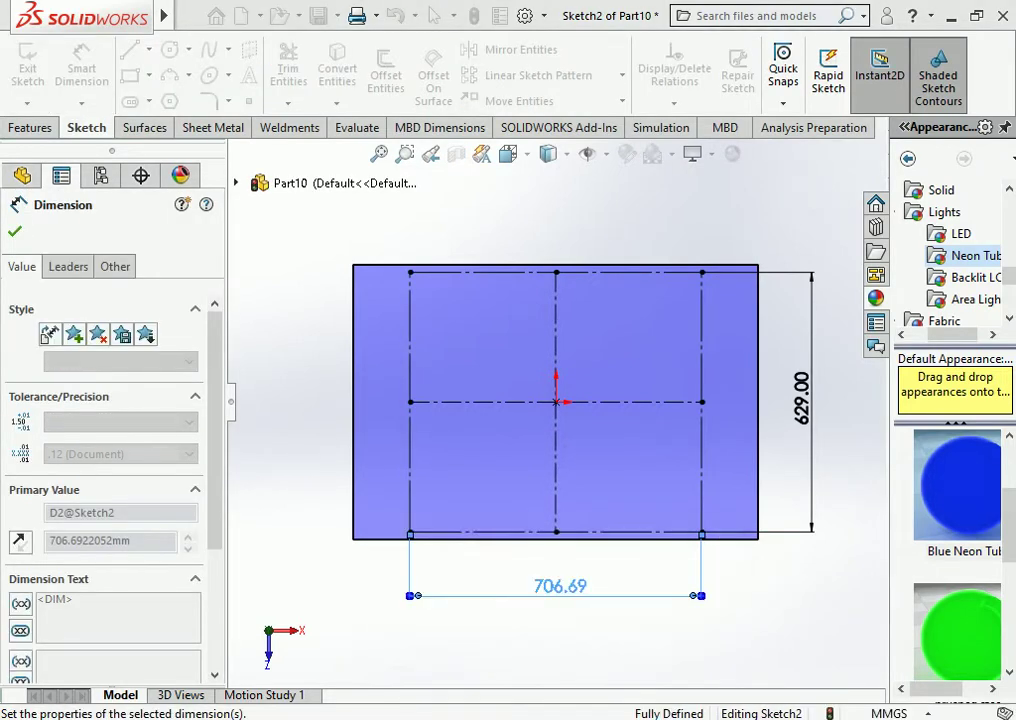
pyautogui.press('Escape')
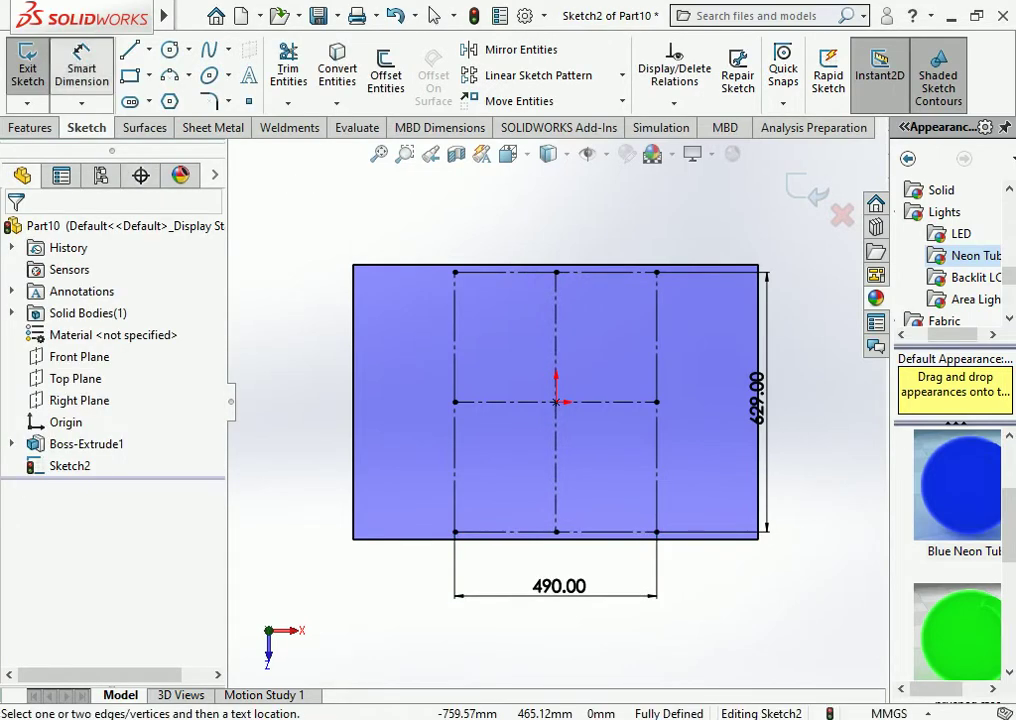
pyautogui.press('Escape')
# Draw a centerpoint slot on the rectangle's lower-right construction corner
pyautogui.click(130, 101)
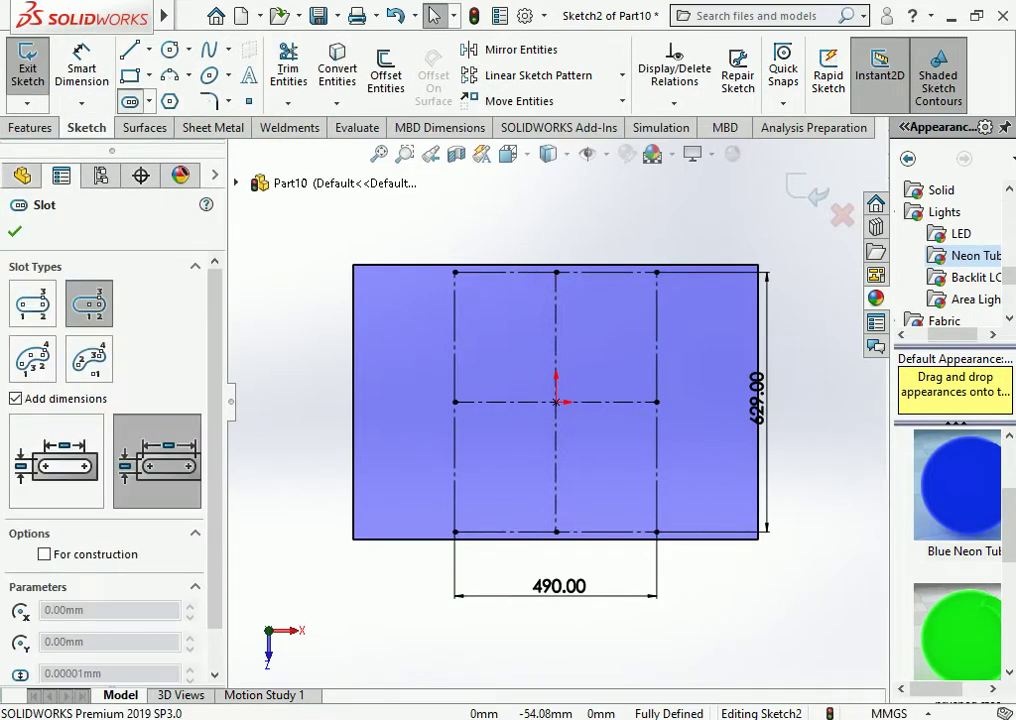
pyautogui.scroll(-3, 685, 552)
pyautogui.click(632, 515)
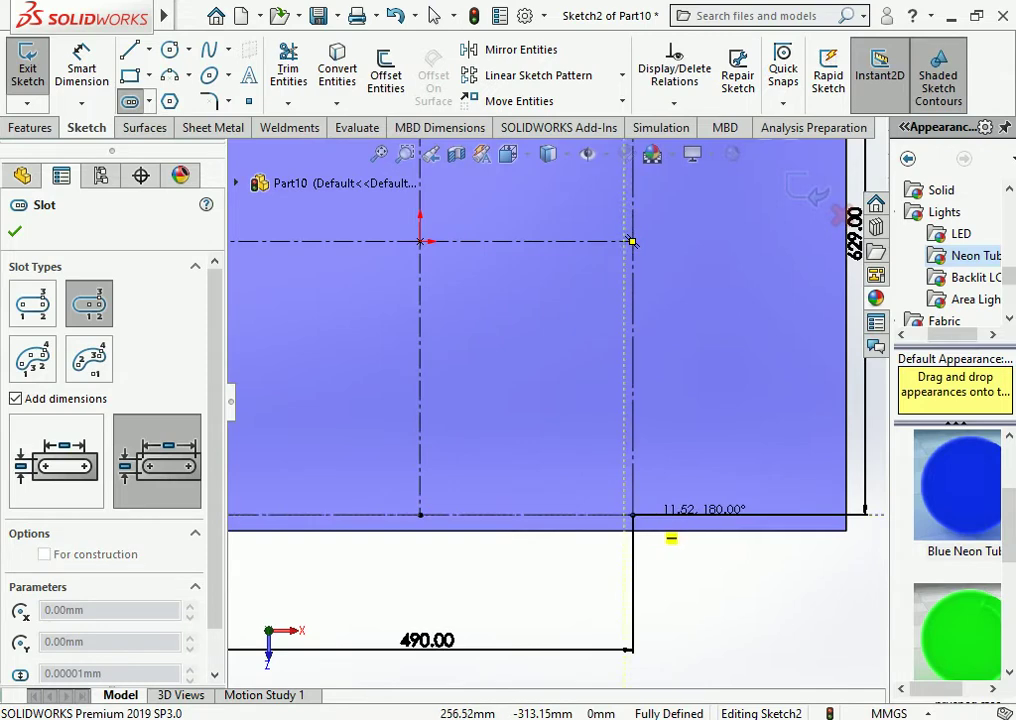
pyautogui.click(641, 515)
pyautogui.click(641, 519)
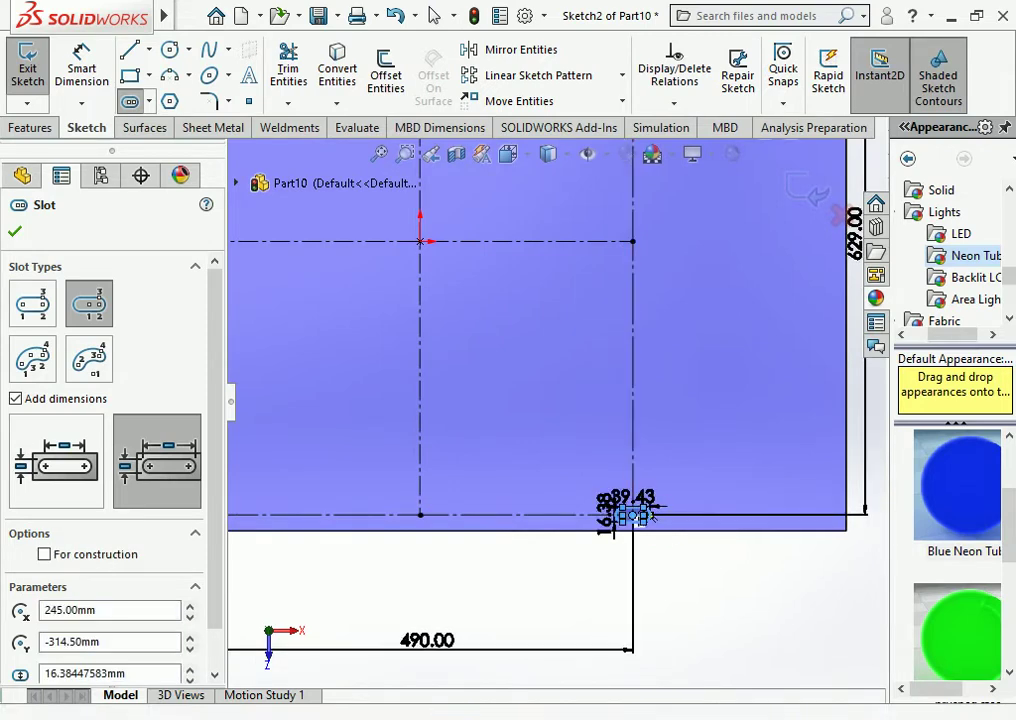
pyautogui.scroll(-3, 640, 530)
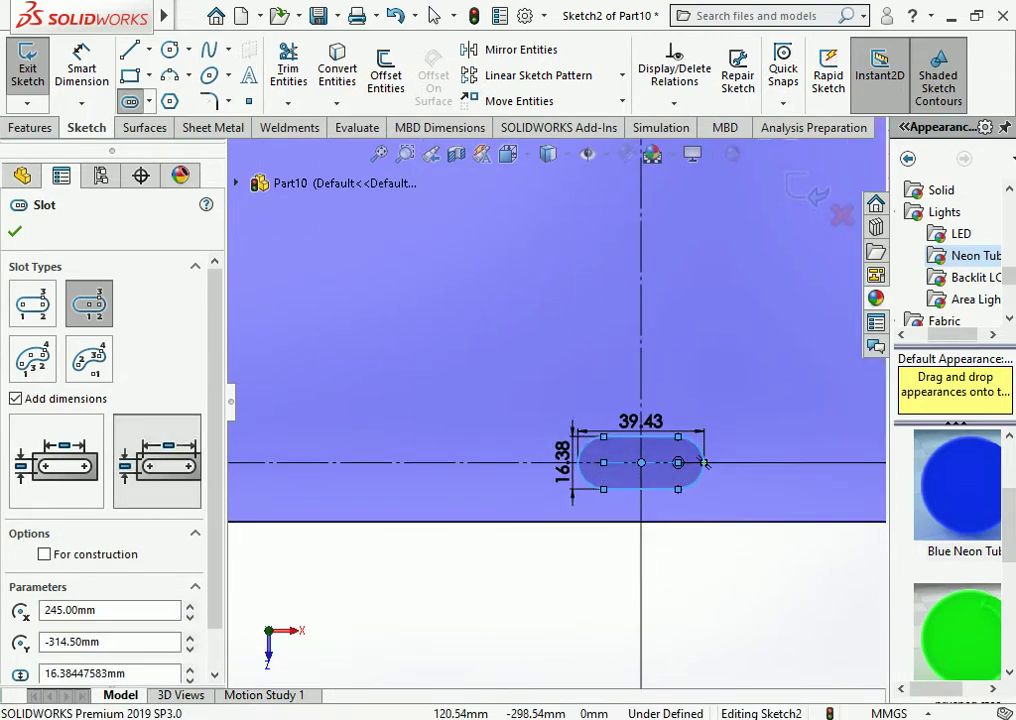
pyautogui.press('Escape')
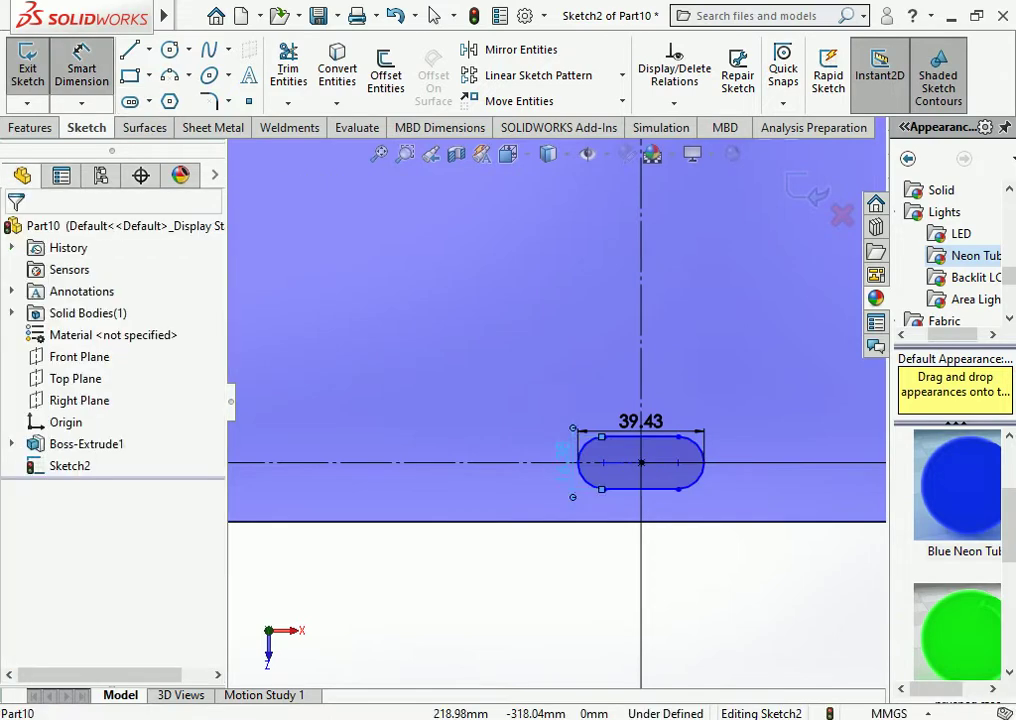
# Set the slot width to 7 mm and its length to 12 mm
pyautogui.doubleClick(562, 462)
pyautogui.write('7')
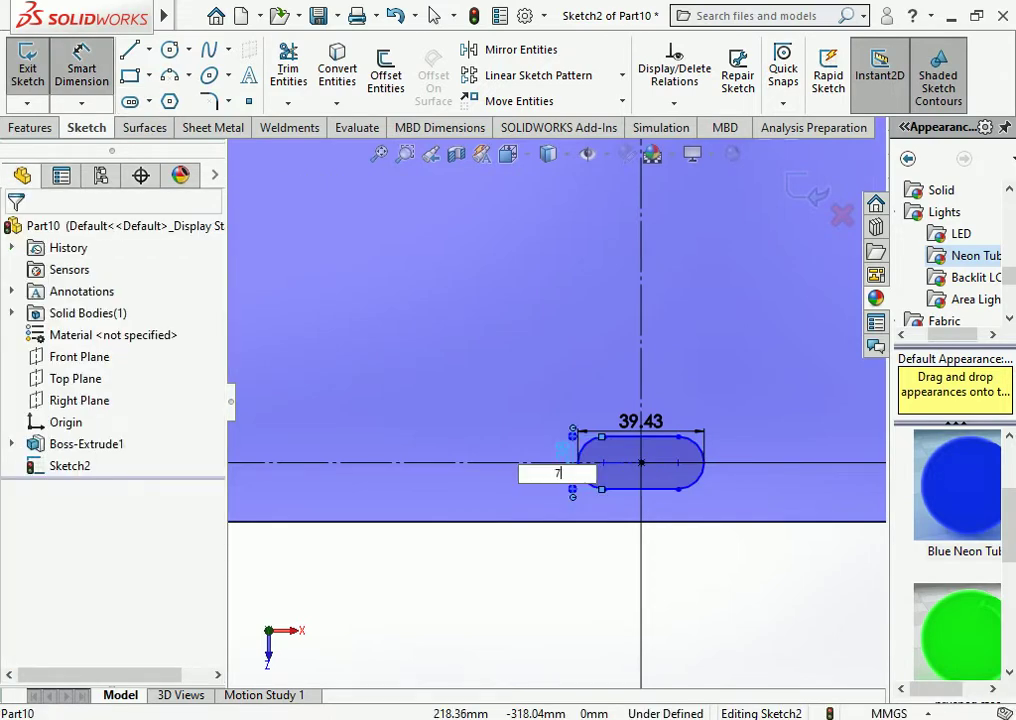
pyautogui.press('Return')
pyautogui.doubleClick(640, 421)
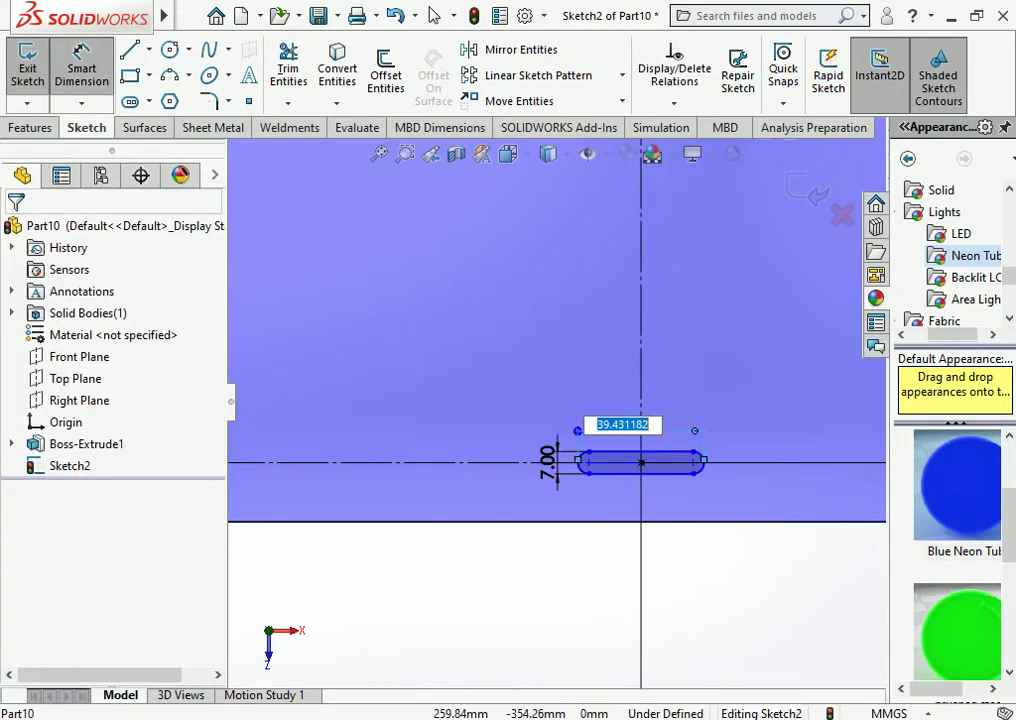
pyautogui.write('12')
pyautogui.press('Return')
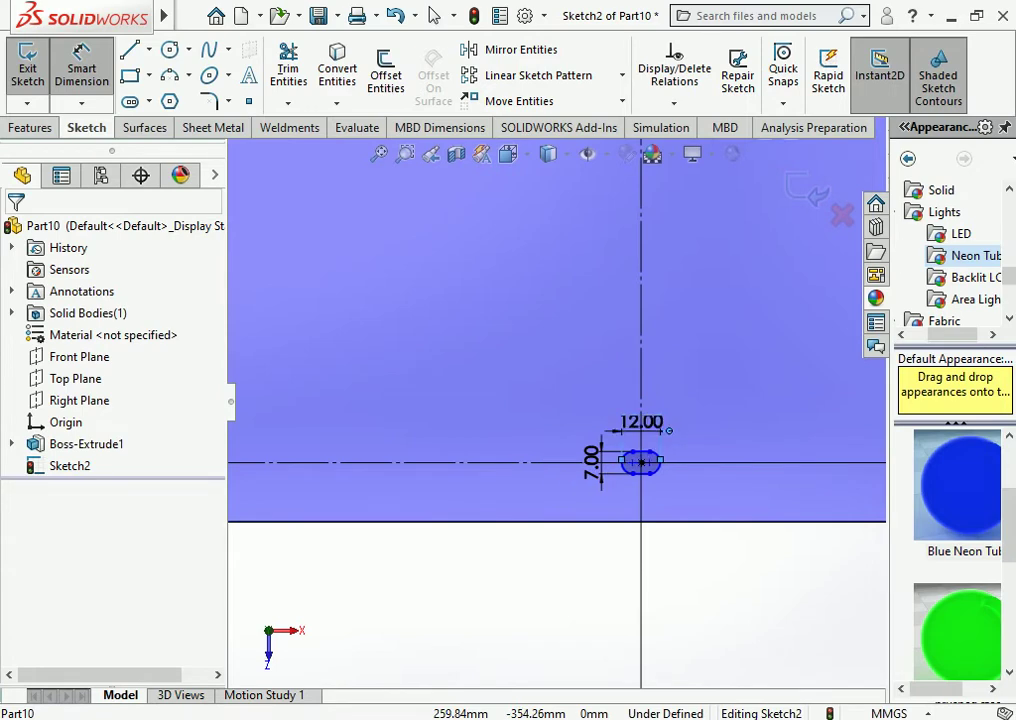
pyautogui.press('Escape')
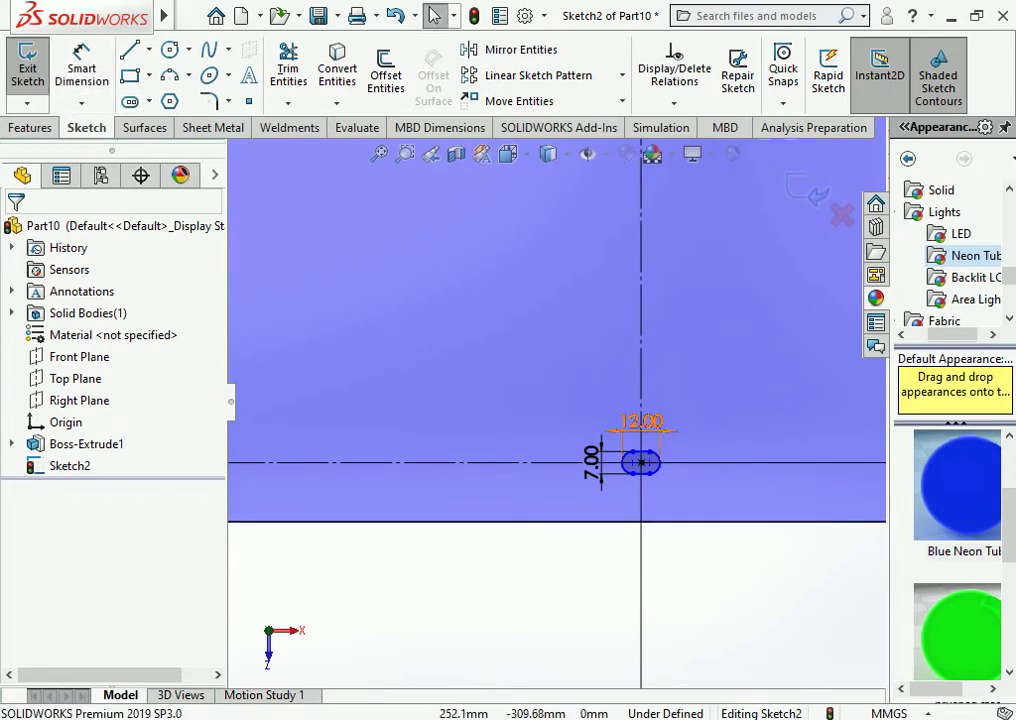
# Open the Copy Entities sketch command
pyautogui.scroll(-2, 659, 462)
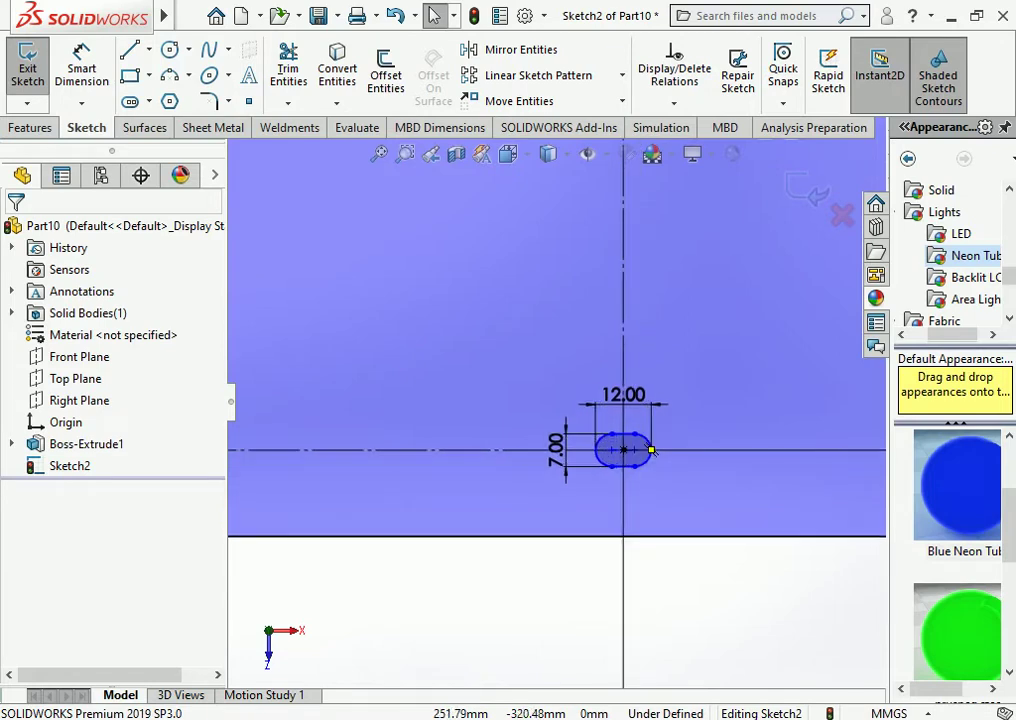
pyautogui.scroll(2, 567, 447)
pyautogui.scroll(2, 575, 425)
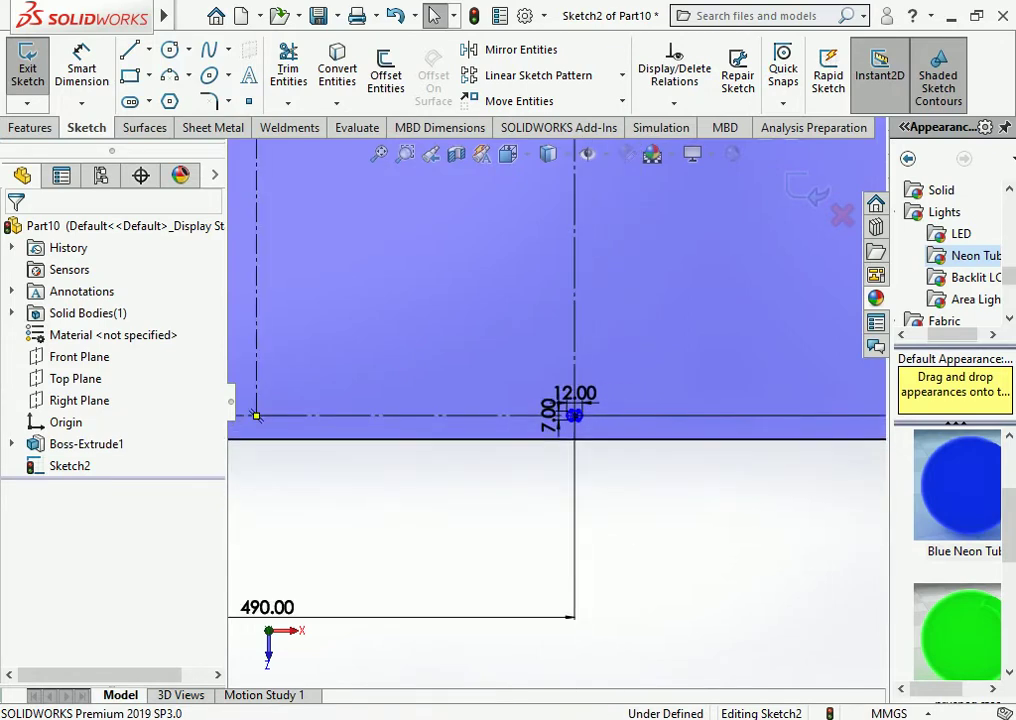
pyautogui.scroll(2, 560, 408)
pyautogui.scroll(3, 564, 408)
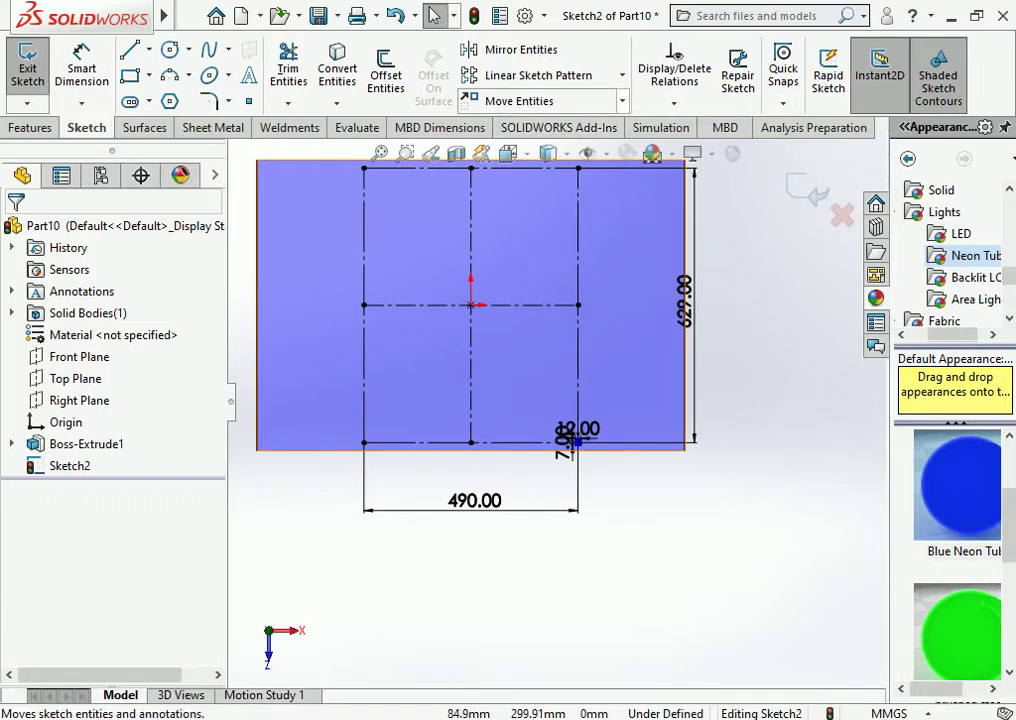
pyautogui.click(621, 101)
pyautogui.click(525, 150)
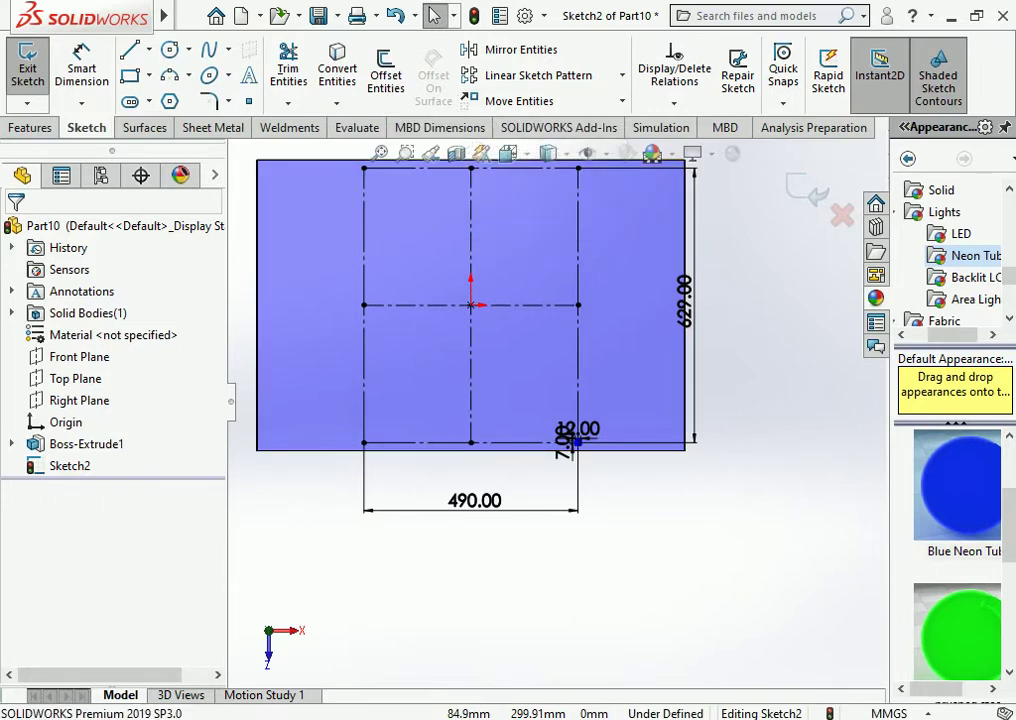
pyautogui.scroll(-5, 570, 450)
pyautogui.scroll(-3, 532, 492)
# Copy Slot1 from its centre to the top construction corner
pyautogui.click(533, 492)
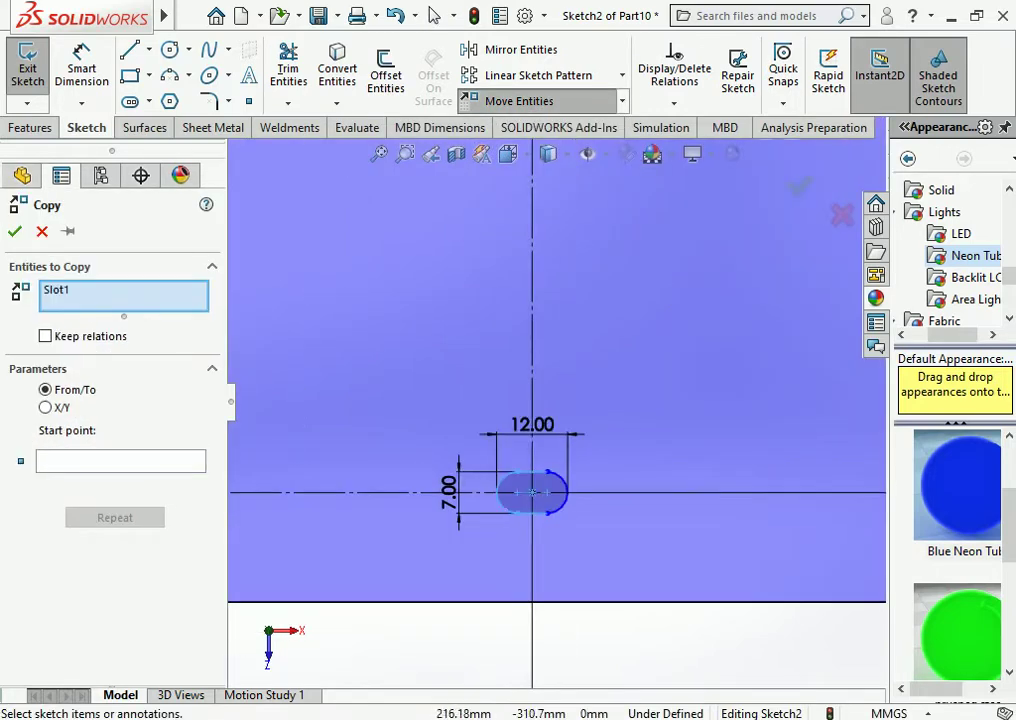
pyautogui.rightClick(533, 492)
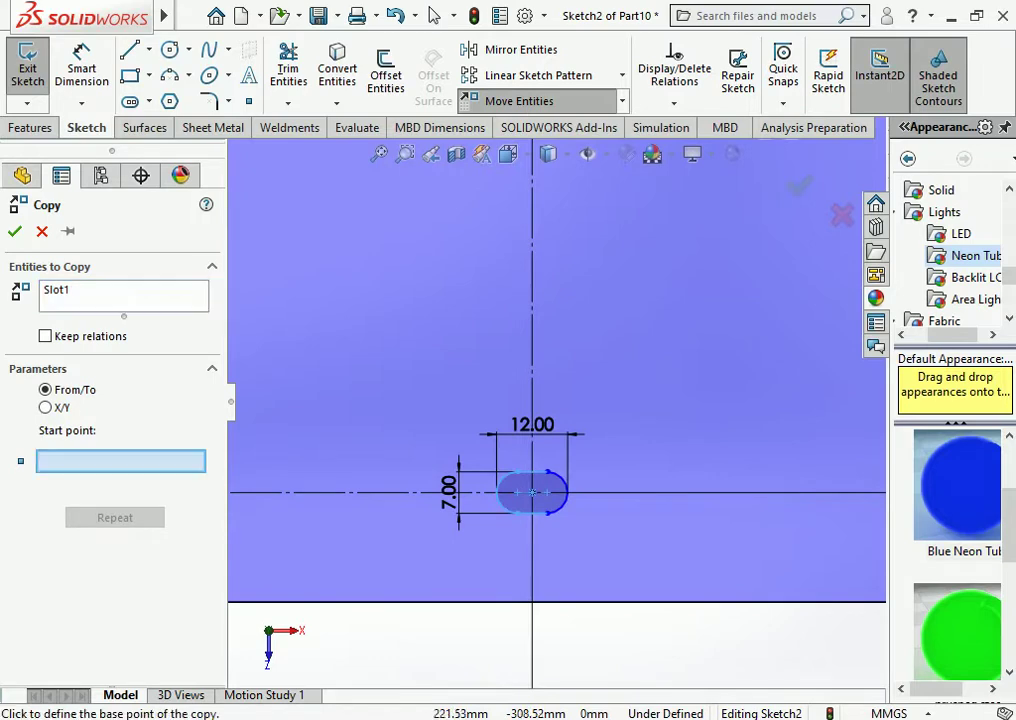
pyautogui.click(533, 492)
pyautogui.scroll(3, 529, 325)
pyautogui.scroll(3, 579, 275)
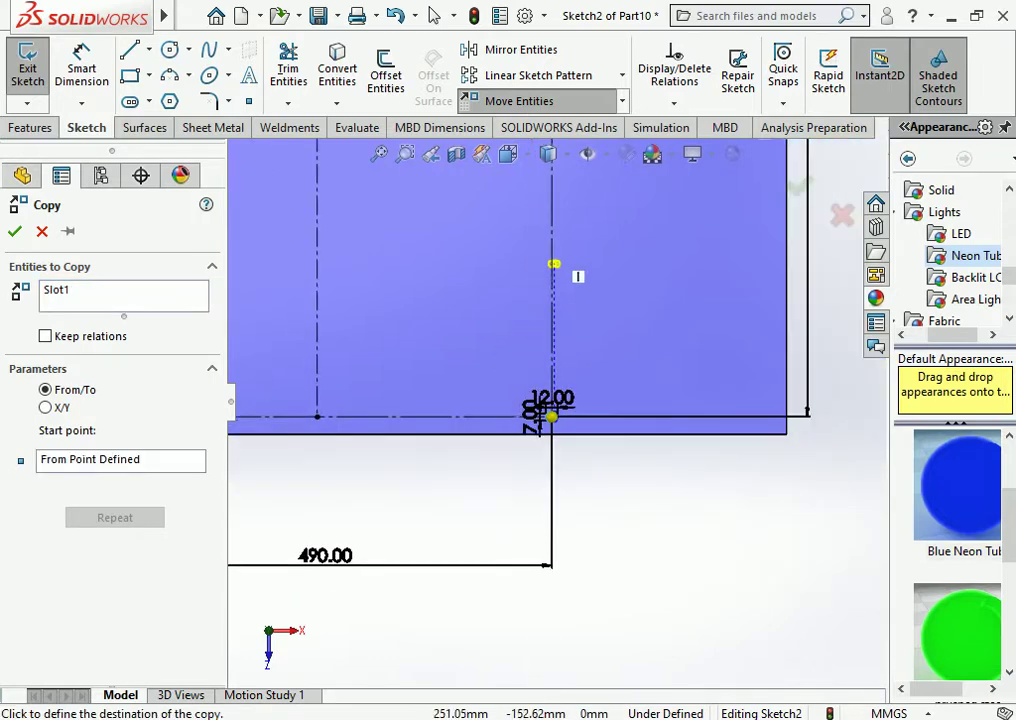
pyautogui.scroll(3, 554, 287)
pyautogui.scroll(-5, 572, 245)
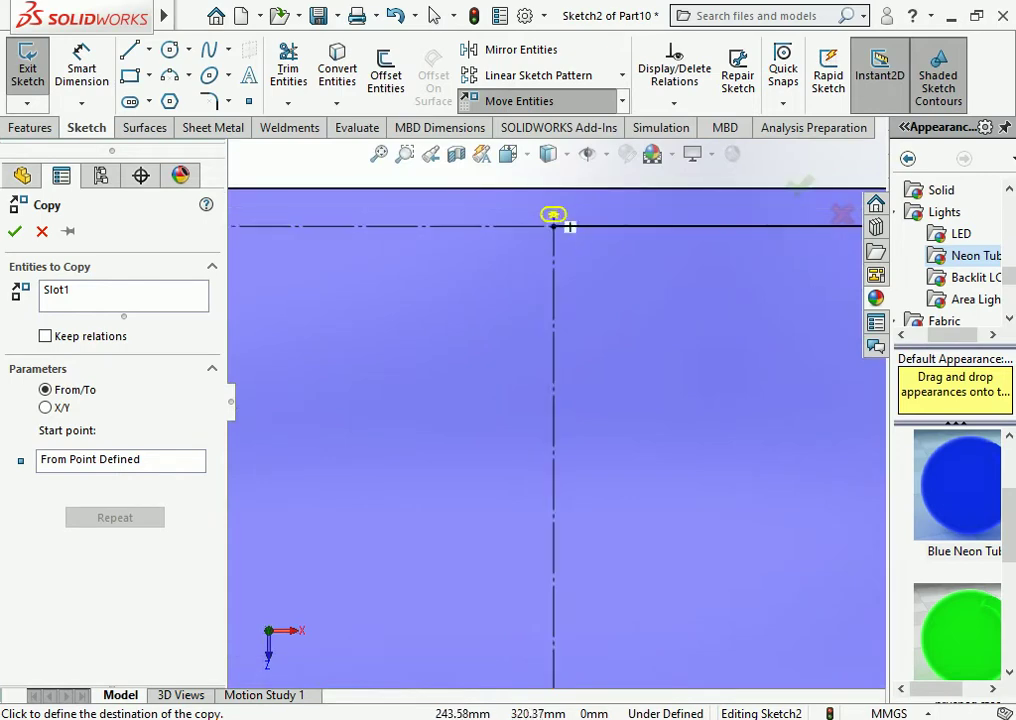
pyautogui.click(554, 227)
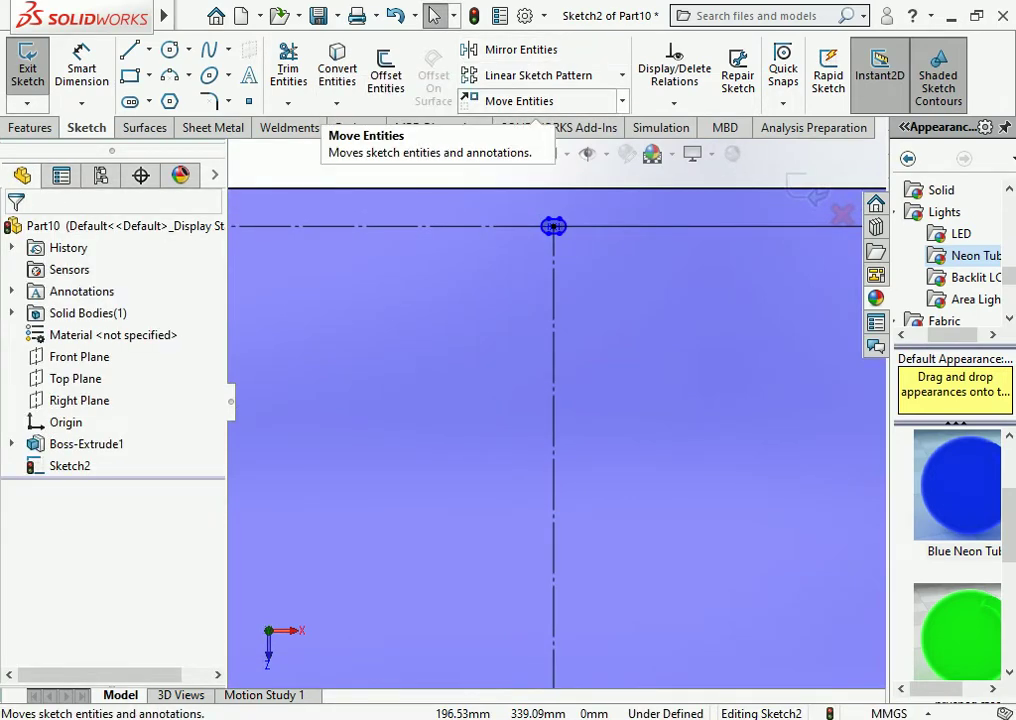
# Restart Copy Entities and select both the top and lower slots
pyautogui.click(519, 101)
pyautogui.click(622, 101)
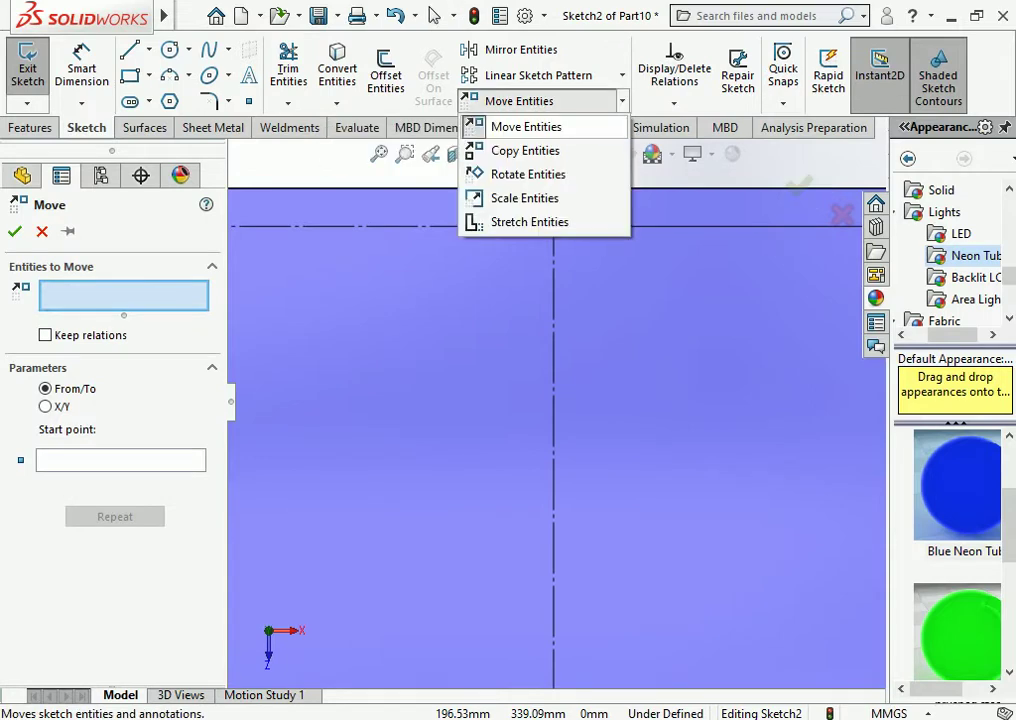
pyautogui.click(525, 150)
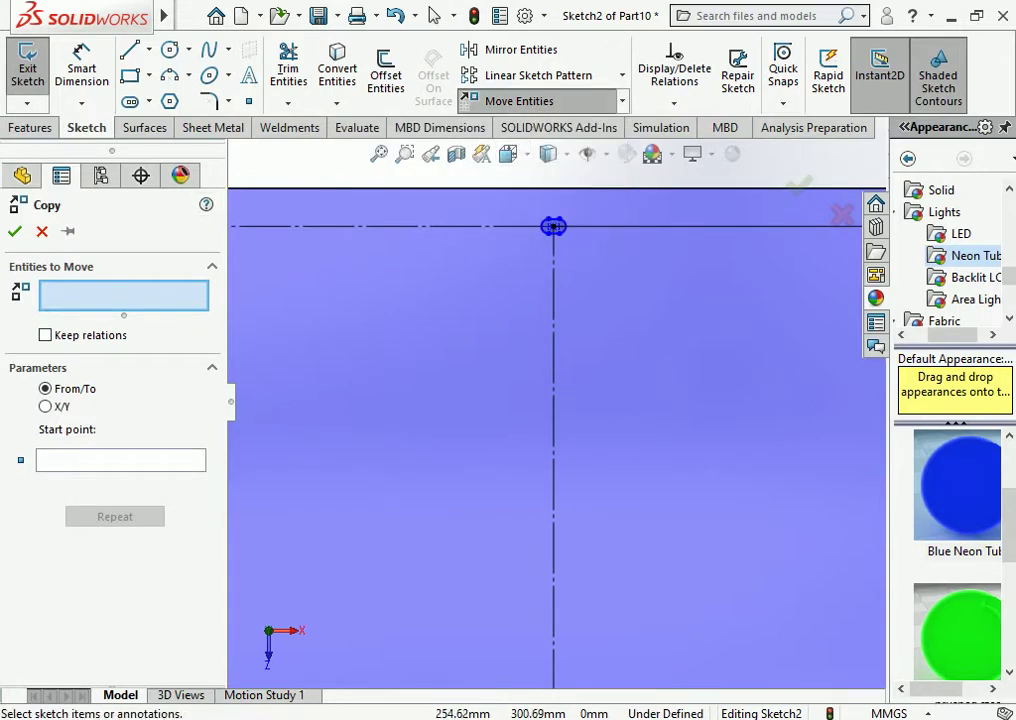
pyautogui.click(553, 226)
pyautogui.scroll(2, 556, 500)
pyautogui.scroll(3, 556, 500)
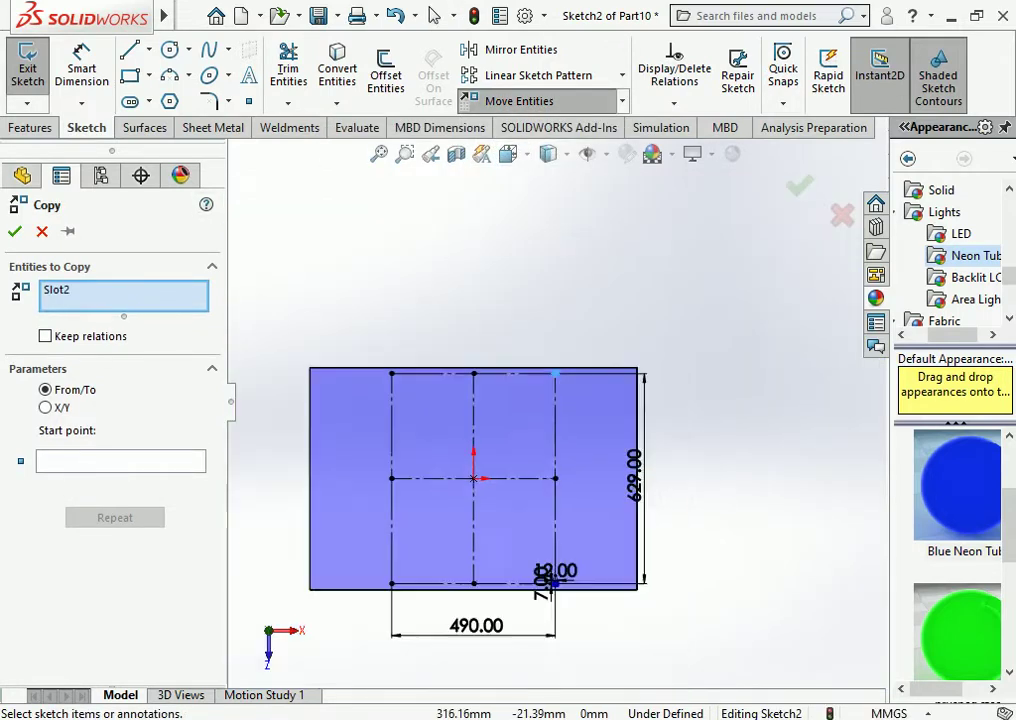
pyautogui.scroll(2, 556, 500)
pyautogui.scroll(-3, 553, 497)
pyautogui.scroll(-2, 553, 497)
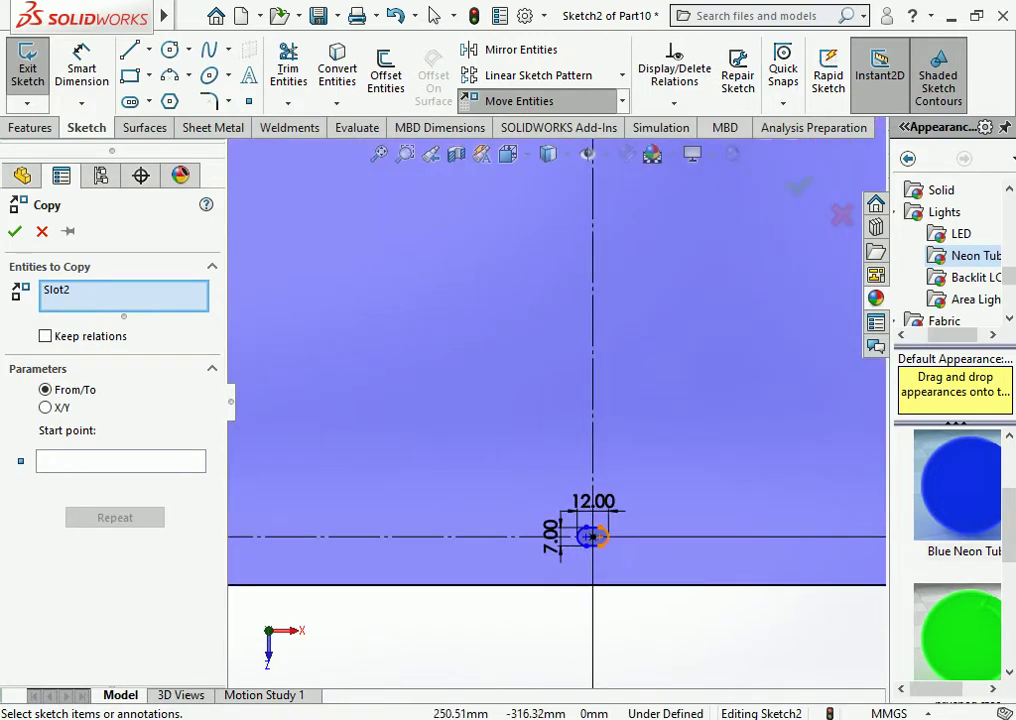
pyautogui.click(593, 537)
pyautogui.scroll(3, 590, 530)
pyautogui.scroll(2, 570, 445)
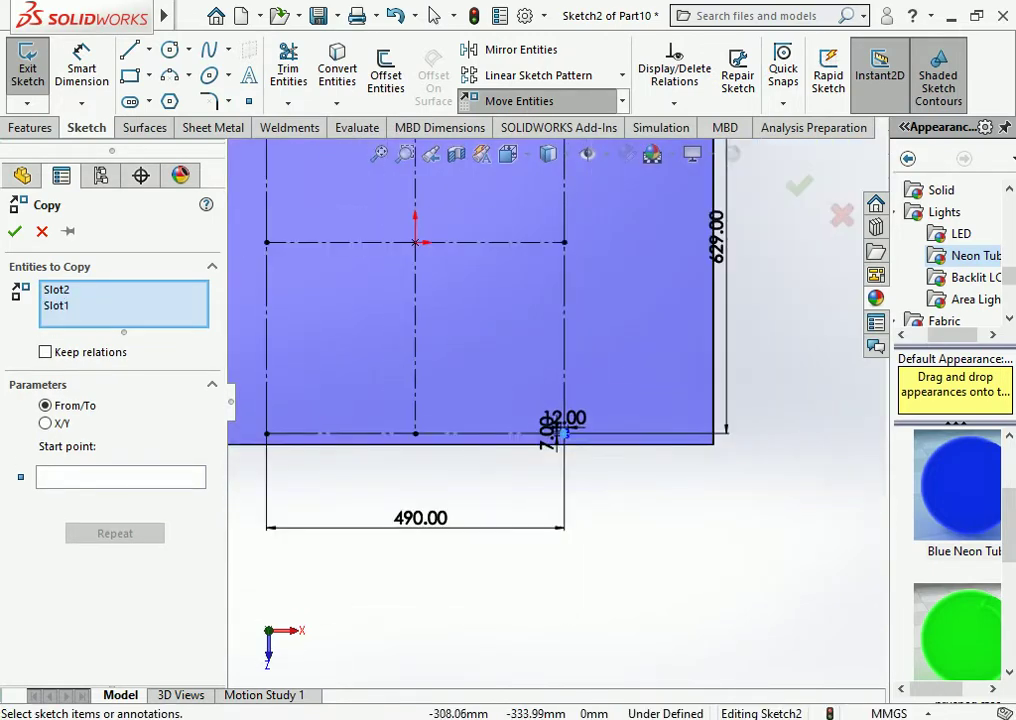
pyautogui.rightClick(415, 442)
# Copy both slots from the lower-right corner to the left construction corner
pyautogui.scroll(-2, 579, 436)
pyautogui.scroll(-3, 576, 420)
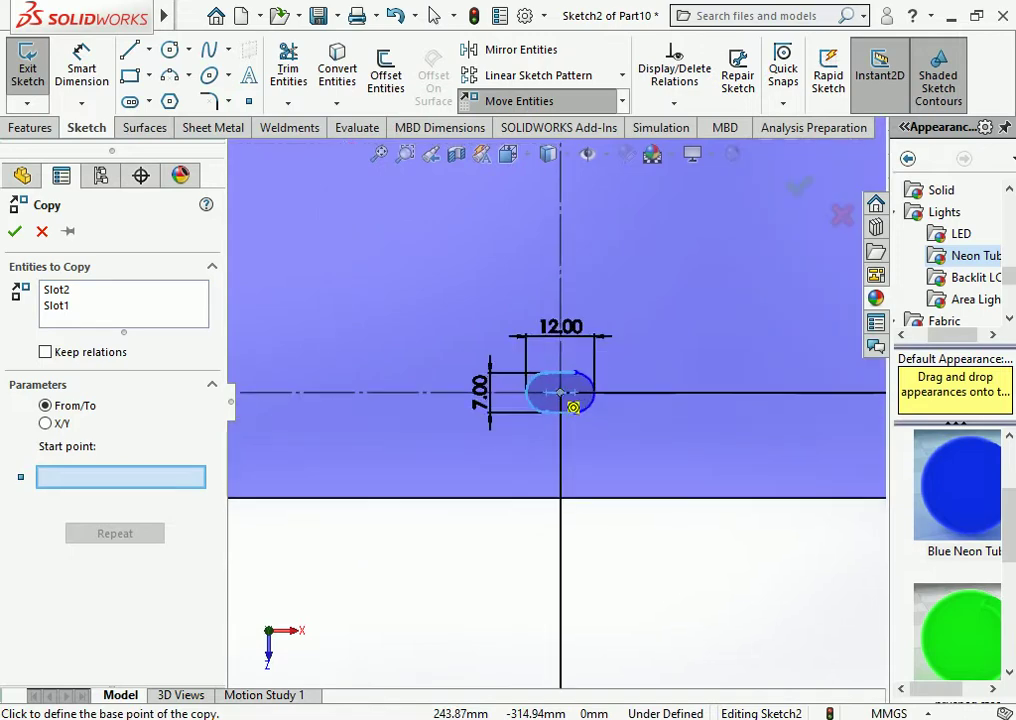
pyautogui.click(576, 406)
pyautogui.scroll(2, 590, 398)
pyautogui.scroll(2, 540, 396)
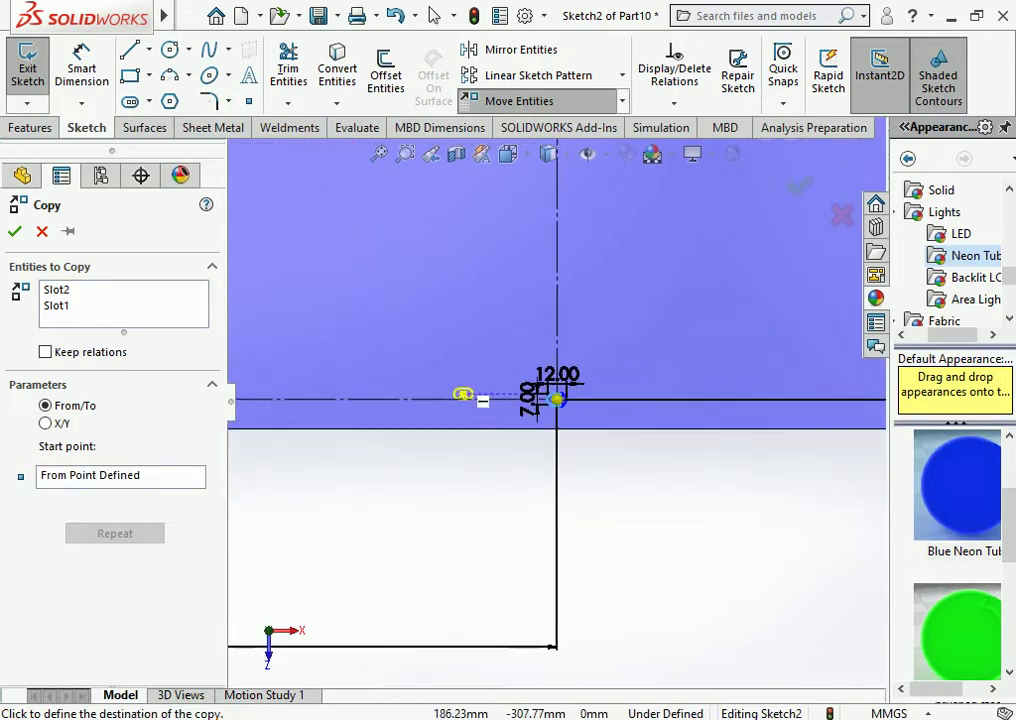
pyautogui.scroll(3, 463, 394)
pyautogui.scroll(-4, 375, 403)
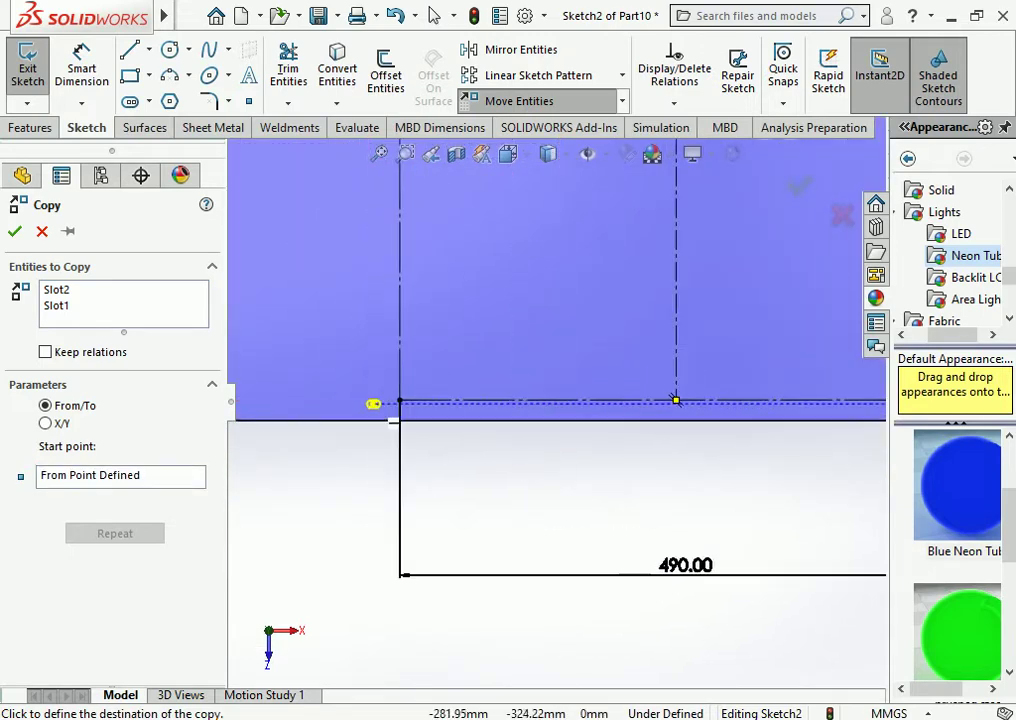
pyautogui.scroll(-2, 375, 403)
pyautogui.click(435, 394)
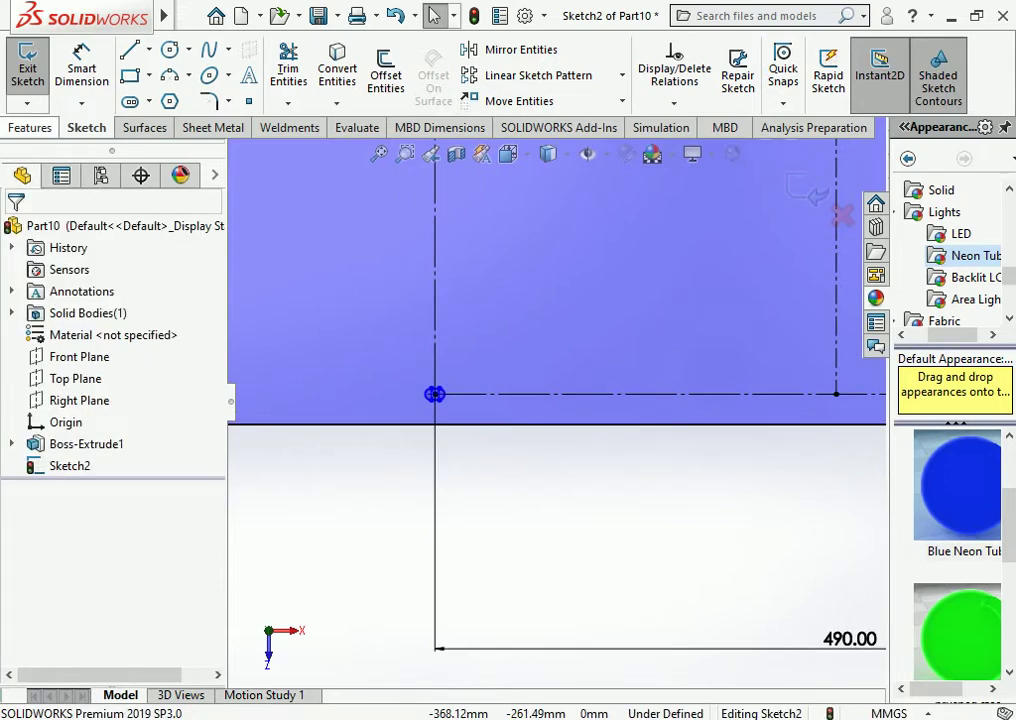
# Cut the four slots Through All as Cut-Extrude1
pyautogui.click(30, 127)
pyautogui.click(294, 70)
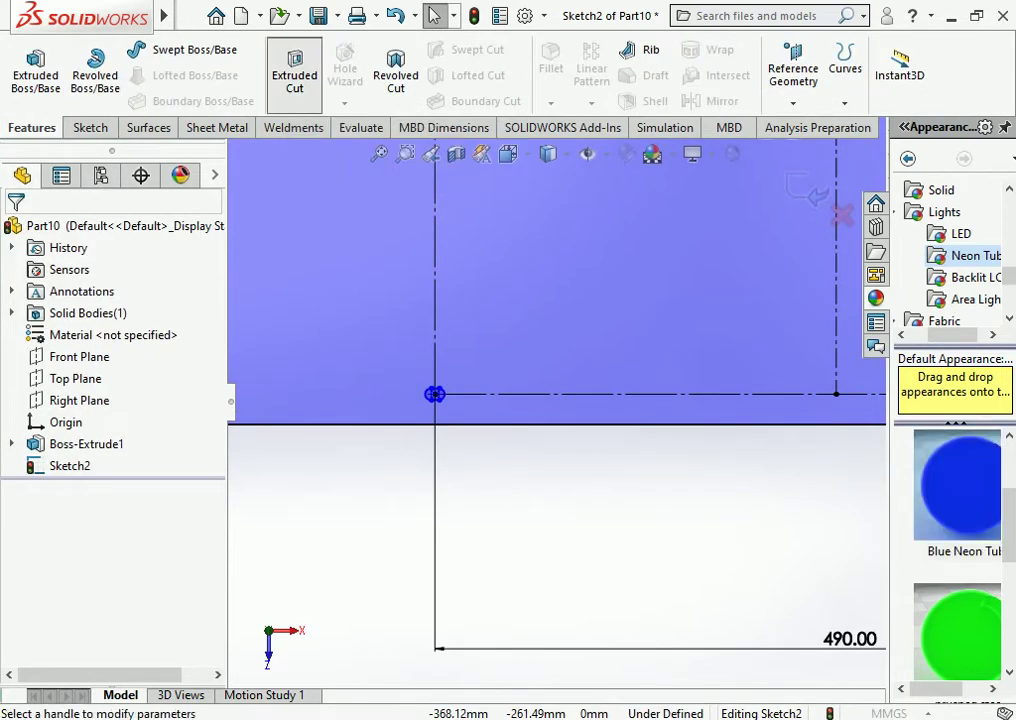
pyautogui.click(120, 350)
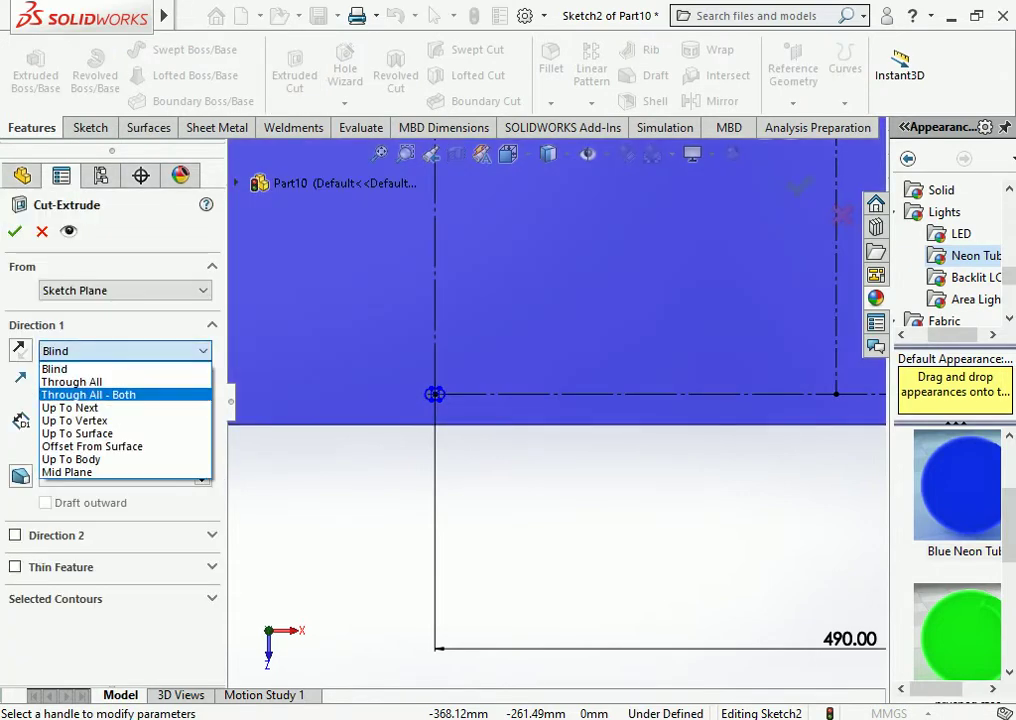
pyautogui.click(71, 381)
pyautogui.press('Return')
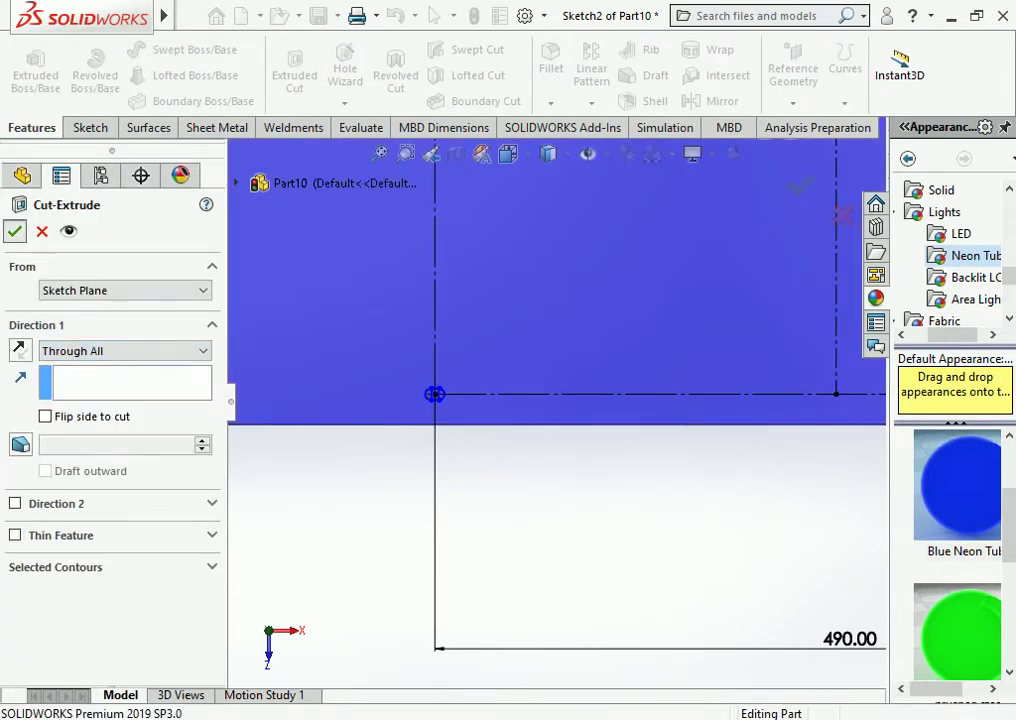
pyautogui.scroll(3, 550, 390)
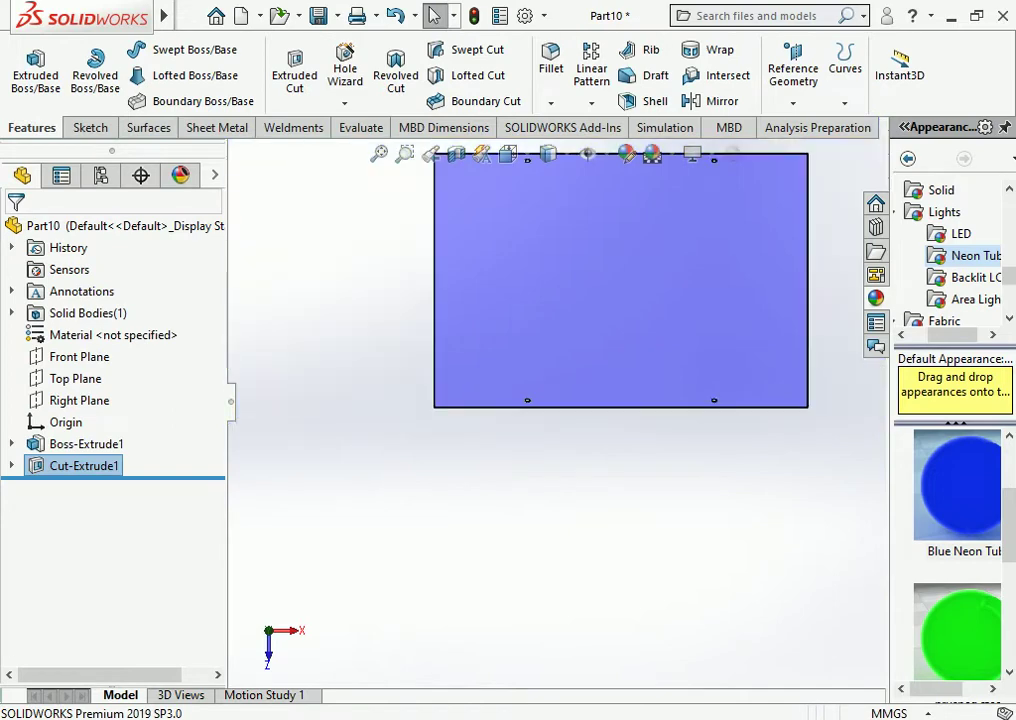
pyautogui.scroll(3, 550, 390)
pyautogui.scroll(-2, 550, 390)
pyautogui.scroll(-2, 550, 390)
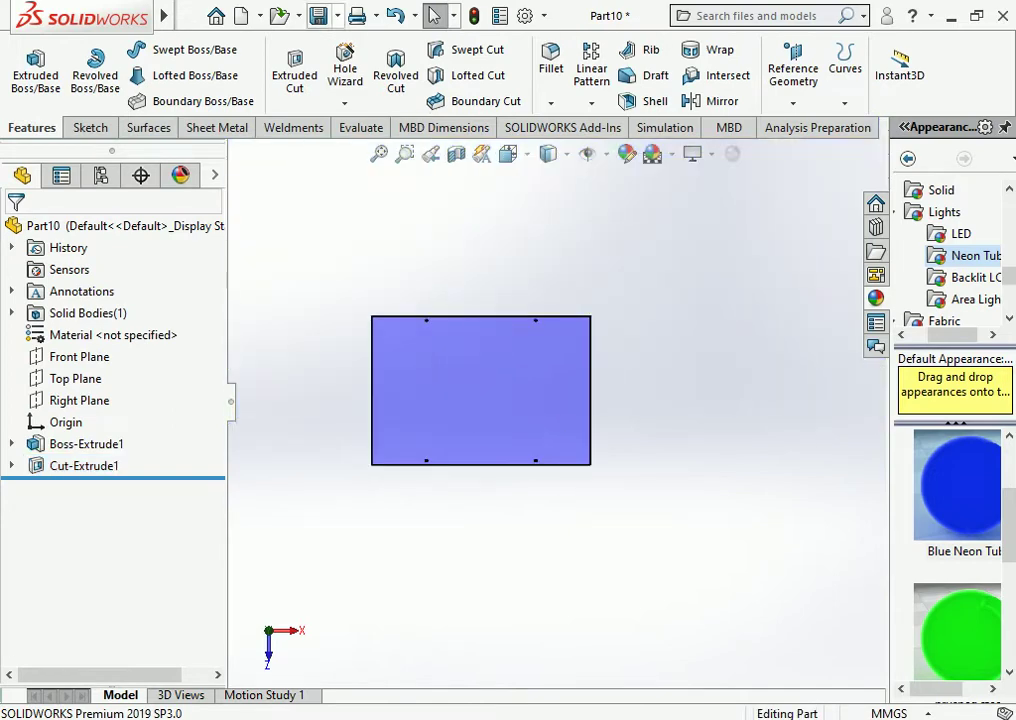
# Save the part as PANEL in the 6M SOLAR POLE folder
pyautogui.hotkey('ctrl', 's')
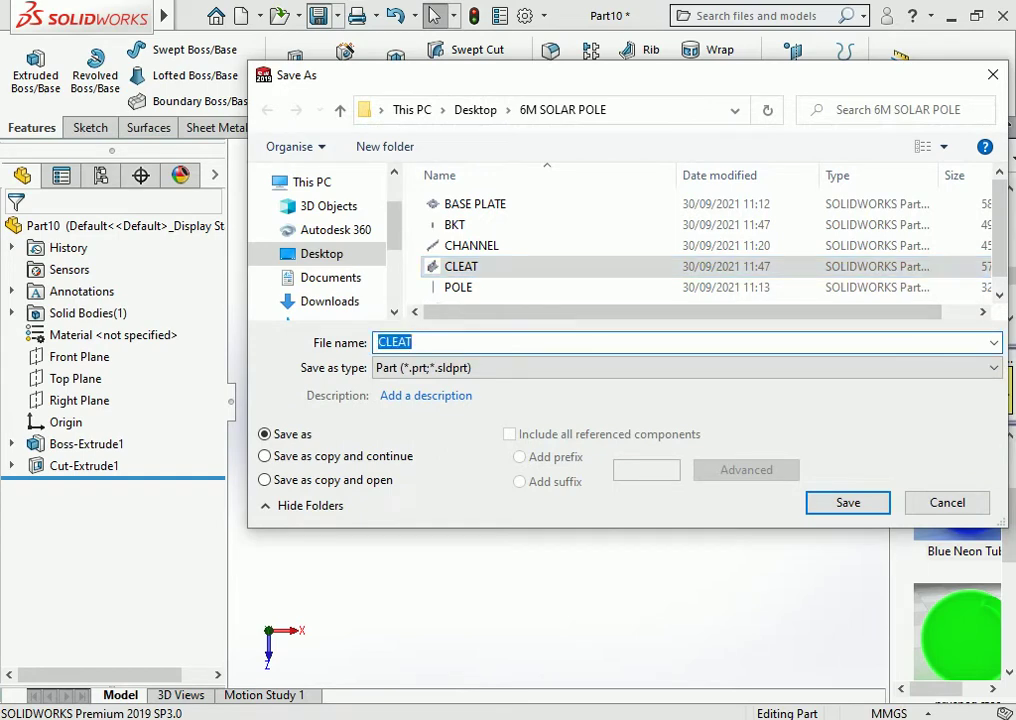
pyautogui.write('PANEL')
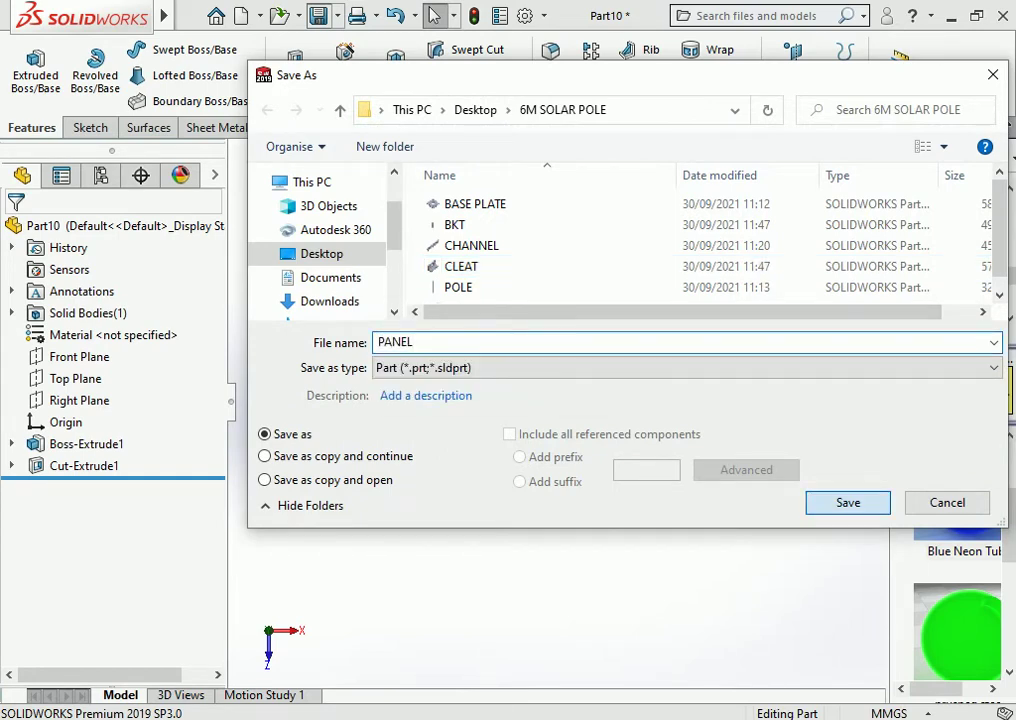
pyautogui.press('Return')
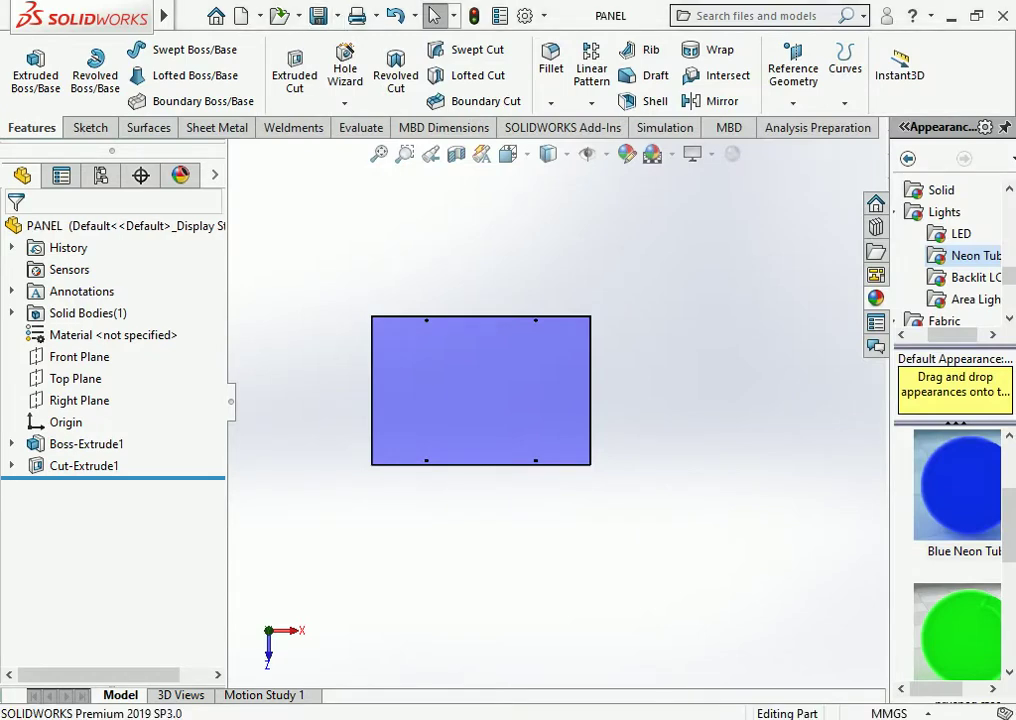
# In BKT.AS, insert the PANEL part using the All Files filter
pyautogui.hotkey('ctrl', 'Tab')
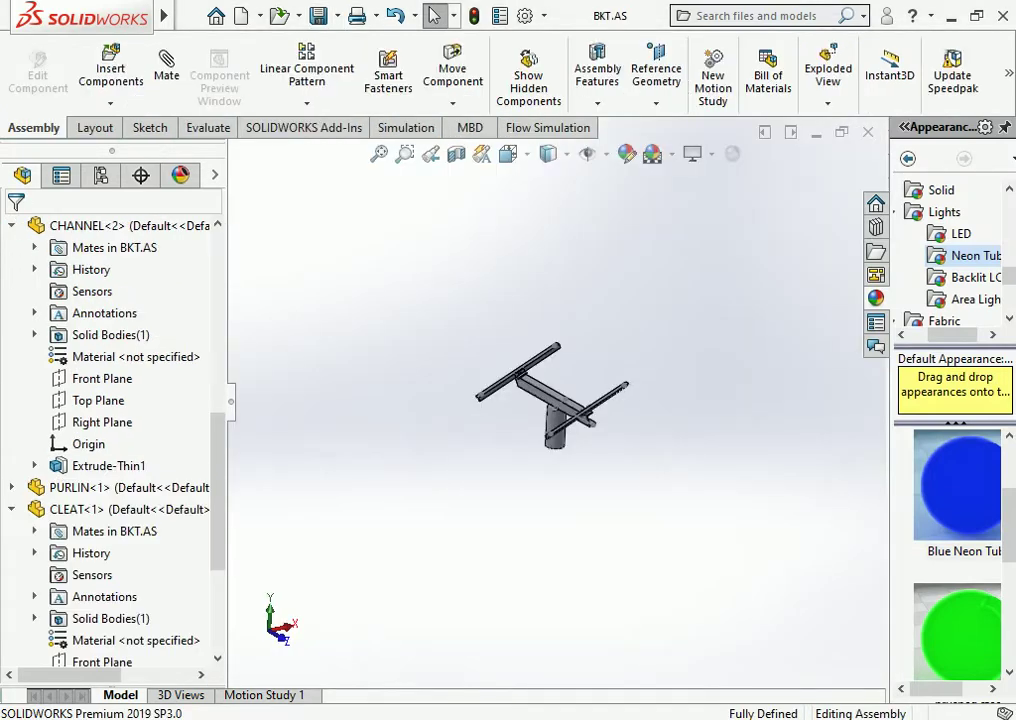
pyautogui.click(111, 70)
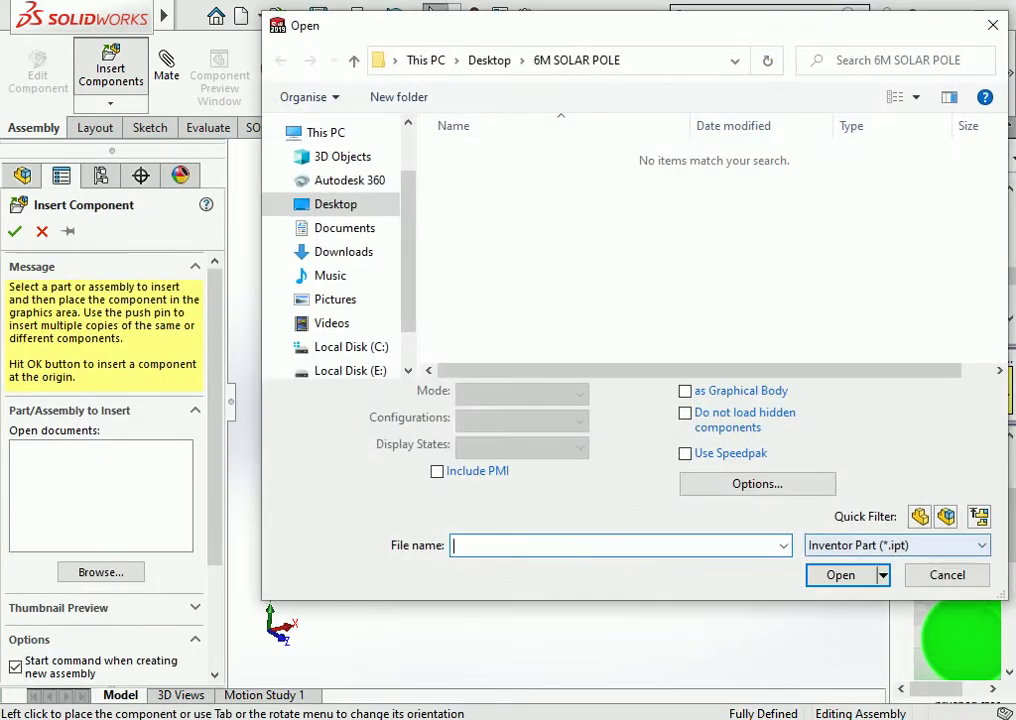
pyautogui.click(897, 545)
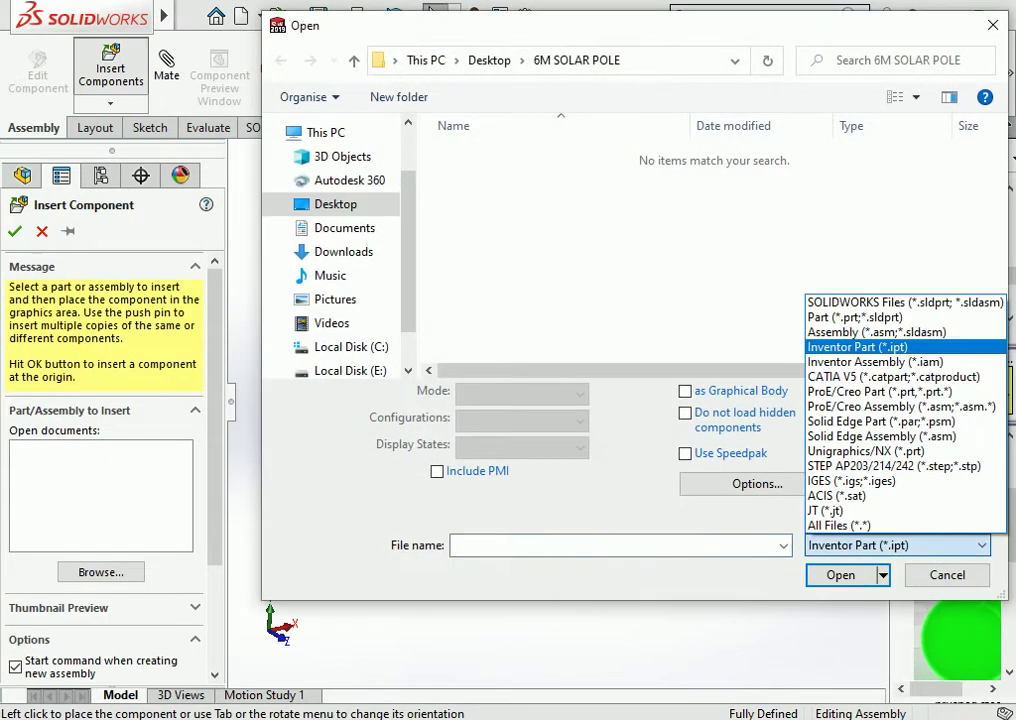
pyautogui.click(790, 525)
pyautogui.click(475, 258)
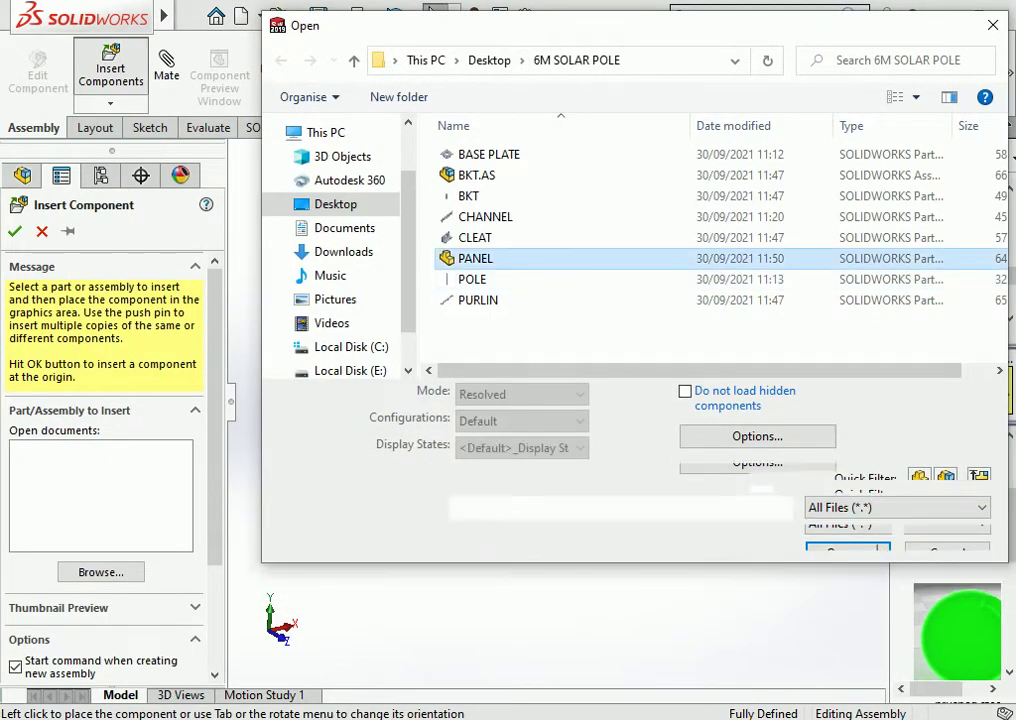
pyautogui.press('Return')
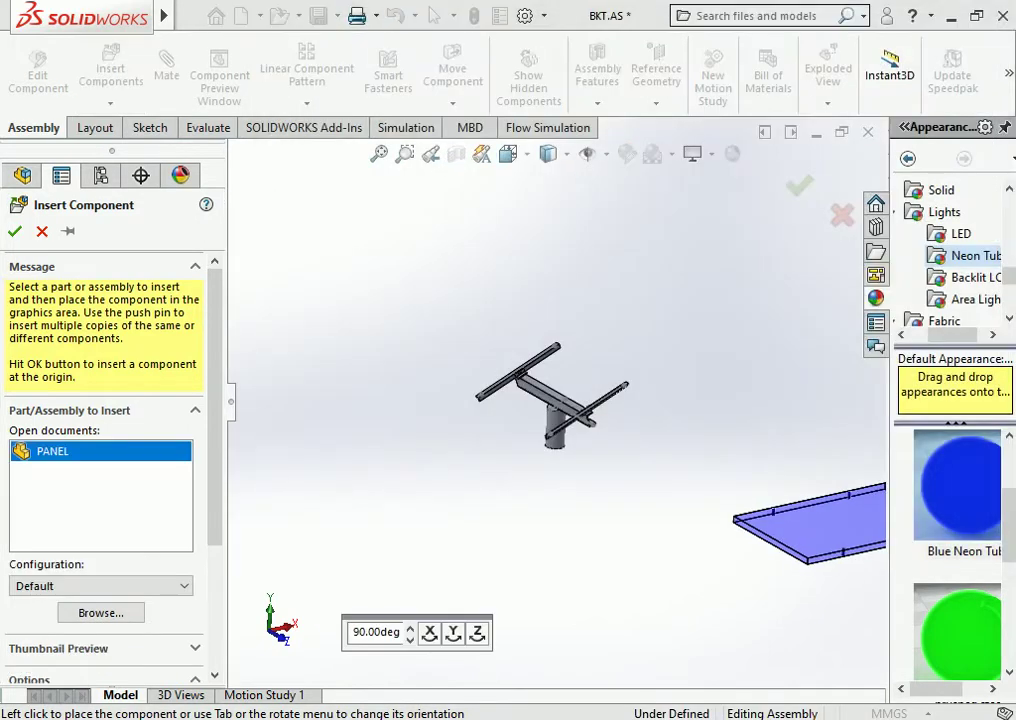
pyautogui.click(14, 231)
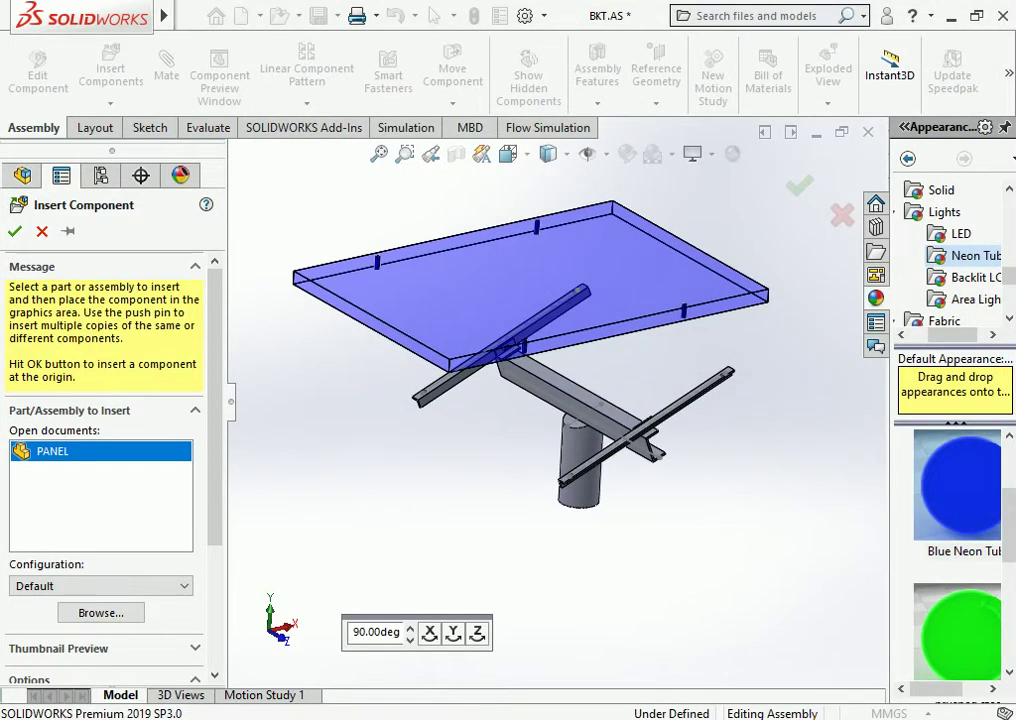
# Mate the panel face coincident with the purlin edge, then open PANEL separately
pyautogui.click(380, 310)
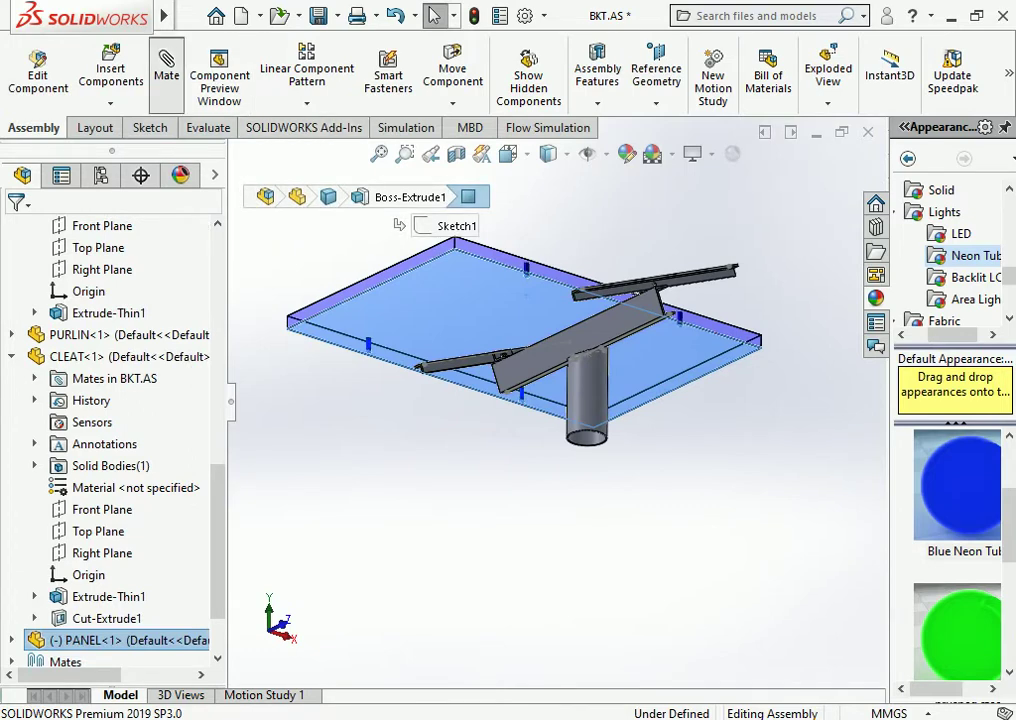
pyautogui.click(166, 68)
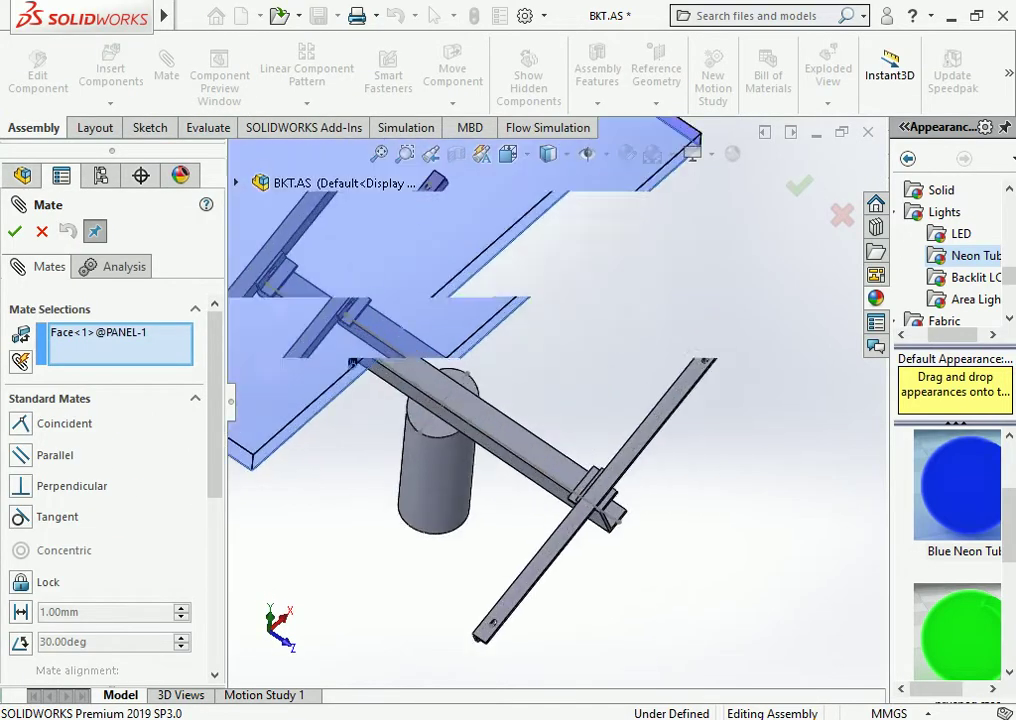
pyautogui.click(545, 552)
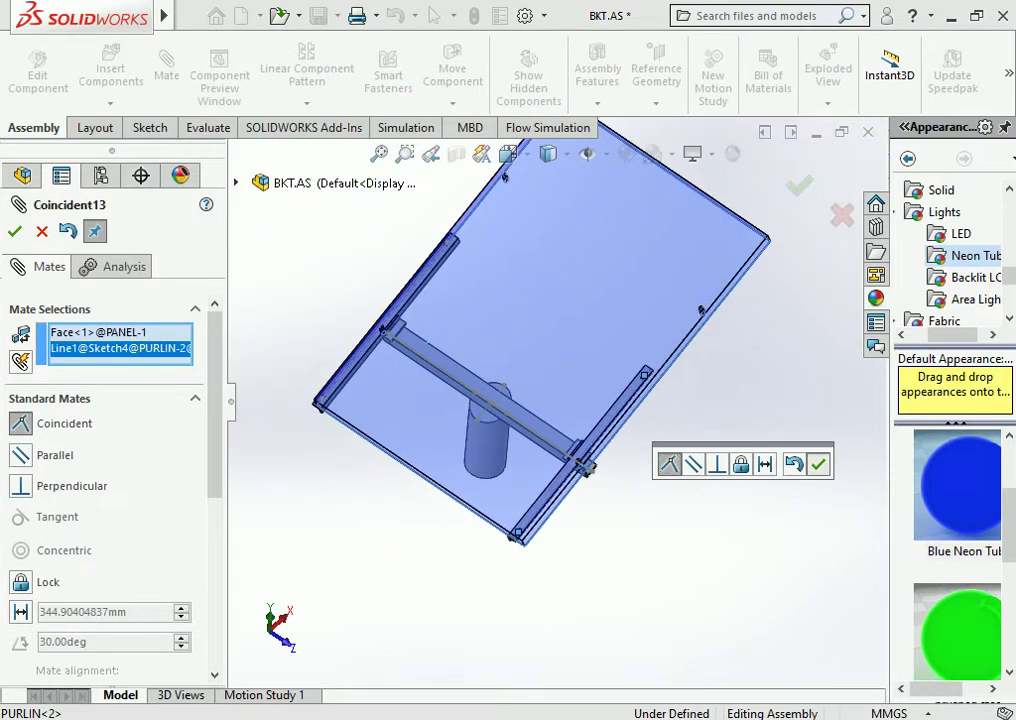
pyautogui.press('Return')
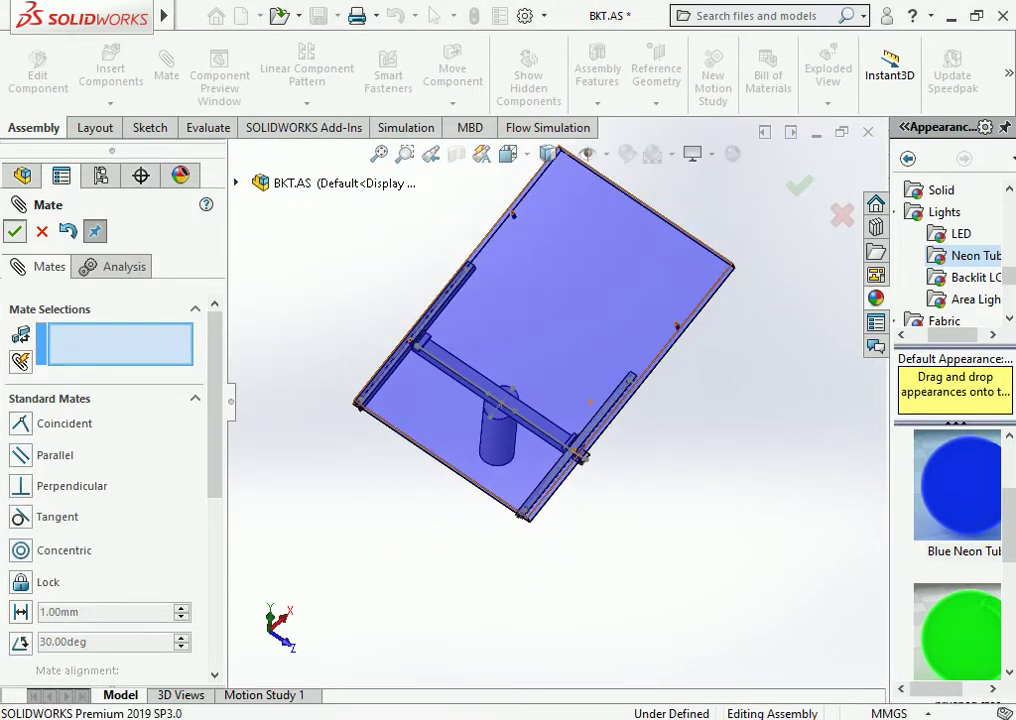
pyautogui.press('Escape')
pyautogui.click(591, 297)
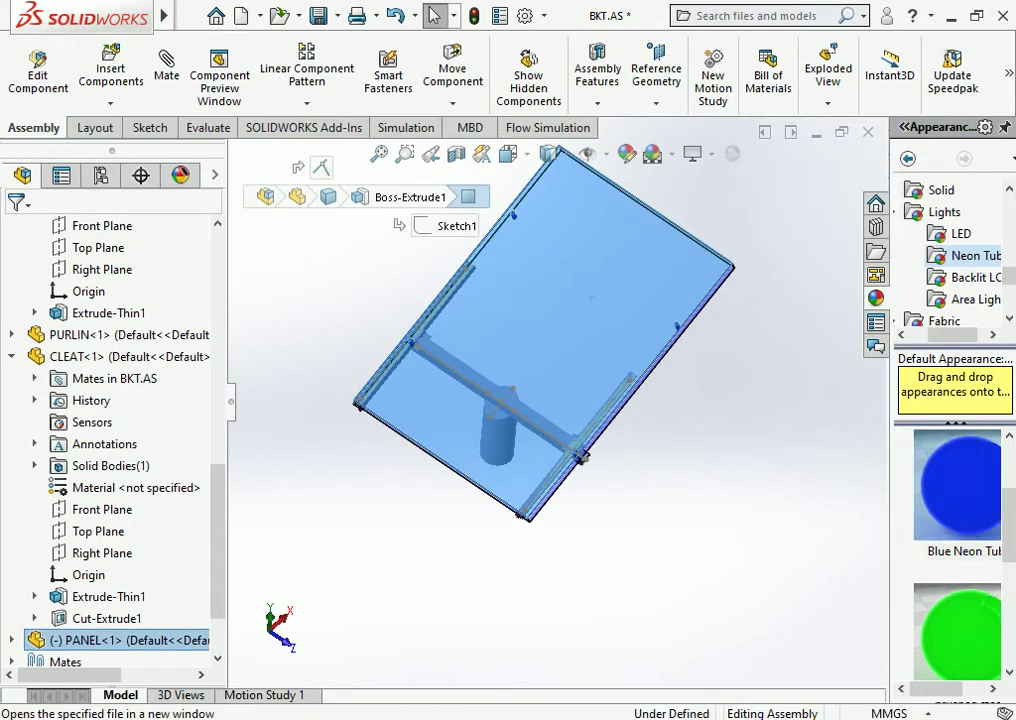
pyautogui.click(321, 167)
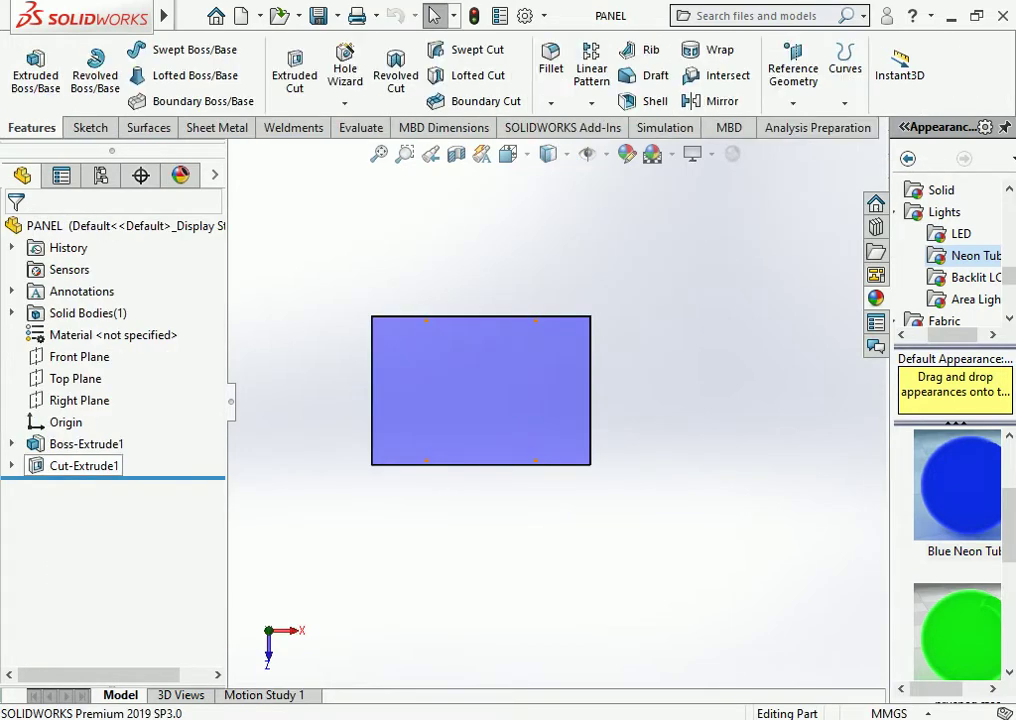
# Show Sketch2 under Cut-Extrude1 and close the PANEL window without saving
pyautogui.click(11, 465)
pyautogui.click(100, 487)
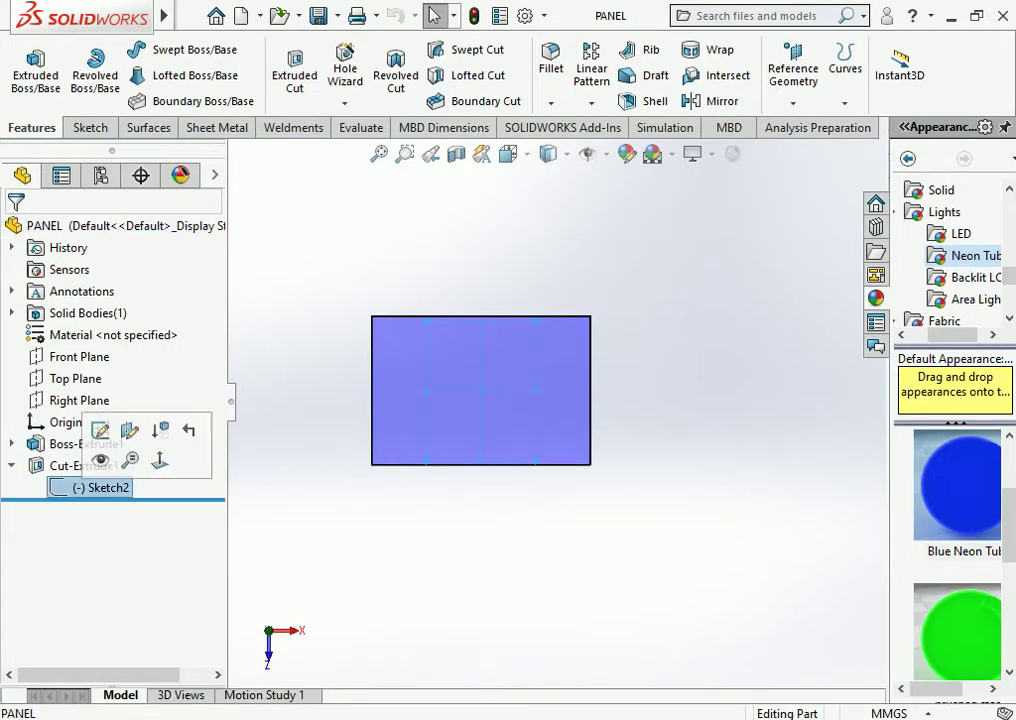
pyautogui.click(100, 459)
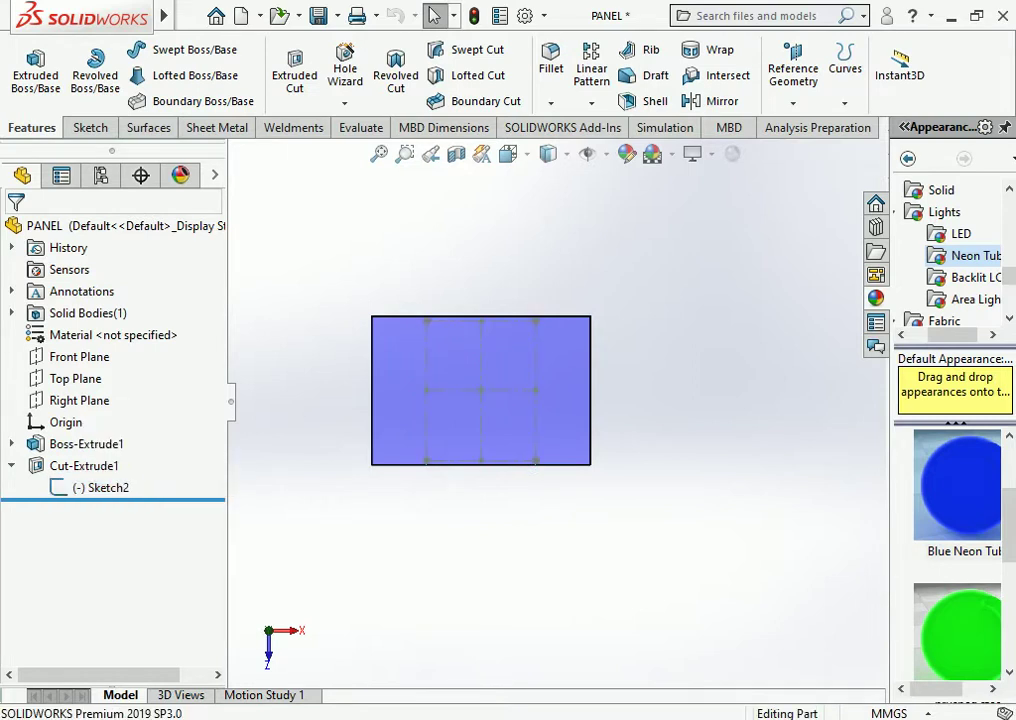
pyautogui.hotkey('ctrl', 'w')
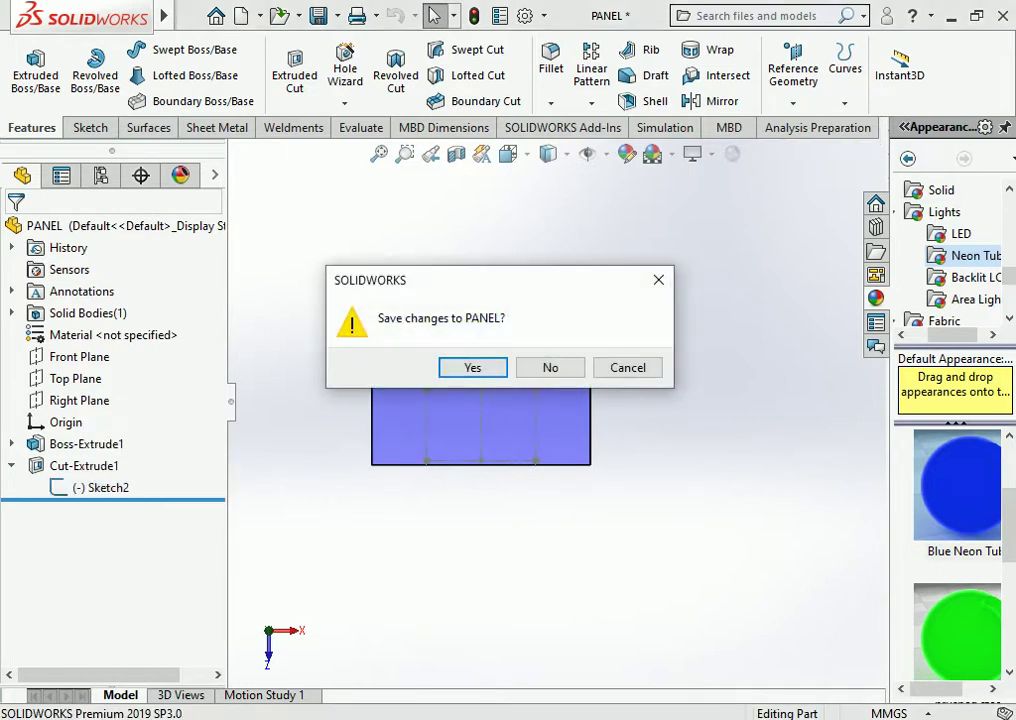
pyautogui.press('Escape')
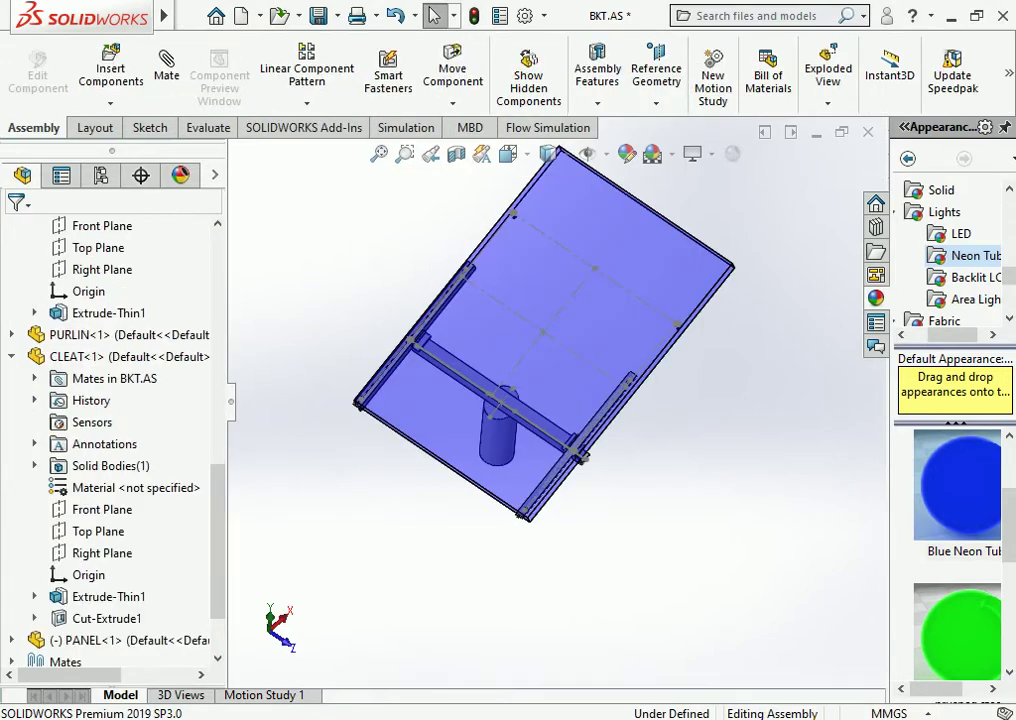
# Slide the panel down-left along the purlin into line with the cleat slot
pyautogui.scroll(-3, 500, 420)
pyautogui.scroll(-3, 500, 420)
pyautogui.scroll(-3, 520, 469)
pyautogui.scroll(-3, 520, 469)
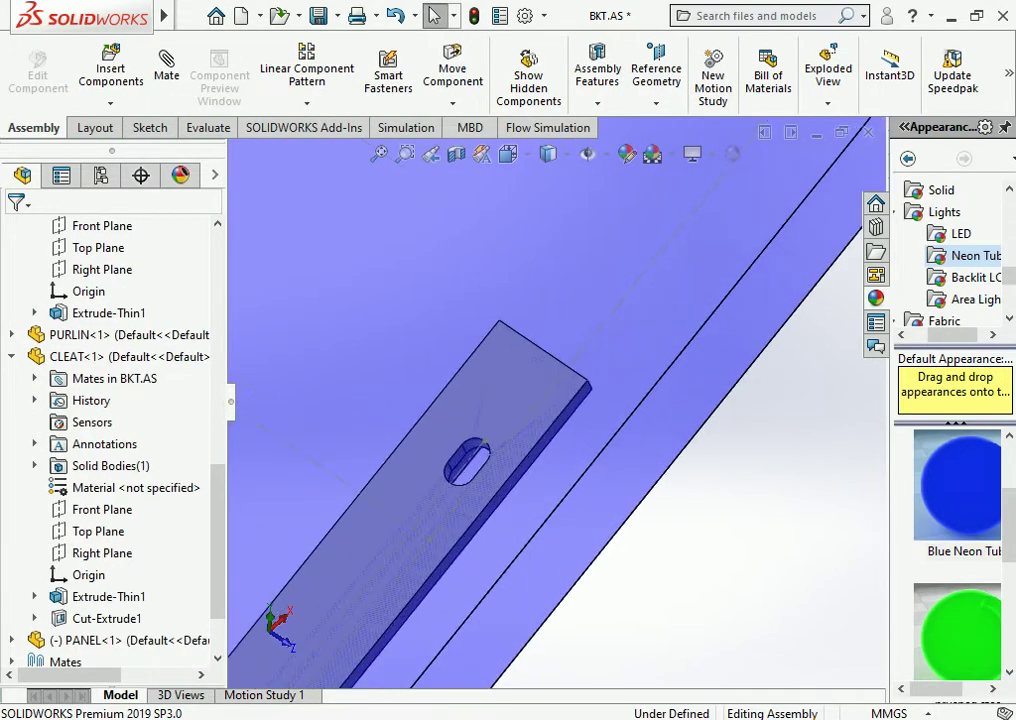
pyautogui.scroll(3, 470, 420)
pyautogui.scroll(3, 470, 420)
pyautogui.scroll(2, 470, 420)
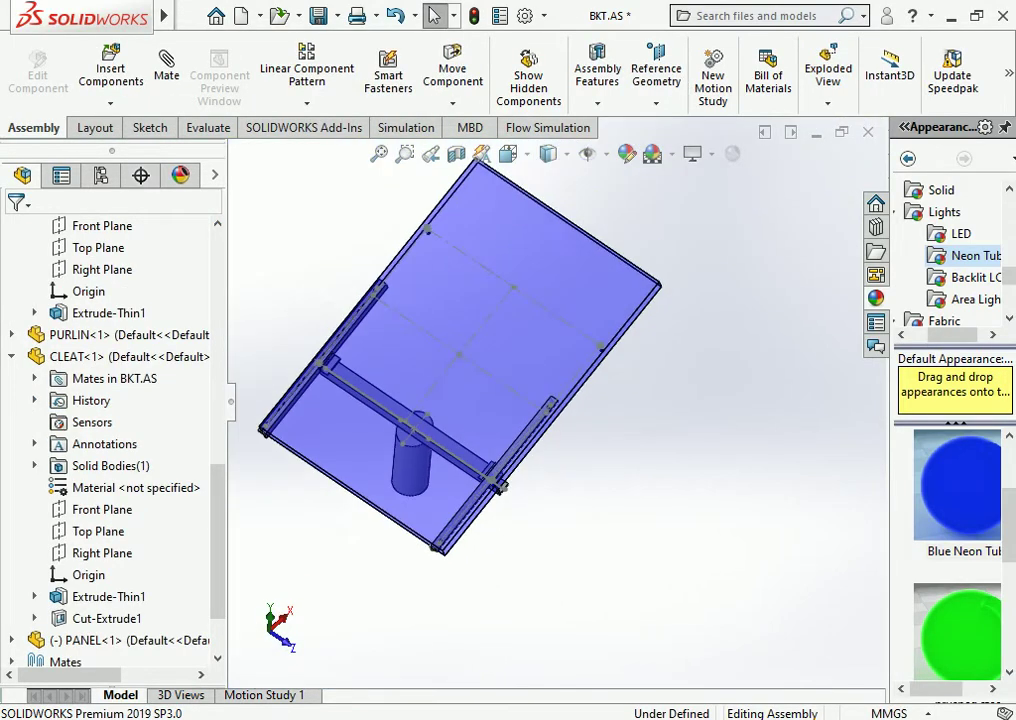
pyautogui.moveTo(598, 303)
pyautogui.mouseDown()
pyautogui.moveTo(544, 350)
pyautogui.moveTo(550, 405)
pyautogui.mouseUp()
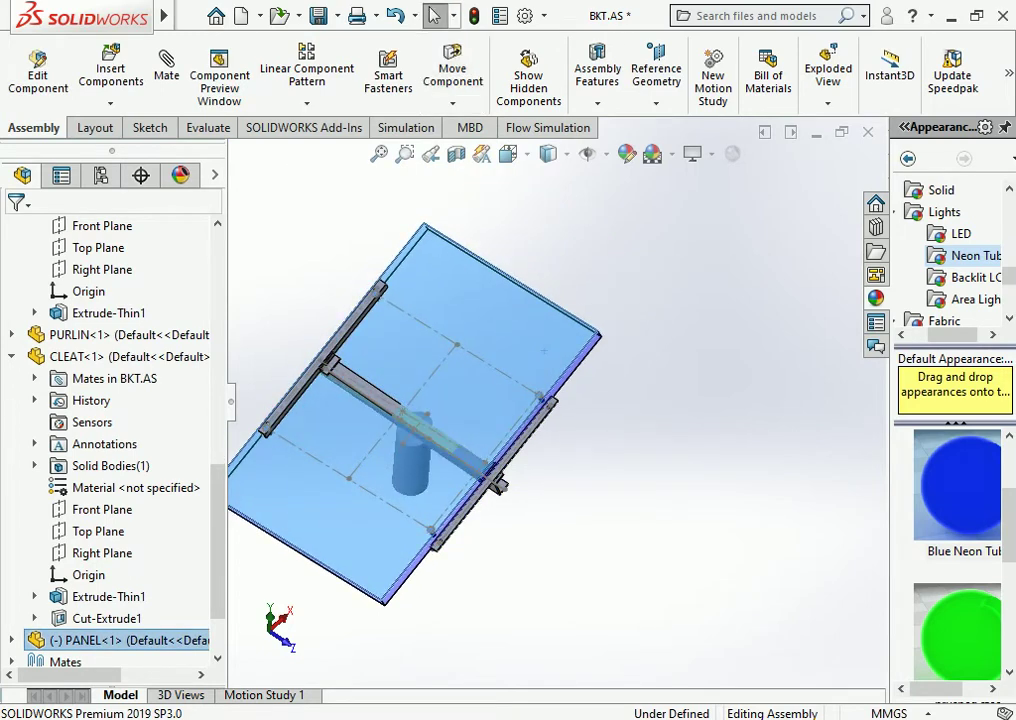
pyautogui.scroll(-4, 550, 412)
pyautogui.scroll(-3, 470, 395)
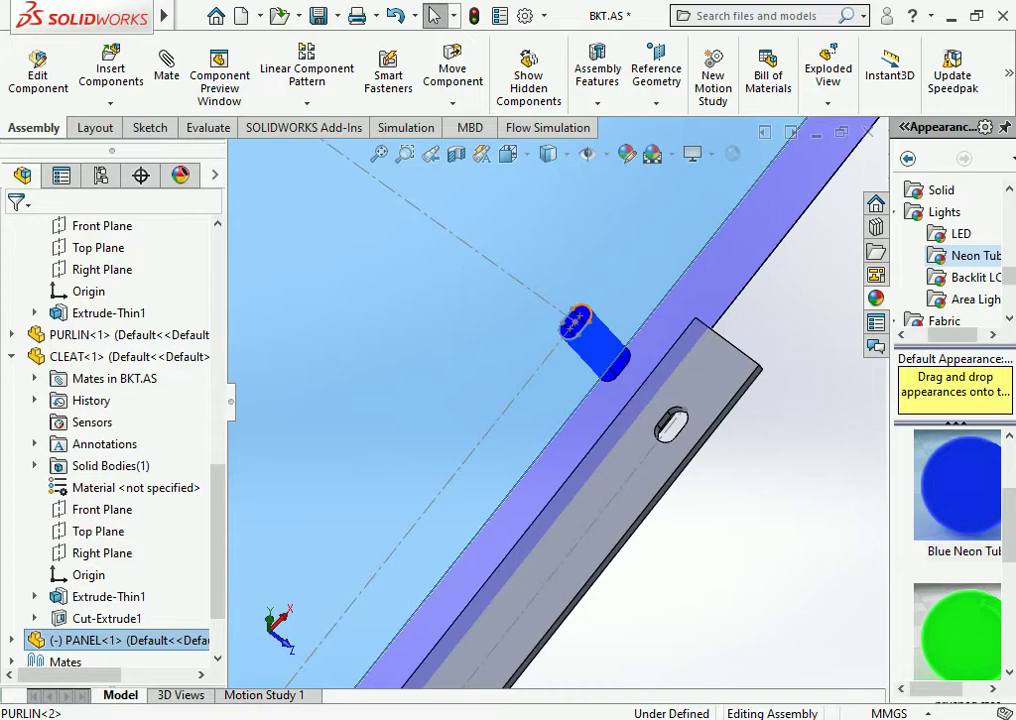
pyautogui.moveTo(560, 400); pyautogui.dragTo(600, 420, button='middle')
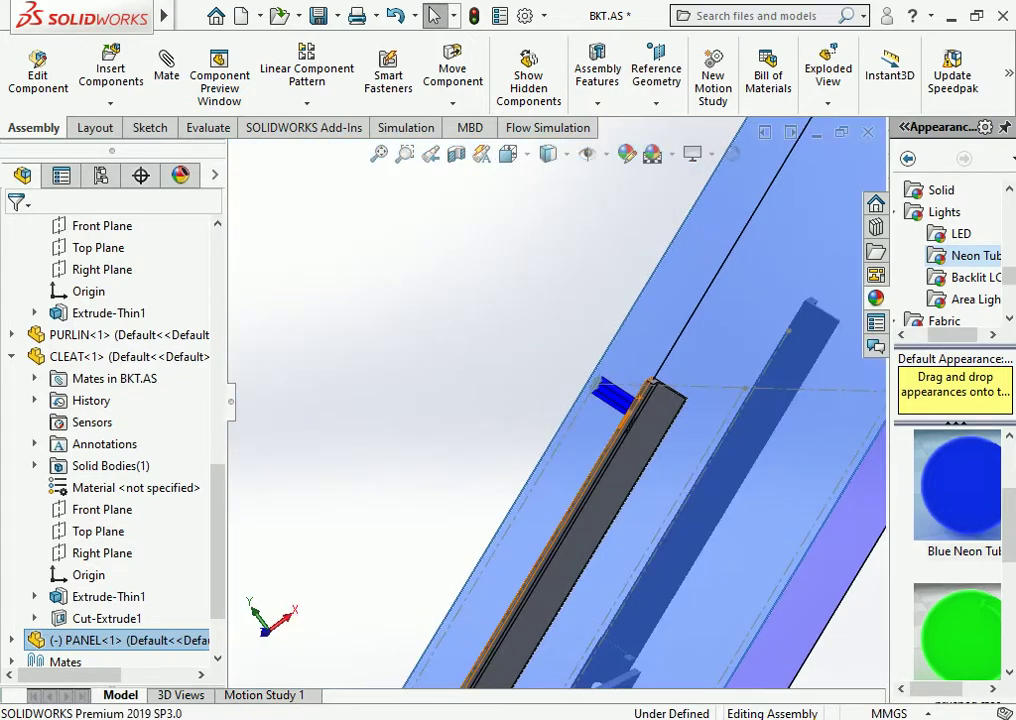
pyautogui.scroll(2, 641, 359)
pyautogui.scroll(2, 641, 359)
pyautogui.scroll(1, 641, 359)
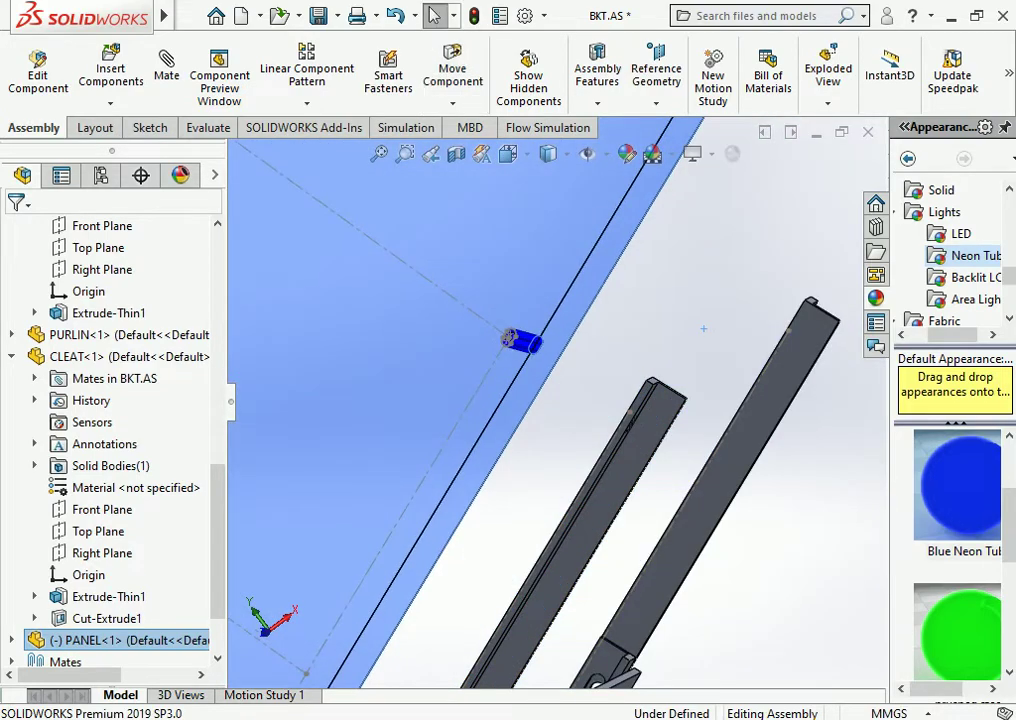
pyautogui.scroll(1, 641, 359)
pyautogui.scroll(5, 641, 359)
pyautogui.moveTo(641, 359); pyautogui.dragTo(600, 420, button='middle')
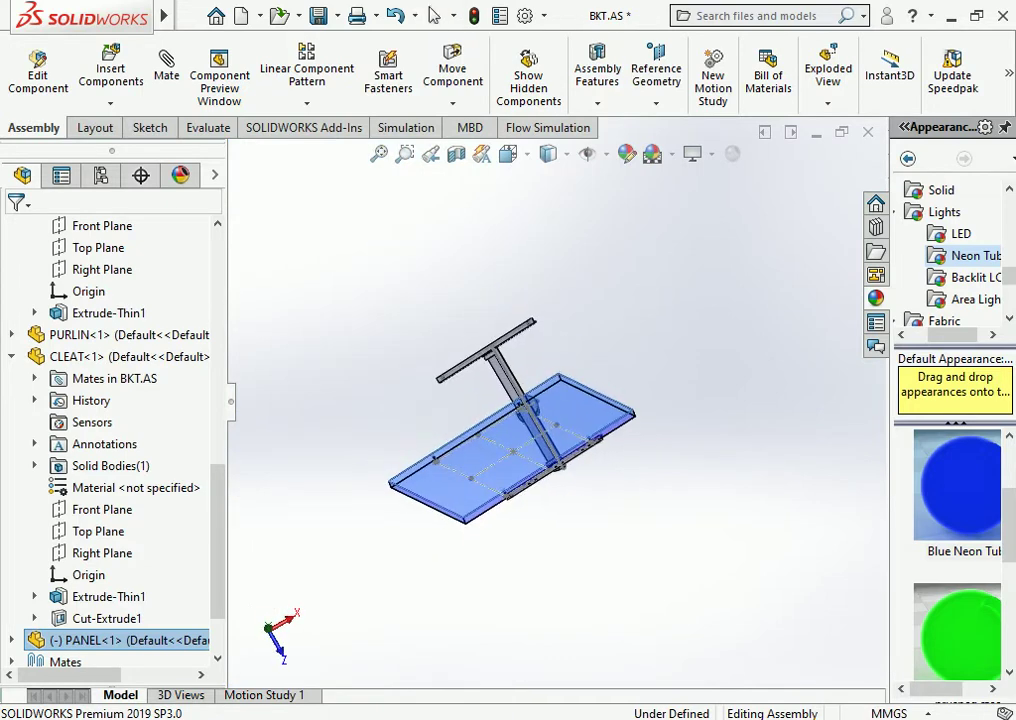
pyautogui.scroll(-3, 514, 325)
pyautogui.scroll(-5, 514, 325)
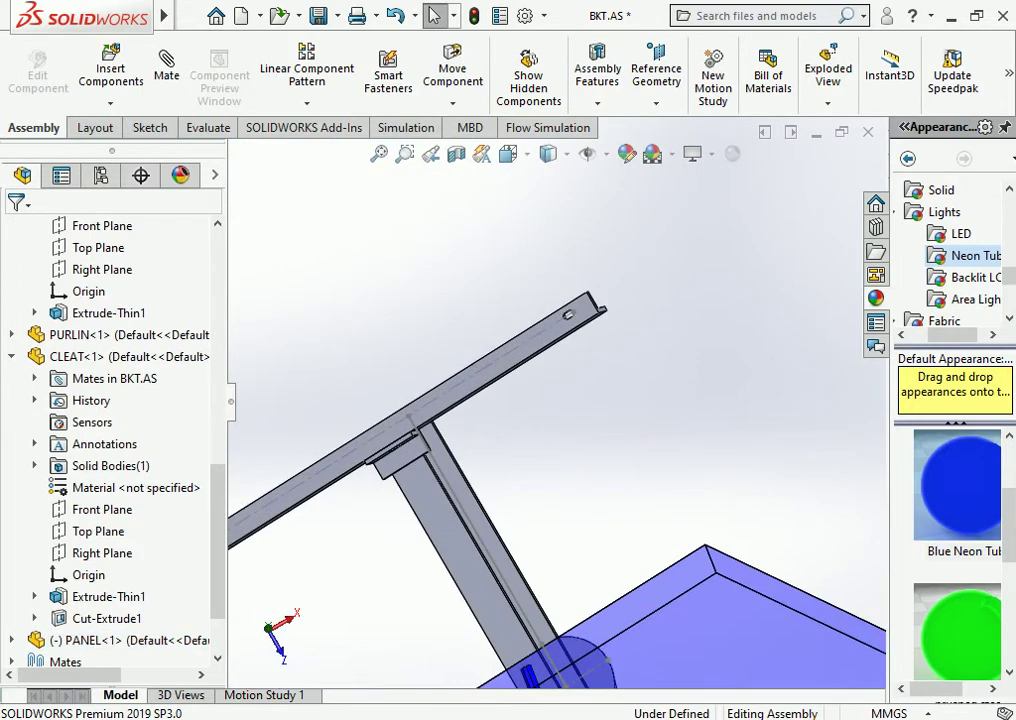
# Mate the purlin face coincident with the solar panel face
pyautogui.click(520, 348)
pyautogui.scroll(3, 555, 400)
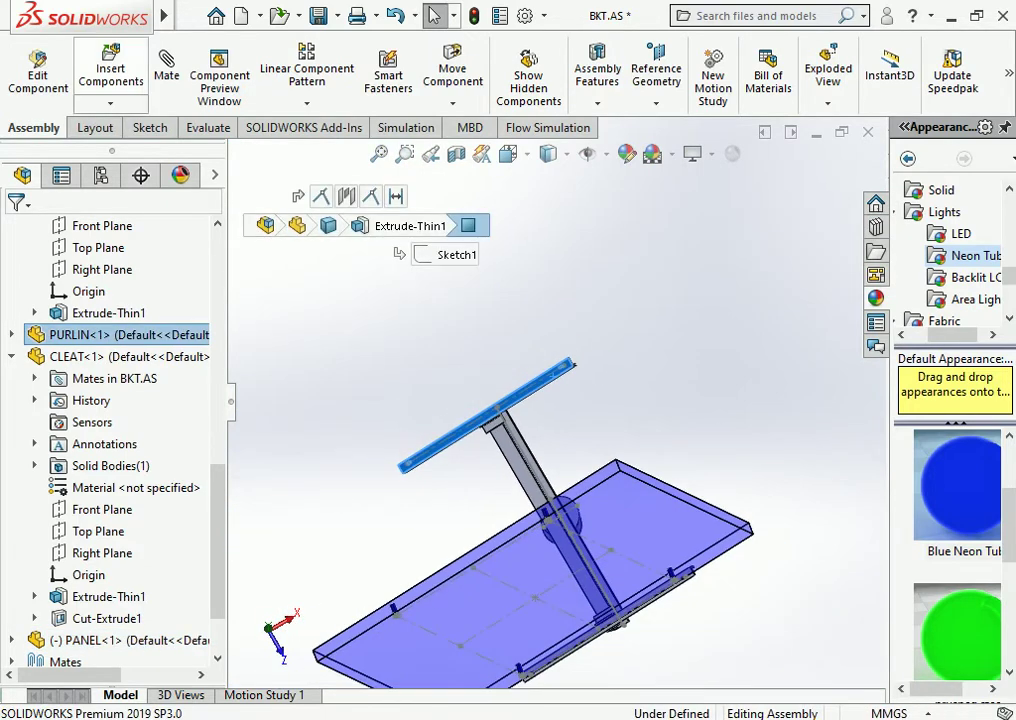
pyautogui.click(166, 75)
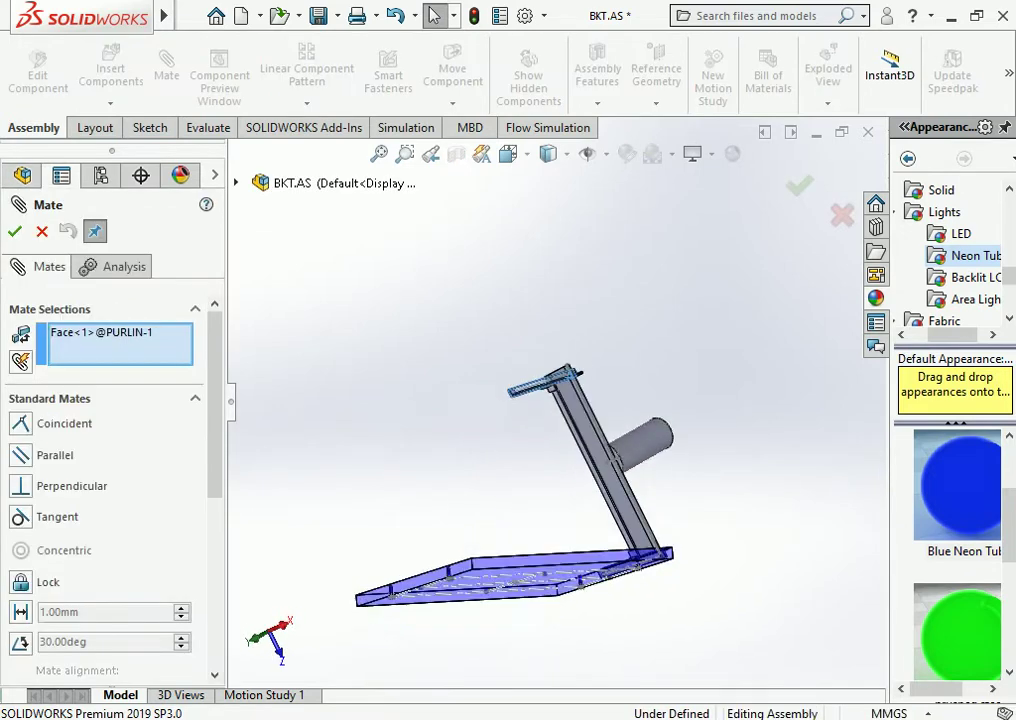
pyautogui.click(449, 573)
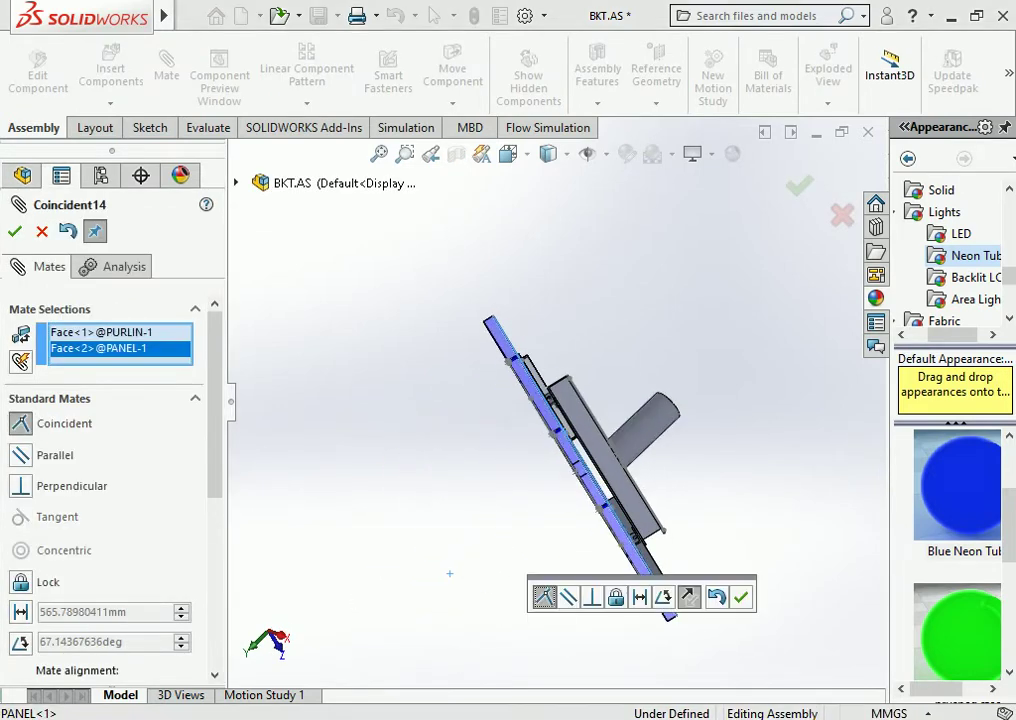
pyautogui.click(740, 597)
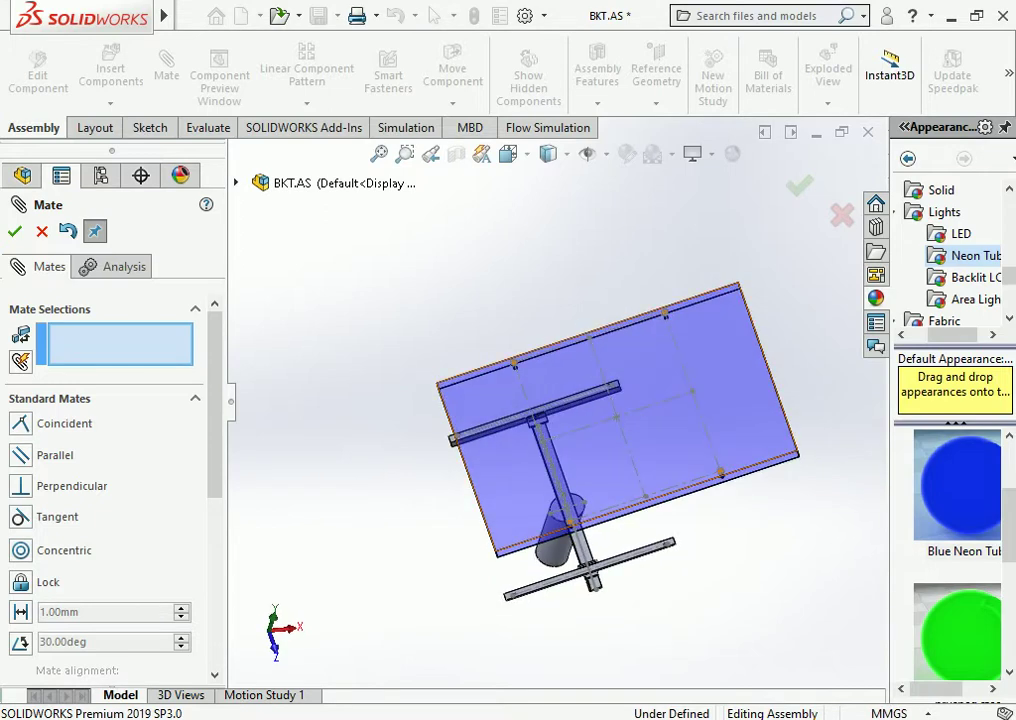
# Remove the stray panel sketch-point picks and cancel the unfinished extra mate
pyautogui.moveTo(620, 420)
pyautogui.mouseDown(button='middle')
pyautogui.moveTo(515, 418)
pyautogui.moveTo(560, 400)
pyautogui.mouseUp(button='middle')
pyautogui.moveTo(490, 378); pyautogui.dragTo(445, 430, button='middle')
pyautogui.scroll(-3, 445, 430)
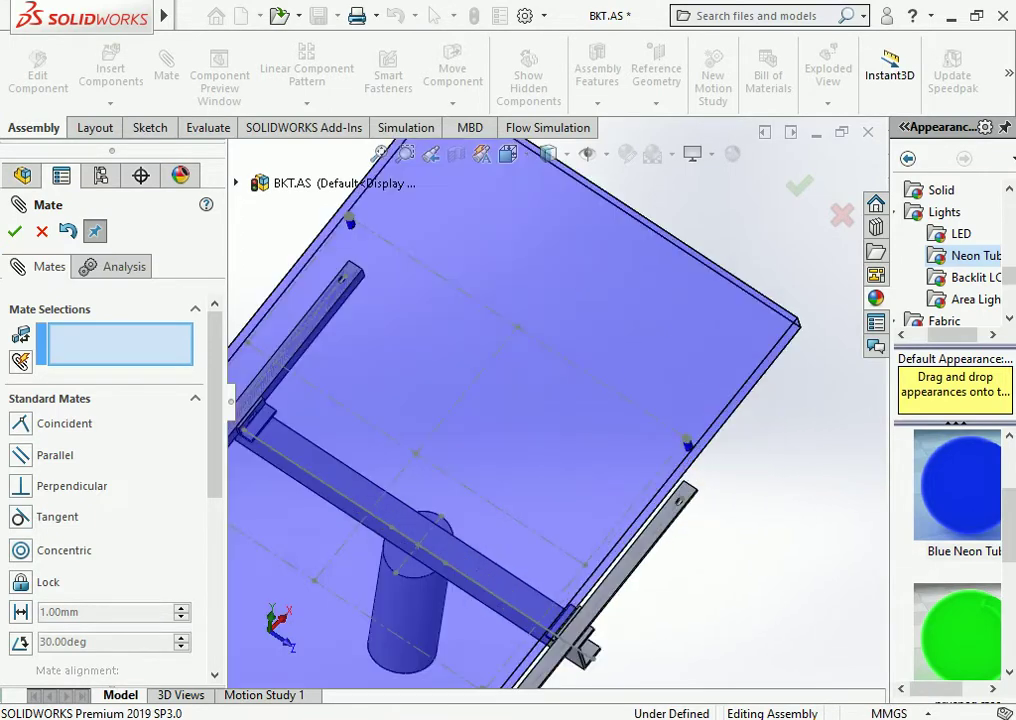
pyautogui.scroll(-3, 660, 432)
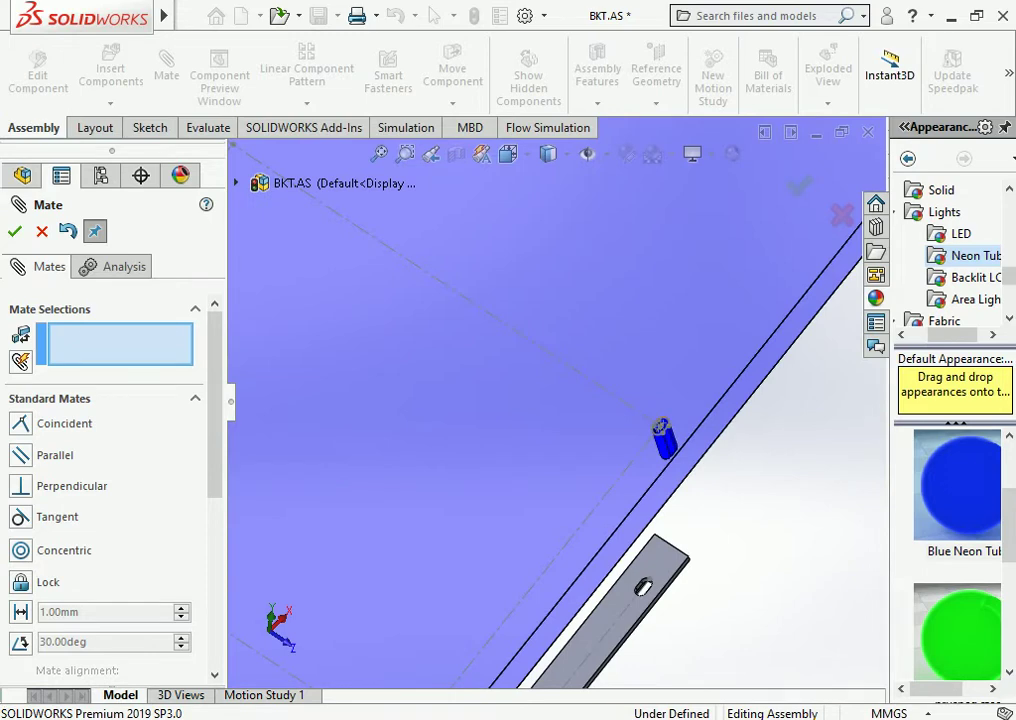
pyautogui.click(661, 425)
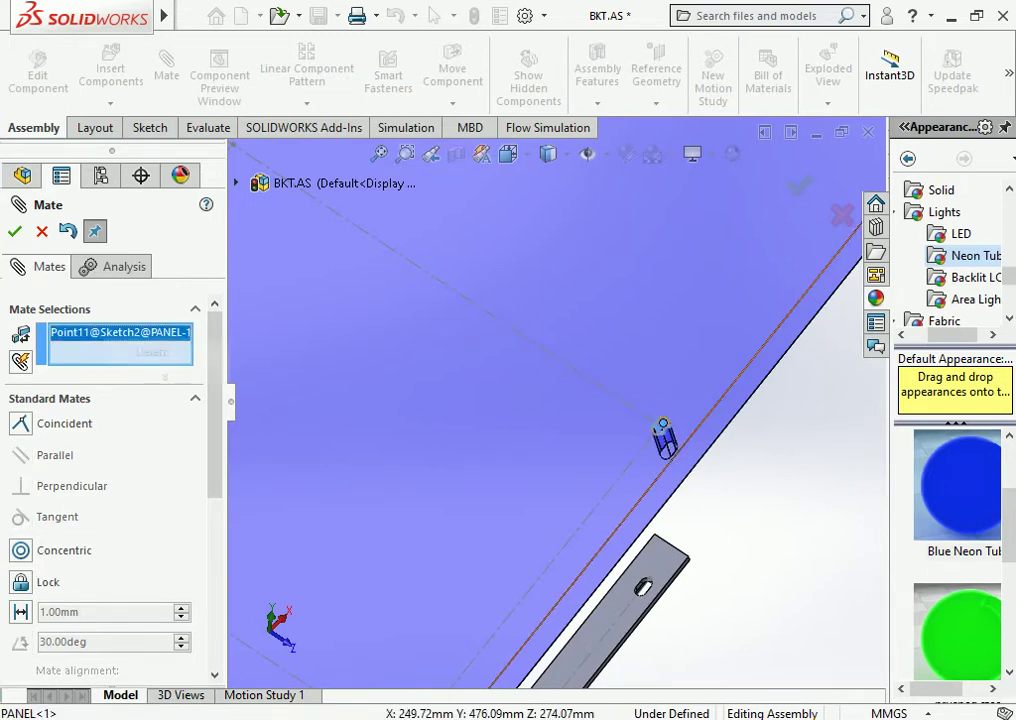
pyautogui.rightClick(110, 332)
pyautogui.click(145, 352)
pyautogui.scroll(-2, 678, 434)
pyautogui.scroll(-3, 678, 434)
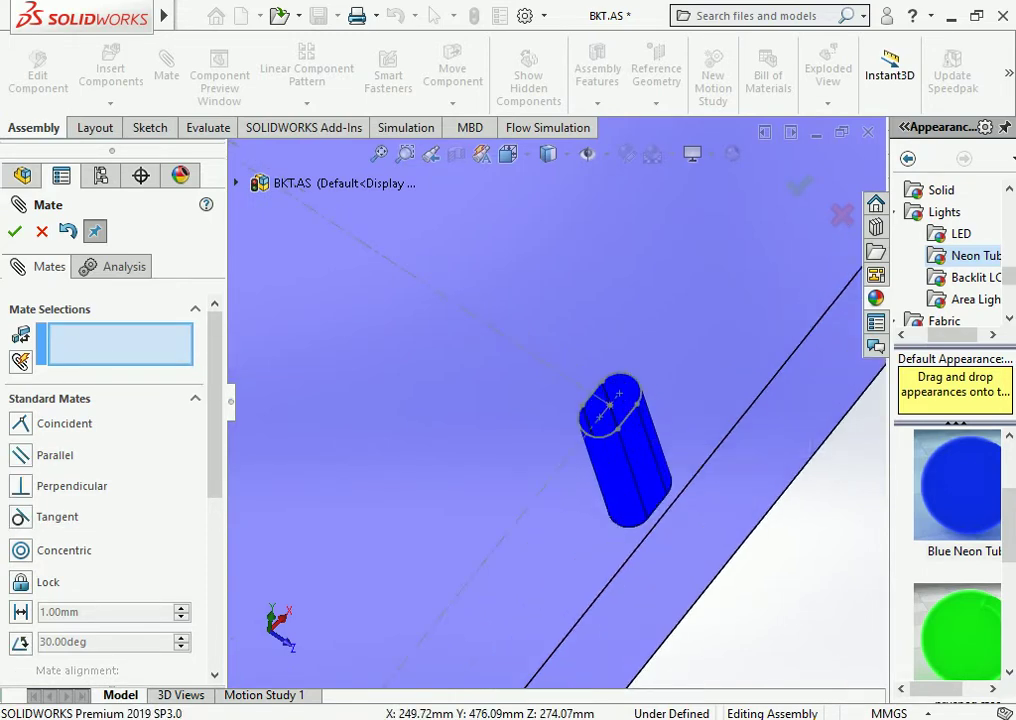
pyautogui.click(607, 401)
pyautogui.scroll(2, 600, 405)
pyautogui.scroll(3, 568, 408)
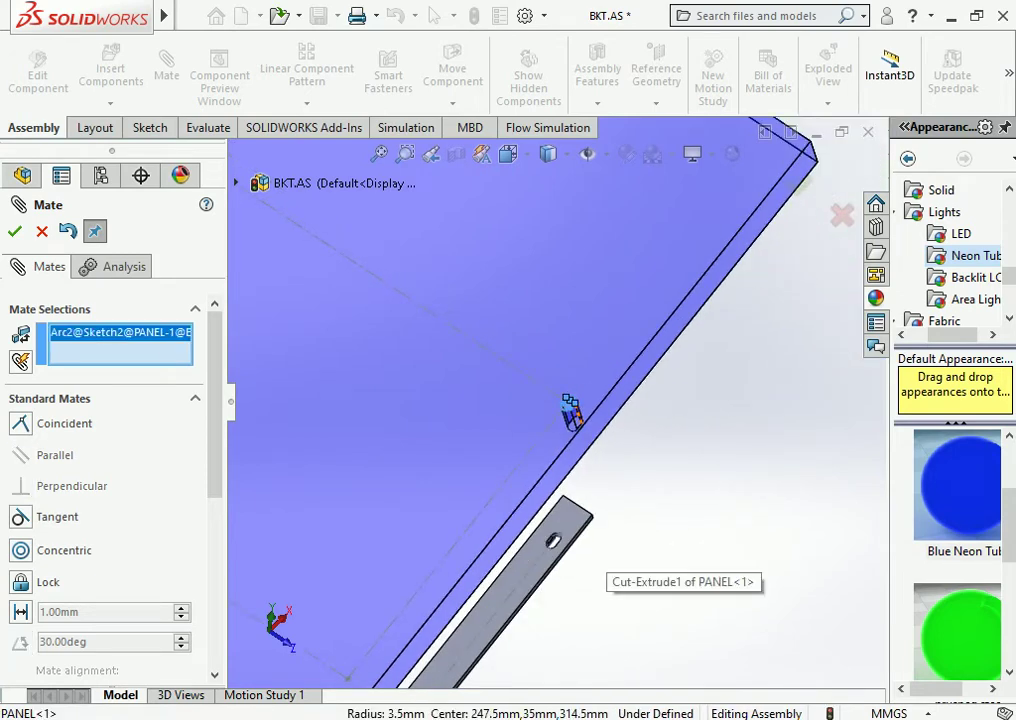
pyautogui.scroll(-4, 559, 550)
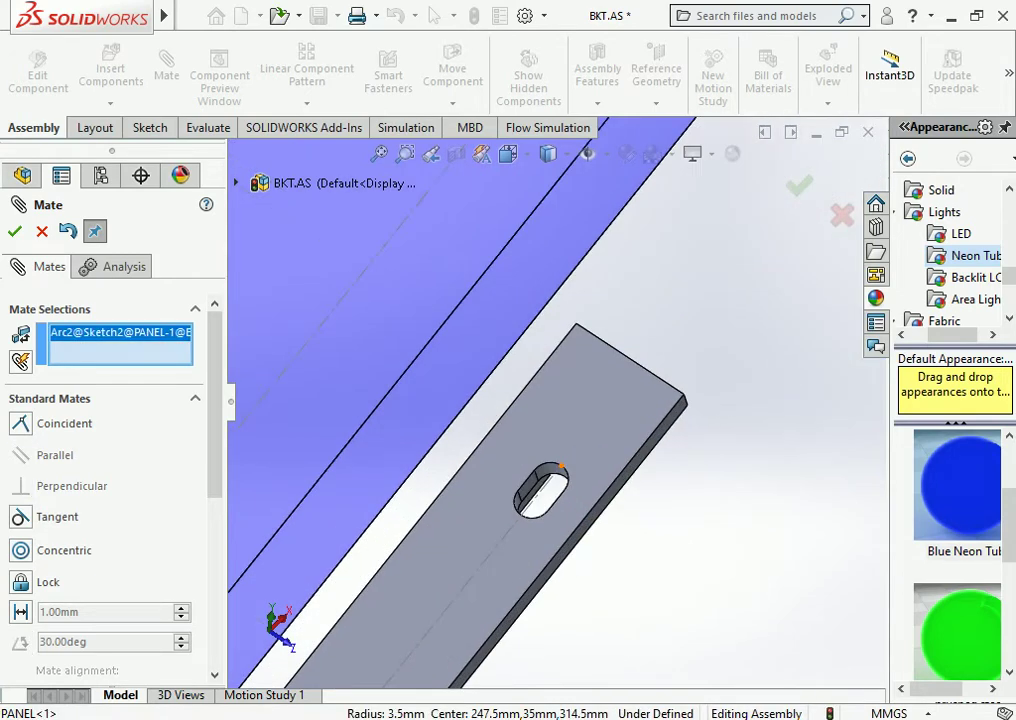
pyautogui.scroll(5, 550, 400)
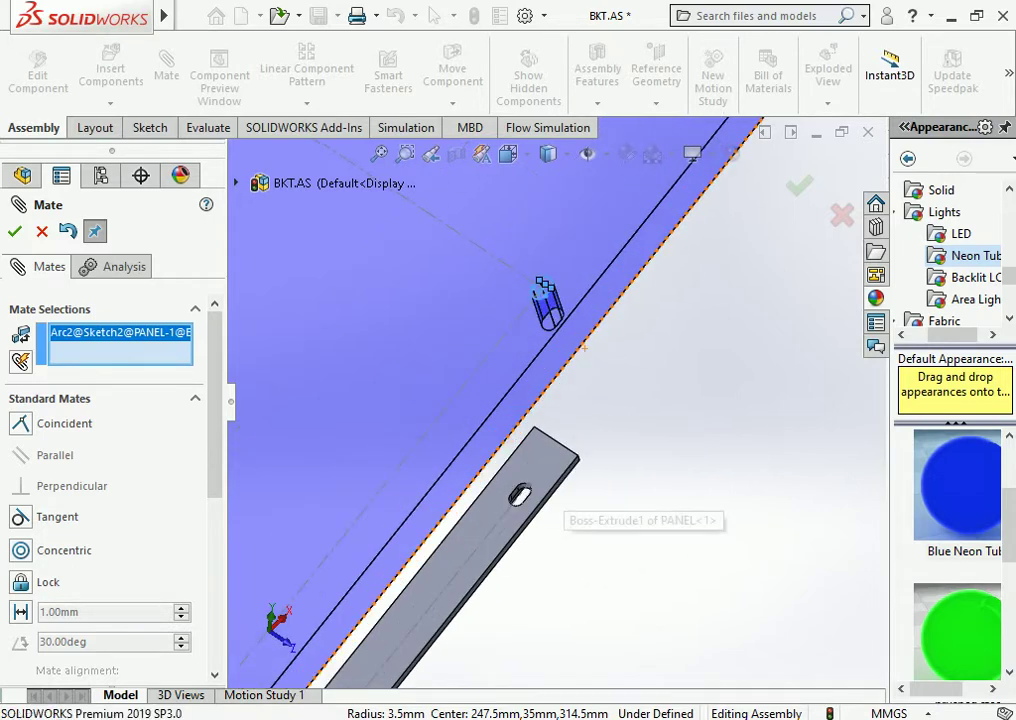
pyautogui.press('Escape')
pyautogui.scroll(-4, 558, 480)
pyautogui.scroll(-2, 562, 507)
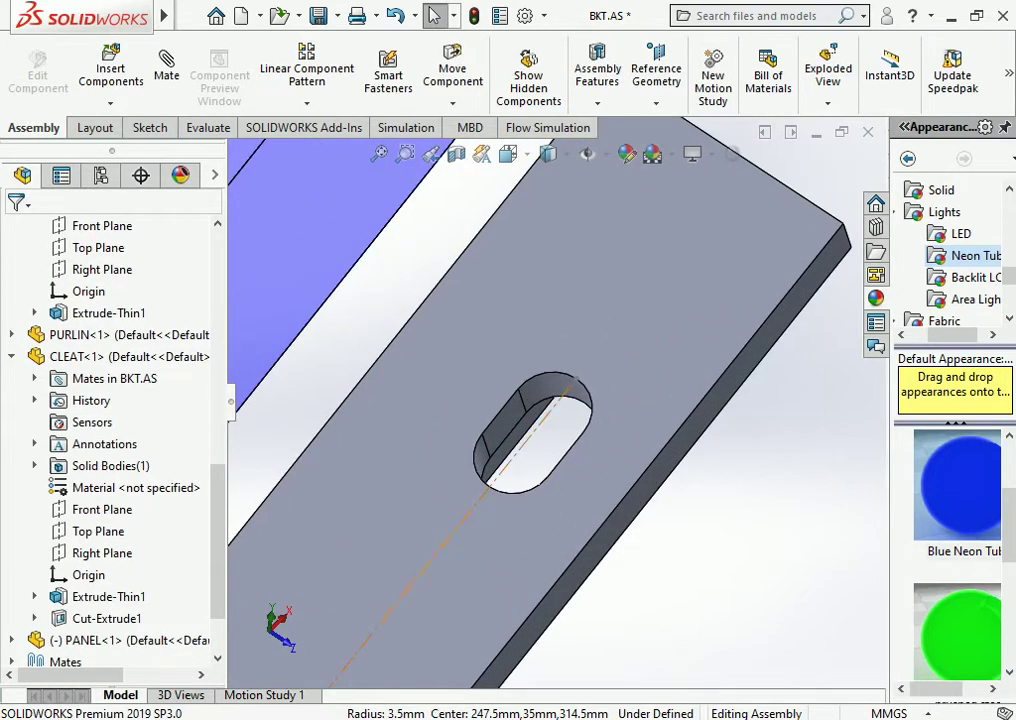
pyautogui.scroll(5, 556, 400)
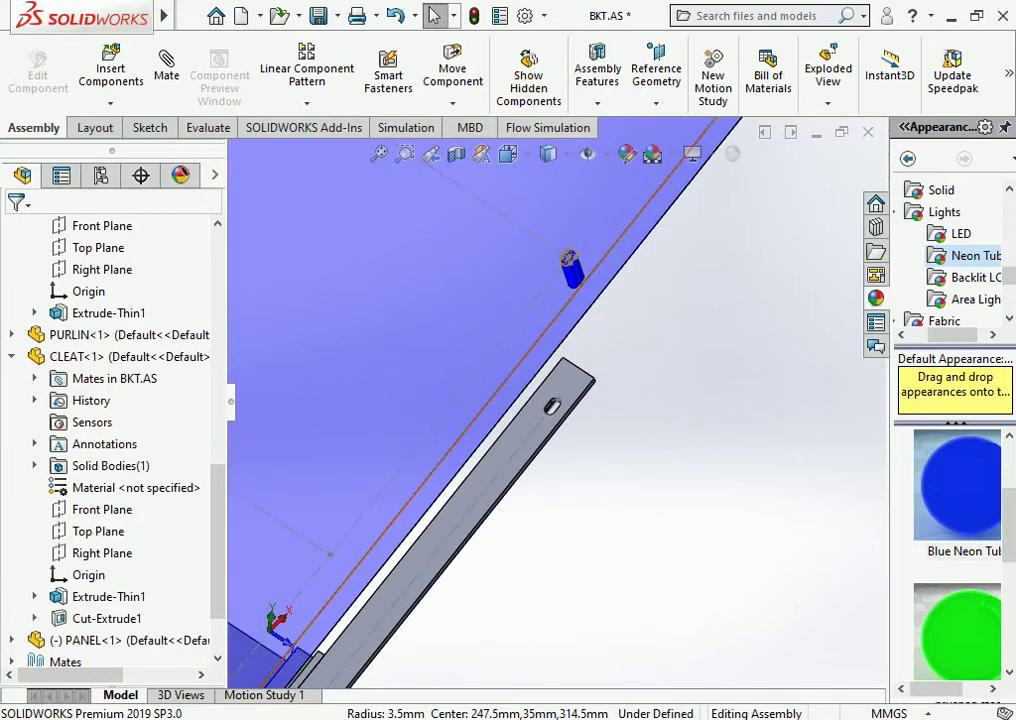
# Mate the panel sketch's Line1 parallel to Line1 of the PURLIN-2 sketch
pyautogui.click(166, 62)
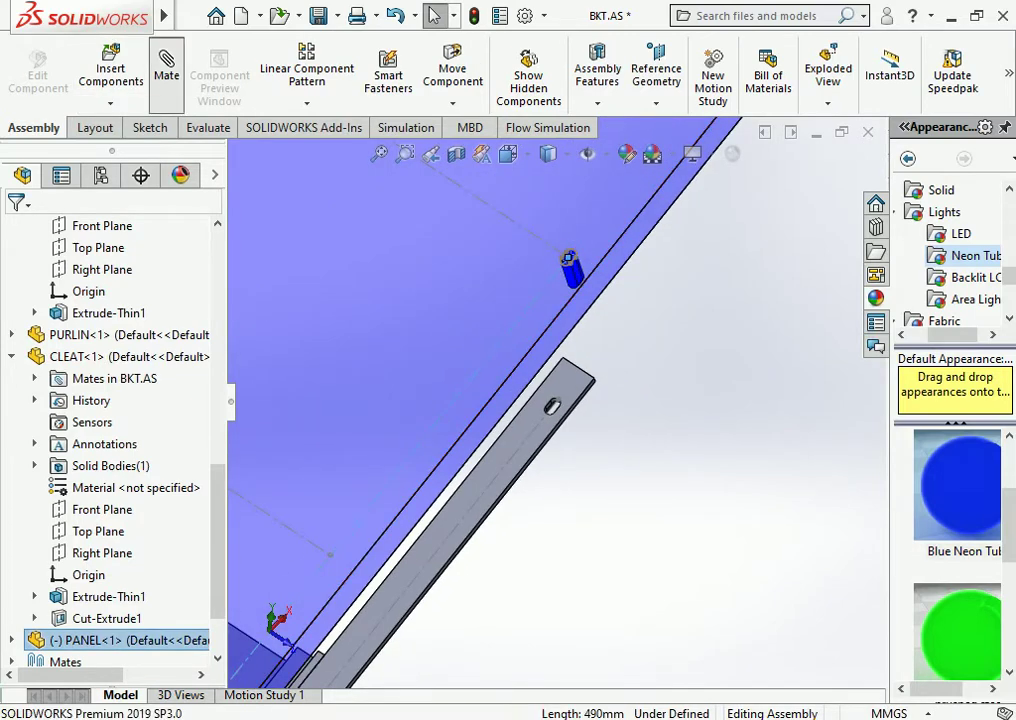
pyautogui.click(568, 262)
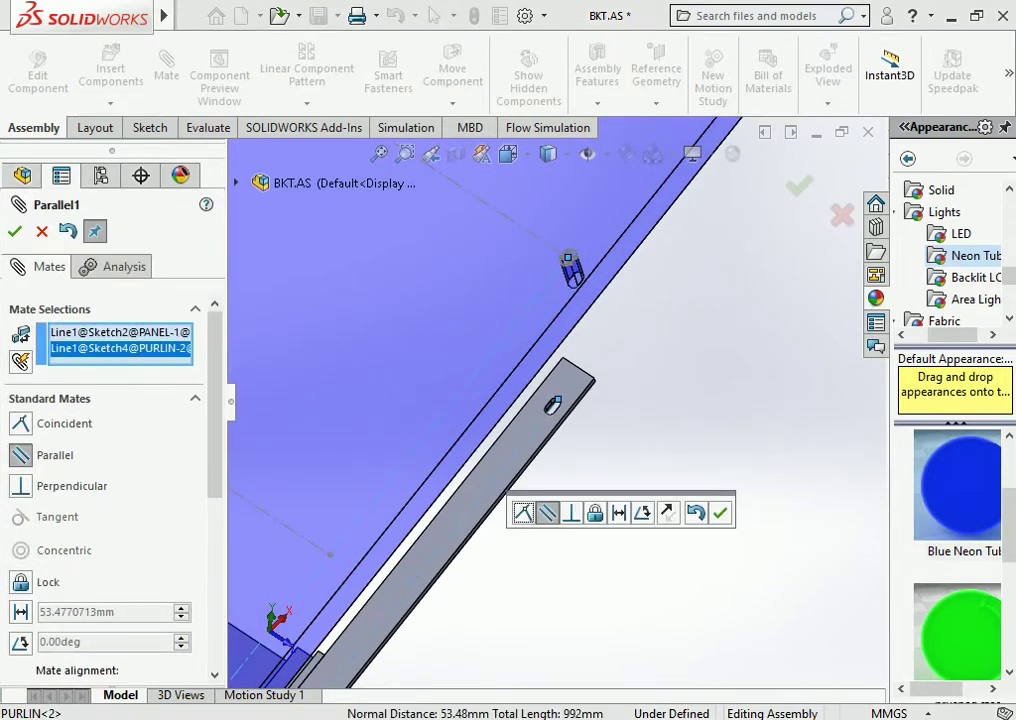
pyautogui.press('Return')
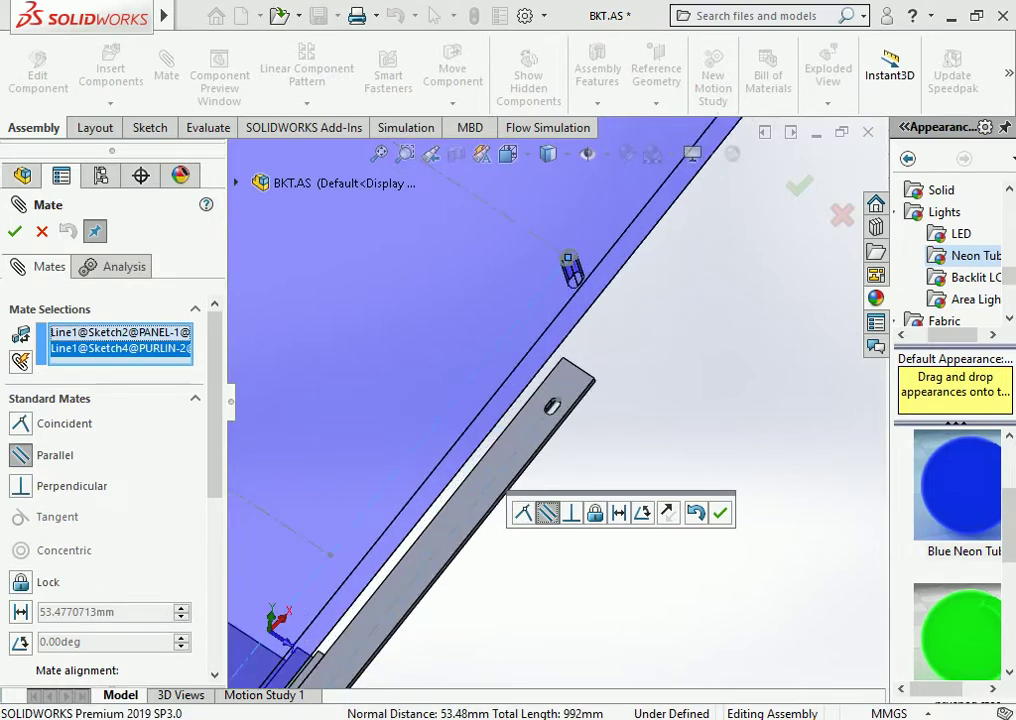
pyautogui.press('Return')
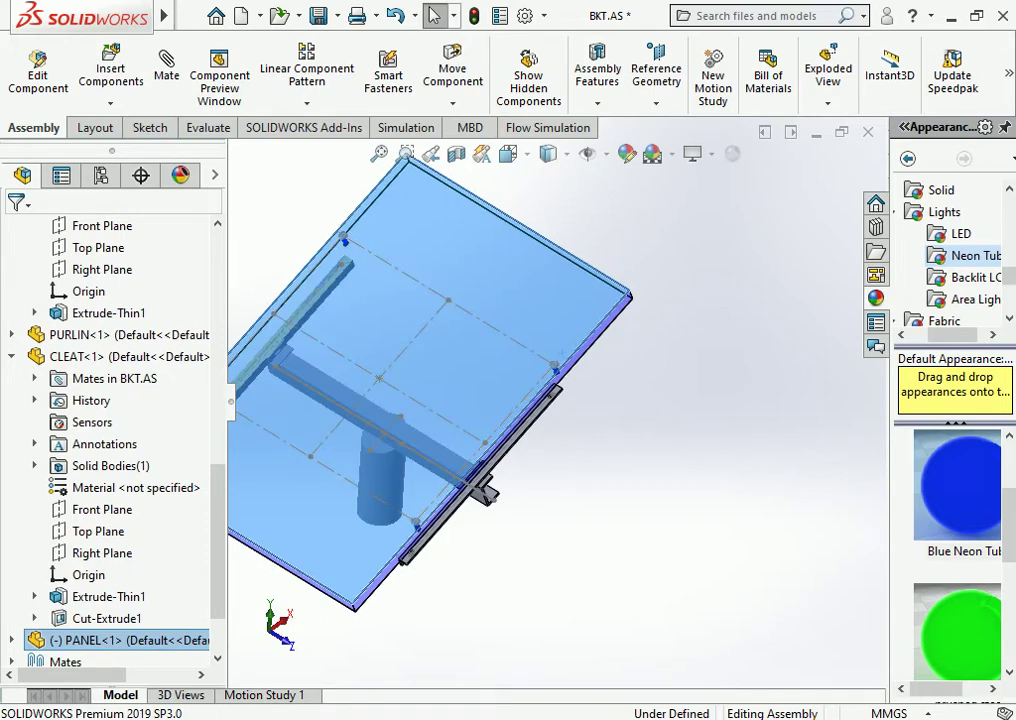
# Drag the panel to test its constraints, leaving it spanning both purlins
pyautogui.scroll(3, 345, 345)
pyautogui.scroll(-5, 420, 420)
pyautogui.moveTo(370, 426); pyautogui.dragTo(366, 444)
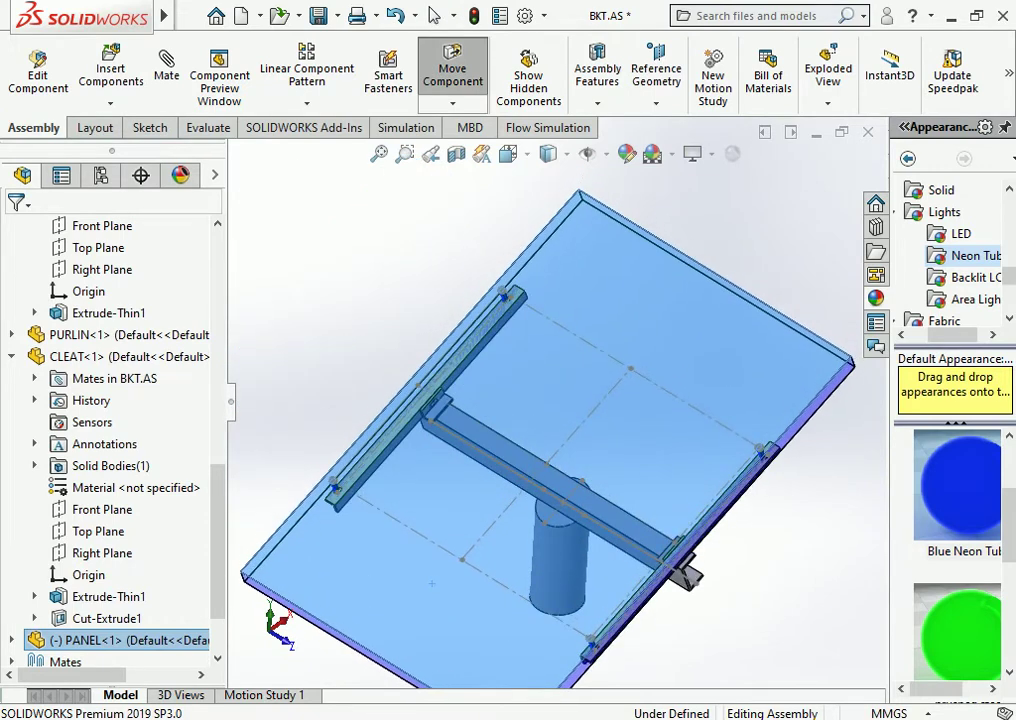
pyautogui.moveTo(490, 470); pyautogui.dragTo(370, 270)
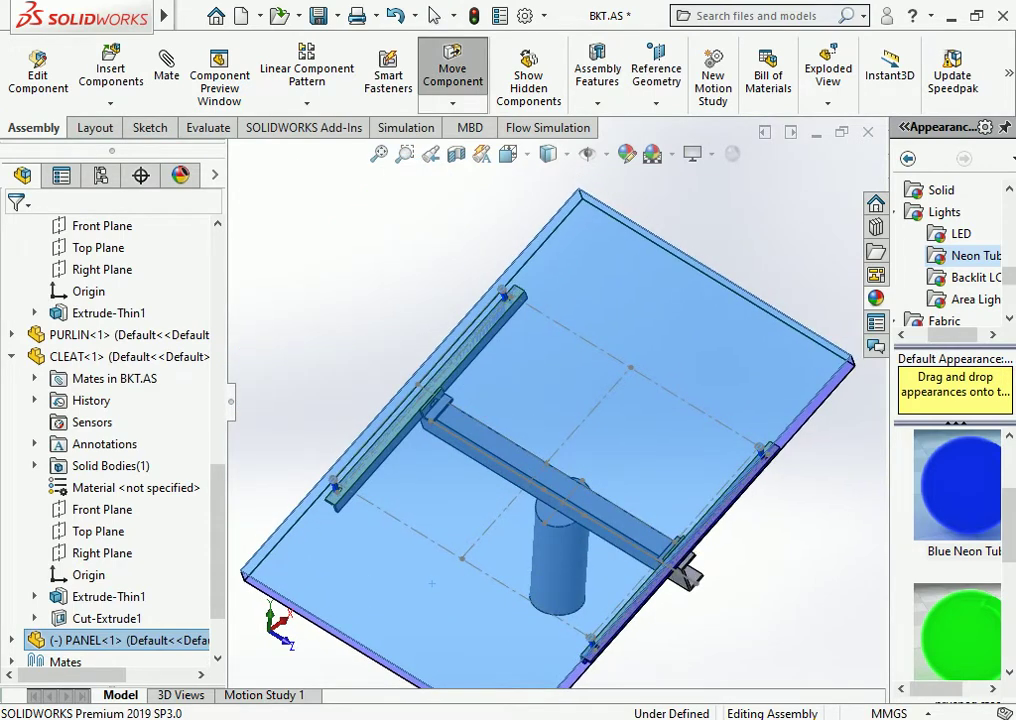
pyautogui.press('Escape')
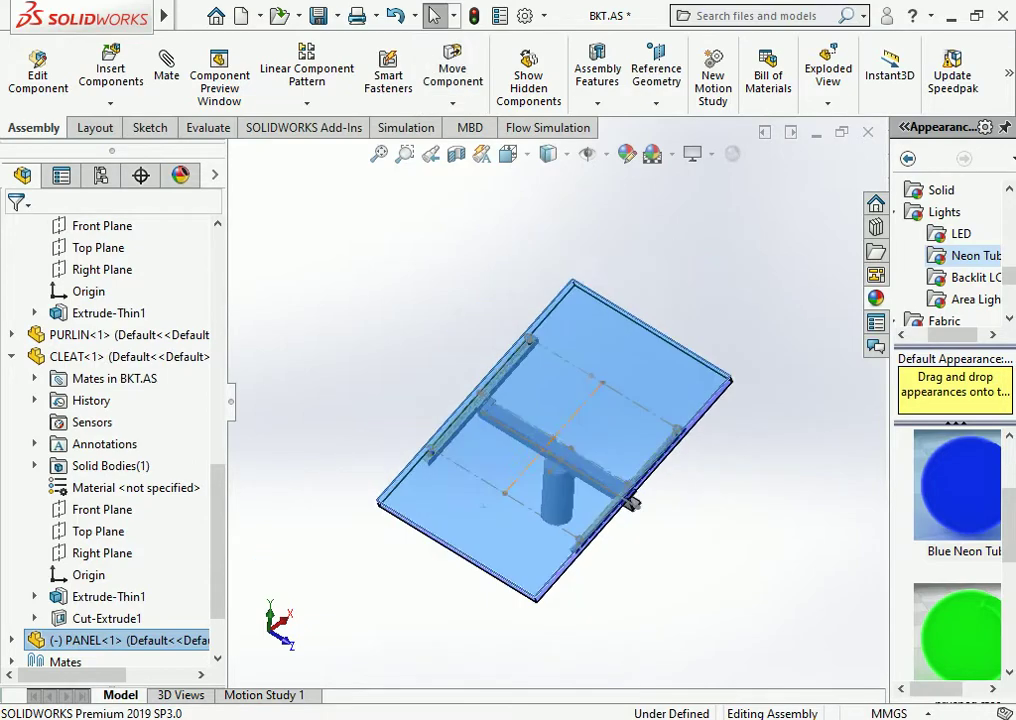
pyautogui.scroll(4, 432, 582)
pyautogui.scroll(-5, 432, 582)
pyautogui.moveTo(528, 250)
pyautogui.mouseDown(button='middle')
pyautogui.moveTo(590, 410)
pyautogui.moveTo(610, 430)
pyautogui.mouseUp(button='middle')
pyautogui.scroll(-5, 610, 430)
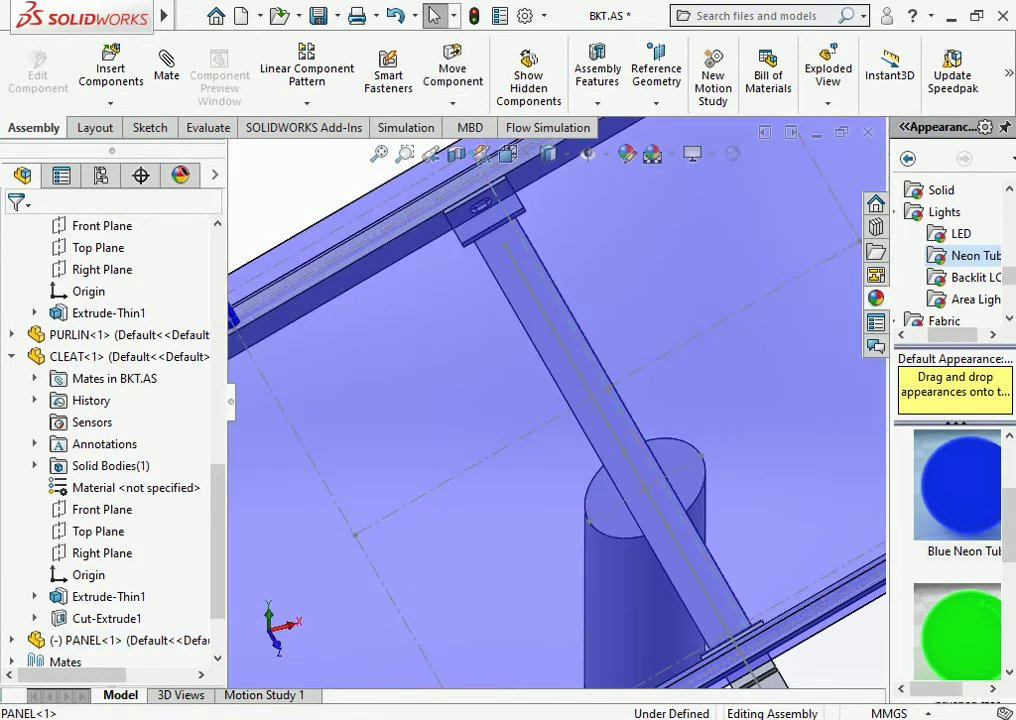
# Mate a long panel edge line parallel to the bracket's matching line
pyautogui.click(743, 624)
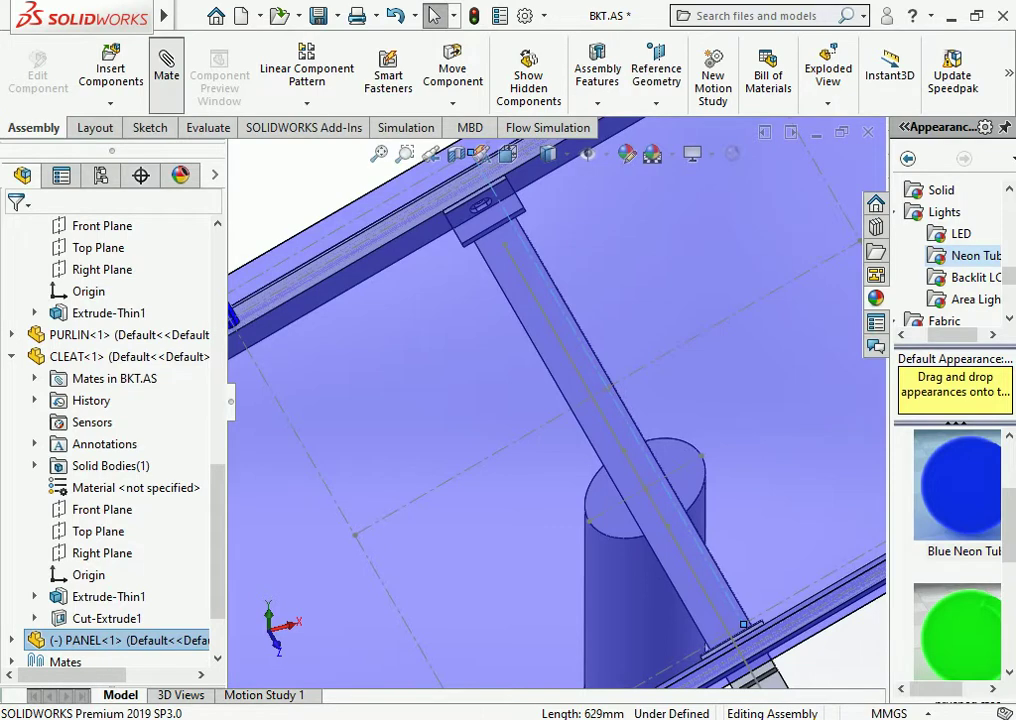
pyautogui.click(166, 68)
pyautogui.click(608, 380)
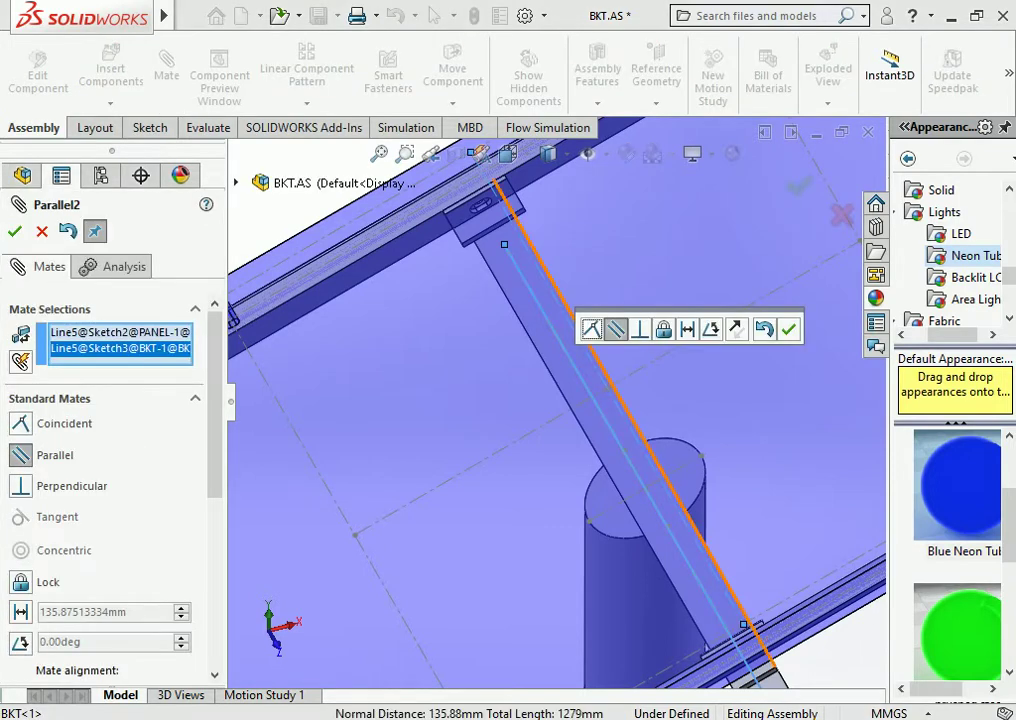
pyautogui.click(22, 423)
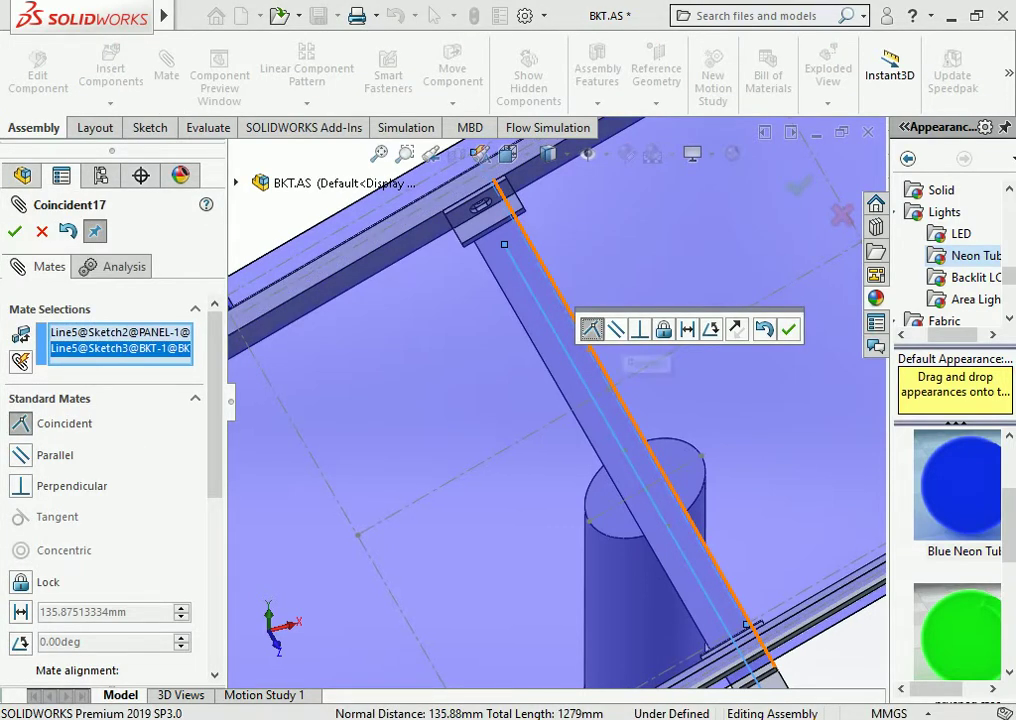
pyautogui.click(615, 328)
pyautogui.press('Return')
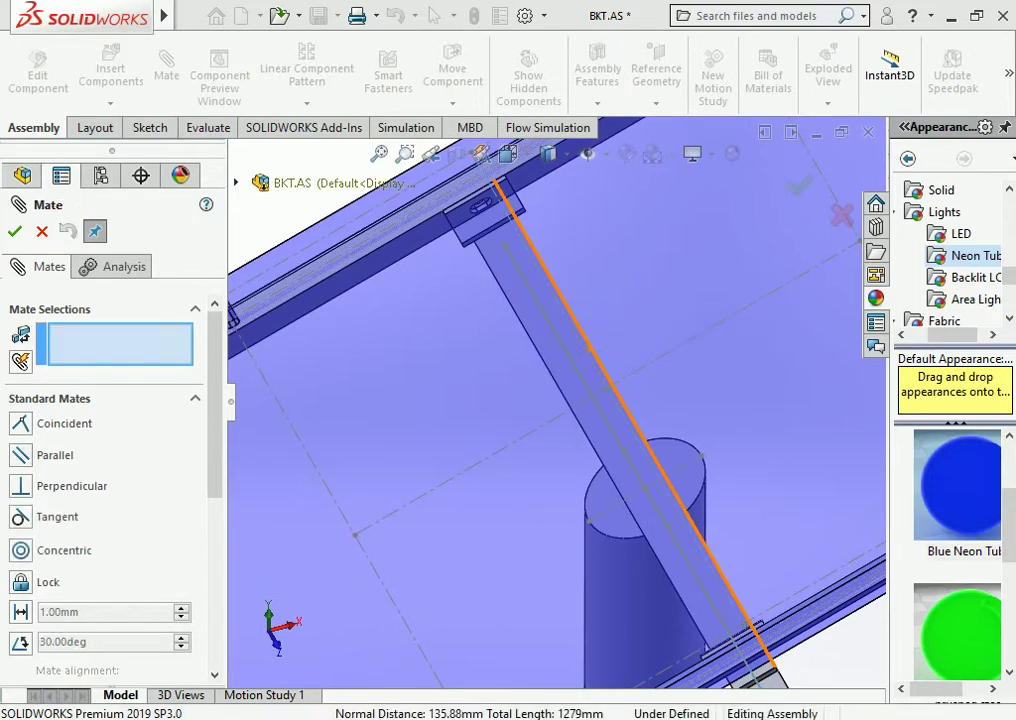
pyautogui.press('Return')
# View the panel Normal To, return to isometric view, and save with Ctrl+S
pyautogui.press('f')
pyautogui.hotkey('ctrl', '7')
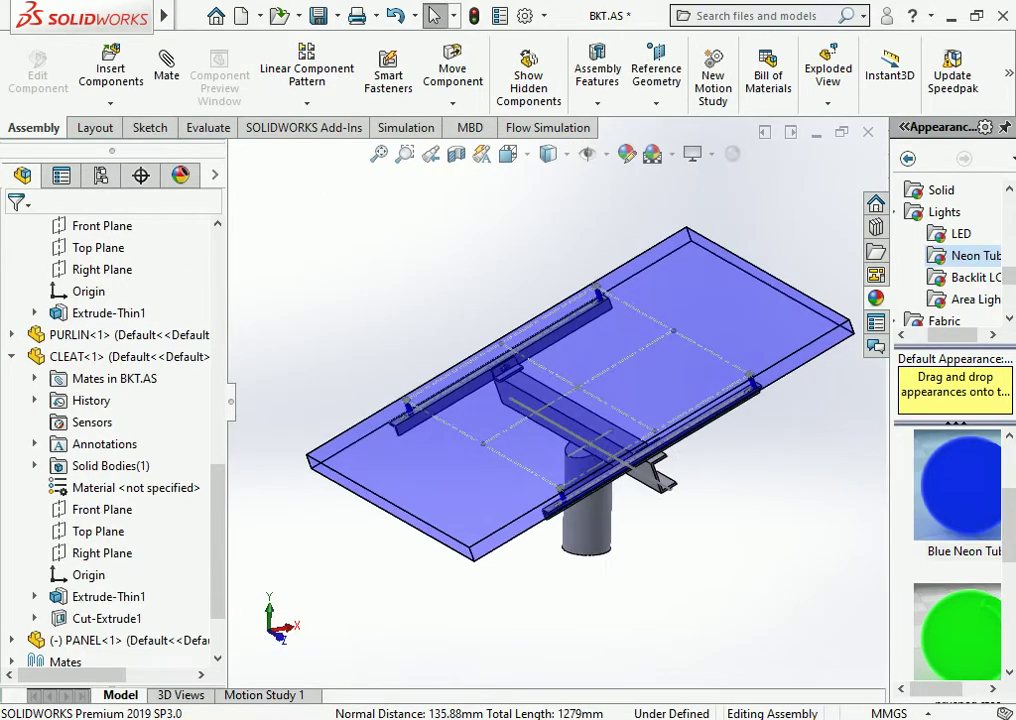
pyautogui.scroll(-3, 496, 600)
pyautogui.scroll(-3, 496, 600)
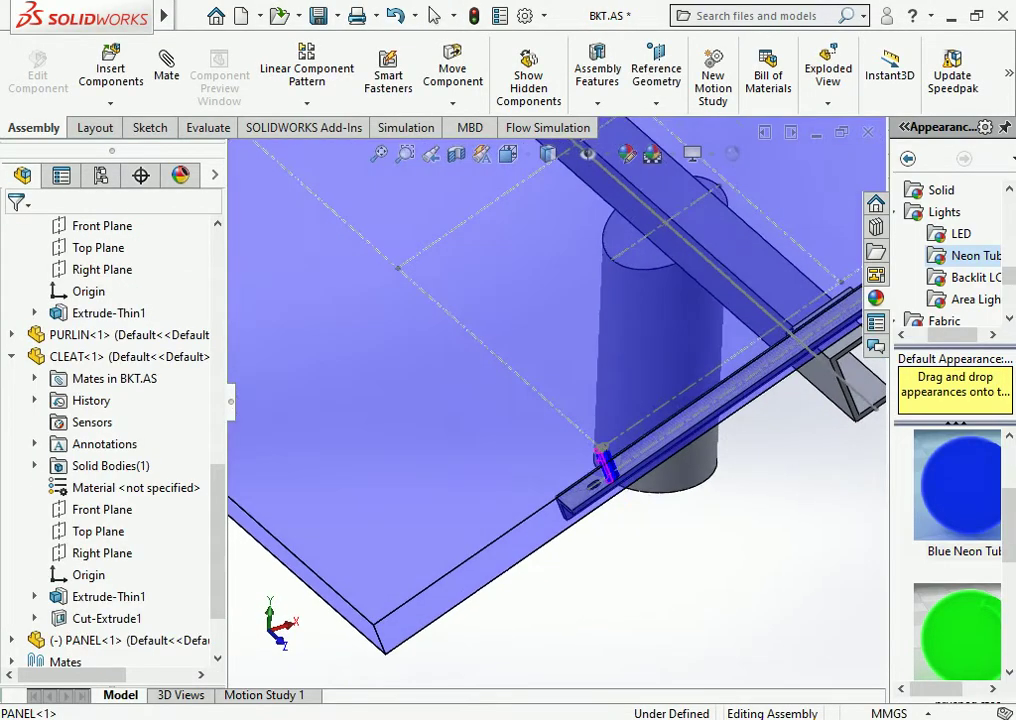
pyautogui.click(505, 527)
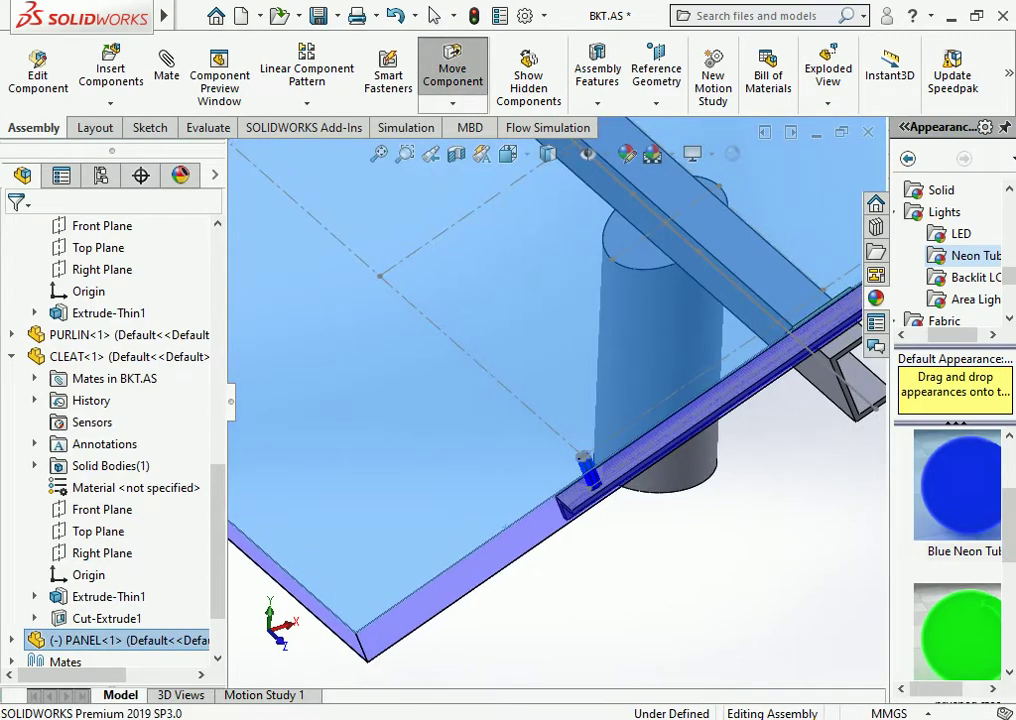
pyautogui.scroll(5, 588, 470)
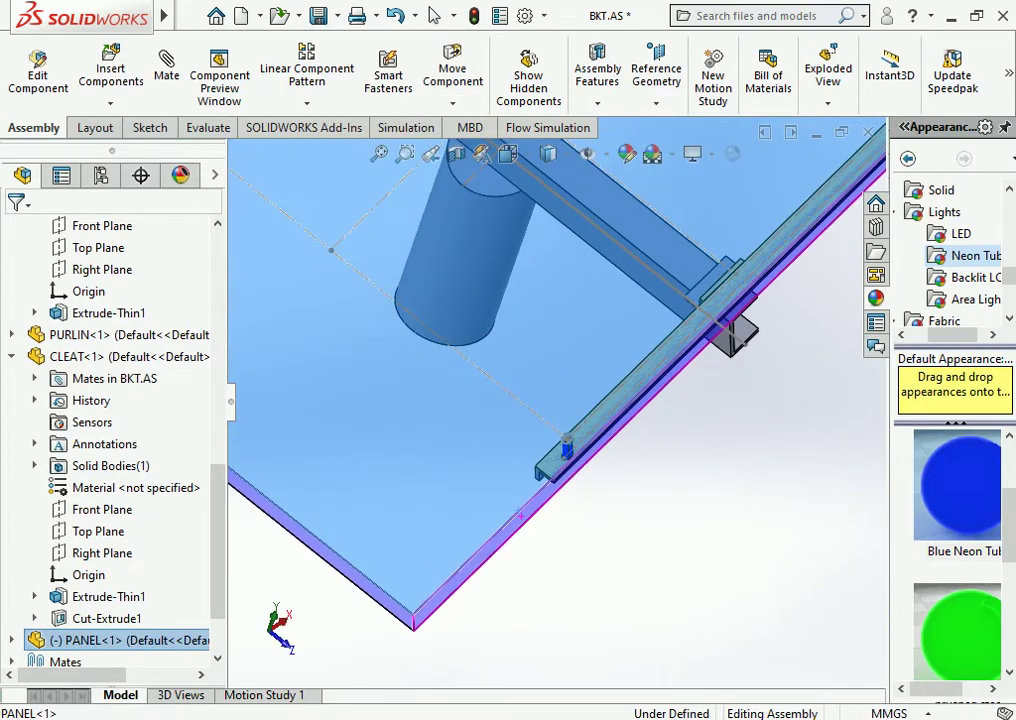
pyautogui.moveTo(588, 470)
pyautogui.mouseDown(button='middle')
pyautogui.moveTo(615, 378)
pyautogui.moveTo(600, 400)
pyautogui.mouseUp(button='middle')
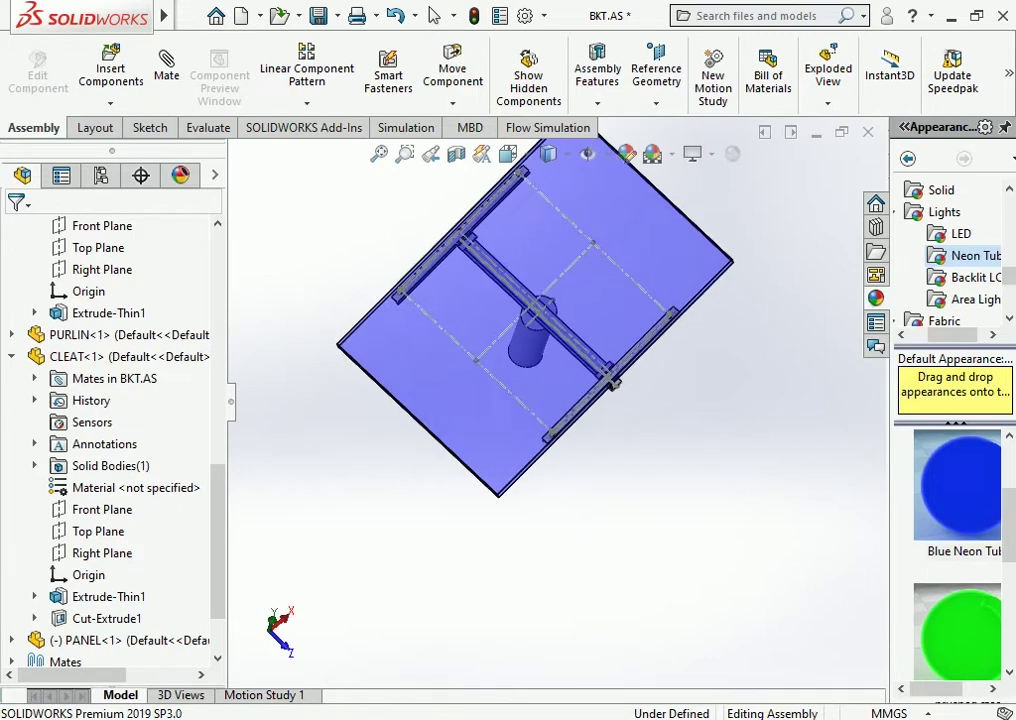
pyautogui.scroll(3, 600, 400)
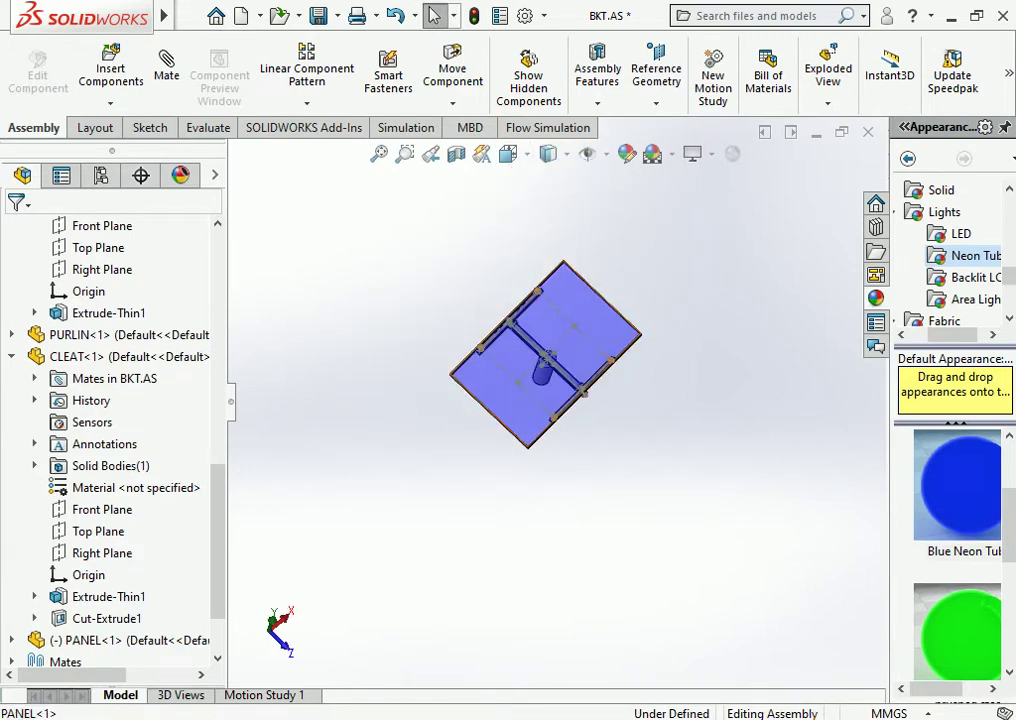
pyautogui.click(590, 310)
pyautogui.click(687, 208)
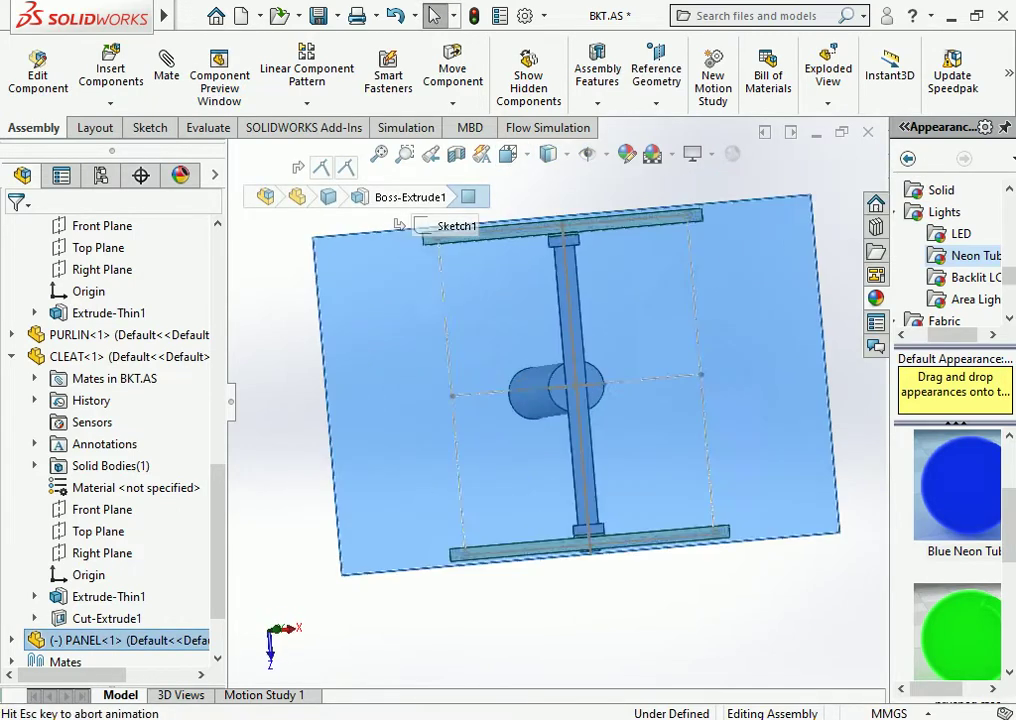
pyautogui.press('Escape')
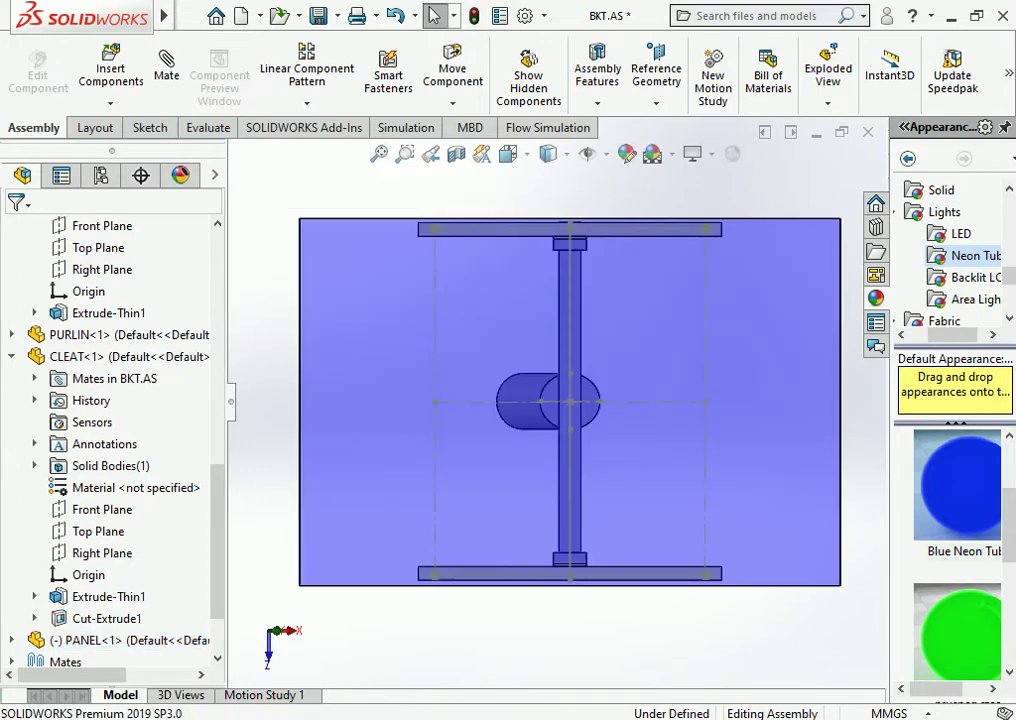
pyautogui.press('f')
pyautogui.hotkey('ctrl', '7')
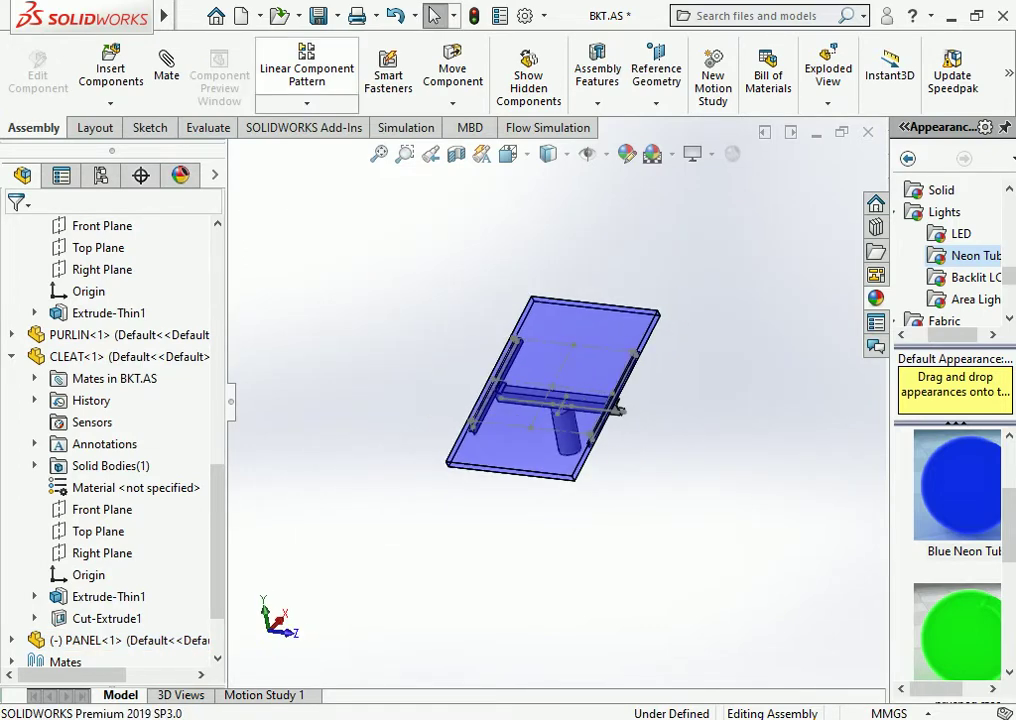
pyautogui.hotkey('ctrl', 's')
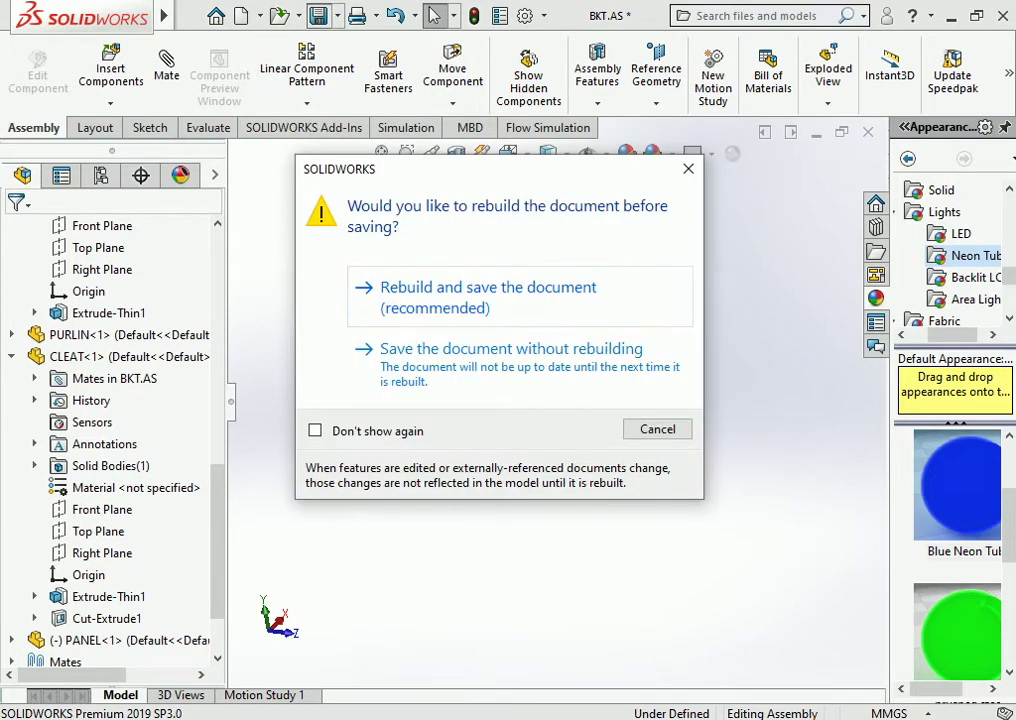
# Rebuild and save BKT.AS, then hide the panel's and beam's sketch lines
pyautogui.press('Return')
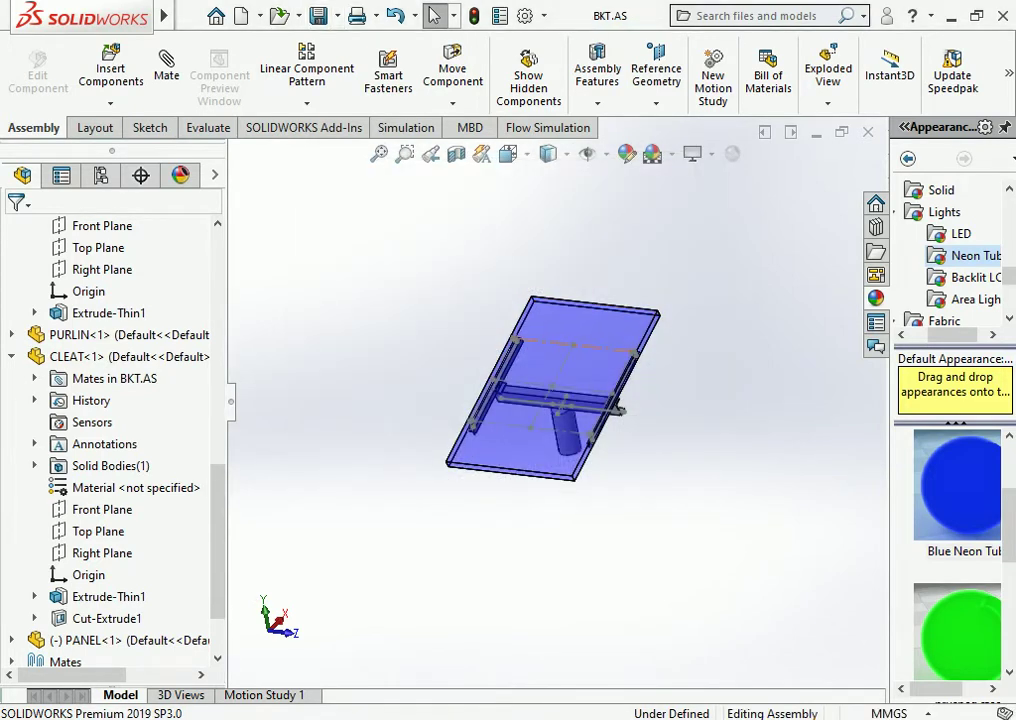
pyautogui.click(625, 350)
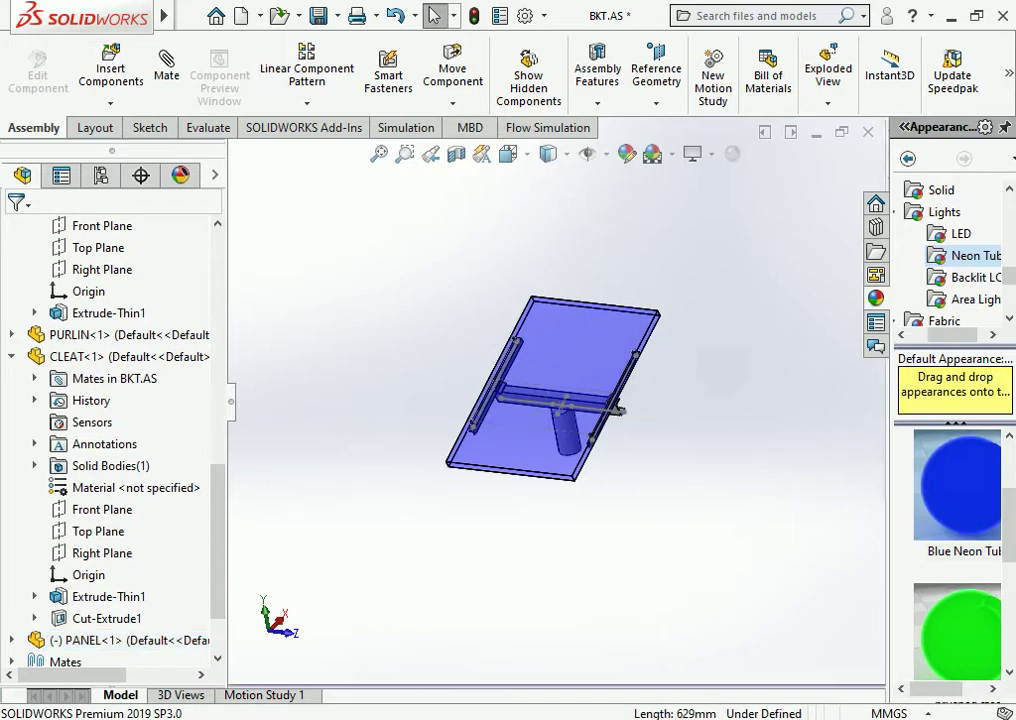
pyautogui.click(566, 404)
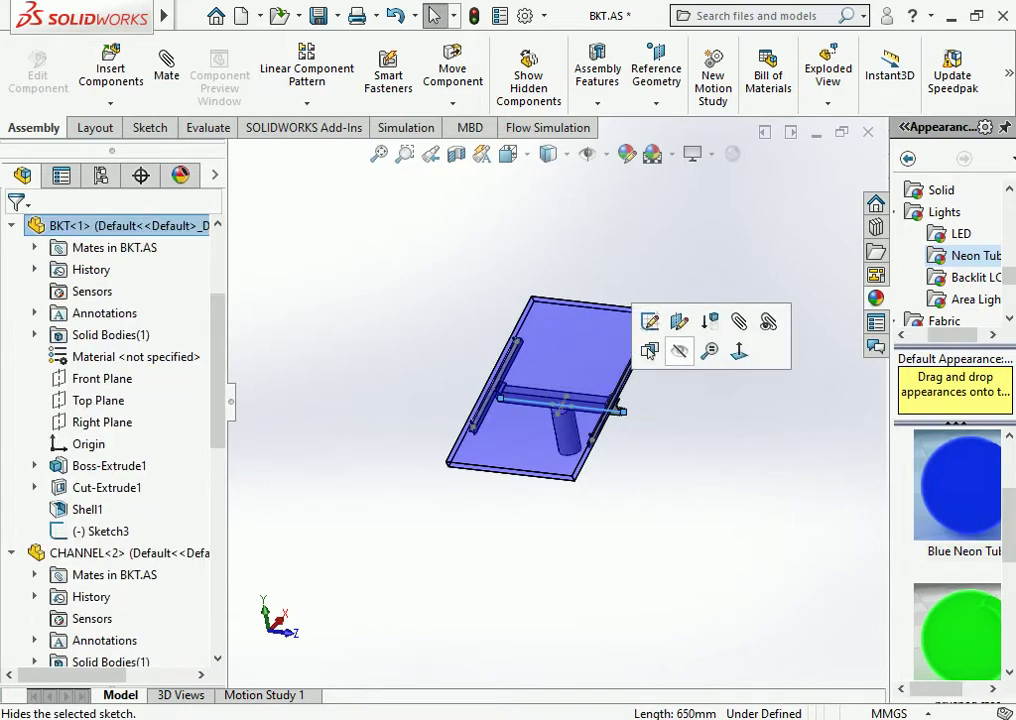
pyautogui.click(680, 347)
pyautogui.scroll(-3, 627, 413)
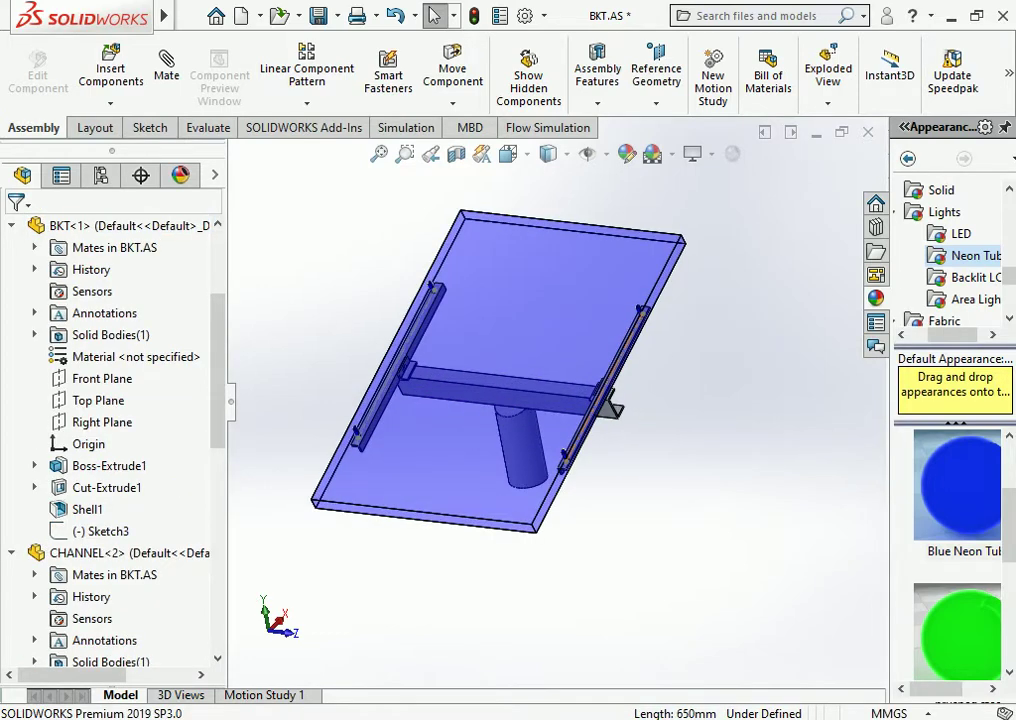
pyautogui.click(600, 374)
pyautogui.click(671, 386)
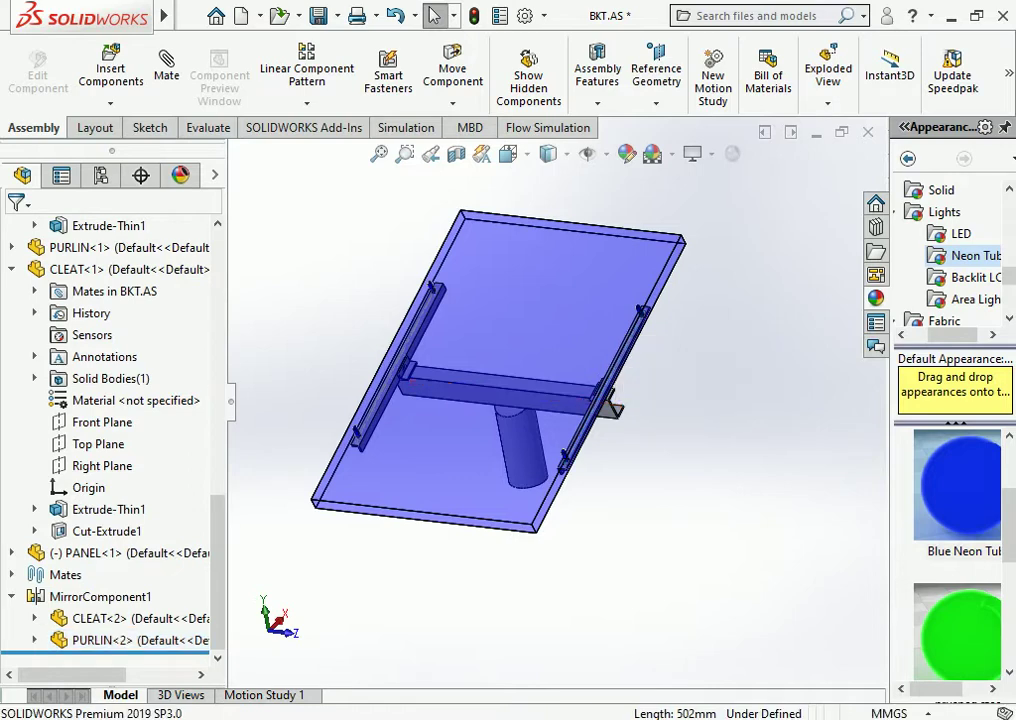
# Save the assembly together with all its modified parts
pyautogui.moveTo(225, 490); pyautogui.dragTo(218, 490, button='middle')
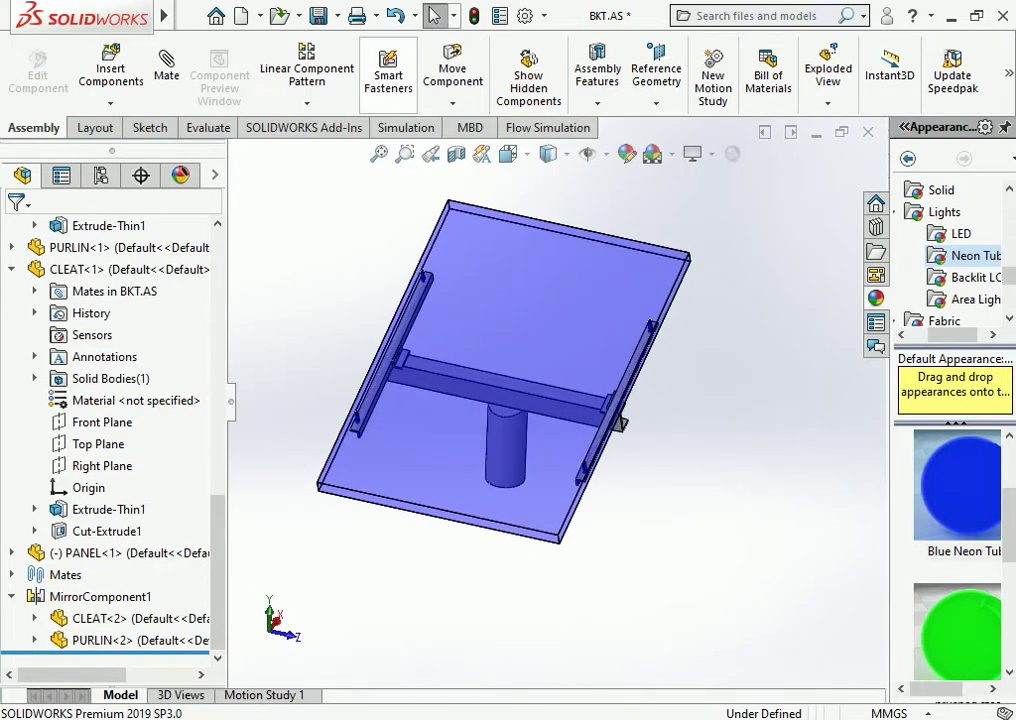
pyautogui.hotkey('ctrl', 's')
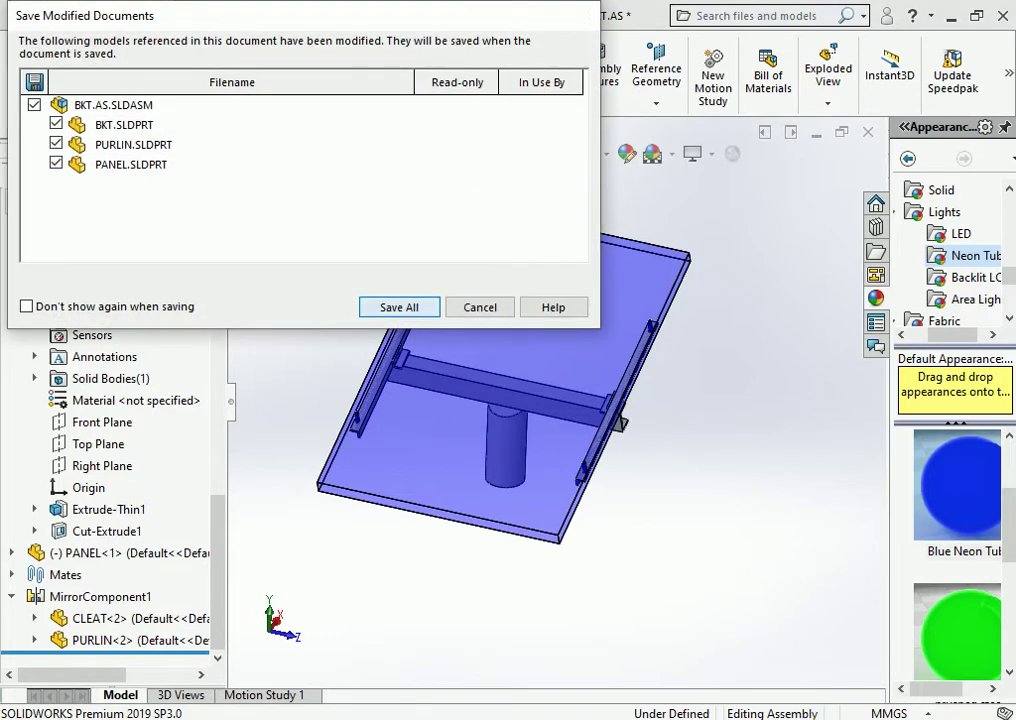
pyautogui.press('Return')
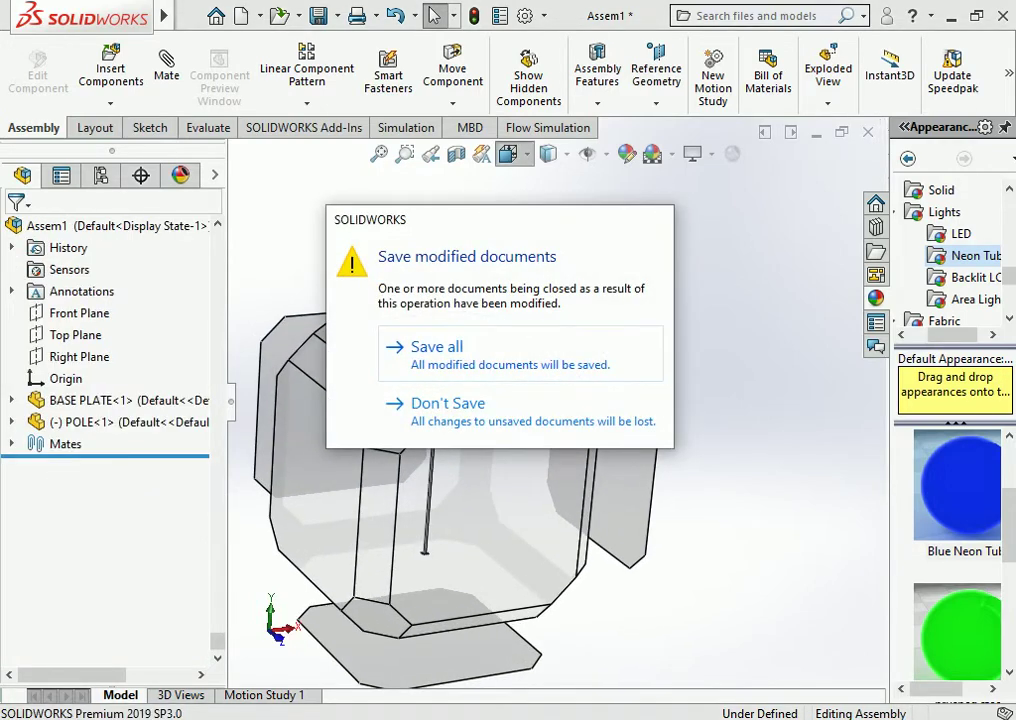
# Finish closing BKT.AS and switch Assem1 to a dimetric view
pyautogui.press('Return')
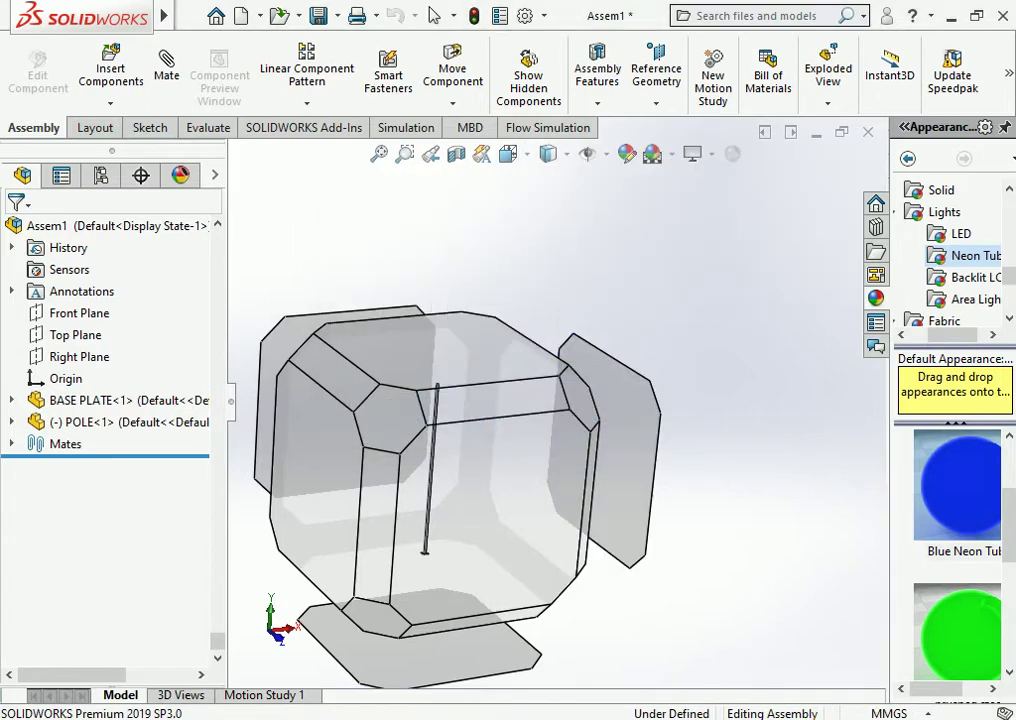
pyautogui.click(508, 153)
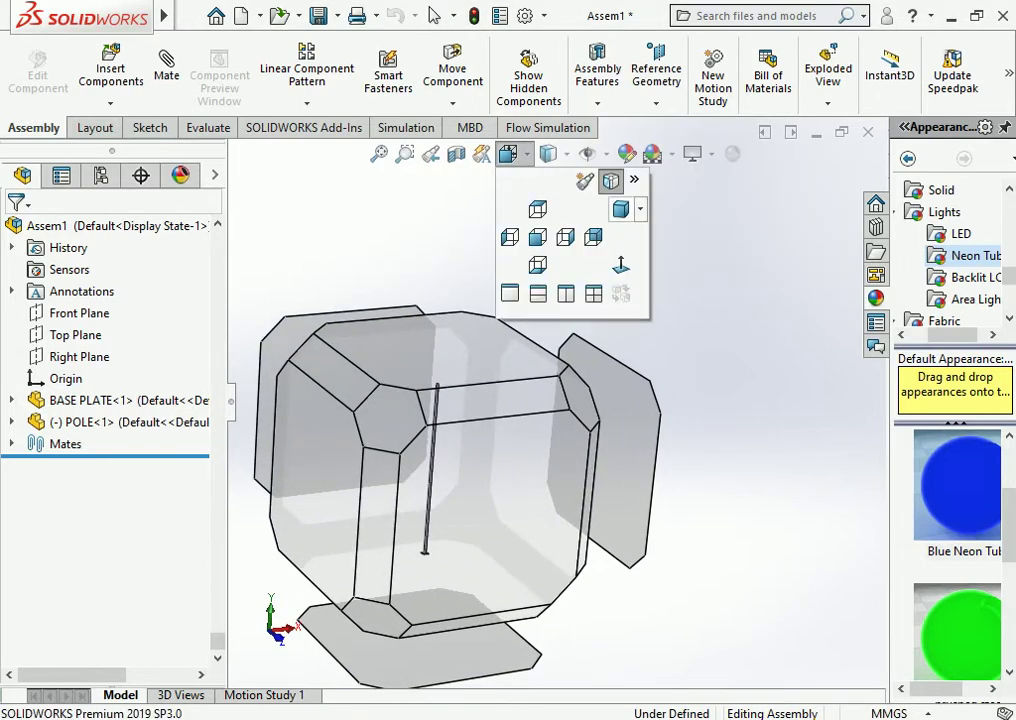
pyautogui.click(535, 209)
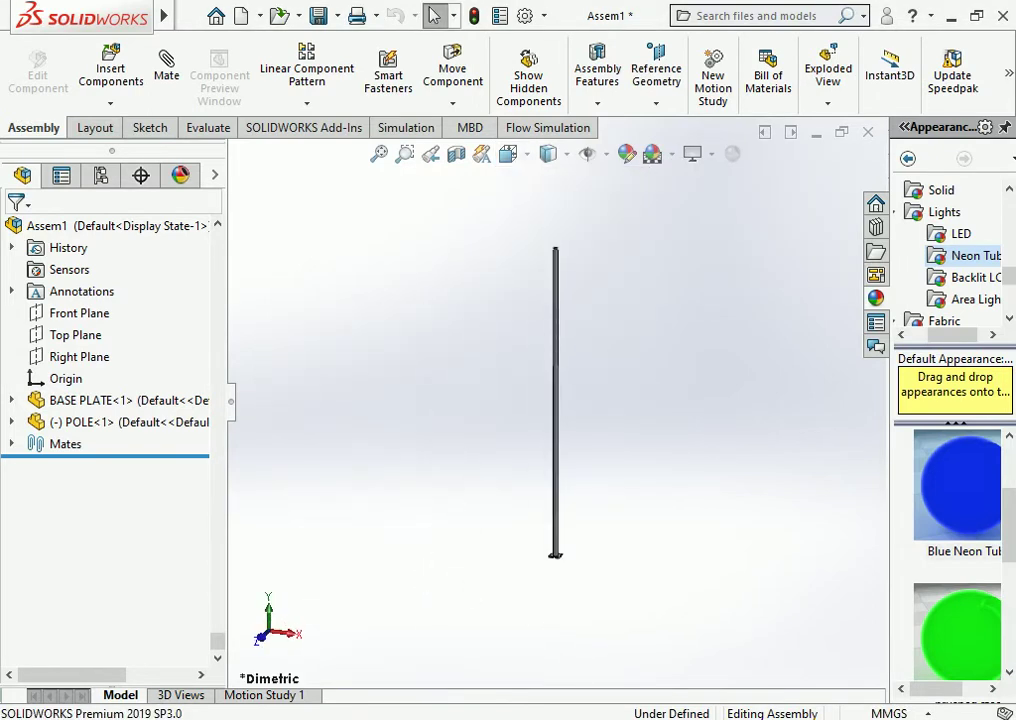
# Insert BKT.AS via the All Files filter and place it just above the pole
pyautogui.click(111, 68)
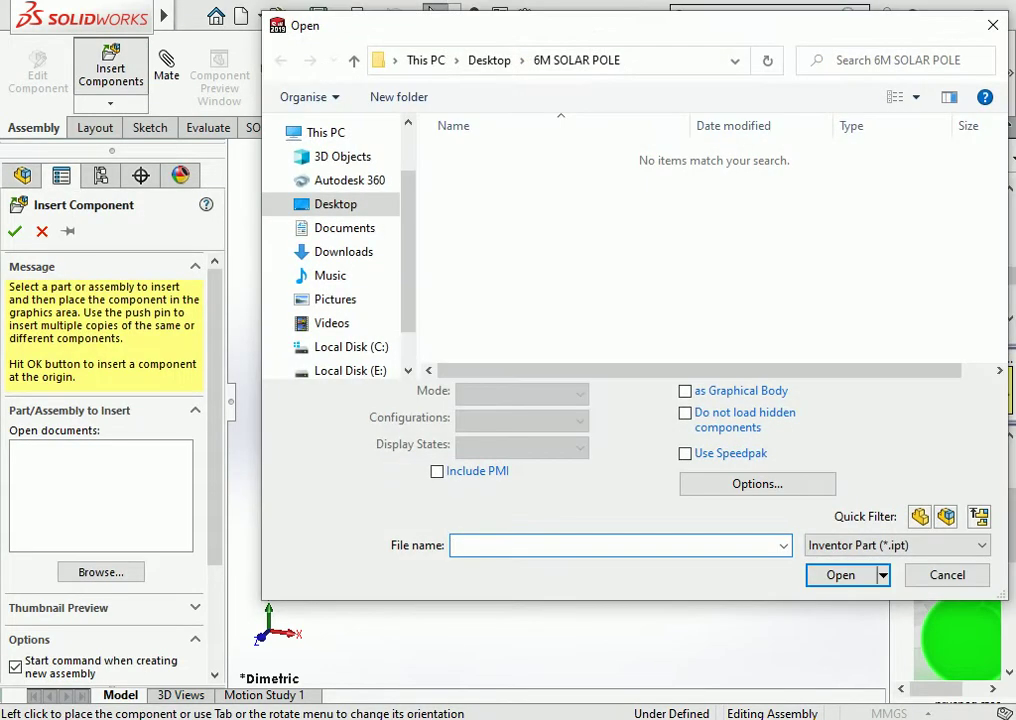
pyautogui.click(897, 545)
pyautogui.click(790, 524)
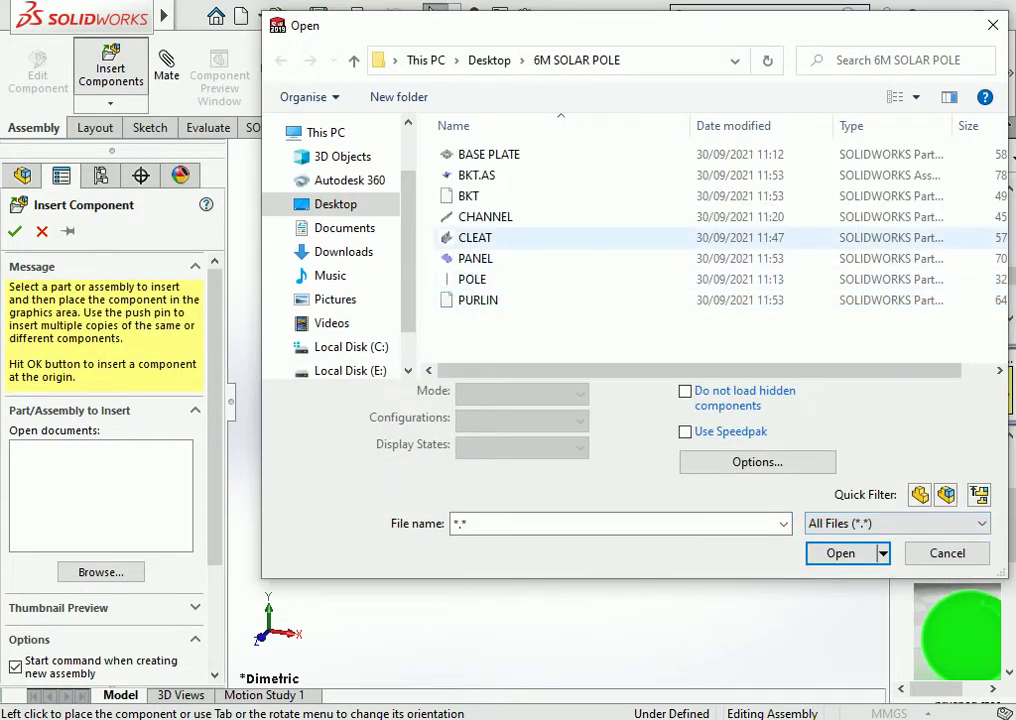
pyautogui.click(476, 175)
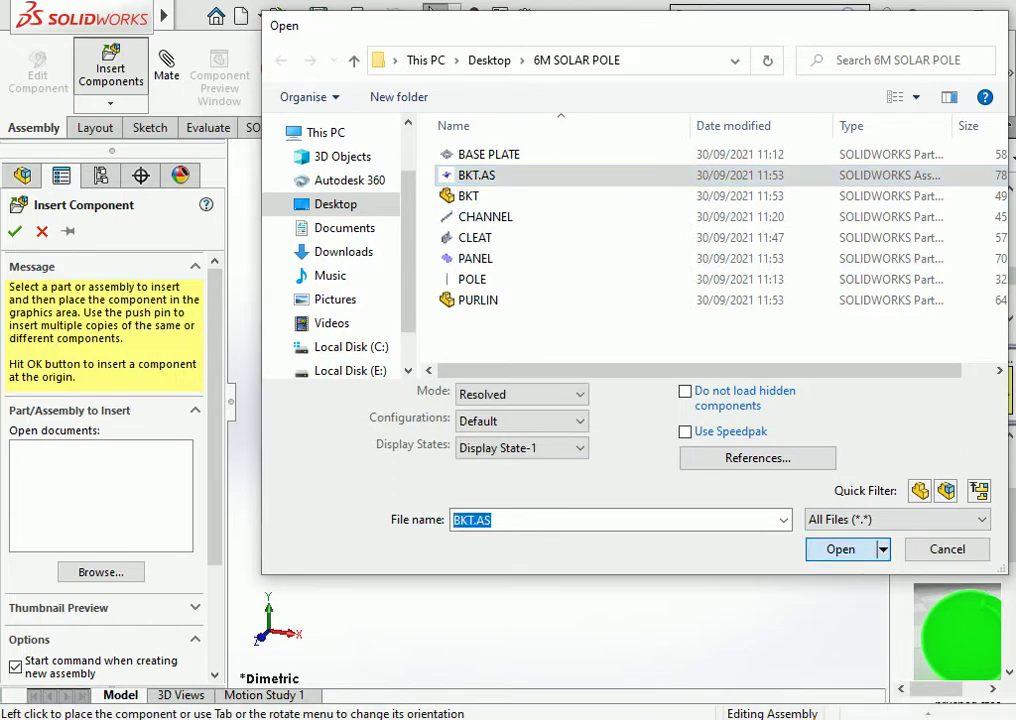
pyautogui.press('Return')
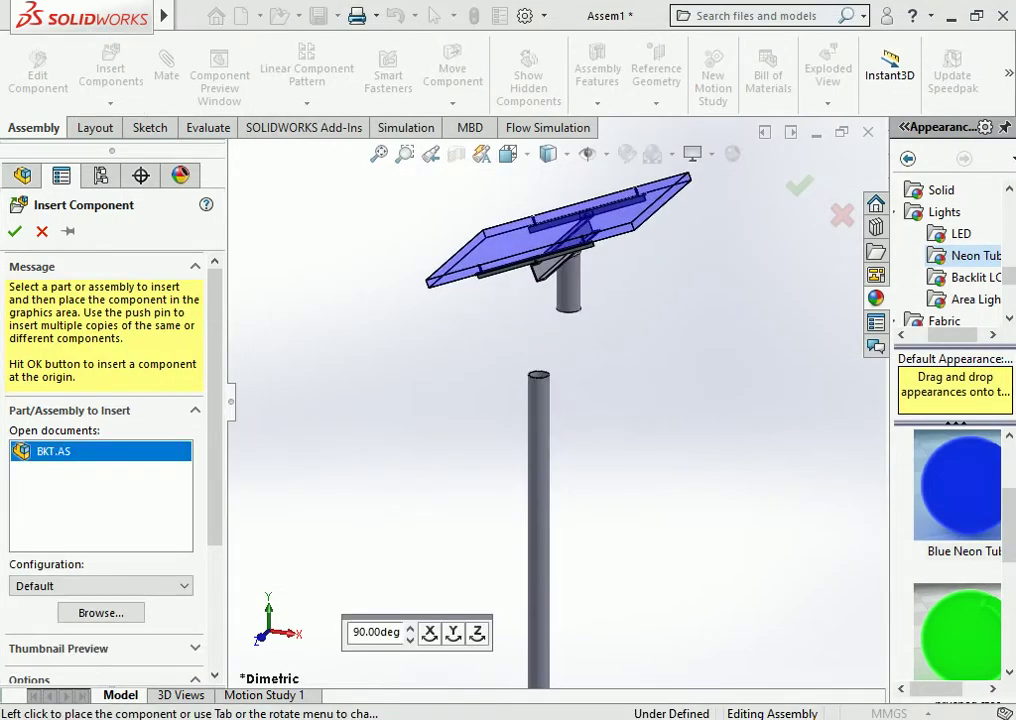
pyautogui.click(530, 318)
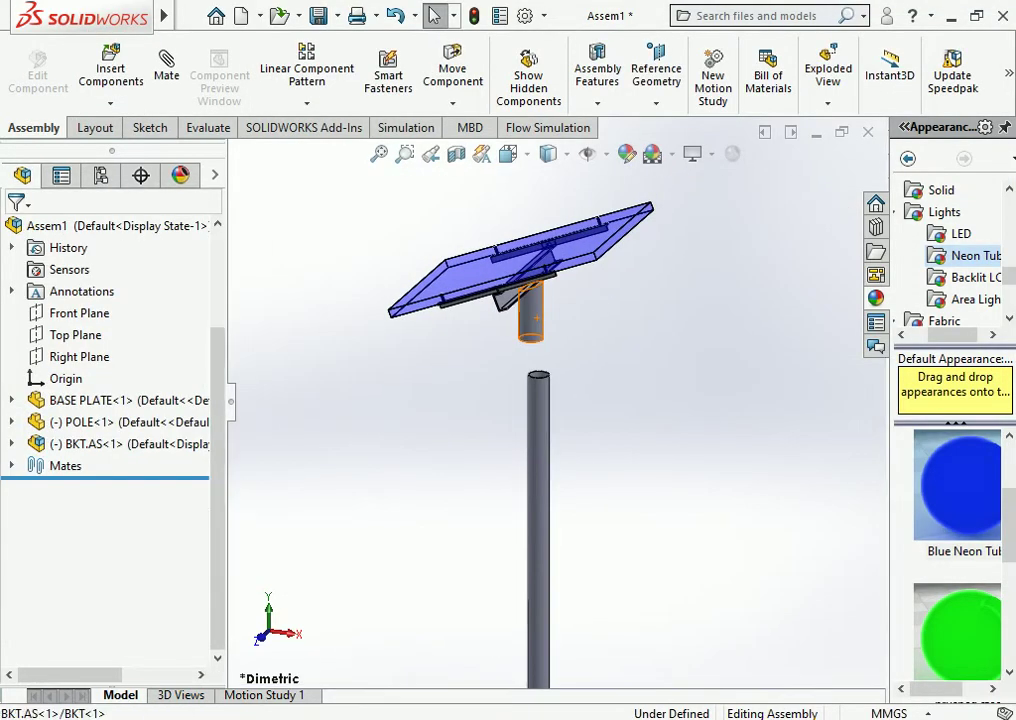
pyautogui.click(535, 317)
# Add a concentric mate between the bracket tube and the pole's cylindrical face
pyautogui.click(166, 70)
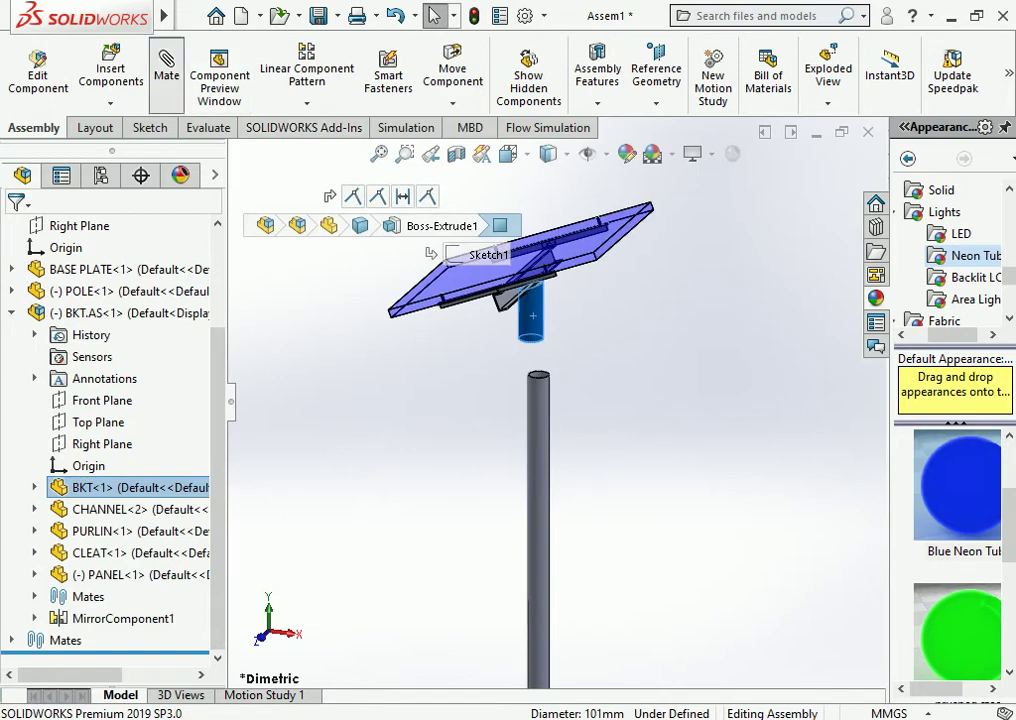
pyautogui.click(540, 420)
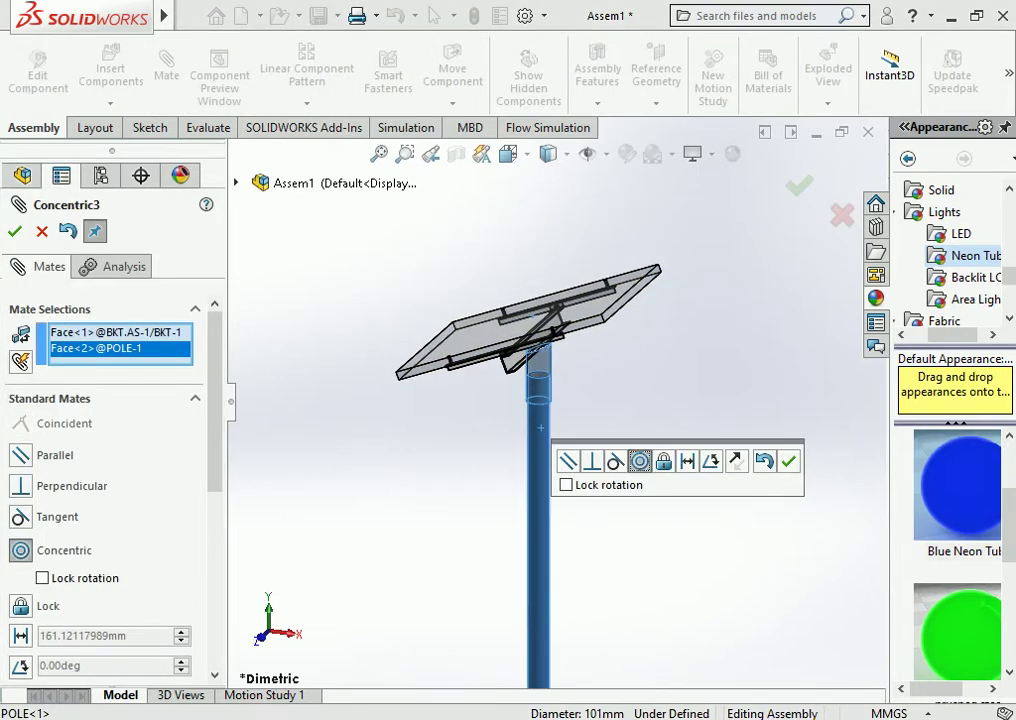
pyautogui.scroll(-2, 560, 365)
pyautogui.scroll(-3, 560, 365)
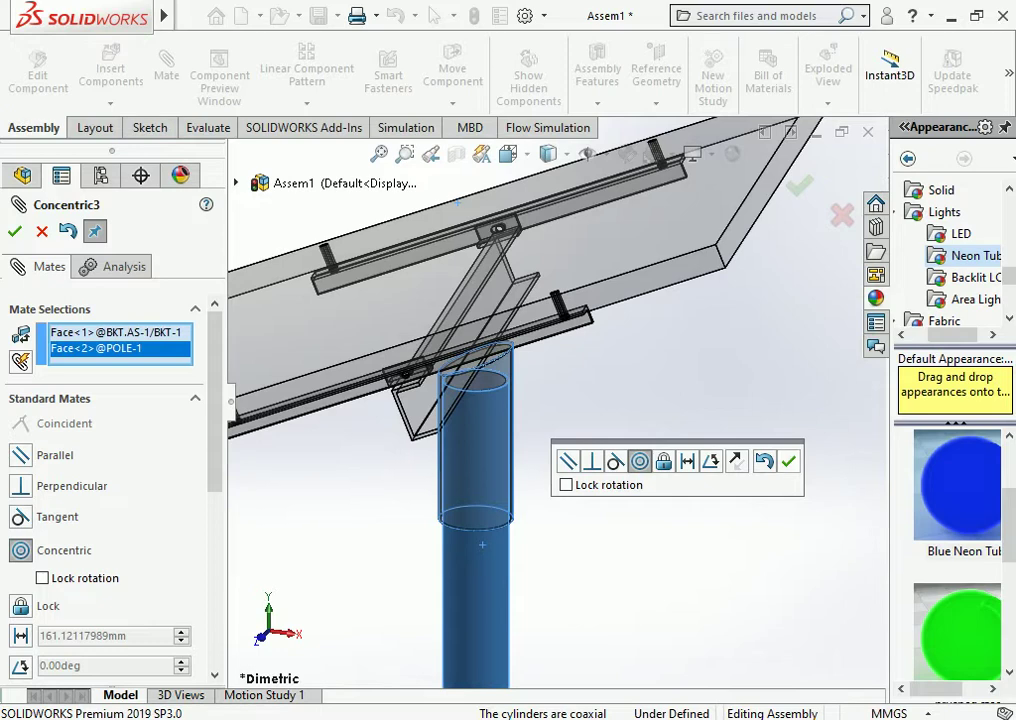
pyautogui.click(789, 461)
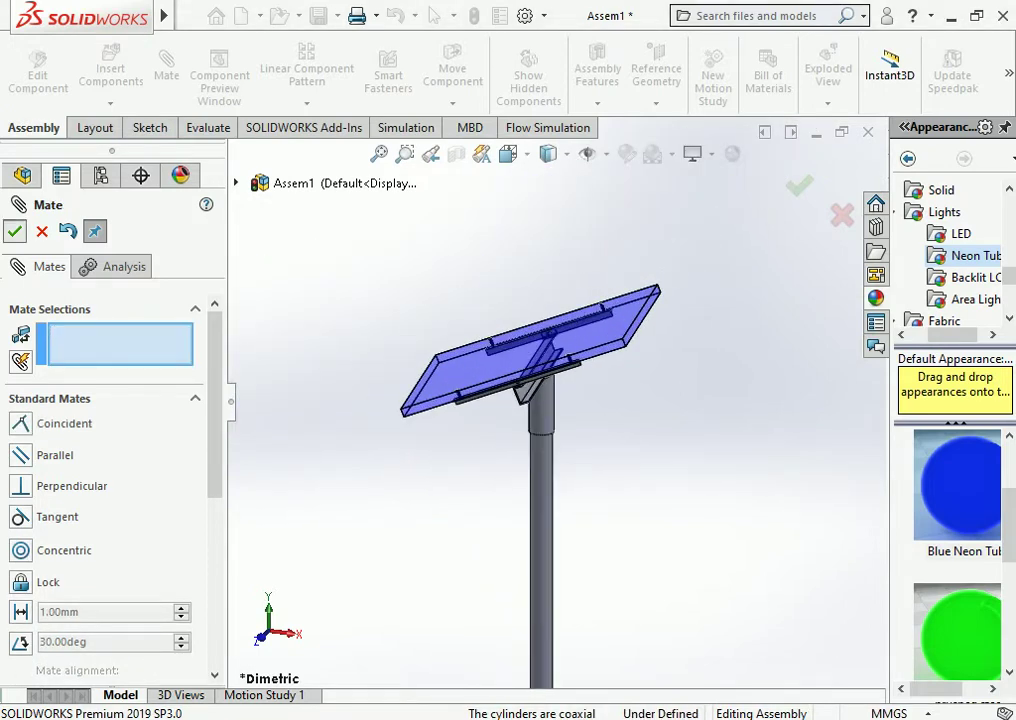
pyautogui.click(14, 231)
# Mate the BKT.AS Front Plane coincident with the Assem1 Front Plane
pyautogui.click(12, 316)
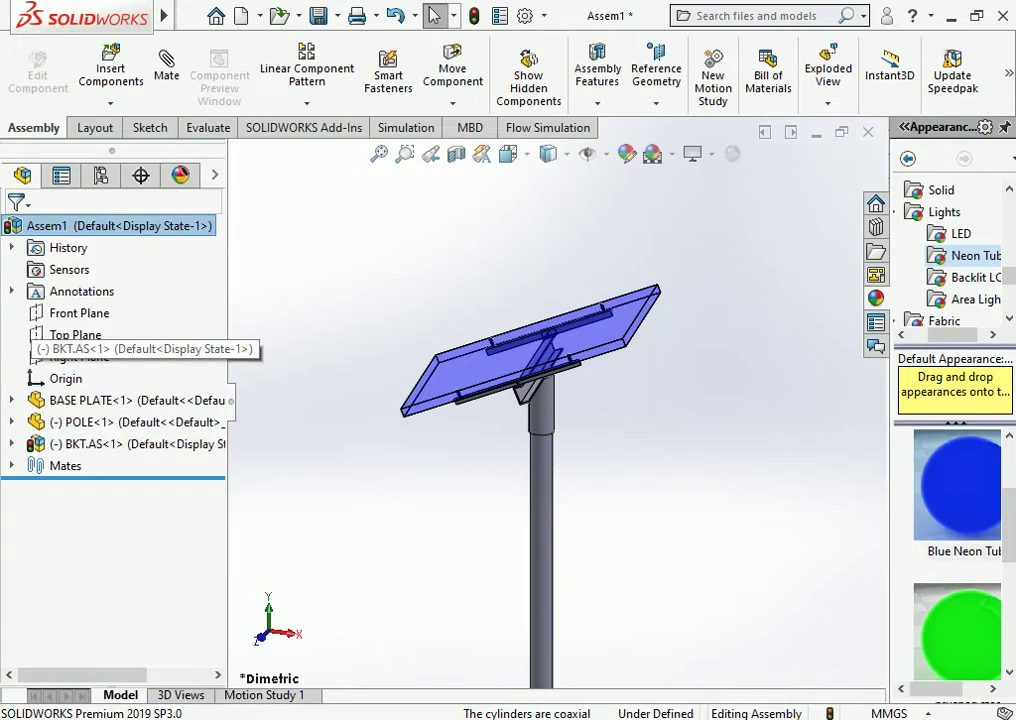
pyautogui.click(12, 444)
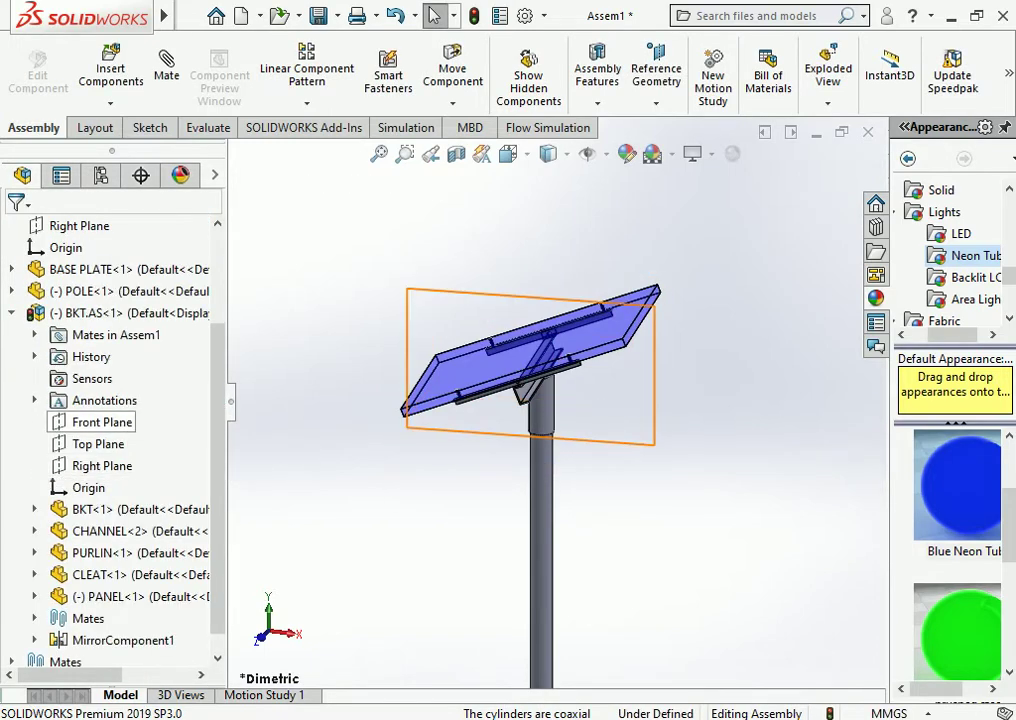
pyautogui.click(100, 422)
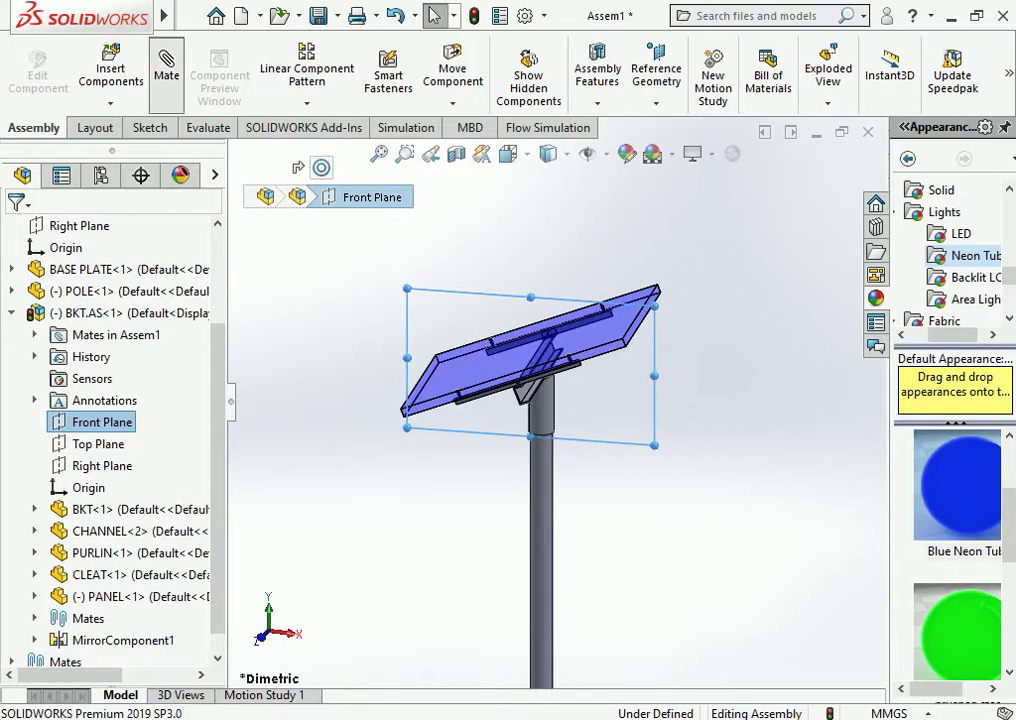
pyautogui.click(166, 70)
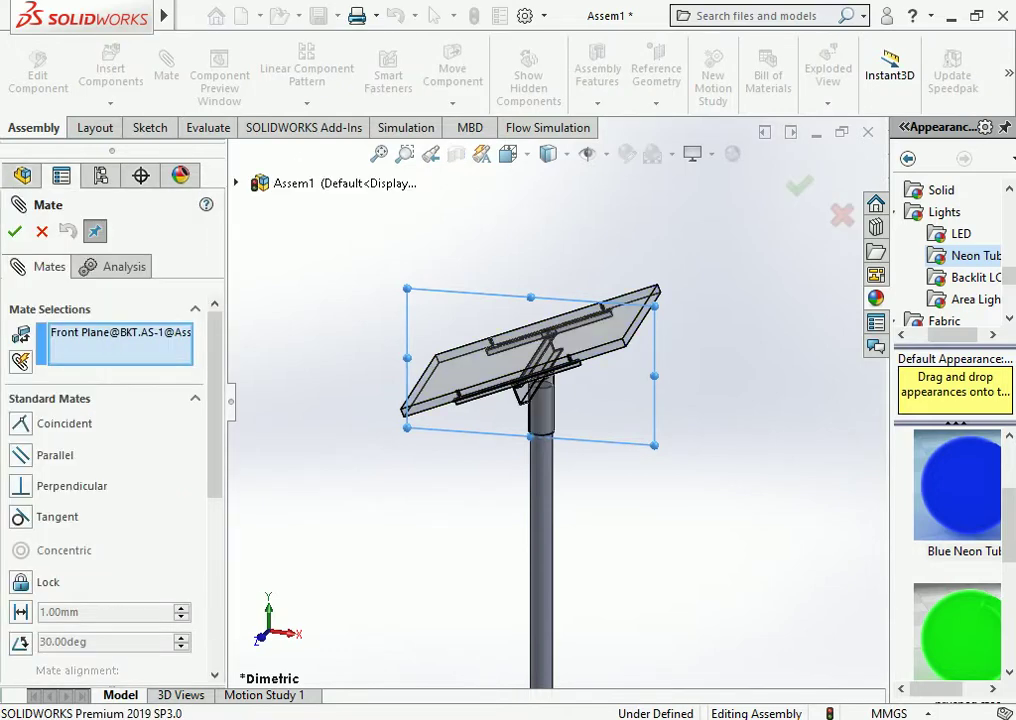
pyautogui.click(237, 183)
pyautogui.scroll(3, 555, 405)
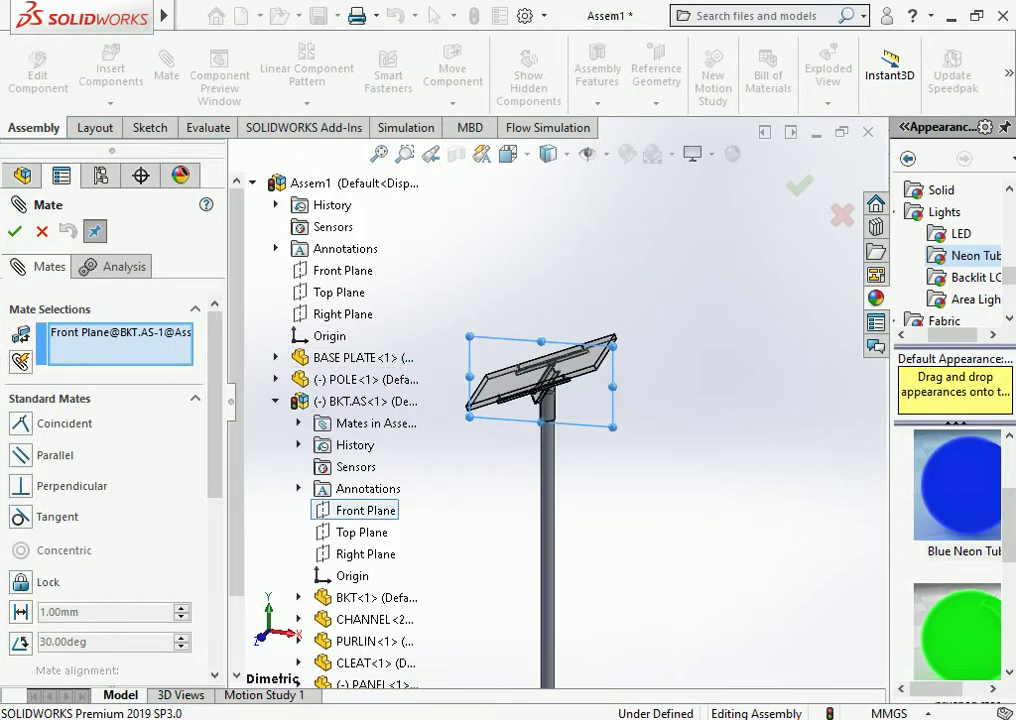
pyautogui.scroll(2, 555, 405)
pyautogui.click(343, 270)
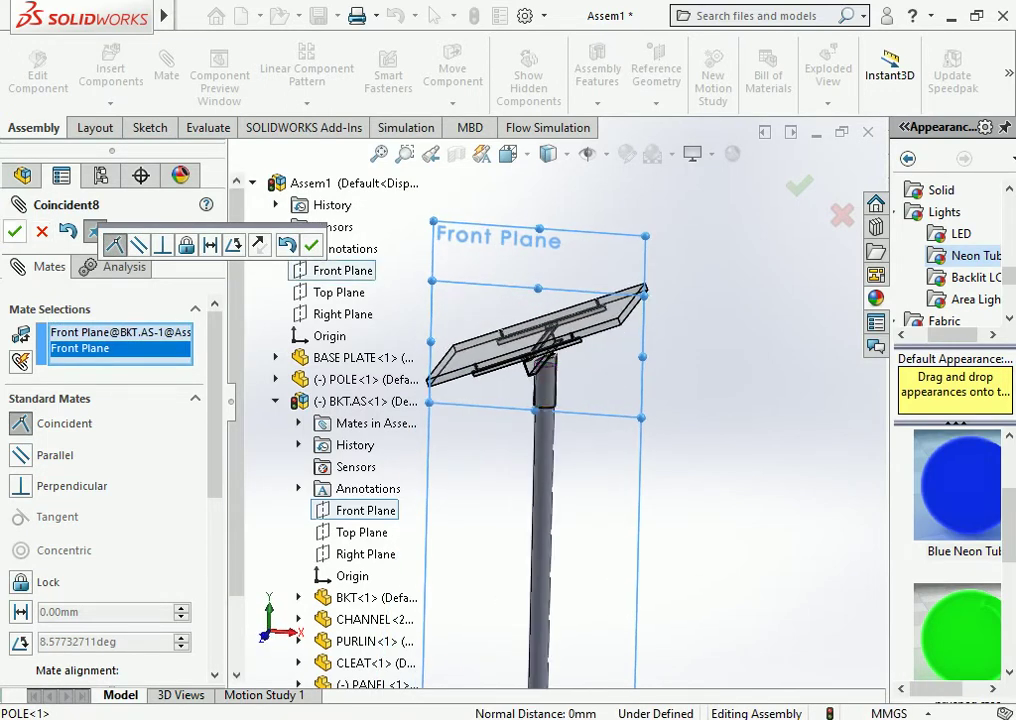
pyautogui.press('Return')
pyautogui.press('Return')
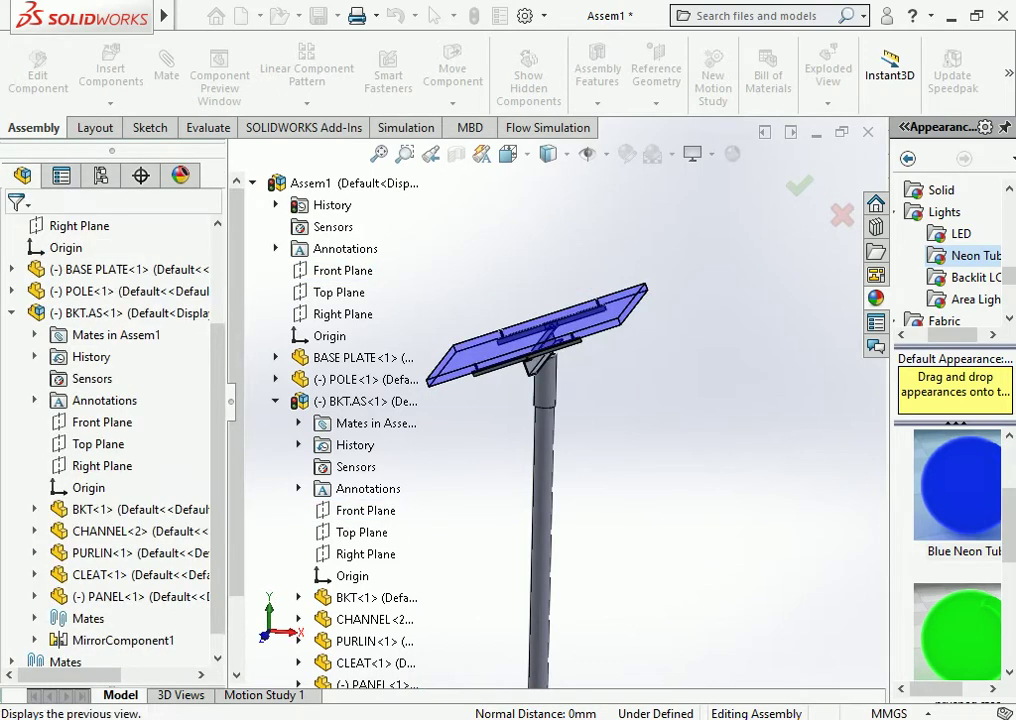
pyautogui.click(508, 153)
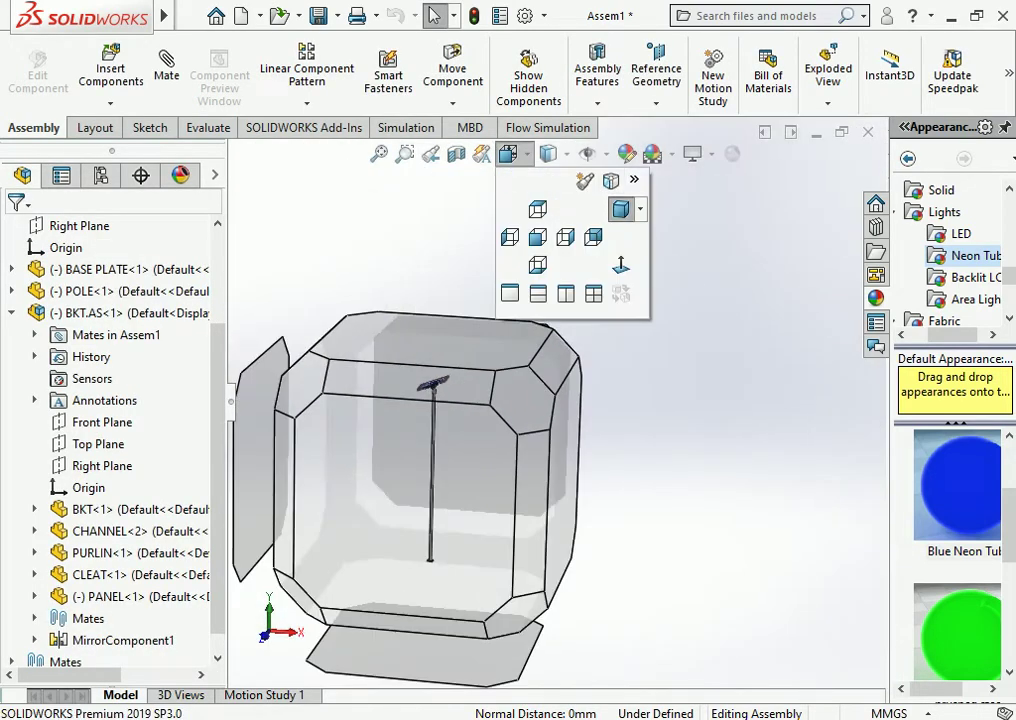
pyautogui.click(621, 208)
pyautogui.scroll(5, 555, 200)
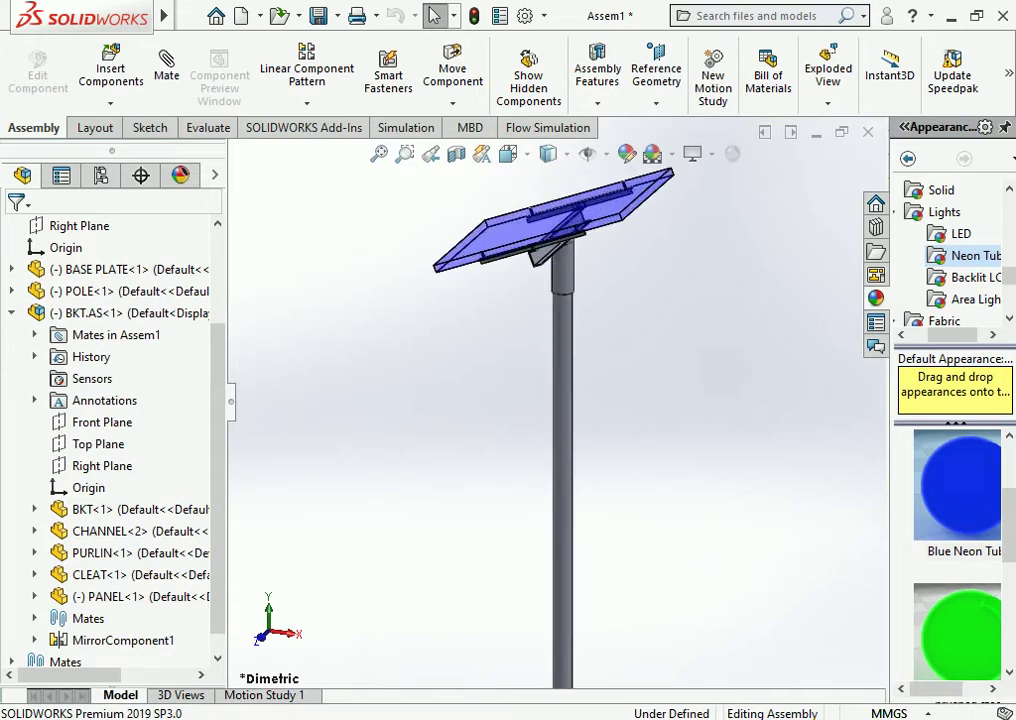
pyautogui.scroll(3, 563, 198)
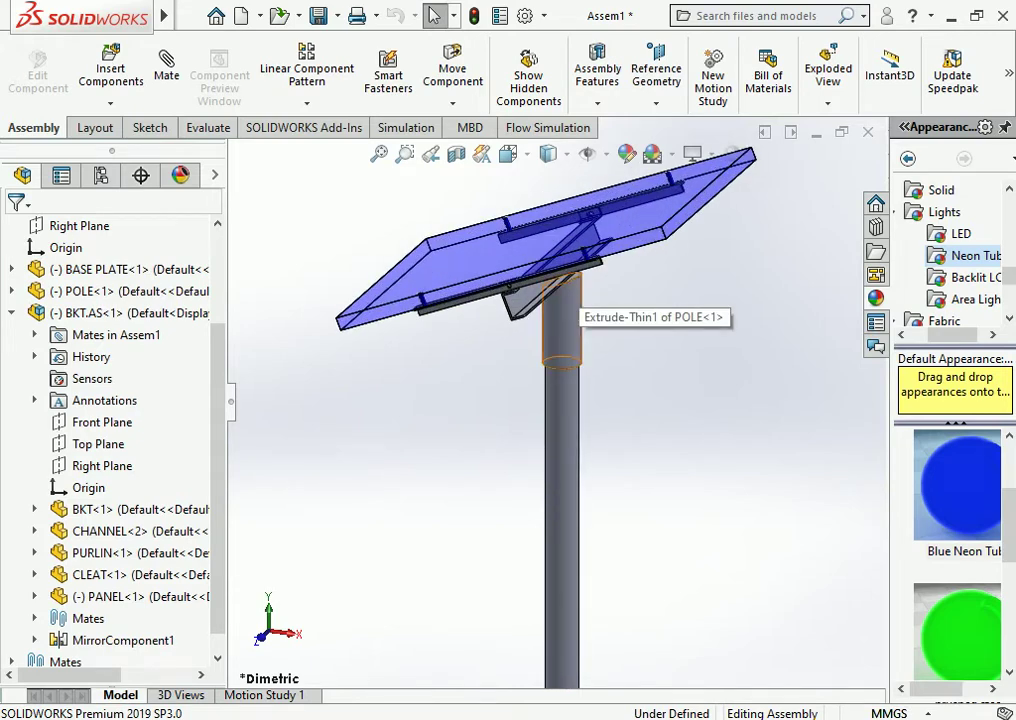
pyautogui.scroll(-2, 557, 400)
pyautogui.scroll(-3, 557, 400)
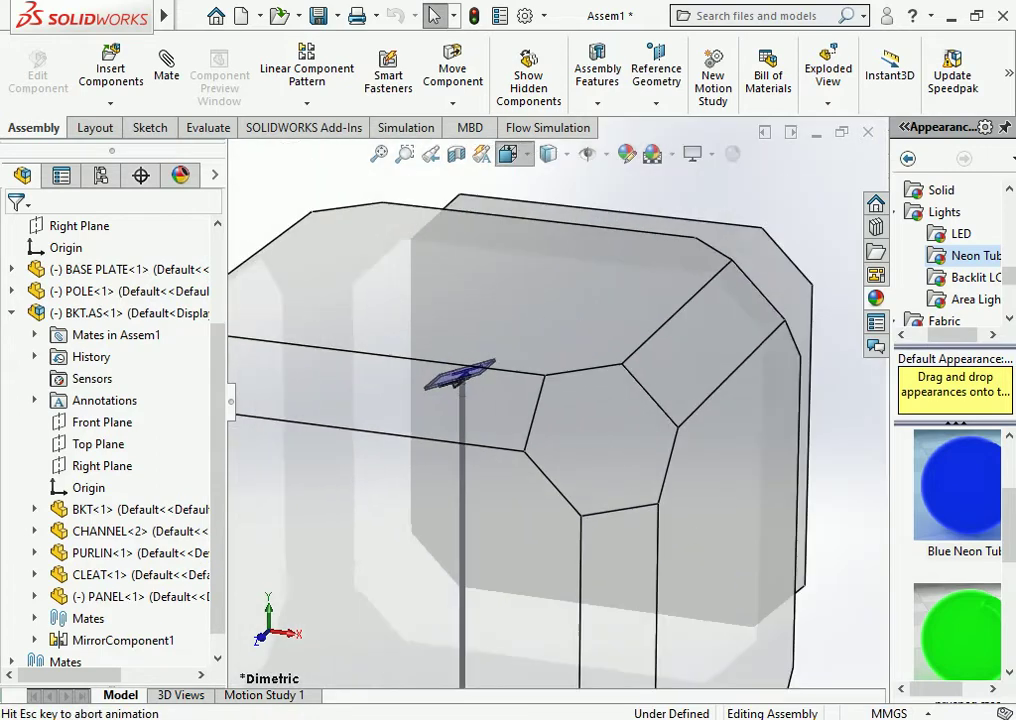
pyautogui.click(510, 153)
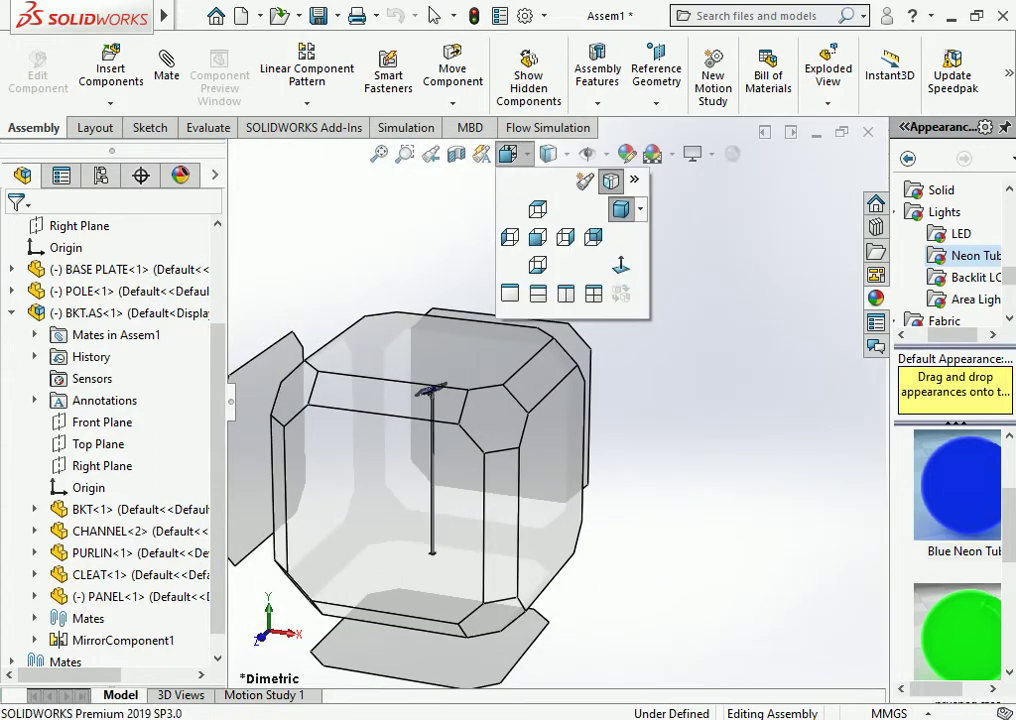
pyautogui.click(427, 156)
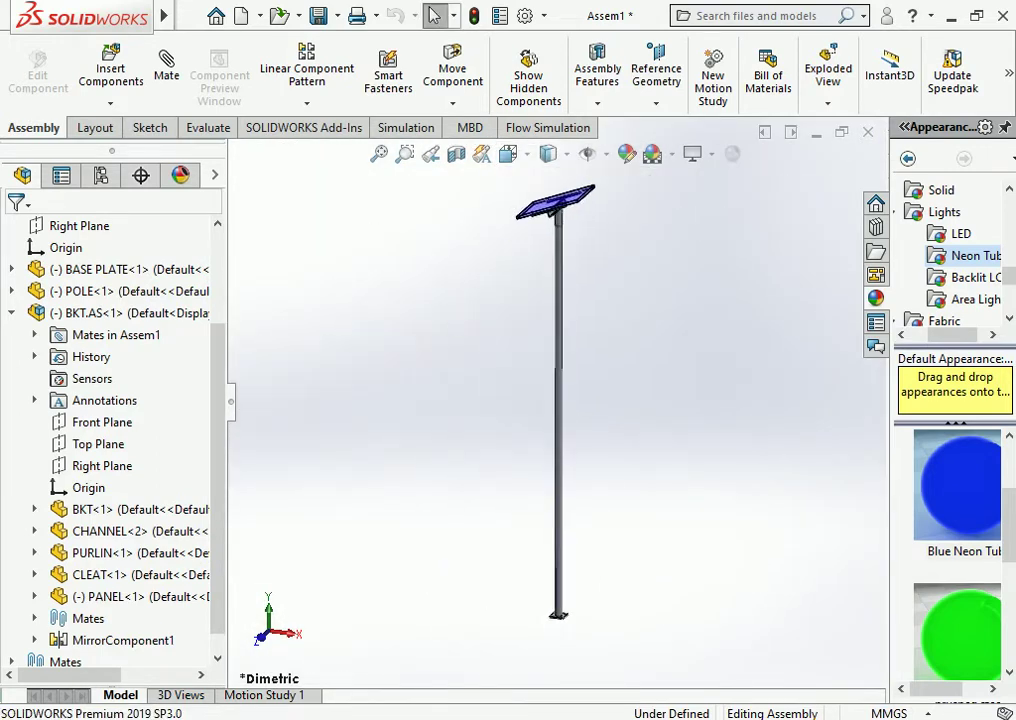
pyautogui.scroll(3, 571, 190)
pyautogui.click(510, 153)
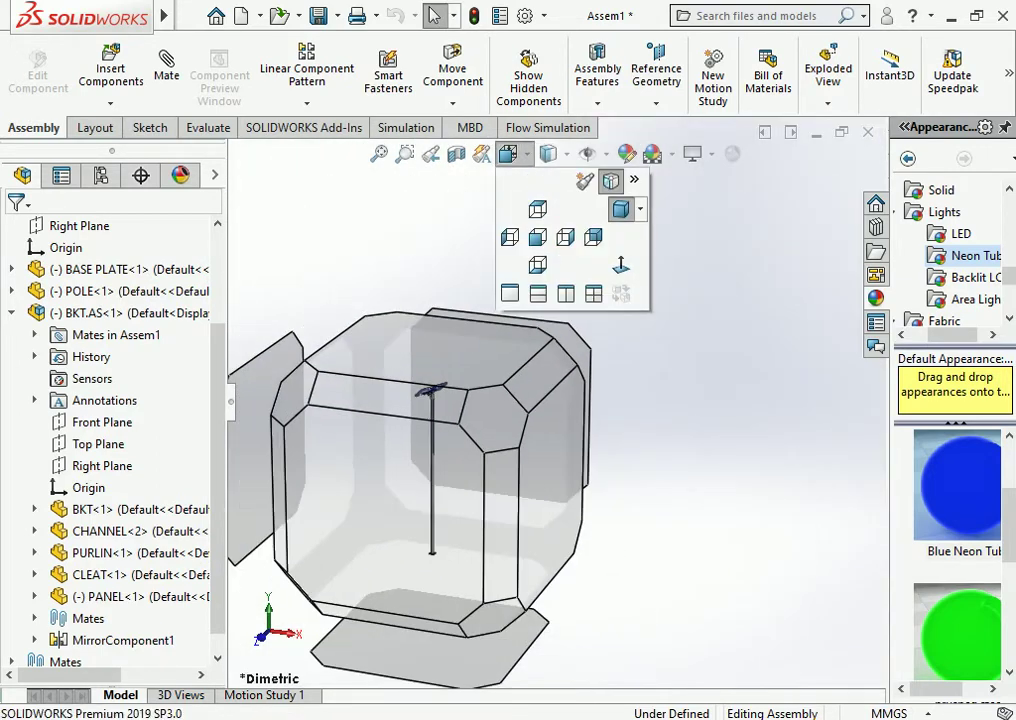
pyautogui.click(533, 207)
pyautogui.scroll(3, 567, 168)
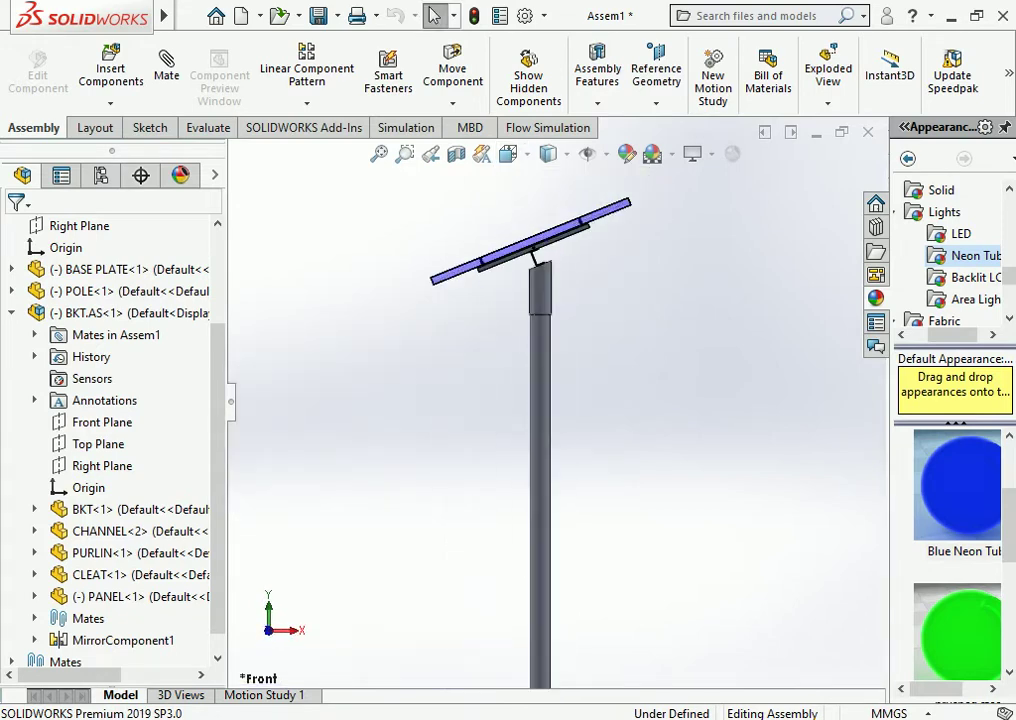
pyautogui.moveTo(560, 400)
pyautogui.mouseDown(button='middle')
pyautogui.moveTo(640, 370)
pyautogui.moveTo(600, 340)
pyautogui.moveTo(570, 365)
pyautogui.moveTo(568, 340)
pyautogui.moveTo(565, 370)
pyautogui.mouseUp(button='middle')
pyautogui.scroll(3, 575, 365)
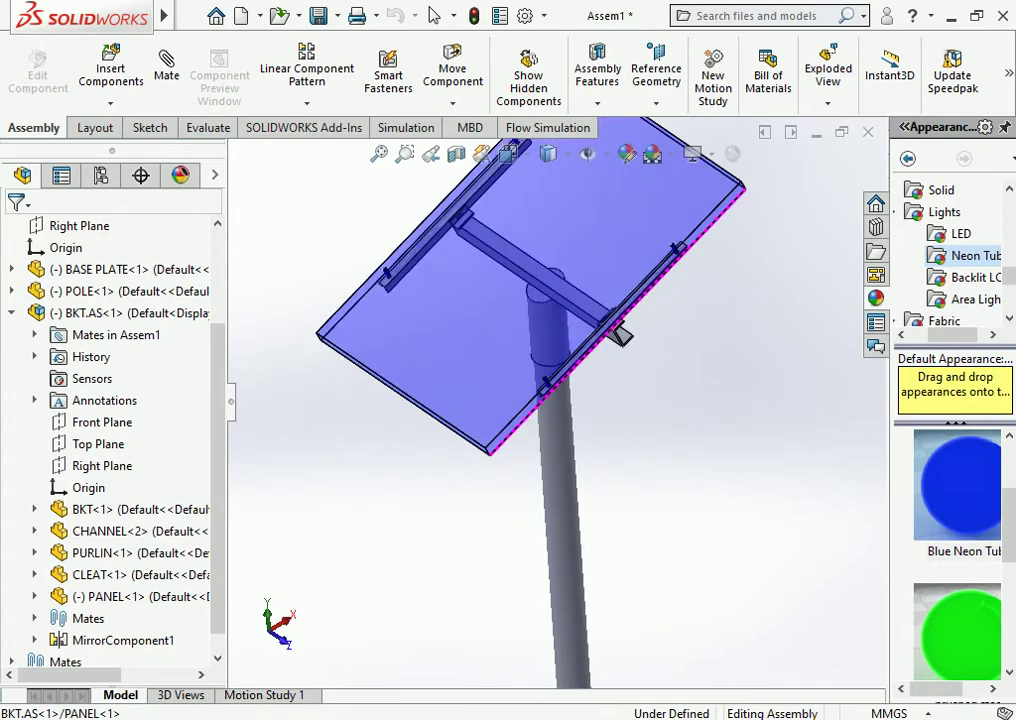
pyautogui.scroll(-2, 620, 337)
pyautogui.moveTo(620, 337); pyautogui.dragTo(597, 360, button='middle')
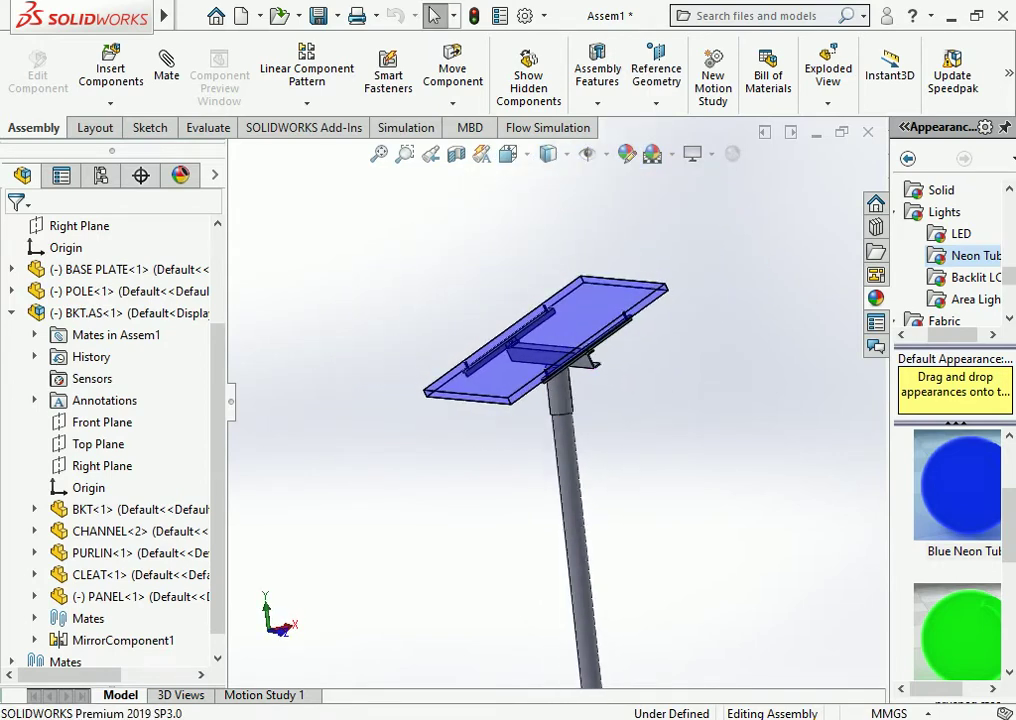
pyautogui.click(562, 378)
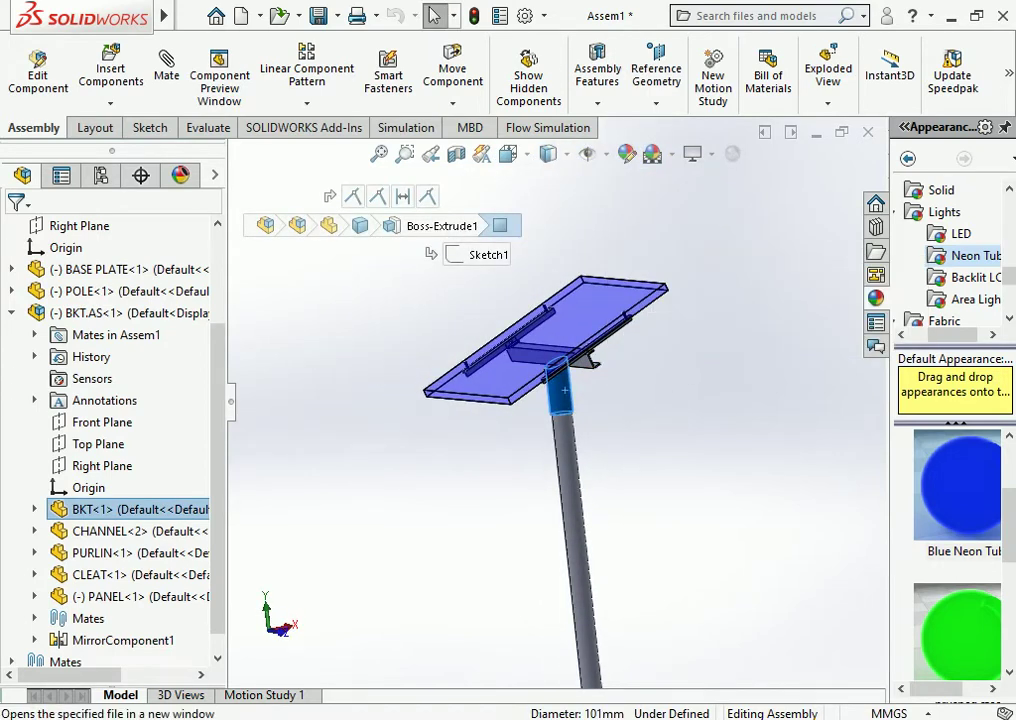
# Open BKT.AS in its own window, orbit it side-on, and show the Design Library
pyautogui.click(130, 313)
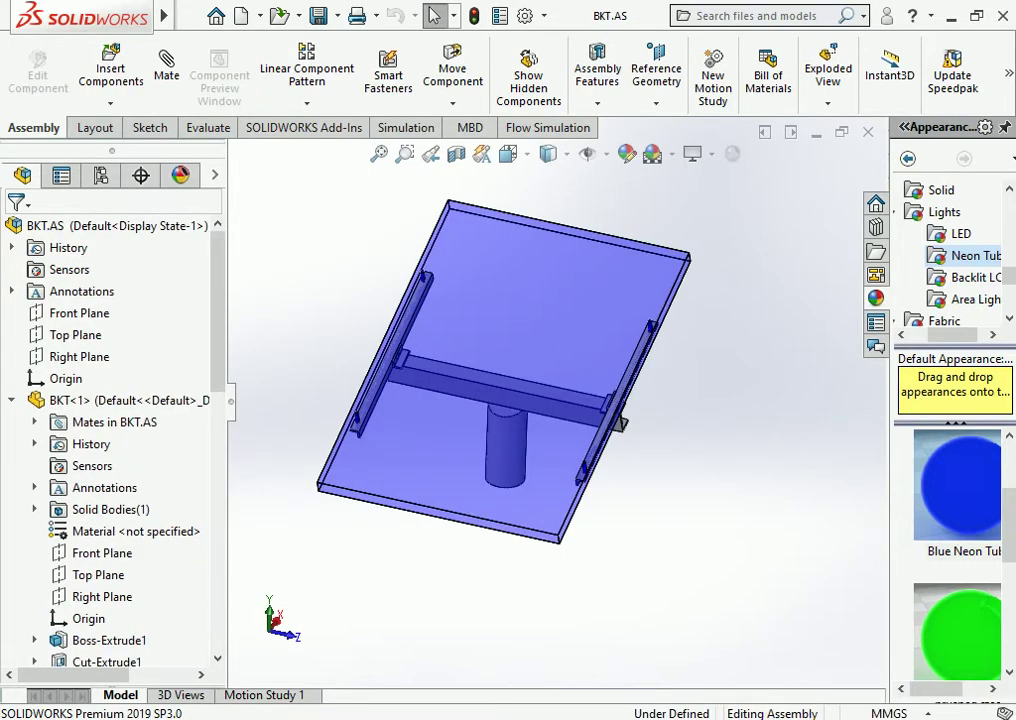
pyautogui.moveTo(500, 370)
pyautogui.mouseDown(button='middle')
pyautogui.moveTo(540, 380)
pyautogui.moveTo(435, 20)
pyautogui.mouseUp(button='middle')
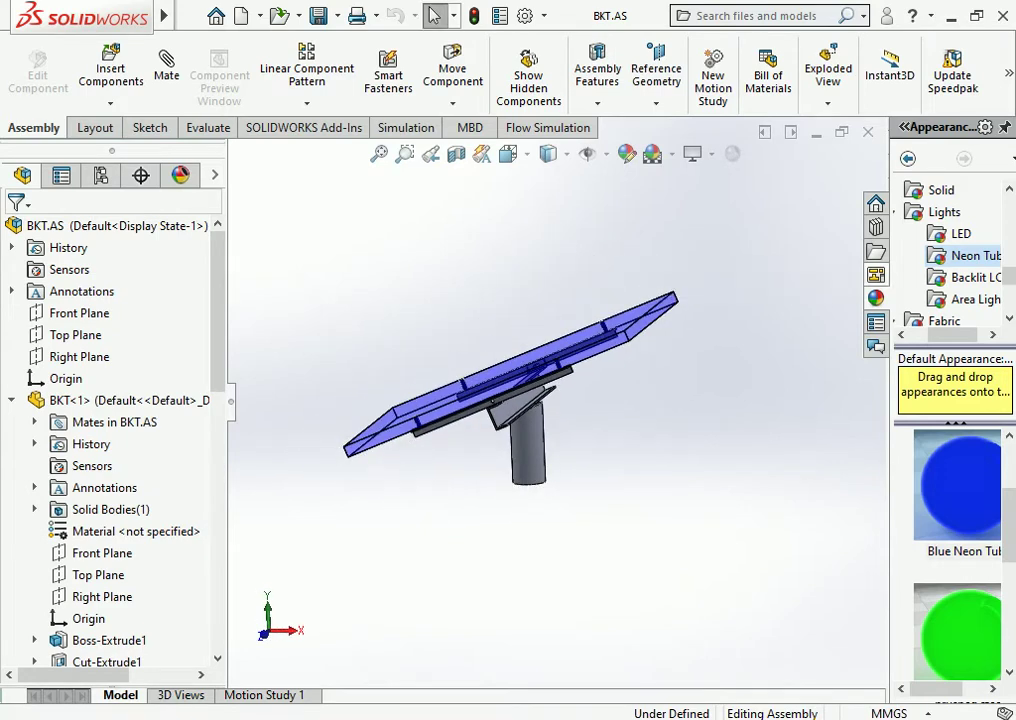
pyautogui.click(876, 250)
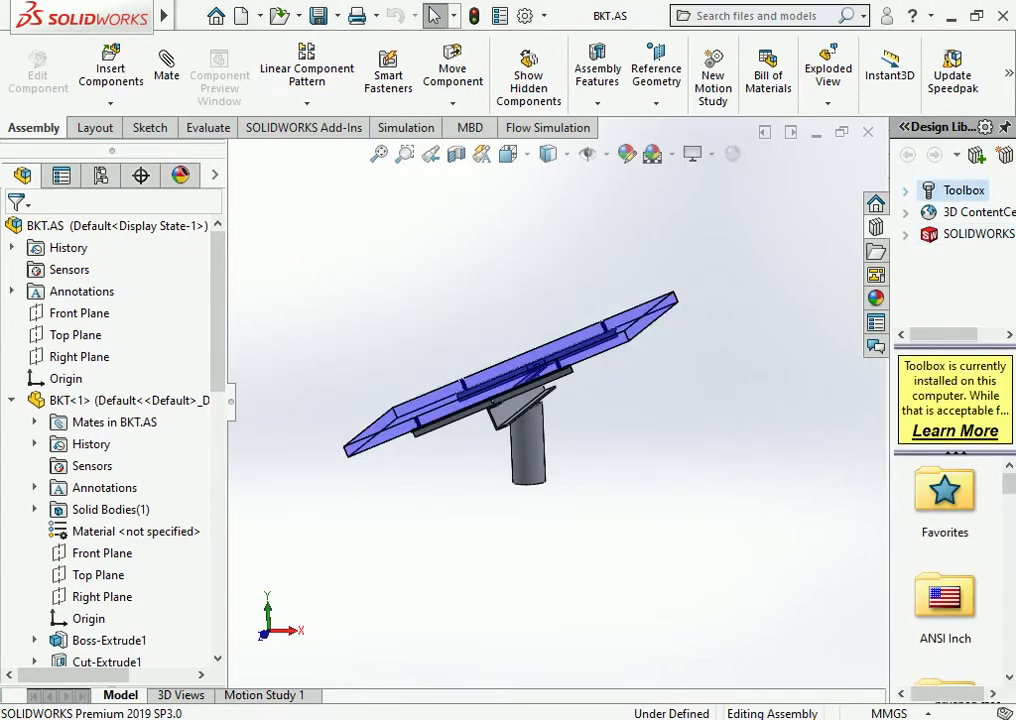
# Browse Toolbox ISO > Nuts > Hex Nuts and choose Hex Nut Grade C ISO - 4034
pyautogui.scroll(-3, 945, 570)
pyautogui.scroll(-3, 945, 570)
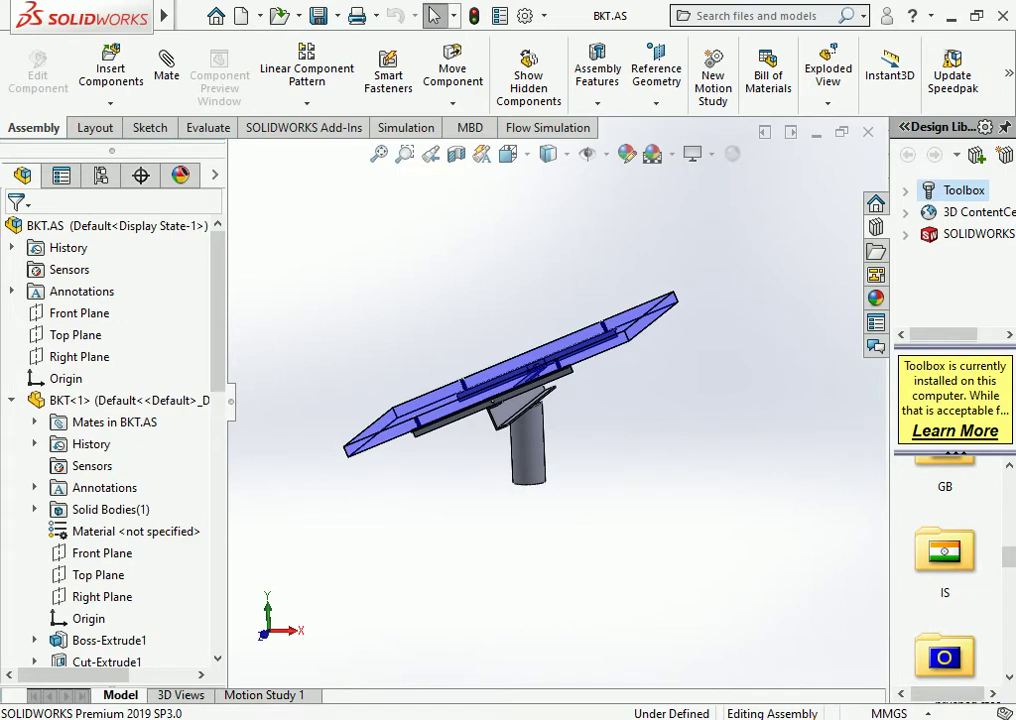
pyautogui.scroll(-2, 945, 570)
pyautogui.doubleClick(944, 500)
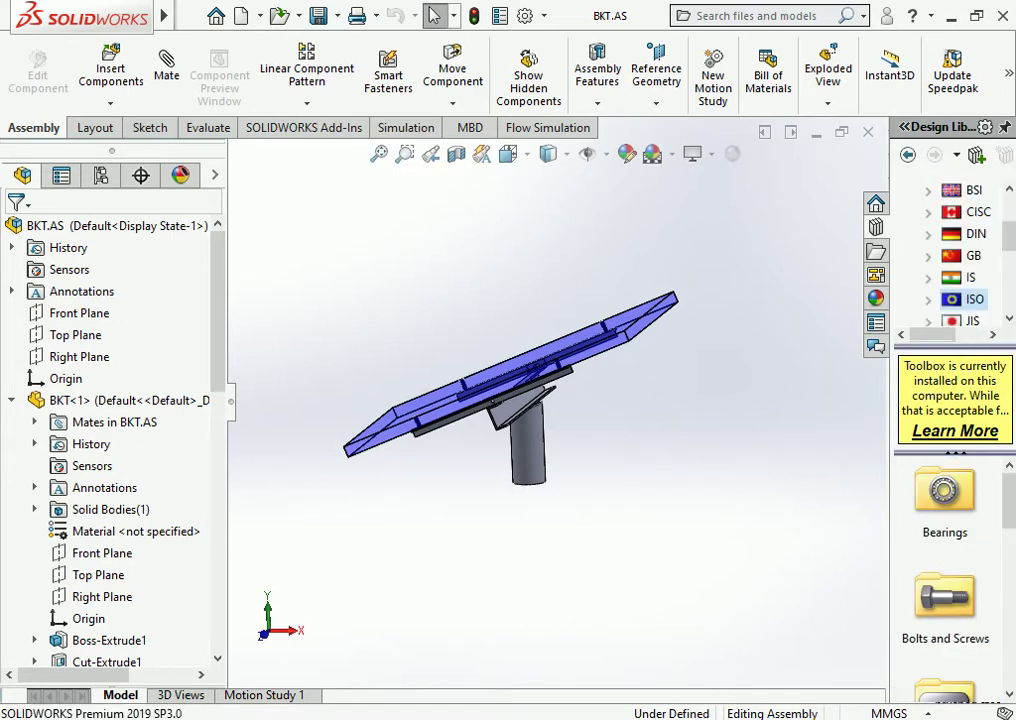
pyautogui.scroll(-2, 945, 570)
pyautogui.doubleClick(944, 650)
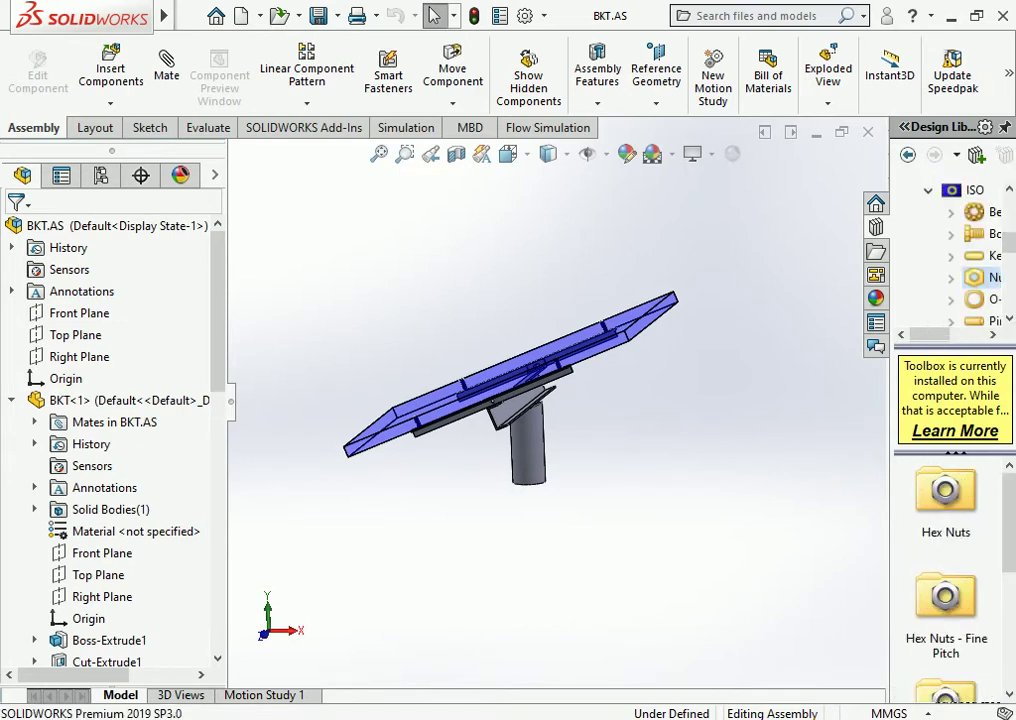
pyautogui.doubleClick(945, 495)
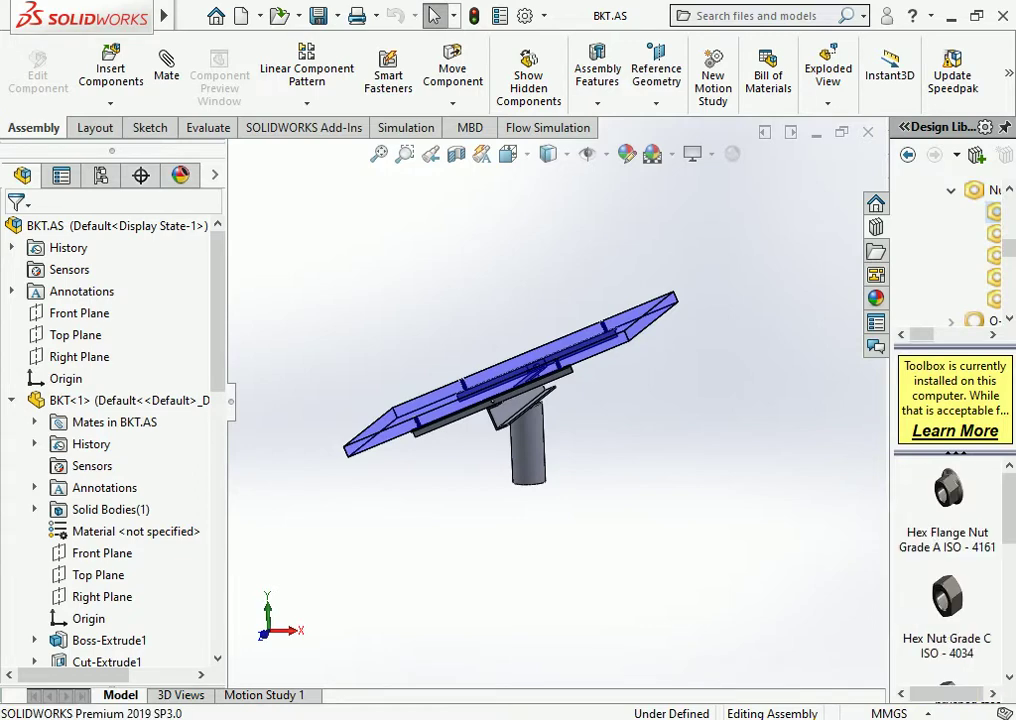
pyautogui.click(947, 620)
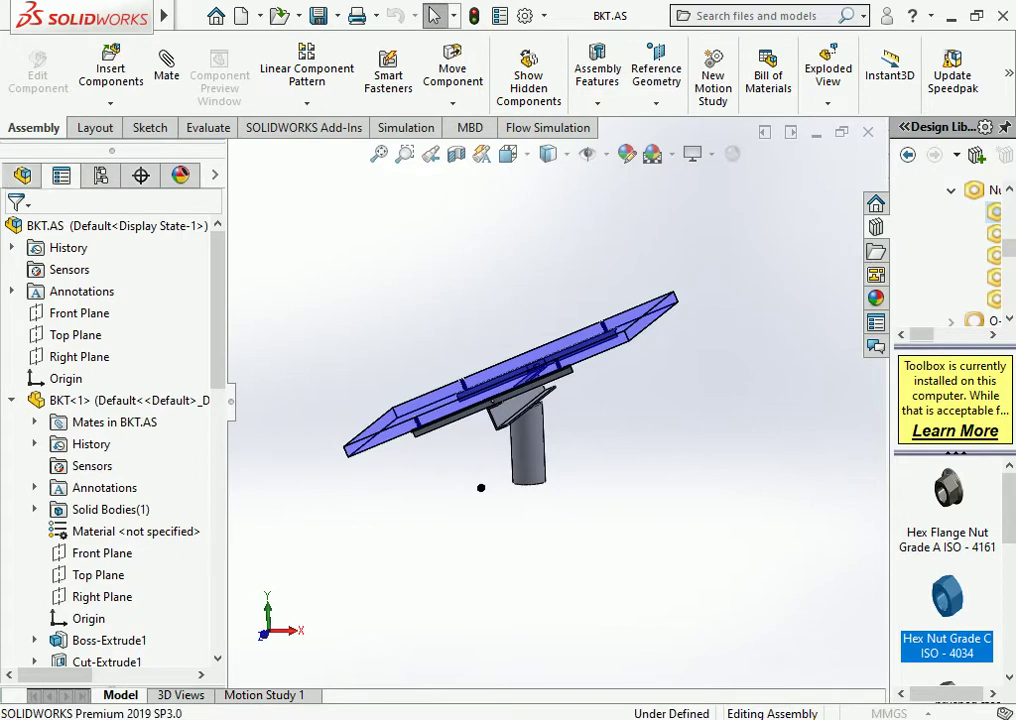
# Place the hex nut below the pole and set its size to M10
pyautogui.moveTo(481, 487); pyautogui.dragTo(477, 472)
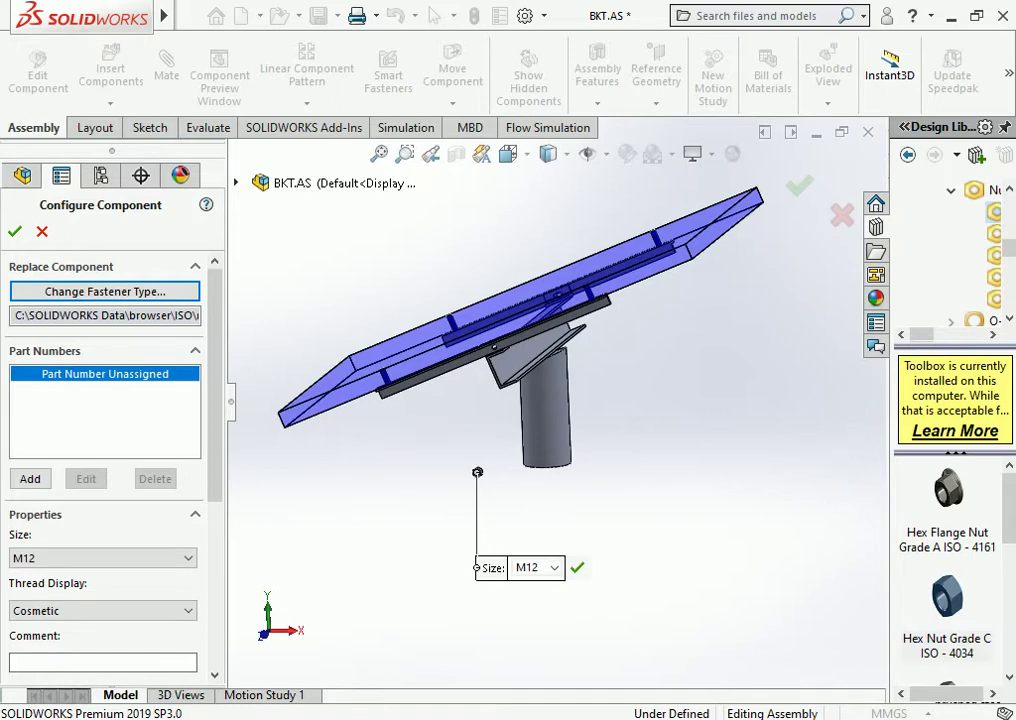
pyautogui.hotkey('alt', 'Down')
pyautogui.press('Up')
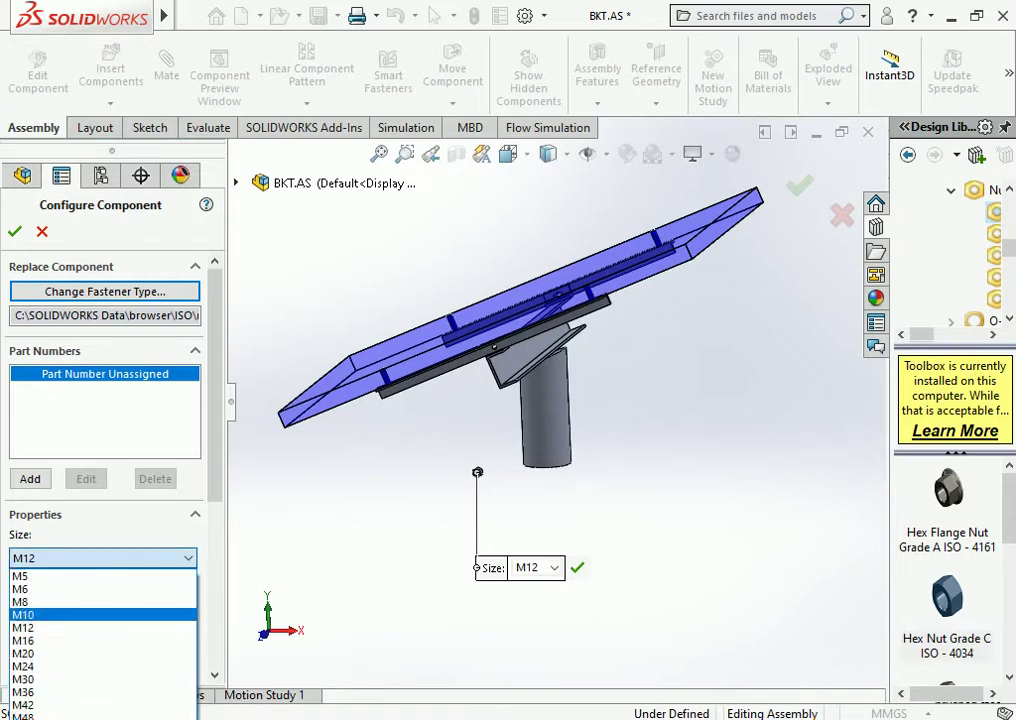
pyautogui.press('Return')
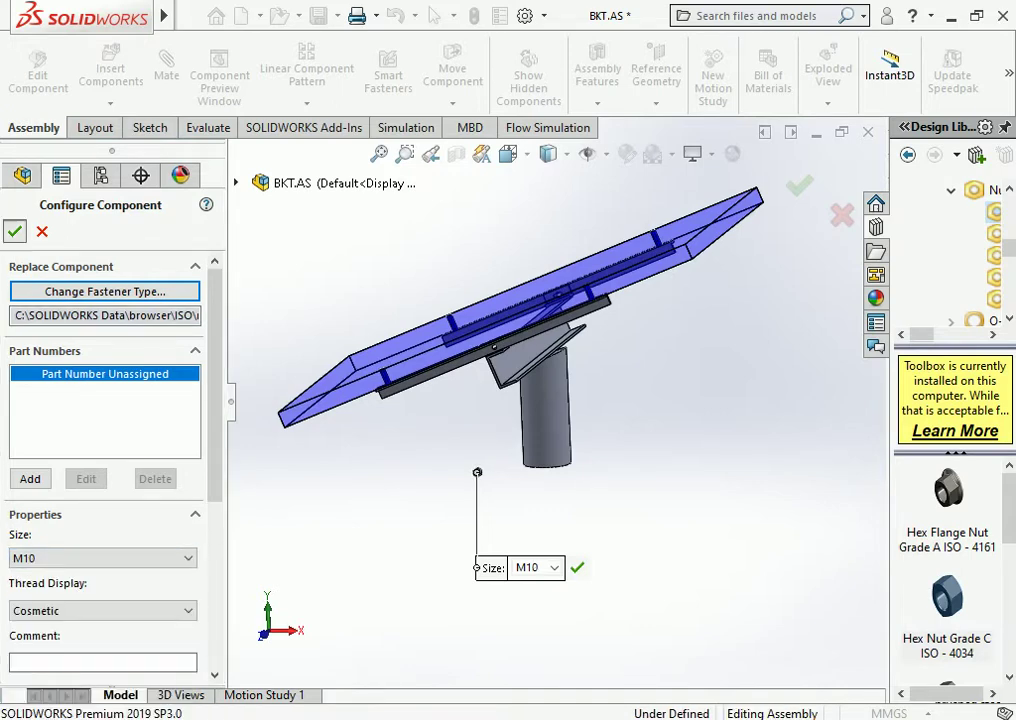
pyautogui.press('Return')
# Mate the hex nut face tangent to the bracket's cylindrical post
pyautogui.scroll(-2, 476, 472)
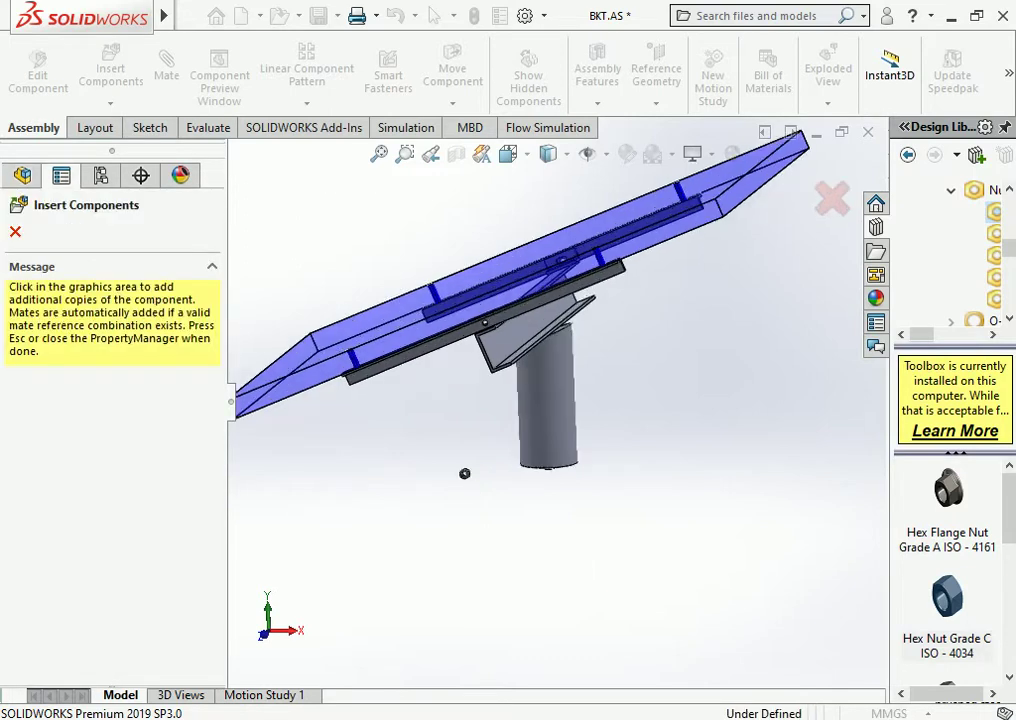
pyautogui.scroll(-3, 465, 474)
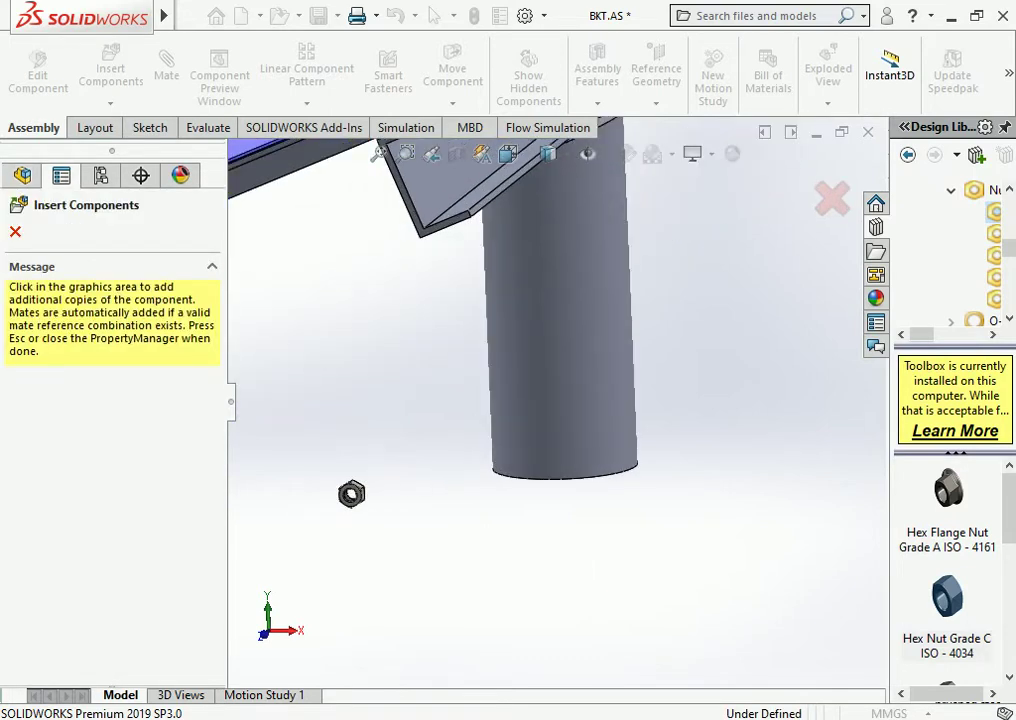
pyautogui.moveTo(351, 494); pyautogui.dragTo(381, 490, button='middle')
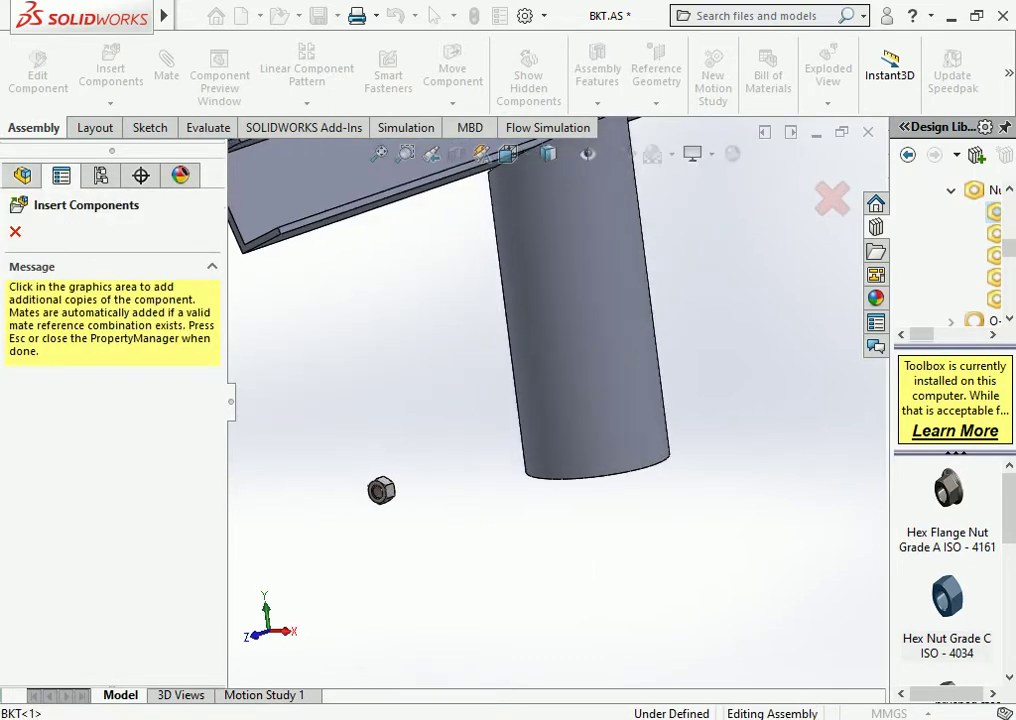
pyautogui.press('Escape')
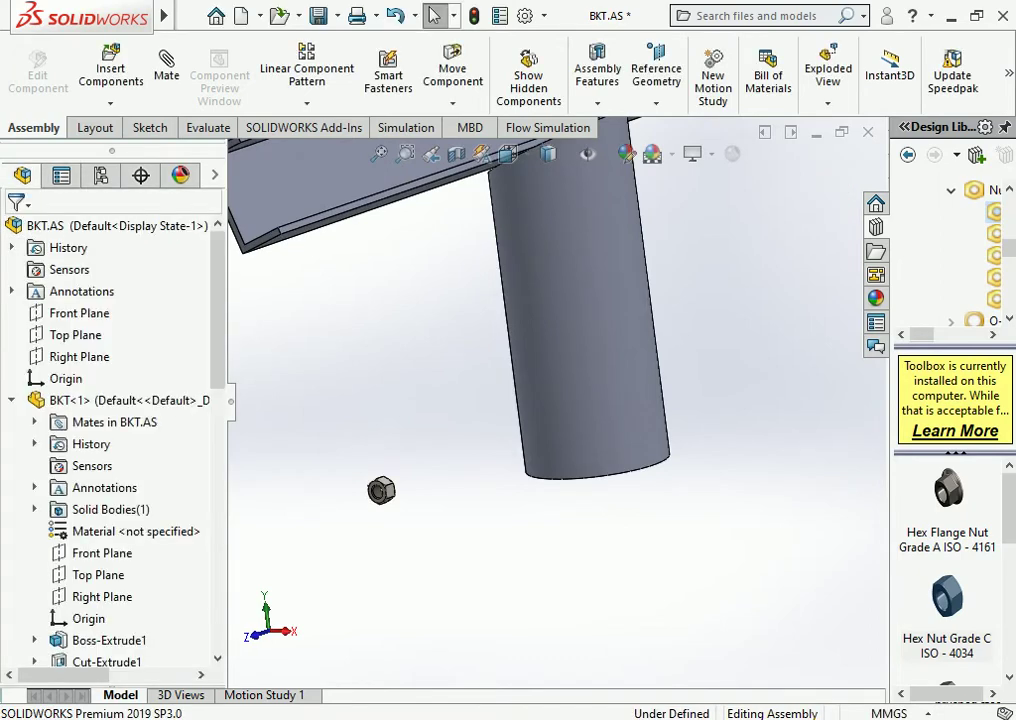
pyautogui.scroll(-3, 380, 486)
pyautogui.moveTo(388, 476)
pyautogui.mouseDown()
pyautogui.moveTo(658, 331)
pyautogui.moveTo(510, 376)
pyautogui.mouseUp()
pyautogui.moveTo(510, 376)
pyautogui.mouseDown(button='middle')
pyautogui.moveTo(560, 400)
pyautogui.moveTo(490, 260)
pyautogui.mouseUp(button='middle')
pyautogui.click(490, 260)
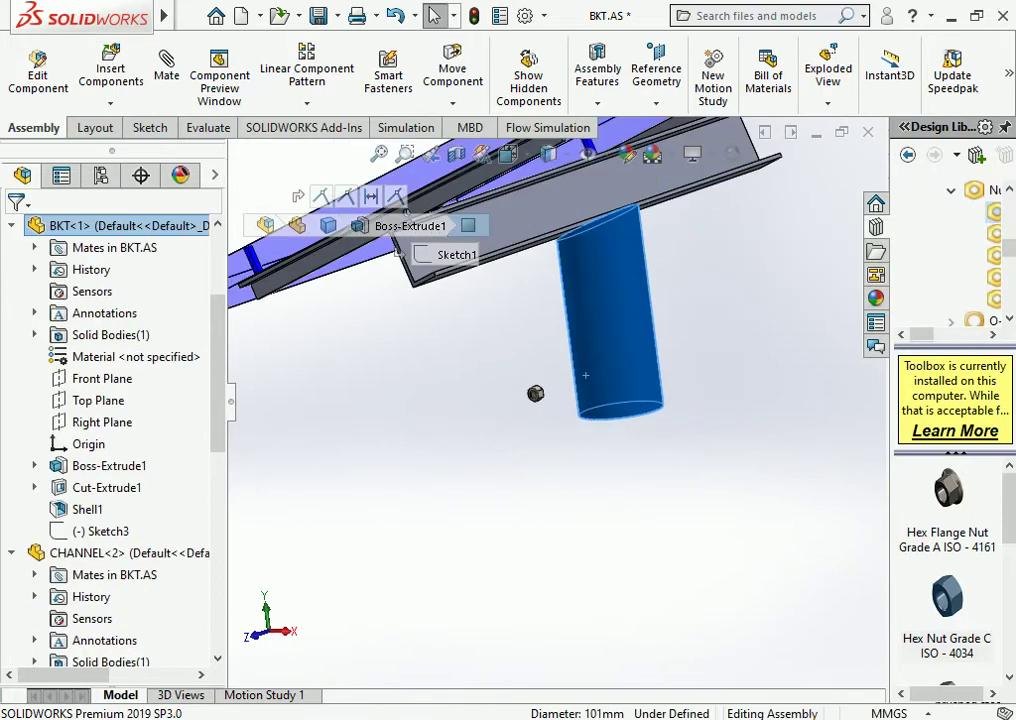
pyautogui.moveTo(535, 393); pyautogui.dragTo(490, 393, button='middle')
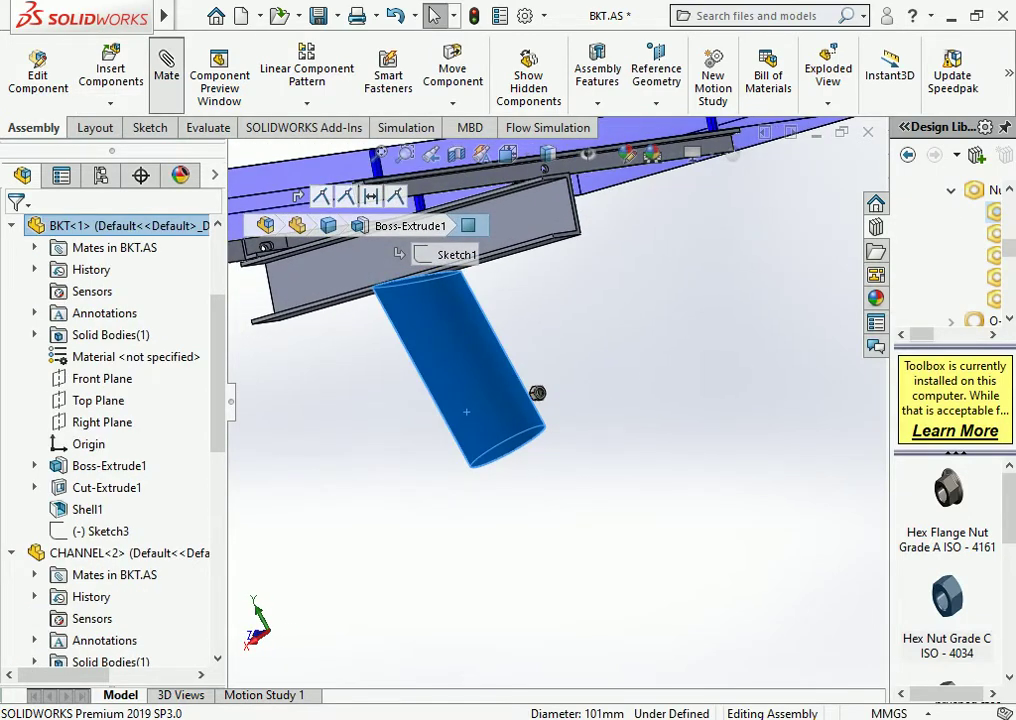
pyautogui.click(166, 70)
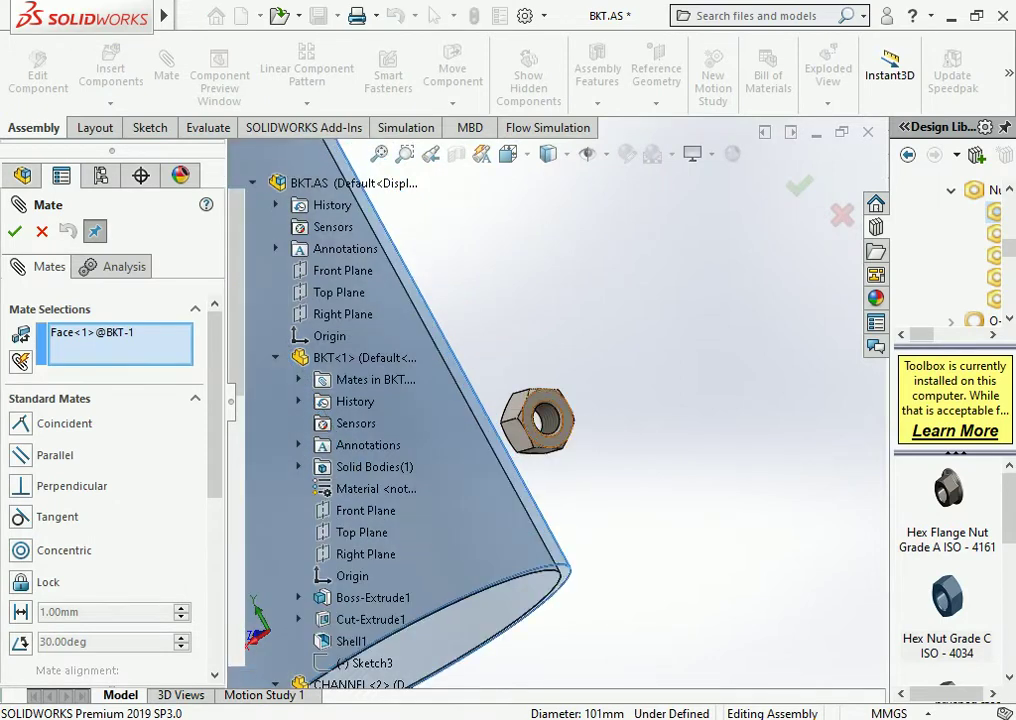
pyautogui.click(565, 406)
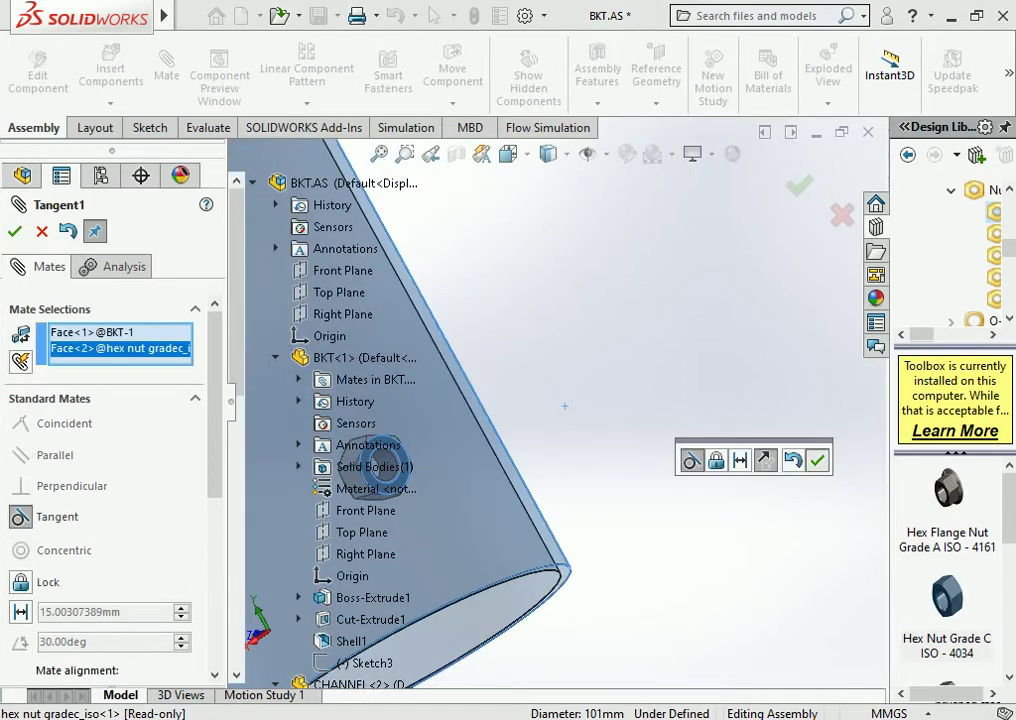
pyautogui.press('Return')
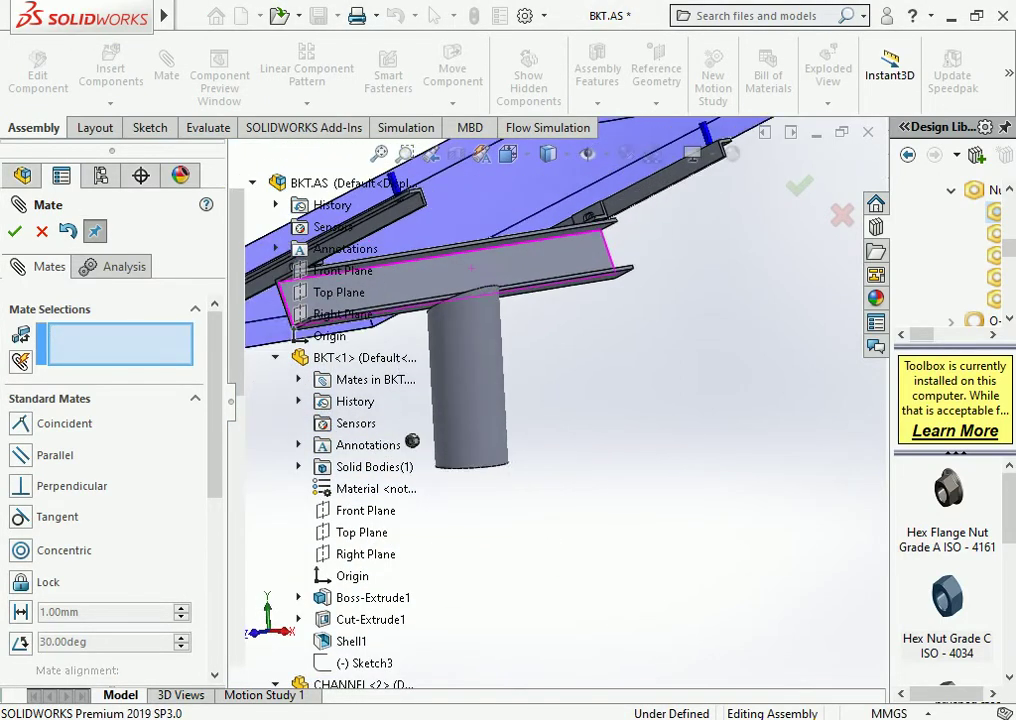
# Mate the bracket's Right Plane coincident with the nut's Plane3
pyautogui.scroll(3, 560, 300)
pyautogui.scroll(-3, 560, 300)
pyautogui.scroll(-2, 560, 300)
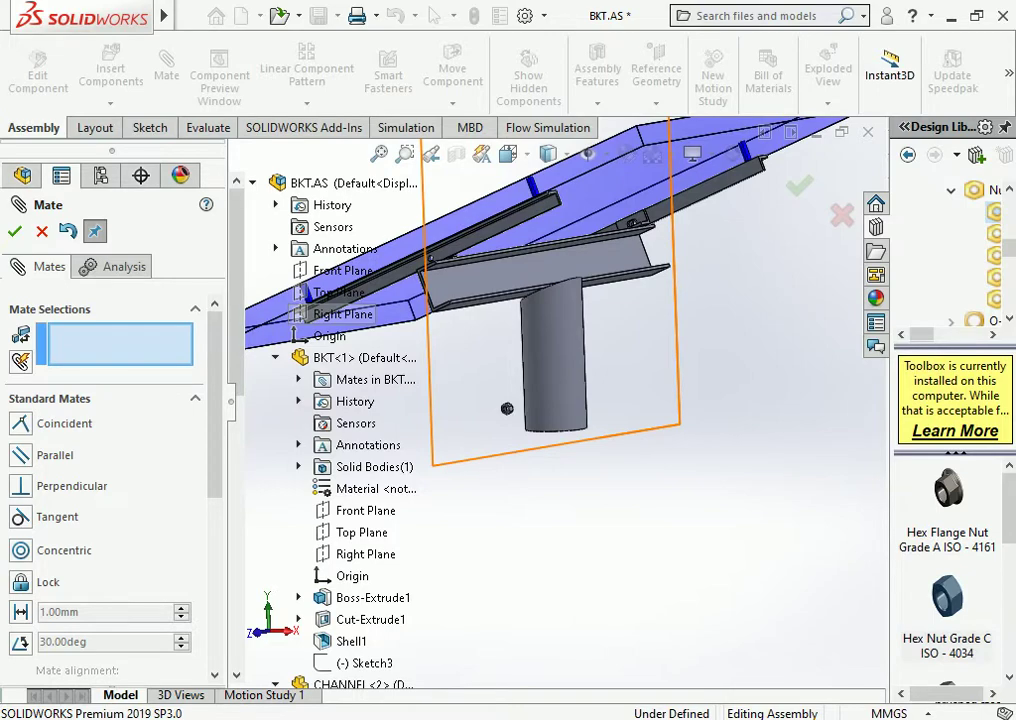
pyautogui.click(343, 314)
pyautogui.scroll(-3, 370, 423)
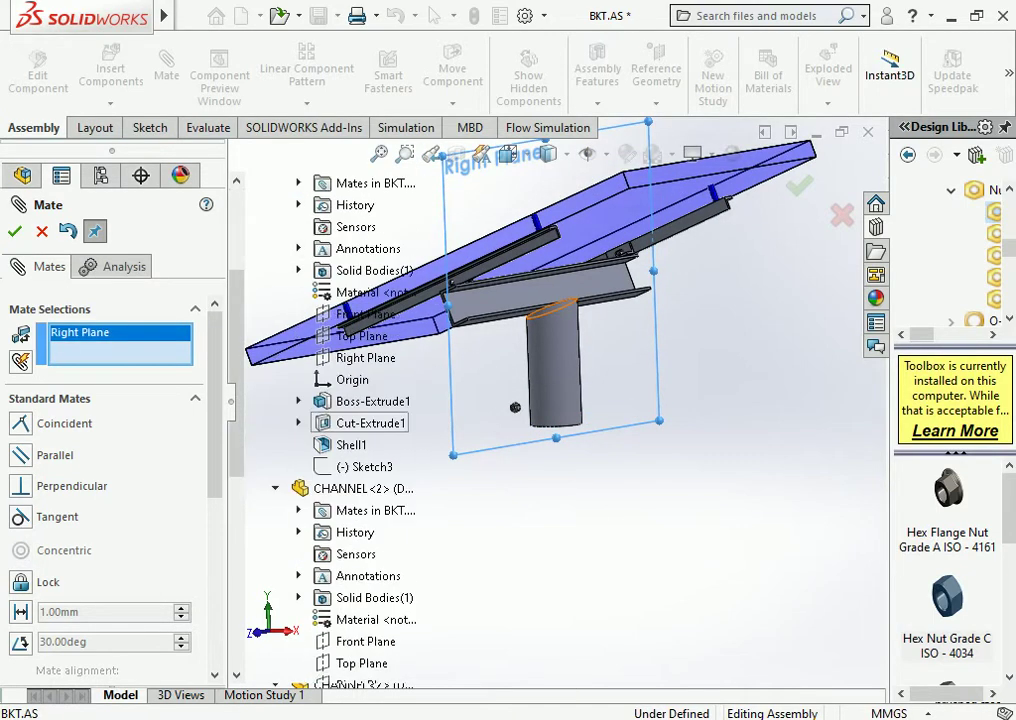
pyautogui.scroll(-1, 345, 660)
pyautogui.scroll(-5, 340, 620)
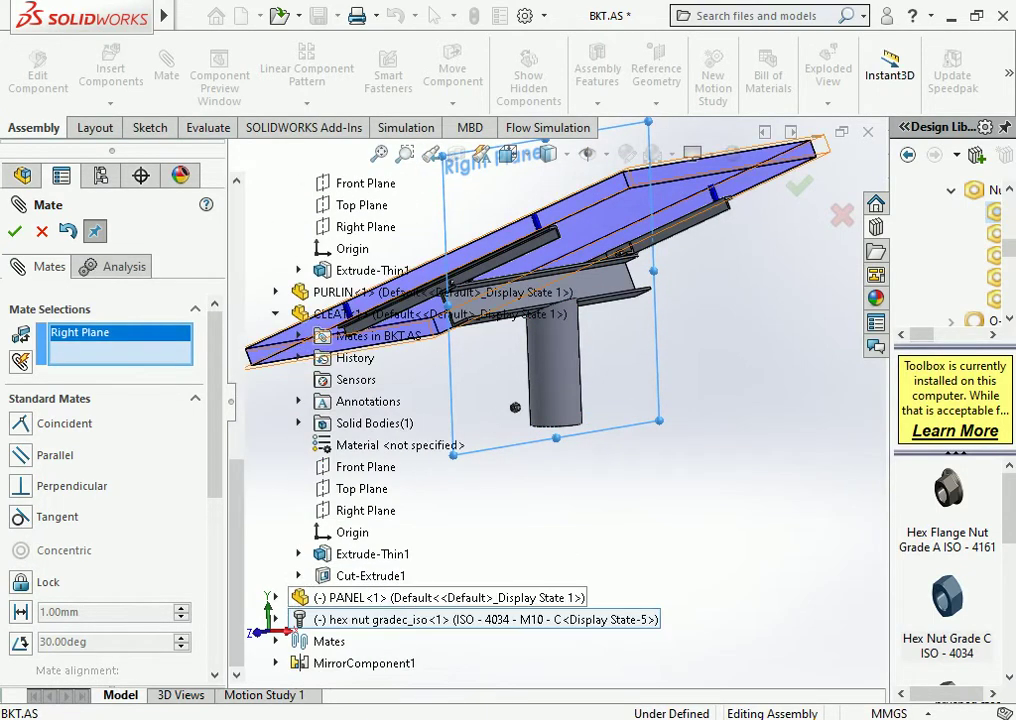
pyautogui.click(276, 619)
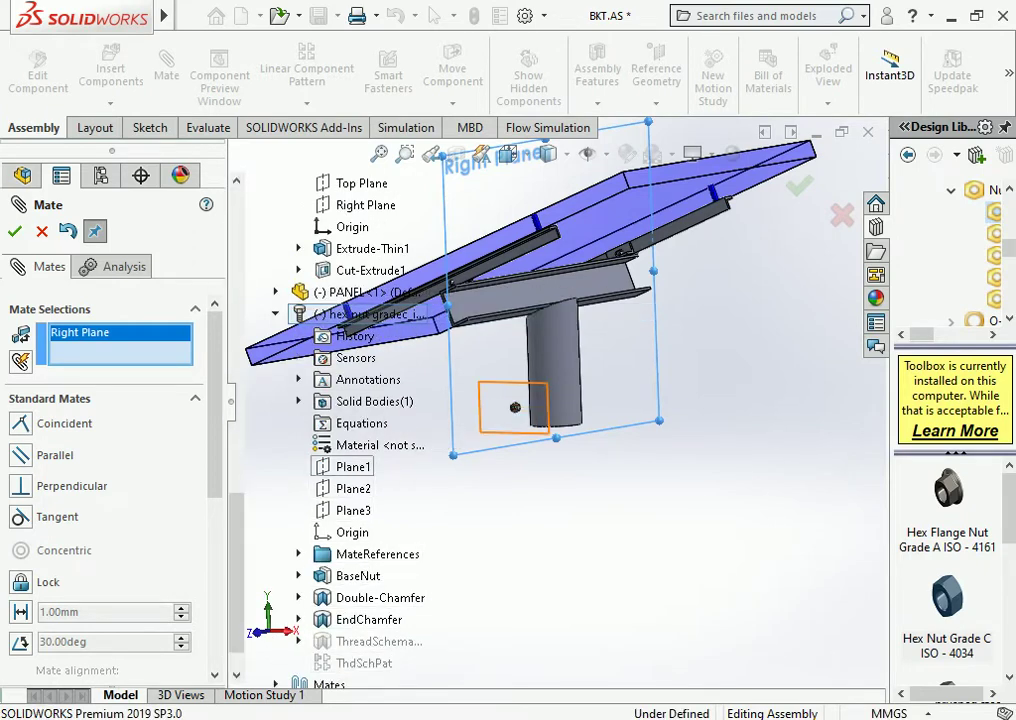
pyautogui.click(353, 510)
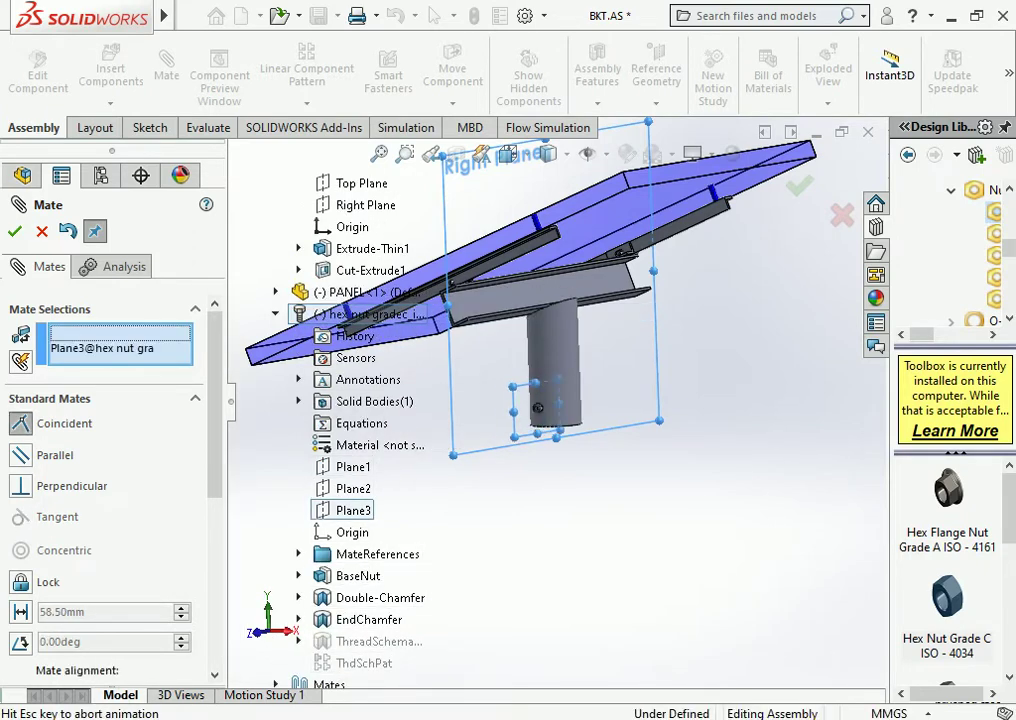
pyautogui.click(339, 536)
# Slide the nut into place near the post's lower end and finish mating
pyautogui.scroll(-3, 545, 420)
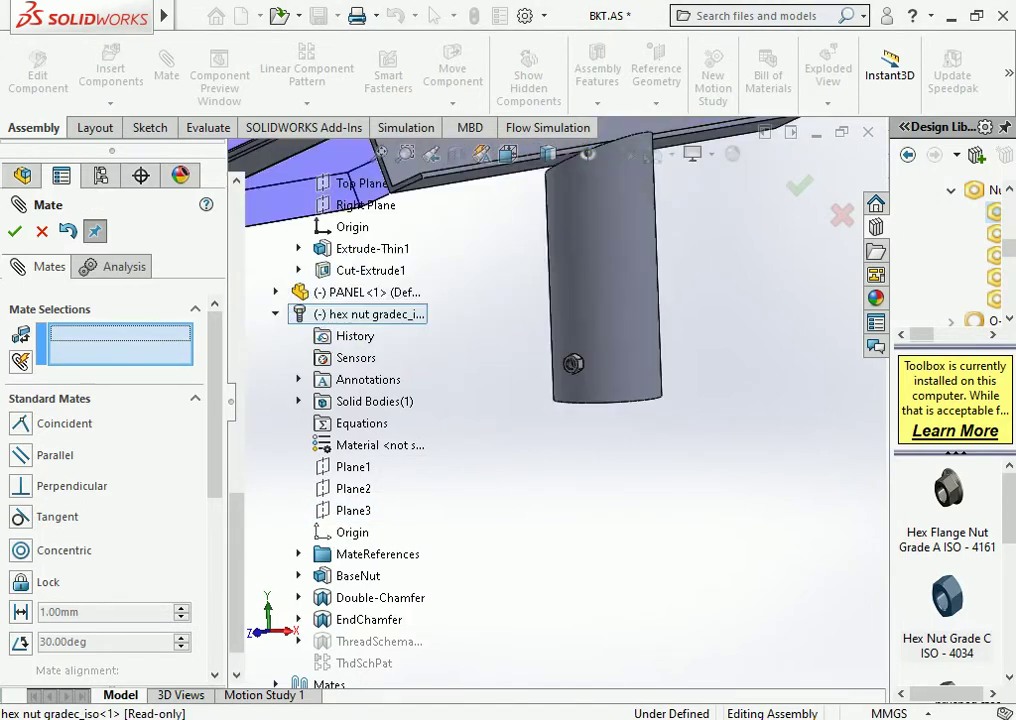
pyautogui.scroll(-3, 545, 420)
pyautogui.scroll(-3, 545, 420)
pyautogui.moveTo(565, 395); pyautogui.dragTo(540, 420, button='middle')
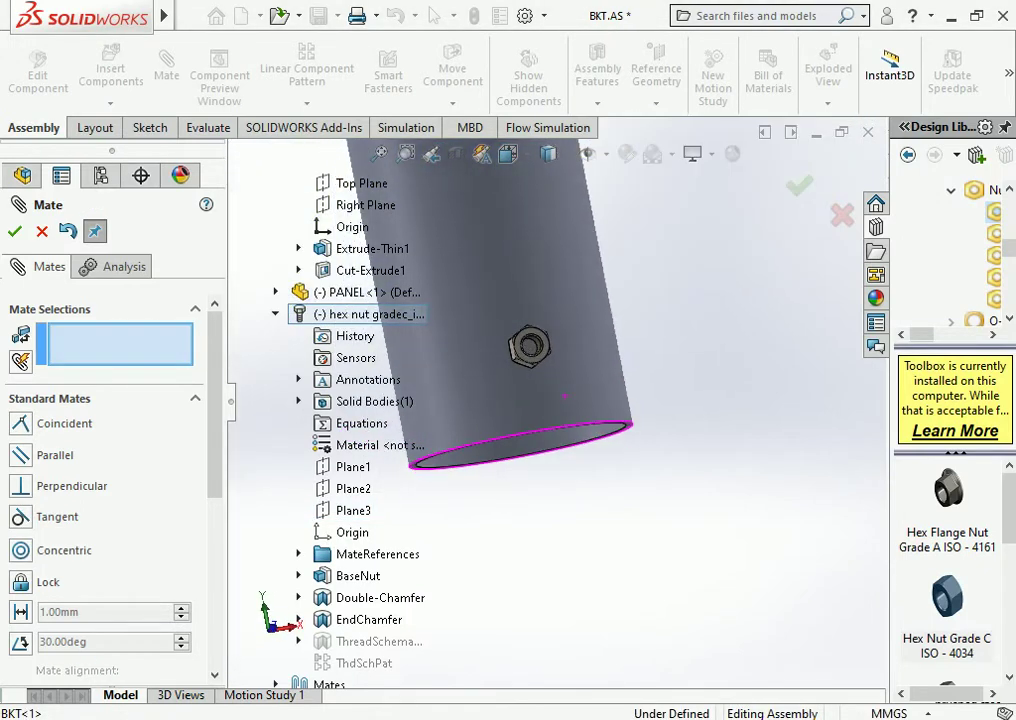
pyautogui.scroll(-2, 540, 420)
pyautogui.moveTo(531, 343); pyautogui.dragTo(526, 318)
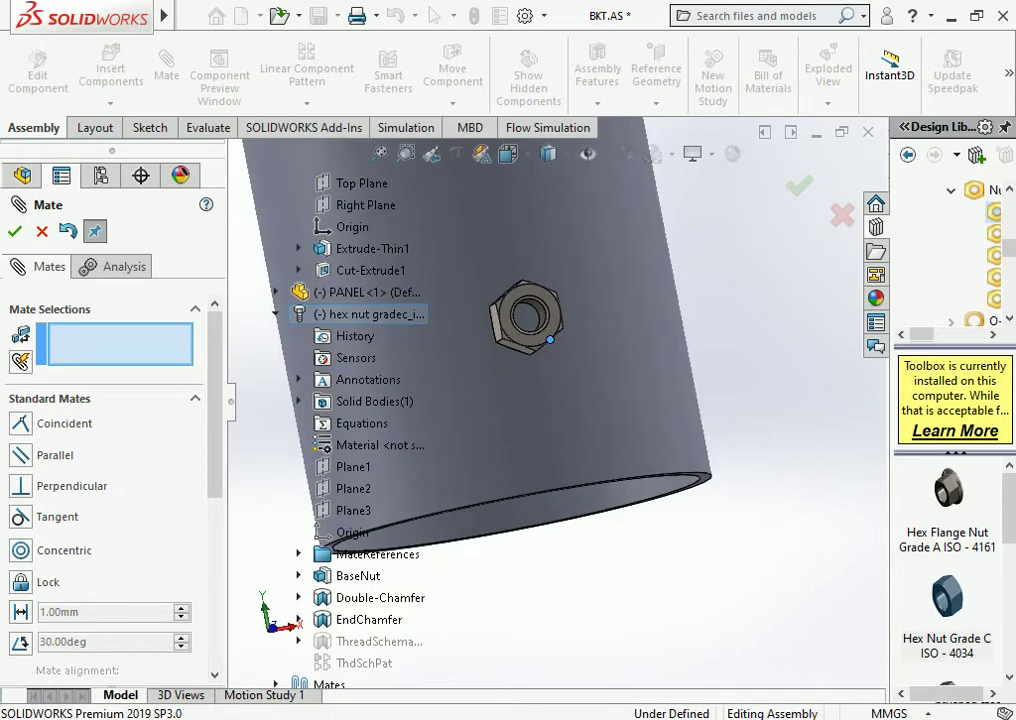
pyautogui.press('Escape')
pyautogui.hotkey('ctrl', '7')
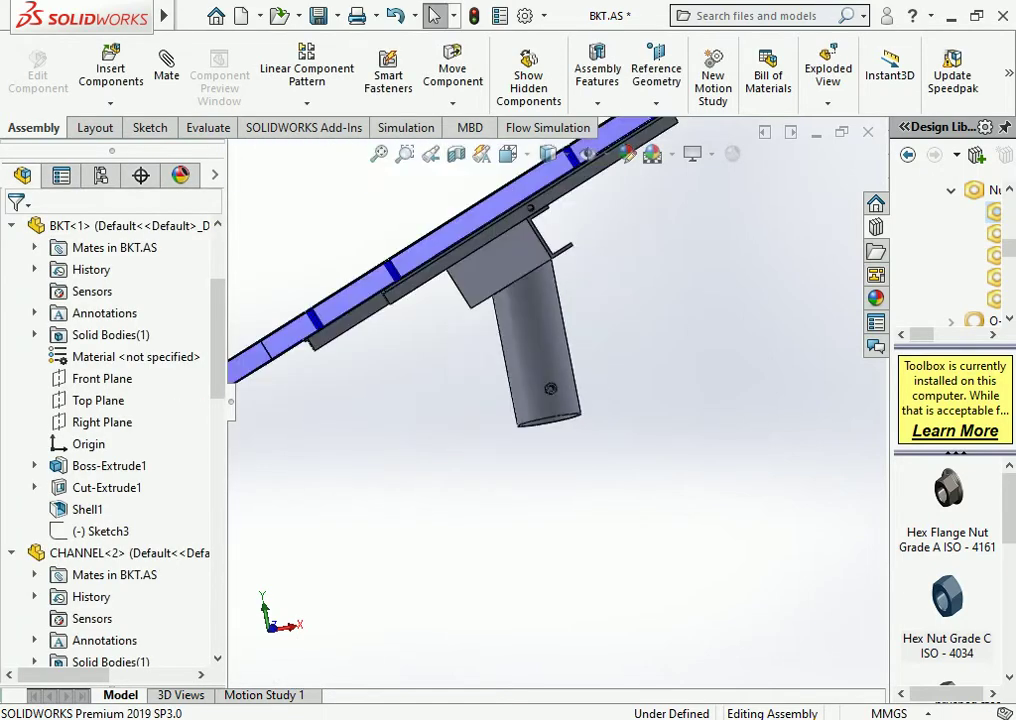
pyautogui.scroll(-4, 563, 400)
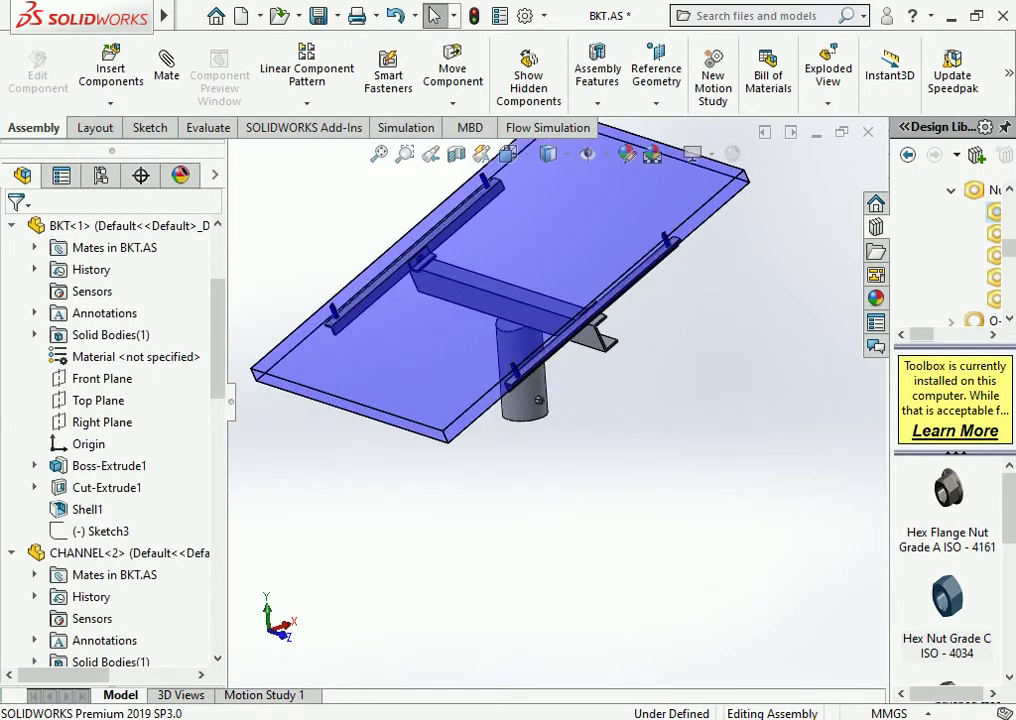
pyautogui.scroll(3, 555, 397)
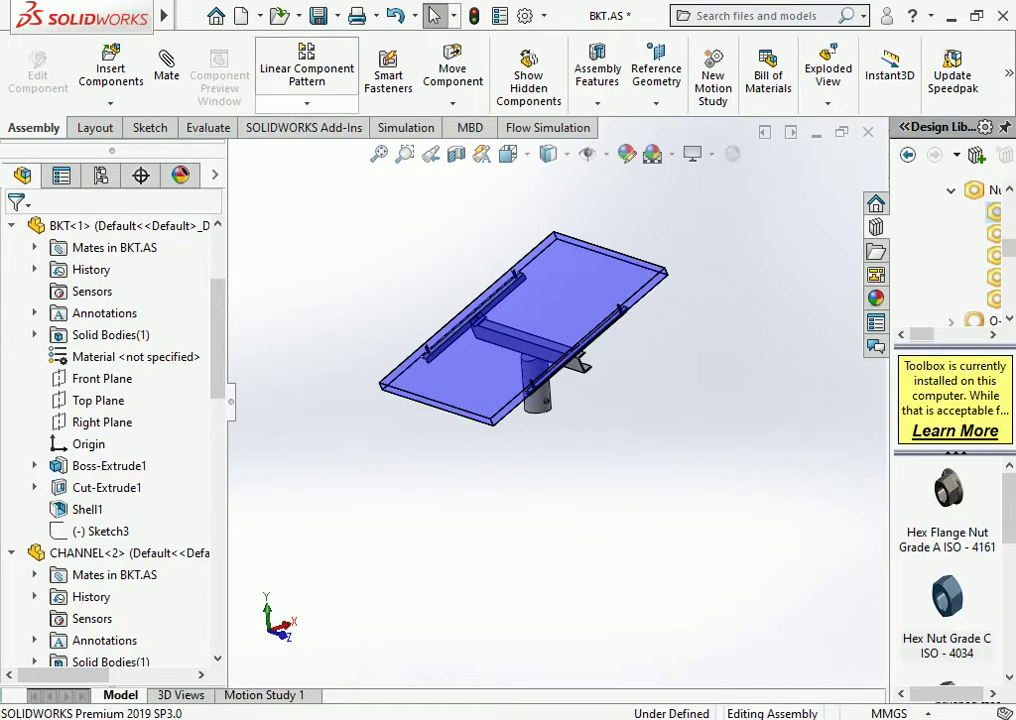
# Start a circular component pattern using the bracket post's bottom circular edge as the axis
pyautogui.click(307, 103)
pyautogui.click(362, 150)
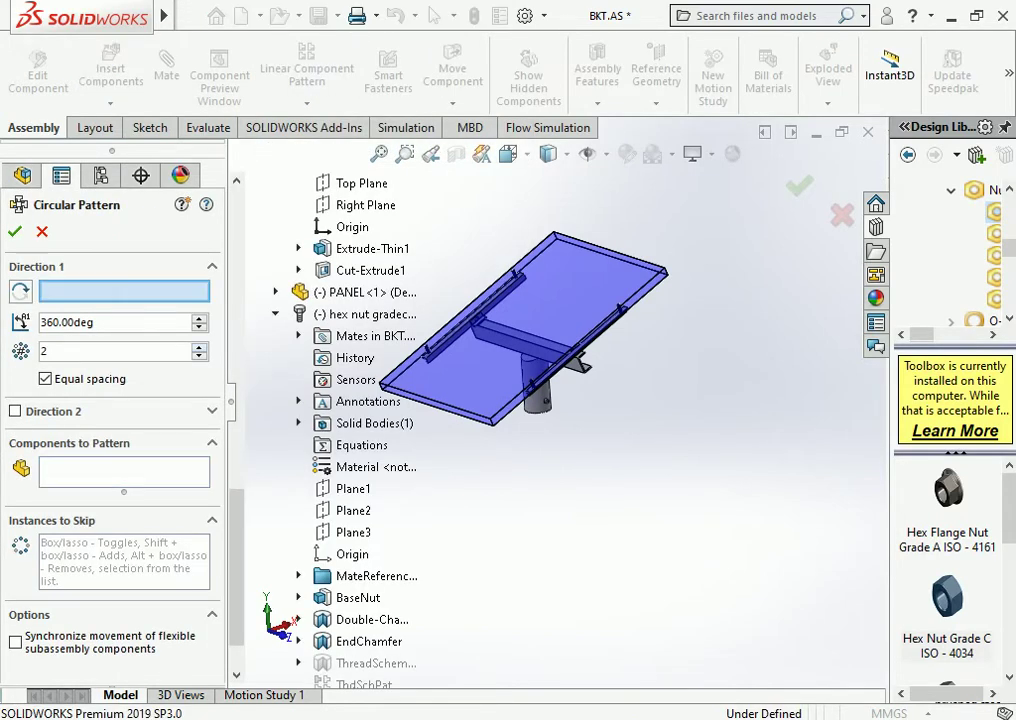
pyautogui.click(124, 471)
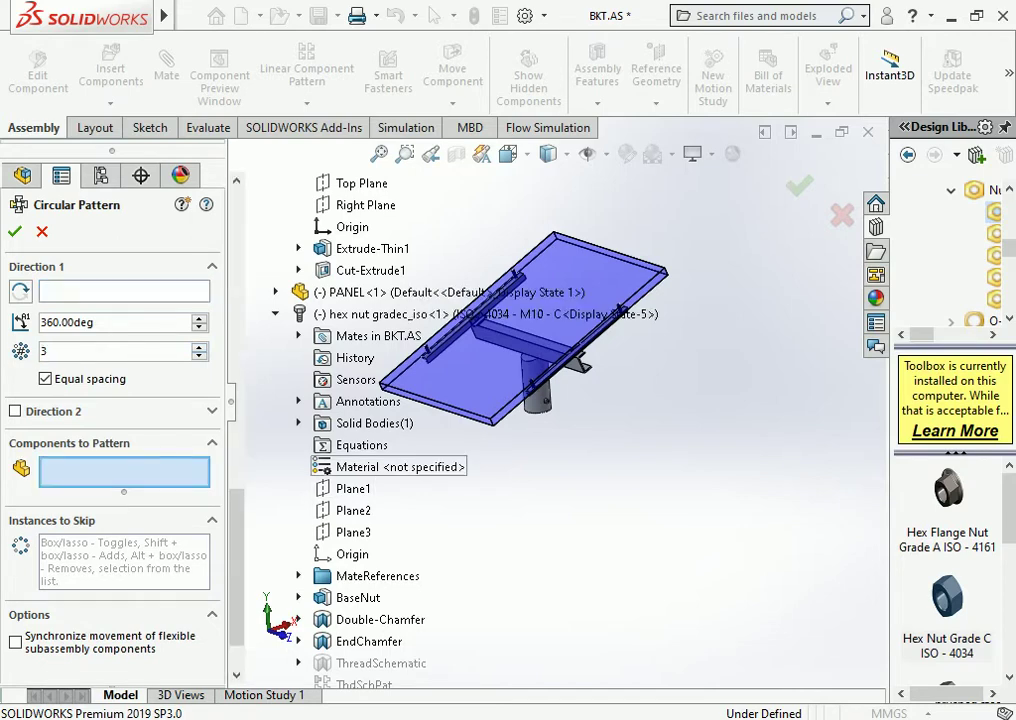
pyautogui.moveTo(365, 466); pyautogui.dragTo(450, 440, button='middle')
pyautogui.click(124, 291)
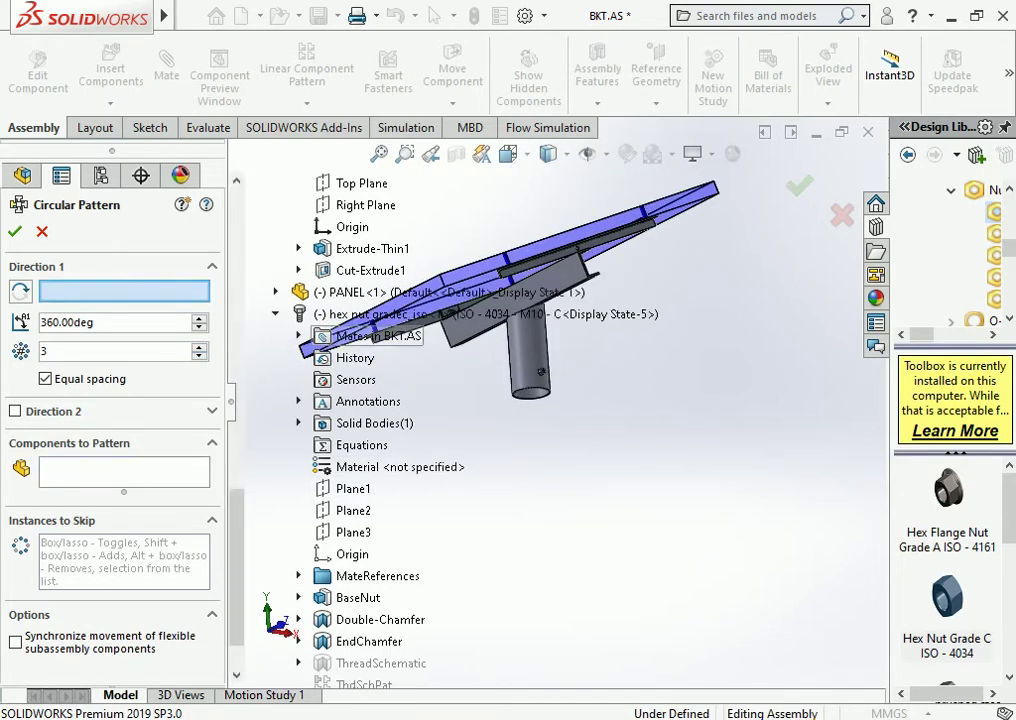
pyautogui.scroll(-3, 520, 385)
pyautogui.click(522, 385)
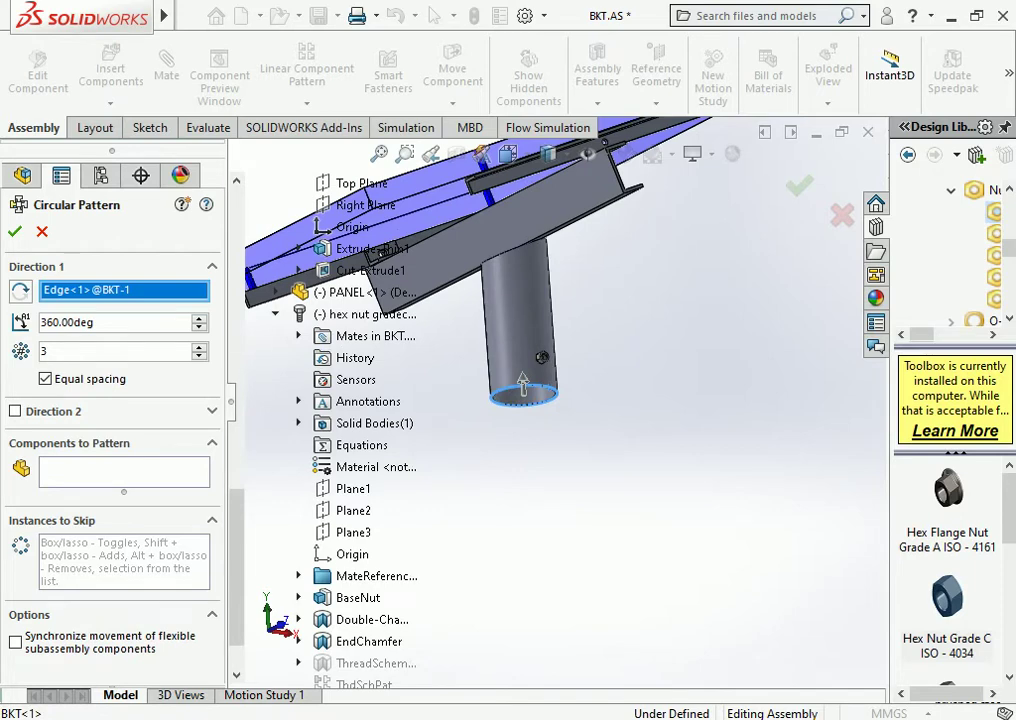
# Confirm the pattern of three hex nuts equally spaced over 360°
pyautogui.scroll(-3, 500, 470)
pyautogui.scroll(-3, 472, 548)
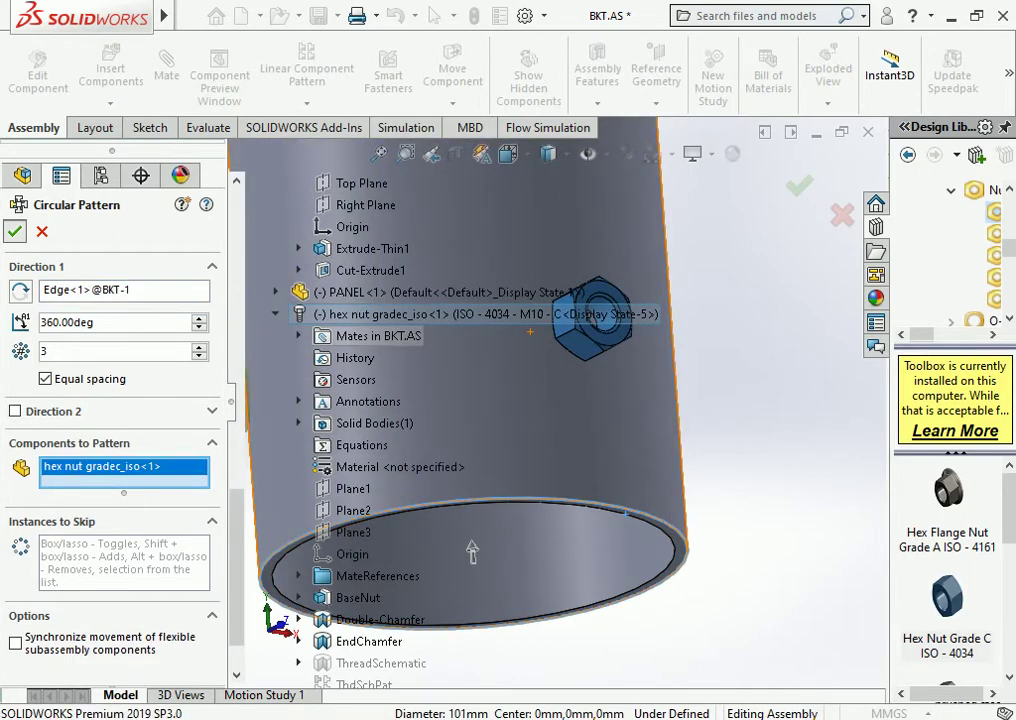
pyautogui.press('Return')
pyautogui.scroll(5, 553, 394)
pyautogui.scroll(3, 553, 394)
pyautogui.moveTo(655, 462)
pyautogui.mouseDown(button='middle')
pyautogui.moveTo(655, 520)
pyautogui.moveTo(635, 580)
pyautogui.mouseUp(button='middle')
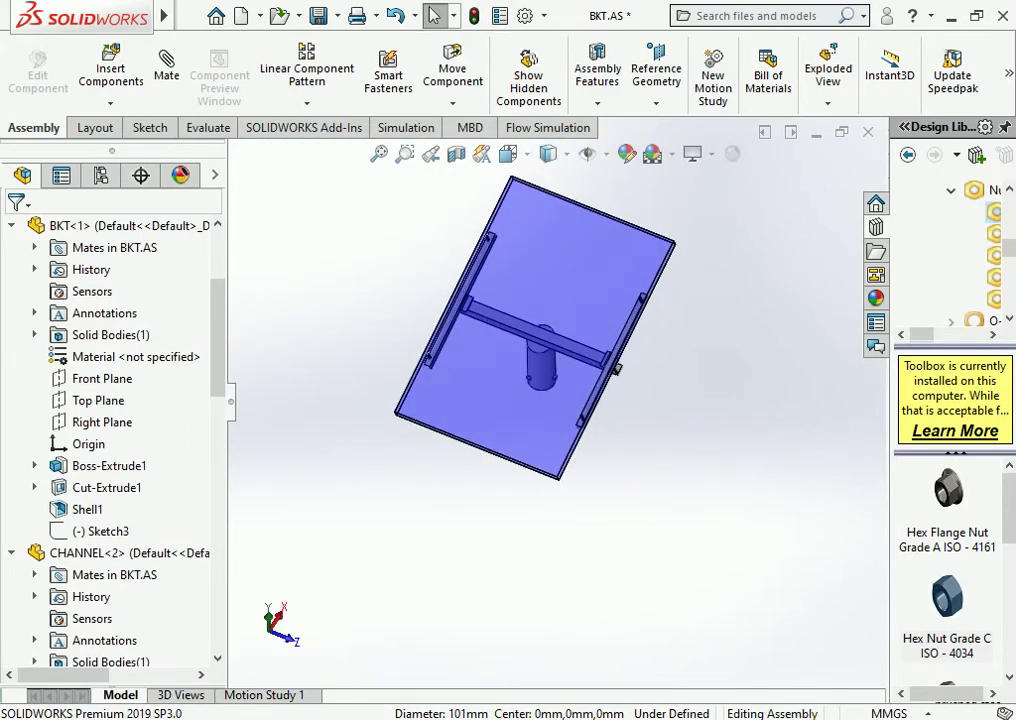
# Switch back to Assem1 and show the whole pole and panel in a Dimetric view
pyautogui.scroll(2, 110, 440)
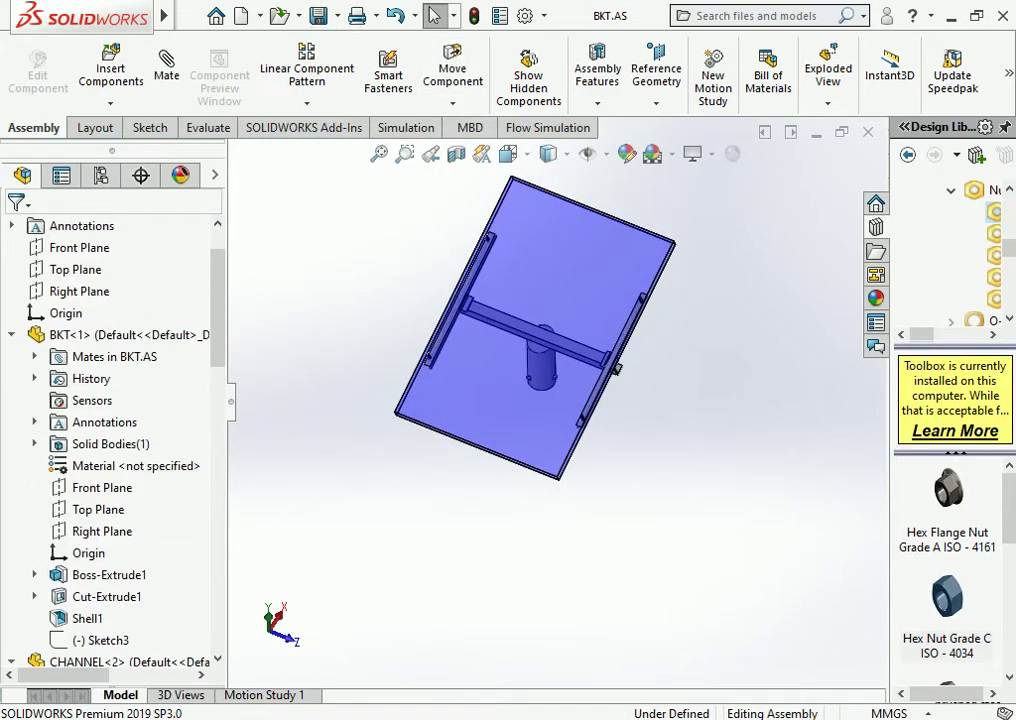
pyautogui.hotkey('ctrl', 'Tab')
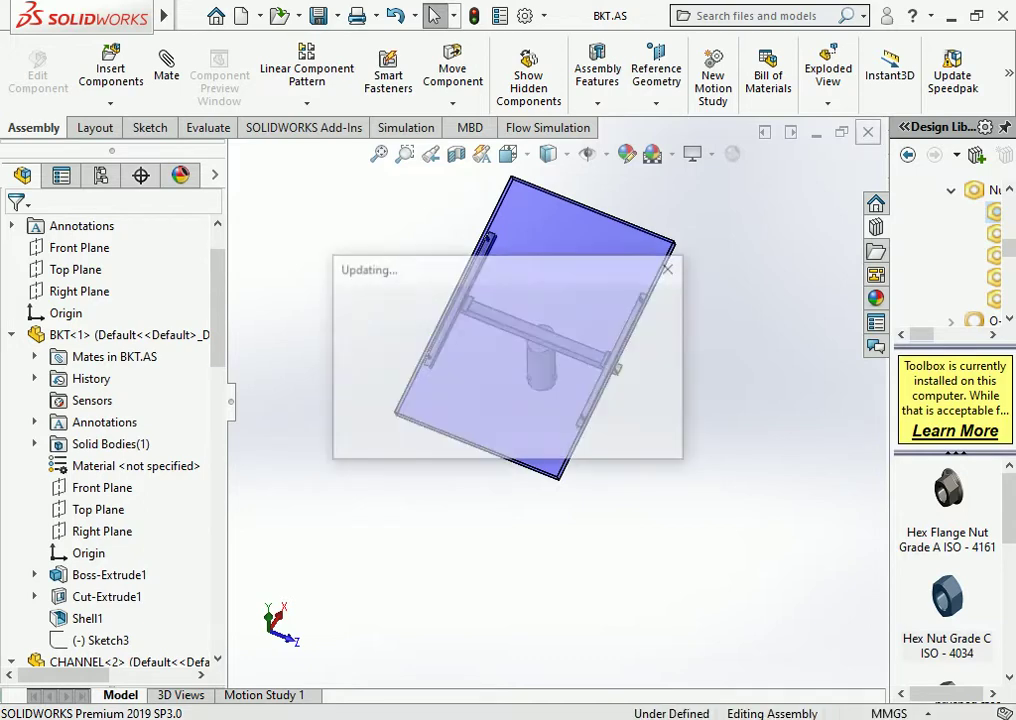
pyautogui.scroll(4, 566, 426)
pyautogui.scroll(2, 566, 426)
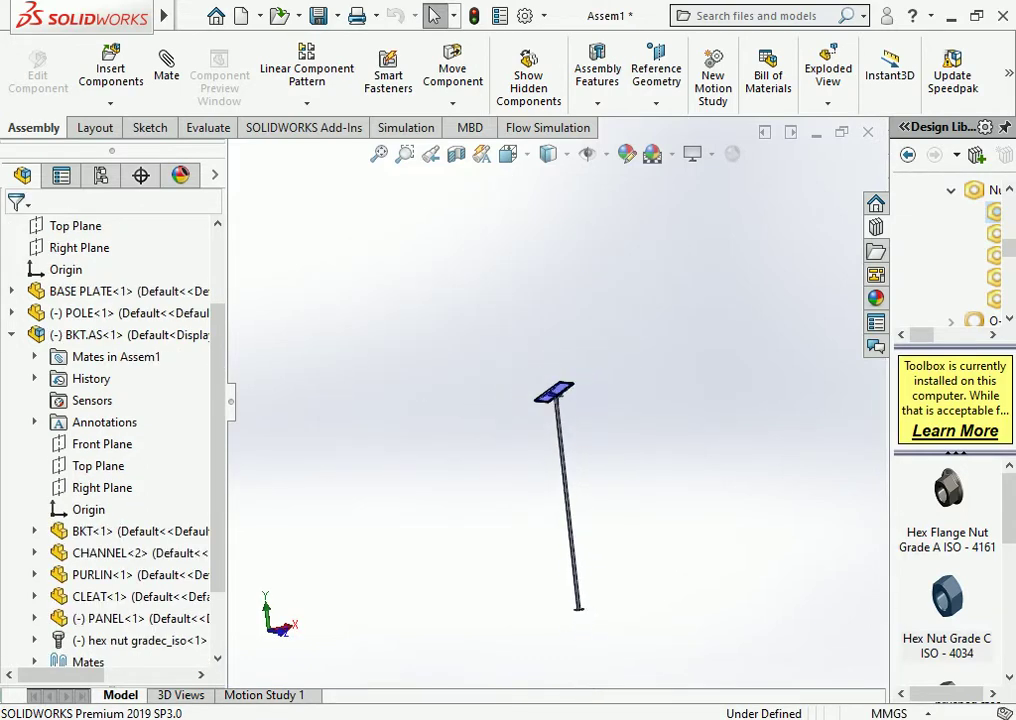
pyautogui.scroll(1, 566, 426)
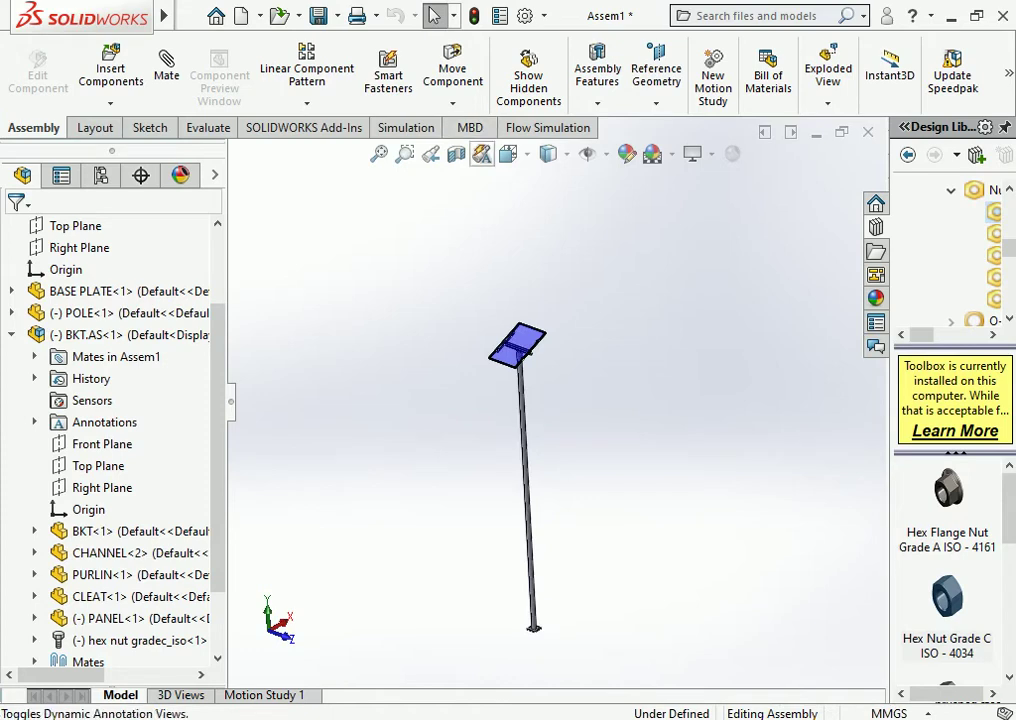
pyautogui.click(510, 153)
pyautogui.click(600, 228)
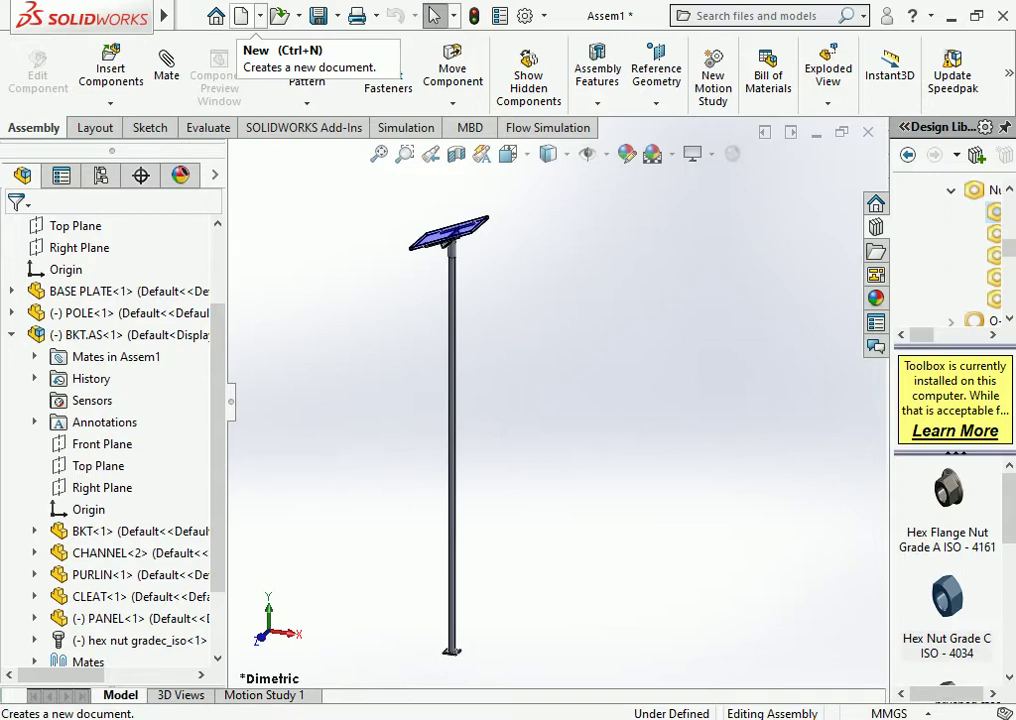
# Create a new part and start a sketch on the Front Plane
pyautogui.click(241, 16)
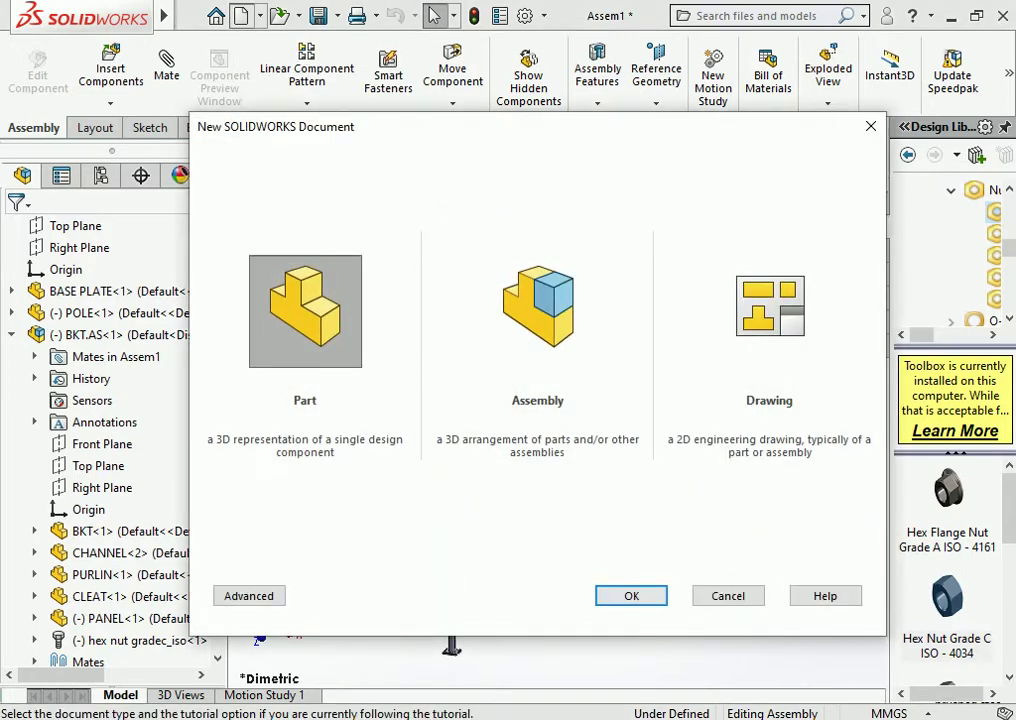
pyautogui.press('Return')
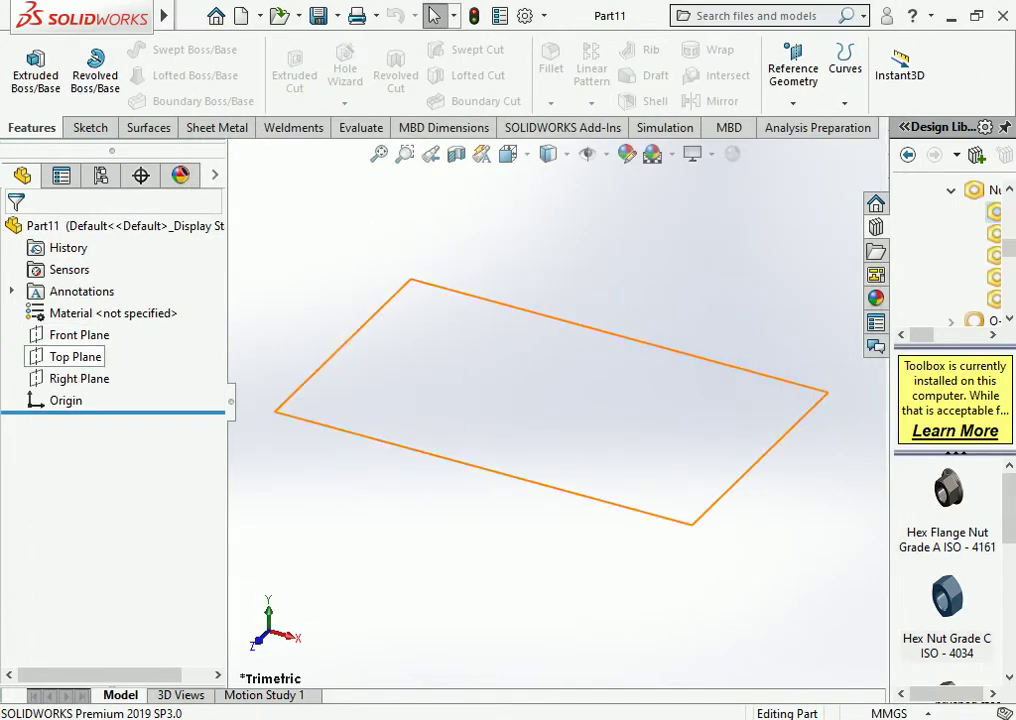
pyautogui.click(75, 357)
pyautogui.click(79, 335)
pyautogui.click(188, 304)
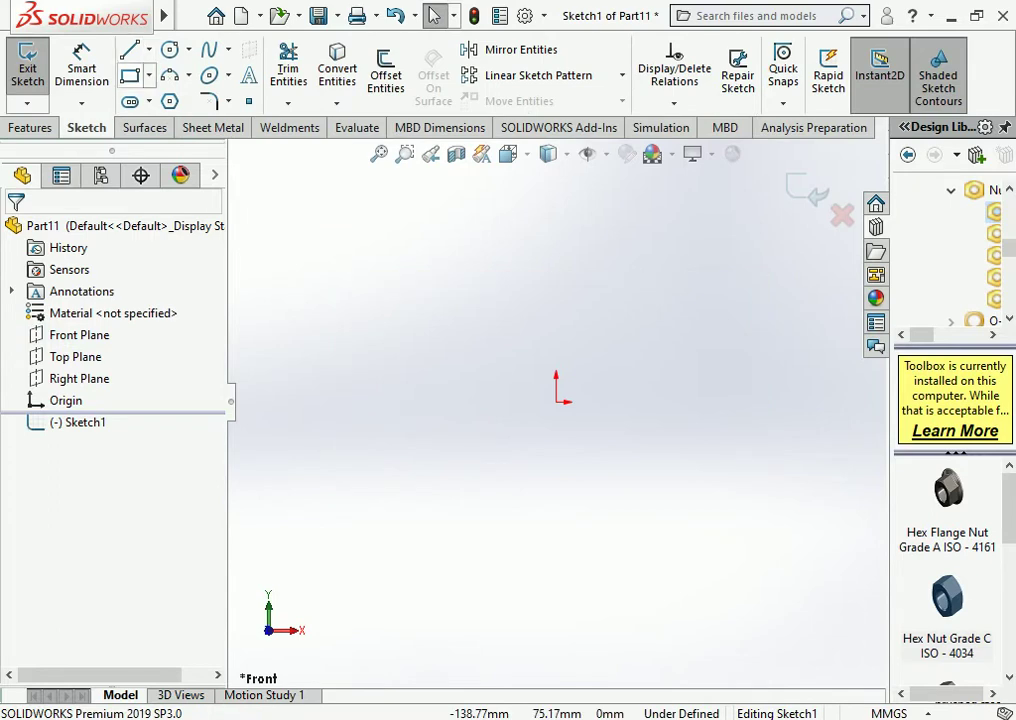
# Draw two concentric circles at the origin and dimension the outer one to 42 mm diameter
pyautogui.click(169, 49)
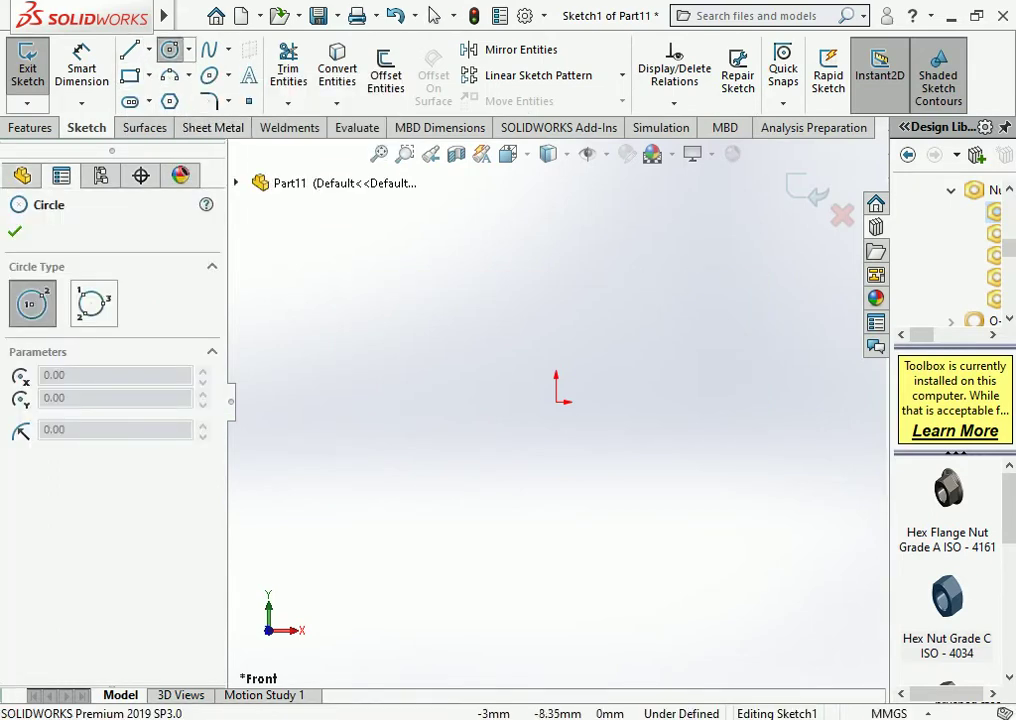
pyautogui.click(556, 401)
pyautogui.click(510, 448)
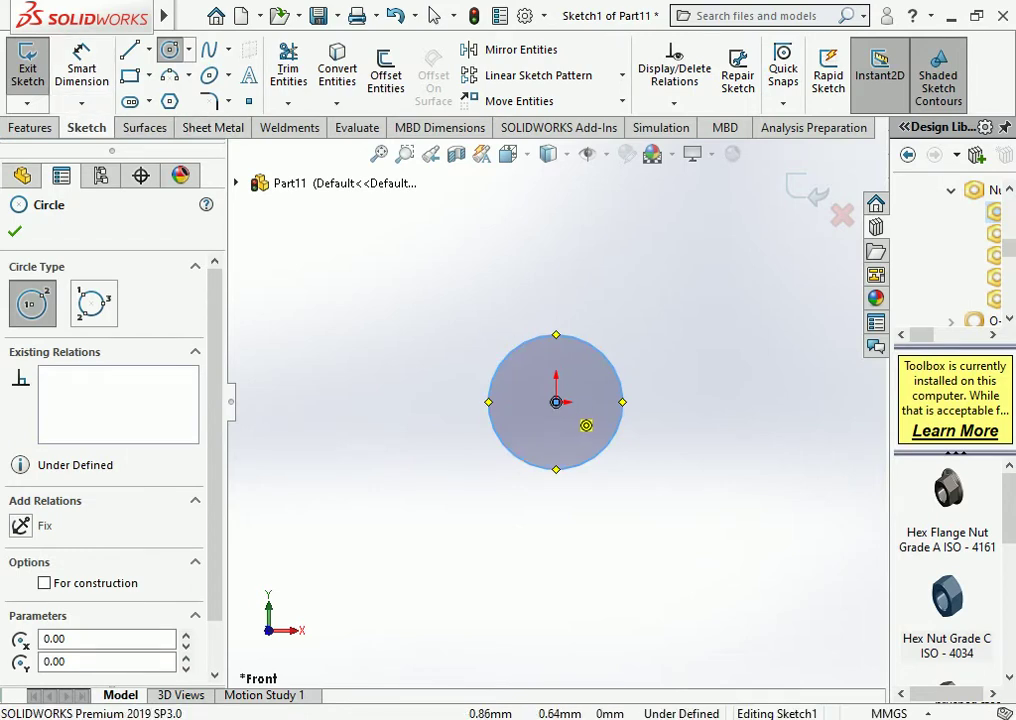
pyautogui.click(556, 401)
pyautogui.click(512, 368)
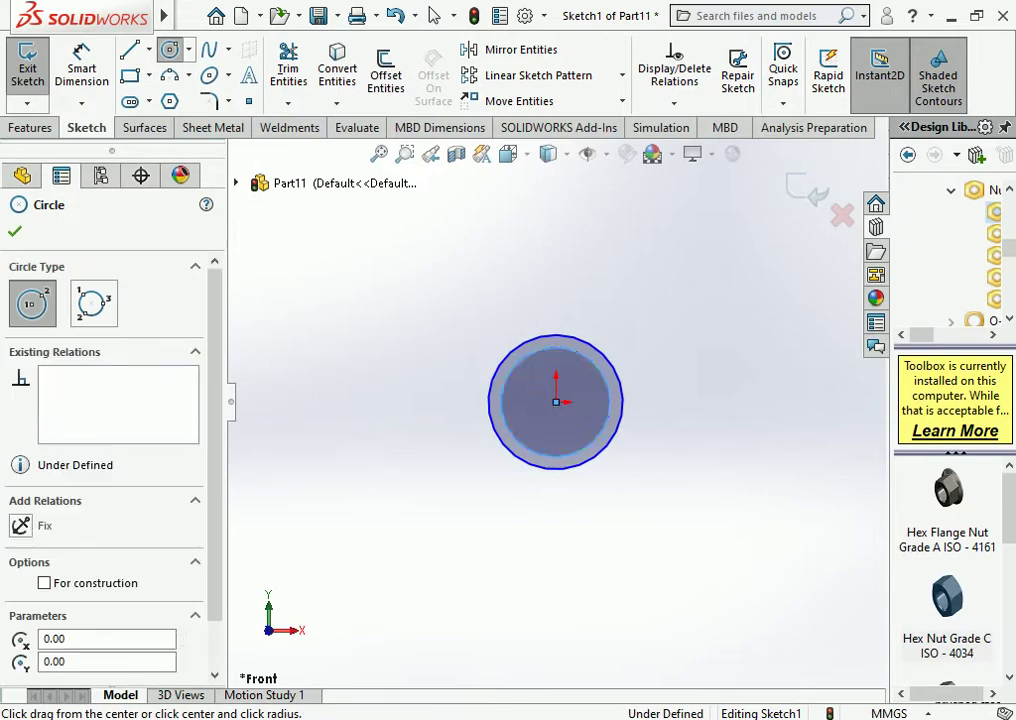
pyautogui.click(82, 68)
pyautogui.click(517, 362)
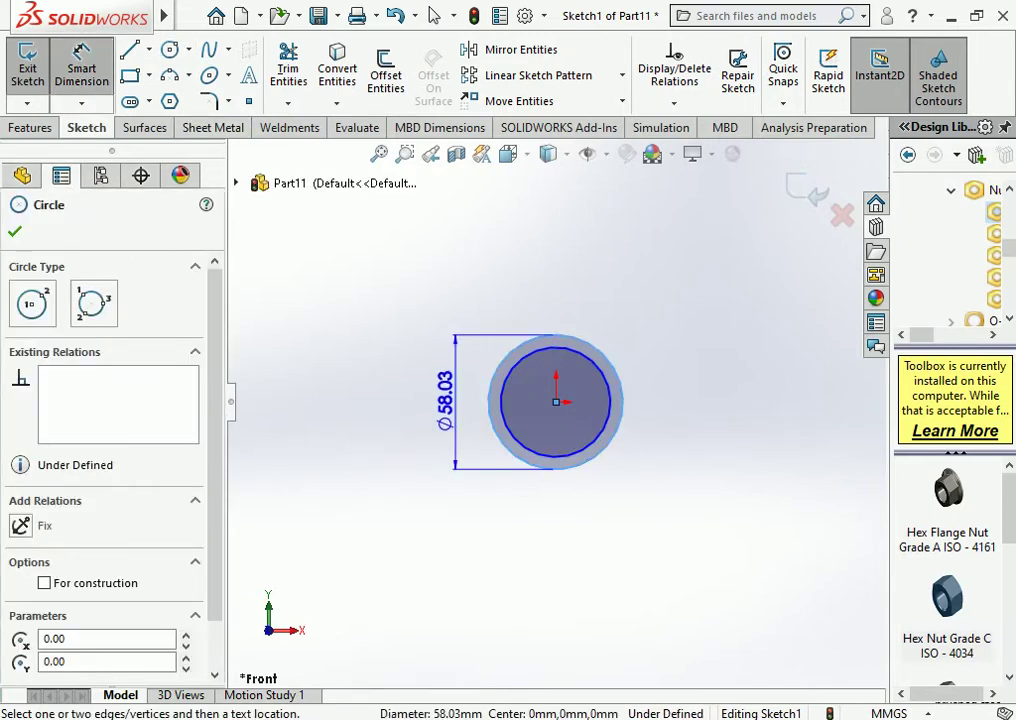
pyautogui.click(457, 392)
pyautogui.write('4')
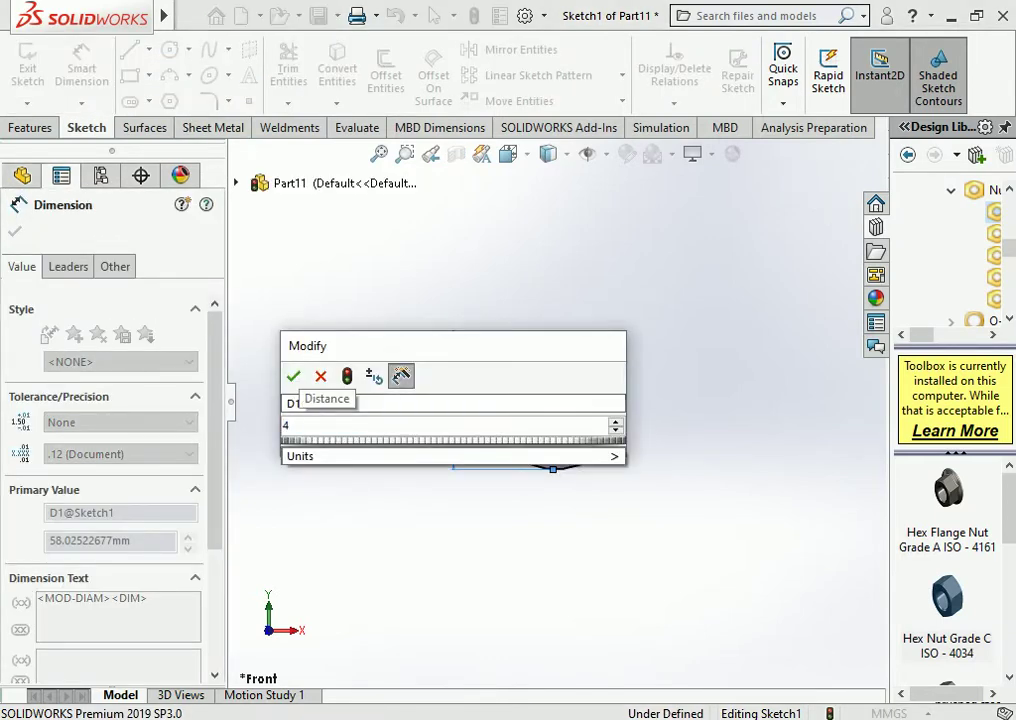
pyautogui.write('2')
pyautogui.press('Return')
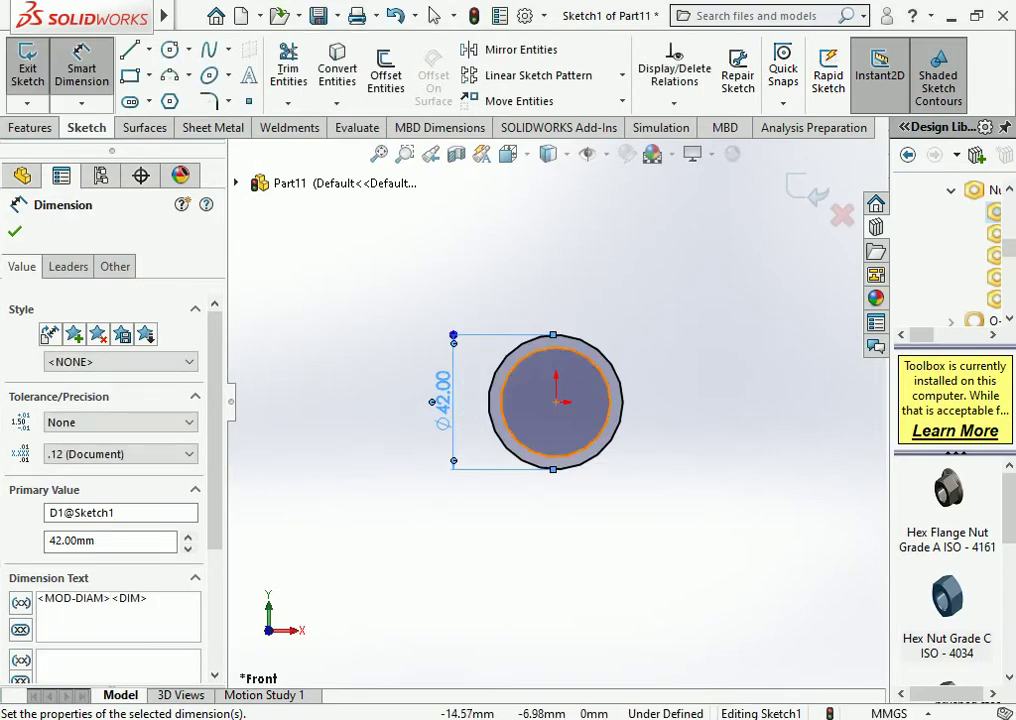
# Dimension the inner circle, then delete it so only the 42 mm circle remains
pyautogui.click(607, 400)
pyautogui.click(600, 395)
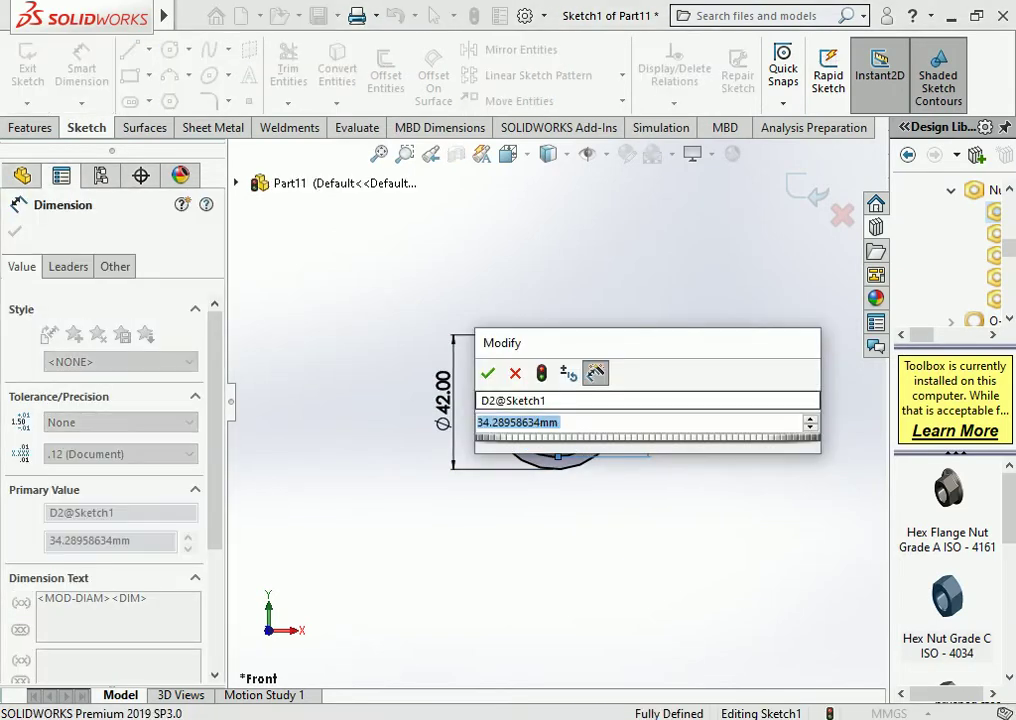
pyautogui.press('Return')
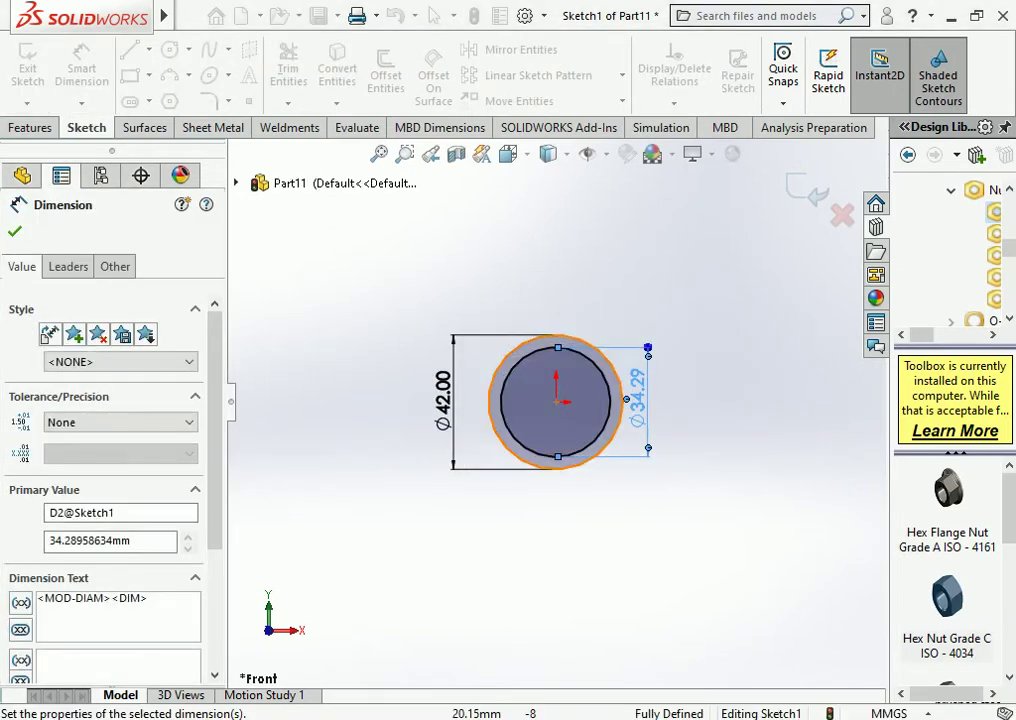
pyautogui.press('Escape')
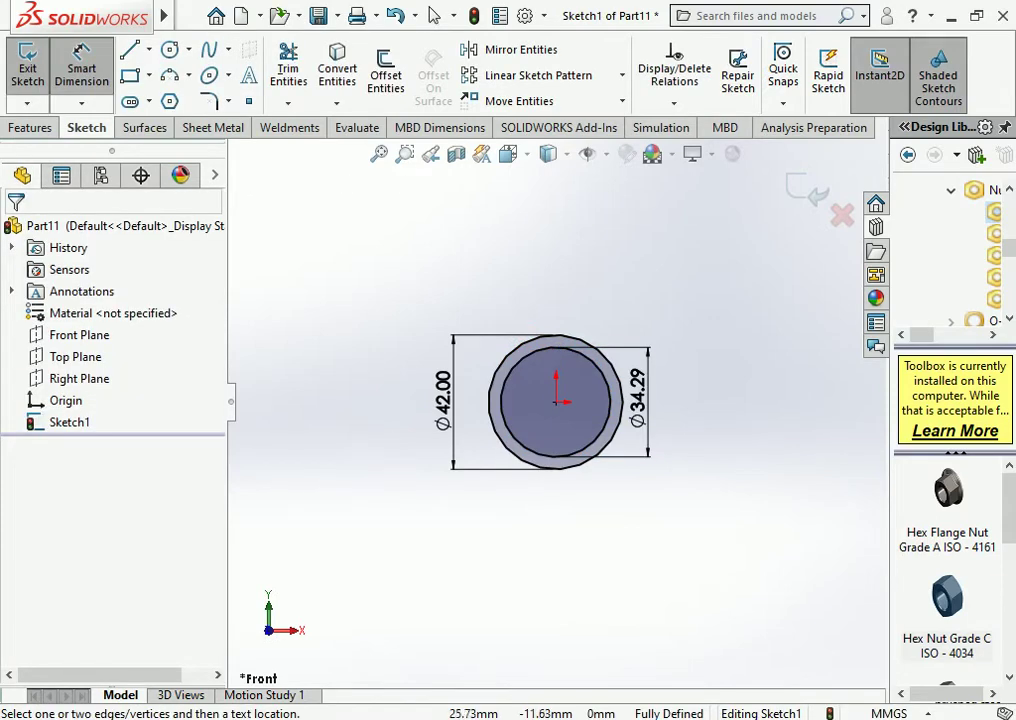
pyautogui.press('Escape')
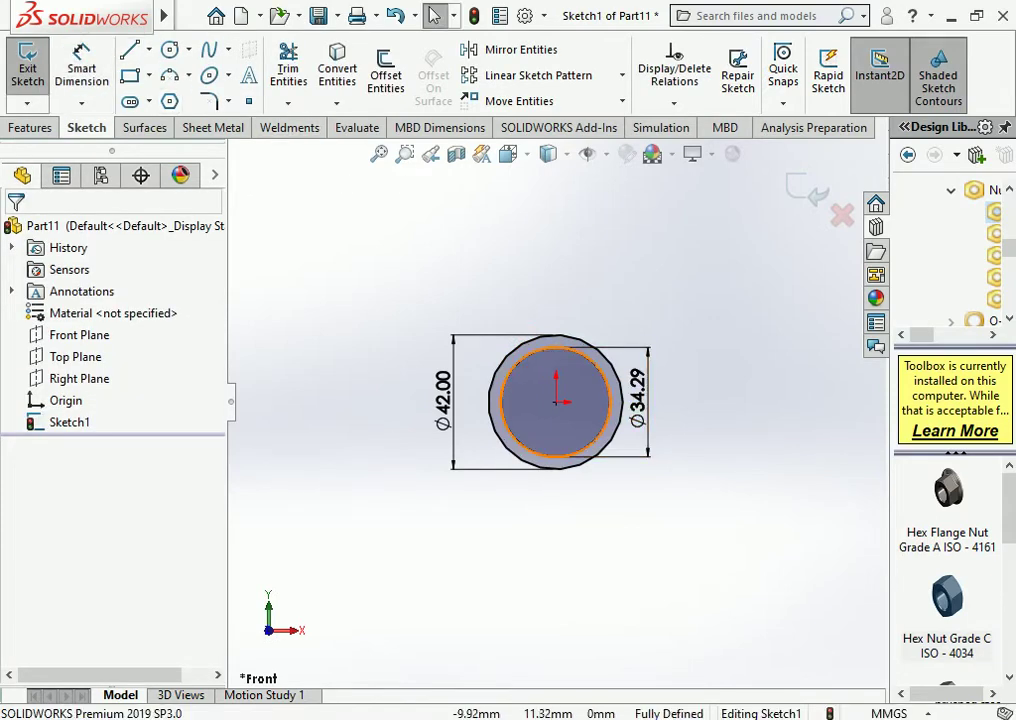
pyautogui.click(558, 348)
pyautogui.press('Delete')
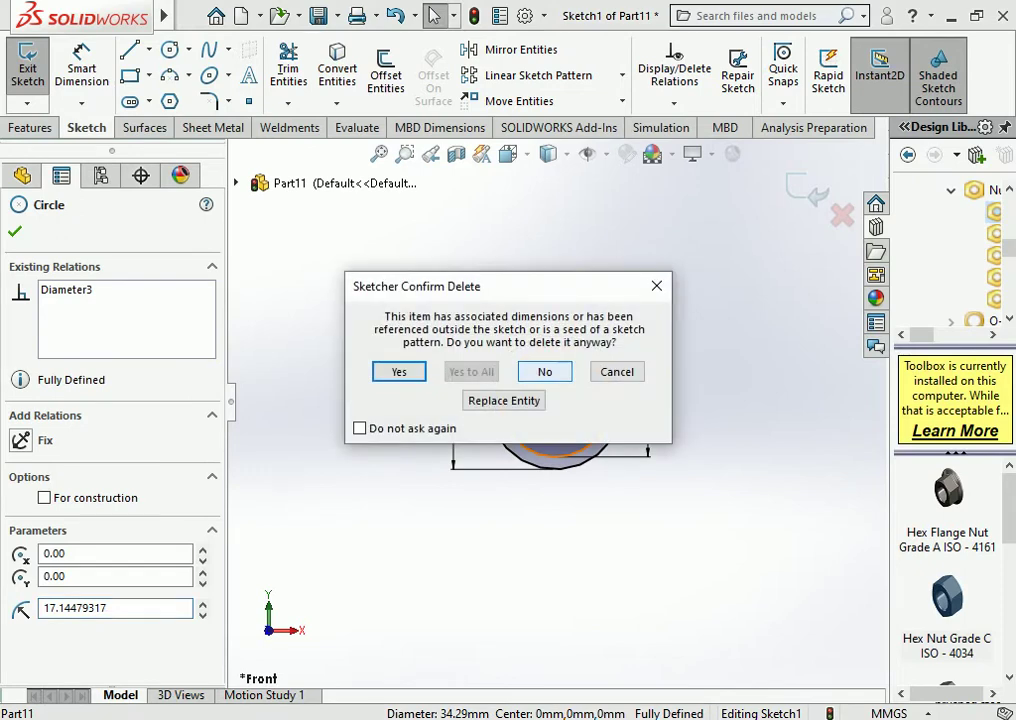
pyautogui.press('Return')
# Extrude the 42 mm circle 500 mm Mid Plane as a thin feature with 3 mm walls
pyautogui.click(30, 127)
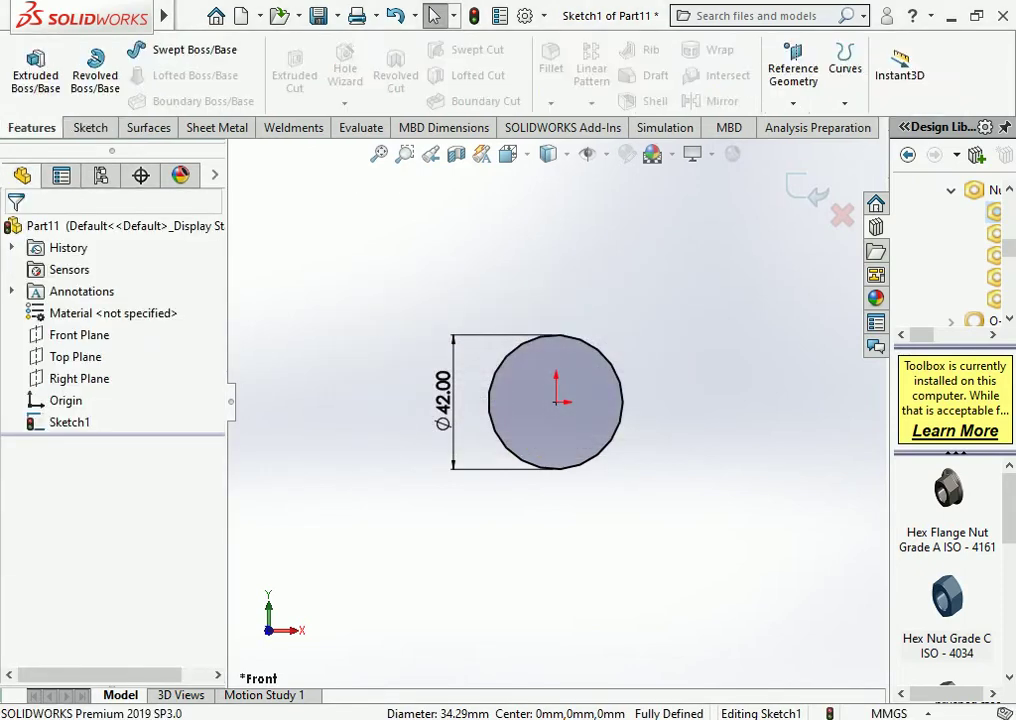
pyautogui.click(35, 66)
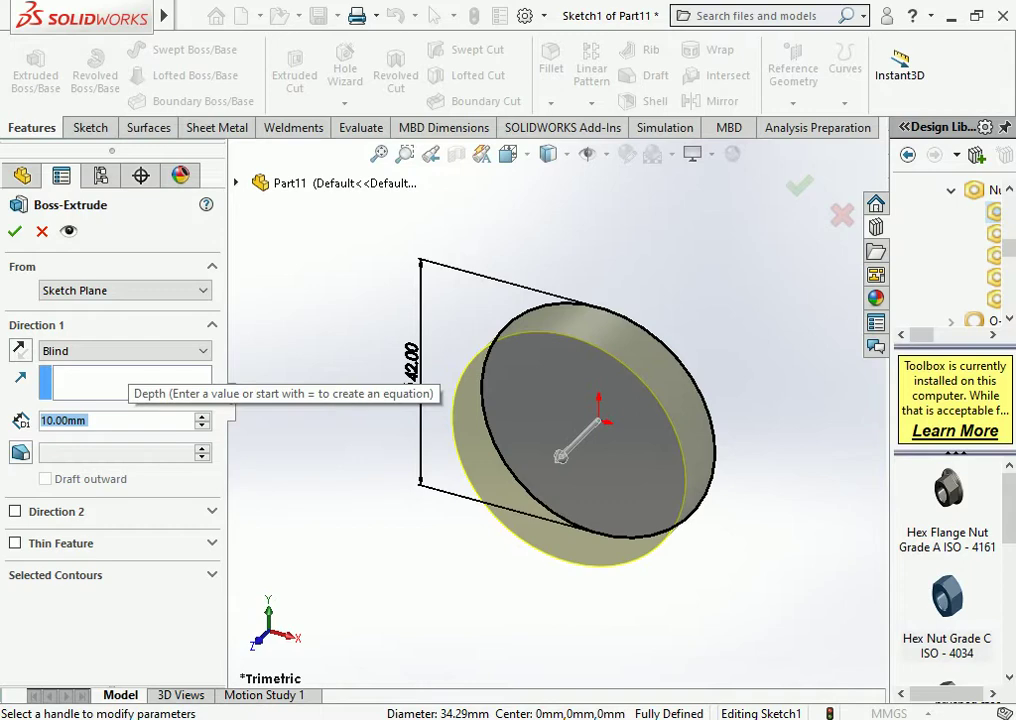
pyautogui.write('500')
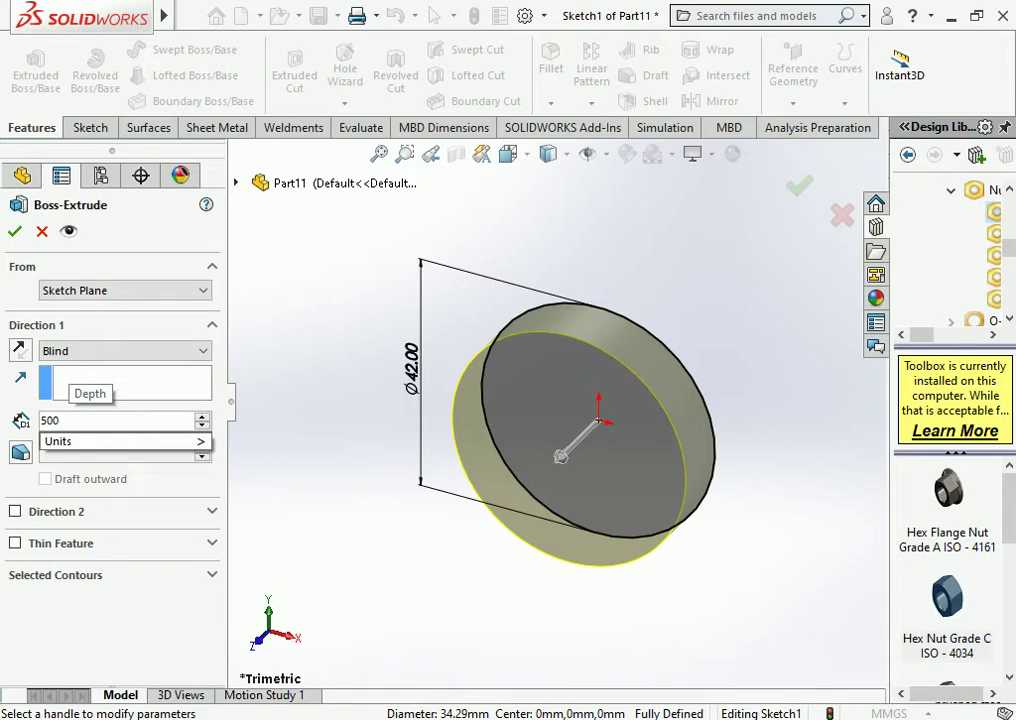
pyautogui.press('Return')
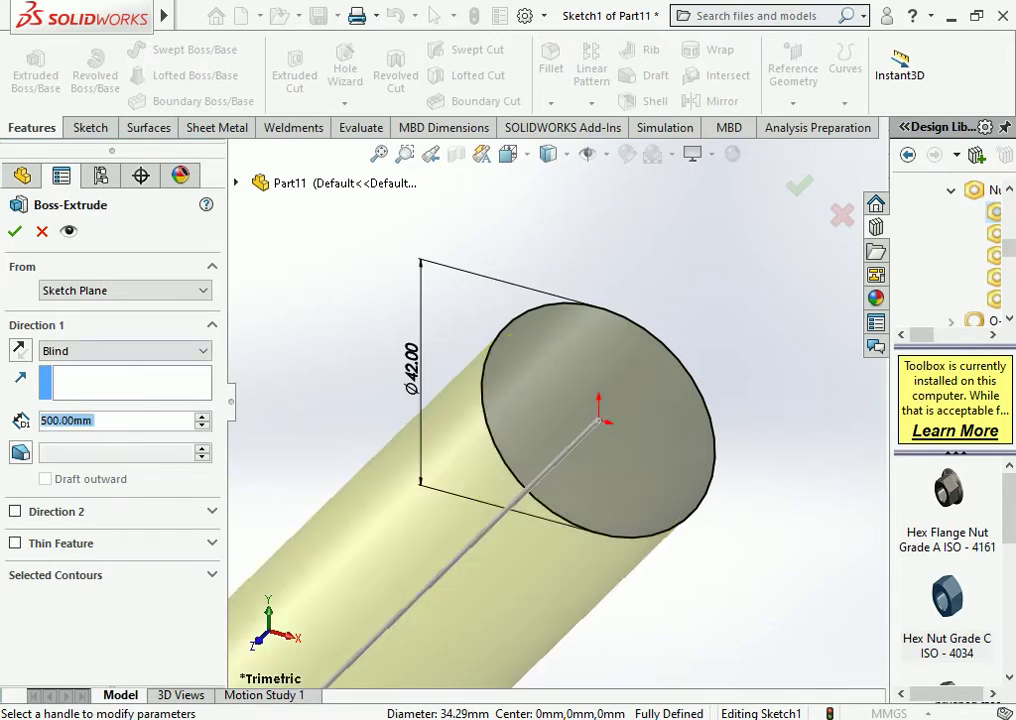
pyautogui.click(125, 349)
pyautogui.click(68, 431)
pyautogui.scroll(3, 556, 402)
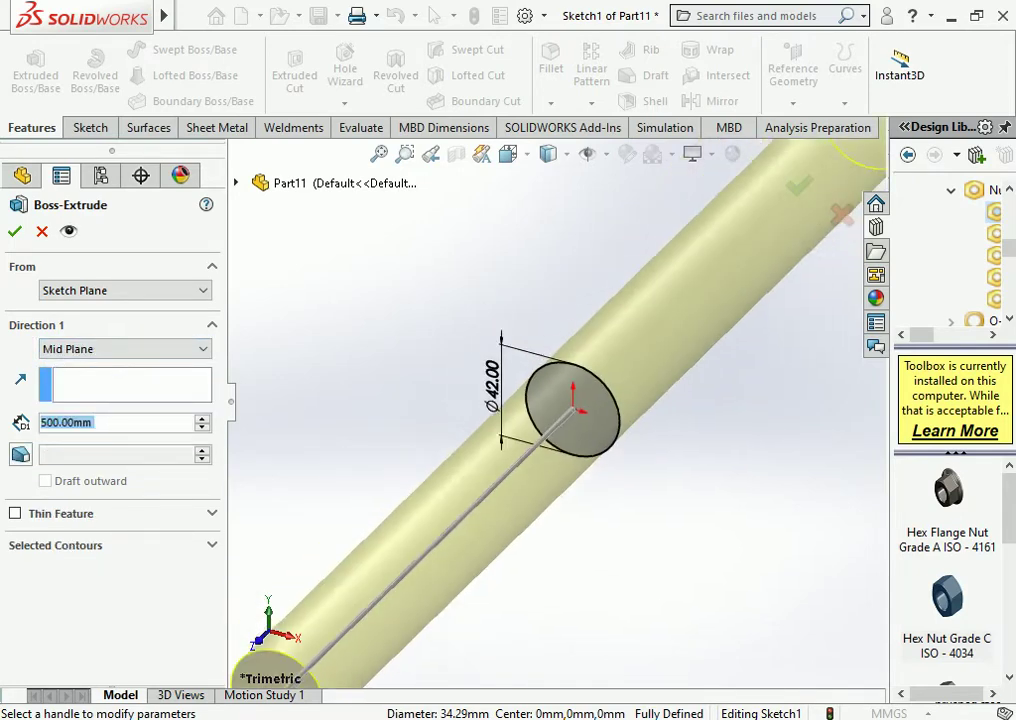
pyautogui.scroll(5, 553, 403)
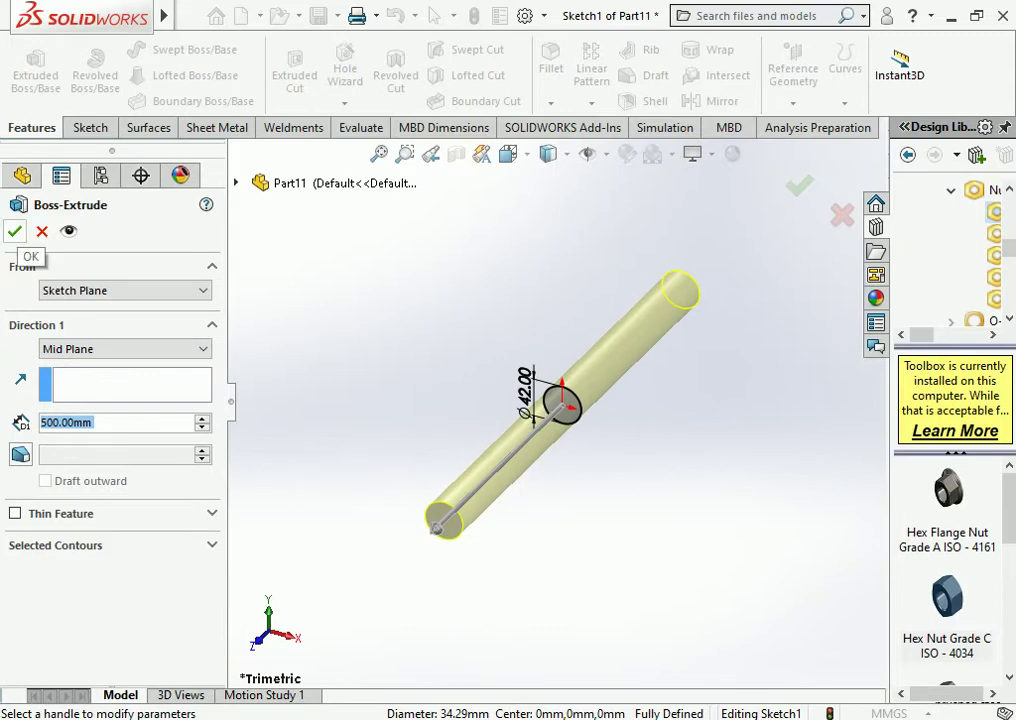
pyautogui.click(15, 513)
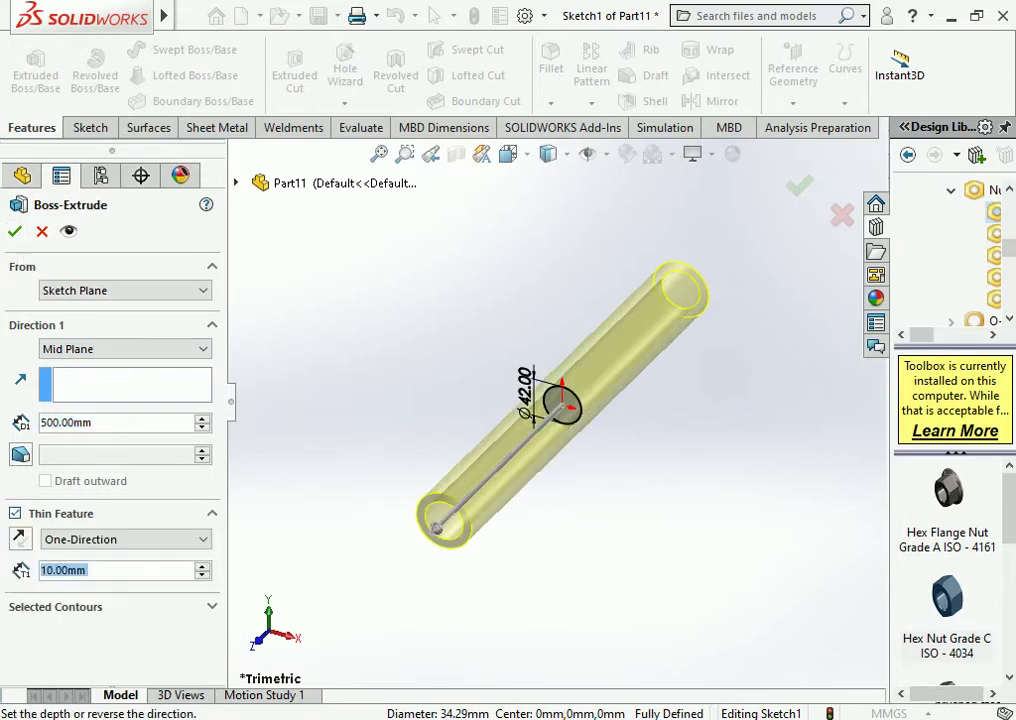
pyautogui.write('3')
pyautogui.press('Return')
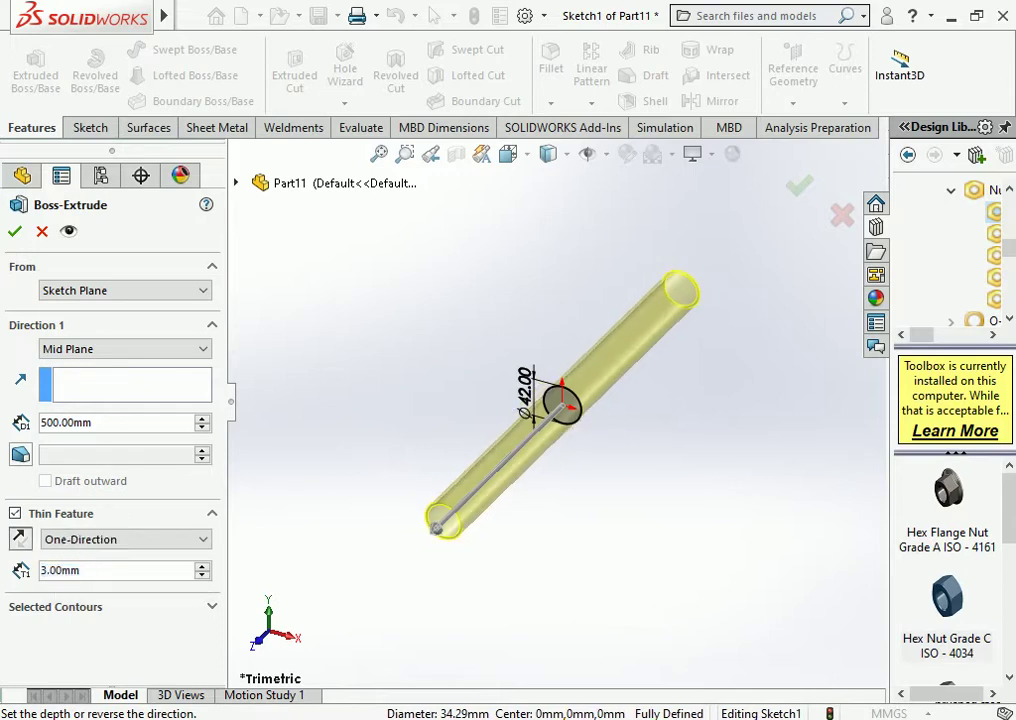
# Confirm the thin-walled tube extrusion and save the part as ARM
pyautogui.press('Return')
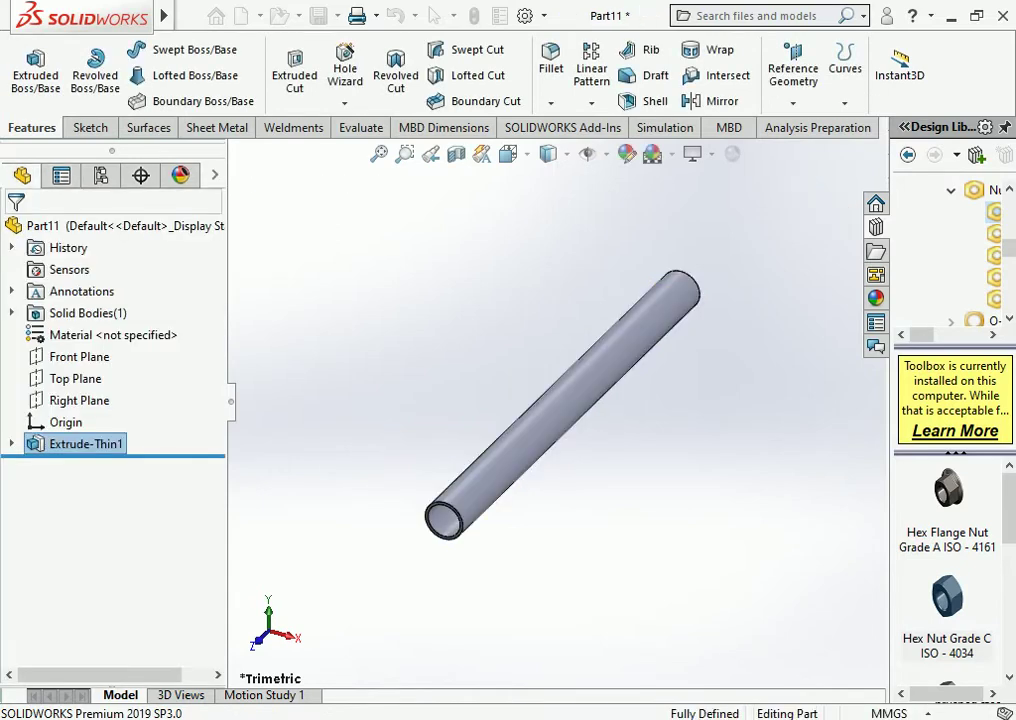
pyautogui.scroll(2, 560, 400)
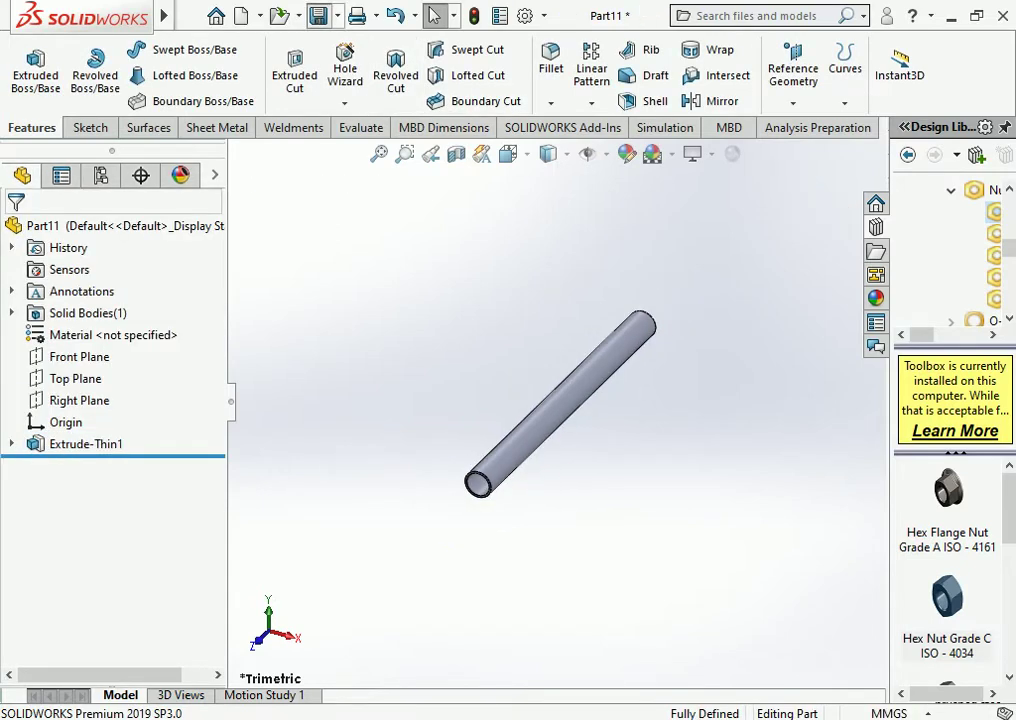
pyautogui.hotkey('ctrl', 's')
pyautogui.write('ARM')
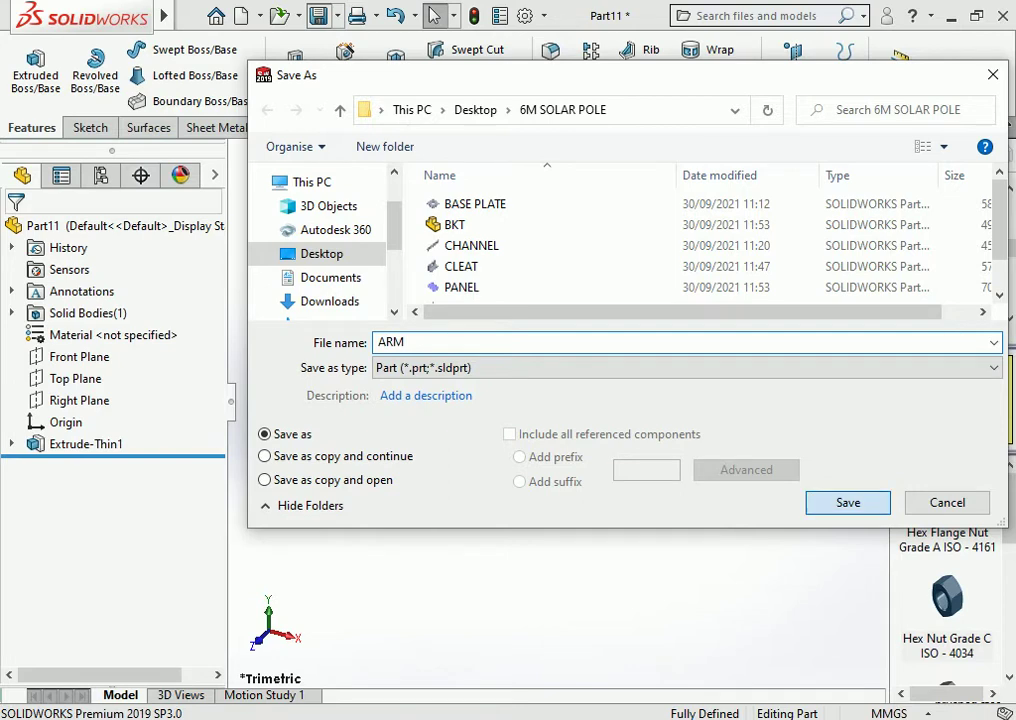
pyautogui.press('Return')
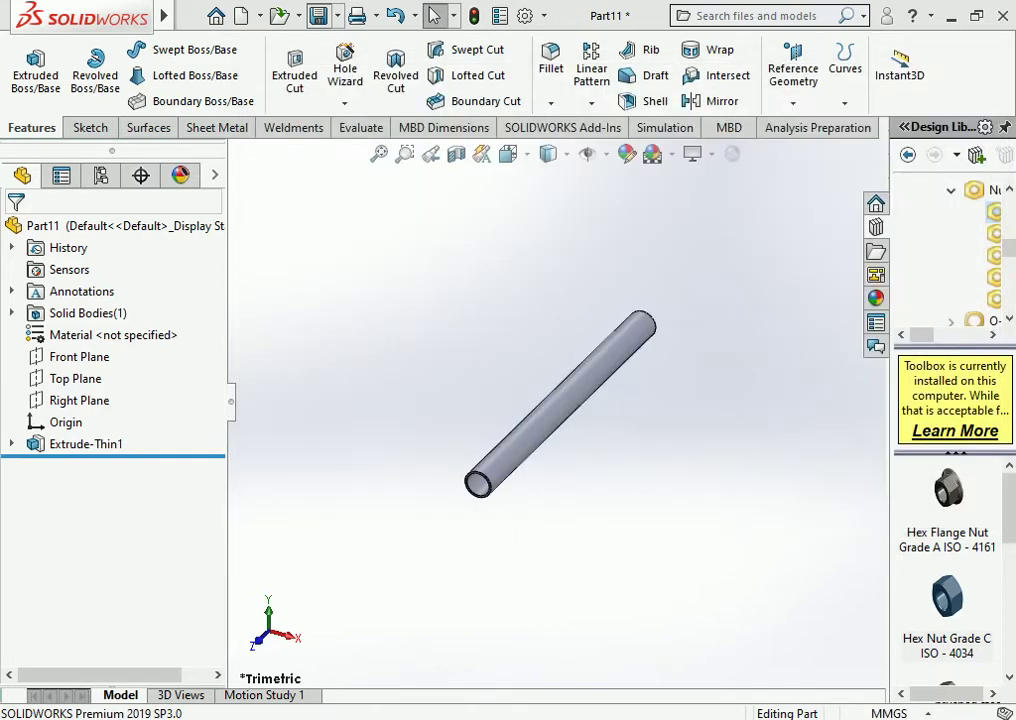
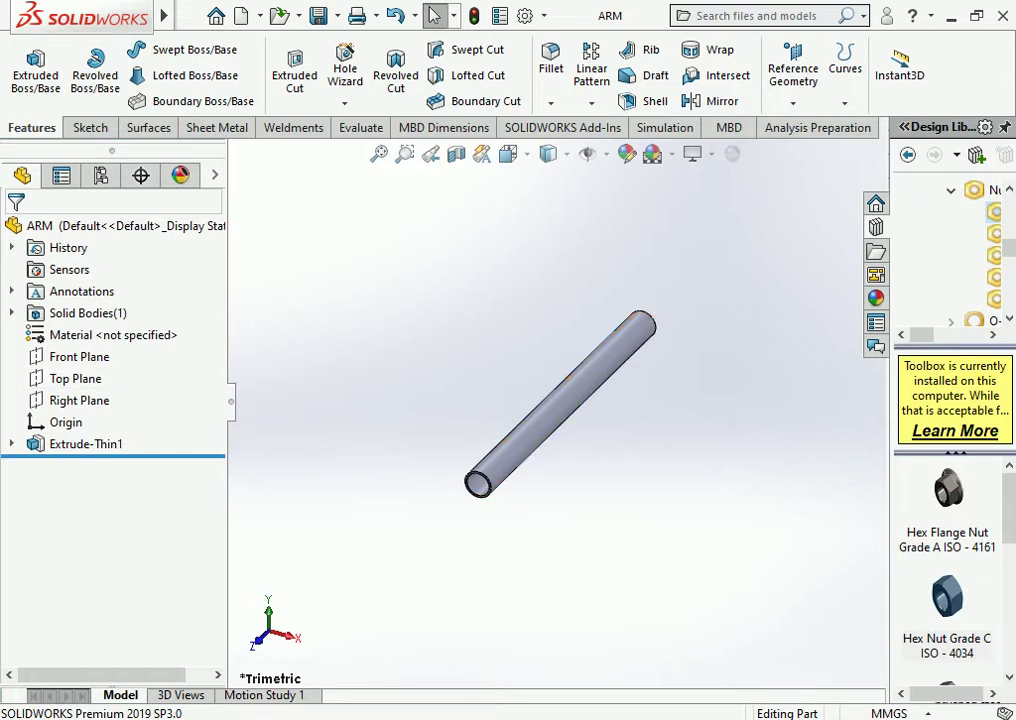
# Start a sketch on the ARM tube end face, view it face-on, and draw a centre rectangle around the tube
pyautogui.scroll(-1, 486, 493)
pyautogui.scroll(-3, 486, 493)
pyautogui.scroll(-4, 486, 493)
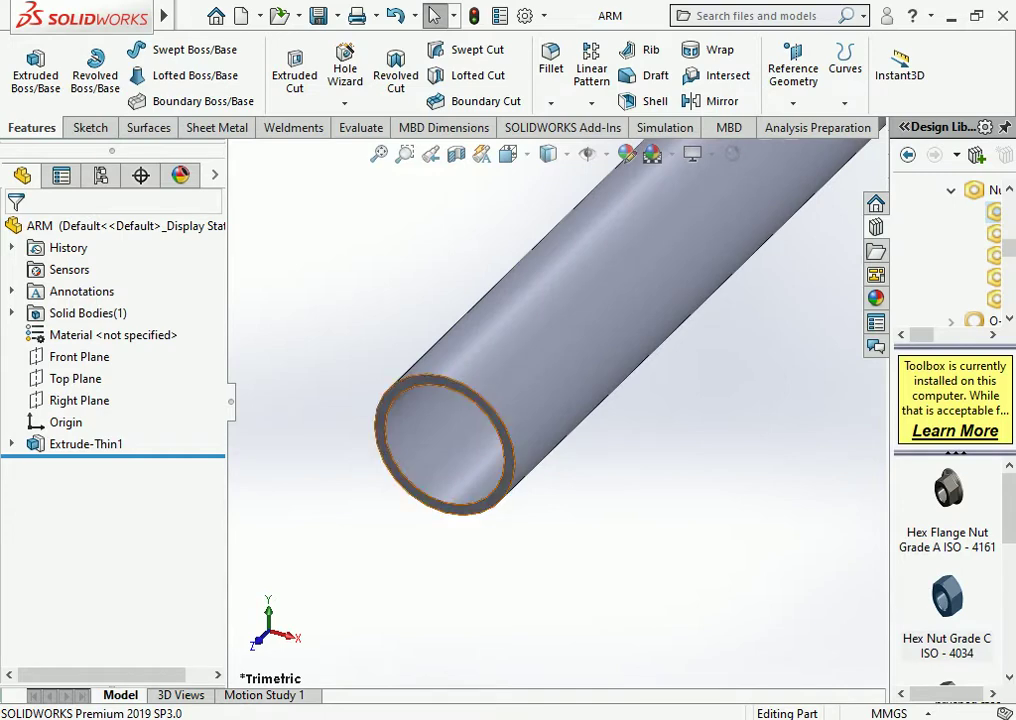
pyautogui.click(509, 460)
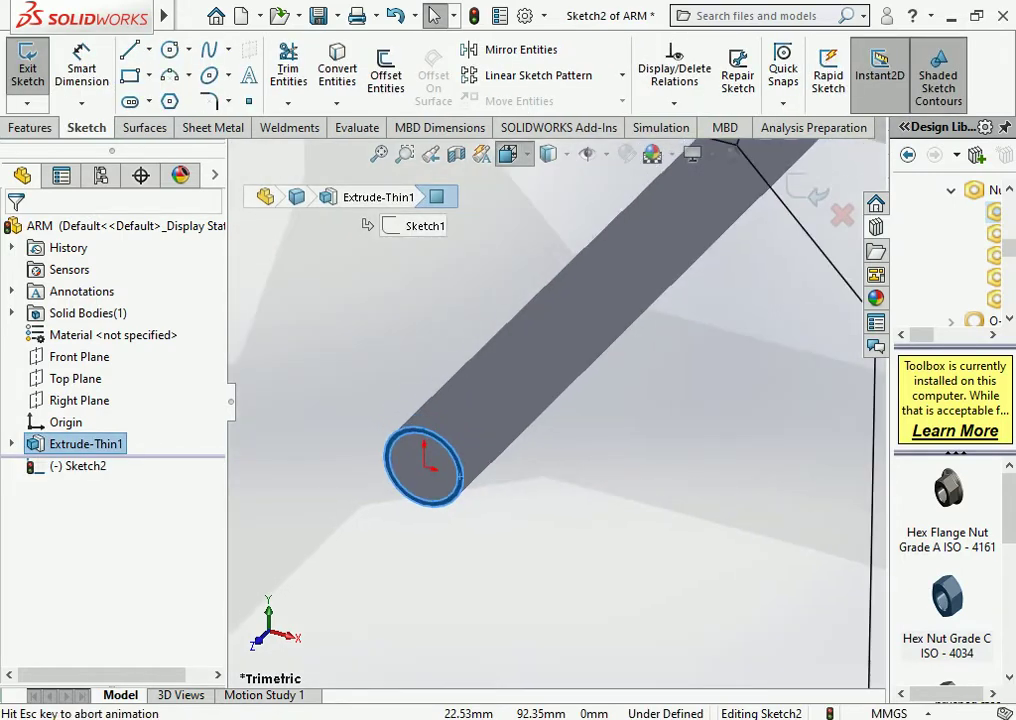
pyautogui.click(508, 153)
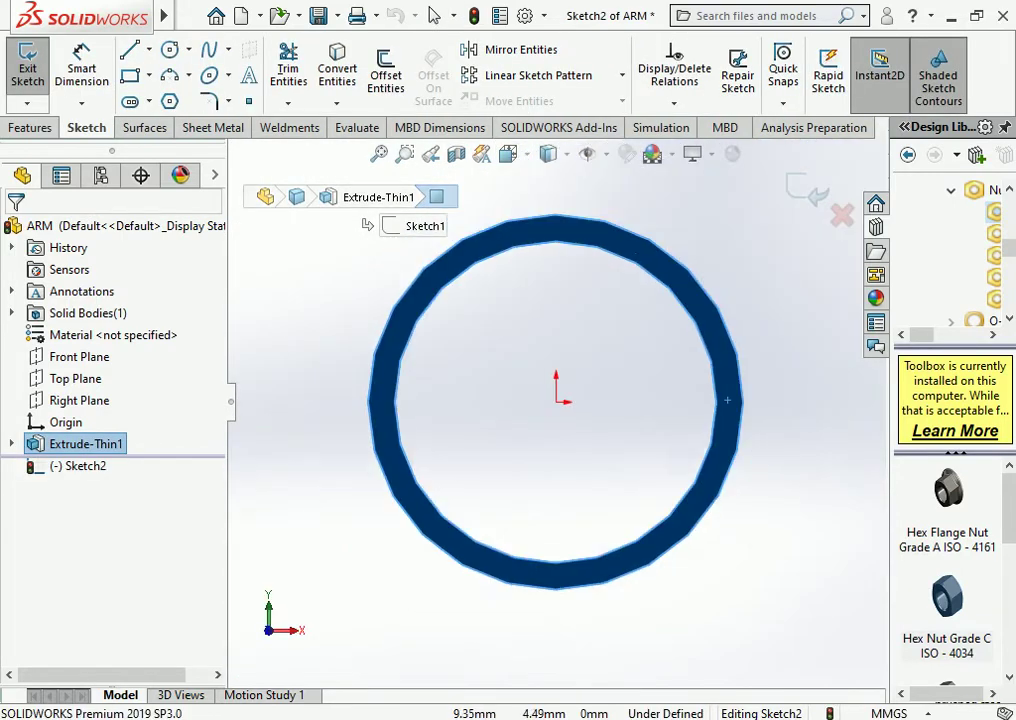
pyautogui.click(129, 75)
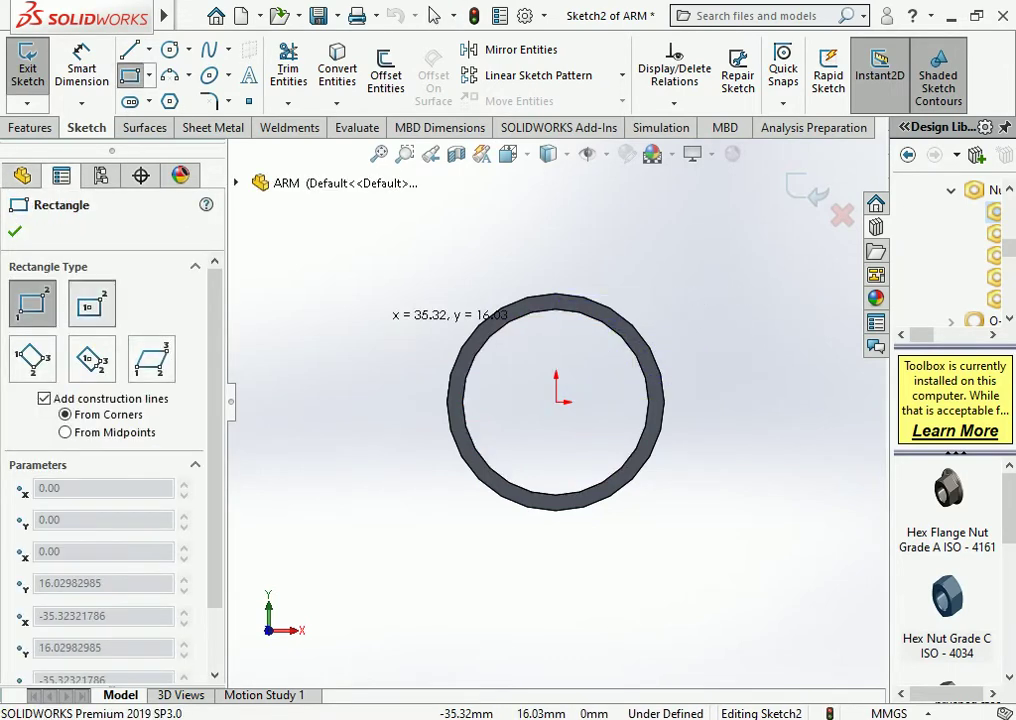
pyautogui.click(91, 305)
pyautogui.click(556, 401)
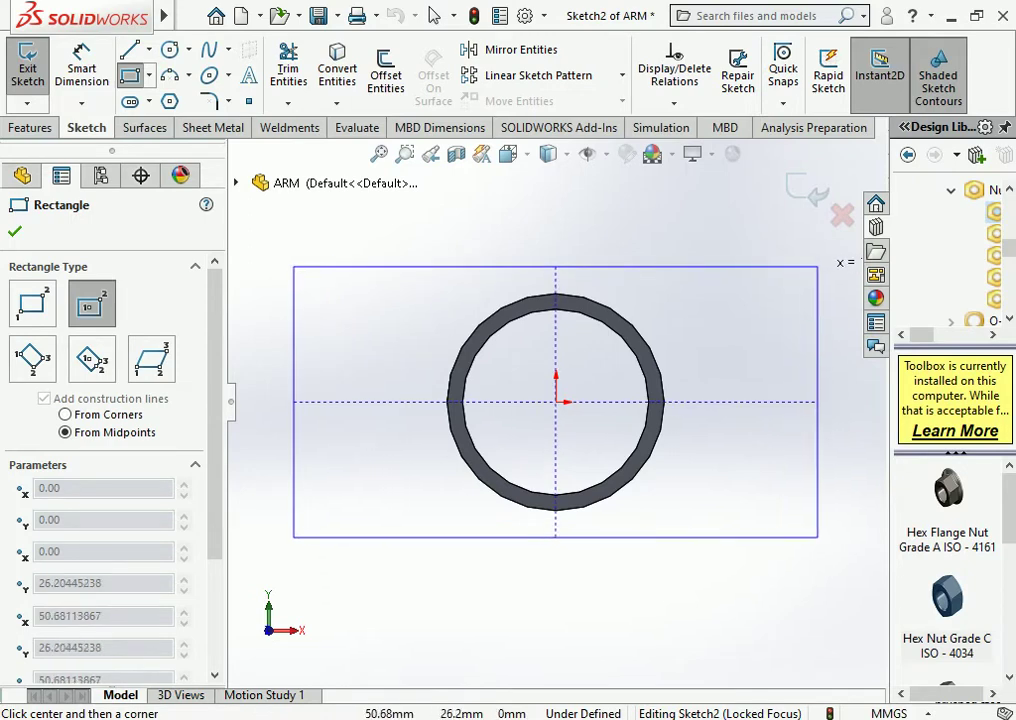
pyautogui.click(823, 256)
# Dimension the rectangle 110 mm wide and 60 mm tall
pyautogui.scroll(3, 617, 347)
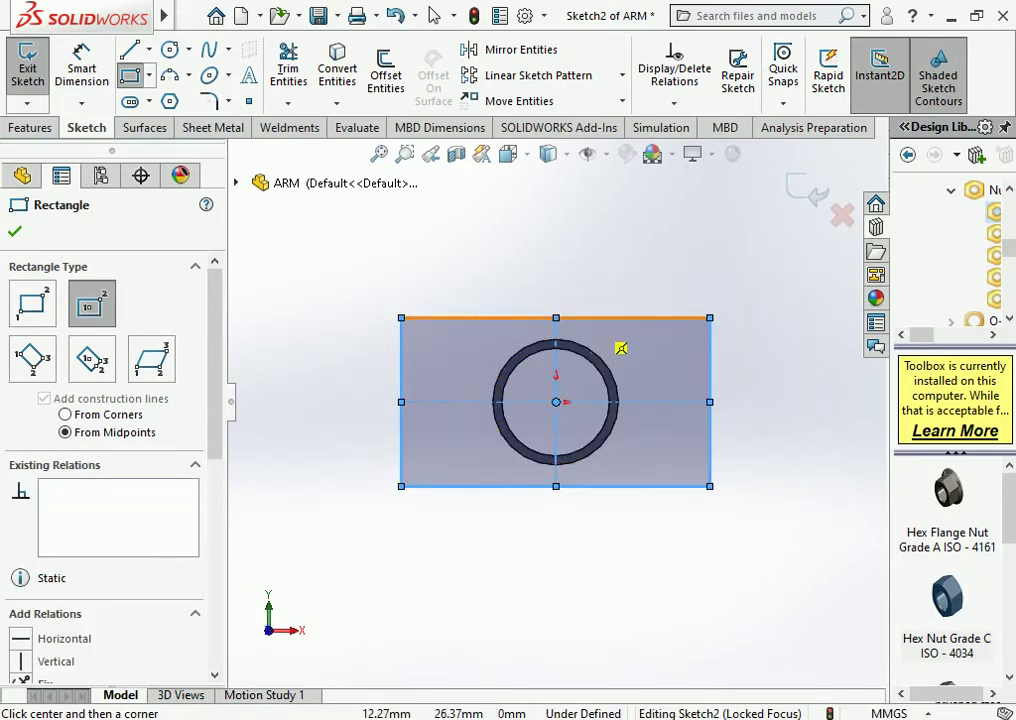
pyautogui.click(82, 68)
pyautogui.click(480, 318)
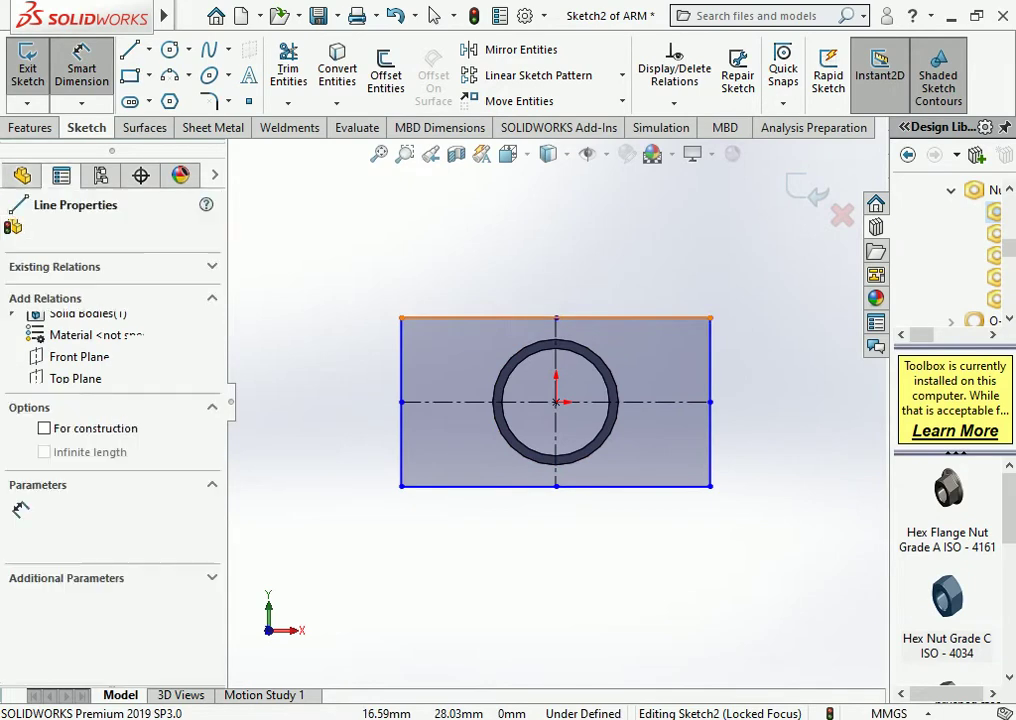
pyautogui.click(543, 255)
pyautogui.write('100')
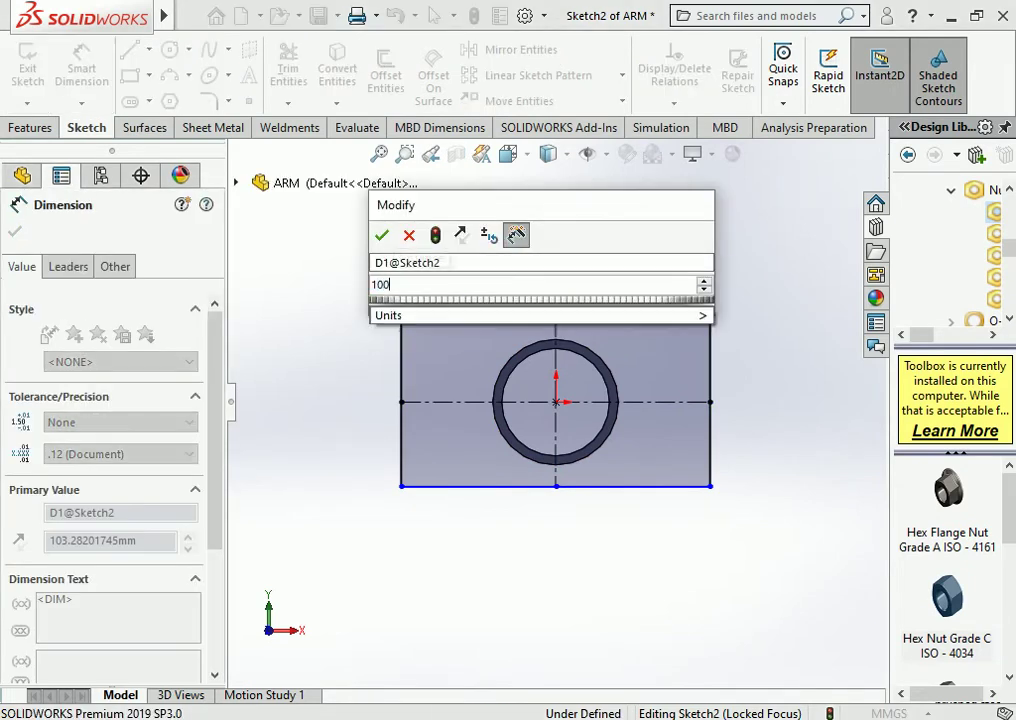
pyautogui.press('Return')
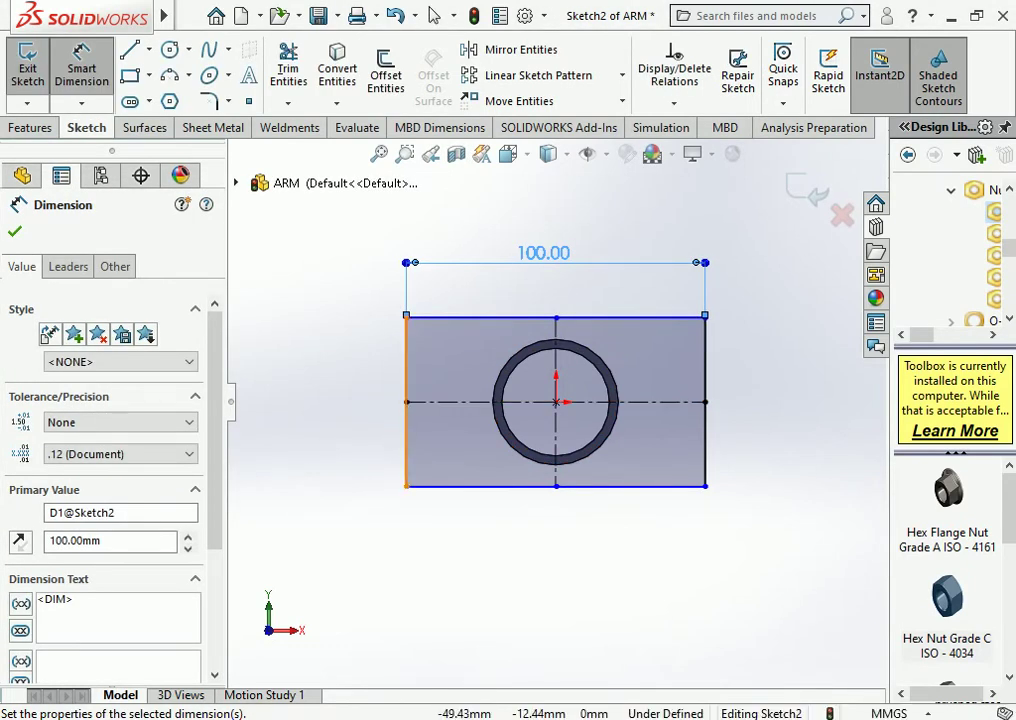
pyautogui.press('Escape')
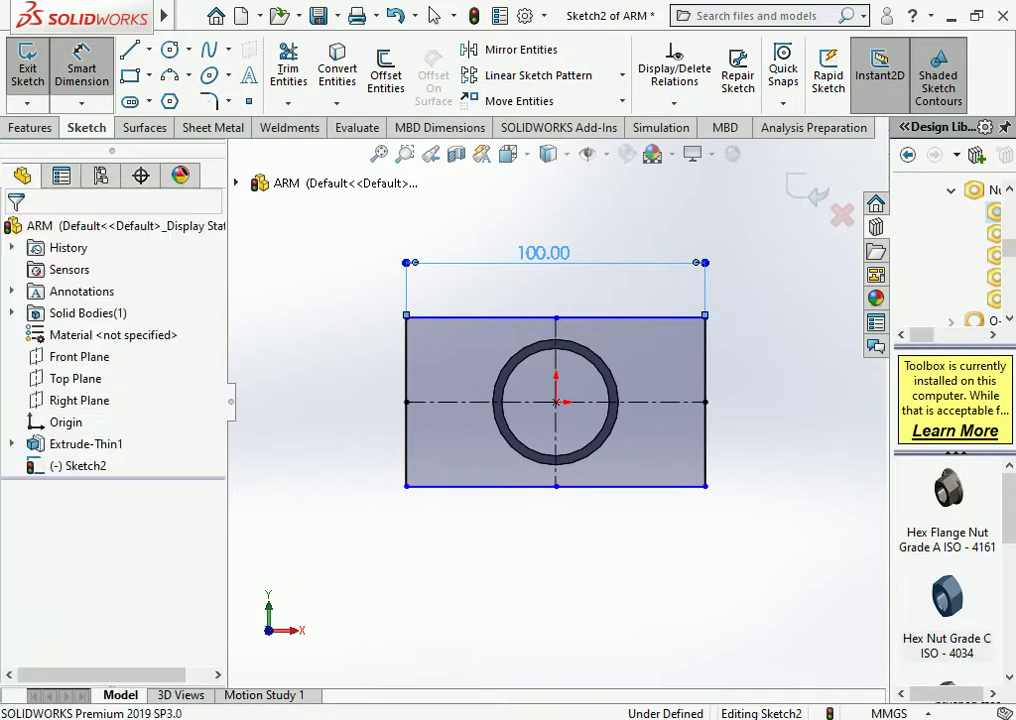
pyautogui.doubleClick(544, 255)
pyautogui.write('110')
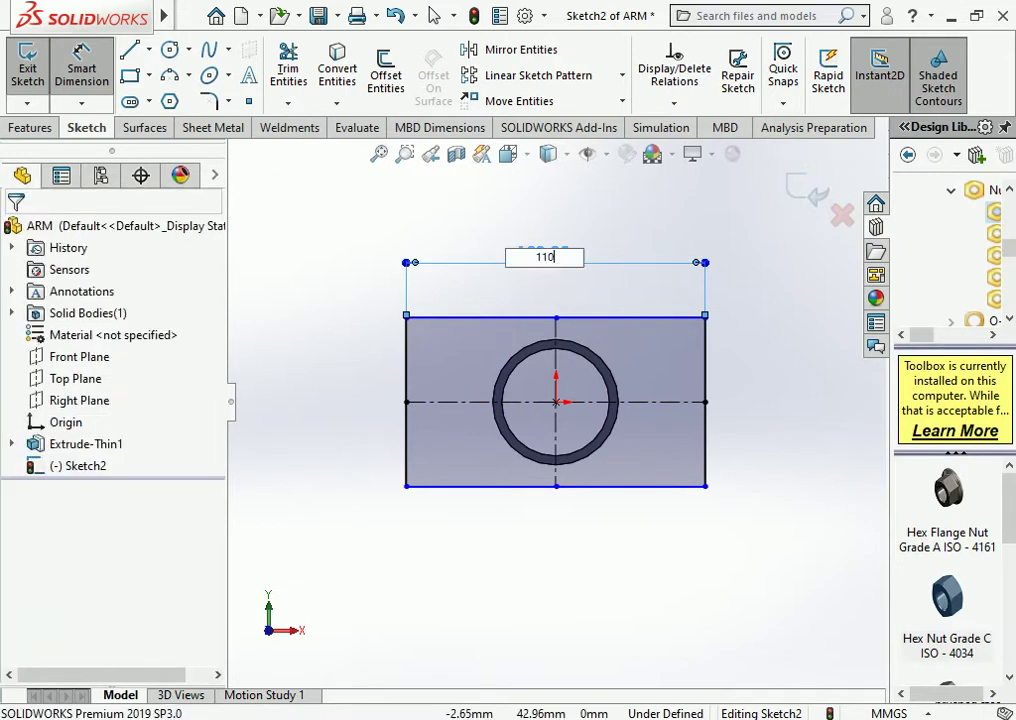
pyautogui.press('Return')
pyautogui.click(388, 448)
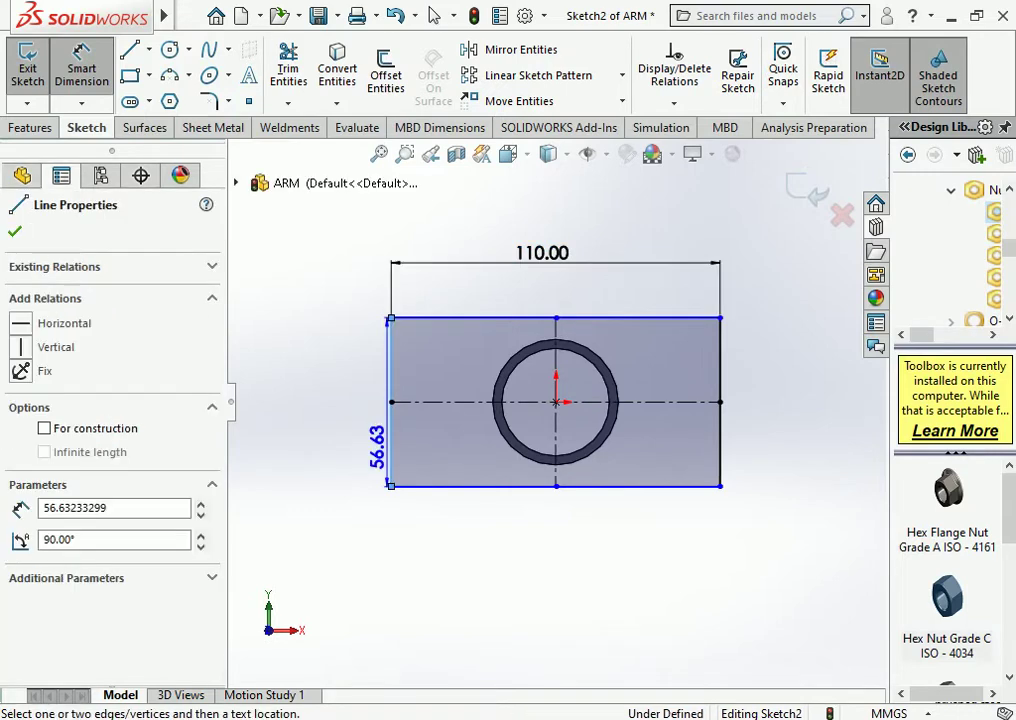
pyautogui.press('Escape')
pyautogui.doubleClick(376, 445)
pyautogui.write('60')
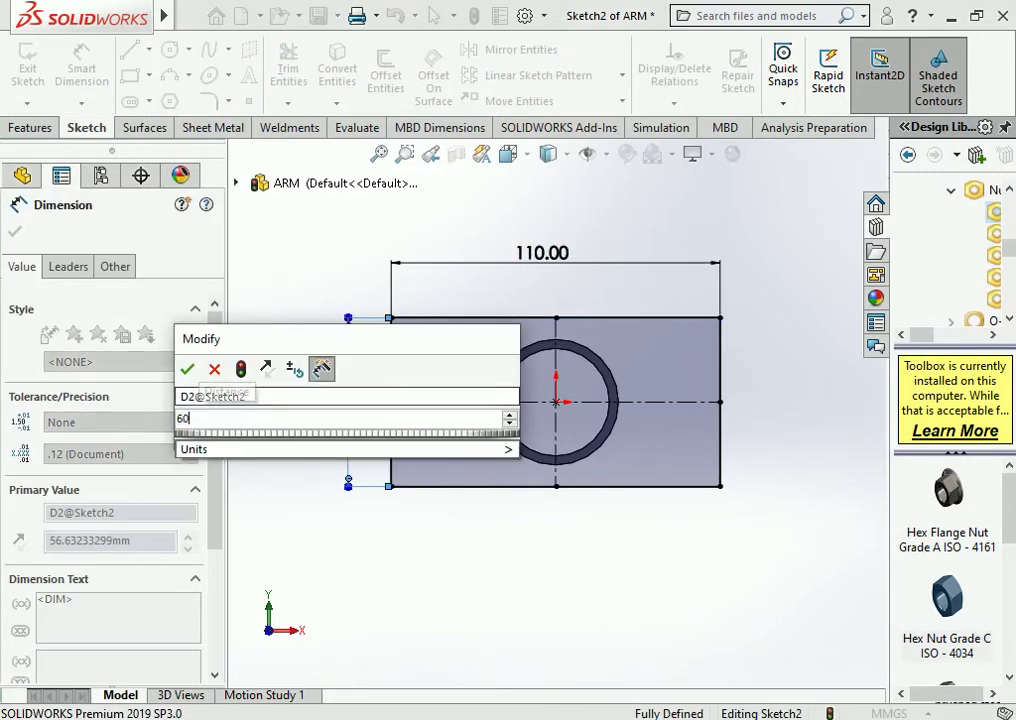
pyautogui.press('Return')
pyautogui.press('Escape')
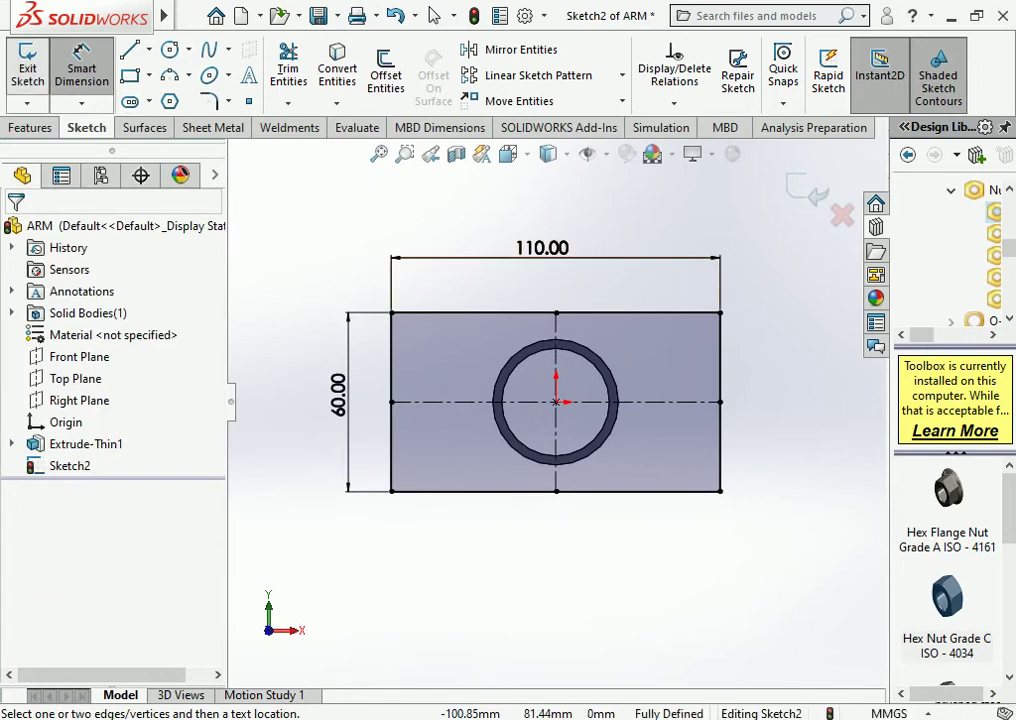
# Draw a small circle left of the tube centre and dimension it Ø14 mm
pyautogui.click(170, 49)
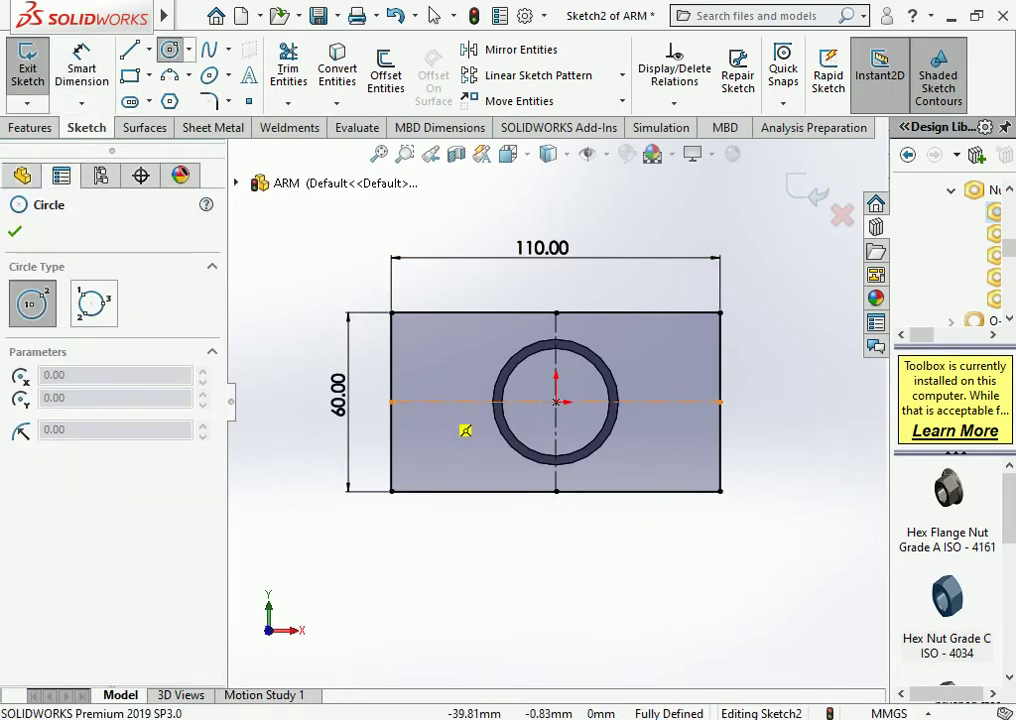
pyautogui.click(432, 402)
pyautogui.click(447, 412)
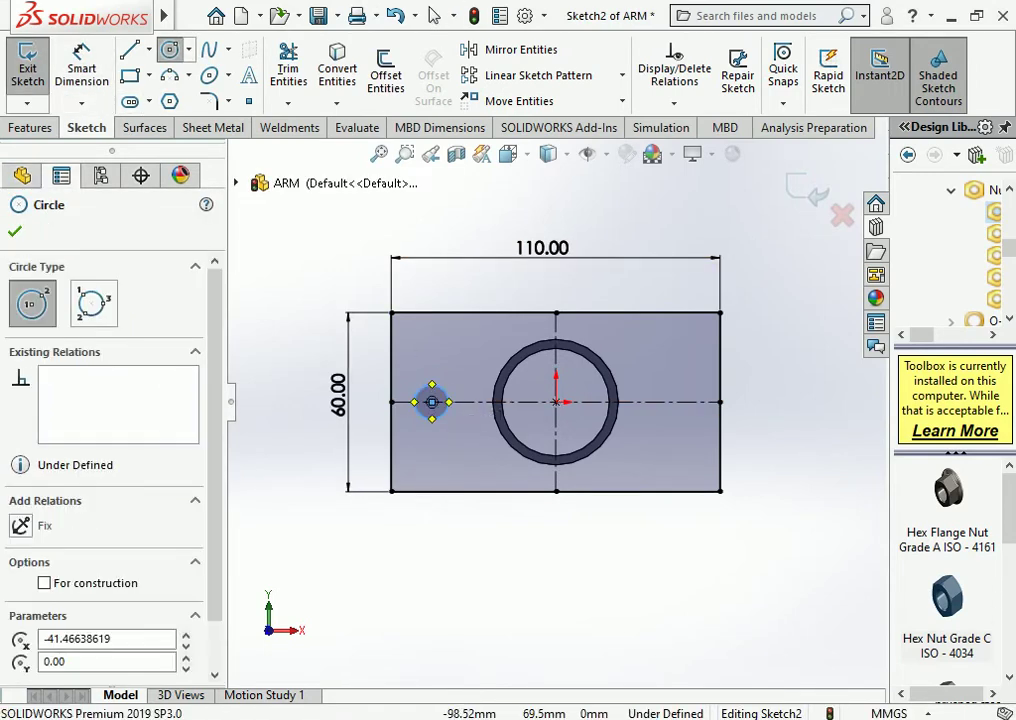
pyautogui.click(82, 68)
pyautogui.click(424, 413)
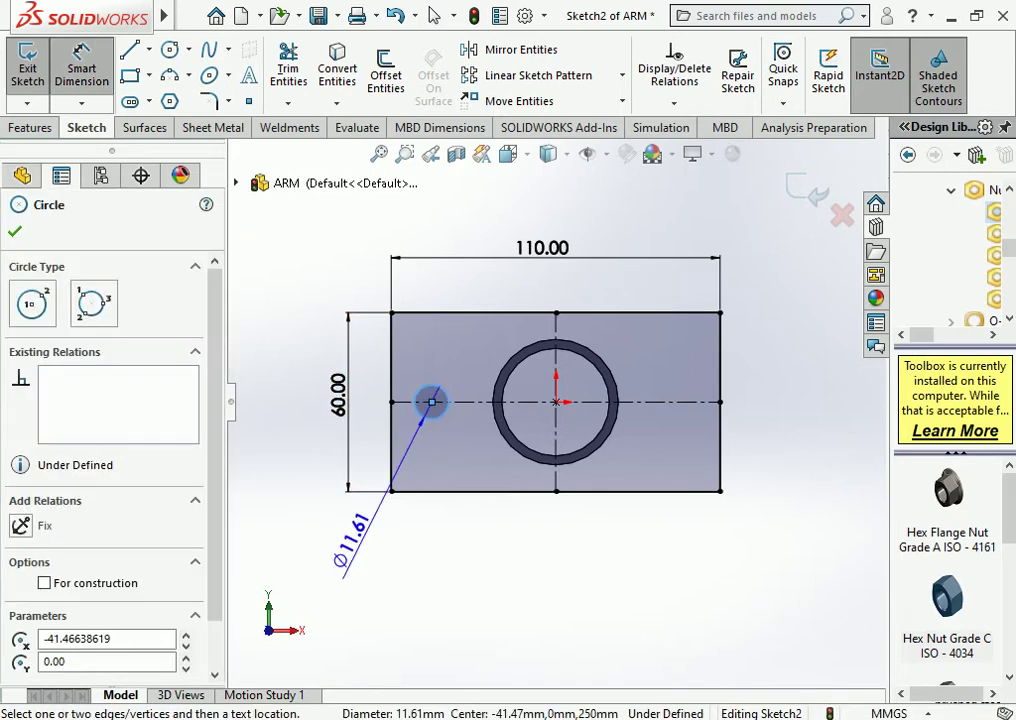
pyautogui.click(338, 576)
pyautogui.write('14')
pyautogui.press('Return')
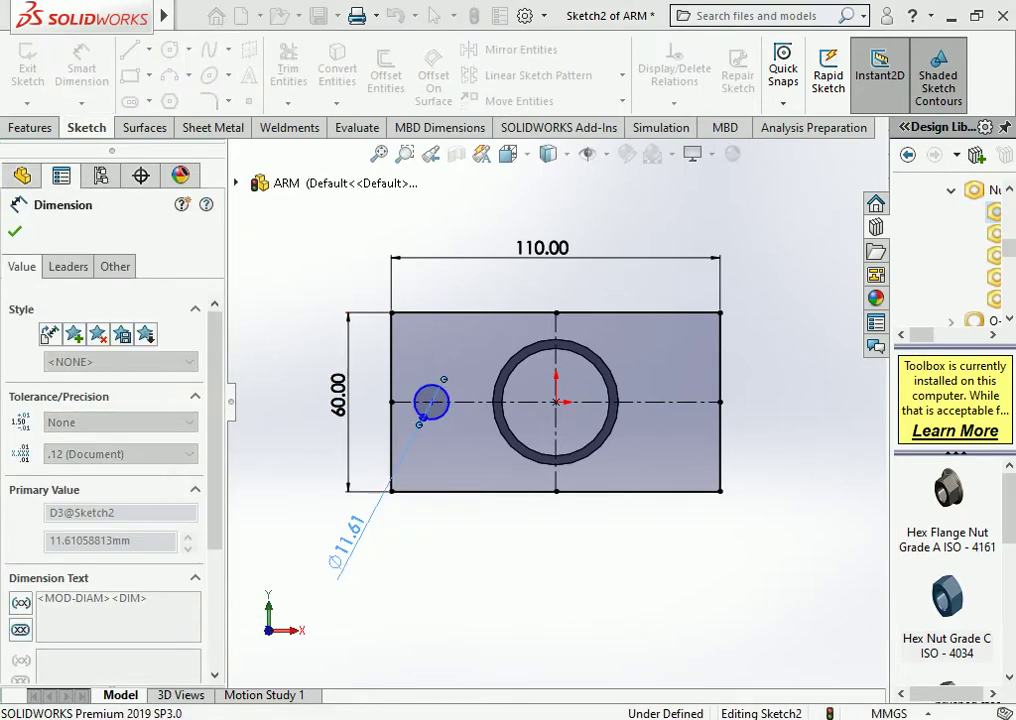
pyautogui.press('Escape')
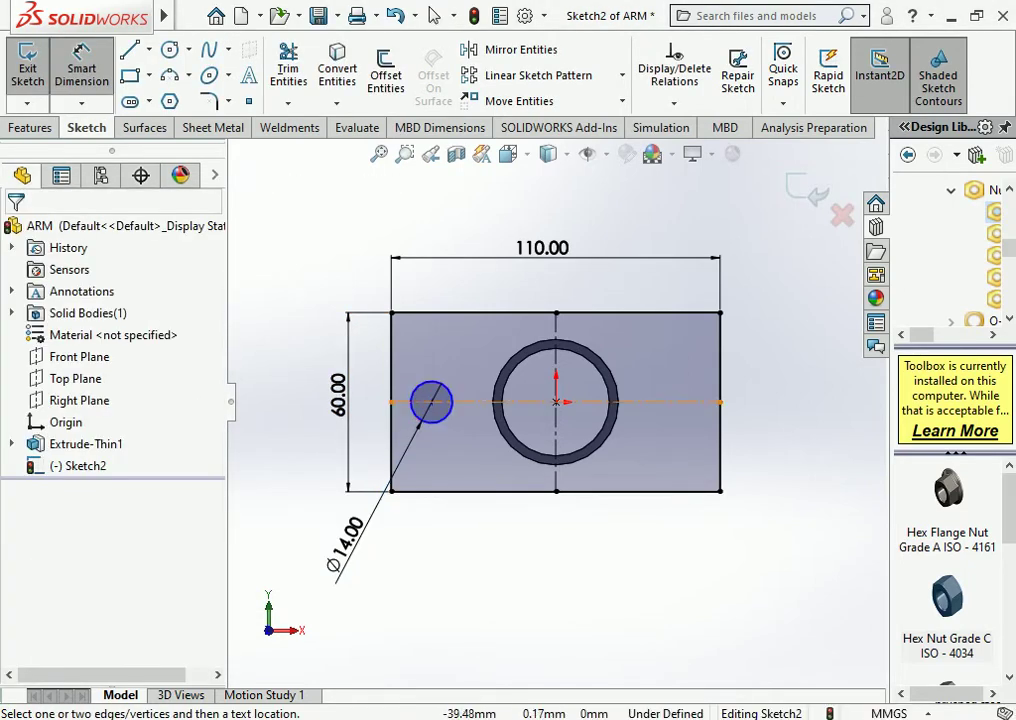
# Locate the Ø14 circle 40 mm left of the vertical centreline
pyautogui.click(432, 402)
pyautogui.click(556, 470)
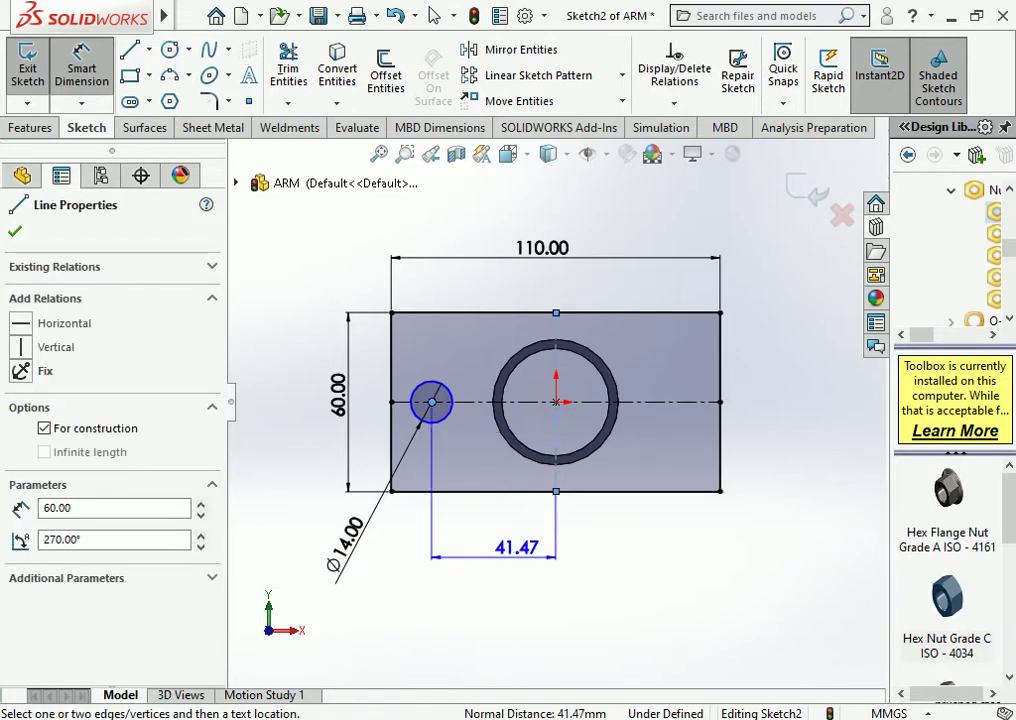
pyautogui.click(465, 604)
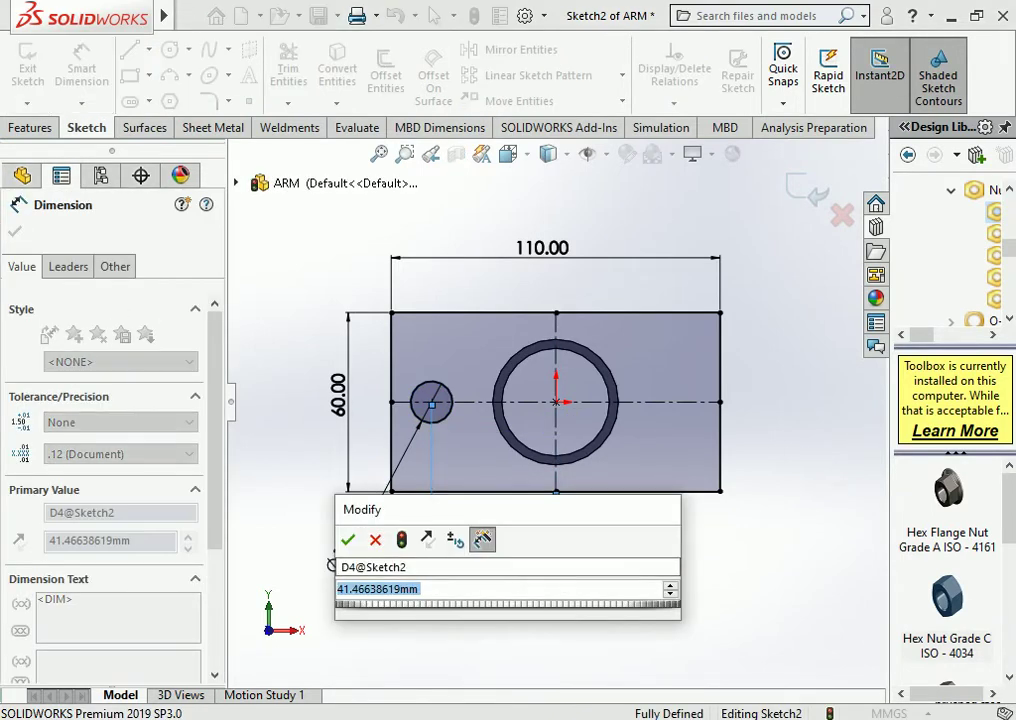
pyautogui.write('35')
pyautogui.press('Return')
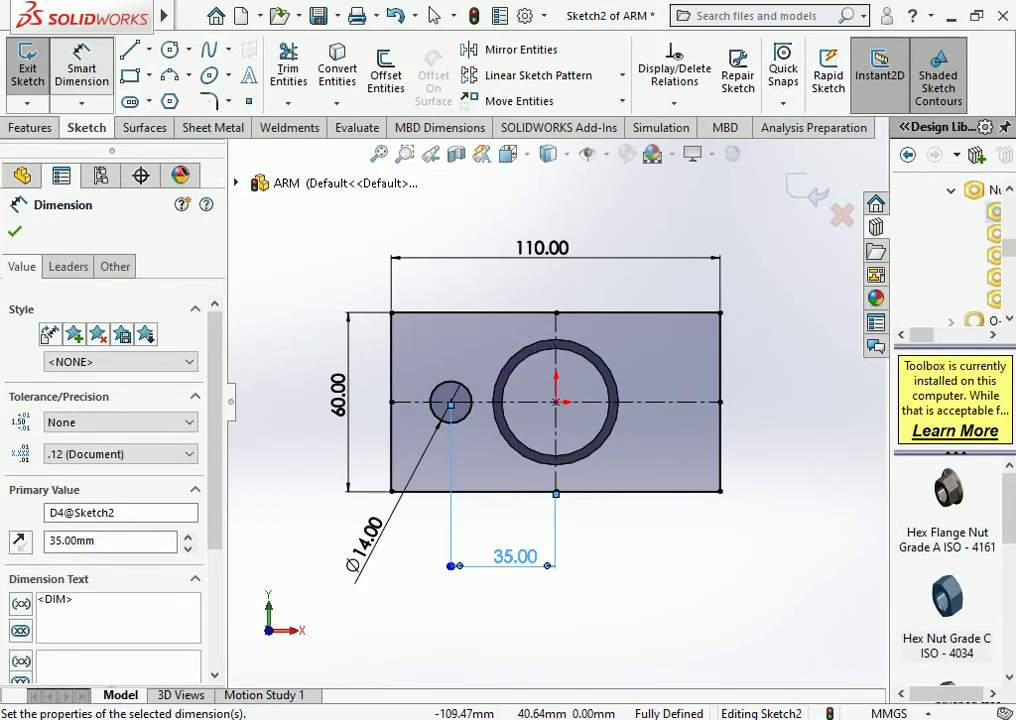
pyautogui.click(524, 557)
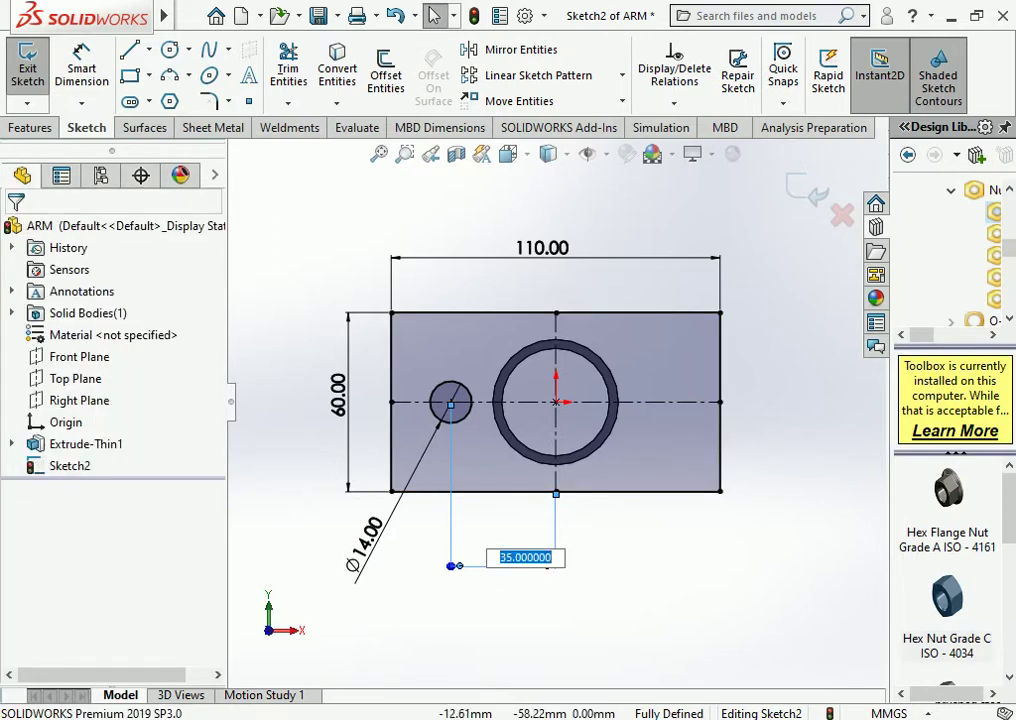
pyautogui.write('40')
pyautogui.press('Return')
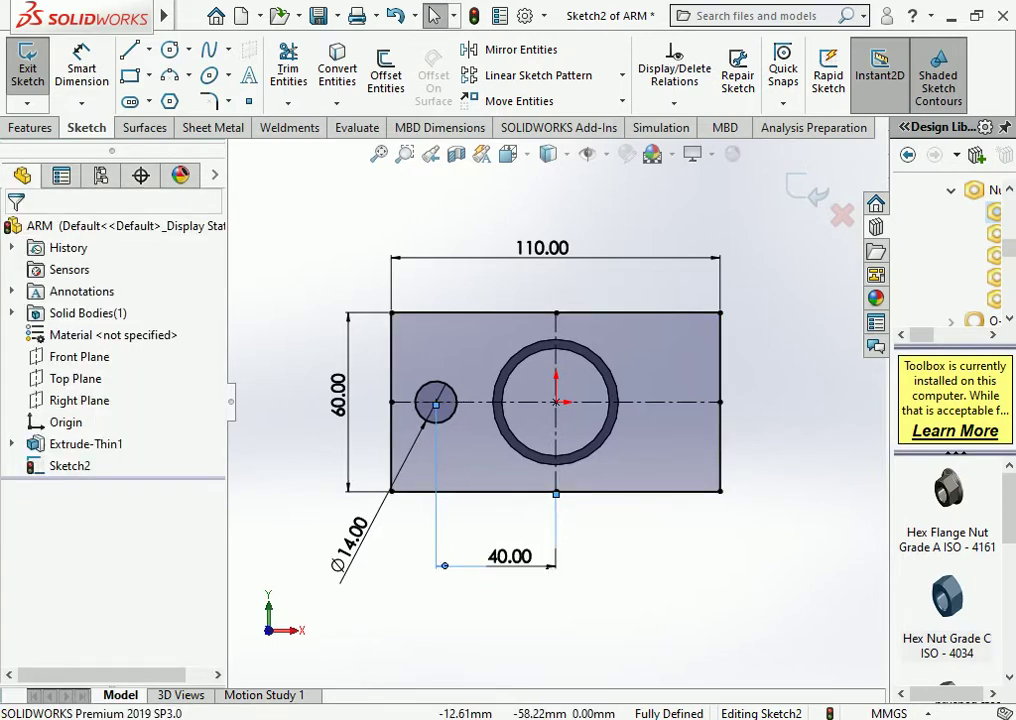
# Widen the rectangle to 120 mm and pick the small circle for mirroring
pyautogui.click(541, 247)
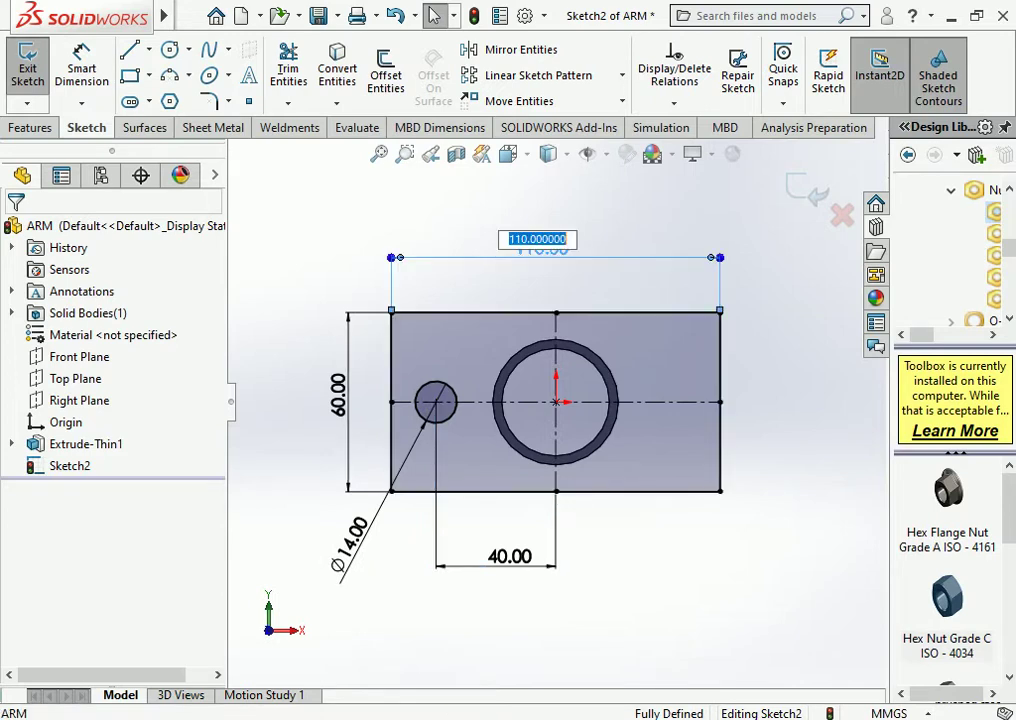
pyautogui.write('0')
pyautogui.press('Return')
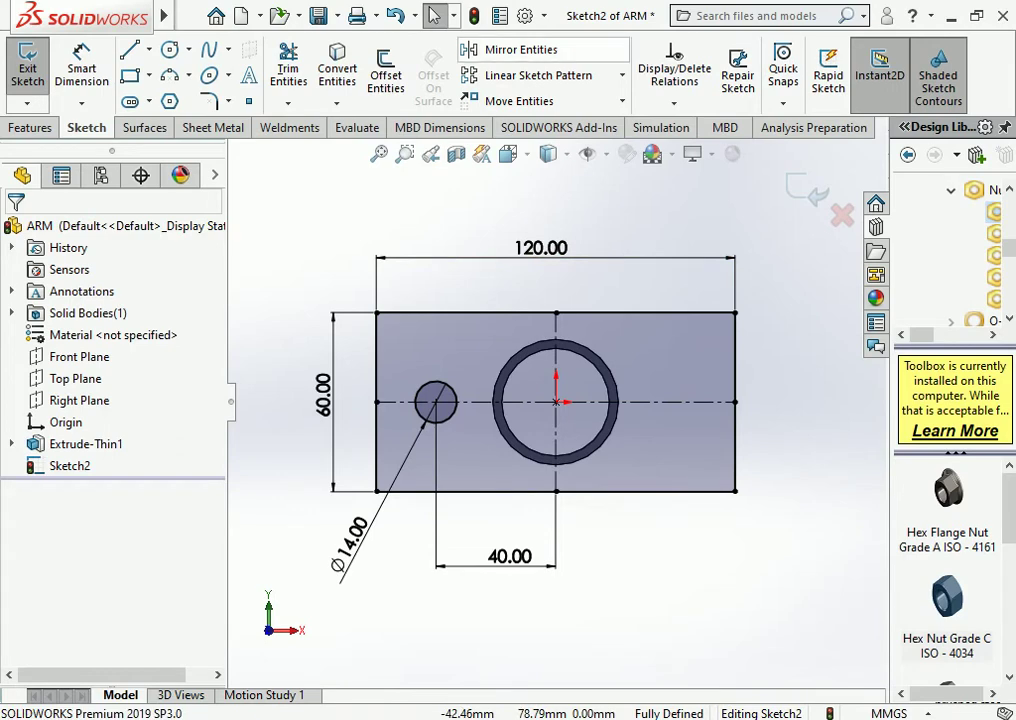
pyautogui.click(520, 49)
pyautogui.click(440, 396)
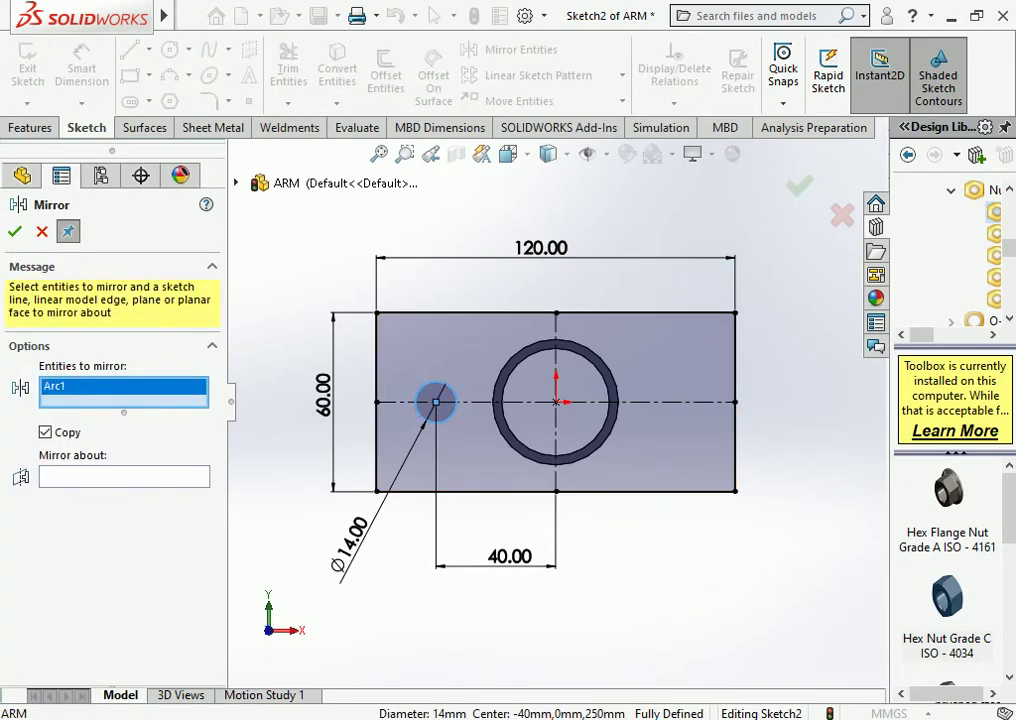
# Mirror the Ø14 circle about the vertical centreline to the right side
pyautogui.click(124, 477)
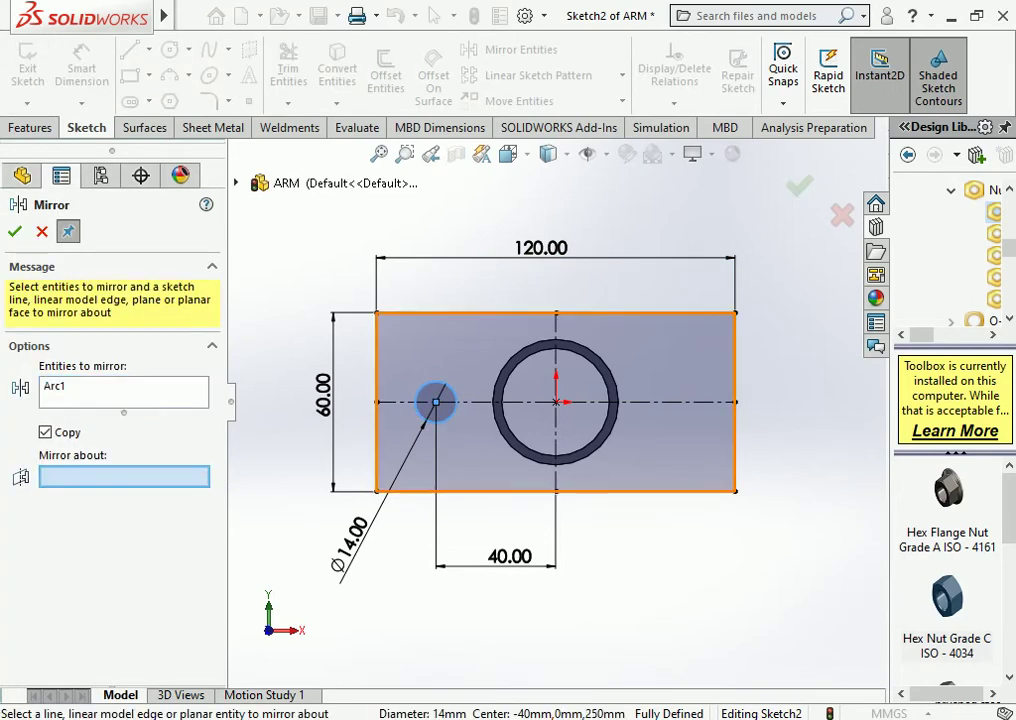
pyautogui.click(556, 470)
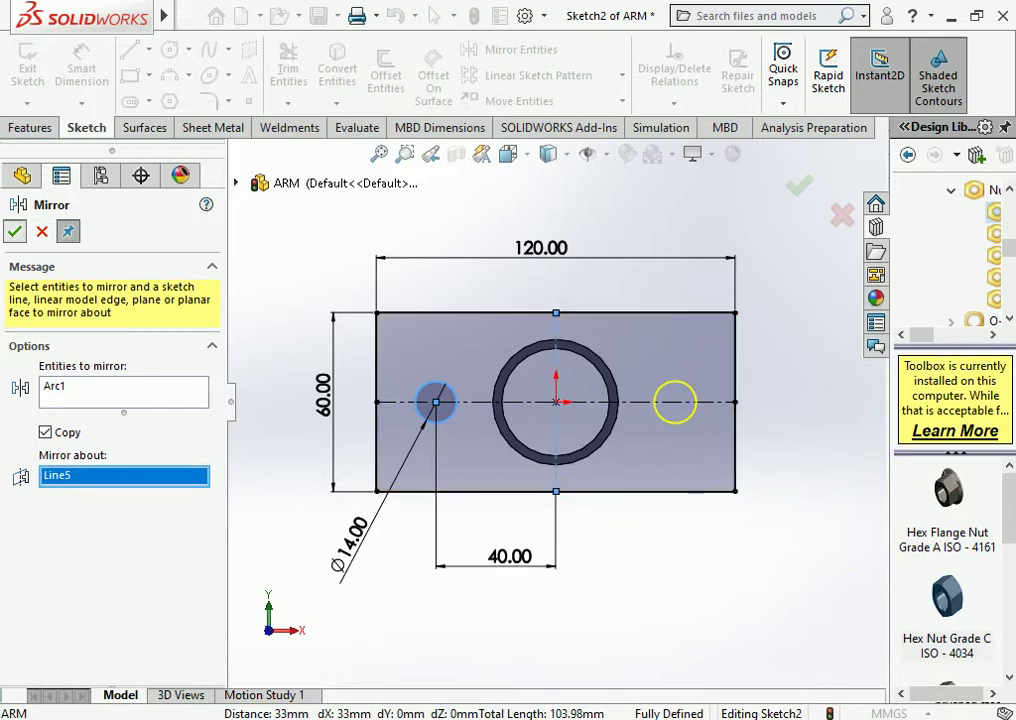
pyautogui.press('Return')
pyautogui.press('Escape')
# Box-select the whole end-plate sketch and create a new blank part, Part12
pyautogui.scroll(2, 556, 401)
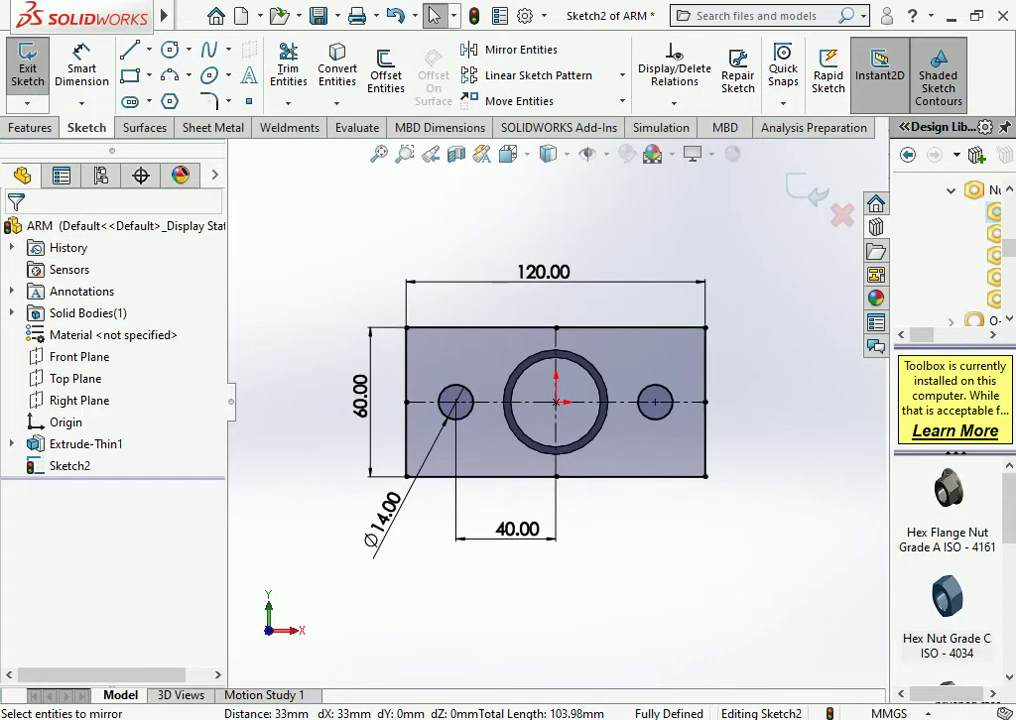
pyautogui.moveTo(753, 270); pyautogui.dragTo(374, 519)
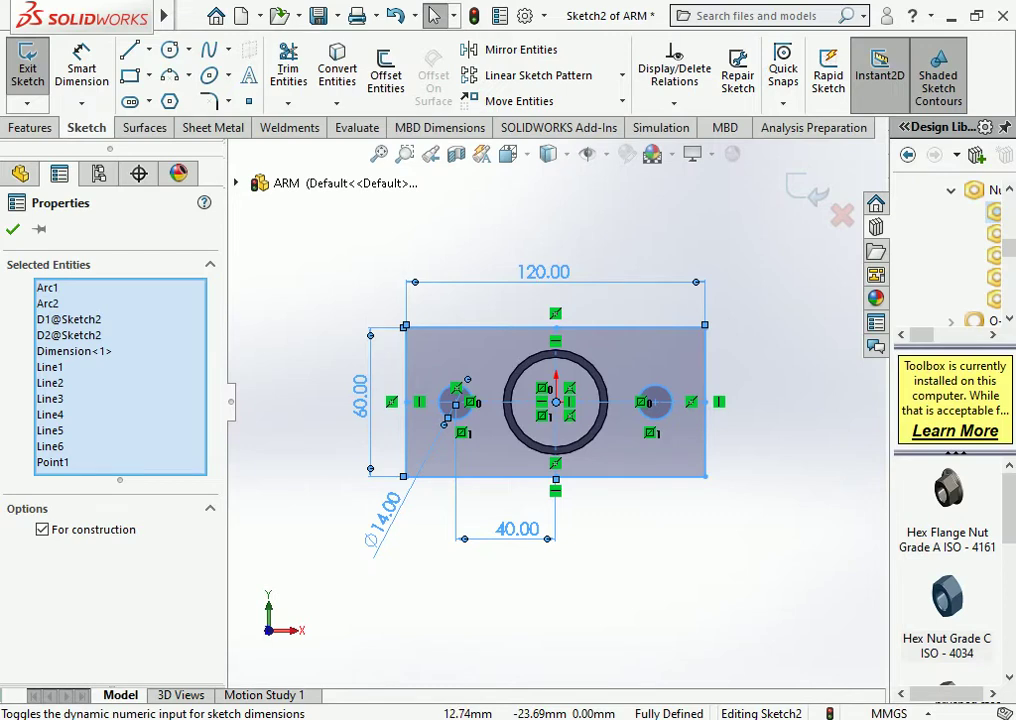
pyautogui.click(422, 566)
pyautogui.click(241, 15)
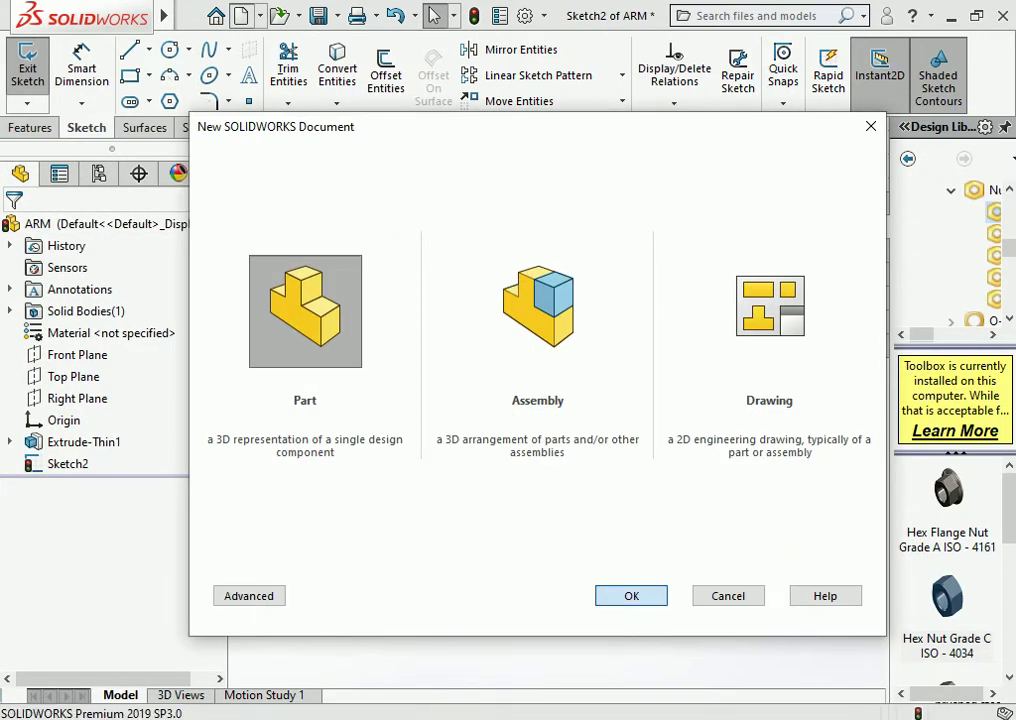
pyautogui.press('Return')
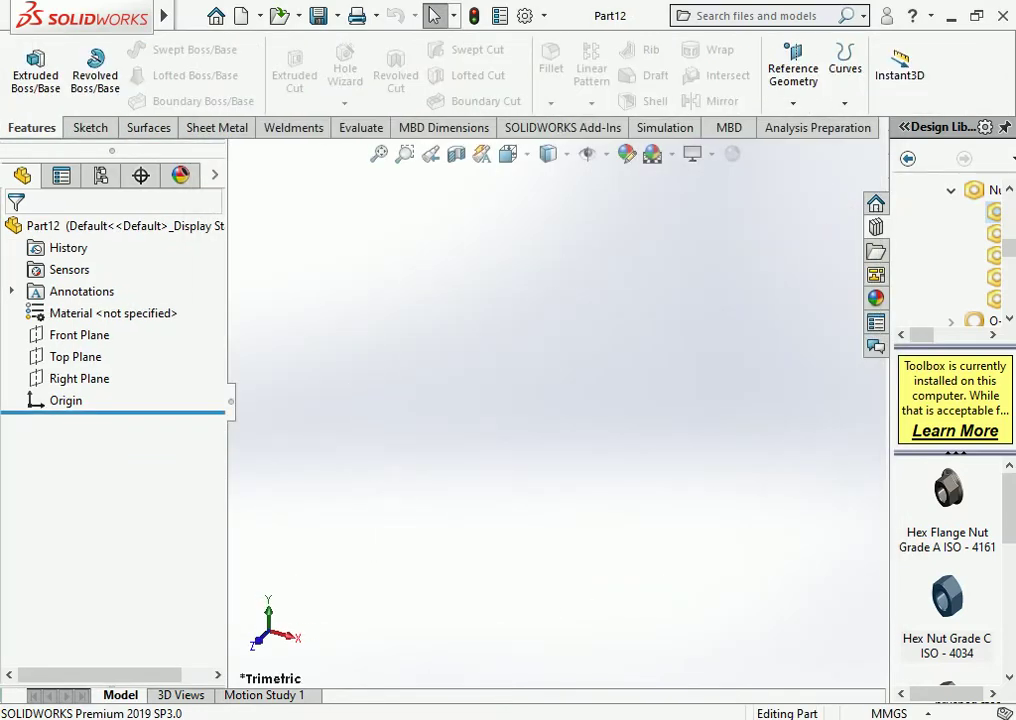
# Start a sketch on Part12's Front Plane and draw a circle centred on the origin
pyautogui.click(79, 335)
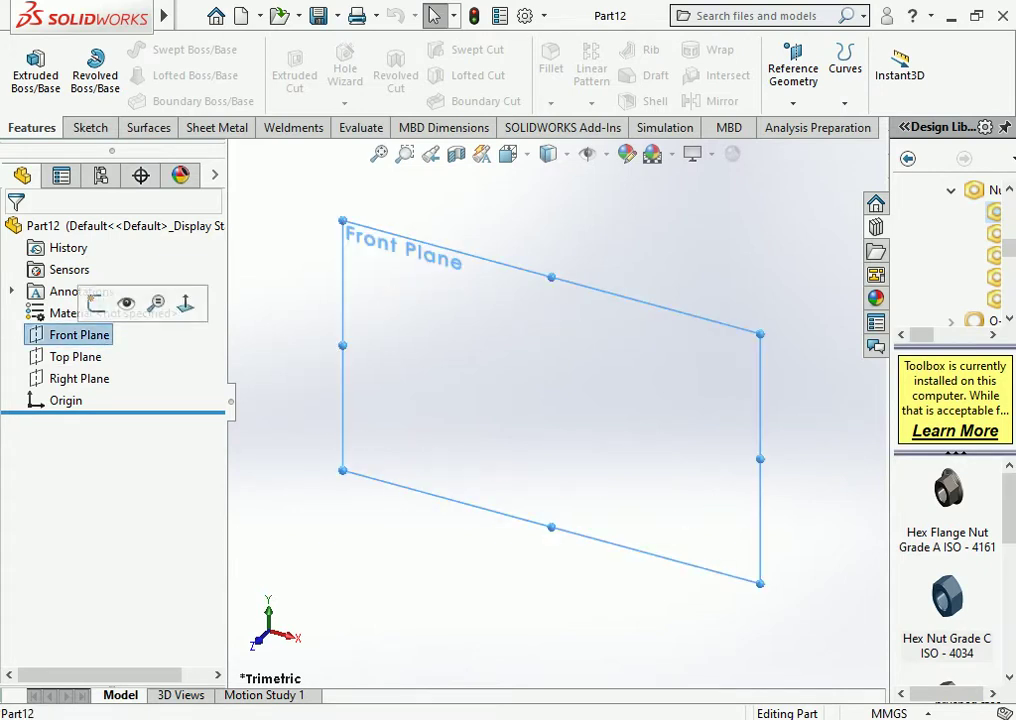
pyautogui.click(97, 303)
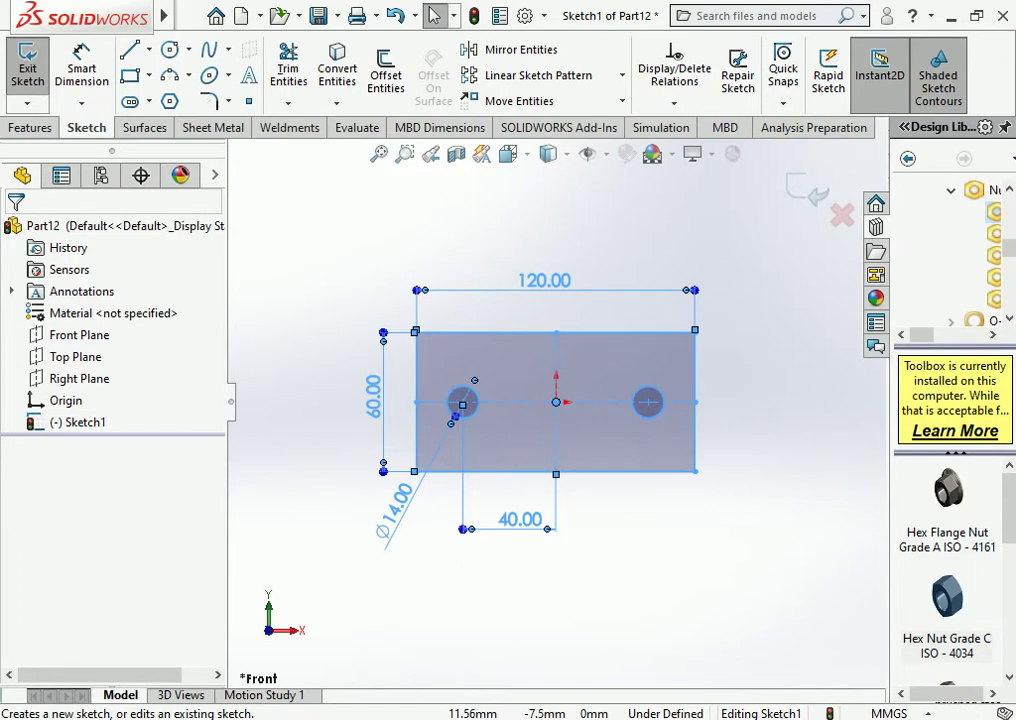
pyautogui.click(170, 49)
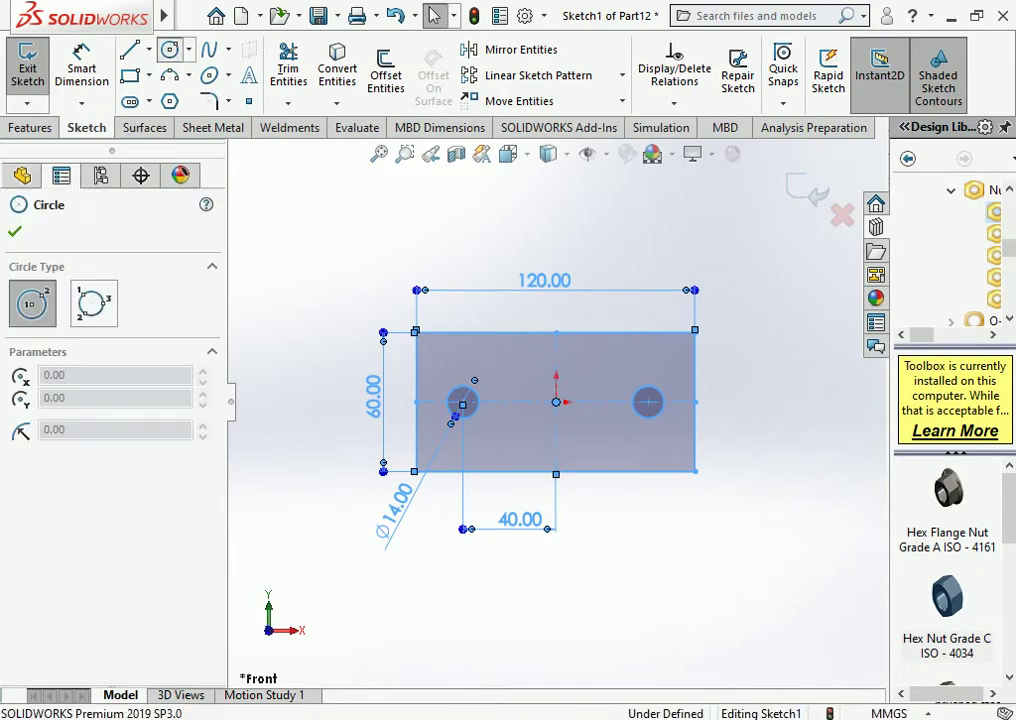
pyautogui.click(556, 402)
pyautogui.click(571, 425)
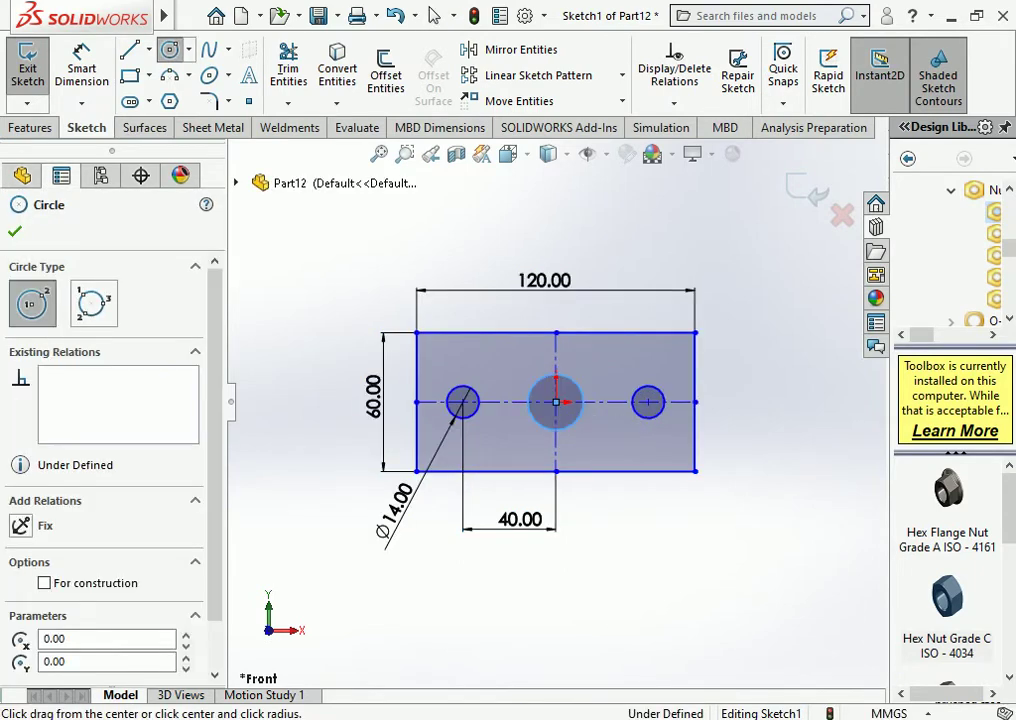
# Dimension the centre circle to Ø42 mm and start an Extruded Boss/Base
pyautogui.click(82, 68)
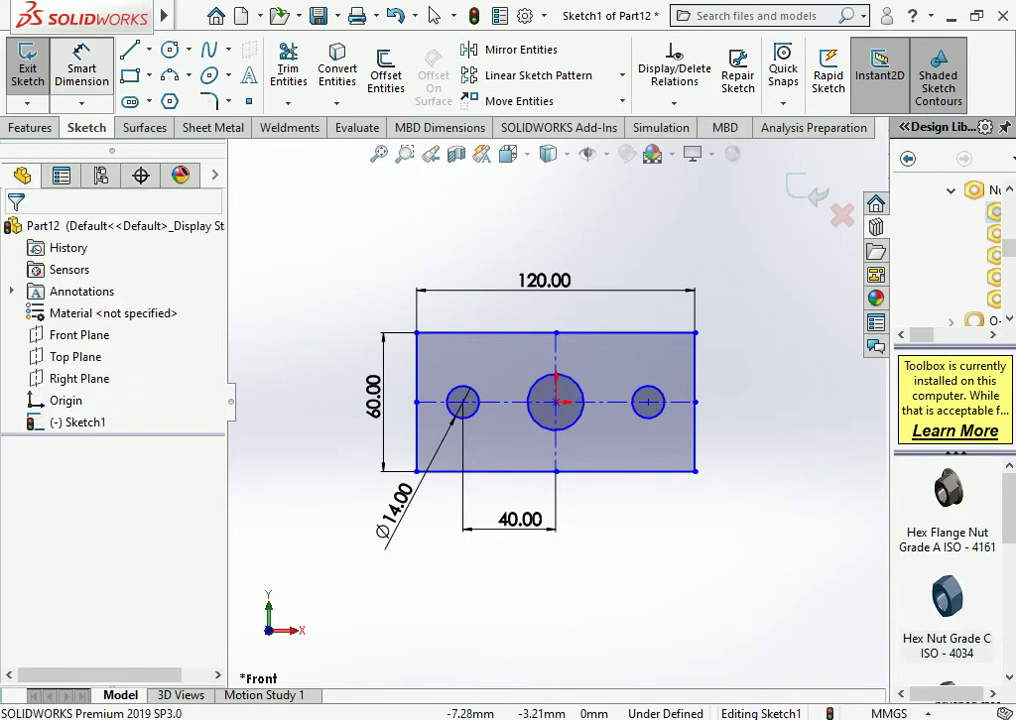
pyautogui.click(538, 381)
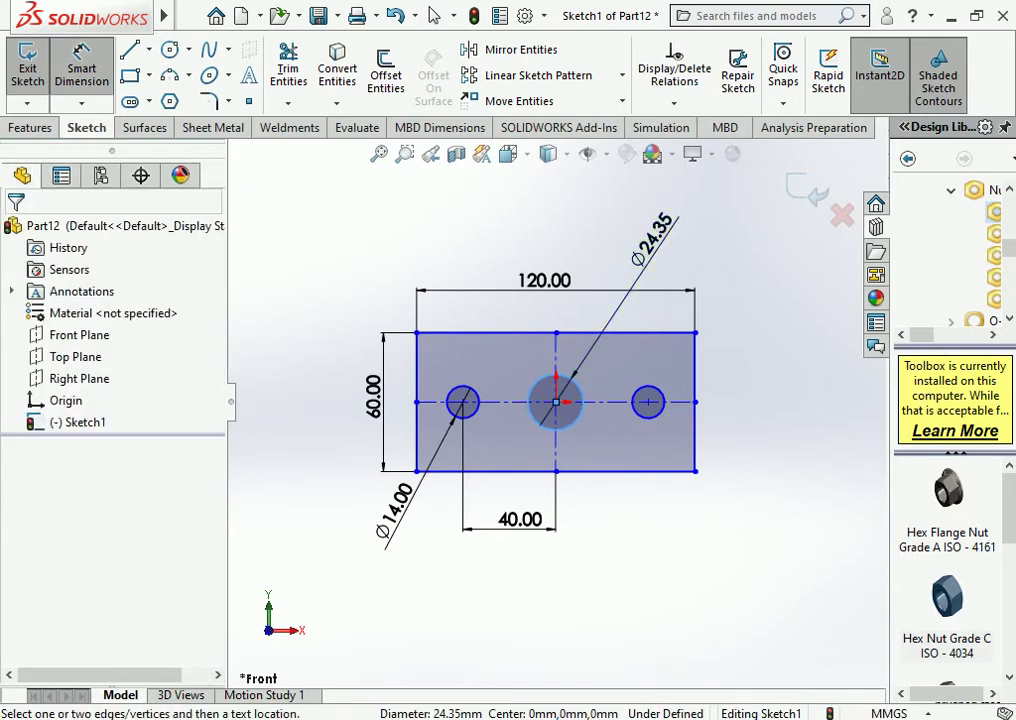
pyautogui.click(678, 215)
pyautogui.write('42')
pyautogui.press('Escape')
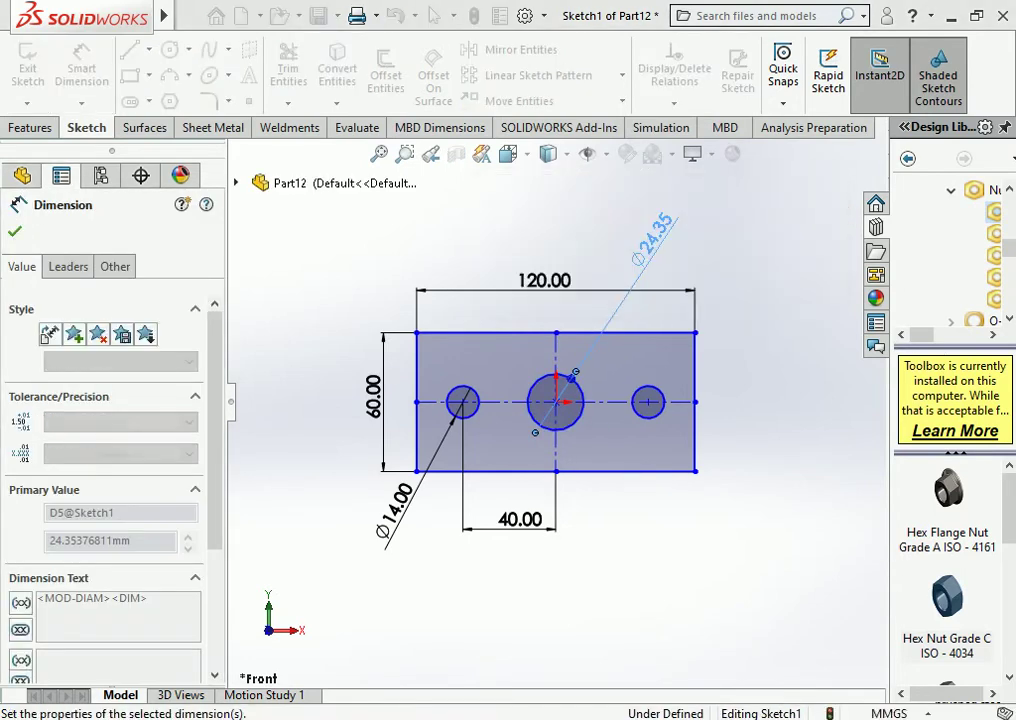
pyautogui.press('Escape')
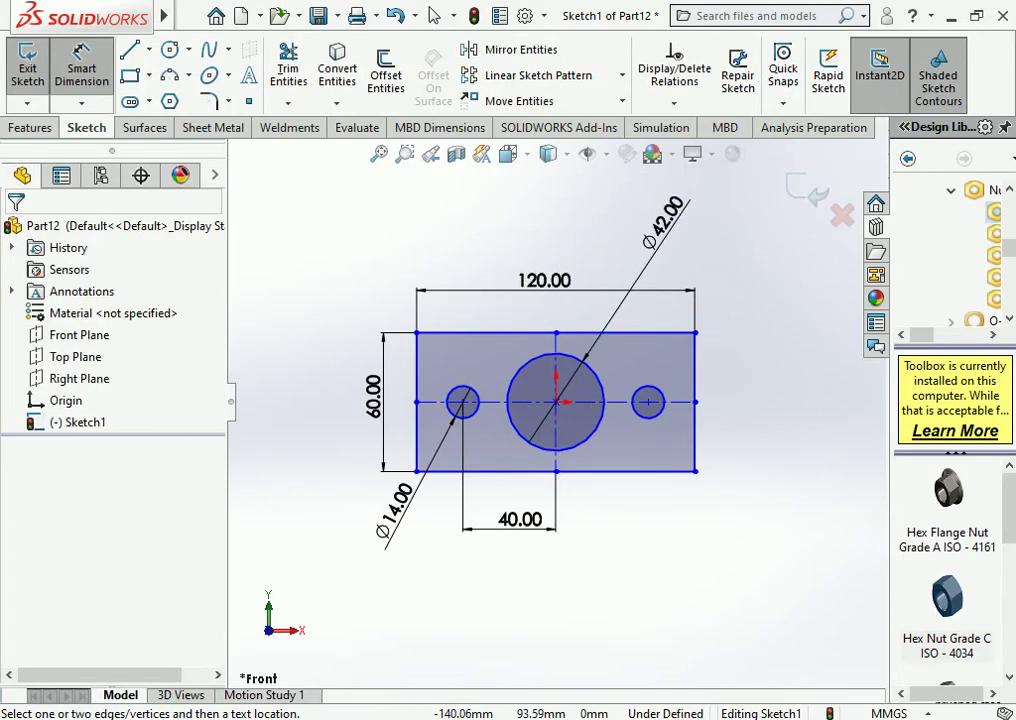
pyautogui.click(30, 127)
pyautogui.click(35, 75)
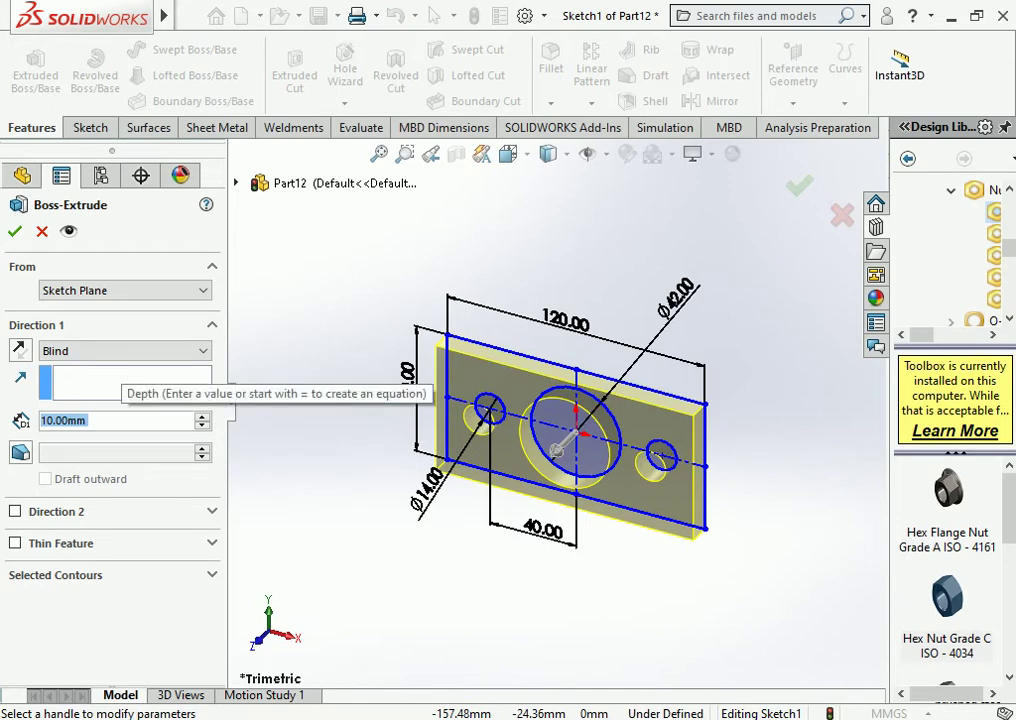
# Extrude the plate 5 mm with Mid Plane and save it as PATTI
pyautogui.write('5')
pyautogui.press('Return')
pyautogui.click(120, 350)
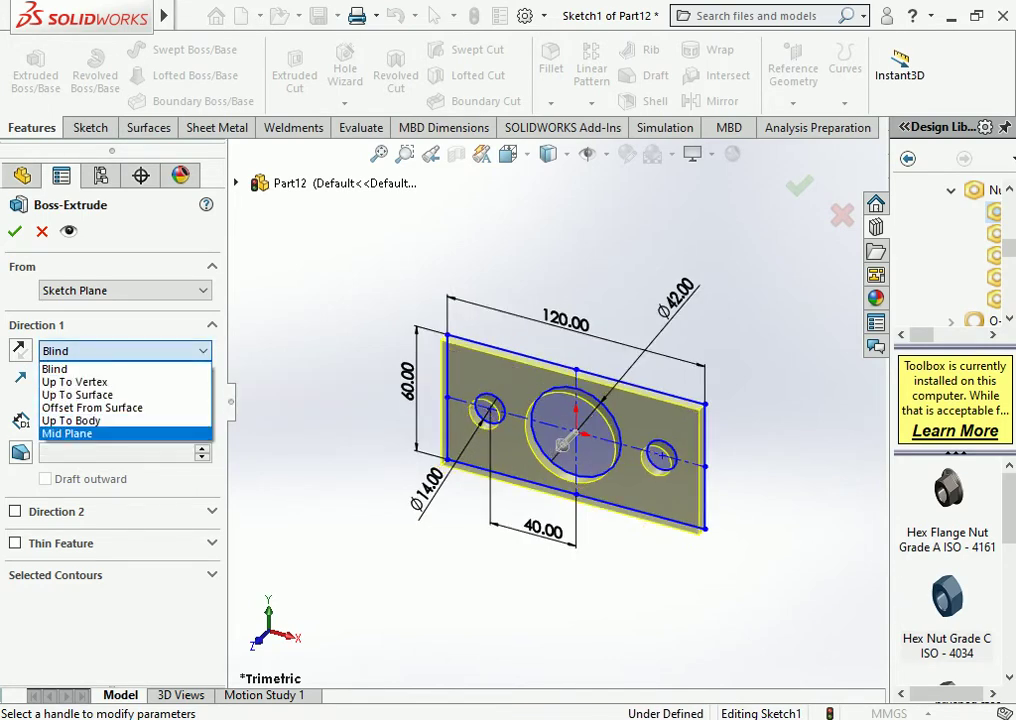
pyautogui.click(66, 433)
pyautogui.click(14, 231)
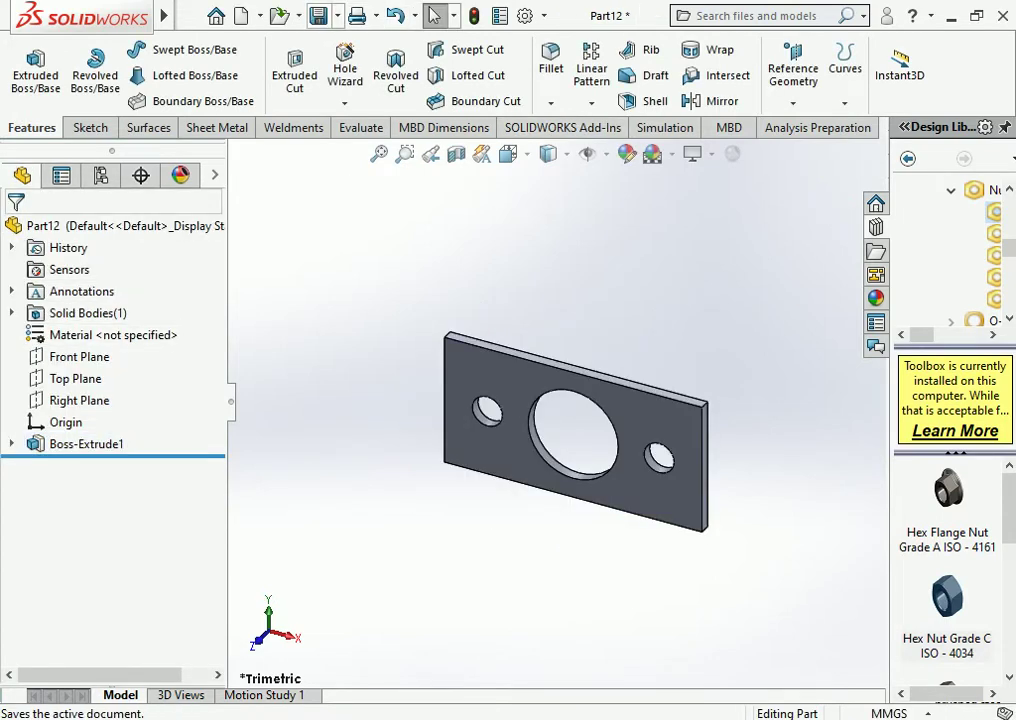
pyautogui.click(318, 15)
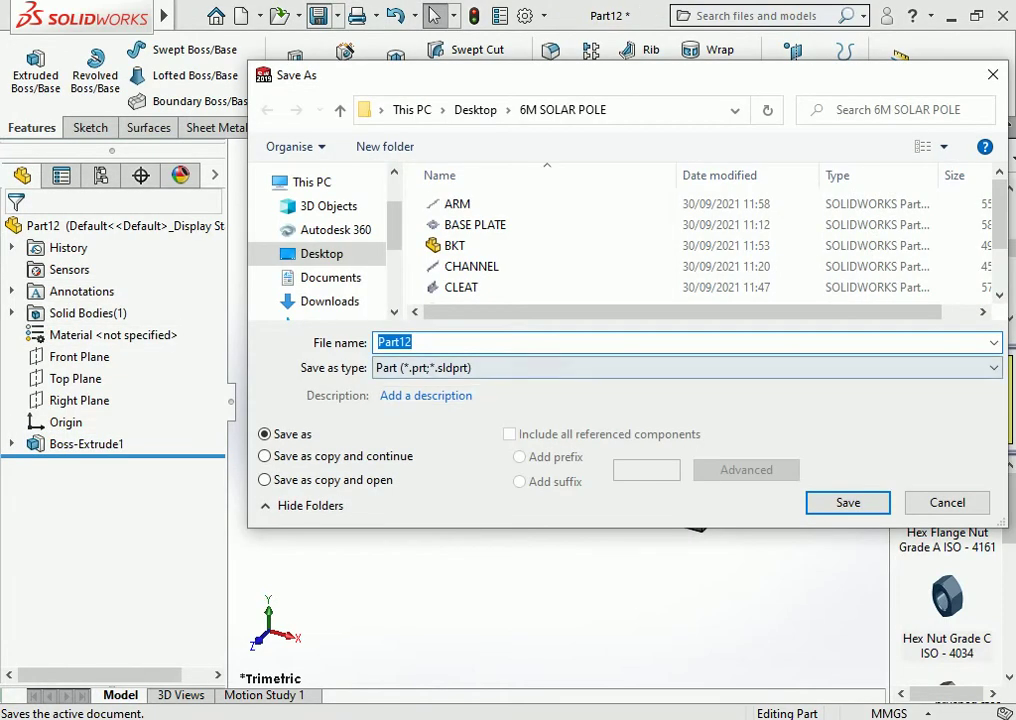
pyautogui.write('PATTI')
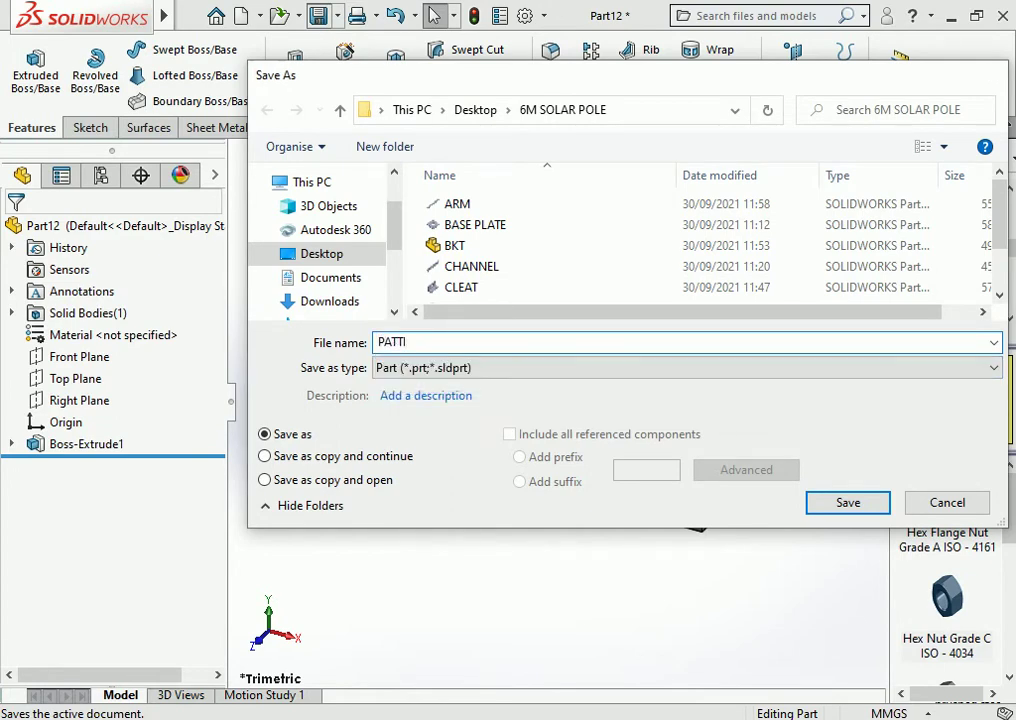
pyautogui.press('Return')
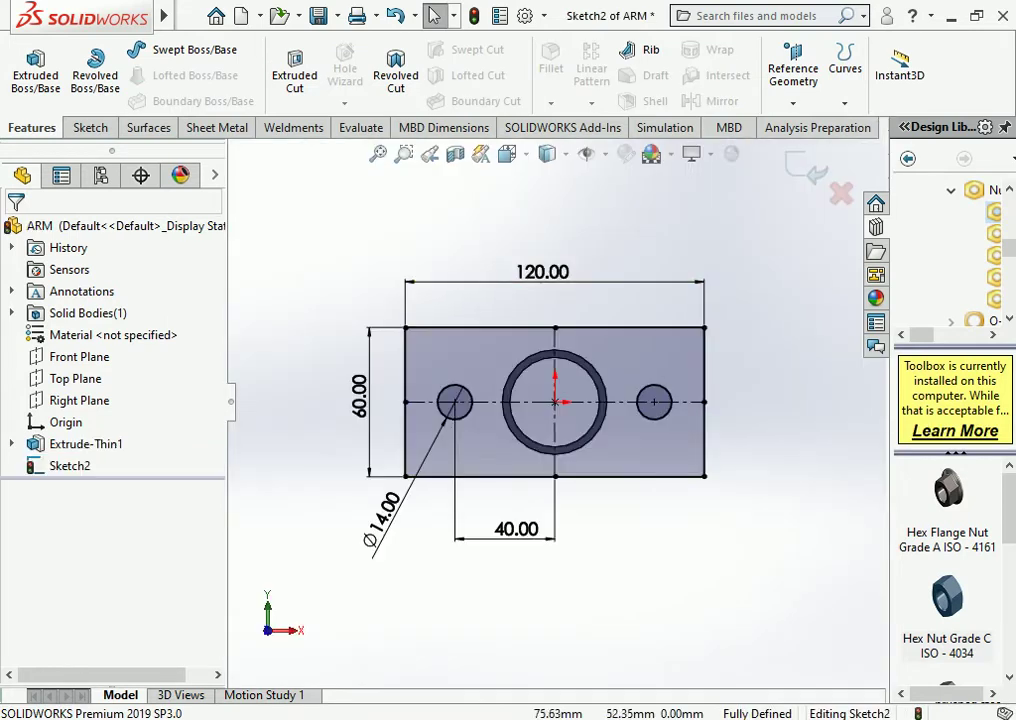
# Exit the ARM sketch, save the ARM part, and close its window
pyautogui.moveTo(742, 272); pyautogui.dragTo(763, 353)
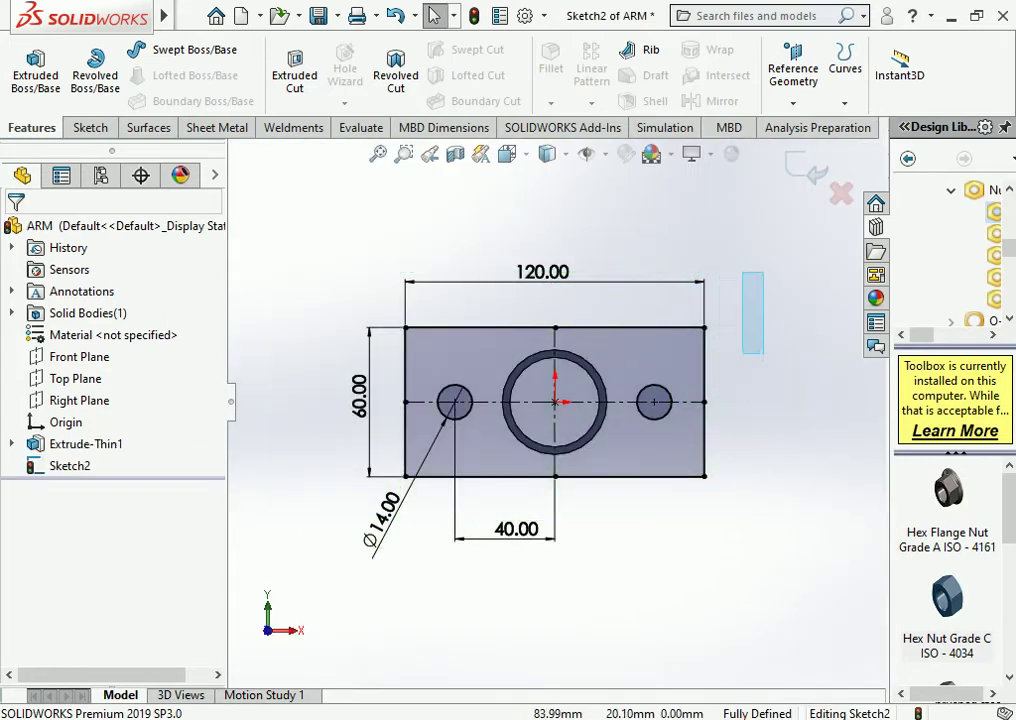
pyautogui.click(815, 170)
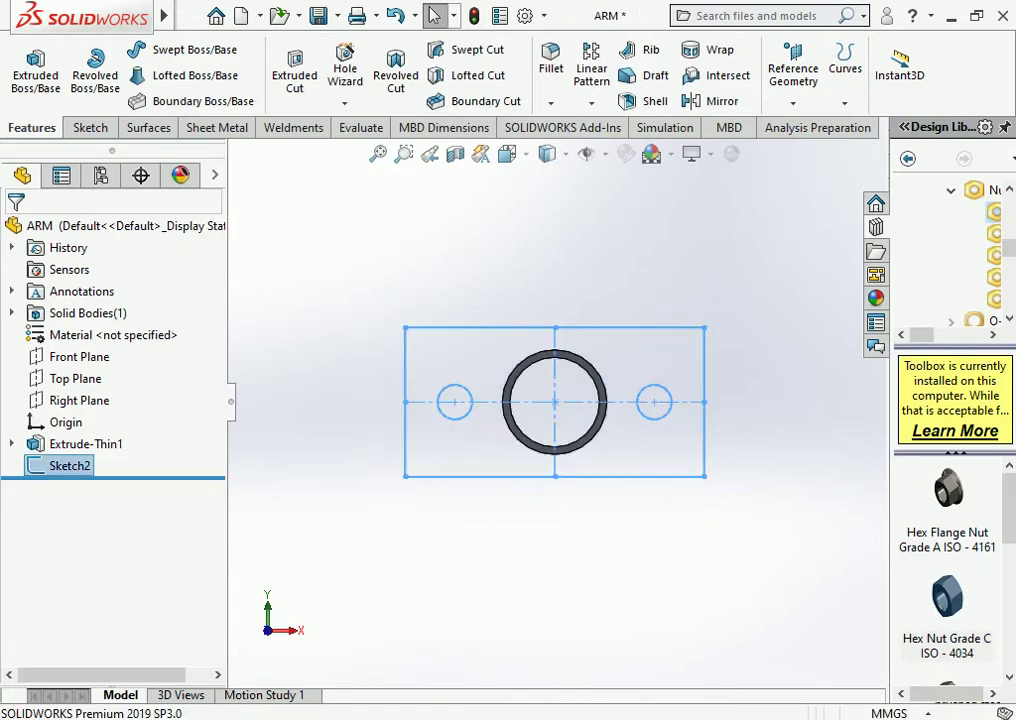
pyautogui.press('Escape')
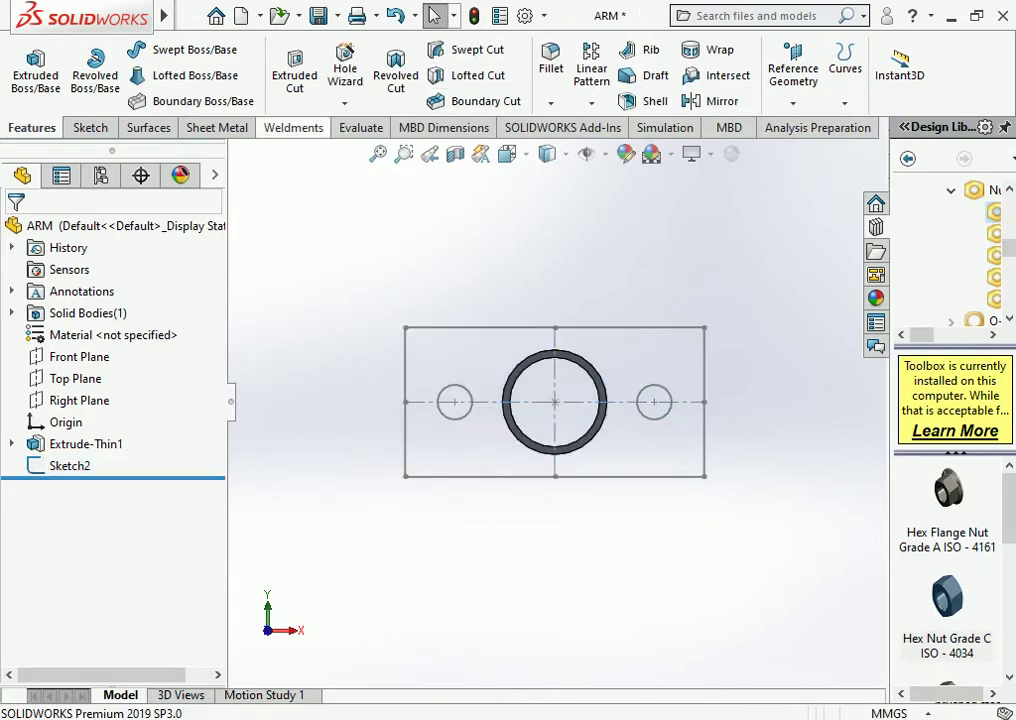
pyautogui.click(318, 15)
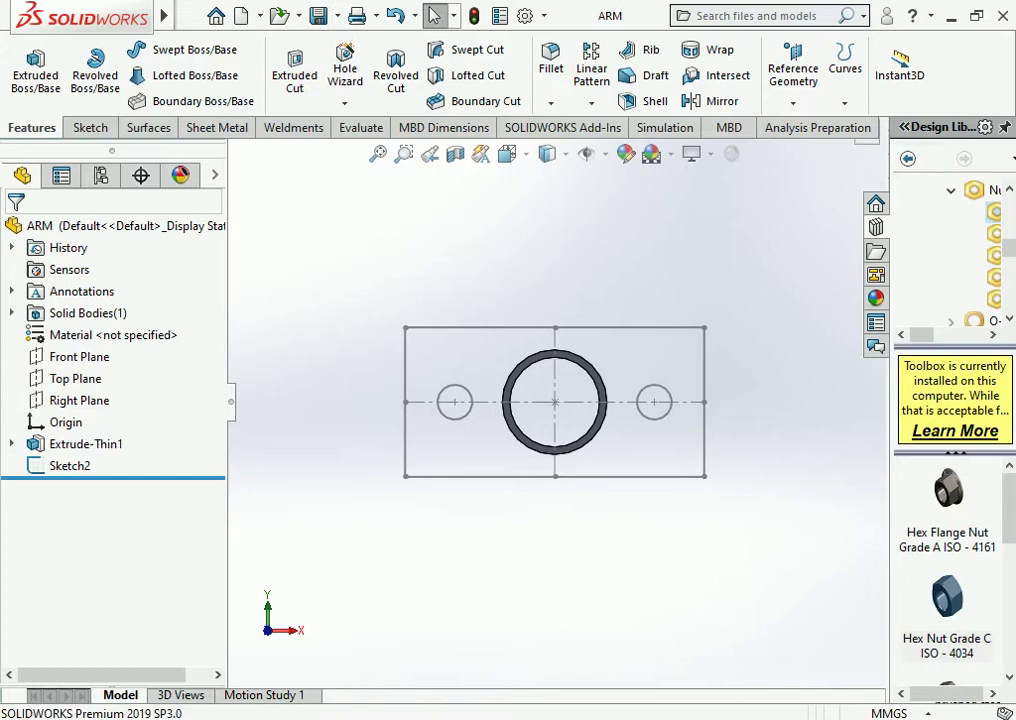
pyautogui.click(868, 133)
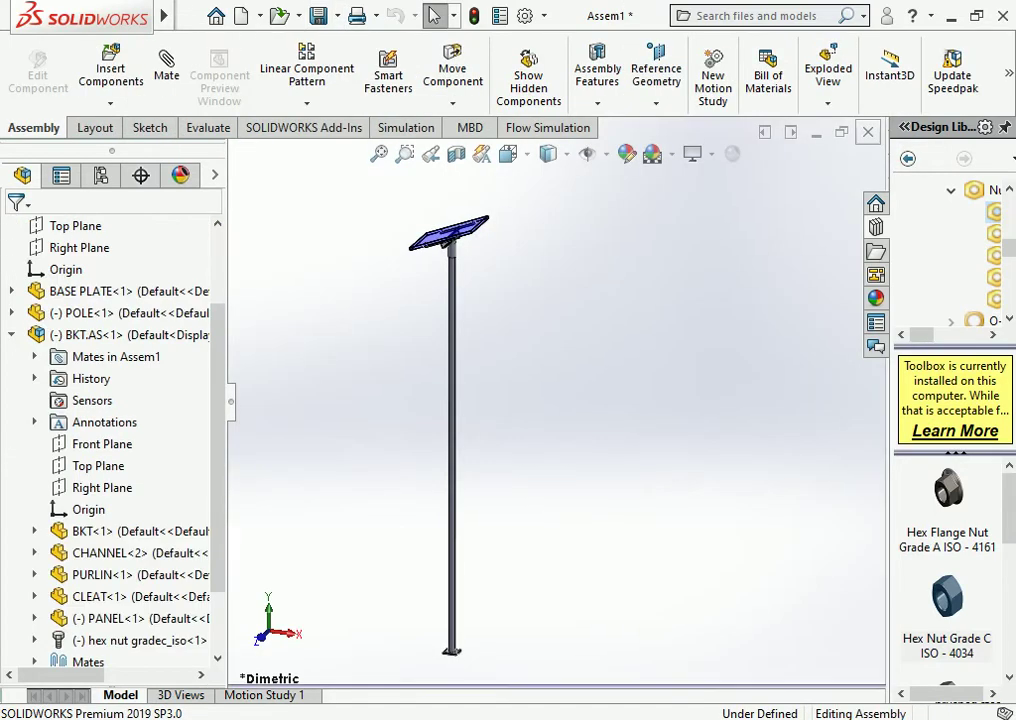
# Insert the ARM part into the assembly beside the upper pole
pyautogui.click(110, 70)
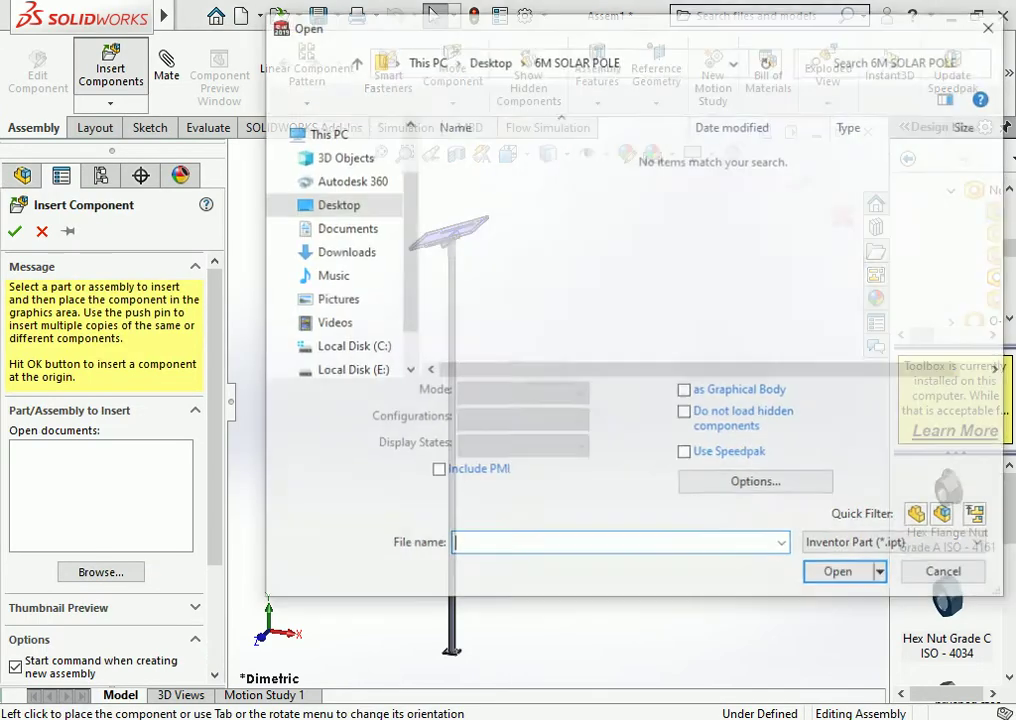
pyautogui.click(897, 545)
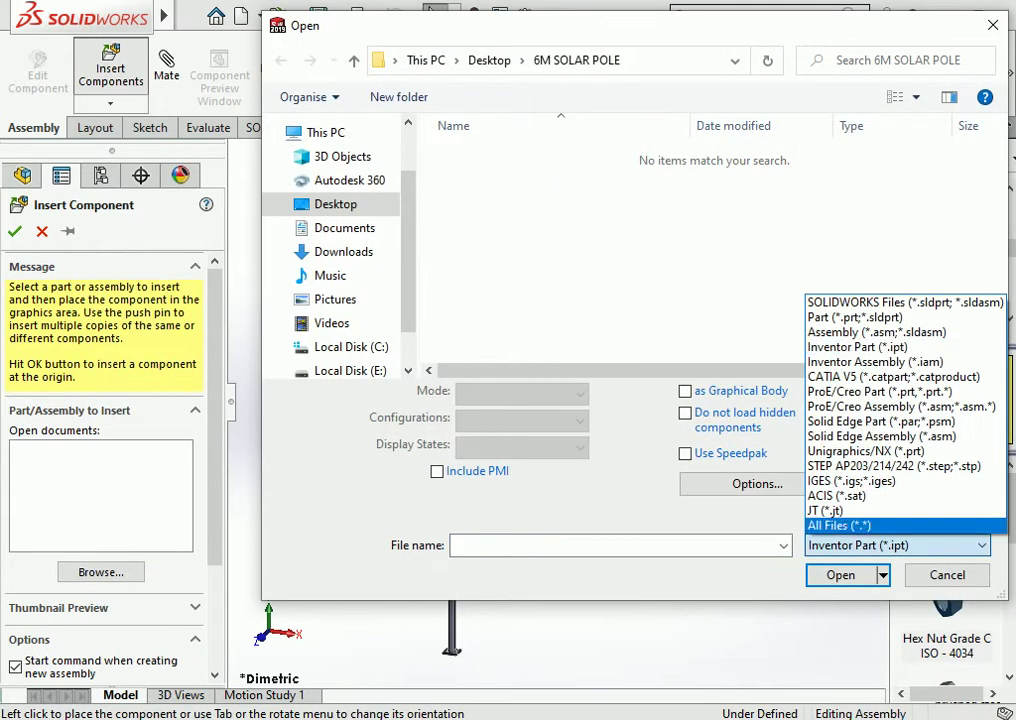
pyautogui.click(830, 524)
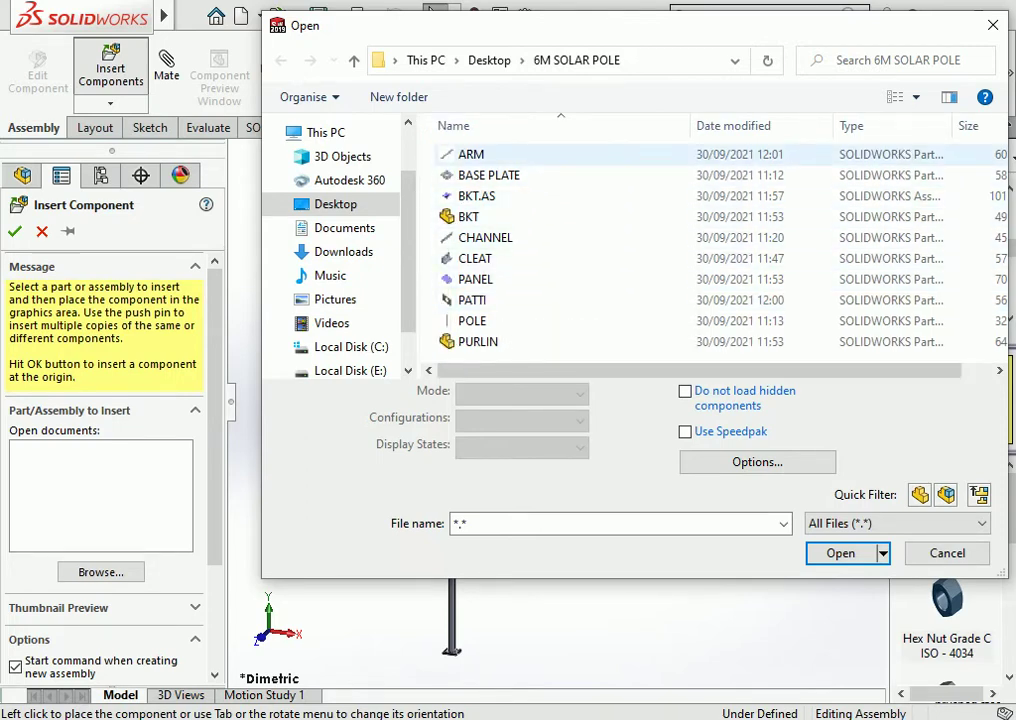
pyautogui.click(470, 154)
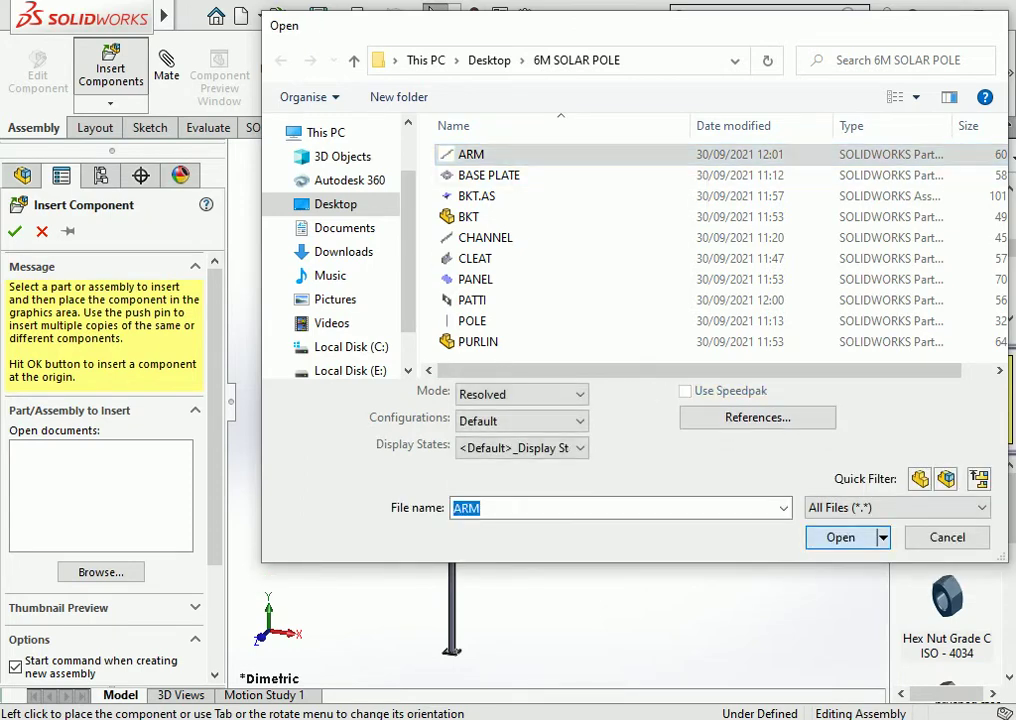
pyautogui.press('Return')
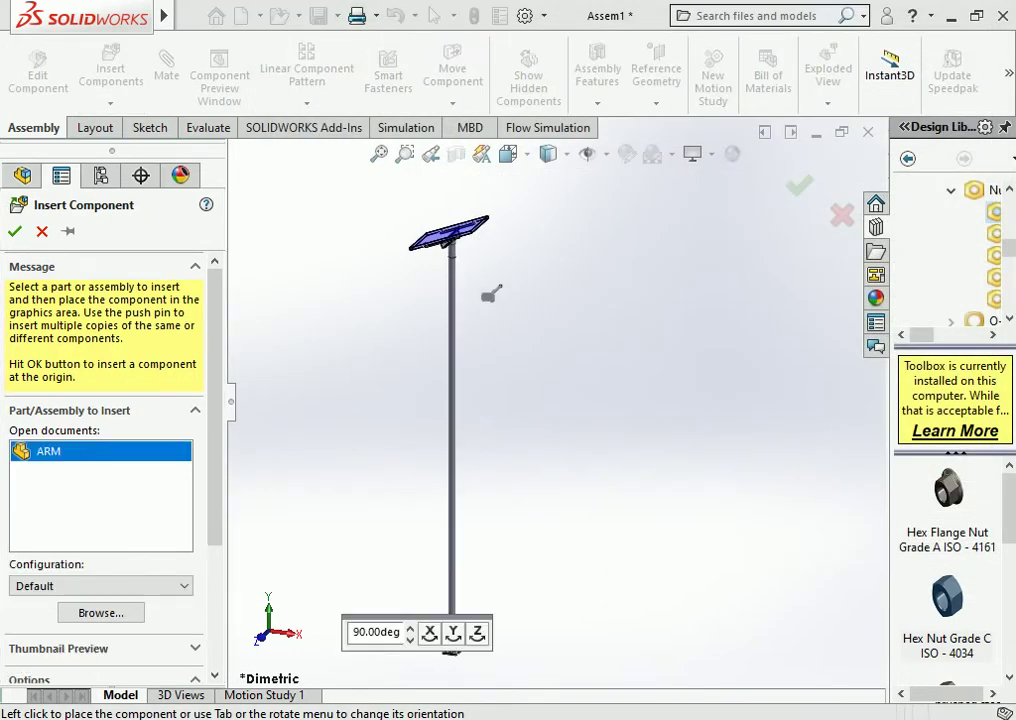
pyautogui.click(490, 293)
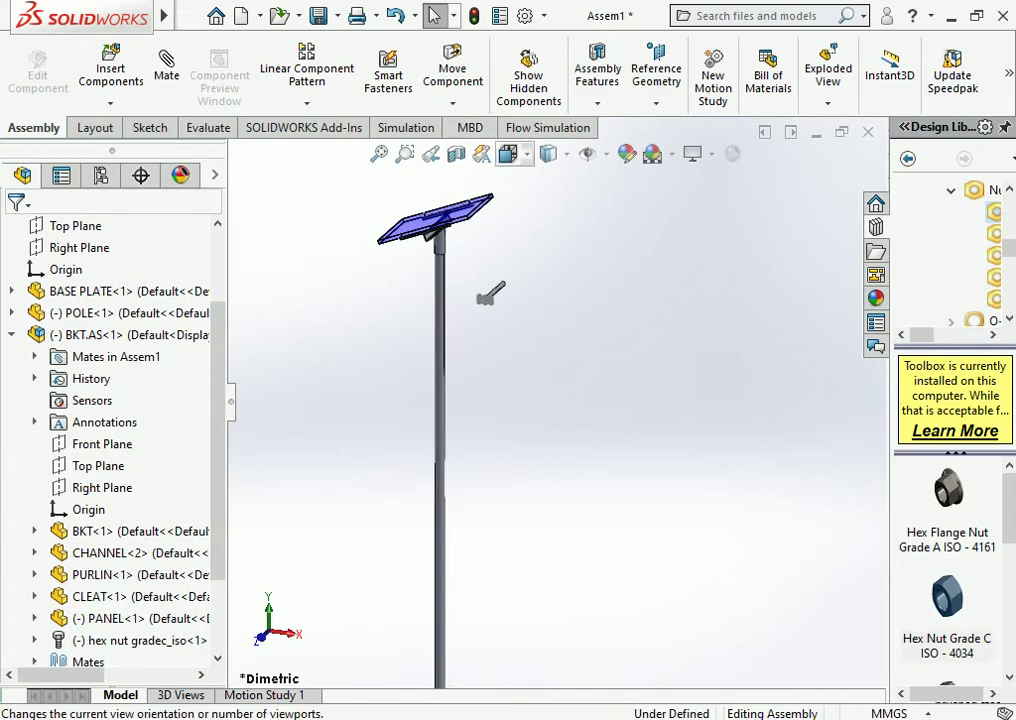
# Collapse the tree, show the whole pole from the Front, and start a Section View
pyautogui.click(508, 153)
pyautogui.click(537, 209)
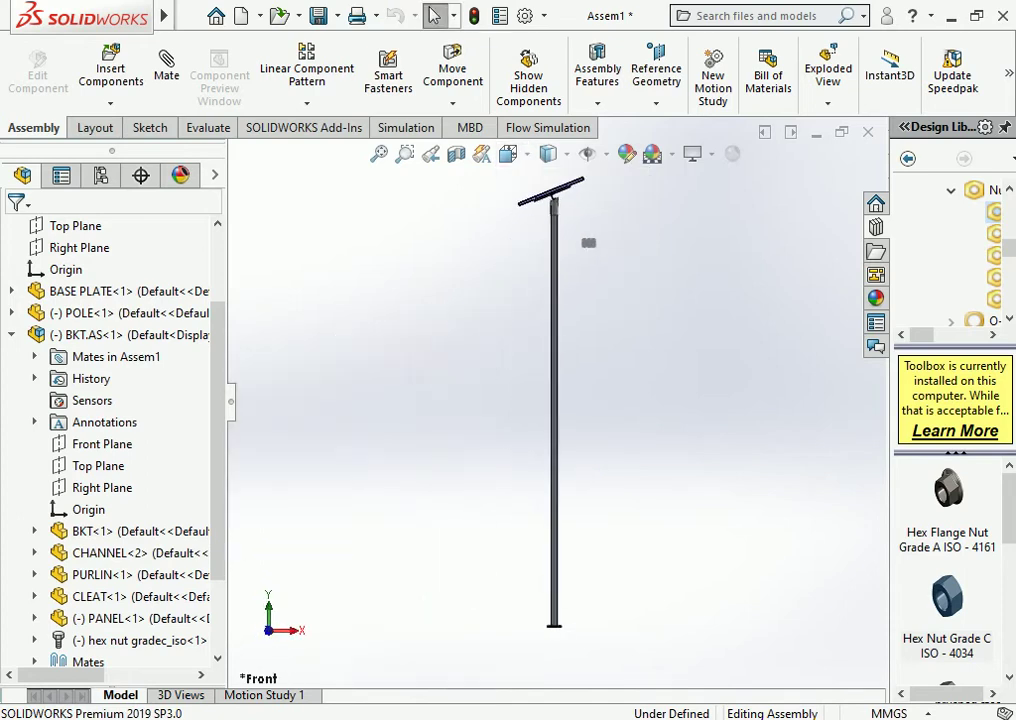
pyautogui.scroll(-2, 605, 304)
pyautogui.scroll(-3, 644, 375)
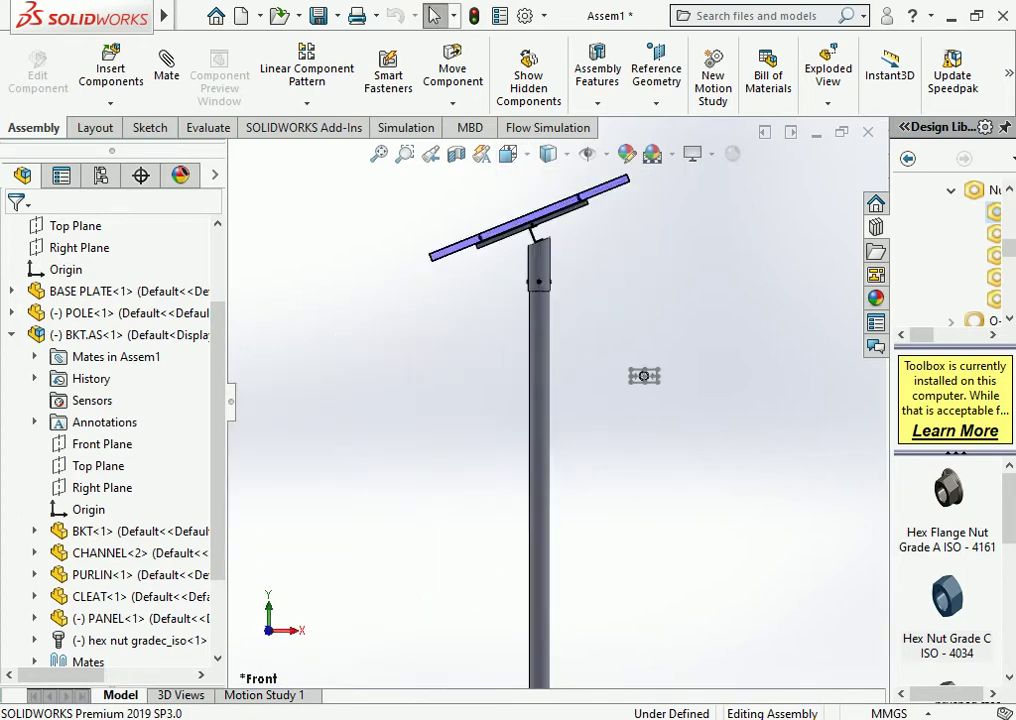
pyautogui.hotkey('shift', 'c')
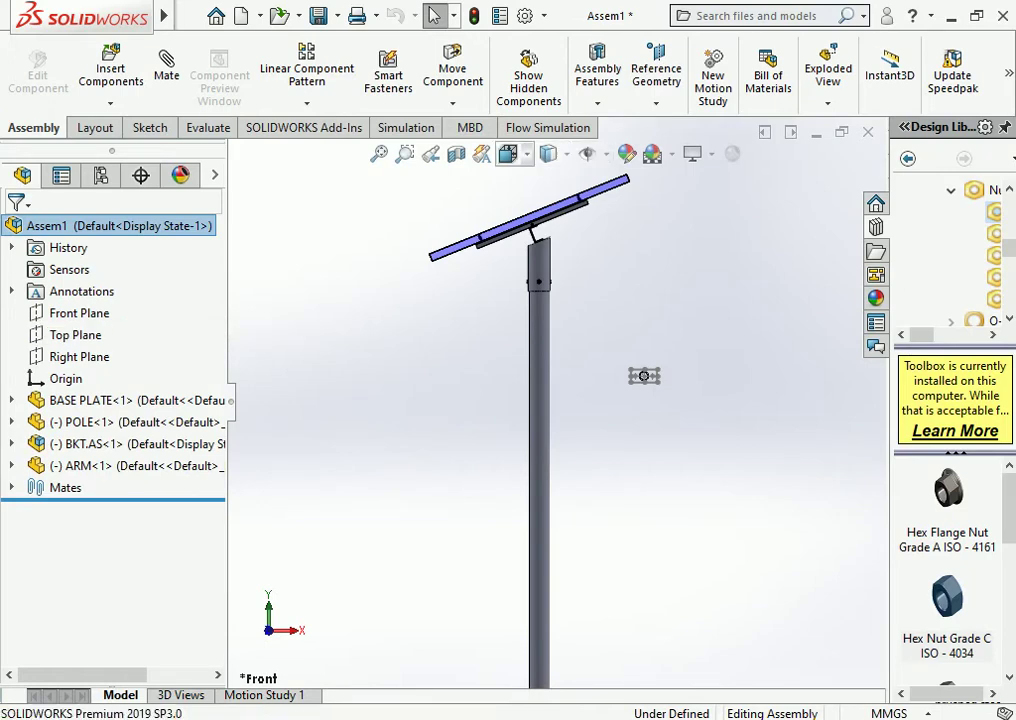
pyautogui.click(508, 153)
pyautogui.click(537, 209)
pyautogui.click(508, 153)
pyautogui.click(565, 236)
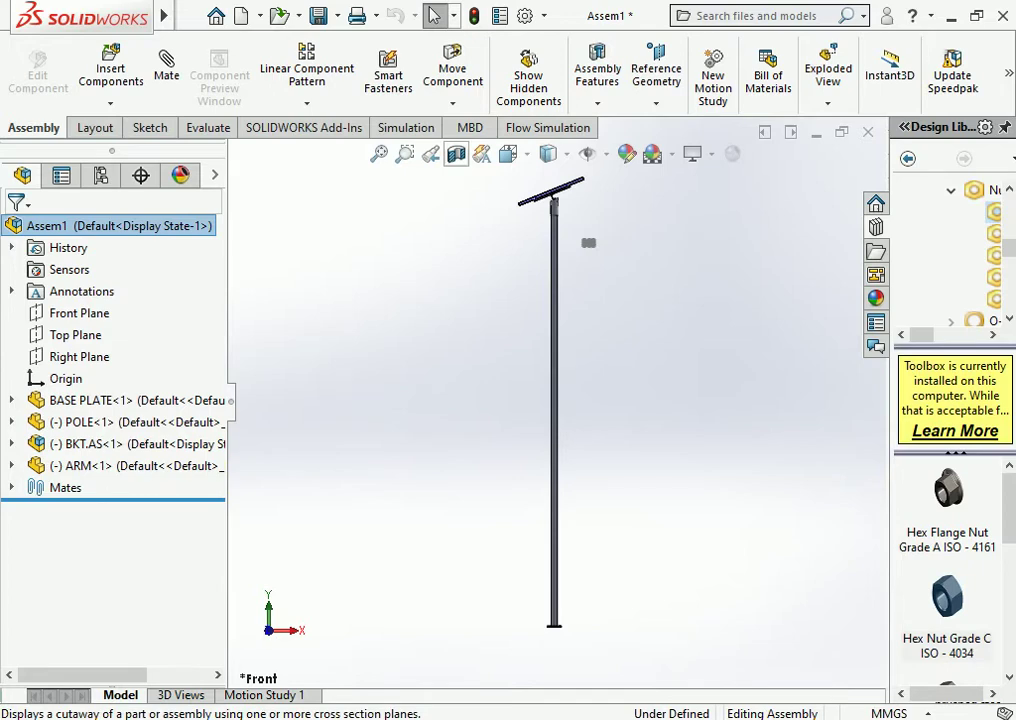
pyautogui.click(456, 153)
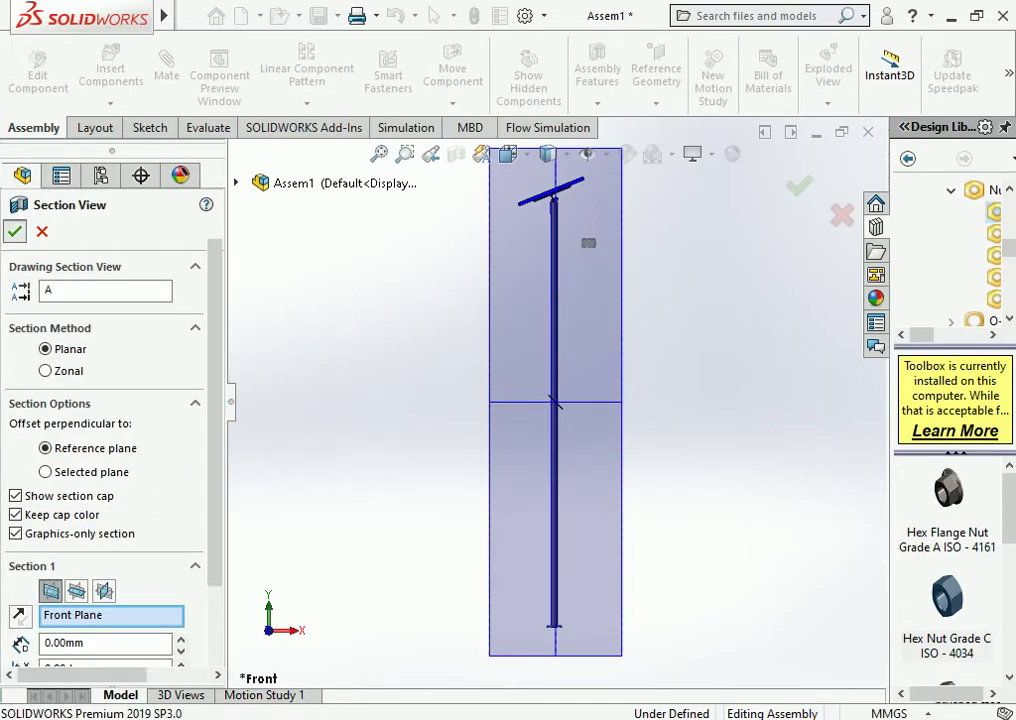
# Cancel the section and sketch a horizontal line on the Front Plane rightward from the pole centreline
pyautogui.press('Escape')
pyautogui.scroll(-10, 590, 191)
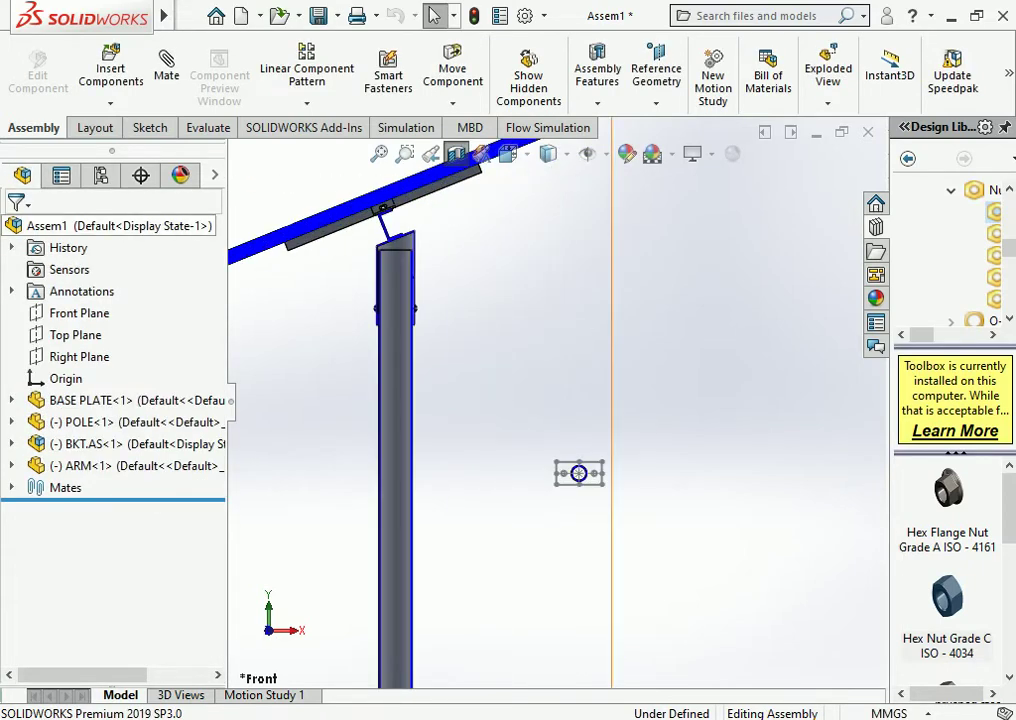
pyautogui.click(79, 313)
pyautogui.click(89, 283)
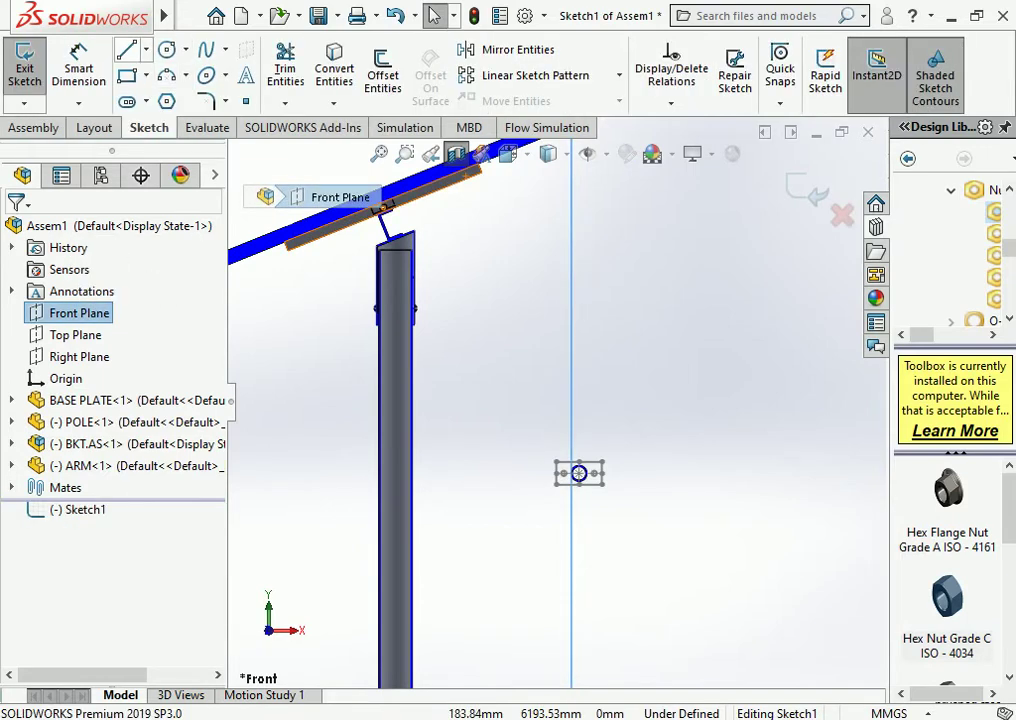
pyautogui.click(126, 50)
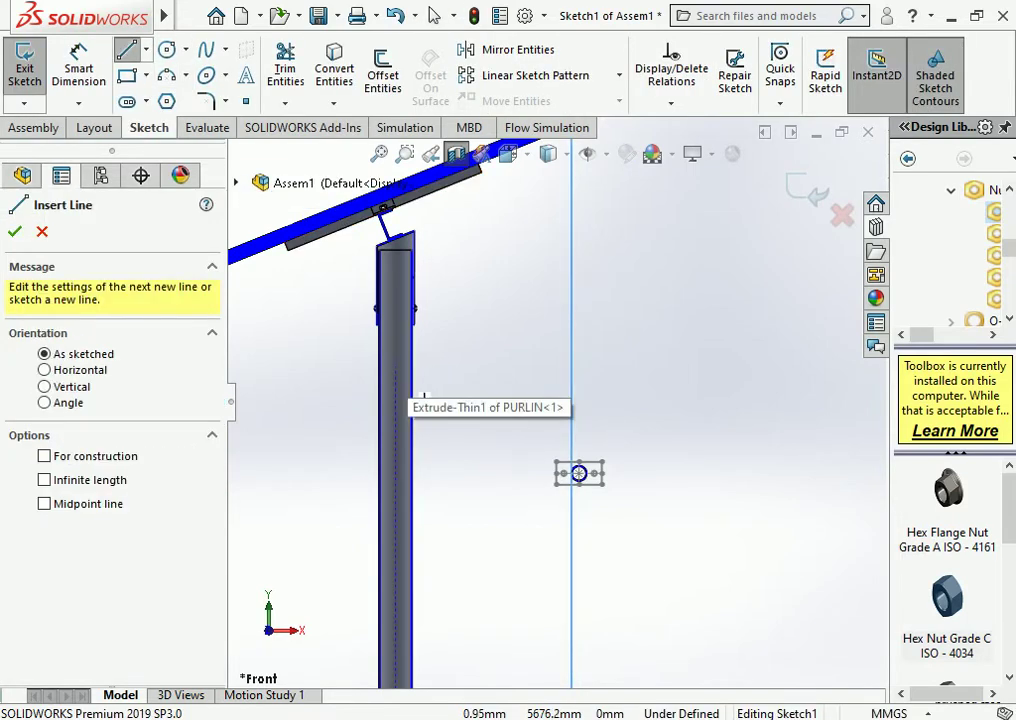
pyautogui.click(397, 375)
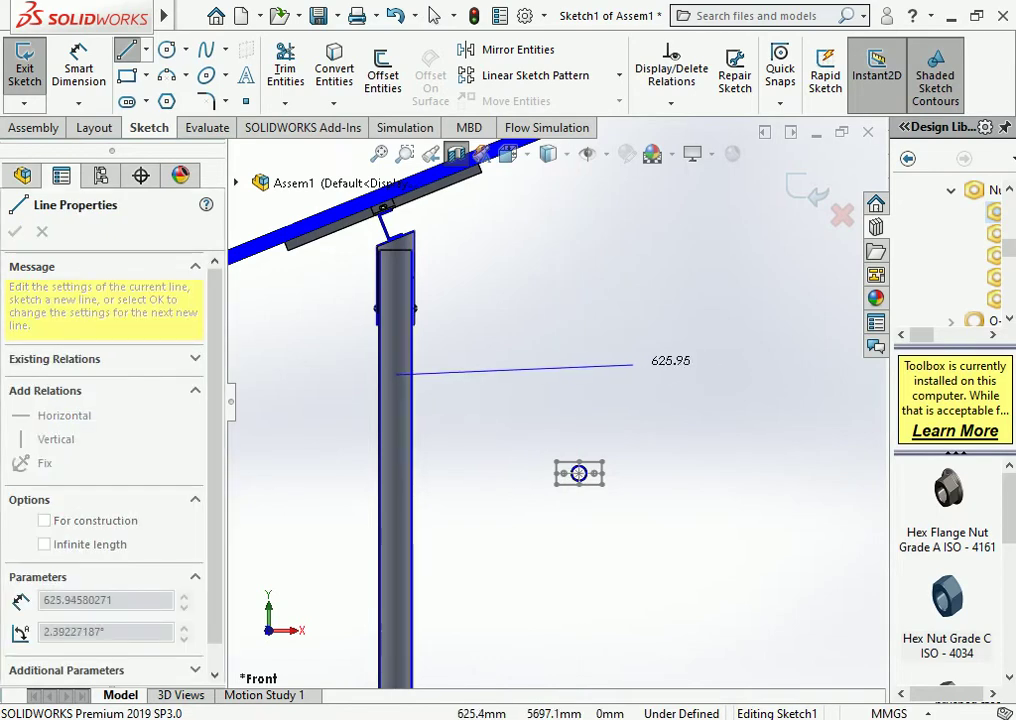
pyautogui.click(635, 374)
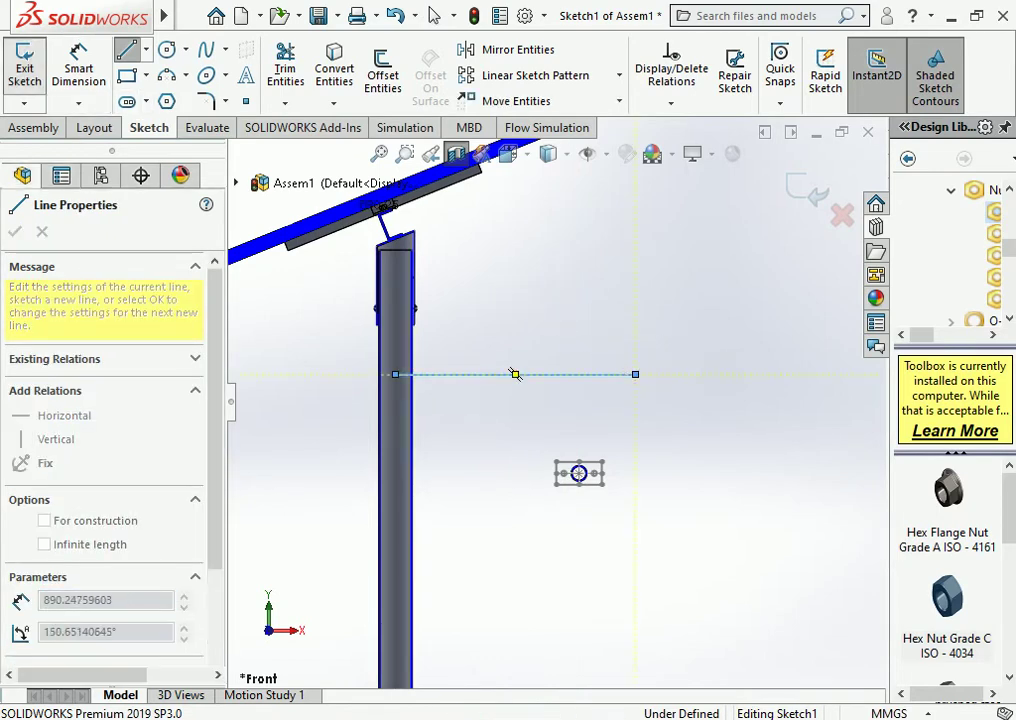
pyautogui.press('Escape')
# Start dimensioning, then orbit to inspect the pole top and bracket in 3D
pyautogui.press('d')
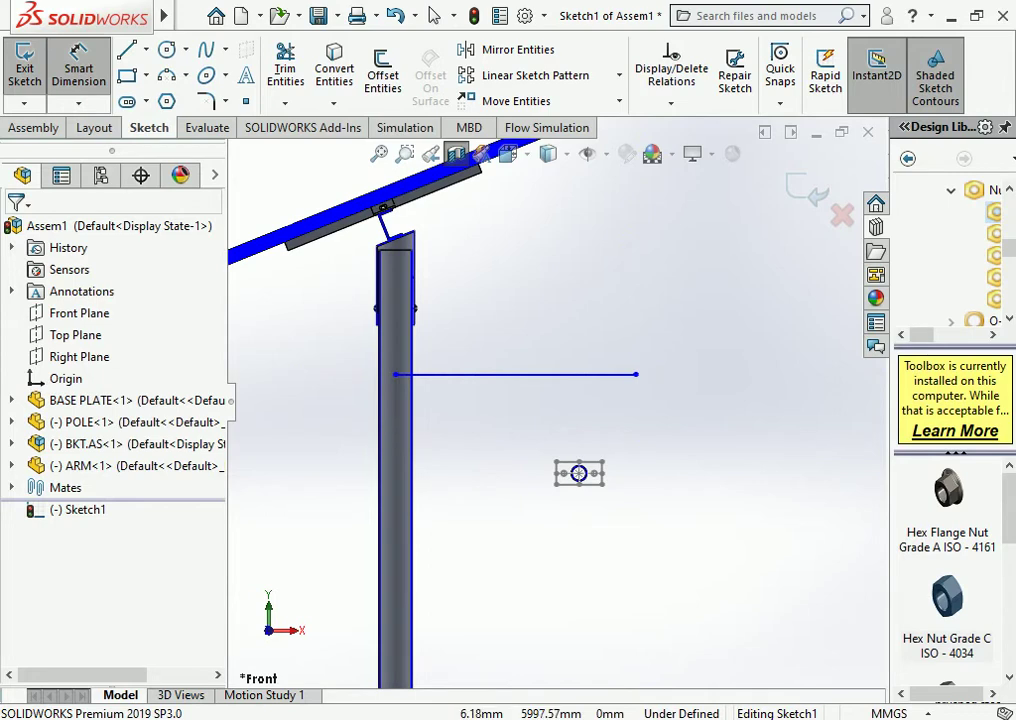
pyautogui.scroll(-3, 384, 210)
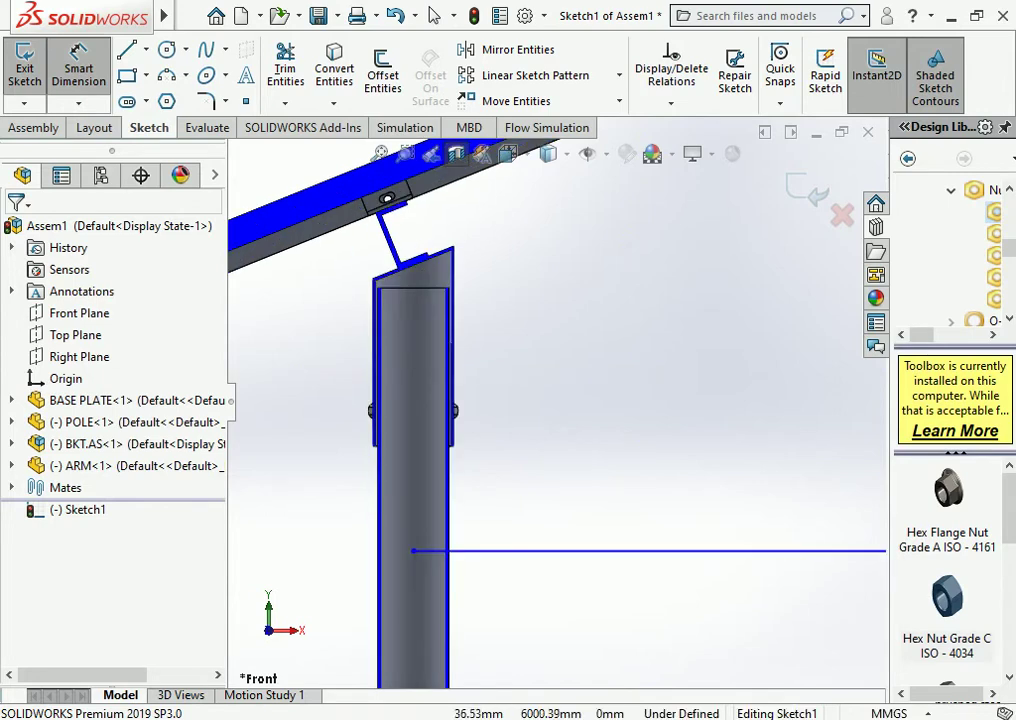
pyautogui.scroll(-3, 429, 262)
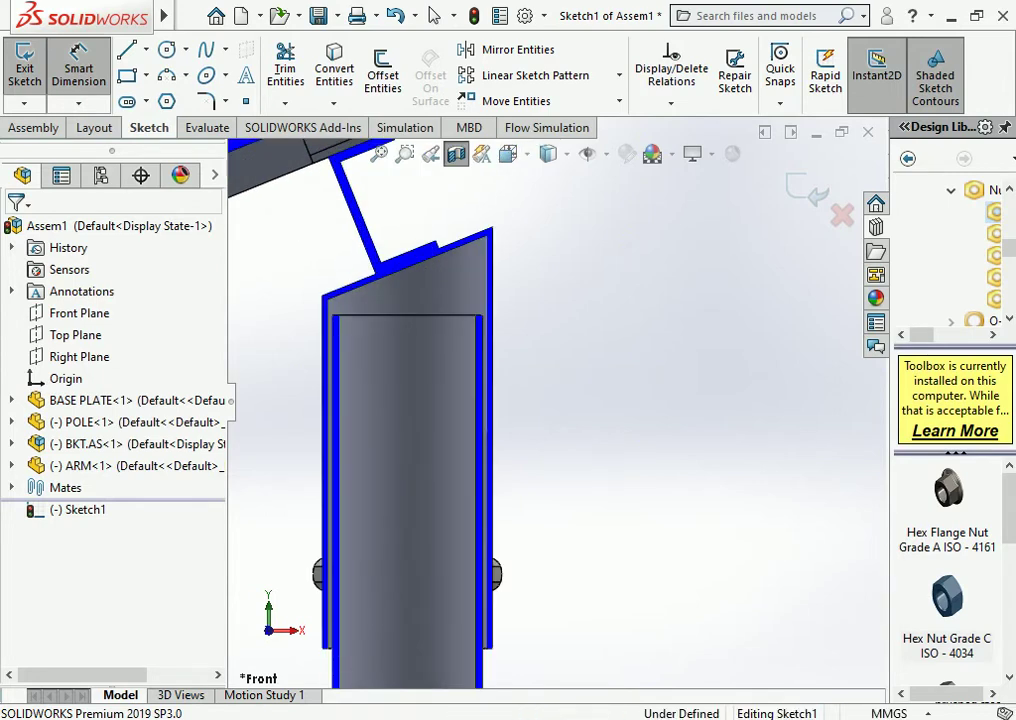
pyautogui.moveTo(373, 575); pyautogui.dragTo(423, 565, button='middle')
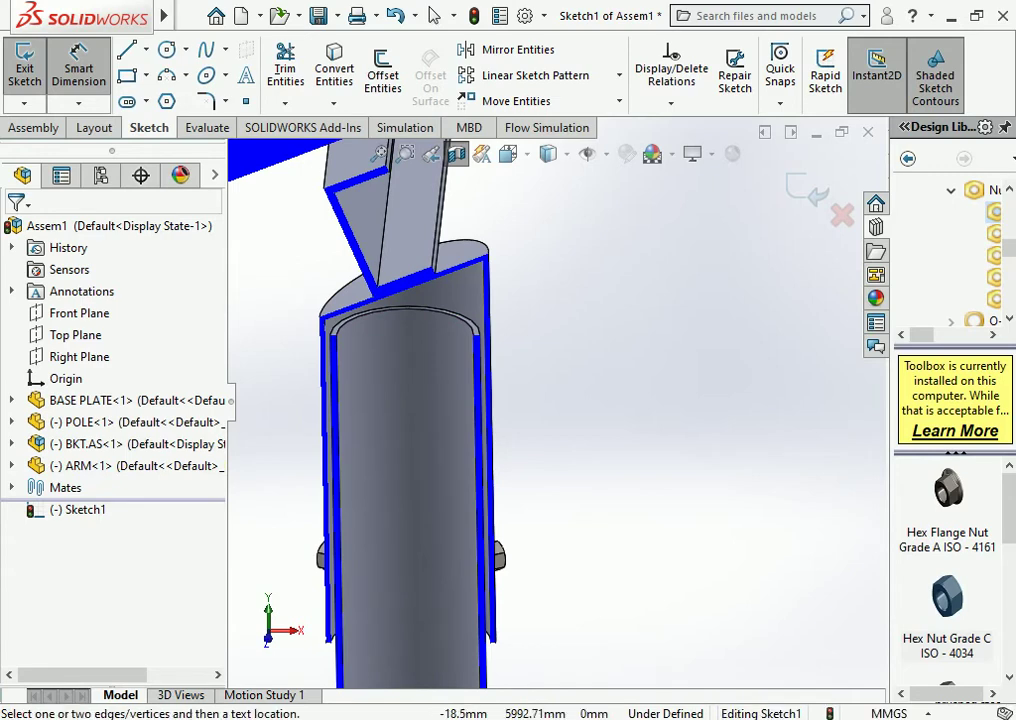
pyautogui.scroll(3, 547, 410)
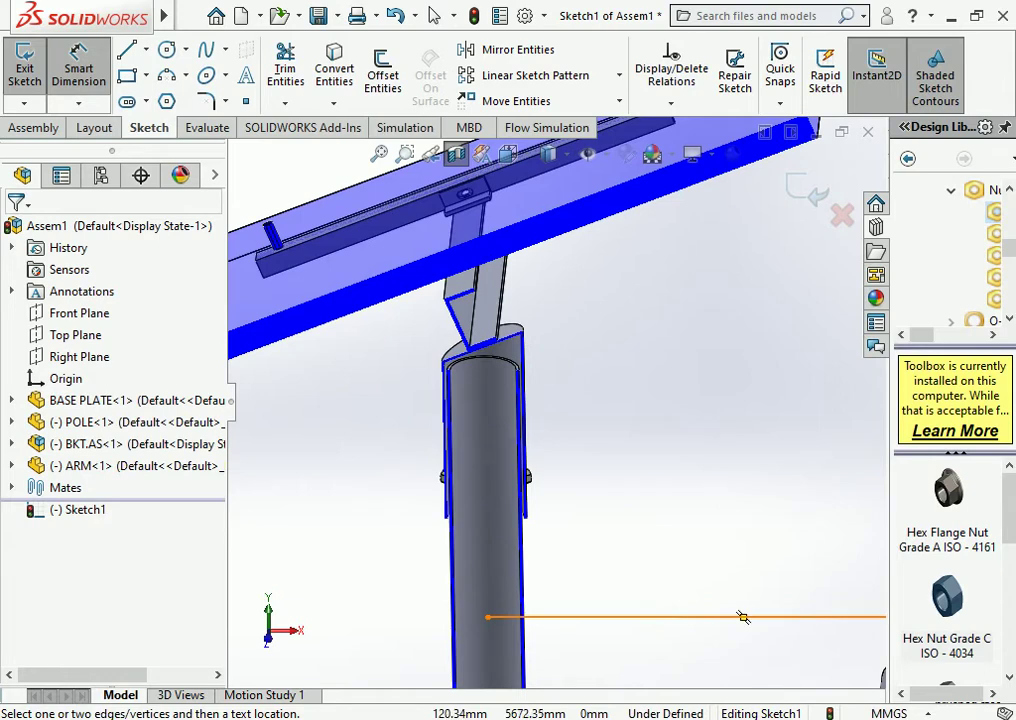
pyautogui.press('Escape')
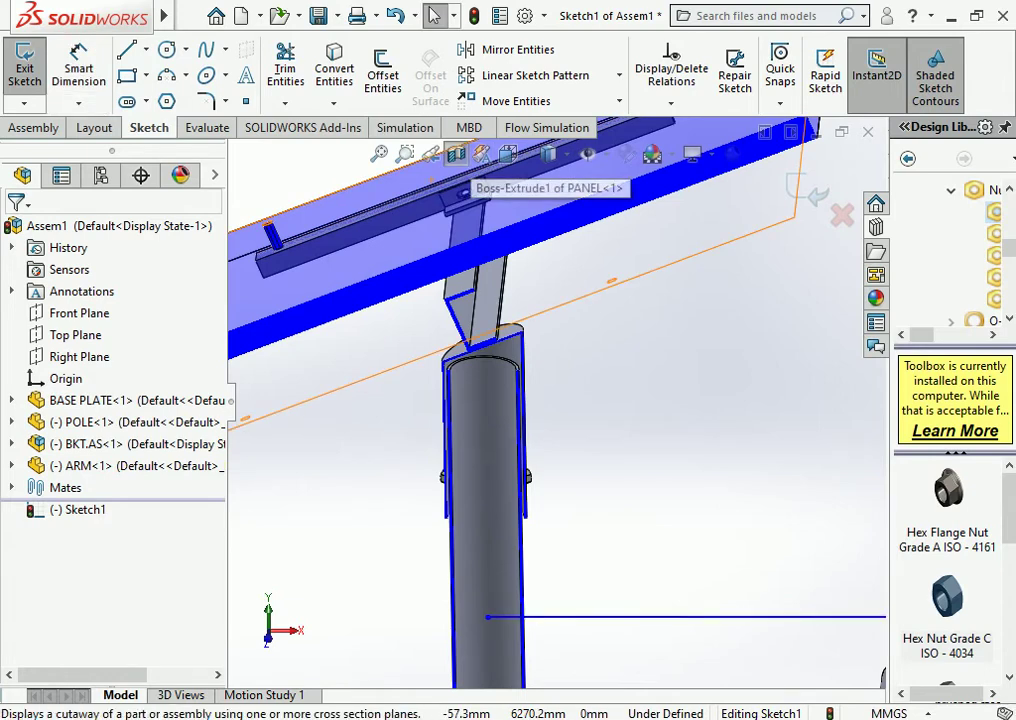
# Turn off the section cut, inspect the BKT bracket, and return to a fitted front view
pyautogui.click(455, 153)
pyautogui.click(495, 445)
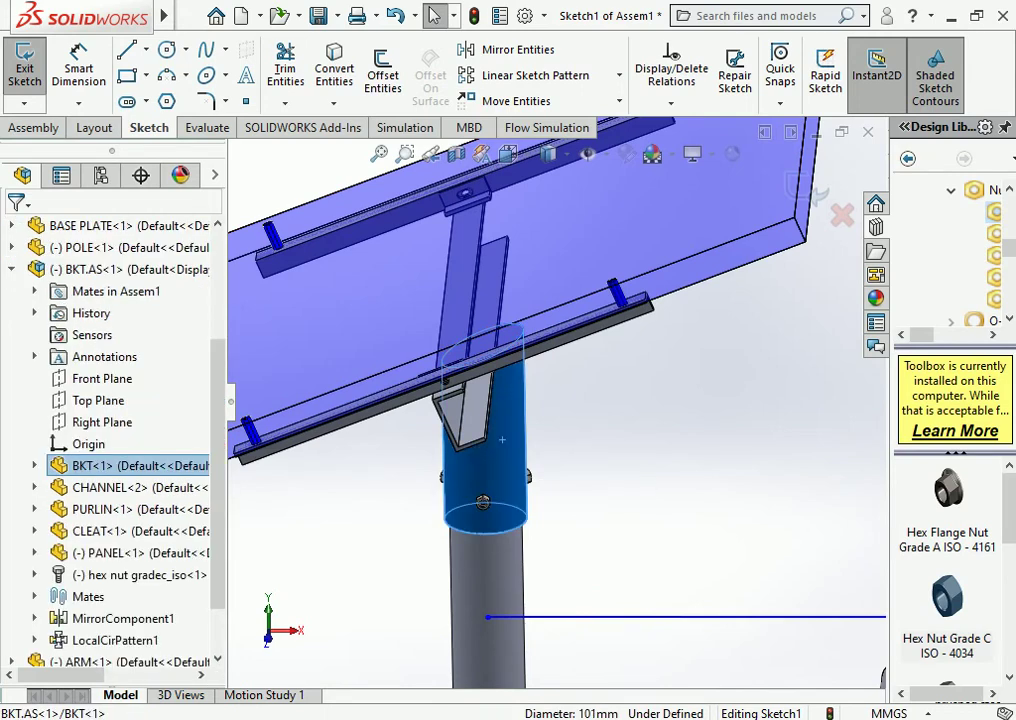
pyautogui.rightClick(502, 438)
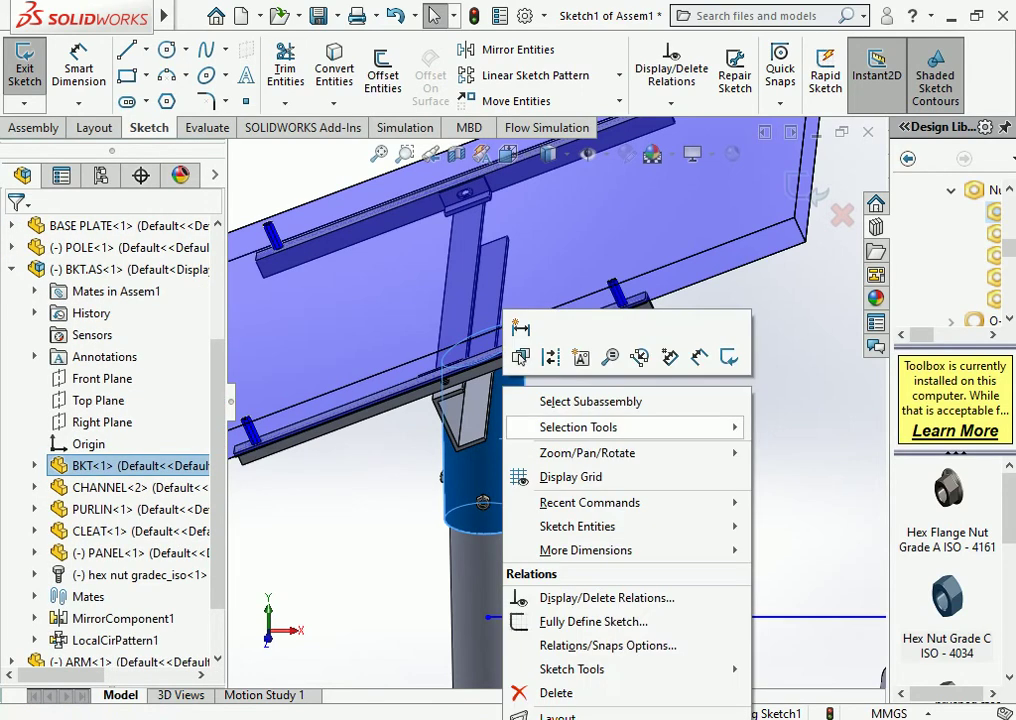
pyautogui.press('Escape')
pyautogui.press('Escape')
pyautogui.moveTo(560, 400); pyautogui.dragTo(480, 430, button='middle')
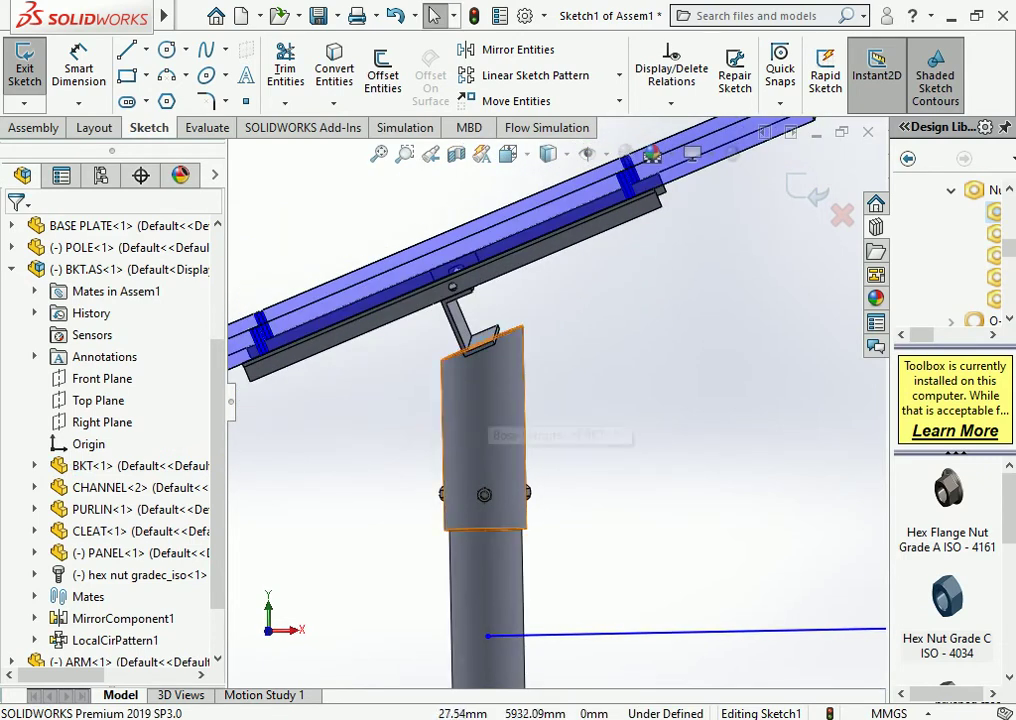
pyautogui.scroll(3, 553, 400)
pyautogui.click(508, 153)
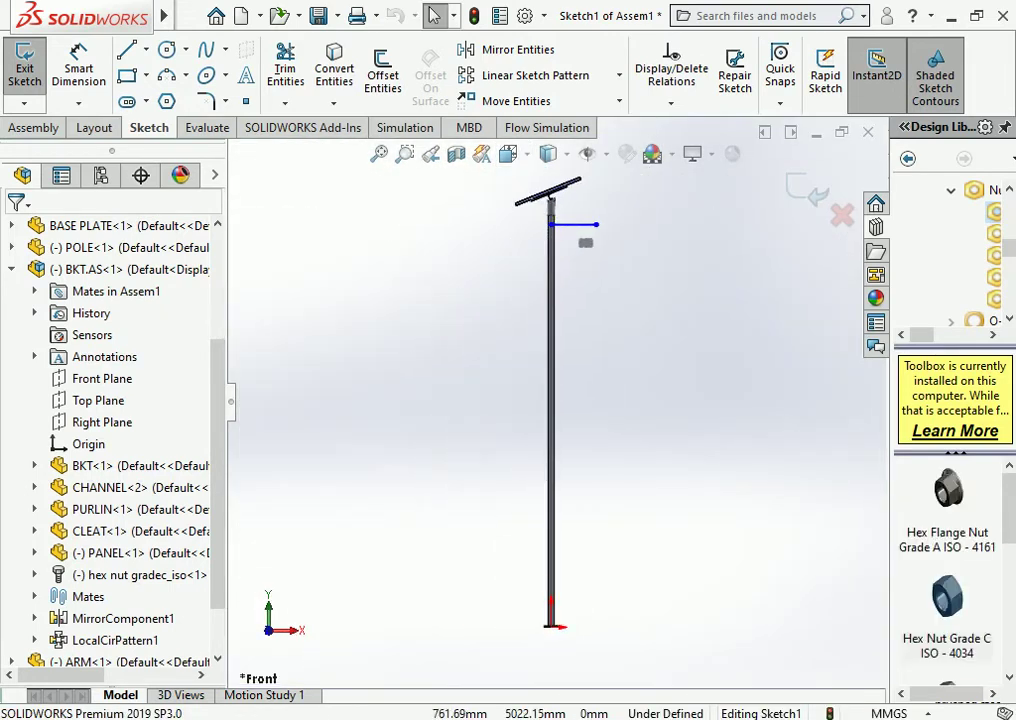
pyautogui.scroll(-3, 600, 300)
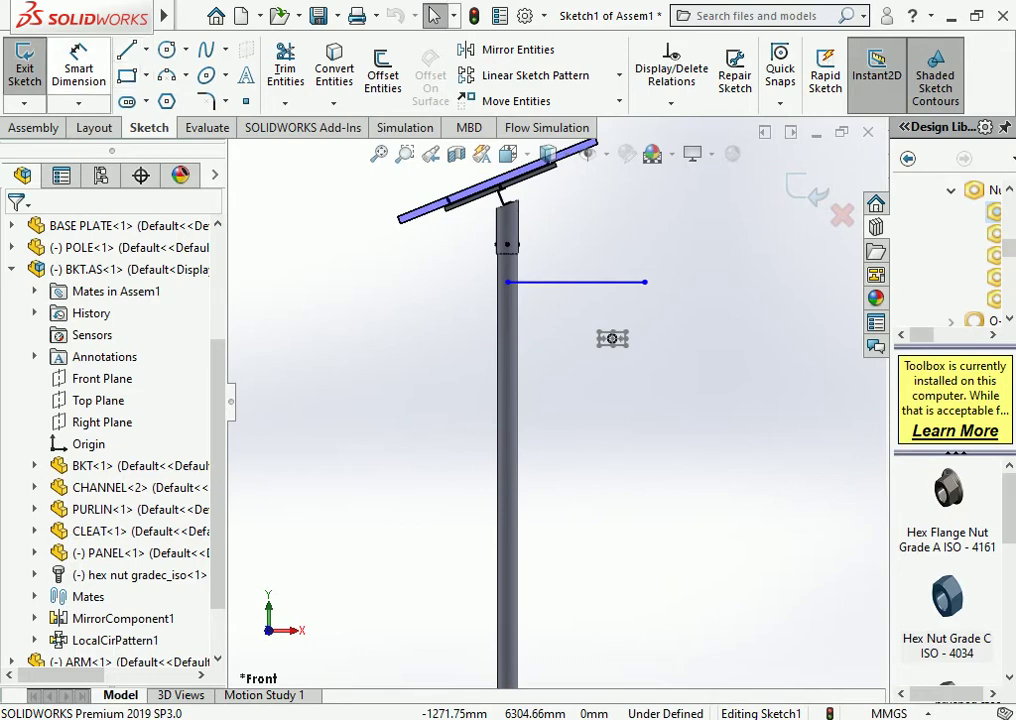
pyautogui.scroll(-3, 485, 190)
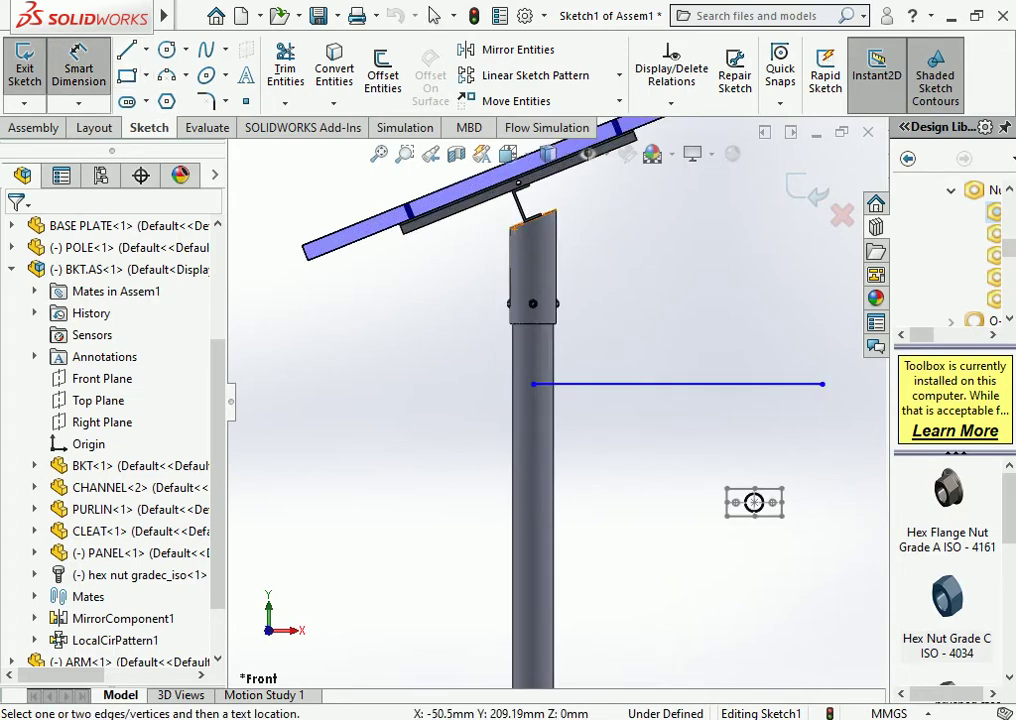
pyautogui.scroll(-3, 504, 192)
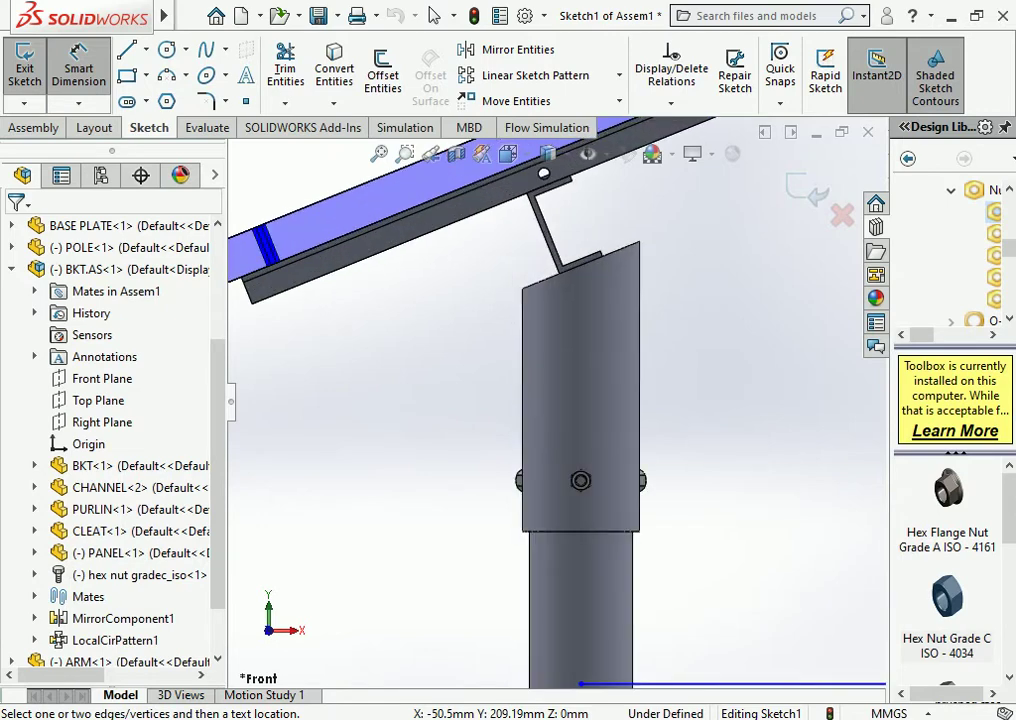
pyautogui.scroll(3, 554, 400)
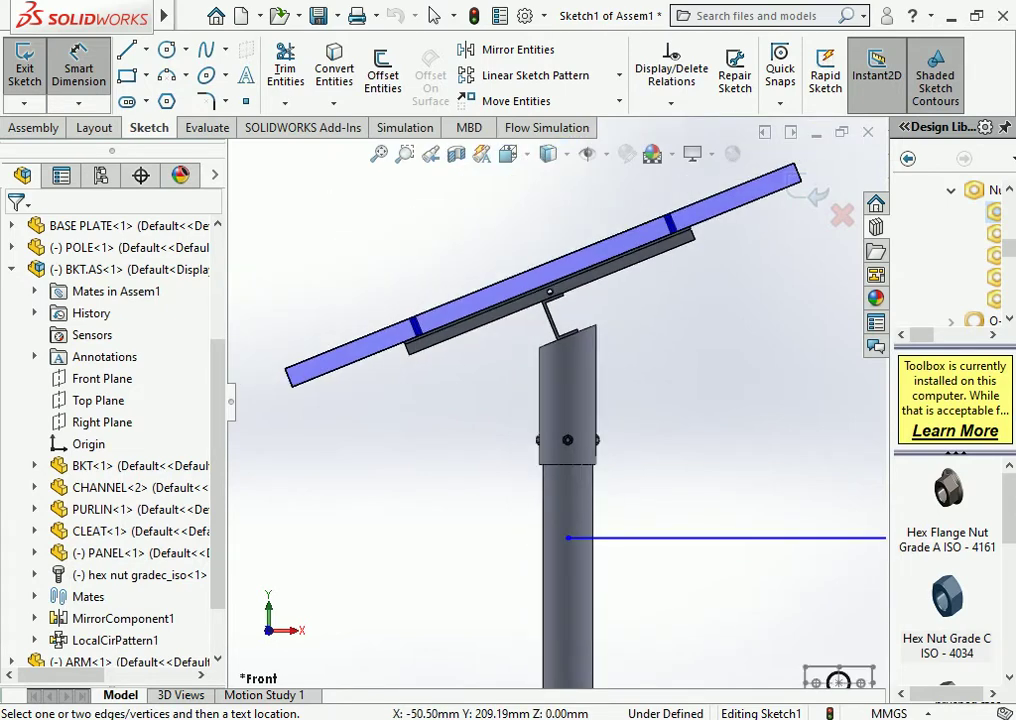
pyautogui.scroll(3, 692, 538)
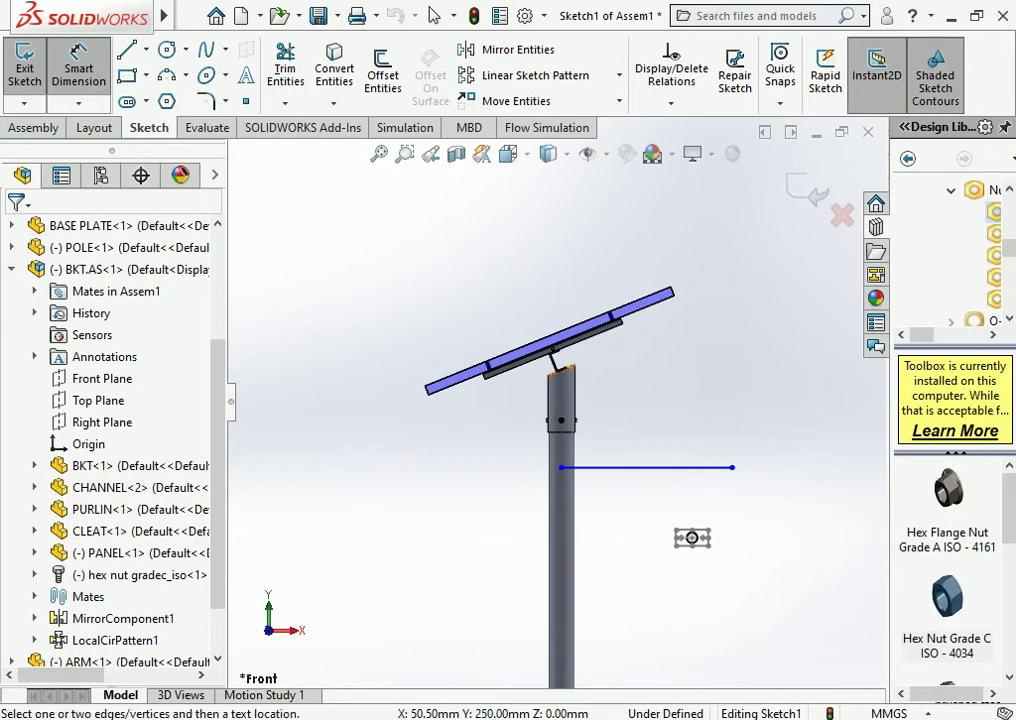
# Dimension the horizontal sketch line 550 mm below the pole top
pyautogui.click(646, 467)
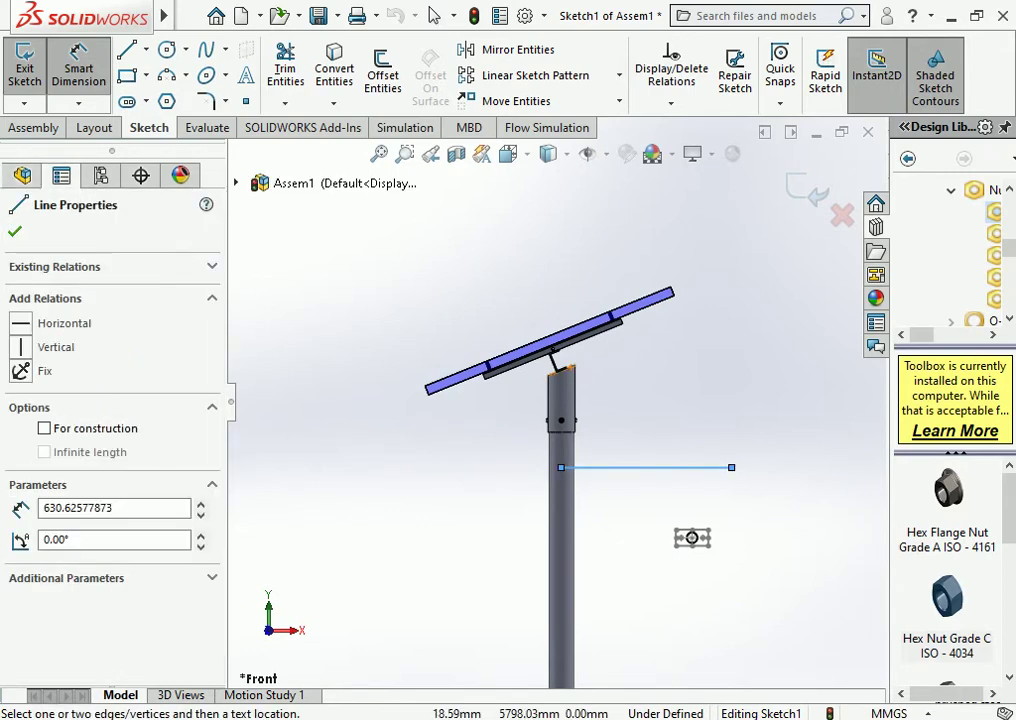
pyautogui.click(572, 365)
pyautogui.click(557, 415)
pyautogui.press('Return')
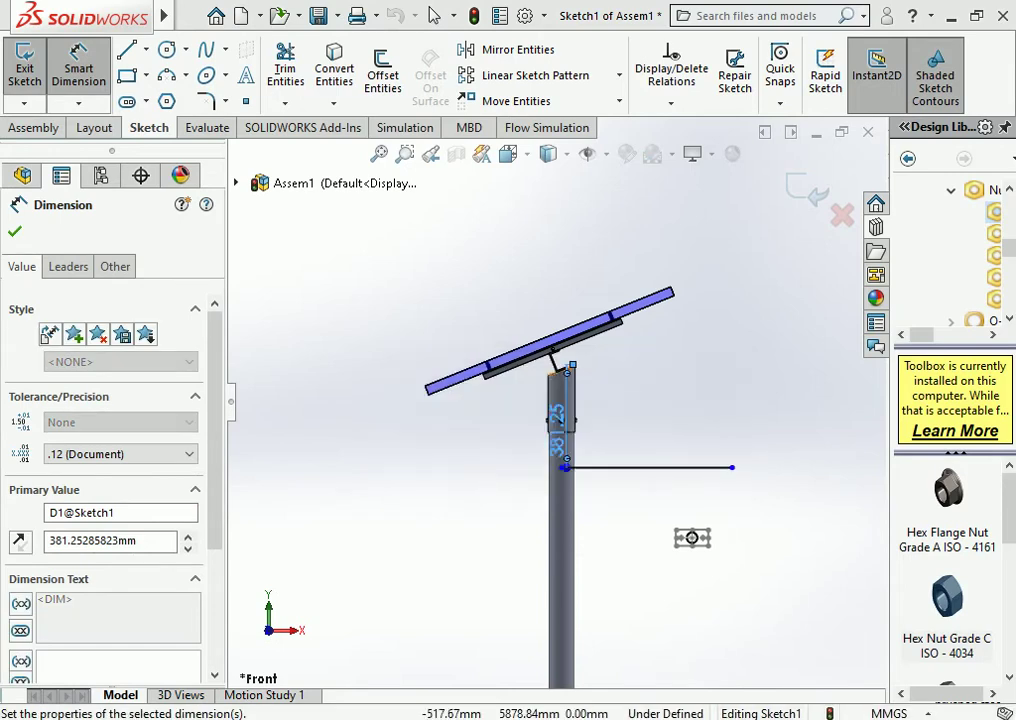
pyautogui.moveTo(557, 415)
pyautogui.mouseDown()
pyautogui.moveTo(477, 420)
pyautogui.moveTo(655, 400)
pyautogui.mouseUp()
pyautogui.doubleClick(655, 400)
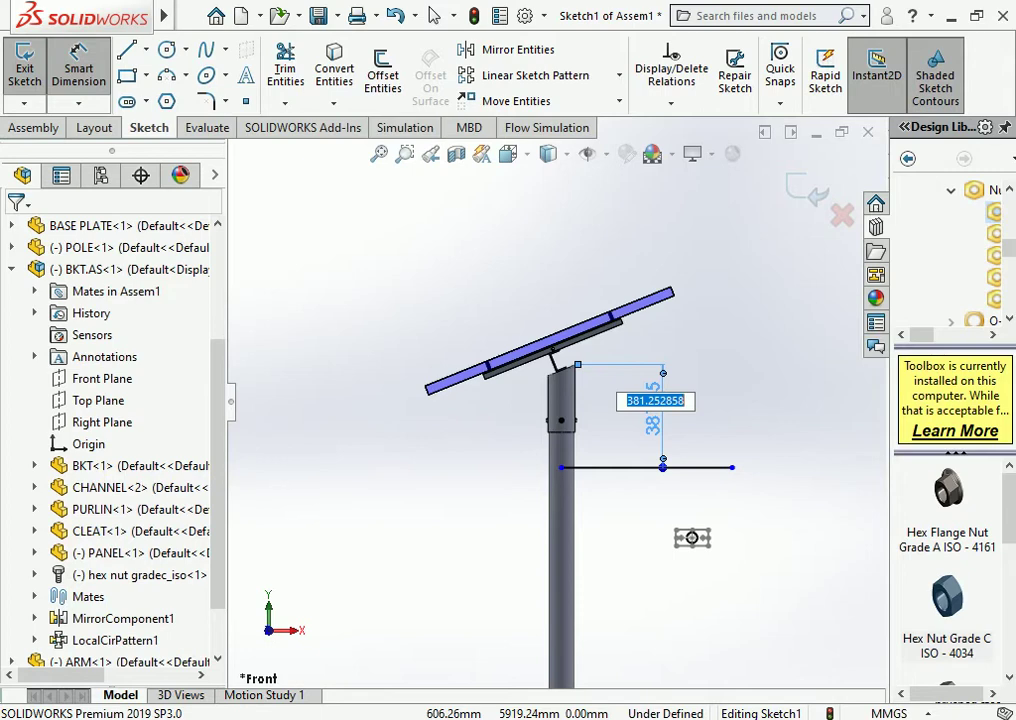
pyautogui.write('550')
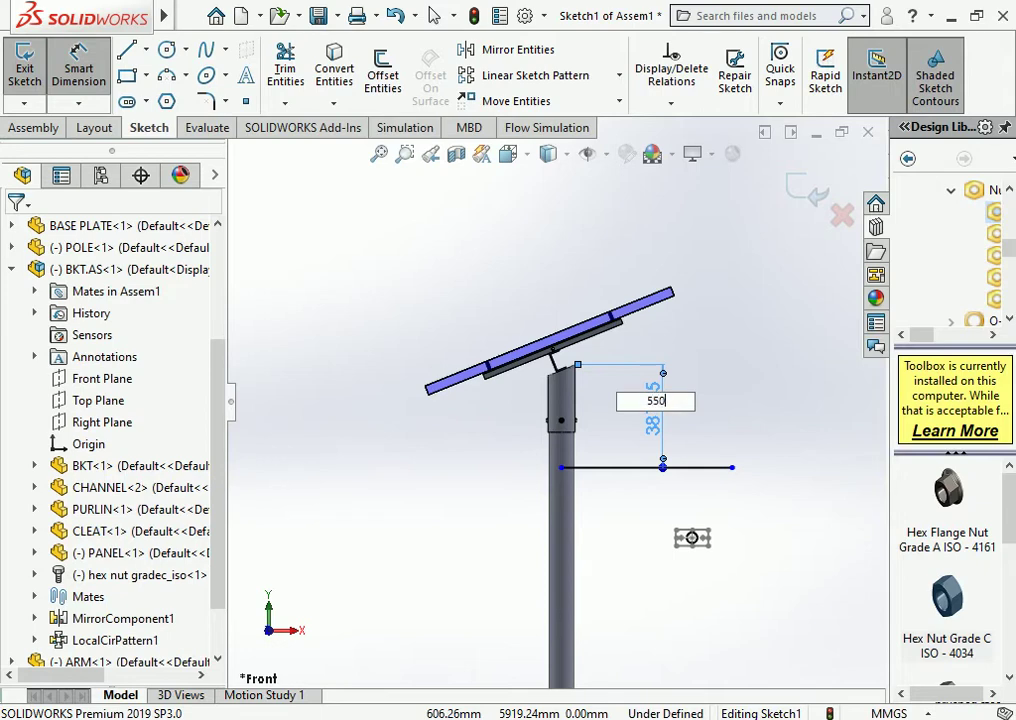
pyautogui.press('Return')
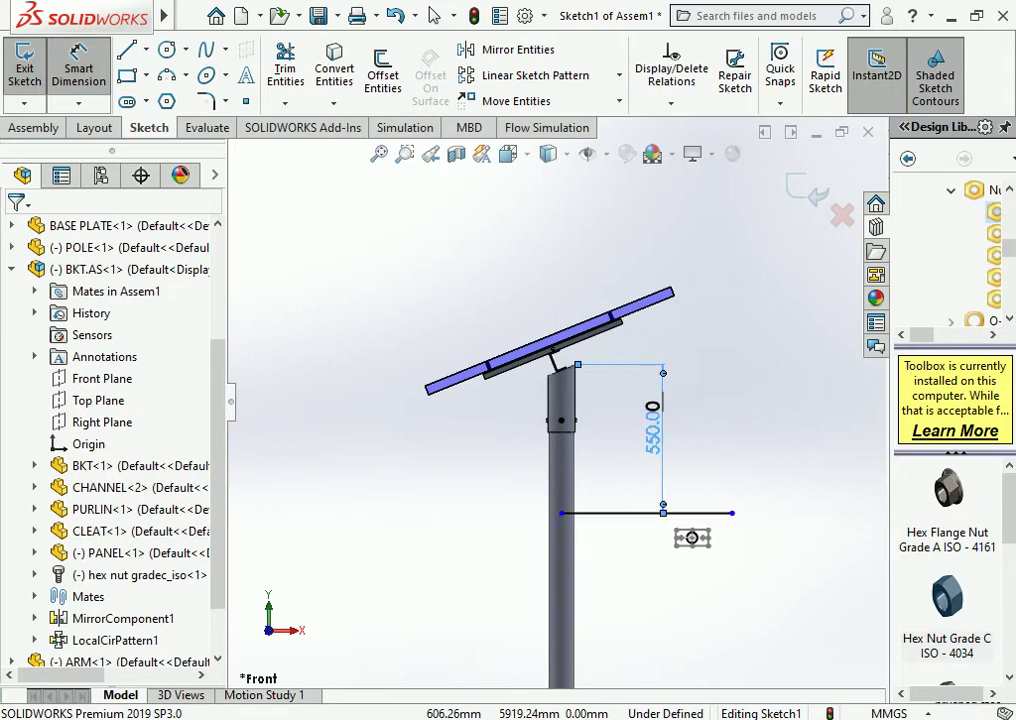
# Change that distance to 560 mm, make the line construction geometry, and exit the sketch
pyautogui.scroll(2, 680, 533)
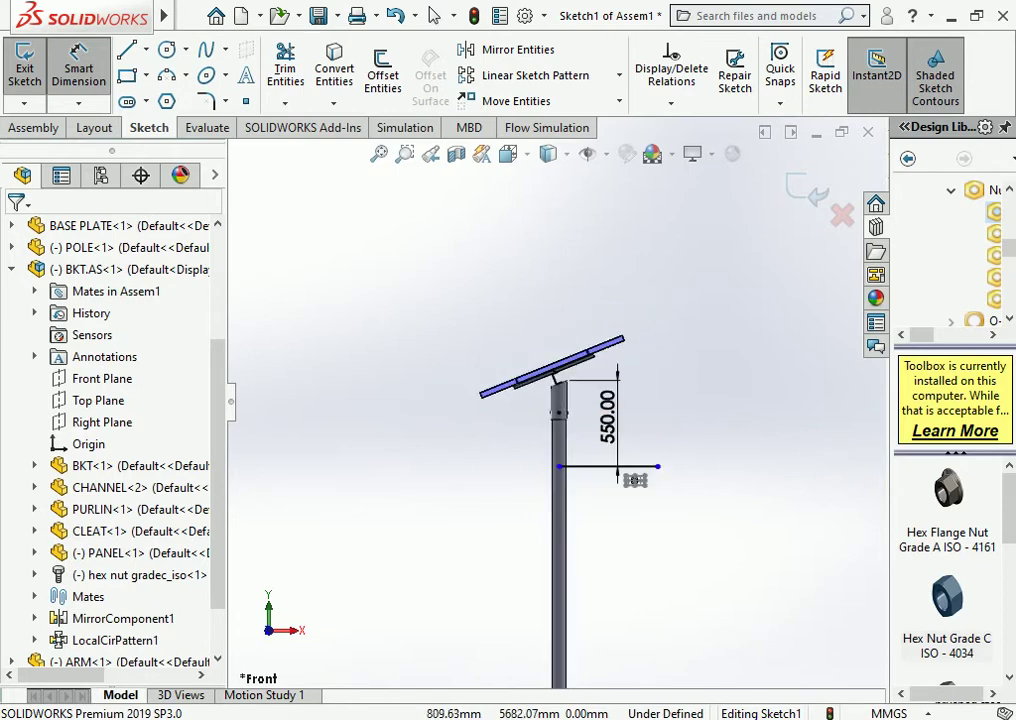
pyautogui.doubleClick(618, 474)
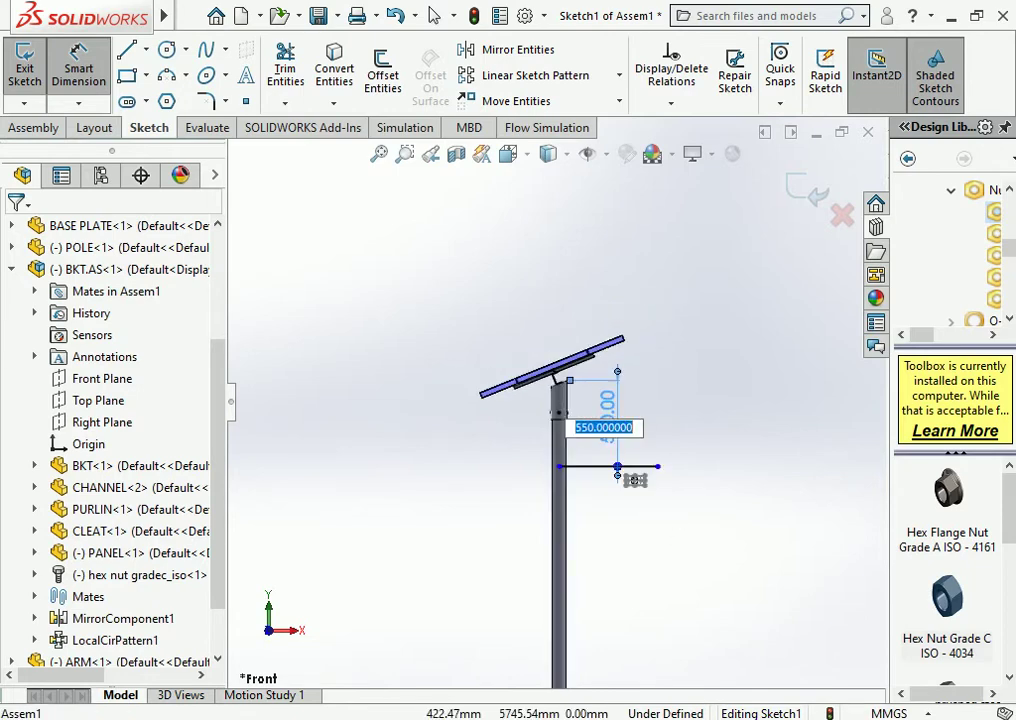
pyautogui.write('560')
pyautogui.press('Return')
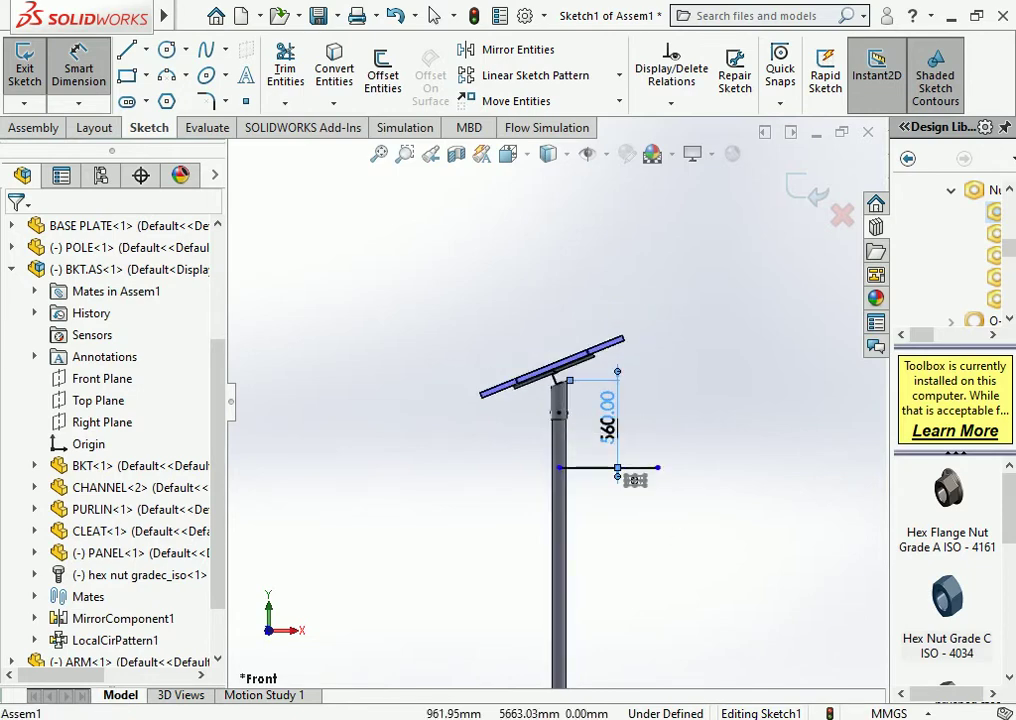
pyautogui.scroll(-3, 622, 478)
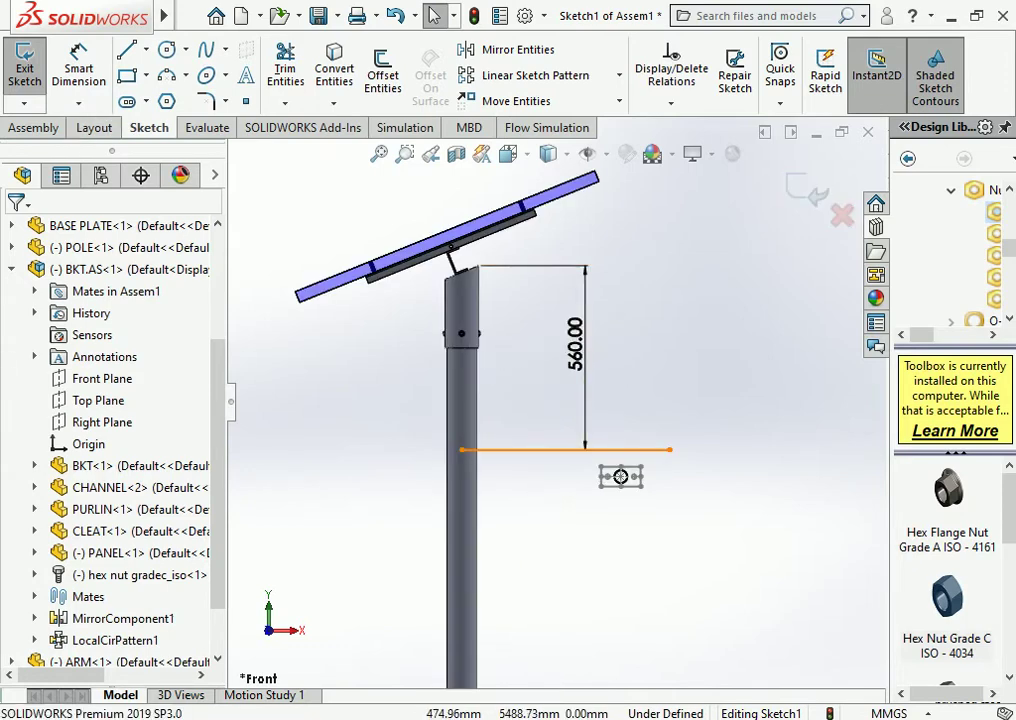
pyautogui.click(600, 450)
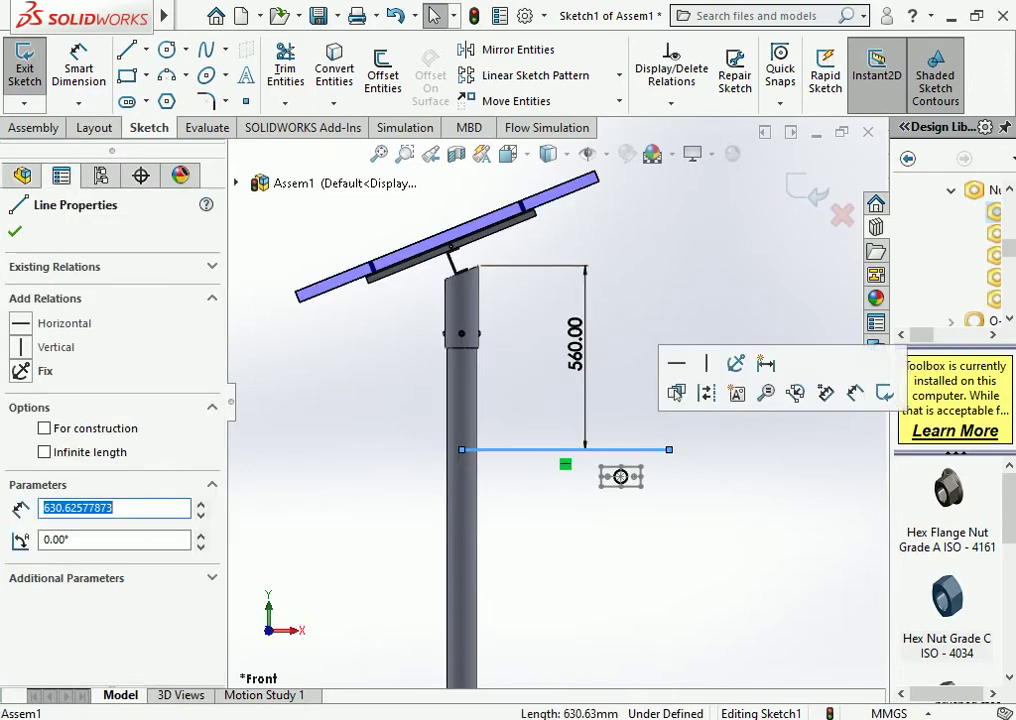
pyautogui.click(620, 476)
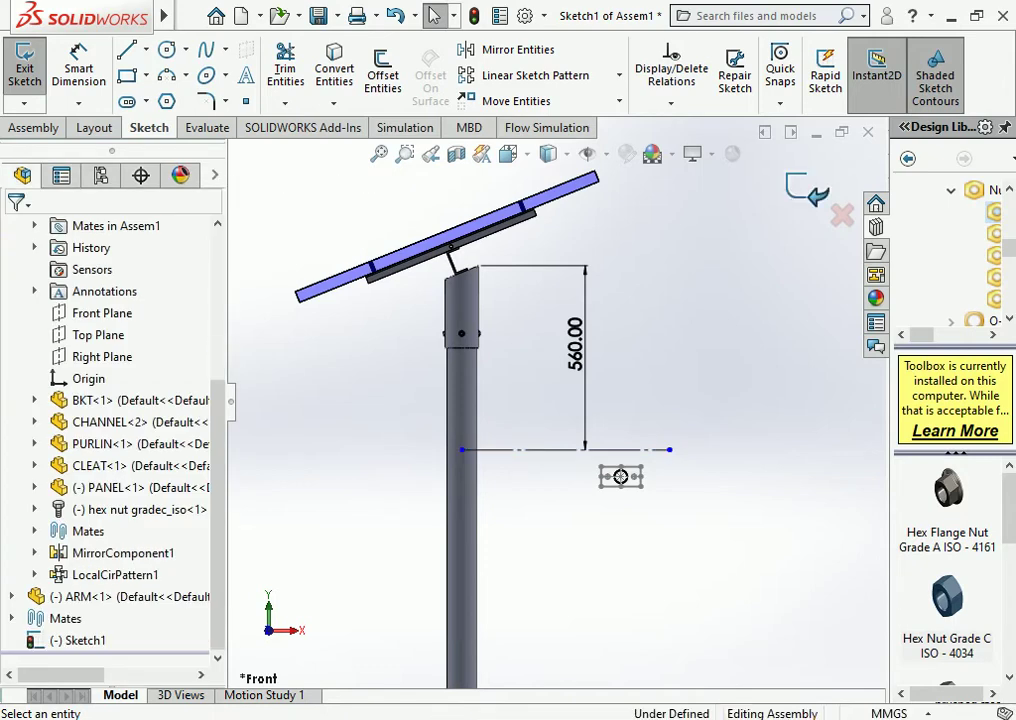
pyautogui.hotkey('ctrl', 'b')
# Swing the ARM so its tube lies horizontal
pyautogui.scroll(-3, 641, 492)
pyautogui.scroll(-2, 641, 492)
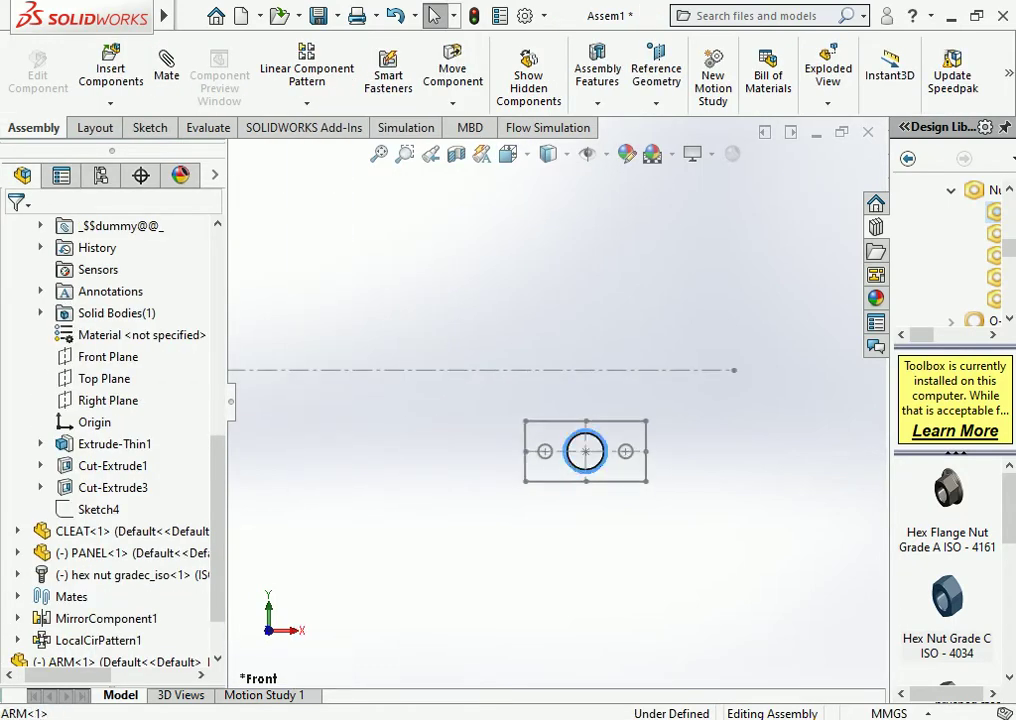
pyautogui.moveTo(585, 451); pyautogui.dragTo(620, 448)
# Mate the ARM concentric with the reference line
pyautogui.scroll(3, 554, 402)
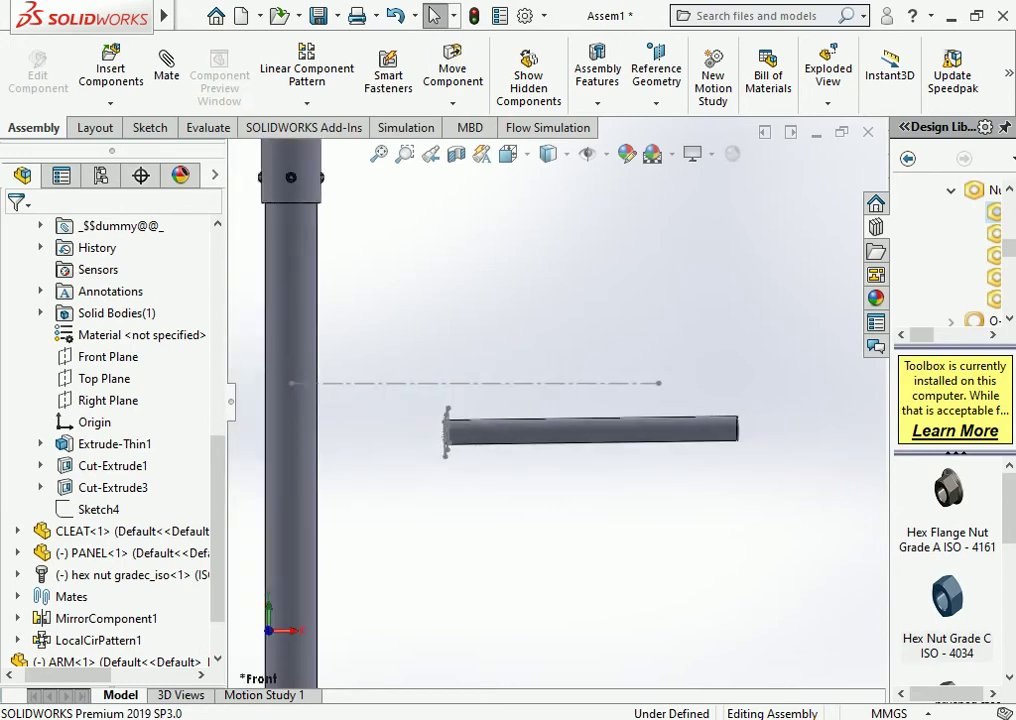
pyautogui.click(523, 436)
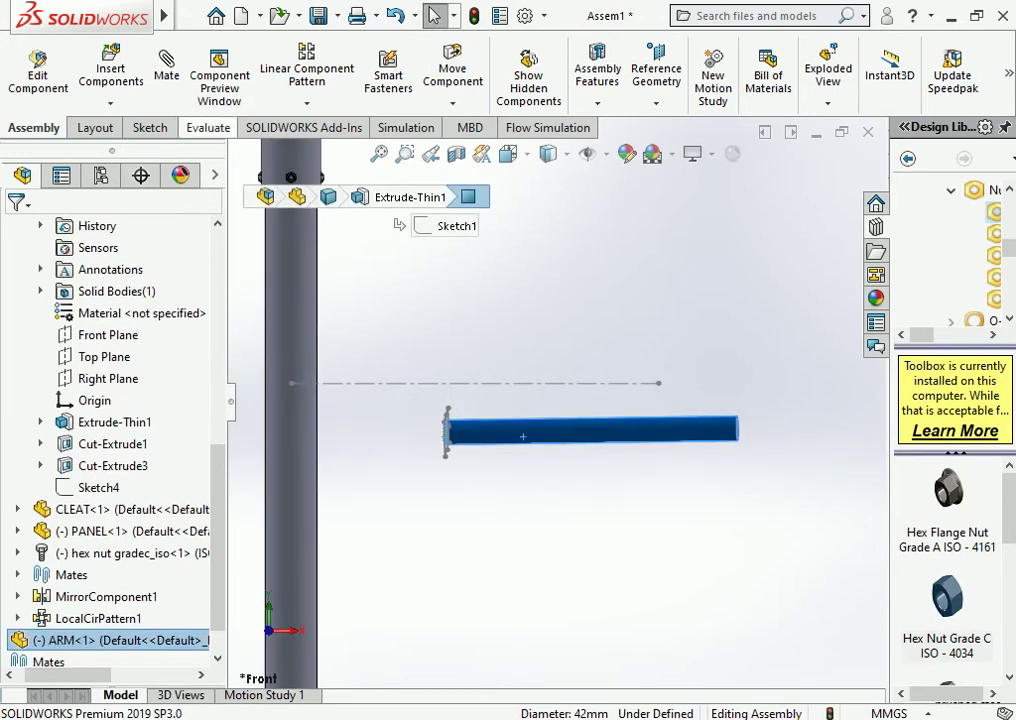
pyautogui.keyDown('ctrl'); pyautogui.click(480, 383); pyautogui.keyUp('ctrl')
pyautogui.click(166, 75)
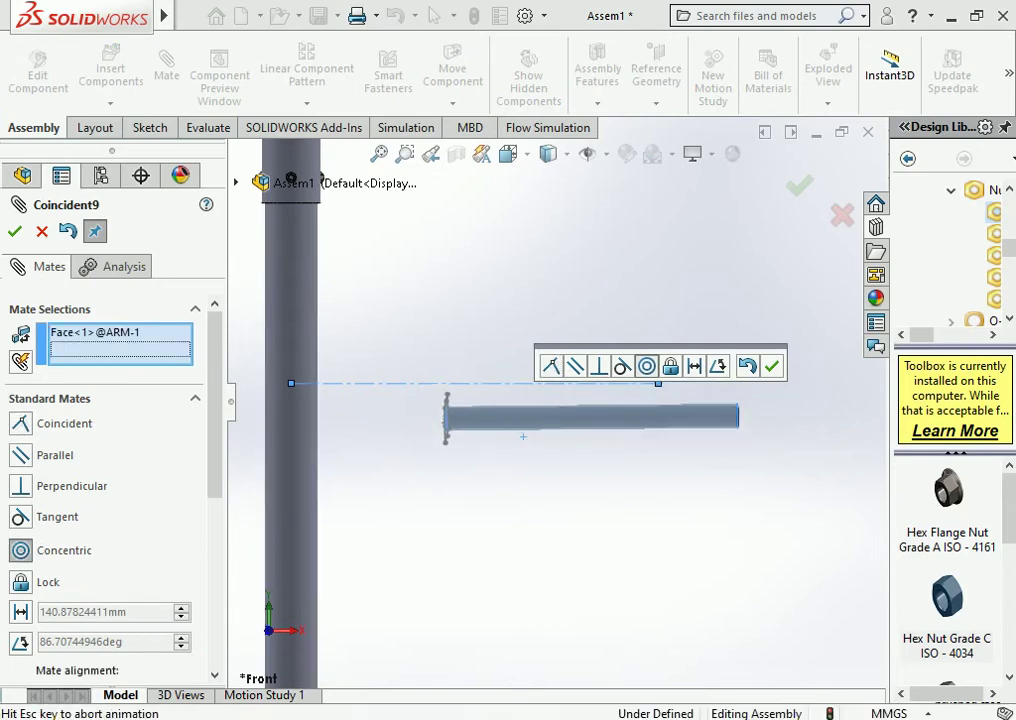
pyautogui.click(646, 366)
# Make the ARM's Right Plane coincident with the assembly Front Plane
pyautogui.scroll(-3, 586, 381)
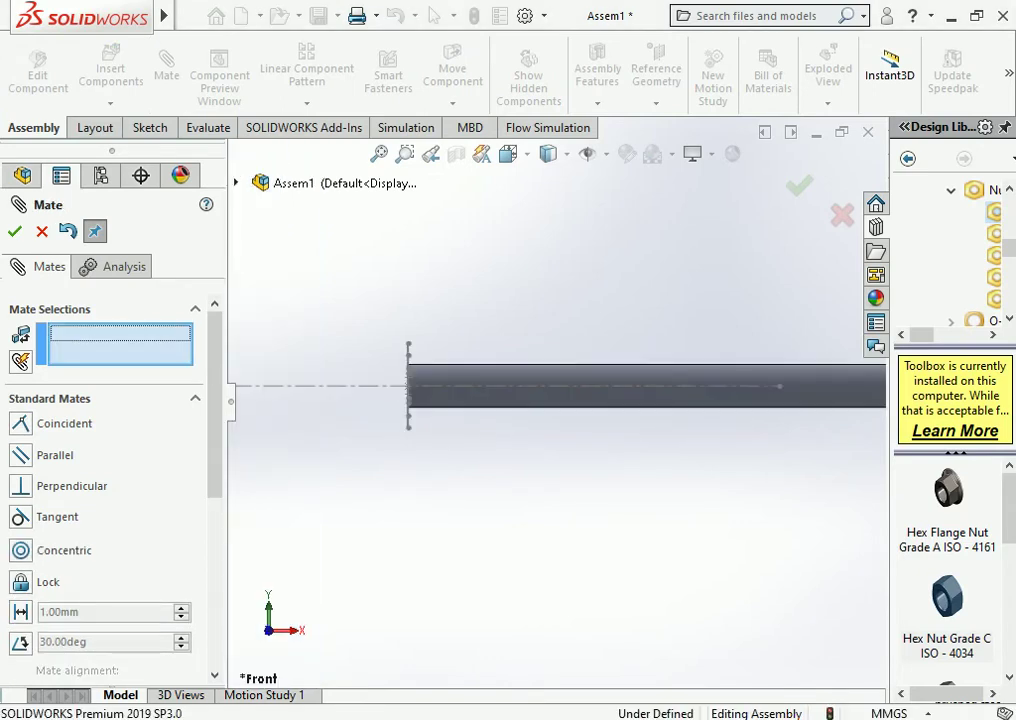
pyautogui.moveTo(597, 401); pyautogui.dragTo(534, 401)
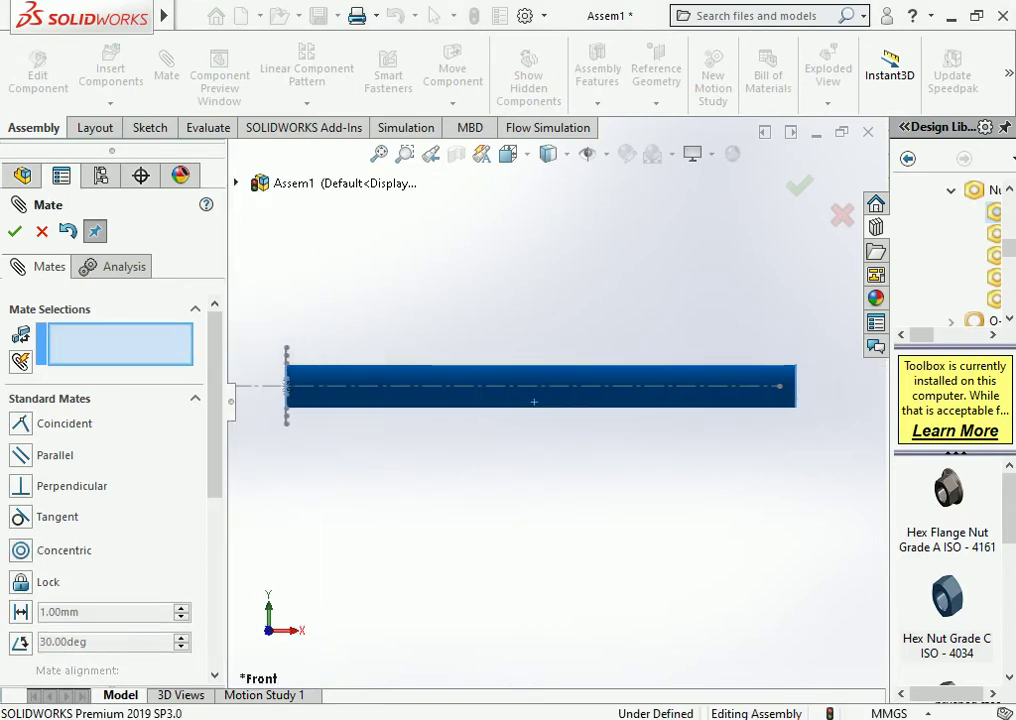
pyautogui.scroll(3, 494, 402)
pyautogui.moveTo(420, 393); pyautogui.dragTo(412, 389, button='middle')
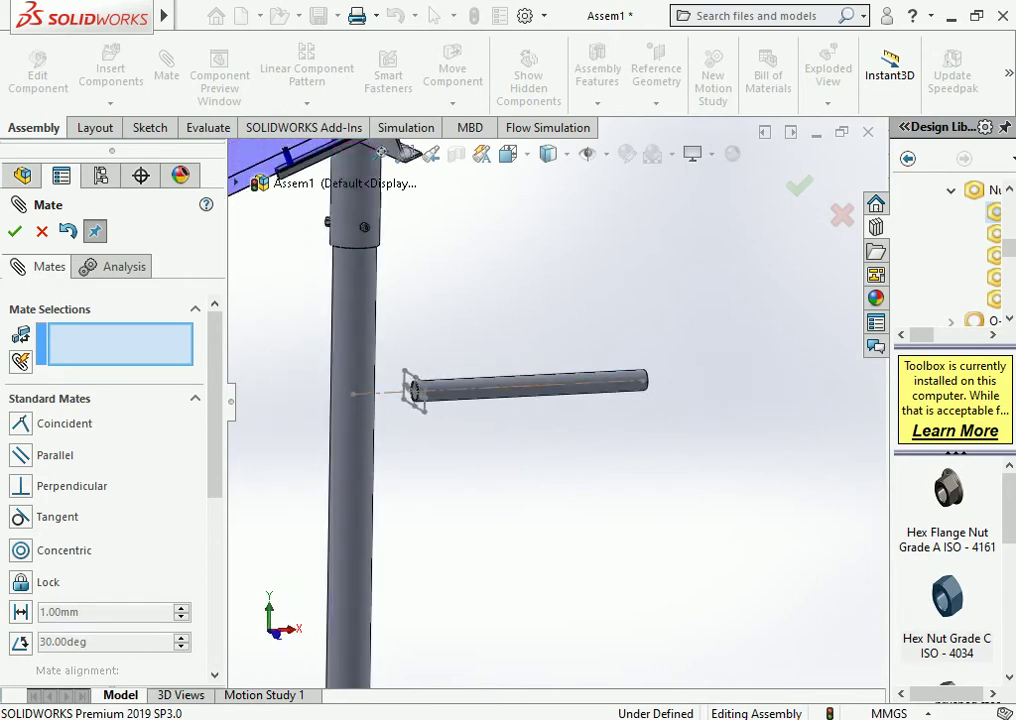
pyautogui.click(237, 183)
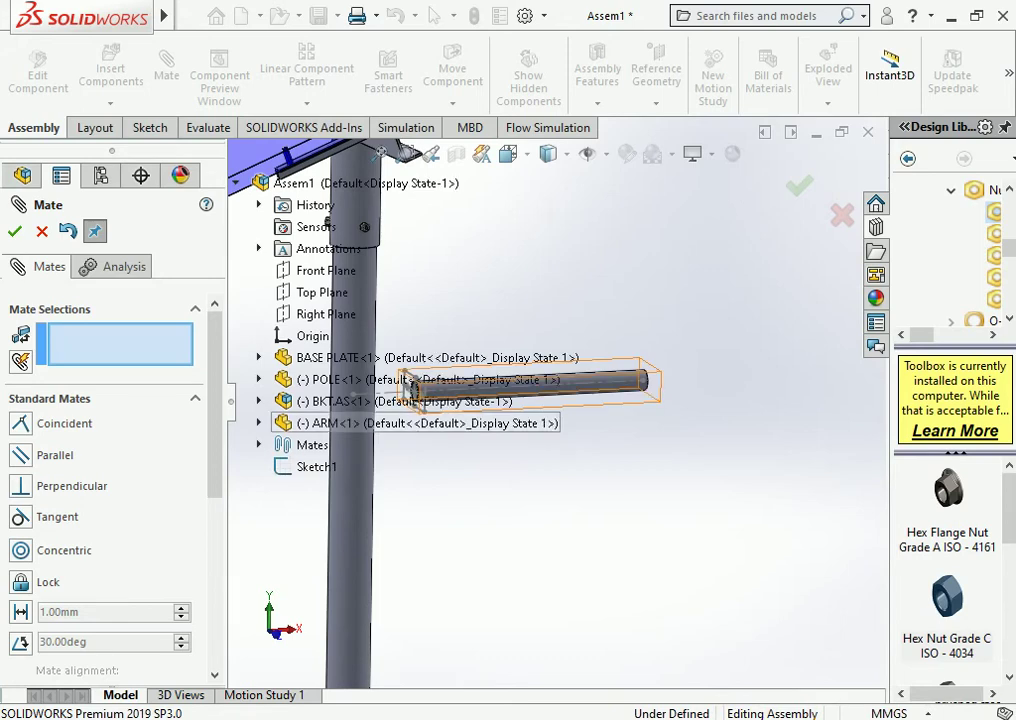
pyautogui.click(259, 423)
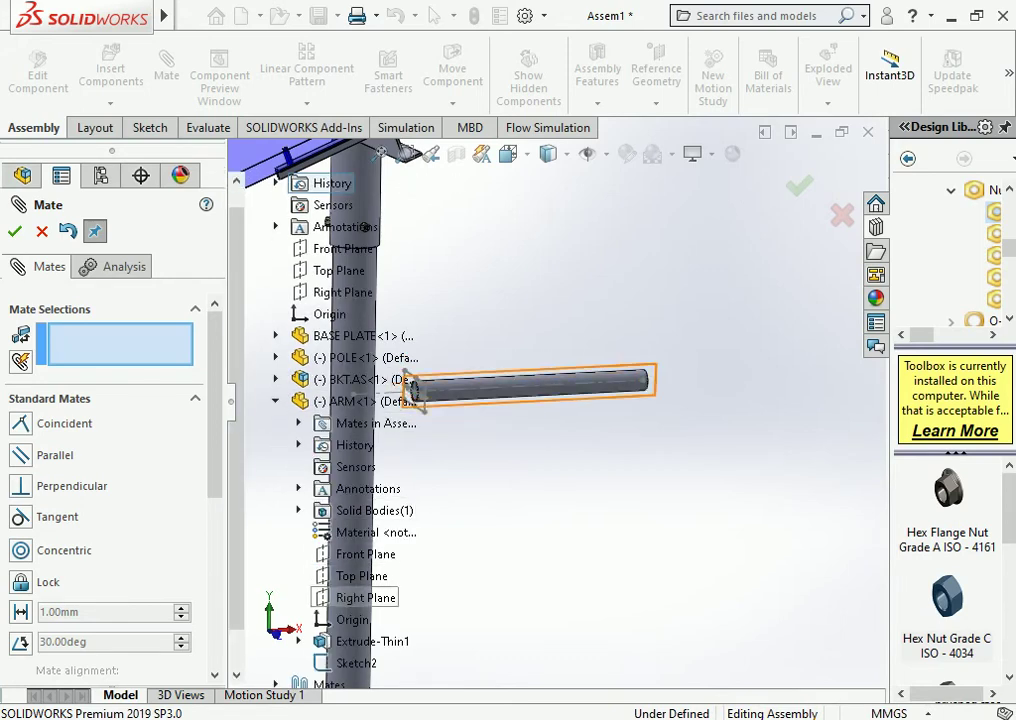
pyautogui.click(360, 598)
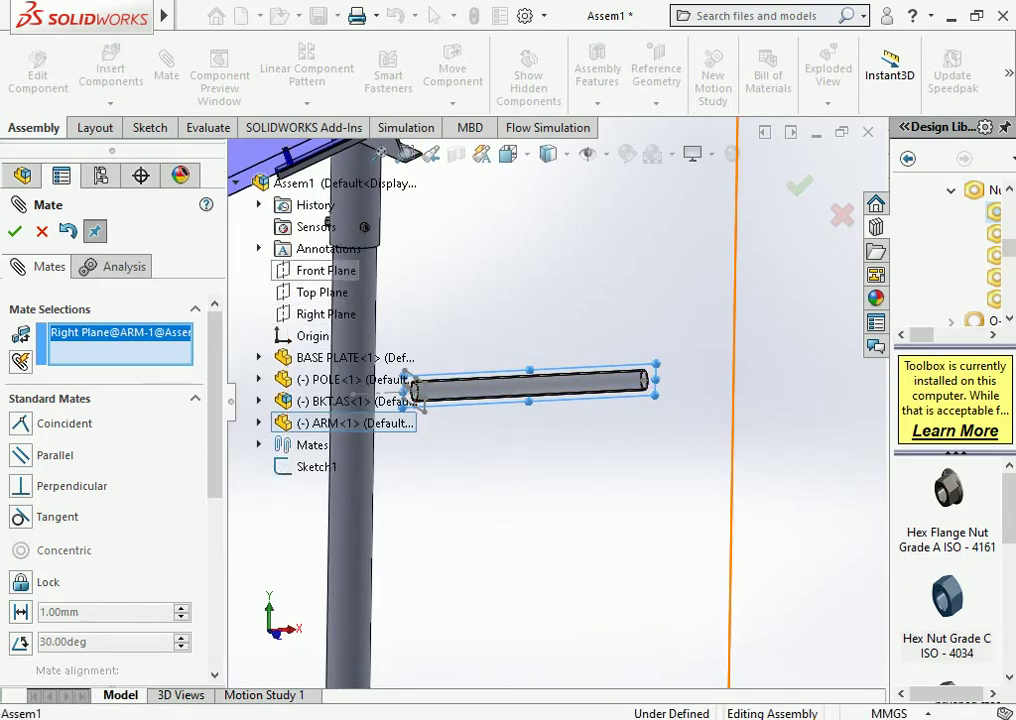
pyautogui.click(326, 270)
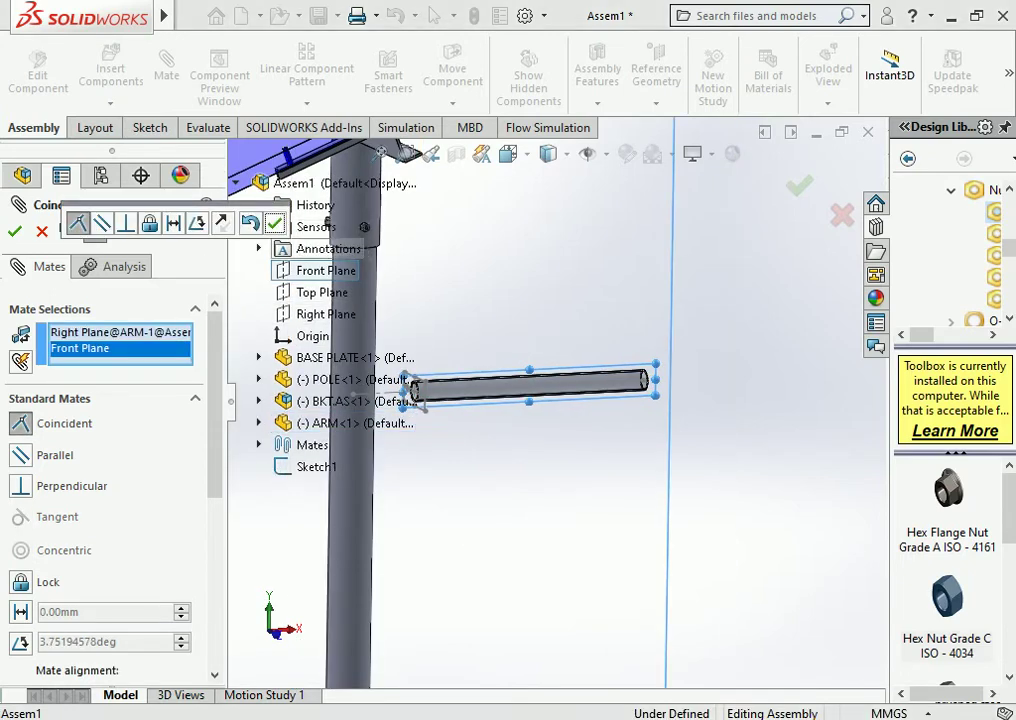
pyautogui.click(274, 222)
pyautogui.click(14, 231)
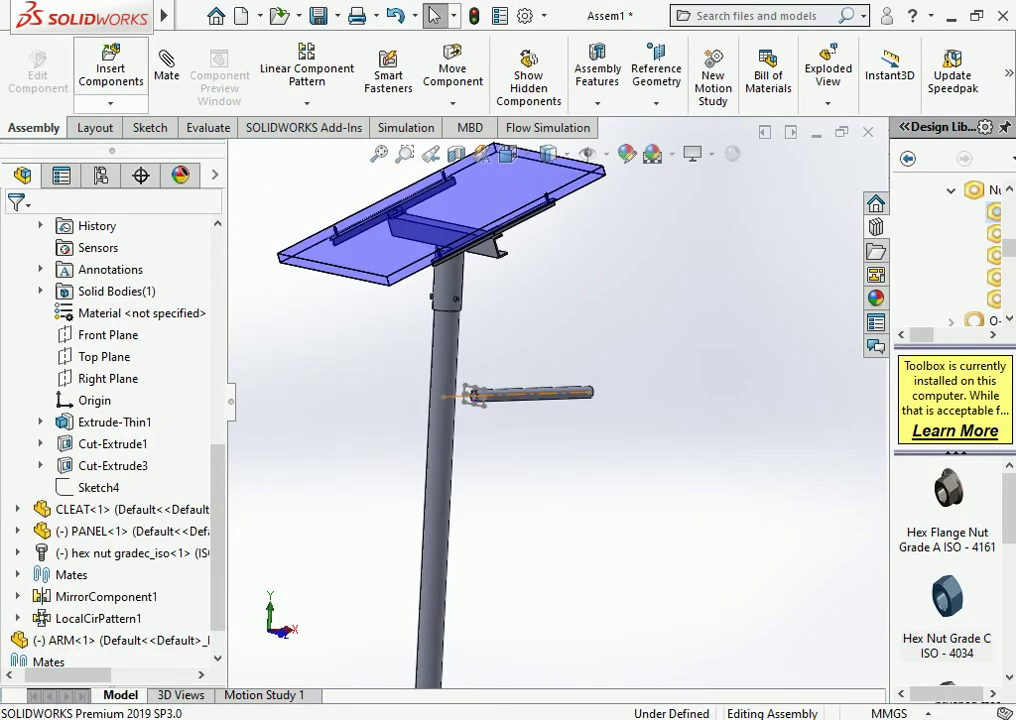
# Insert the PATTI part, showing all file types, and rotate it to face forward near the arm end
pyautogui.click(110, 70)
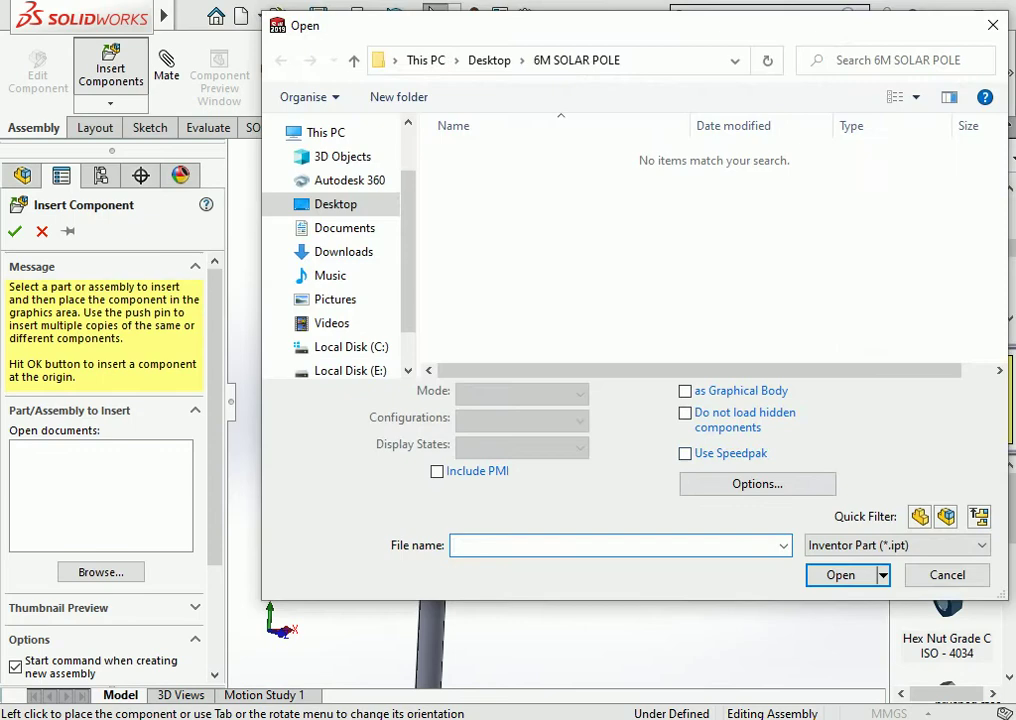
pyautogui.click(897, 545)
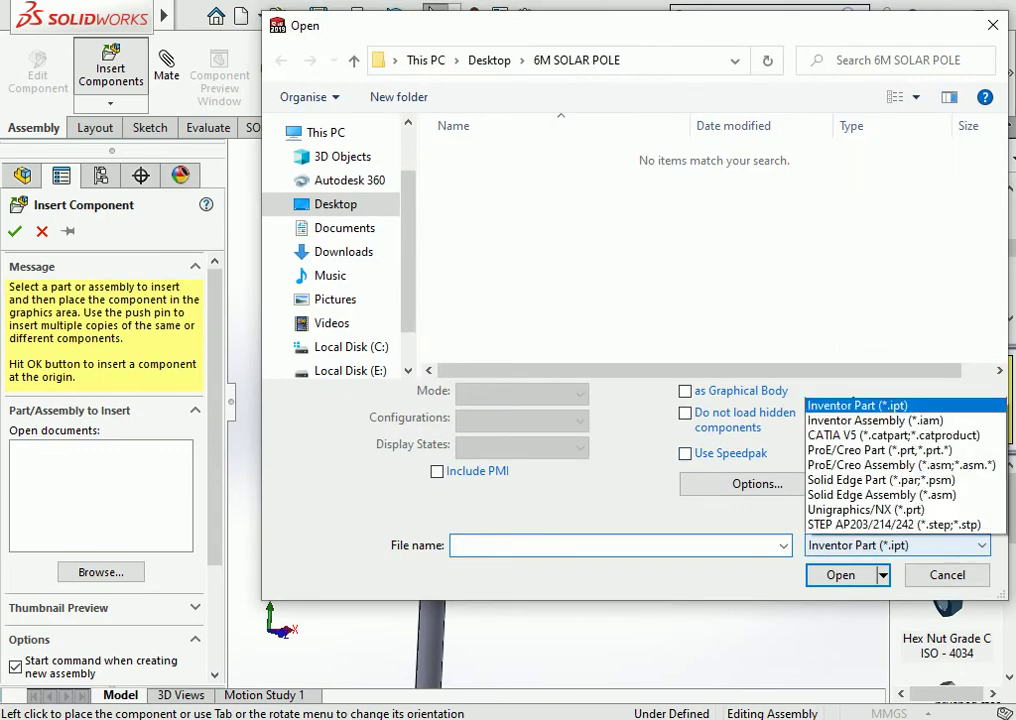
pyautogui.click(839, 525)
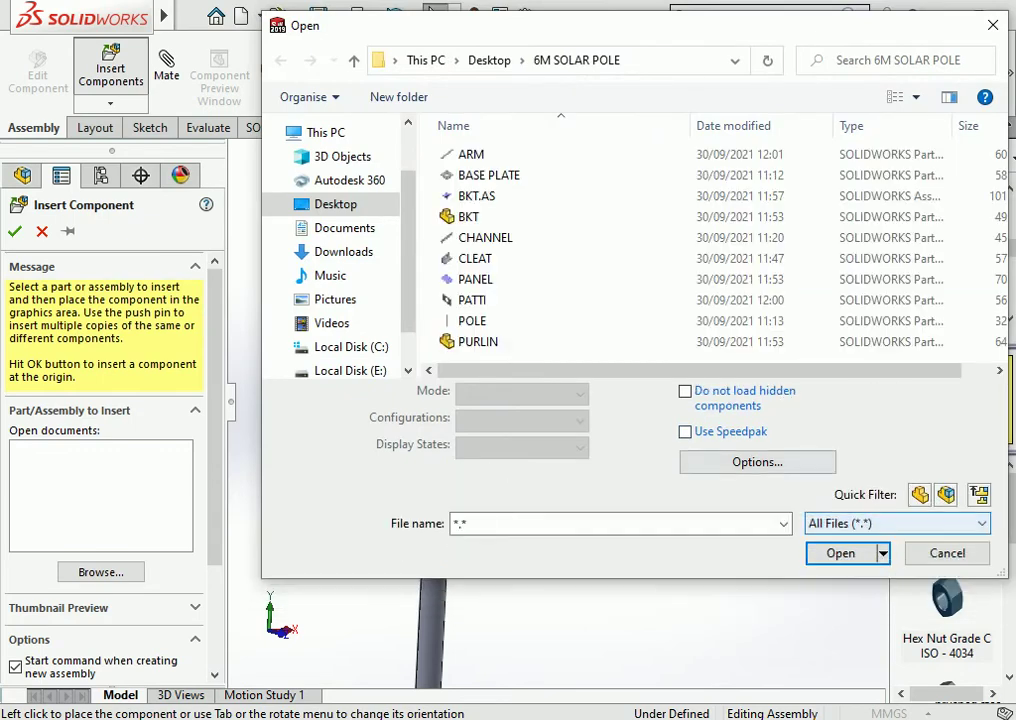
pyautogui.click(447, 299)
pyautogui.doubleClick(447, 299)
pyautogui.scroll(-5, 463, 405)
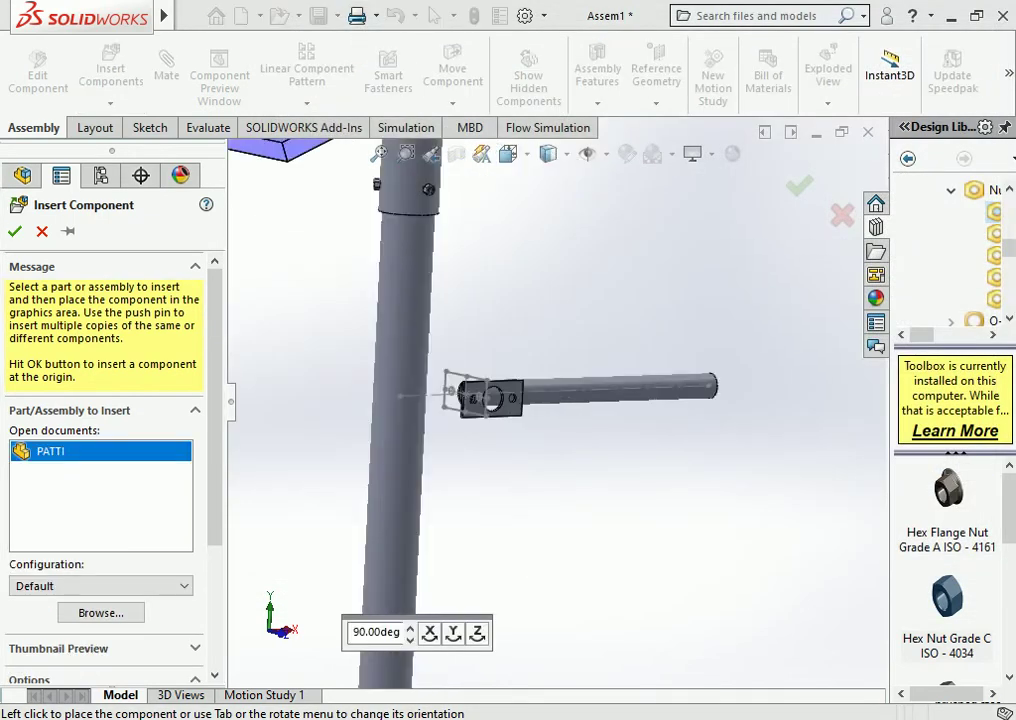
pyautogui.scroll(-3, 463, 405)
pyautogui.click(565, 265)
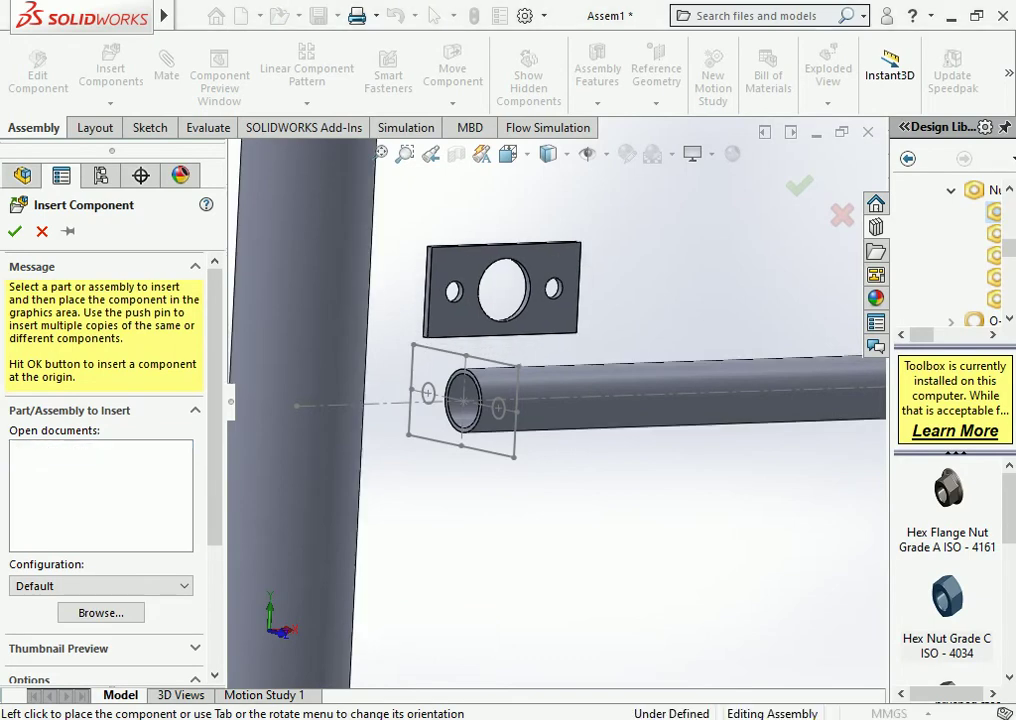
pyautogui.moveTo(565, 265); pyautogui.dragTo(564, 262, button='right')
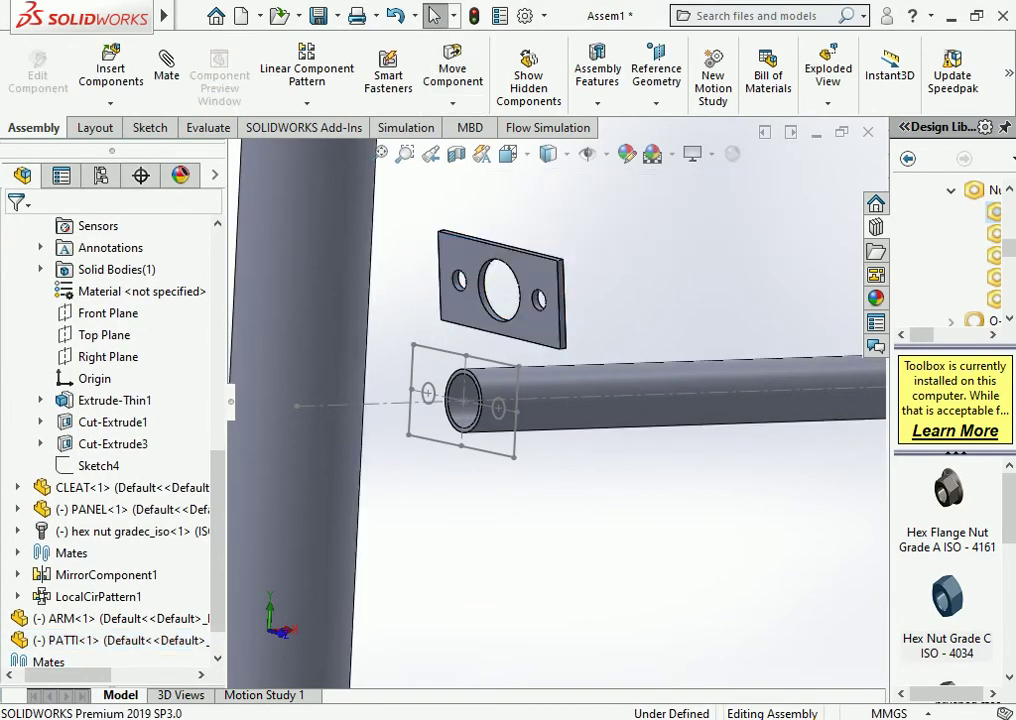
# Add two coincident mates between PATTI plate edges and ARM sketch lines
pyautogui.click(166, 62)
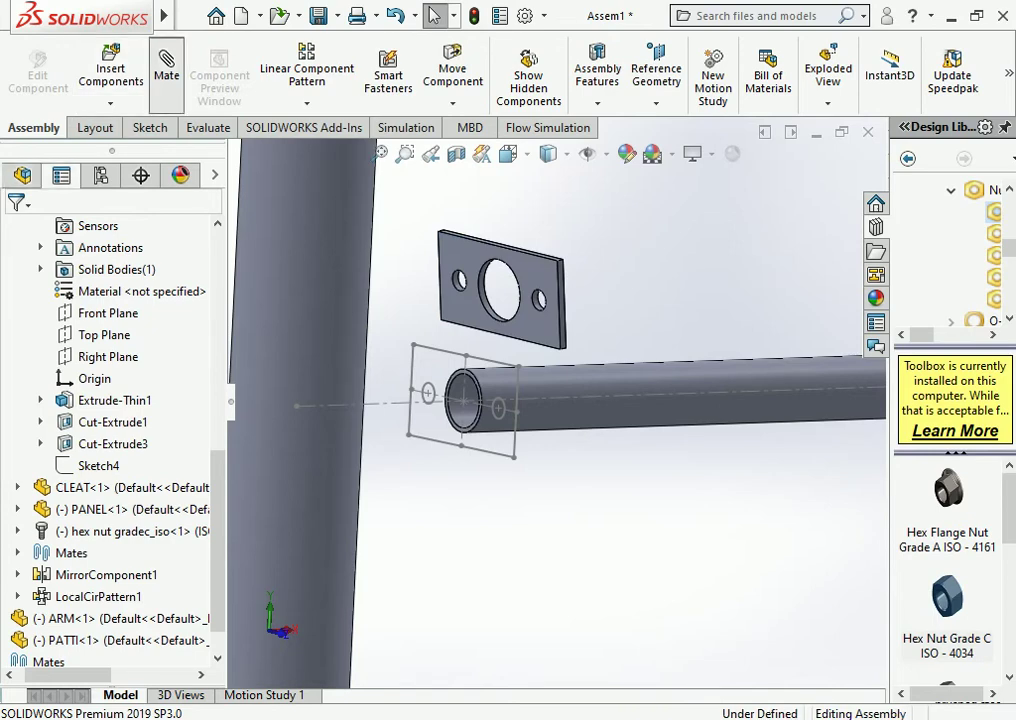
pyautogui.click(465, 355)
pyautogui.moveTo(465, 355)
pyautogui.mouseDown(button='middle')
pyautogui.moveTo(542, 368)
pyautogui.moveTo(500, 360)
pyautogui.mouseUp(button='middle')
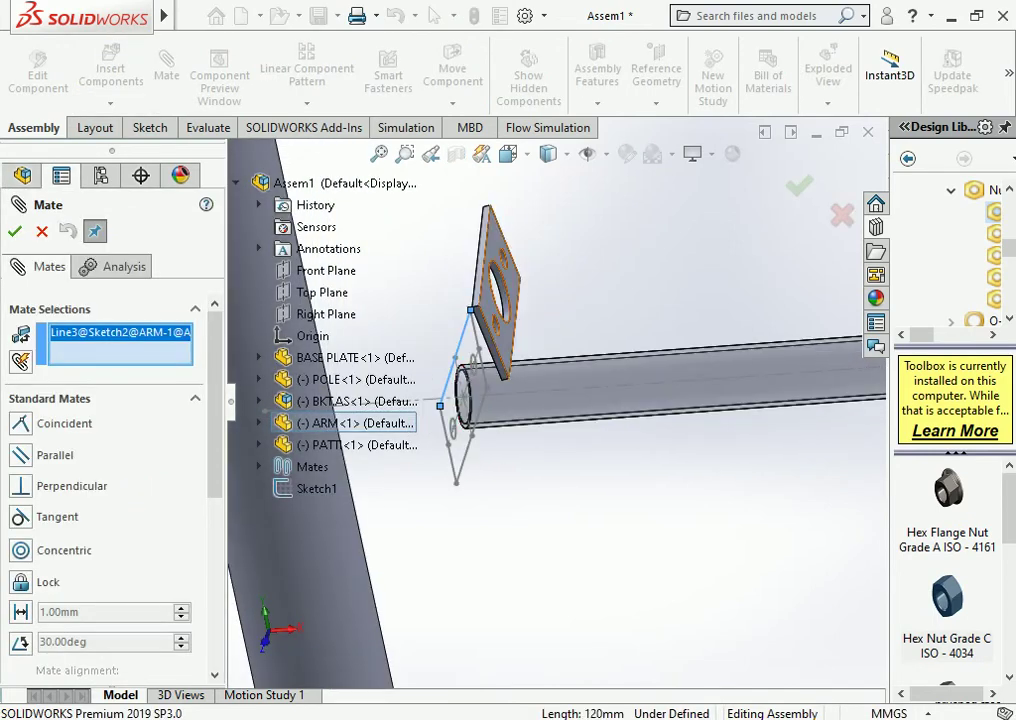
pyautogui.click(488, 250)
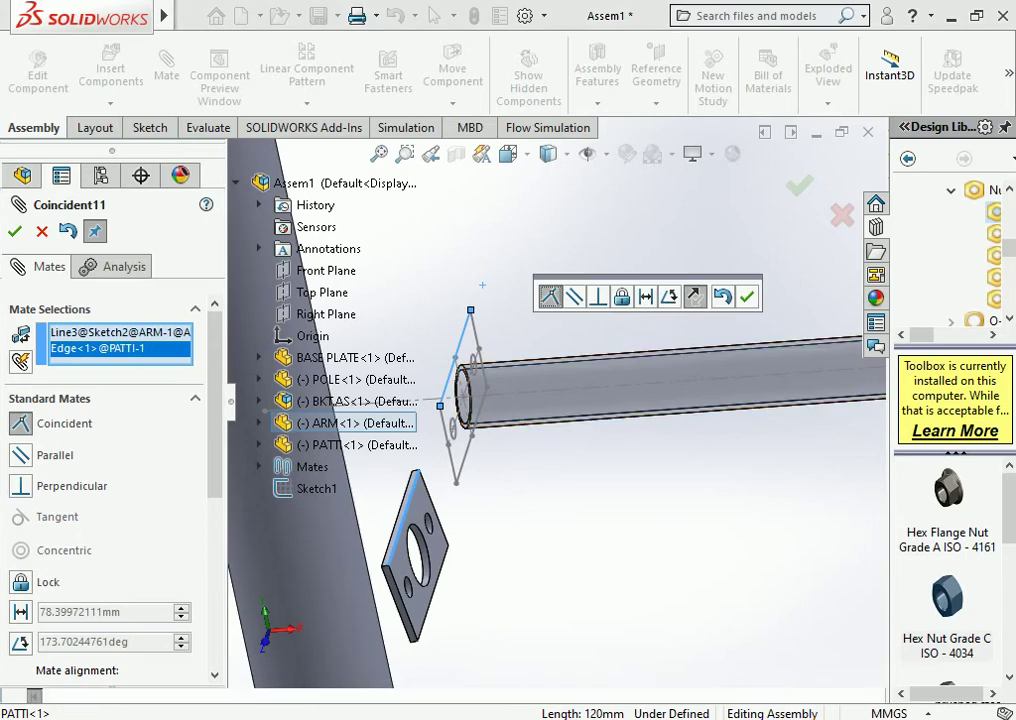
pyautogui.press('Return')
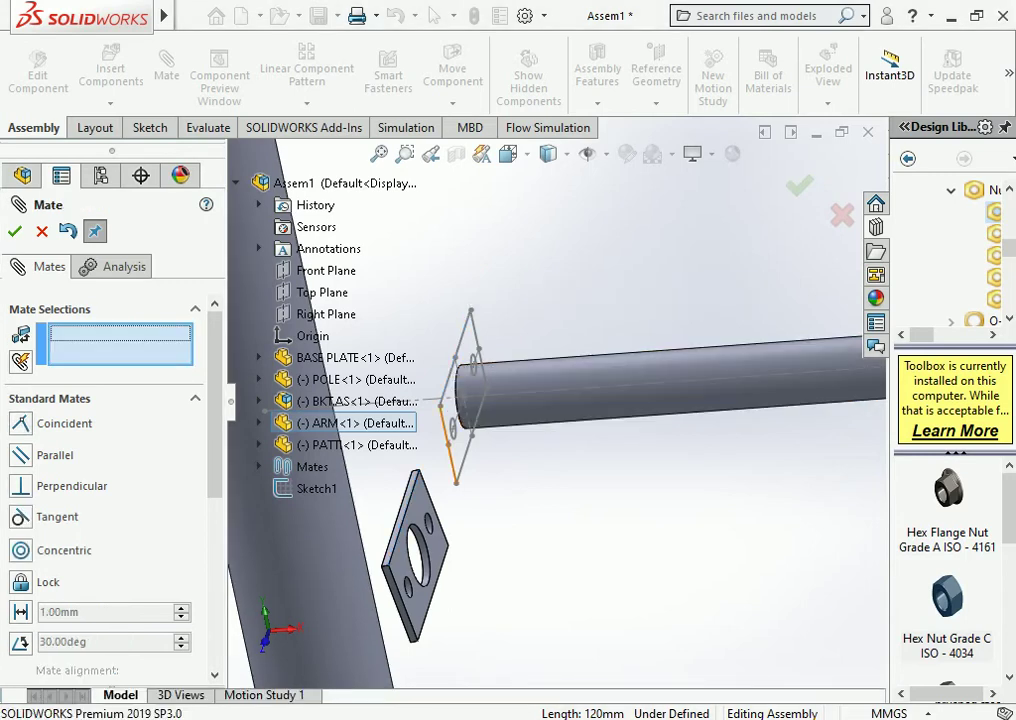
pyautogui.click(448, 442)
pyautogui.click(398, 600)
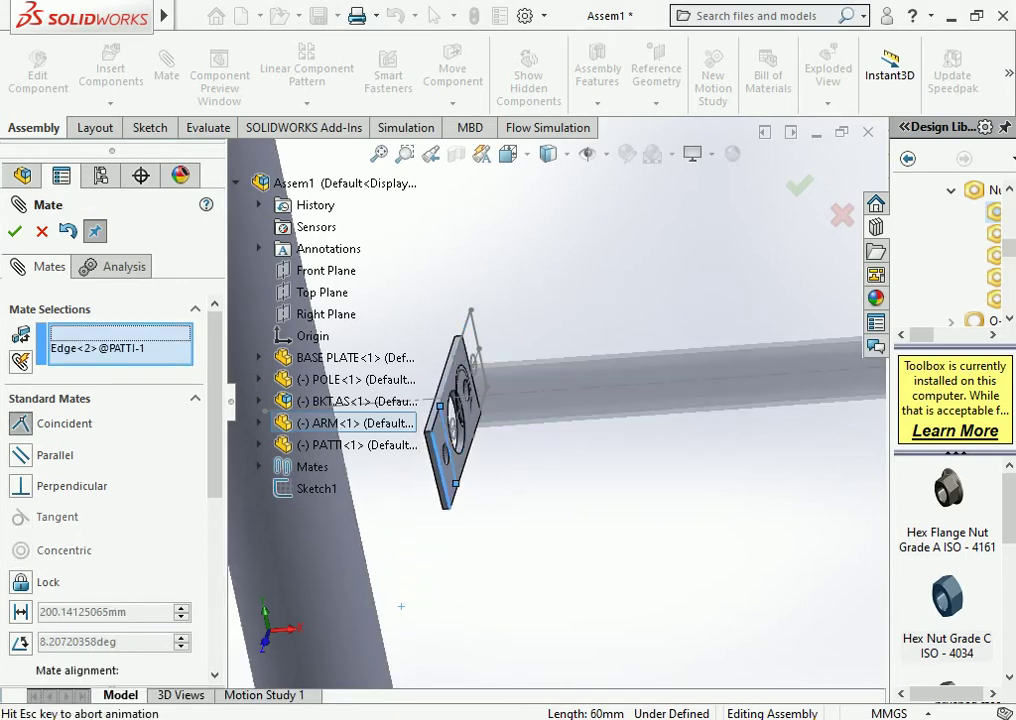
pyautogui.press('Return')
# Undo the last mate and mate the plate's top edge parallel to the ARM sketch line instead
pyautogui.moveTo(460, 470)
pyautogui.mouseDown(button='middle')
pyautogui.moveTo(520, 430)
pyautogui.moveTo(560, 420)
pyautogui.mouseUp(button='middle')
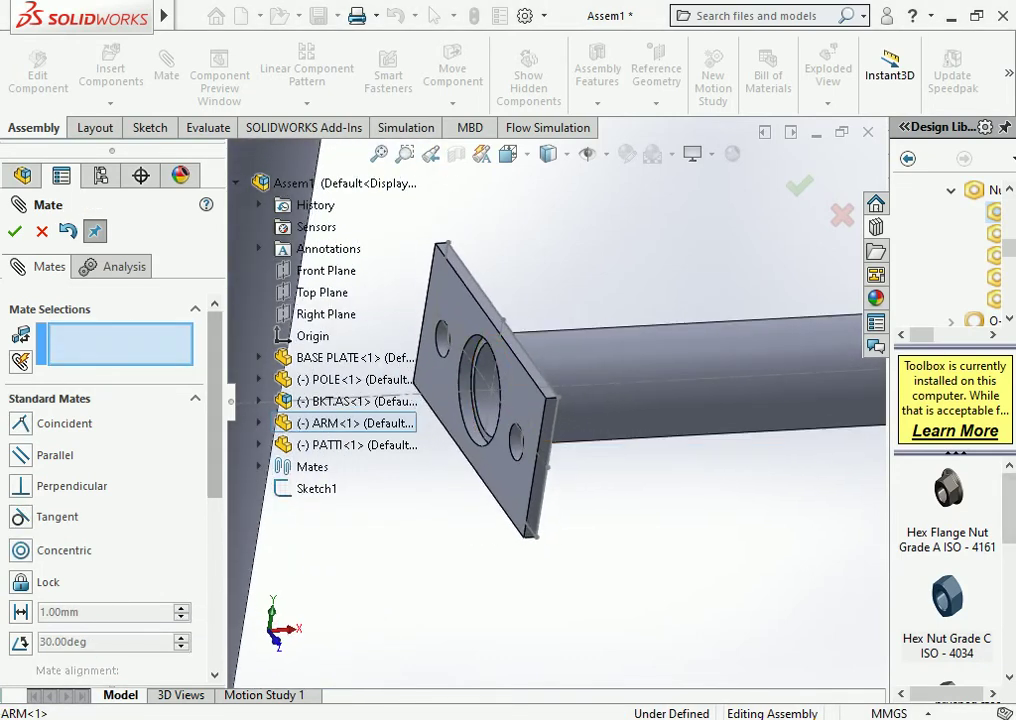
pyautogui.hotkey('ctrl', 'z')
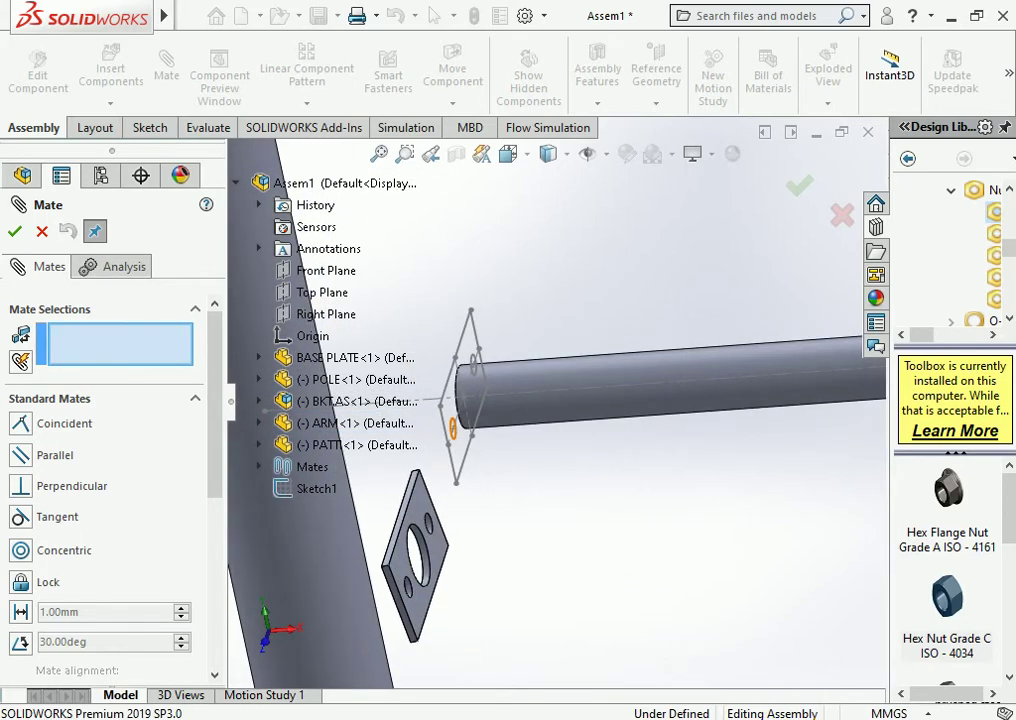
pyautogui.moveTo(453, 428); pyautogui.dragTo(480, 490, button='middle')
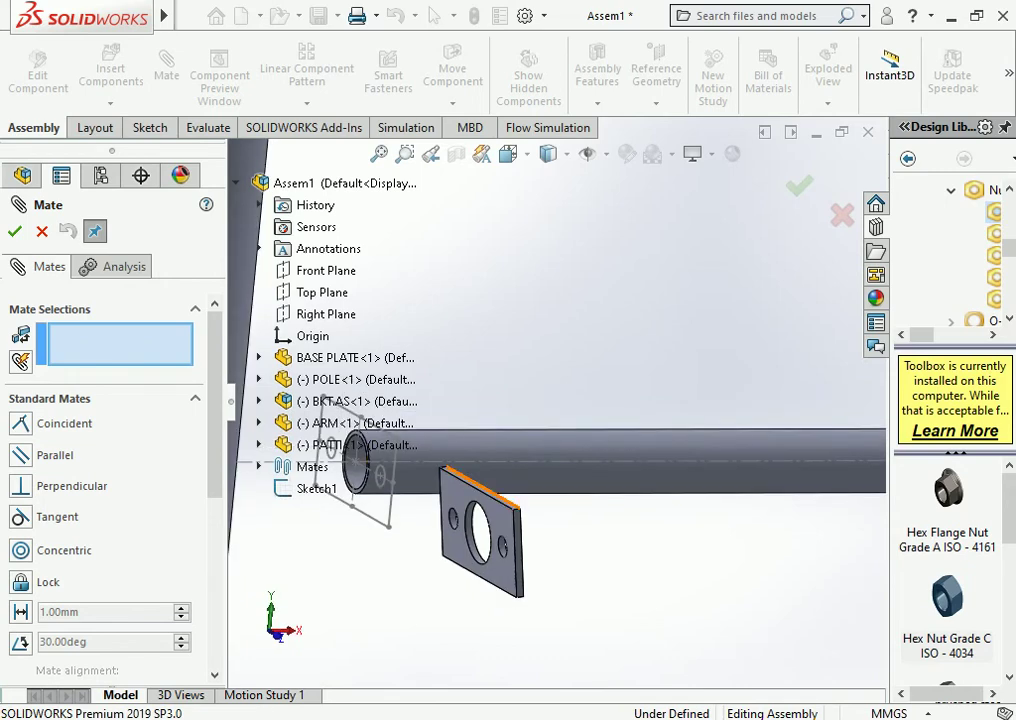
pyautogui.click(480, 488)
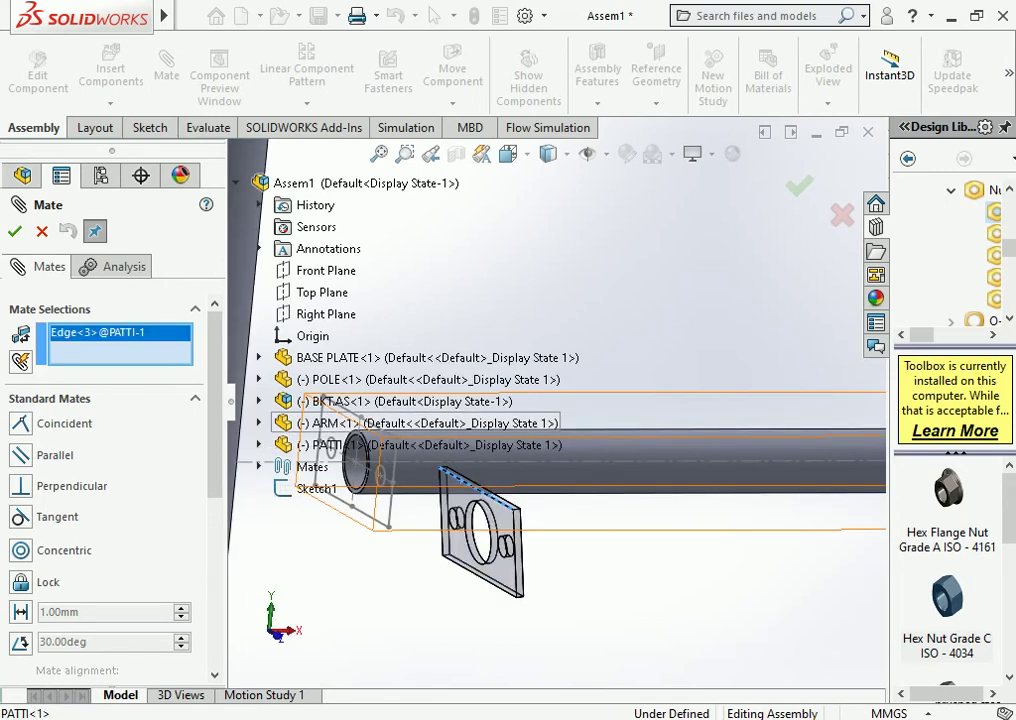
pyautogui.scroll(3, 555, 410)
pyautogui.click(440, 411)
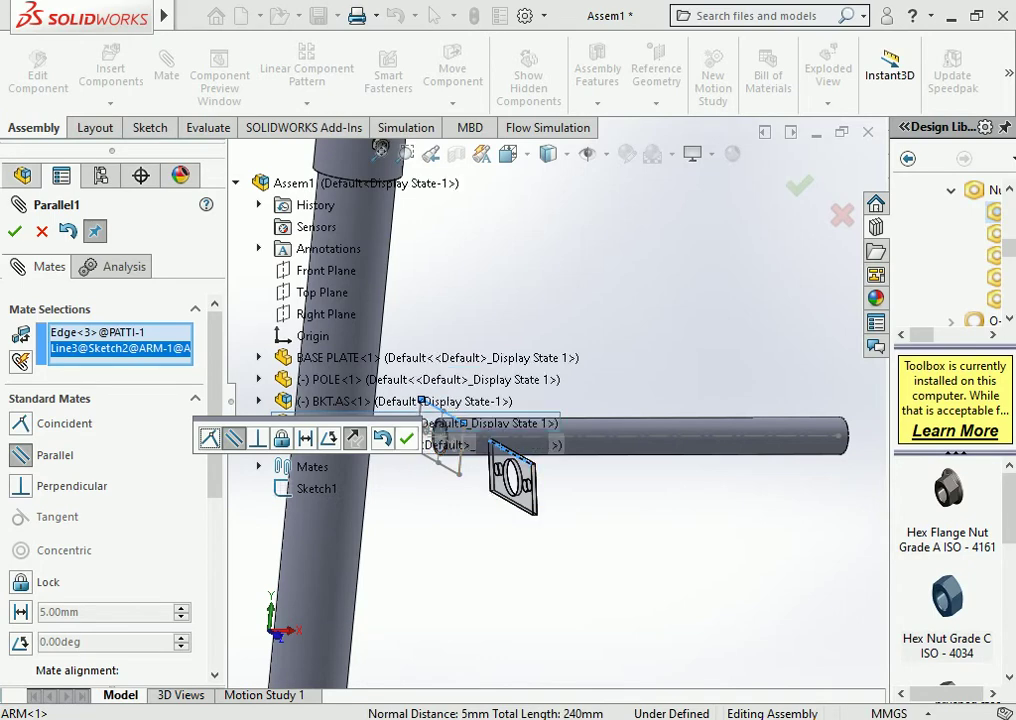
pyautogui.click(406, 437)
pyautogui.press('Escape')
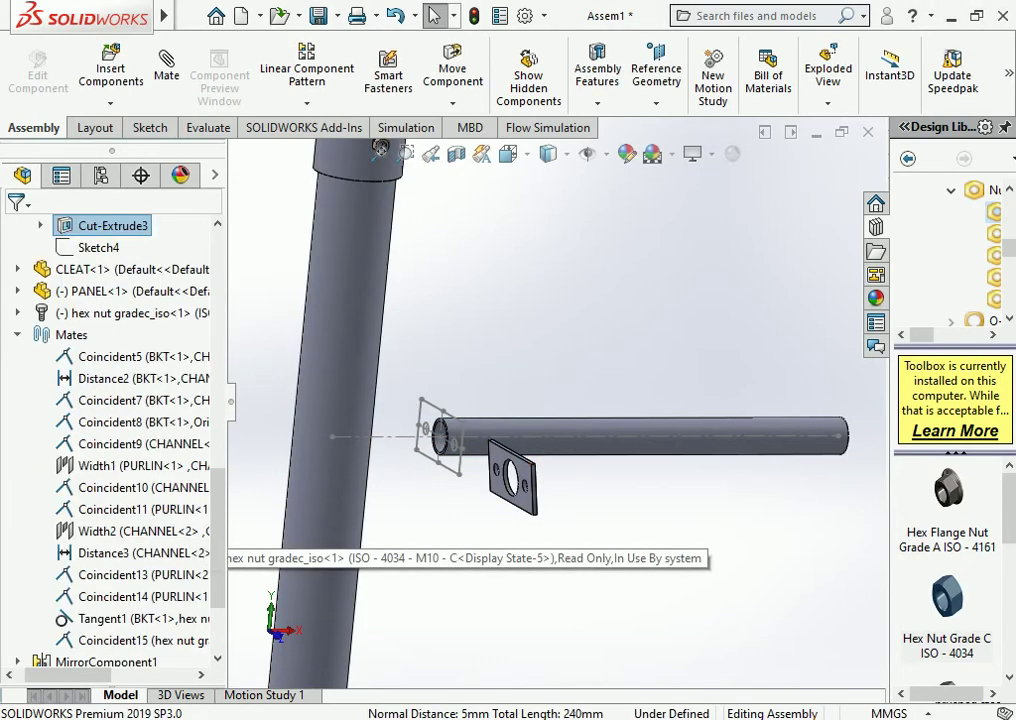
# Inspect the Coincident15 and Tangent1 mates in the Mates folder
pyautogui.click(17, 509)
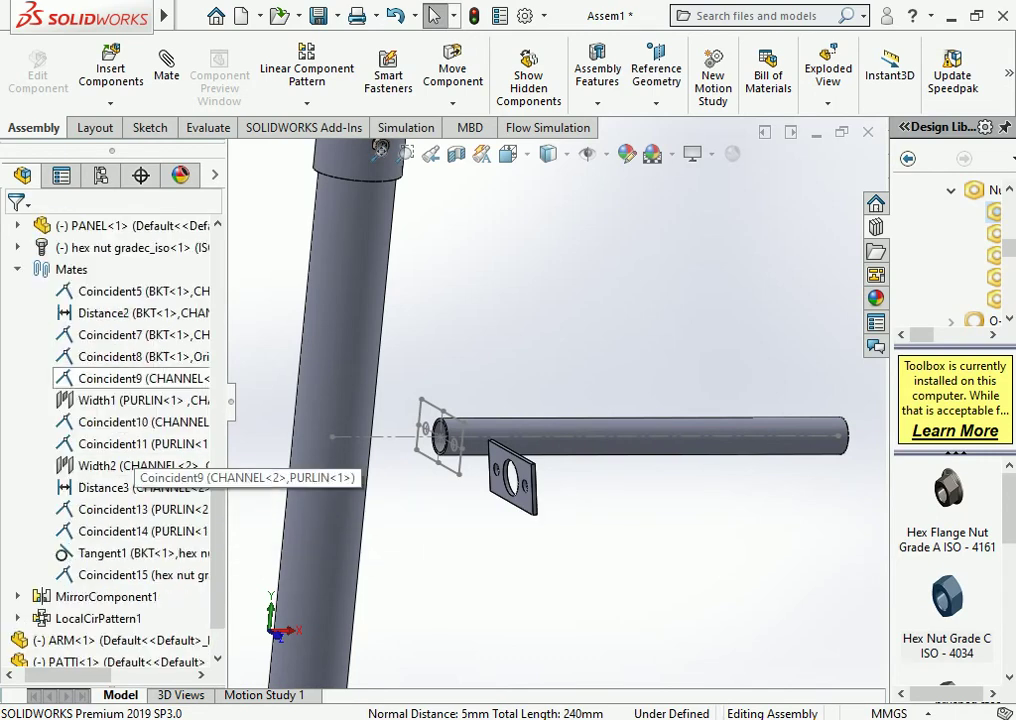
pyautogui.scroll(-2, 130, 455)
pyautogui.click(110, 509)
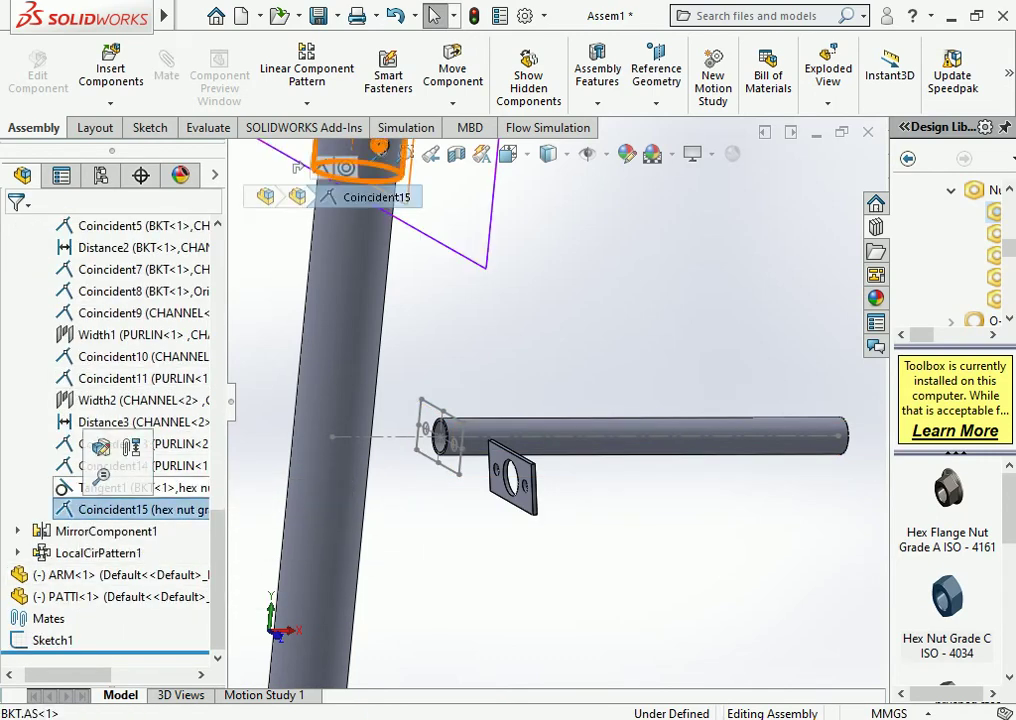
pyautogui.click(110, 487)
pyautogui.scroll(-3, 485, 445)
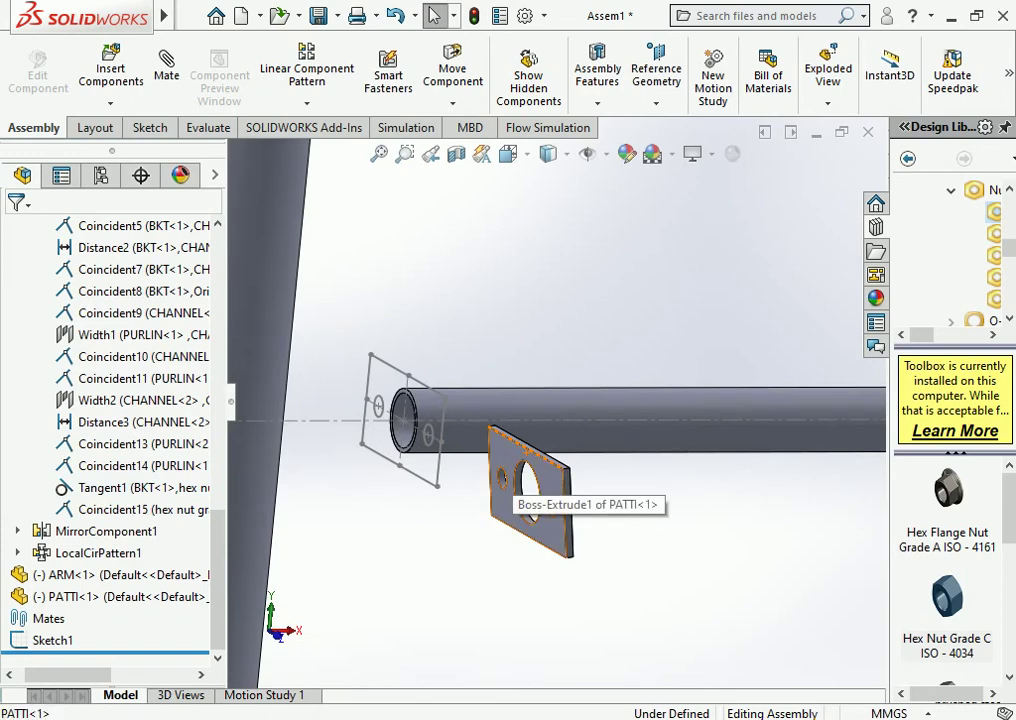
# Mate the PATTI face coincident with ARM Line3, then Ctrl-drag a copy of the plate to the right
pyautogui.click(508, 447)
pyautogui.click(166, 65)
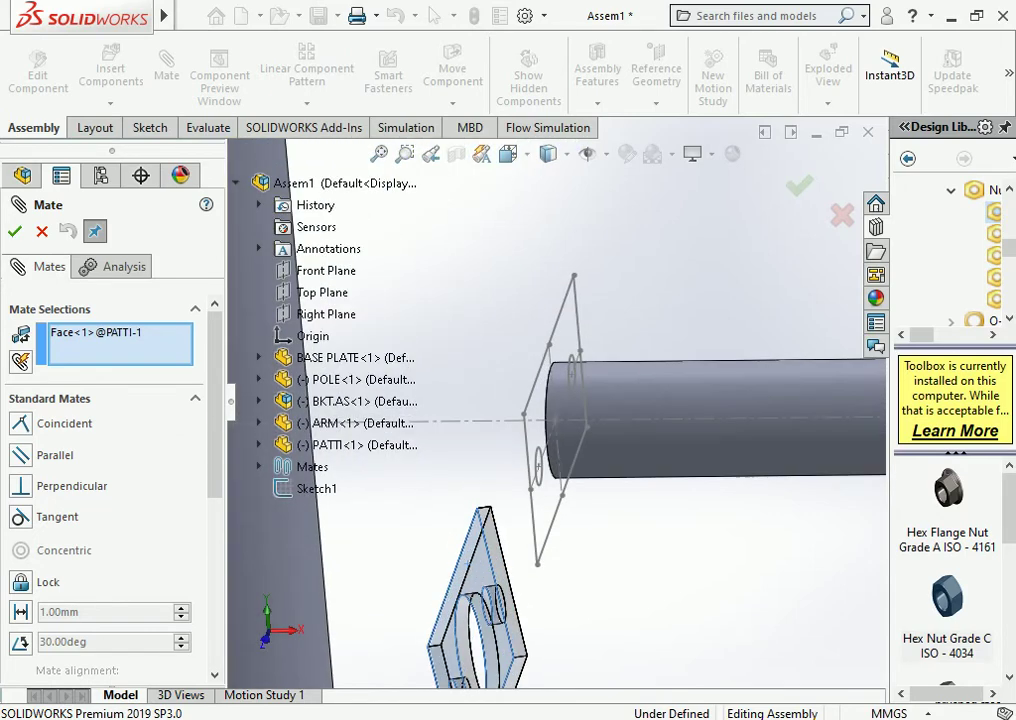
pyautogui.click(548, 345)
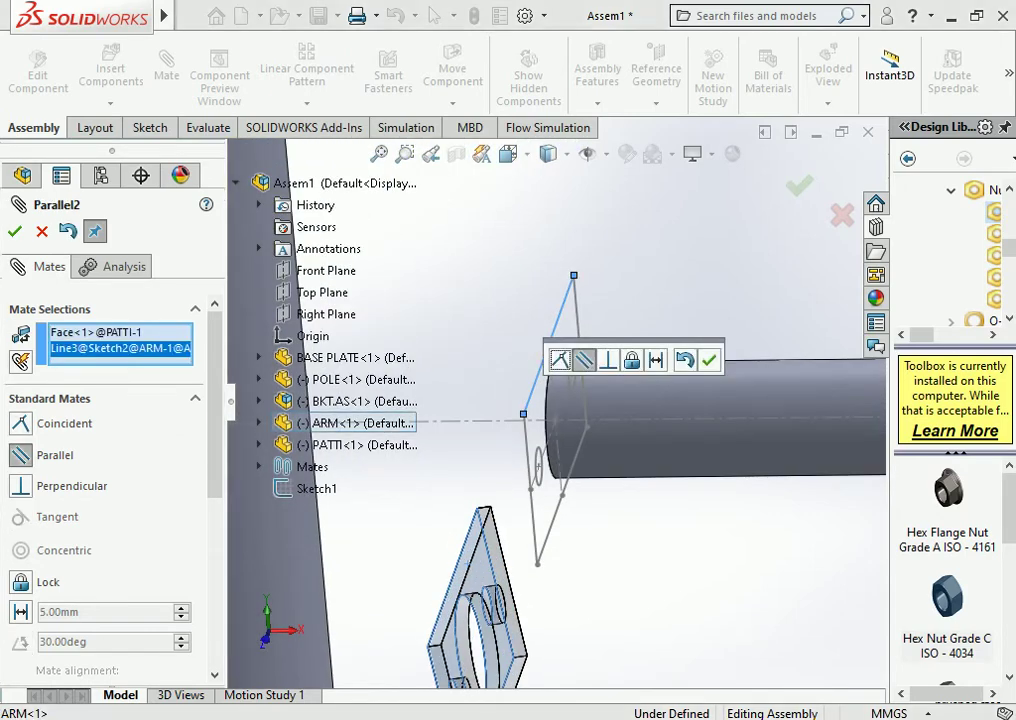
pyautogui.click(560, 360)
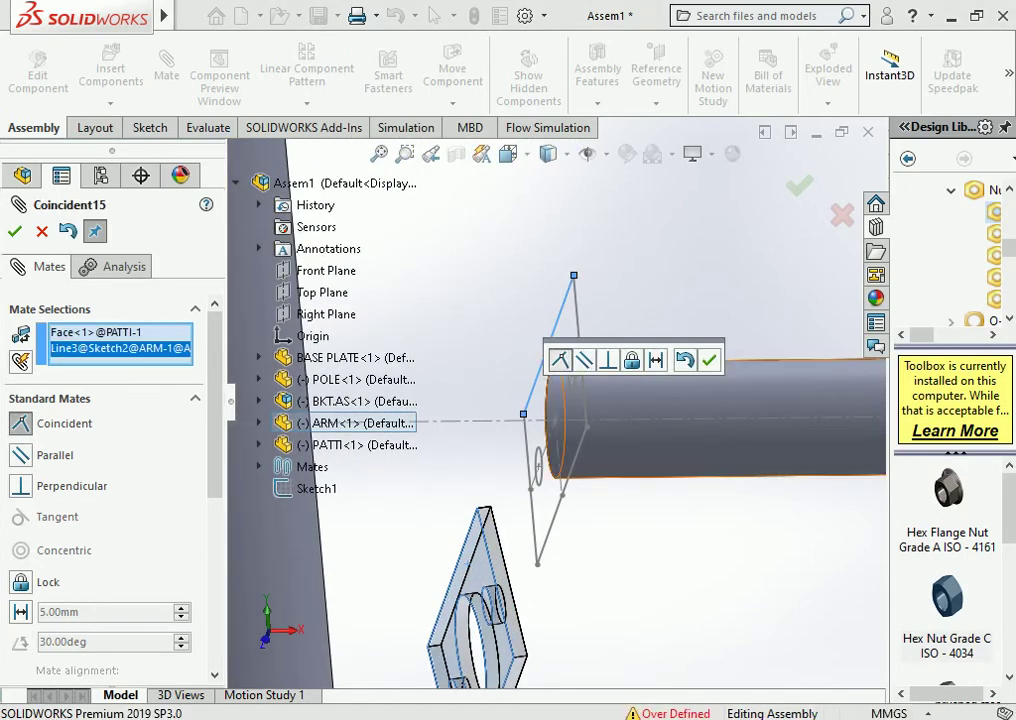
pyautogui.press('Return')
pyautogui.press('Return')
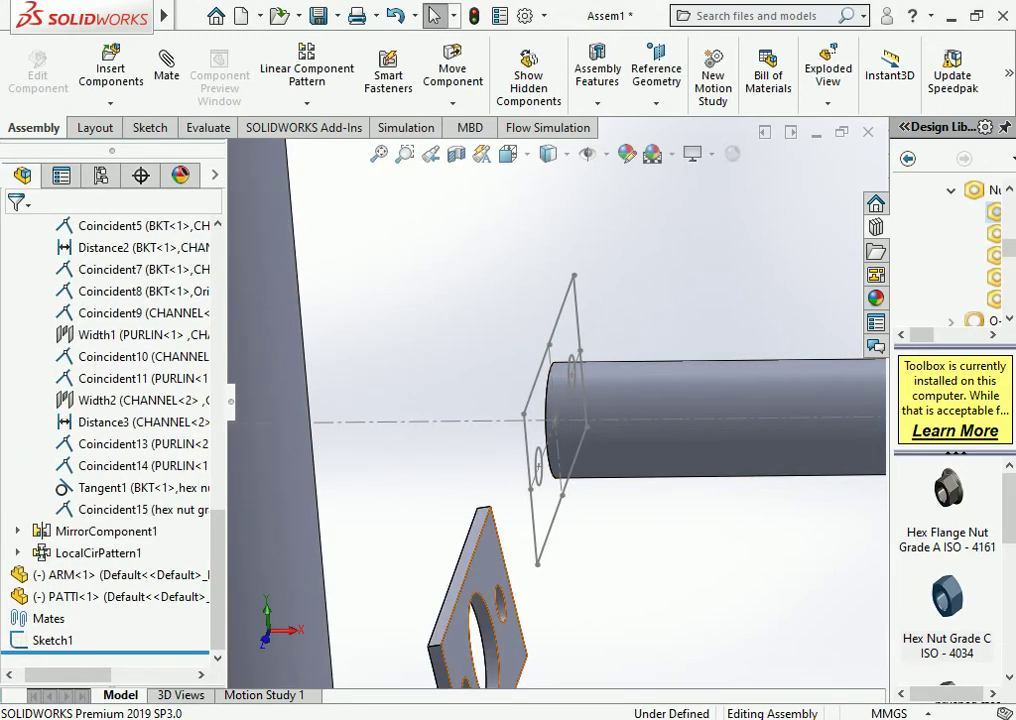
pyautogui.keyDown('ctrl'); pyautogui.moveTo(500, 625); pyautogui.dragTo(710, 600); pyautogui.keyUp('ctrl')
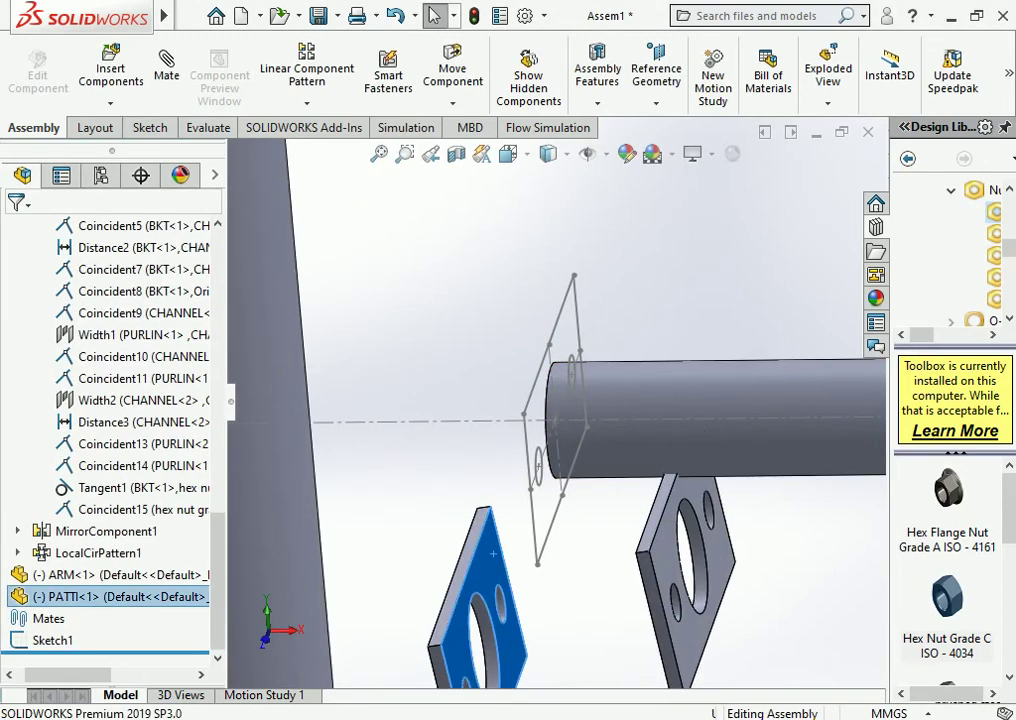
# Delete the original PATTI plate and mate the copy's face coincident with an ARM sketch line
pyautogui.press('Delete')
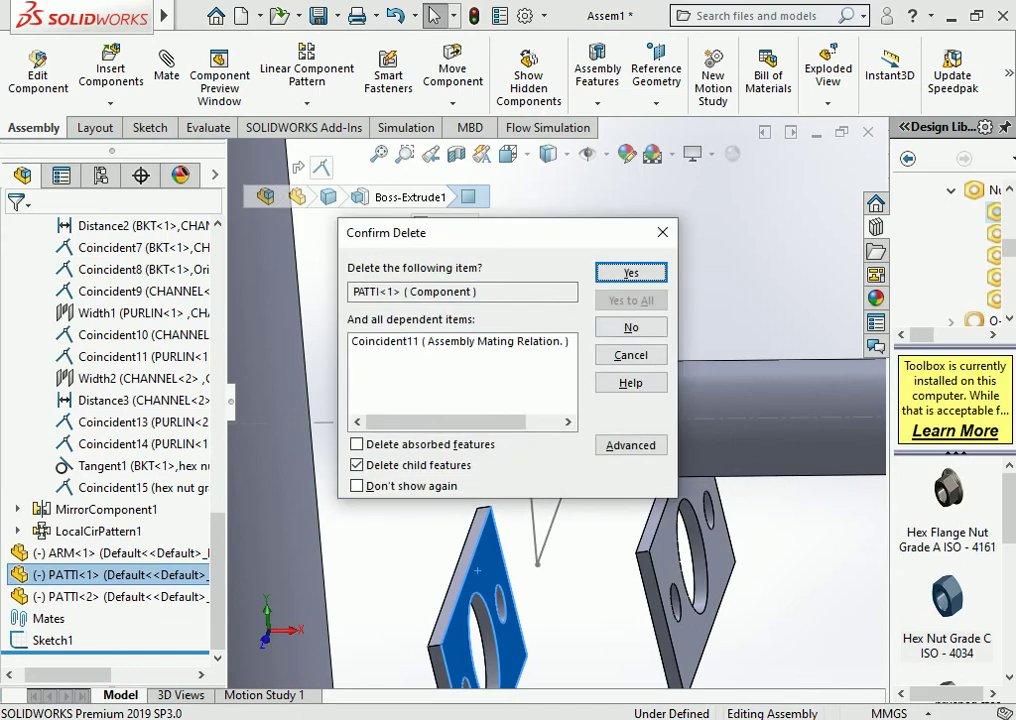
pyautogui.press('Return')
pyautogui.click(563, 305)
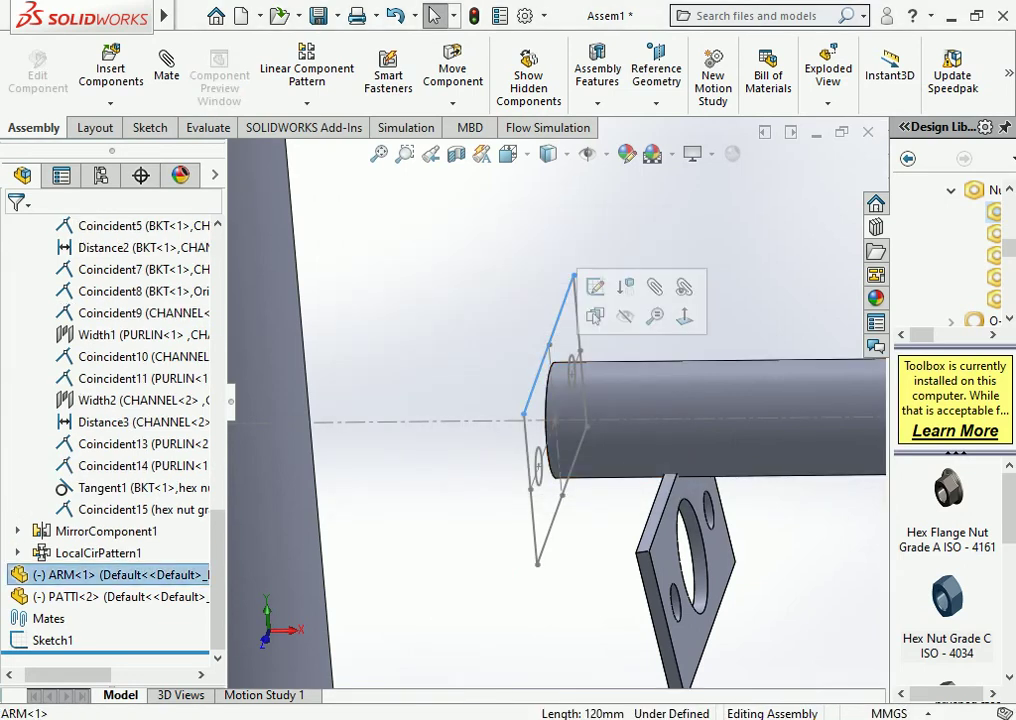
pyautogui.click(166, 62)
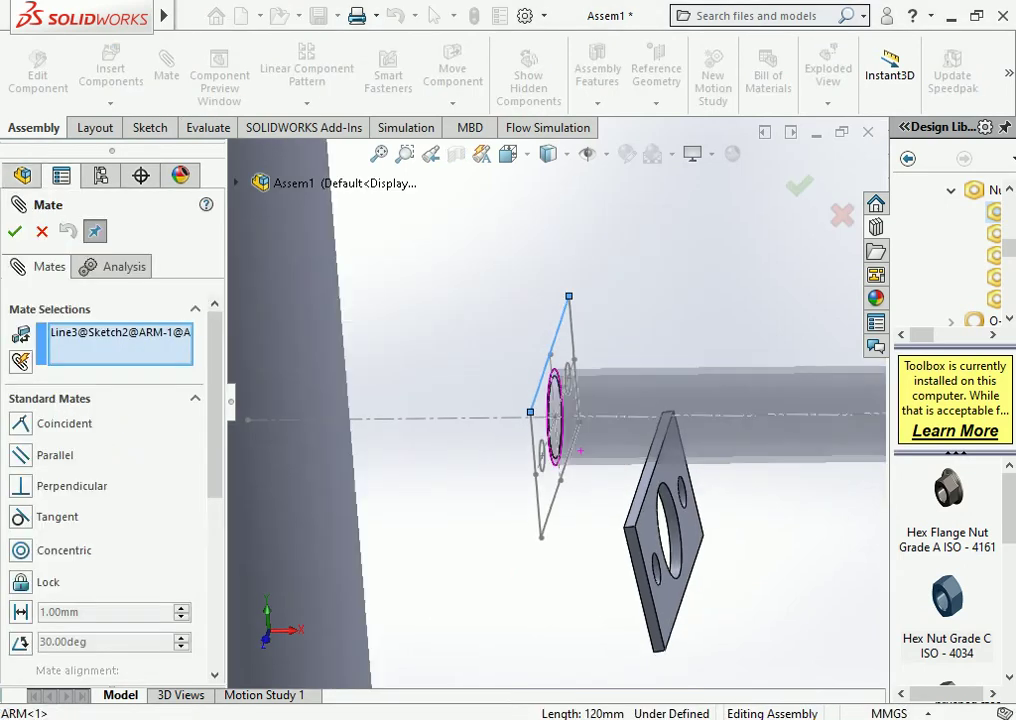
pyautogui.moveTo(500, 400); pyautogui.dragTo(560, 400, button='middle')
pyautogui.click(605, 430)
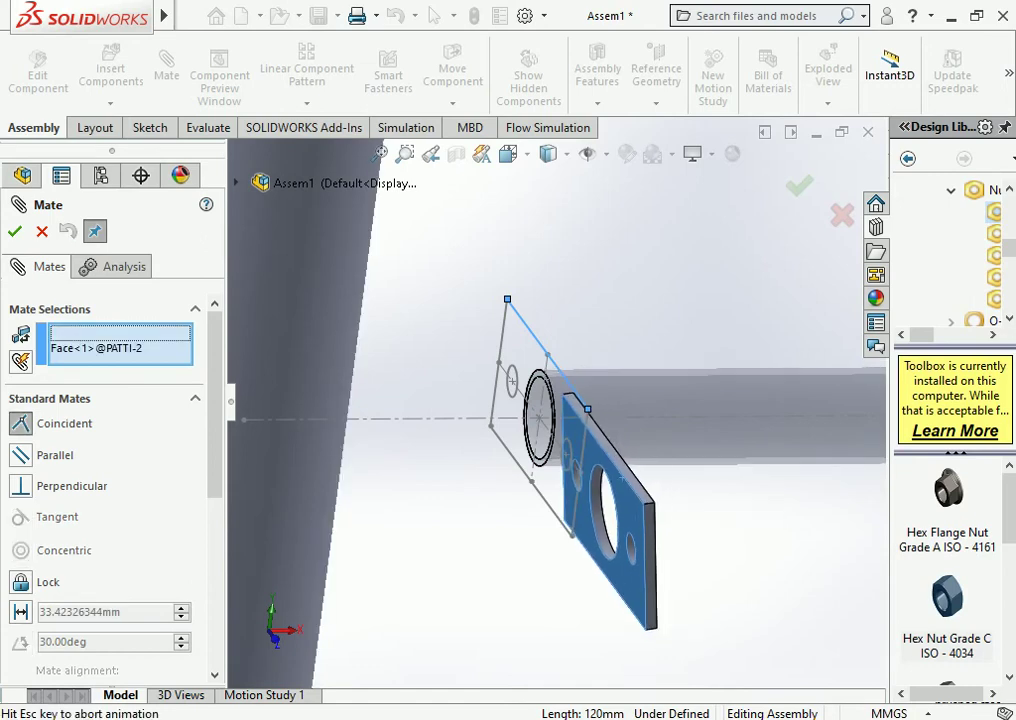
pyautogui.click(817, 508)
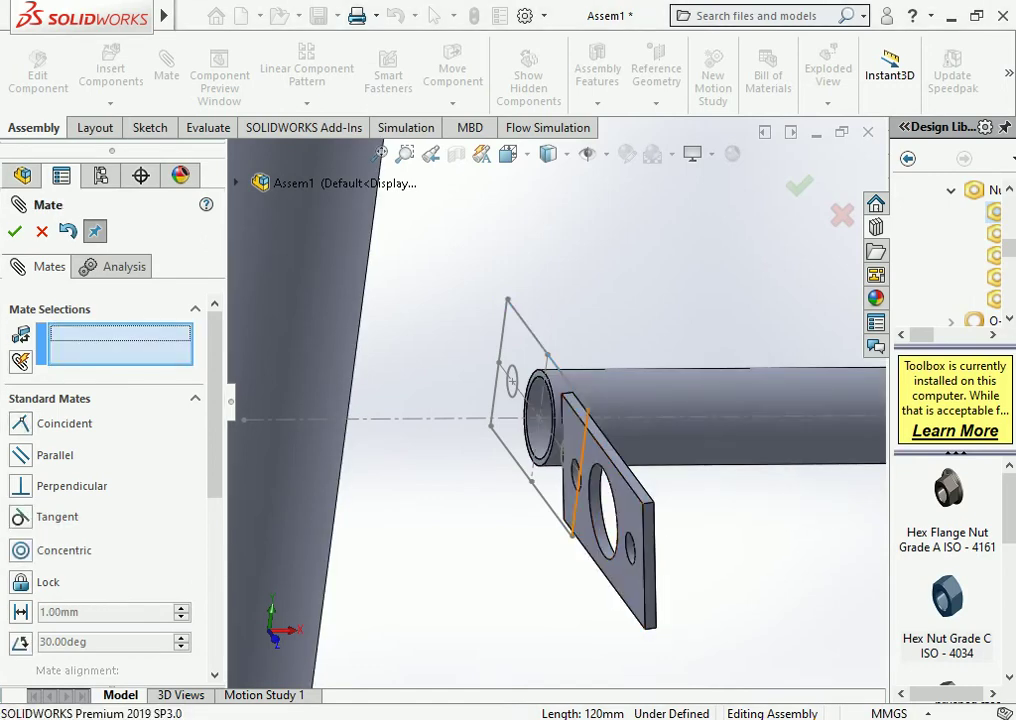
# Add coincident mates aligning the plate's narrow end face and an edge with ARM sketch lines
pyautogui.click(579, 470)
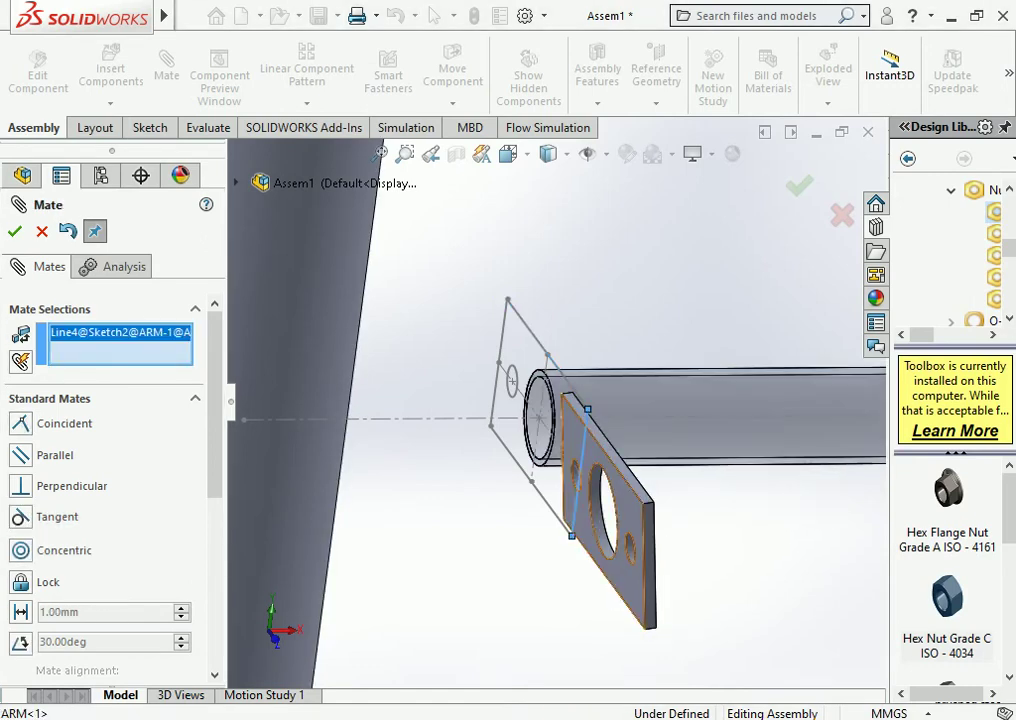
pyautogui.click(645, 585)
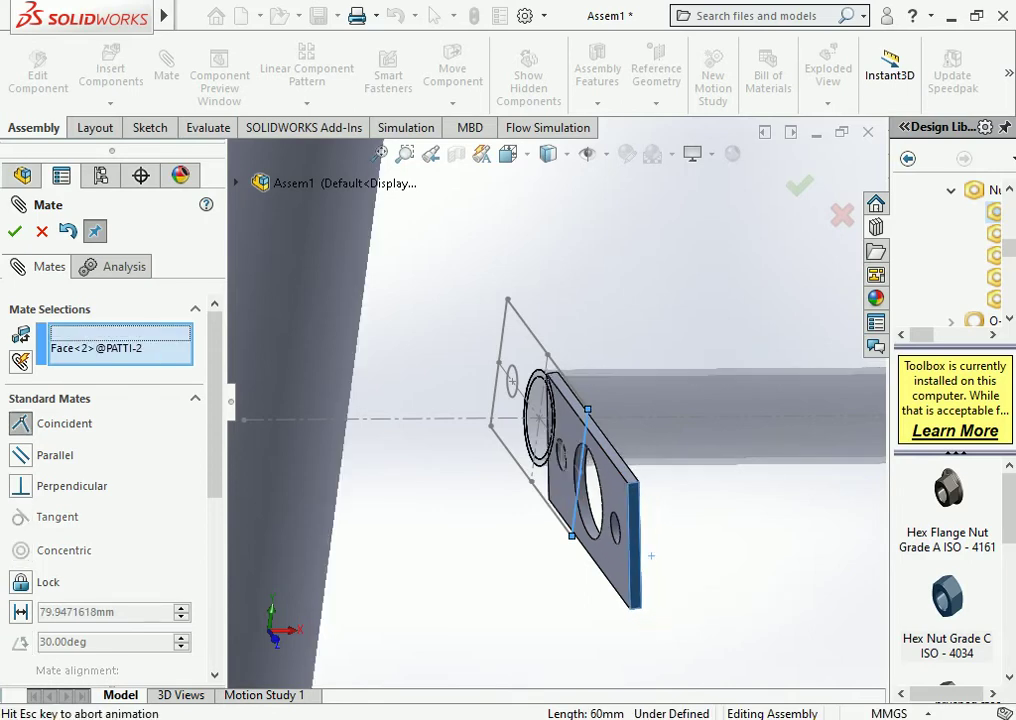
pyautogui.press('Return')
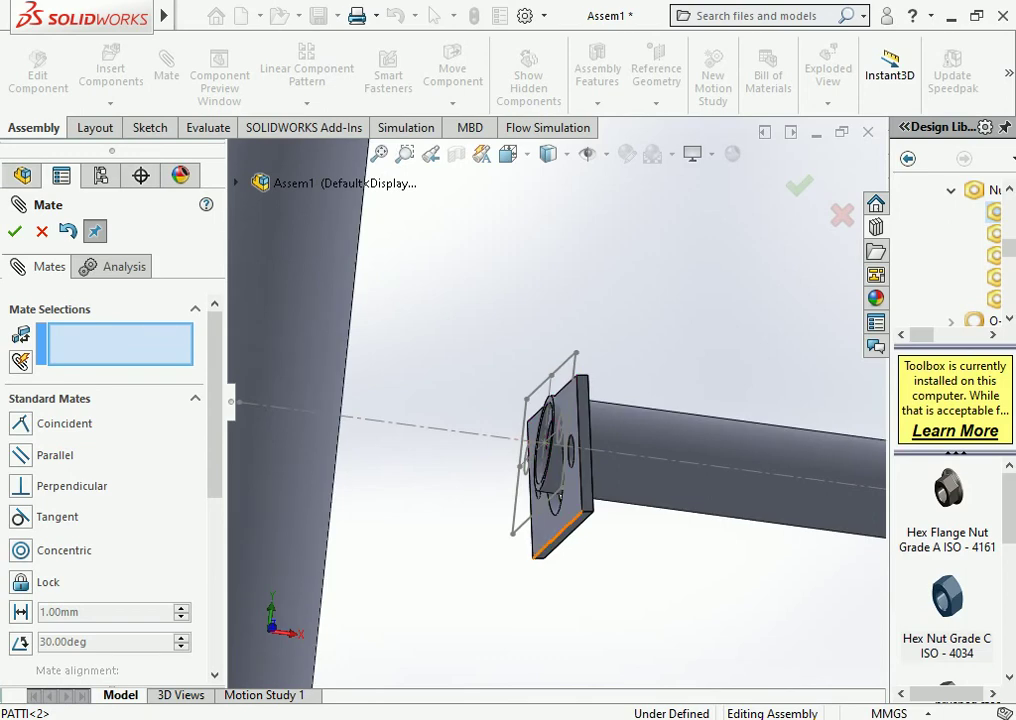
pyautogui.click(560, 534)
pyautogui.click(537, 511)
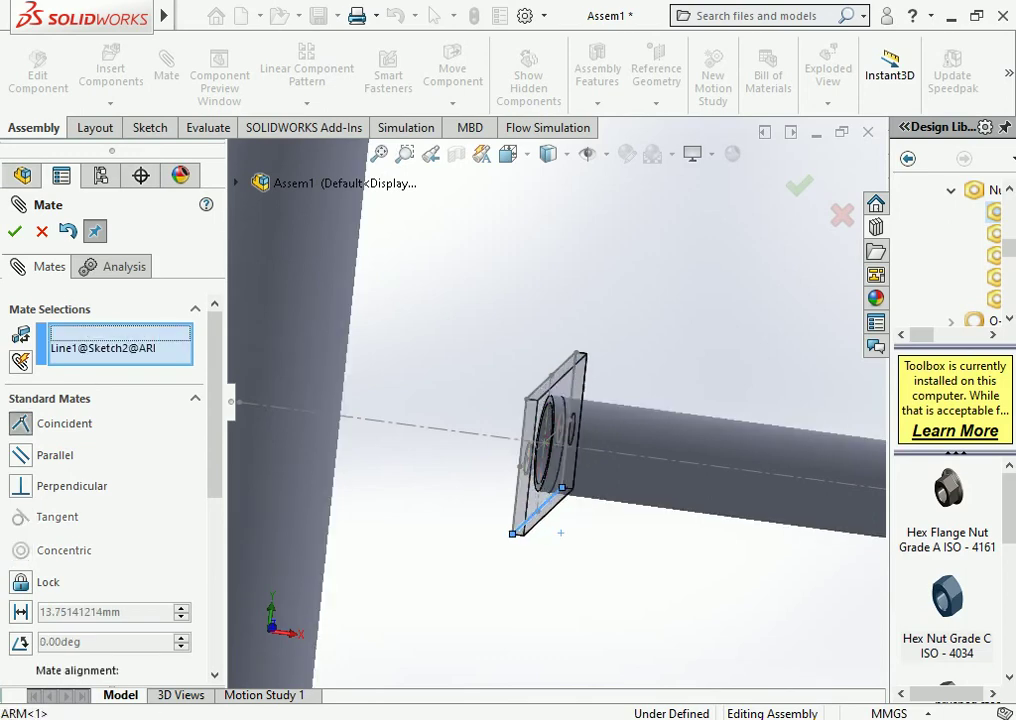
pyautogui.press('Return')
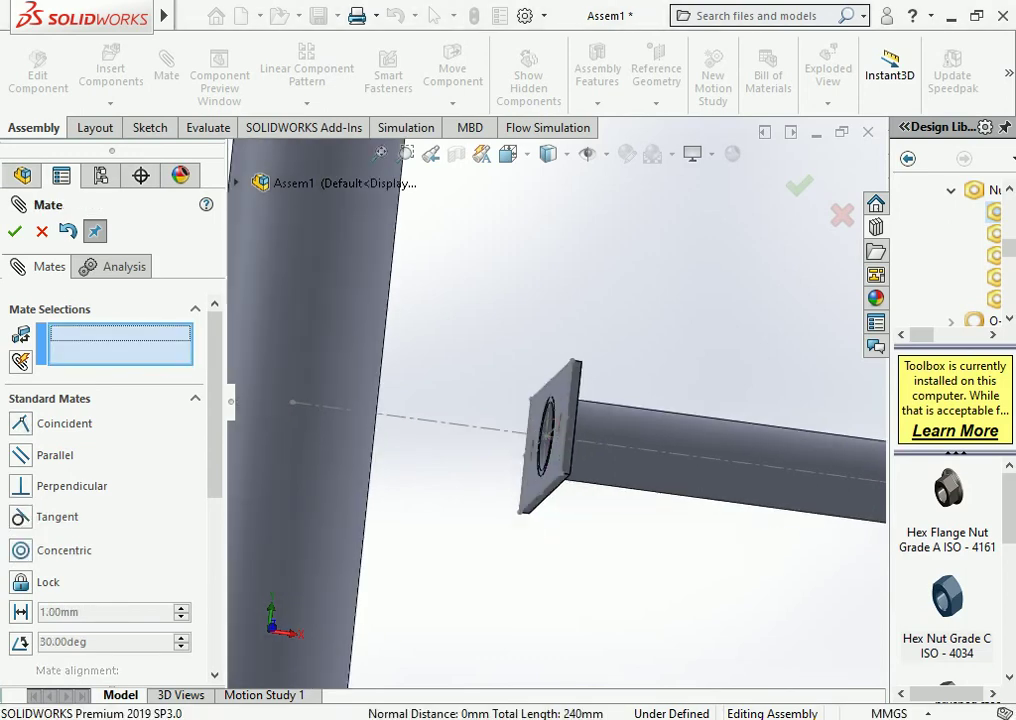
# Mate the plate face tangent to the pole's outer round face
pyautogui.moveTo(560, 400); pyautogui.dragTo(660, 360, button='middle')
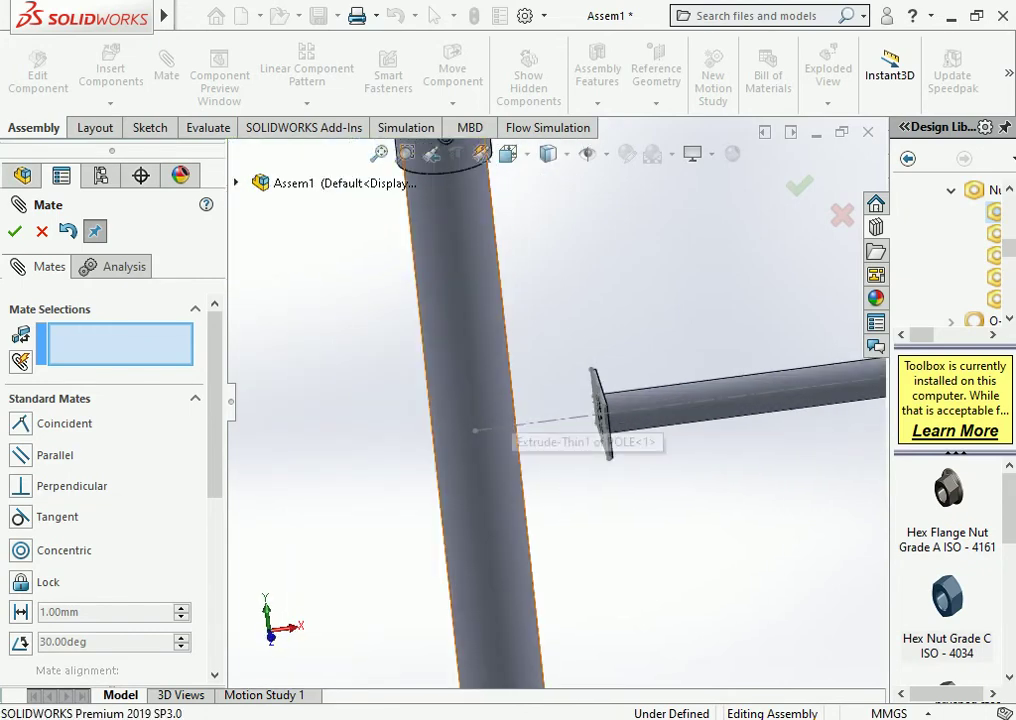
pyautogui.click(495, 428)
pyautogui.moveTo(495, 428); pyautogui.dragTo(560, 415, button='middle')
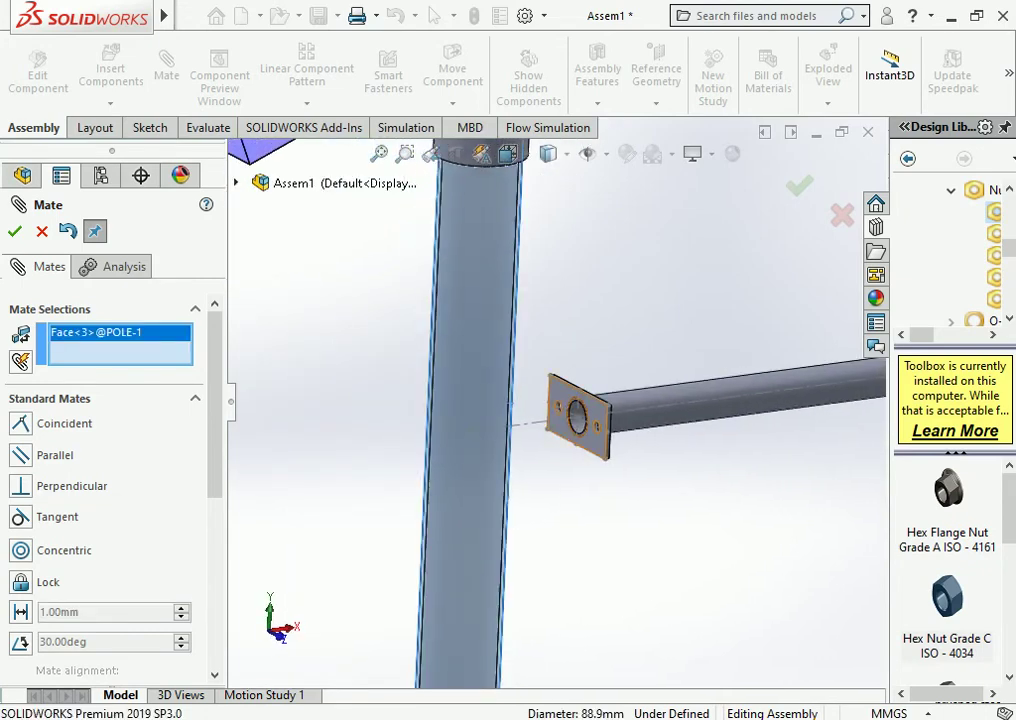
pyautogui.click(566, 393)
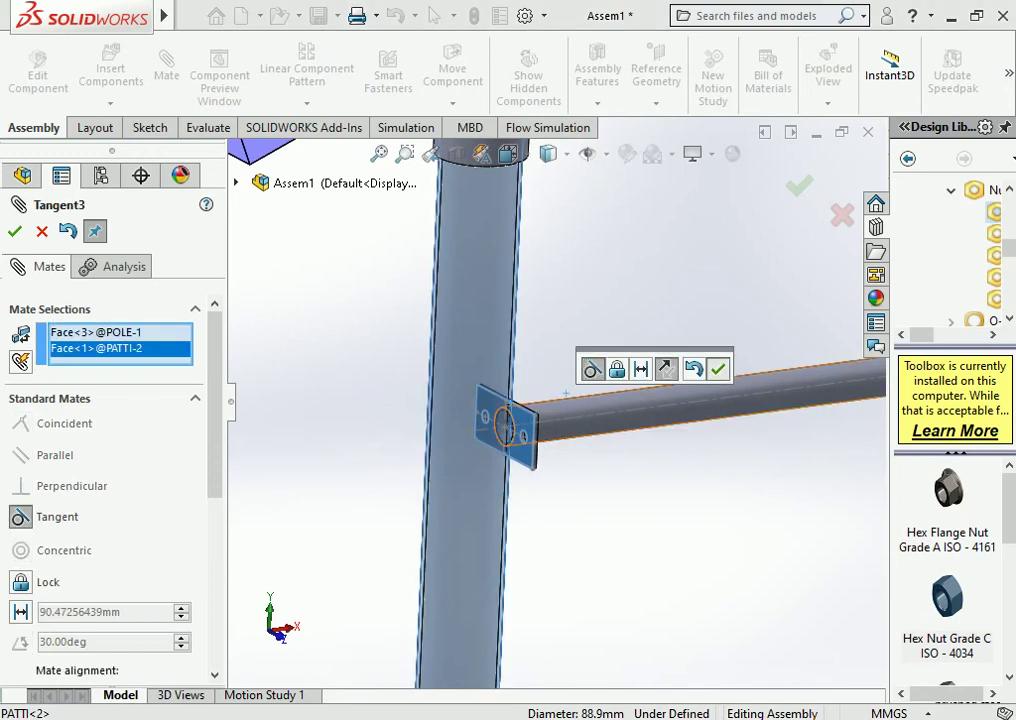
pyautogui.click(718, 369)
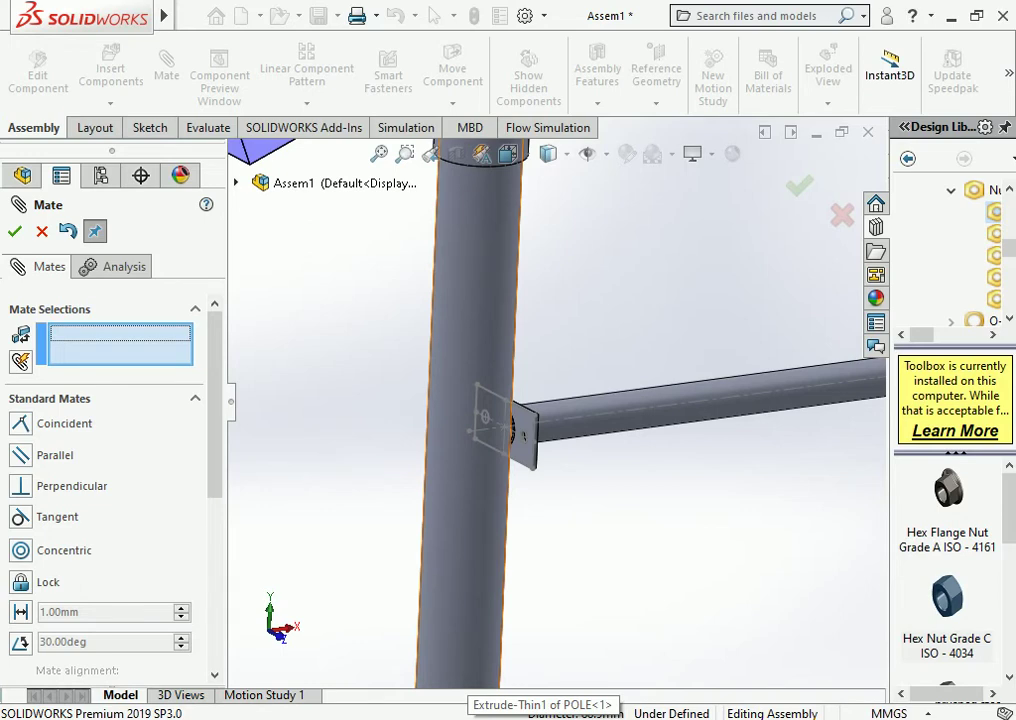
pyautogui.scroll(3, 551, 455)
pyautogui.scroll(2, 551, 455)
pyautogui.moveTo(551, 455)
pyautogui.mouseDown(button='middle')
pyautogui.moveTo(600, 430)
pyautogui.moveTo(603, 396)
pyautogui.moveTo(590, 370)
pyautogui.mouseUp(button='middle')
pyautogui.scroll(-5, 605, 455)
pyautogui.scroll(-3, 605, 455)
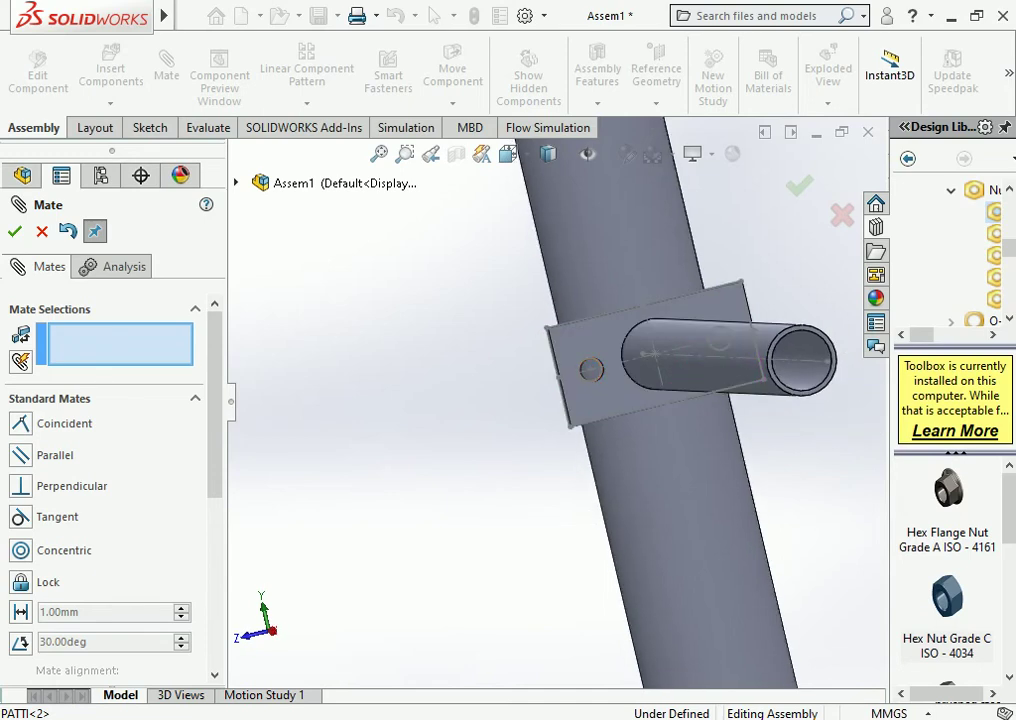
pyautogui.press('Escape')
pyautogui.scroll(3, 110, 440)
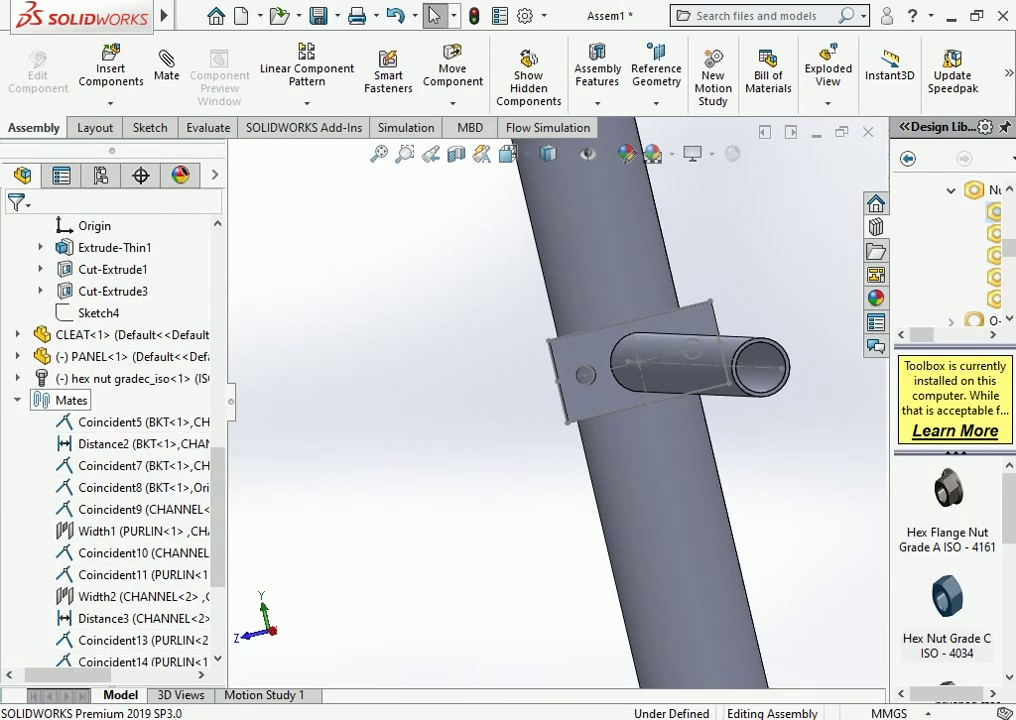
pyautogui.scroll(2, 110, 440)
pyautogui.scroll(4, 557, 404)
pyautogui.scroll(2, 557, 404)
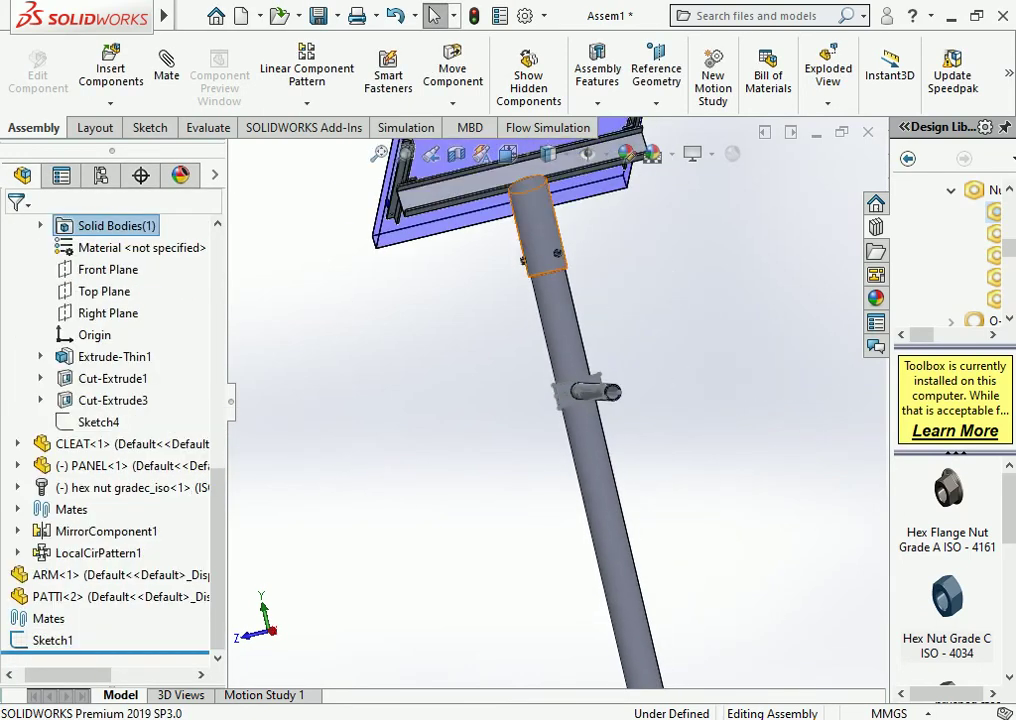
pyautogui.scroll(-3, 594, 380)
pyautogui.scroll(-3, 594, 380)
# Save the assembly under the name 6M SOLAR POLE, then edit Sketch1 of the PATTI plate
pyautogui.click(620, 385)
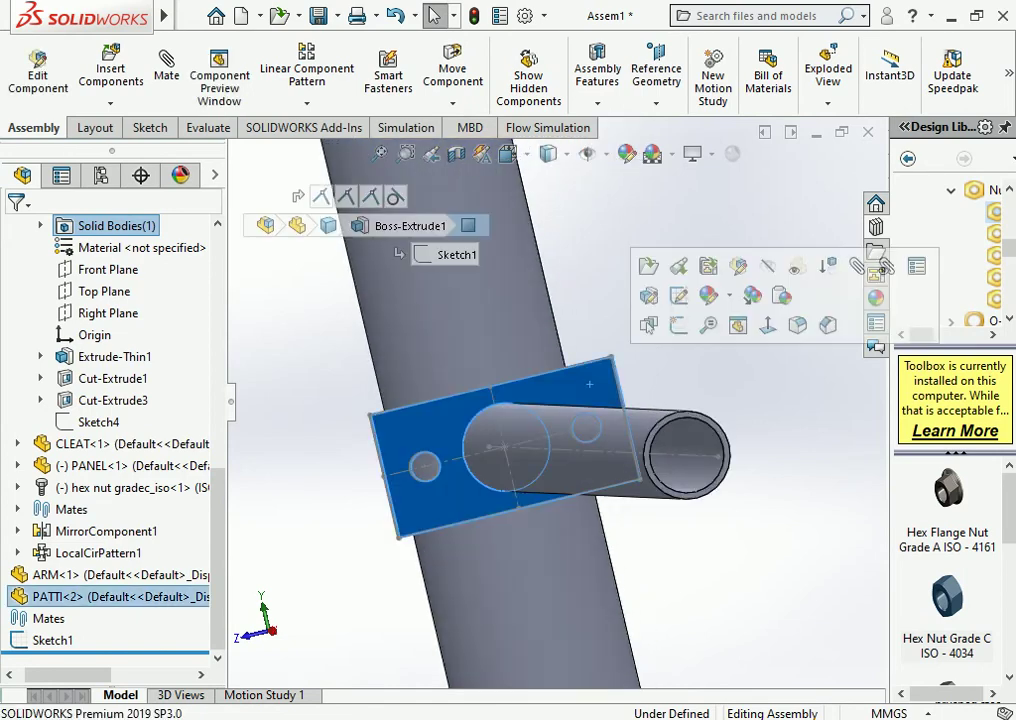
pyautogui.click(655, 325)
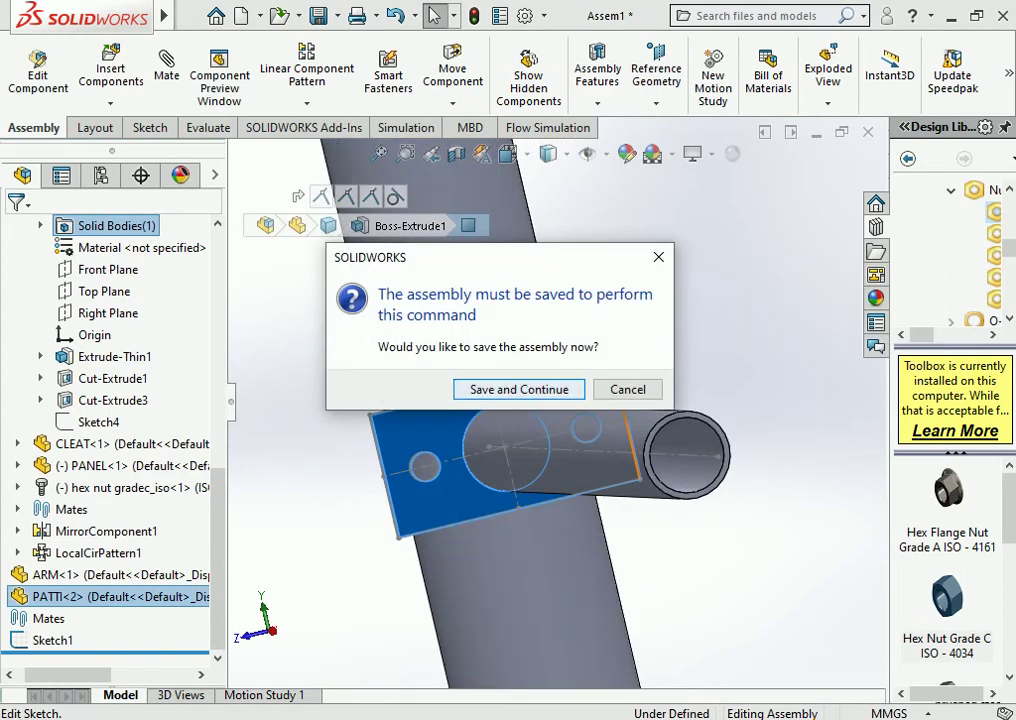
pyautogui.press('Return')
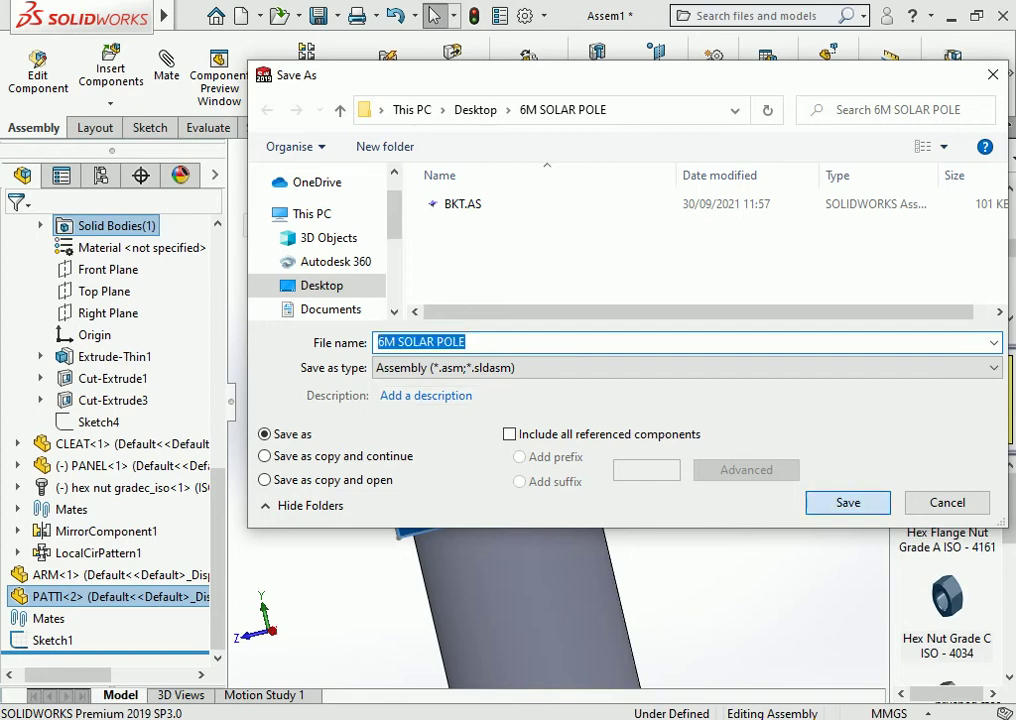
pyautogui.press('Return')
pyautogui.click(320, 196)
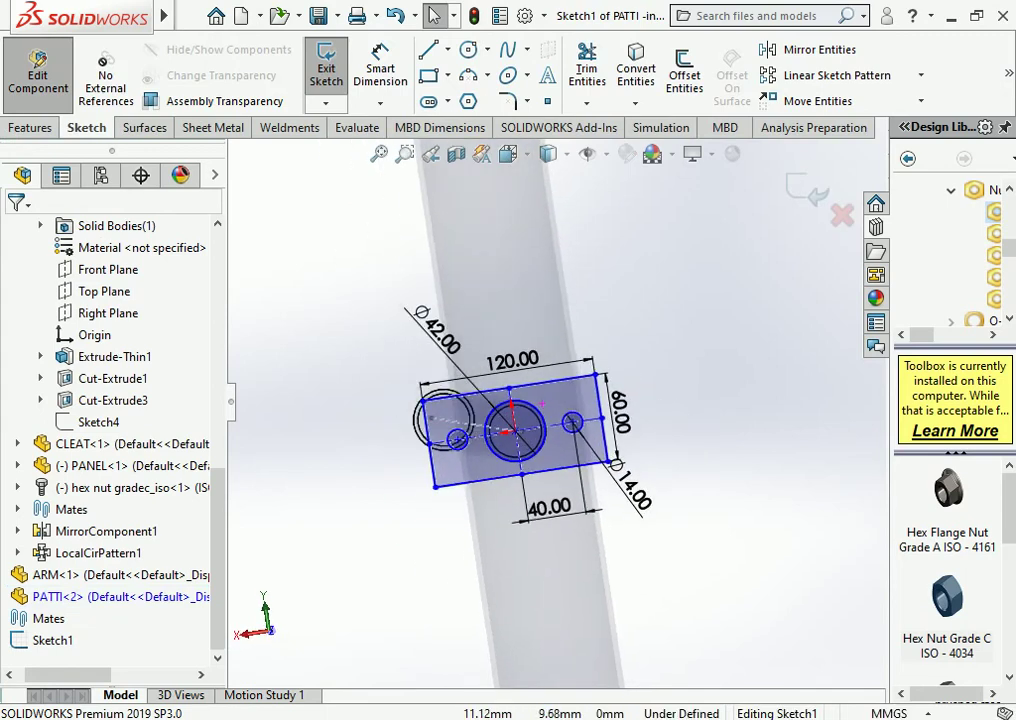
# Set the plate's 120 length to 150 mm and the 40 hole spacing to 60 mm, then exit back to the assembly
pyautogui.doubleClick(518, 343)
pyautogui.write('150')
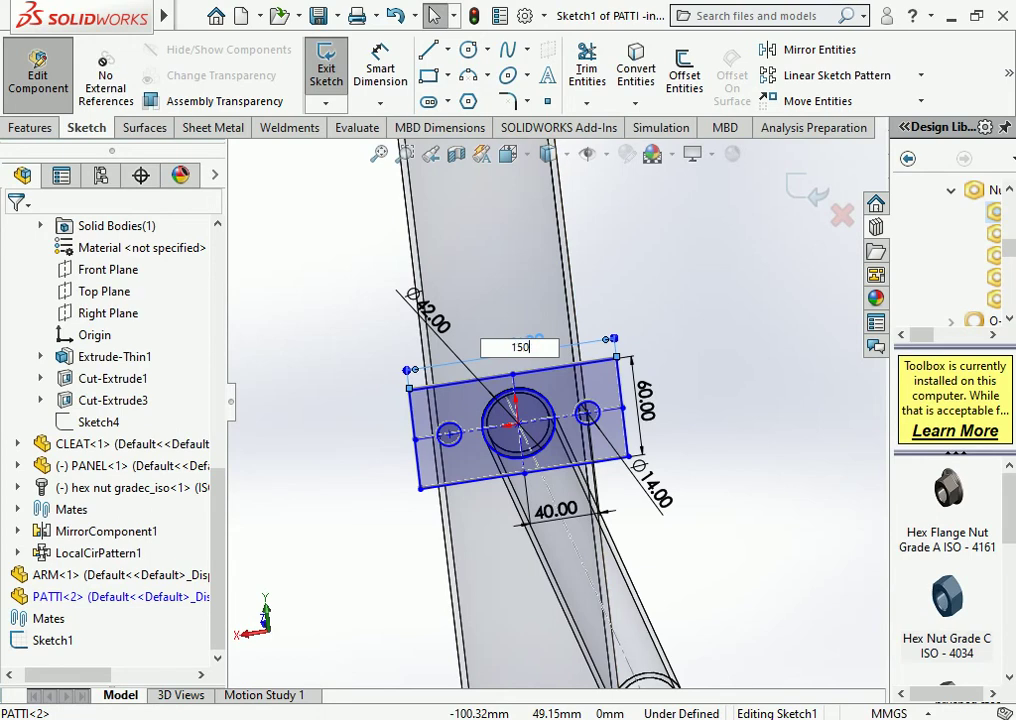
pyautogui.press('Return')
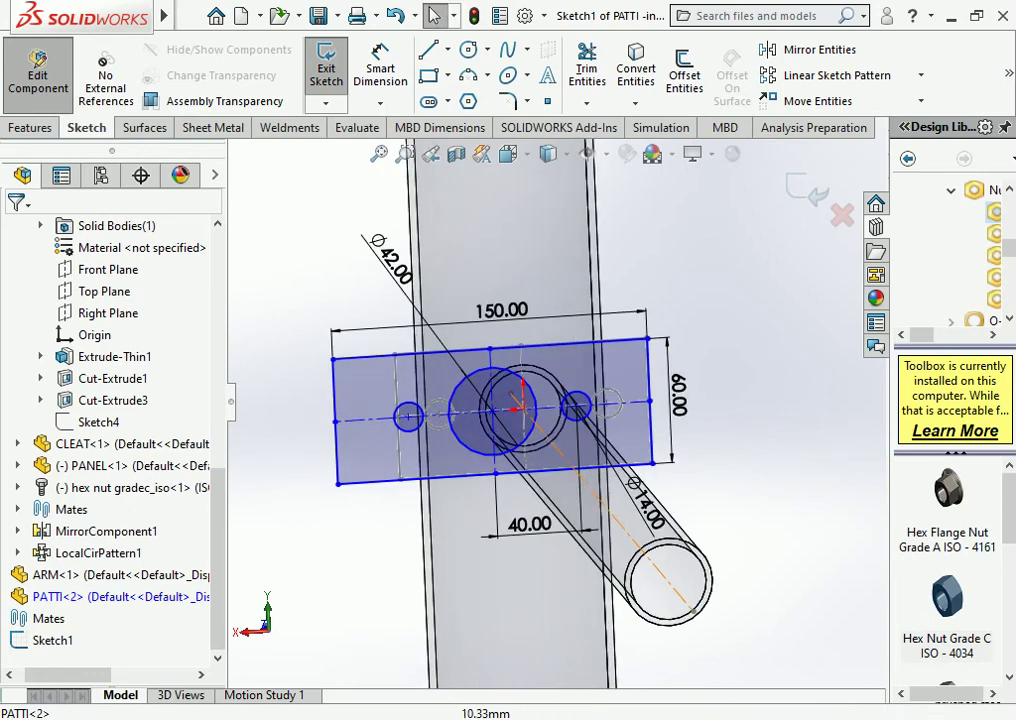
pyautogui.click(528, 524)
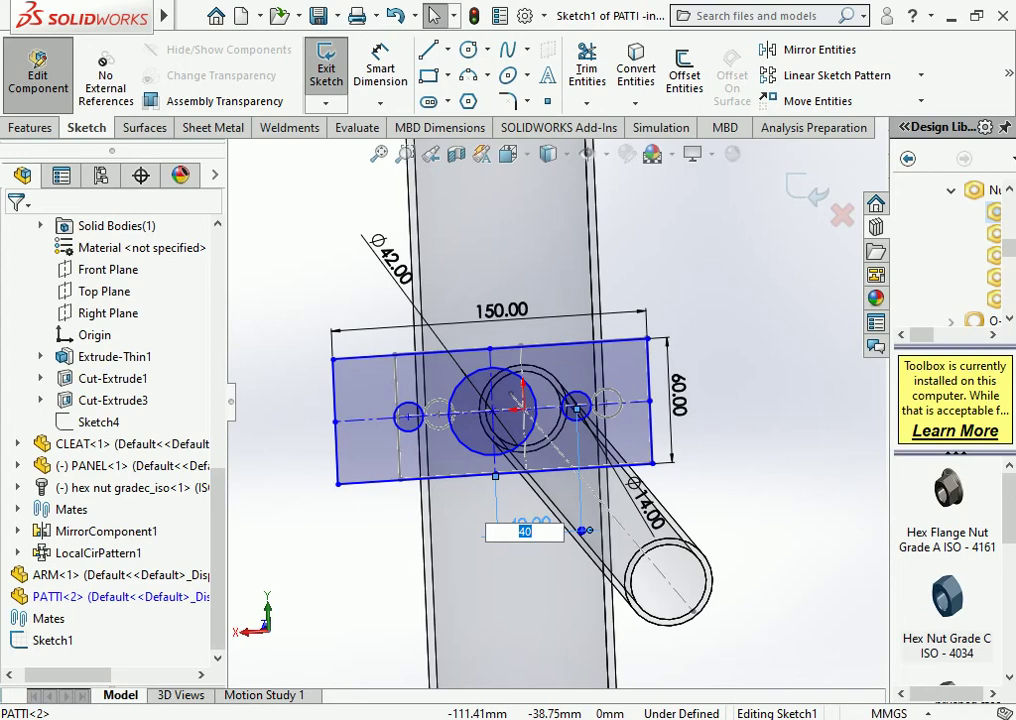
pyautogui.write('60')
pyautogui.press('Return')
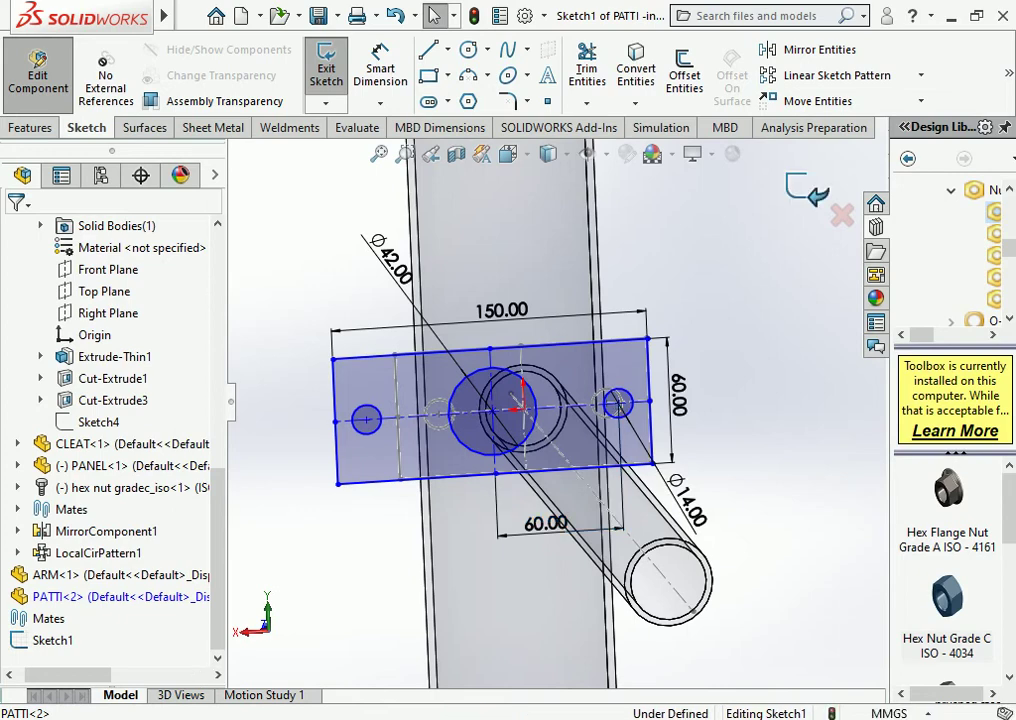
pyautogui.click(326, 65)
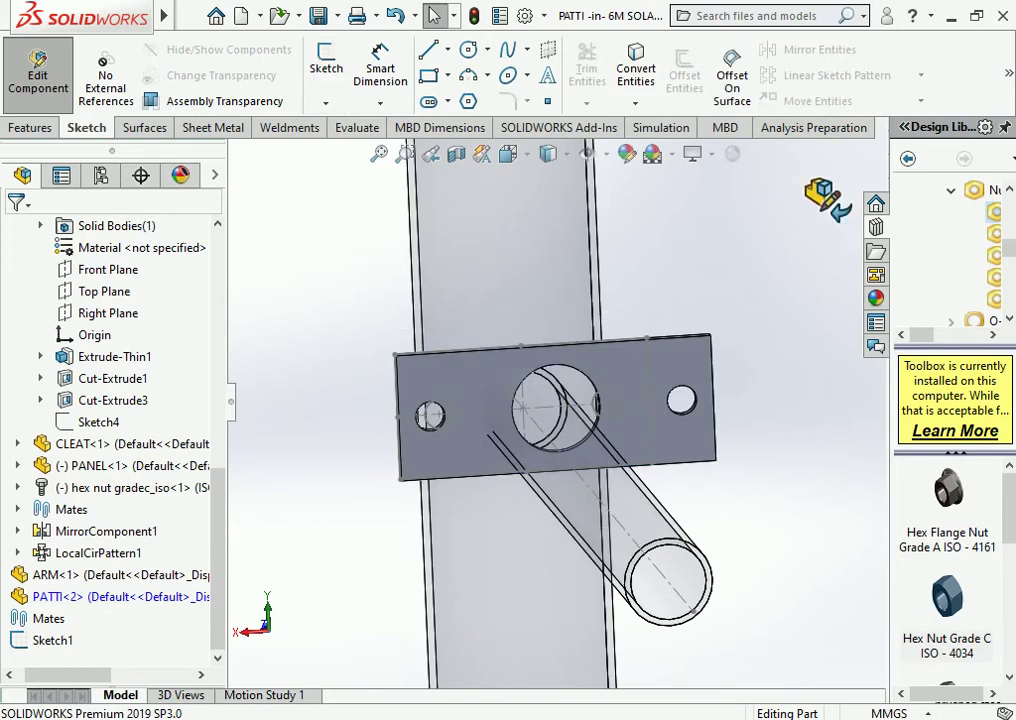
pyautogui.click(38, 70)
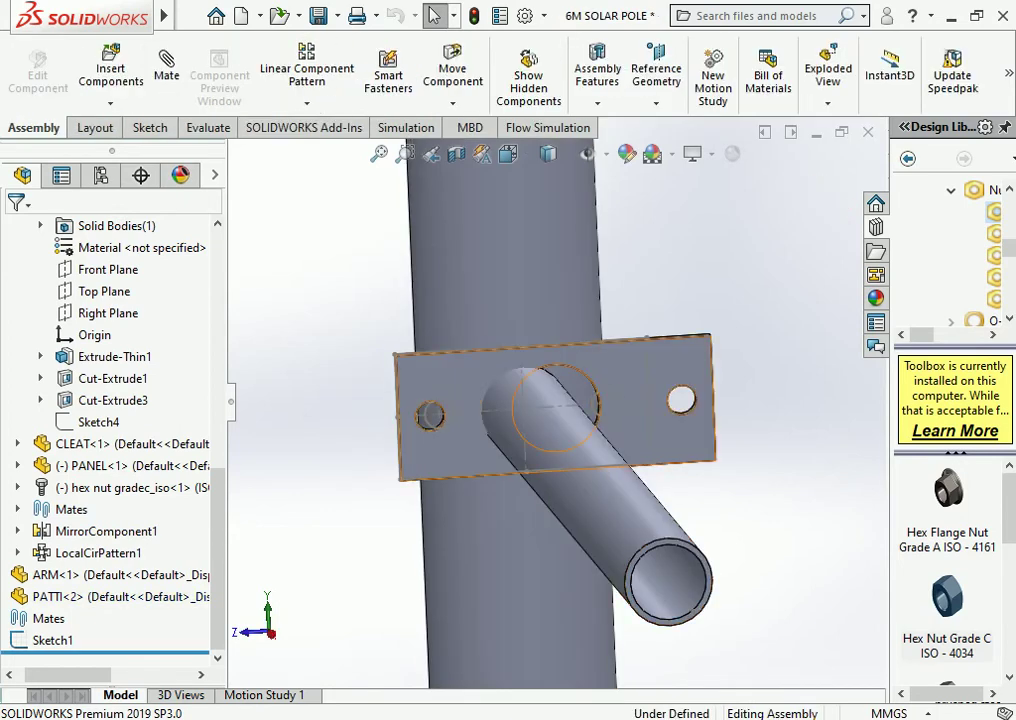
# Mate the plate's large hole edge to the ARM tube face
pyautogui.scroll(-2, 611, 385)
pyautogui.scroll(-2, 611, 385)
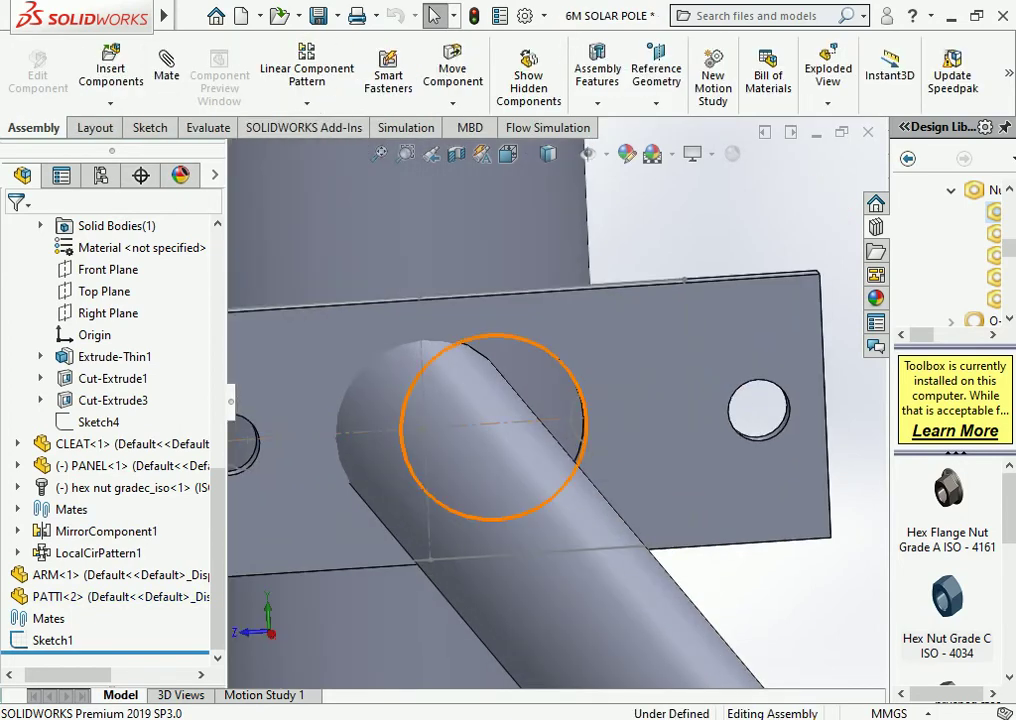
pyautogui.click(584, 420)
pyautogui.click(166, 70)
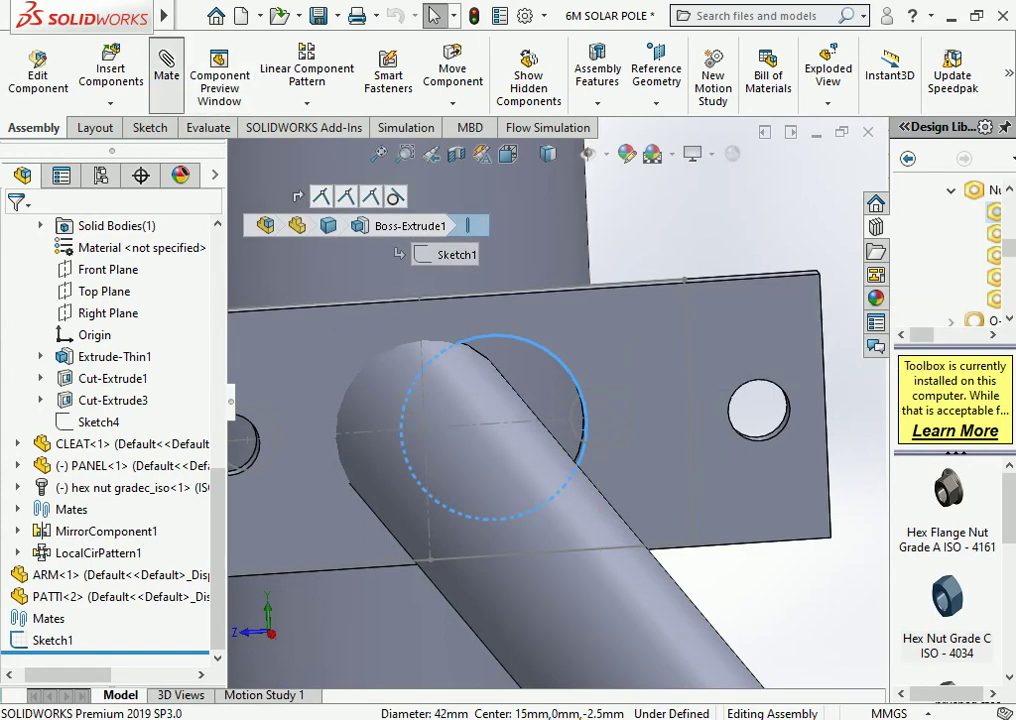
pyautogui.click(476, 466)
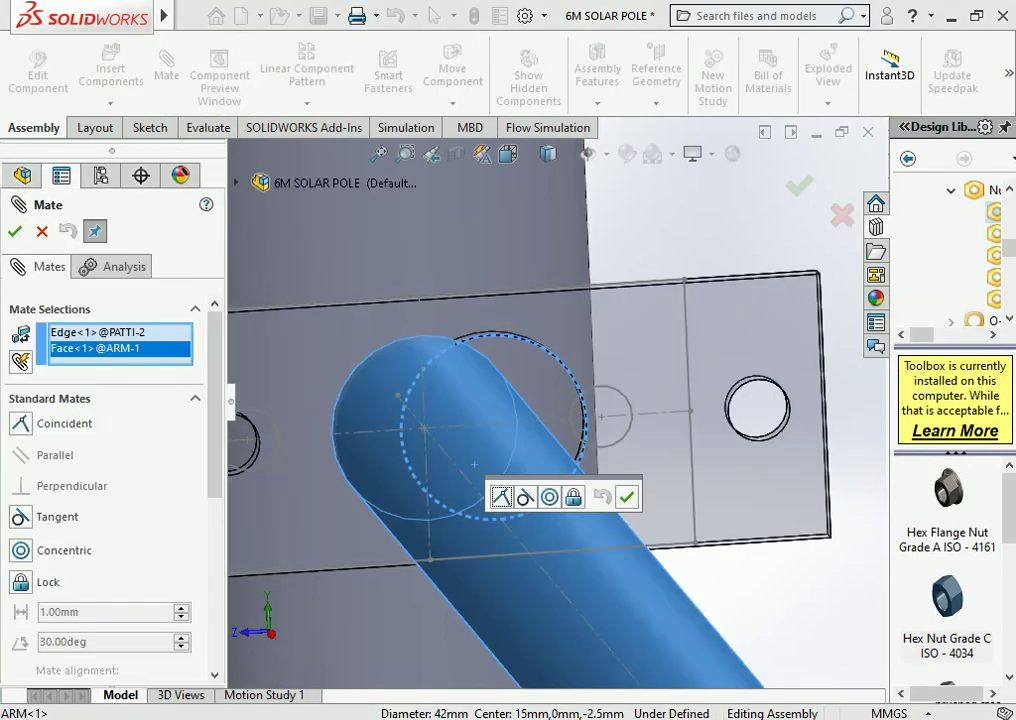
pyautogui.press('Return')
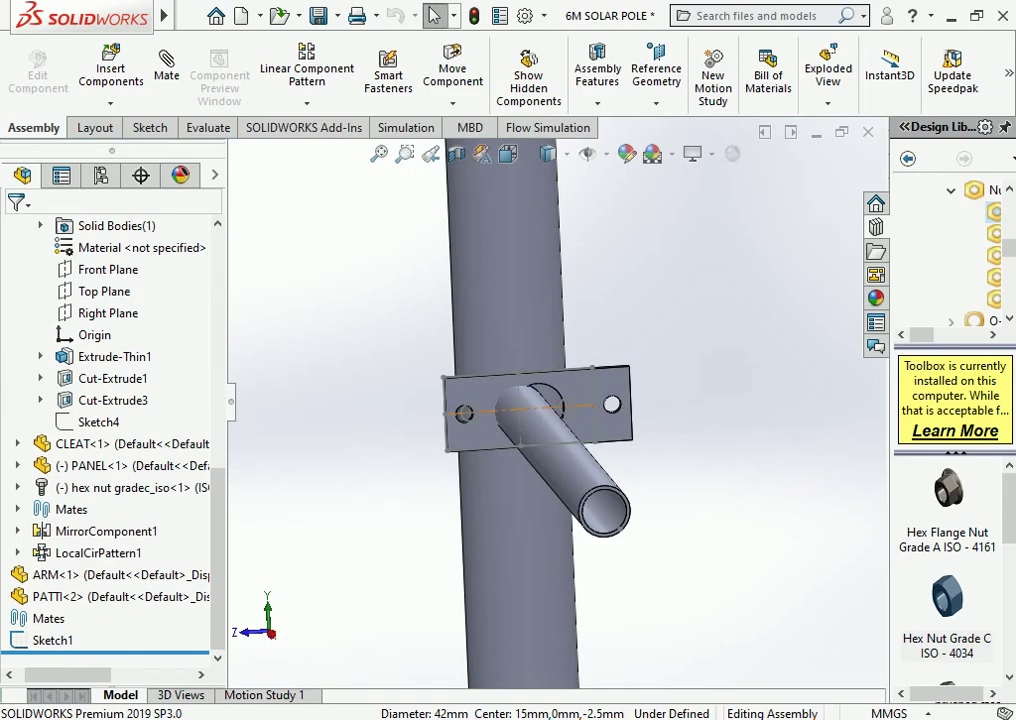
# Check the plate and ARM tube selections from the side, then expand the Mates folder
pyautogui.click(595, 418)
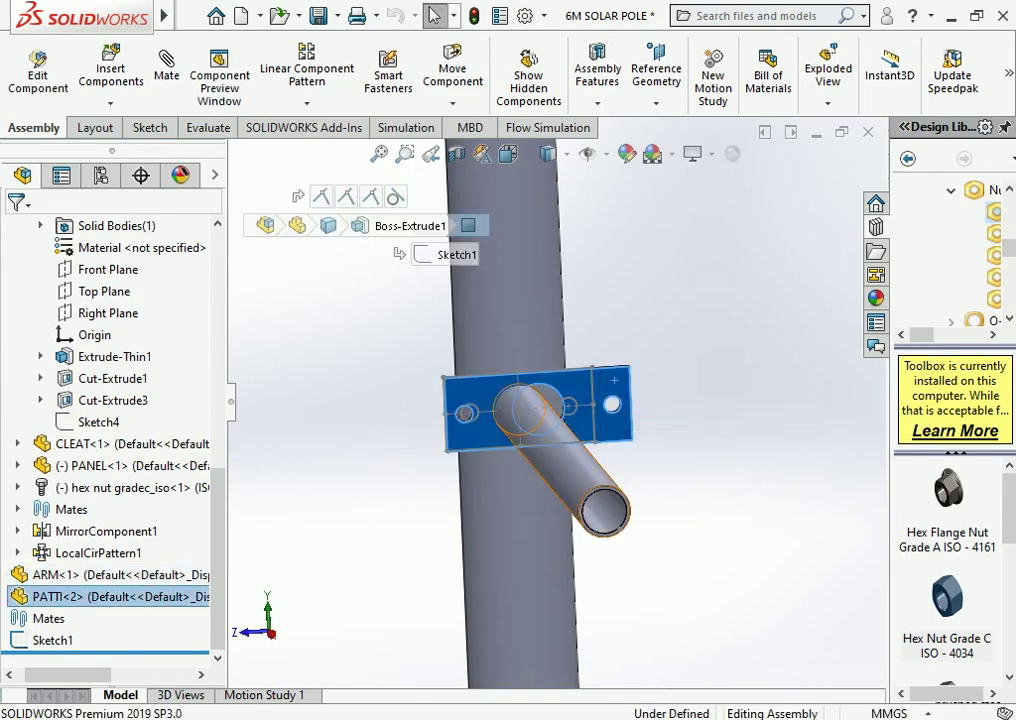
pyautogui.click(550, 460)
pyautogui.moveTo(575, 470); pyautogui.dragTo(640, 470, button='middle')
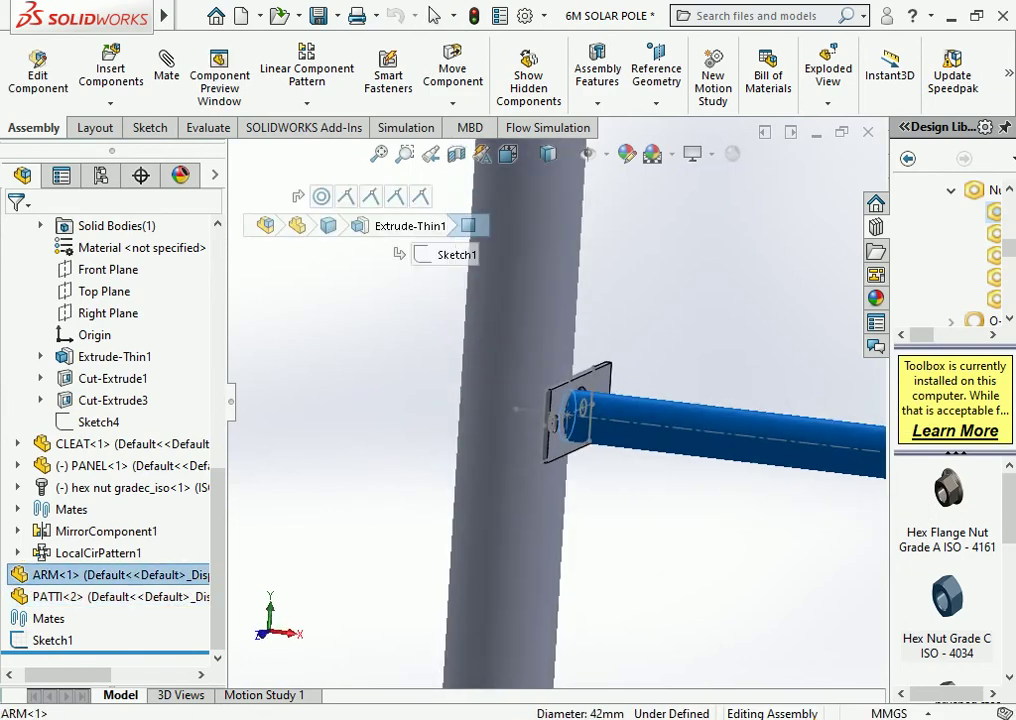
pyautogui.scroll(3, 570, 410)
pyautogui.click(525, 443)
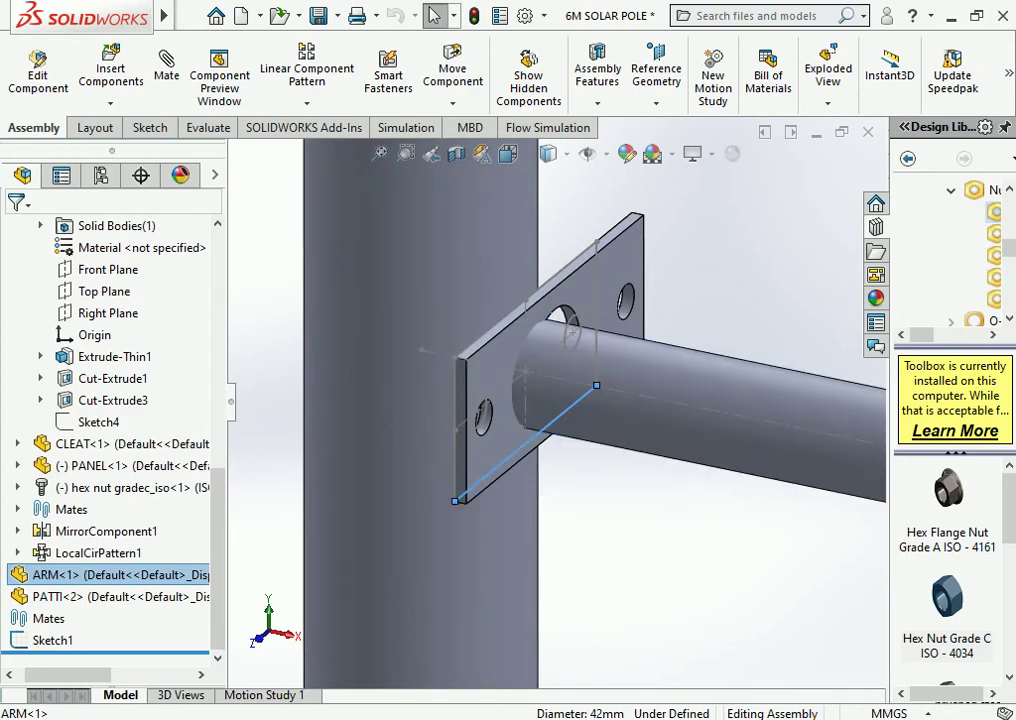
pyautogui.click(685, 430)
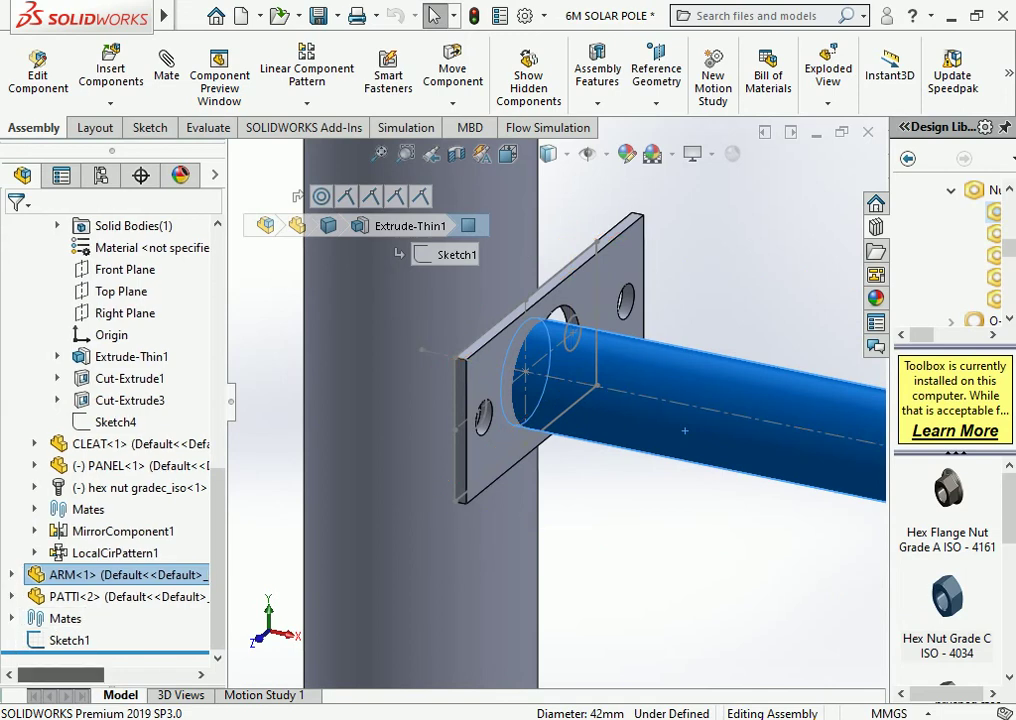
pyautogui.click(12, 618)
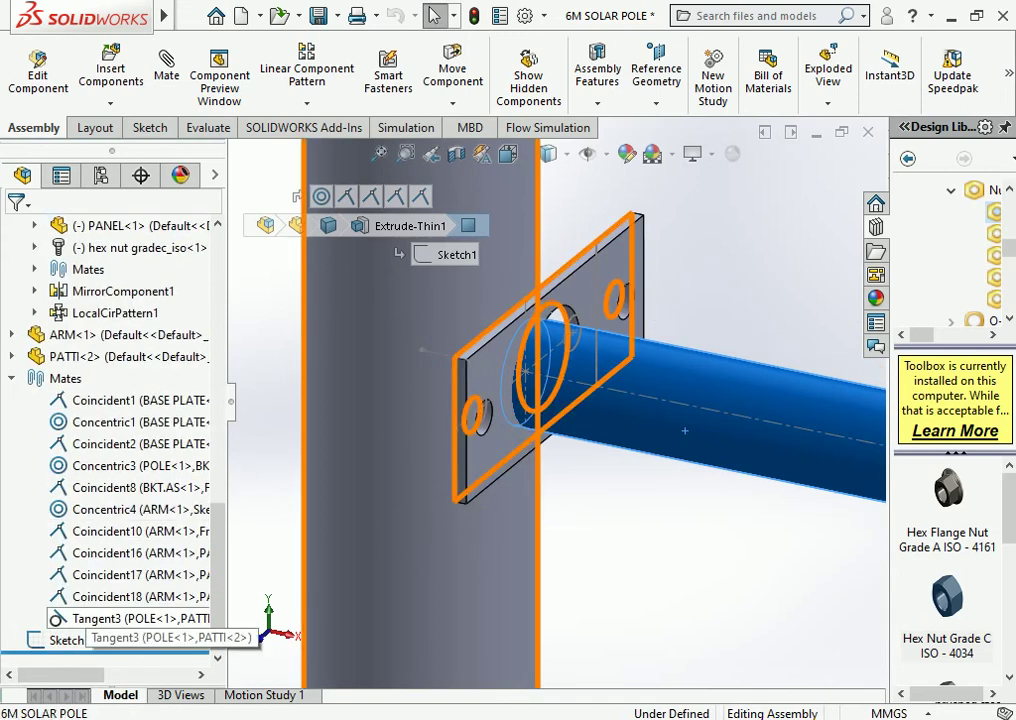
# Delete the Tangent3 and Coincident18 mates, then drag the freed PATTI plate toward the pole
pyautogui.rightClick(80, 676)
pyautogui.click(140, 455)
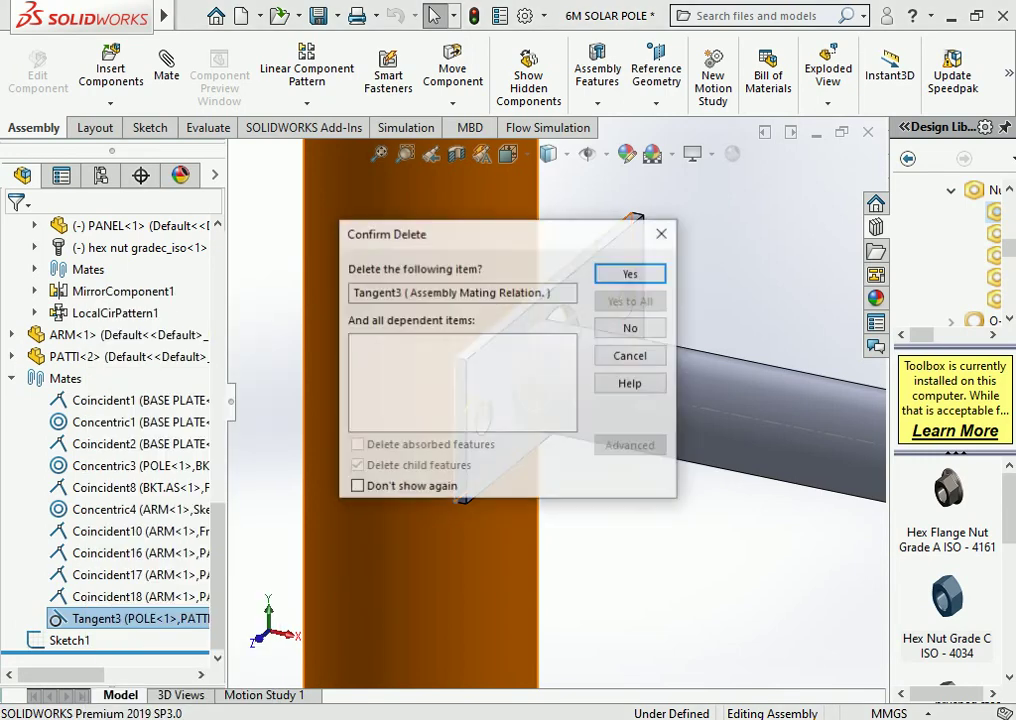
pyautogui.press('Return')
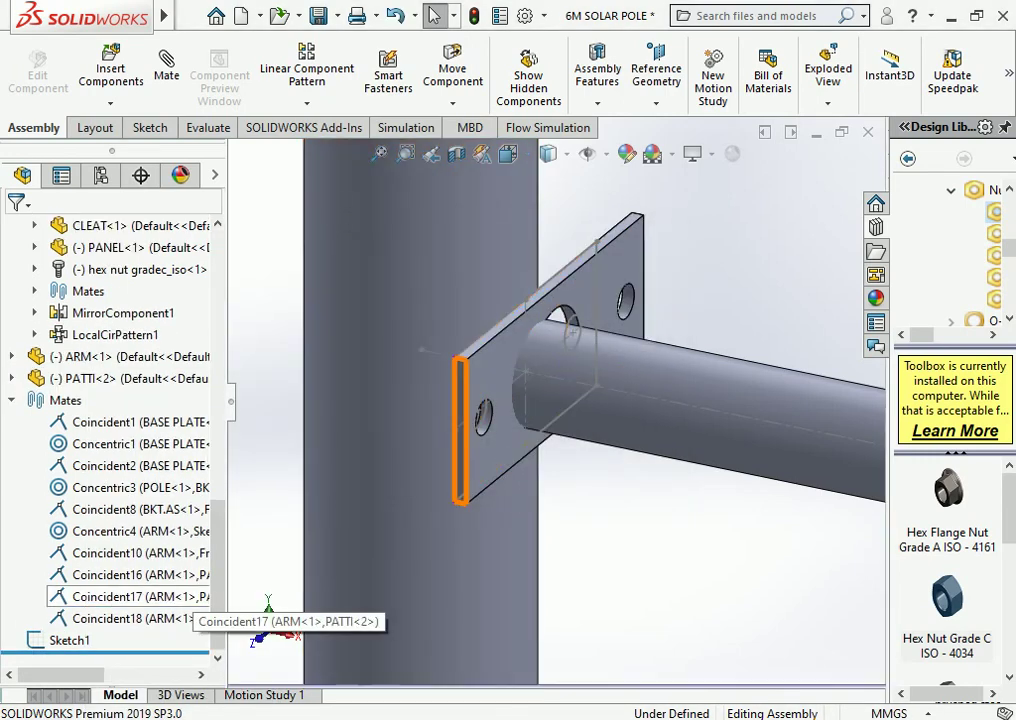
pyautogui.click(140, 618)
pyautogui.rightClick(140, 618)
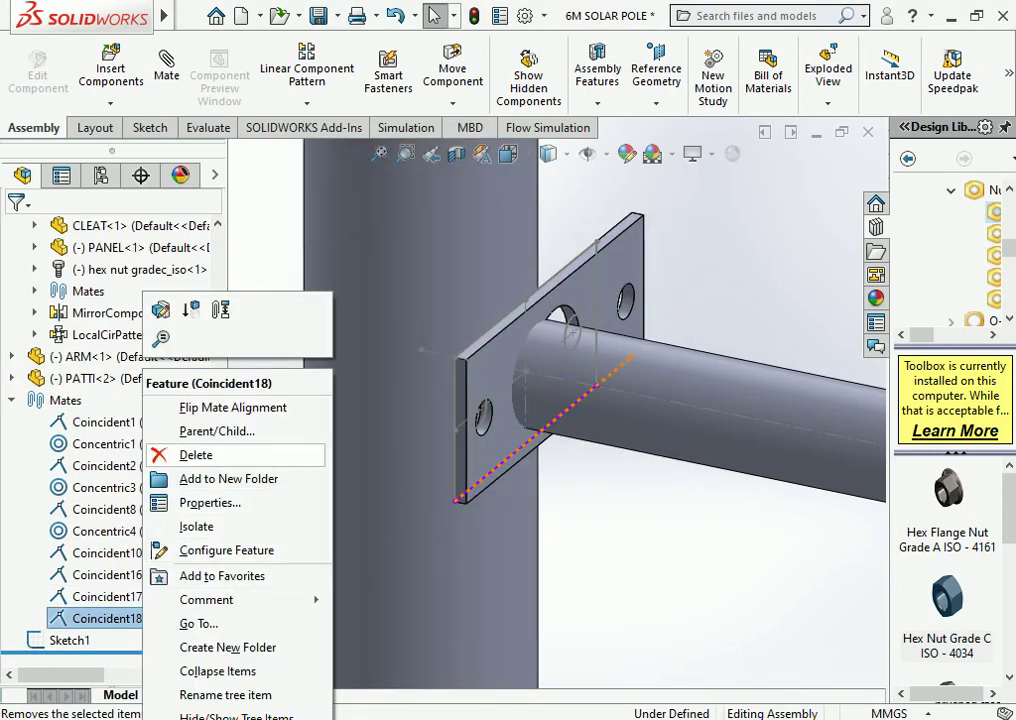
pyautogui.click(196, 455)
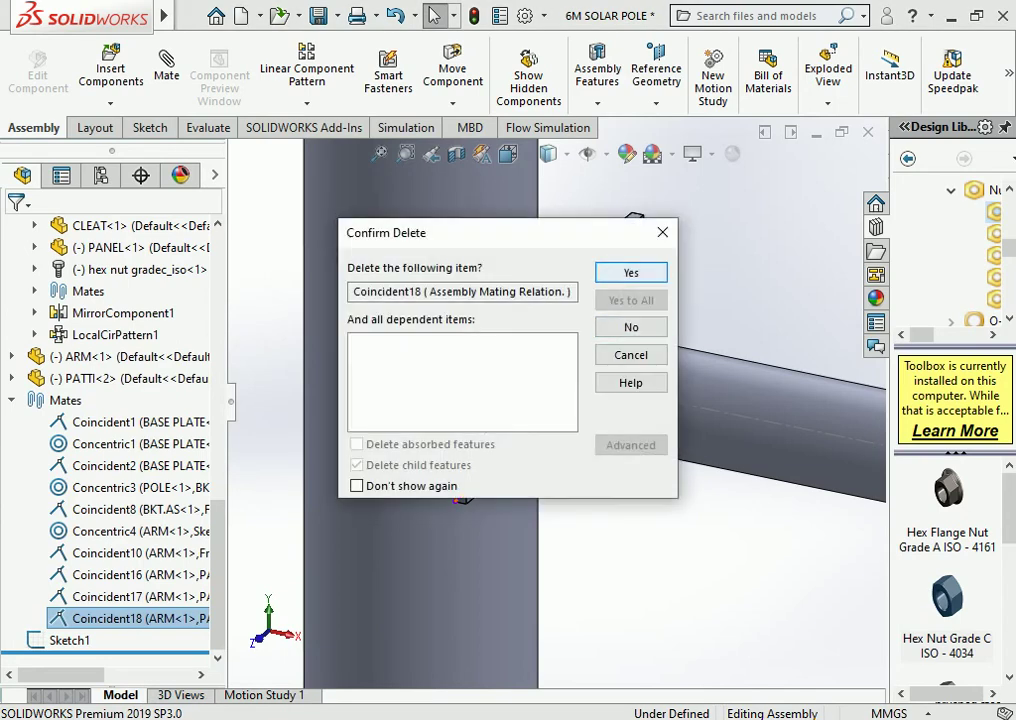
pyautogui.press('Return')
pyautogui.moveTo(588, 269)
pyautogui.mouseDown()
pyautogui.moveTo(607, 276)
pyautogui.moveTo(600, 390)
pyautogui.mouseUp()
pyautogui.press('Escape')
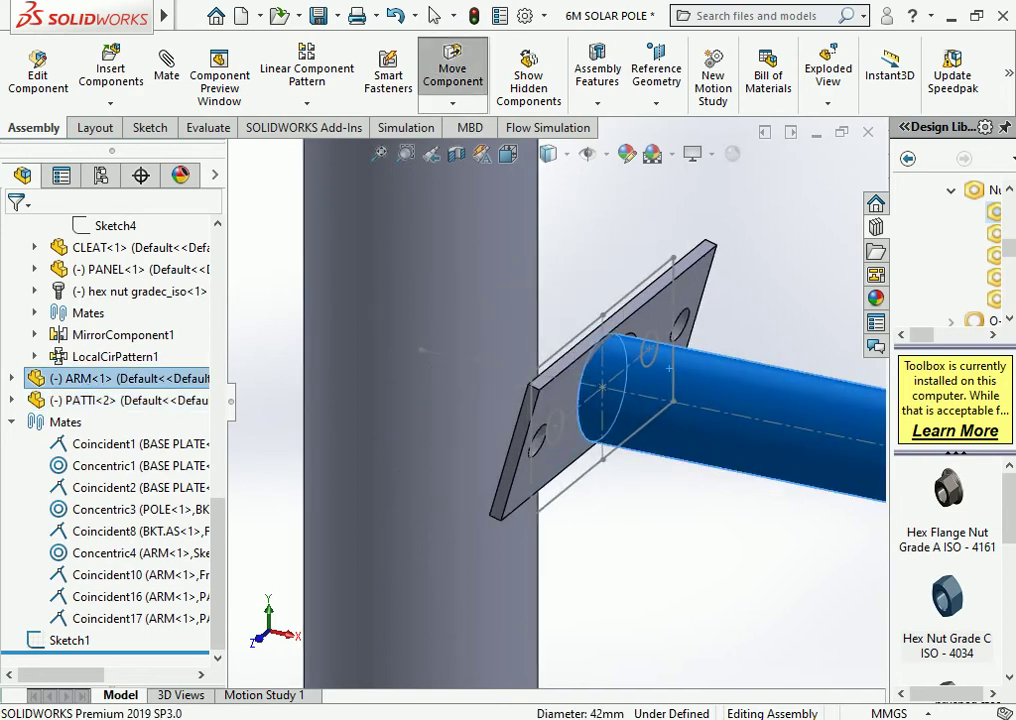
# Make a PATTI plate face coincident with an ARM tube face, creating Coincident19
pyautogui.moveTo(600, 390); pyautogui.dragTo(560, 380, button='middle')
pyautogui.scroll(3, 560, 380)
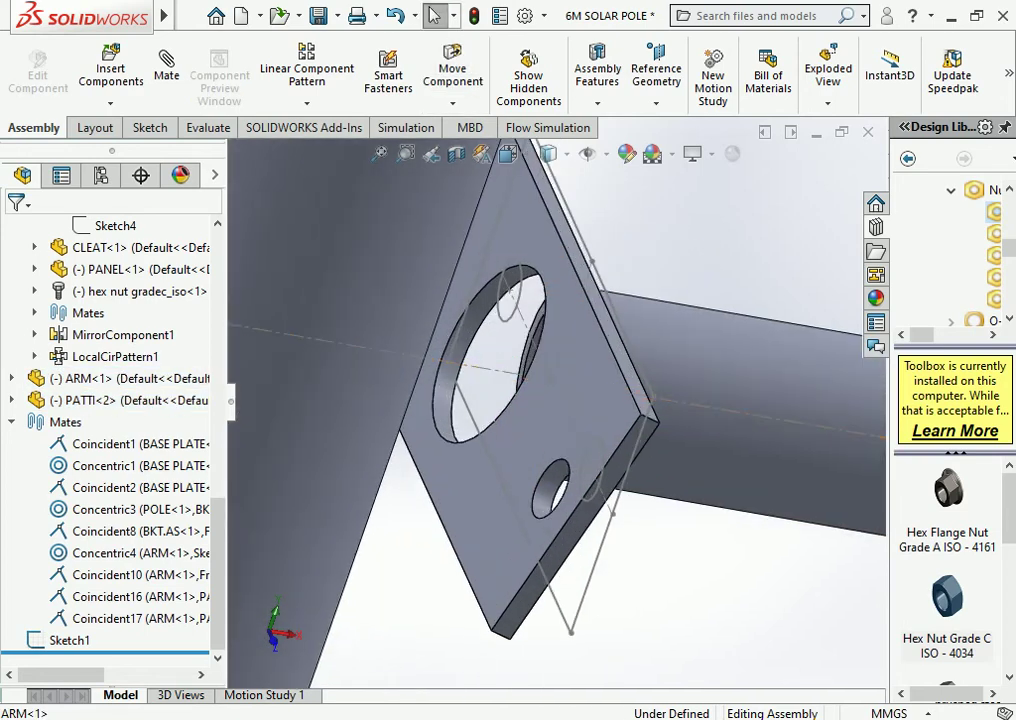
pyautogui.scroll(-3, 548, 357)
pyautogui.click(545, 320)
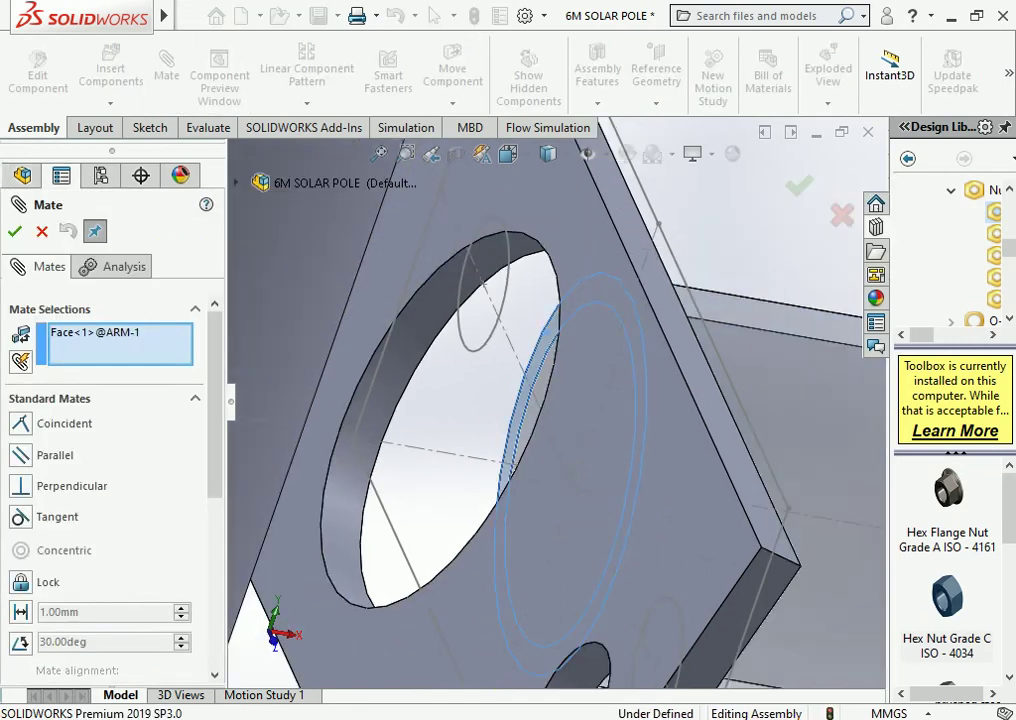
pyautogui.click(676, 537)
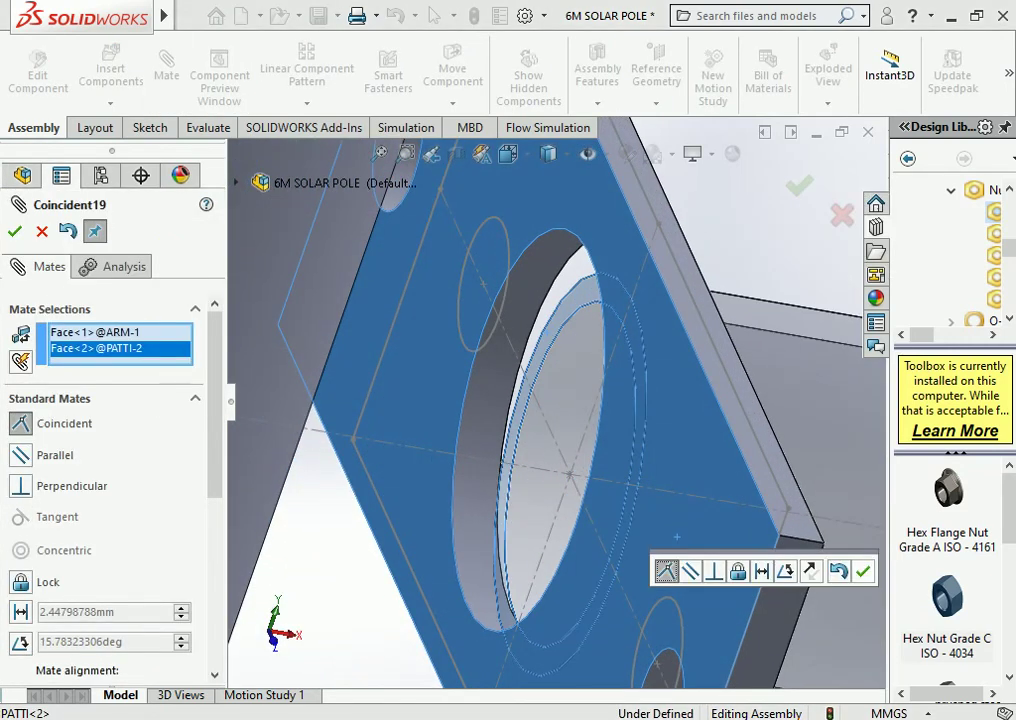
pyautogui.press('Return')
# Mate the plate's large hole concentric with the ARM tube's outer face
pyautogui.scroll(-3, 676, 537)
pyautogui.moveTo(676, 537); pyautogui.dragTo(560, 420, button='middle')
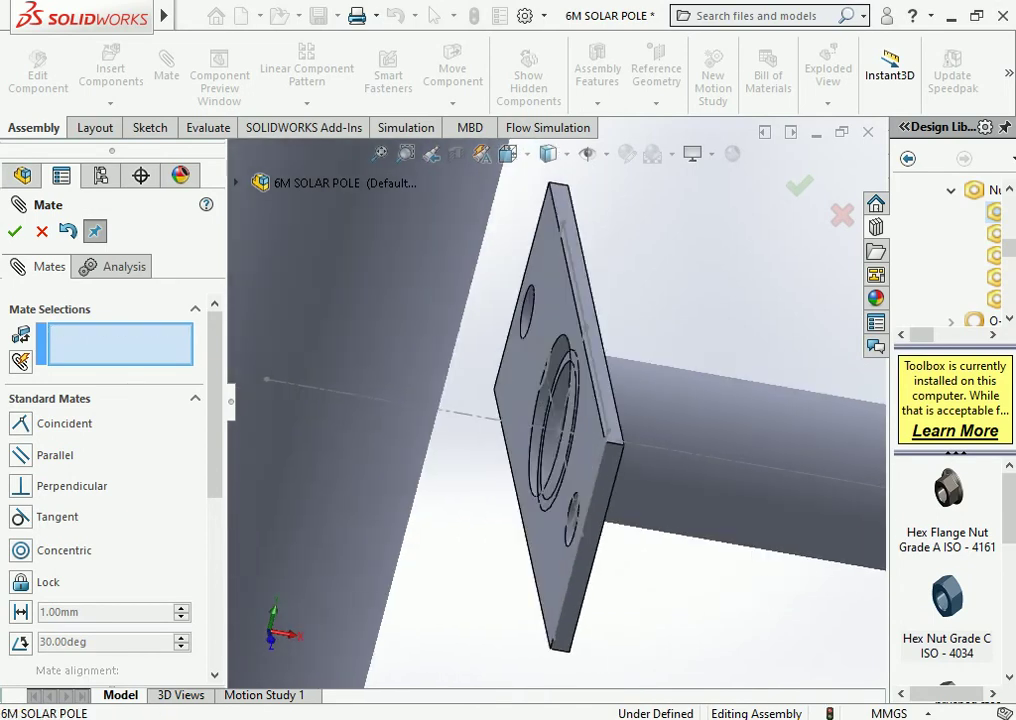
pyautogui.scroll(-2, 555, 430)
pyautogui.scroll(-3, 555, 430)
pyautogui.click(510, 470)
pyautogui.click(660, 560)
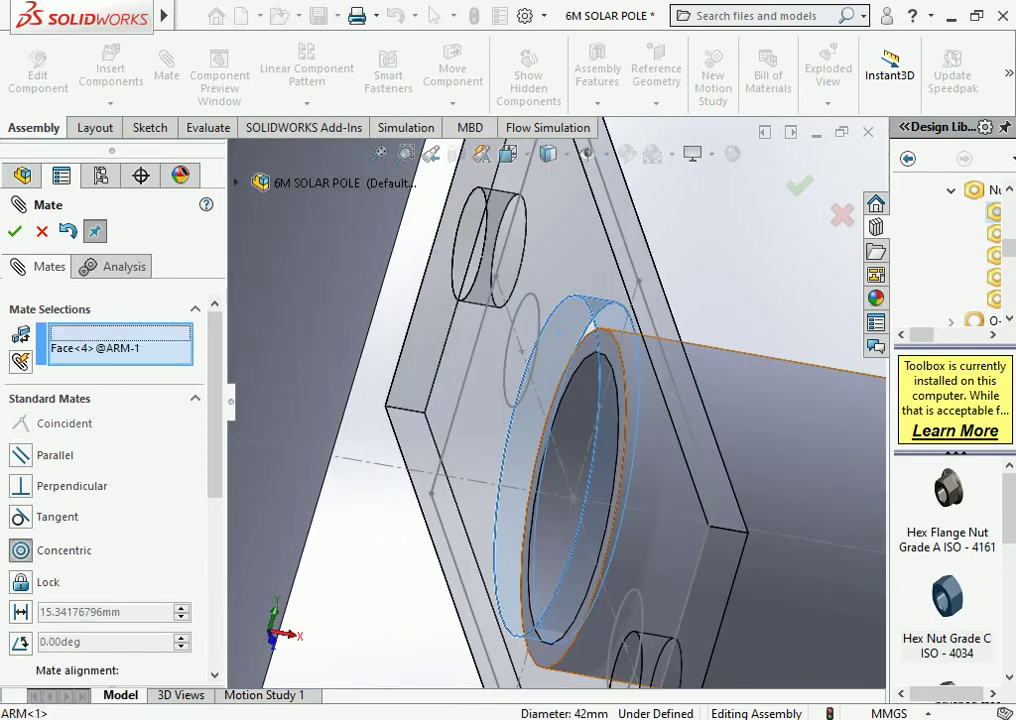
pyautogui.click(520, 470)
pyautogui.press('Return')
pyautogui.press('Return')
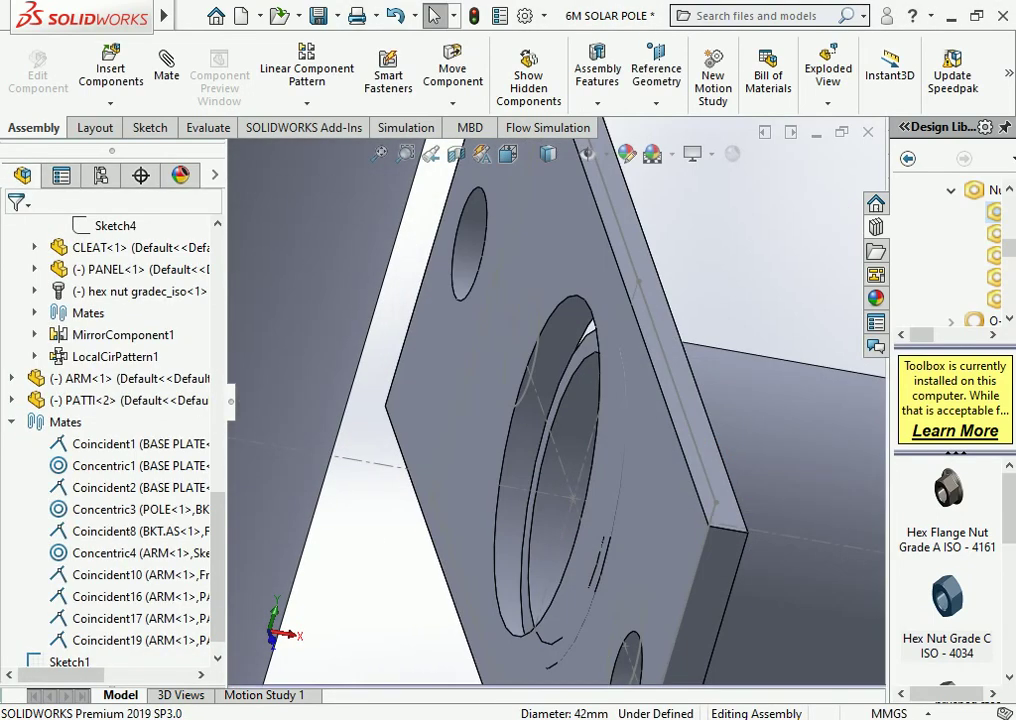
# Drag the PATTI plate up and right to confirm it still moves
pyautogui.scroll(4, 640, 450)
pyautogui.moveTo(640, 450); pyautogui.dragTo(720, 460, button='middle')
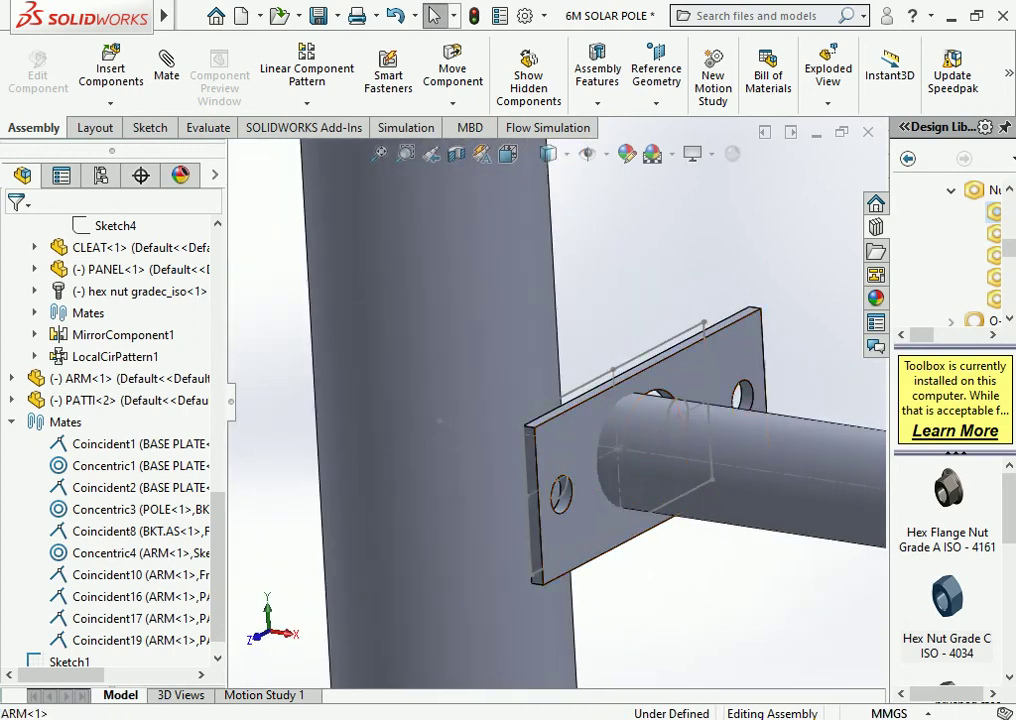
pyautogui.moveTo(560, 470); pyautogui.dragTo(620, 355)
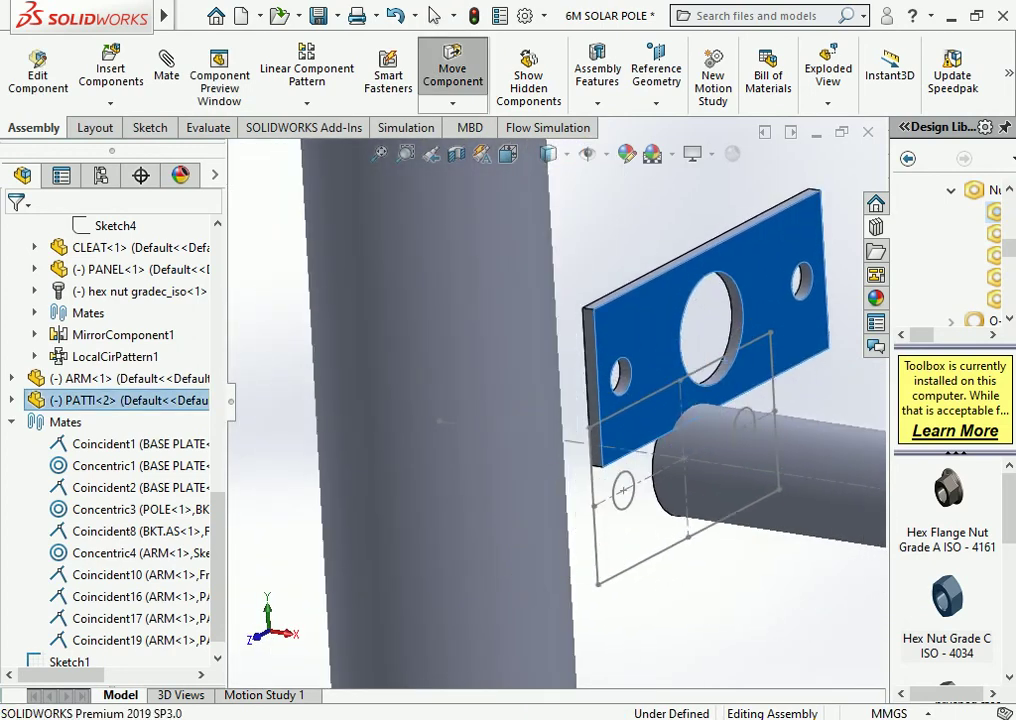
# Delete Sketch2 from the ARM<1> component and dismiss the rebuild error report
pyautogui.press('Escape')
pyautogui.scroll(4, 554, 382)
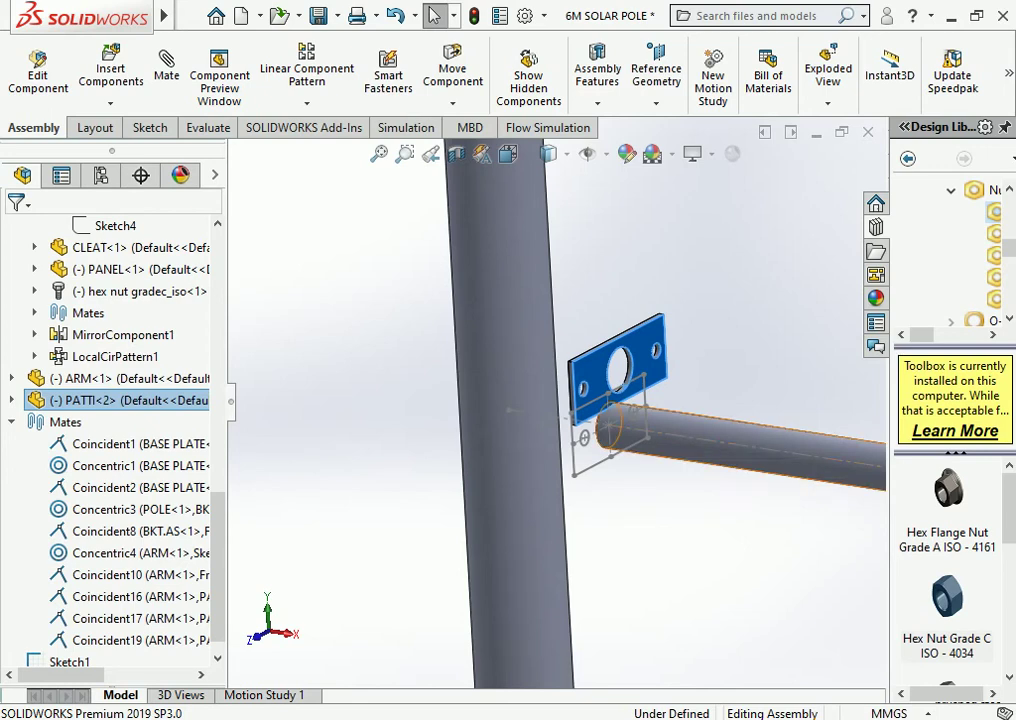
pyautogui.click(700, 450)
pyautogui.press('Escape')
pyautogui.scroll(-3, 625, 375)
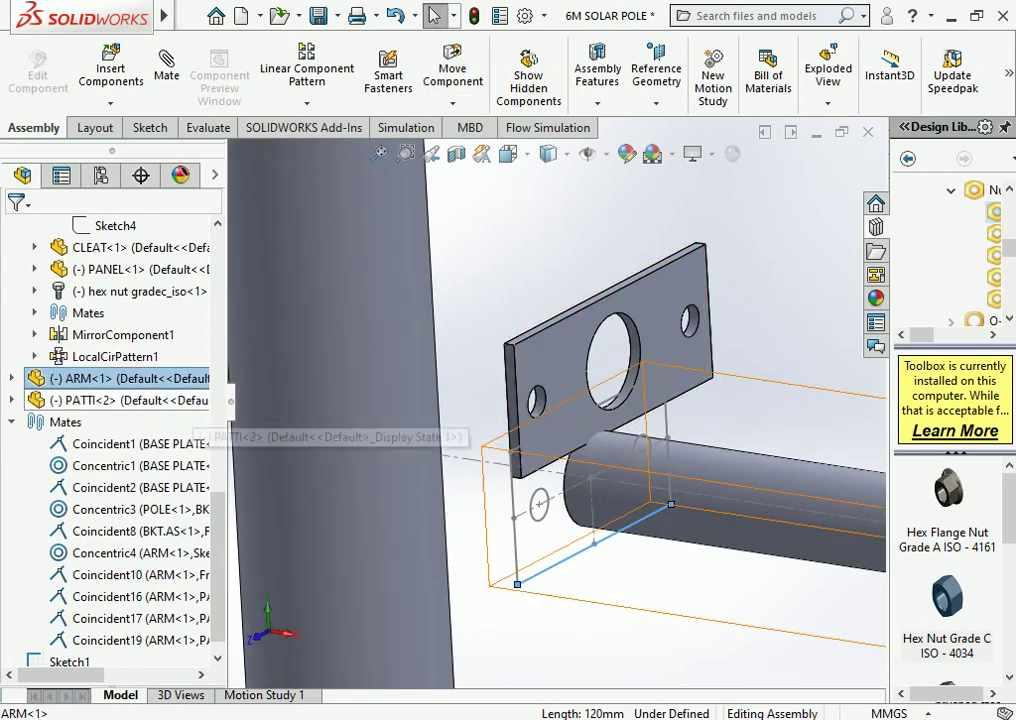
pyautogui.click(165, 378)
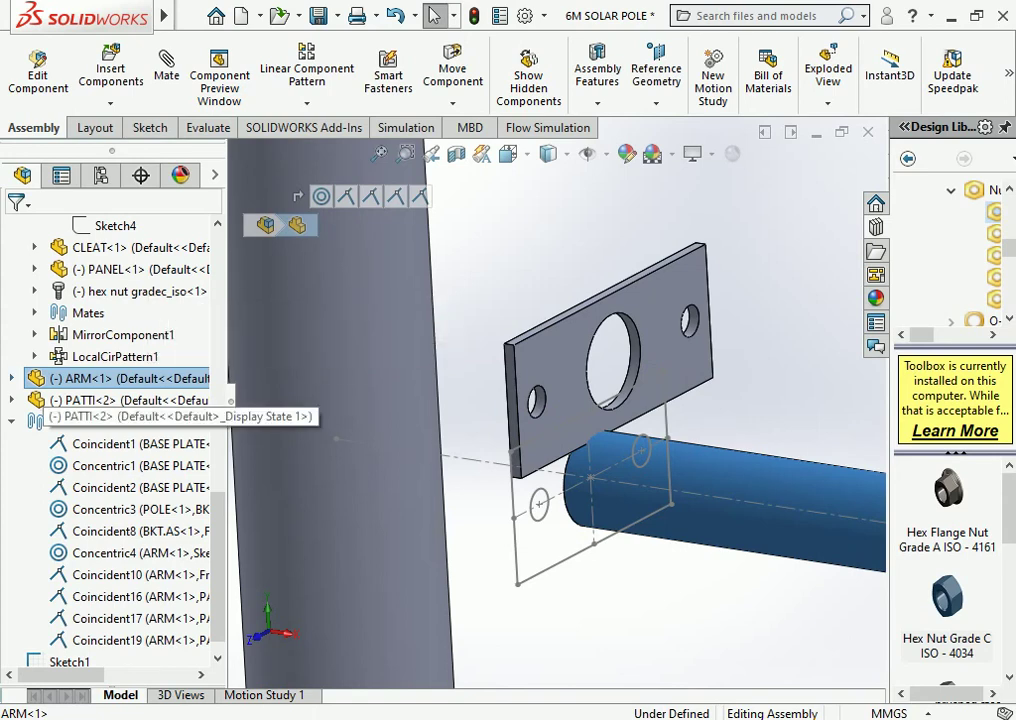
pyautogui.click(11, 378)
pyautogui.click(92, 640)
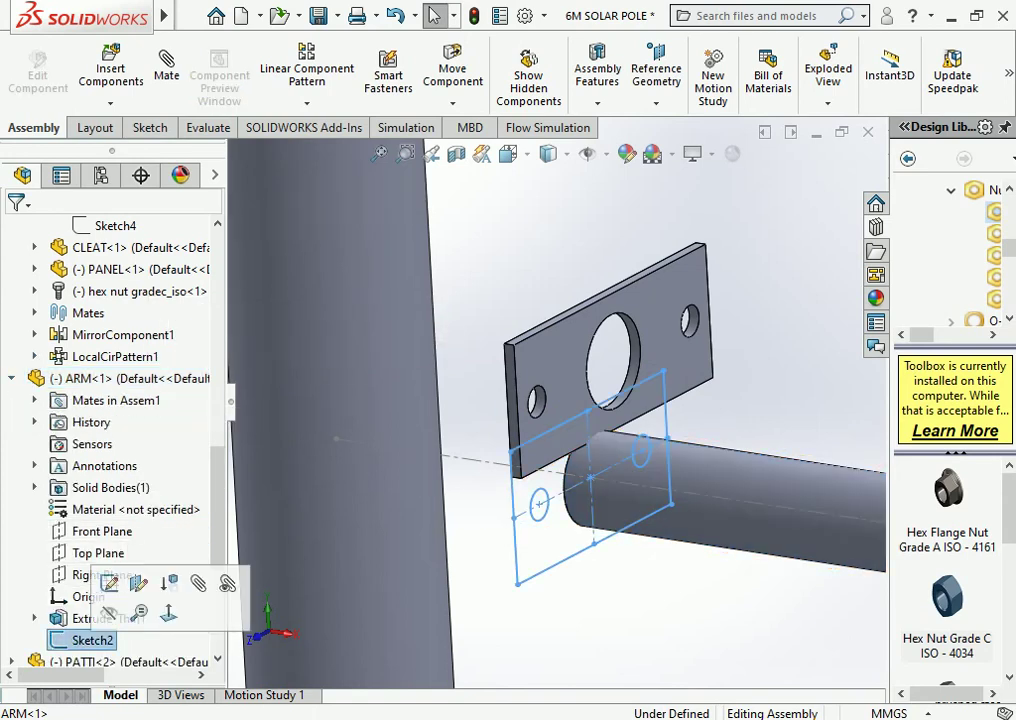
pyautogui.rightClick(92, 640)
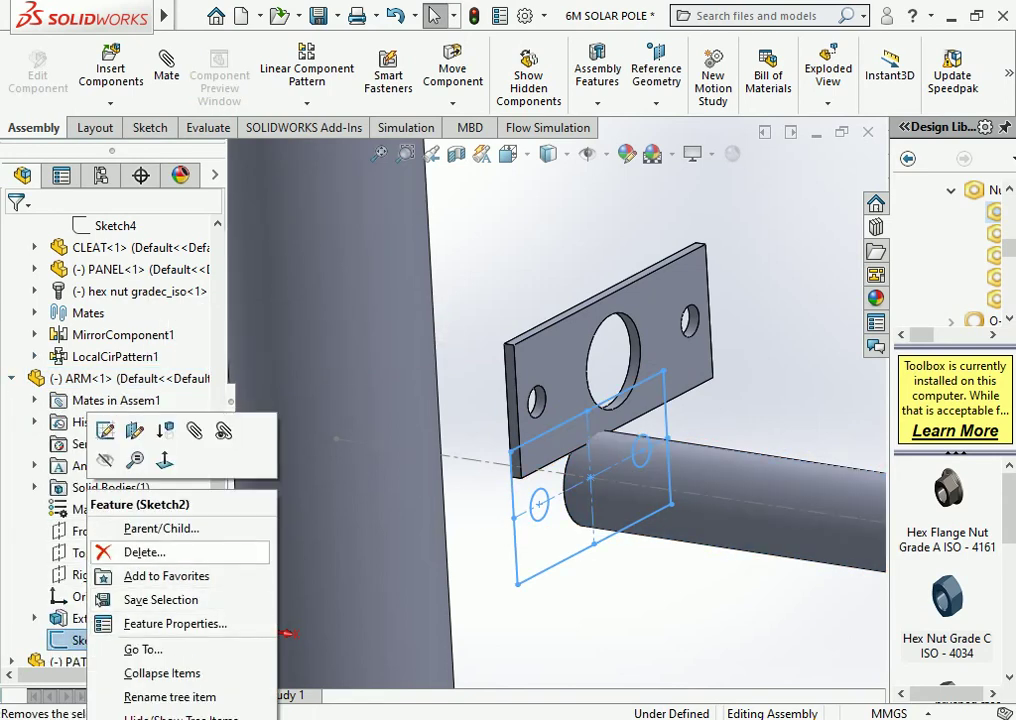
pyautogui.click(144, 552)
pyautogui.click(627, 272)
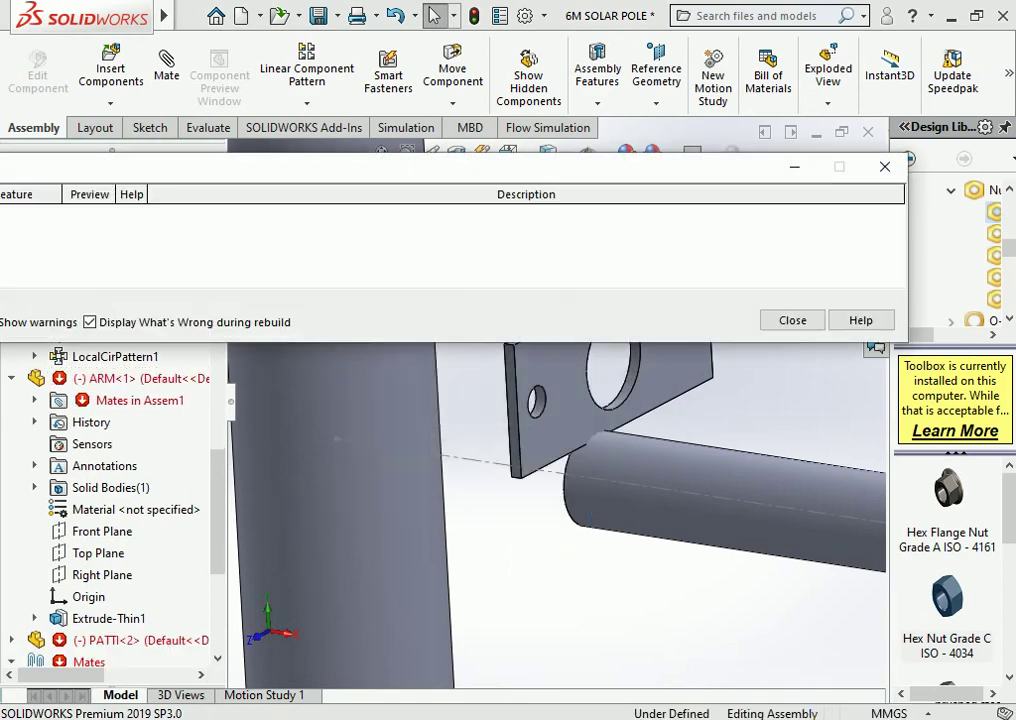
pyautogui.press('Escape')
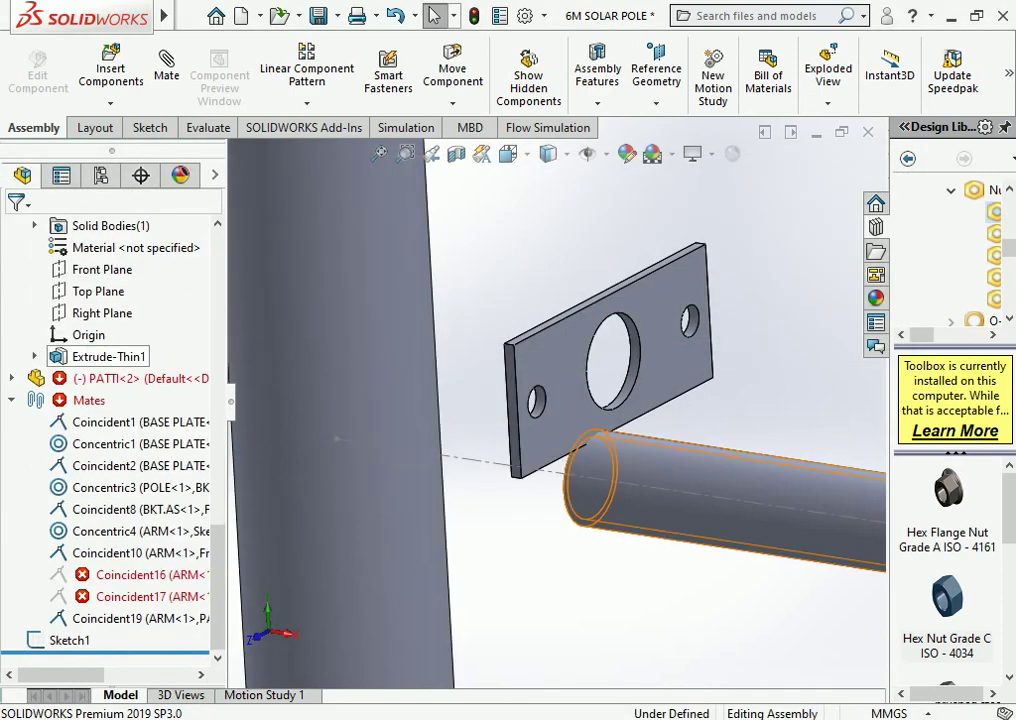
# Delete the errored Coincident17 and Coincident16 mates
pyautogui.click(100, 596)
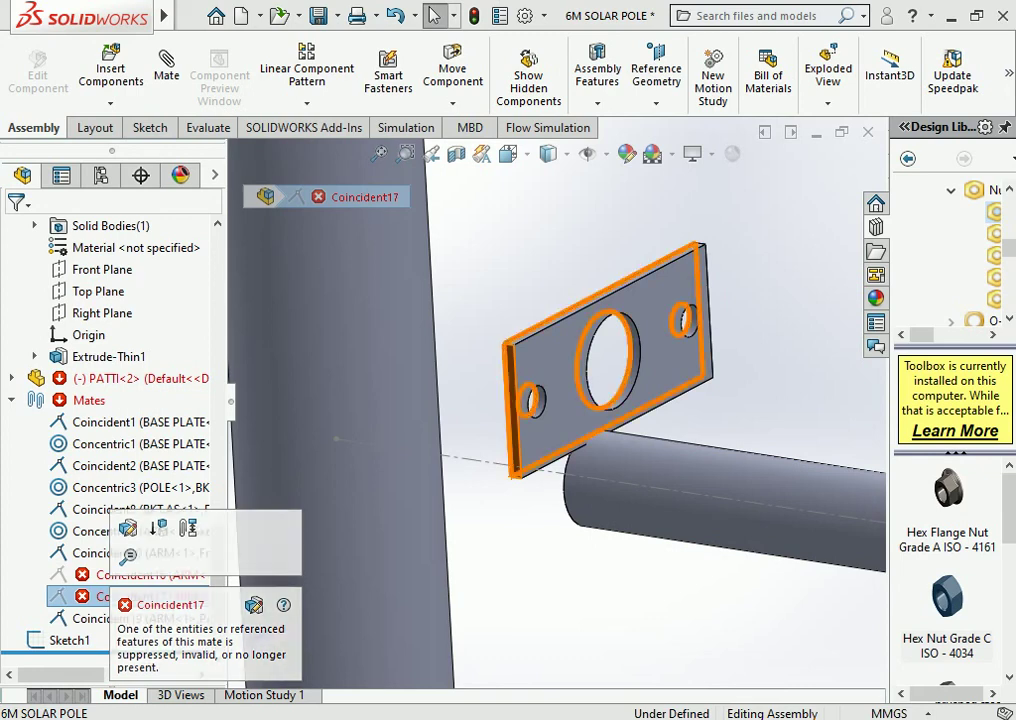
pyautogui.rightClick(100, 596)
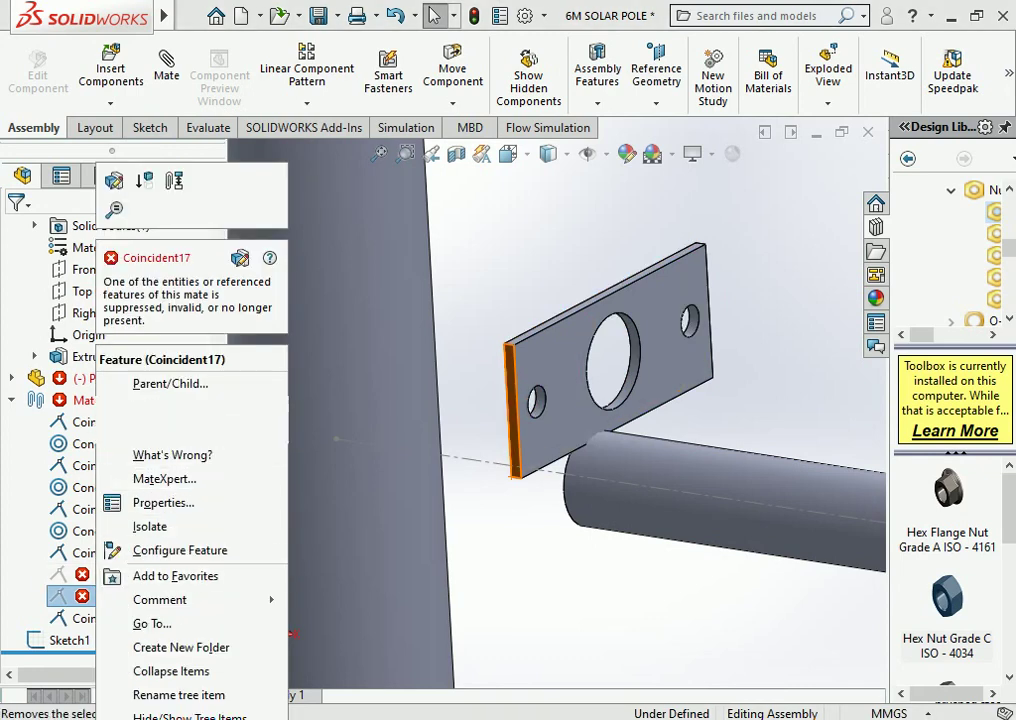
pyautogui.click(149, 407)
pyautogui.press('Return')
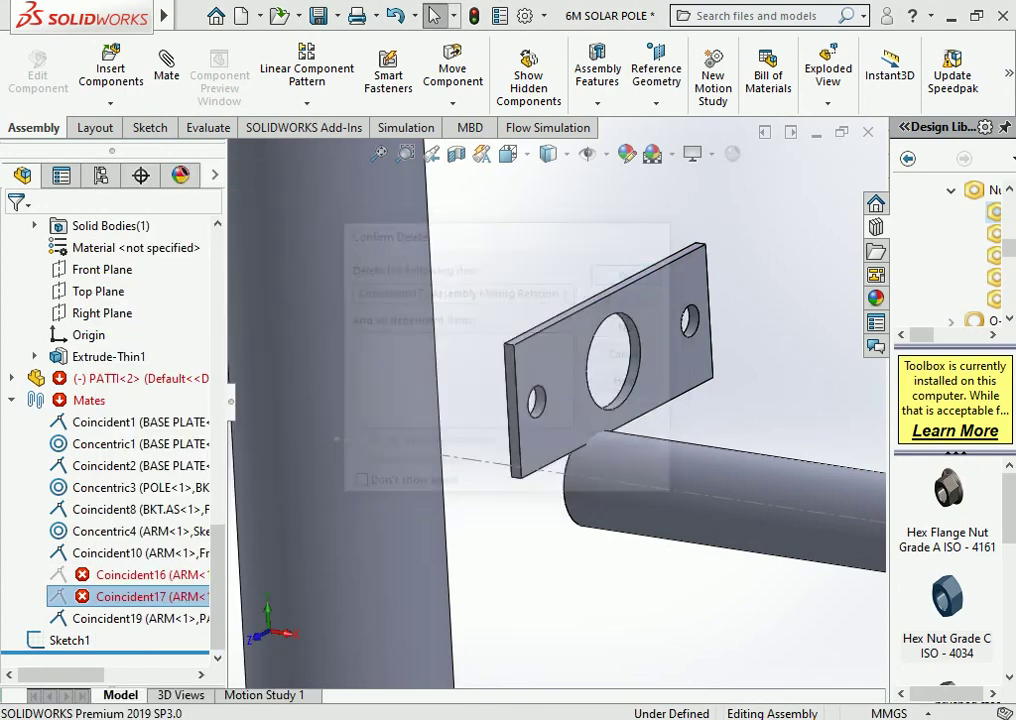
pyautogui.click(100, 596)
pyautogui.rightClick(100, 596)
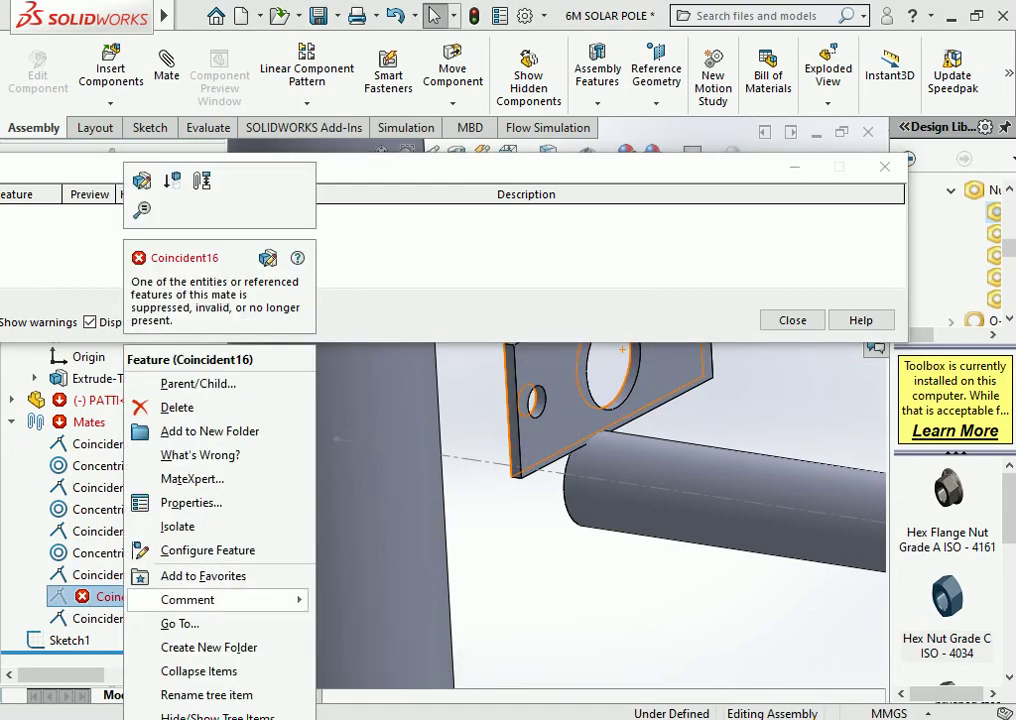
pyautogui.click(143, 404)
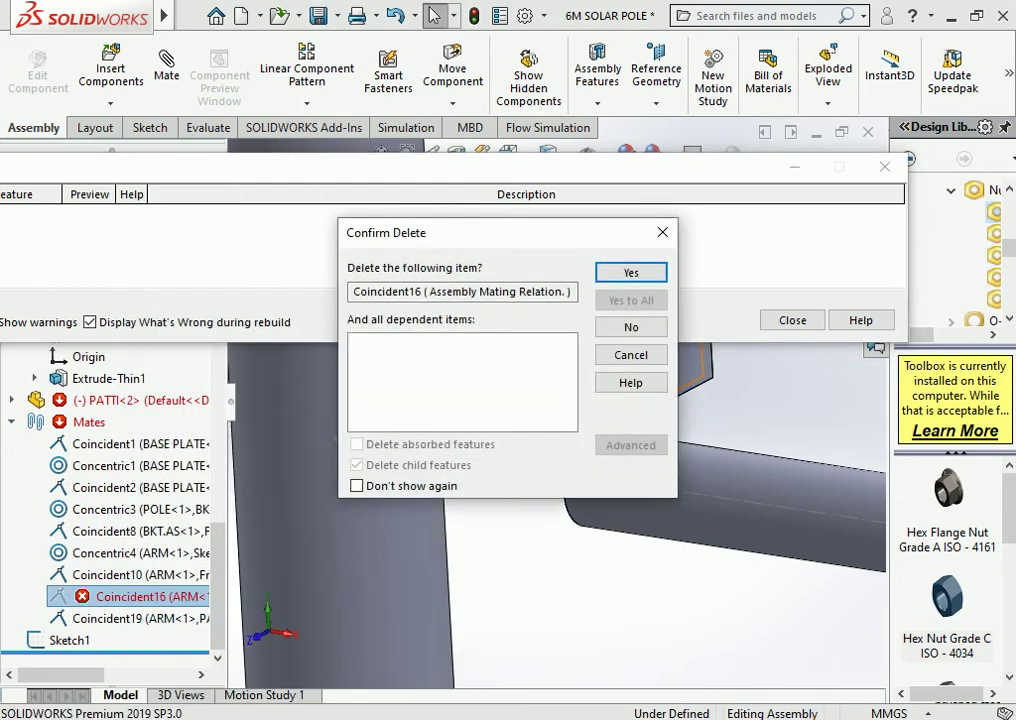
pyautogui.press('Return')
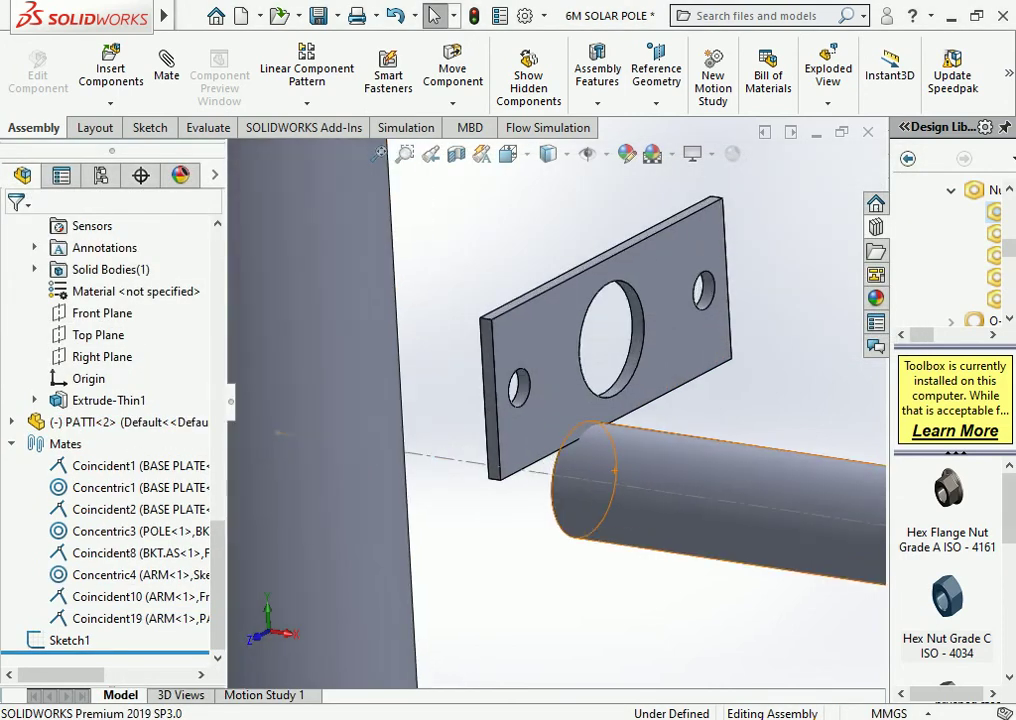
# Mate the plate concentric to the arm cylinder, then coincident with the arm's end face
pyautogui.click(614, 469)
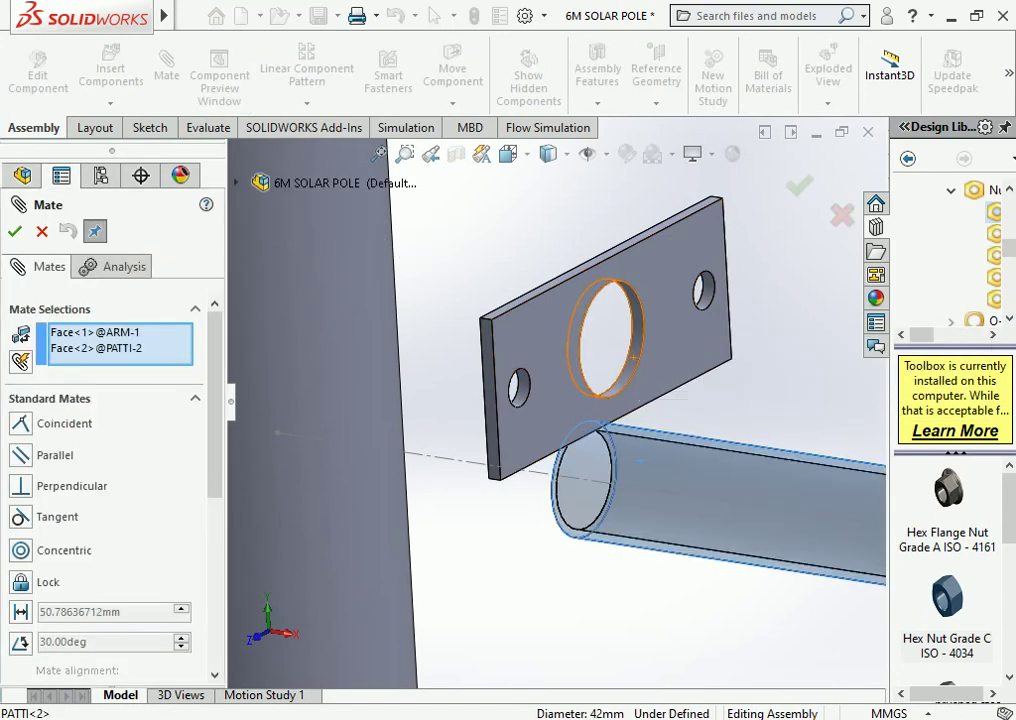
pyautogui.press('Return')
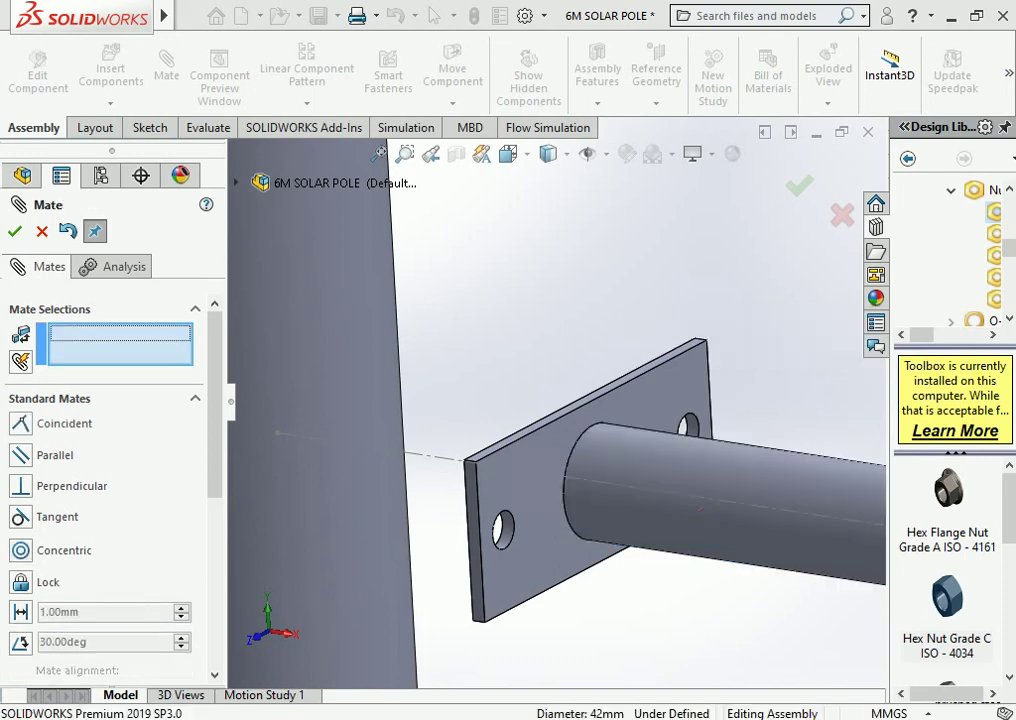
pyautogui.moveTo(560, 460); pyautogui.dragTo(600, 430, button='middle')
pyautogui.scroll(-5, 580, 430)
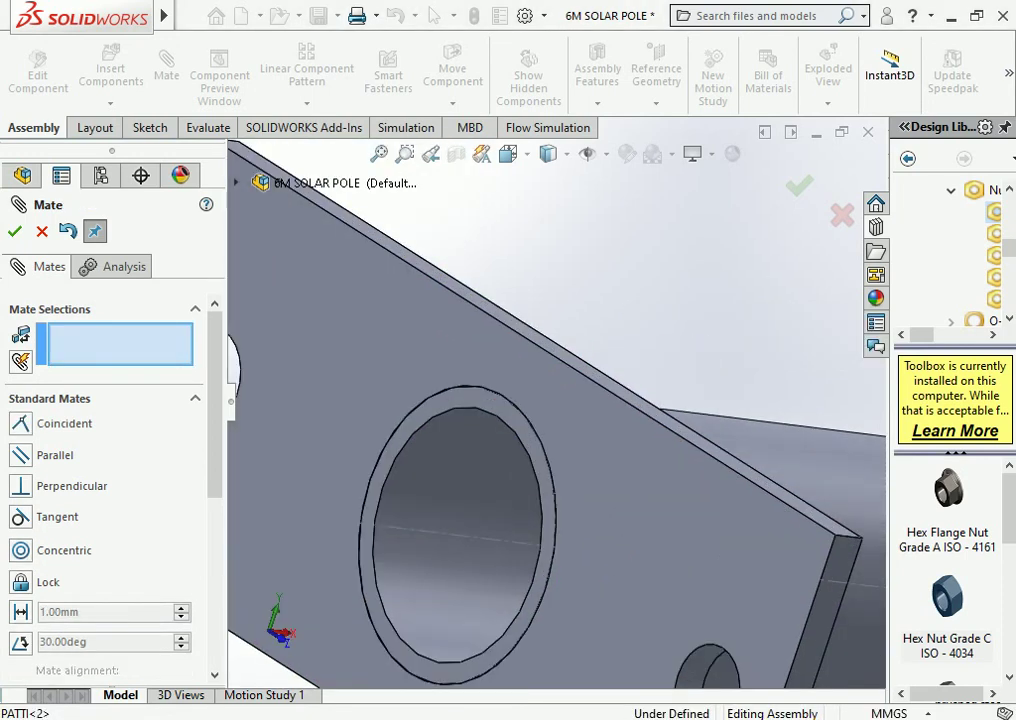
pyautogui.click(572, 399)
pyautogui.click(572, 399)
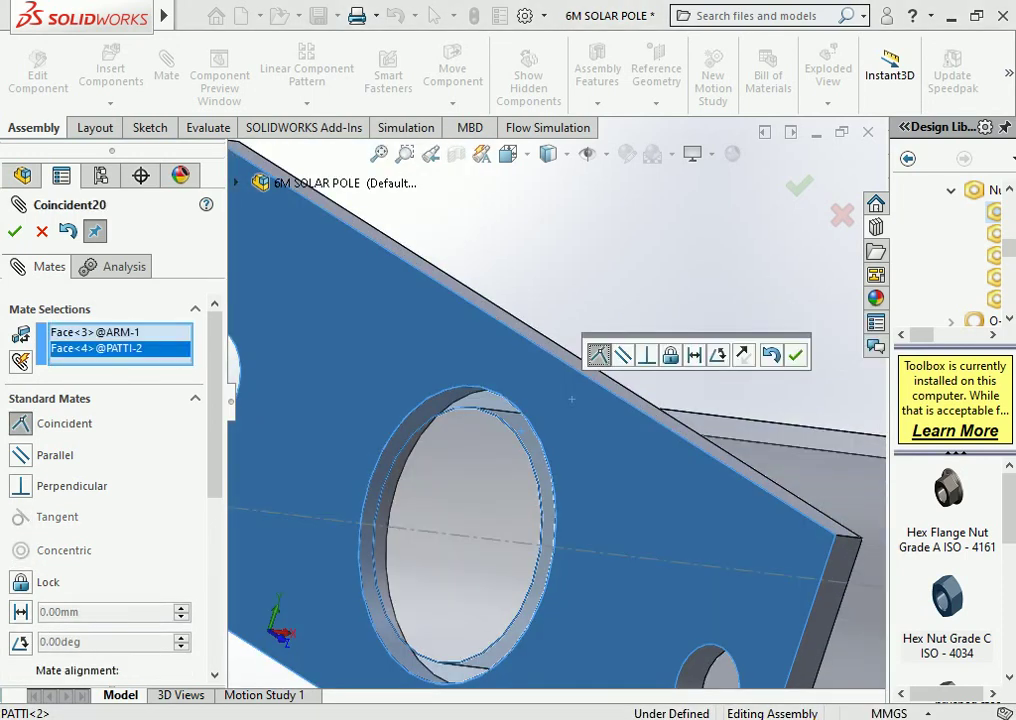
pyautogui.press('Return')
# Expand PATTI in the flyout assembly tree to expose its planes
pyautogui.scroll(5, 572, 399)
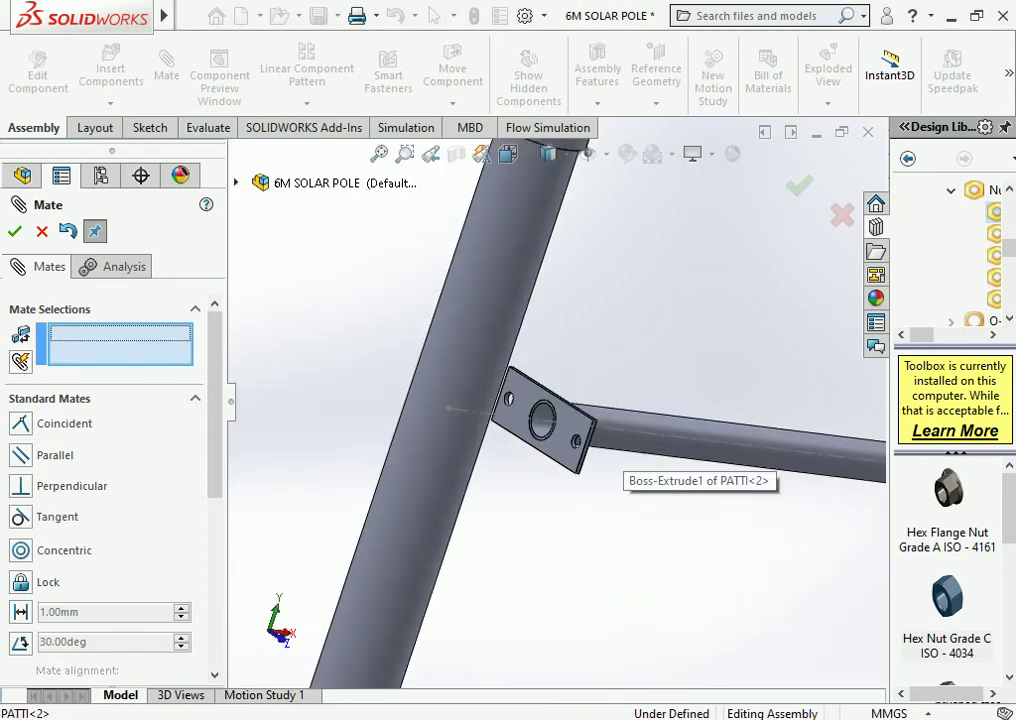
pyautogui.moveTo(600, 500)
pyautogui.mouseDown(button='middle')
pyautogui.moveTo(580, 440)
pyautogui.moveTo(540, 390)
pyautogui.mouseUp(button='middle')
pyautogui.scroll(3, 580, 430)
pyautogui.scroll(-4, 560, 400)
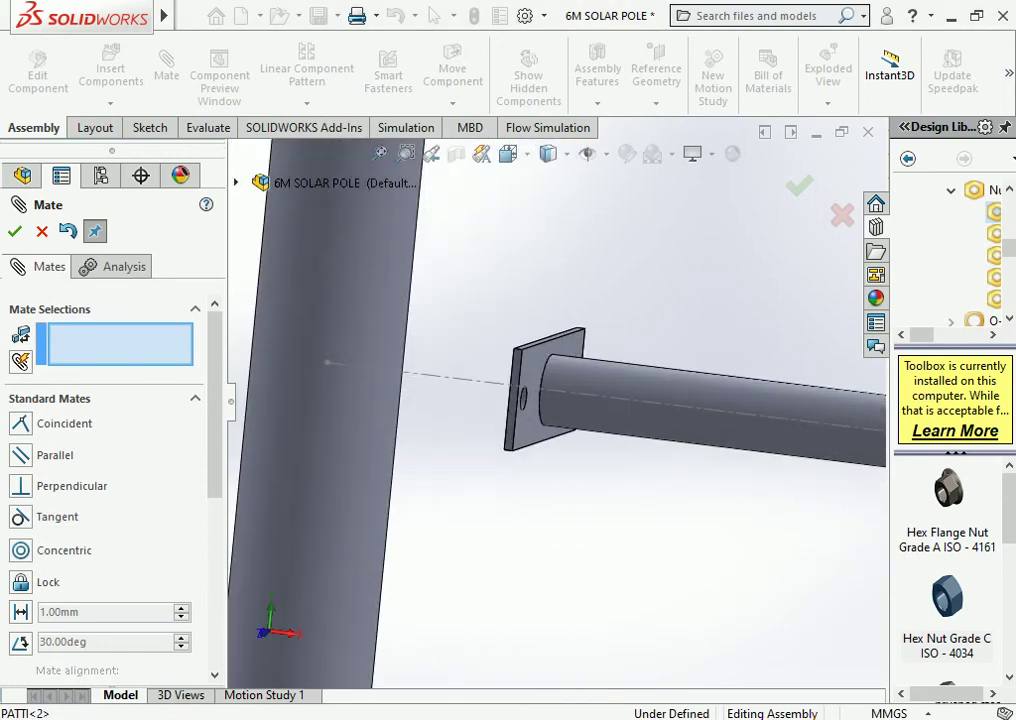
pyautogui.press('c')
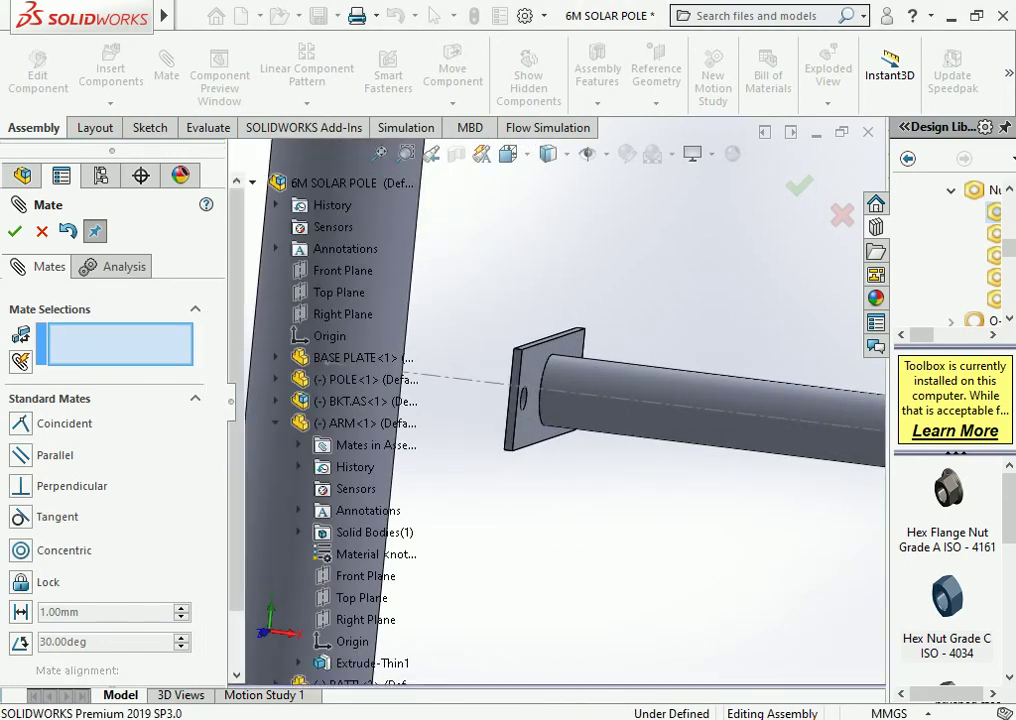
pyautogui.press('c')
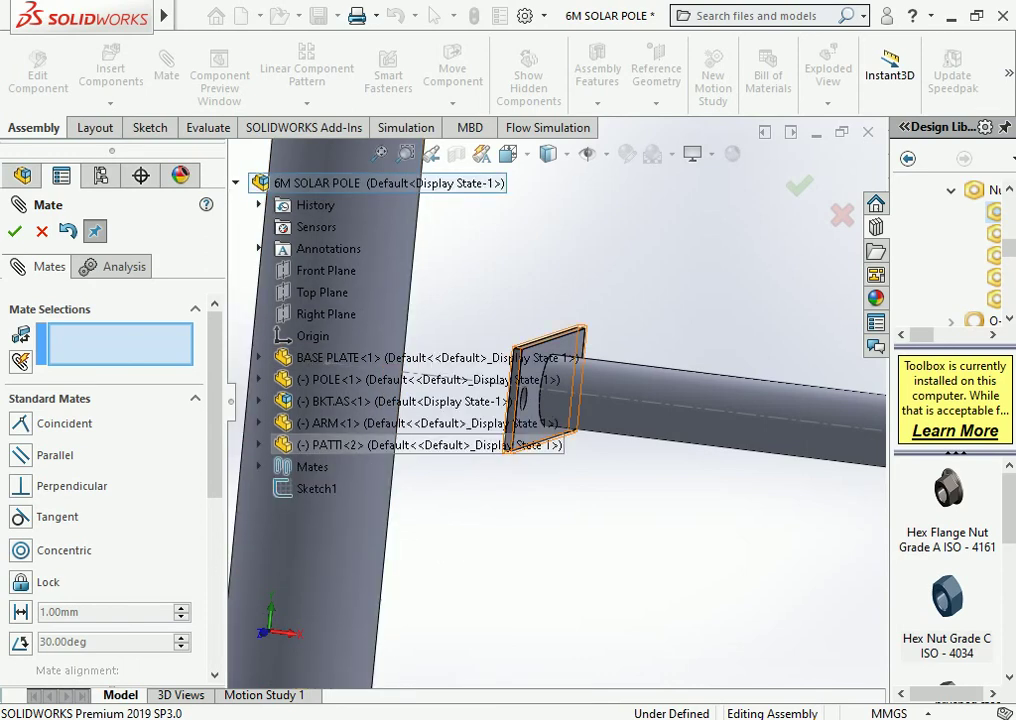
pyautogui.click(259, 445)
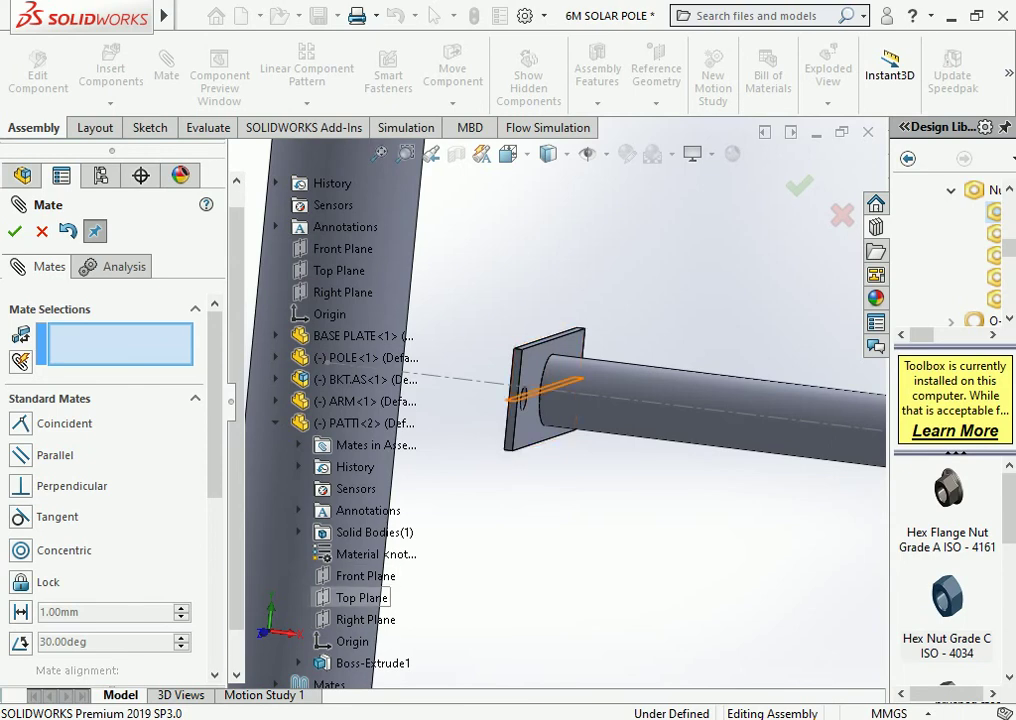
# Add Parallel4 between PATTI's Top Plane and the assembly Top Plane
pyautogui.click(362, 598)
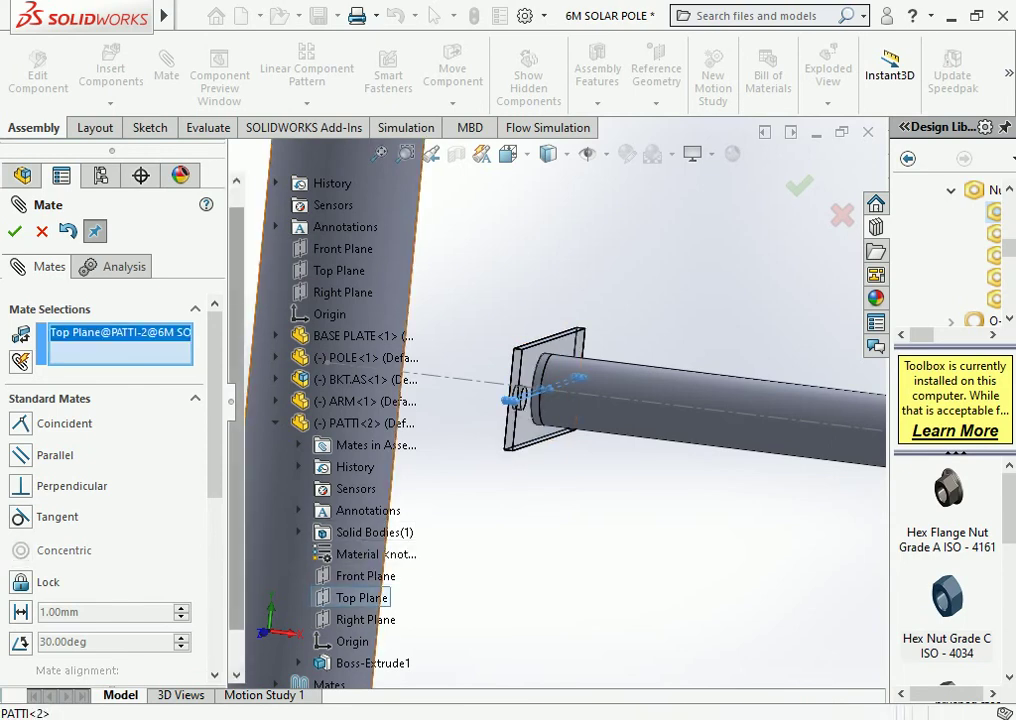
pyautogui.scroll(1, 380, 600)
pyautogui.scroll(3, 560, 400)
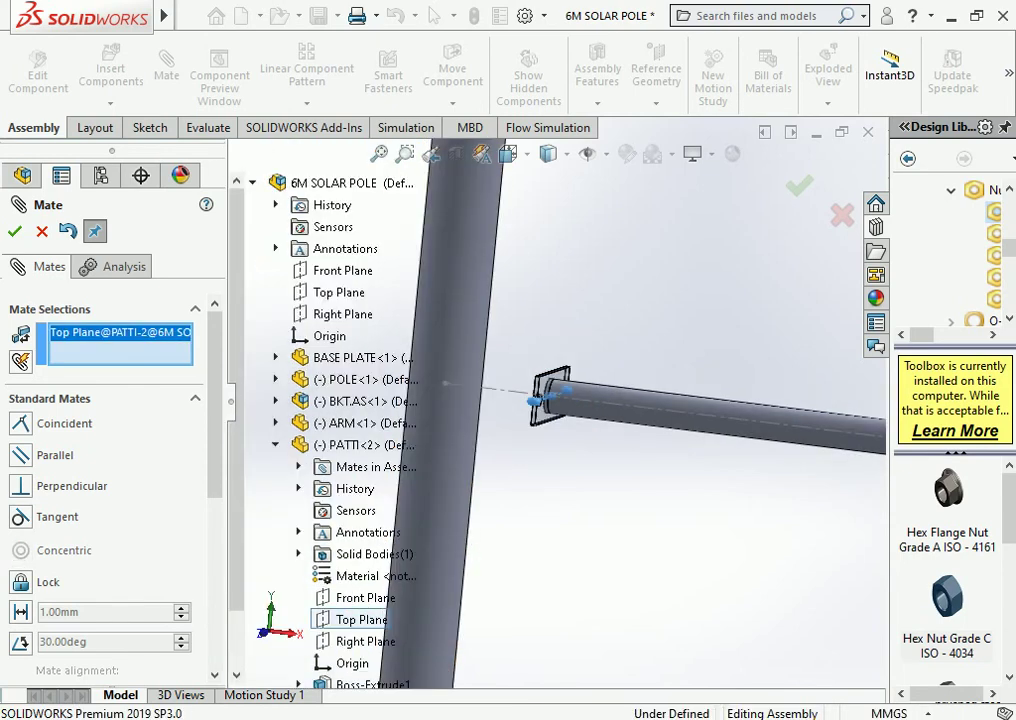
pyautogui.hotkey('ctrl', '1')
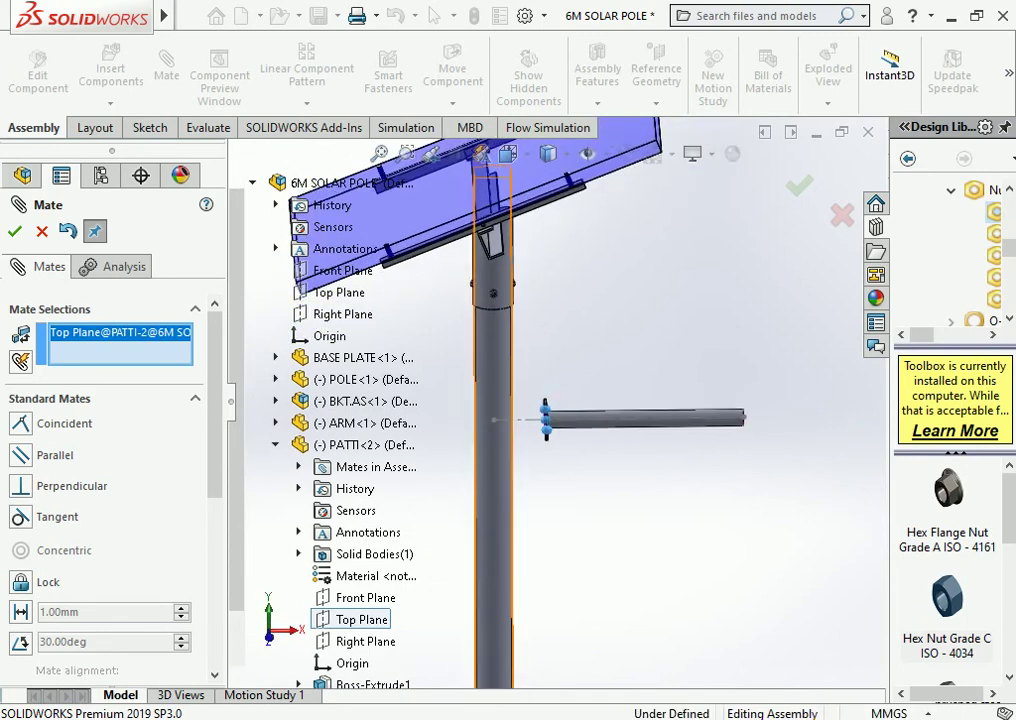
pyautogui.scroll(3, 555, 401)
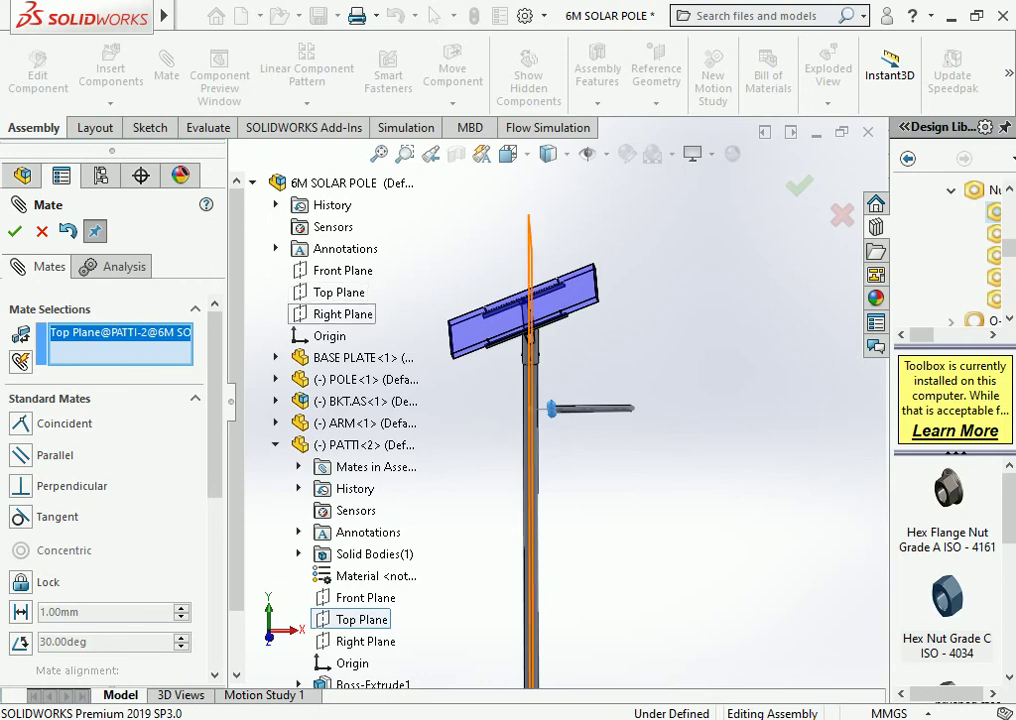
pyautogui.click(338, 292)
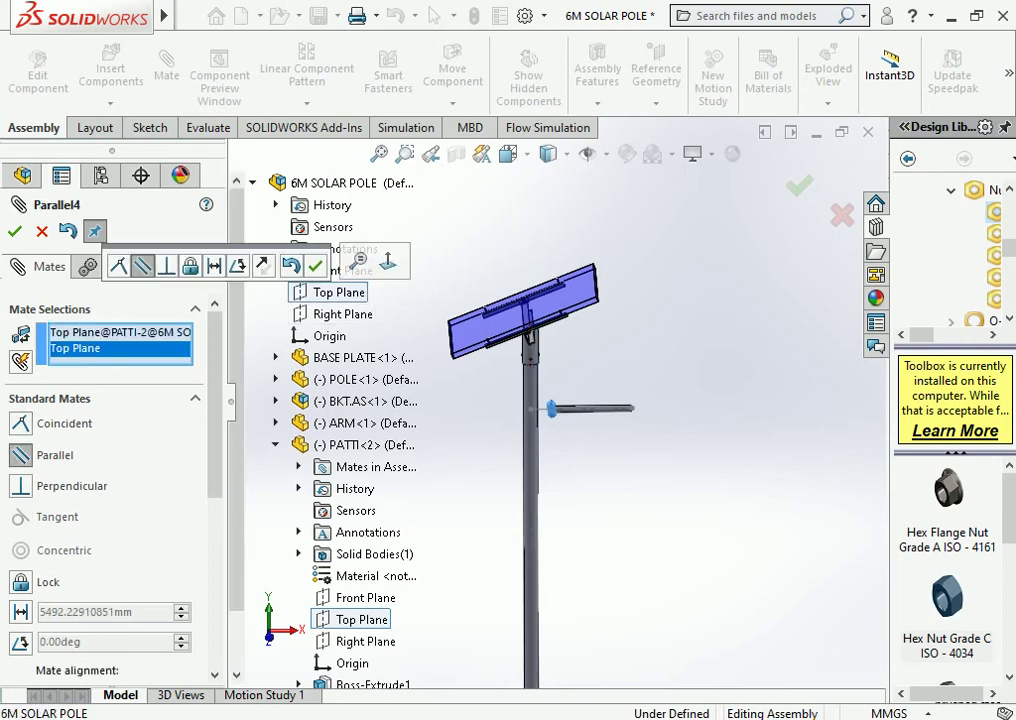
pyautogui.scroll(-3, 541, 401)
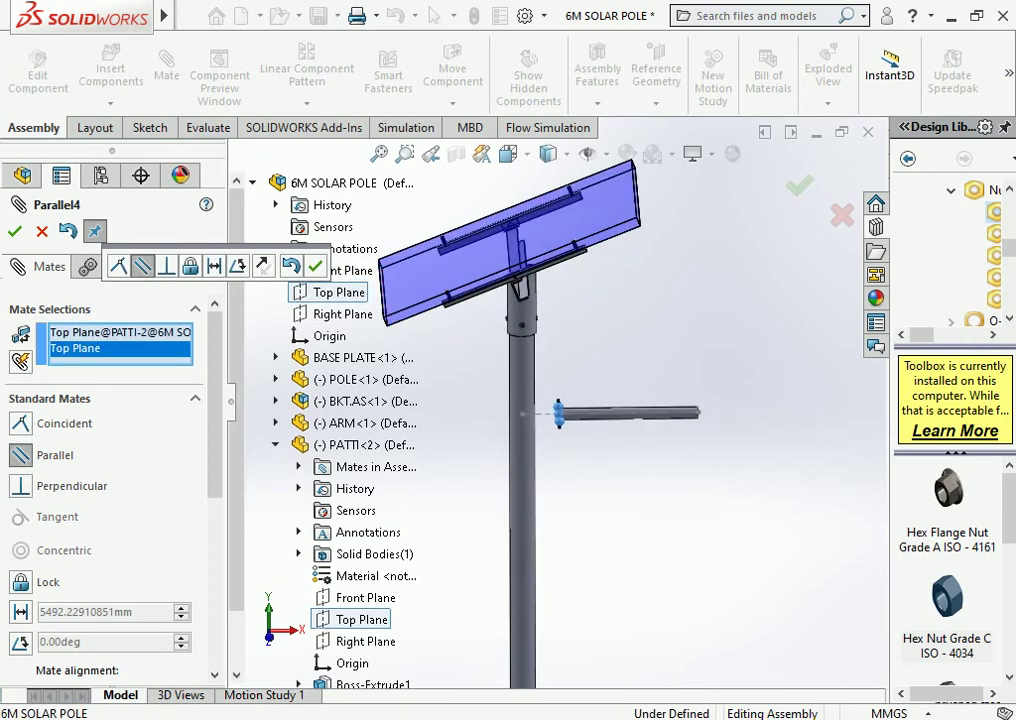
pyautogui.click(315, 265)
pyautogui.click(14, 231)
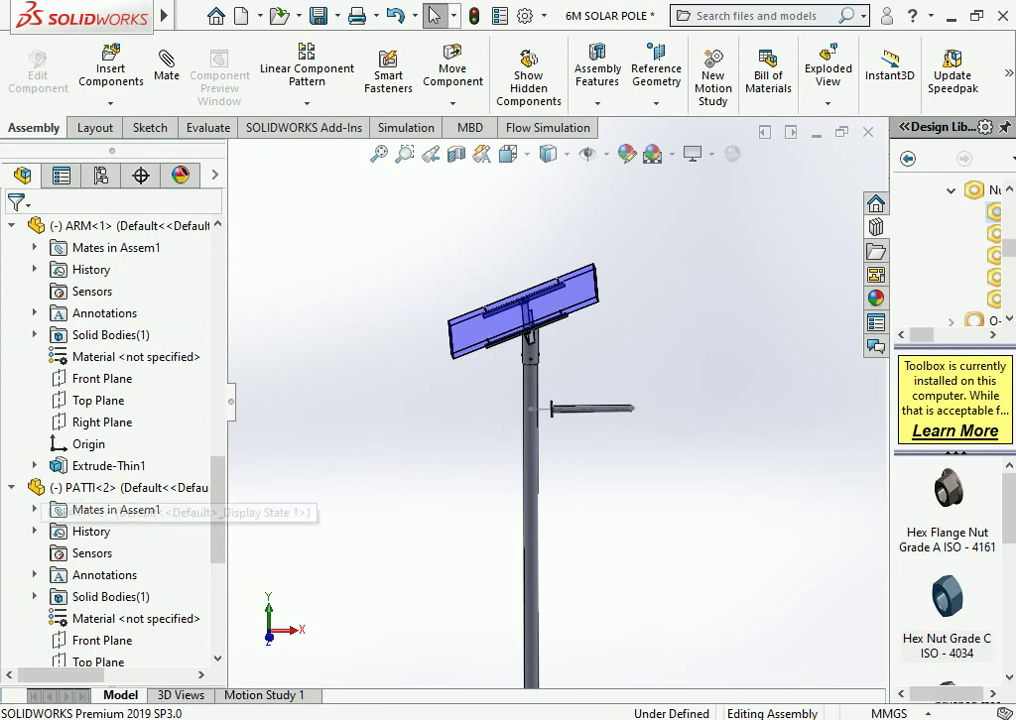
# Collapse the expanded PATTI, ARM and mate entries in the FeatureManager tree
pyautogui.click(11, 487)
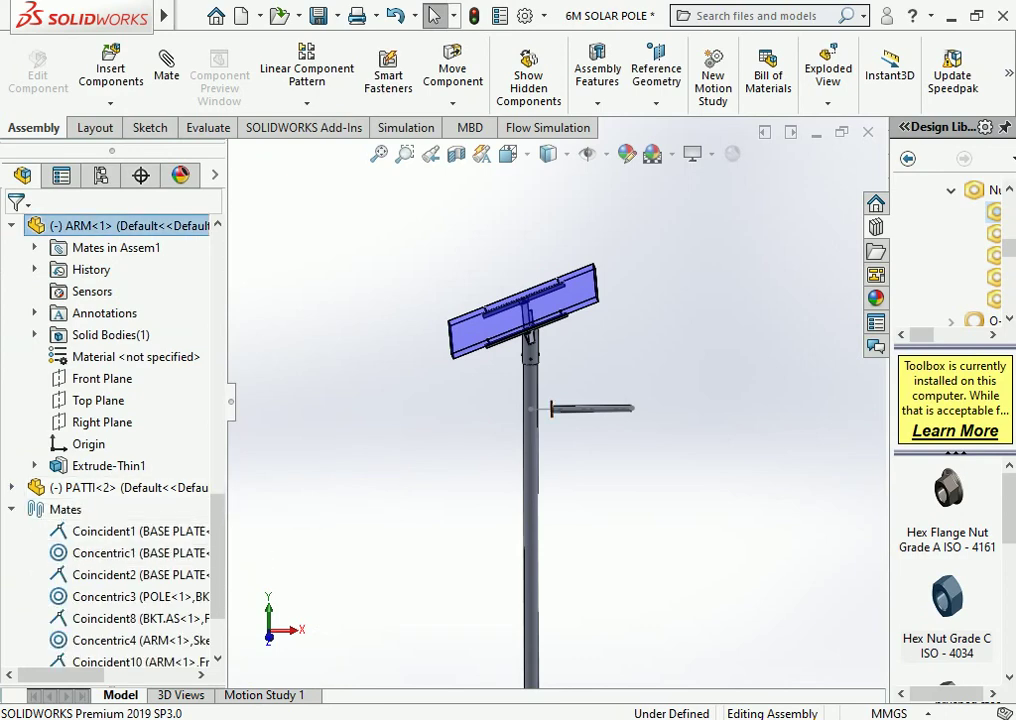
pyautogui.click(11, 225)
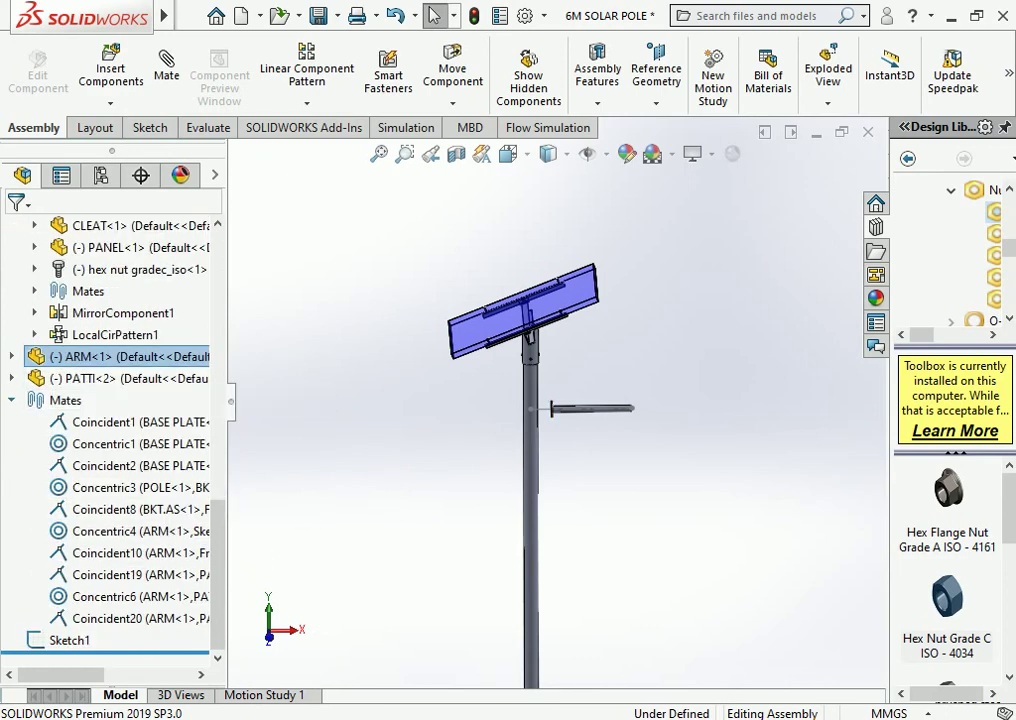
pyautogui.click(11, 400)
pyautogui.scroll(1, 110, 430)
pyautogui.scroll(3, 110, 430)
pyautogui.click(34, 377)
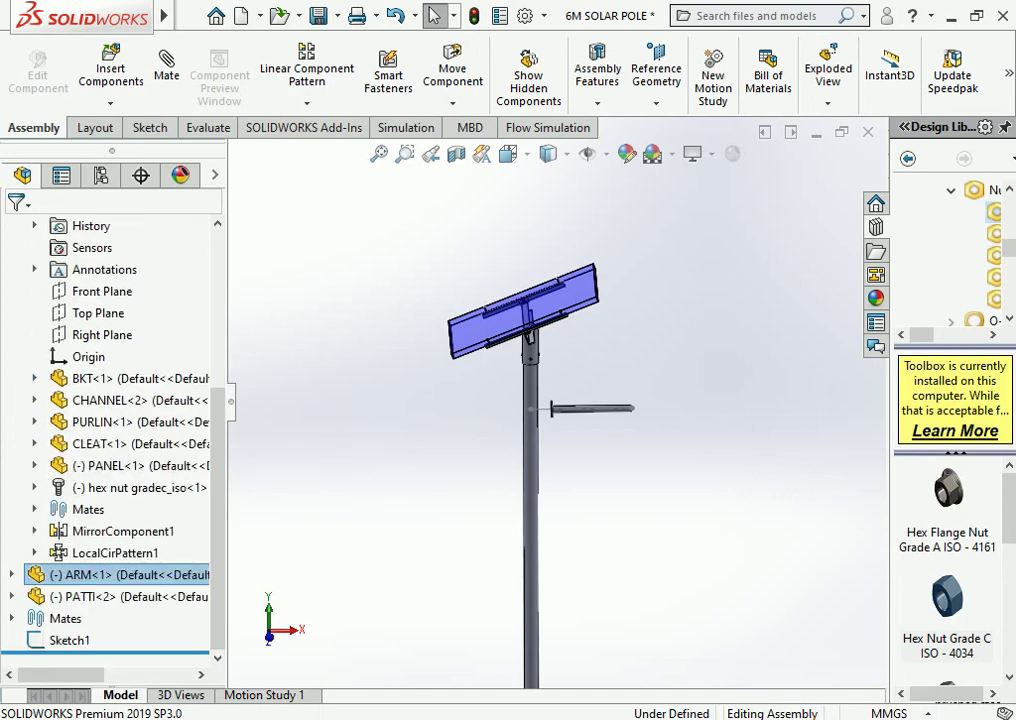
# Expand ARM<1> and select its Top Plane as the mate reference
pyautogui.click(140, 466)
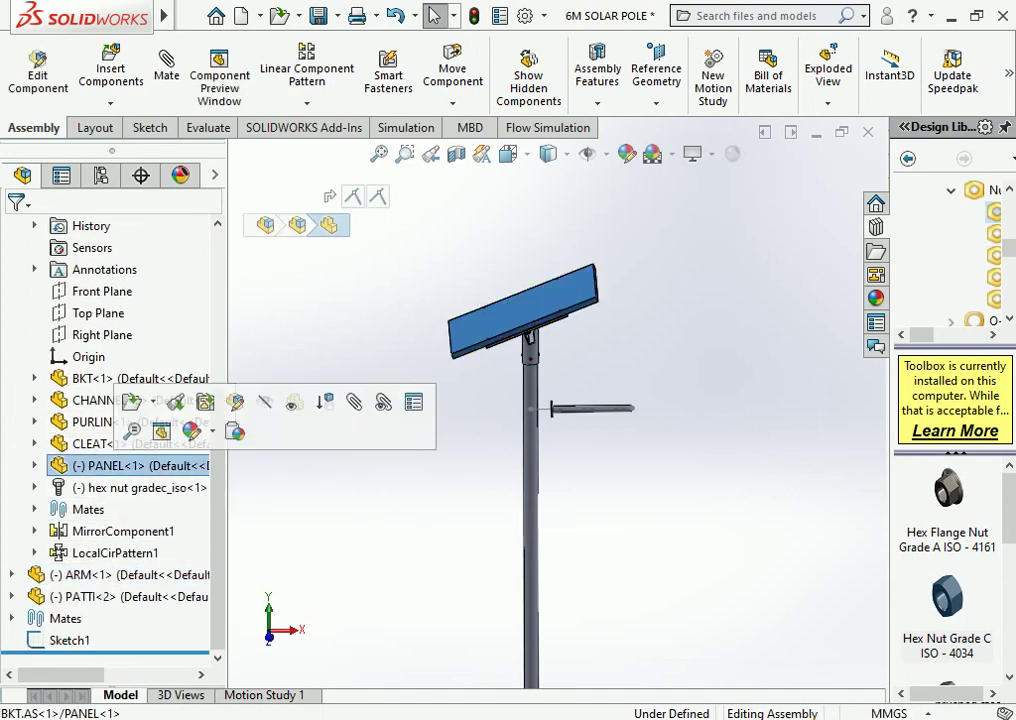
pyautogui.click(120, 575)
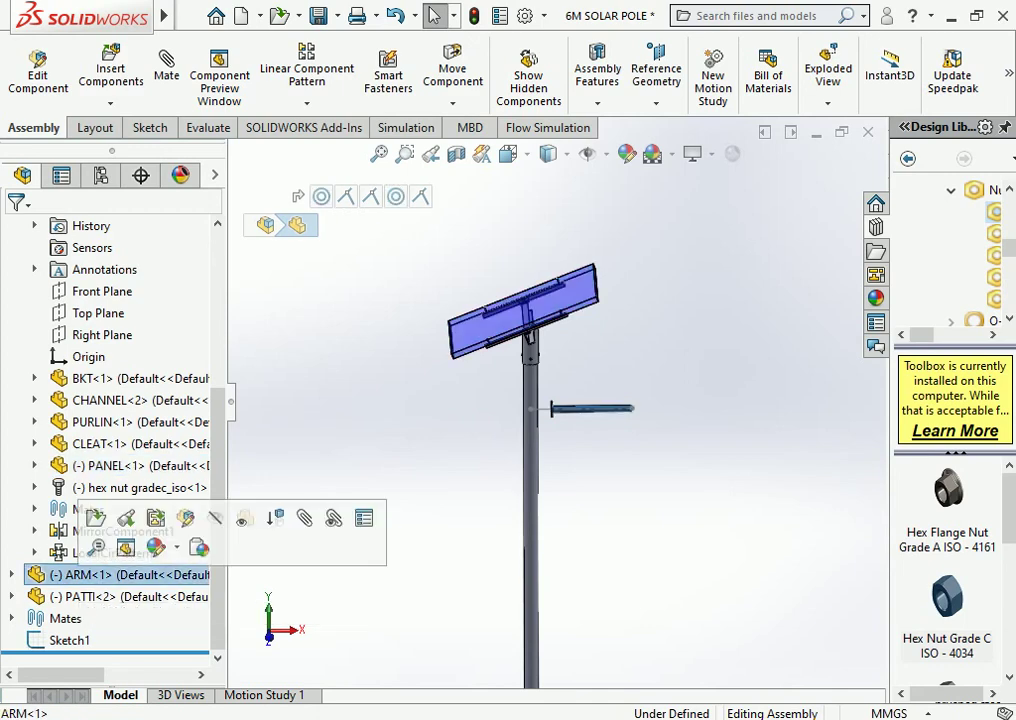
pyautogui.scroll(-1, 565, 412)
pyautogui.scroll(-3, 565, 412)
pyautogui.scroll(-3, 565, 412)
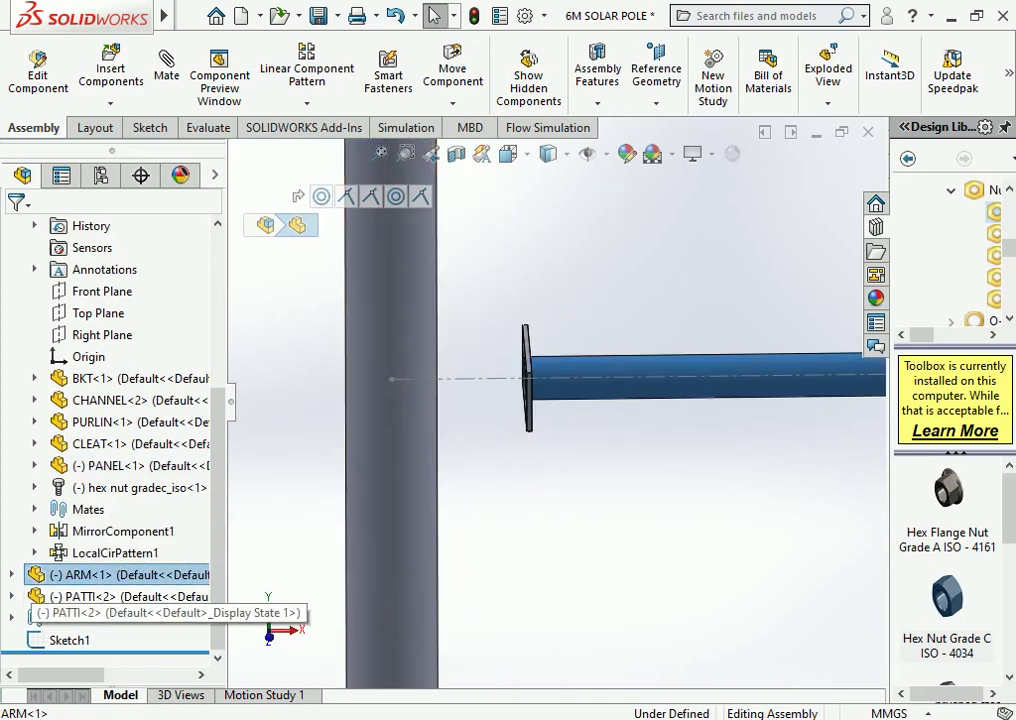
pyautogui.click(11, 574)
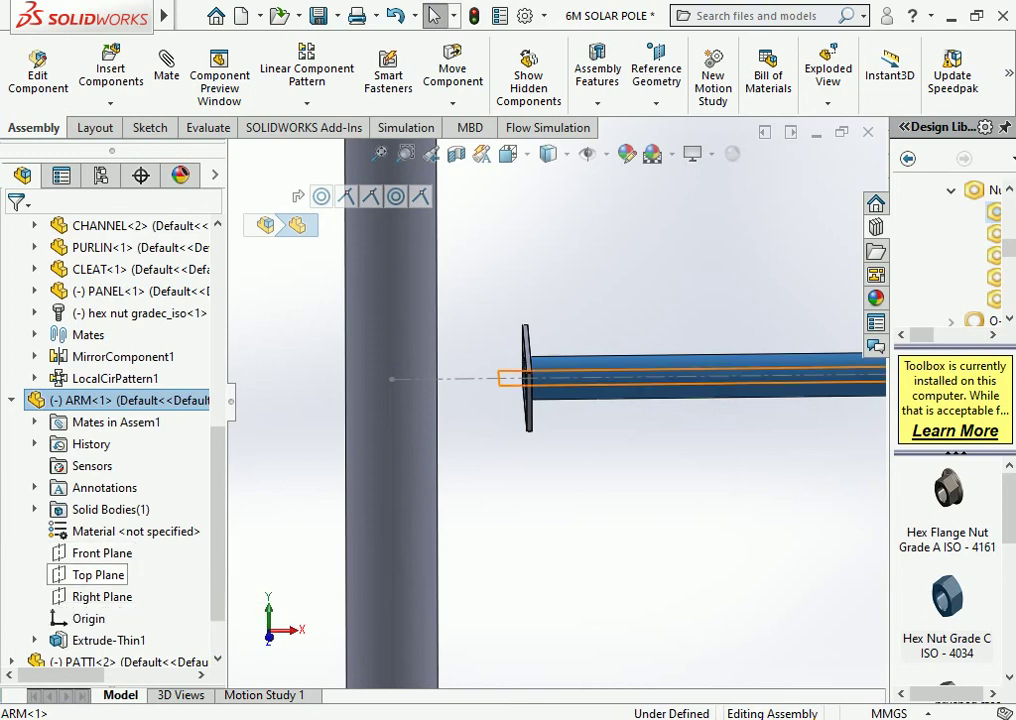
pyautogui.click(98, 574)
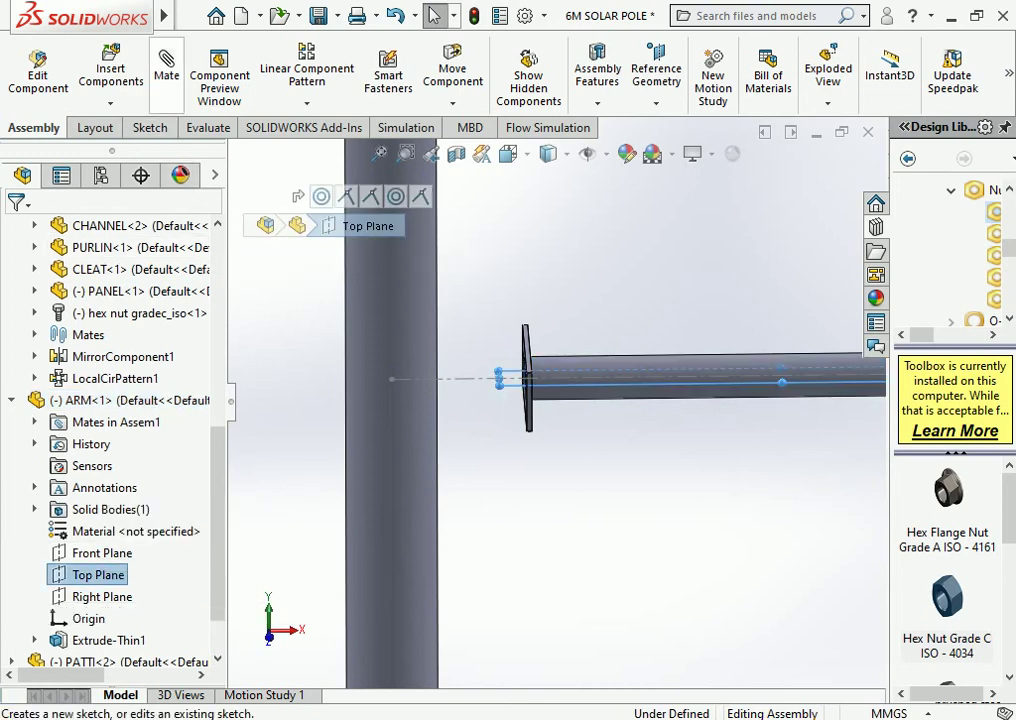
# Make ARM's Top Plane coincident with Top Plane@PATTI-2, creating Coincident22
pyautogui.click(166, 70)
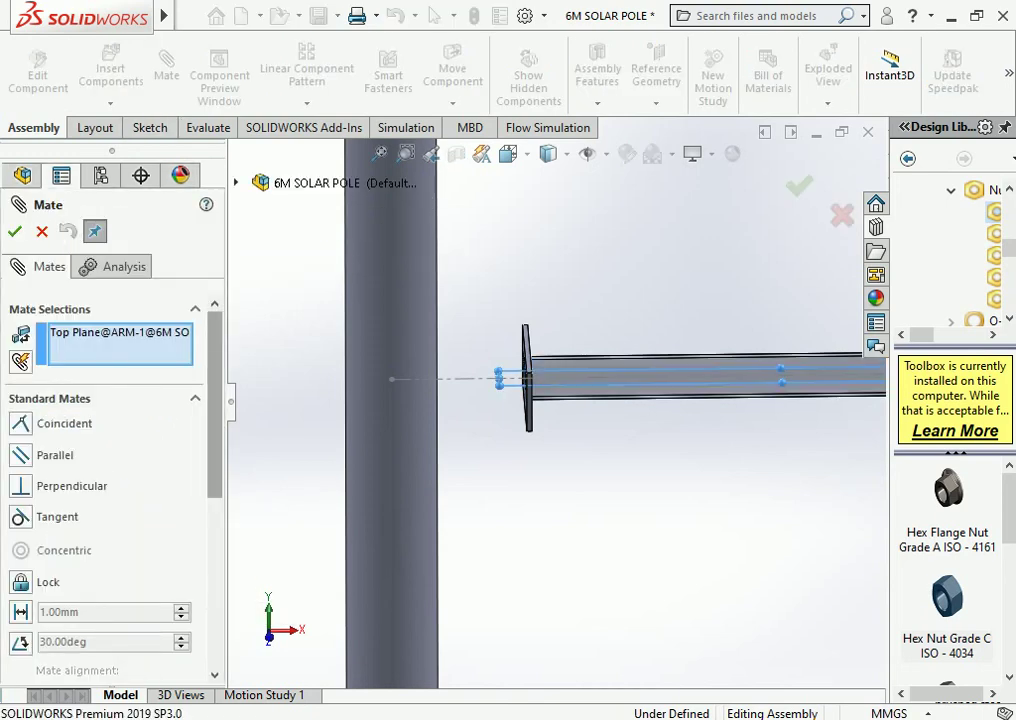
pyautogui.scroll(-1, 350, 430)
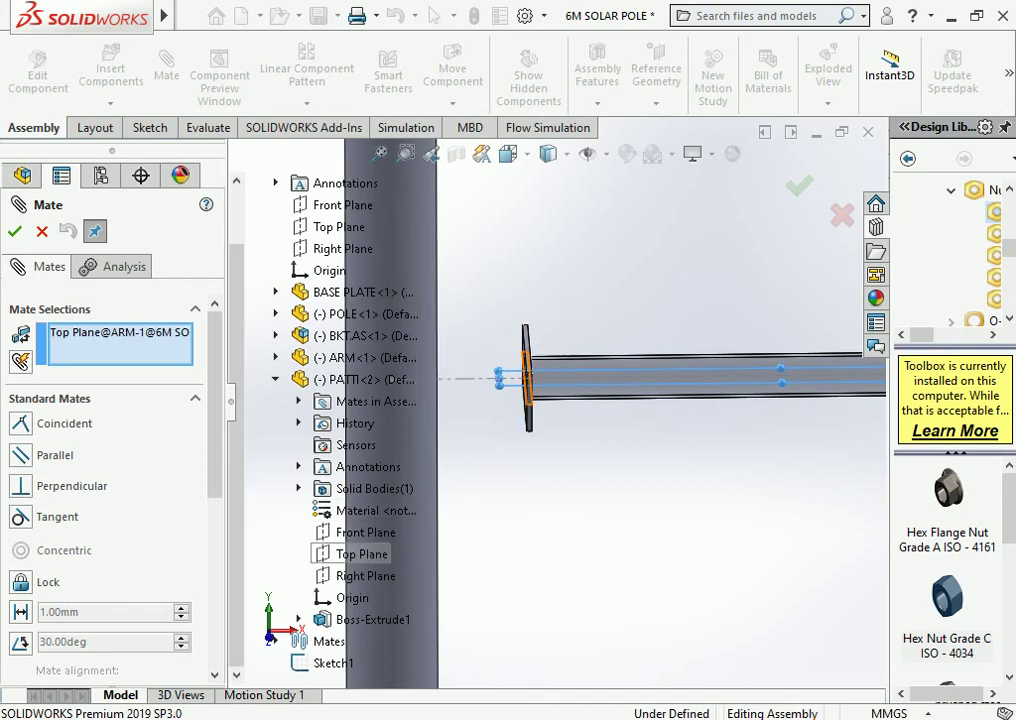
pyautogui.moveTo(620, 420); pyautogui.dragTo(680, 400, button='middle')
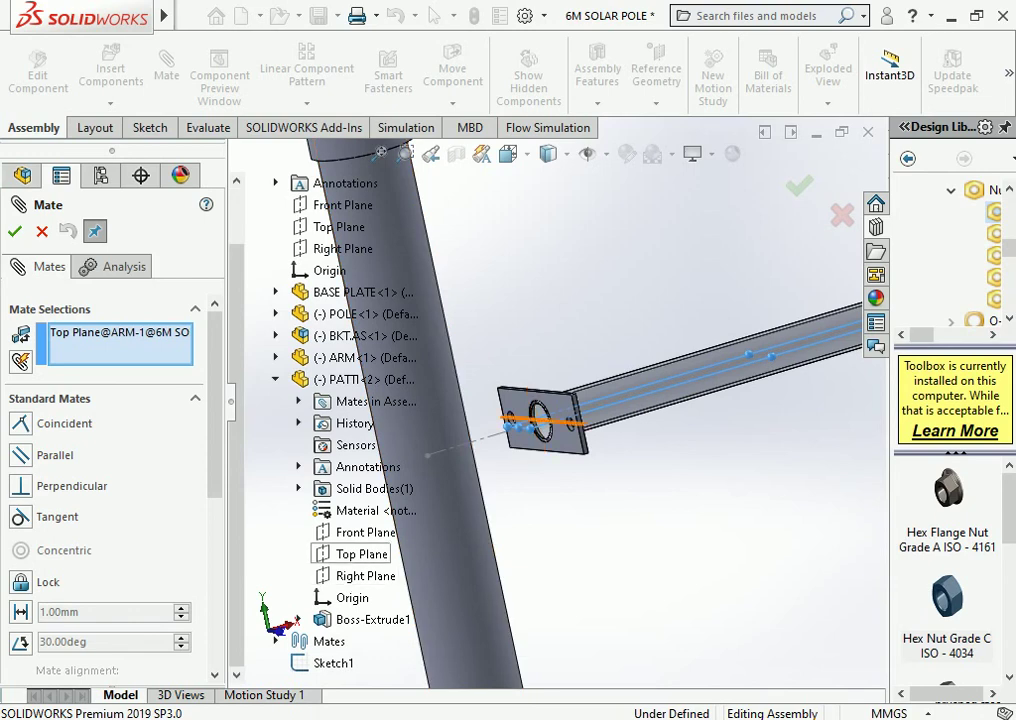
pyautogui.click(362, 554)
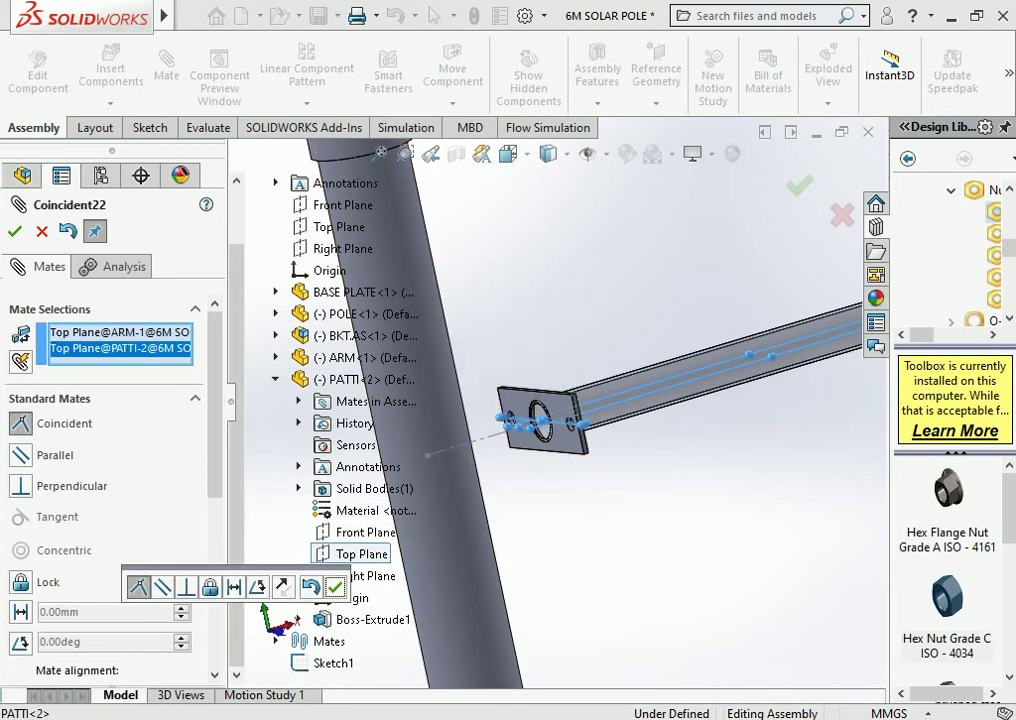
pyautogui.click(335, 587)
# Seat the PATTI plate's flat face tangent to the POLE's round face, creating Tangent4
pyautogui.moveTo(600, 450)
pyautogui.mouseDown(button='middle')
pyautogui.moveTo(640, 430)
pyautogui.moveTo(343, 228)
pyautogui.mouseUp(button='middle')
pyautogui.click(610, 395)
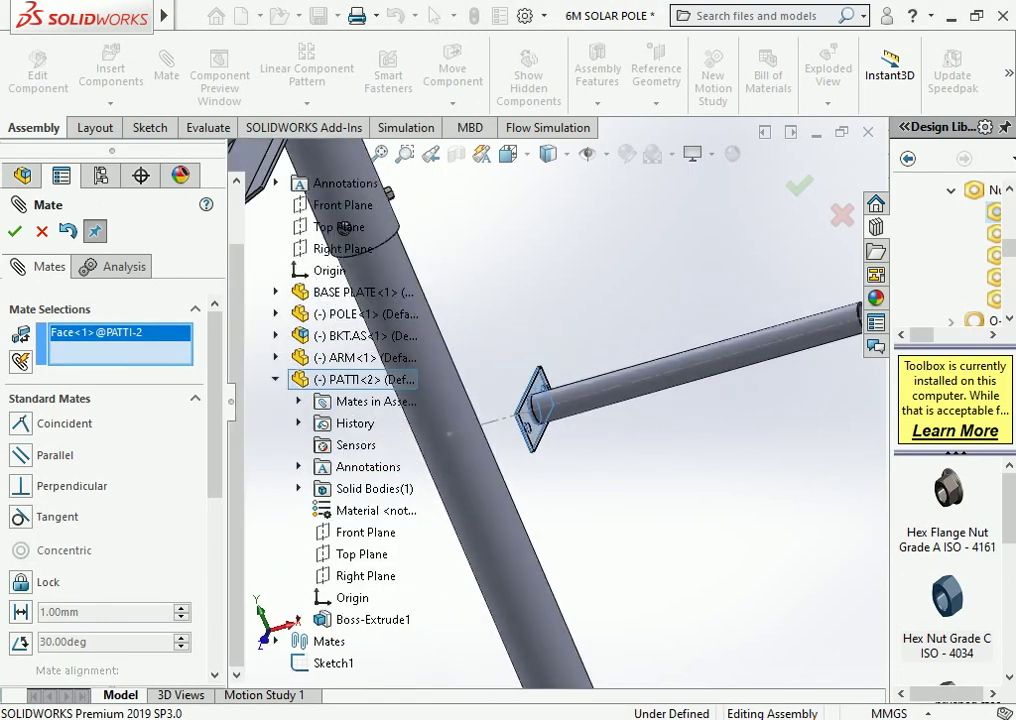
pyautogui.click(343, 228)
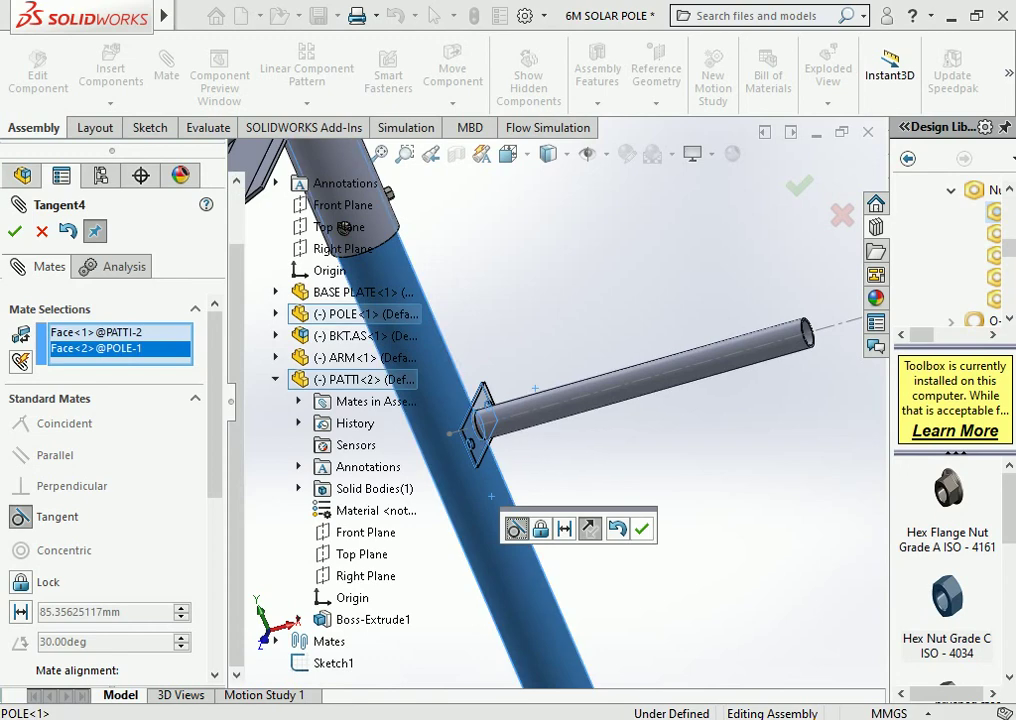
pyautogui.press('Return')
pyautogui.moveTo(343, 228); pyautogui.dragTo(420, 300, button='middle')
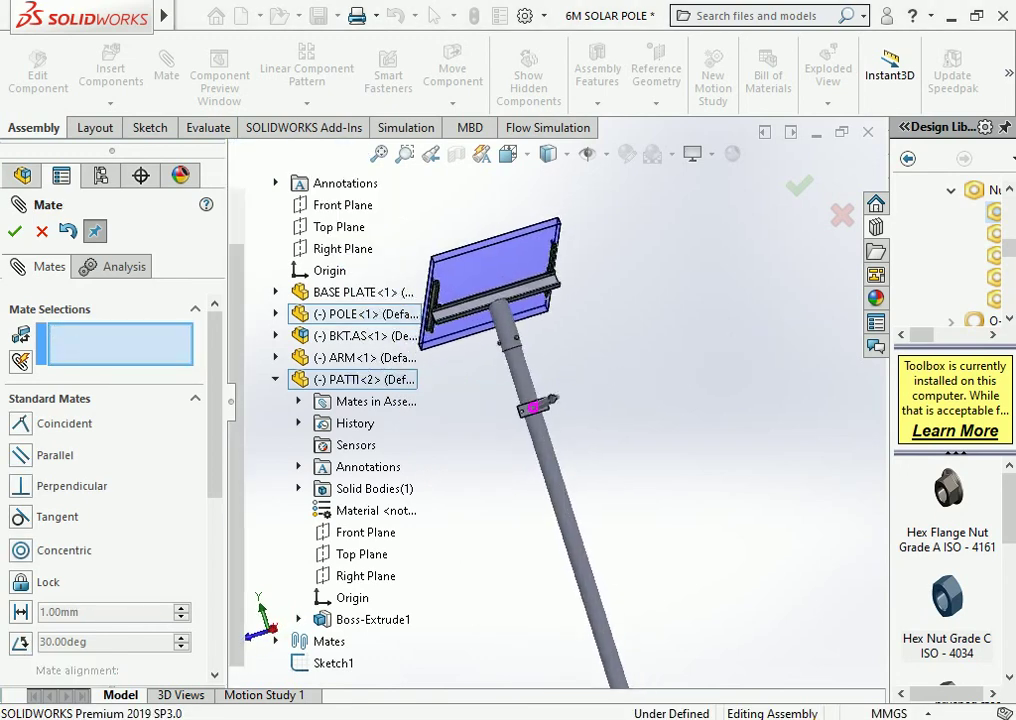
pyautogui.scroll(5, 540, 410)
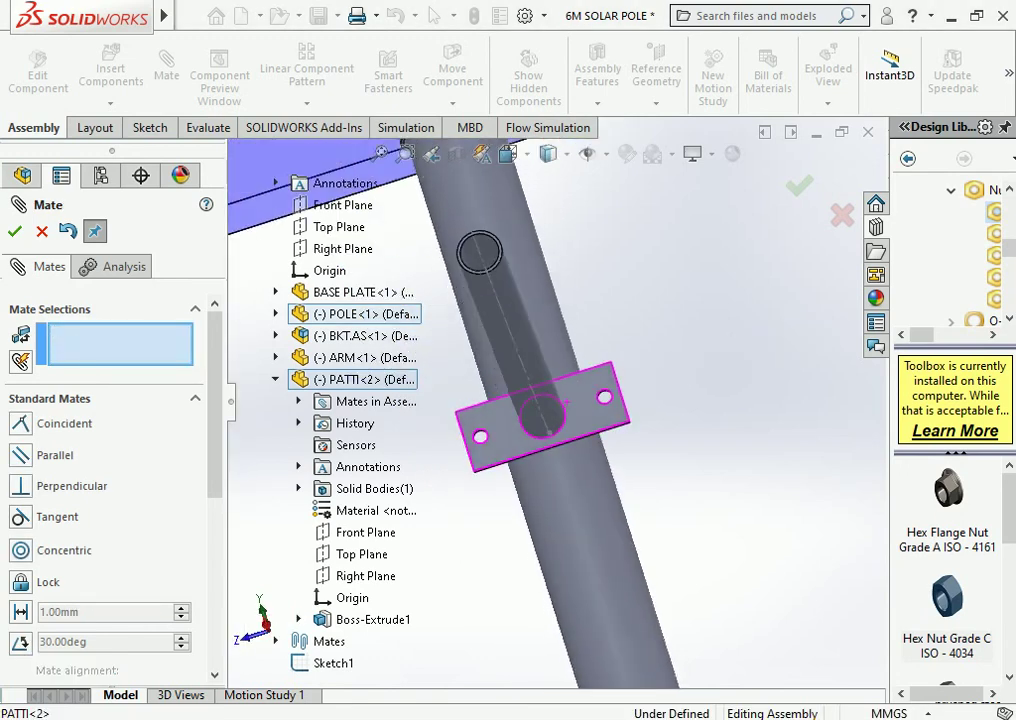
pyautogui.moveTo(565, 403); pyautogui.dragTo(524, 397, button='middle')
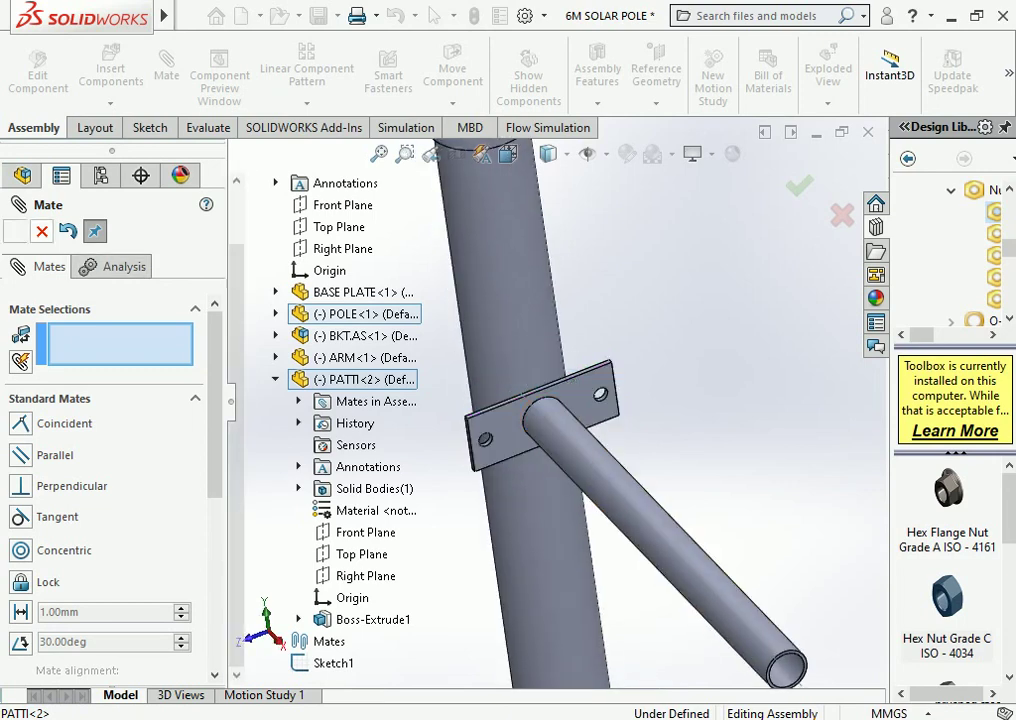
# Close the Mate panel, inspect the arm, and switch to the Dimetric view
pyautogui.press('Escape')
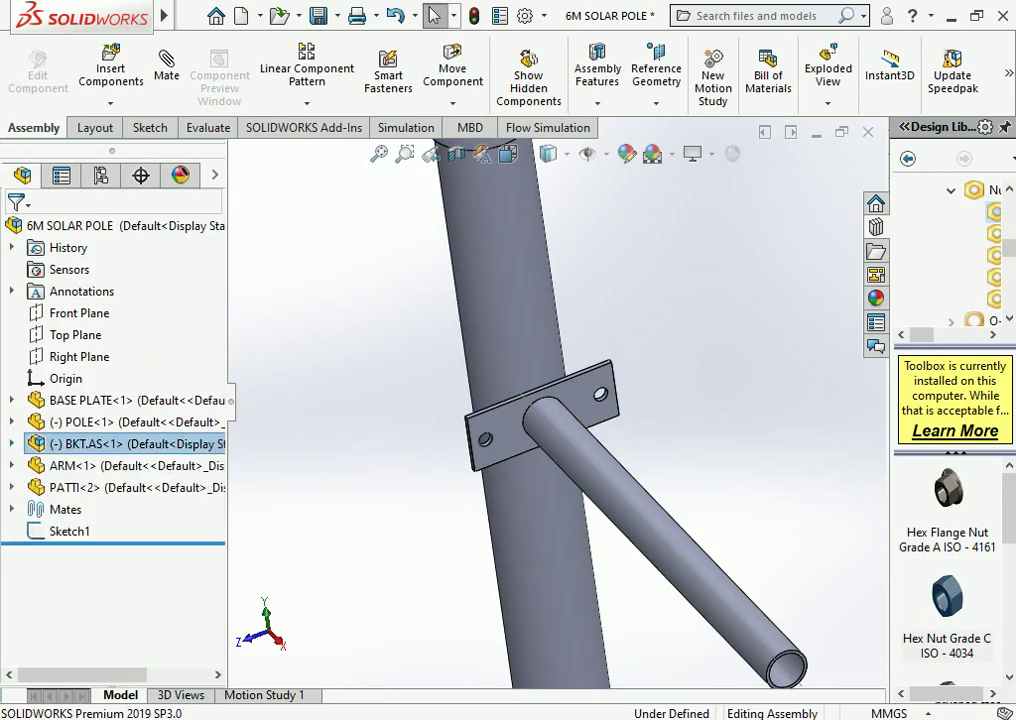
pyautogui.scroll(3, 554, 409)
pyautogui.scroll(3, 554, 409)
pyautogui.moveTo(631, 488); pyautogui.dragTo(562, 470, button='middle')
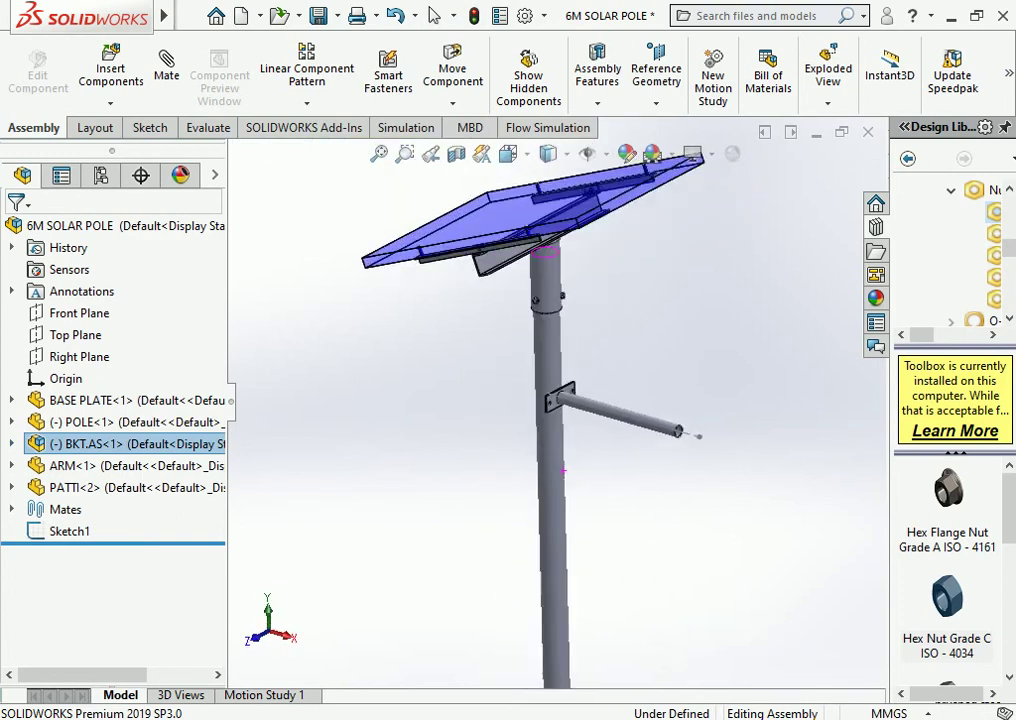
pyautogui.scroll(-5, 555, 400)
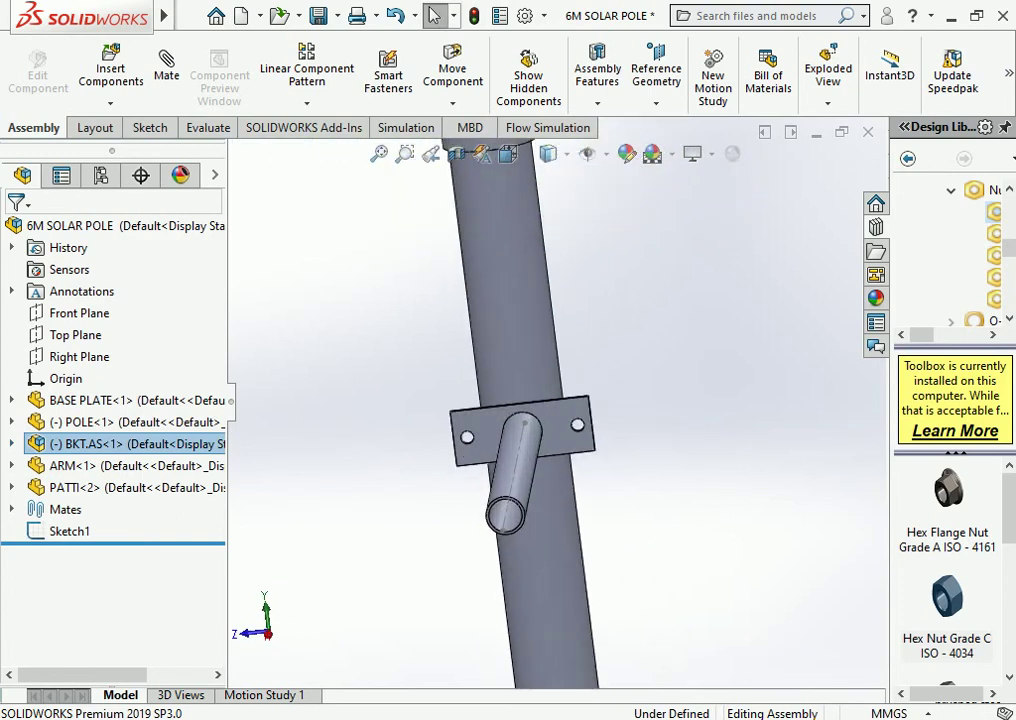
pyautogui.moveTo(545, 437)
pyautogui.mouseDown(button='middle')
pyautogui.moveTo(571, 425)
pyautogui.moveTo(499, 434)
pyautogui.moveTo(437, 424)
pyautogui.moveTo(600, 420)
pyautogui.mouseUp(button='middle')
pyautogui.scroll(2, 437, 424)
pyautogui.scroll(3, 600, 420)
pyautogui.scroll(3, 643, 411)
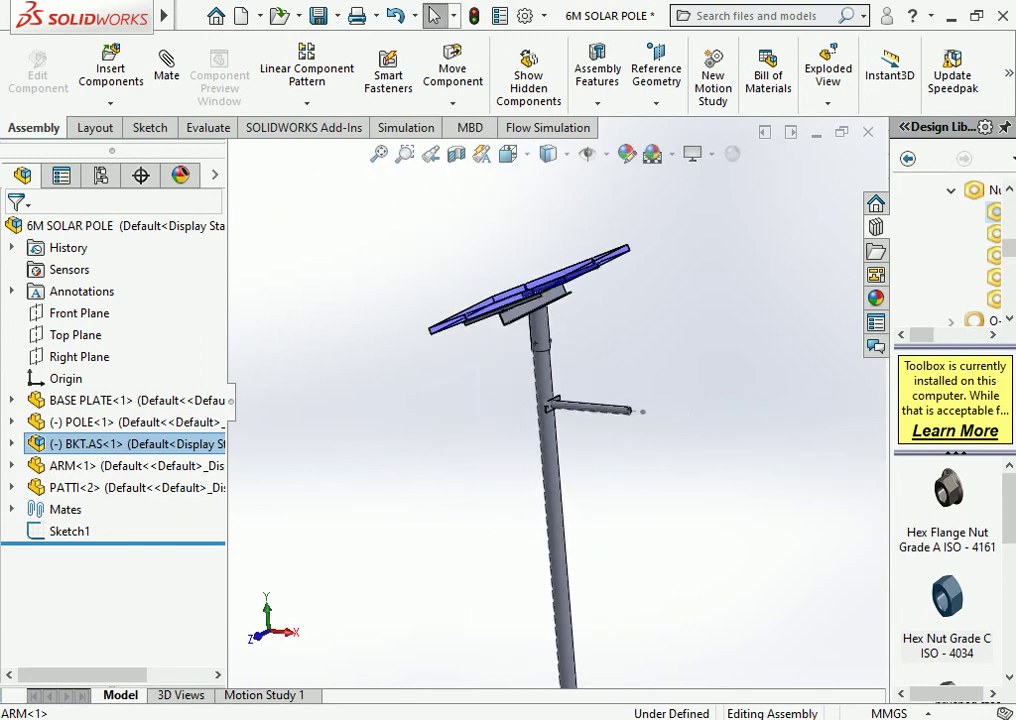
pyautogui.press('space')
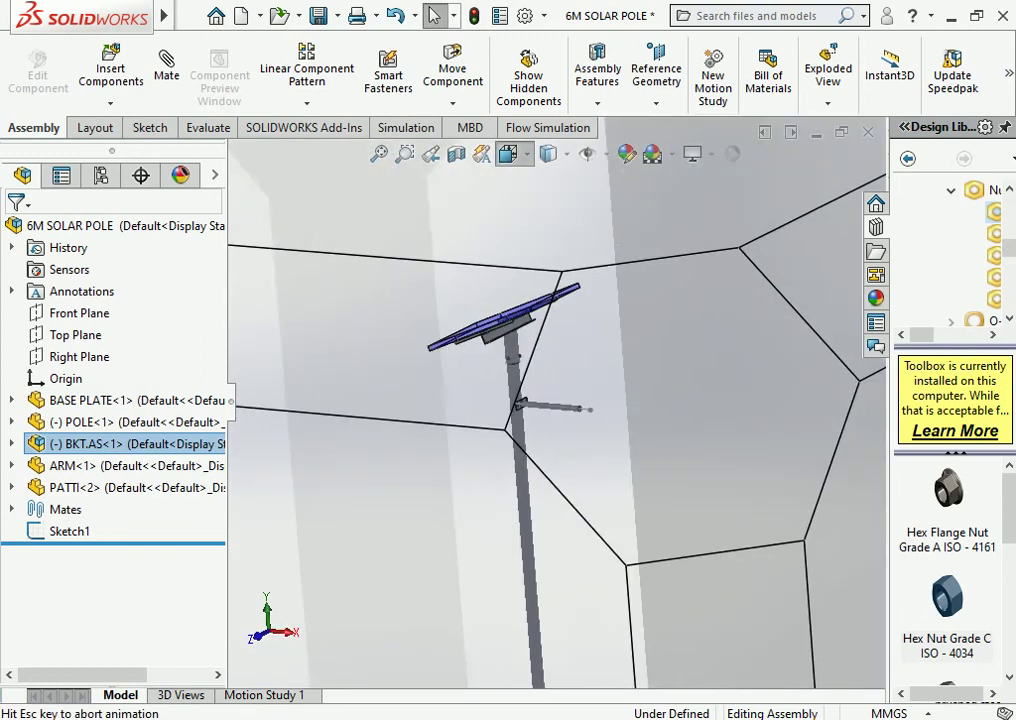
pyautogui.click(517, 153)
pyautogui.click(606, 176)
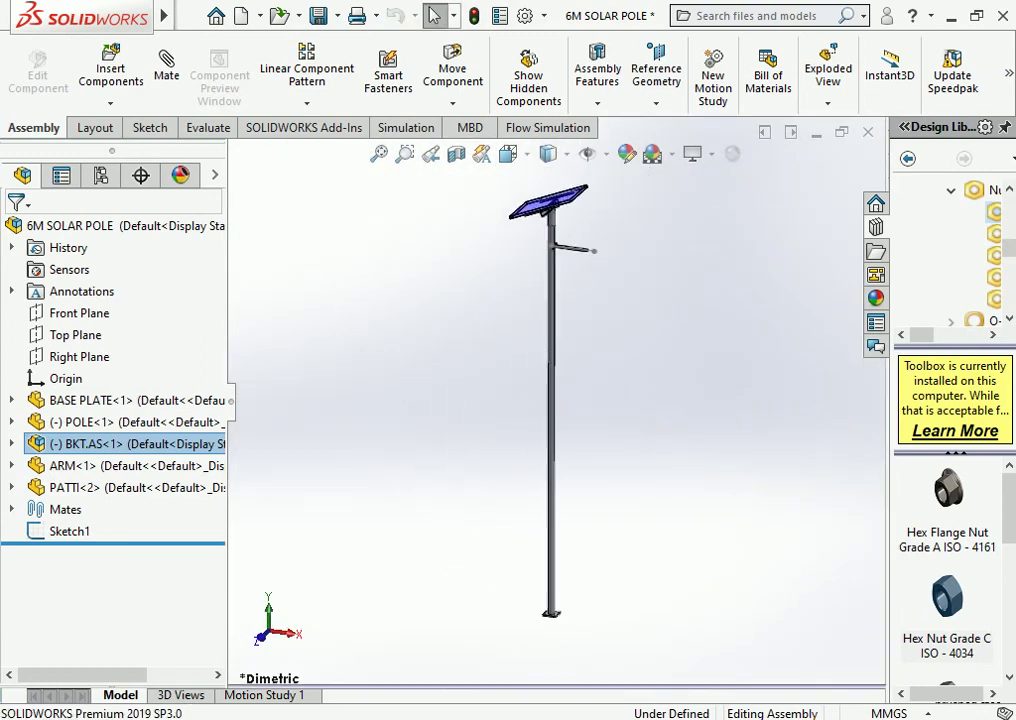
# Hide Sketch1's construction line so the pole, panel and arm show cleanly
pyautogui.scroll(-3, 503, 324)
pyautogui.scroll(-3, 503, 324)
pyautogui.rightClick(596, 310)
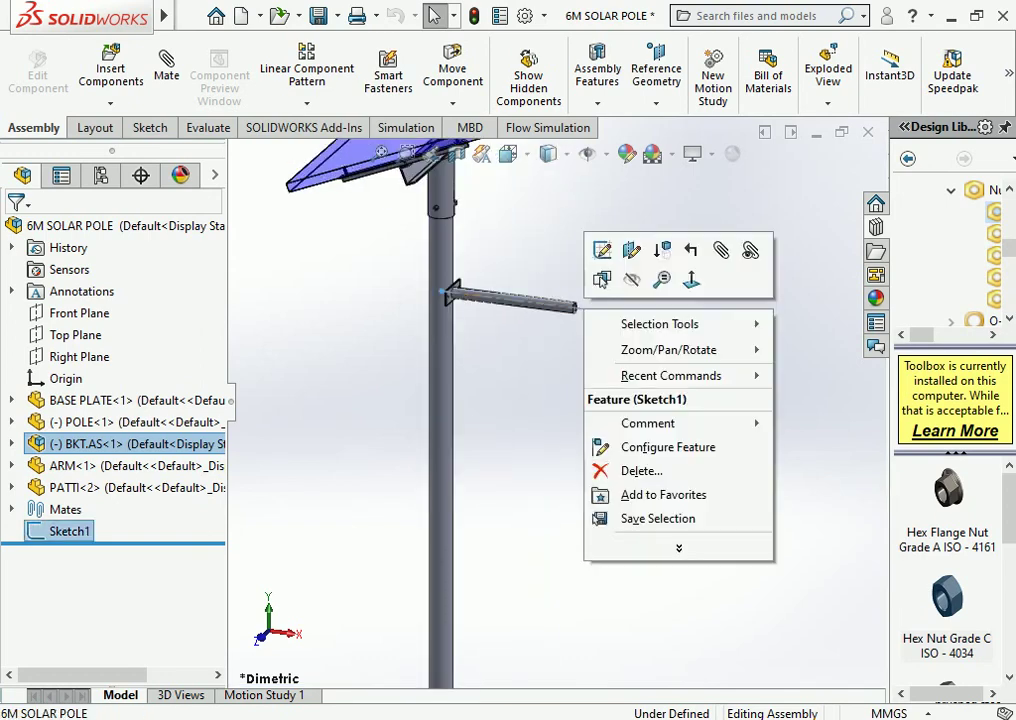
pyautogui.click(631, 280)
pyautogui.scroll(3, 557, 409)
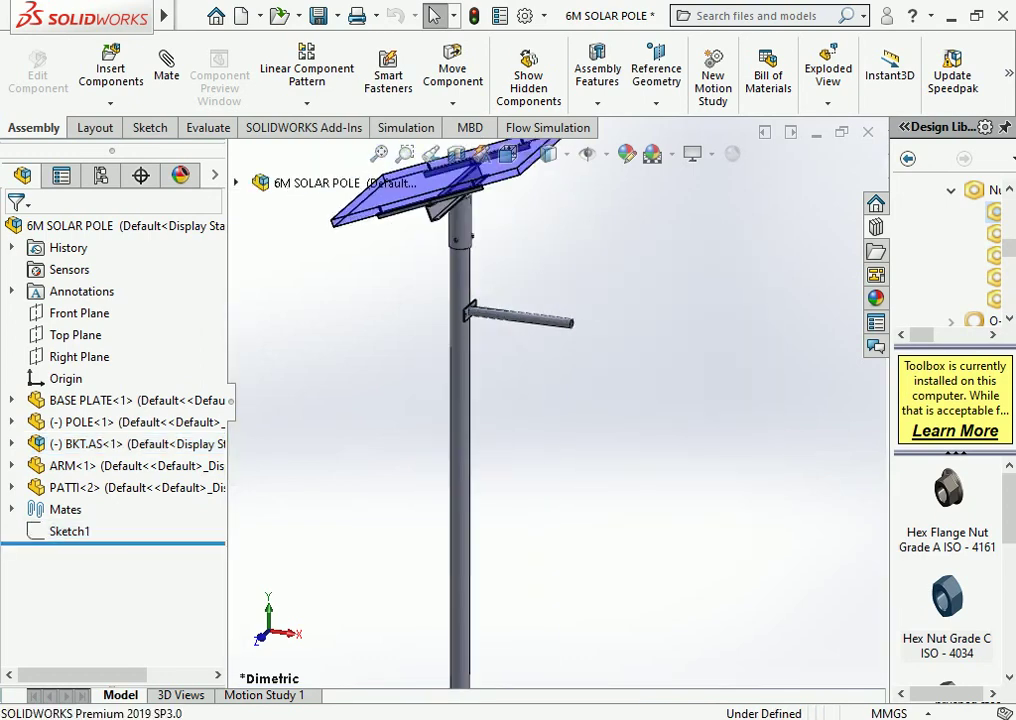
pyautogui.scroll(2, 557, 409)
pyautogui.scroll(3, 536, 383)
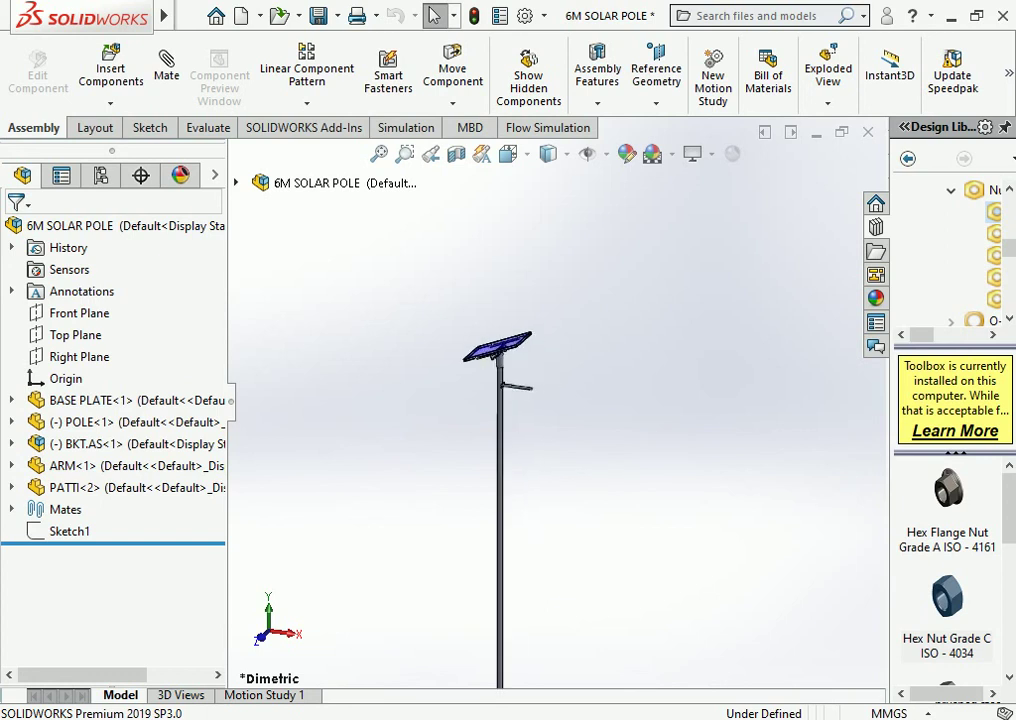
pyautogui.scroll(-3, 494, 430)
pyautogui.scroll(2, 500, 430)
pyautogui.scroll(-2, 500, 430)
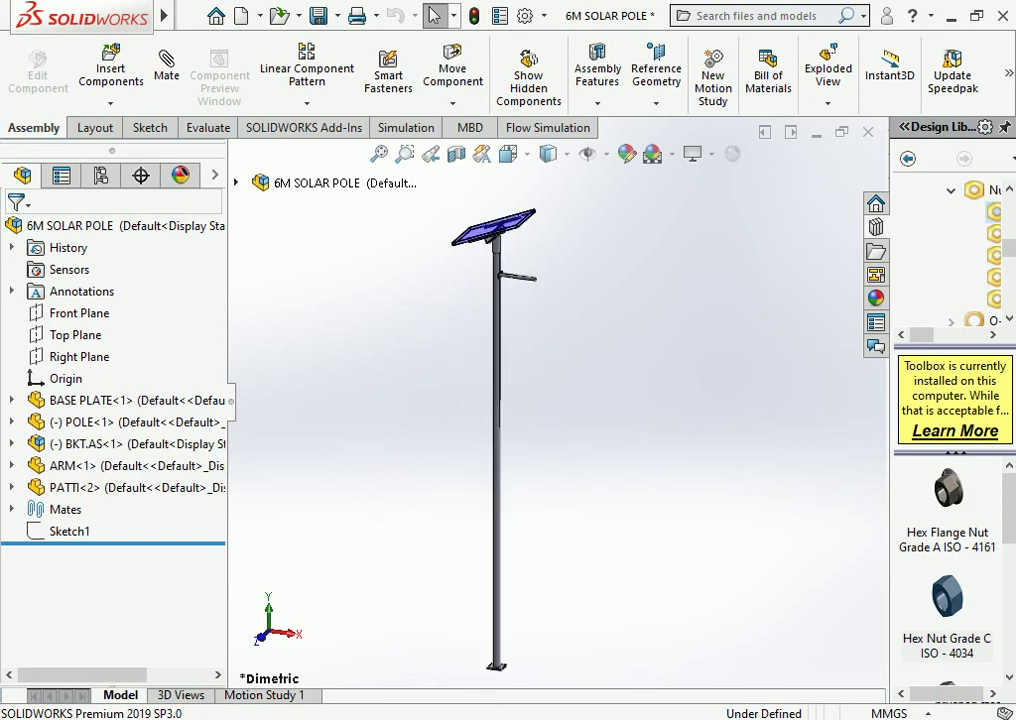
pyautogui.scroll(1, 500, 430)
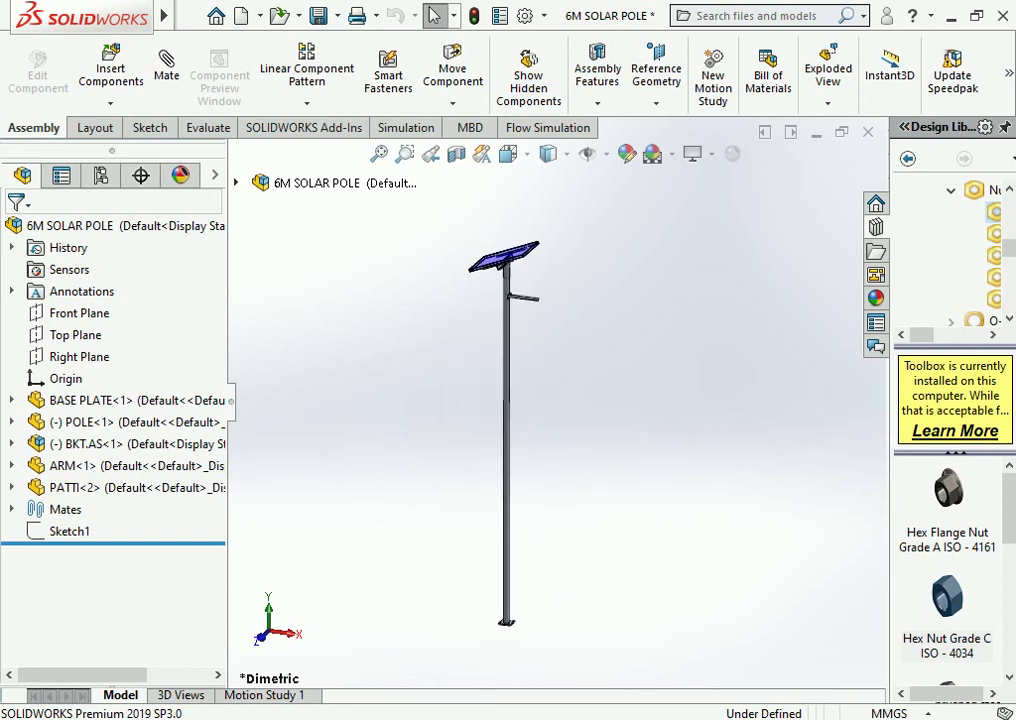